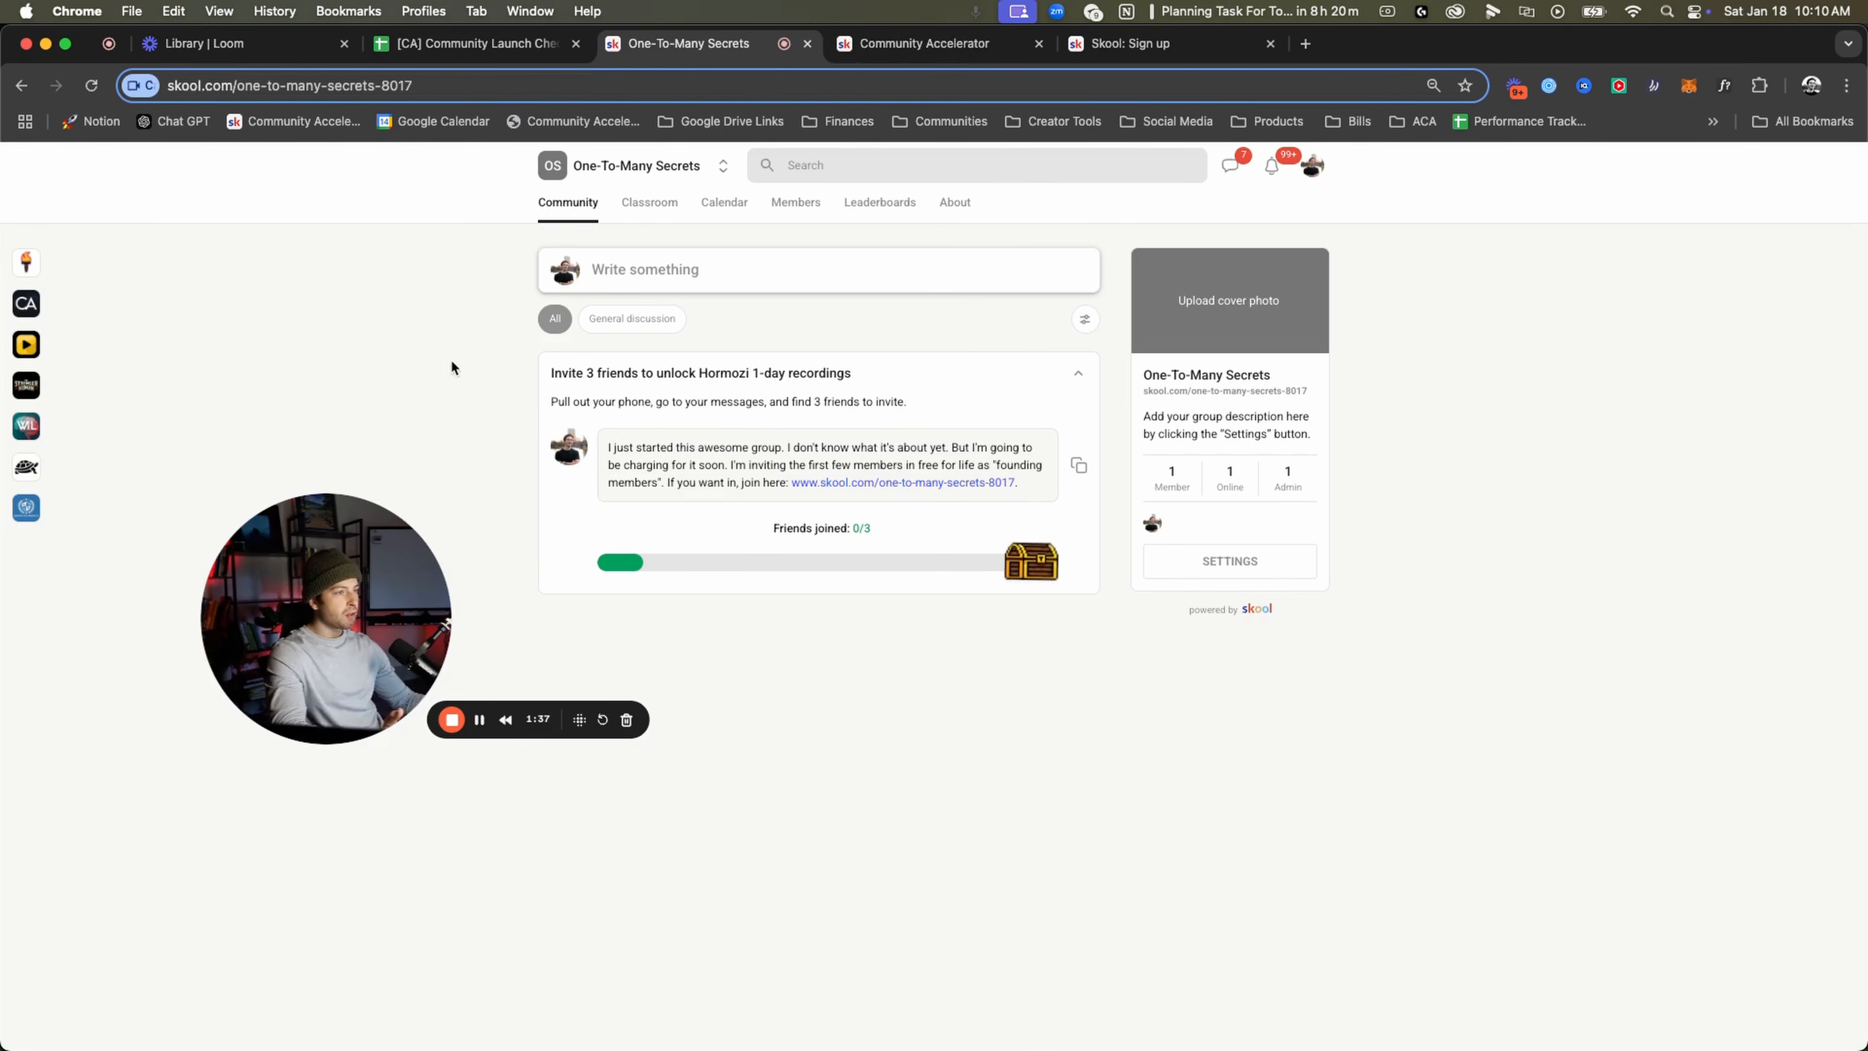
Mark the "Create a Skool Community with a FREE 14 day trial" task complete in the Community Launch Checklist.
click(456, 44)
drag(397, 567, 227, 638)
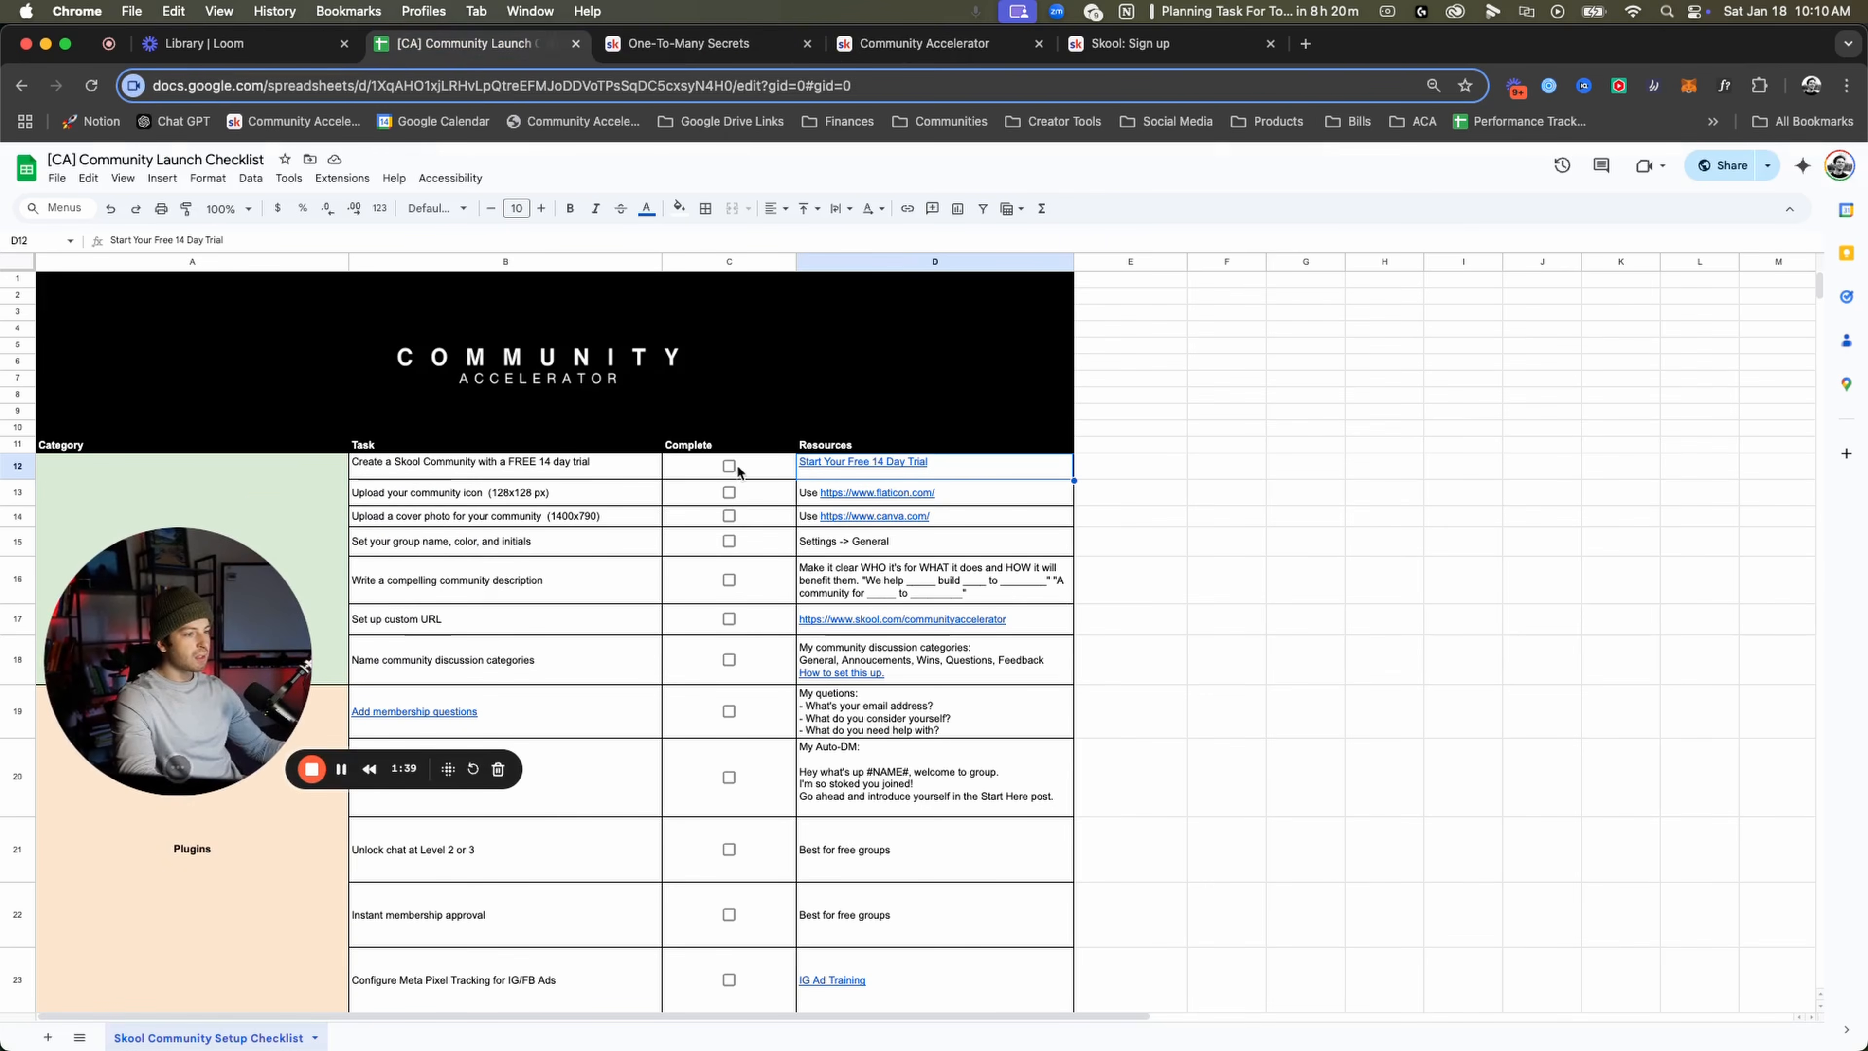
click(728, 466)
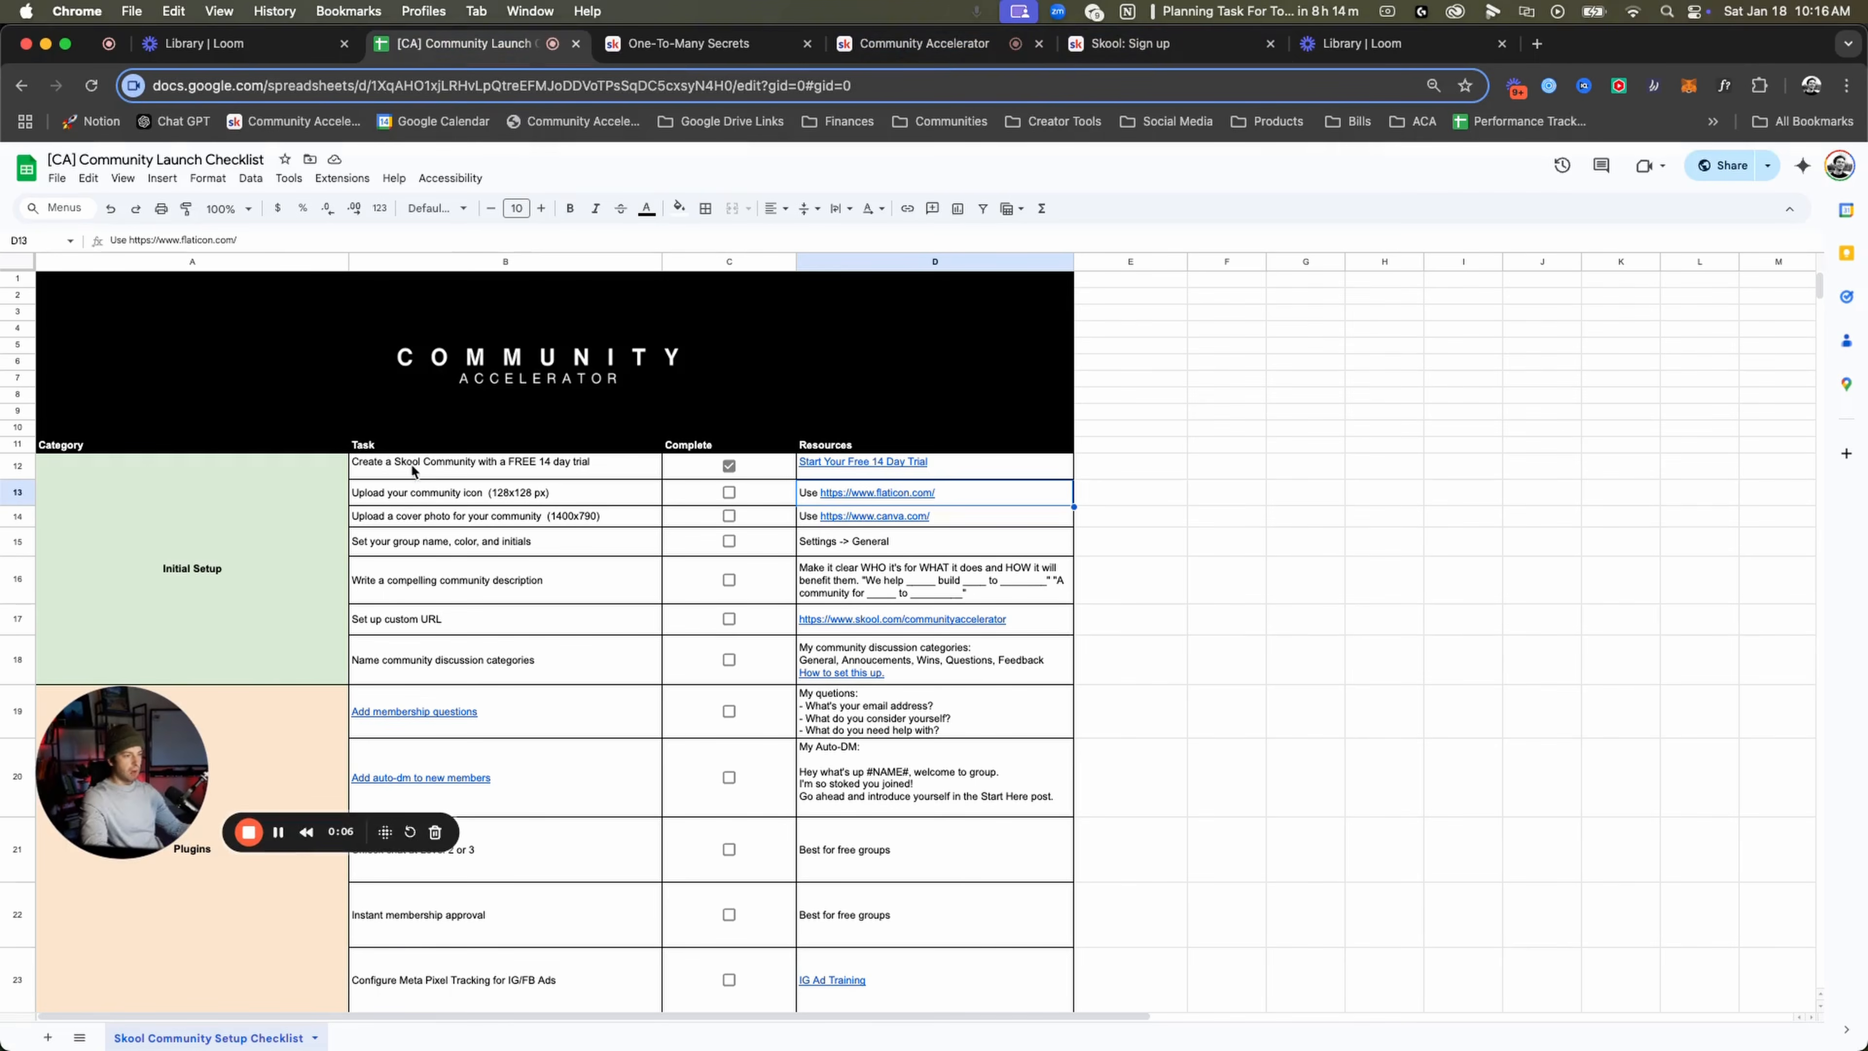
Switch from the checklist to the One-To-Many Secrets community and open its General group settings.
drag(410, 473, 806, 463)
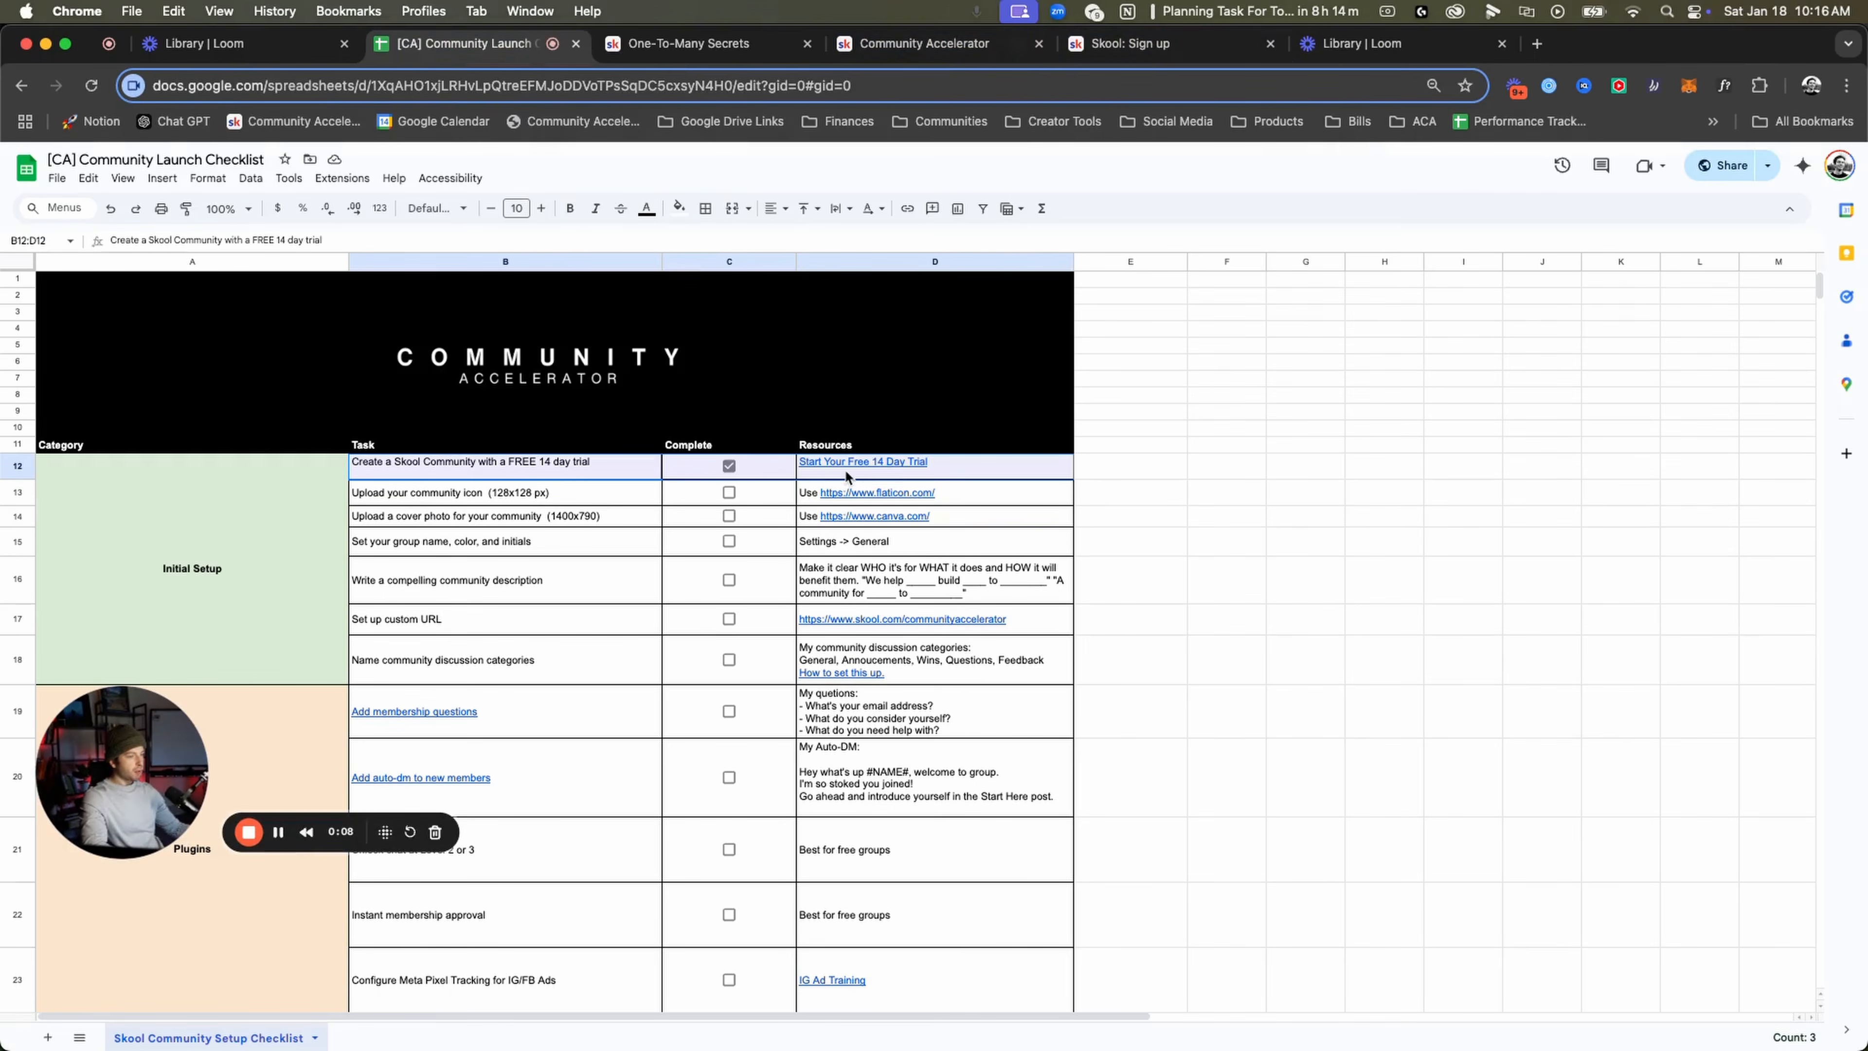
drag(501, 502, 502, 511)
click(680, 46)
click(1340, 376)
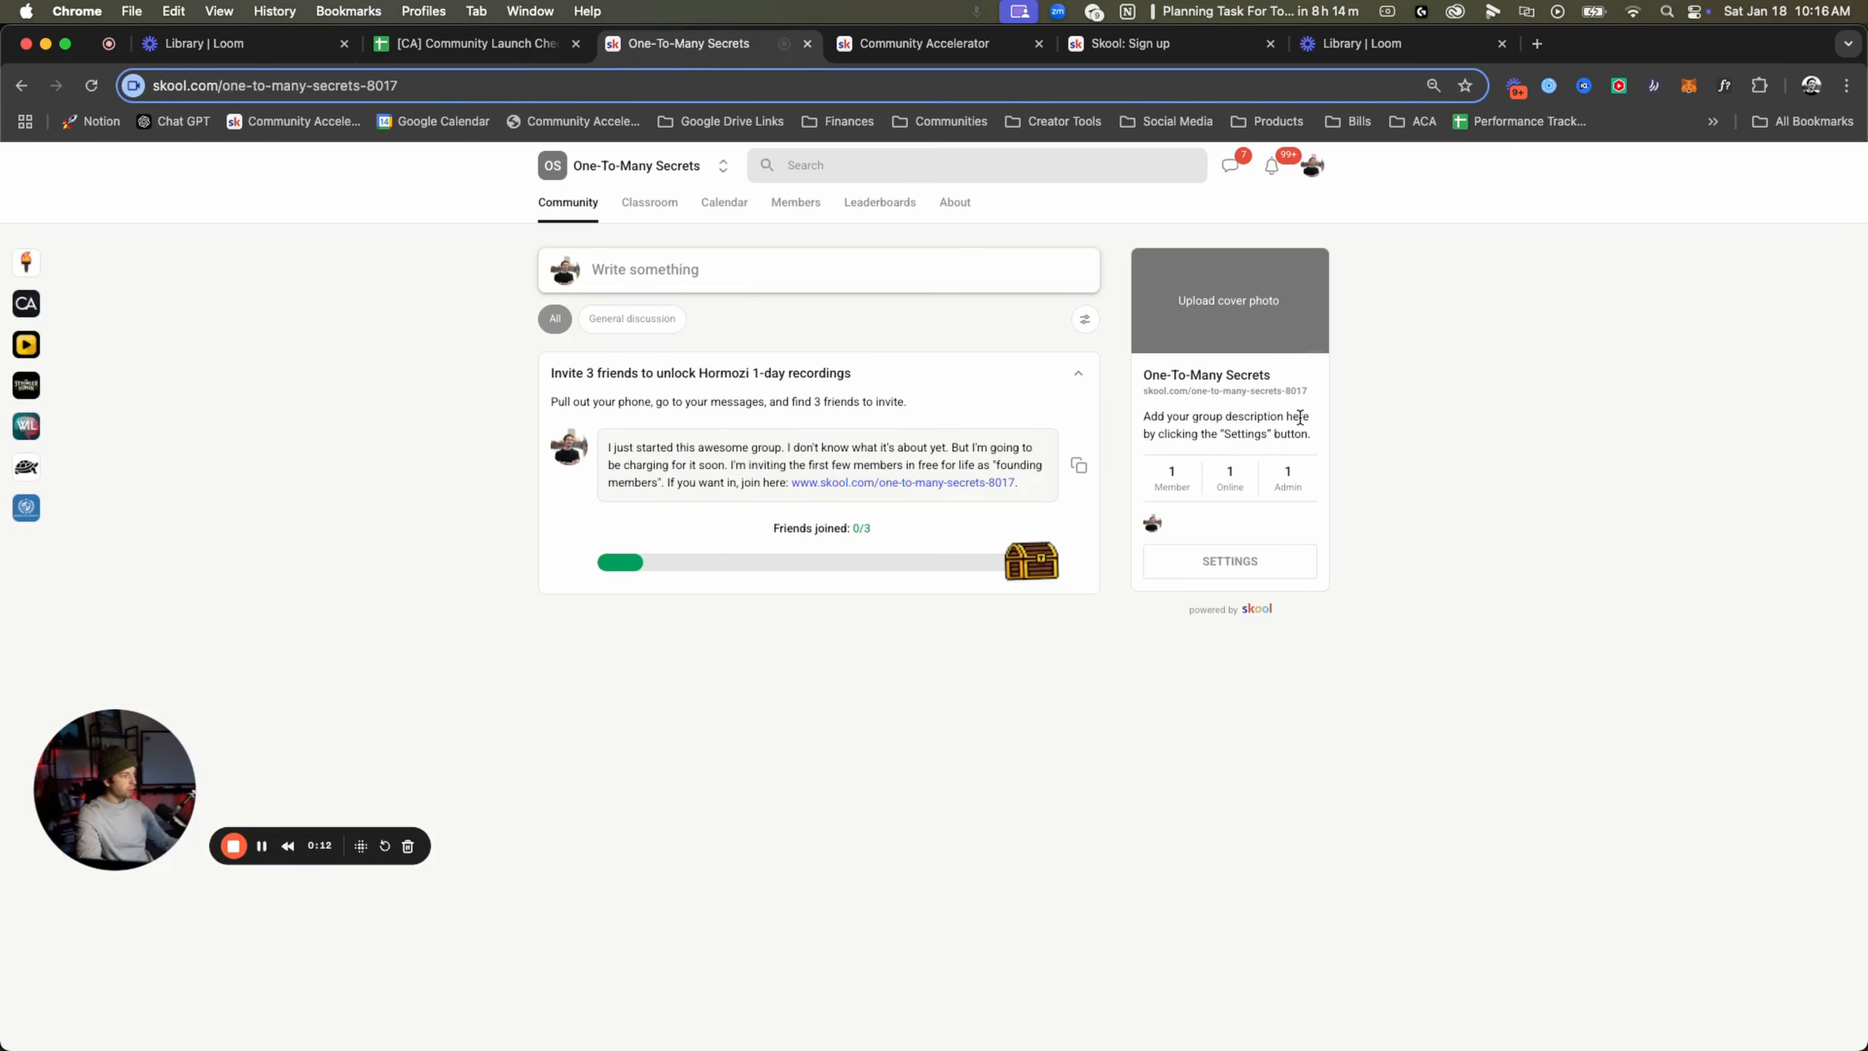
click(1175, 609)
click(635, 501)
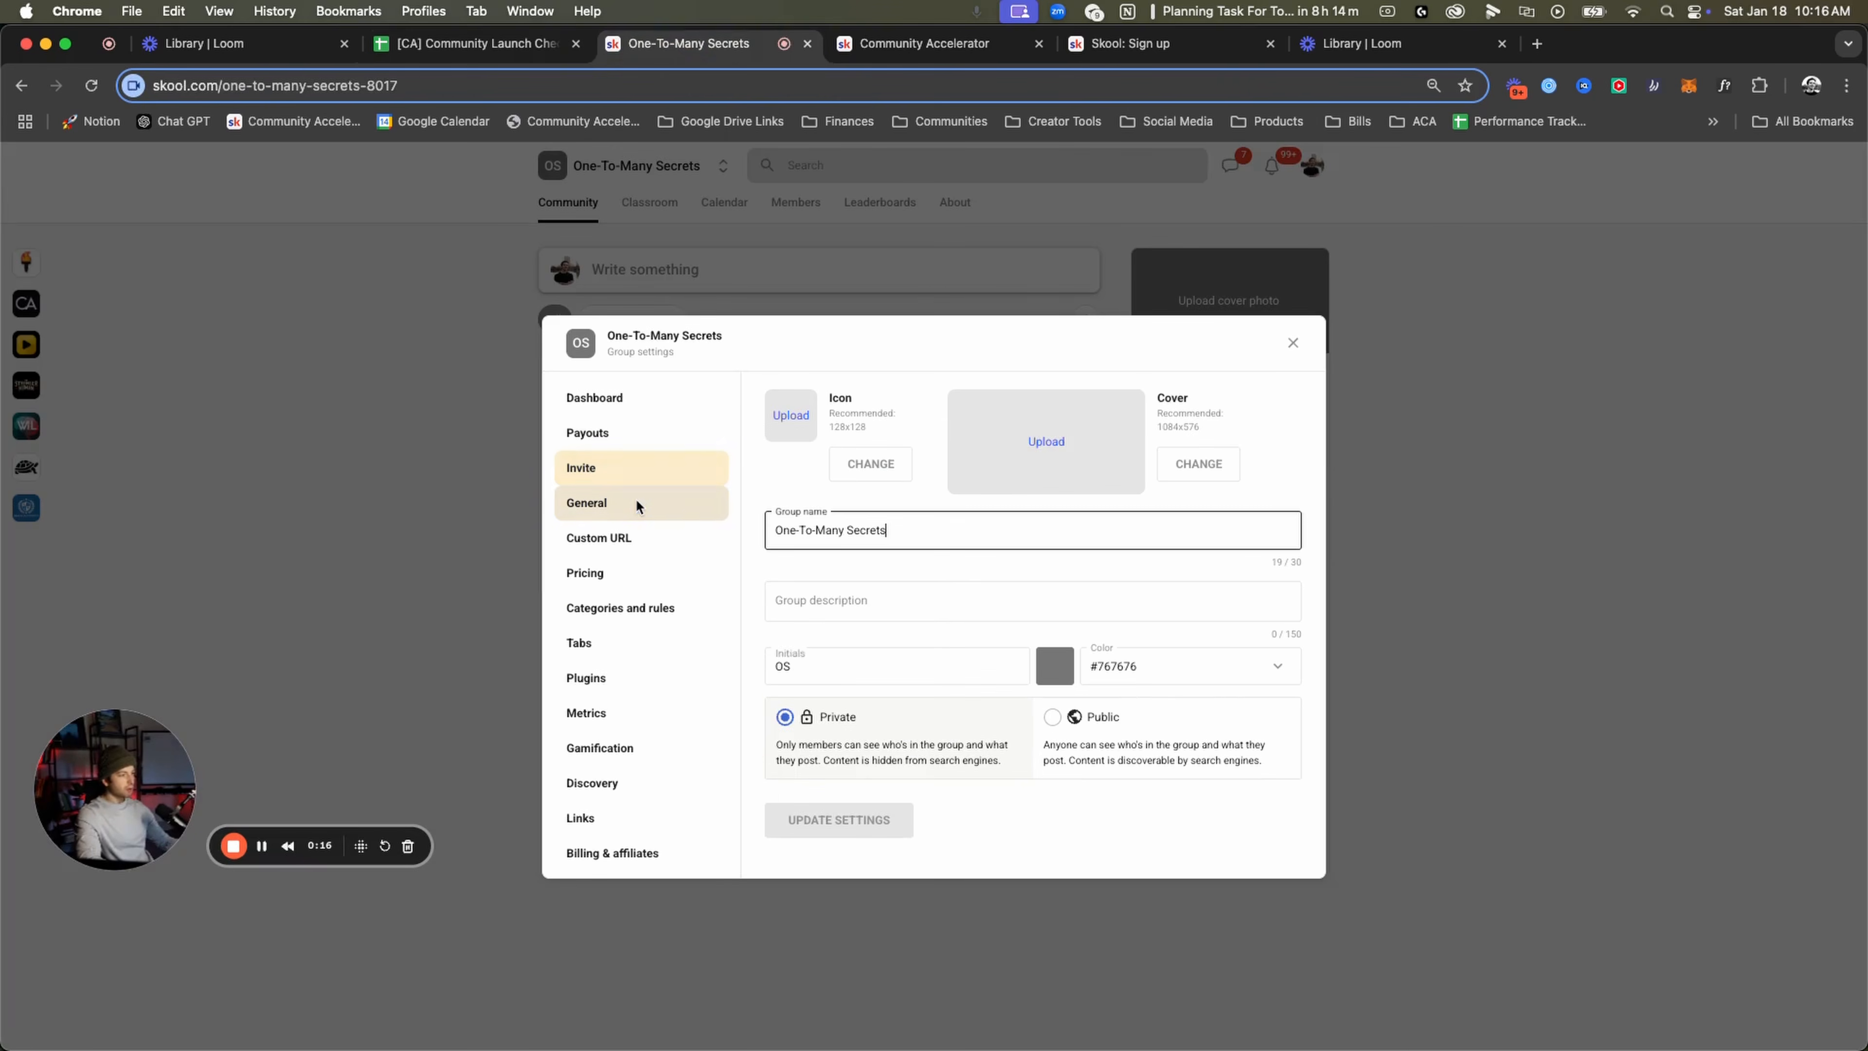
Review the icon, cover, group description and color fields in the General group settings.
double_click(836, 400)
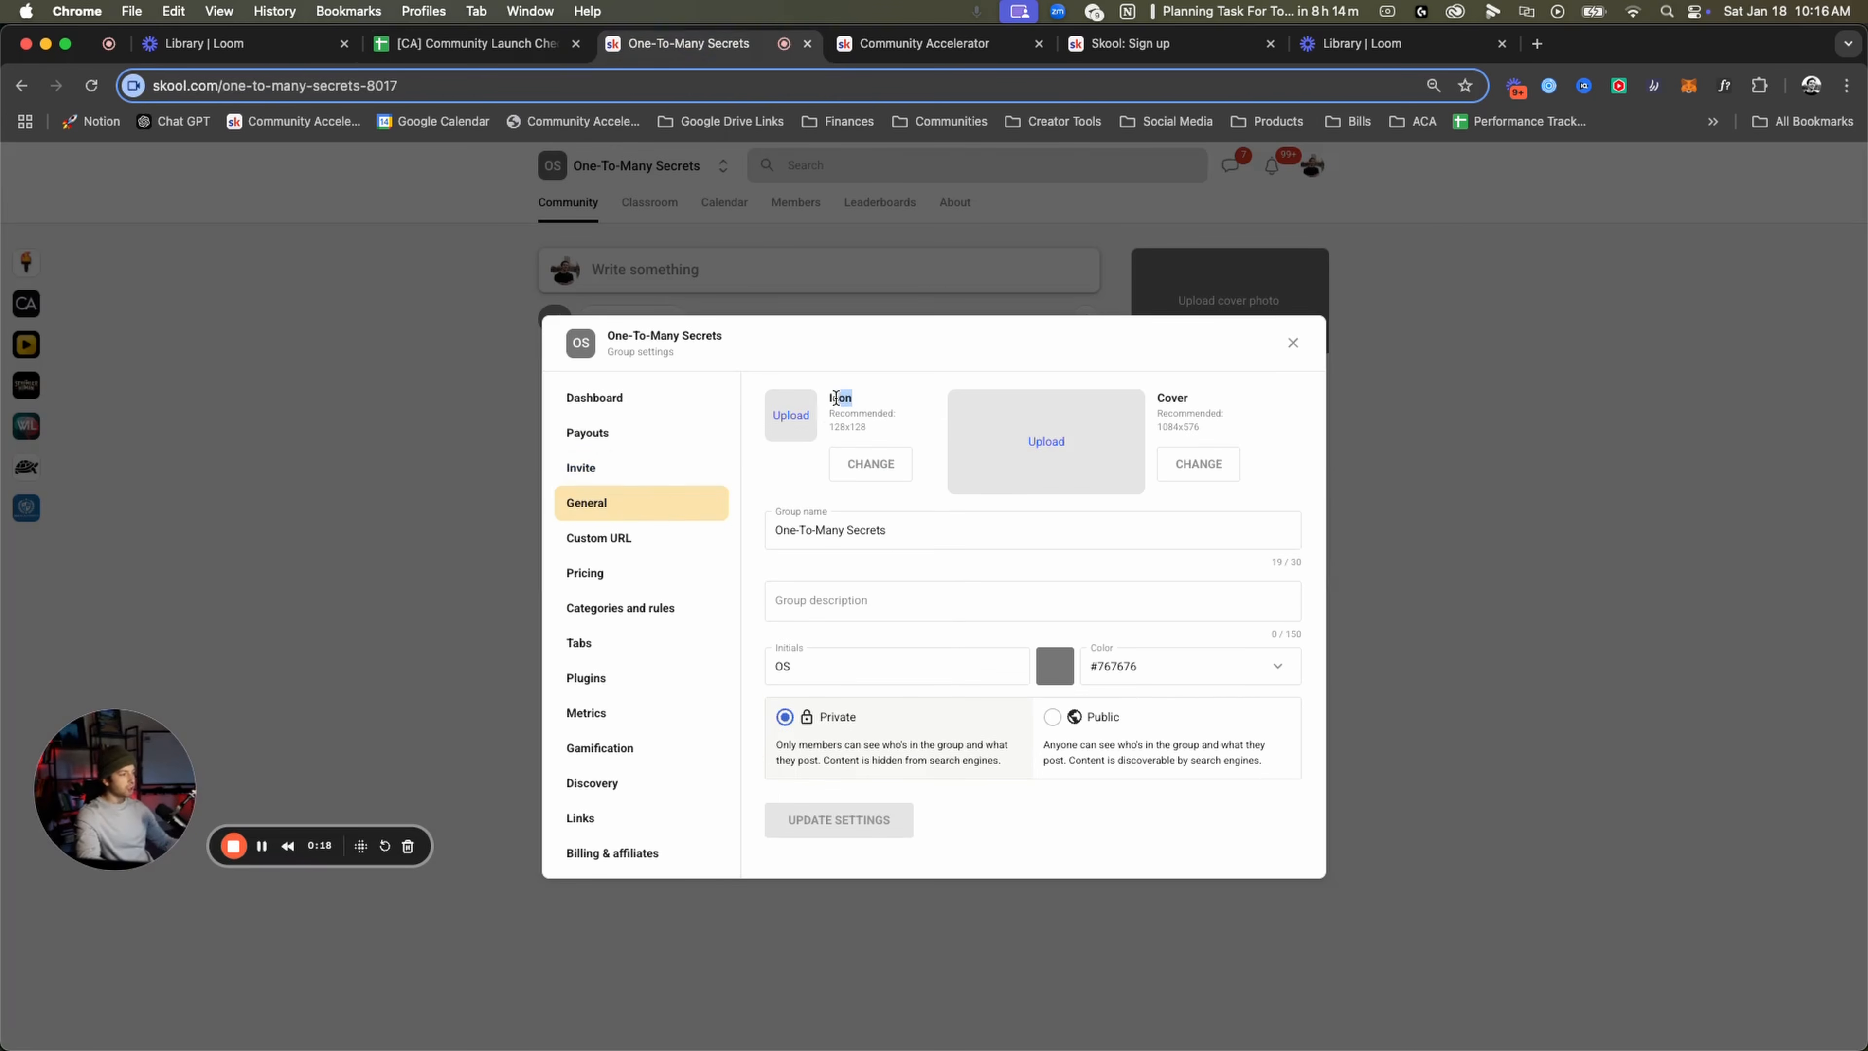
drag(1212, 406, 1164, 398)
click(809, 605)
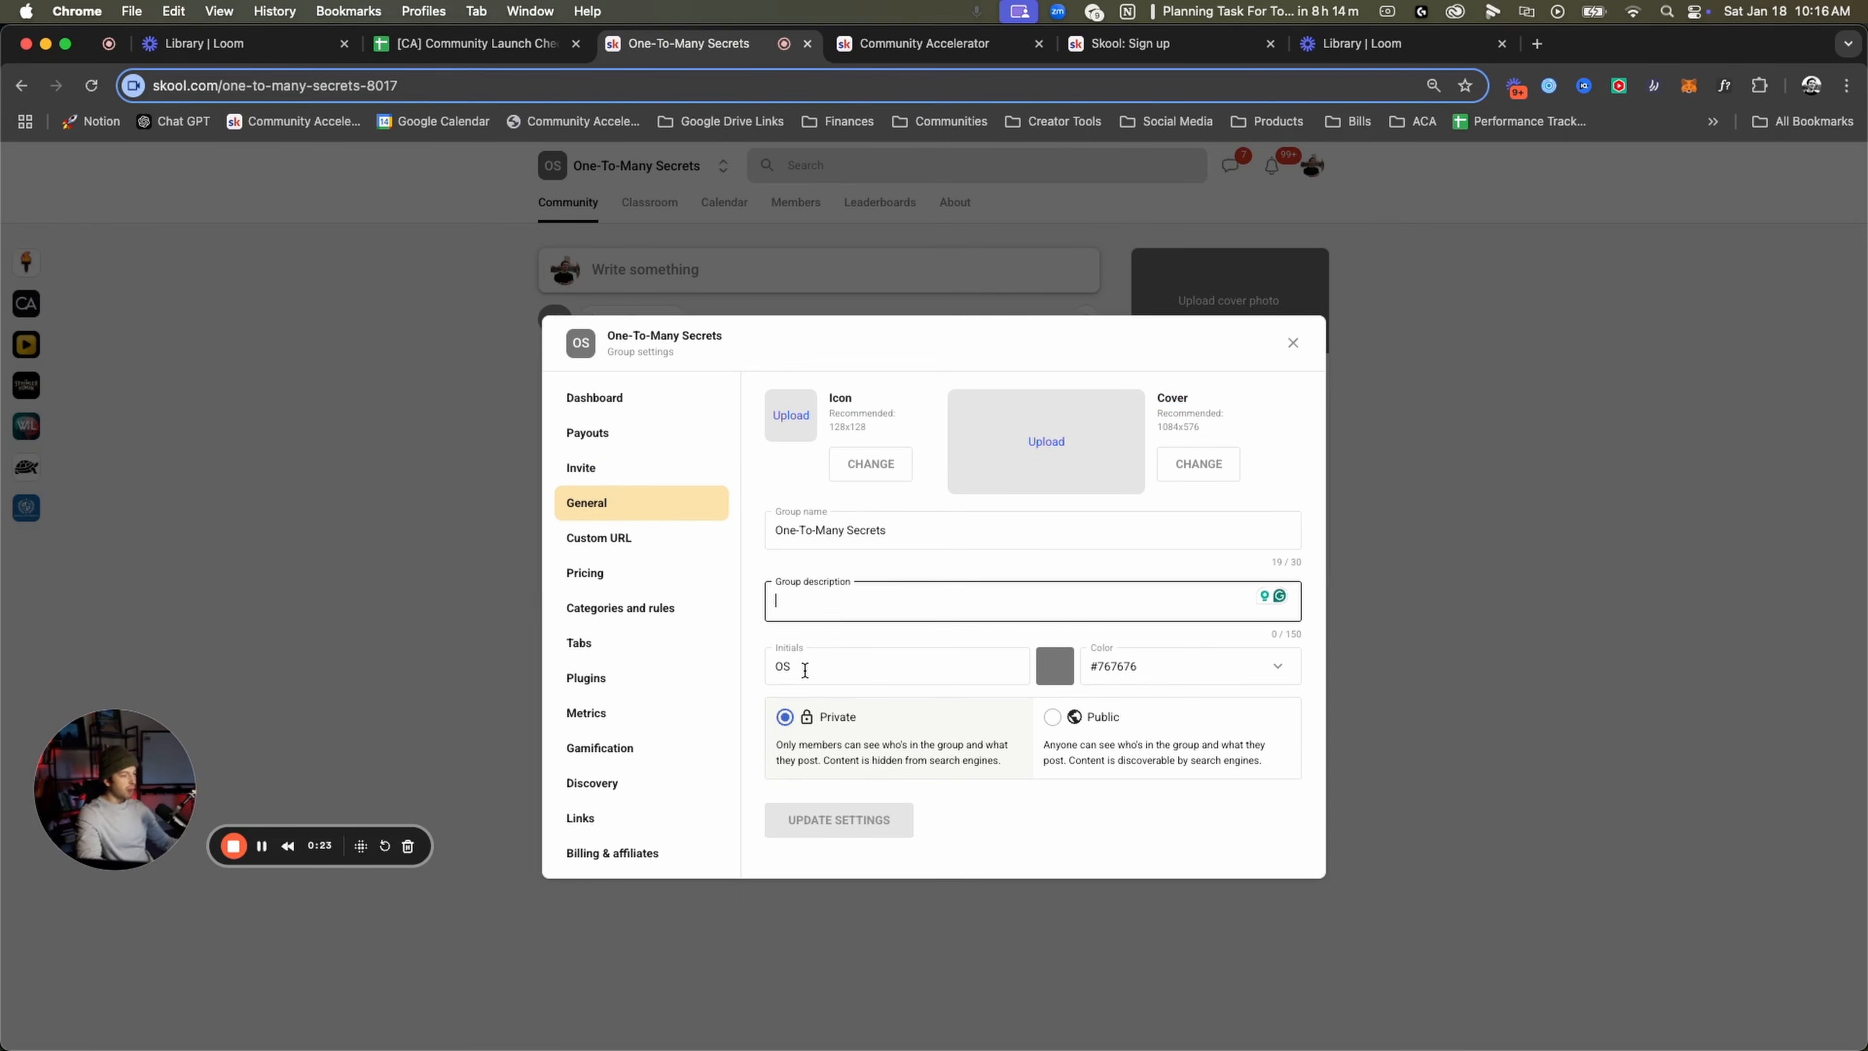
click(1207, 668)
click(1207, 668)
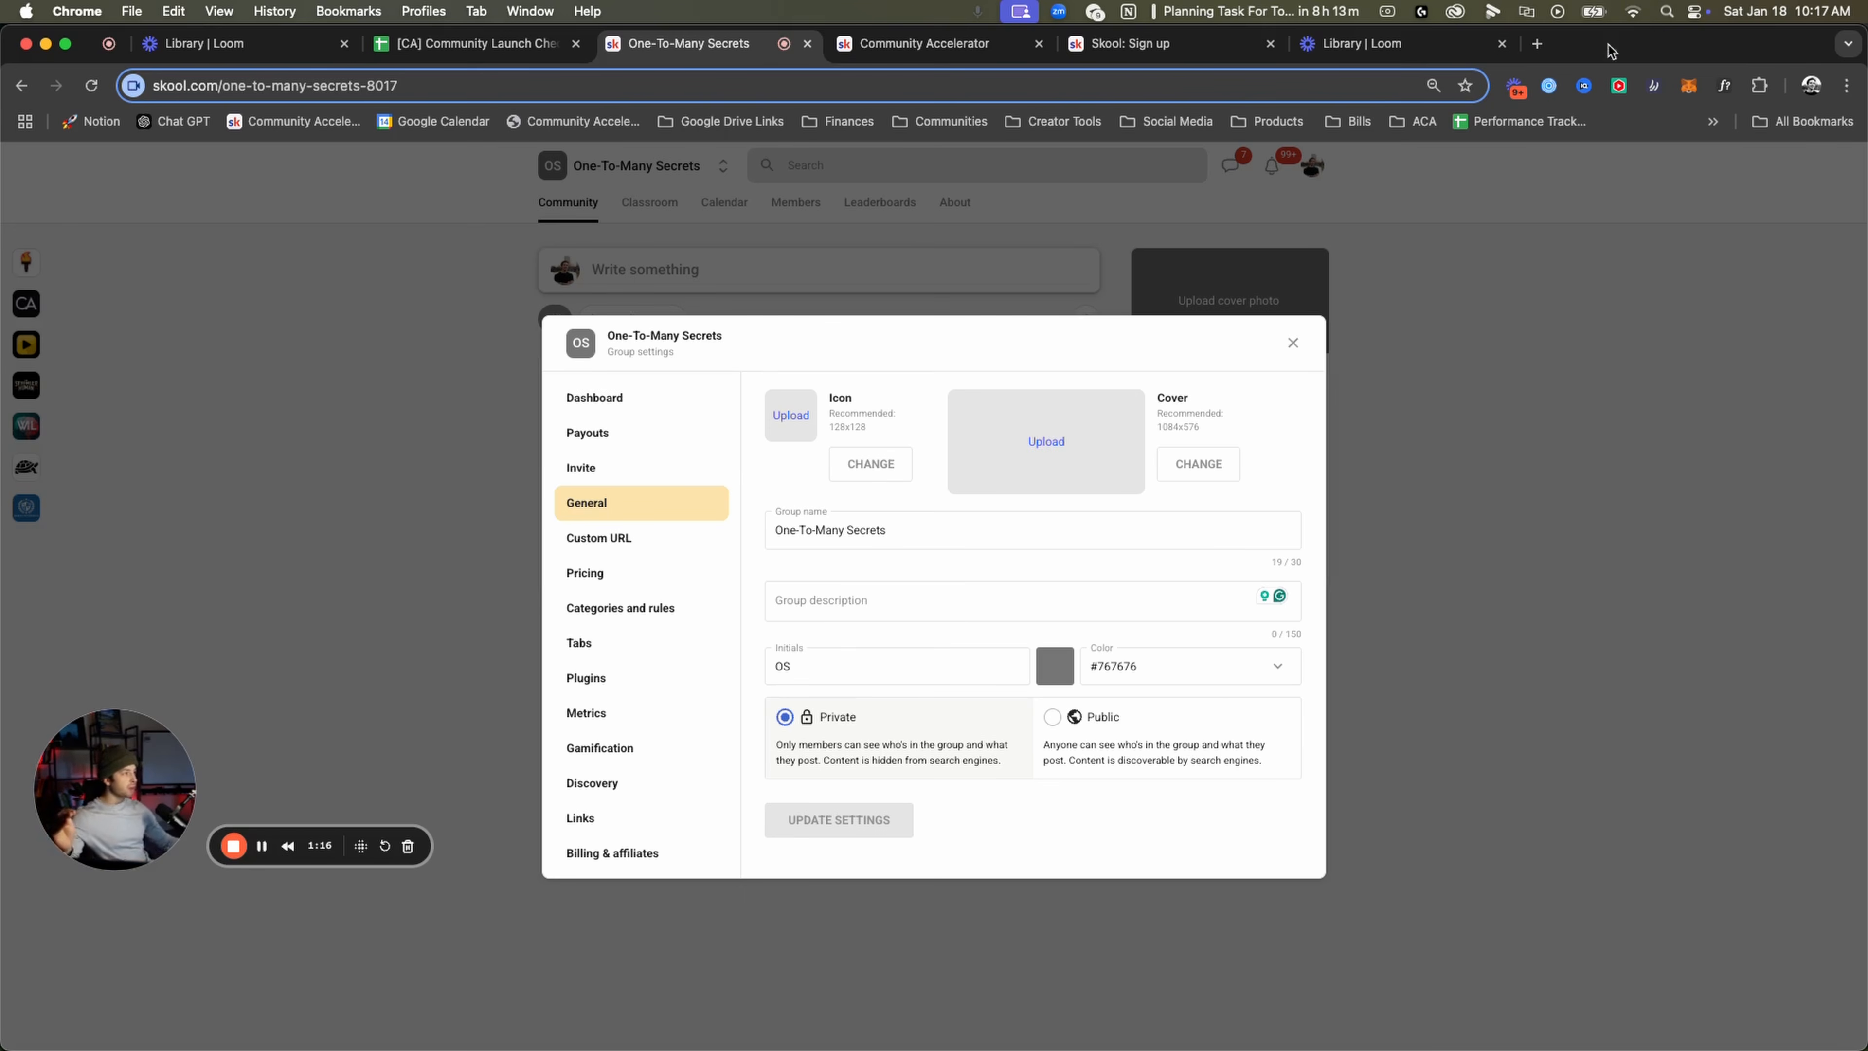
Search Google in a new tab for "how to leverage skool with ai".
click(1536, 43)
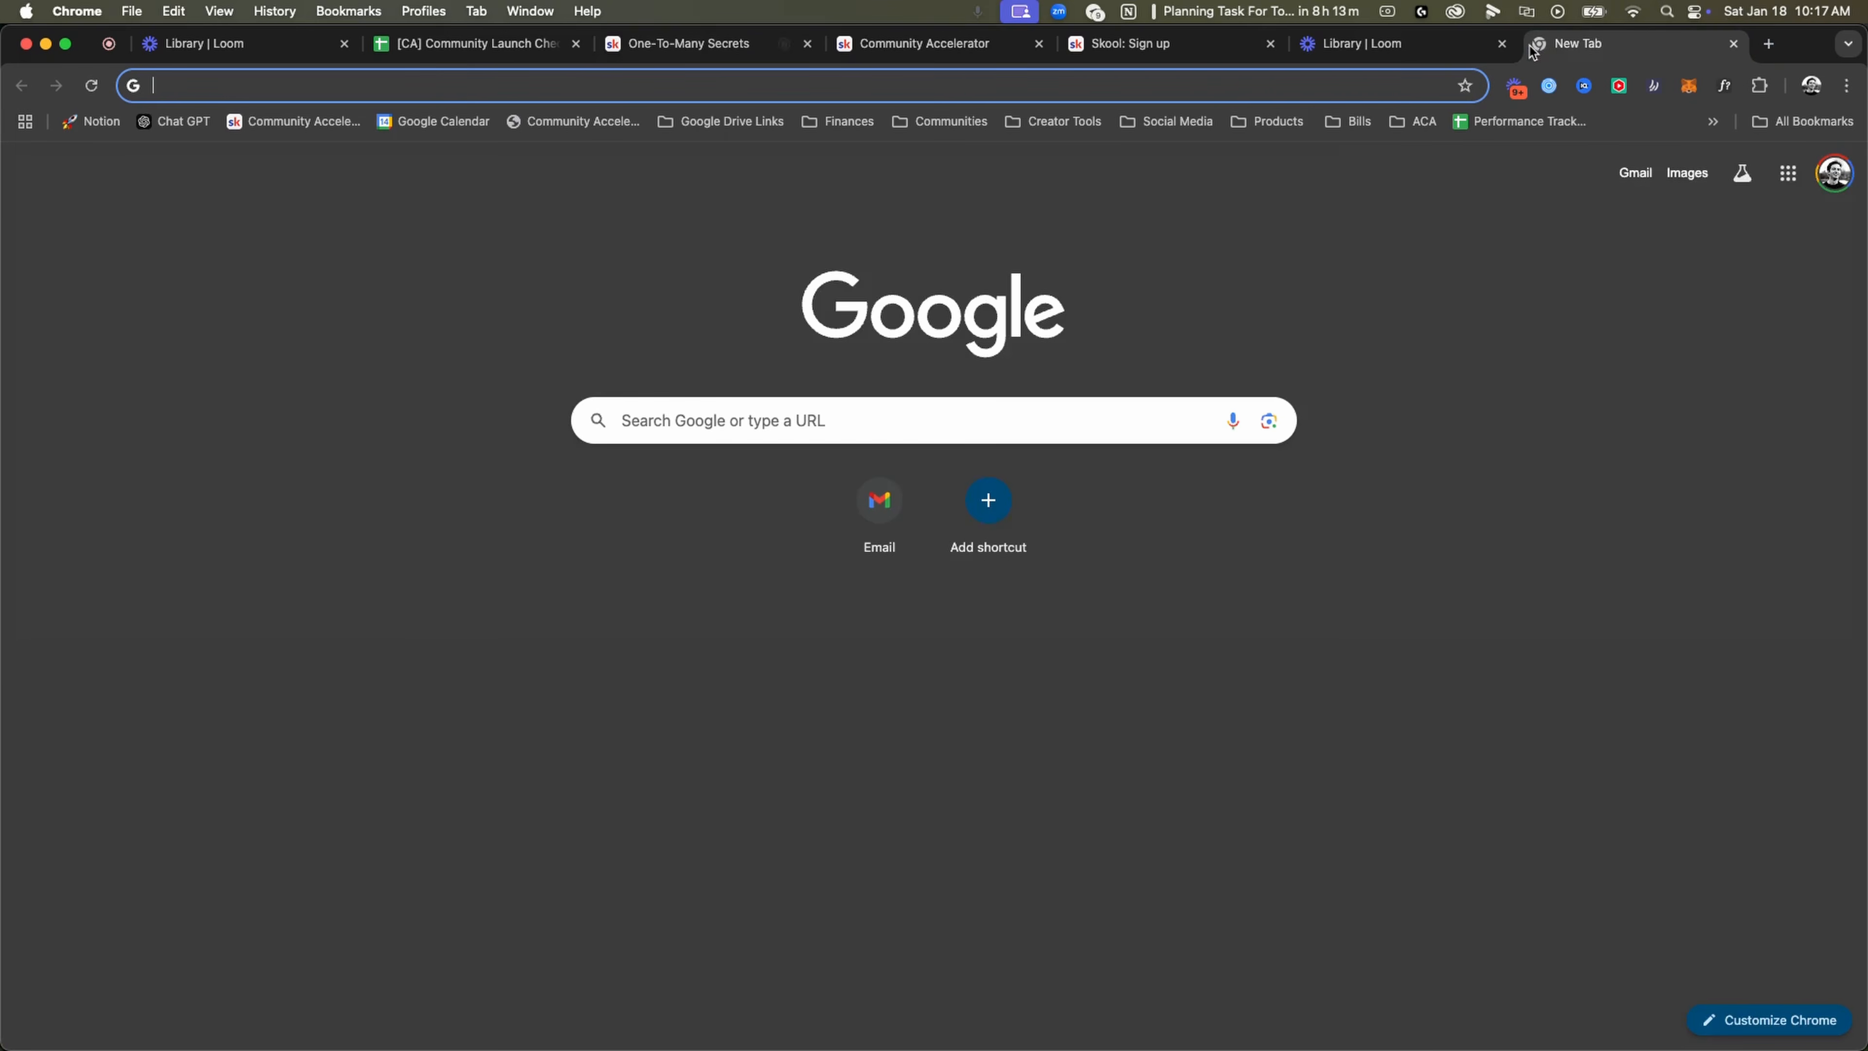
text(how to )
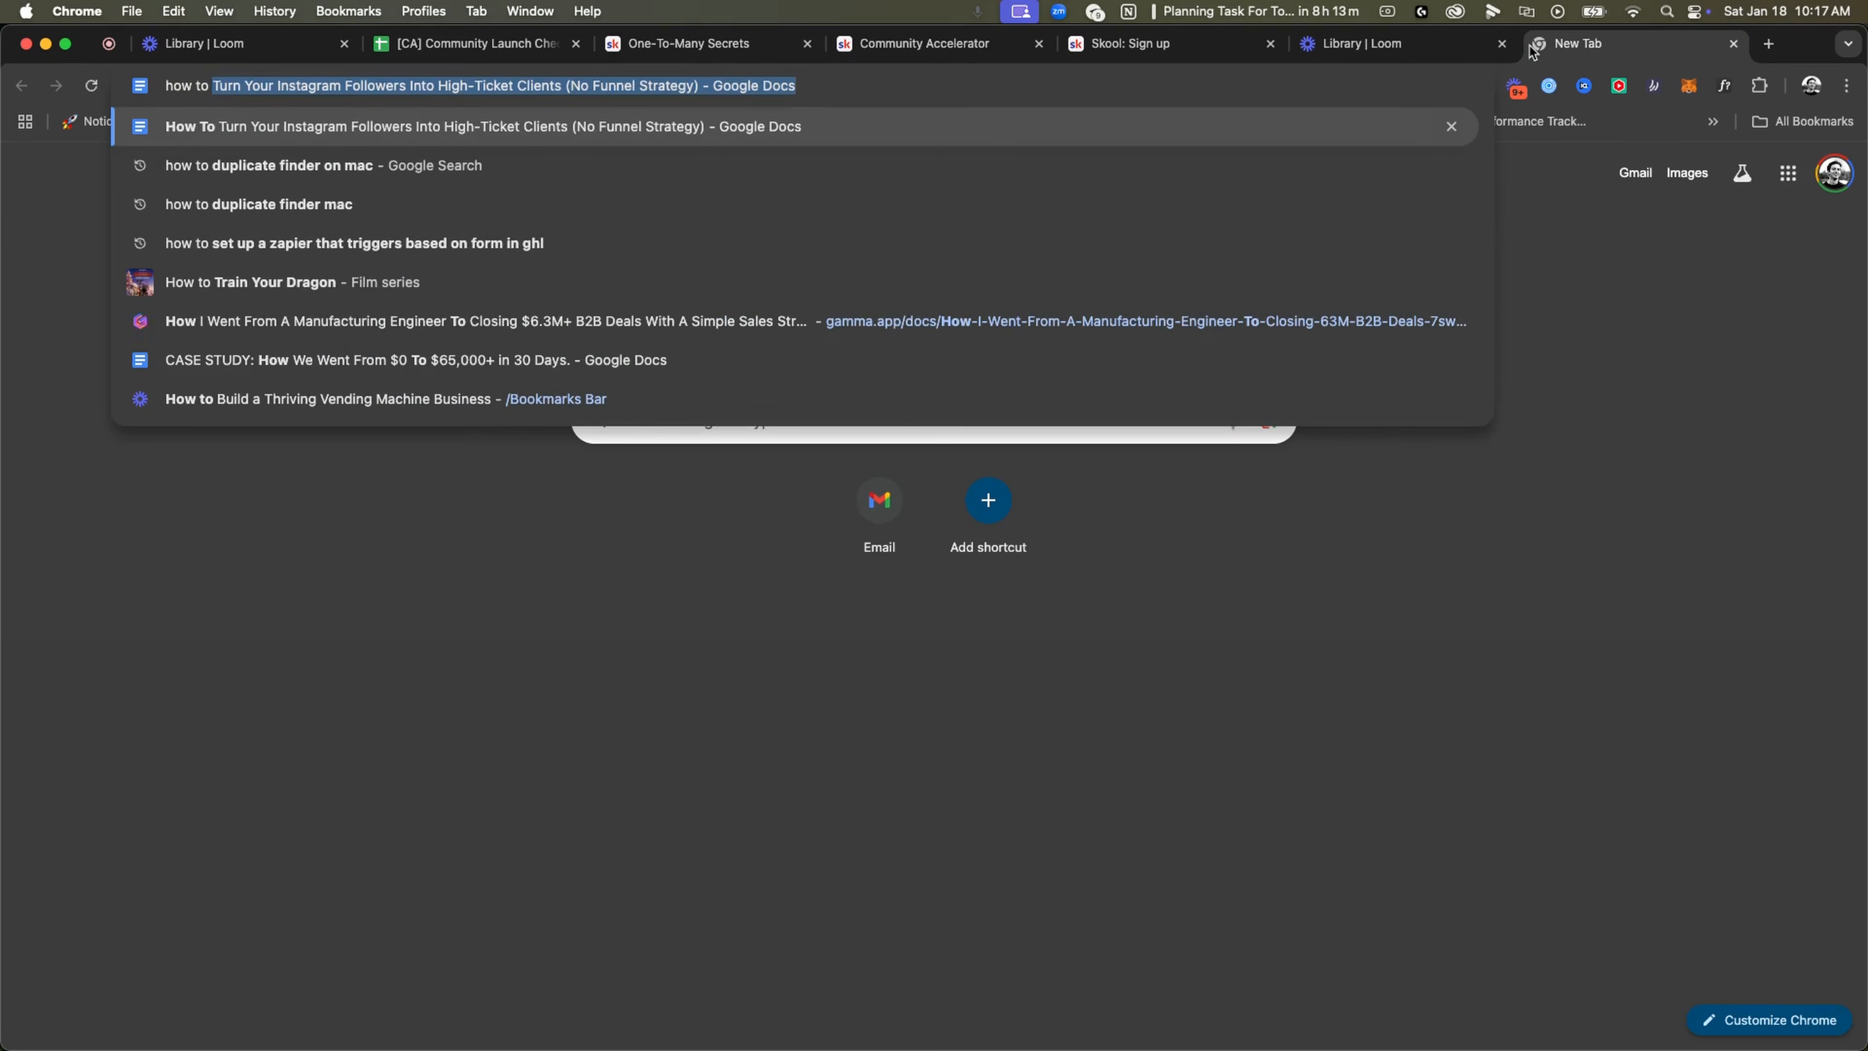
text(le)
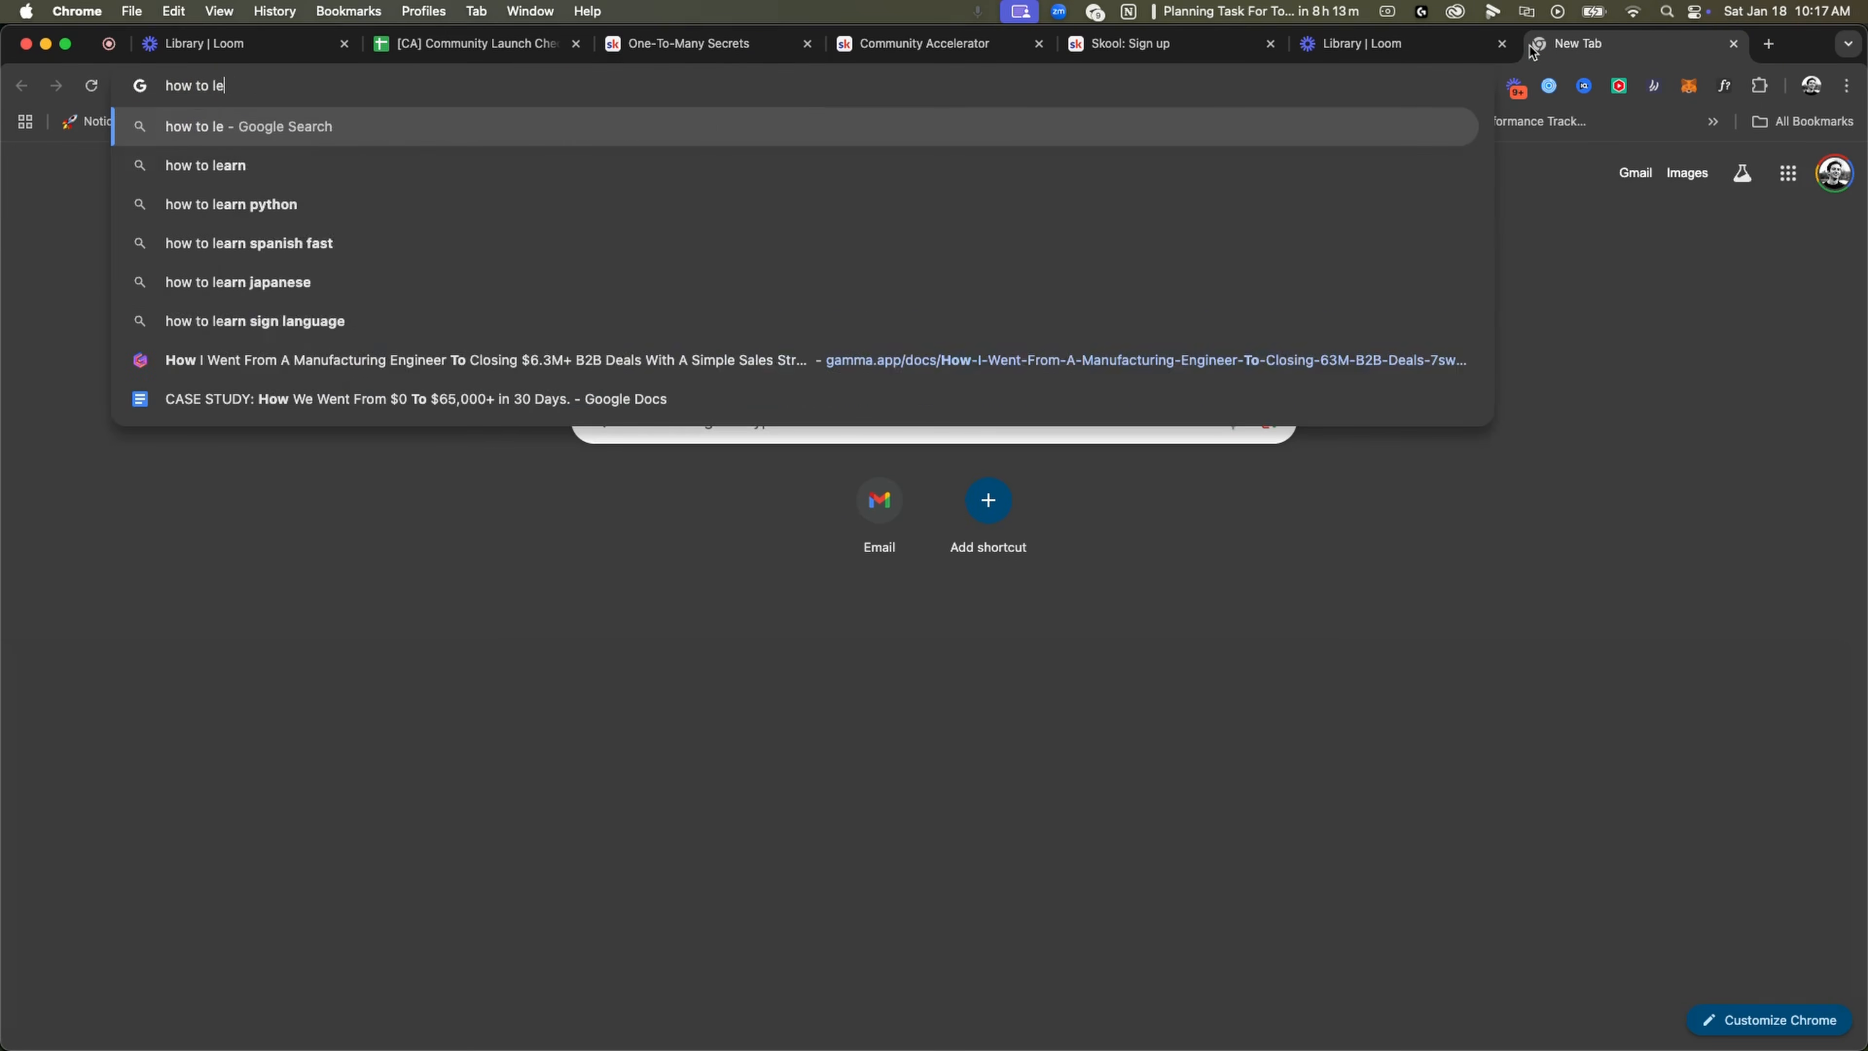
text(verage skool with ai)
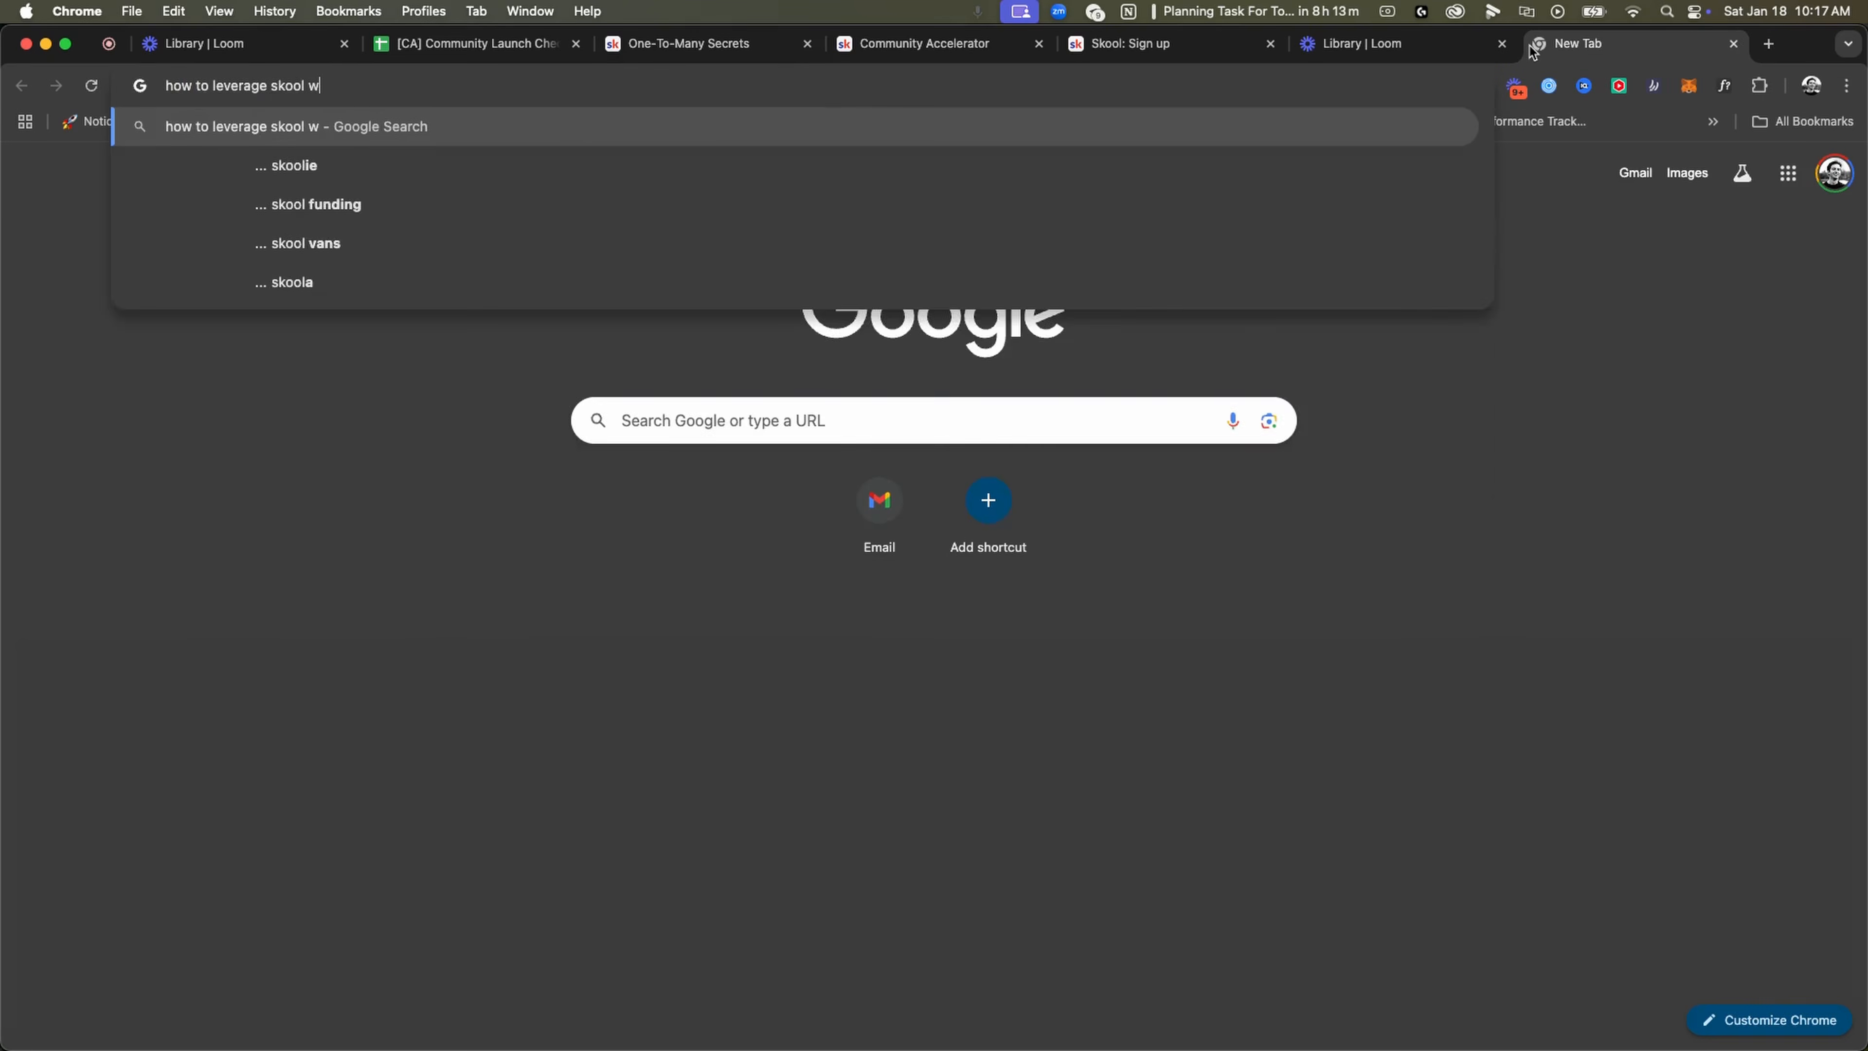
key(Return)
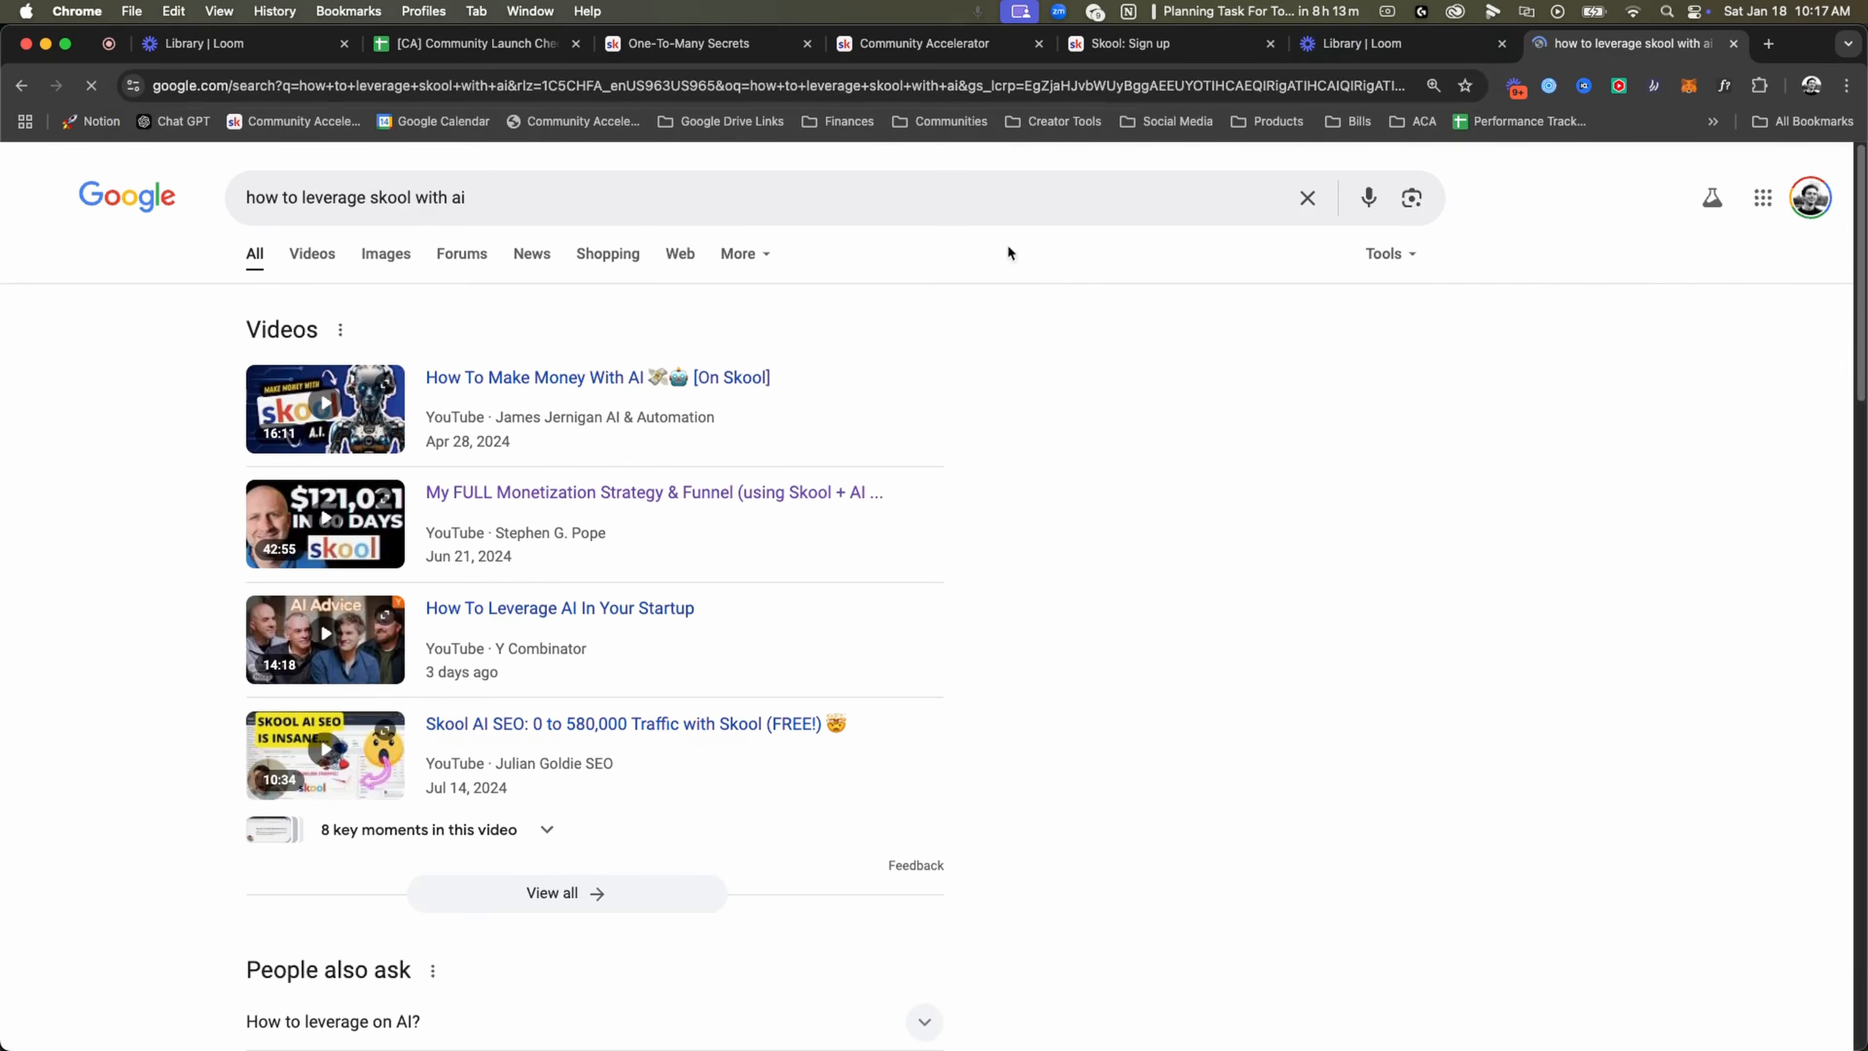
Open the Accelerator University post from the search results and look through that group's classroom and community feed.
scroll(320, 621, down, 10)
click(451, 492)
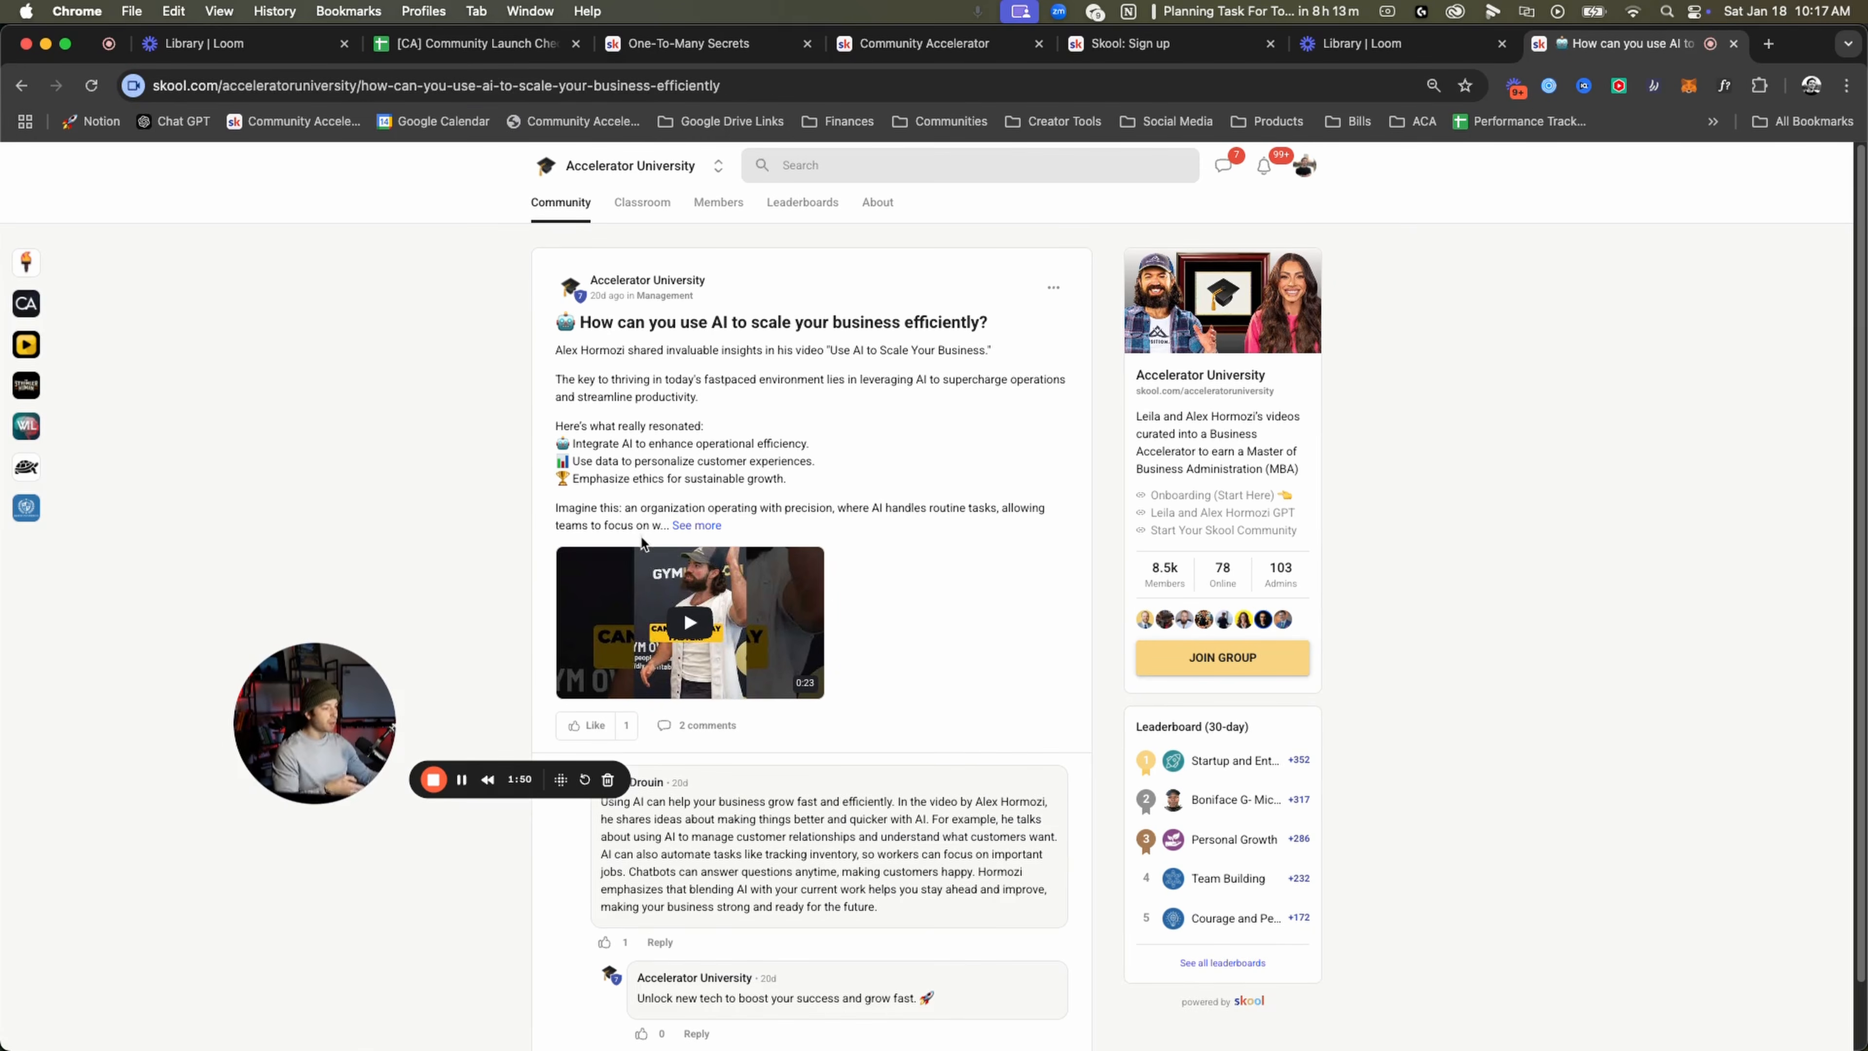
click(675, 220)
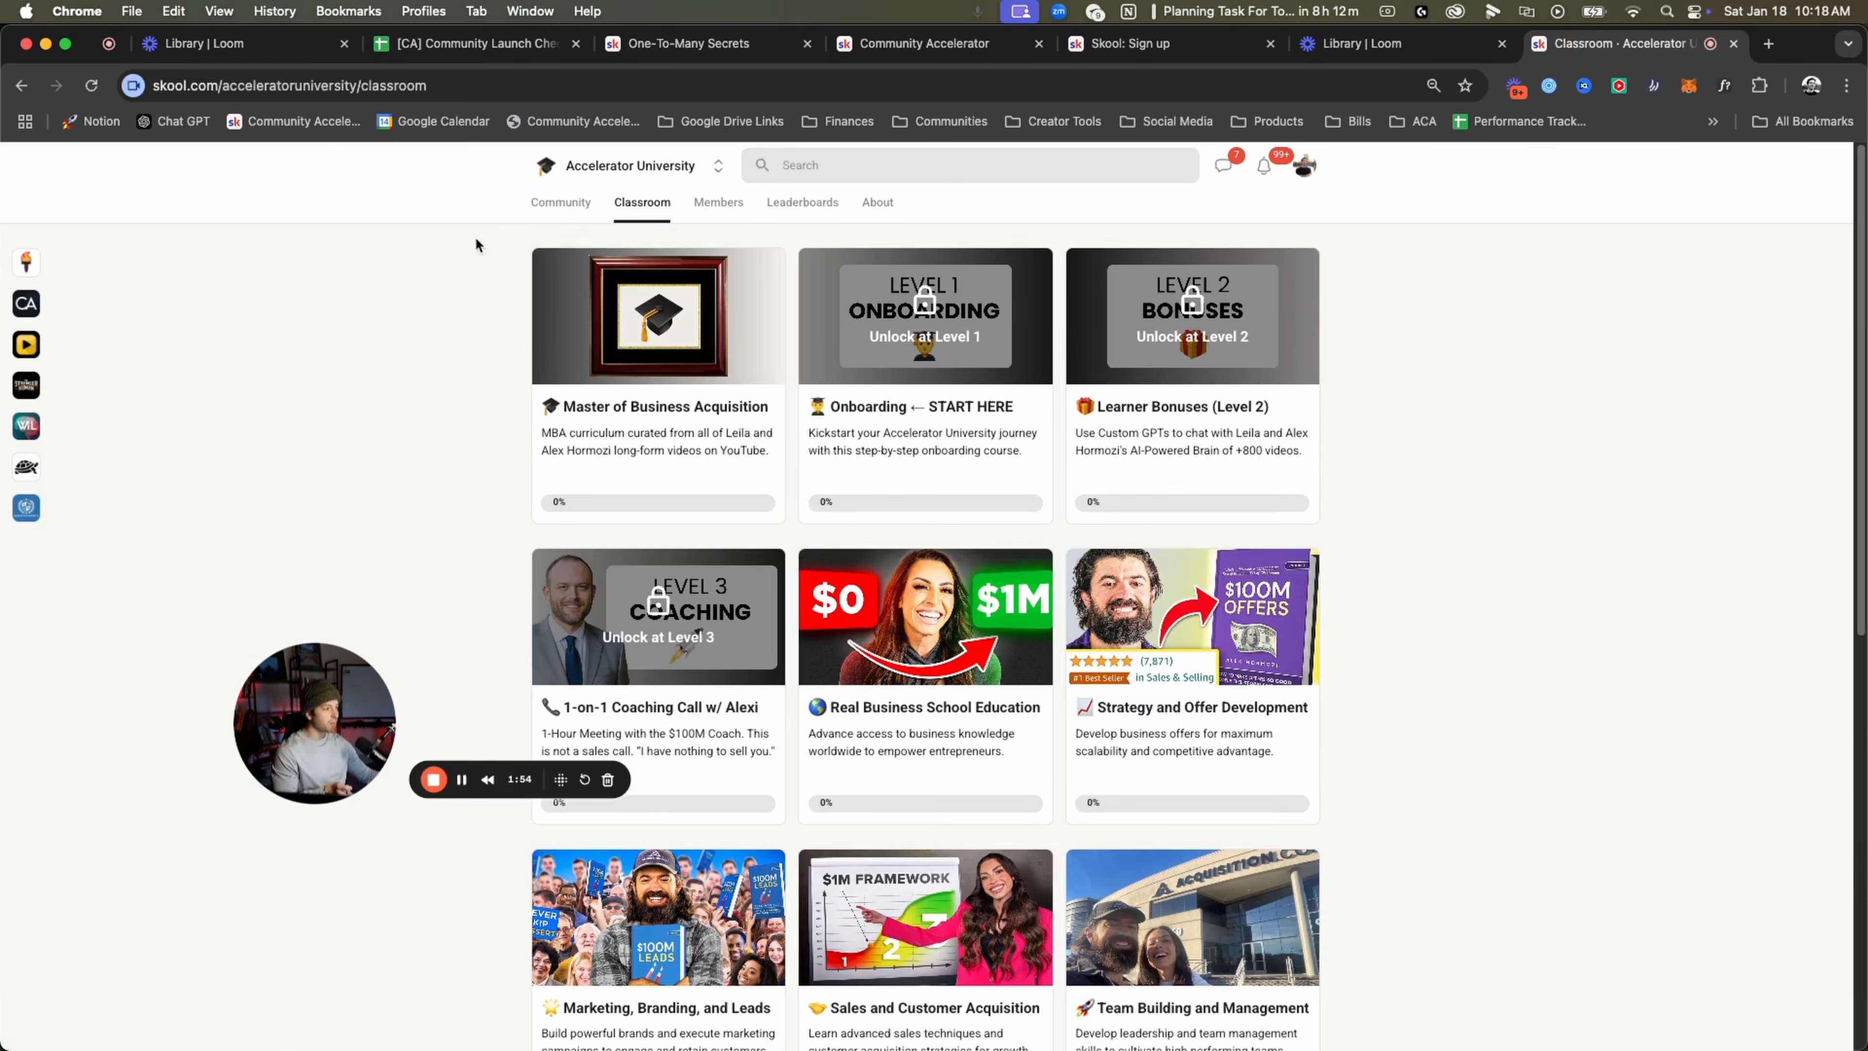
click(565, 202)
scroll(898, 472, down, 5)
scroll(898, 472, down, 3)
scroll(1419, 638, up, 10)
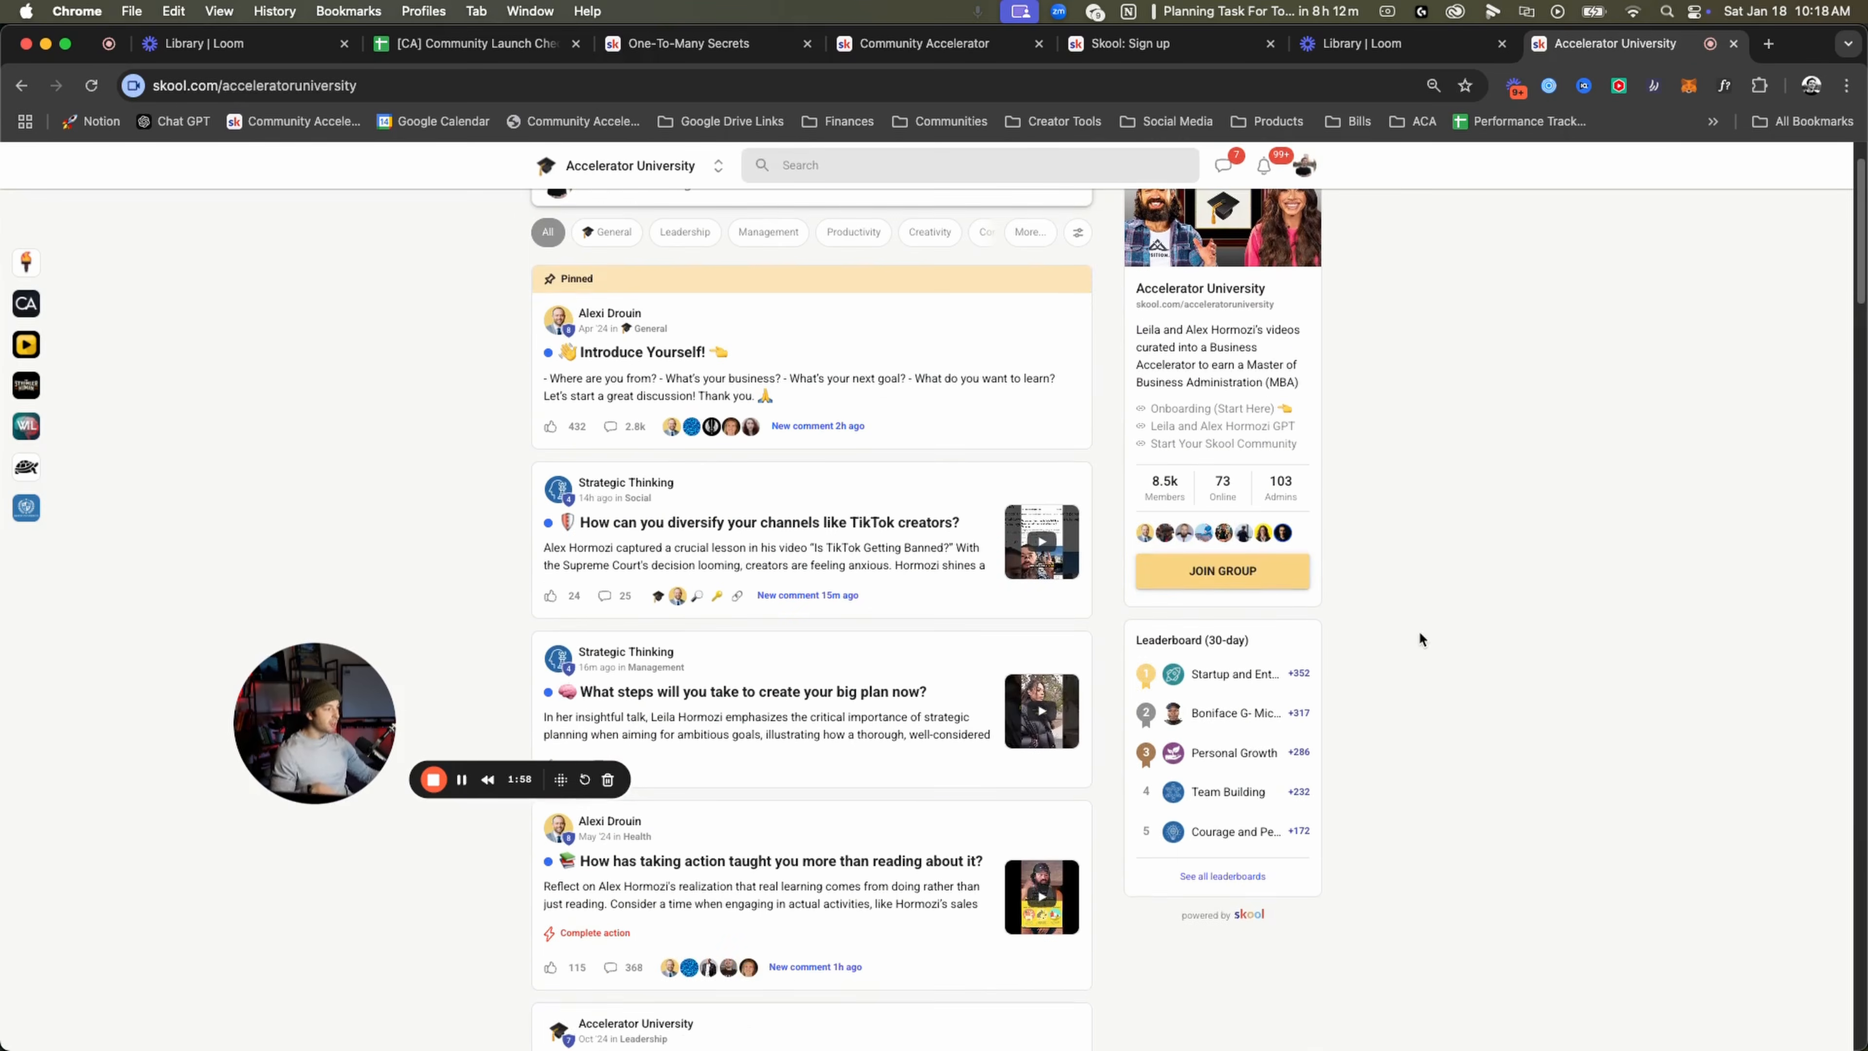
scroll(1419, 637, up, 2)
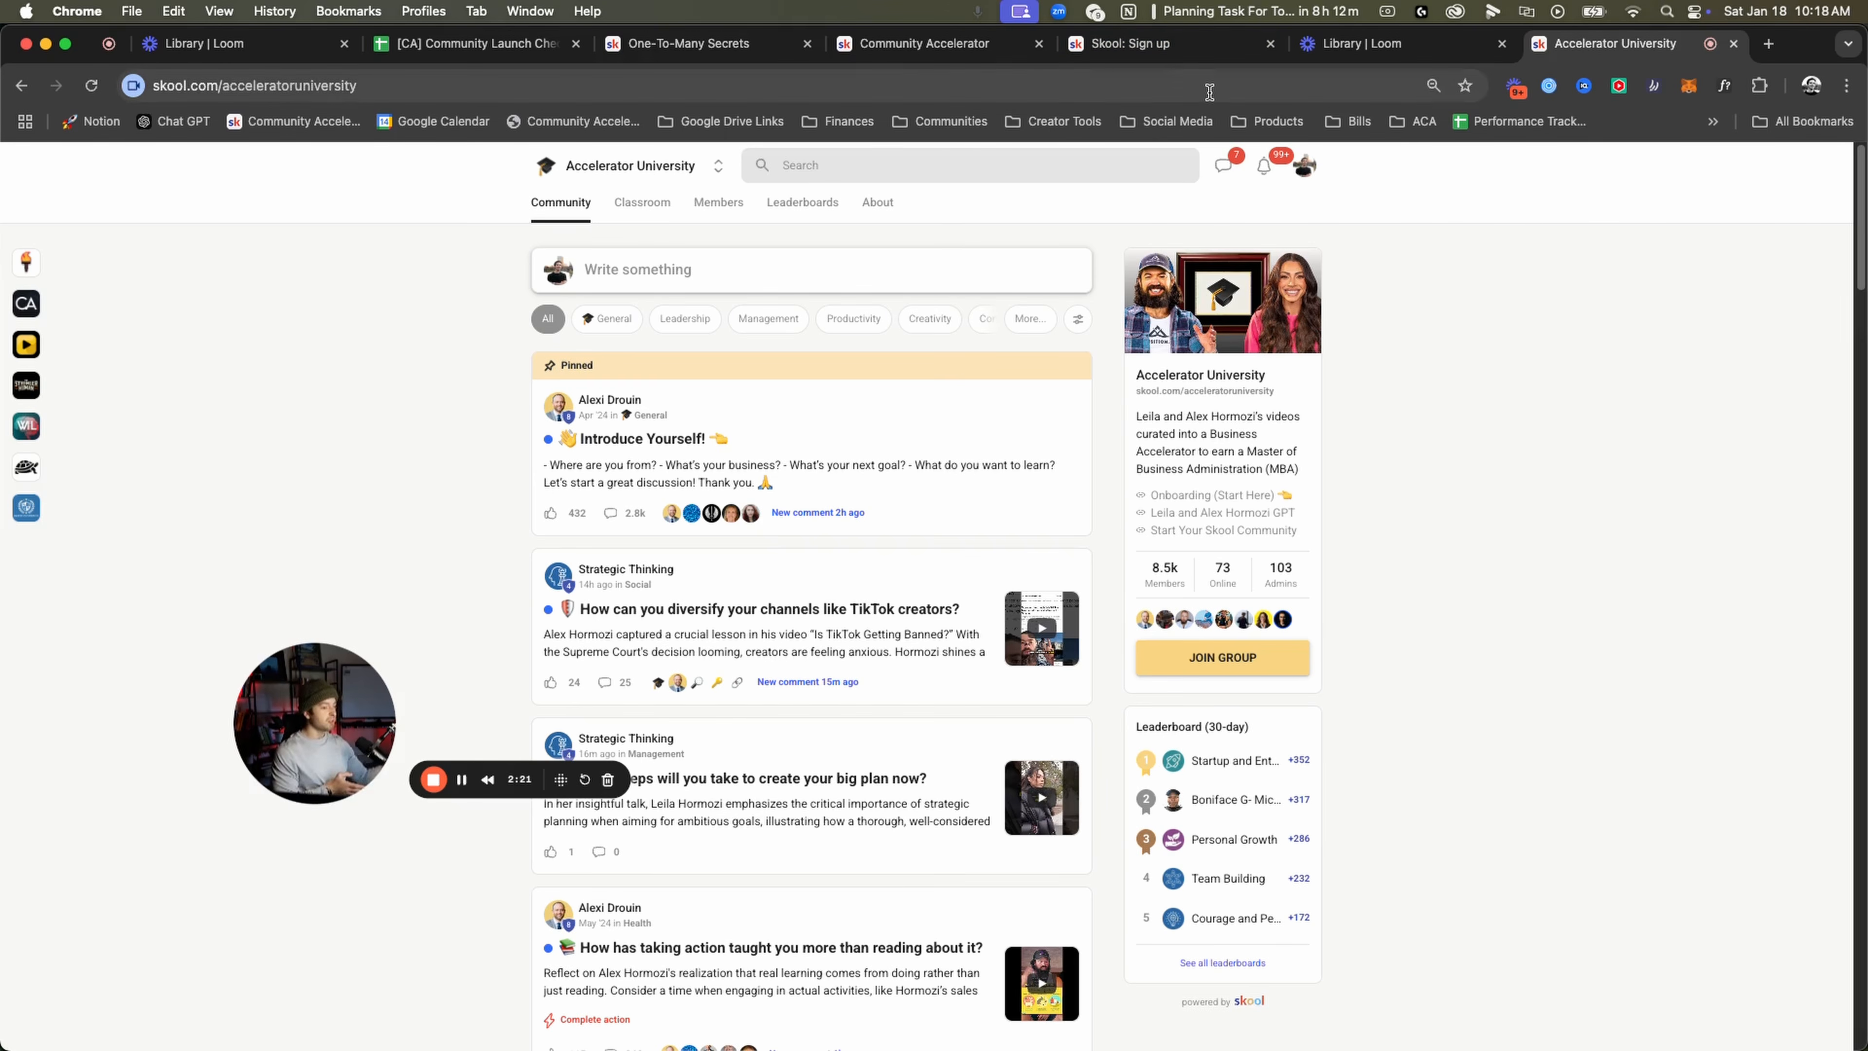
Switch to the Canva design "Community Accelerator Logo Mockups" and look through its five logo pages.
click(920, 43)
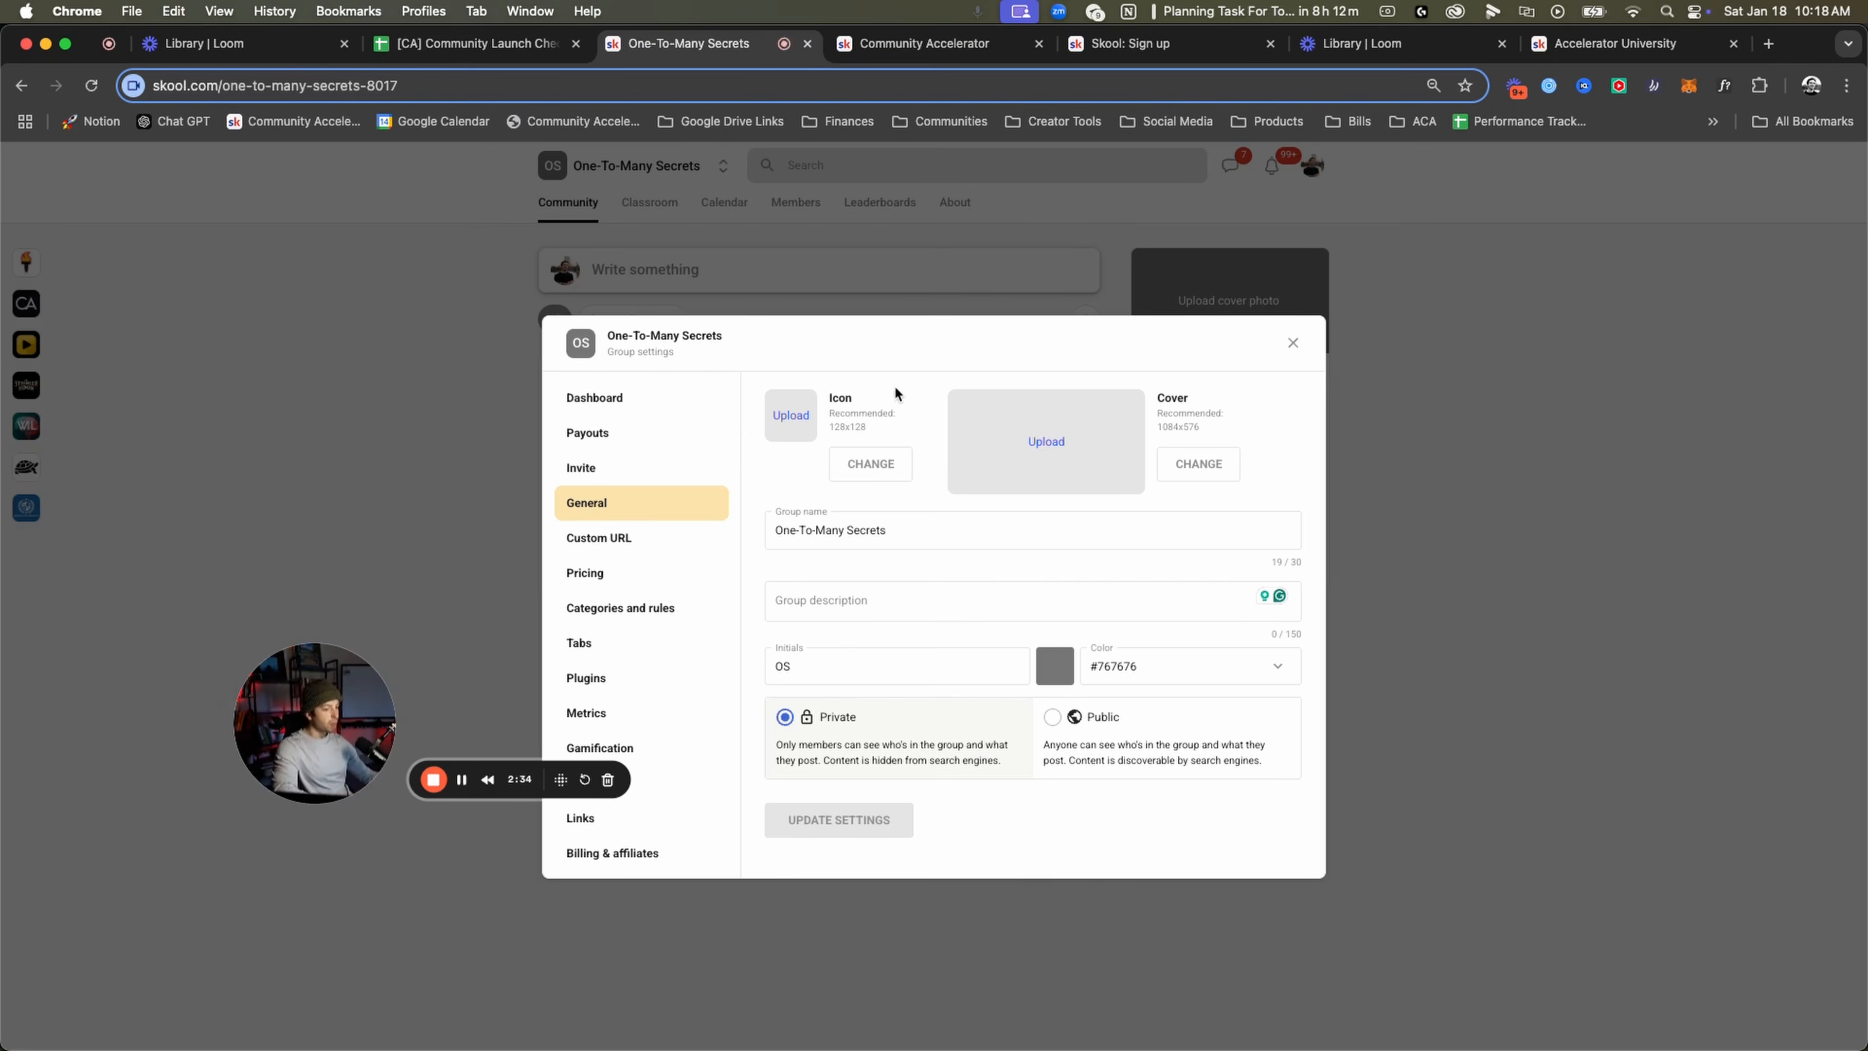
key(super+Tab)
scroll(946, 482, up, 20)
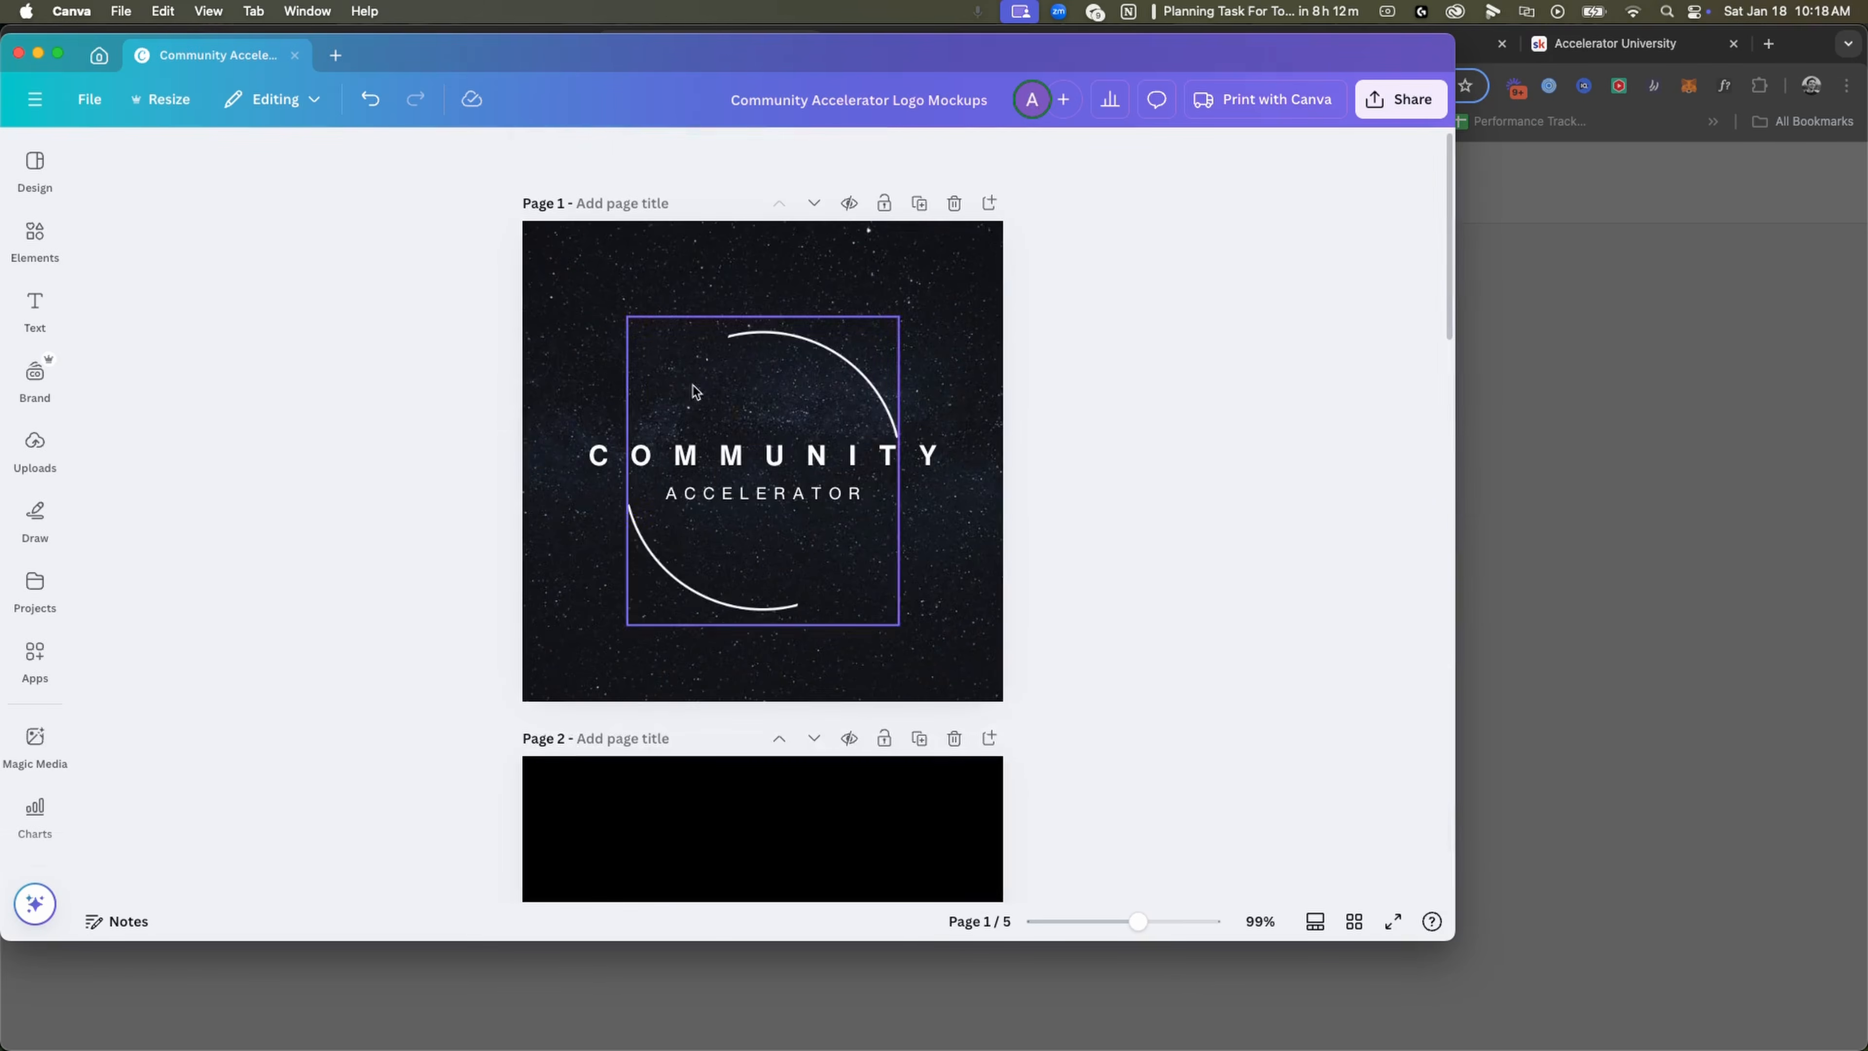
drag(601, 72, 1005, 92)
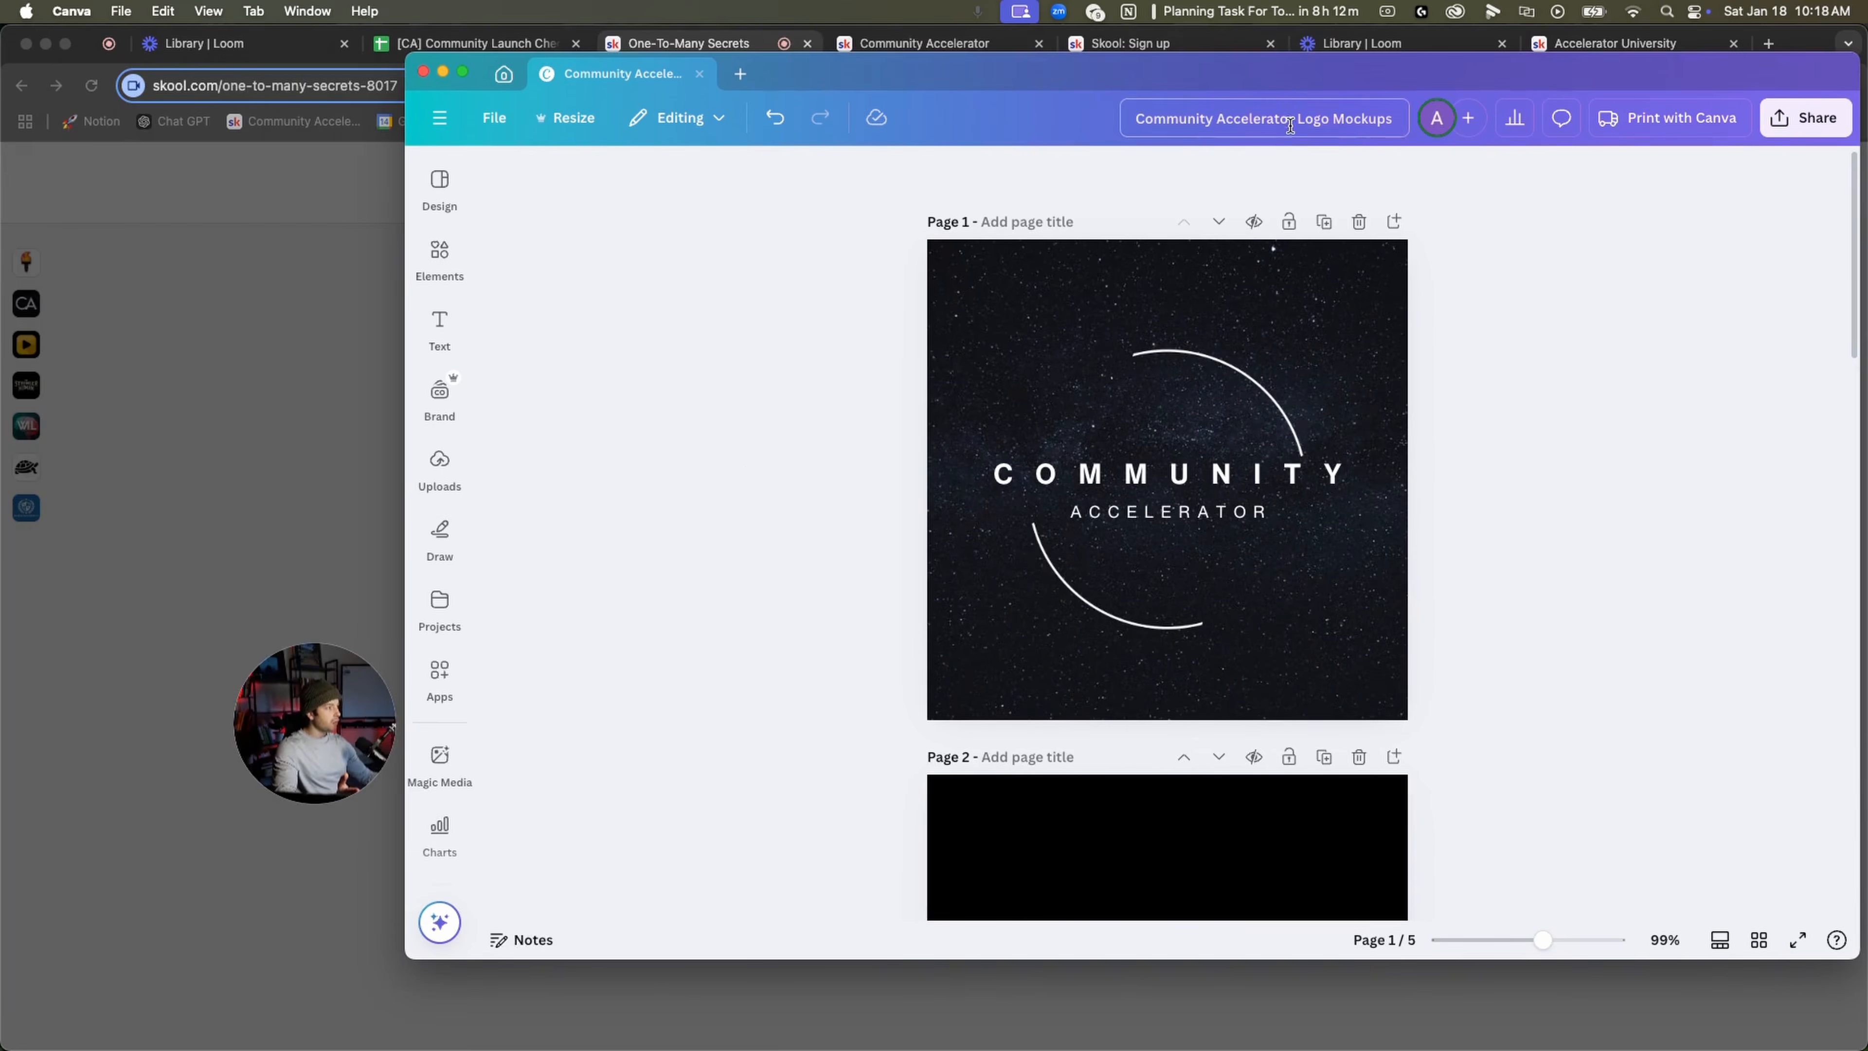
scroll(1005, 446, down, 5)
scroll(974, 511, down, 19)
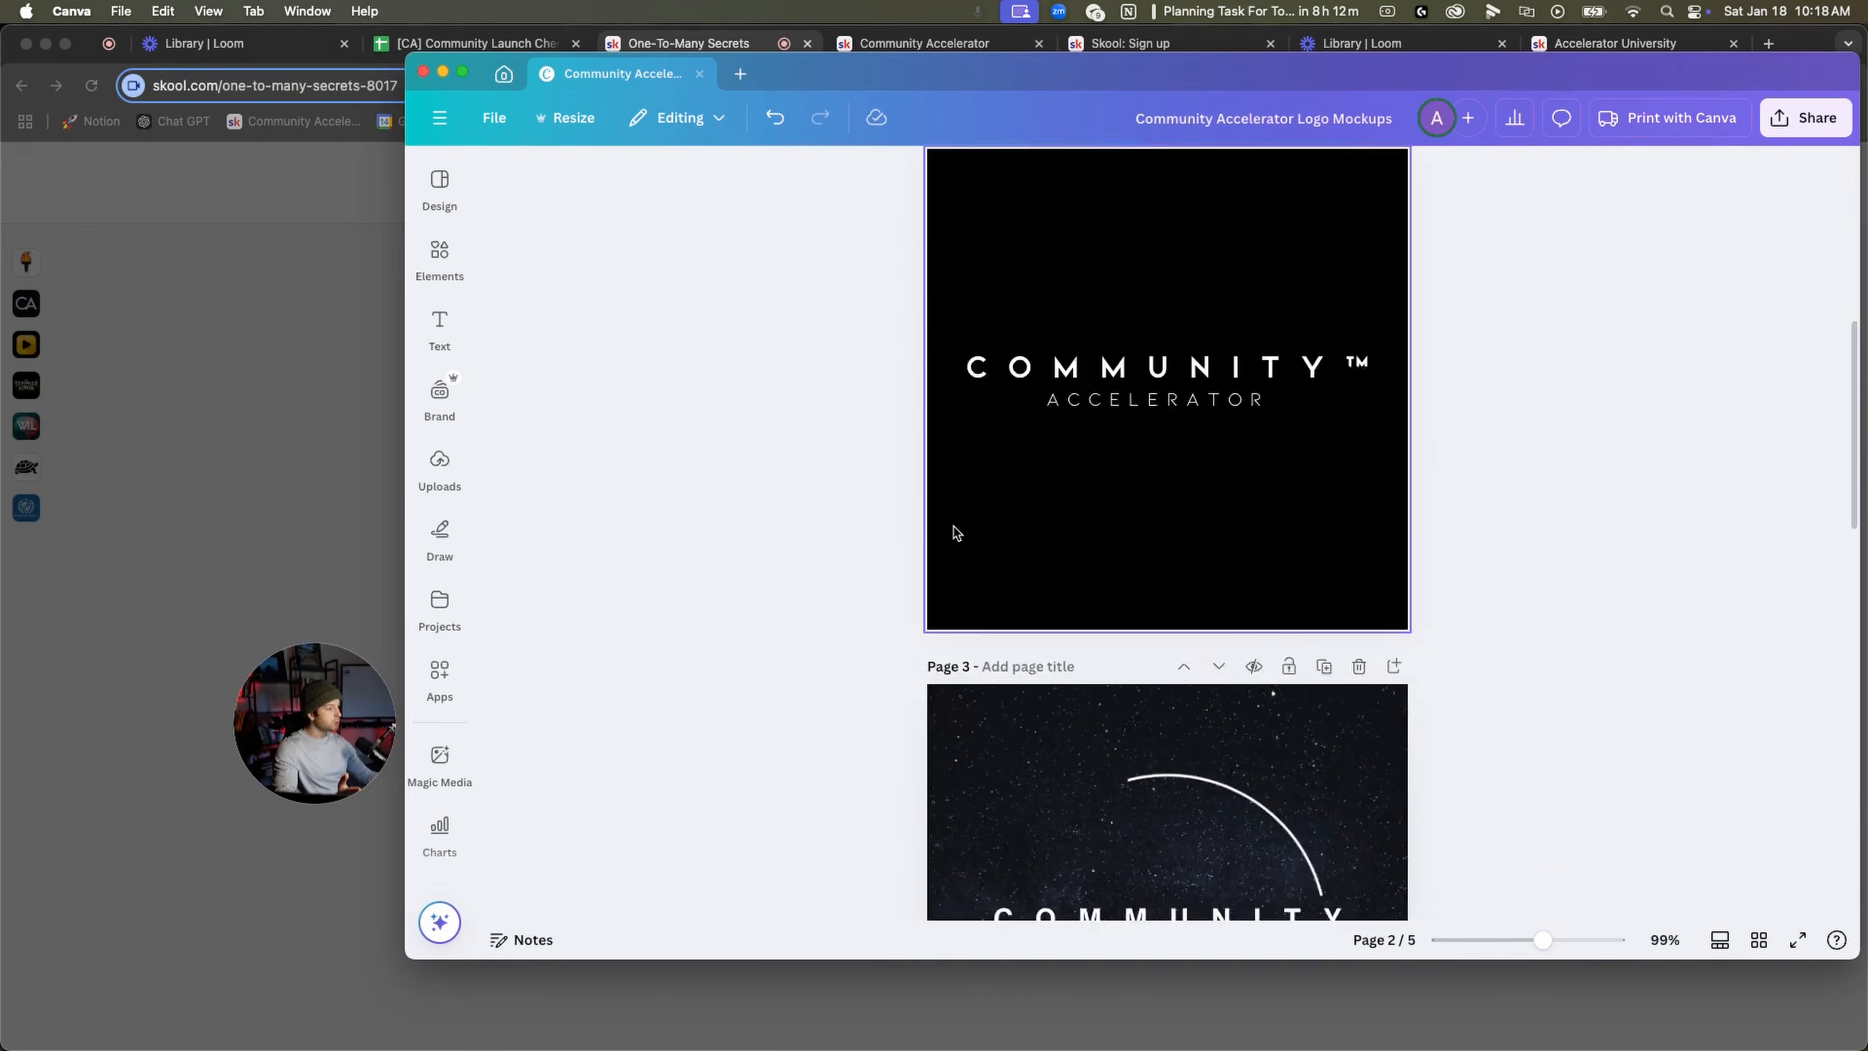
scroll(955, 513, down, 6)
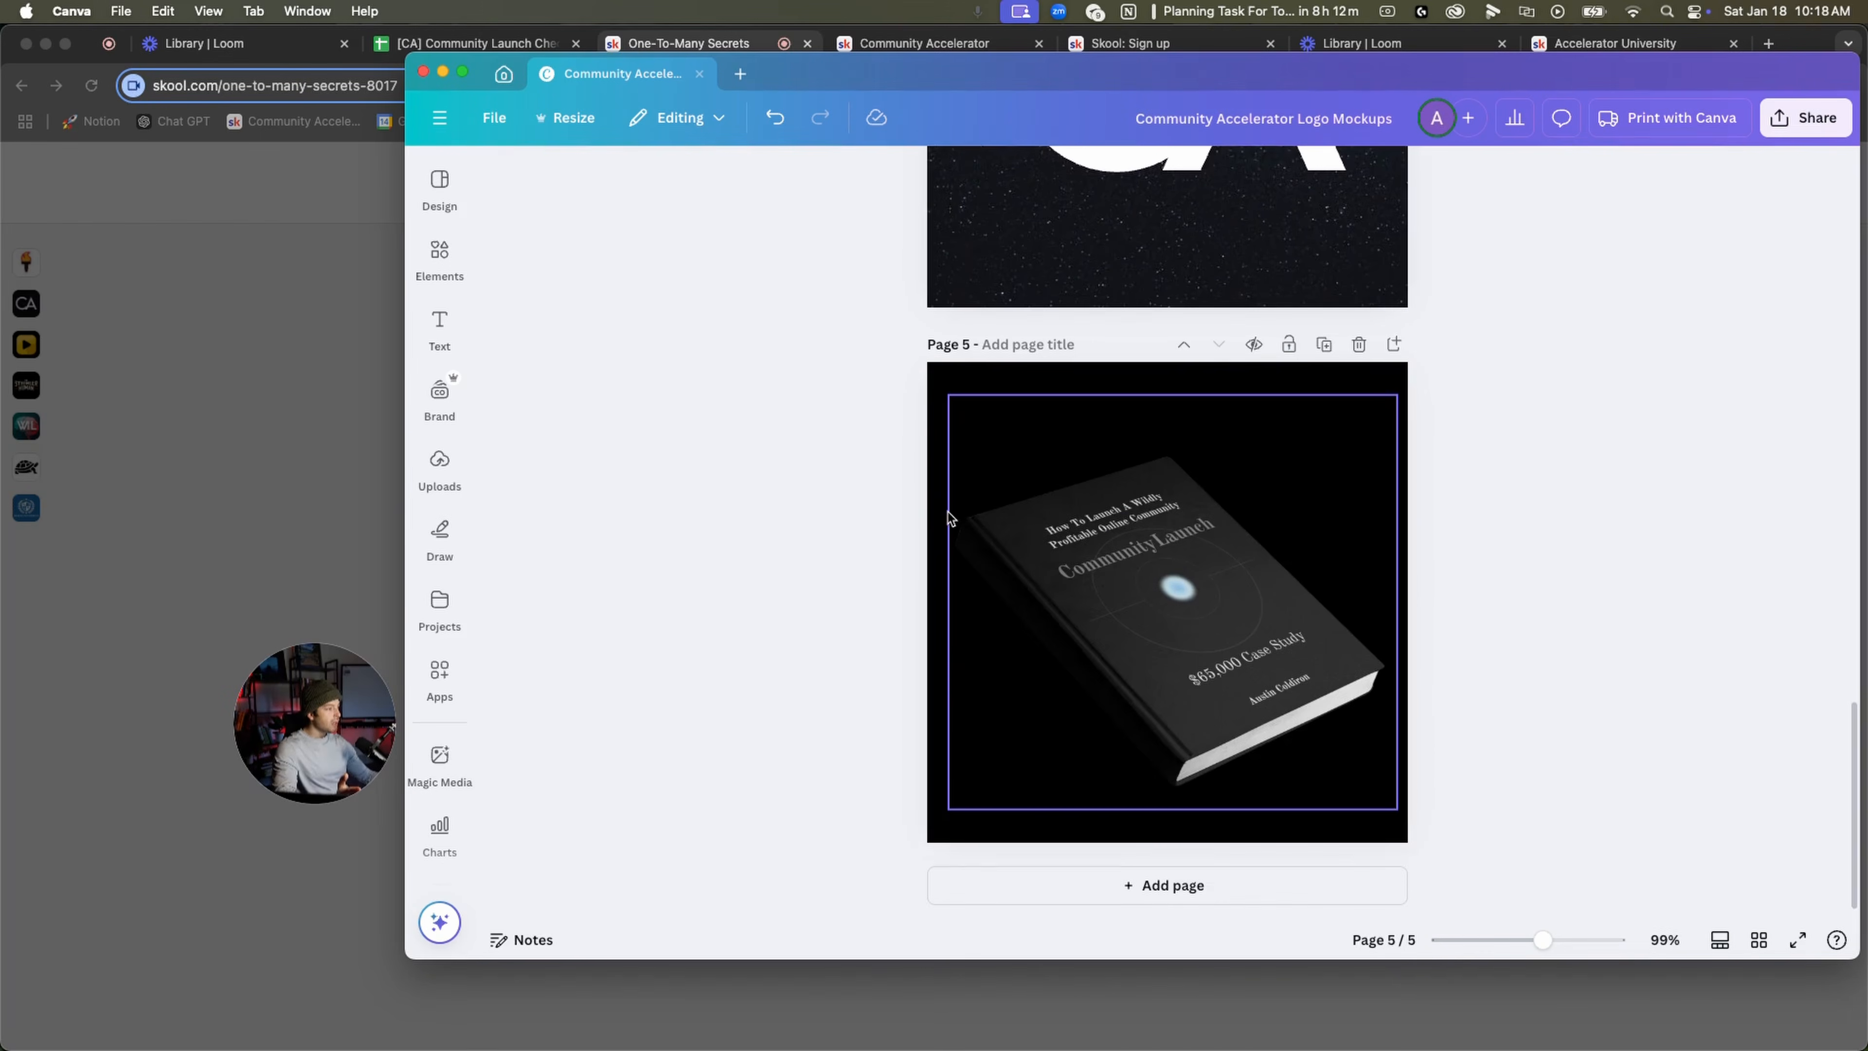
scroll(1326, 543, up, 9)
scroll(1017, 782, up, 8)
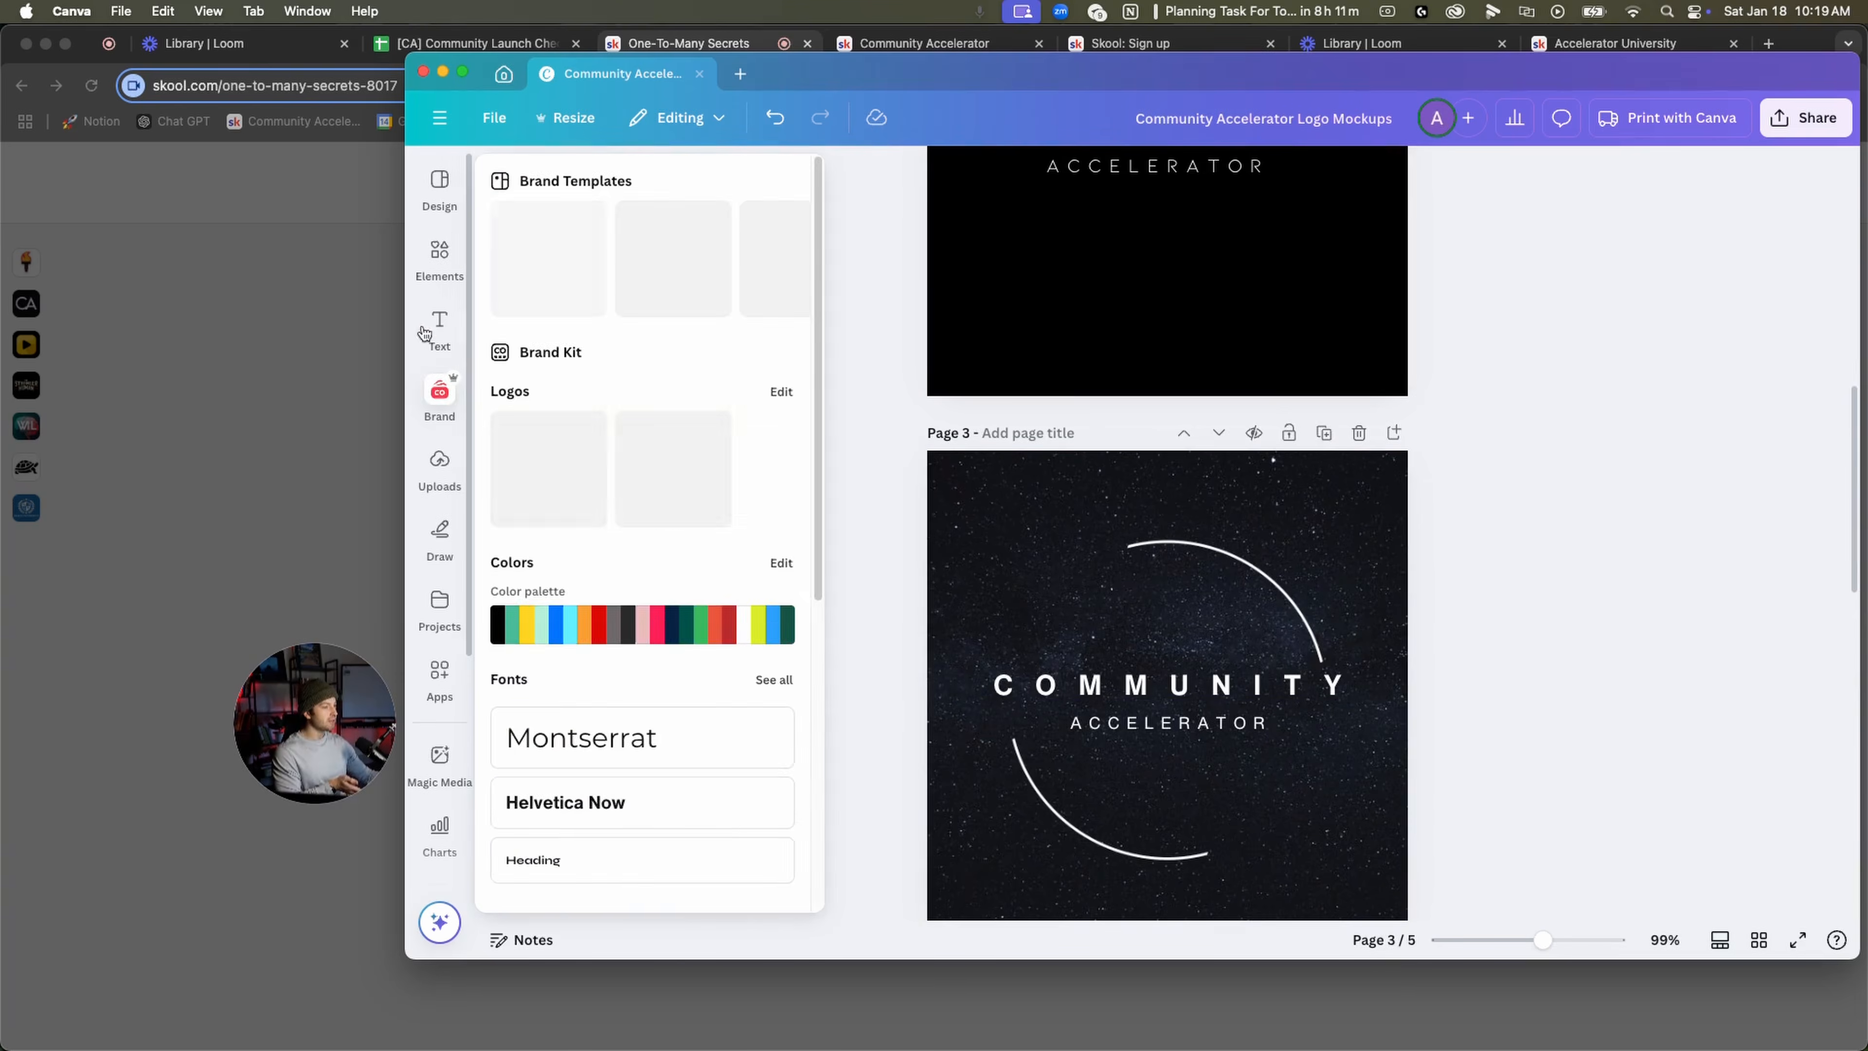
Browse Canva's logo templates for ideas, then view the CA logo on page 4 of the design.
mouse_move(436, 188)
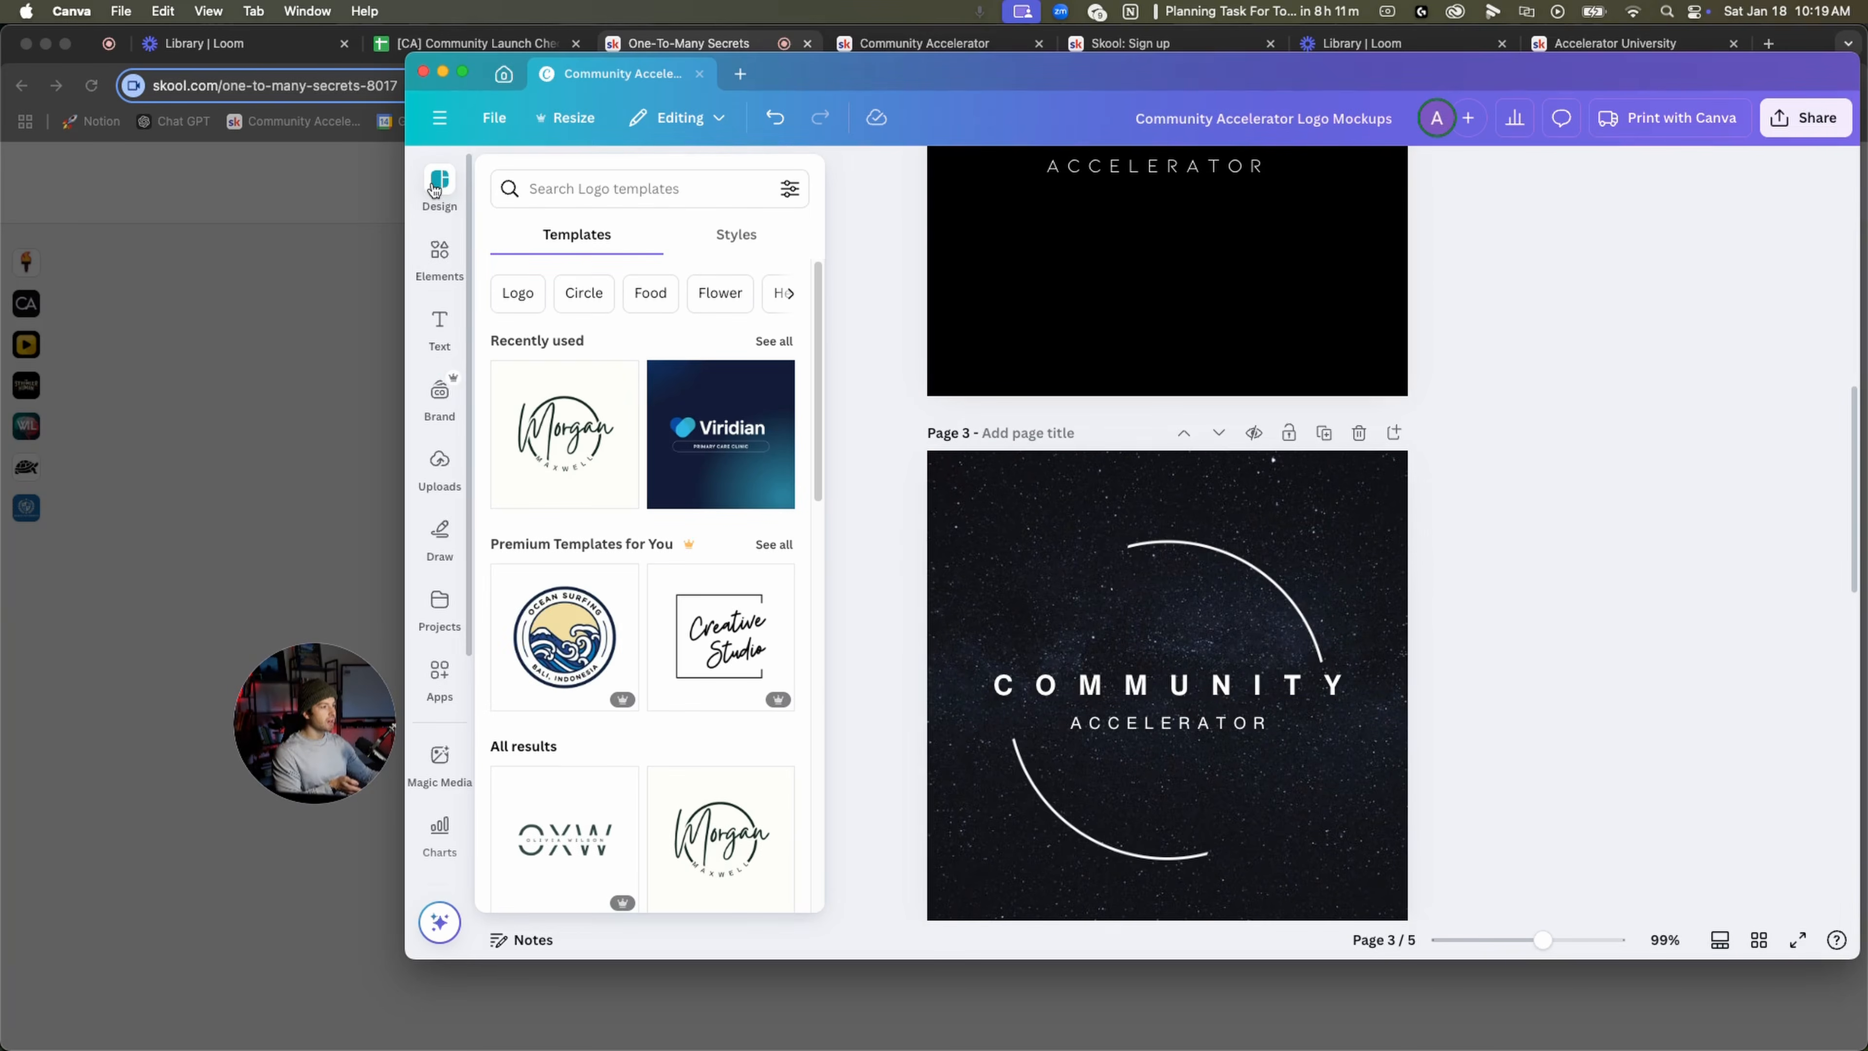
scroll(676, 515, down, 10)
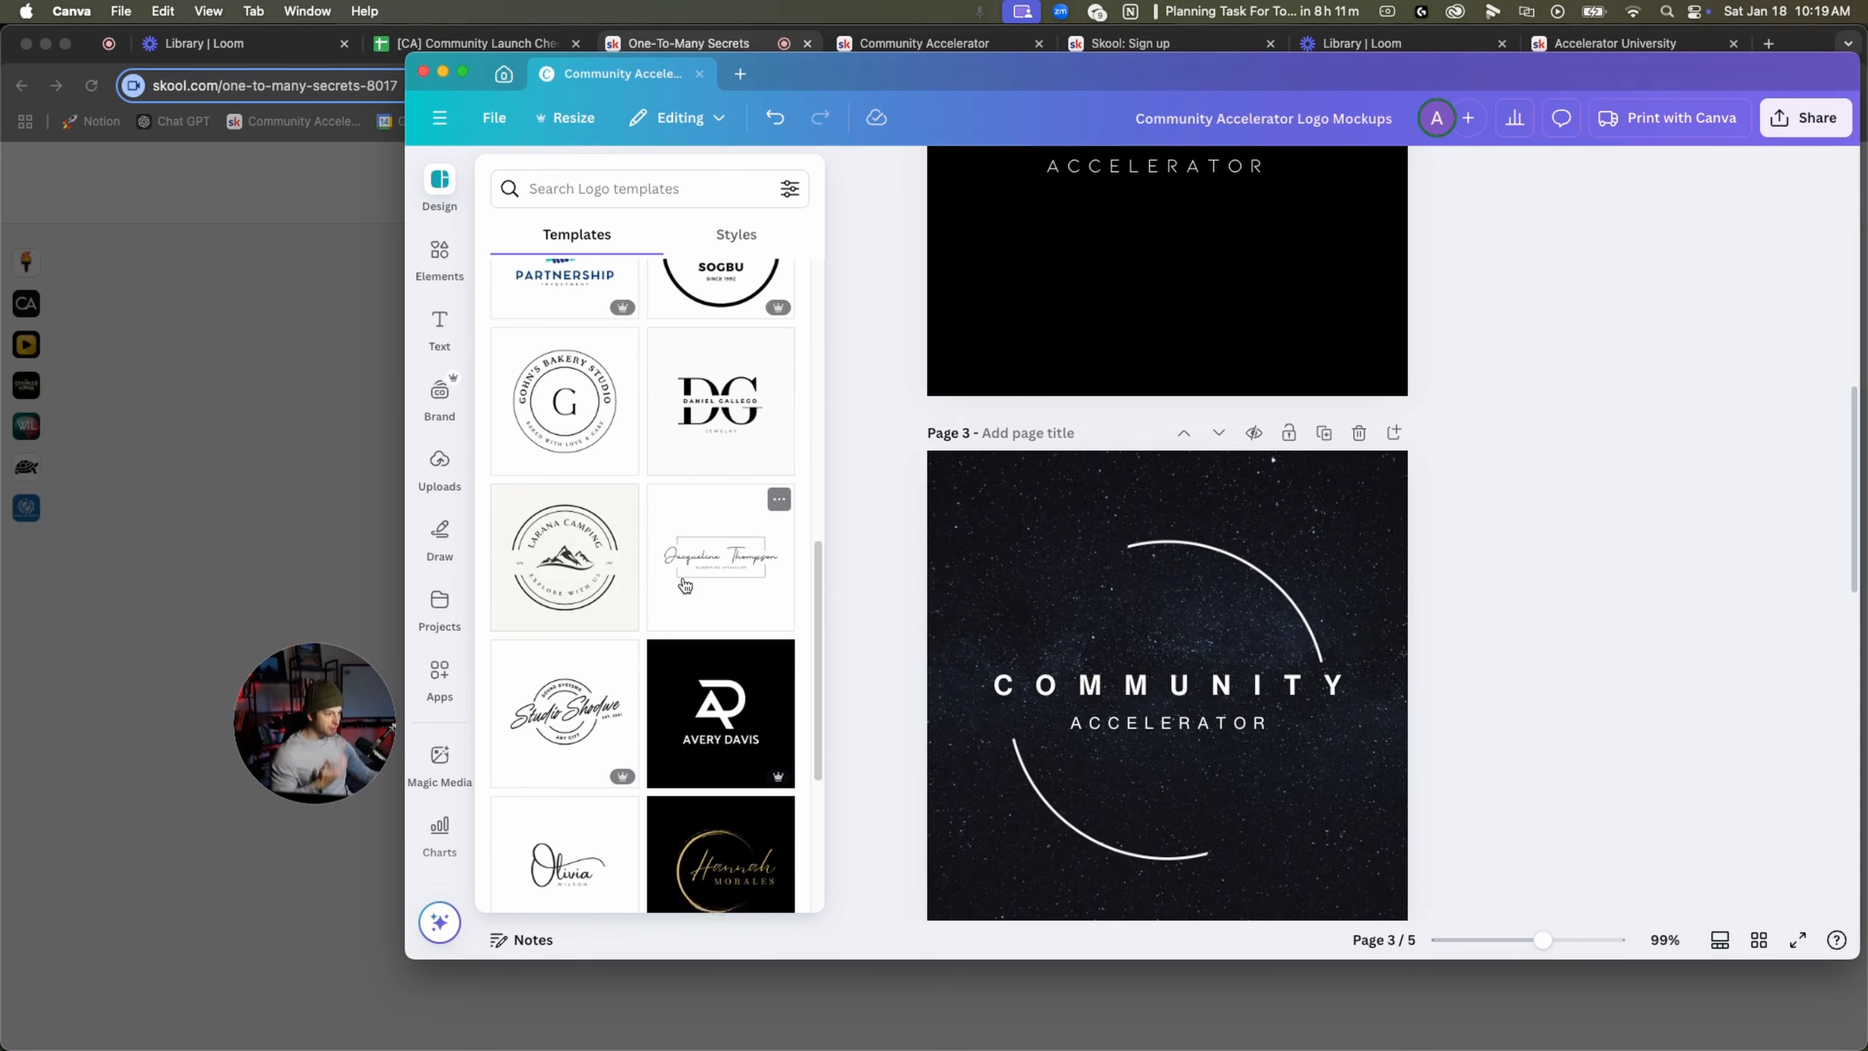
scroll(616, 618, down, 3)
scroll(616, 619, down, 6)
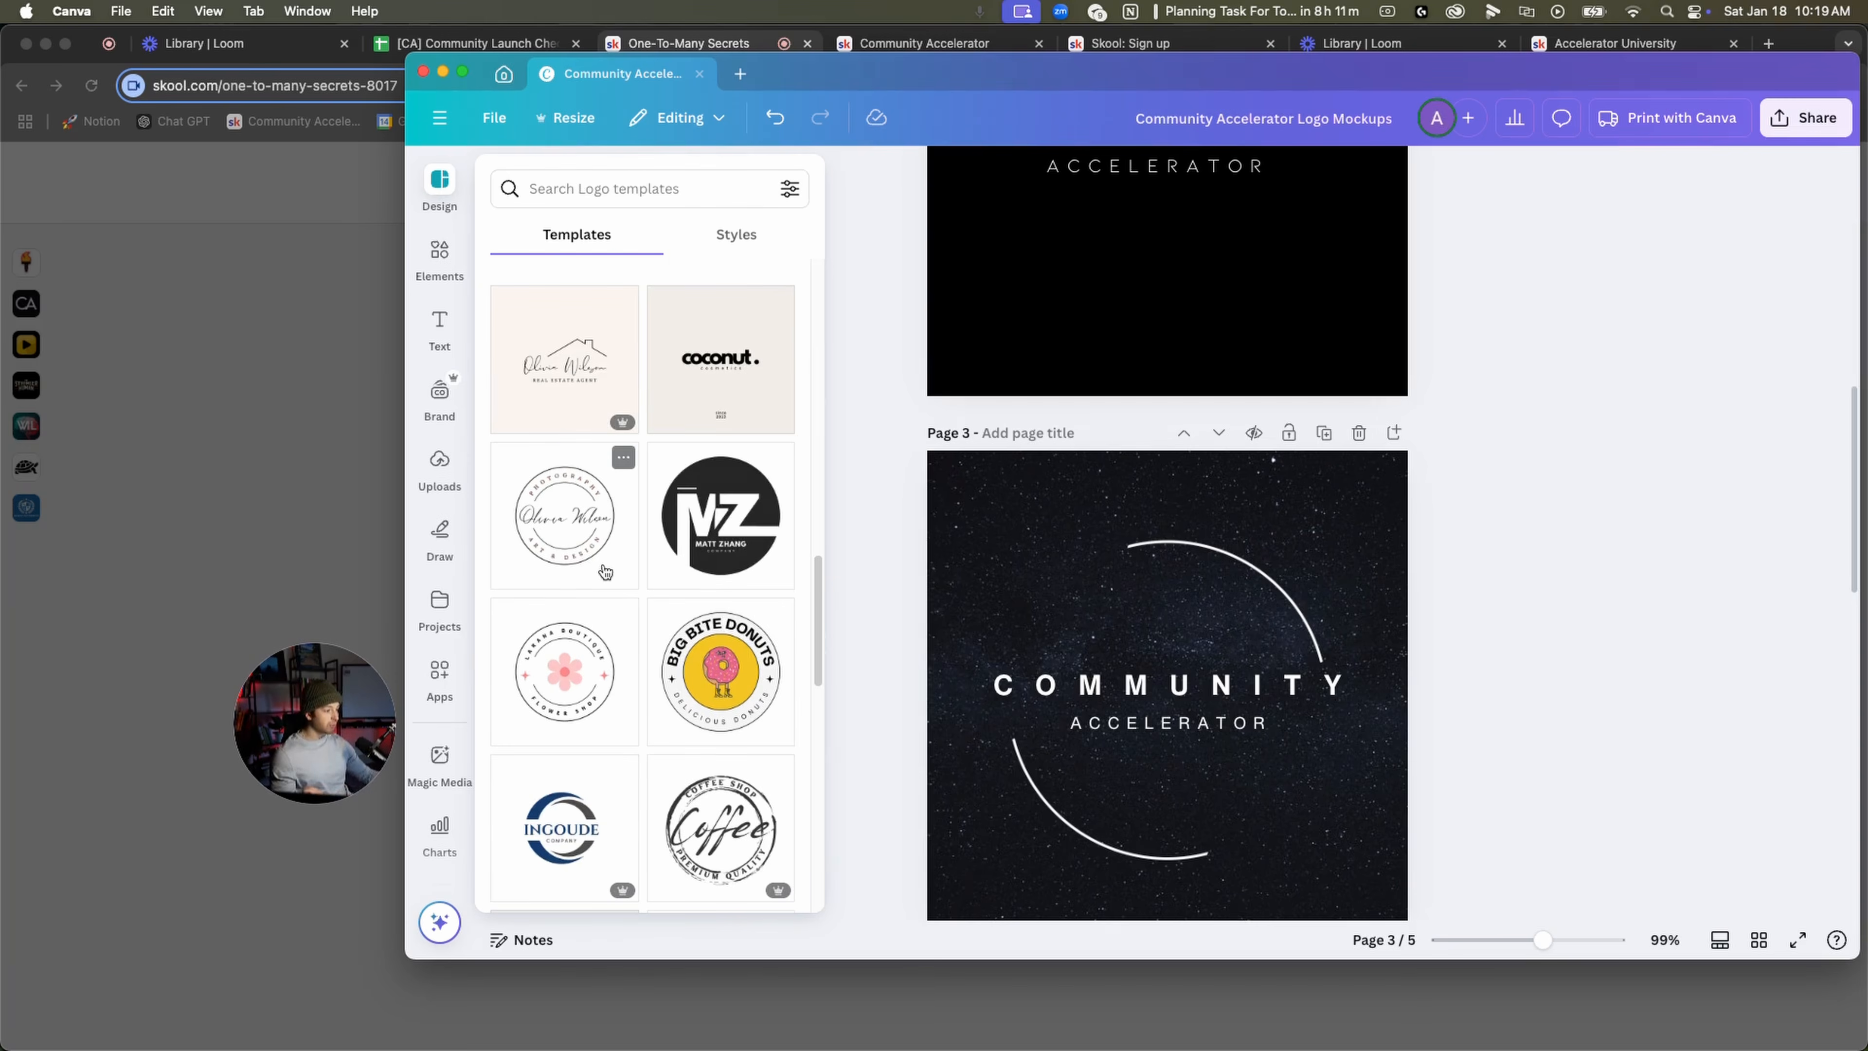
scroll(598, 569, down, 2)
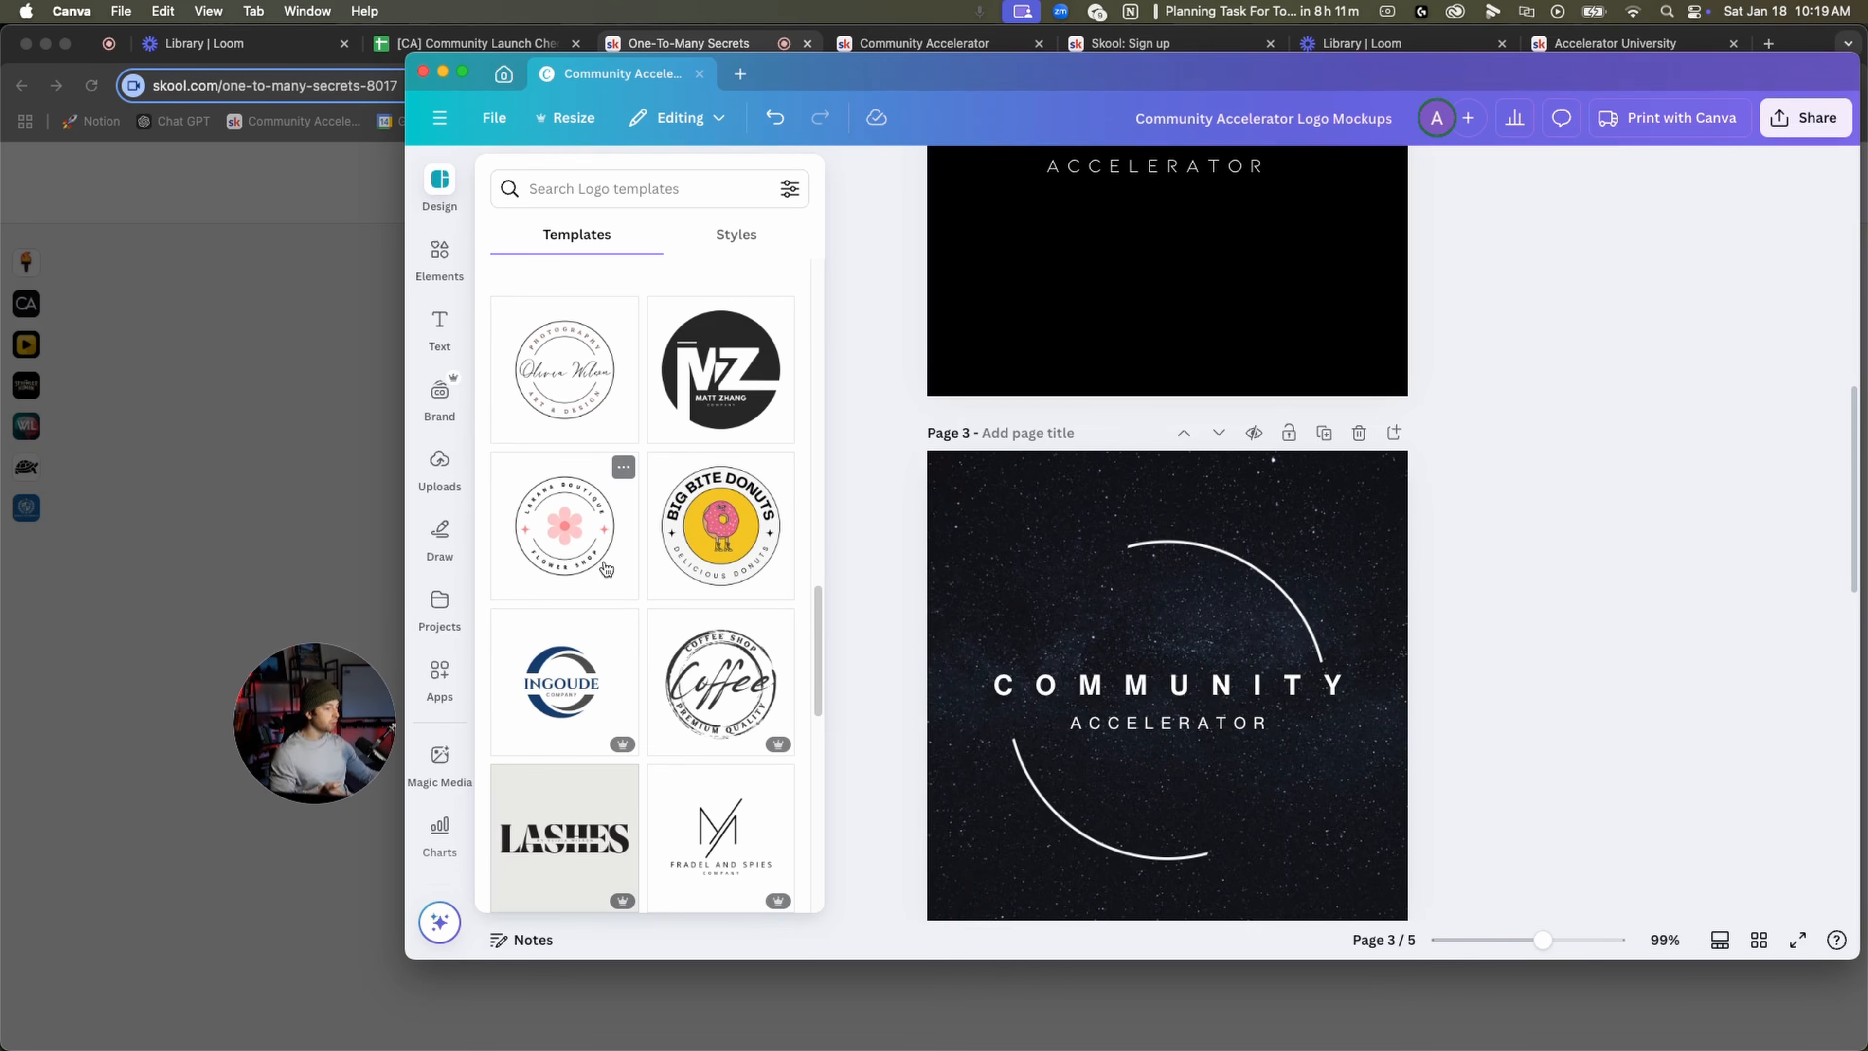
click(1625, 512)
scroll(1455, 705, down, 10)
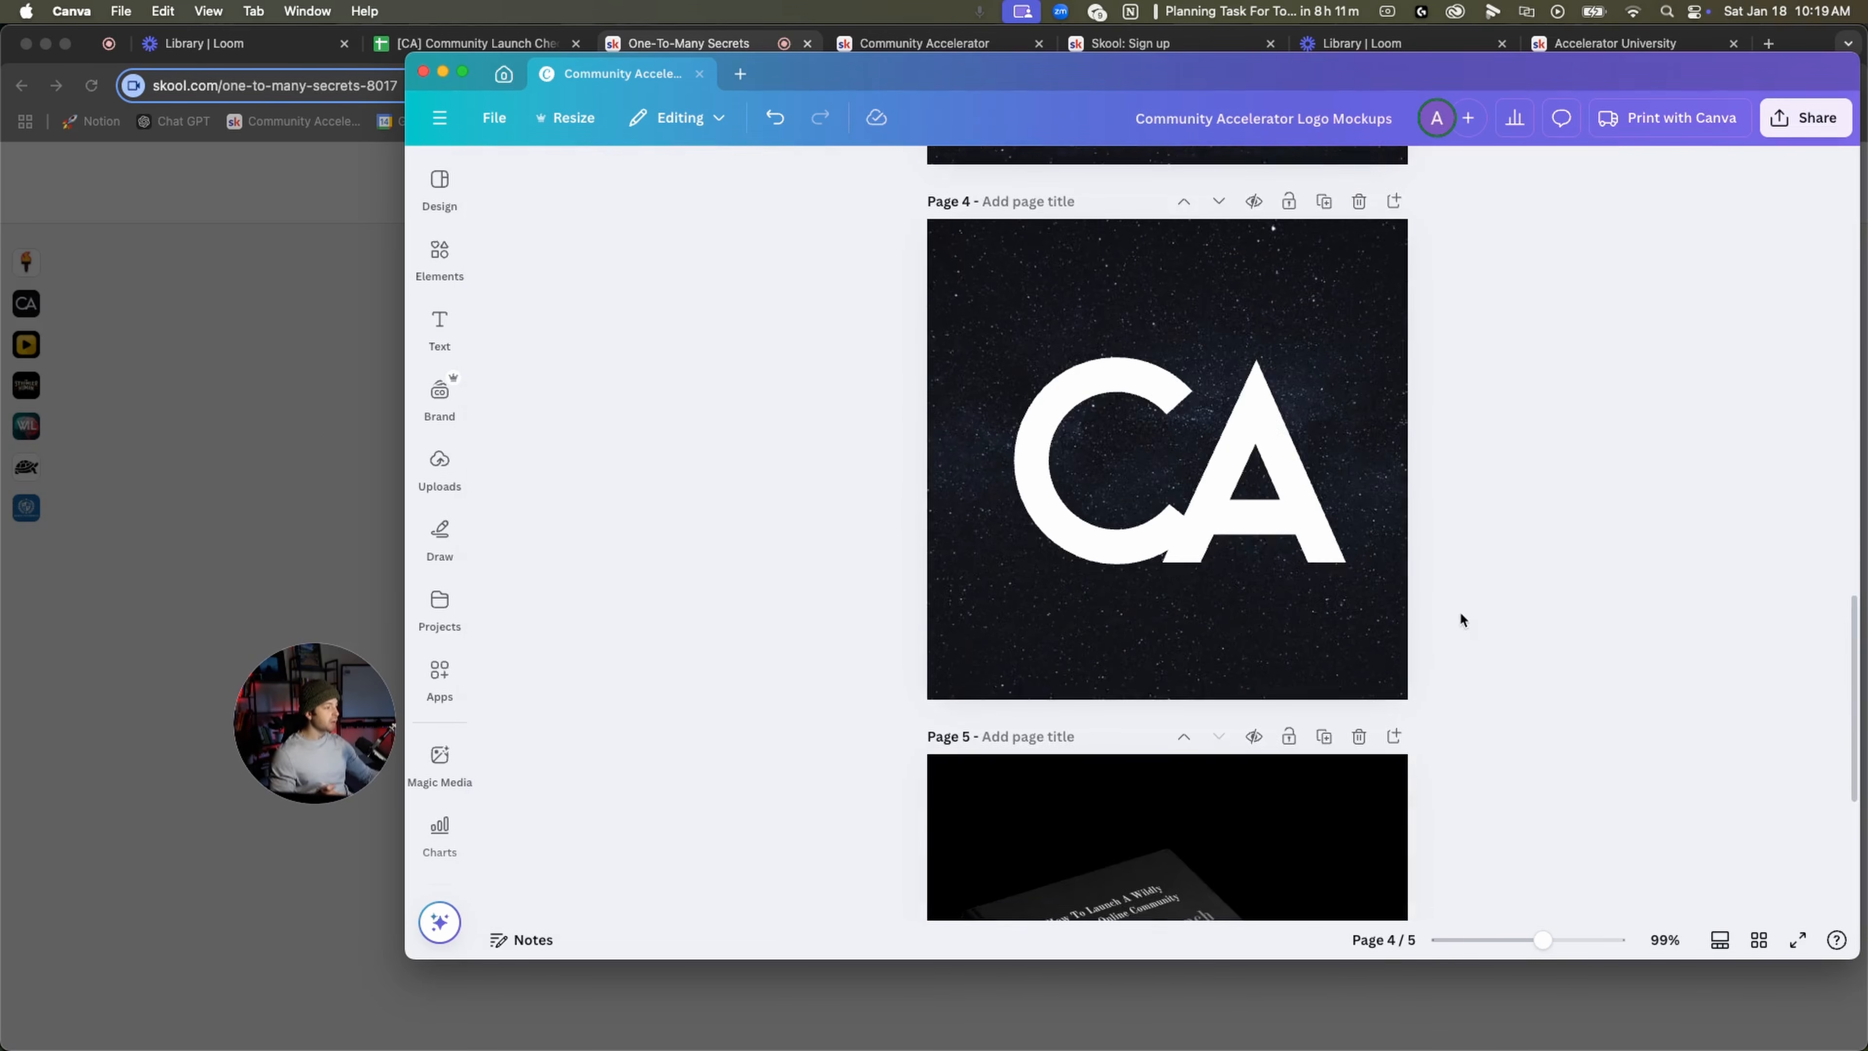
Return to the launch checklist, mark the icon, cover photo and group name tasks complete, and select the community description guidance.
click(342, 450)
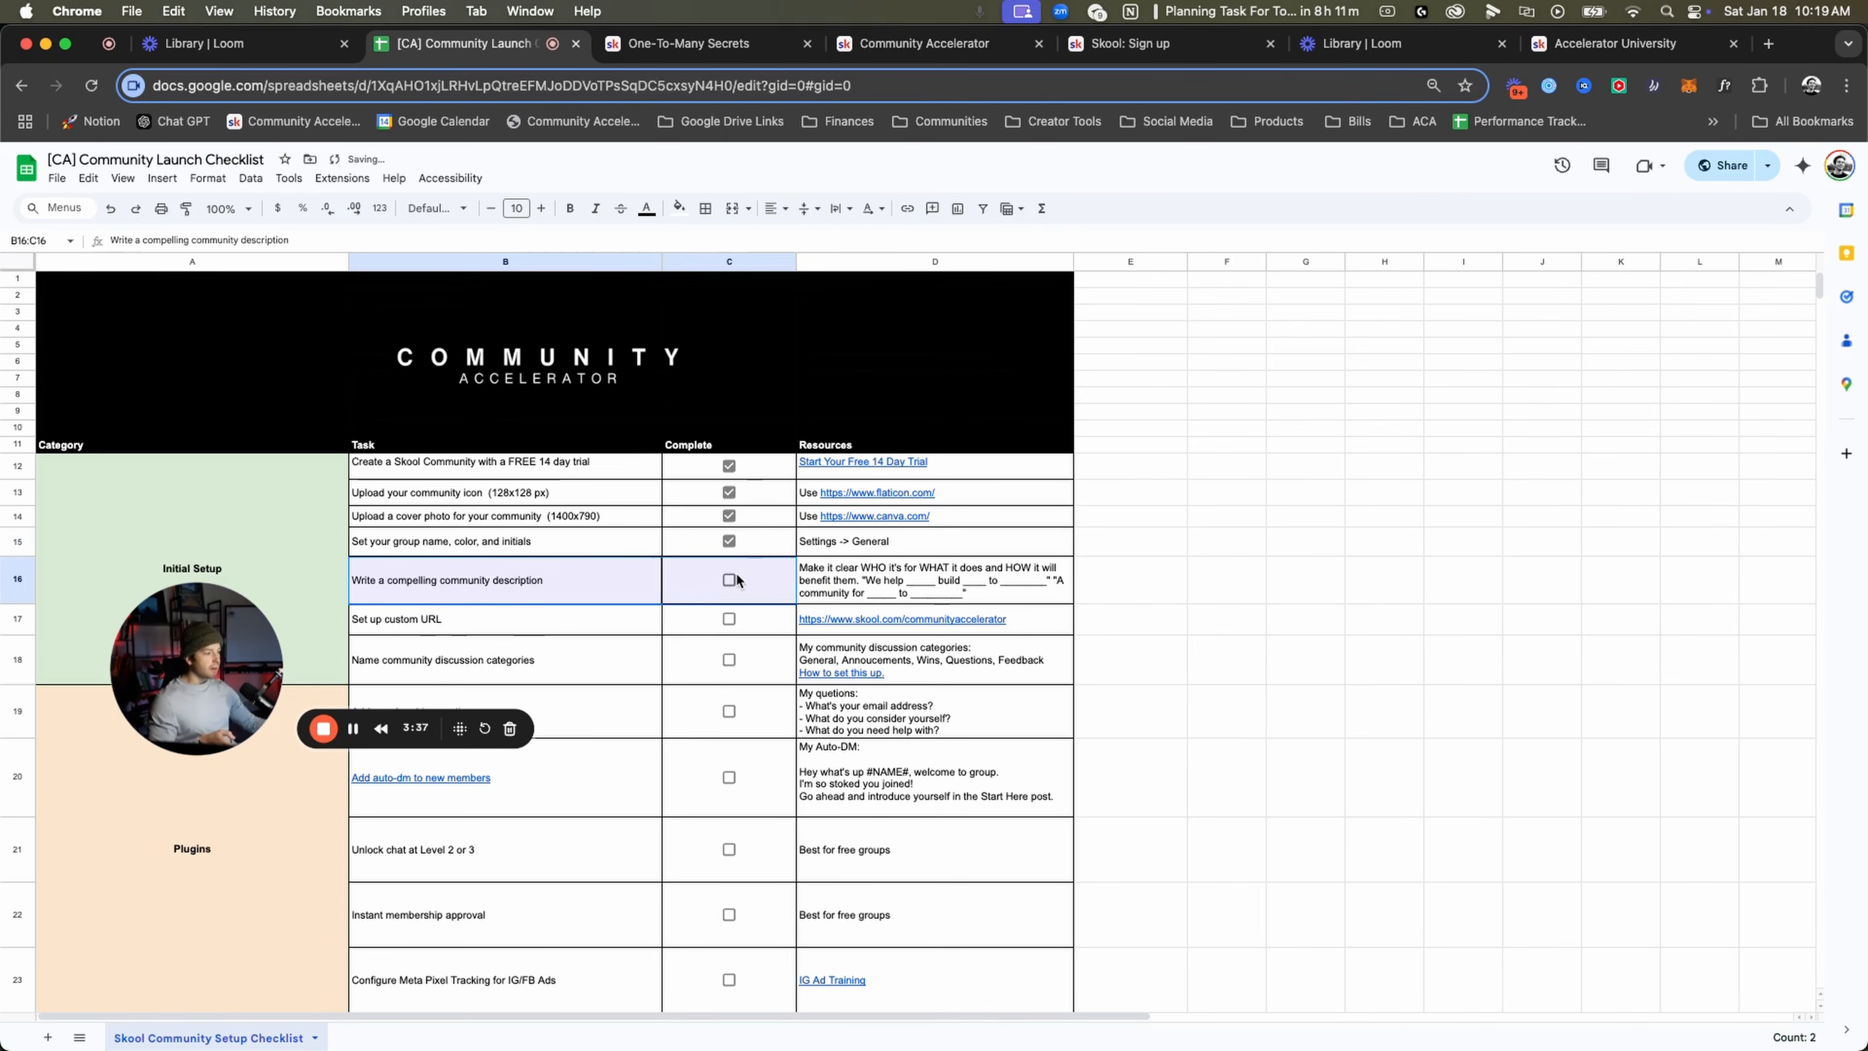
click(986, 593)
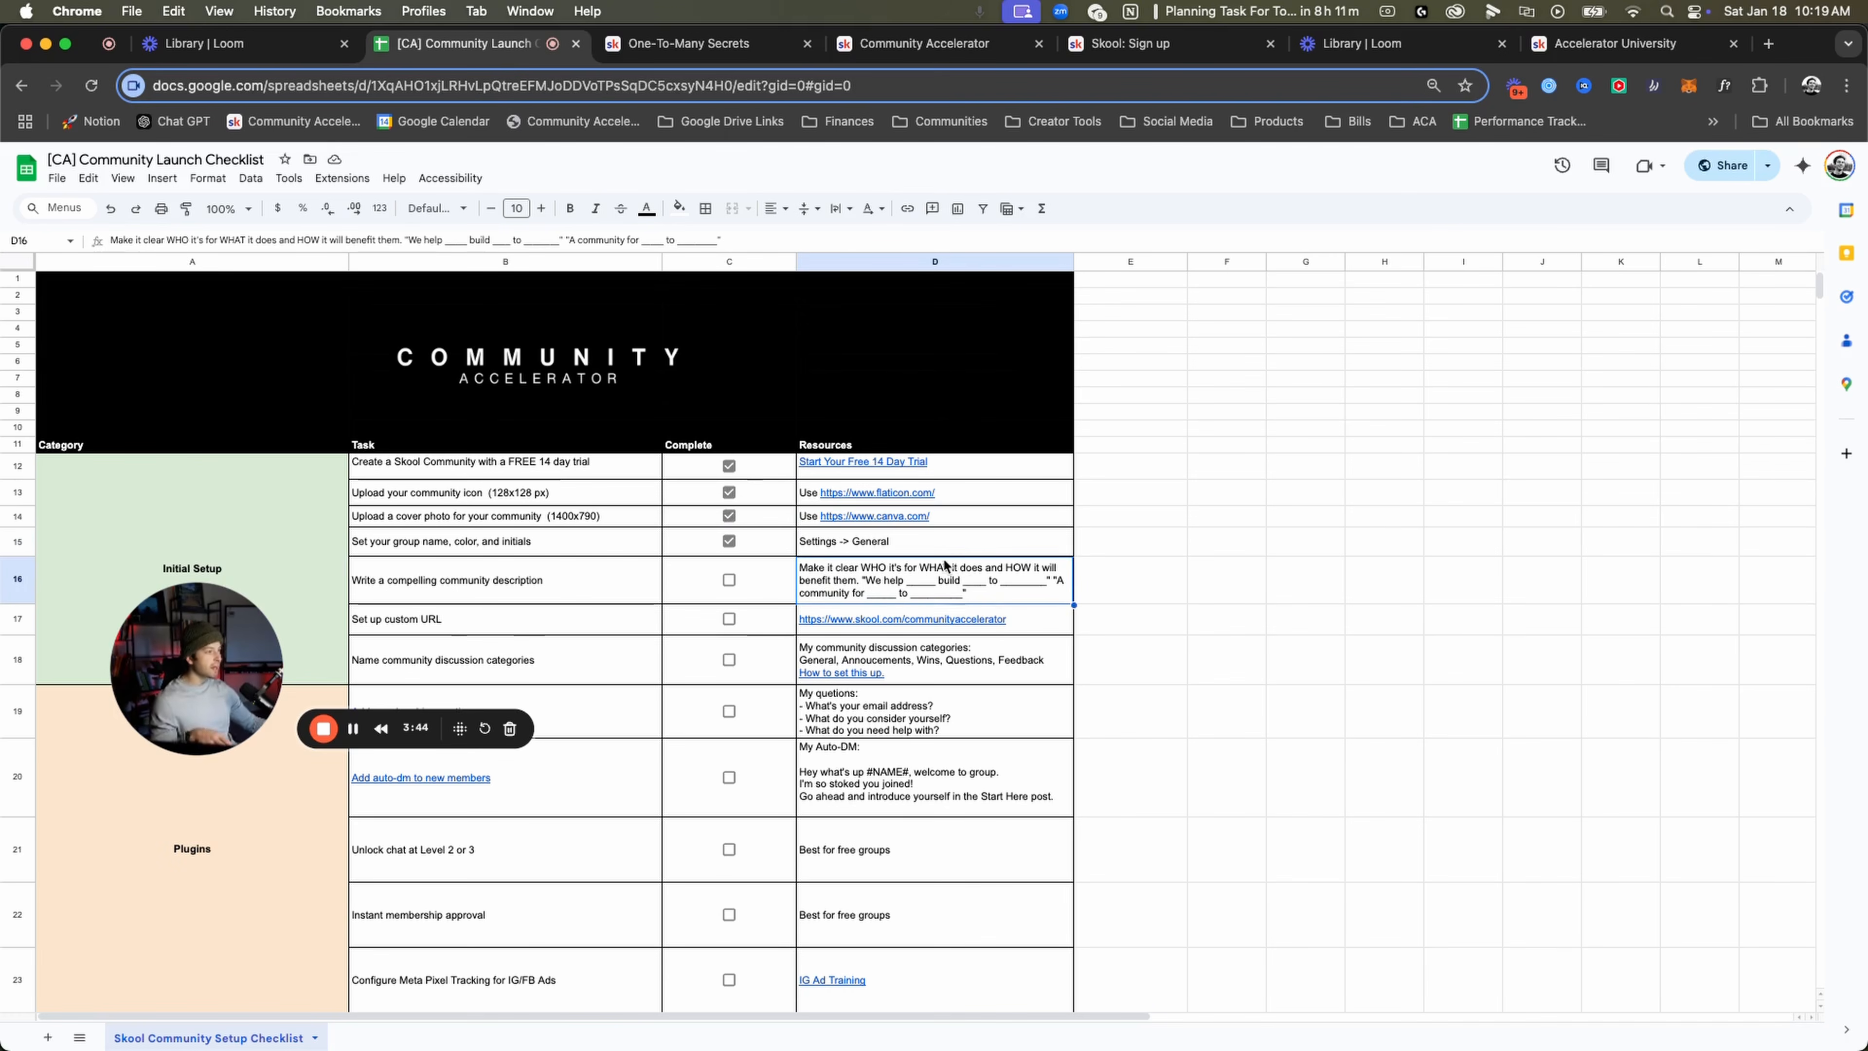
Return to the group's settings and begin the description with "Helping Coaches, Creators, and Community Builders Leverage One-To-Many Sales To Scale Their".
click(736, 49)
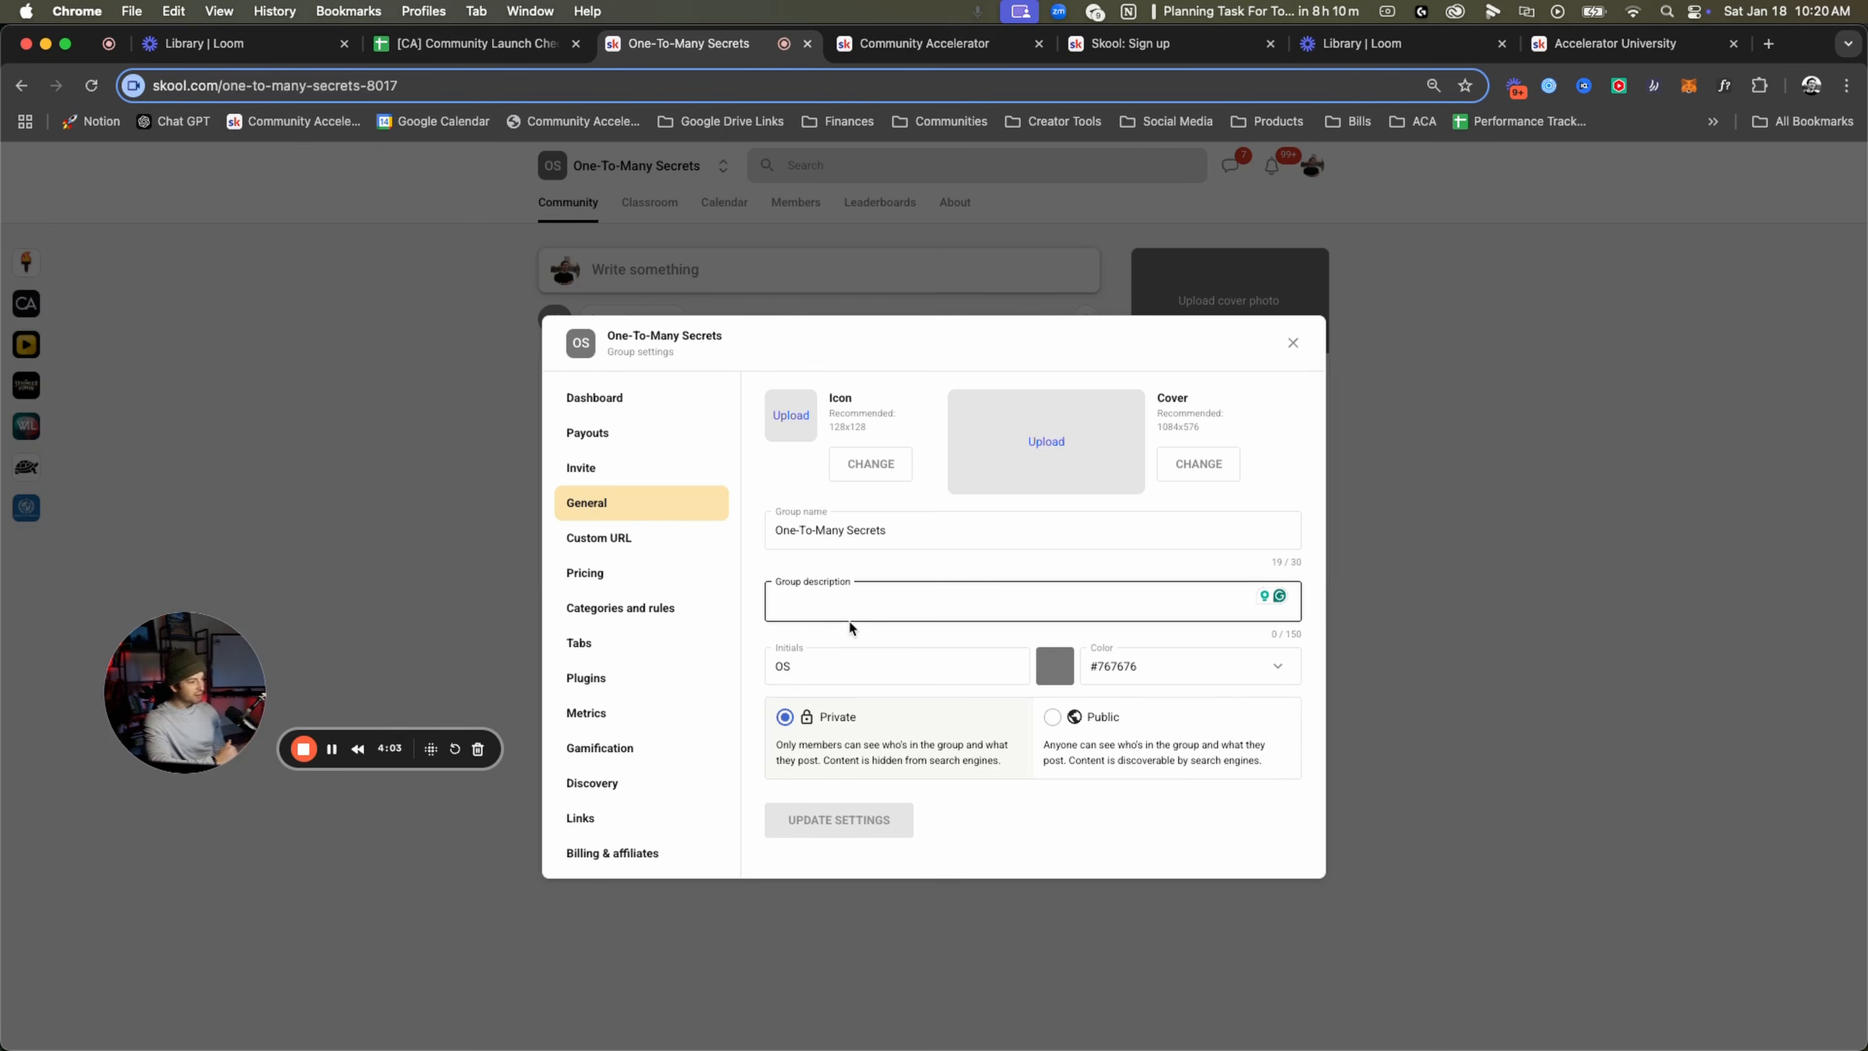
text(Helping Coa)
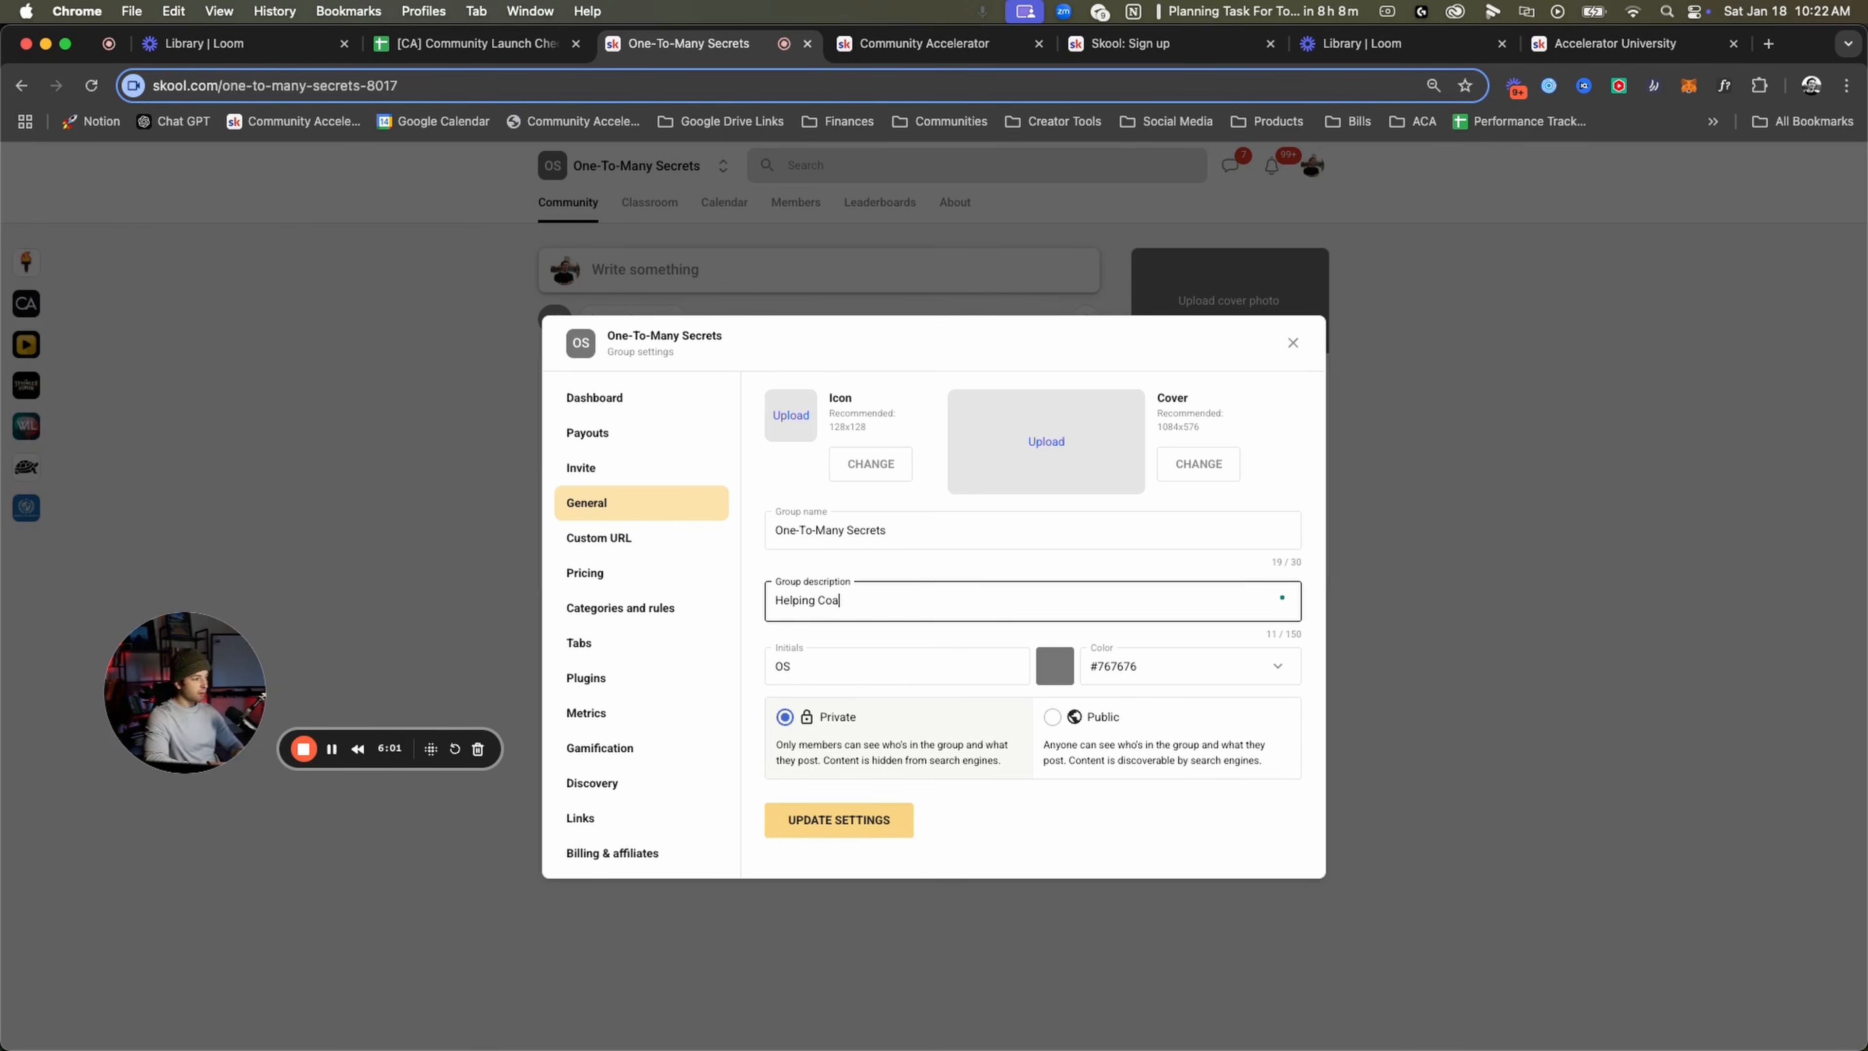
text(ches, Creators, and Community Builders)
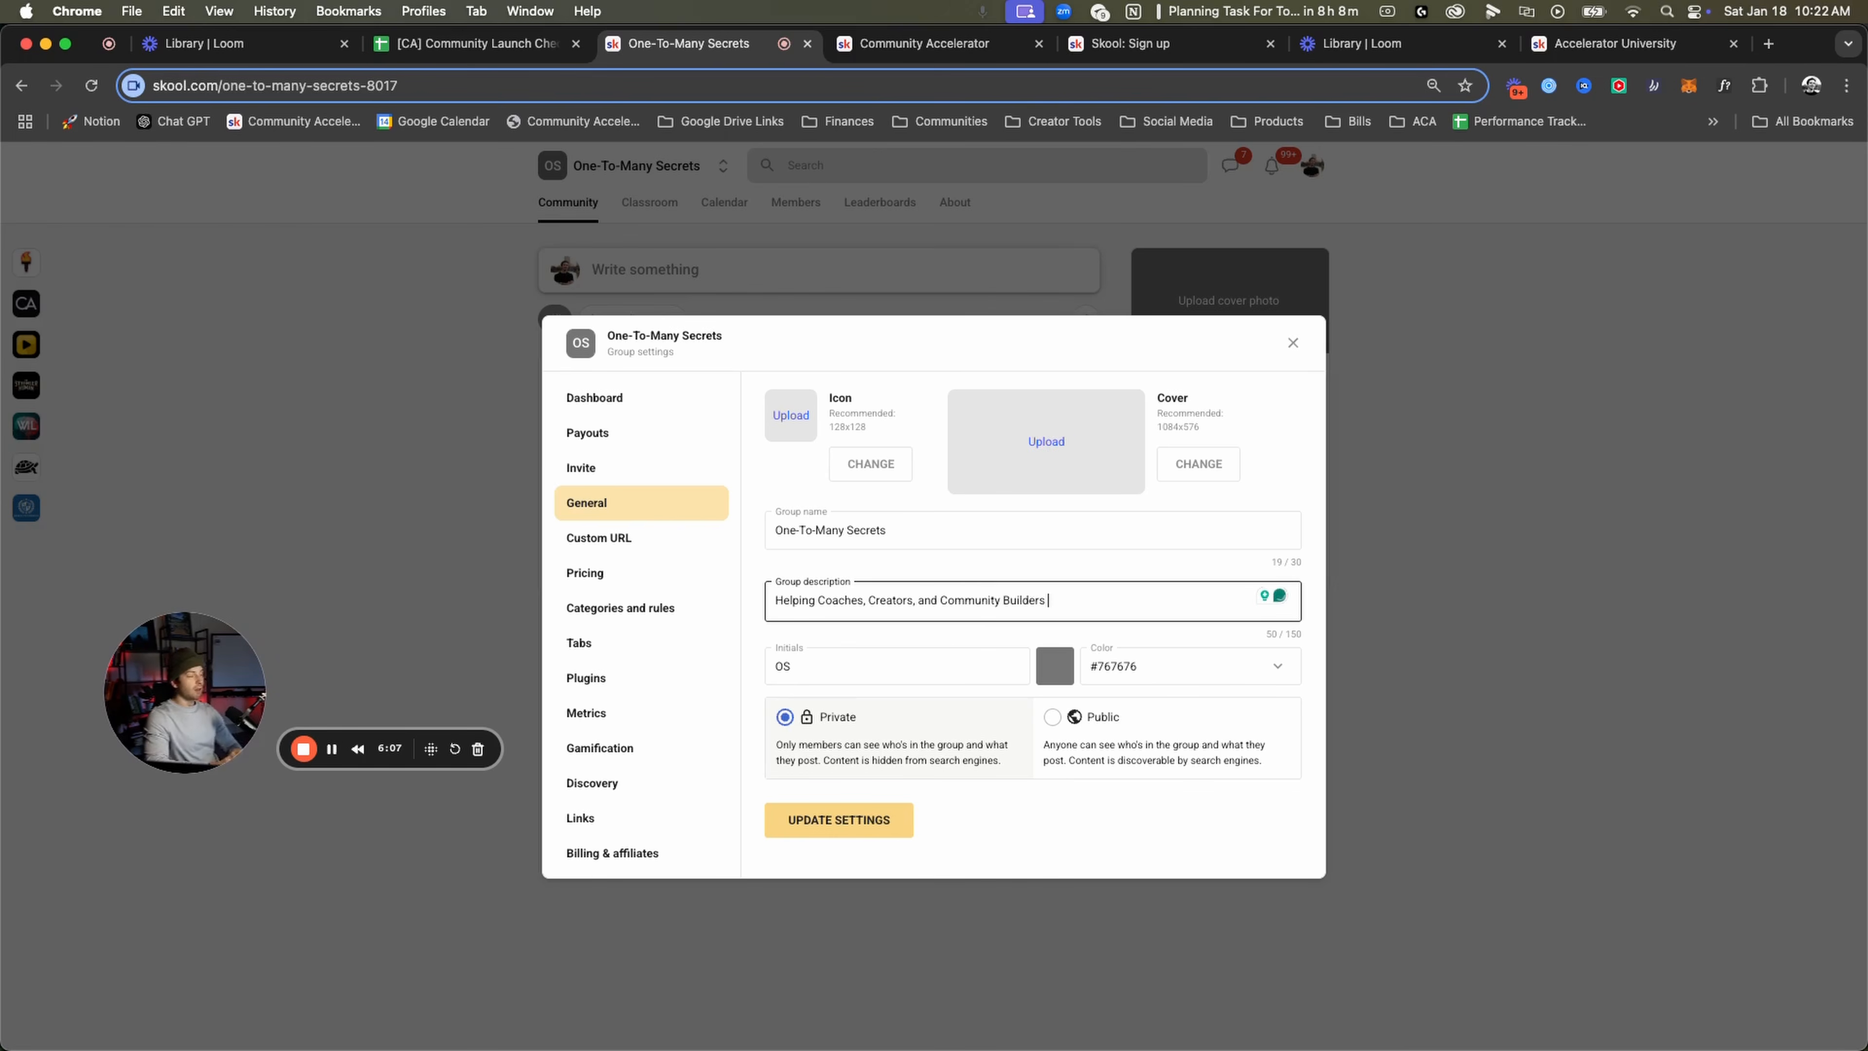
text( Le)
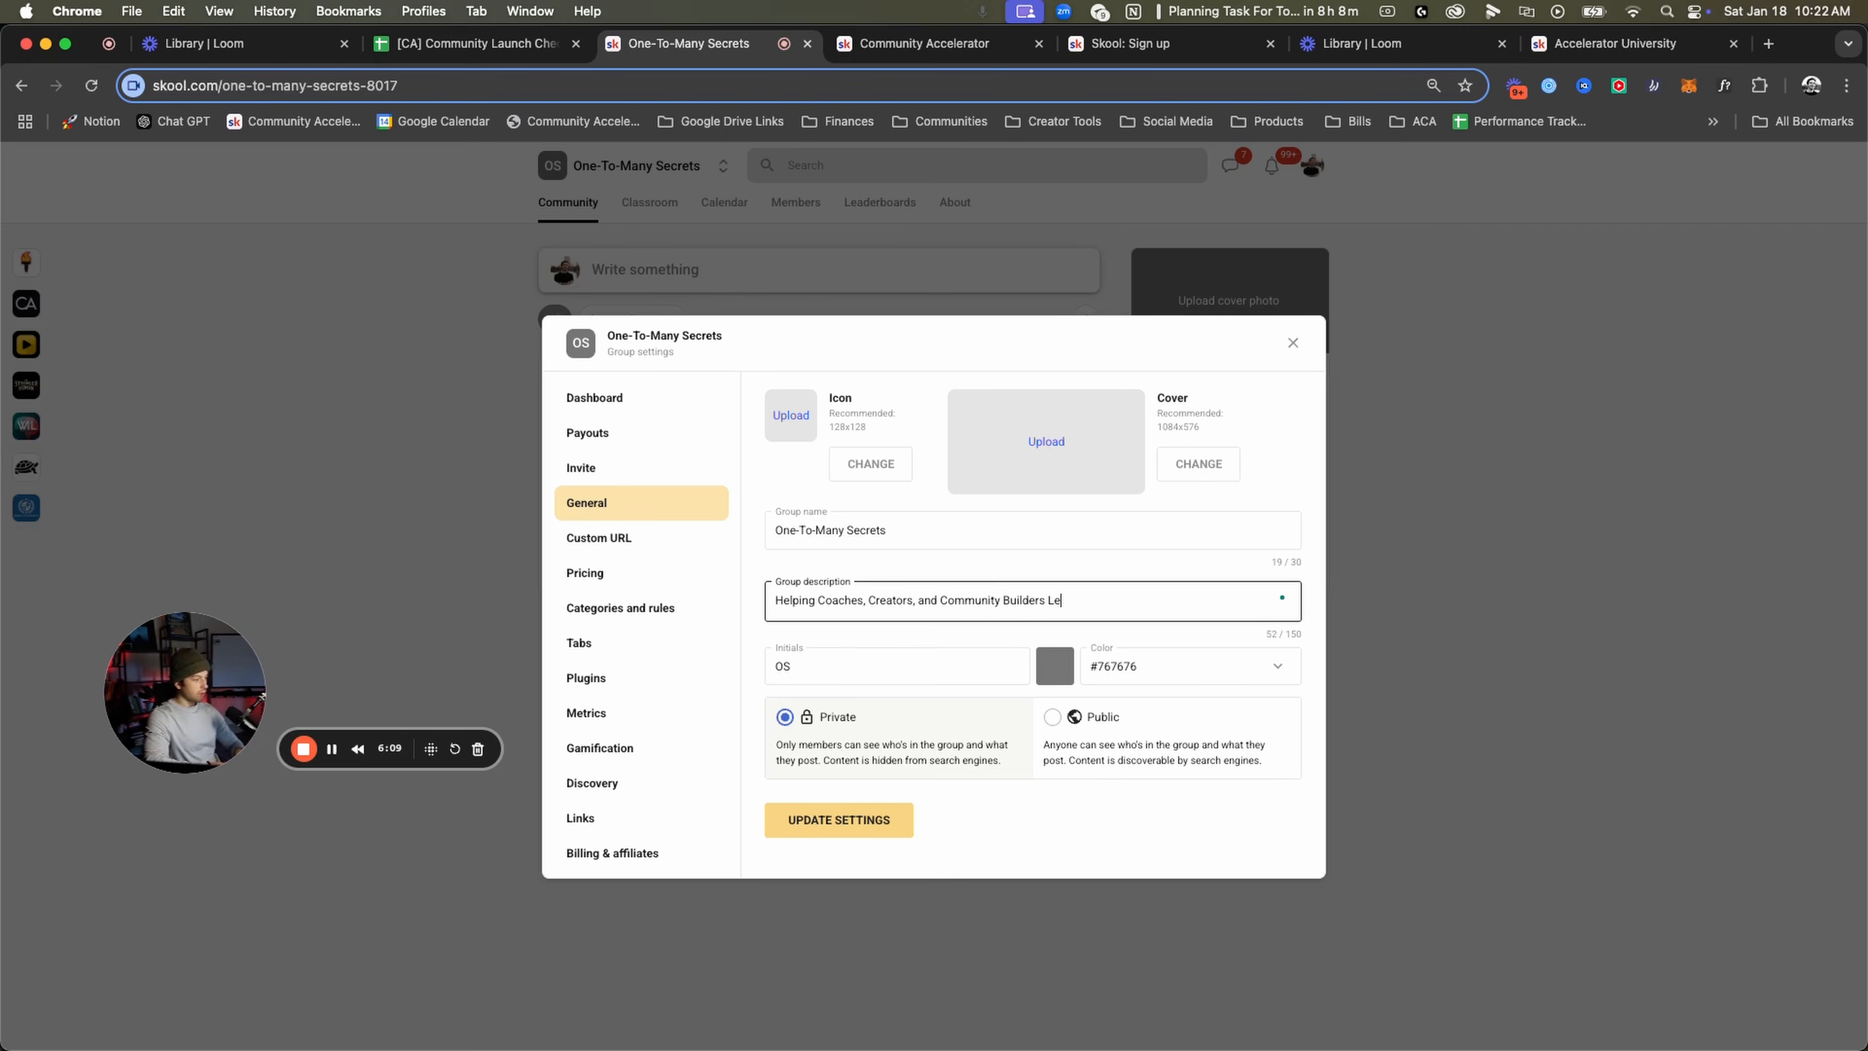
text(verage One-To)
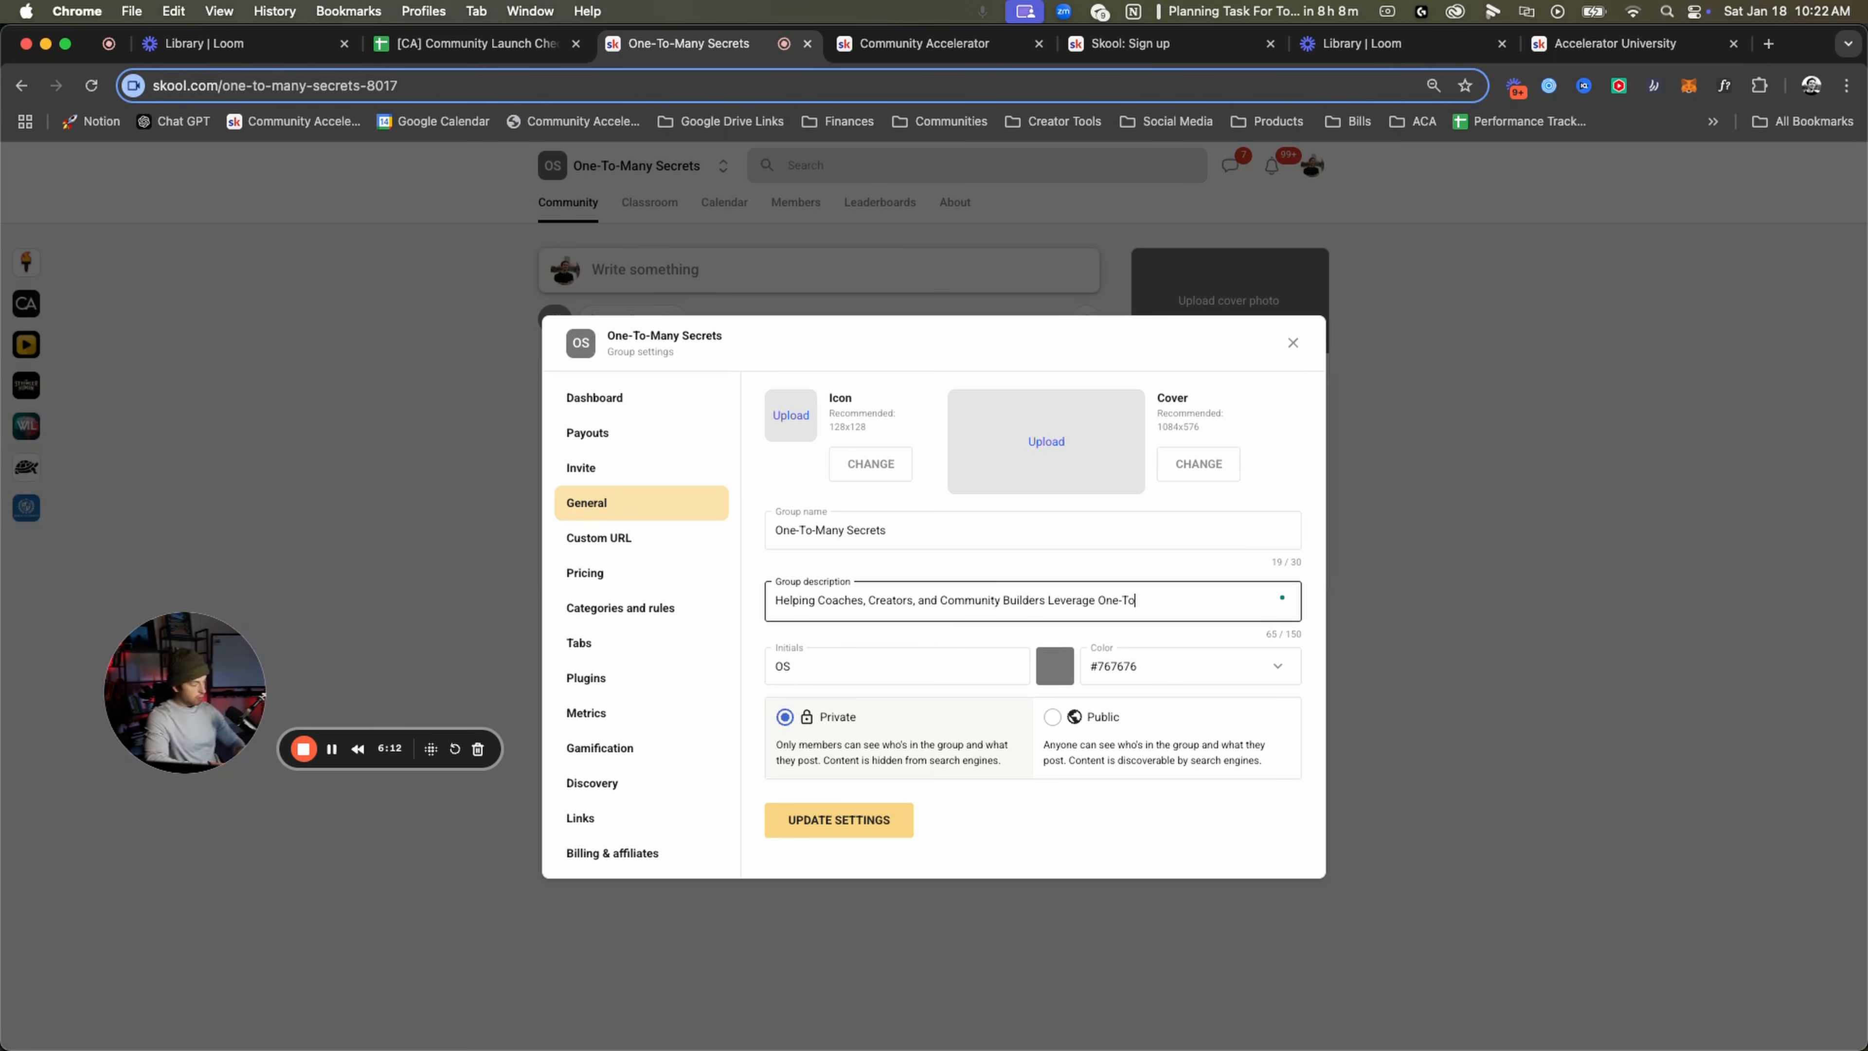
text(-Many Sales)
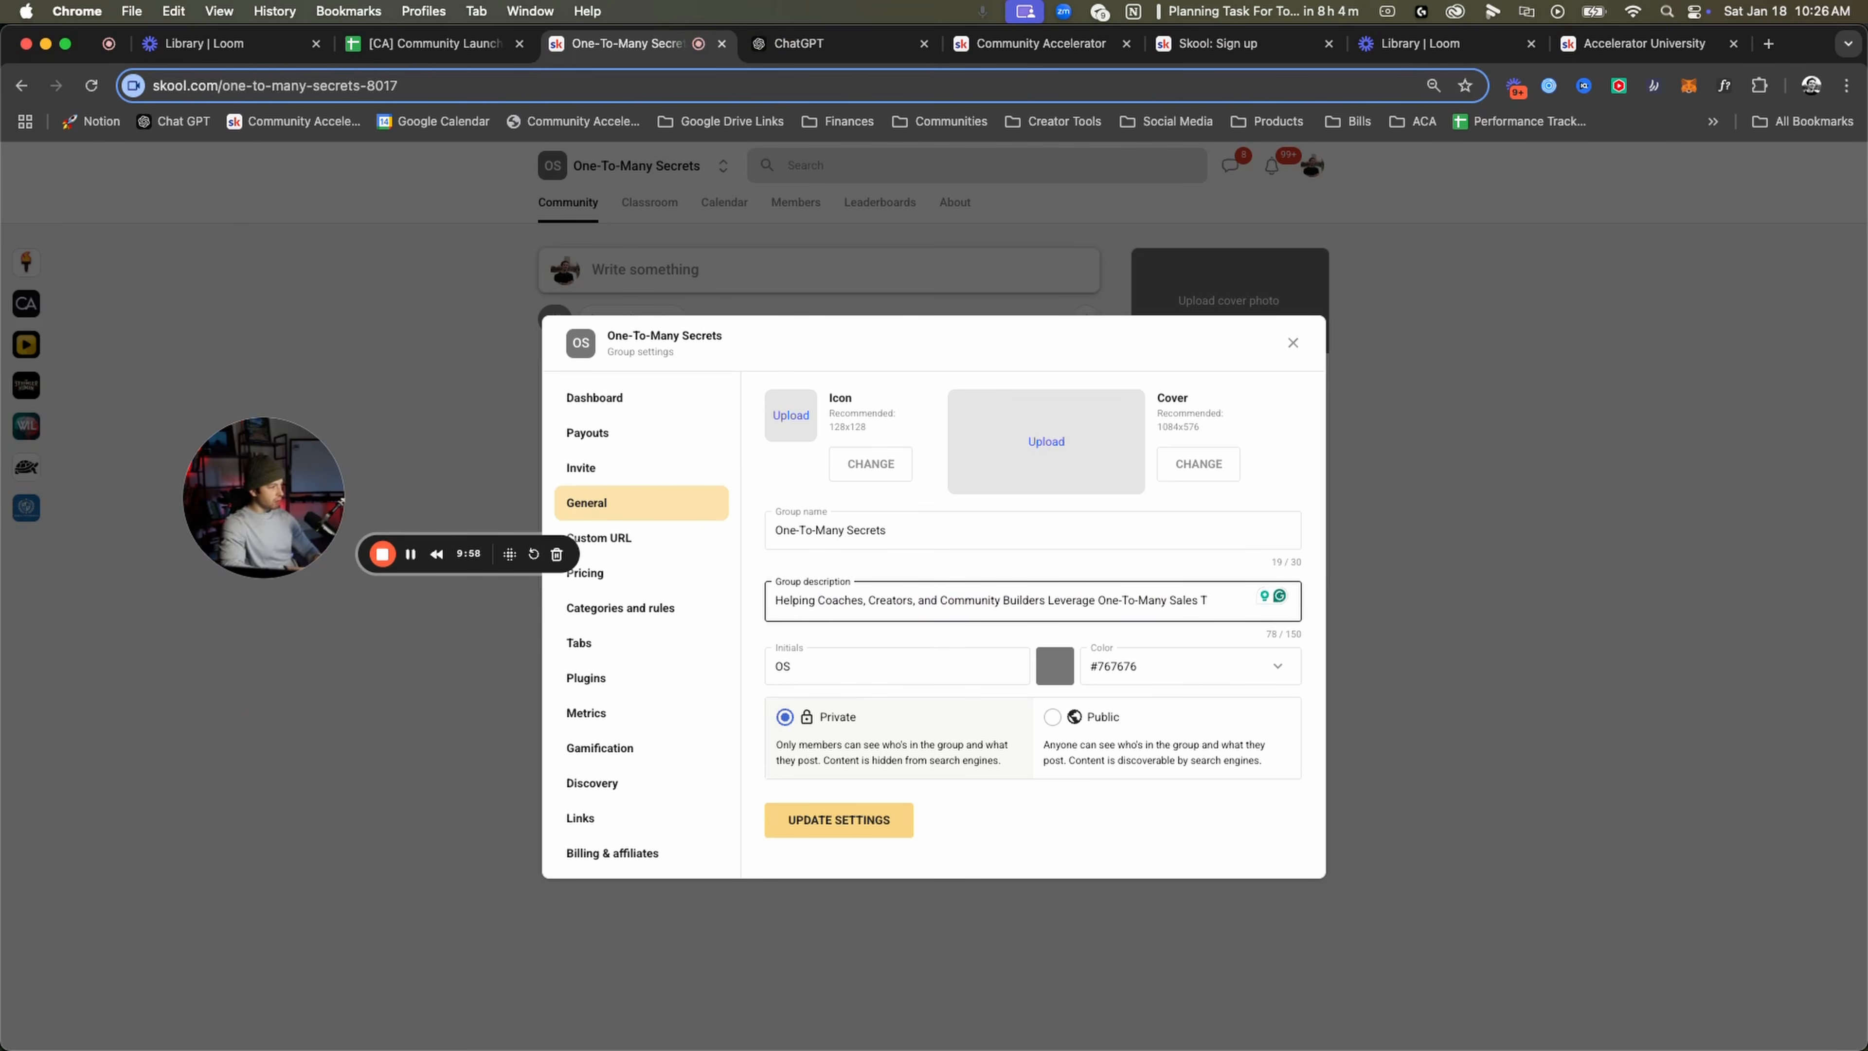
text(o Scale Their )
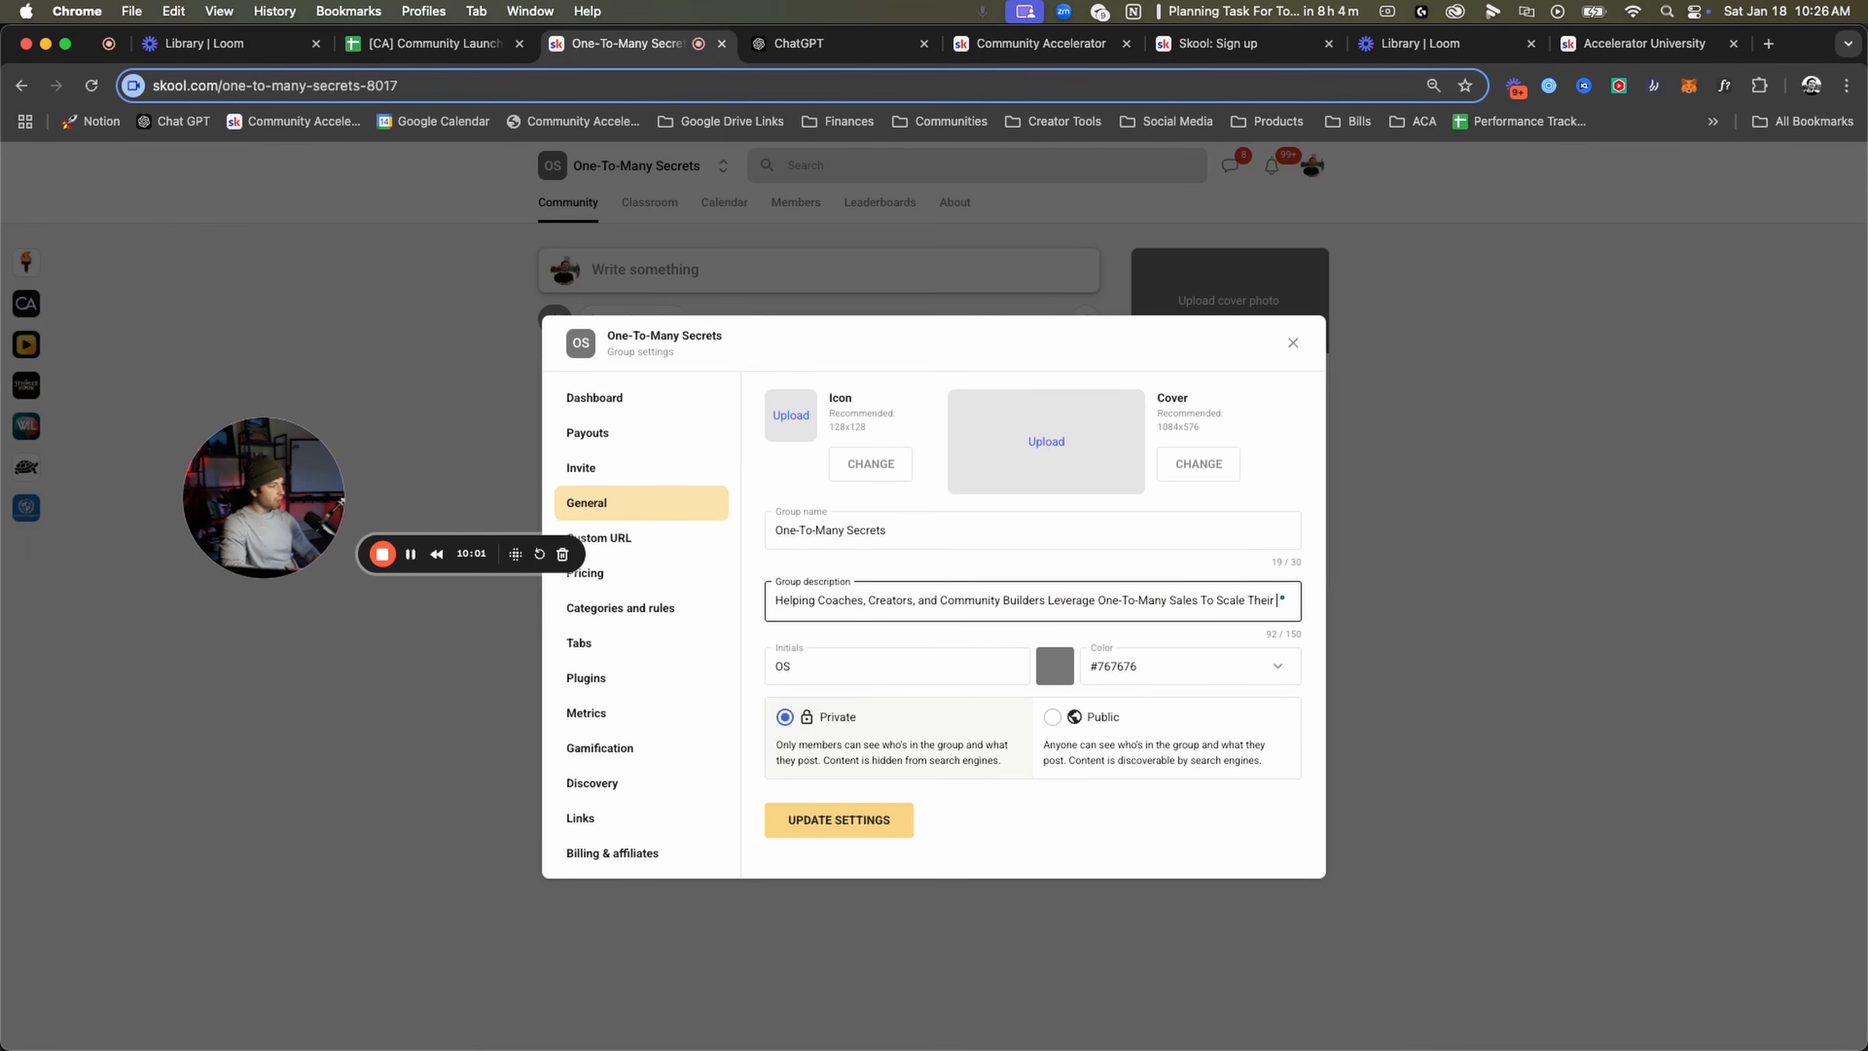
Continue the group description with "Businesses Without Hiring A Sales Team", correcting the misspelled first word.
text(Bysine)
key(BackSpace)
key(BackSpace)
key(BackSpace)
key(BackSpace)
key(BackSpace)
text(us)
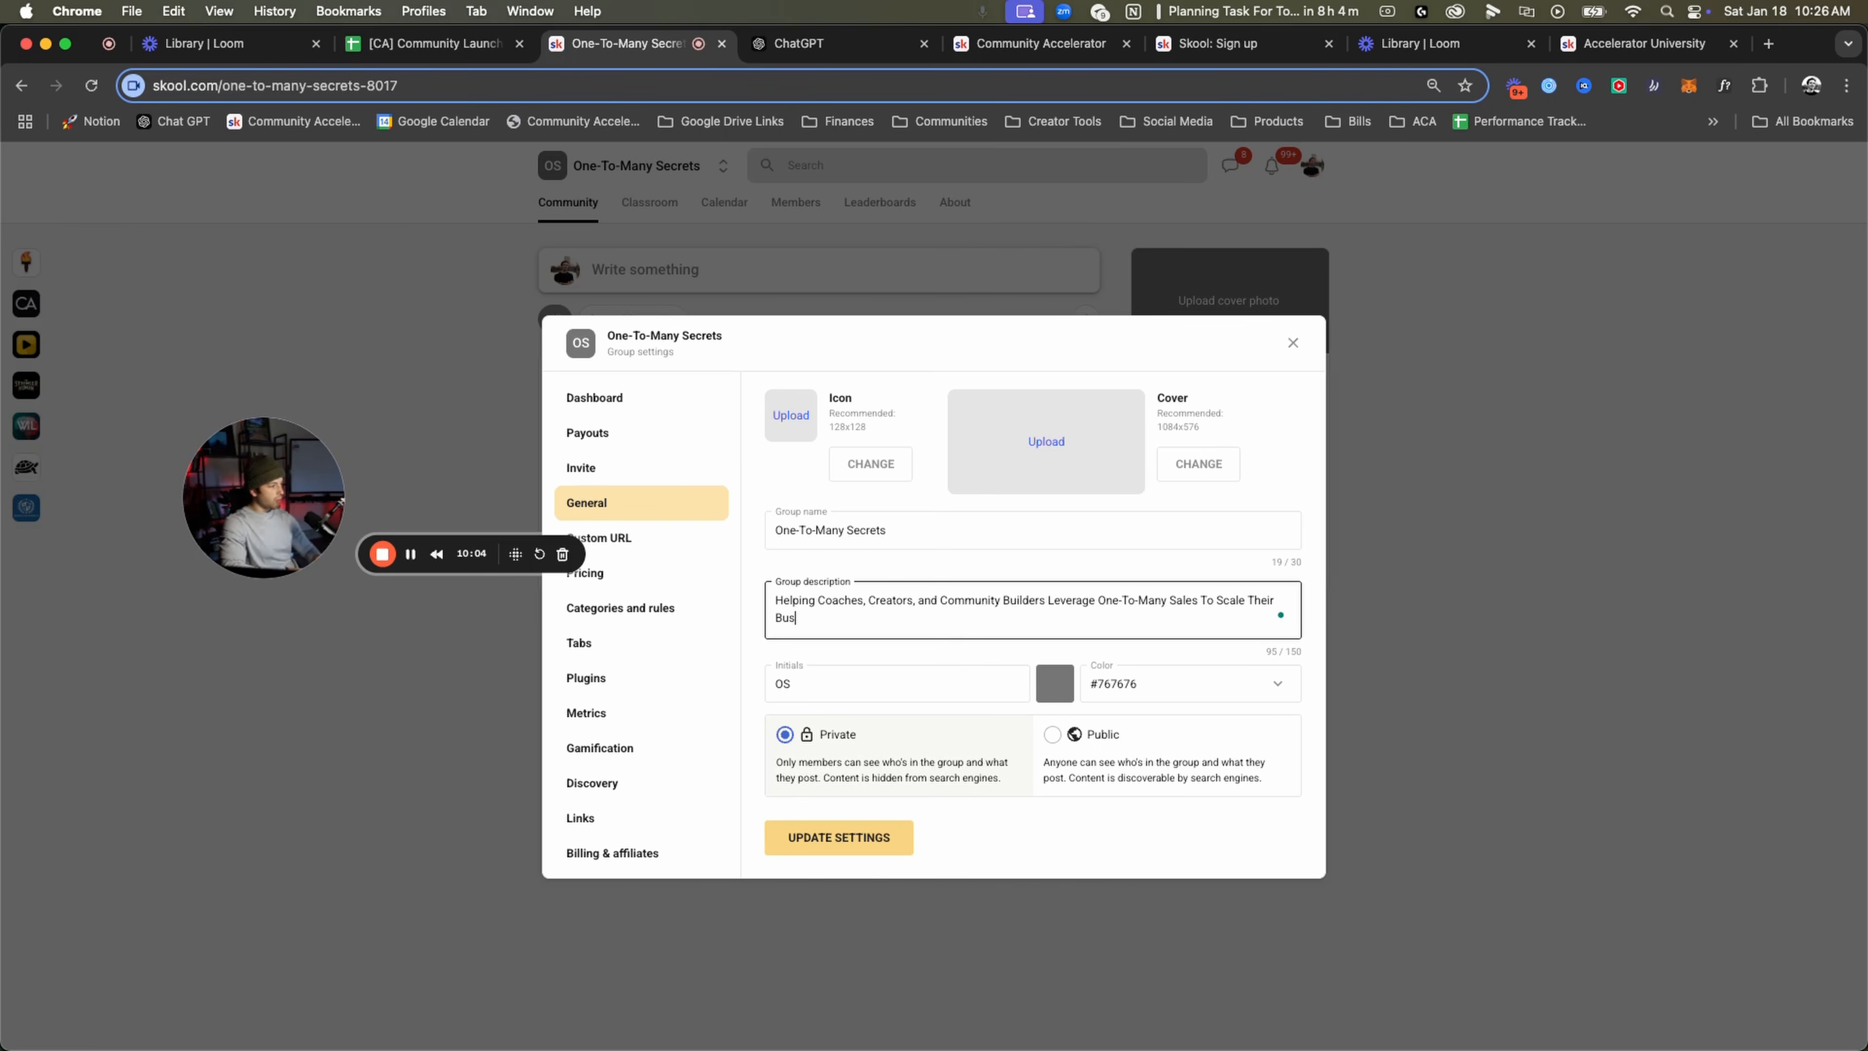
text(inesses Without Hiring A Sales Team)
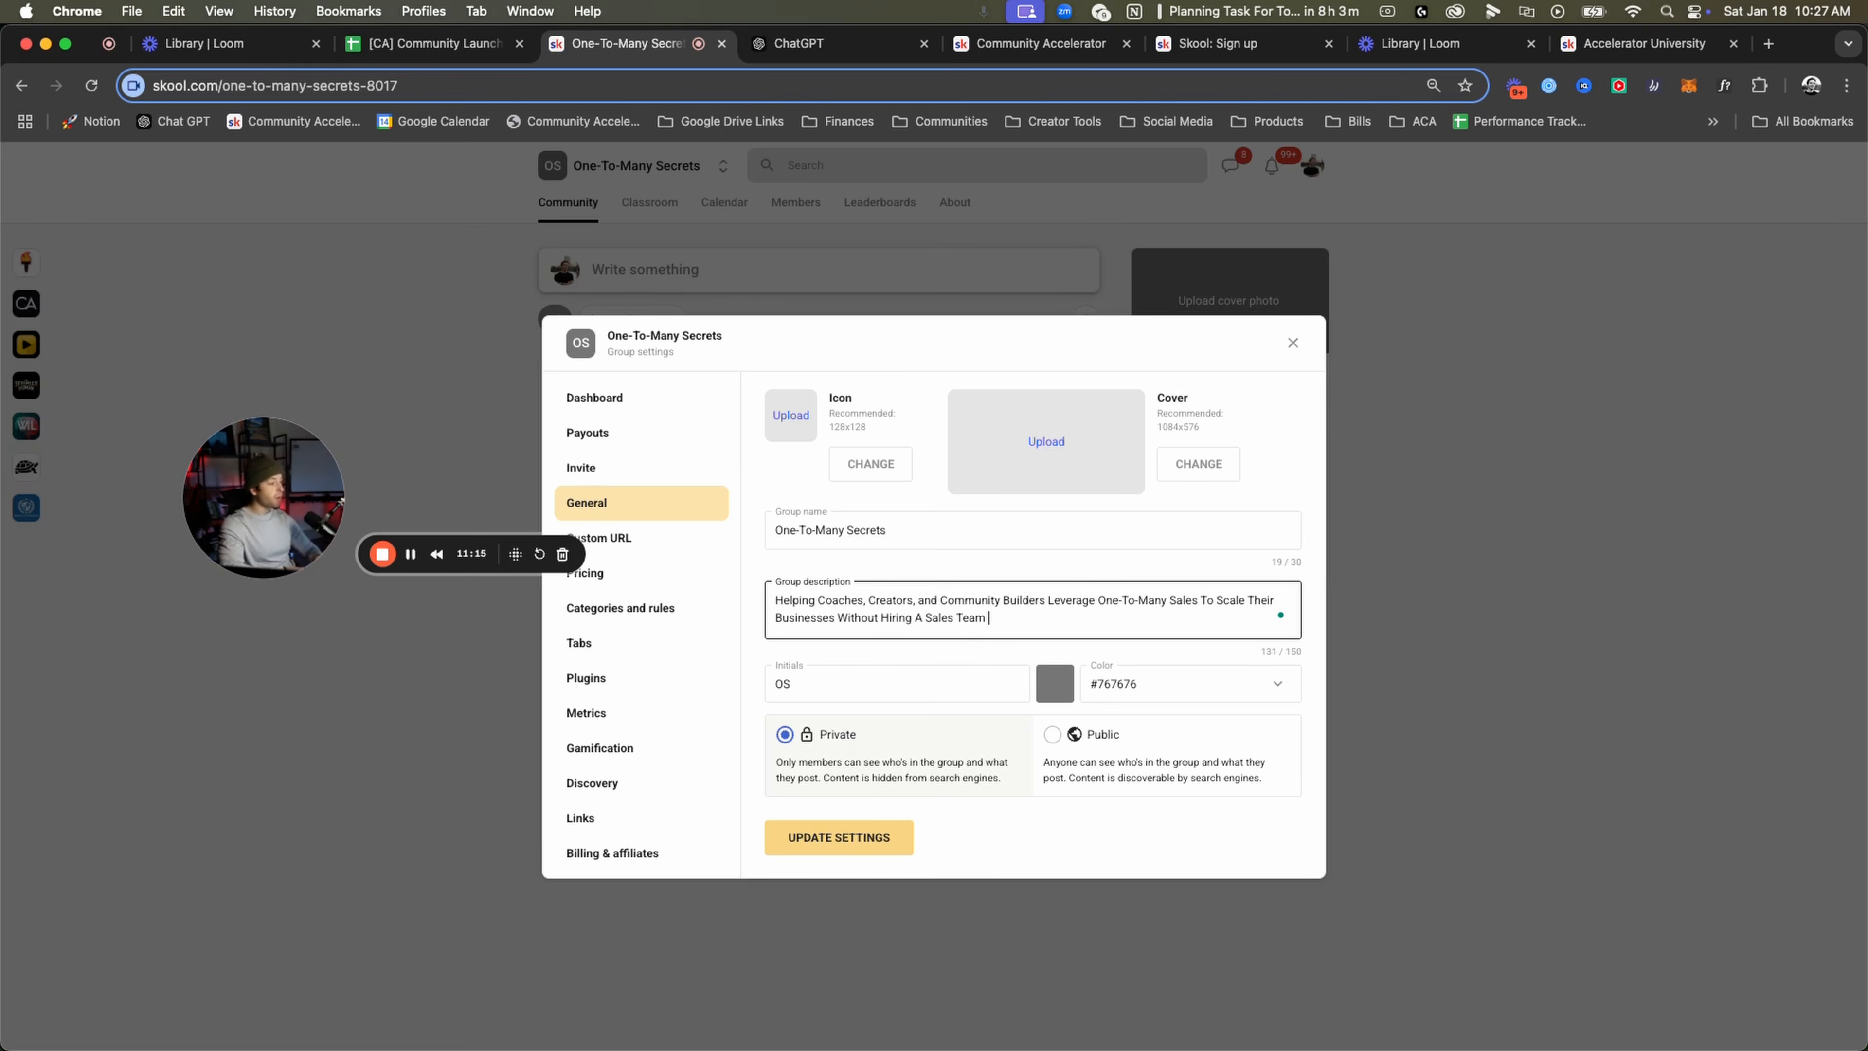
Try extending the group description with "Or Looking Like A Hype Man" and delete the trial phrase "Looking Like A Hype Man".
text(Or )
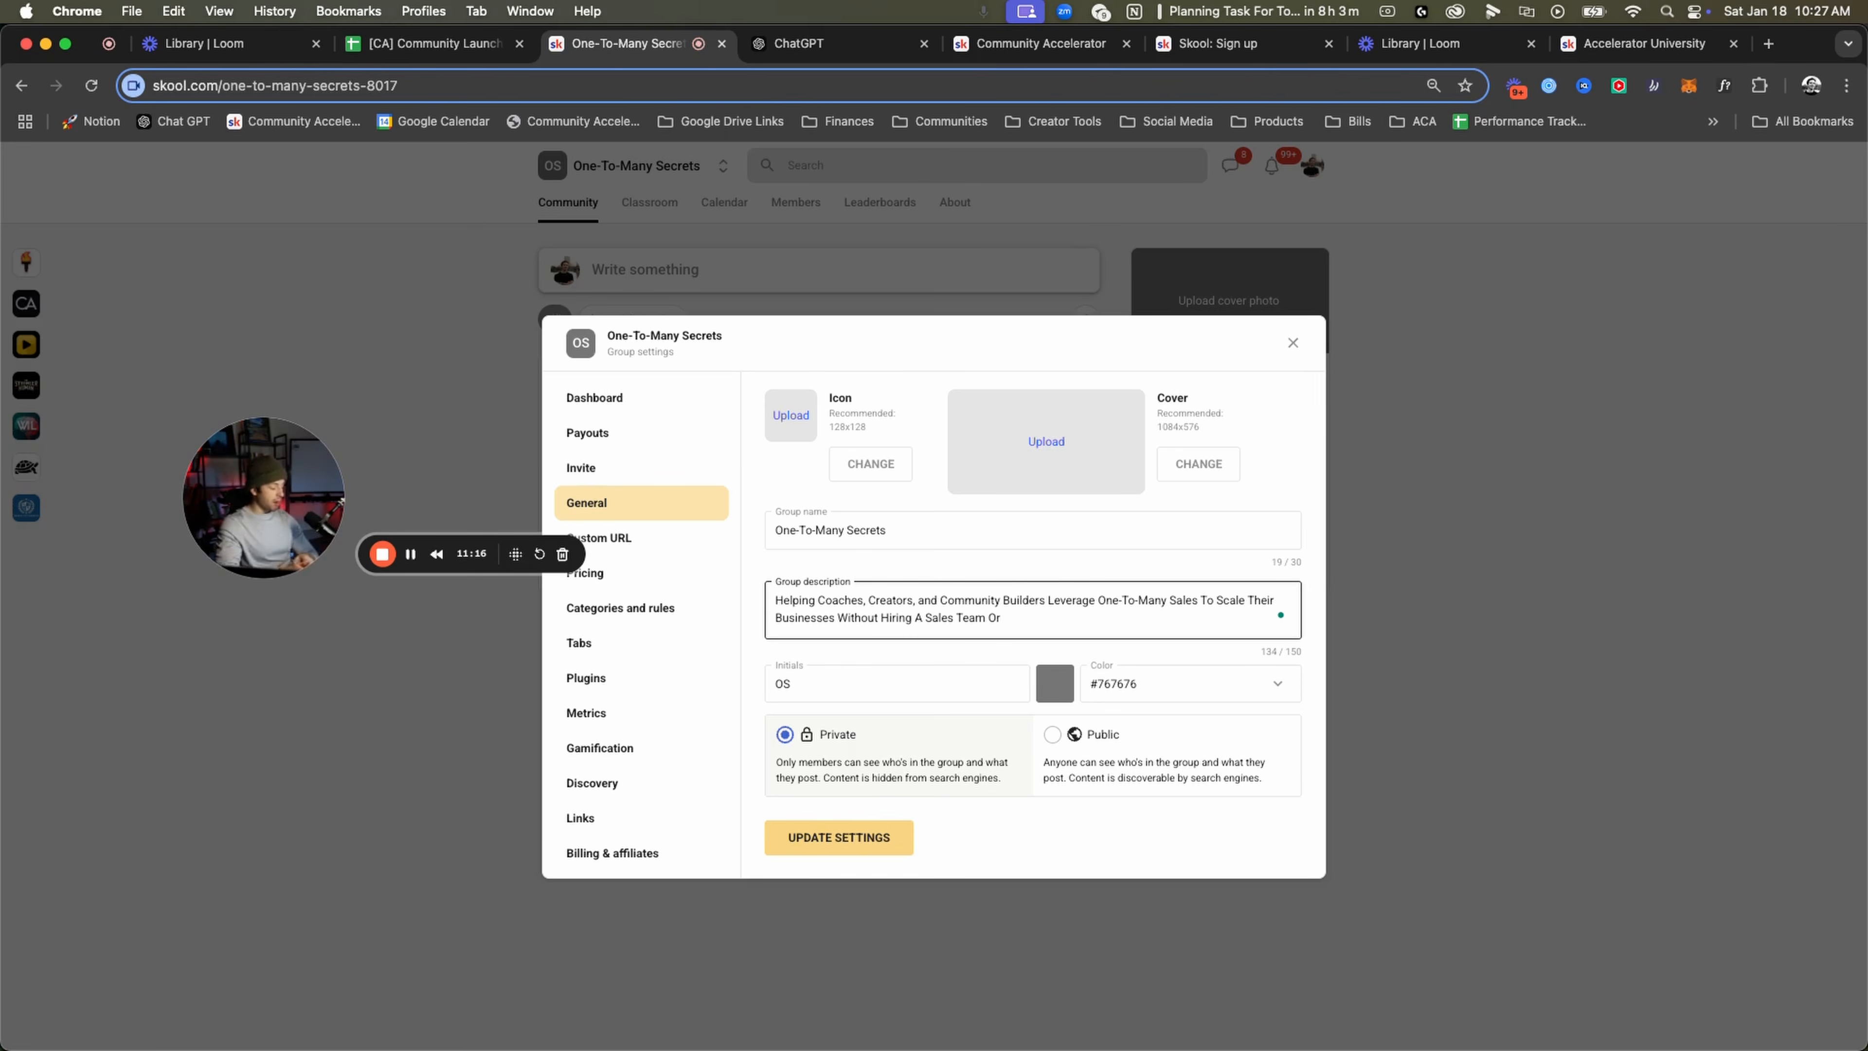
text(L)
text(ok)
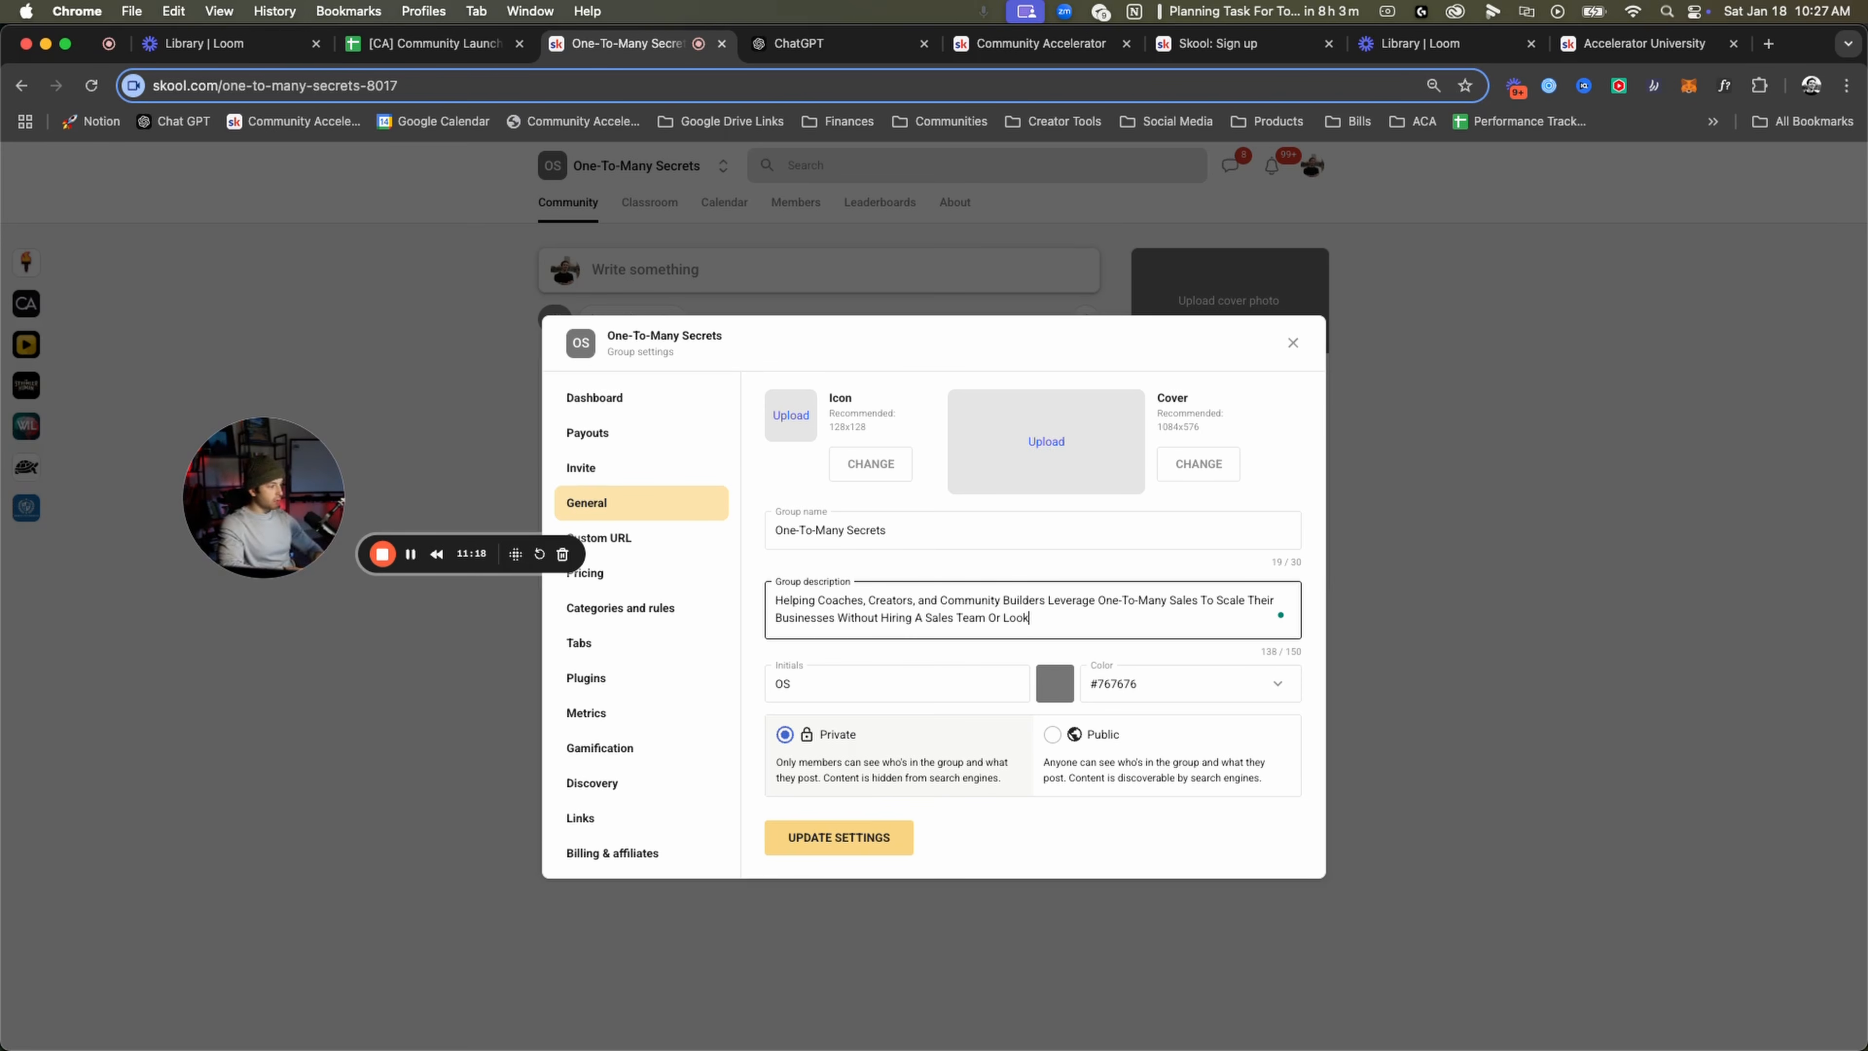
text(ing Like A Hype Man)
drag(1136, 618, 1005, 619)
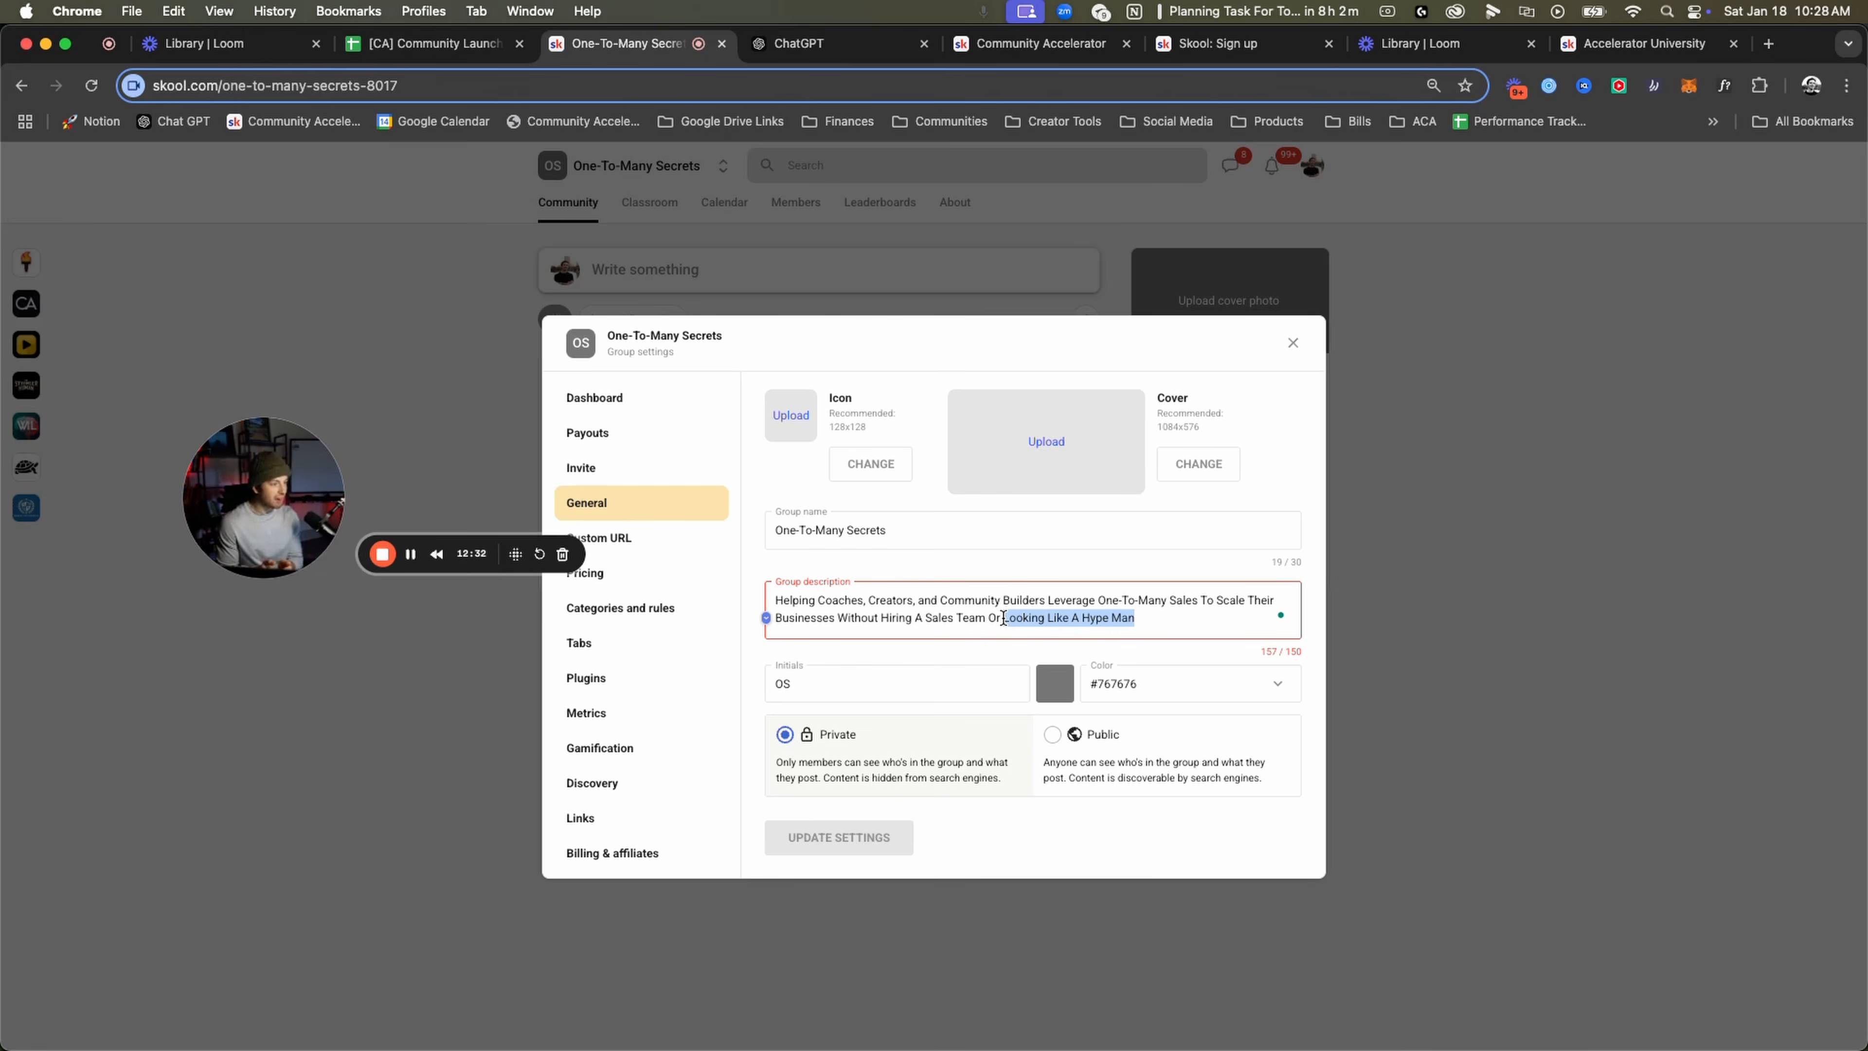
key(BackSpace)
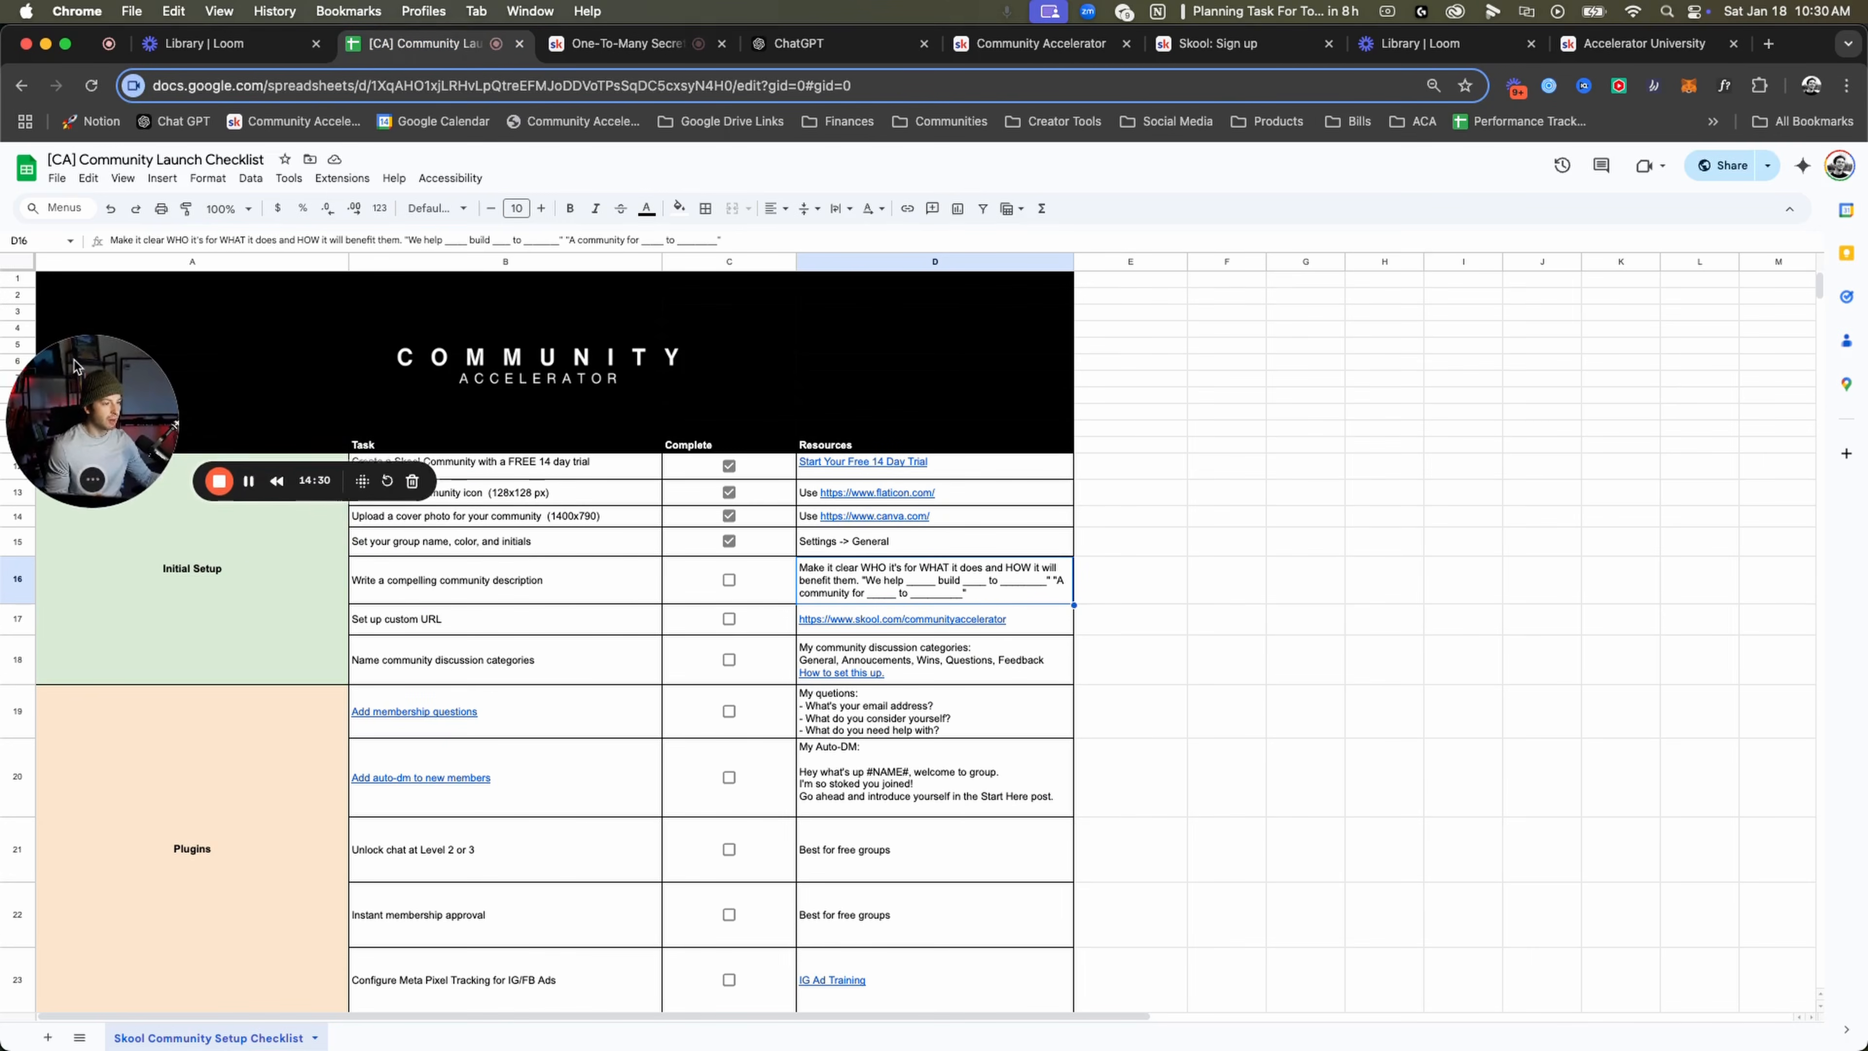
In the launch checklist, mark the community description task complete and select the custom URL task.
click(729, 582)
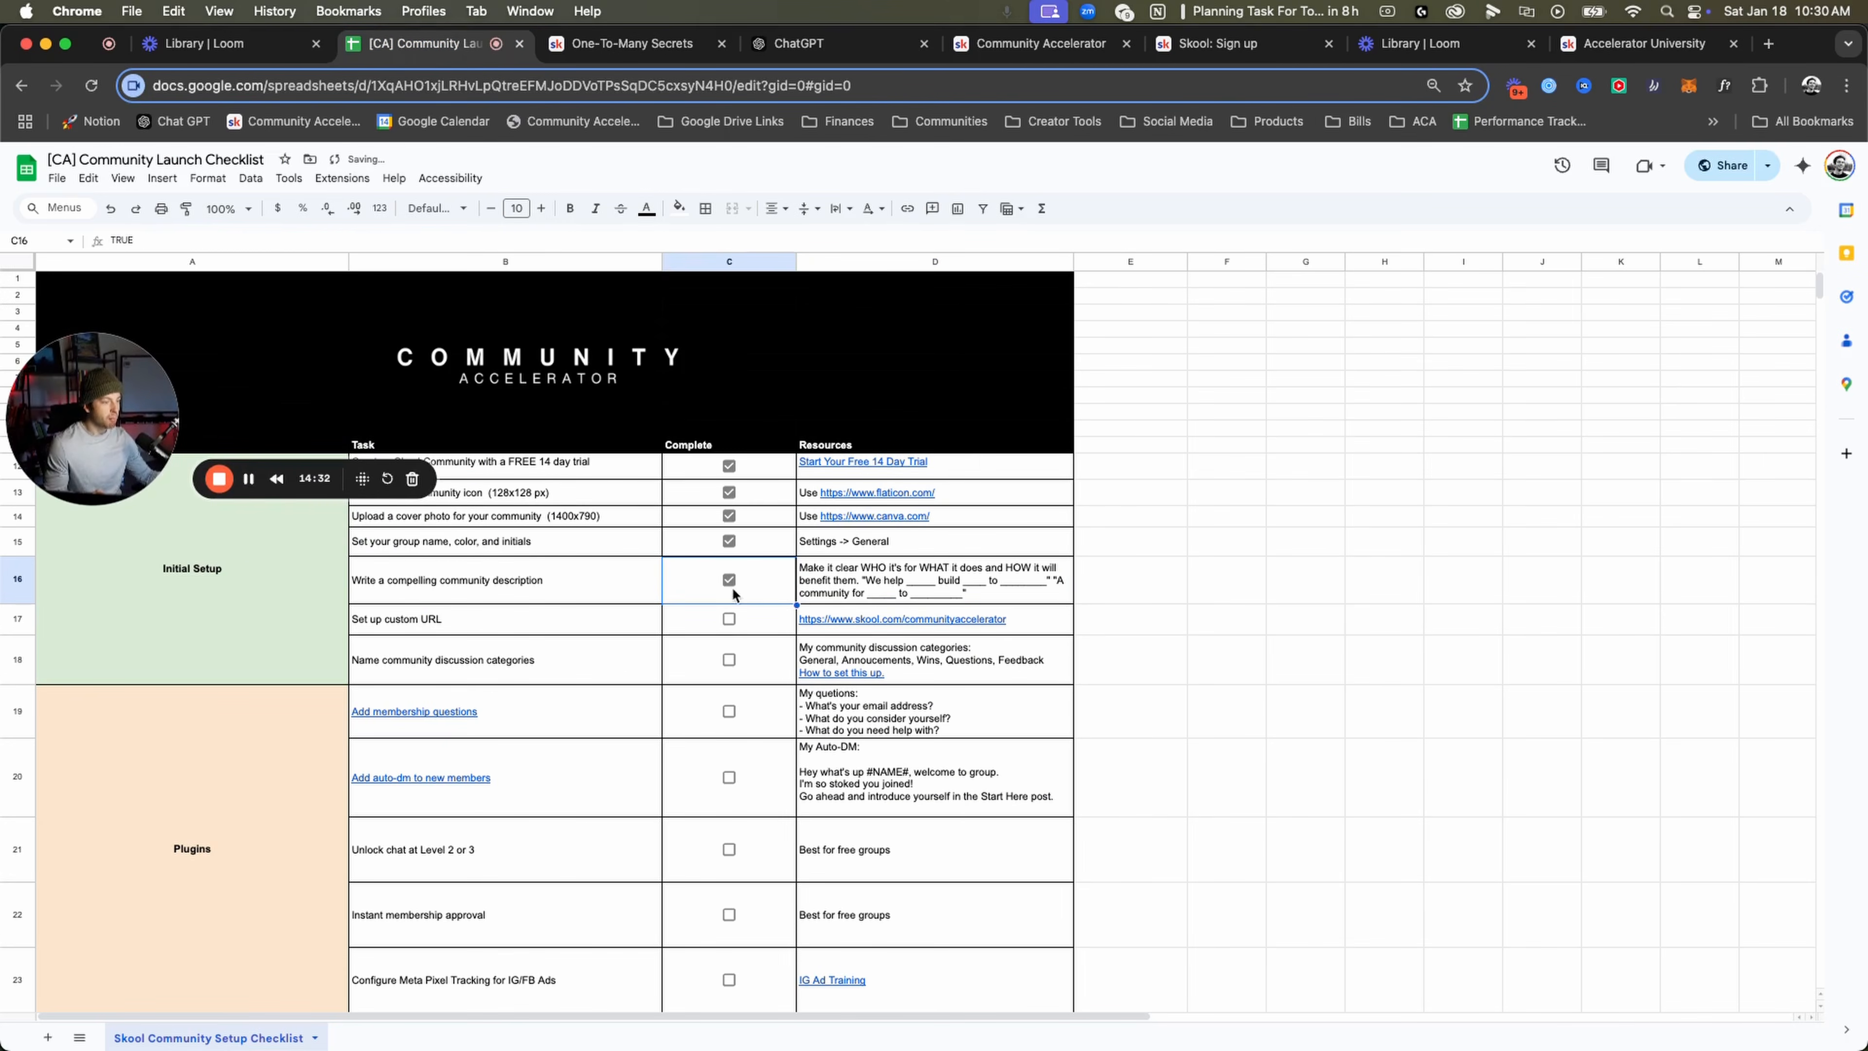
click(512, 632)
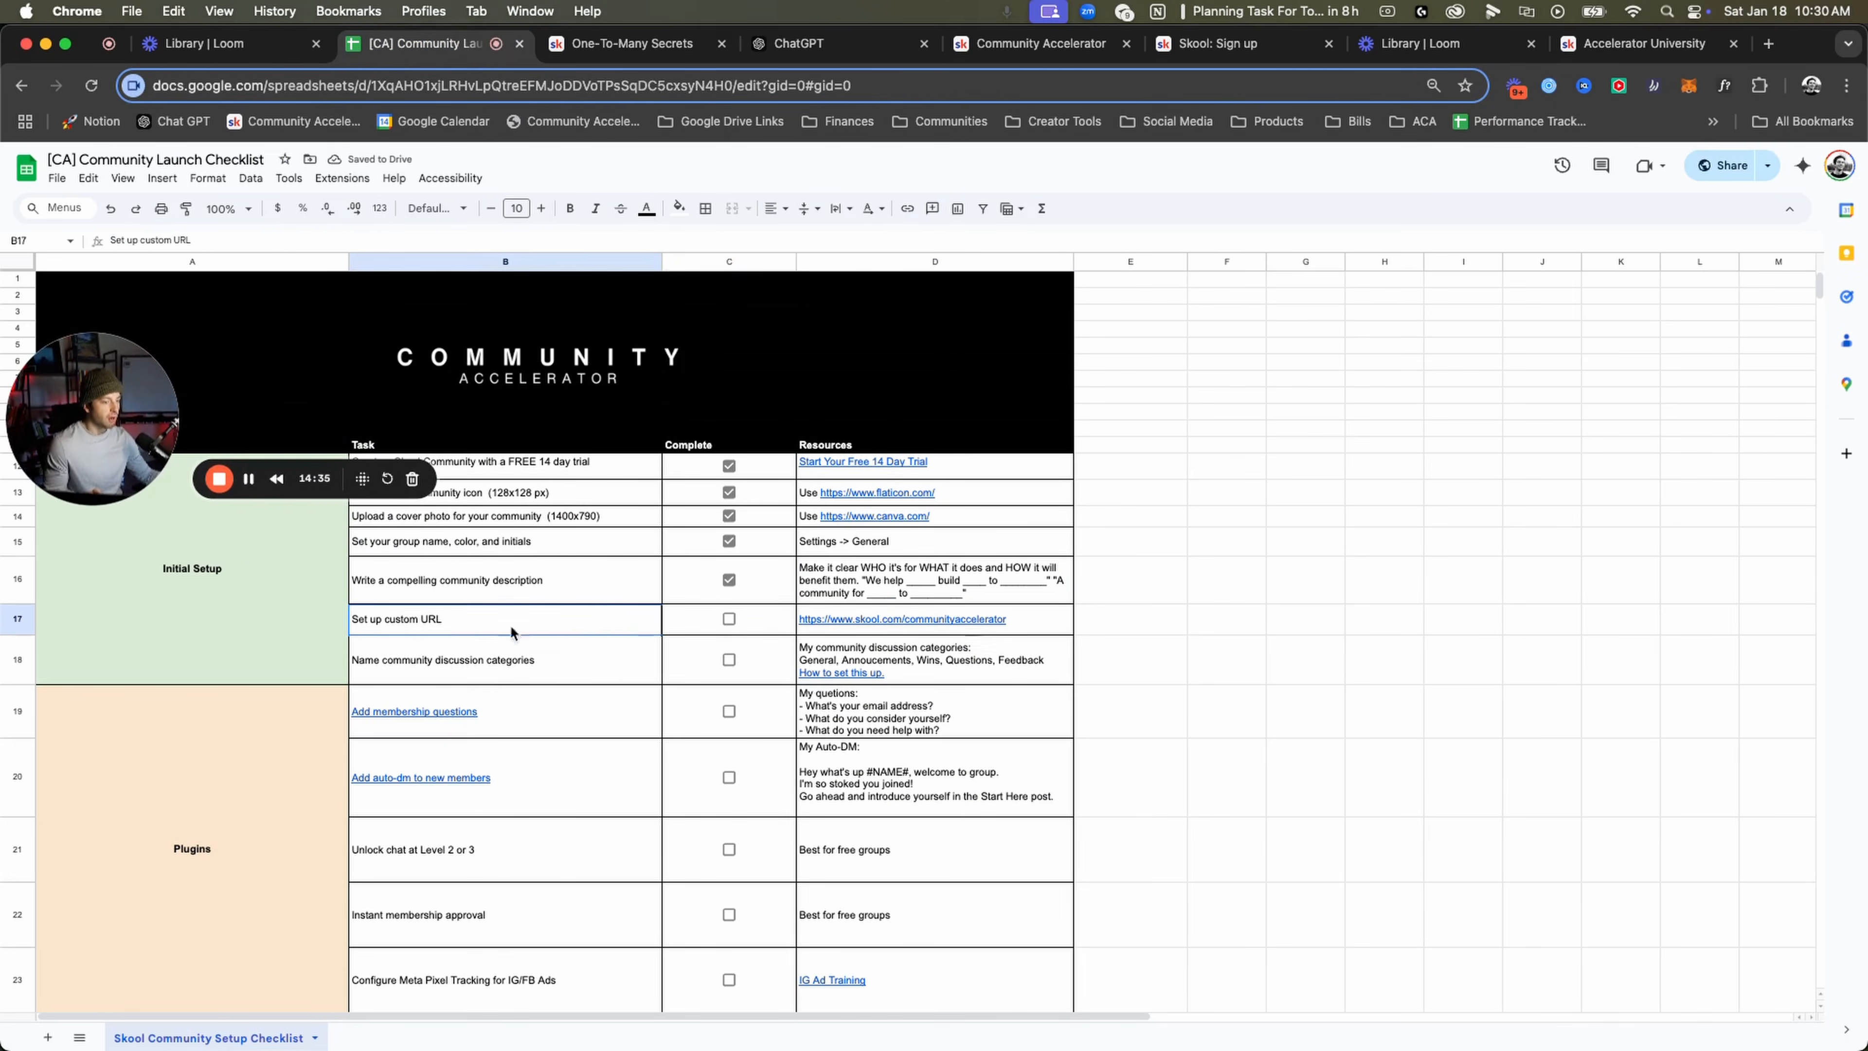
drag(513, 631, 790, 625)
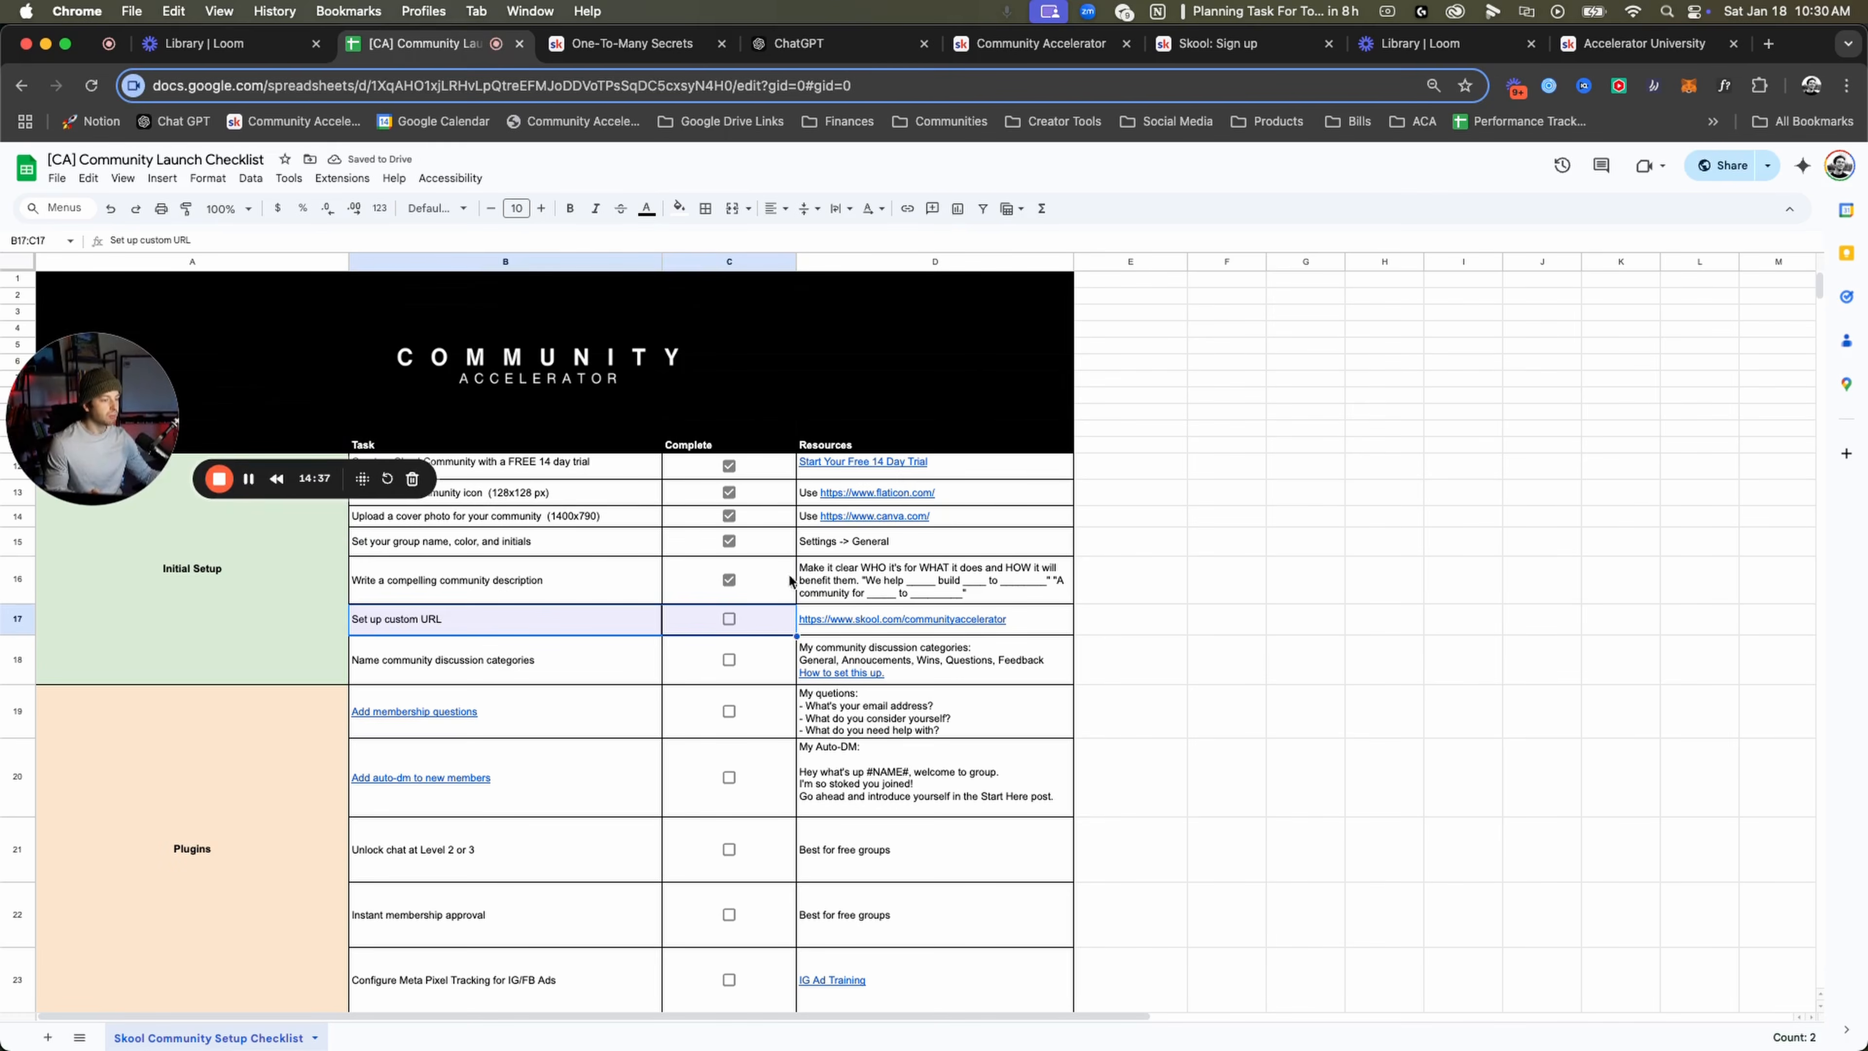
Open the group's Custom URL settings and replace the existing ending with "onetomanysecrects".
click(684, 43)
drag(132, 473, 311, 472)
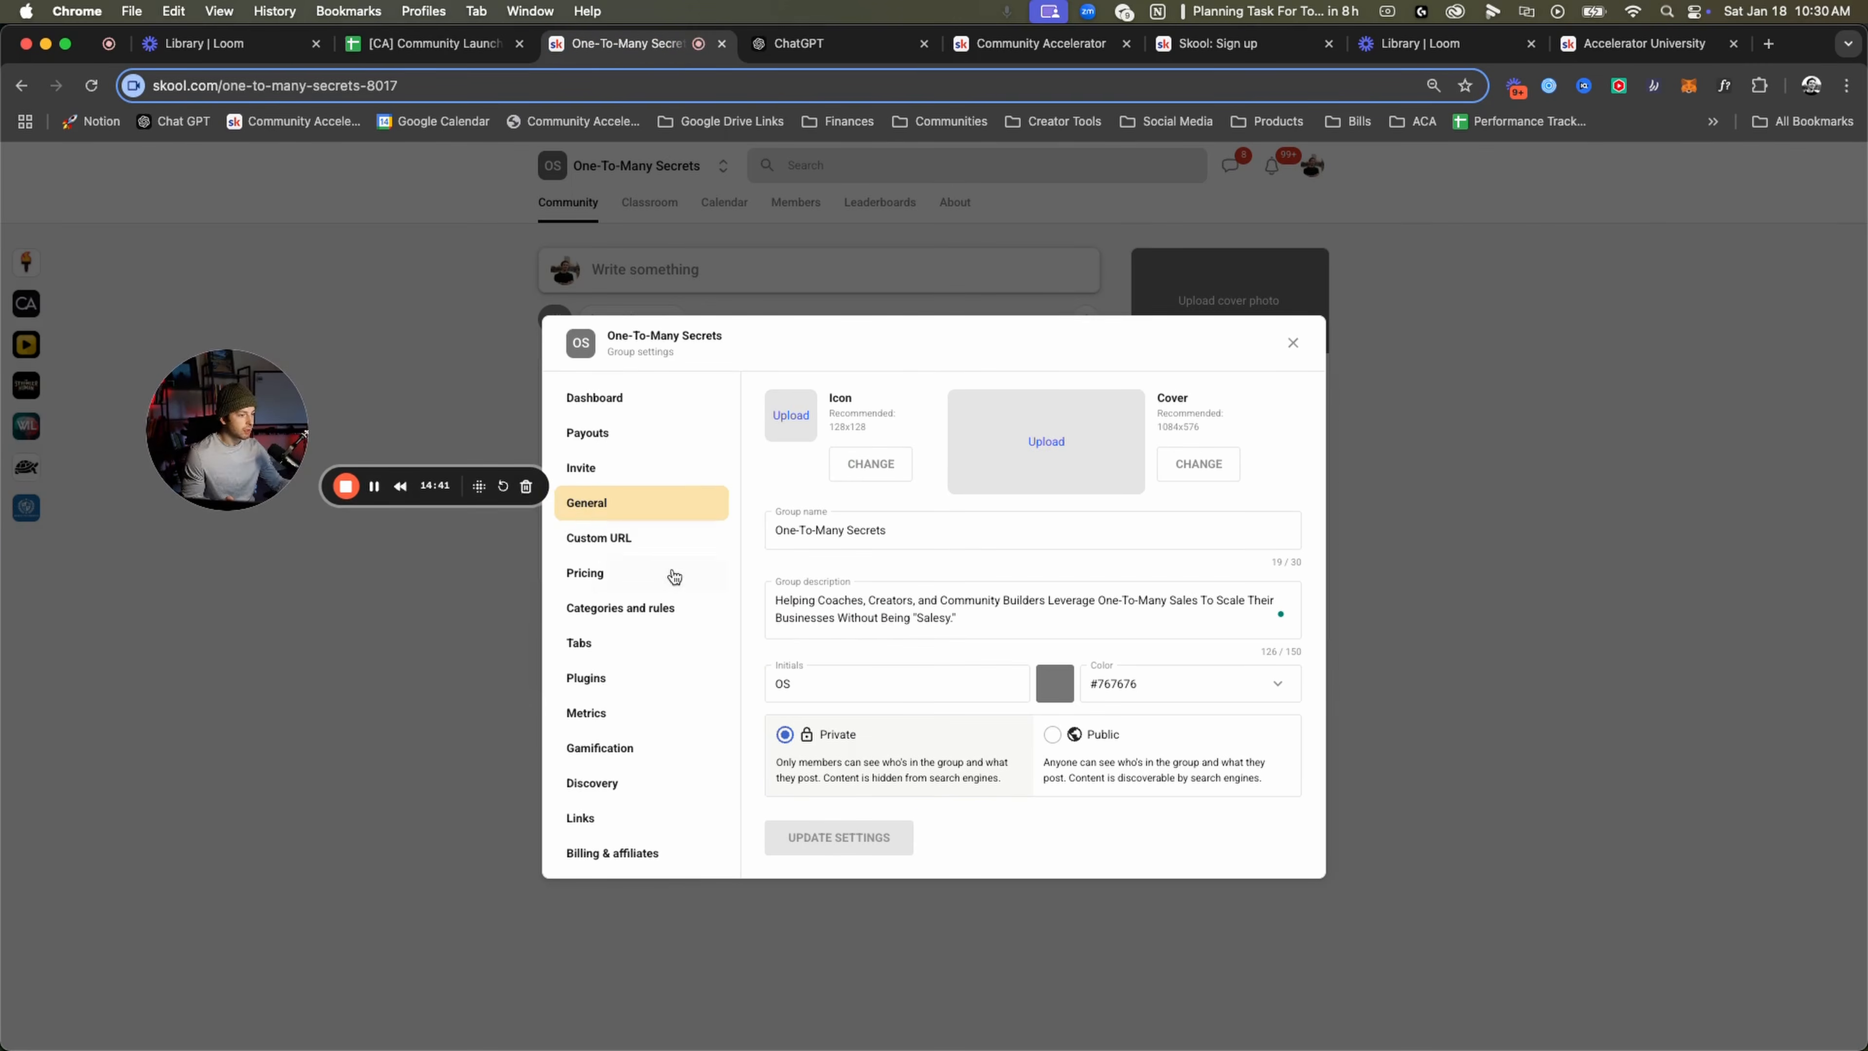
click(647, 543)
drag(997, 477, 1030, 578)
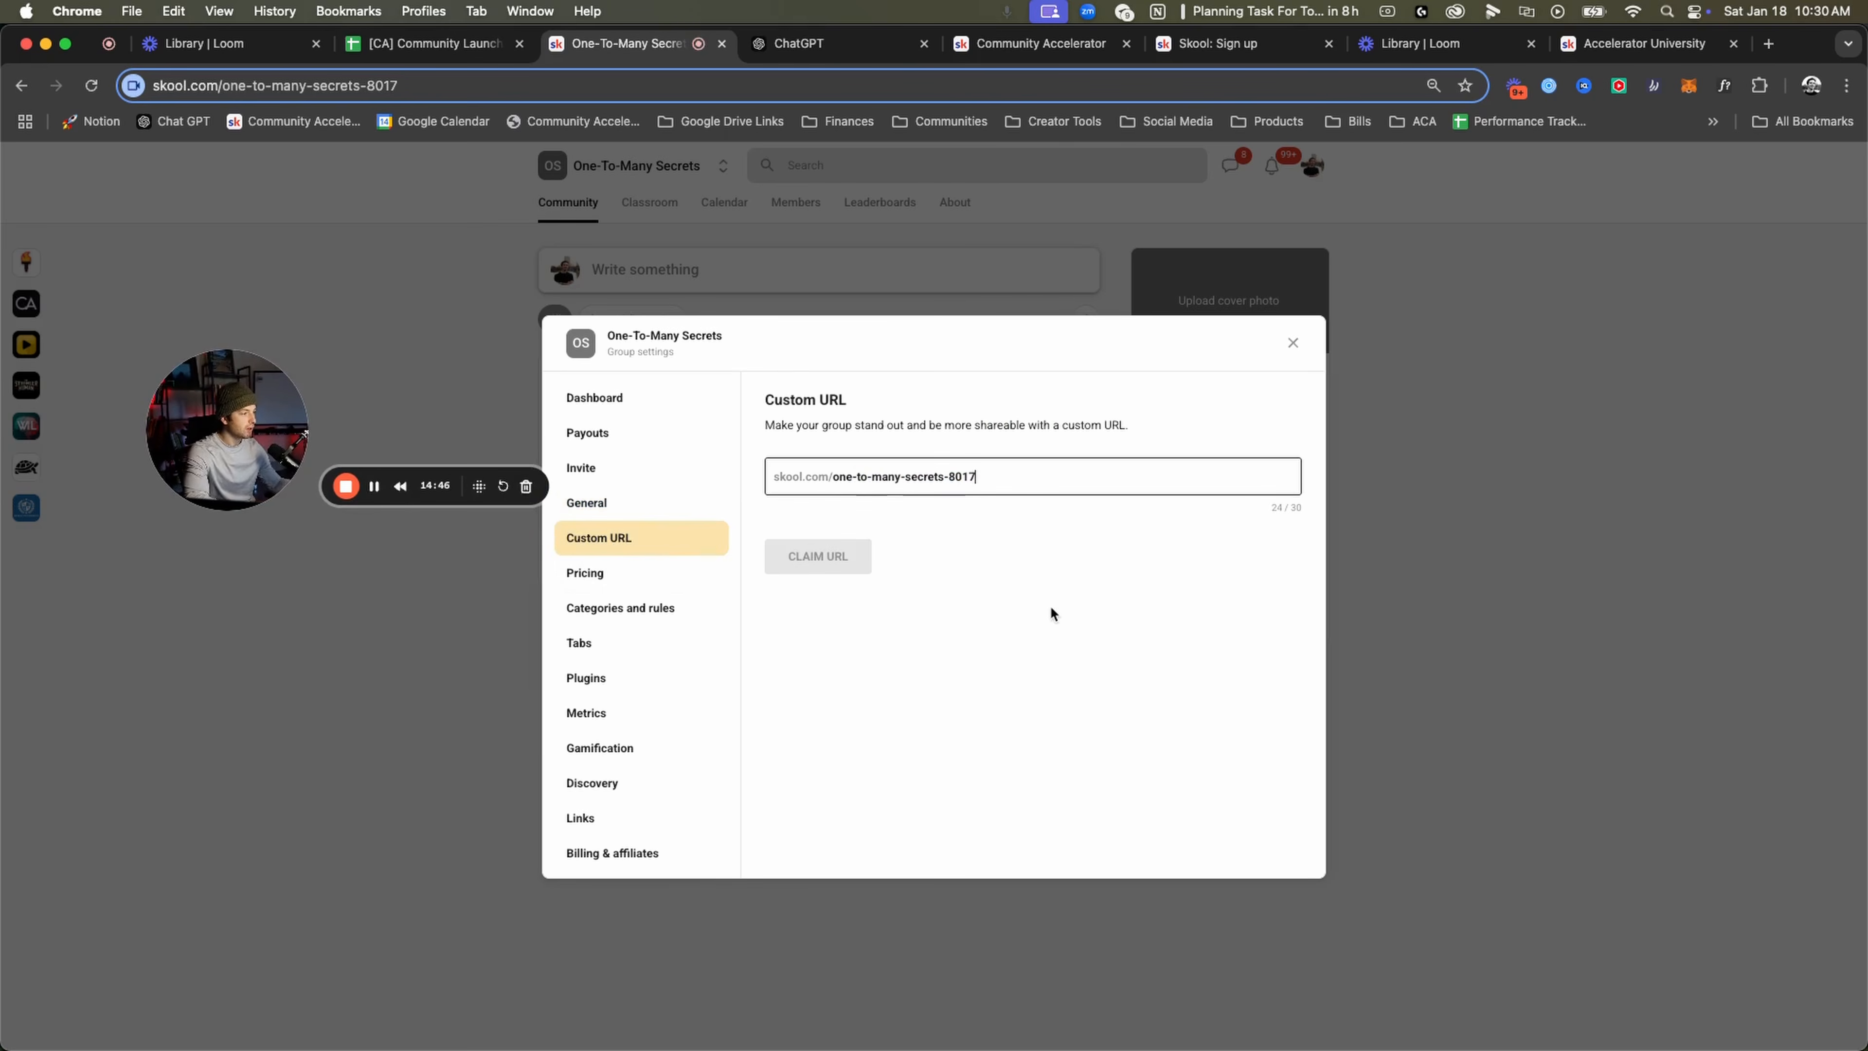
drag(1013, 473, 849, 477)
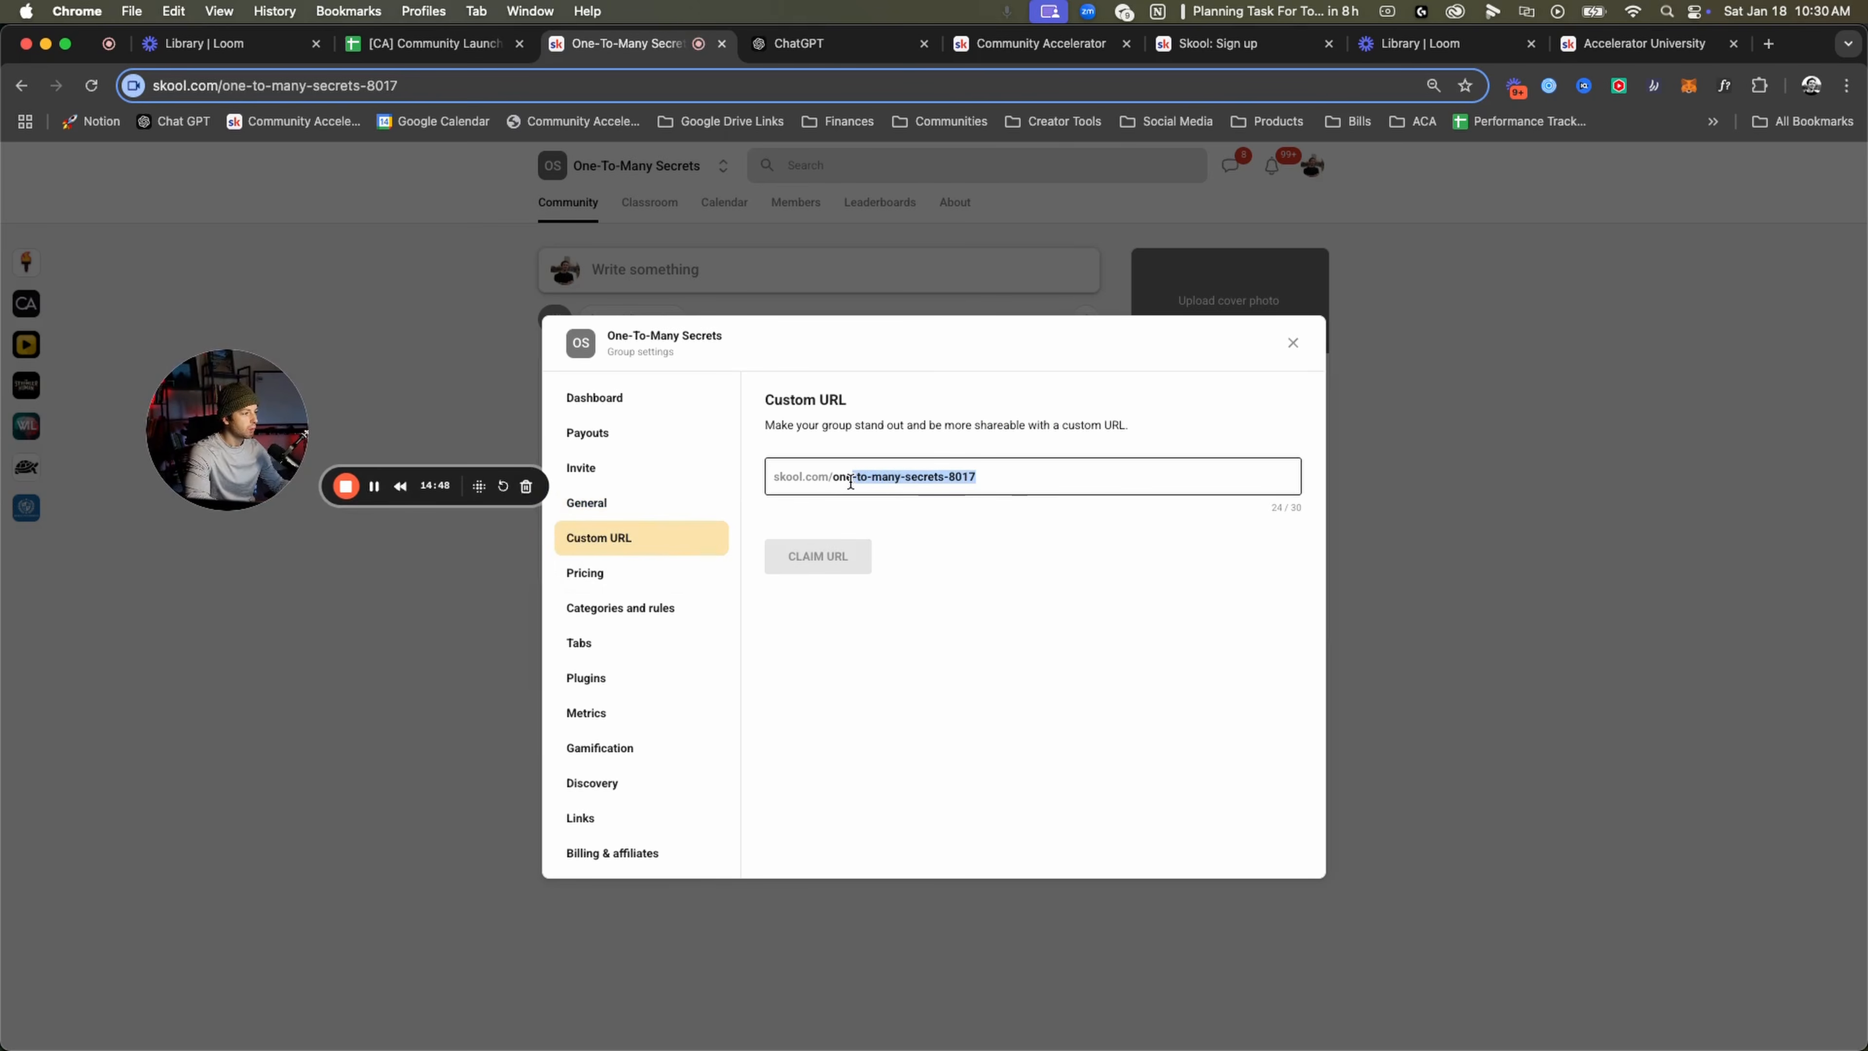
text(to)
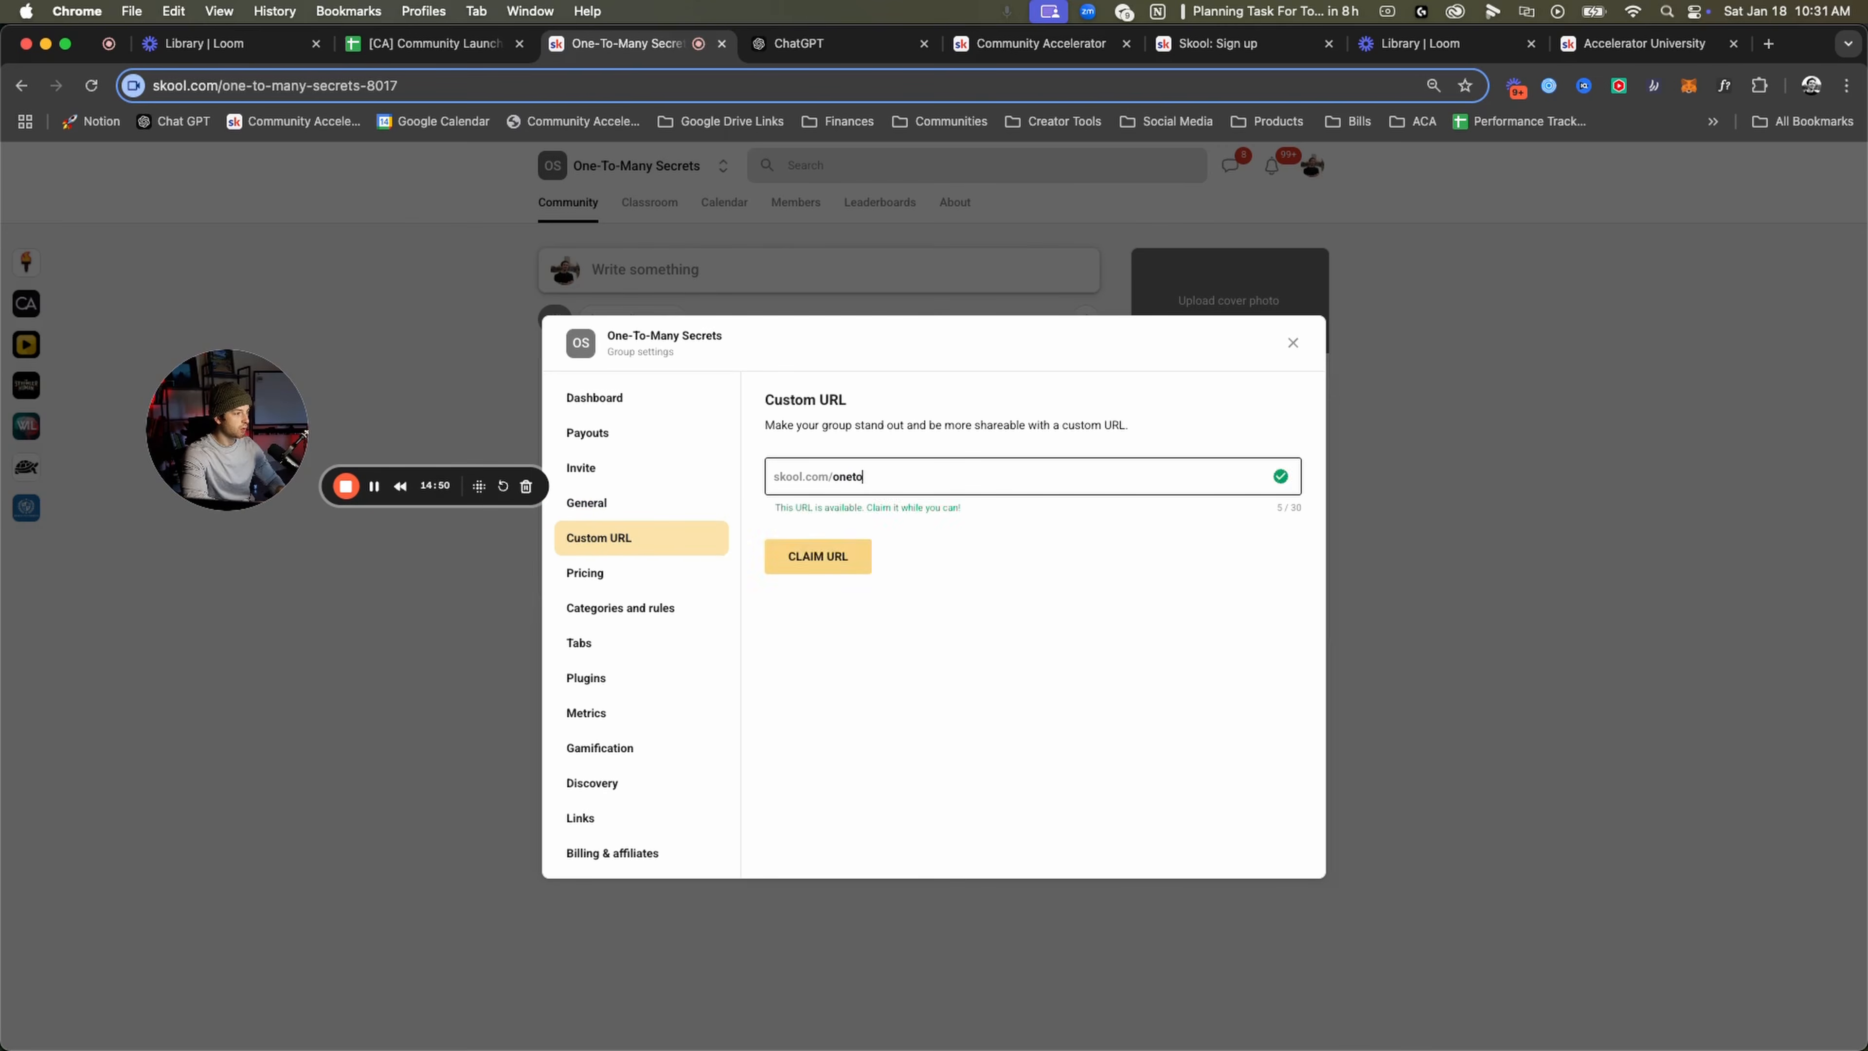
text(manysecrects)
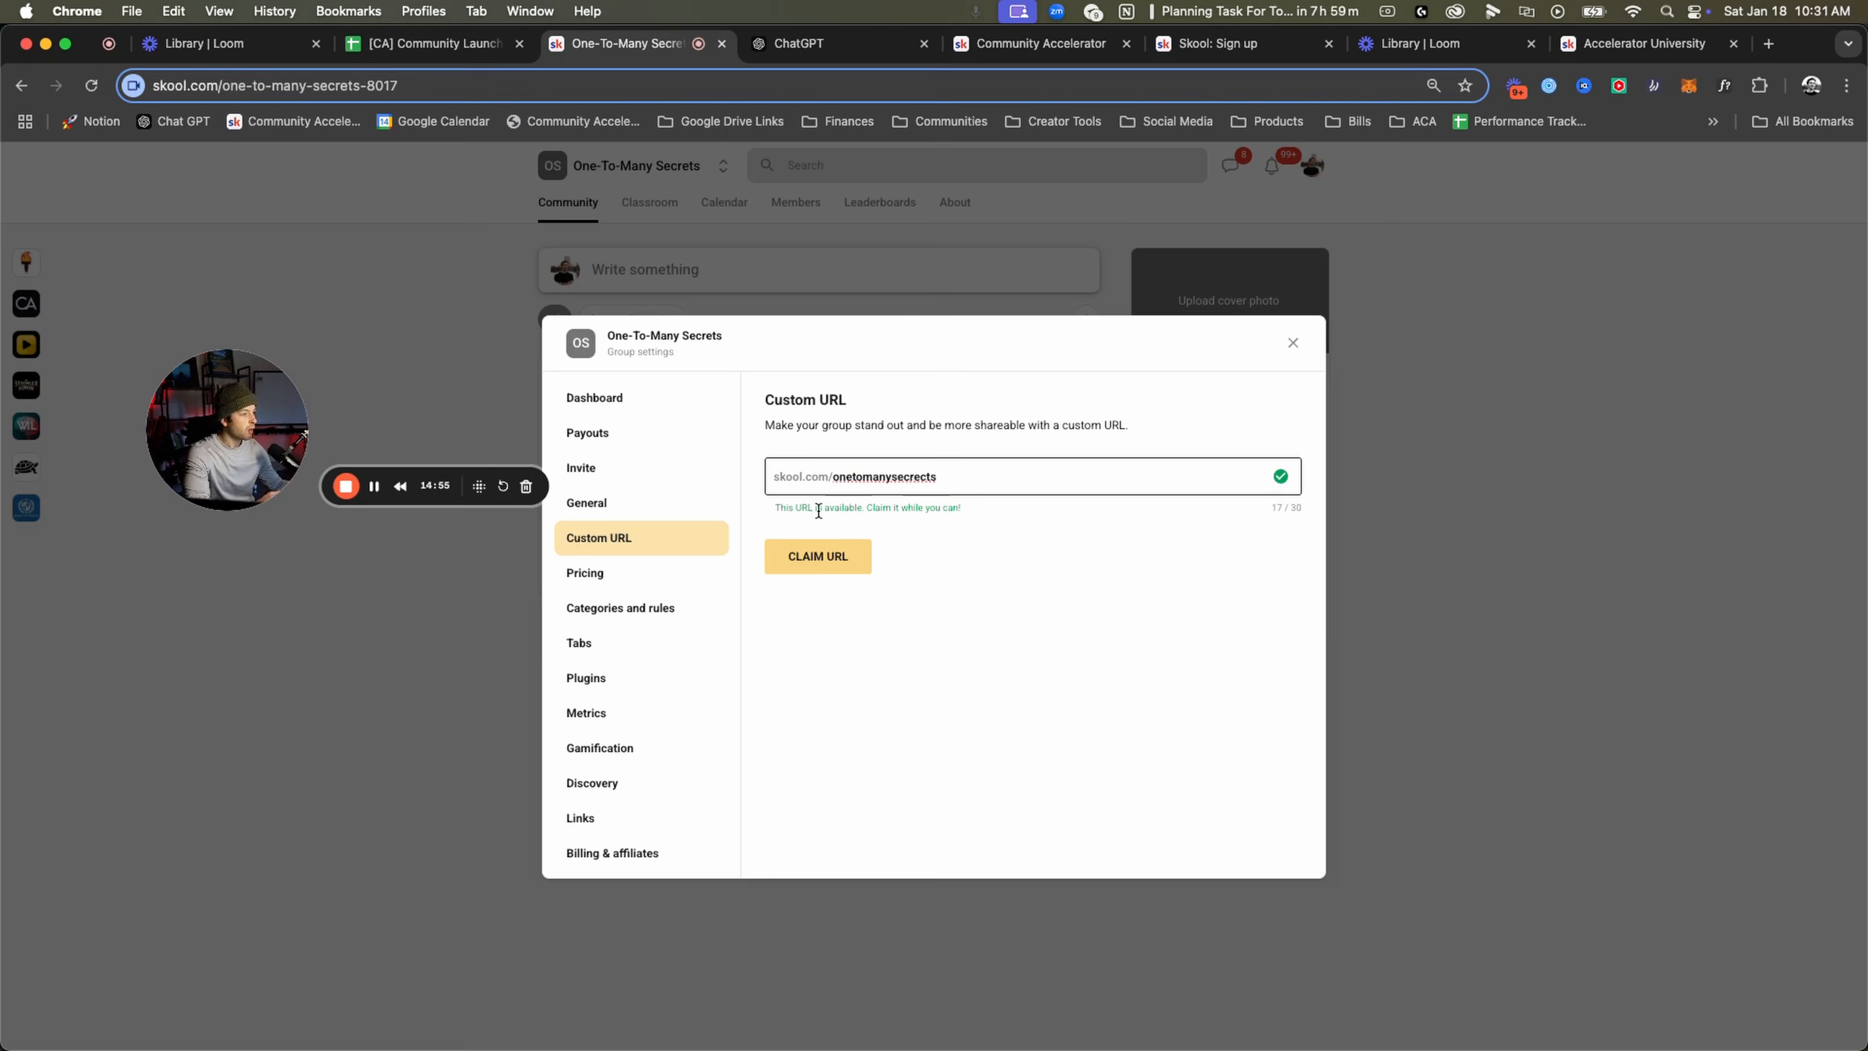
Correct the spelling of the custom URL to "onetomanysecrets" and try to claim it.
drag(857, 509, 940, 509)
click(927, 515)
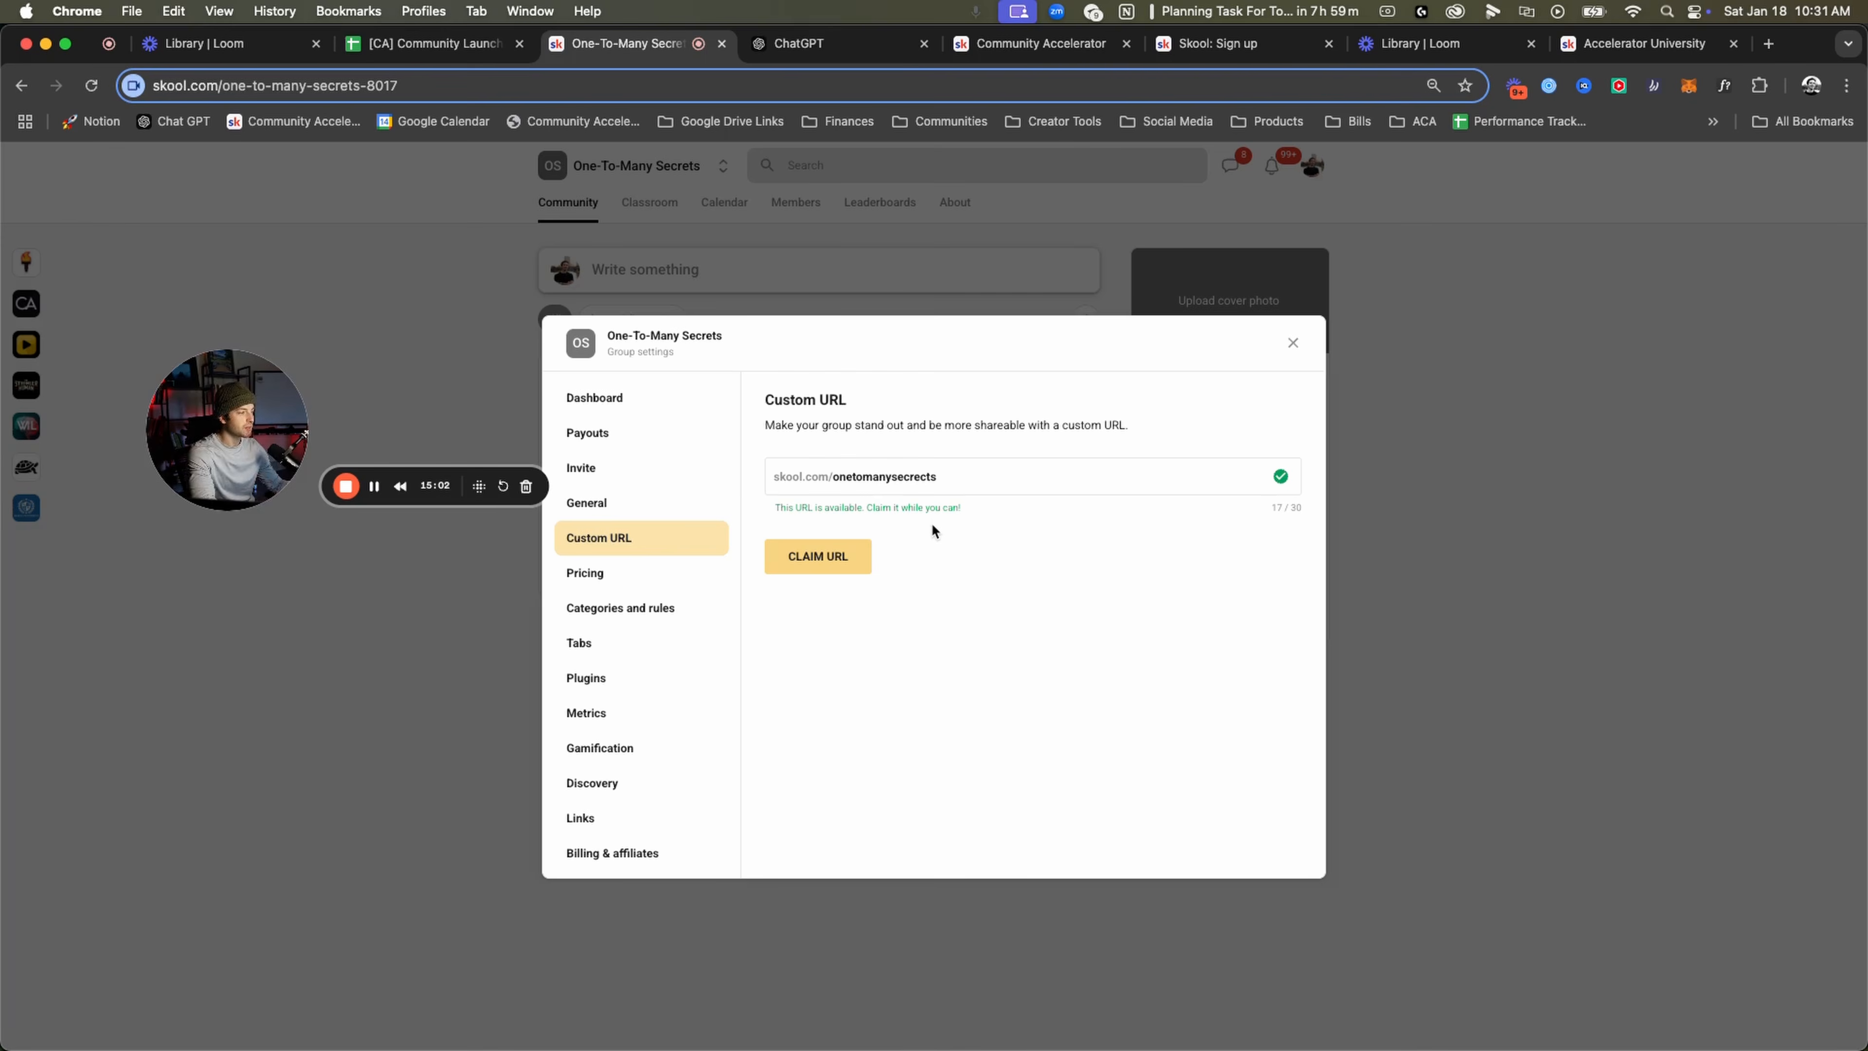
drag(904, 484, 932, 482)
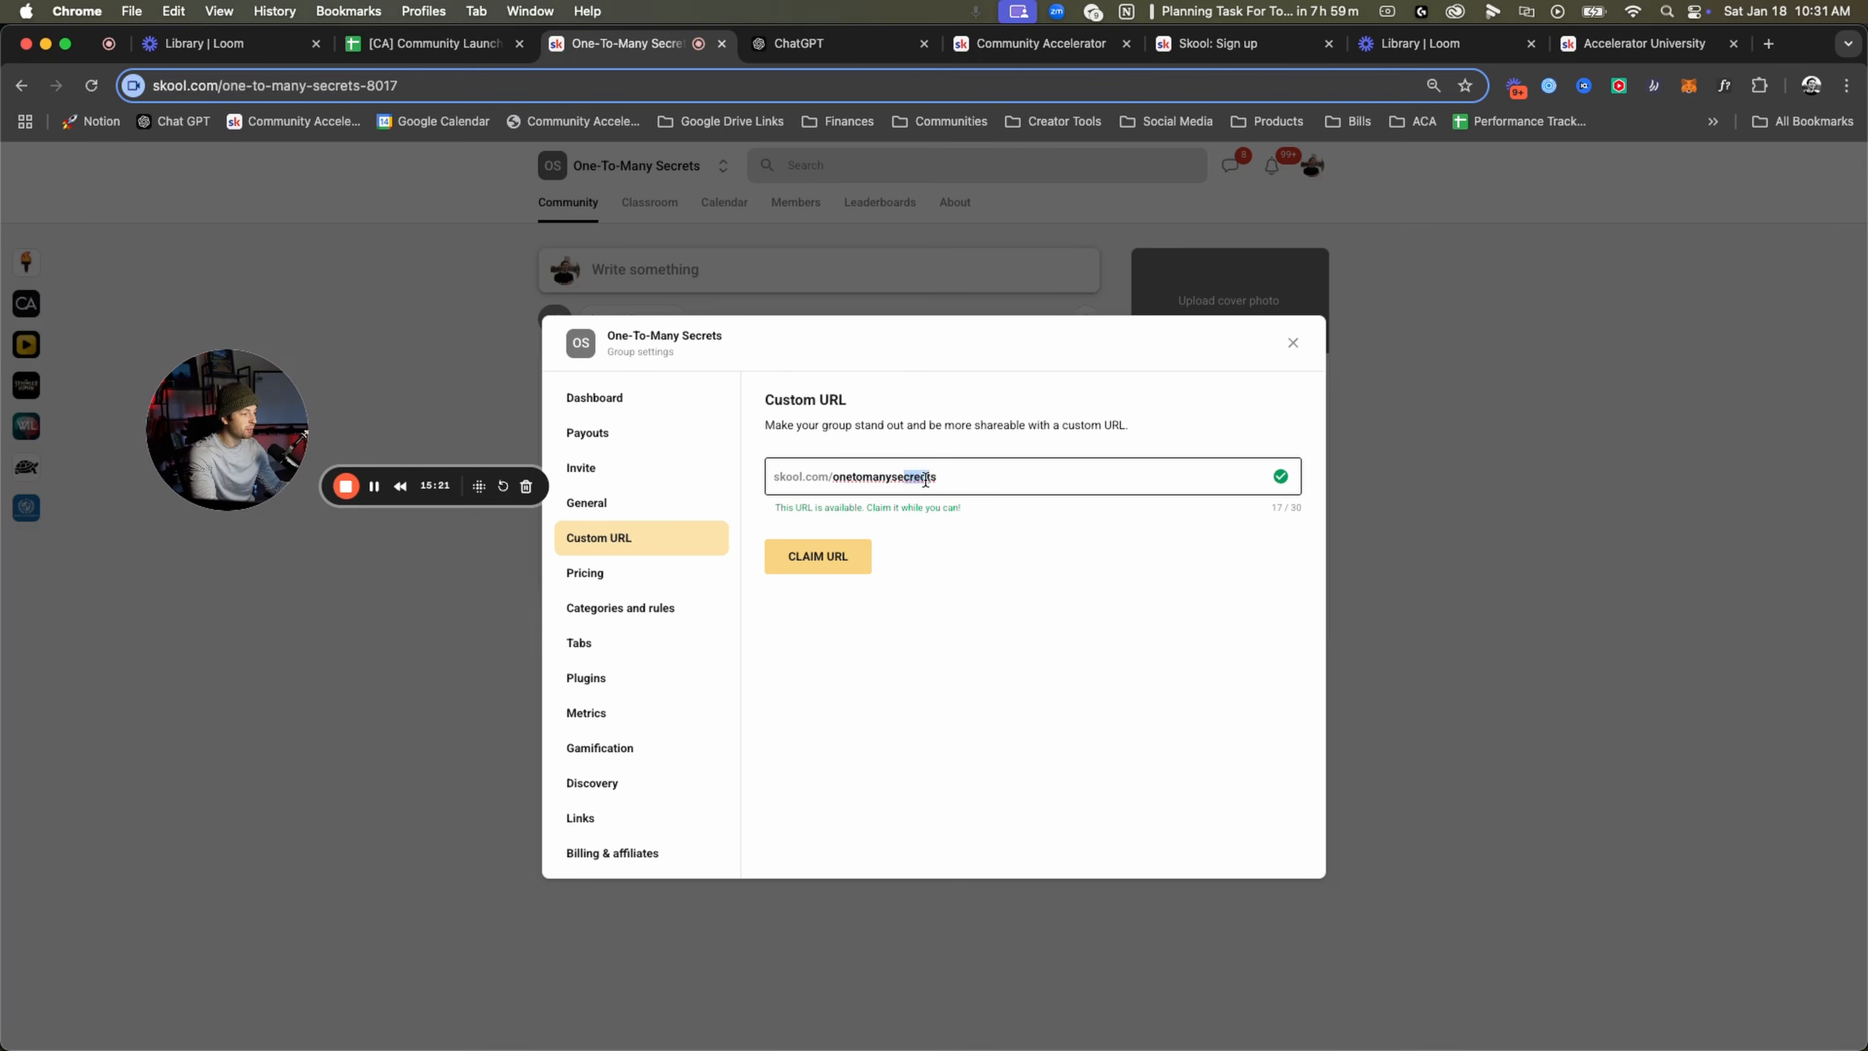
key(BackSpace)
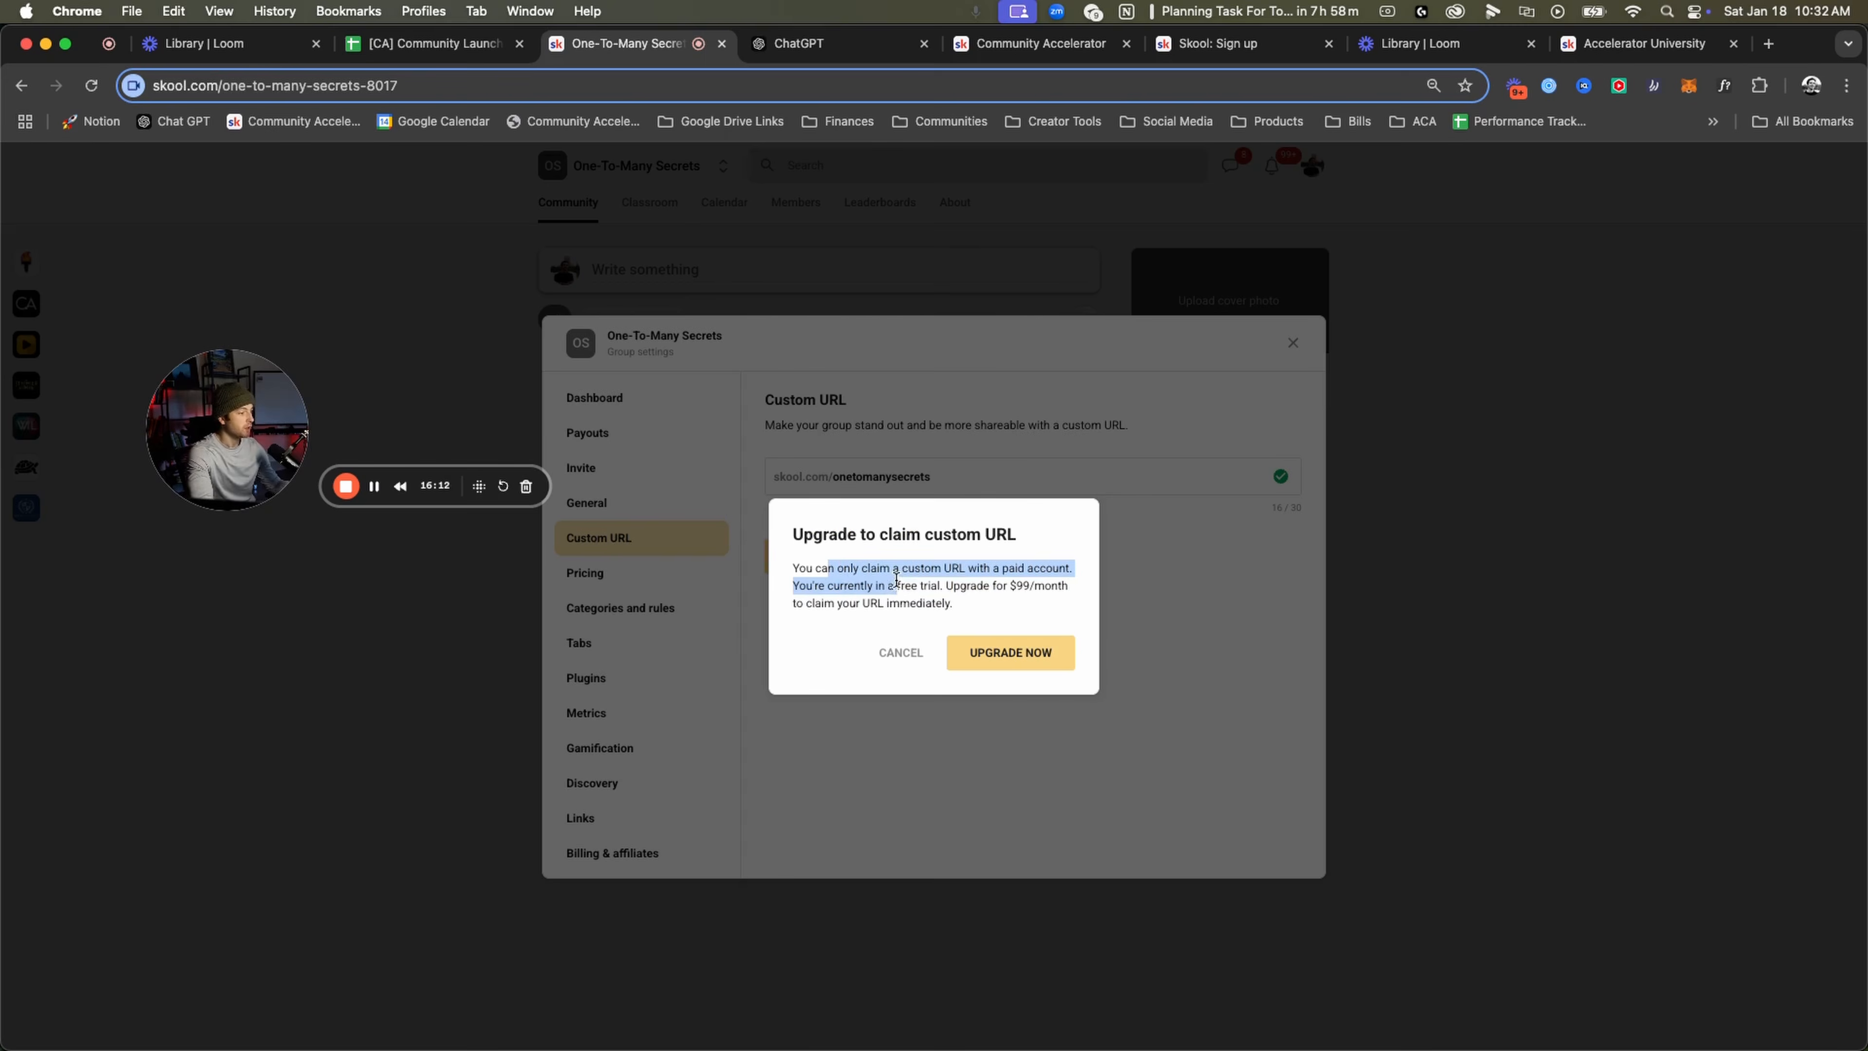
Read the paid-account terms for claiming the custom URL, cancel the upgrade, and check the entered URL.
drag(901, 587, 1014, 604)
click(810, 590)
click(961, 587)
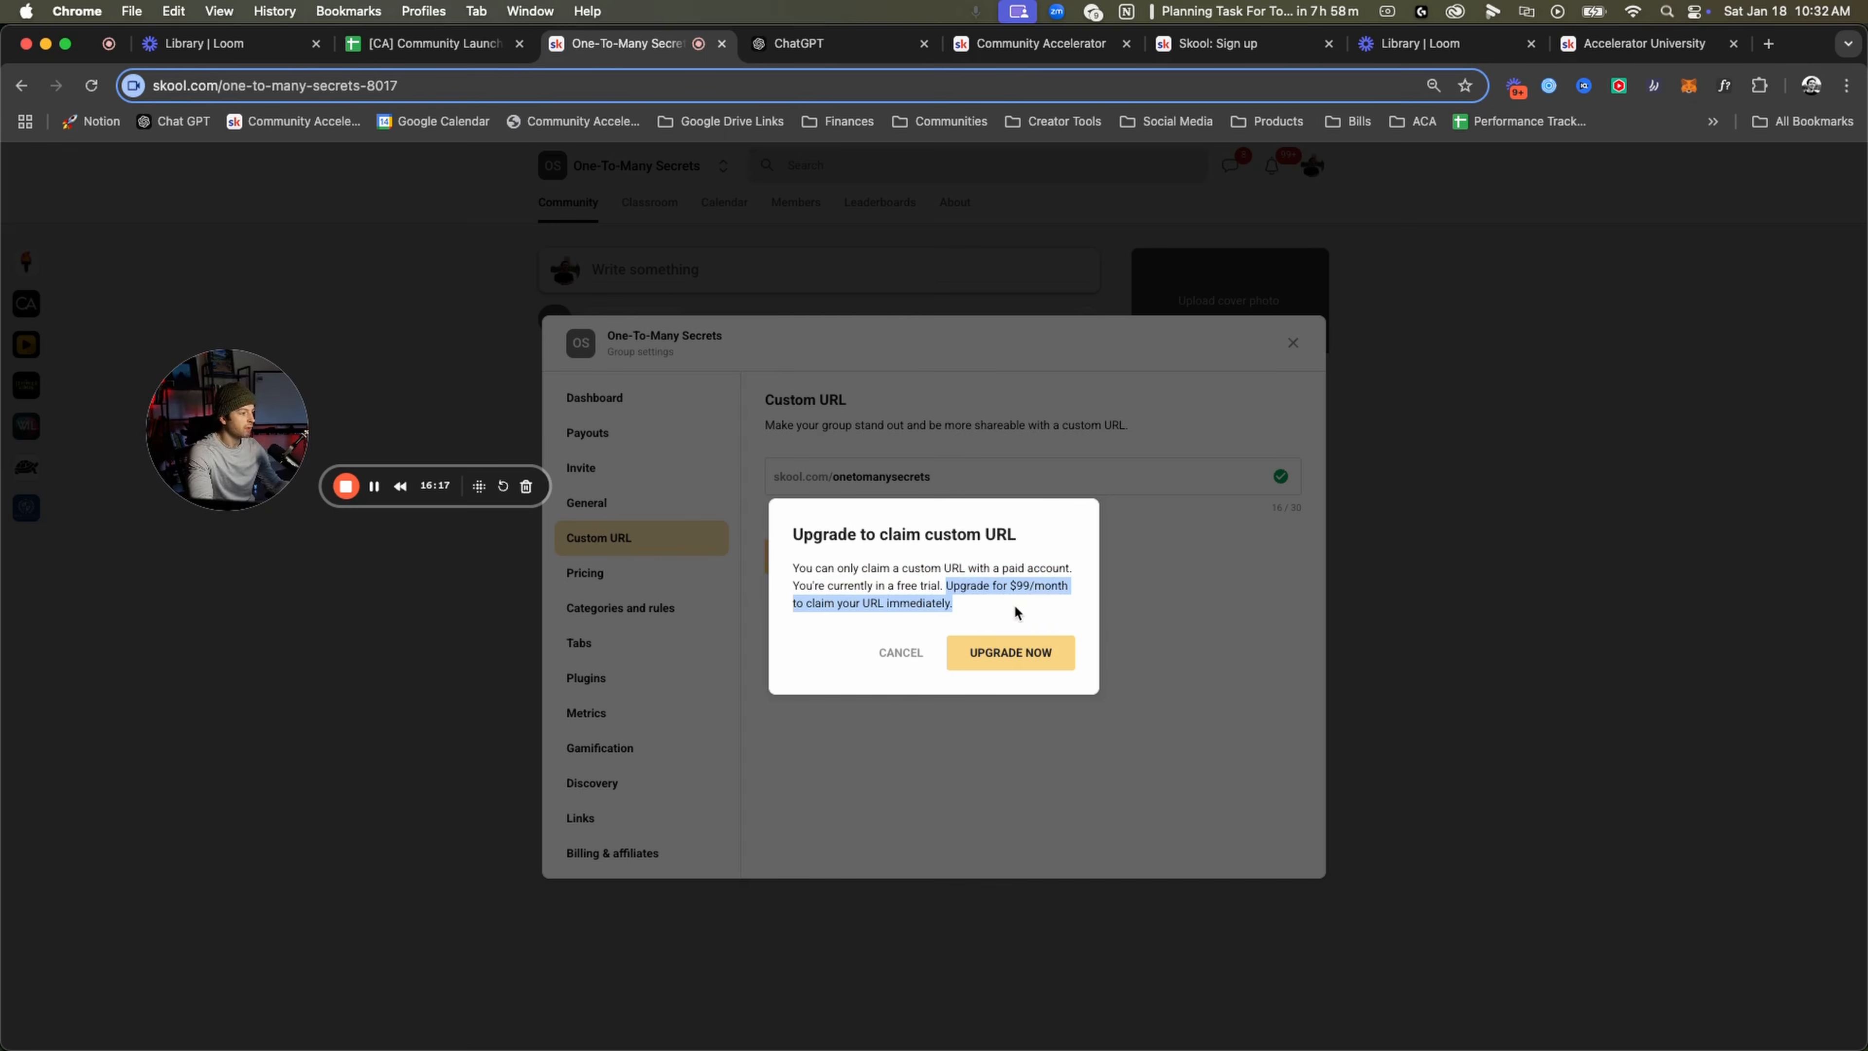
click(886, 656)
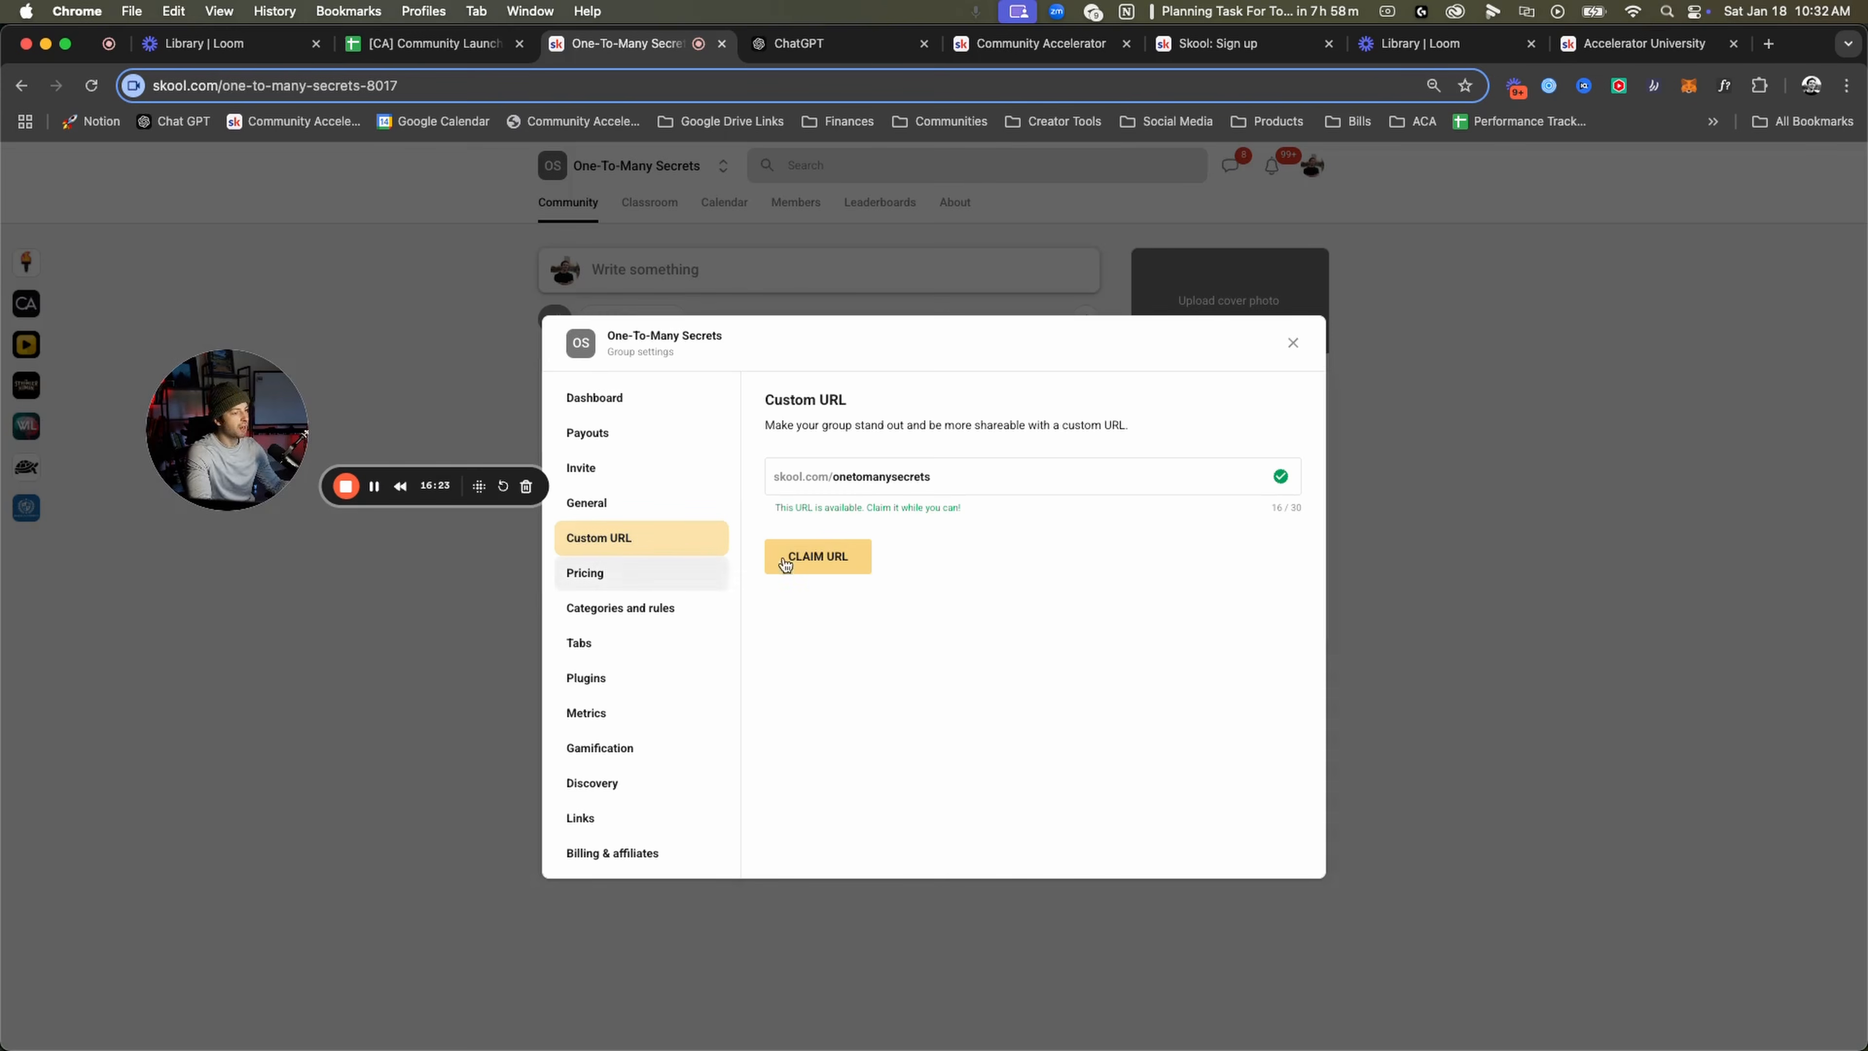
drag(967, 476, 855, 477)
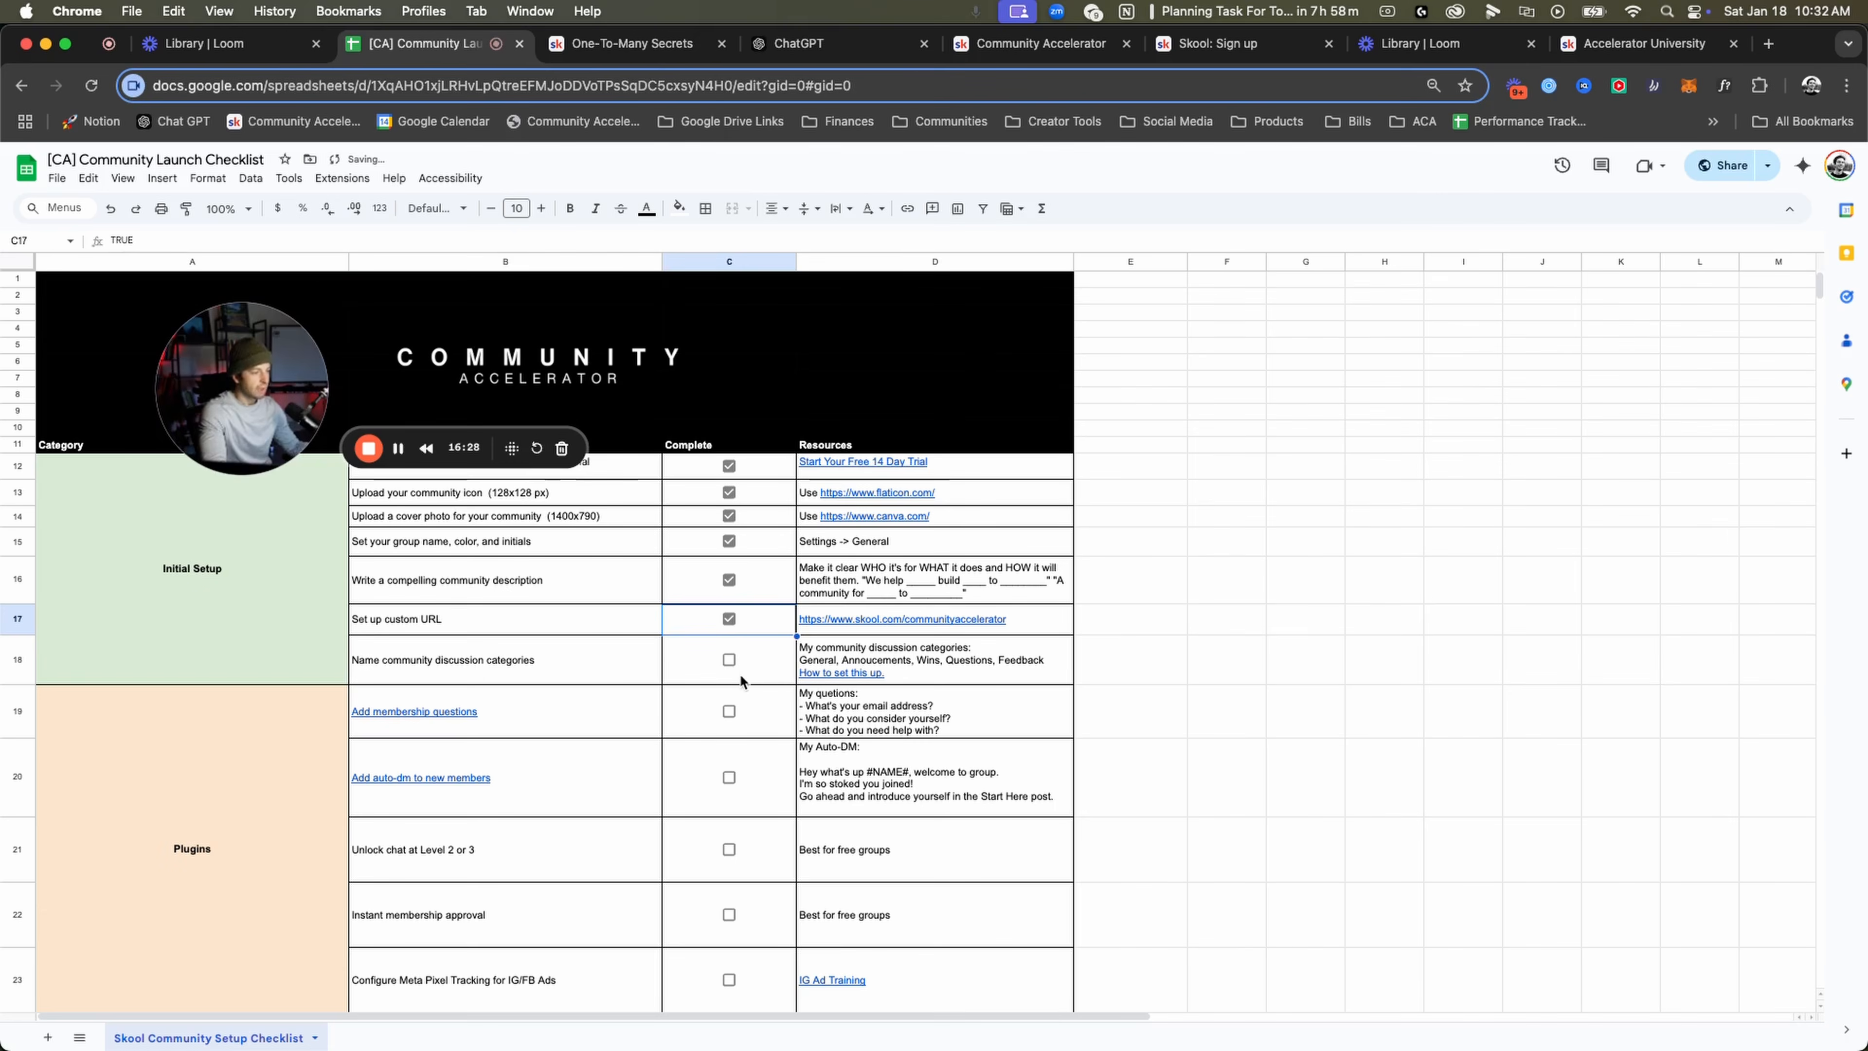
In the launch checklist, mark the custom URL and discussion categories tasks complete and select the suggested categories.
click(730, 660)
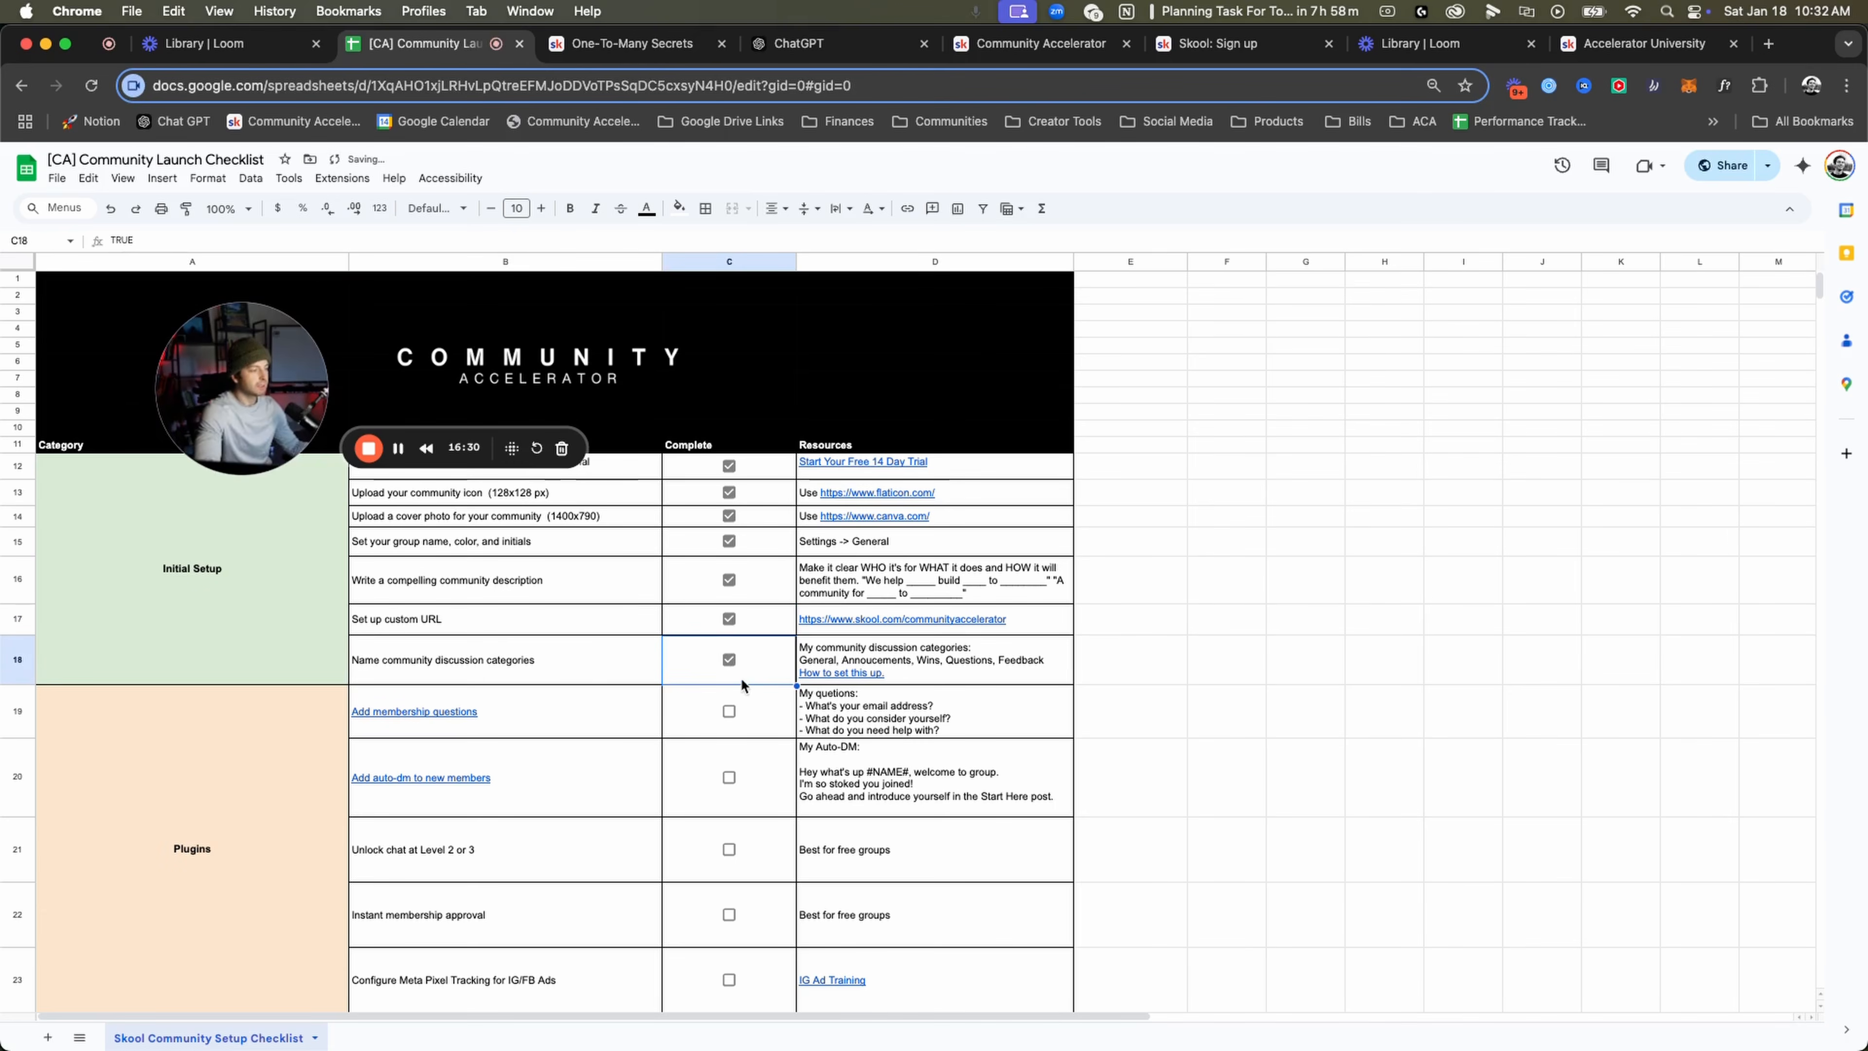
click(934, 661)
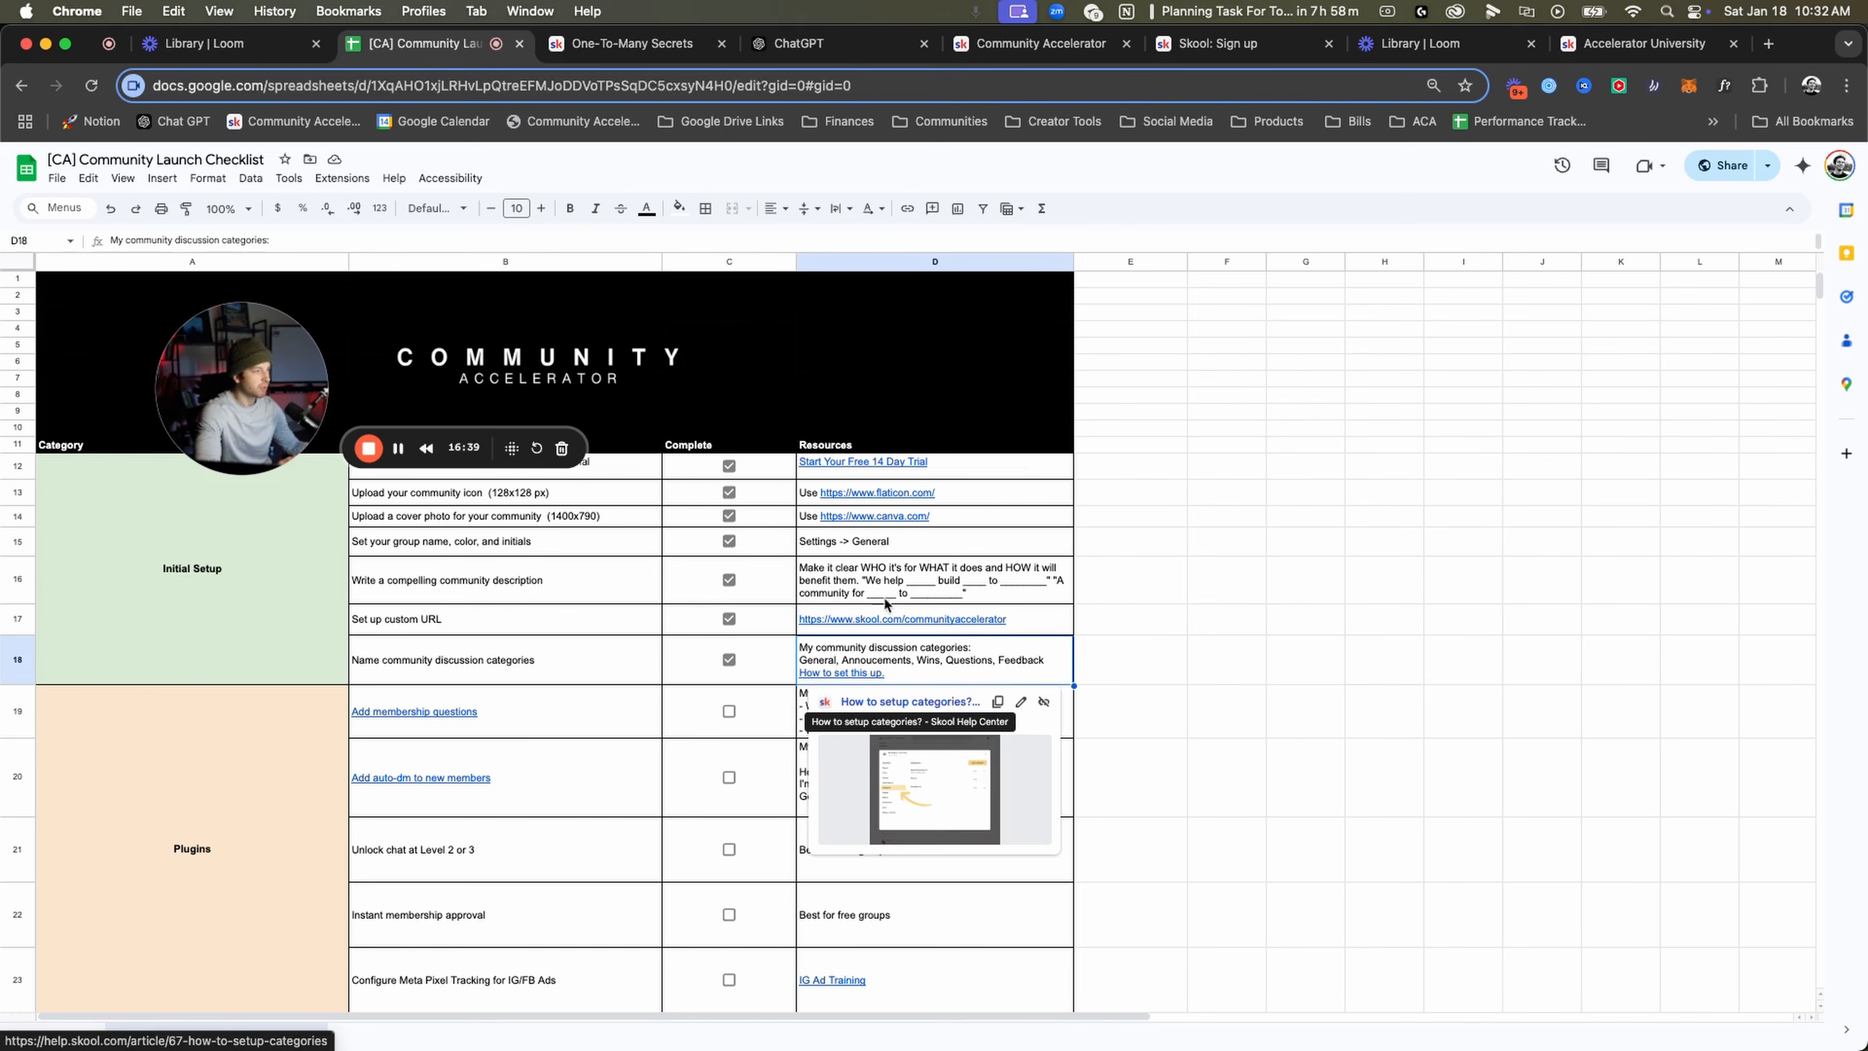
Review the General discussion category in the group's Categories and rules settings and as a filter on the community feed.
click(596, 63)
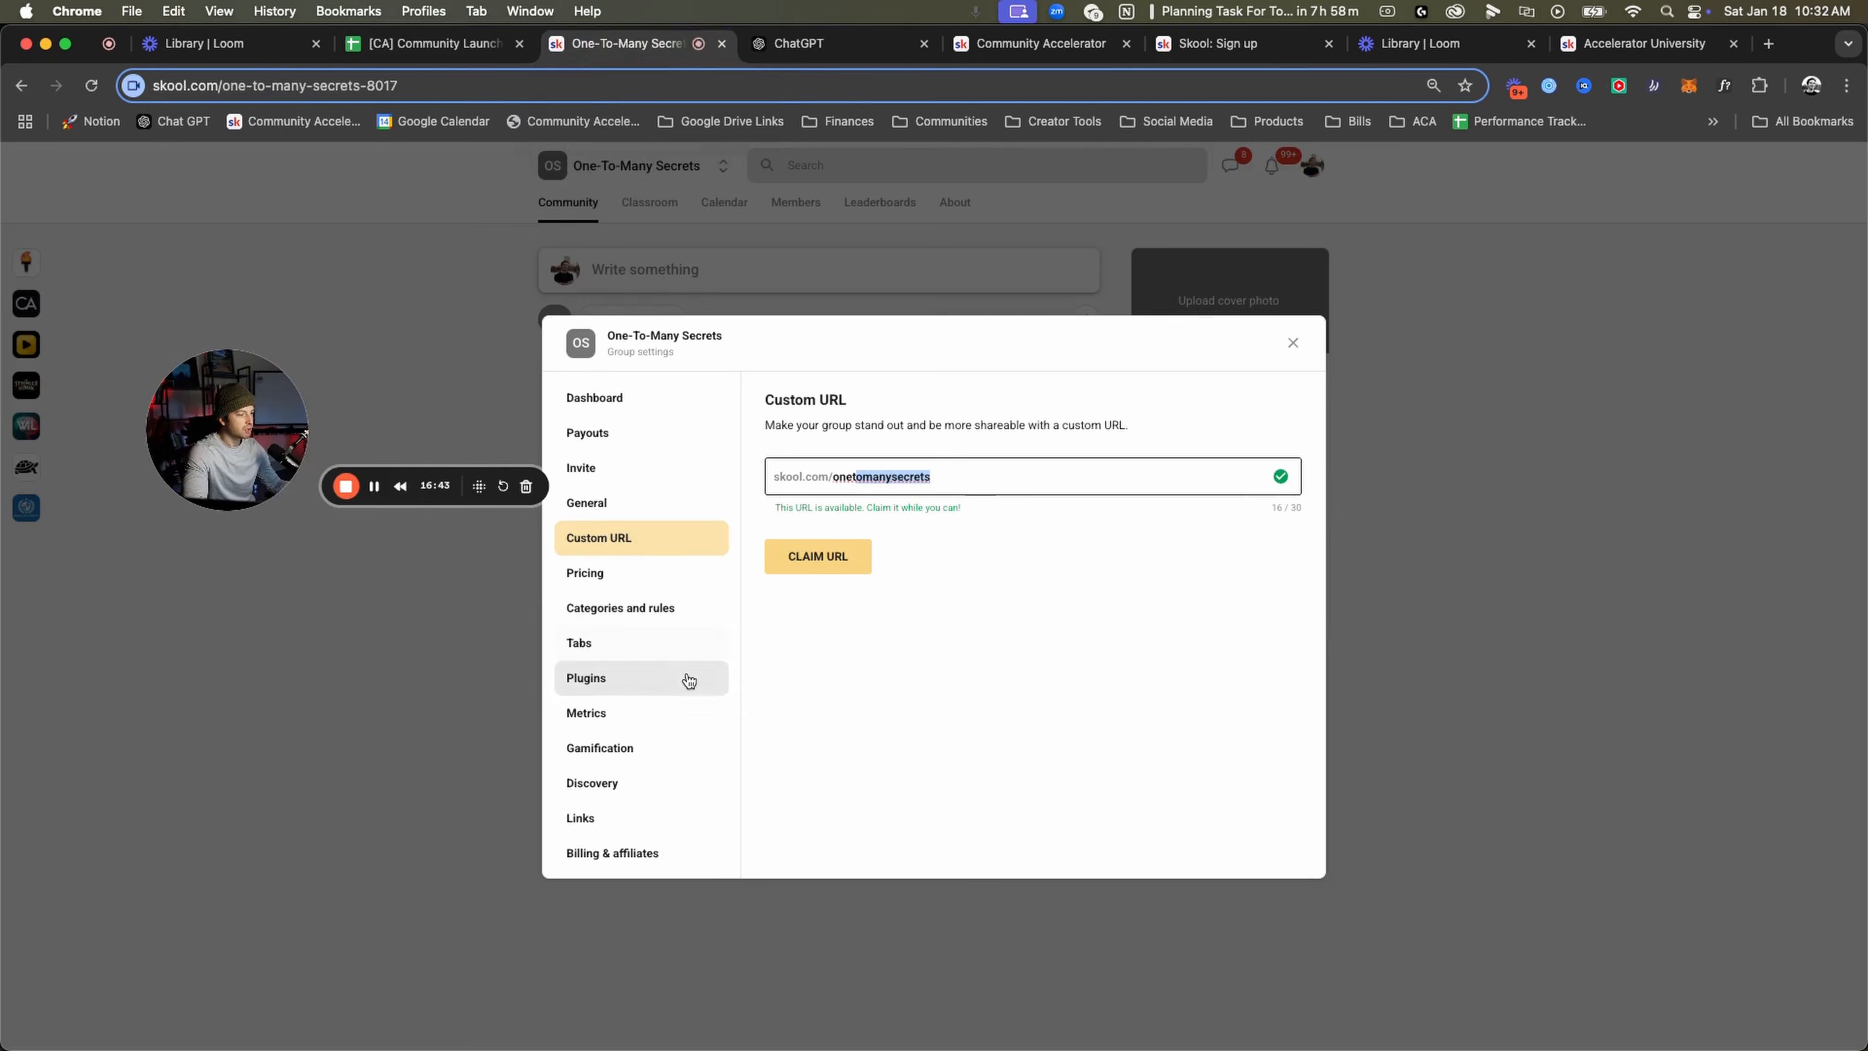
click(650, 616)
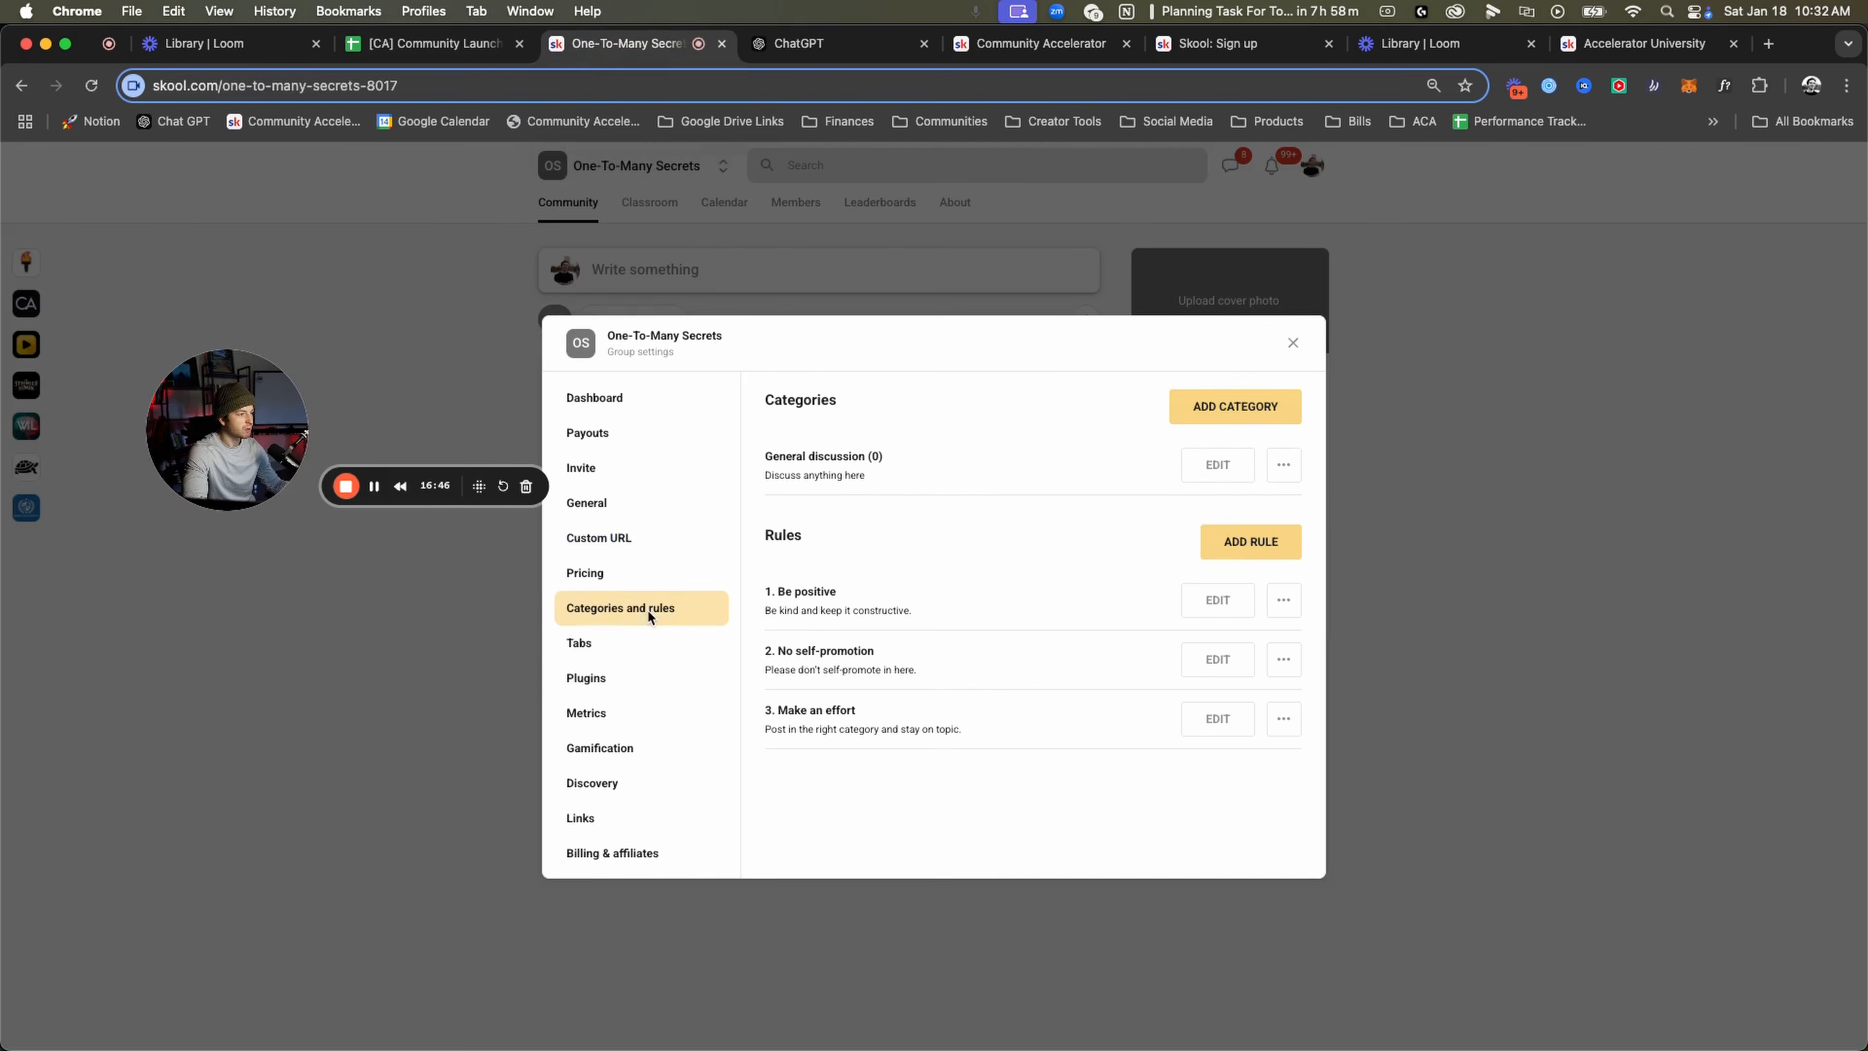
drag(770, 407, 772, 460)
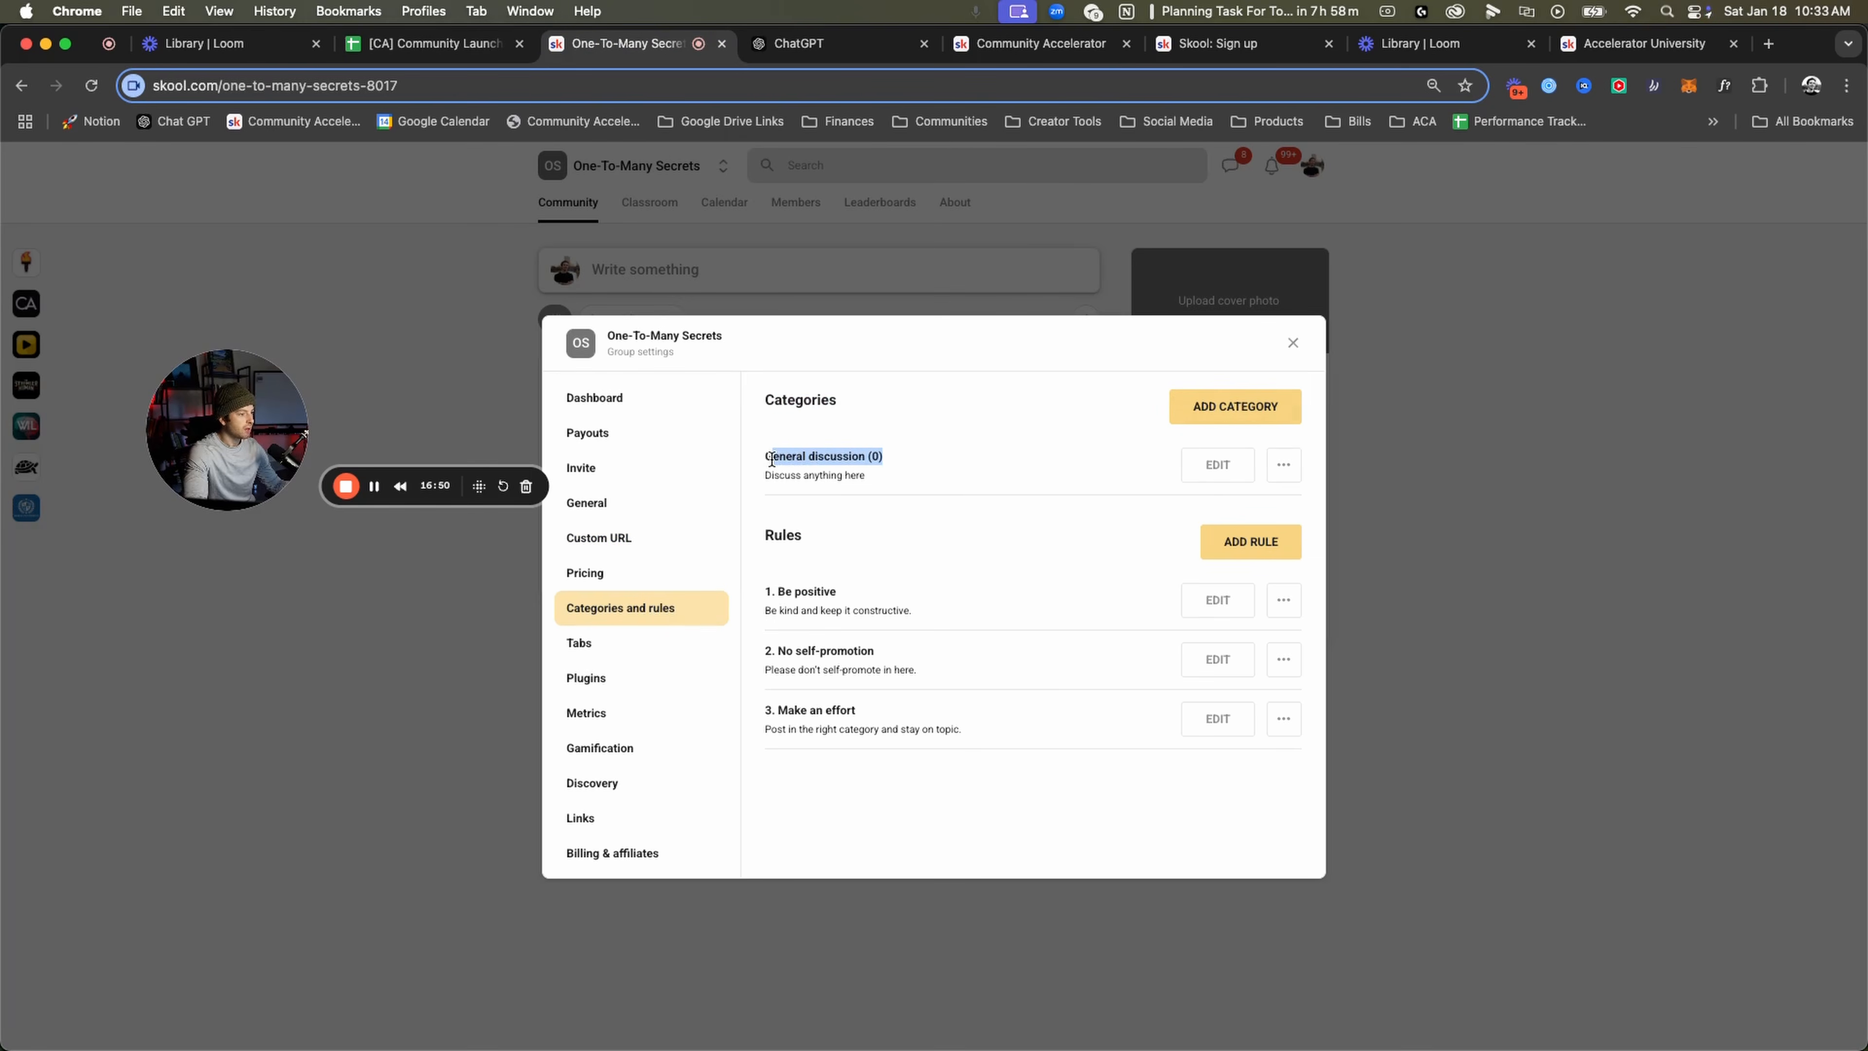
click(719, 211)
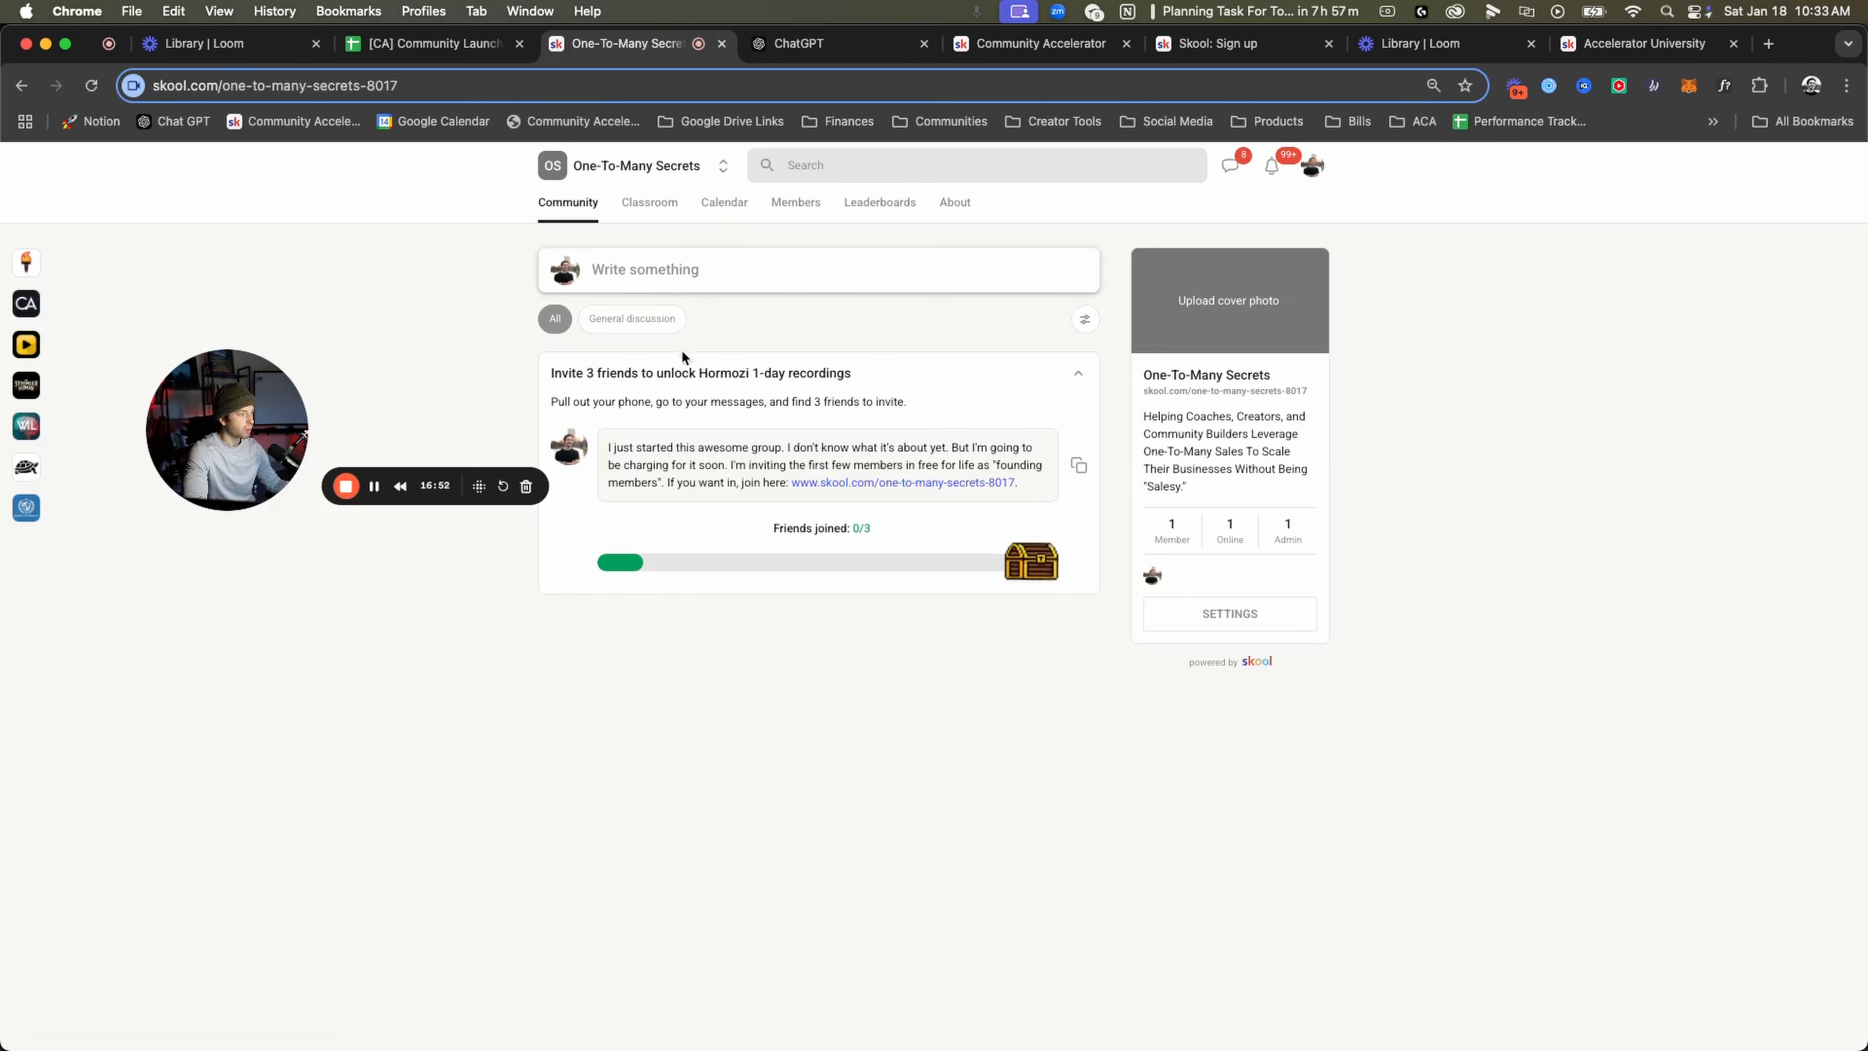
click(645, 327)
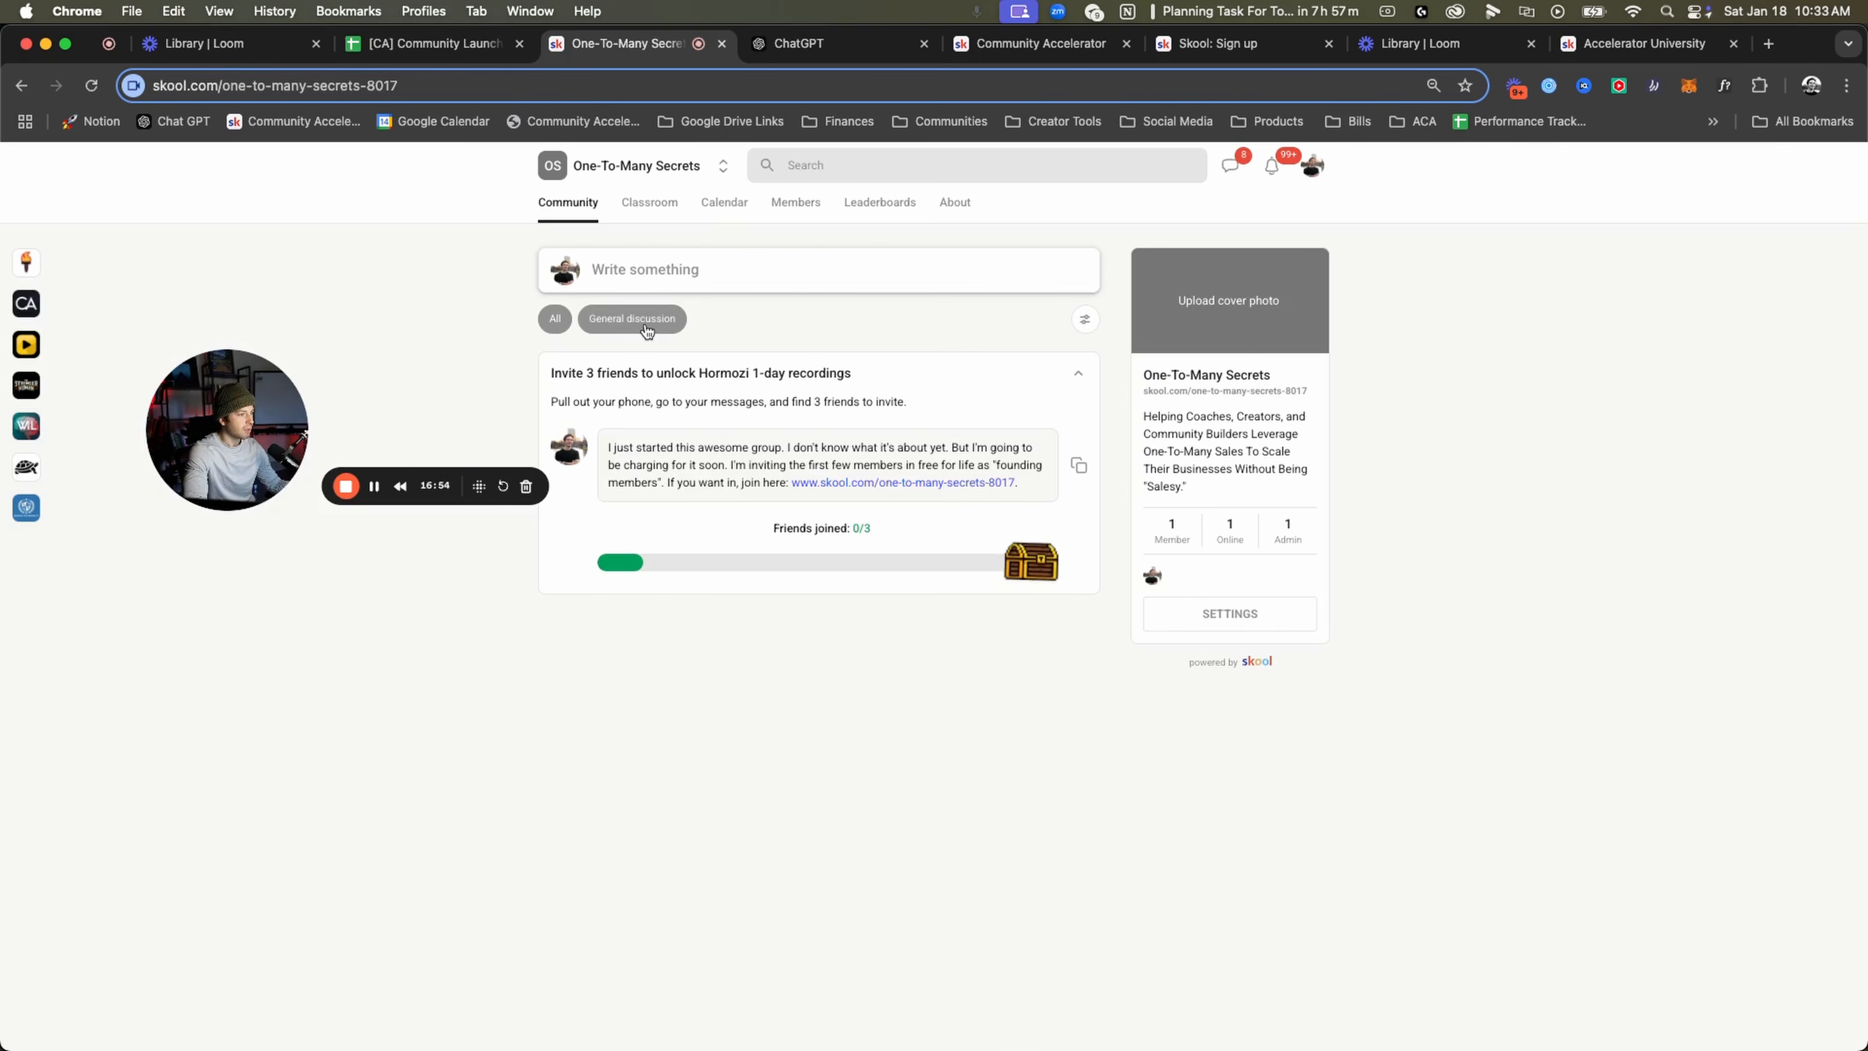
click(556, 322)
click(605, 324)
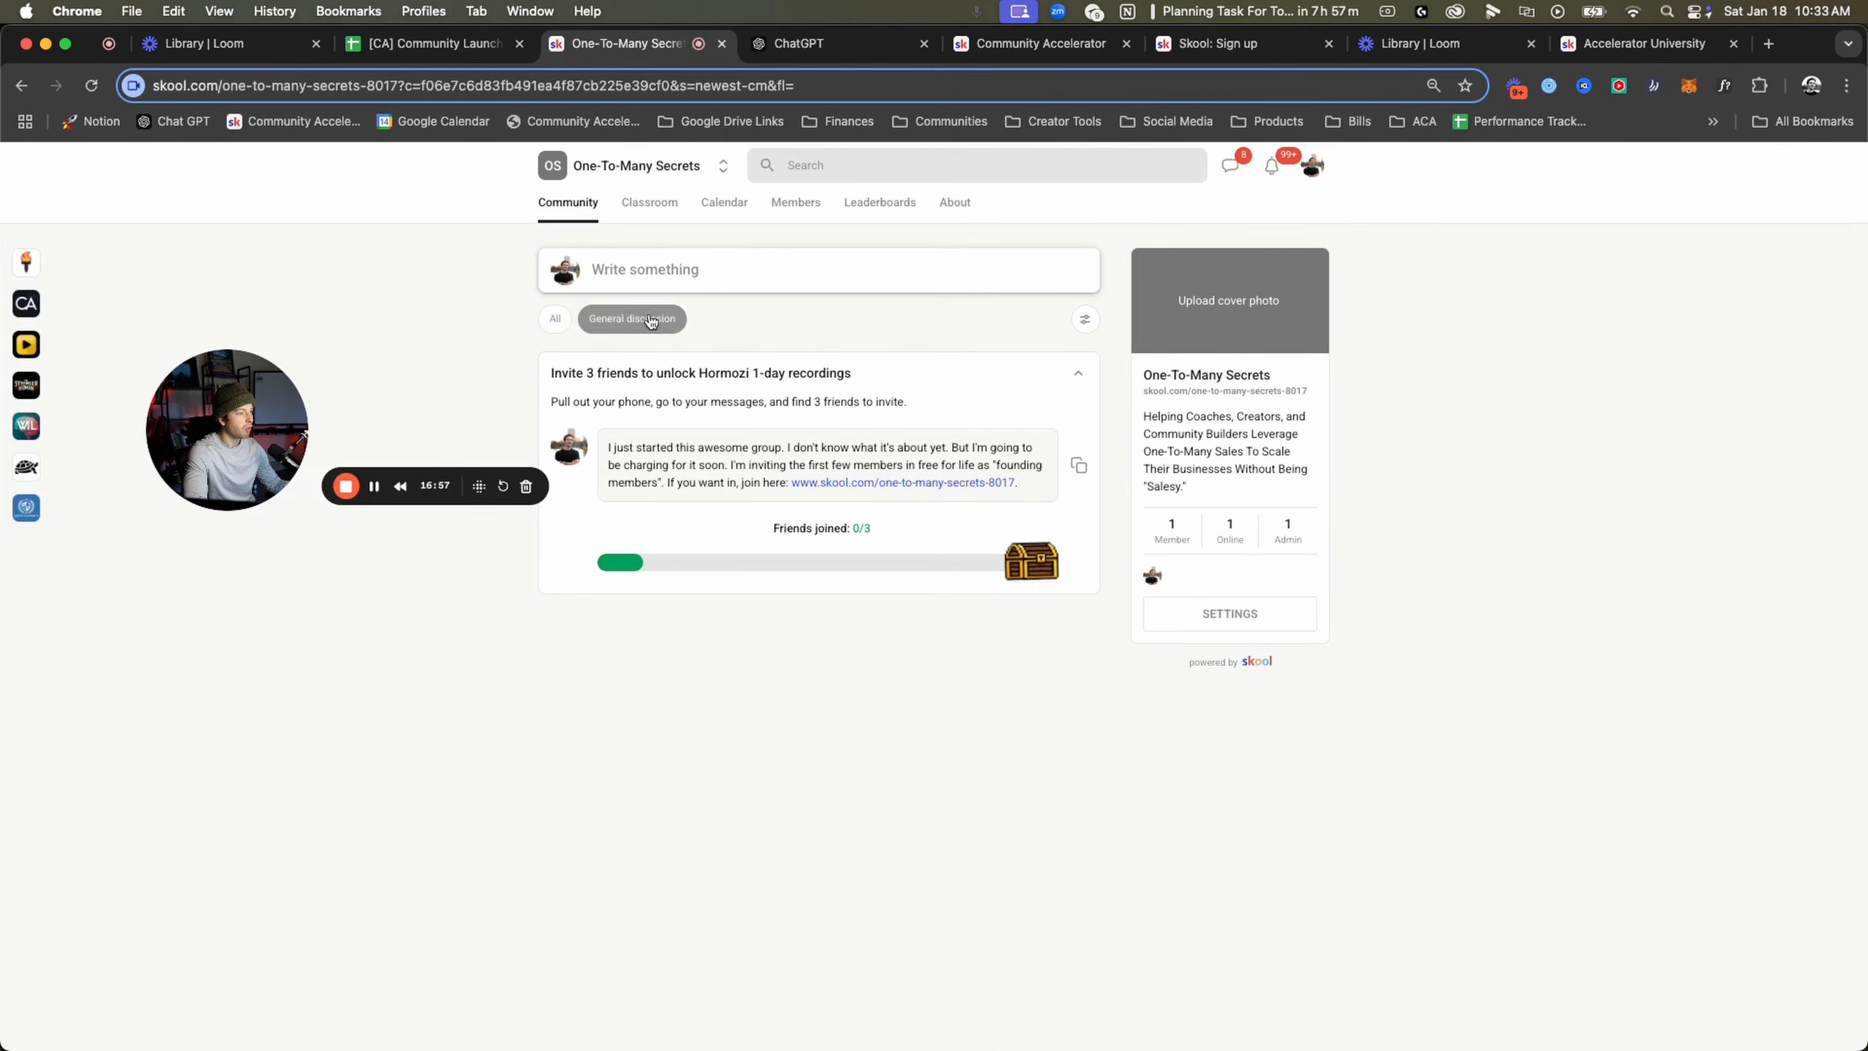
Compare the All and General discussion filters on the community feed.
click(557, 329)
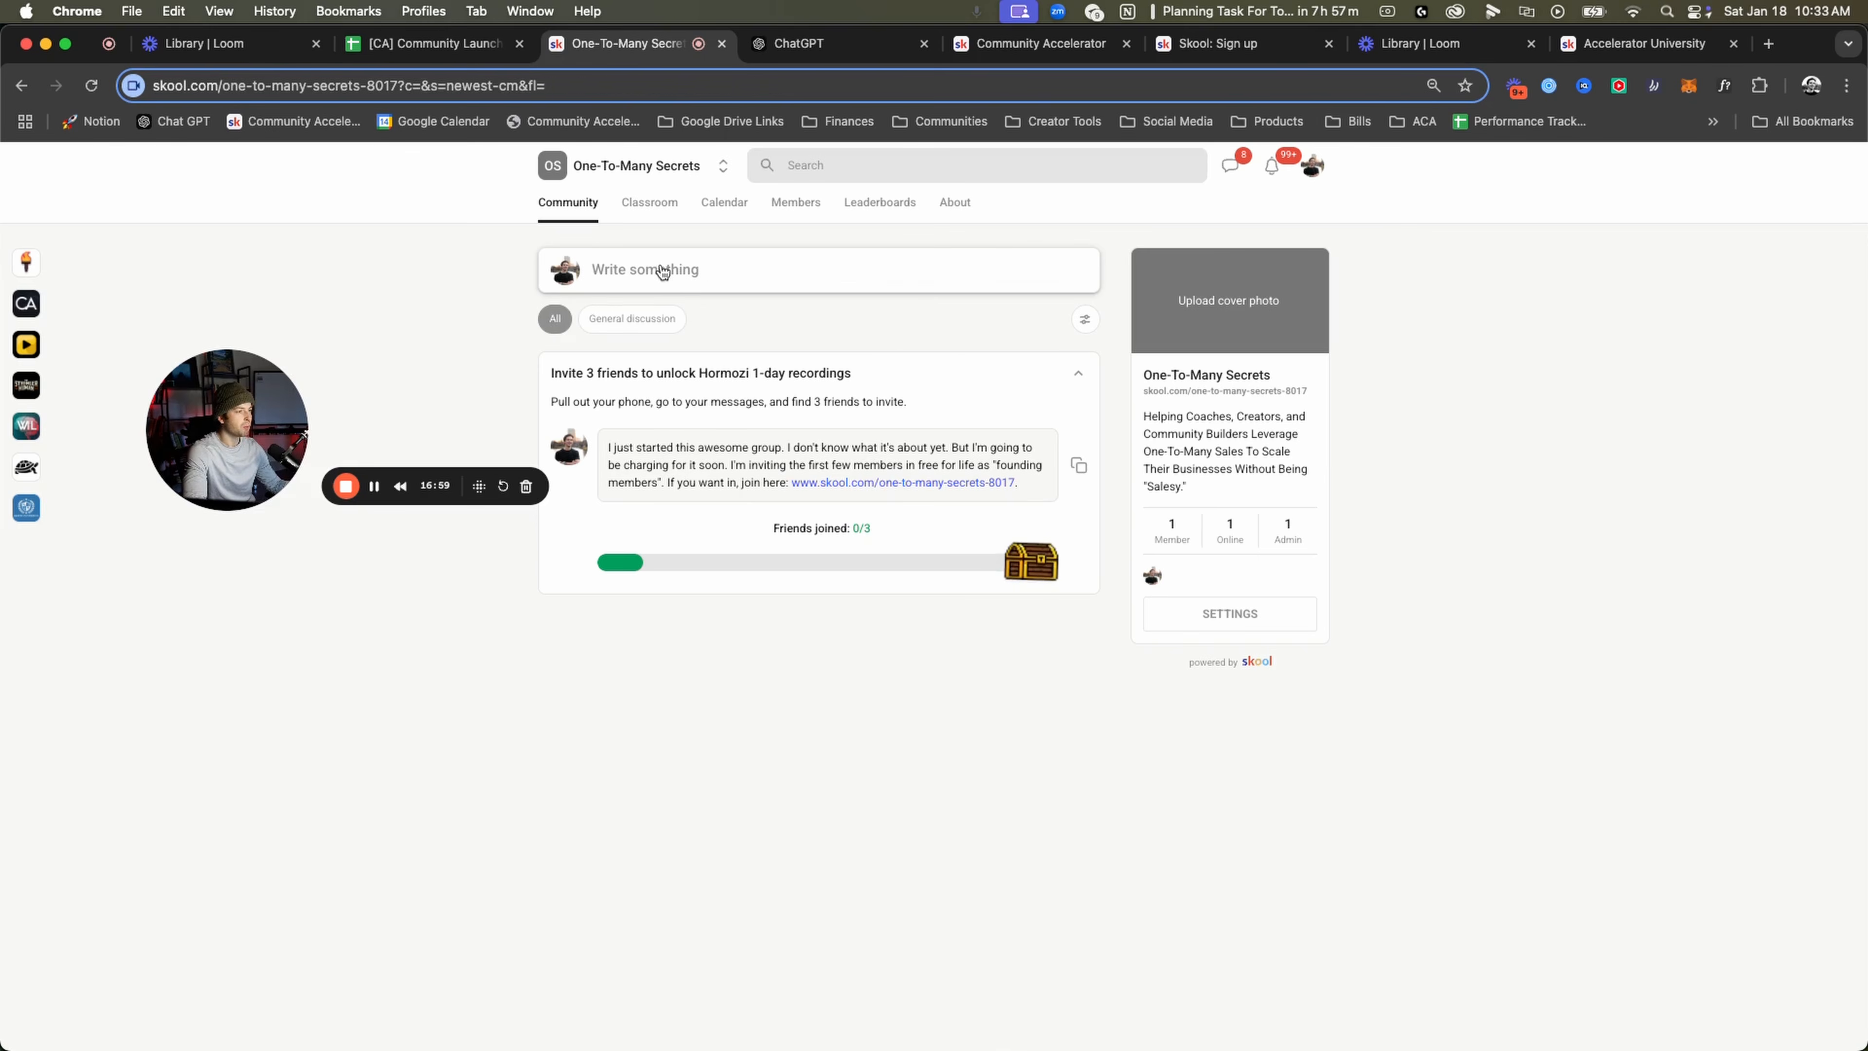
click(652, 328)
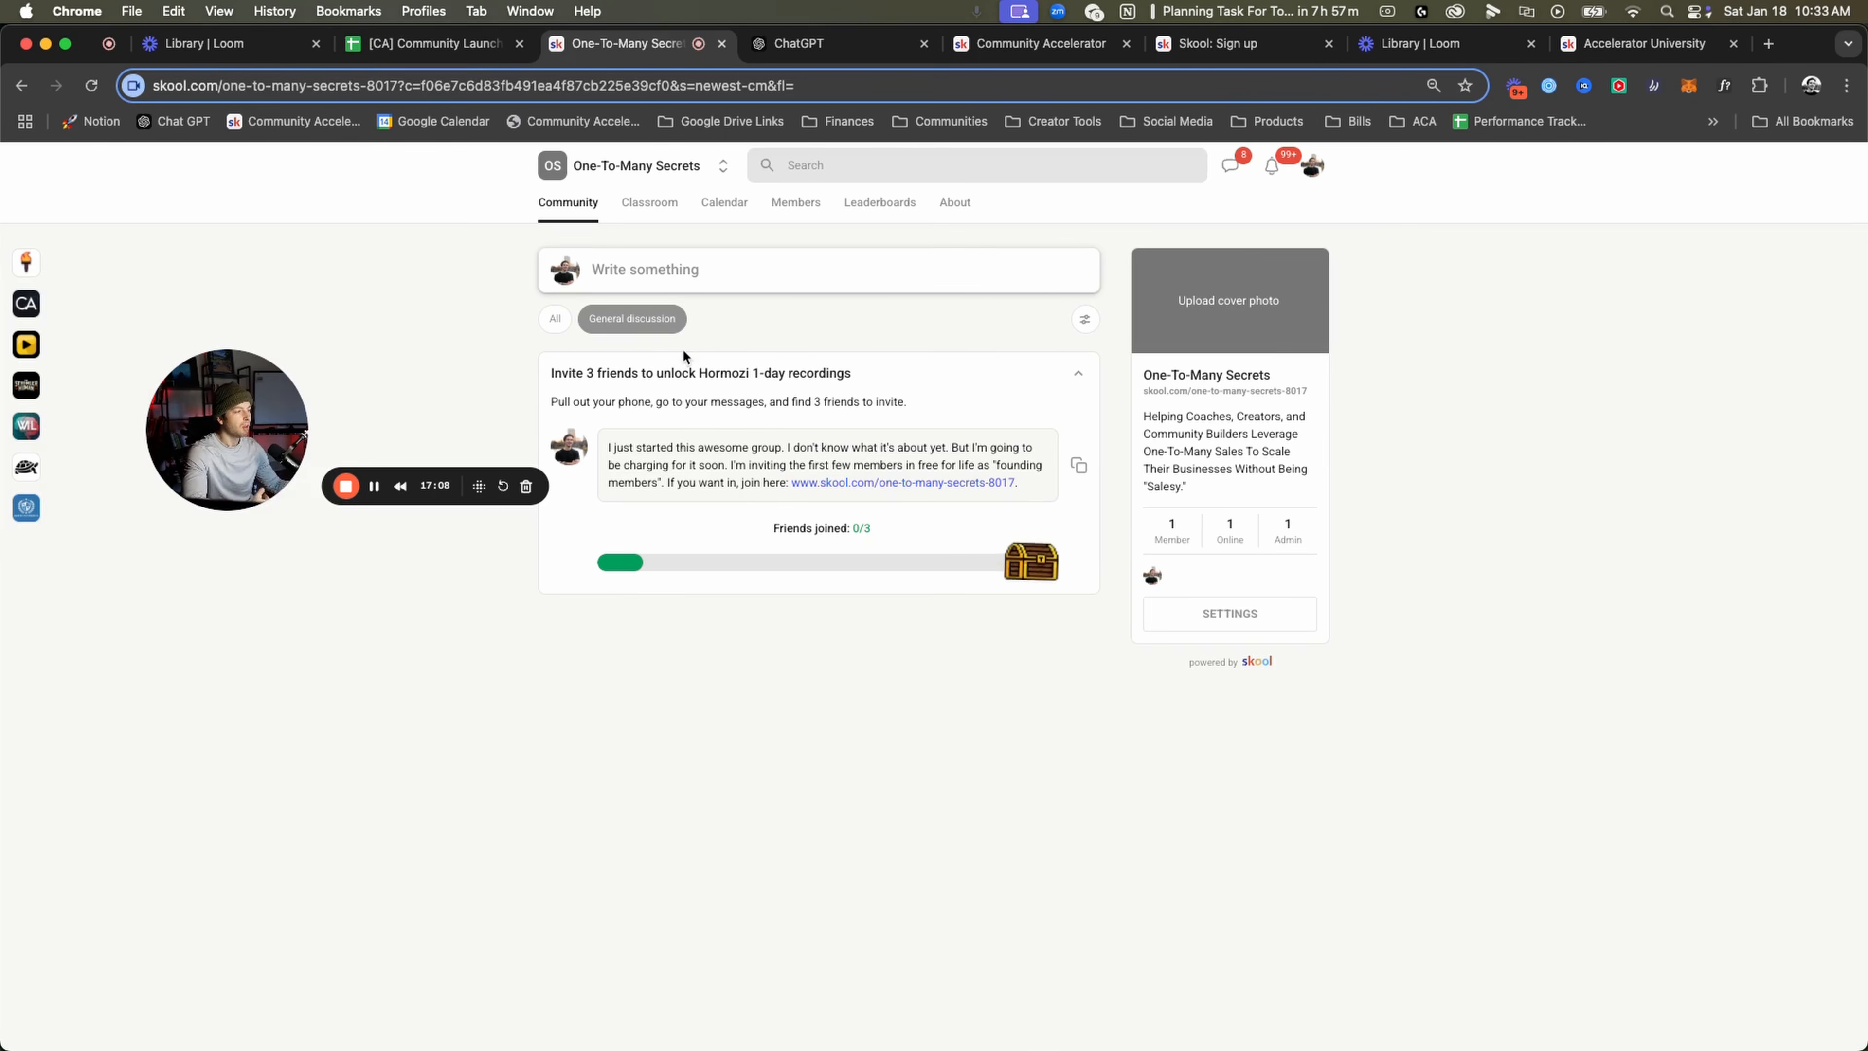
In Categories and rules, add an "Announcements" category and set its permissions to "Only admins/mods can post, anyone can view".
click(1276, 612)
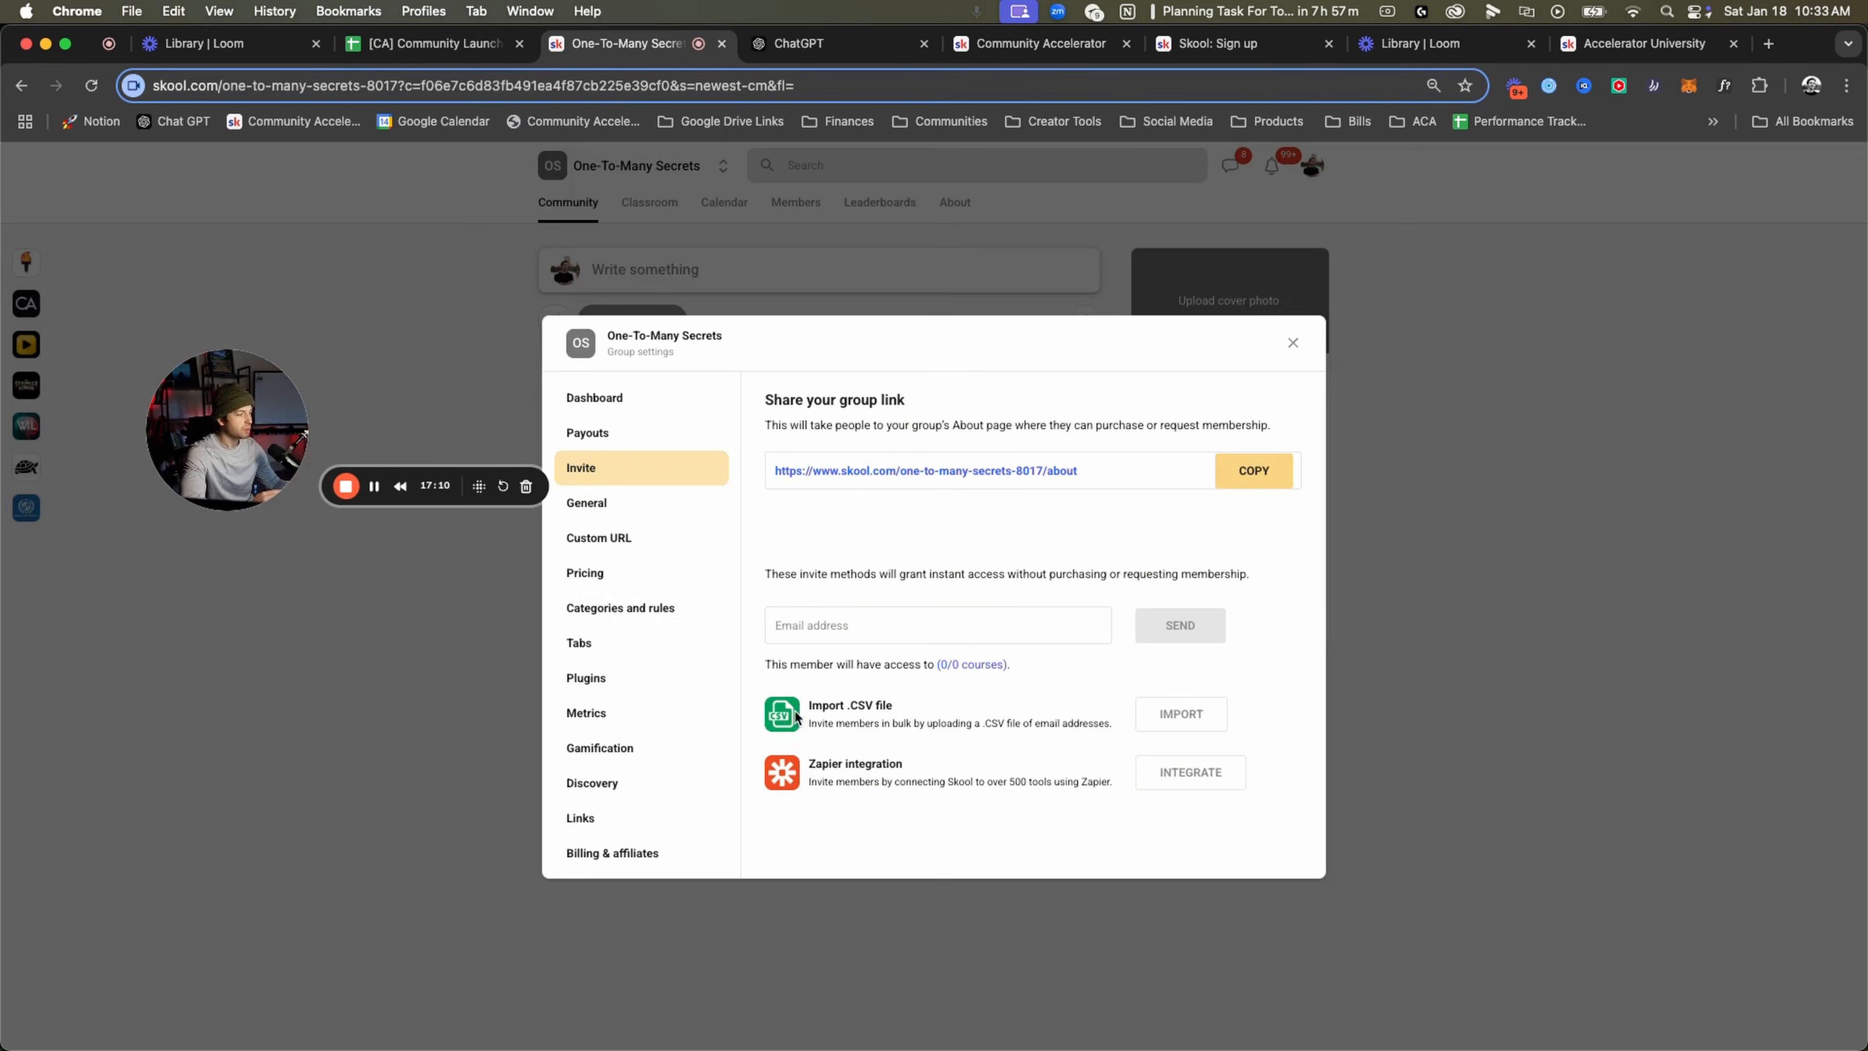
click(632, 607)
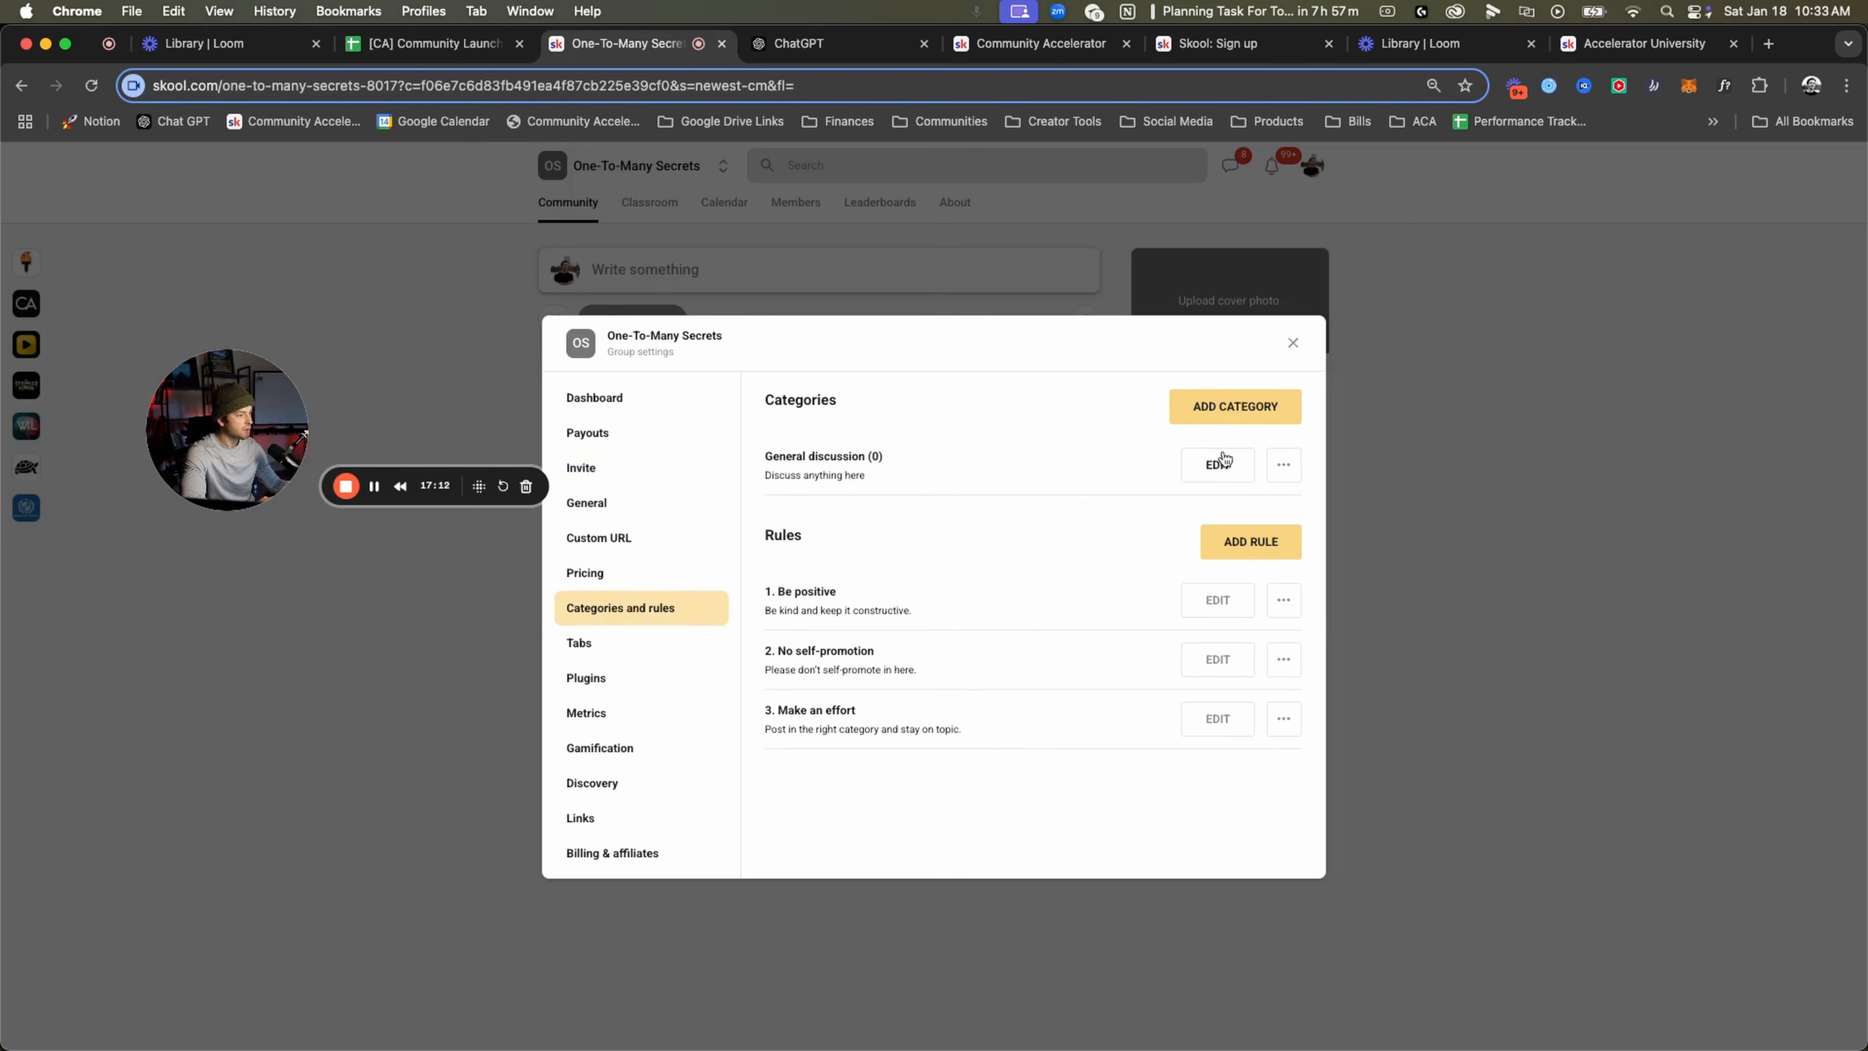
click(1271, 419)
click(948, 457)
text(Annoucn)
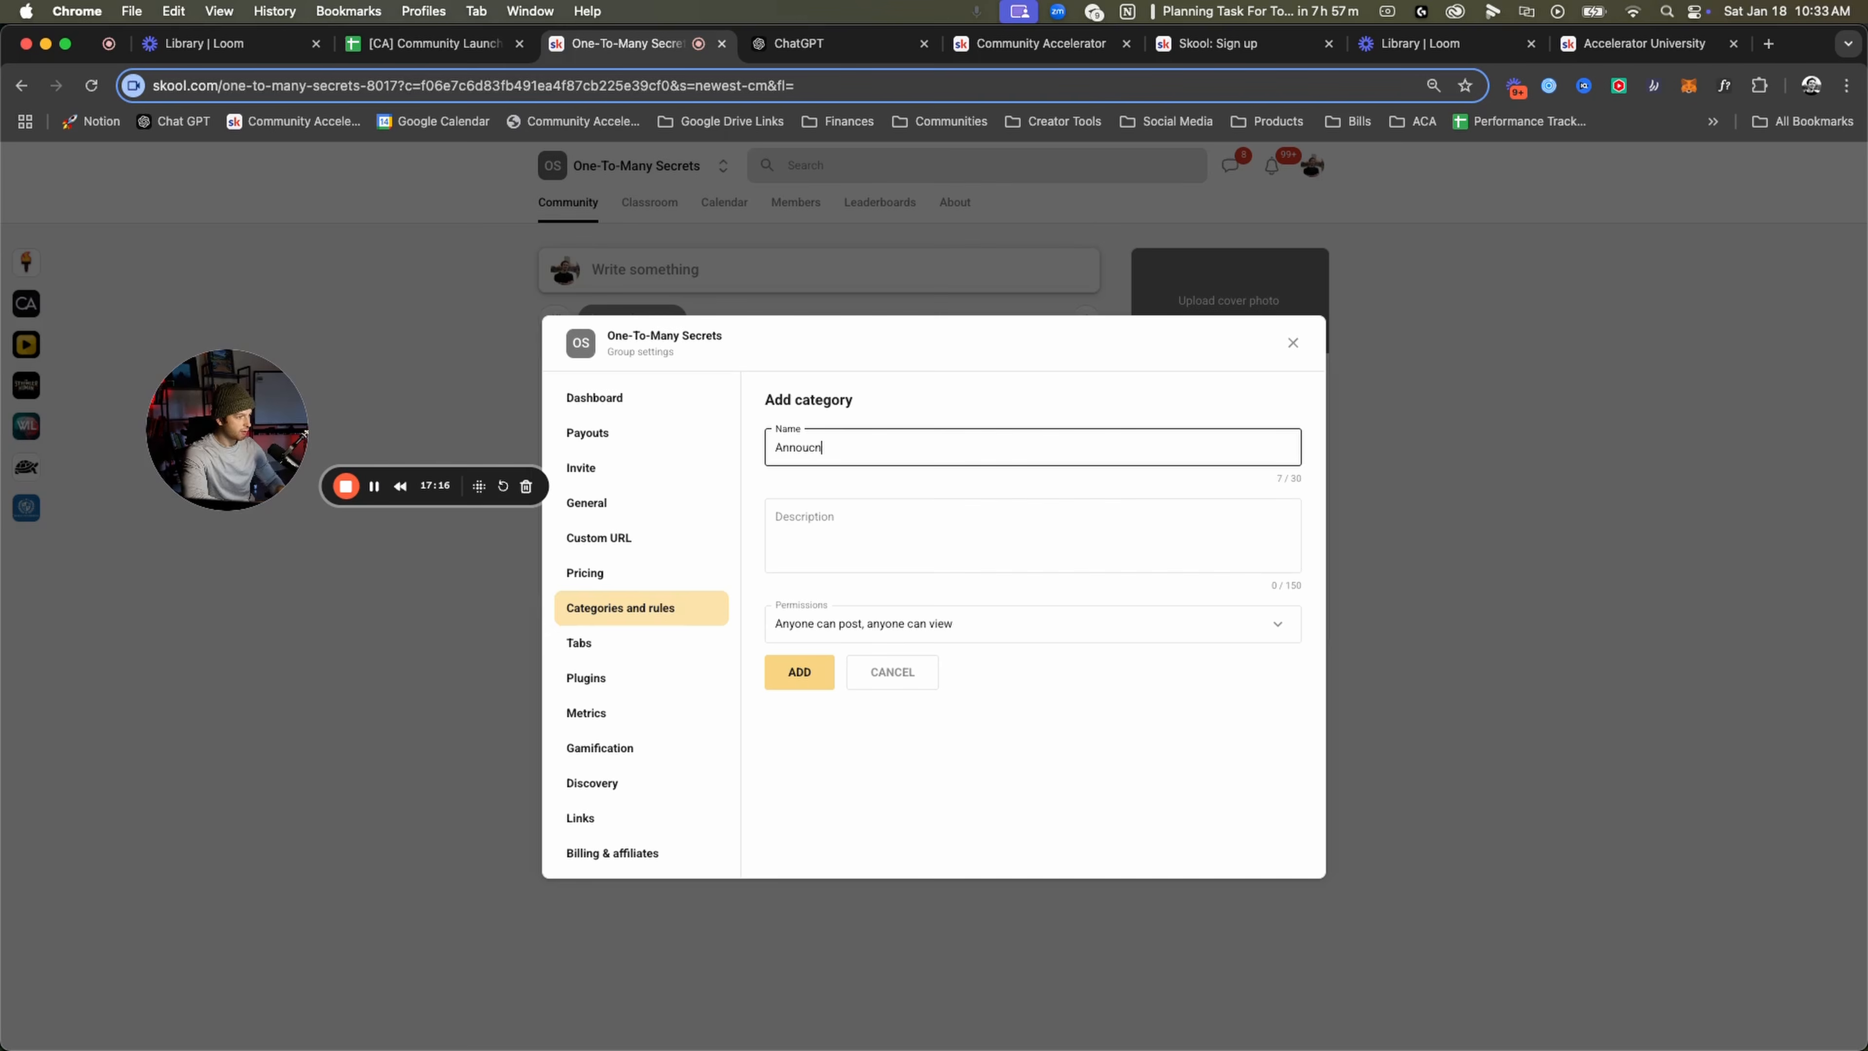
key(BackSpace)
text(ncements)
key(Return)
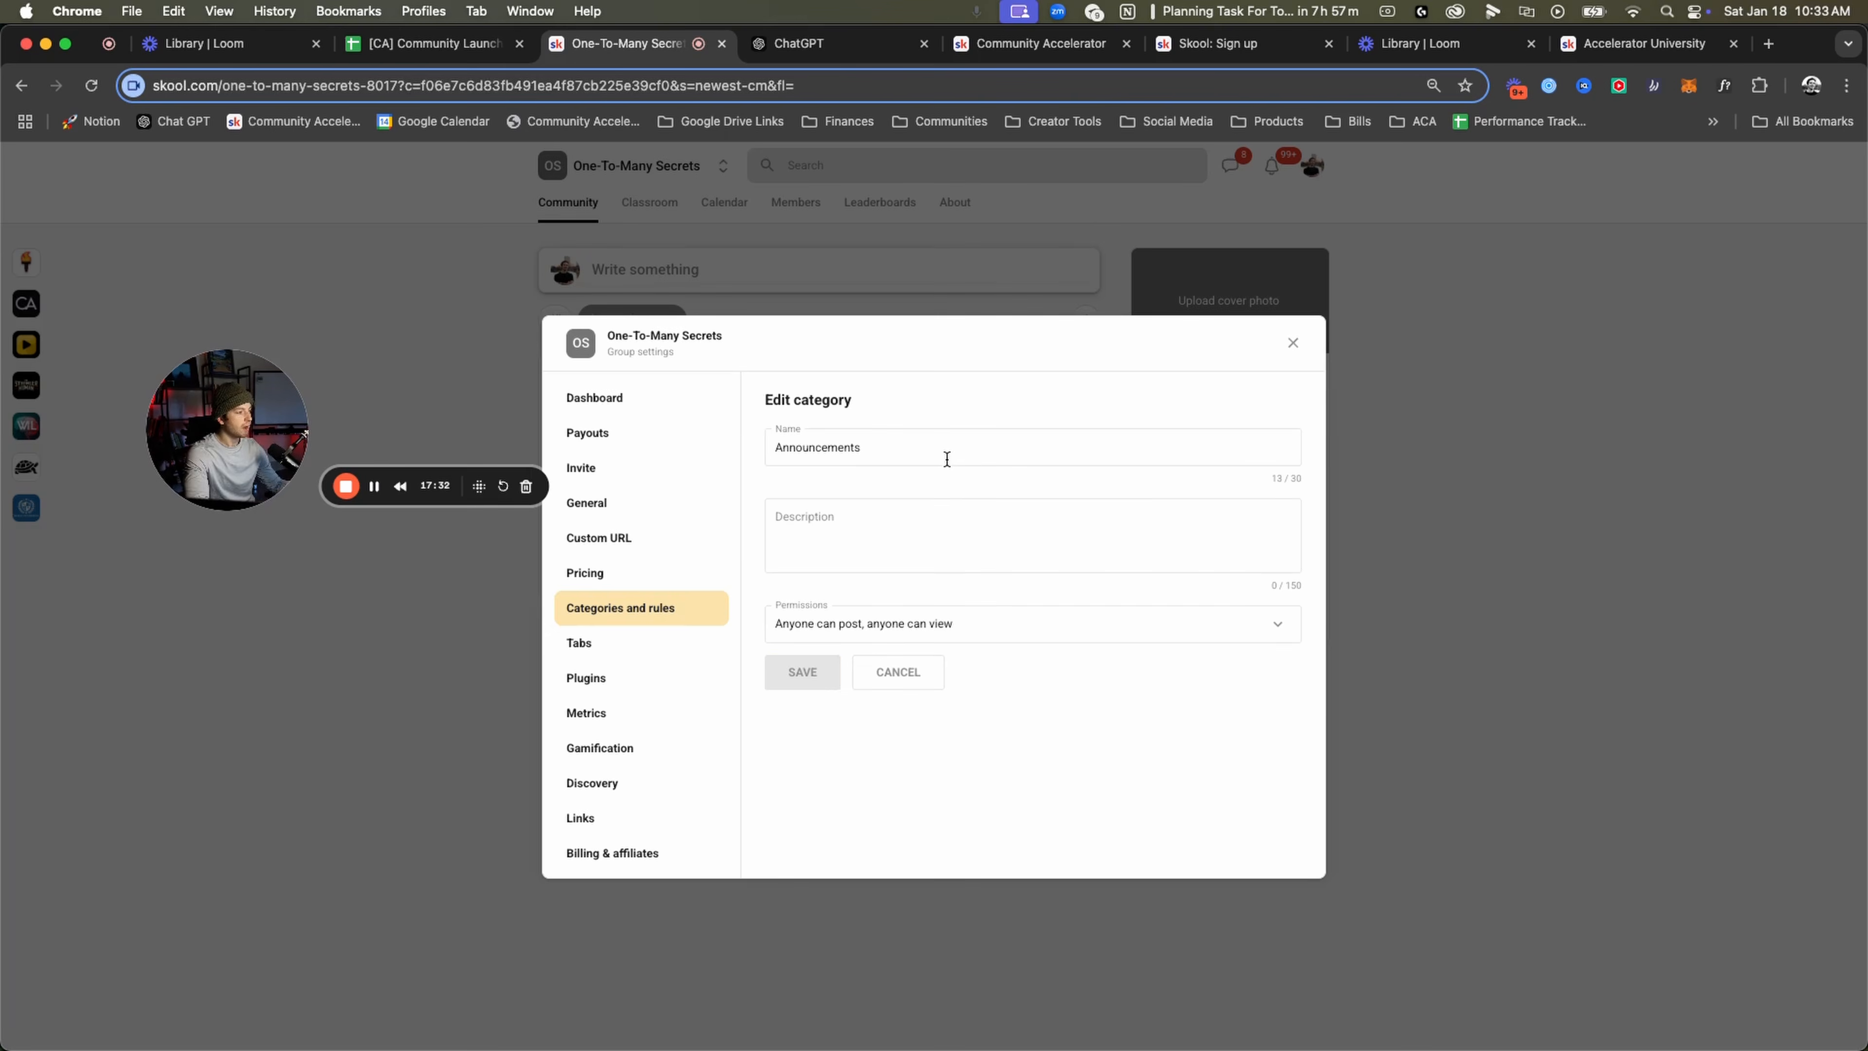
click(928, 631)
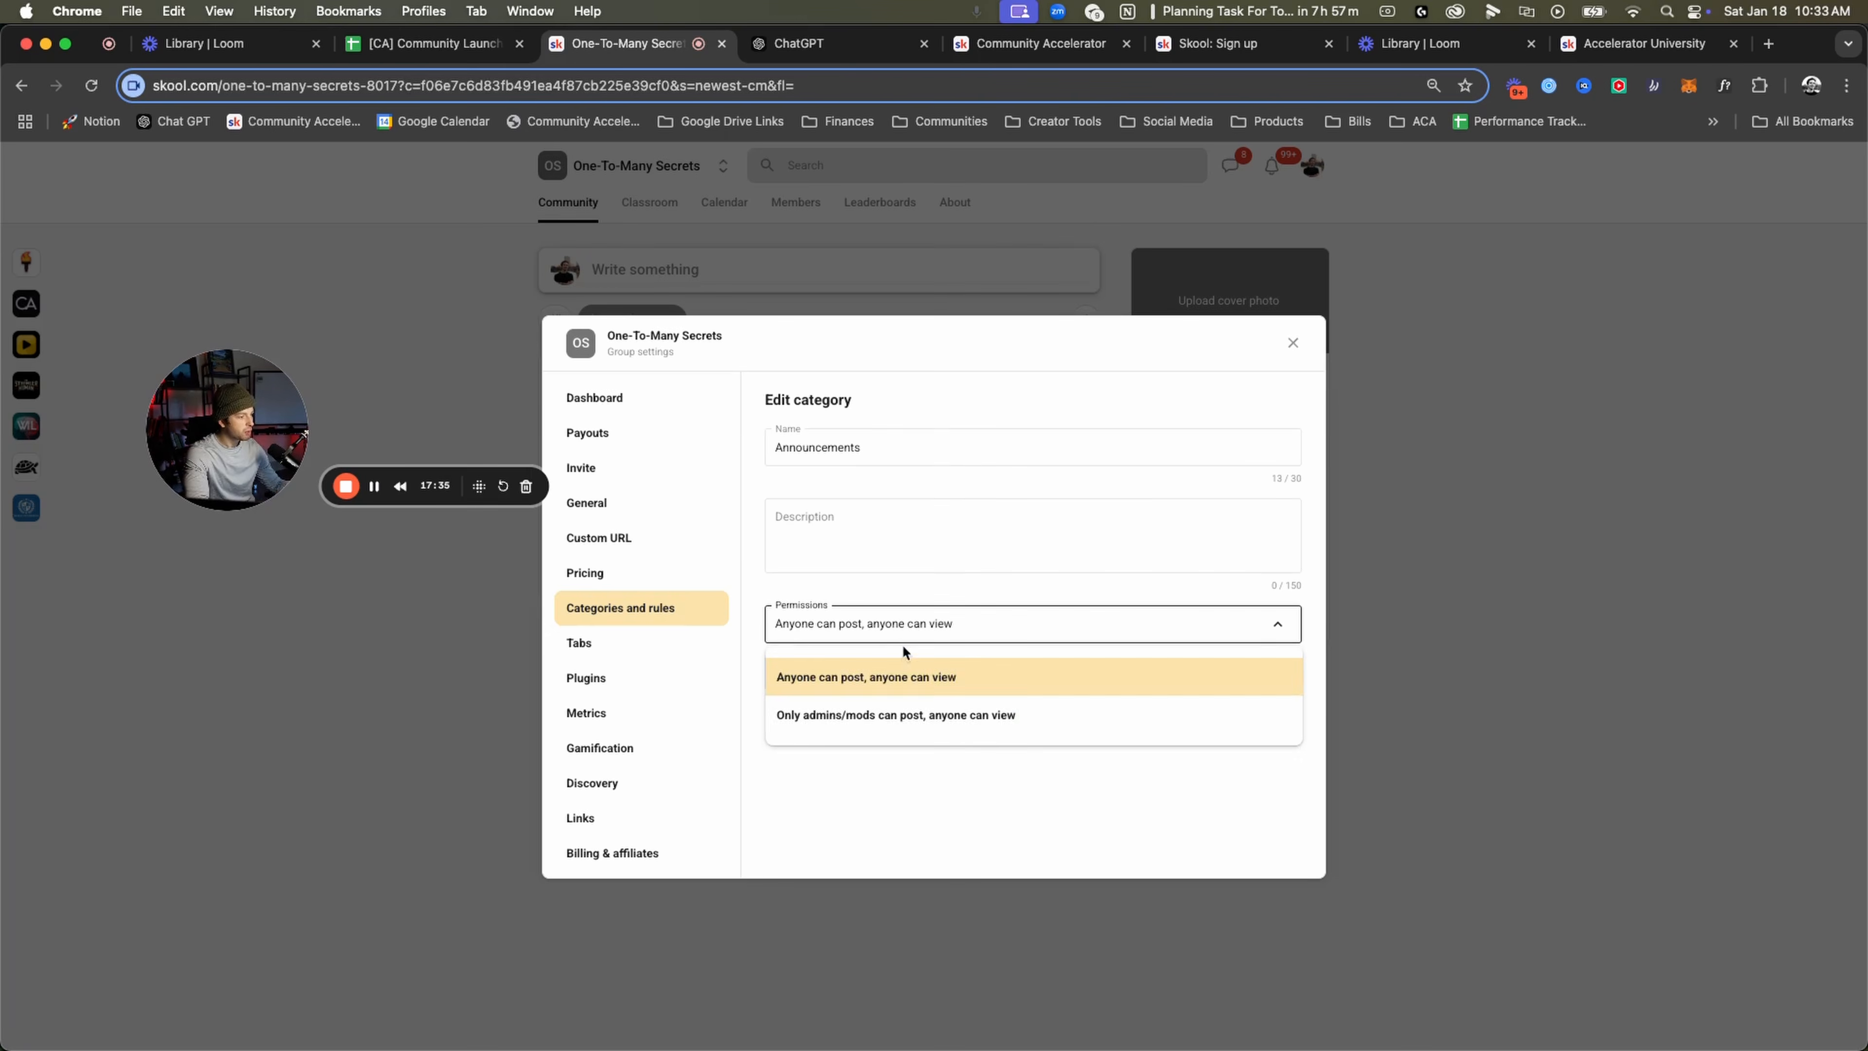
click(871, 717)
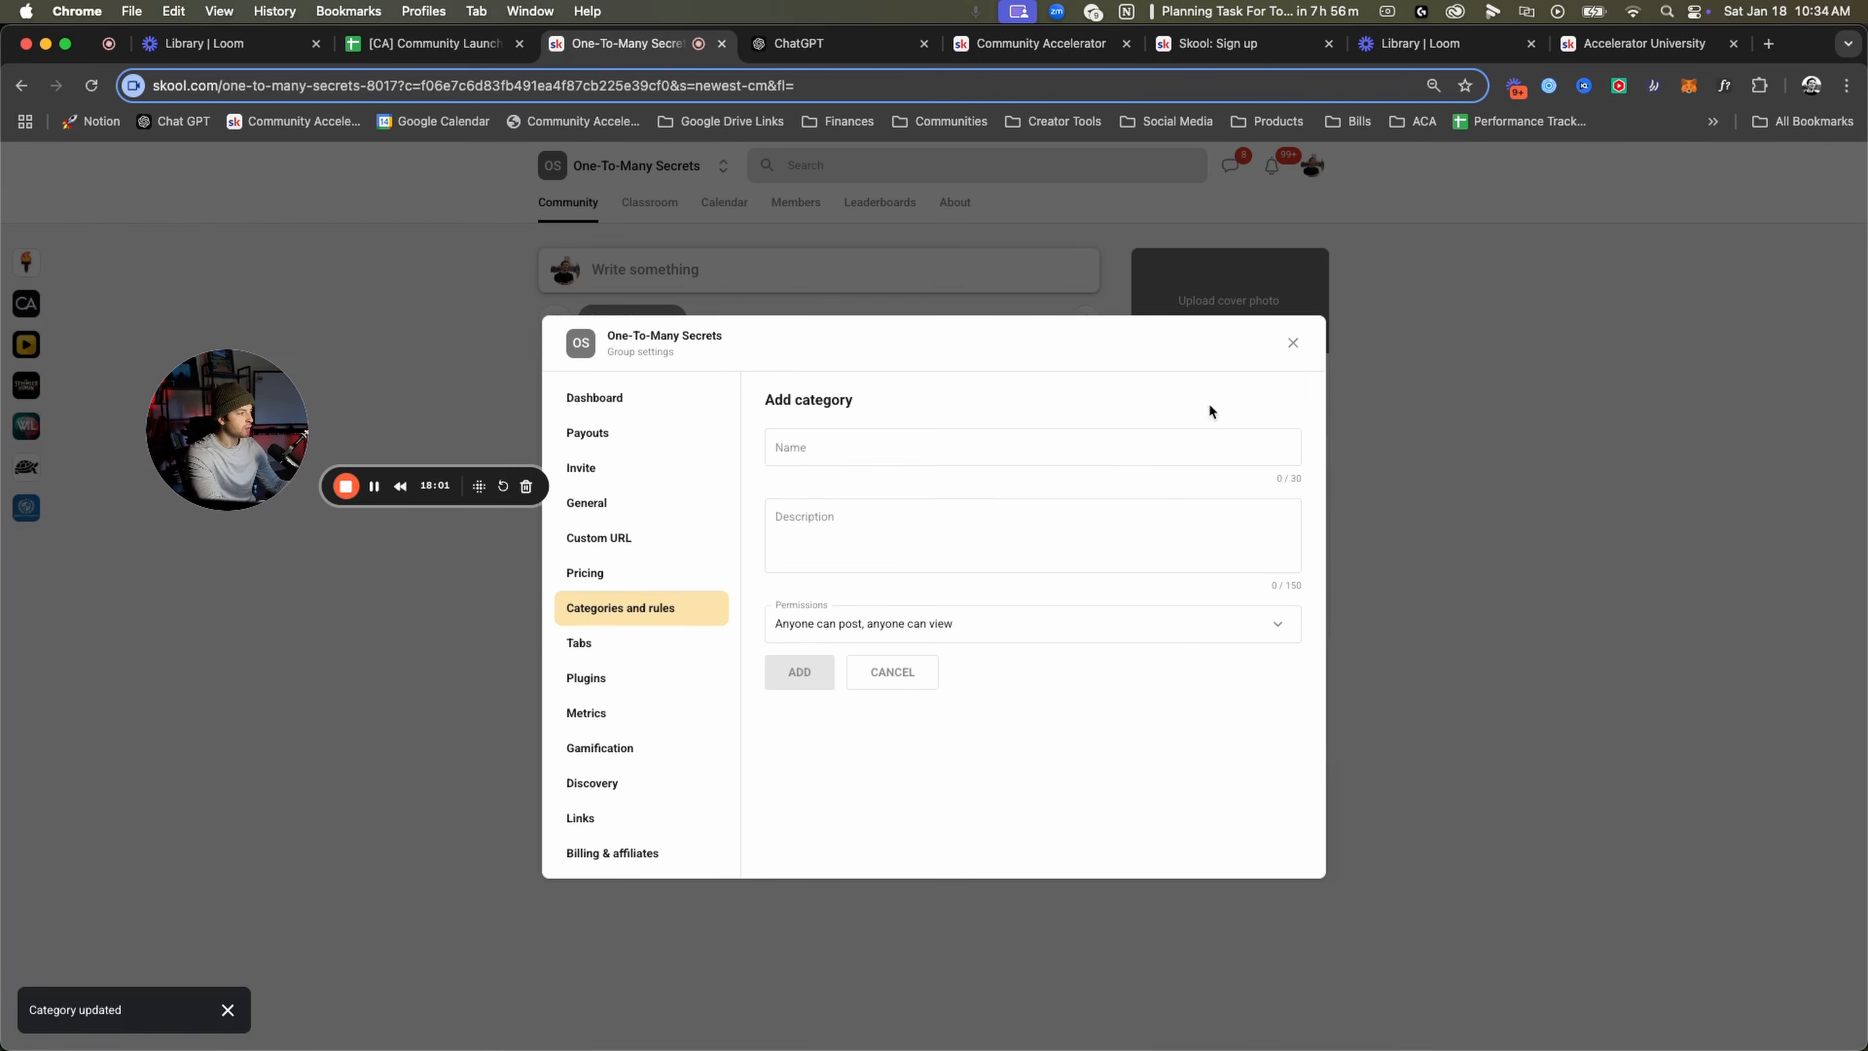
Add two more discussion categories named "Wins" and "Questions", without descriptions.
click(838, 446)
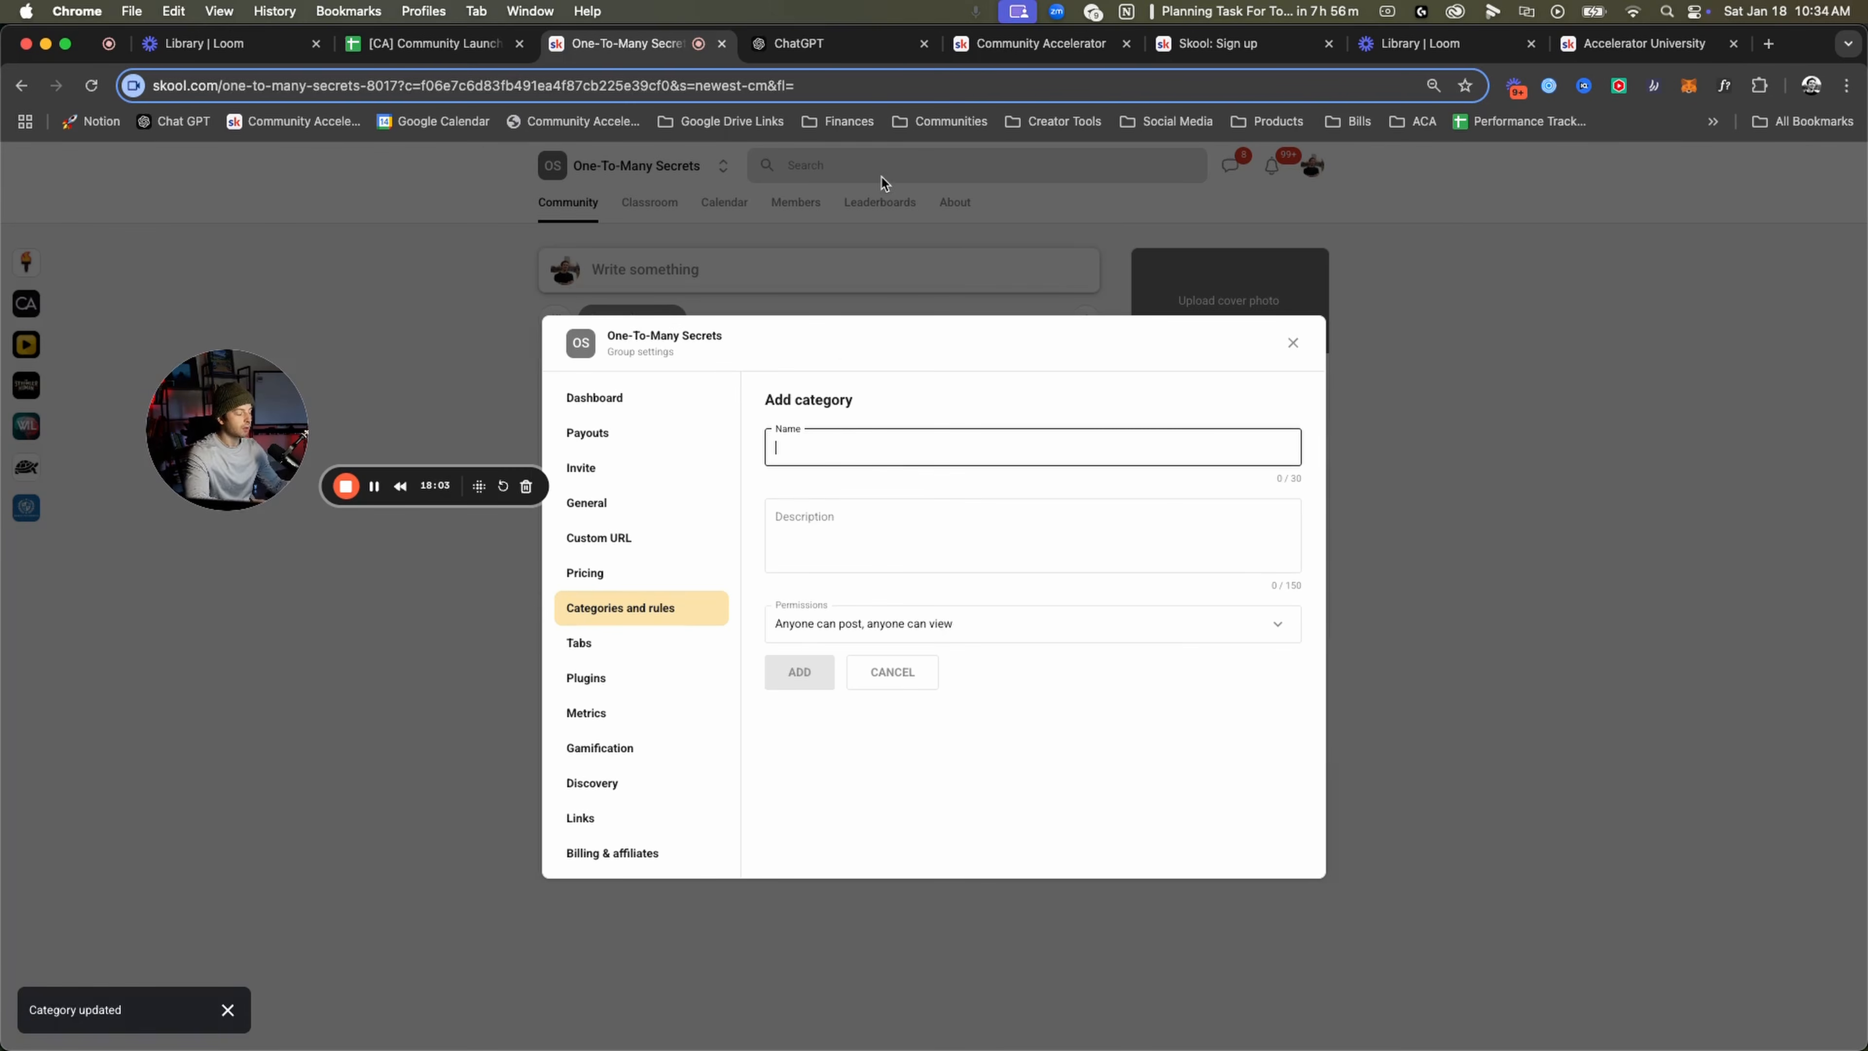
text(Wins)
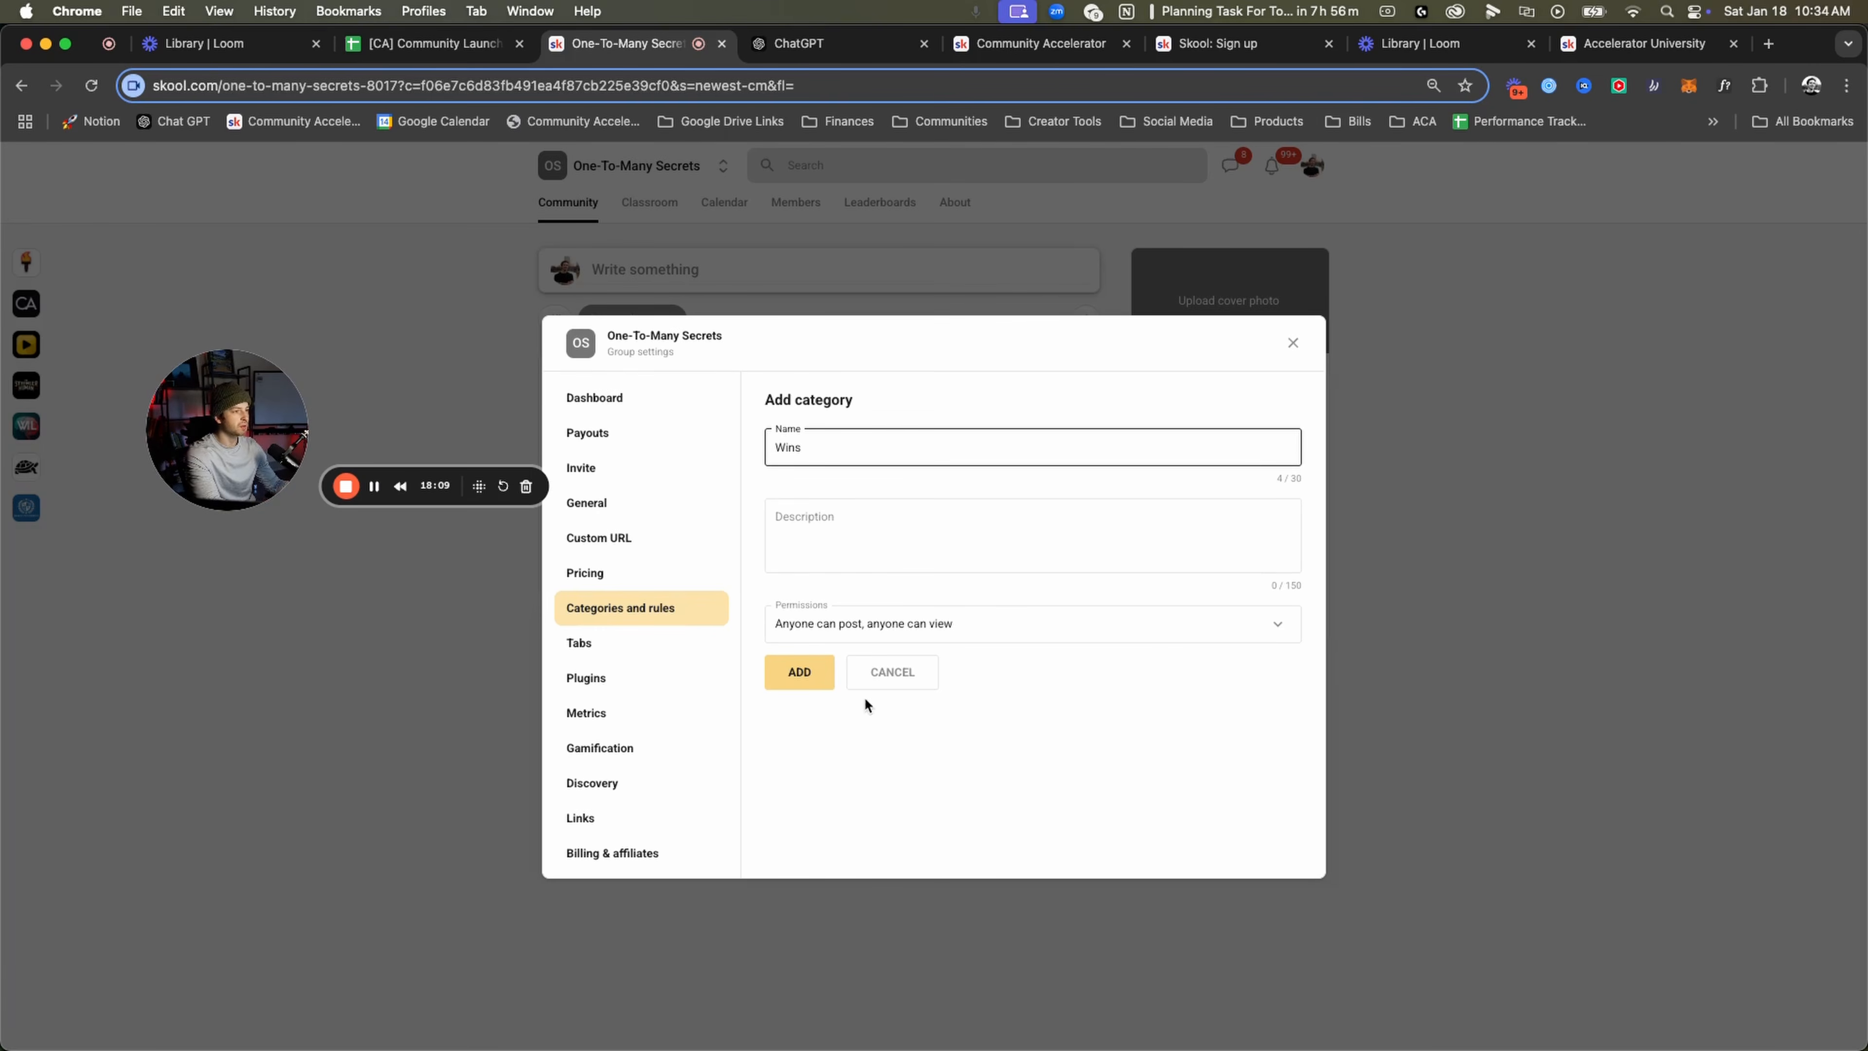
click(799, 672)
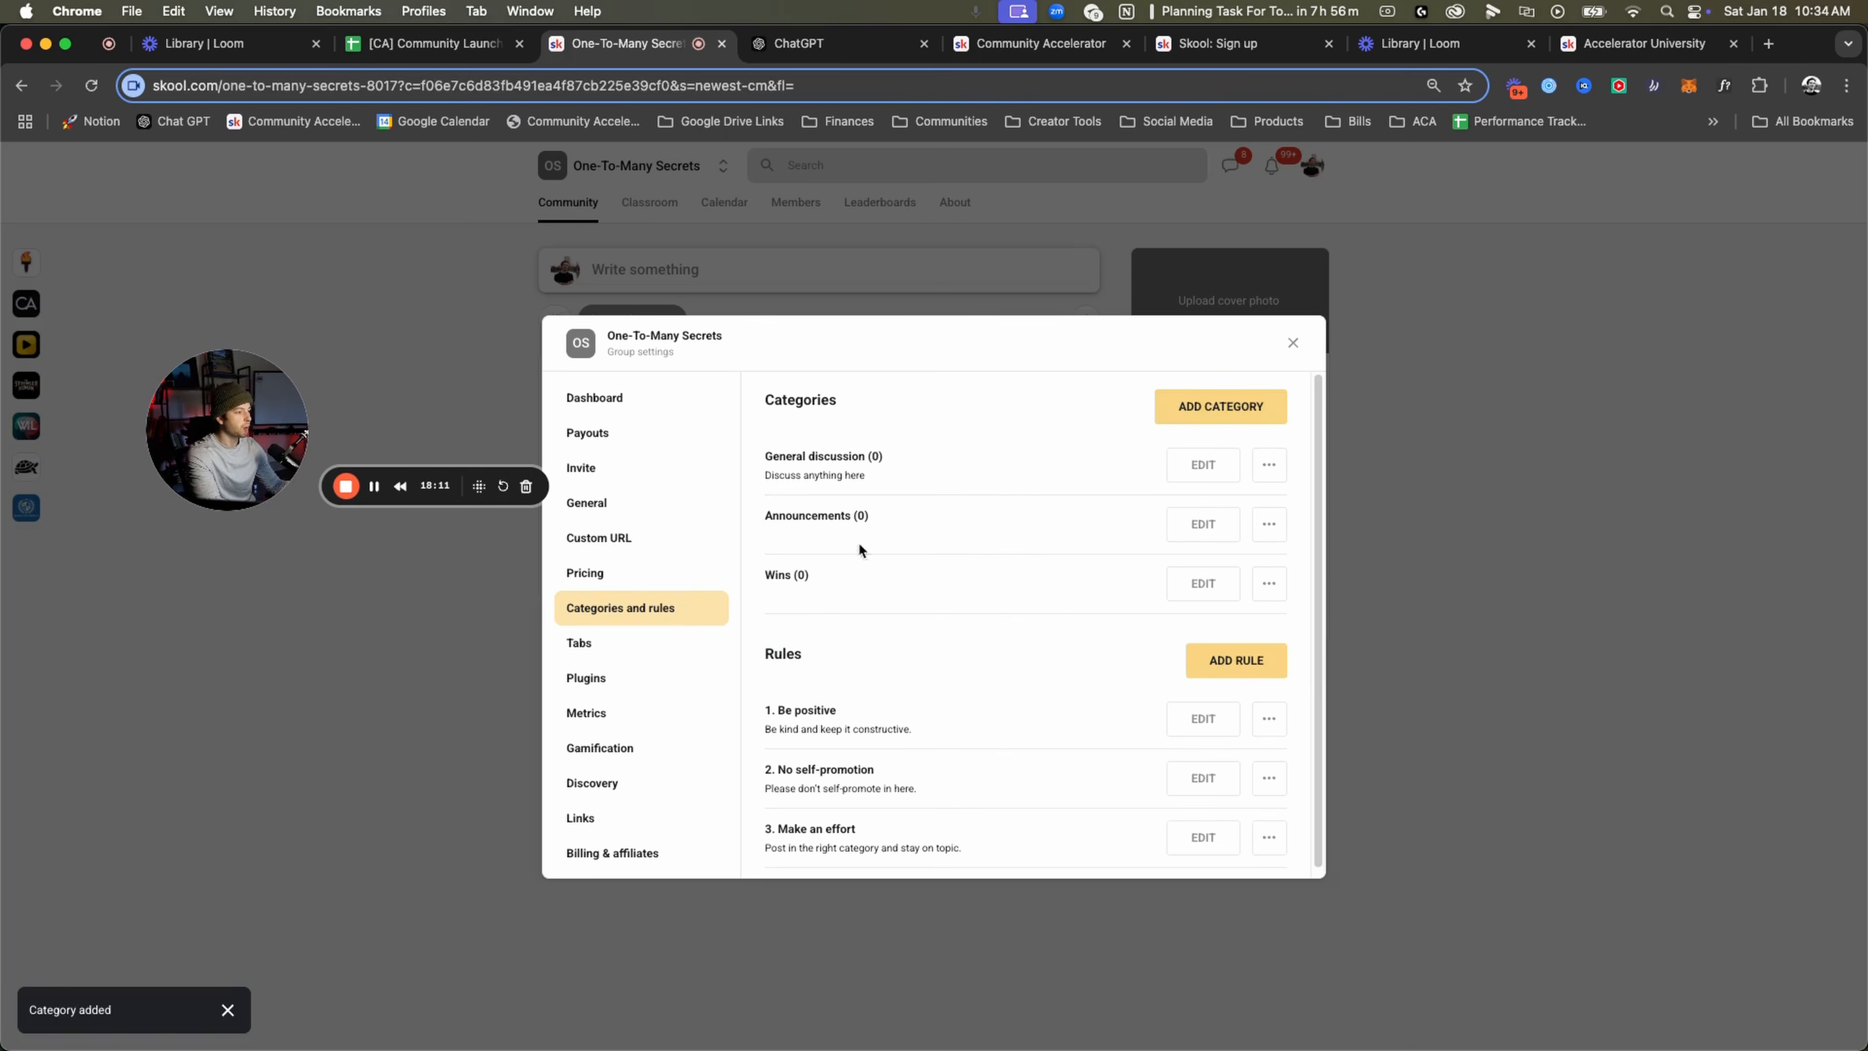
click(1246, 404)
click(866, 449)
text(Questions)
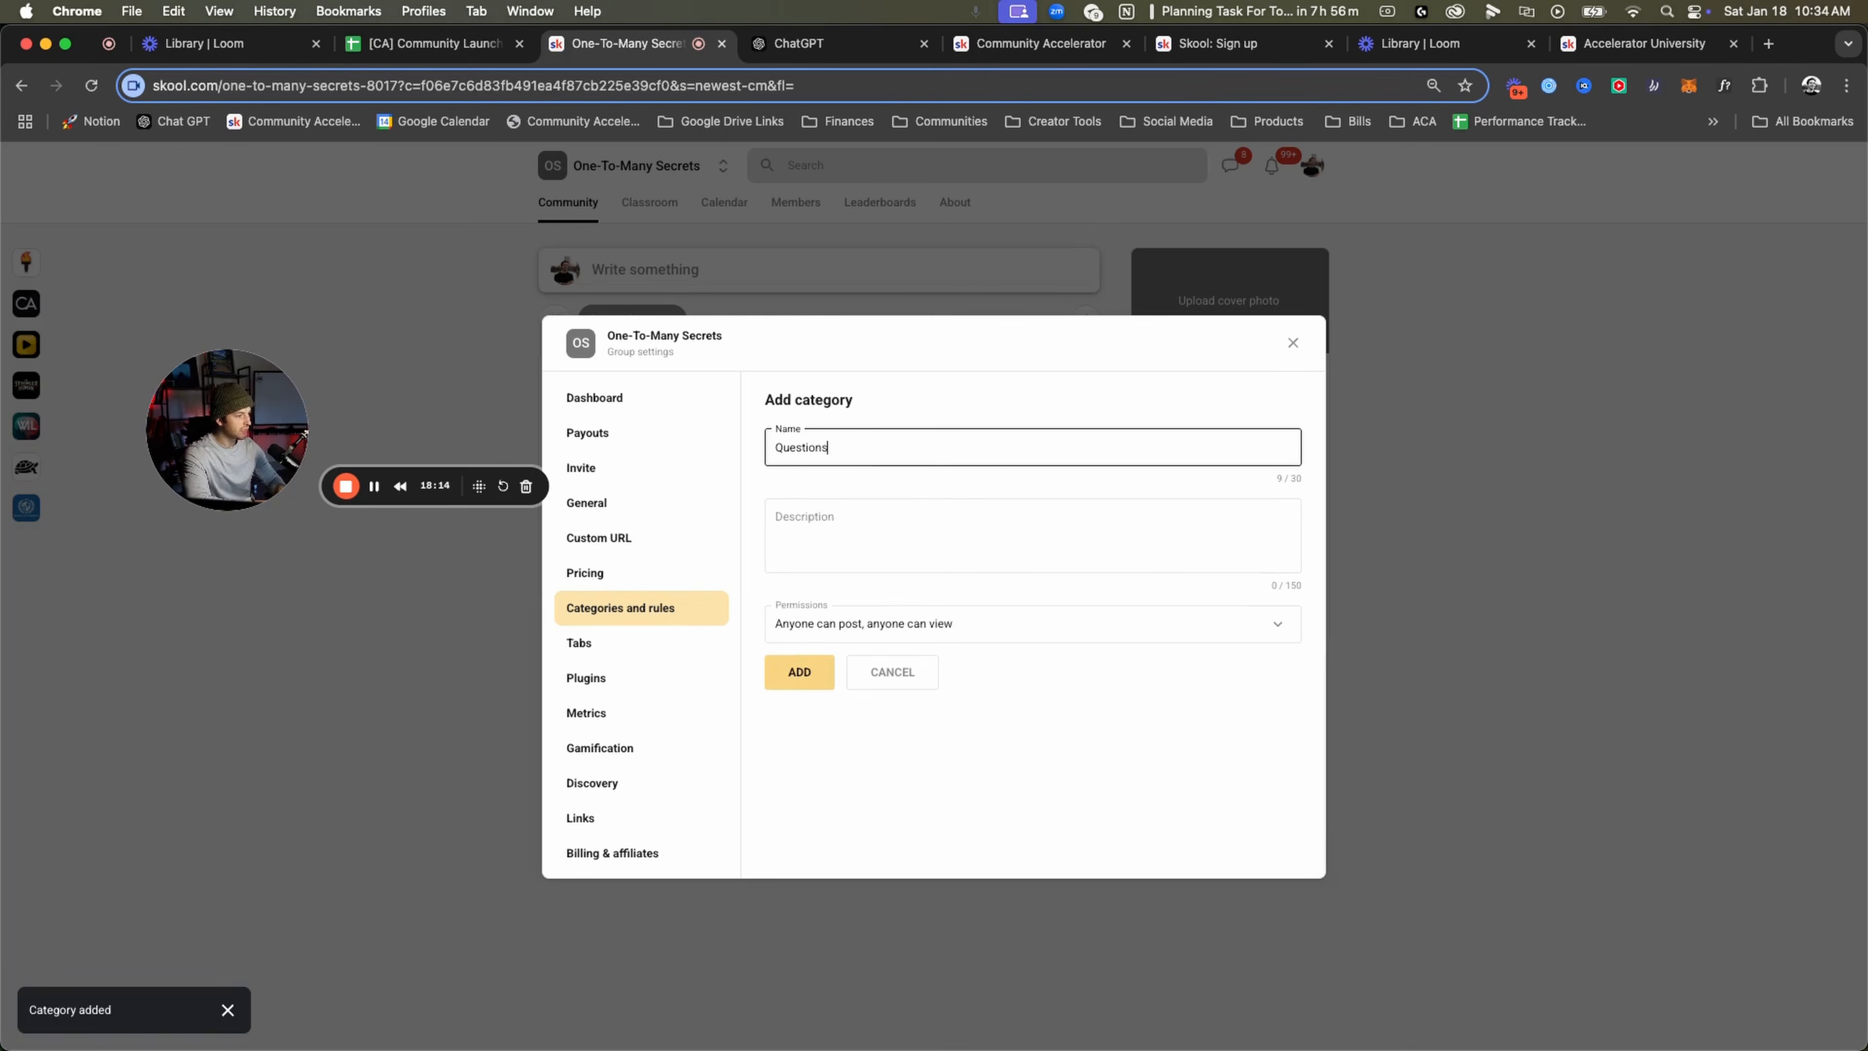
click(792, 670)
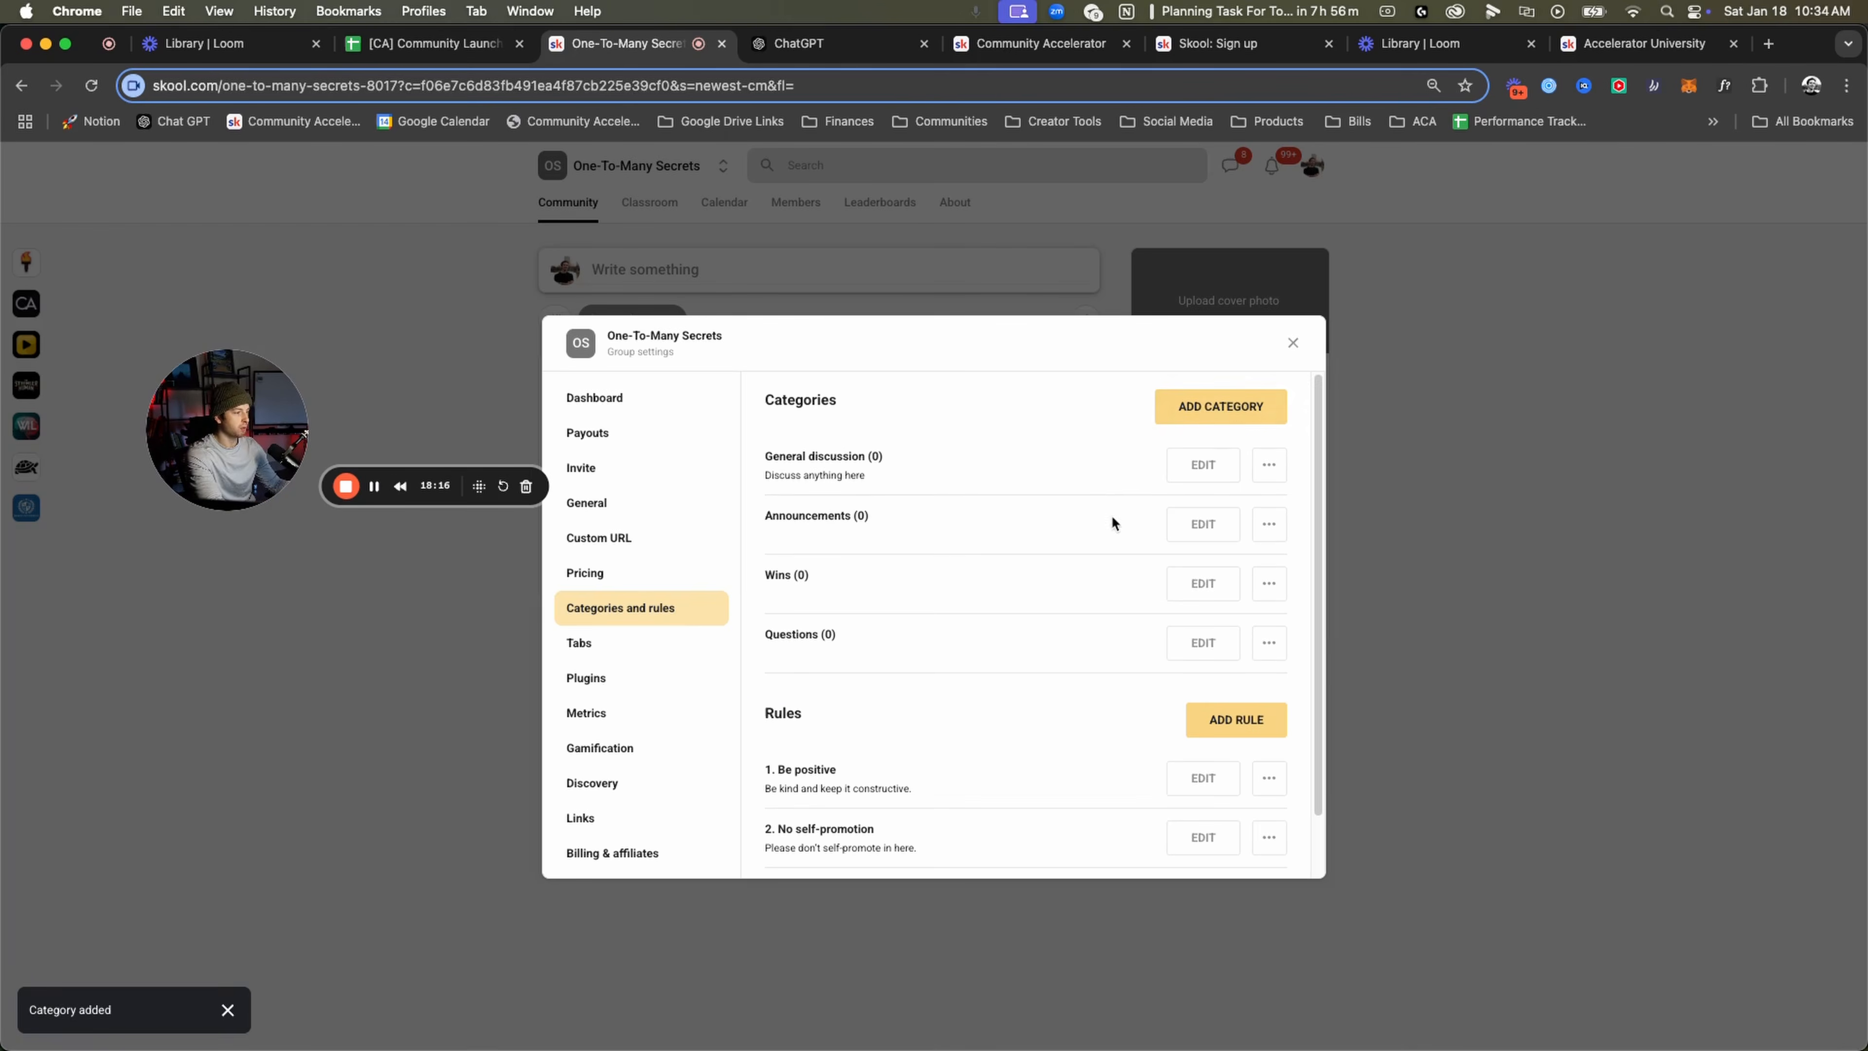
Check the suggested categories in the launch checklist and add a "Product Feedback" category to the group.
click(426, 43)
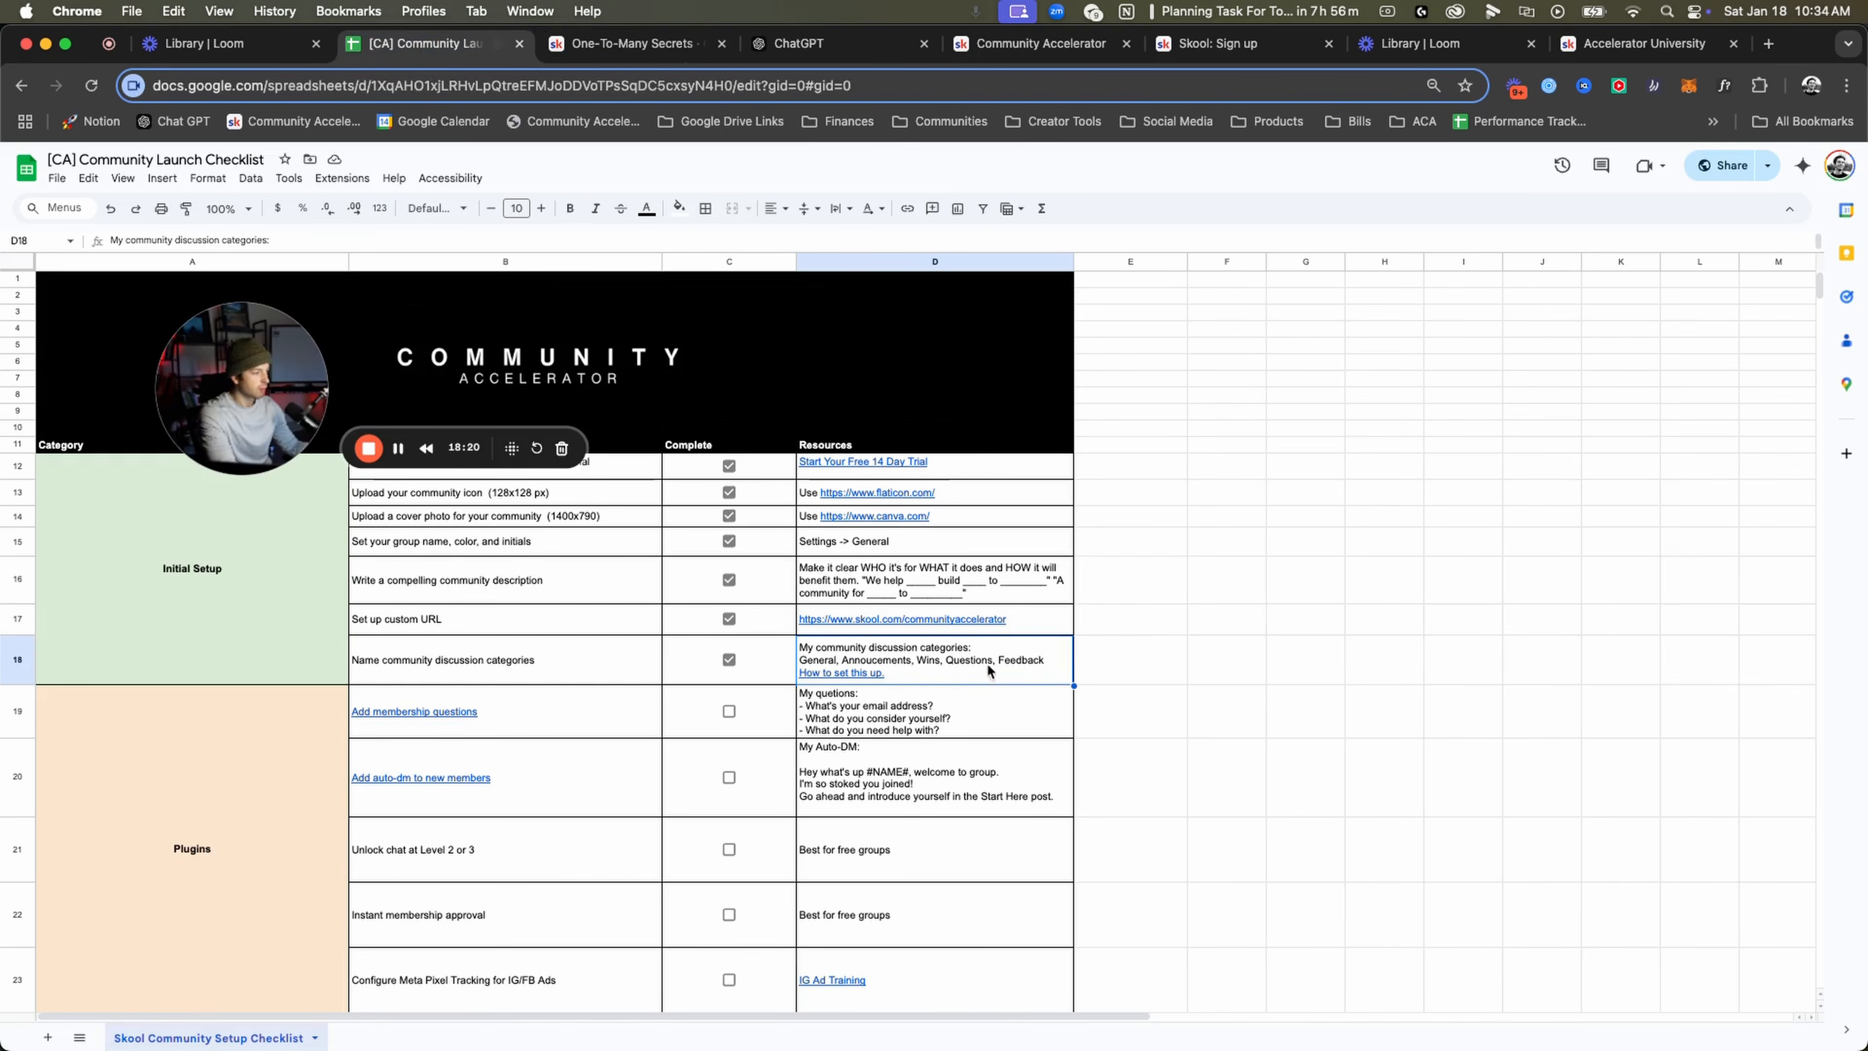
click(632, 44)
click(1228, 407)
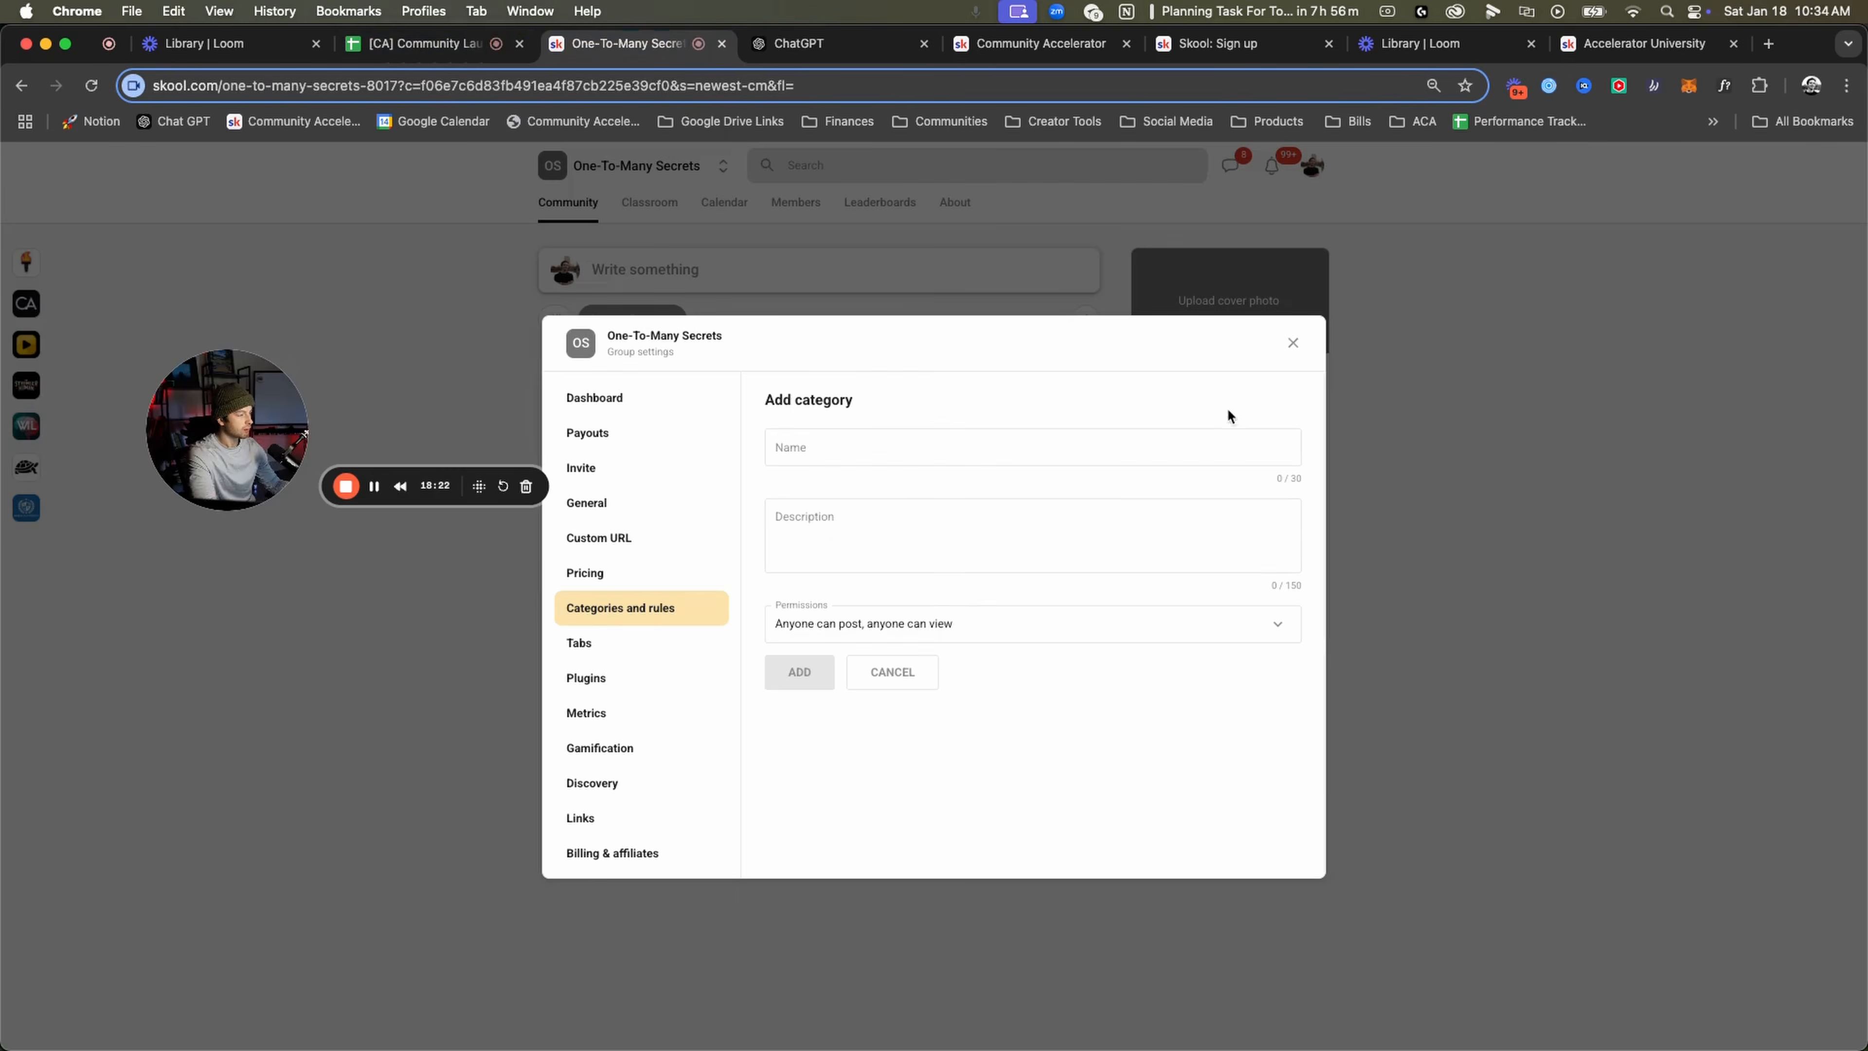
click(826, 433)
text(Produa)
text(t Feedback)
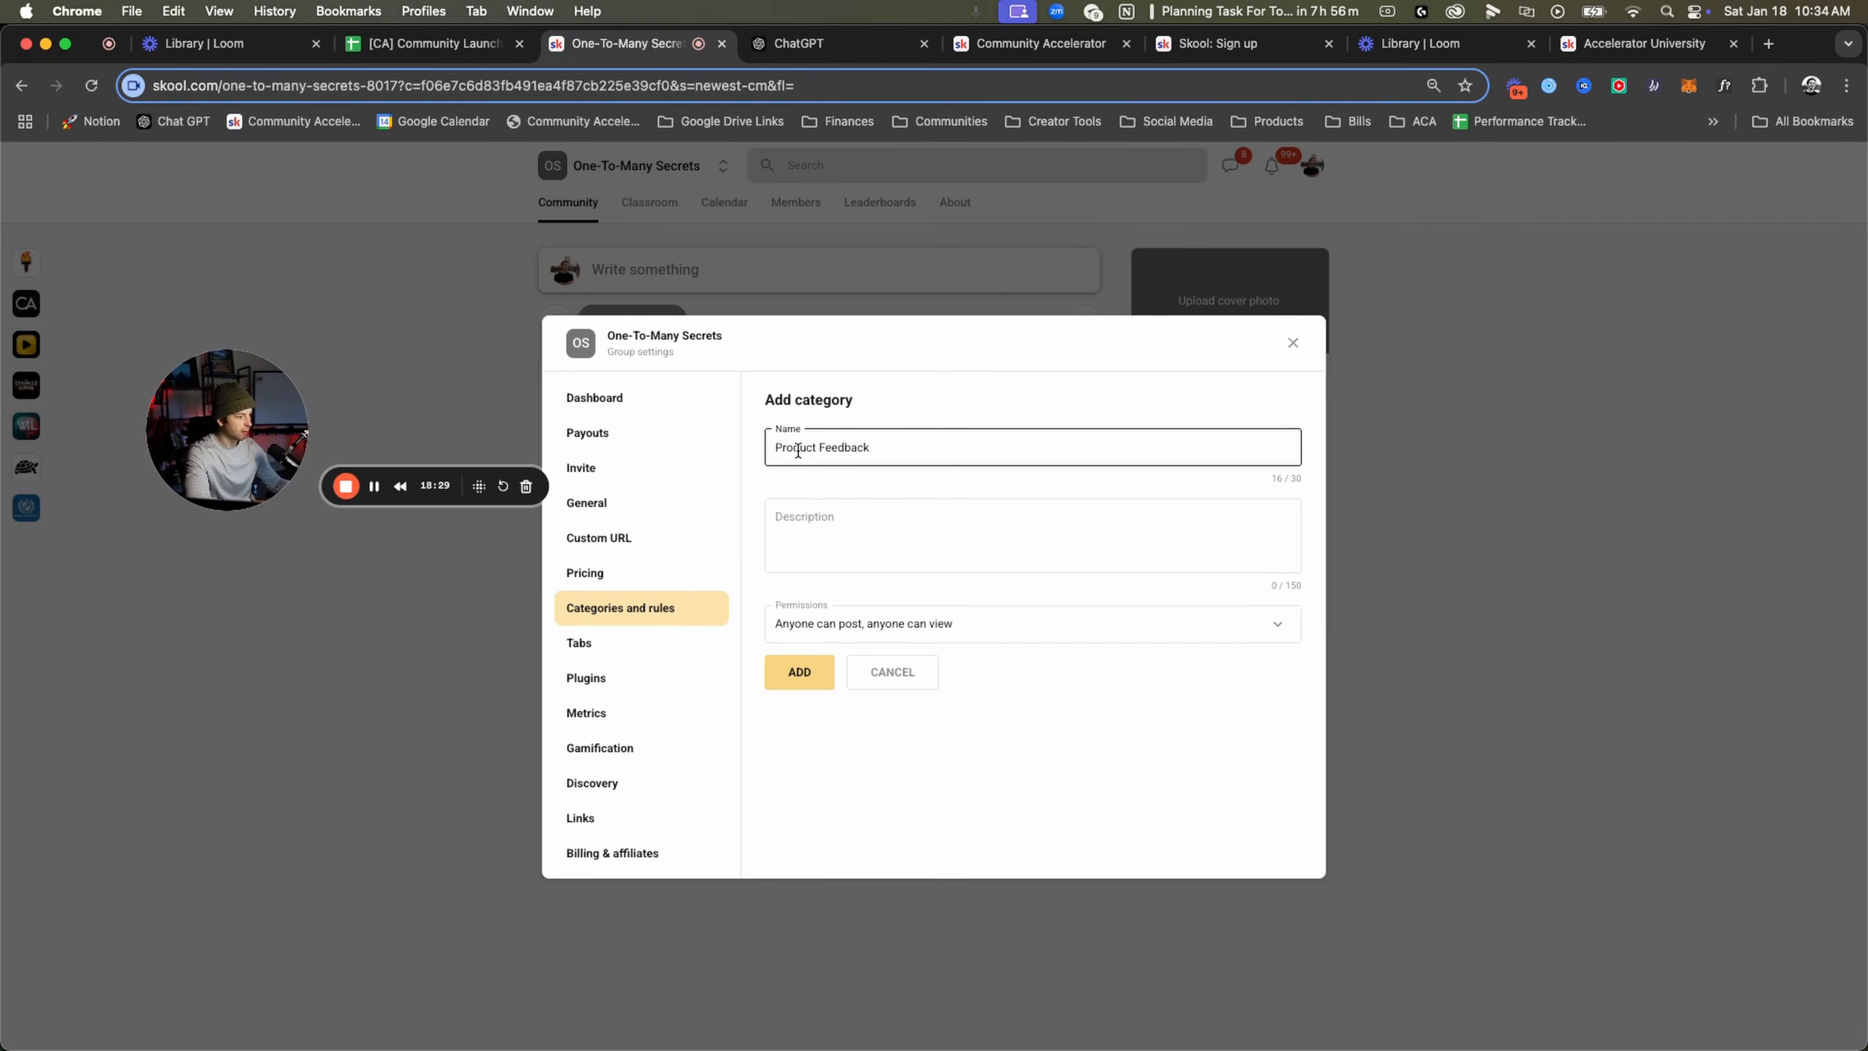
click(828, 673)
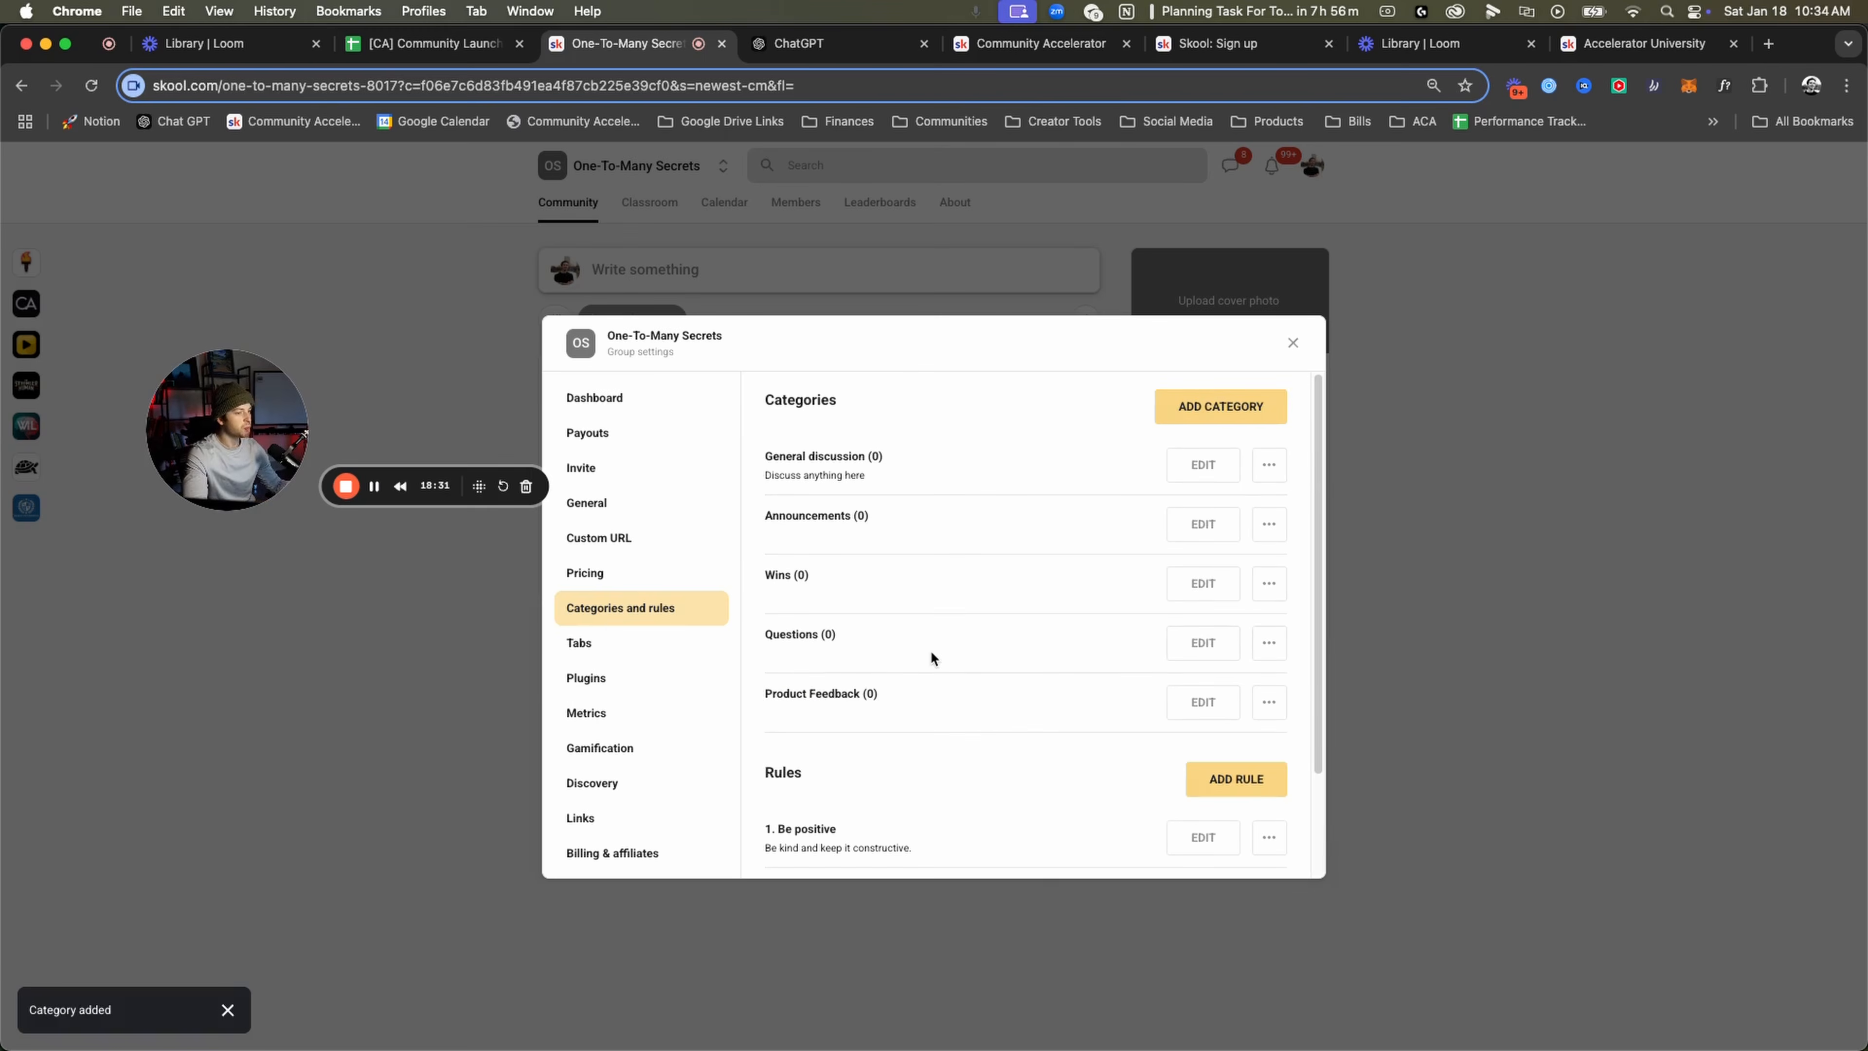
Add a "Video Ad Feedback" category and review it in the category list.
click(1253, 412)
click(920, 429)
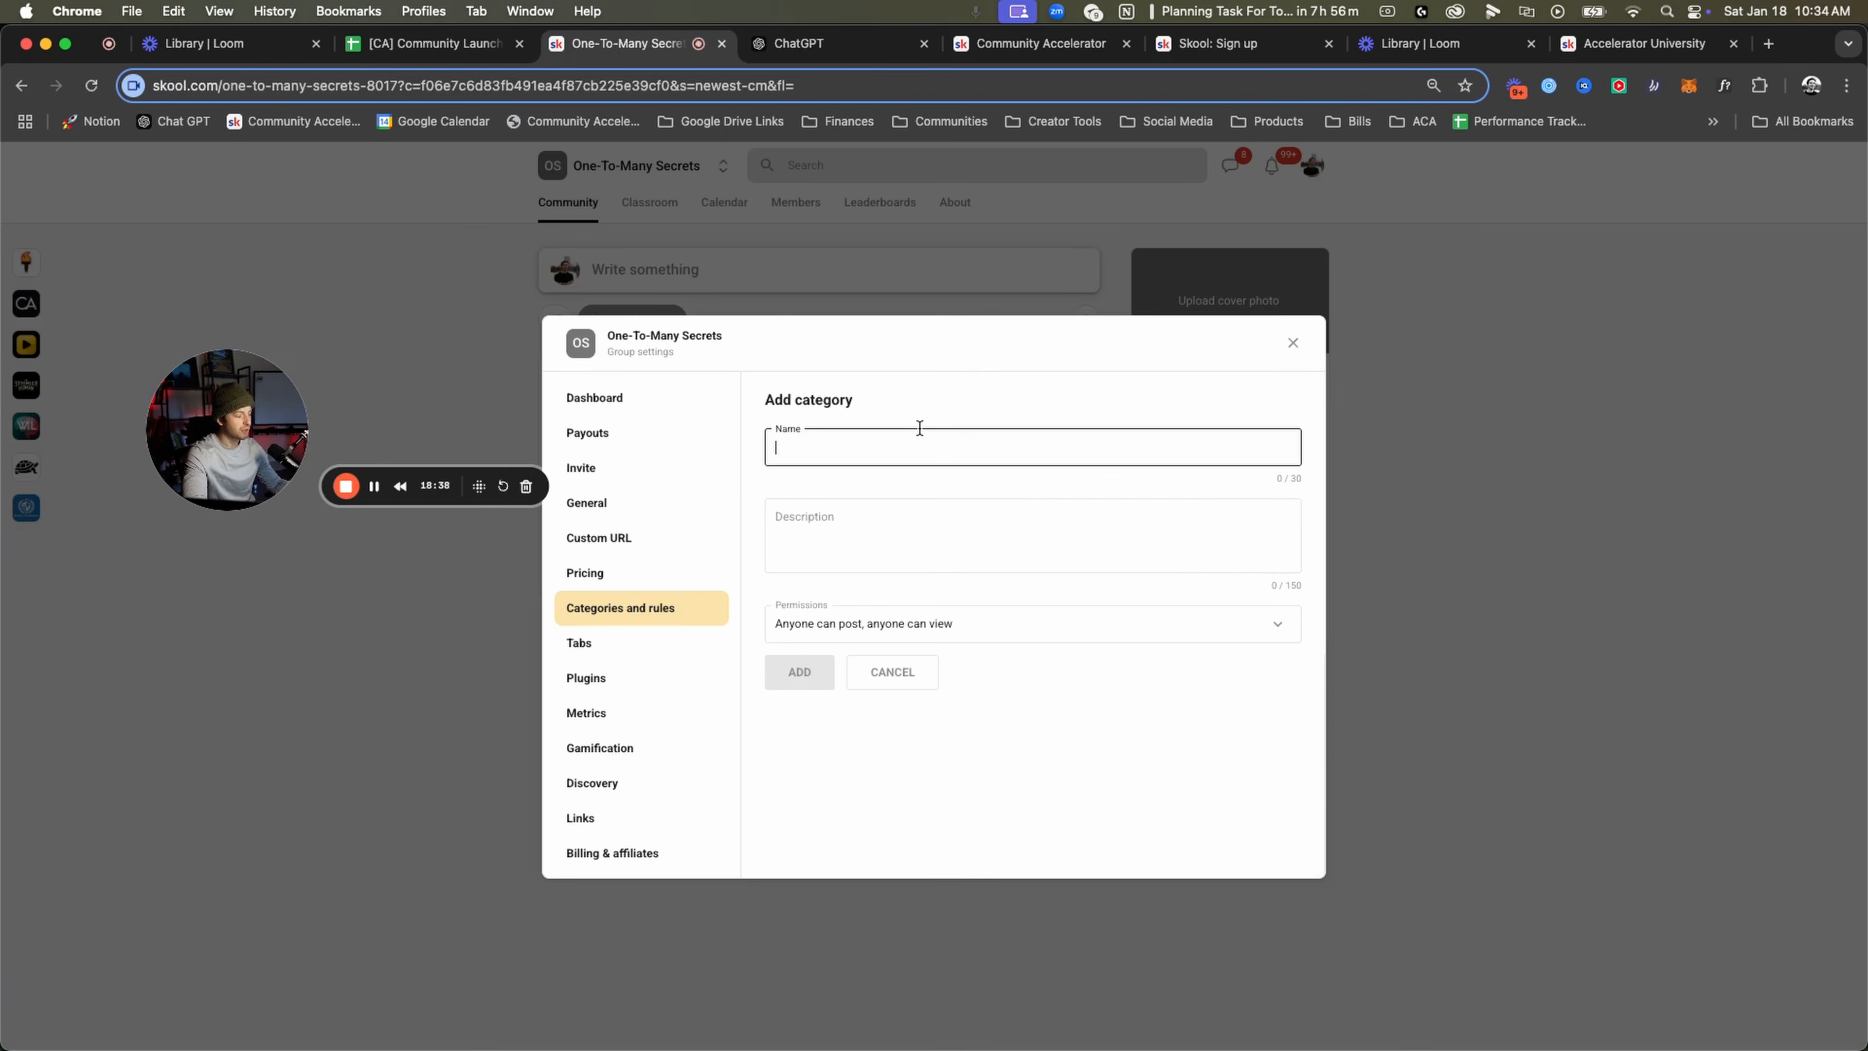
text(Video )
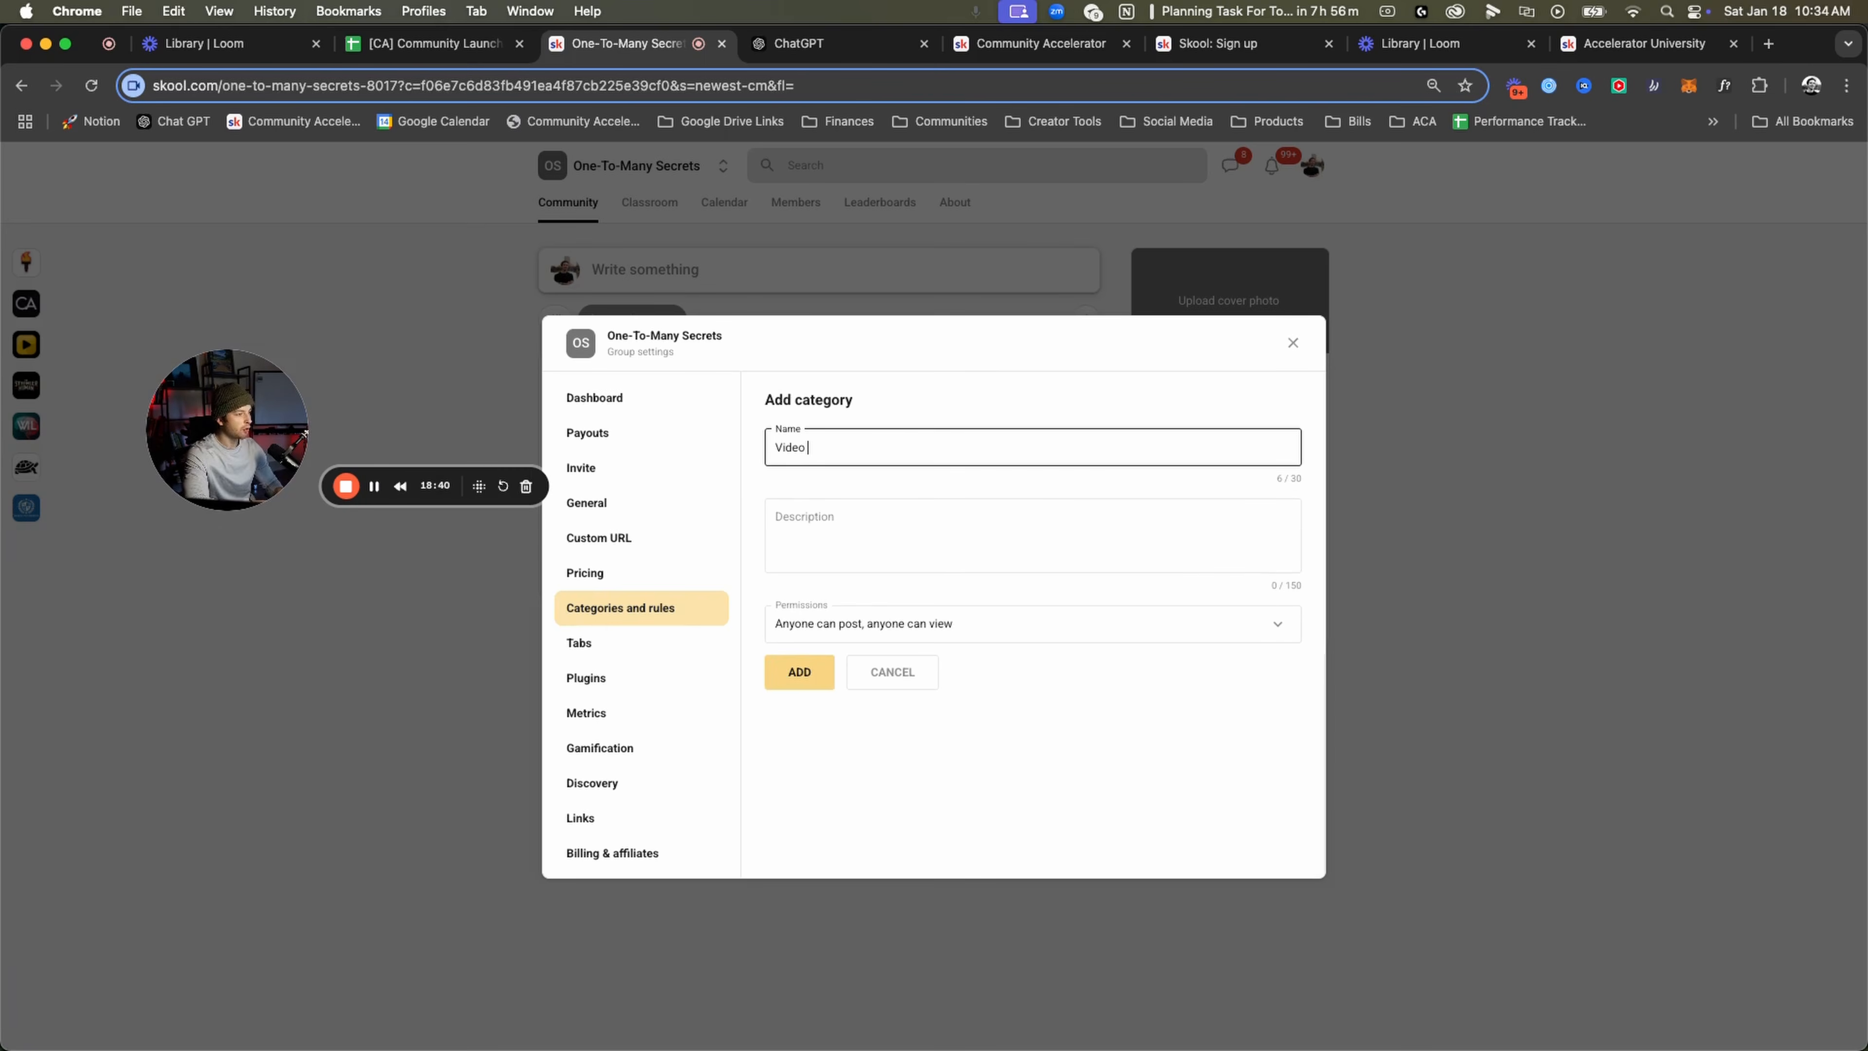
text(Ad Feedback)
click(801, 680)
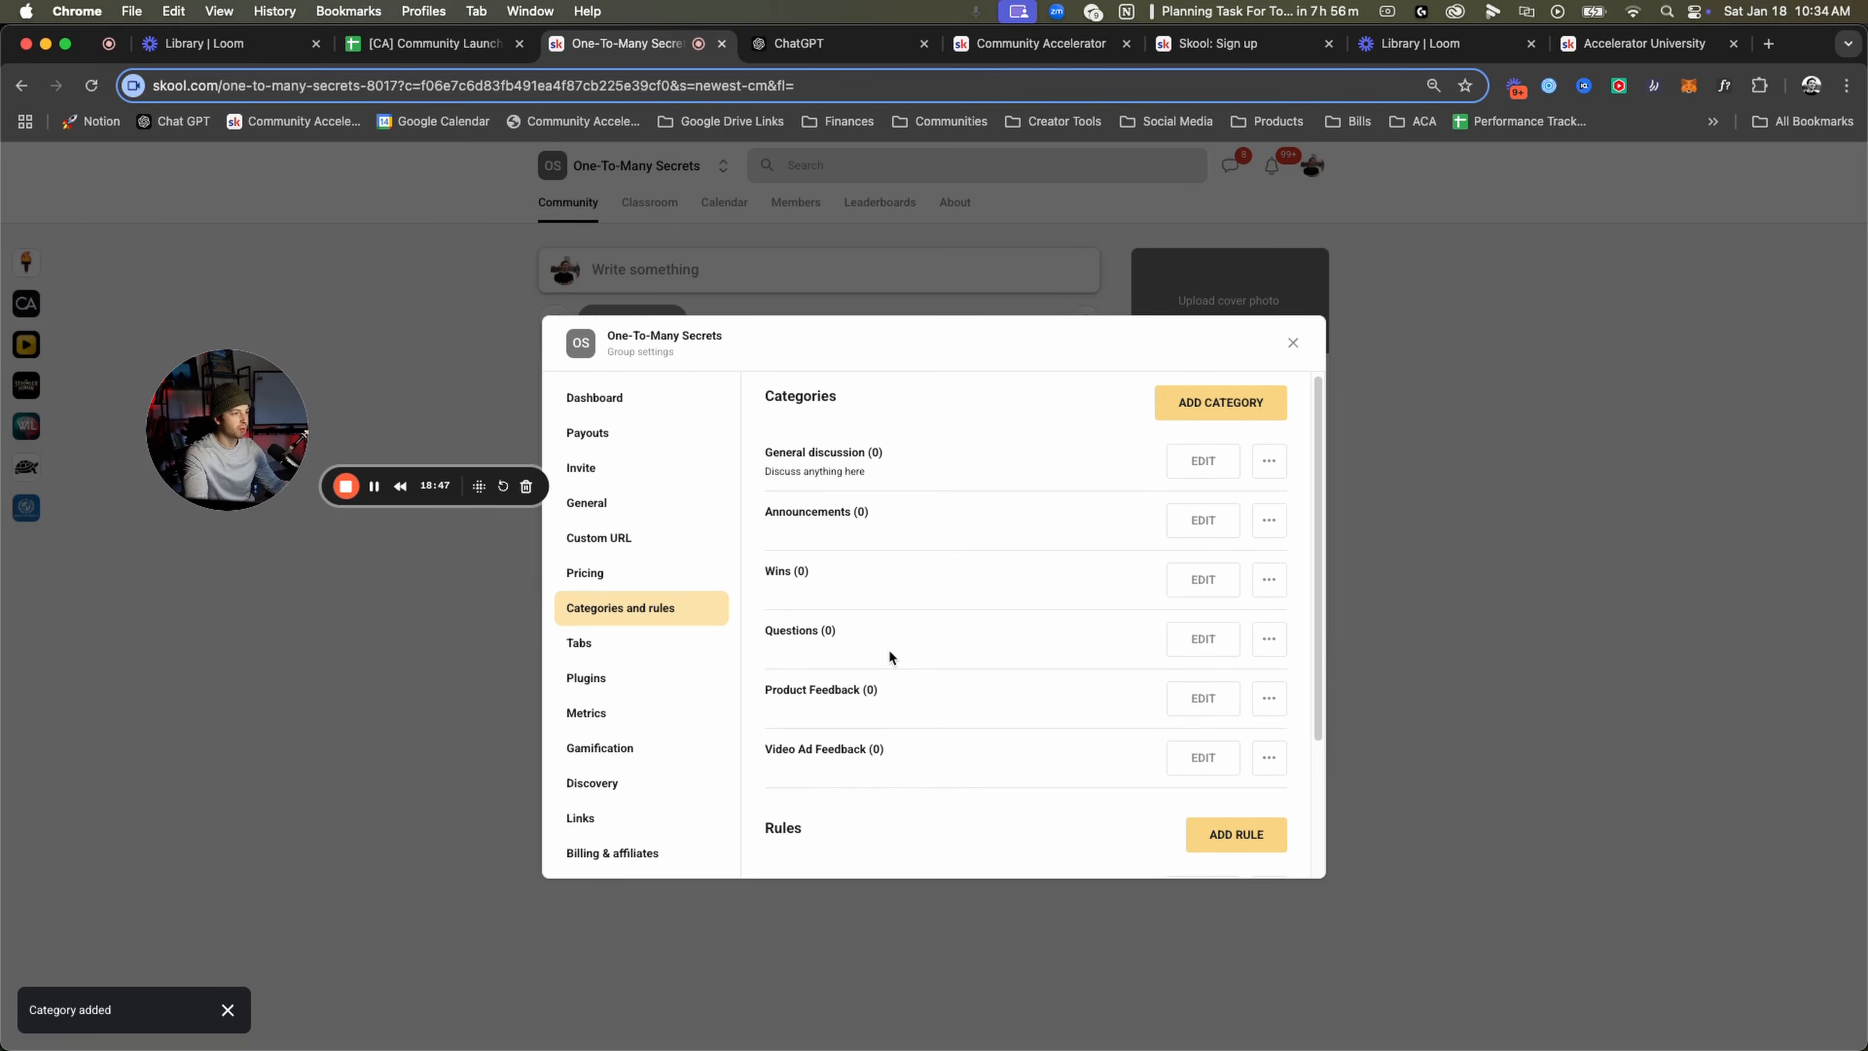
scroll(888, 649, down, 3)
drag(882, 638, 797, 636)
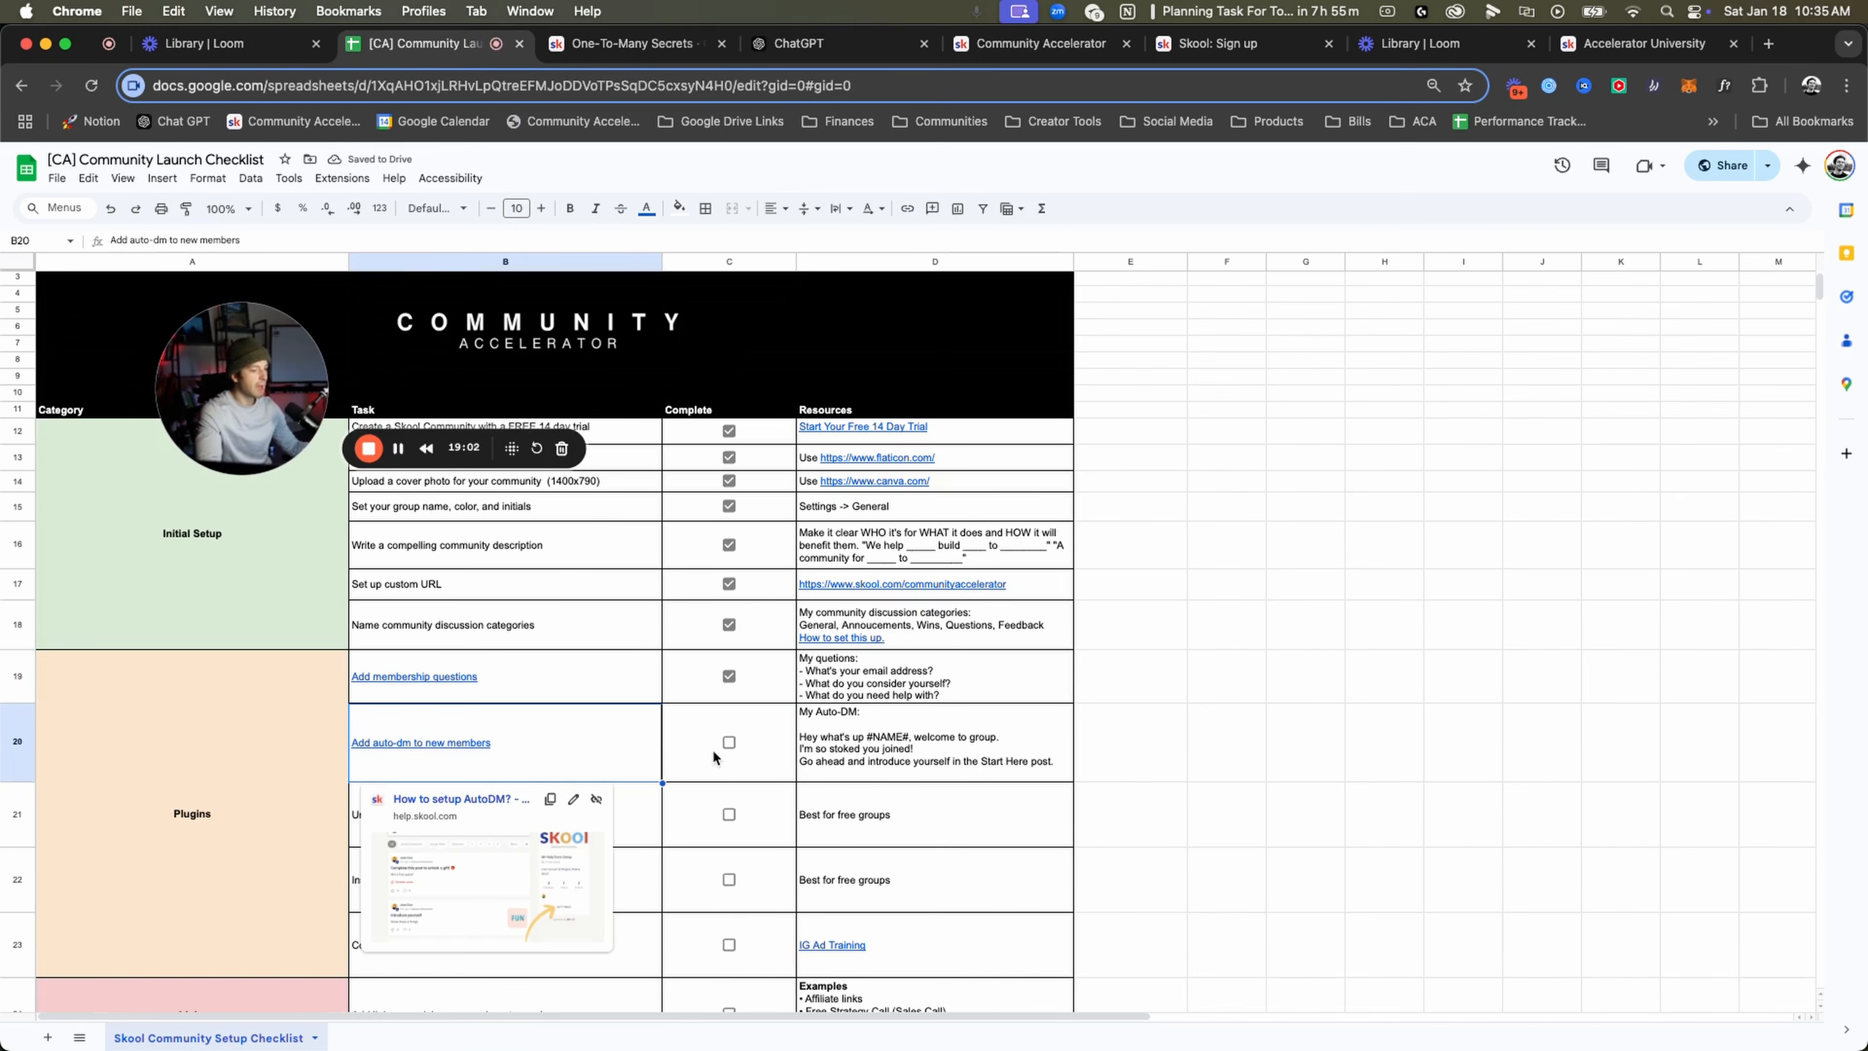
Return from the launch checklist to the group settings and turn on the Membership questions plugin.
shift+click(711, 749)
click(618, 45)
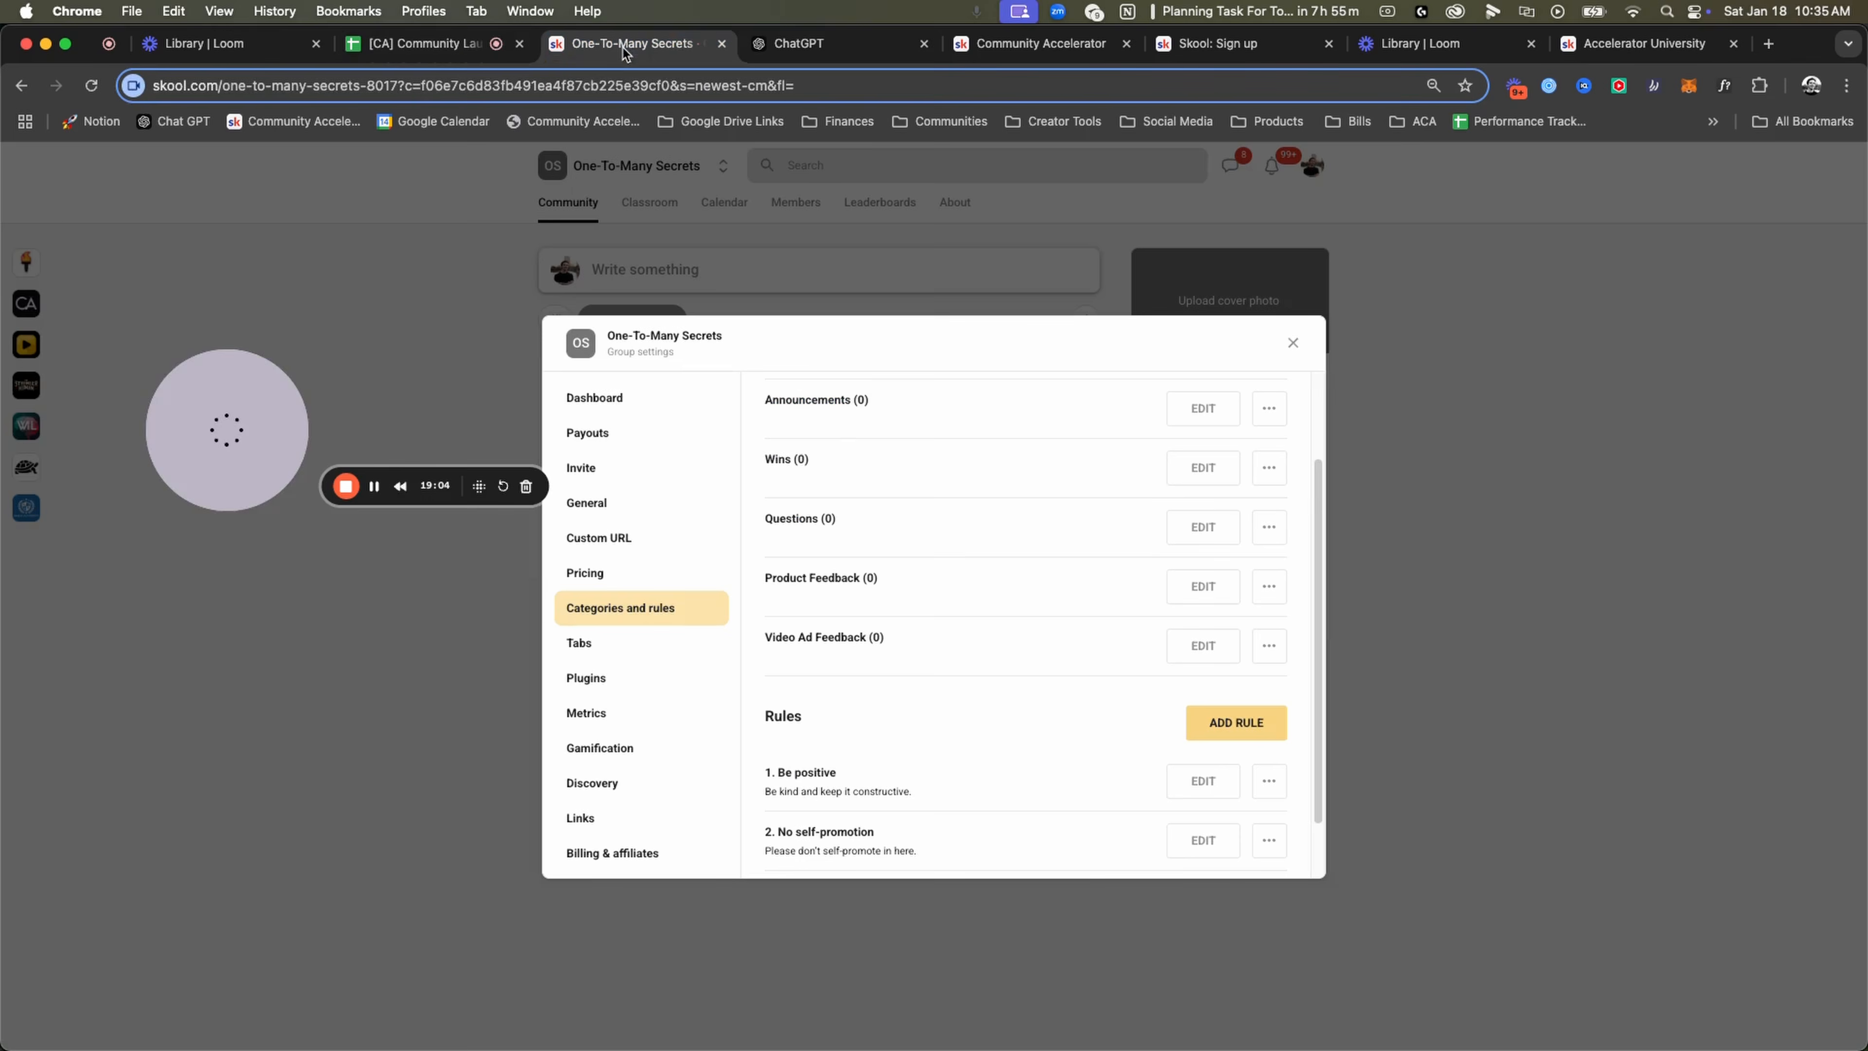
click(632, 501)
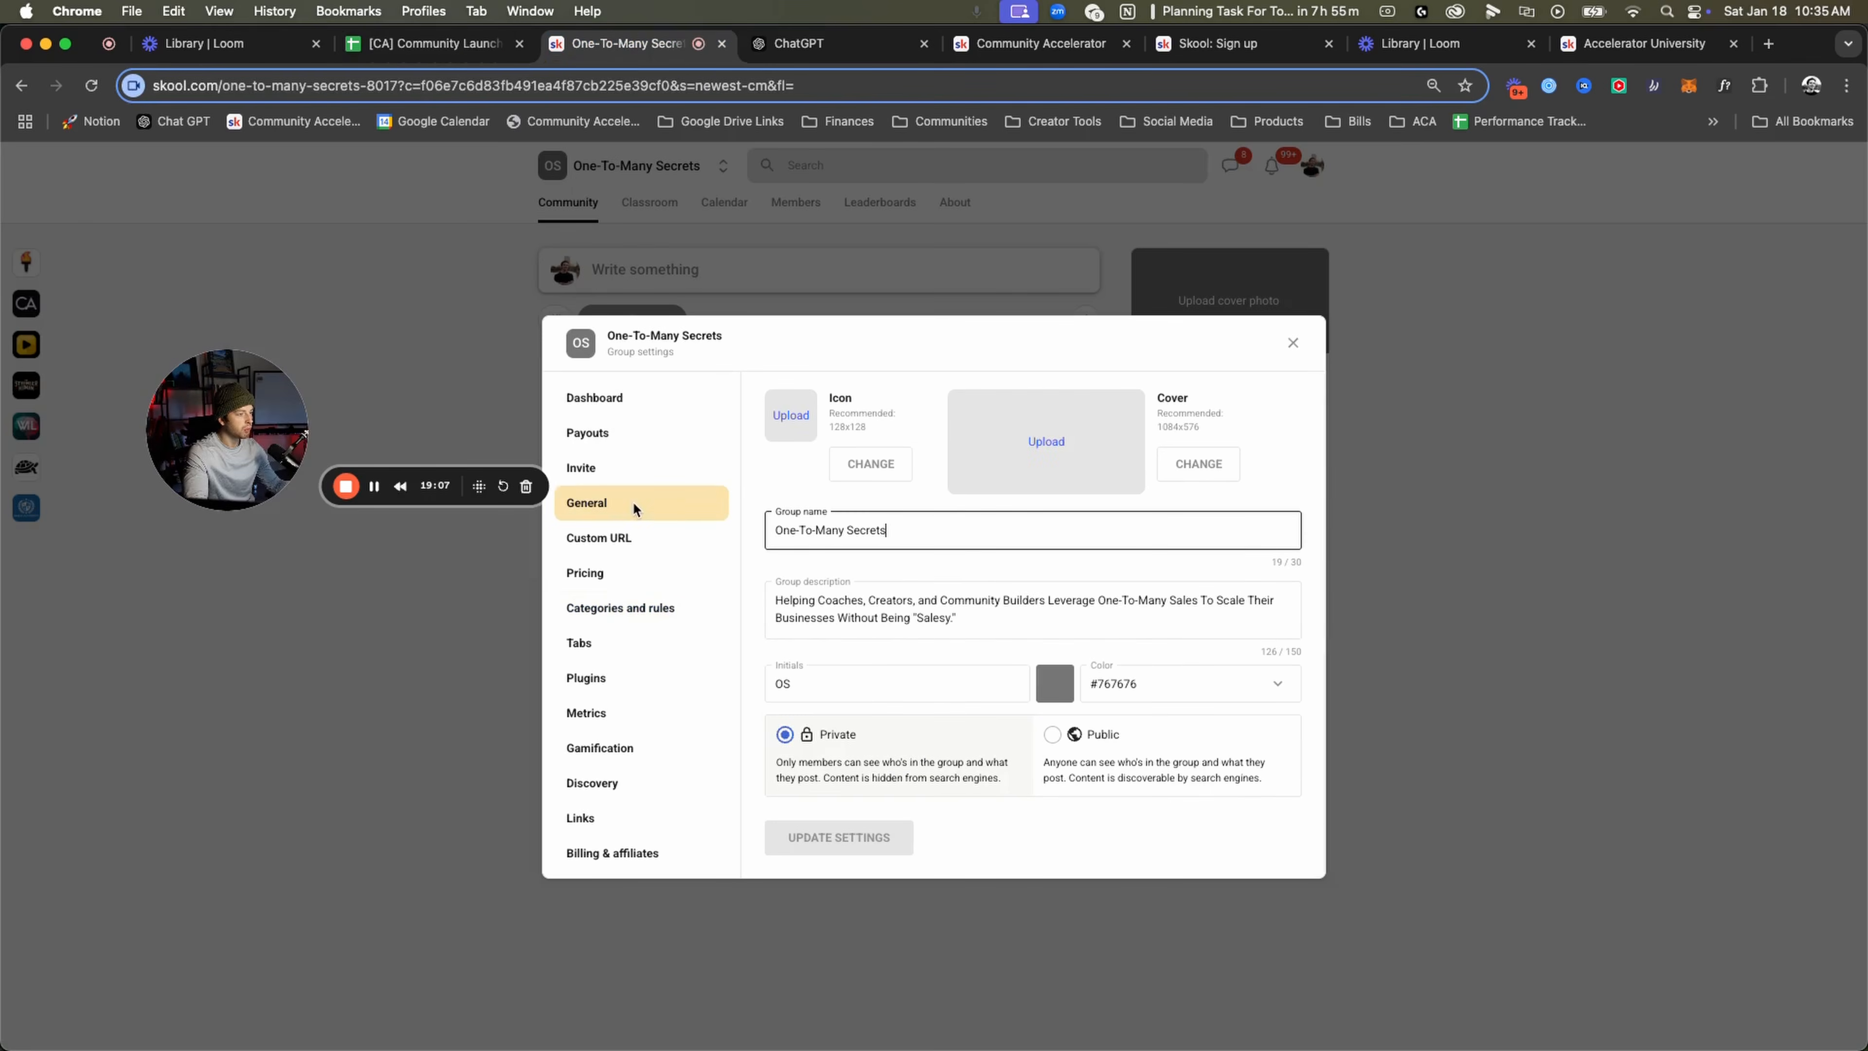
click(601, 679)
drag(808, 442, 1093, 460)
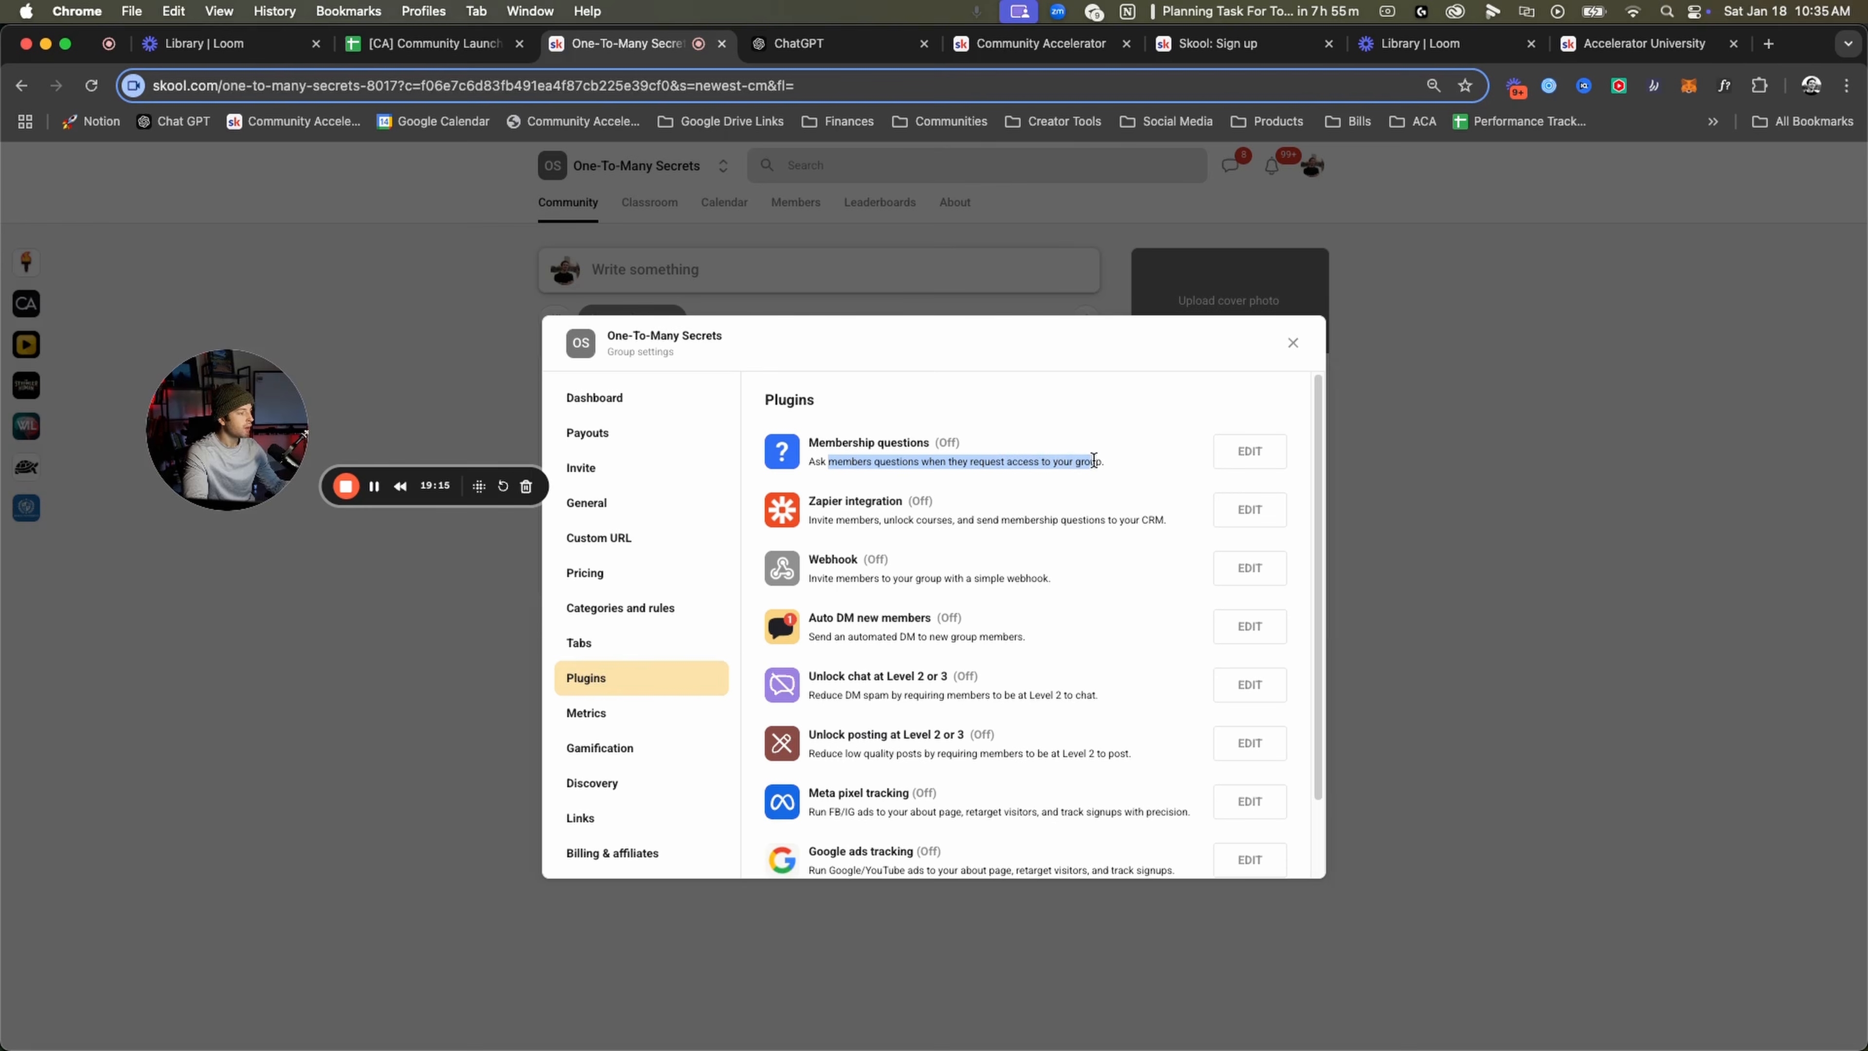
click(1250, 451)
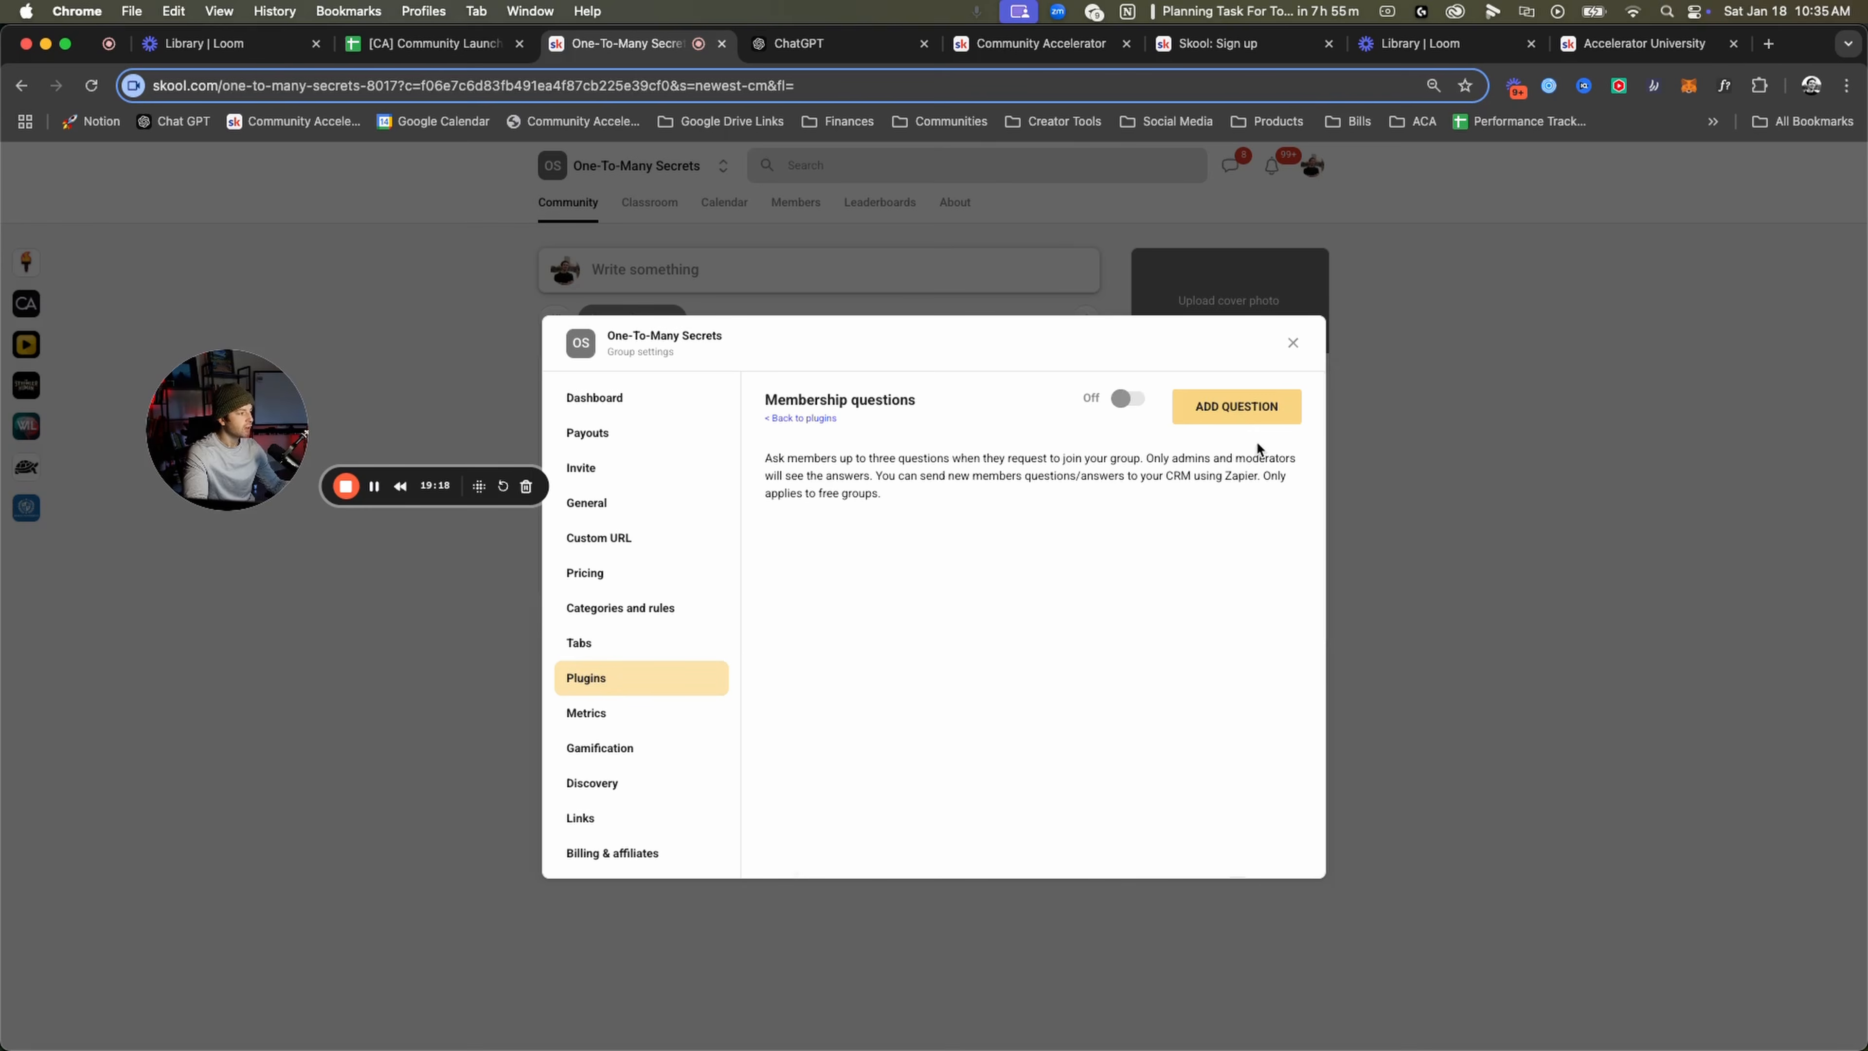
click(1118, 403)
Add the membership question "What is your email?" with the Email address response type.
click(1262, 403)
click(919, 445)
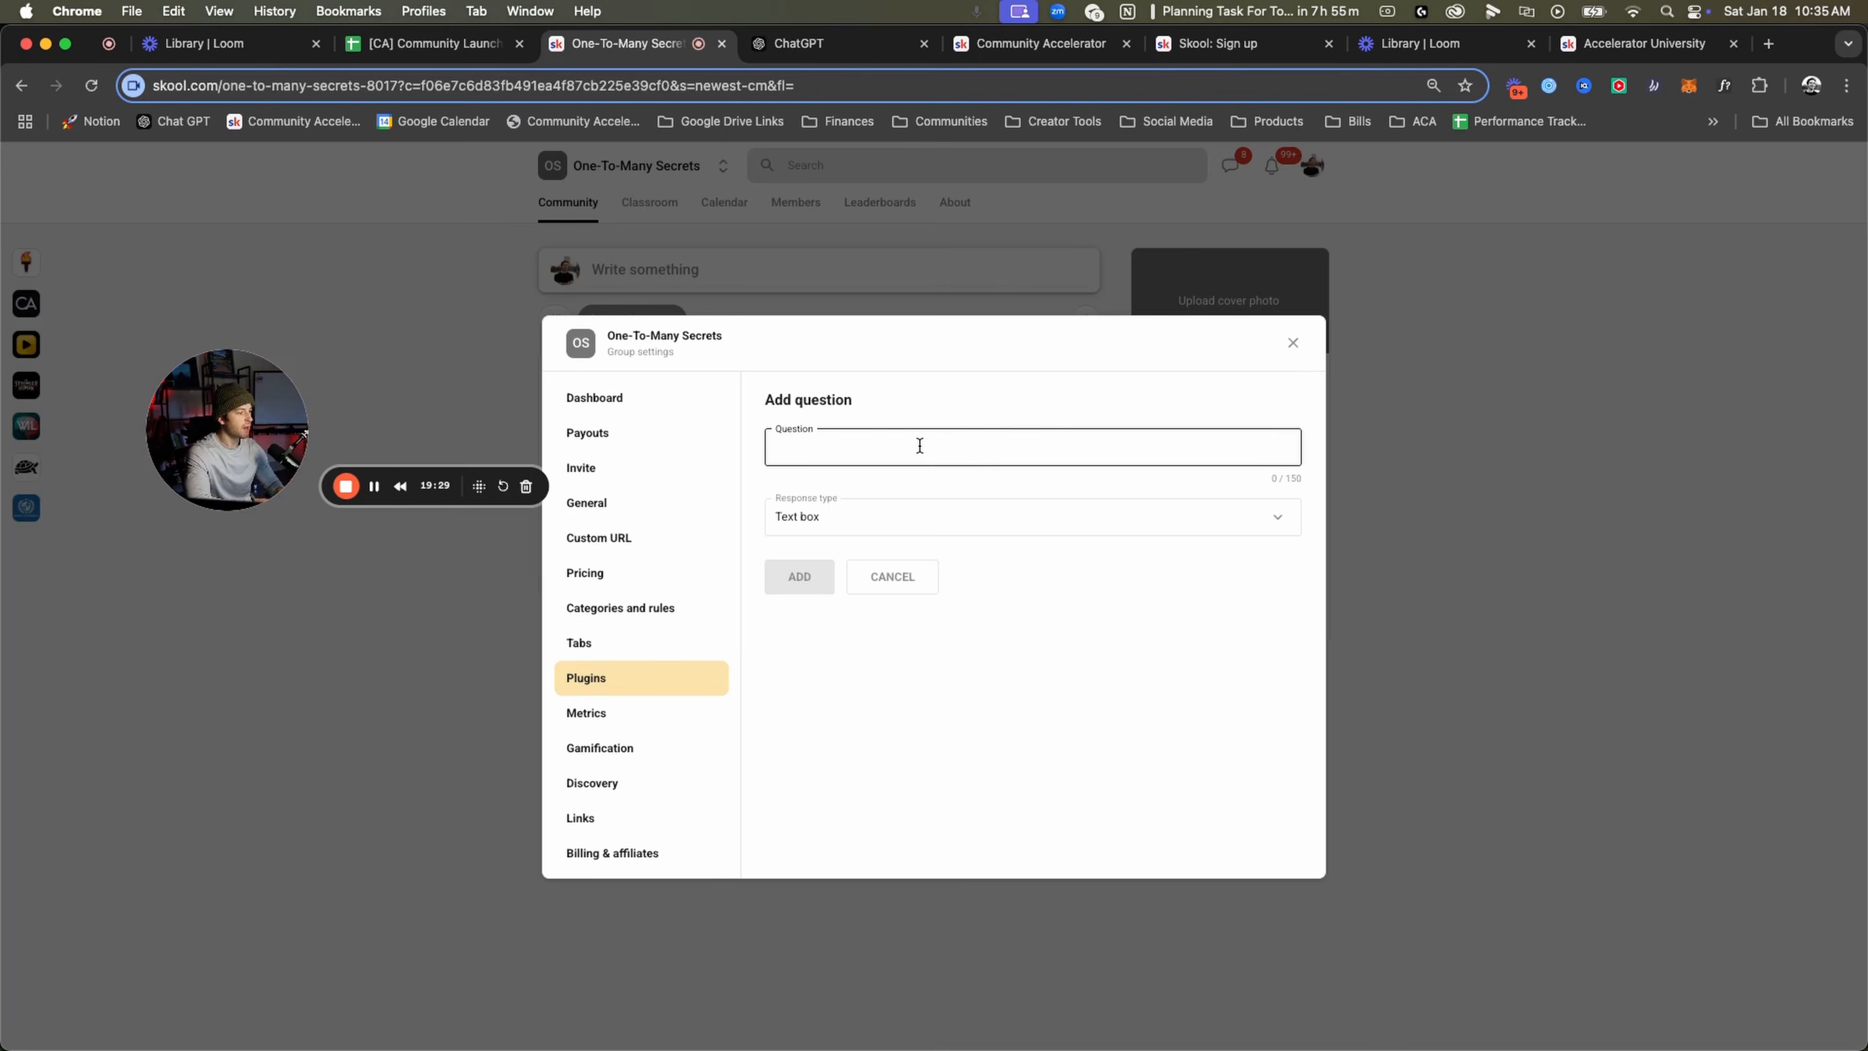
text(What is your em)
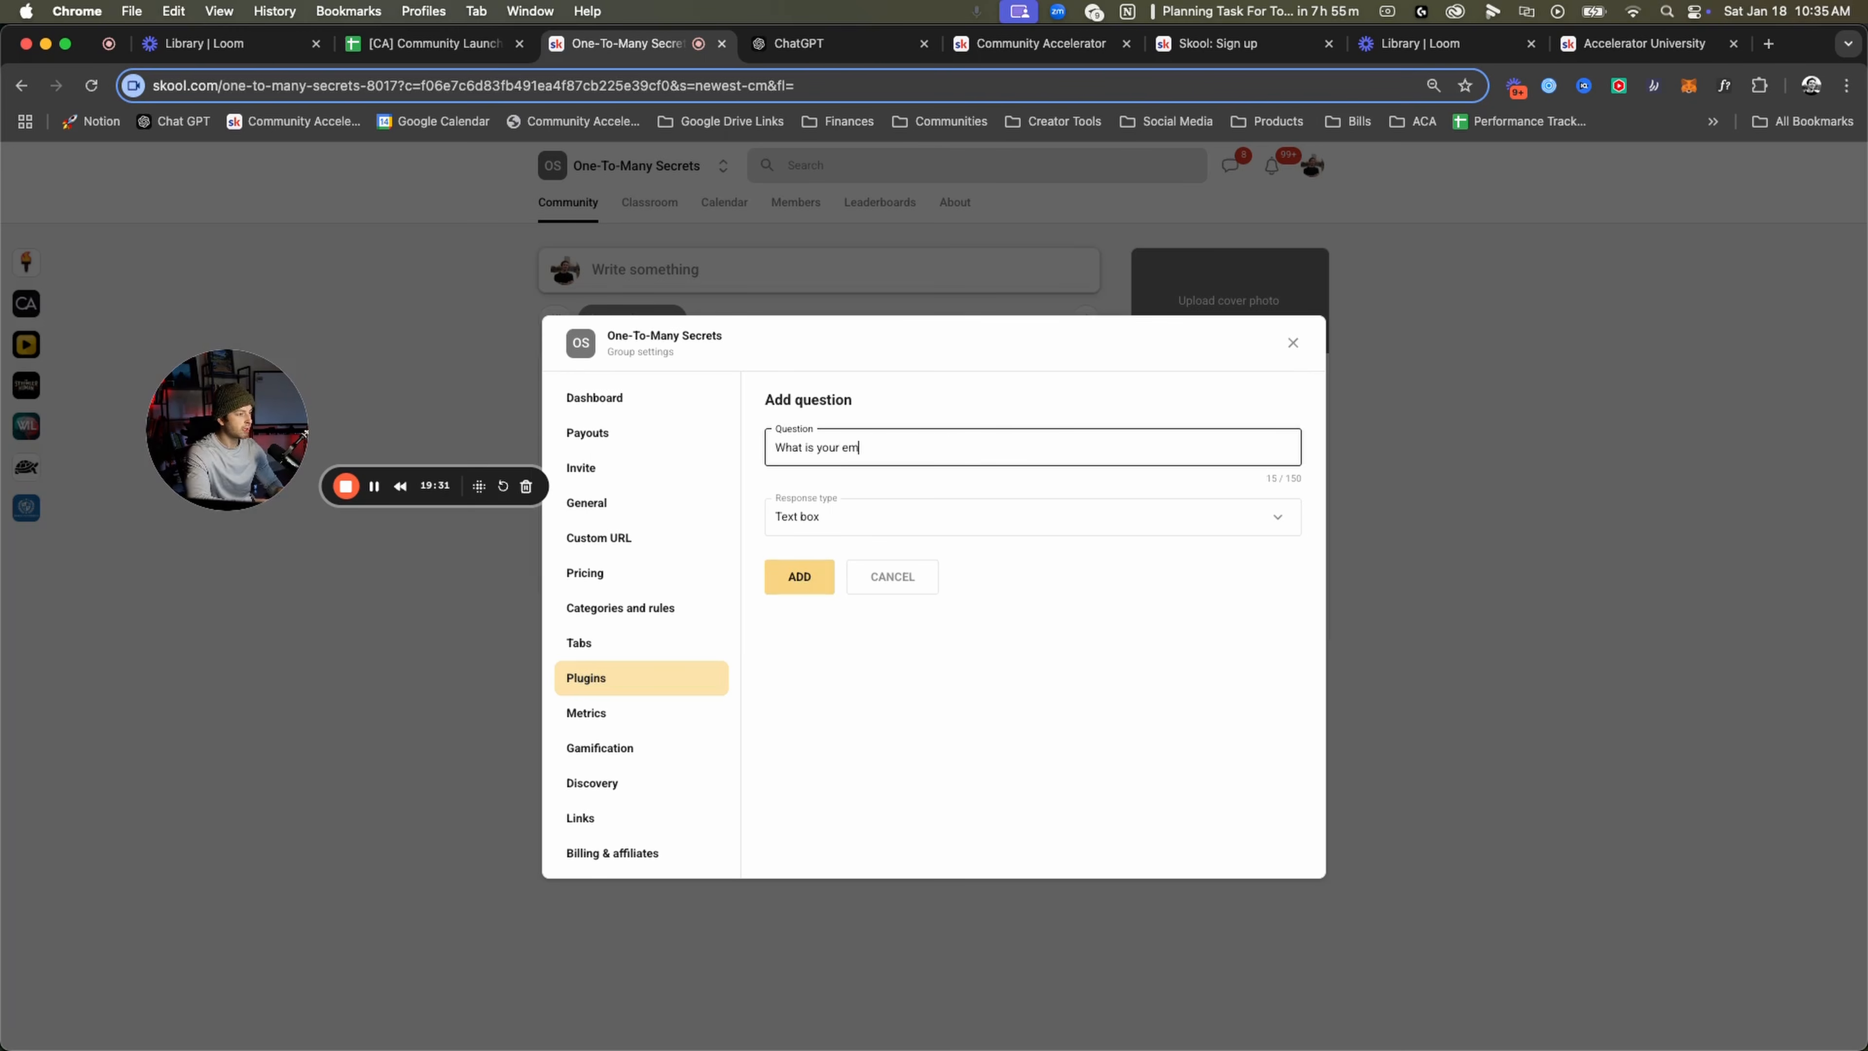
text(ail?)
click(898, 509)
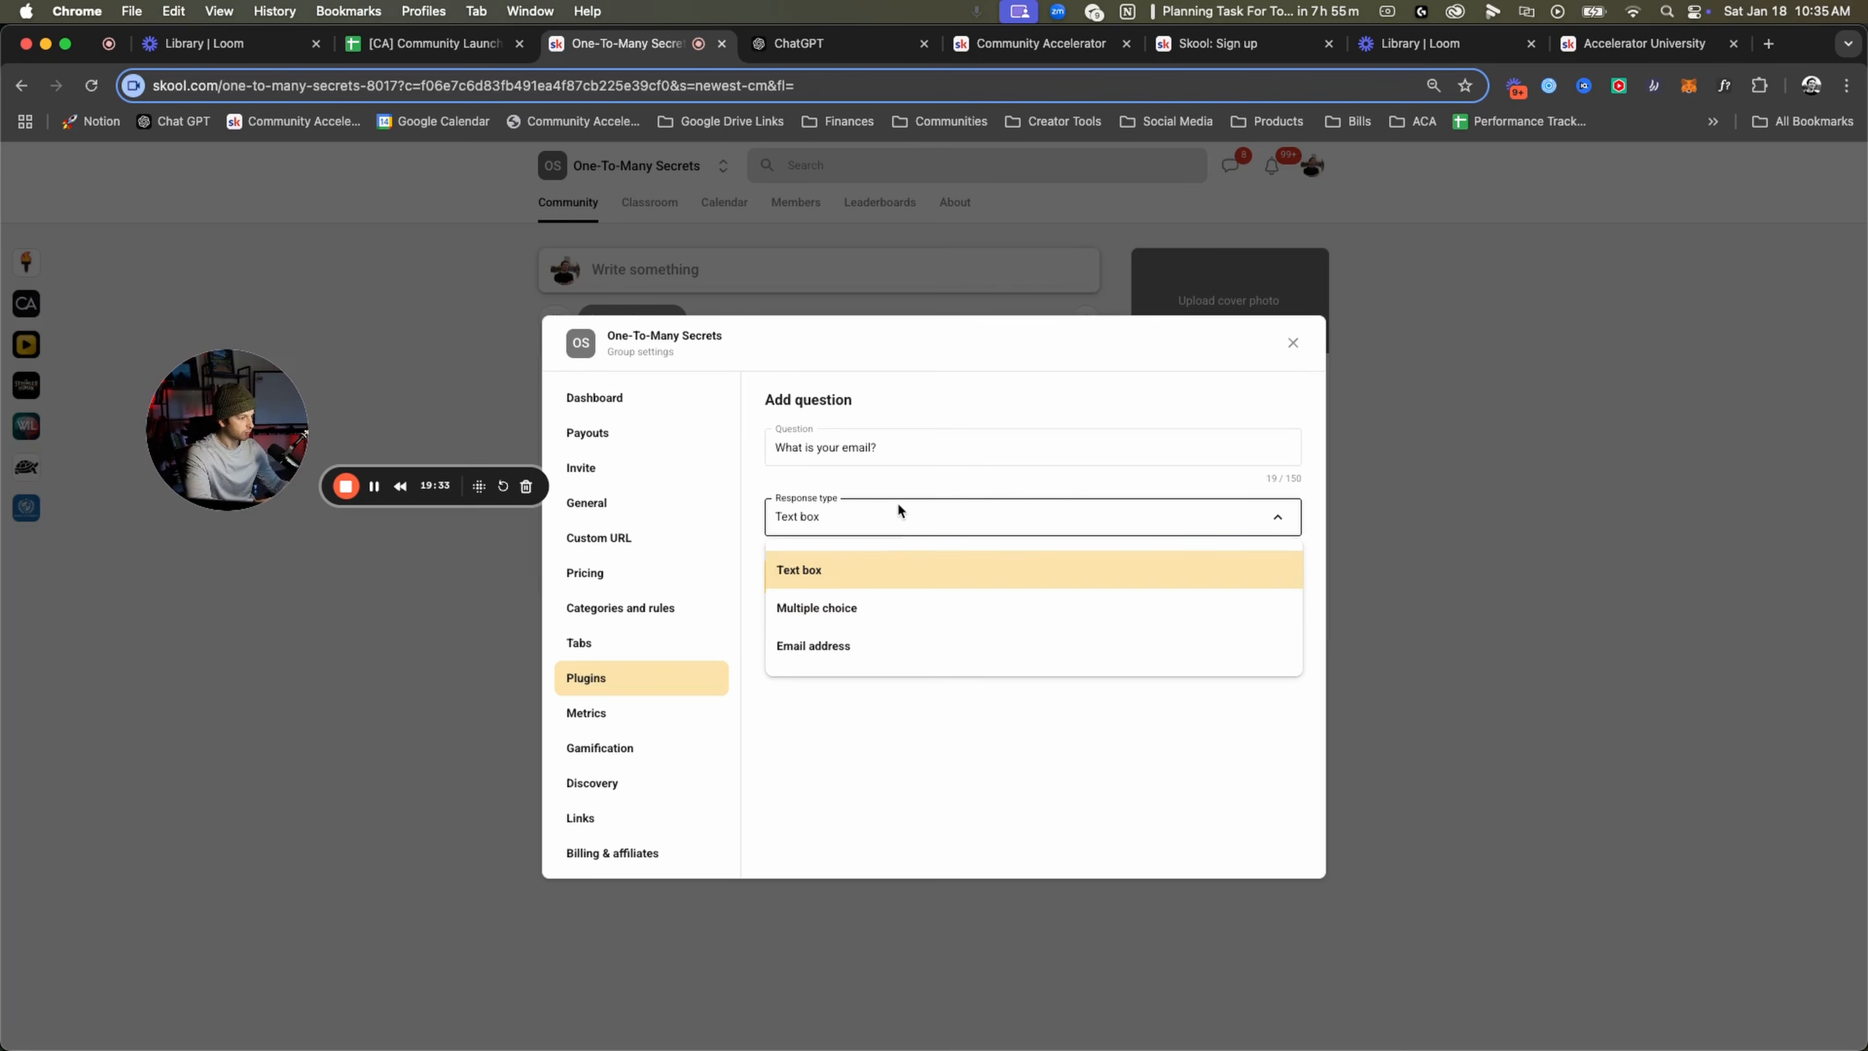
click(904, 649)
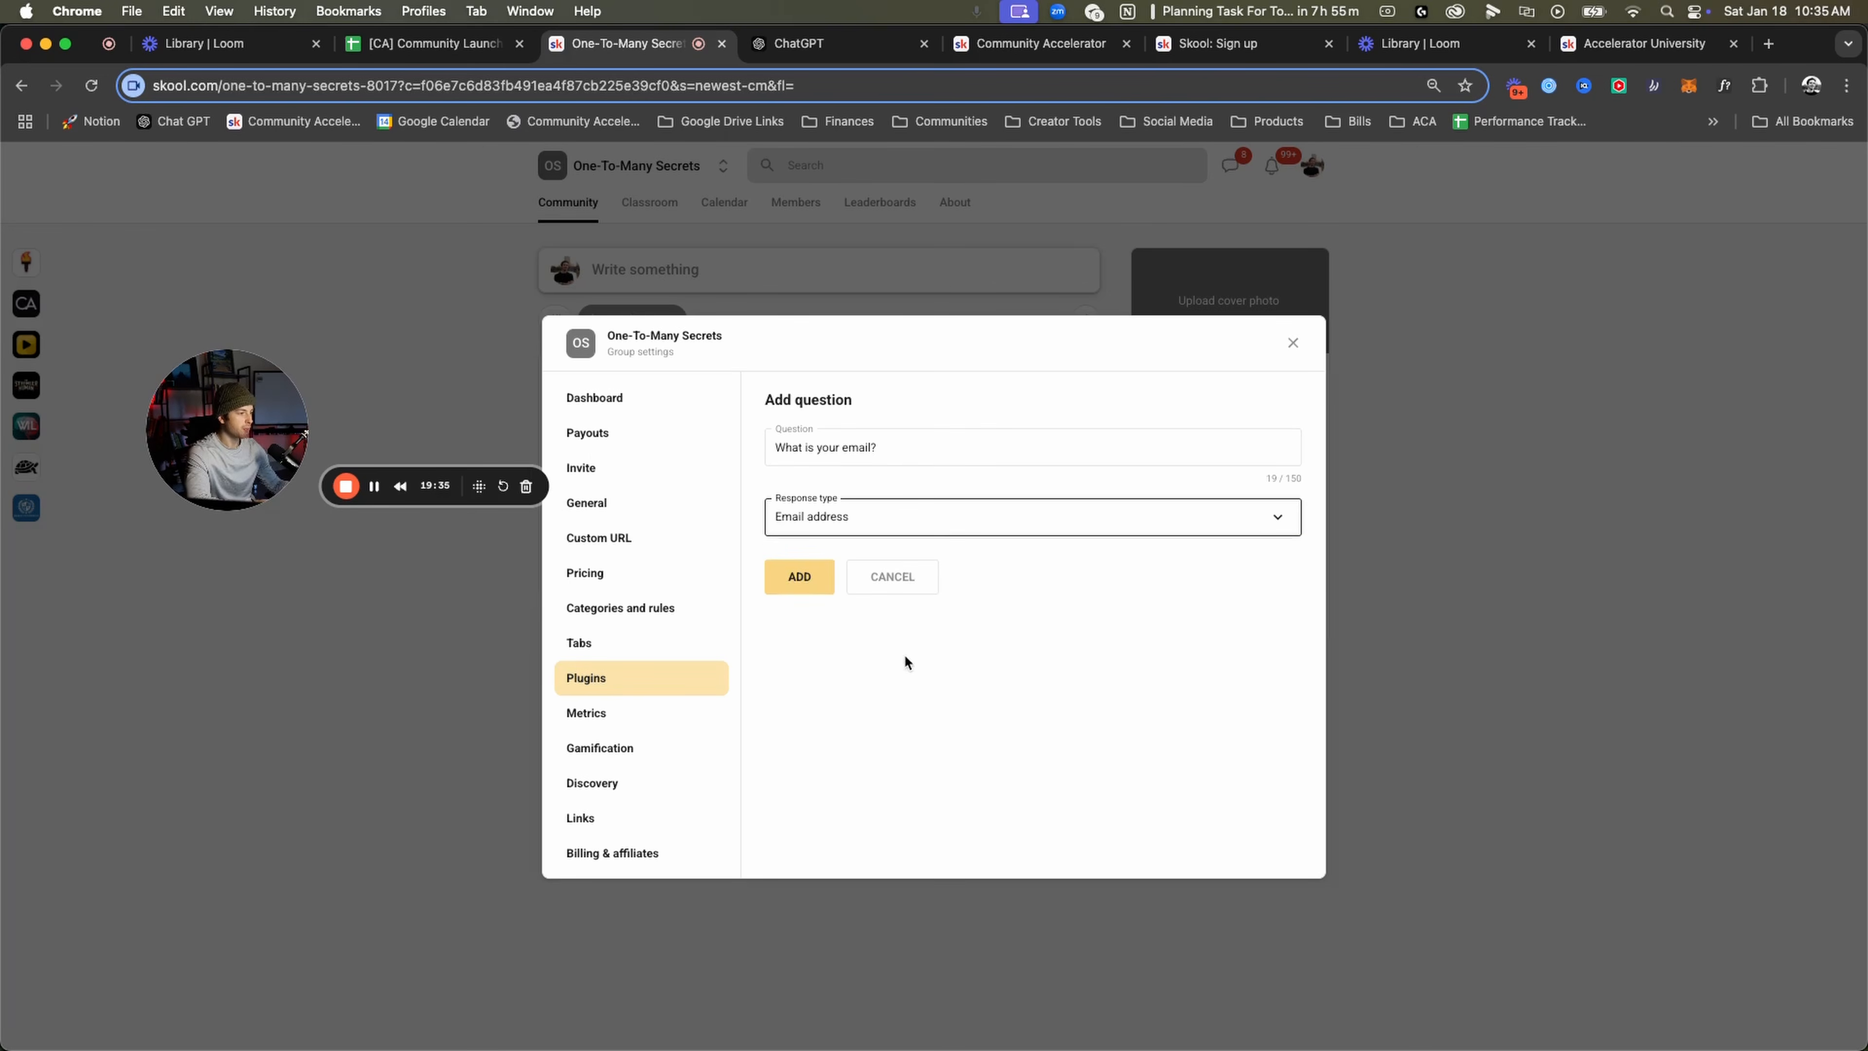
click(790, 577)
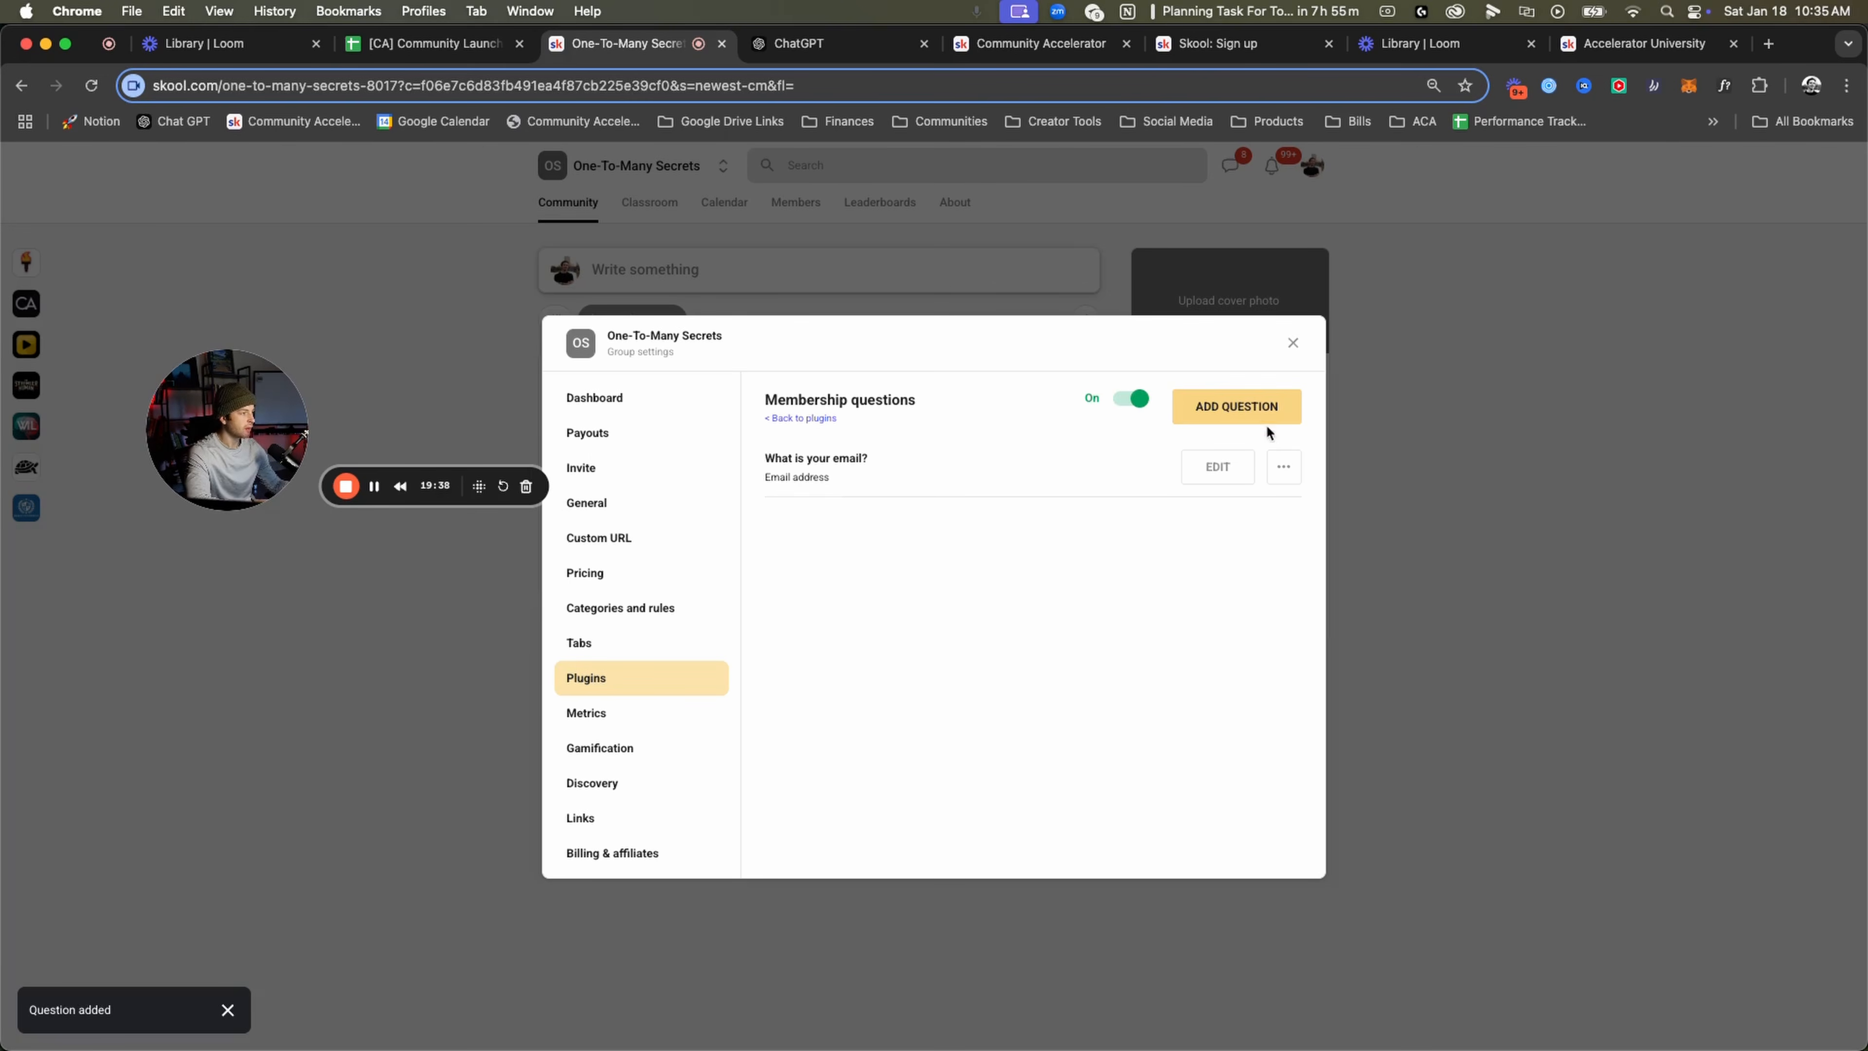
Start a new membership question reading "What is your phone number?" and check its available response types, keeping Text box.
click(1250, 412)
click(1045, 442)
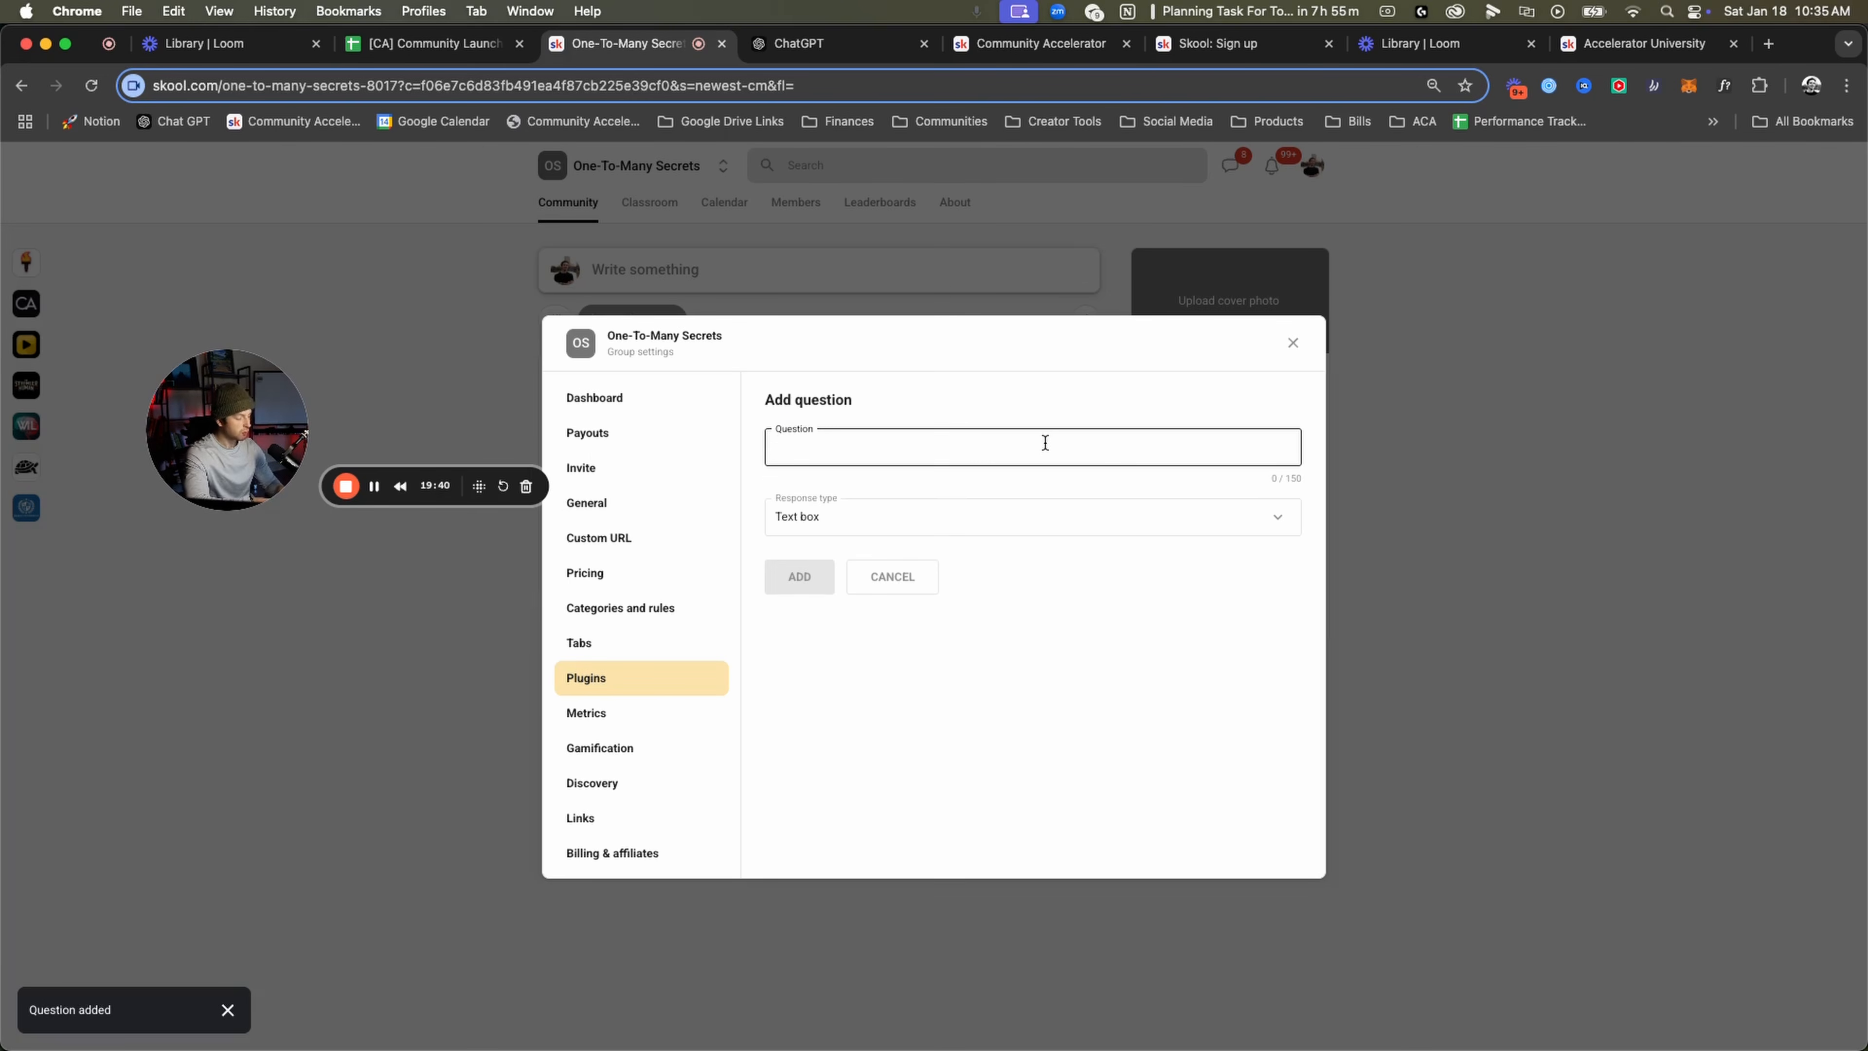
text(What is)
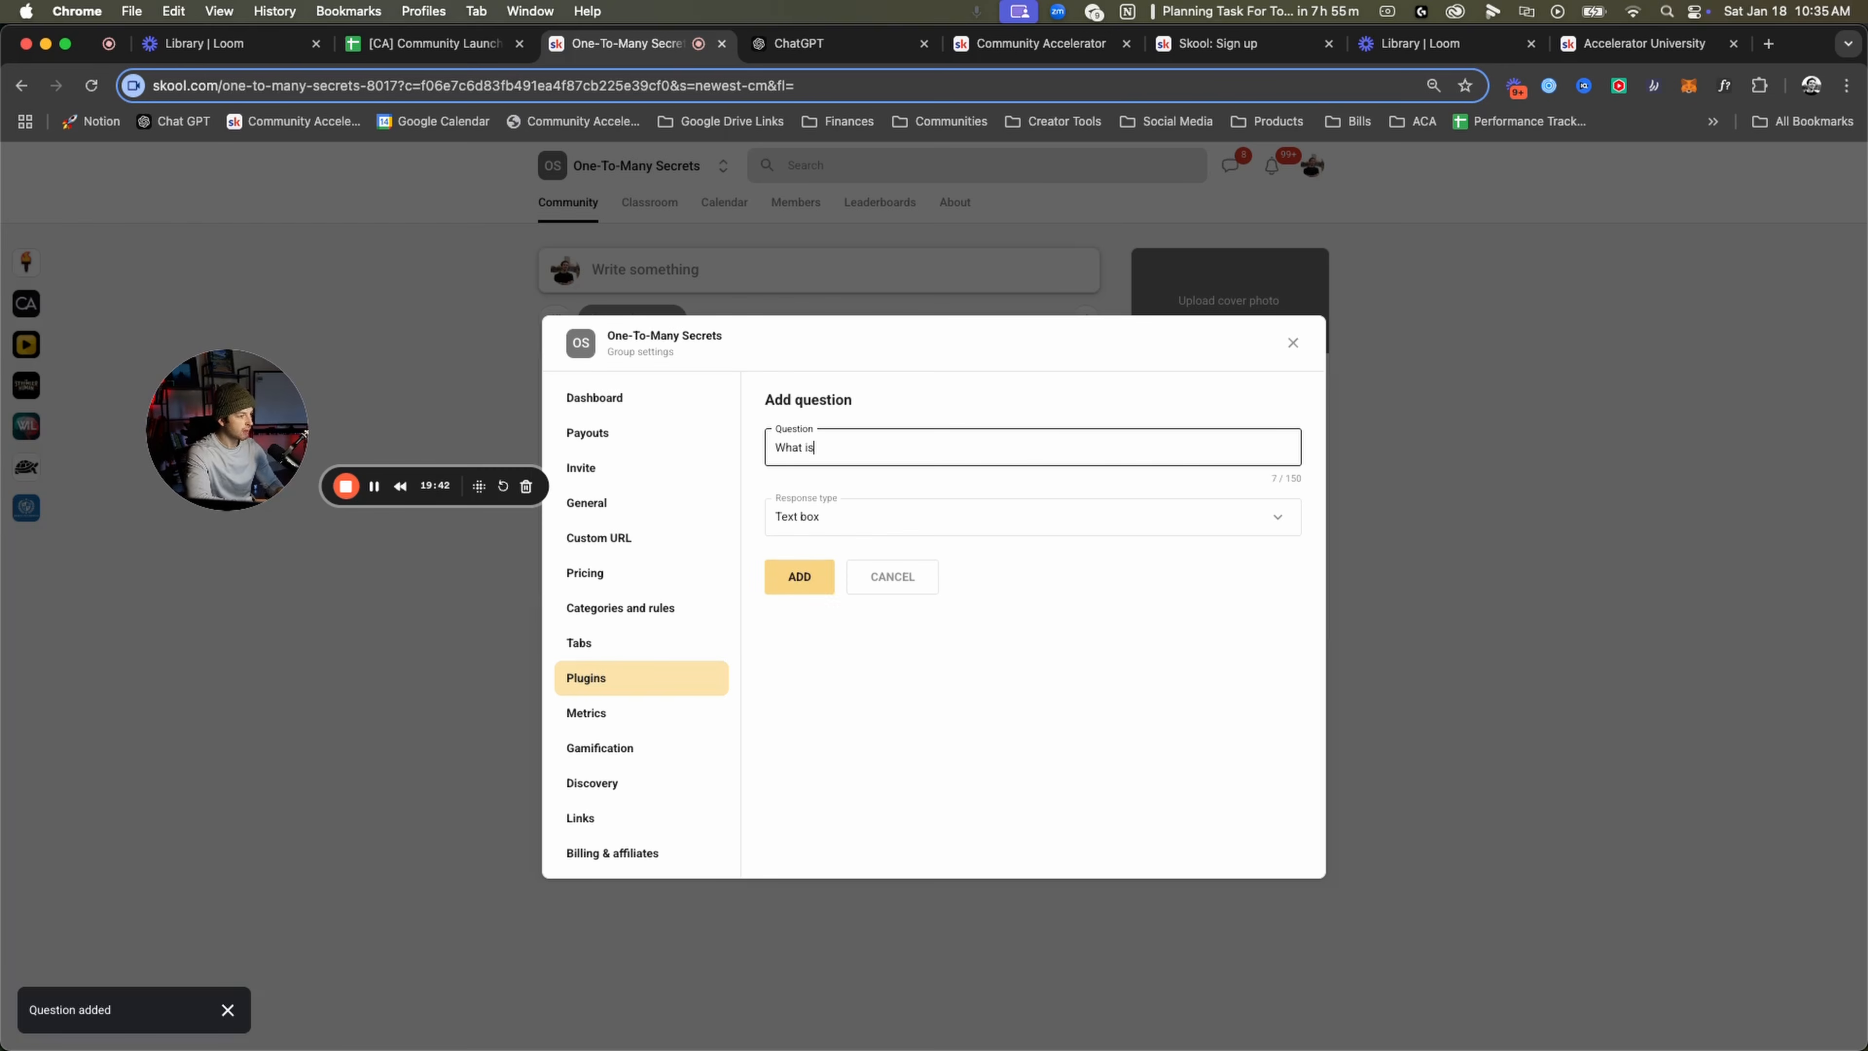
text( your phone numb)
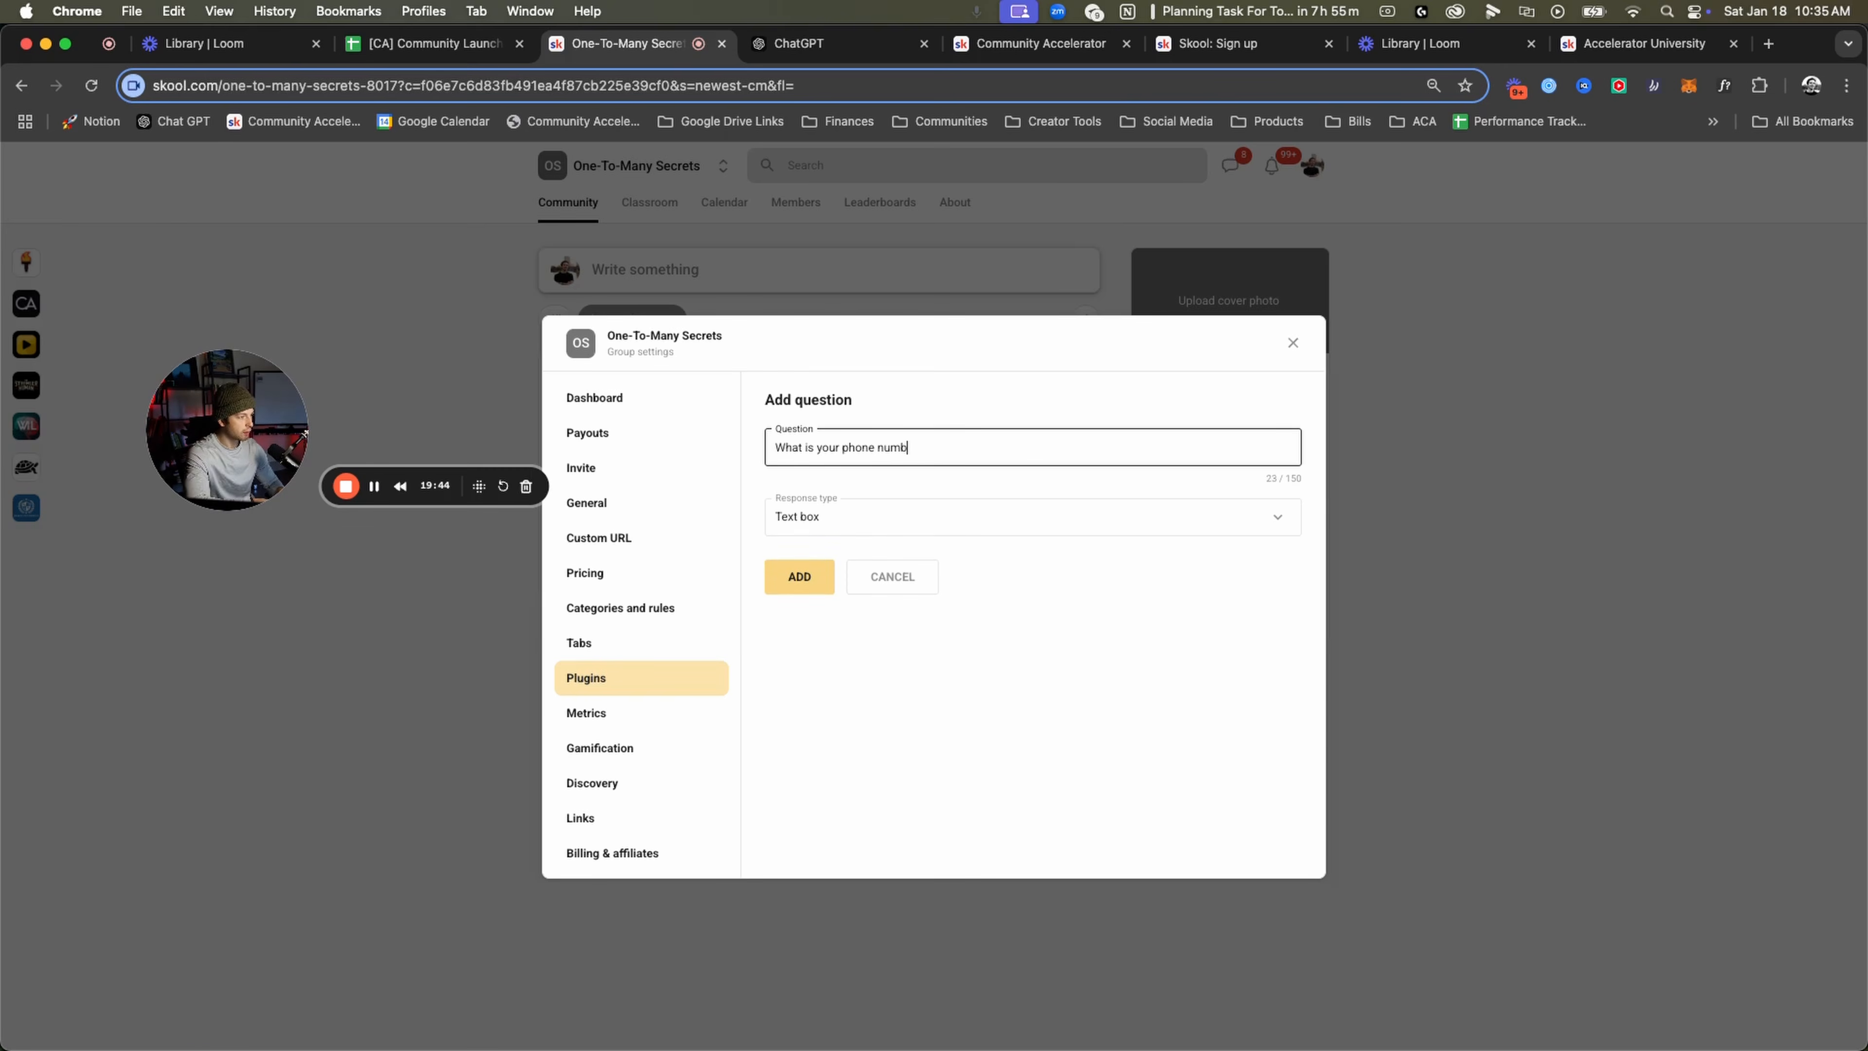
text(er?)
click(854, 514)
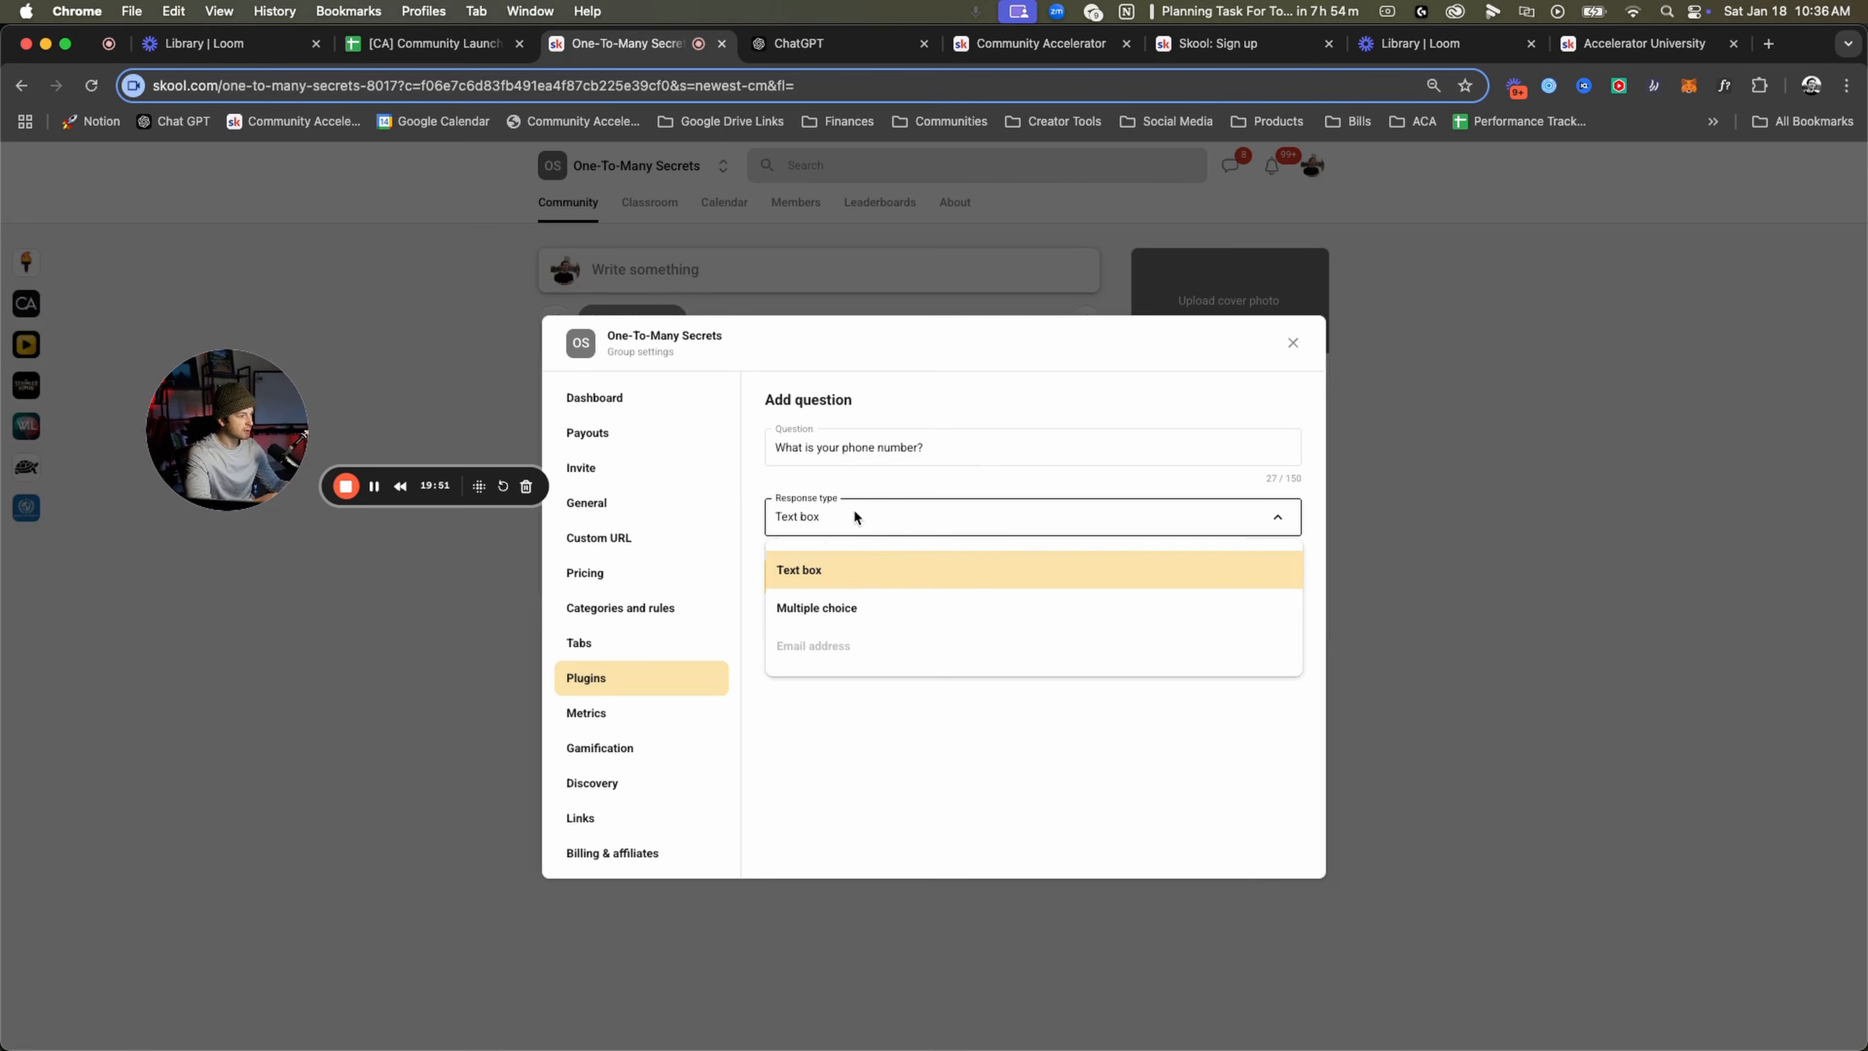
click(984, 433)
click(983, 443)
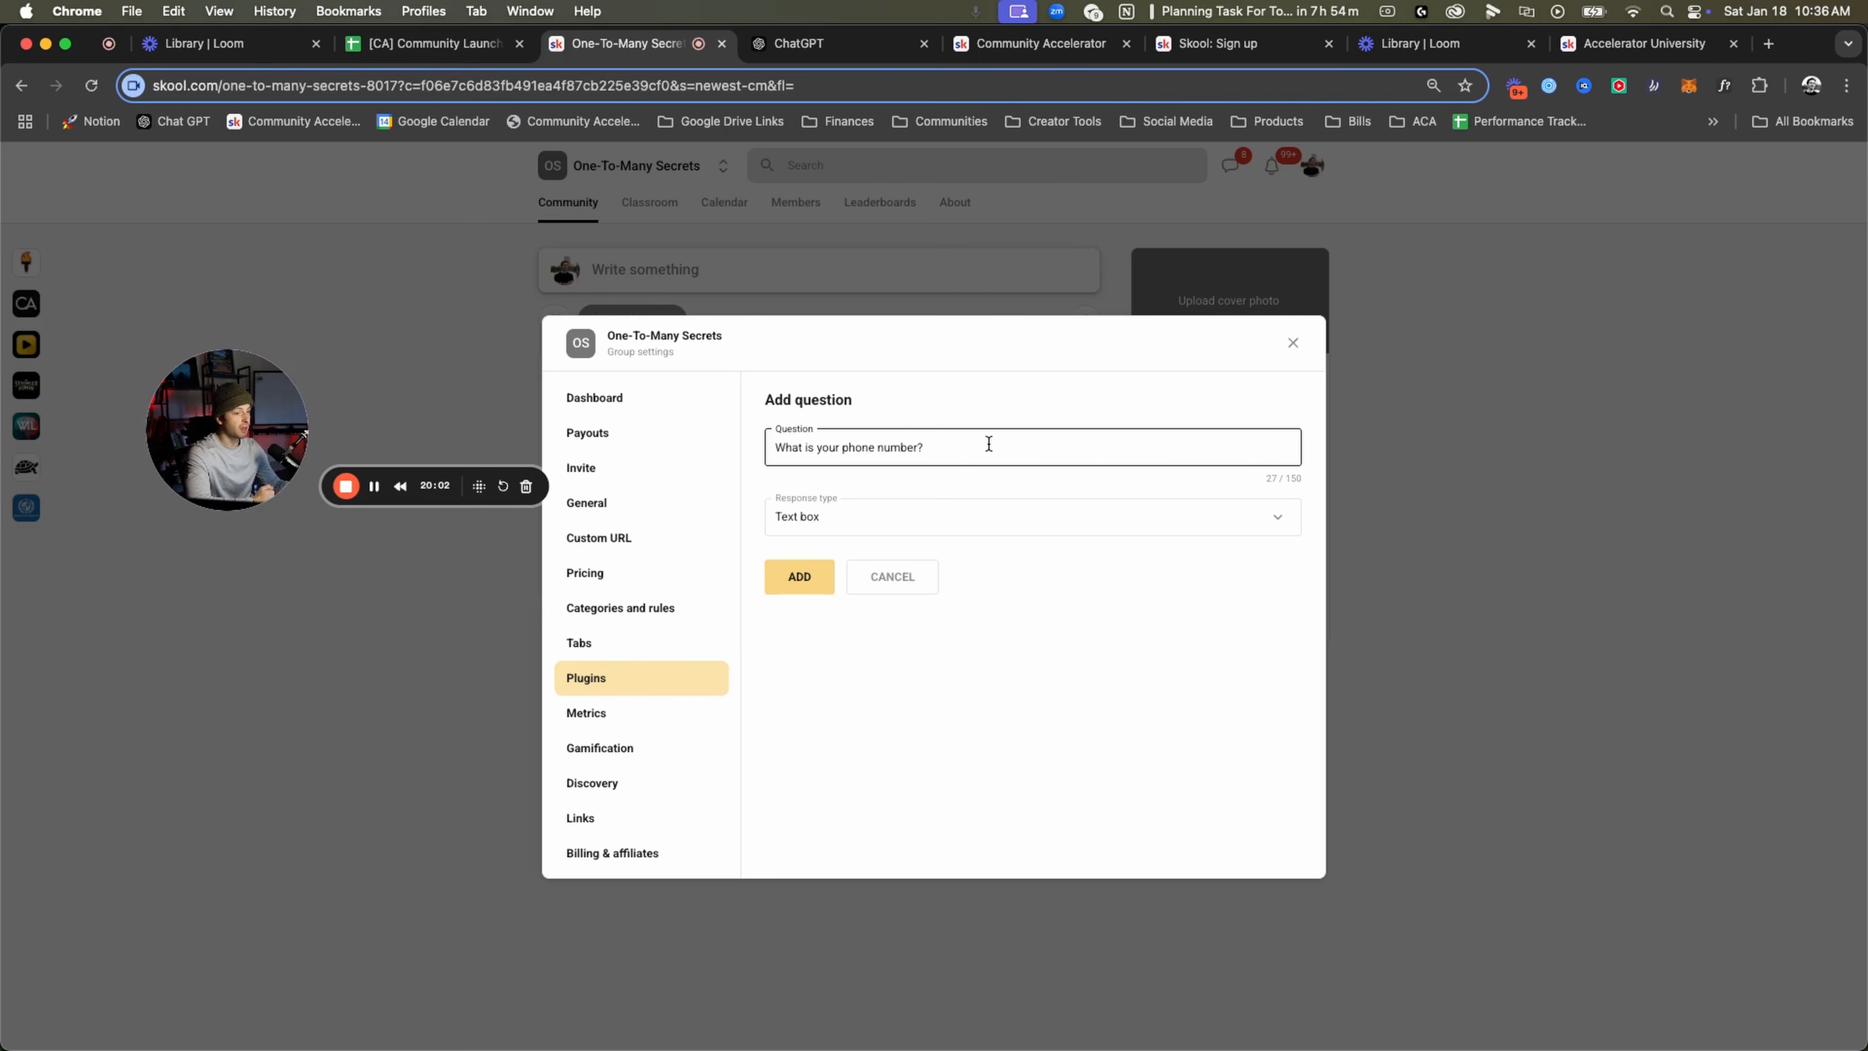
Append "(Get my offer secrets course free)" to the phone number question and add it to the membership questions.
mouse_move(989, 444)
mouse_down()
mouse_move(793, 452)
mouse_move(987, 454)
mouse_up()
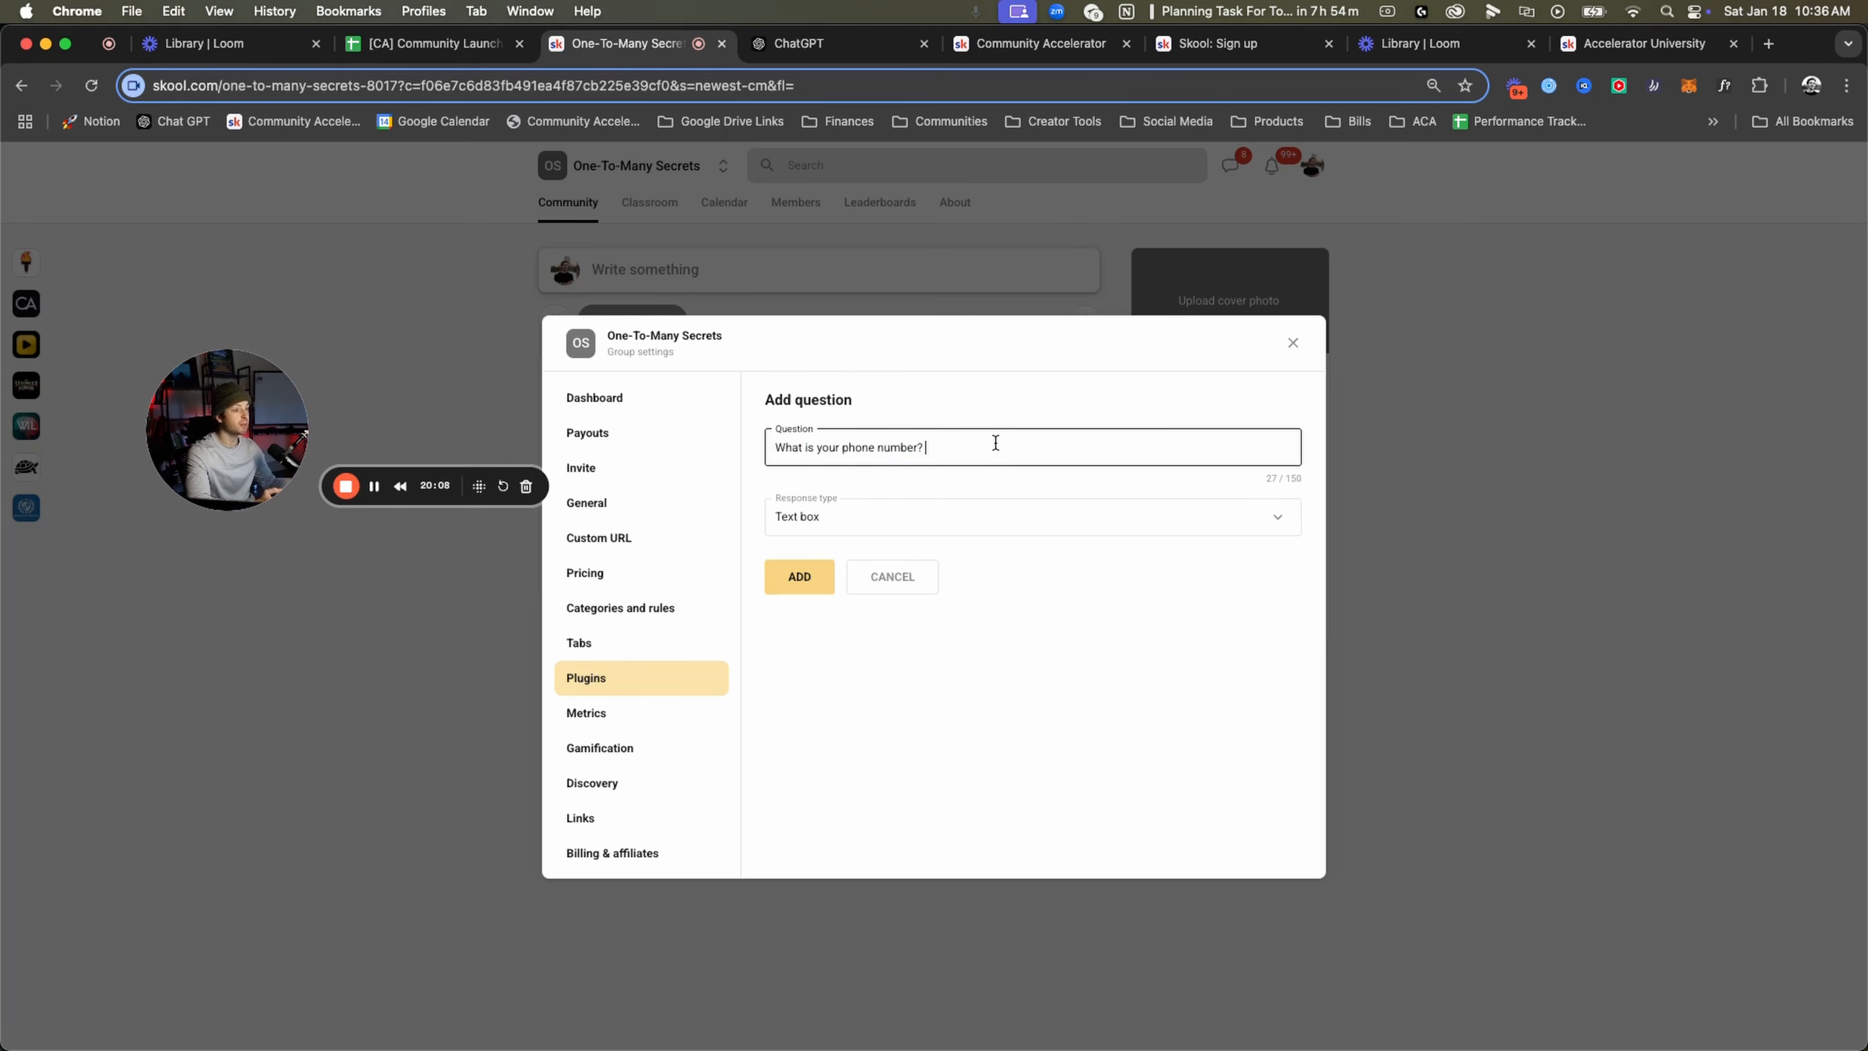
text(()
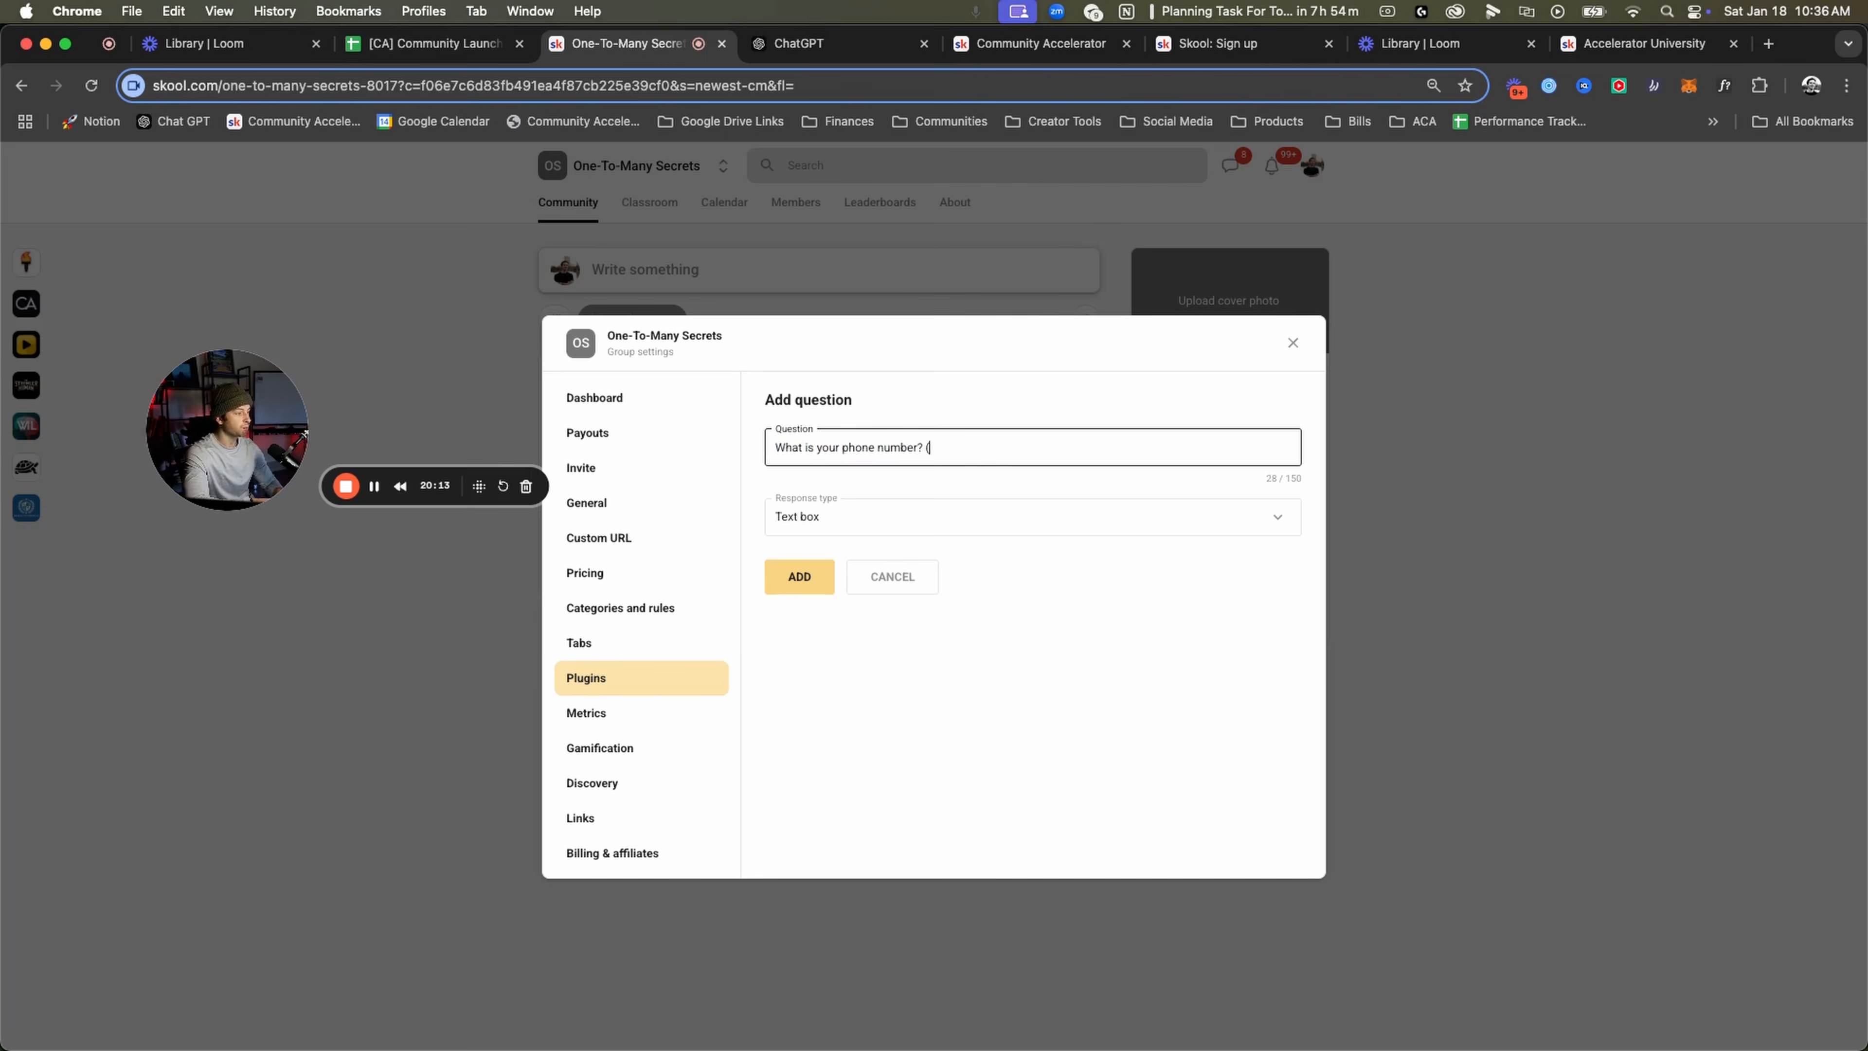
text(Get my offer secre)
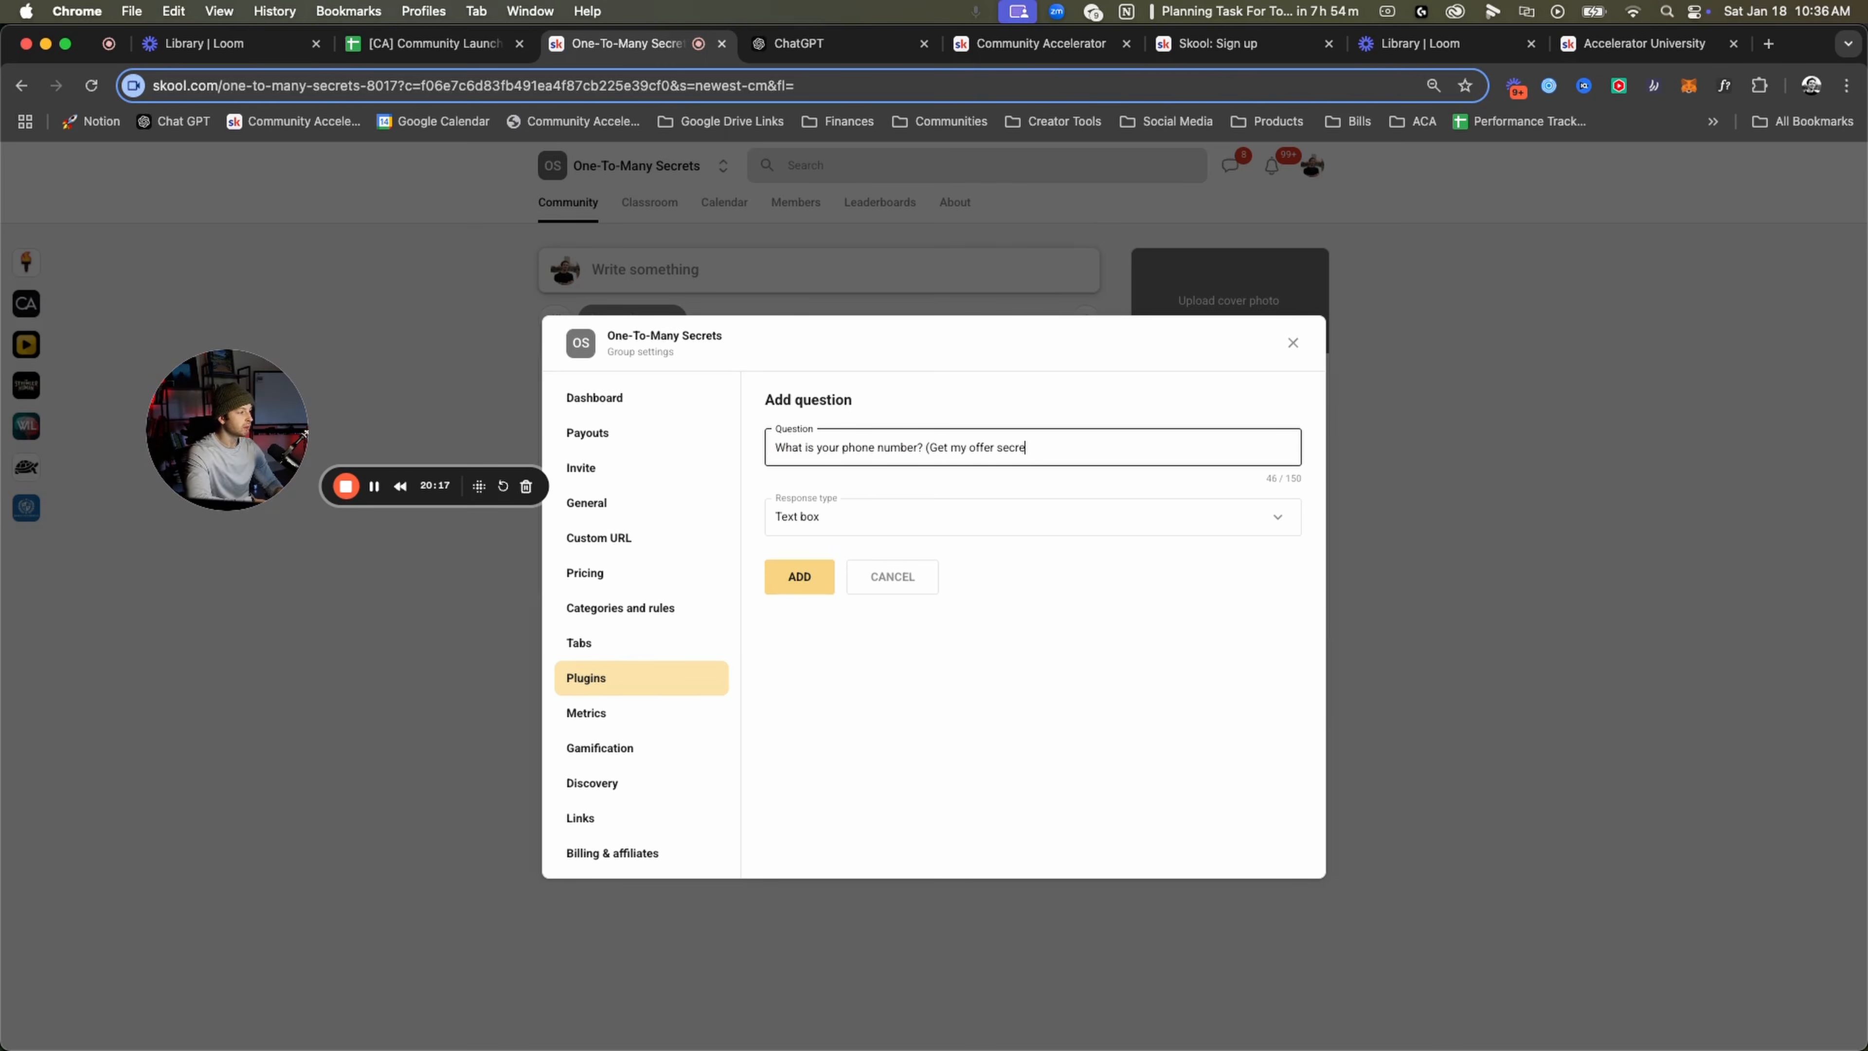
text(ts course free))
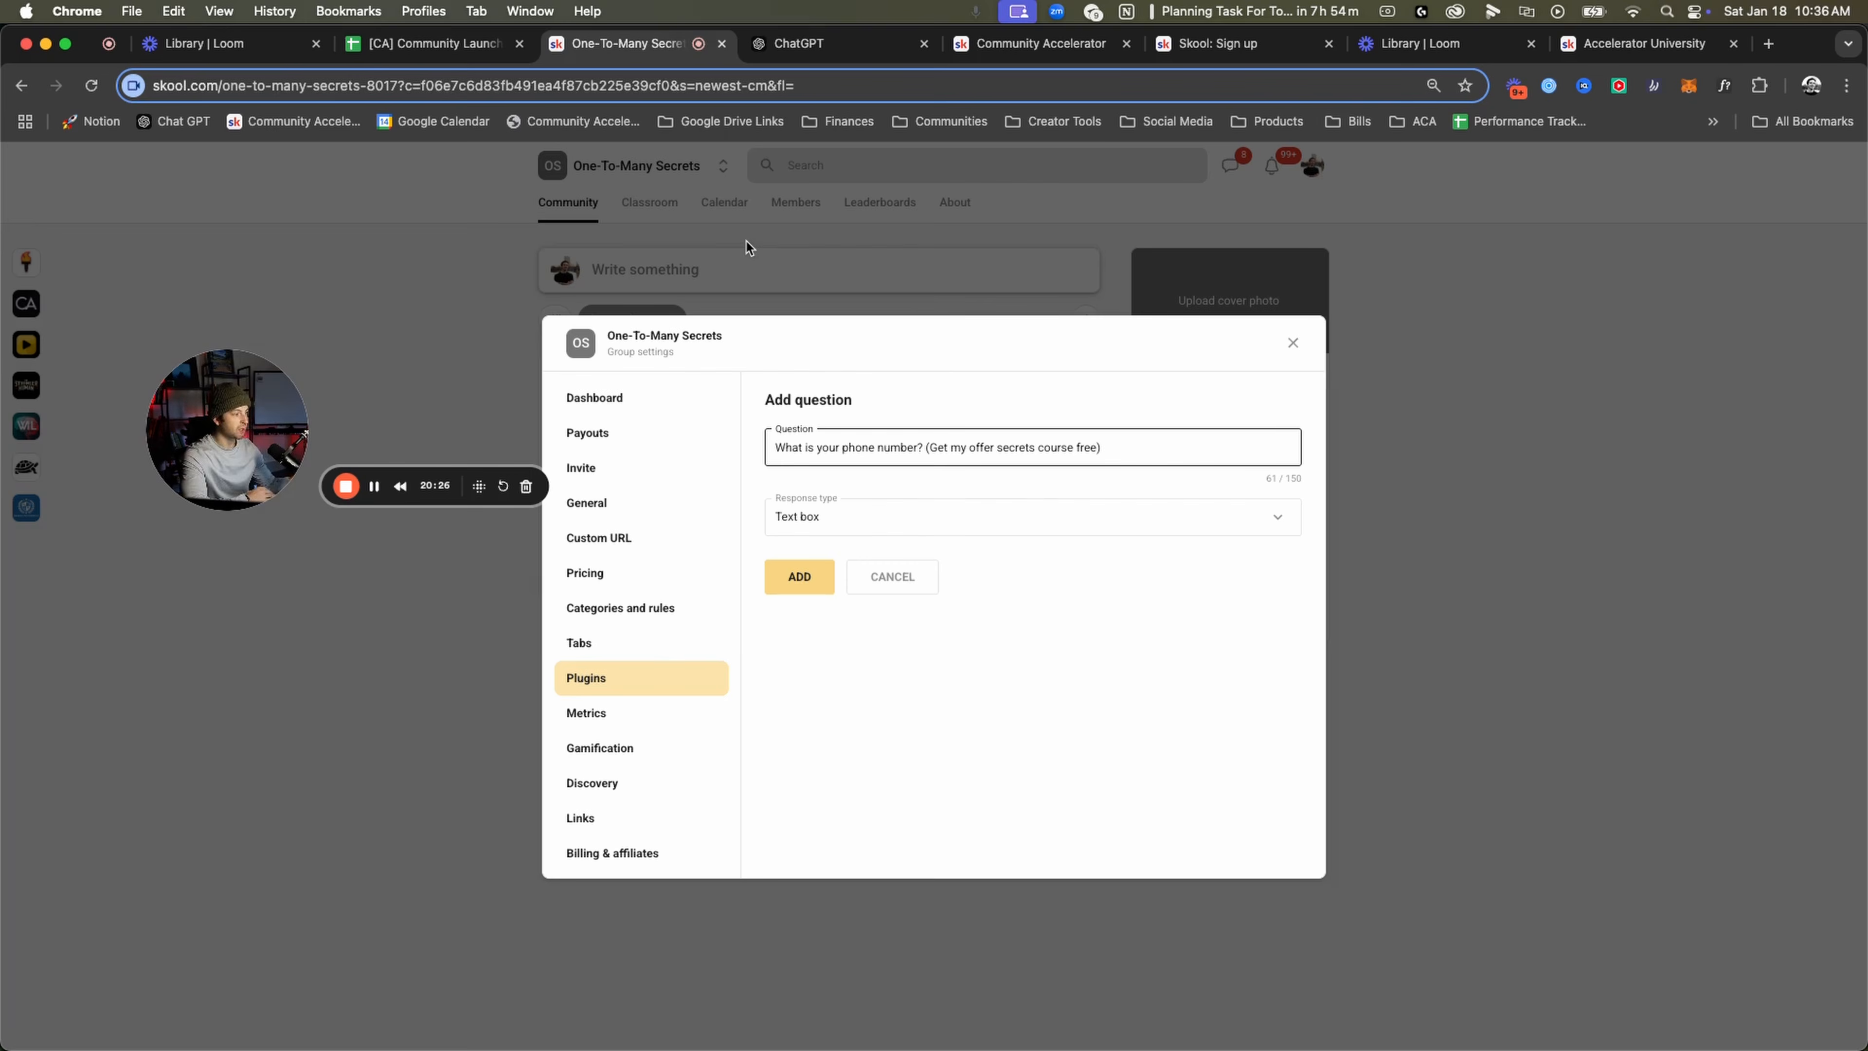
click(800, 576)
Start a Multiple choice membership question reading "Where you at with your business right now?".
click(1259, 420)
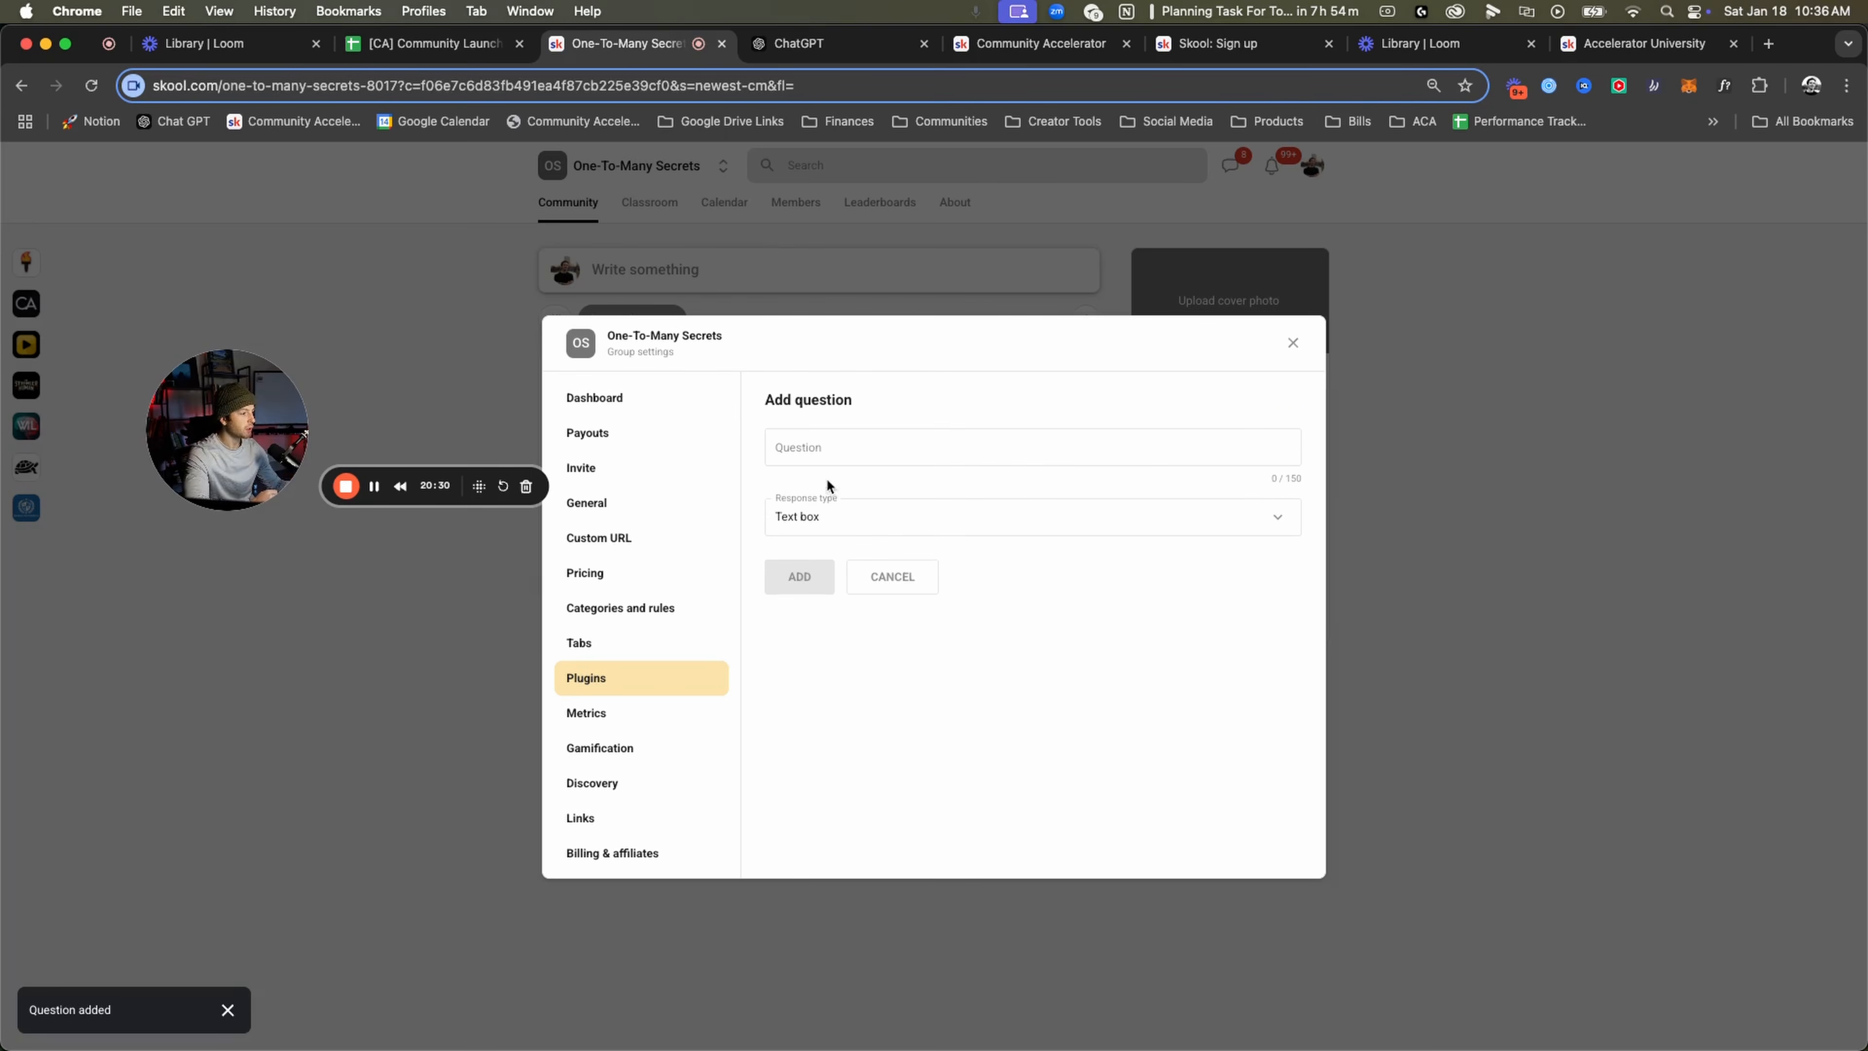
click(828, 520)
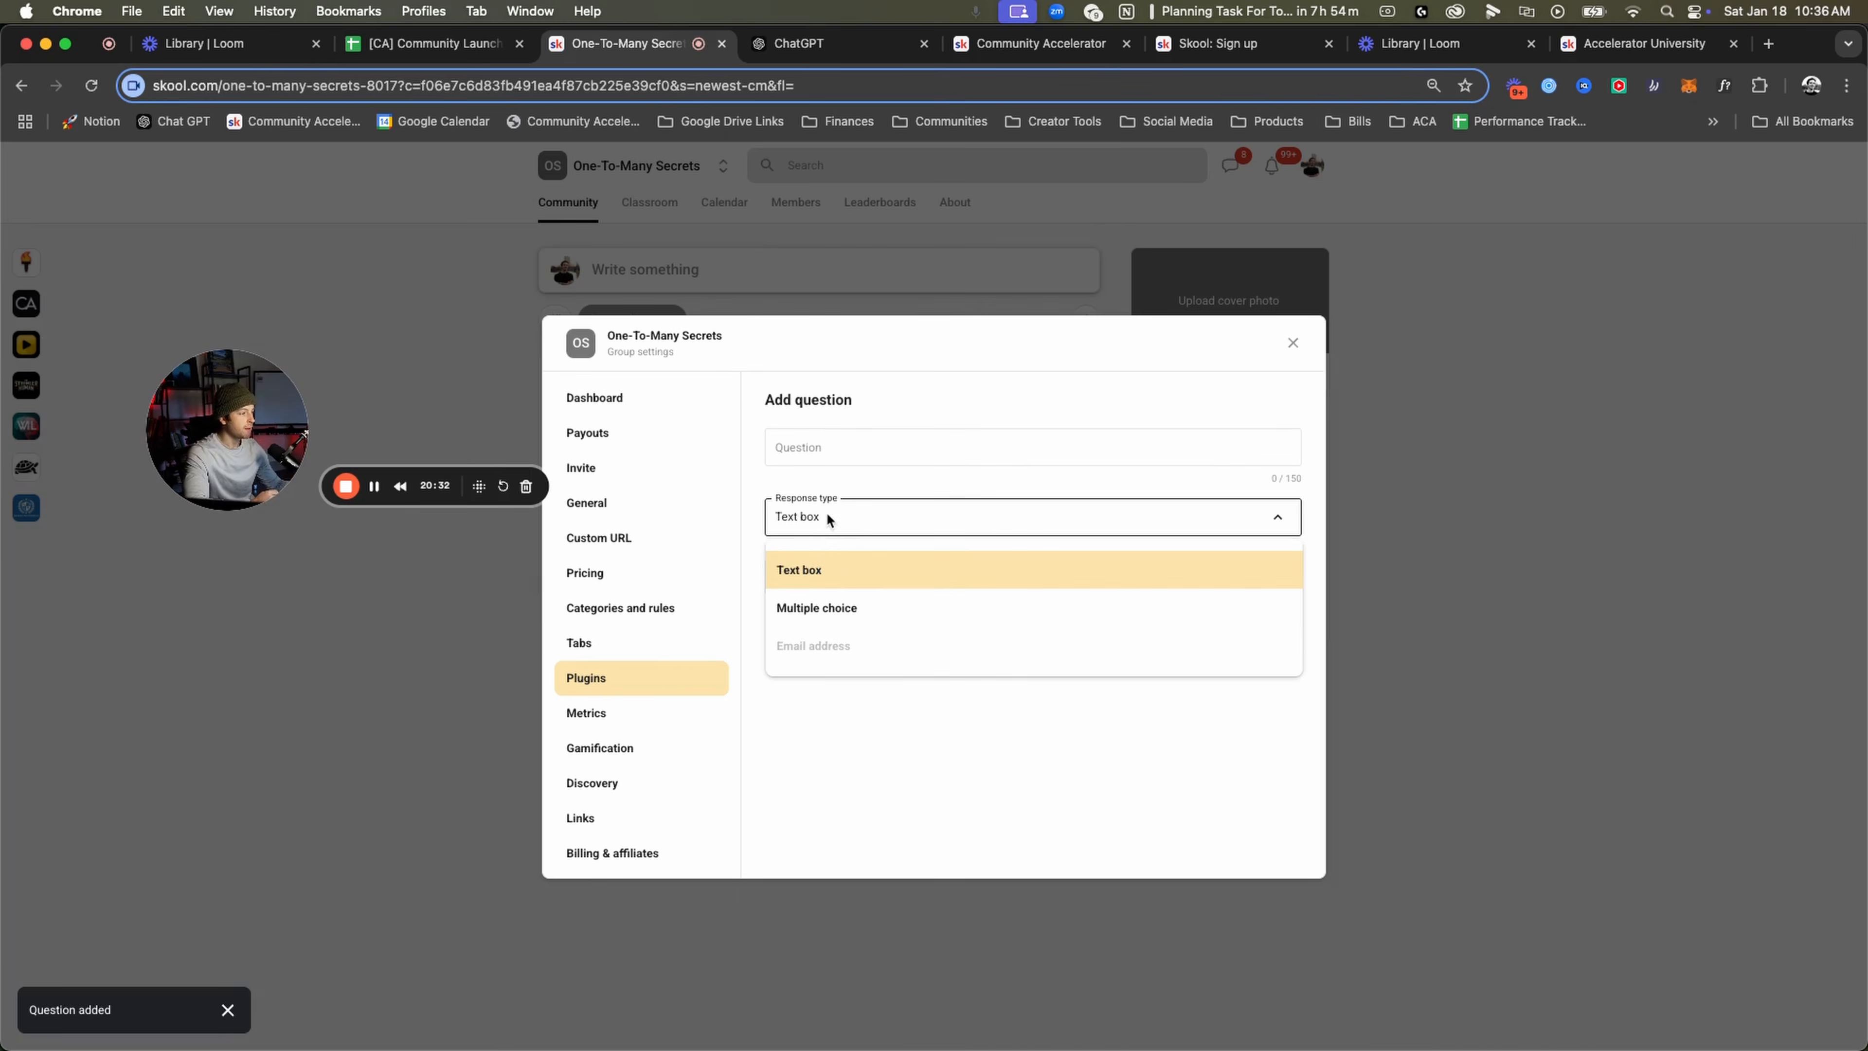
click(850, 612)
click(801, 437)
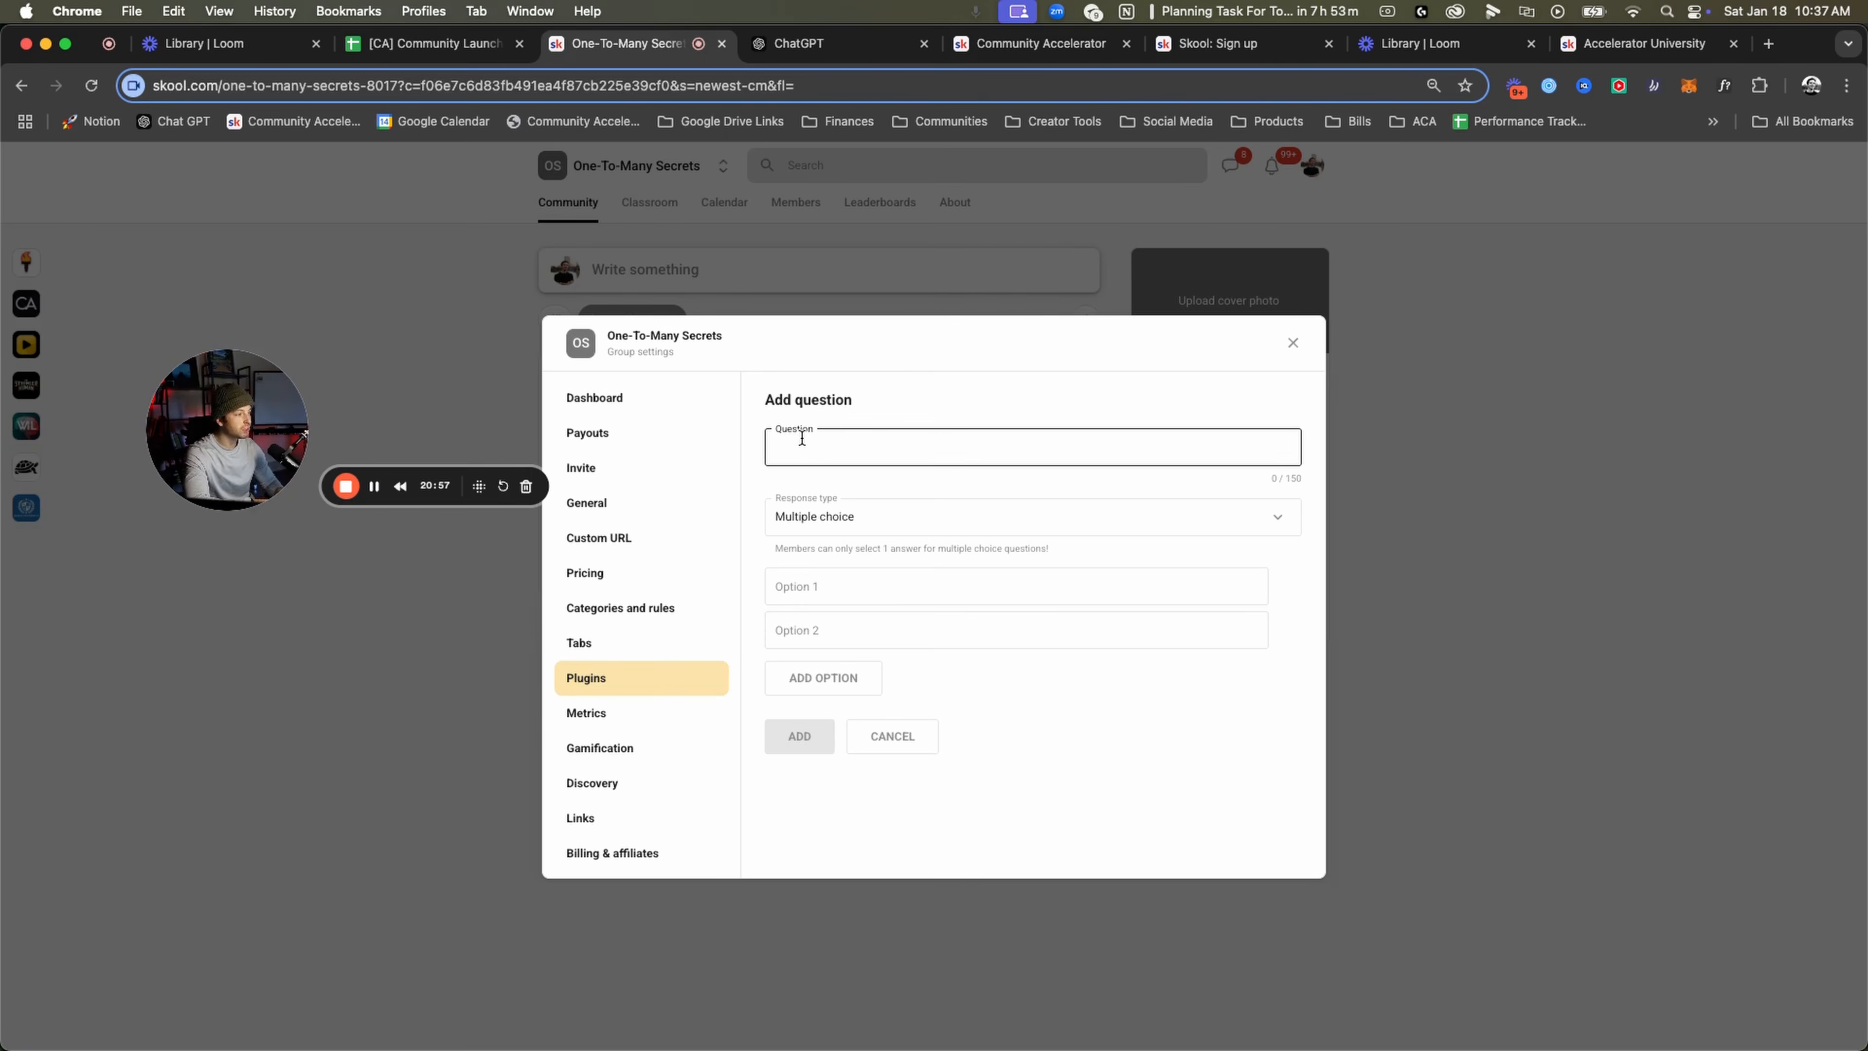
text(Where)
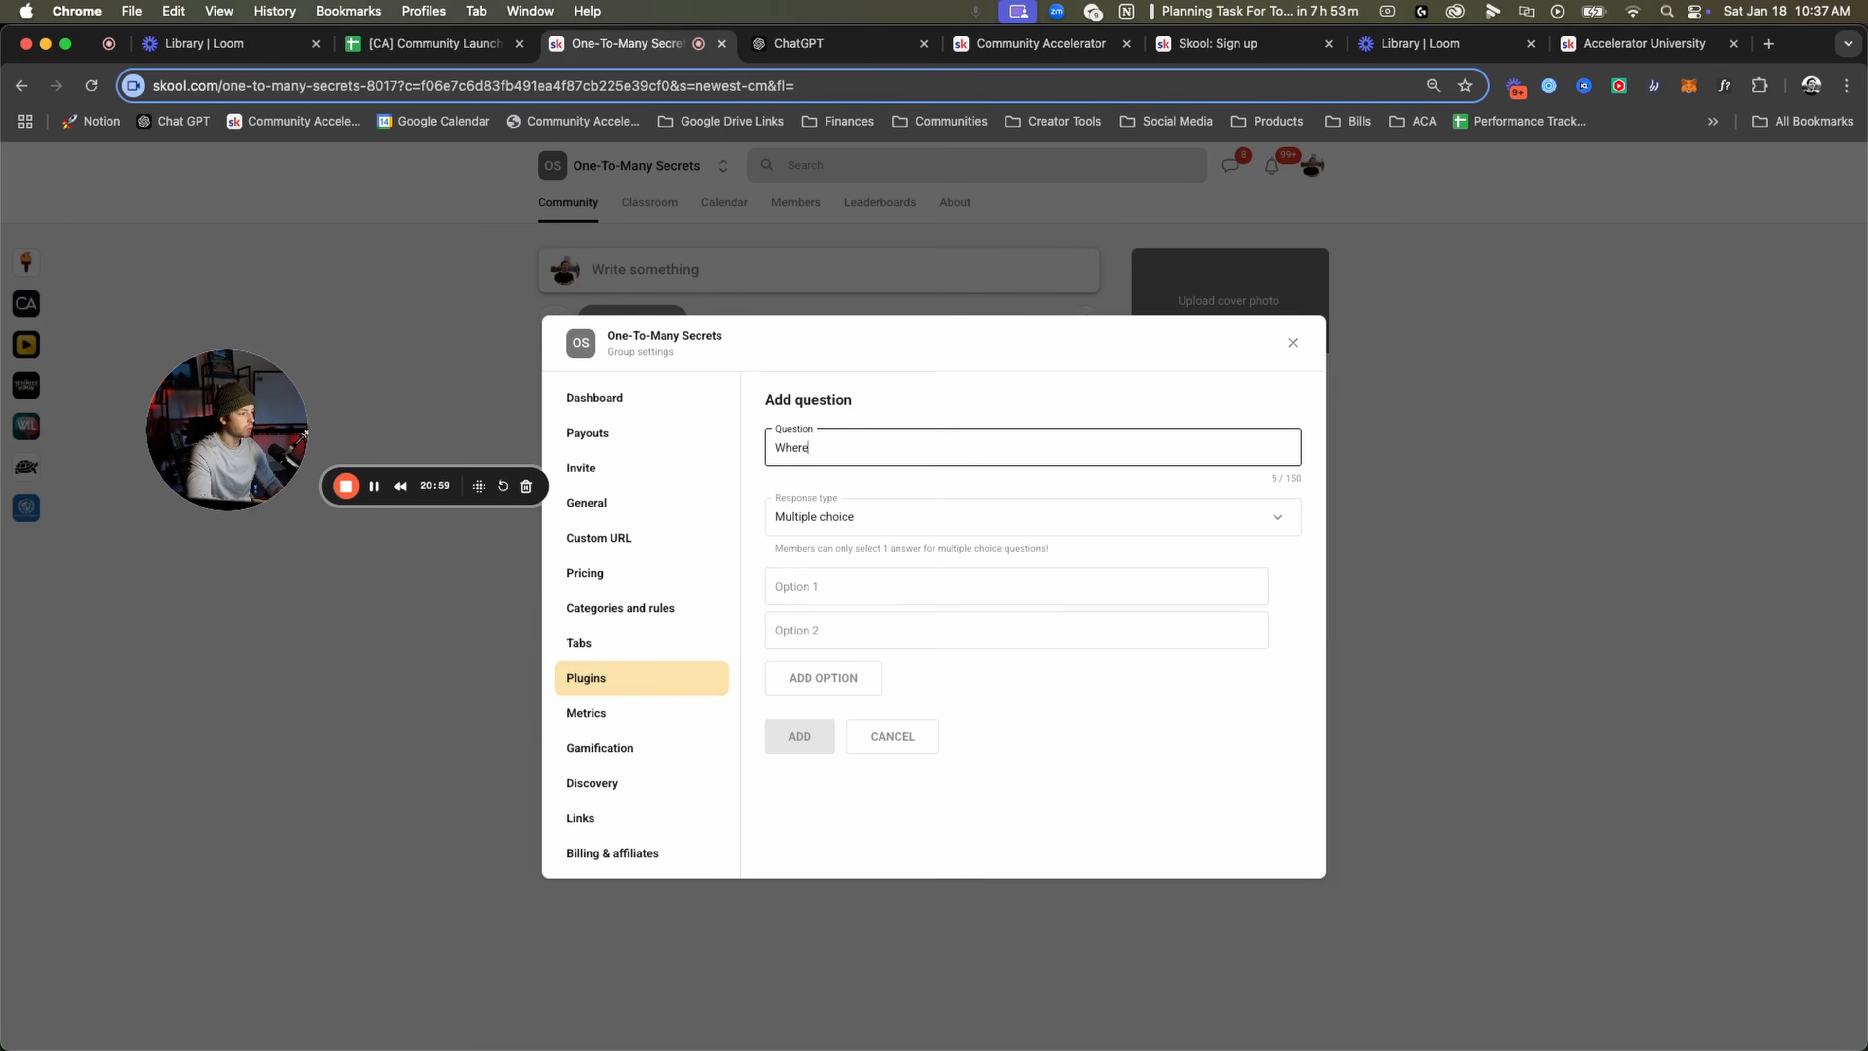
text( you at with your )
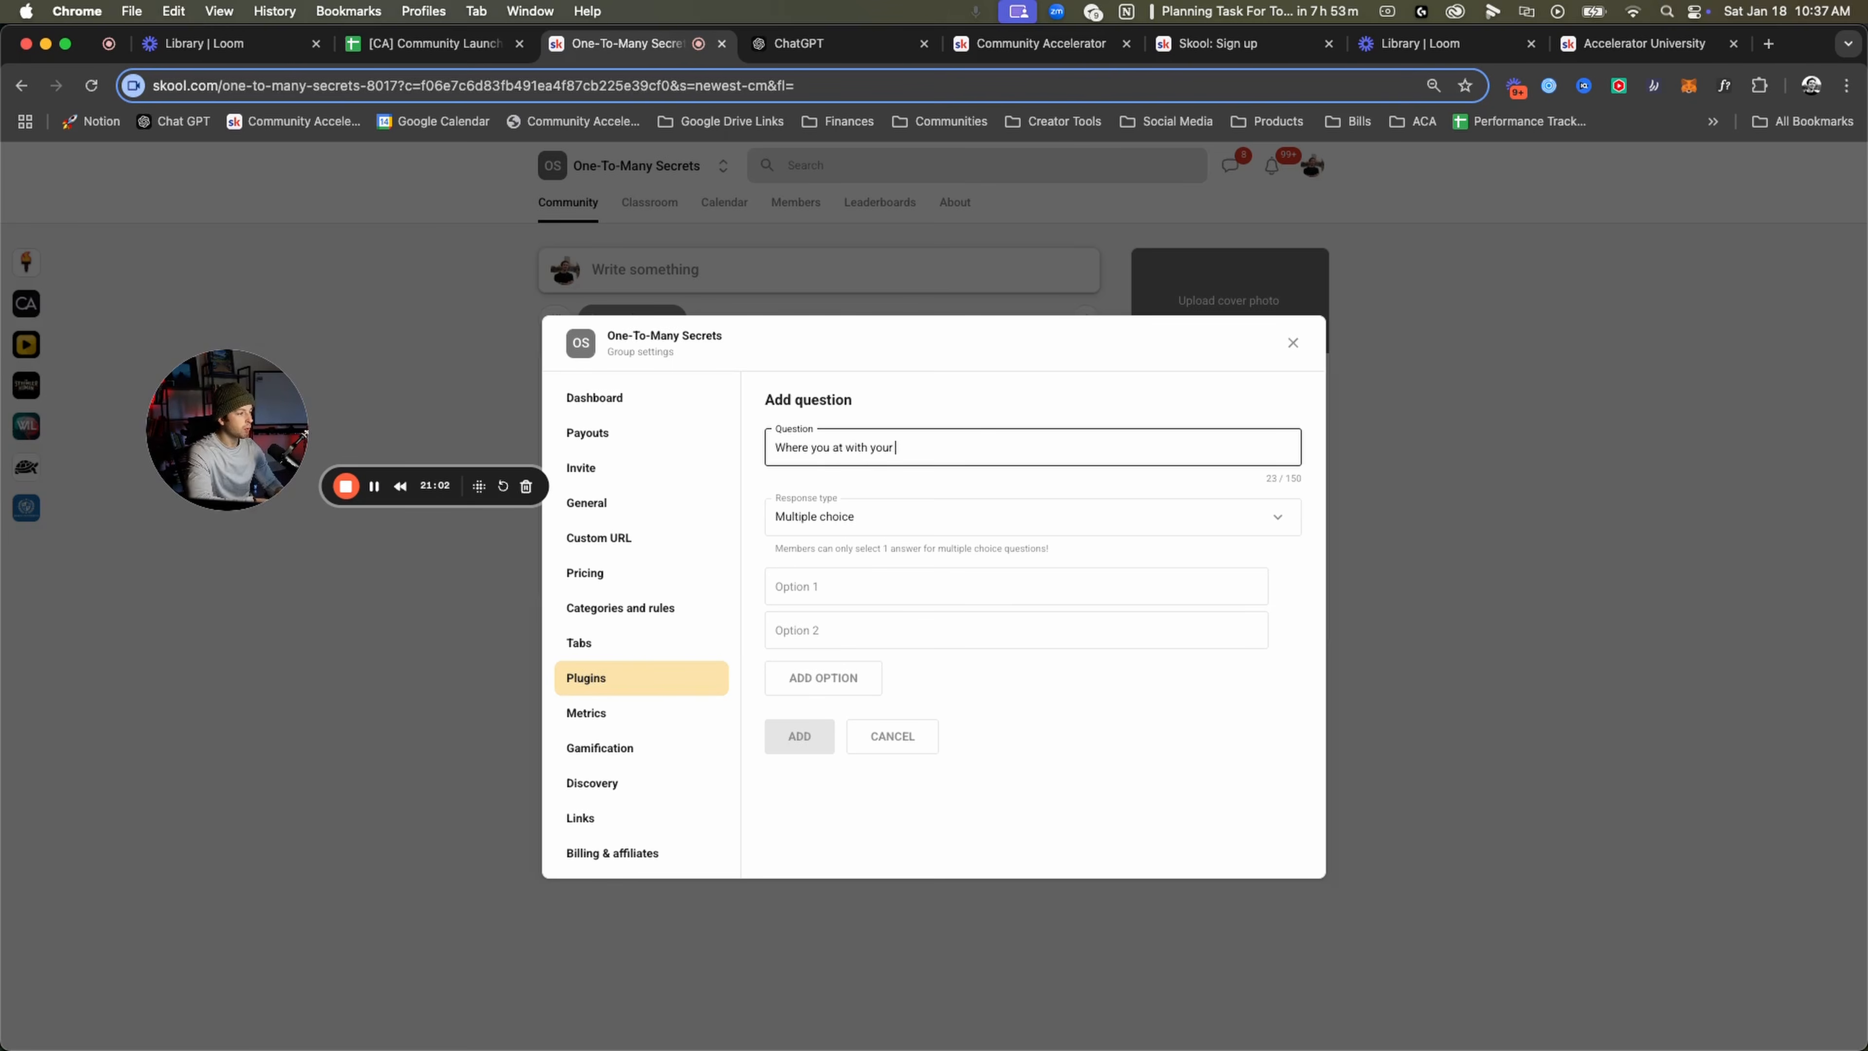
text(business right now?)
Enter "$0-$10k/m" and "$10-$20k/m" as the first two answer options of the business question.
click(842, 587)
text($0-$10k/m)
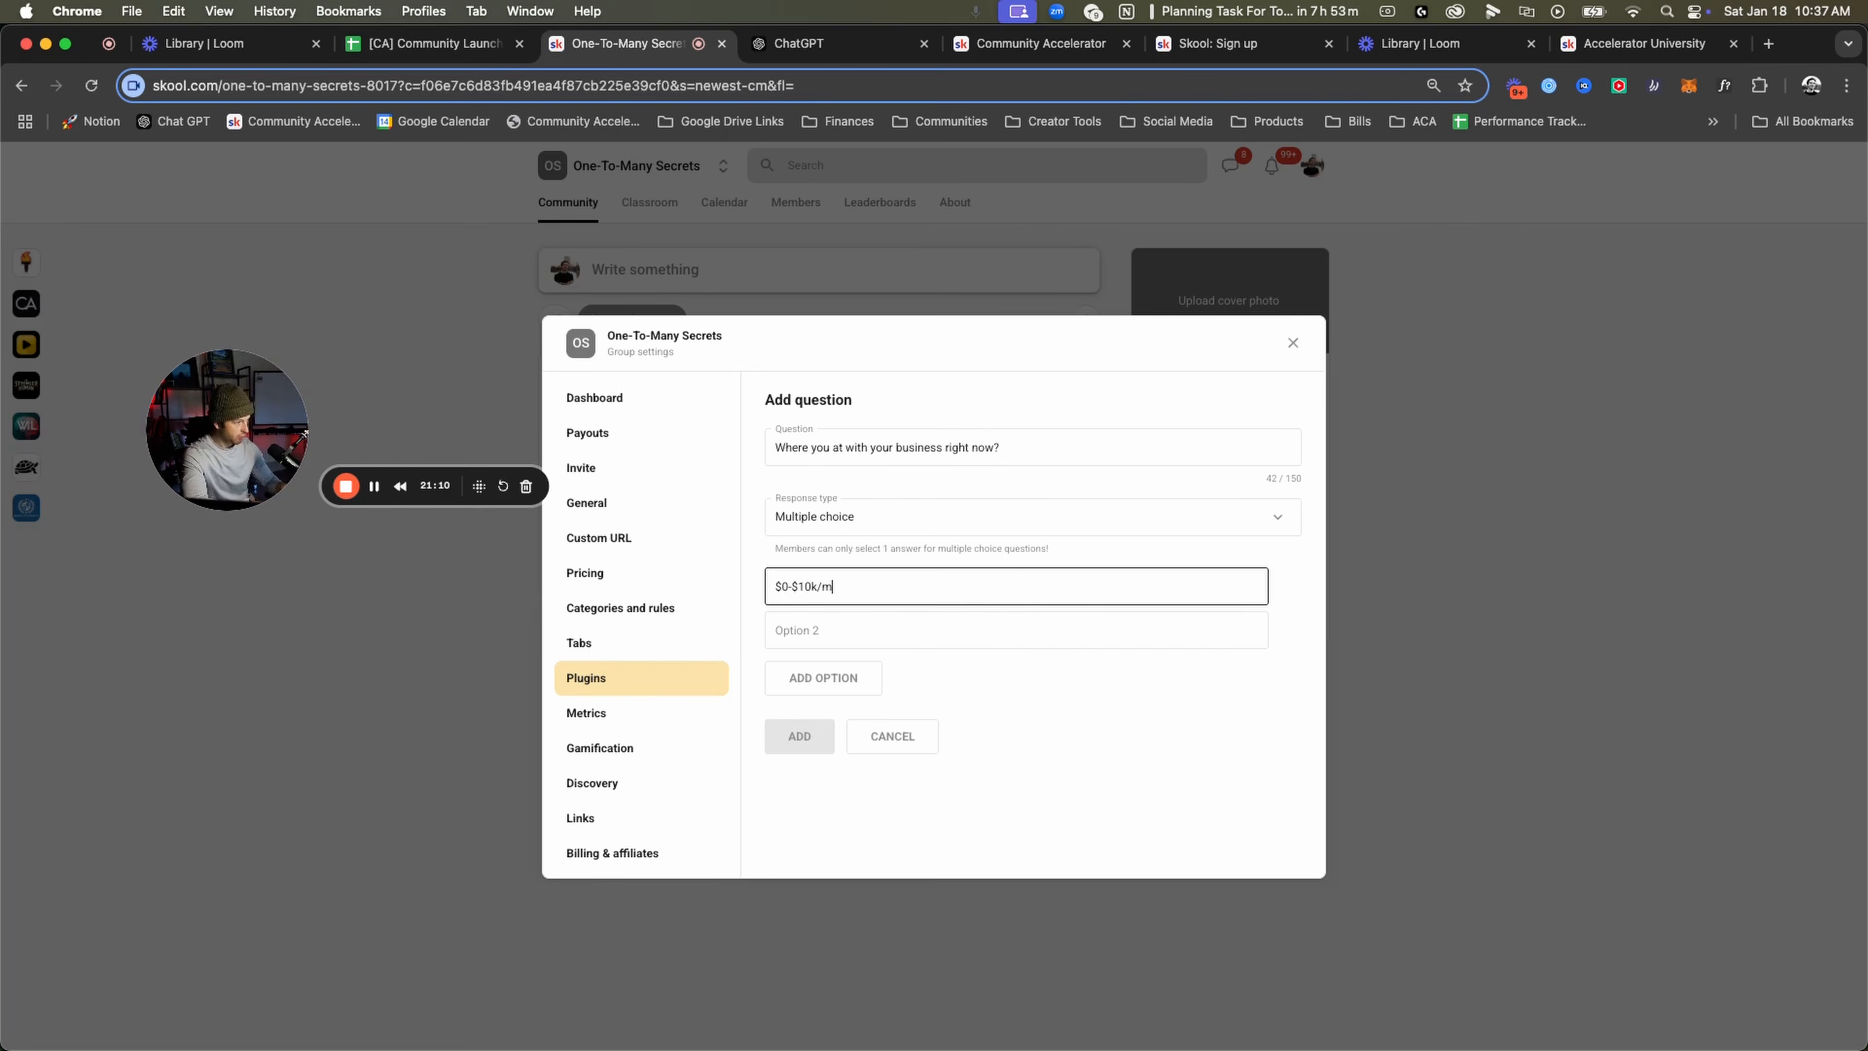
key(super+a)
key(super+c)
click(799, 623)
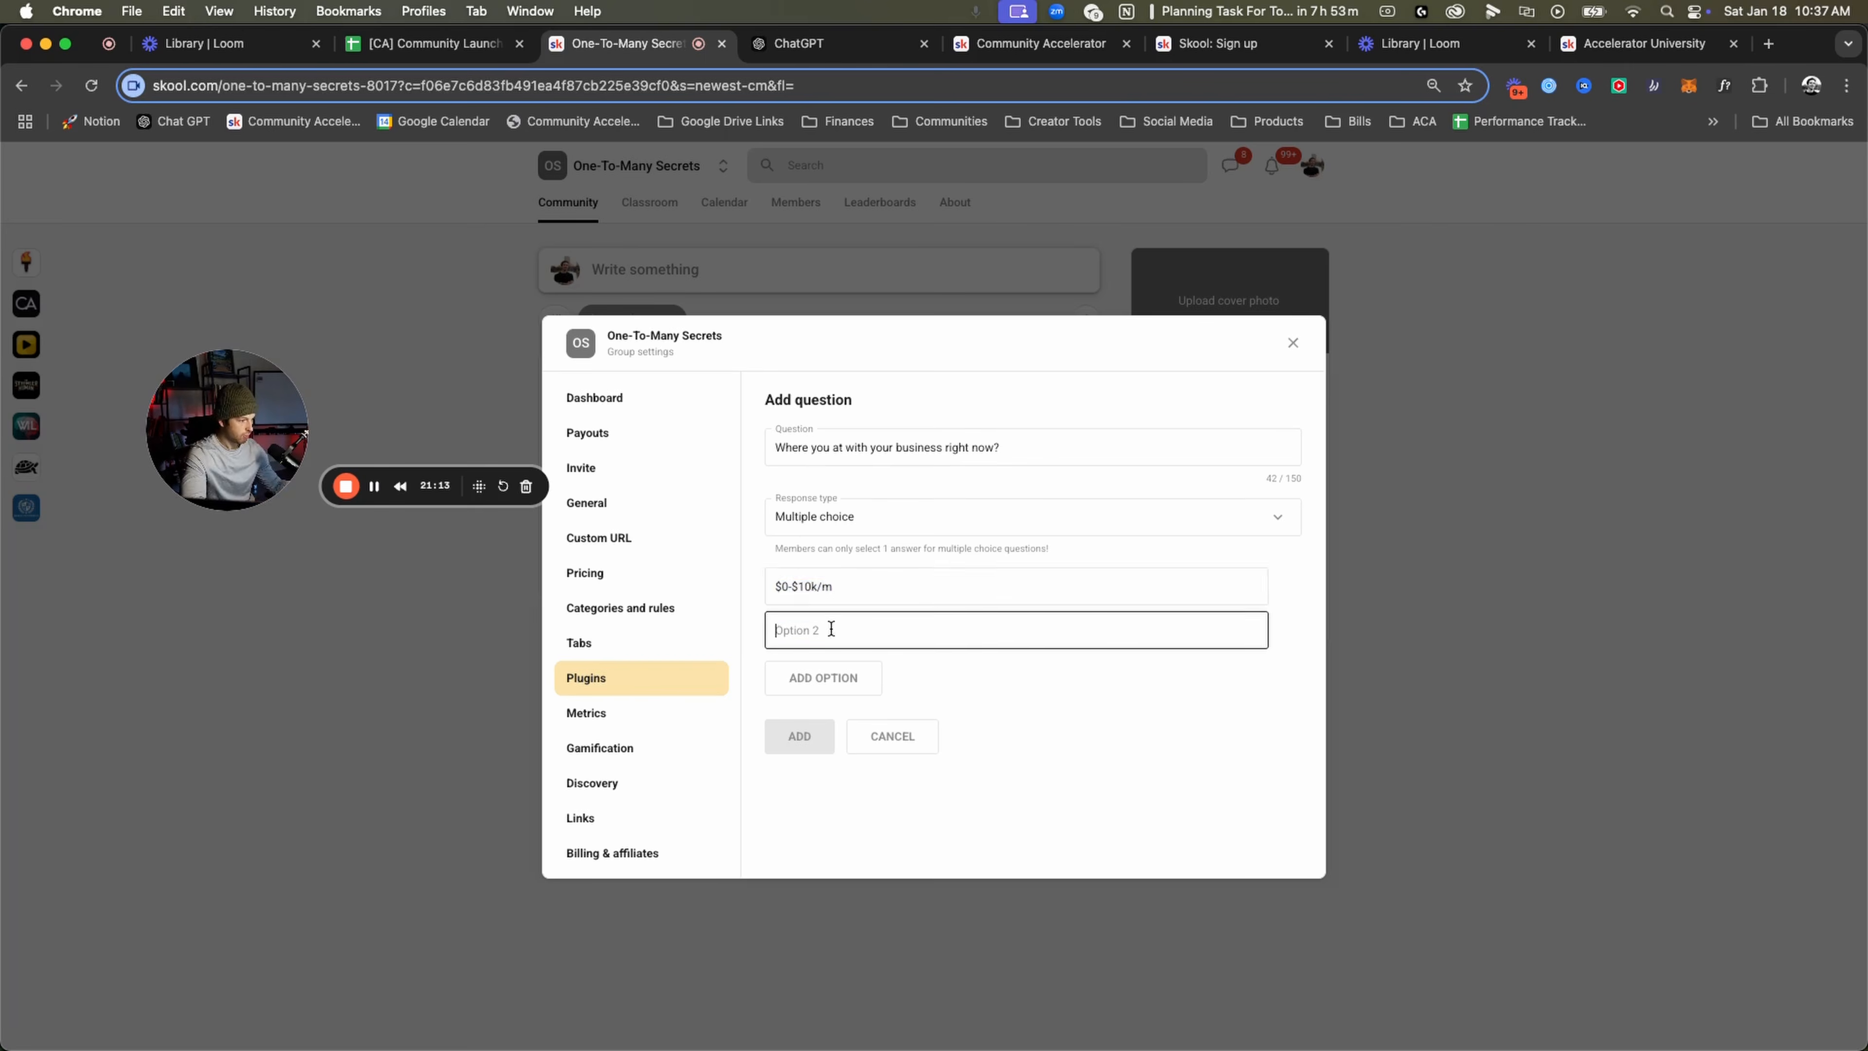
key(super+v)
click(782, 631)
text(1)
drag(804, 630, 809, 633)
text(2)
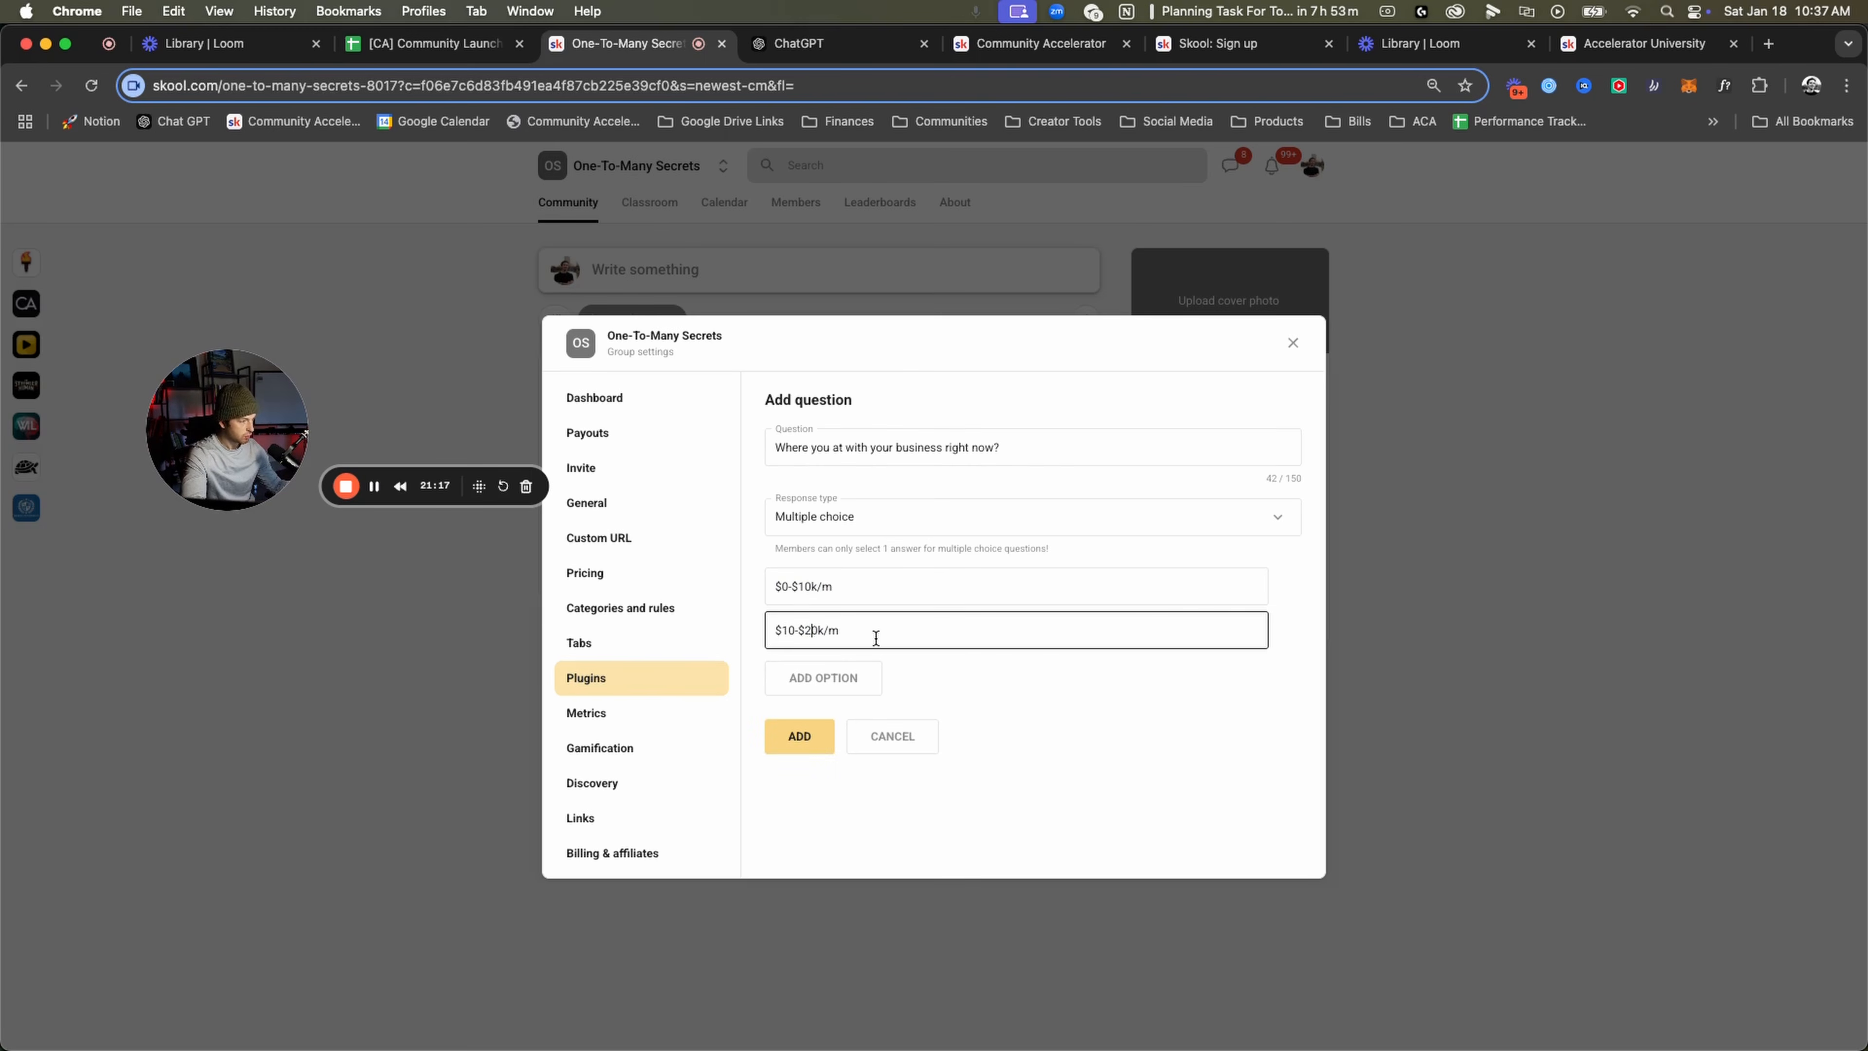
Add a third answer option "$20k-$30k/m" and a fourth option "$30k-$50k/m" to the business question.
click(853, 668)
drag(847, 632, 778, 629)
key(super+c)
click(780, 670)
key(super+v)
drag(789, 674, 781, 673)
text(2)
click(803, 674)
key(Delete)
text(3)
click(845, 725)
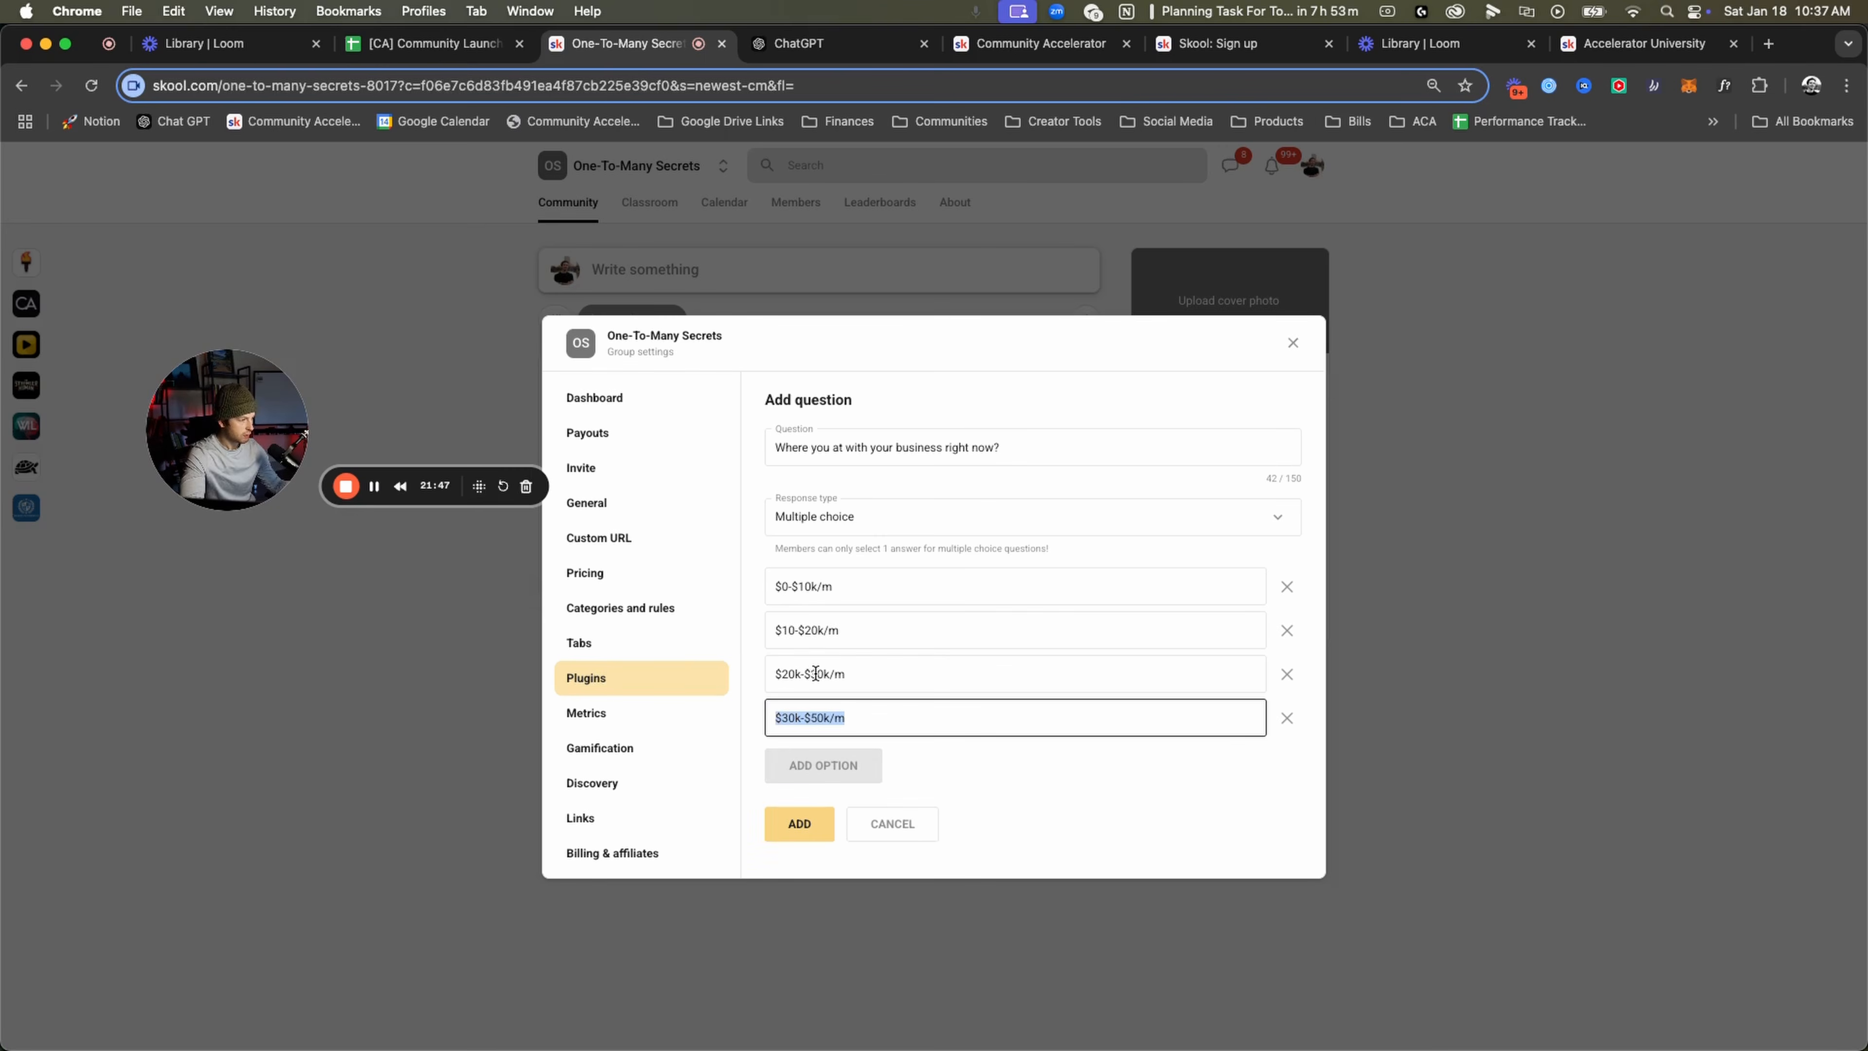
Raise the third option's upper limit to $50k, replace the fourth option with "$50k/m+", and add the question.
click(814, 673)
key(Delete)
text(5)
drag(846, 725, 760, 719)
text($50k/m+)
click(826, 824)
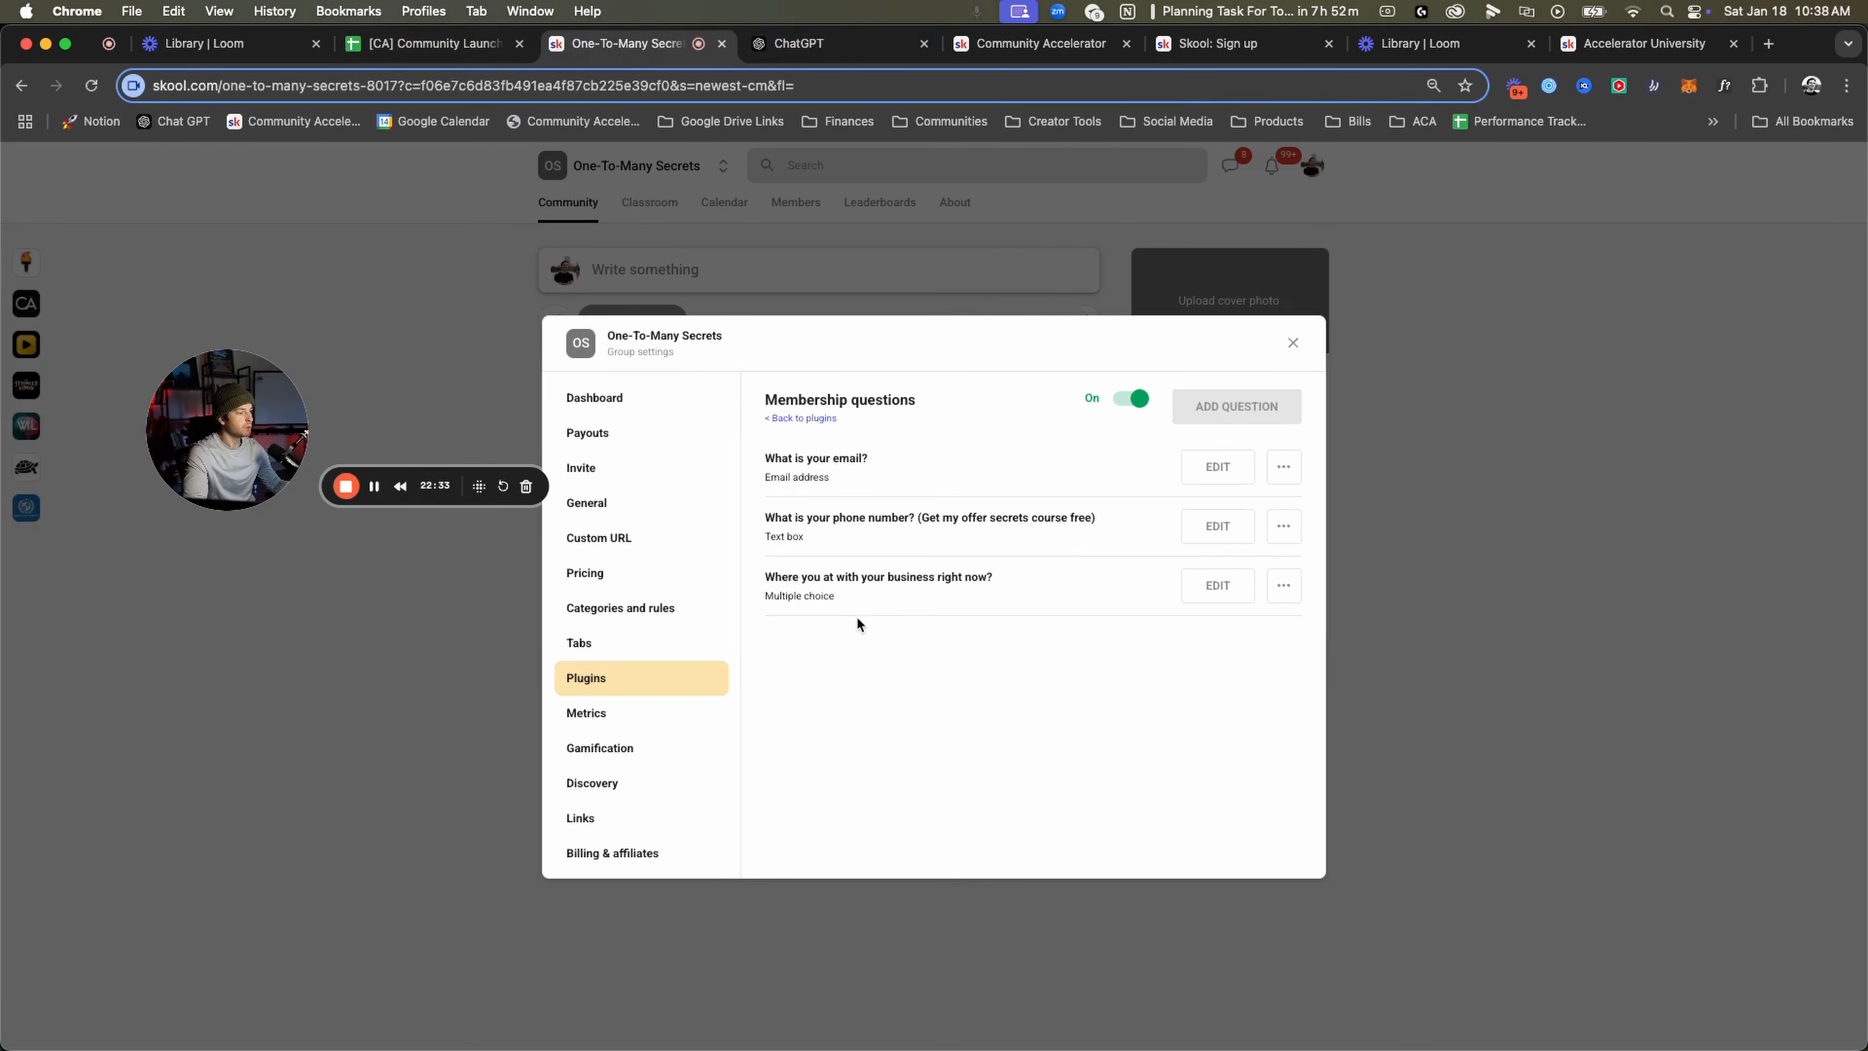
Review the listed membership questions and mark "Add membership questions" as complete in the Community Launch Checklist spreadsheet.
drag(864, 613, 878, 548)
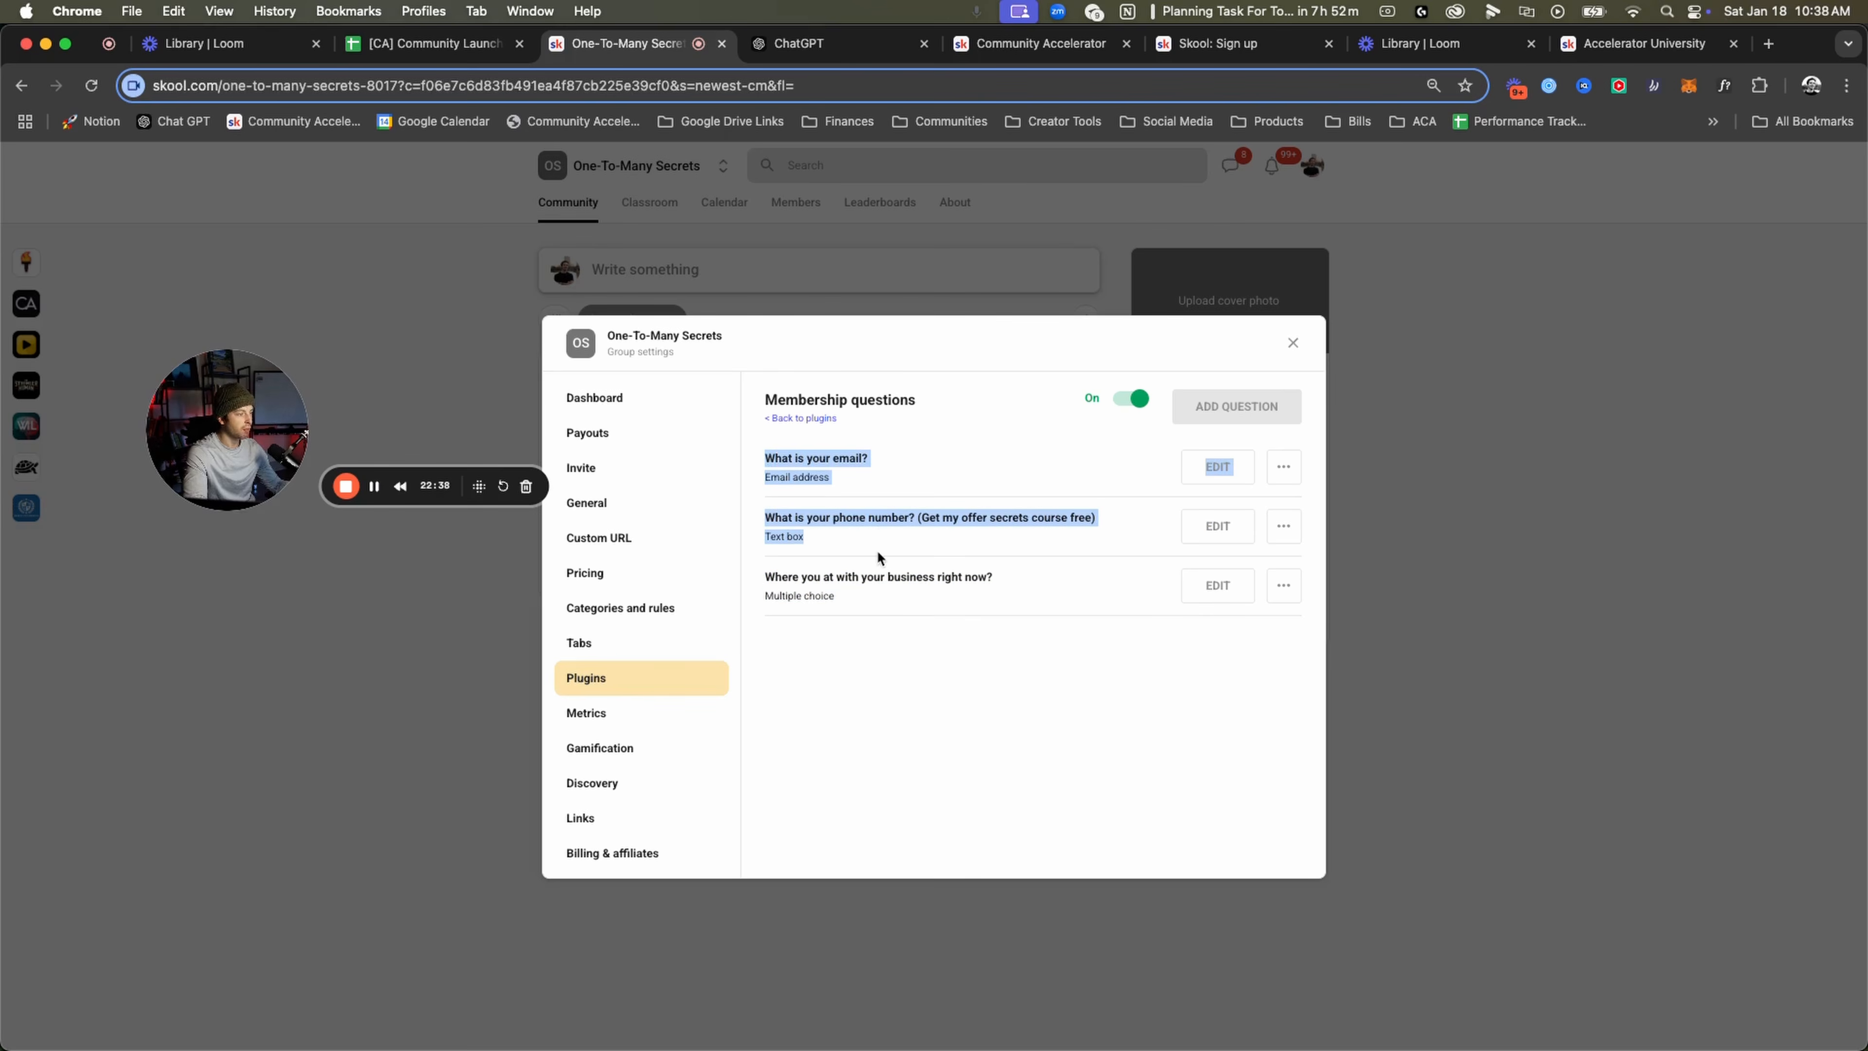
drag(994, 578, 766, 581)
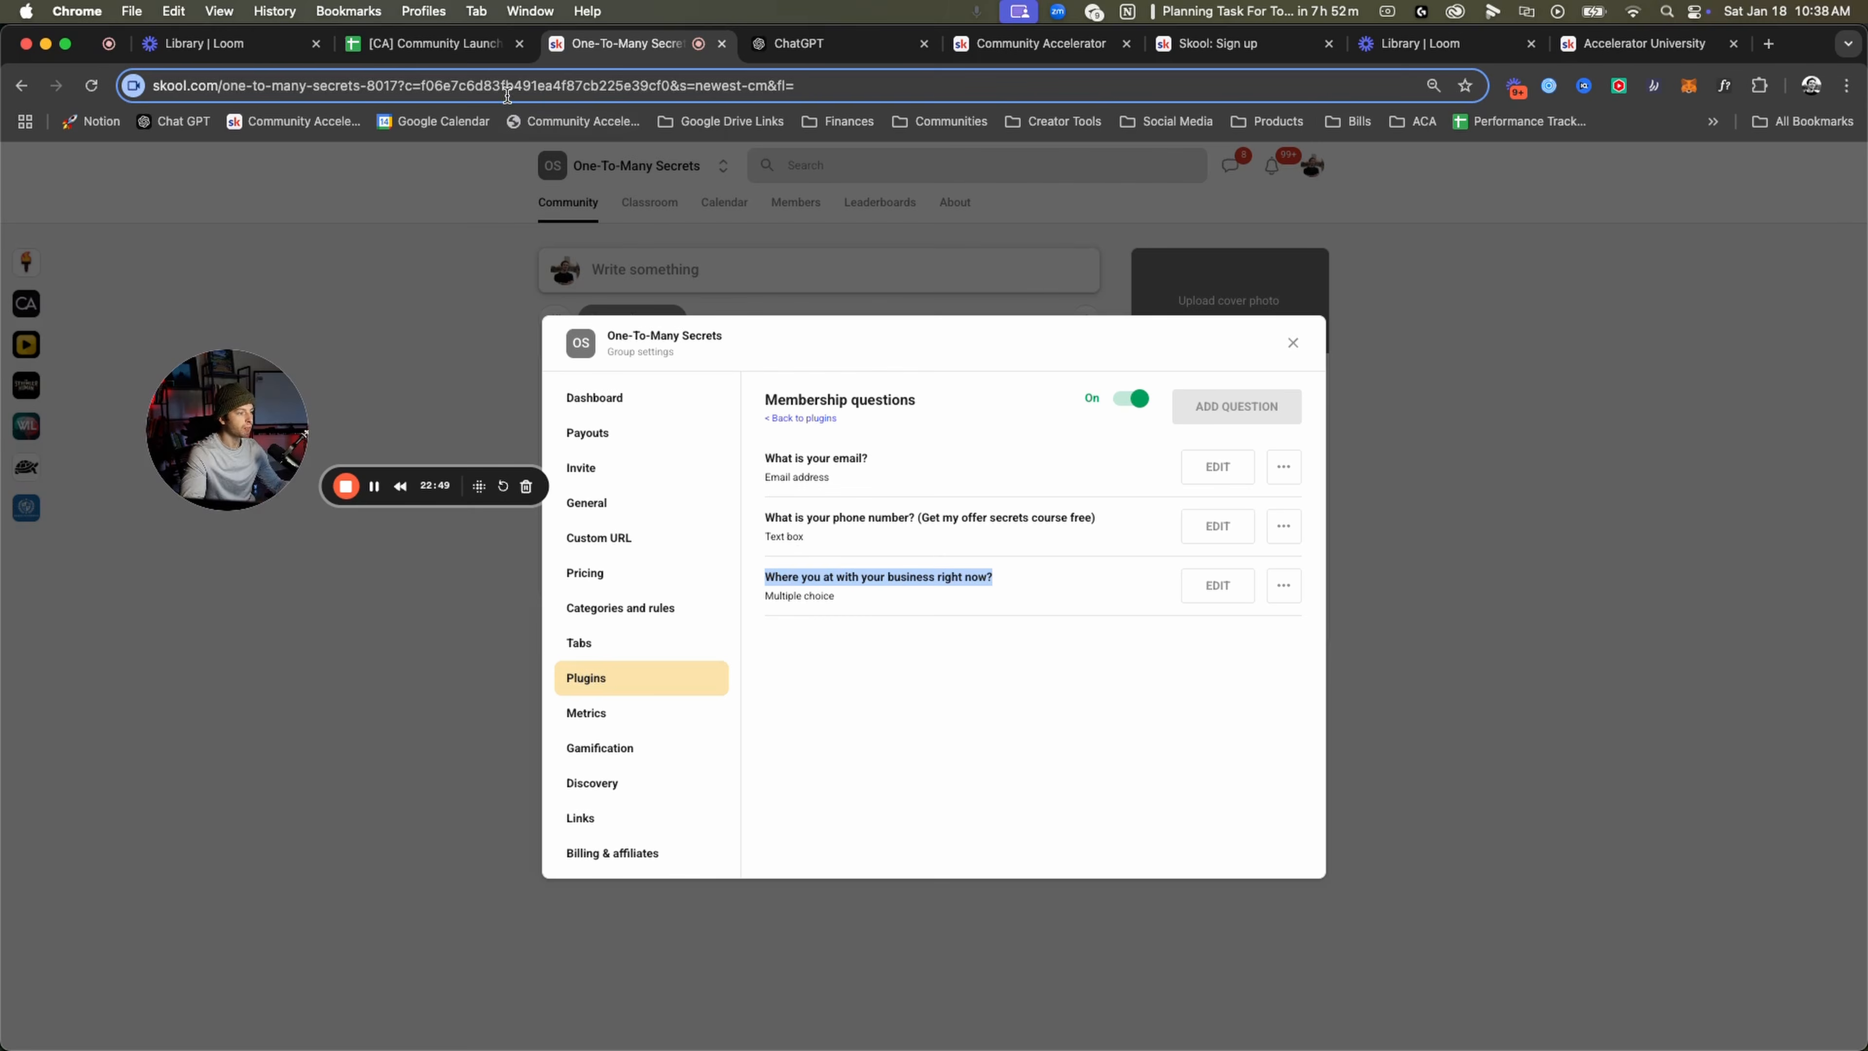
click(441, 43)
drag(538, 697, 779, 708)
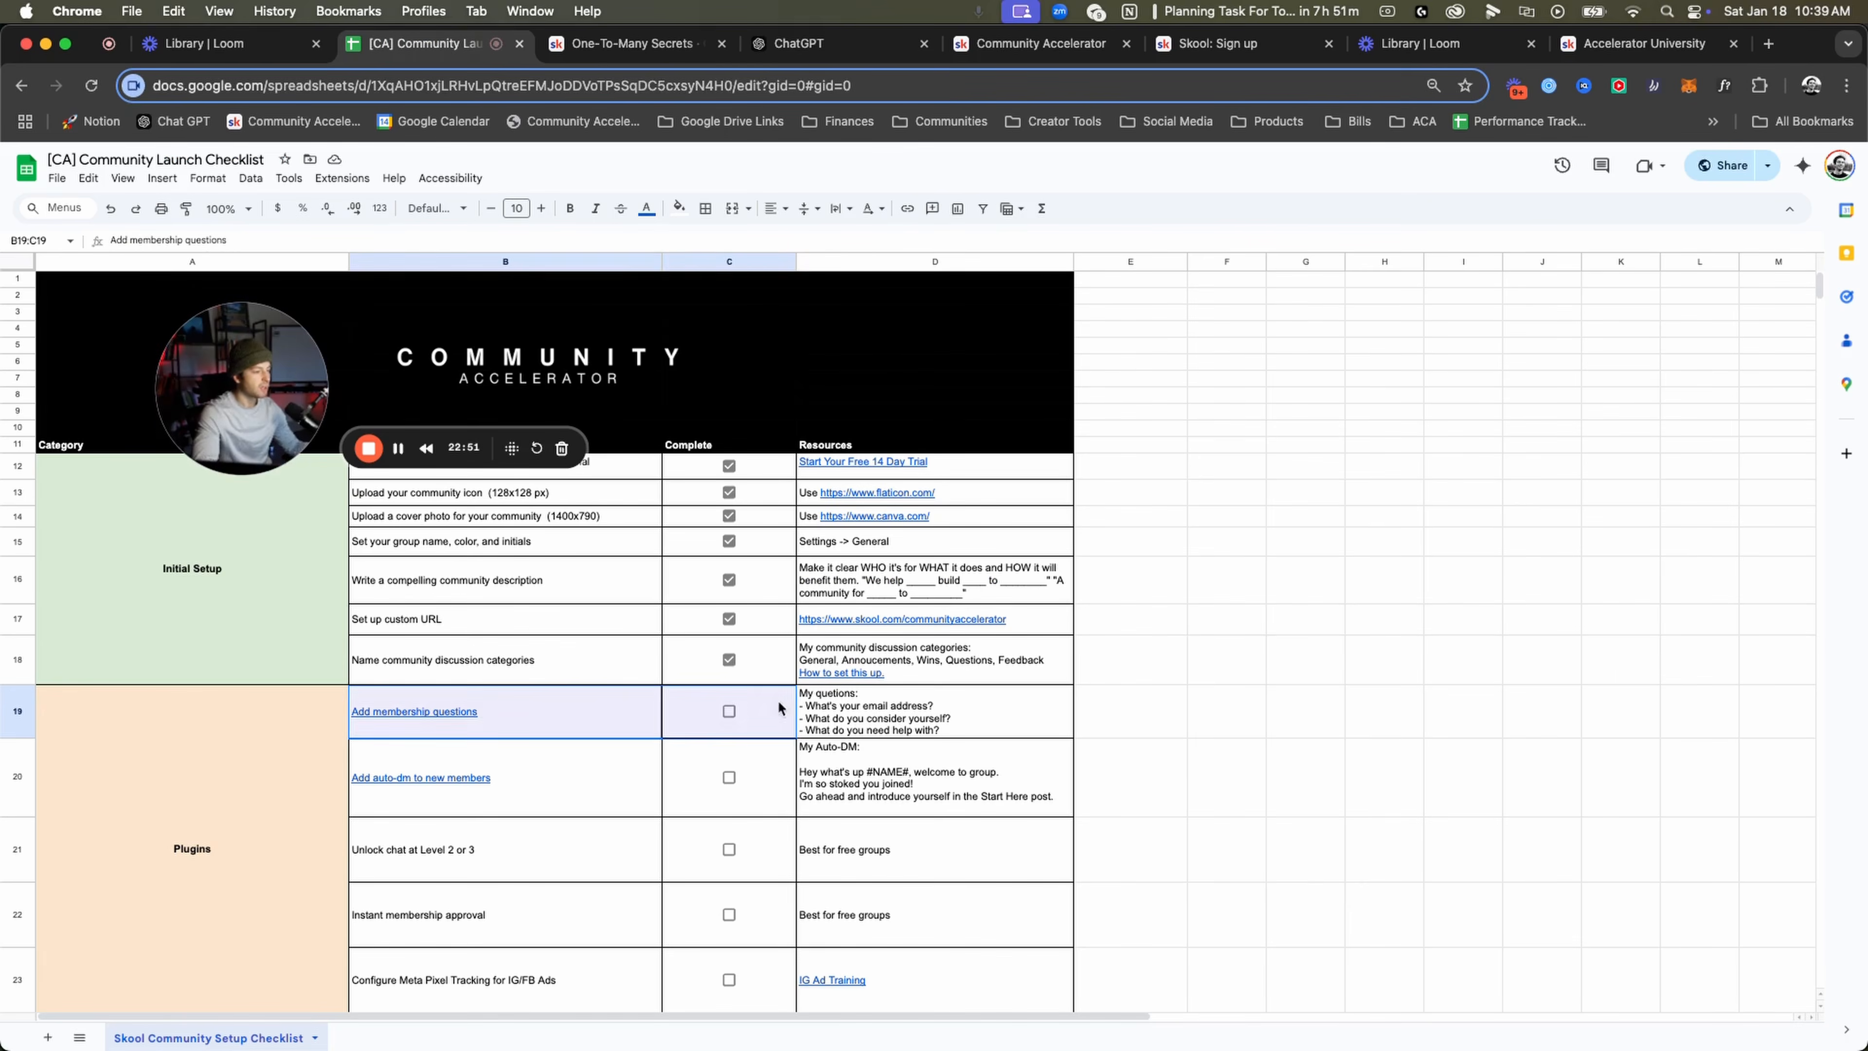
click(777, 711)
click(728, 711)
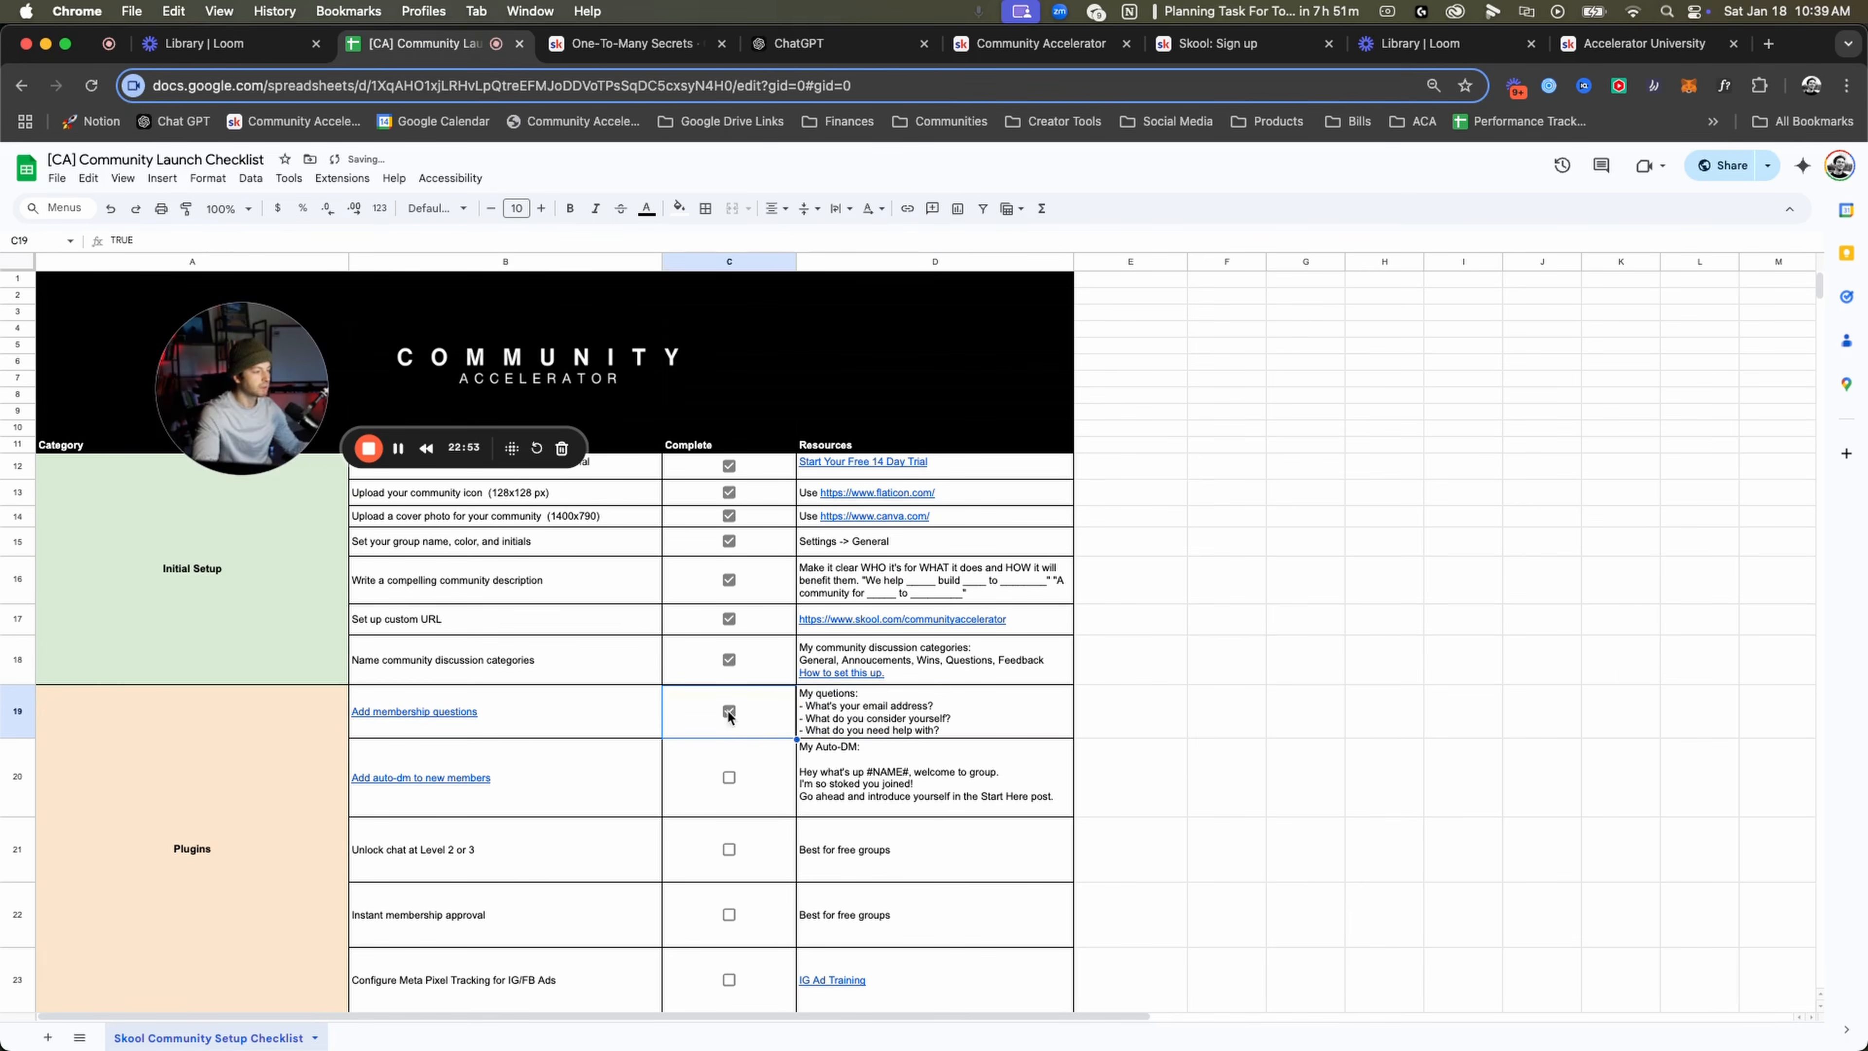
Check the auto-dm task in the checklist, return to the Skool group settings and turn on the Auto DM new members plugin.
scroll(819, 710, down, 3)
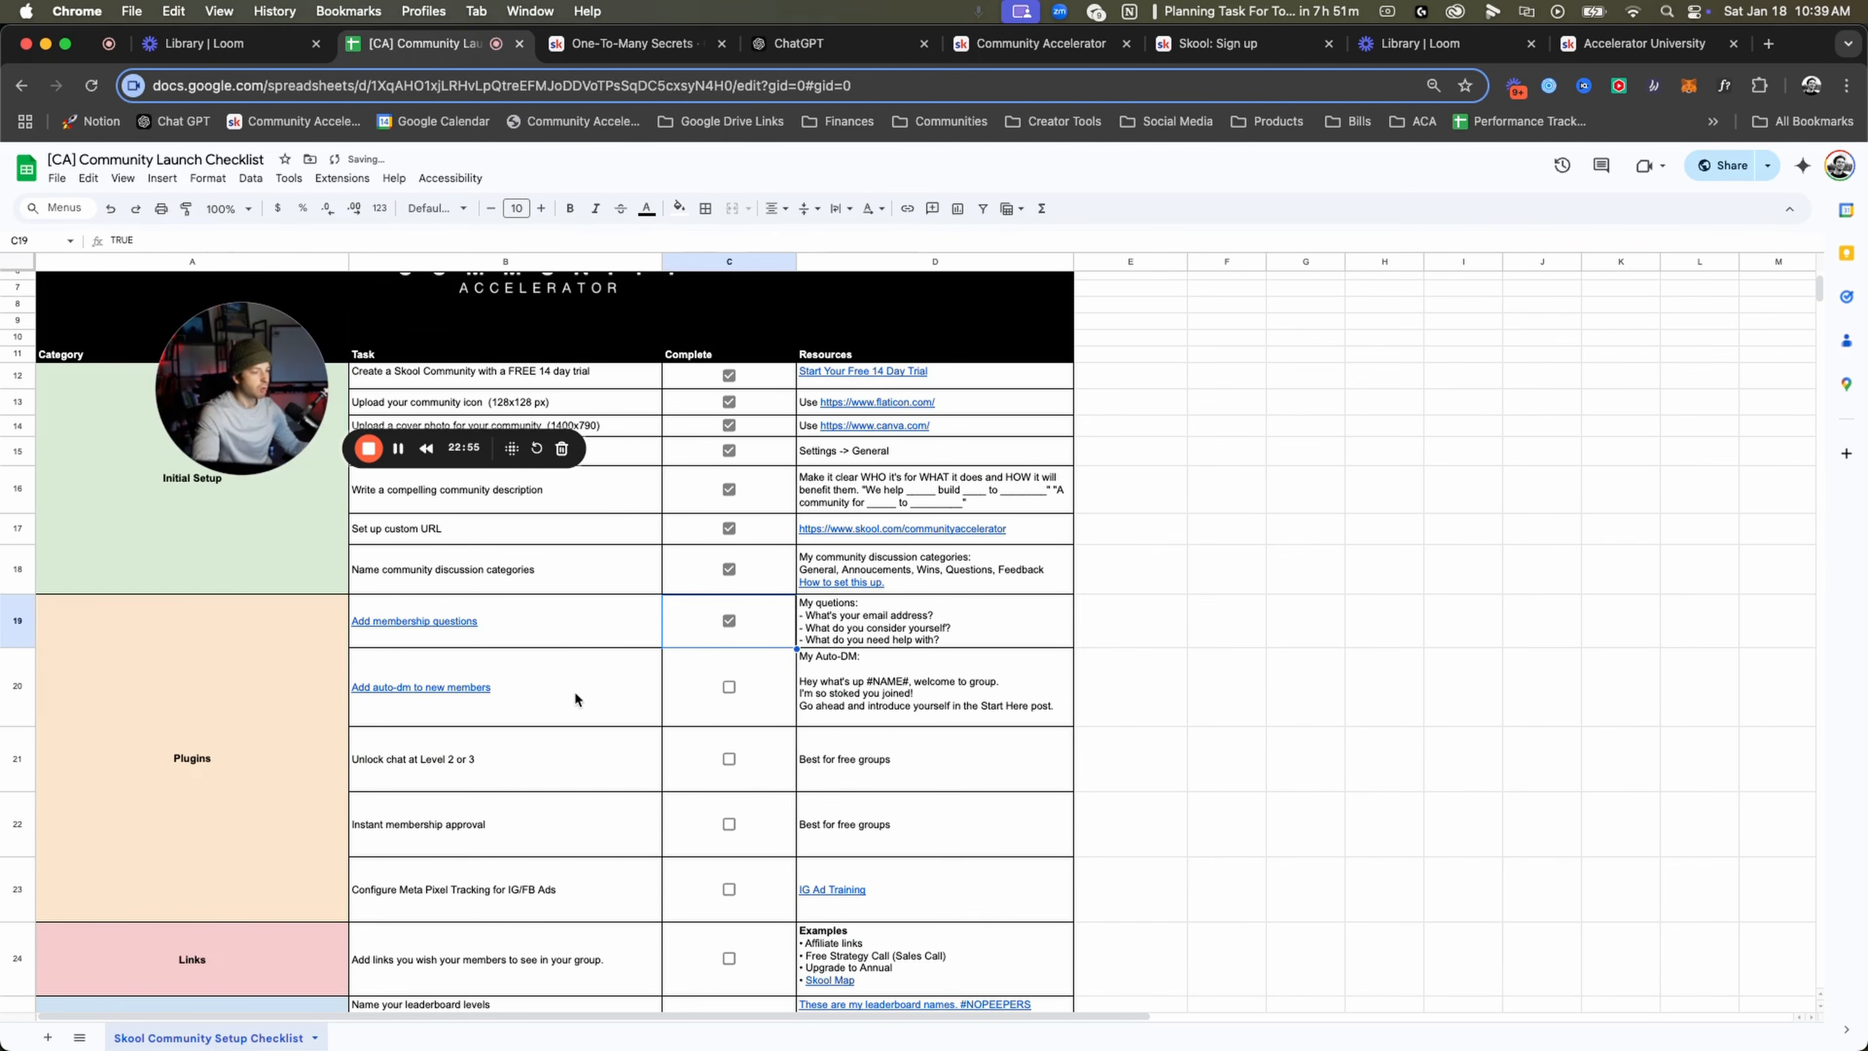
drag(572, 690, 758, 695)
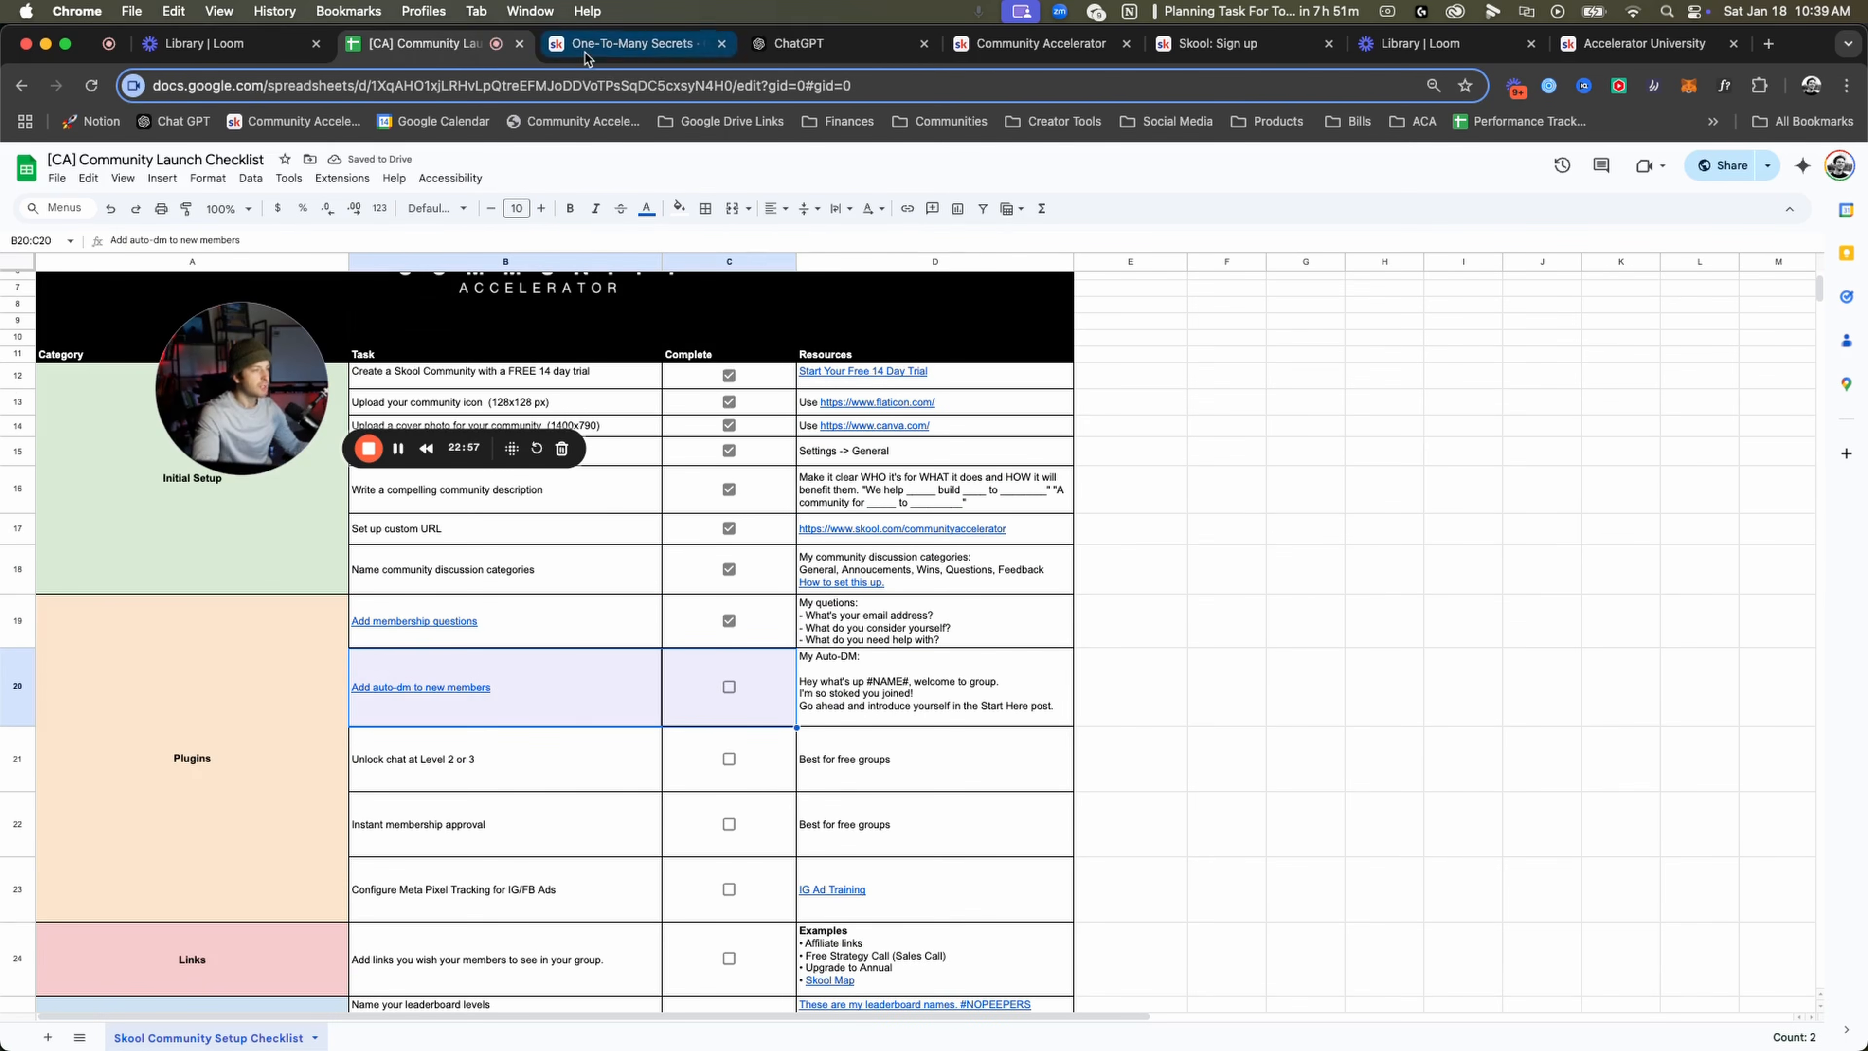
click(684, 43)
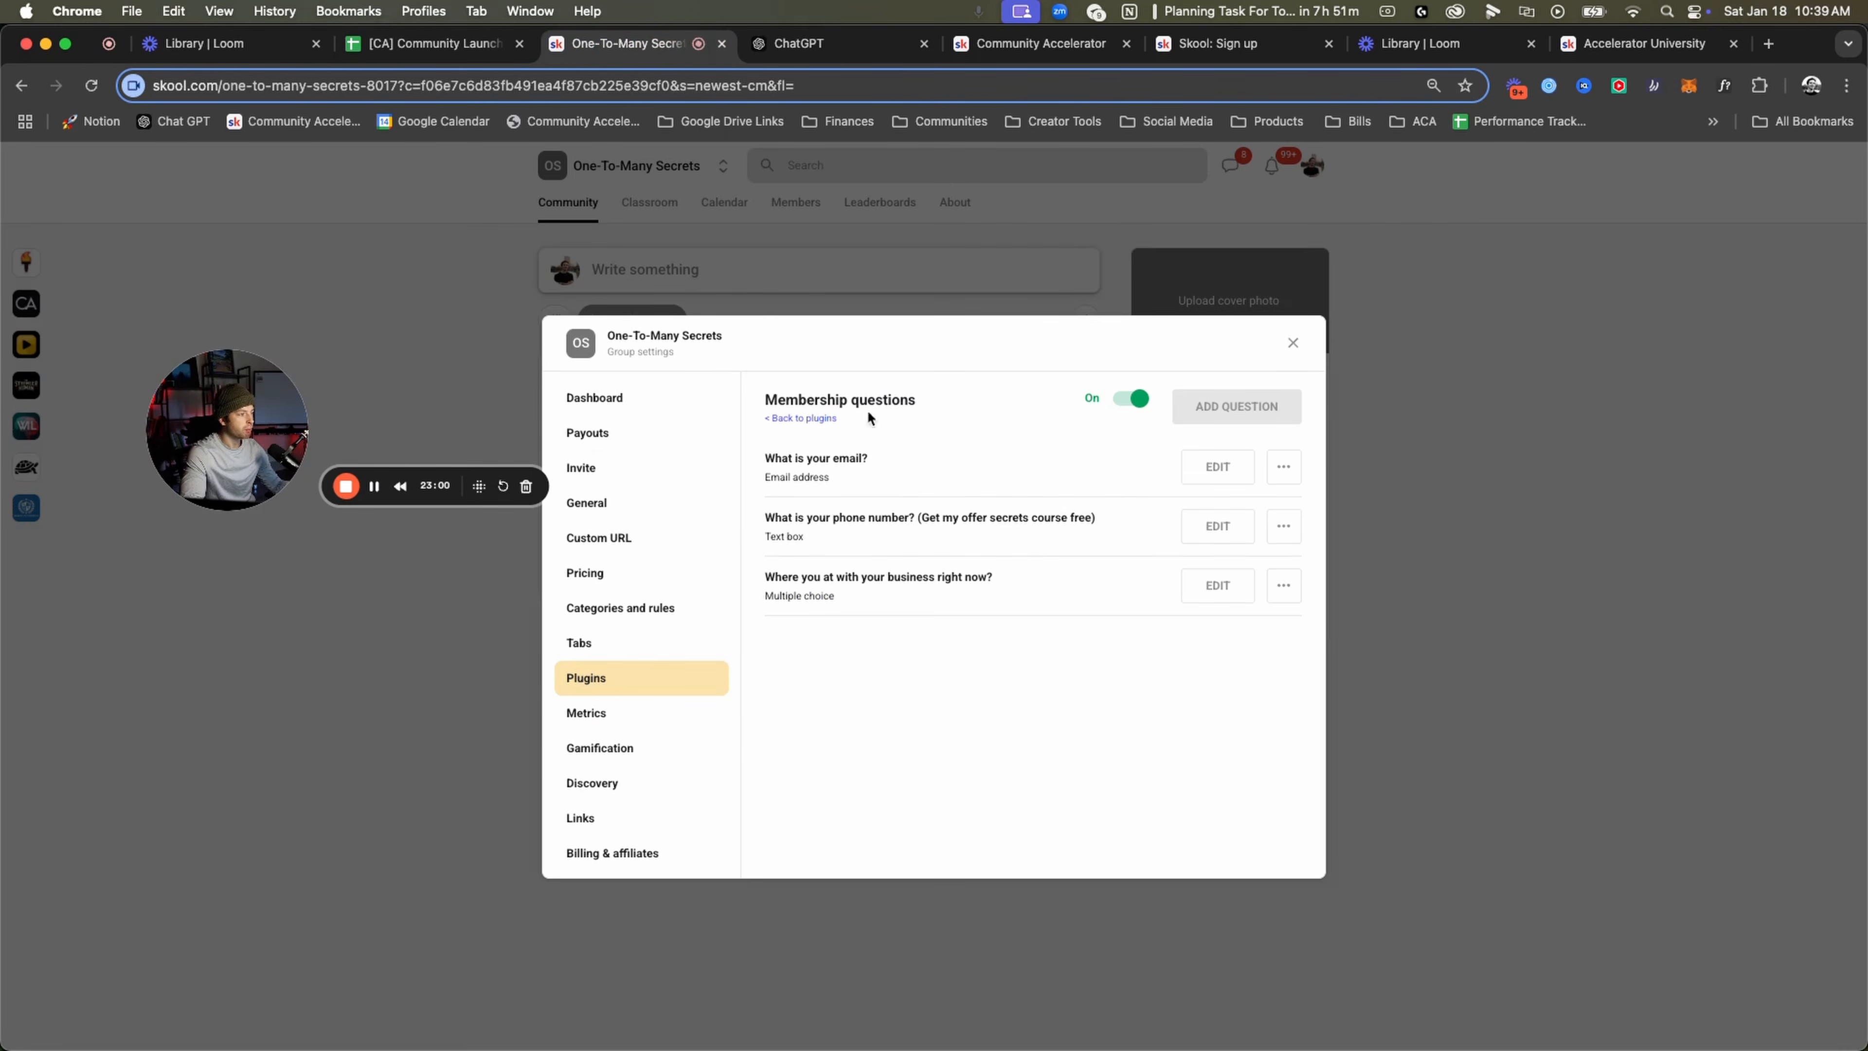
click(813, 419)
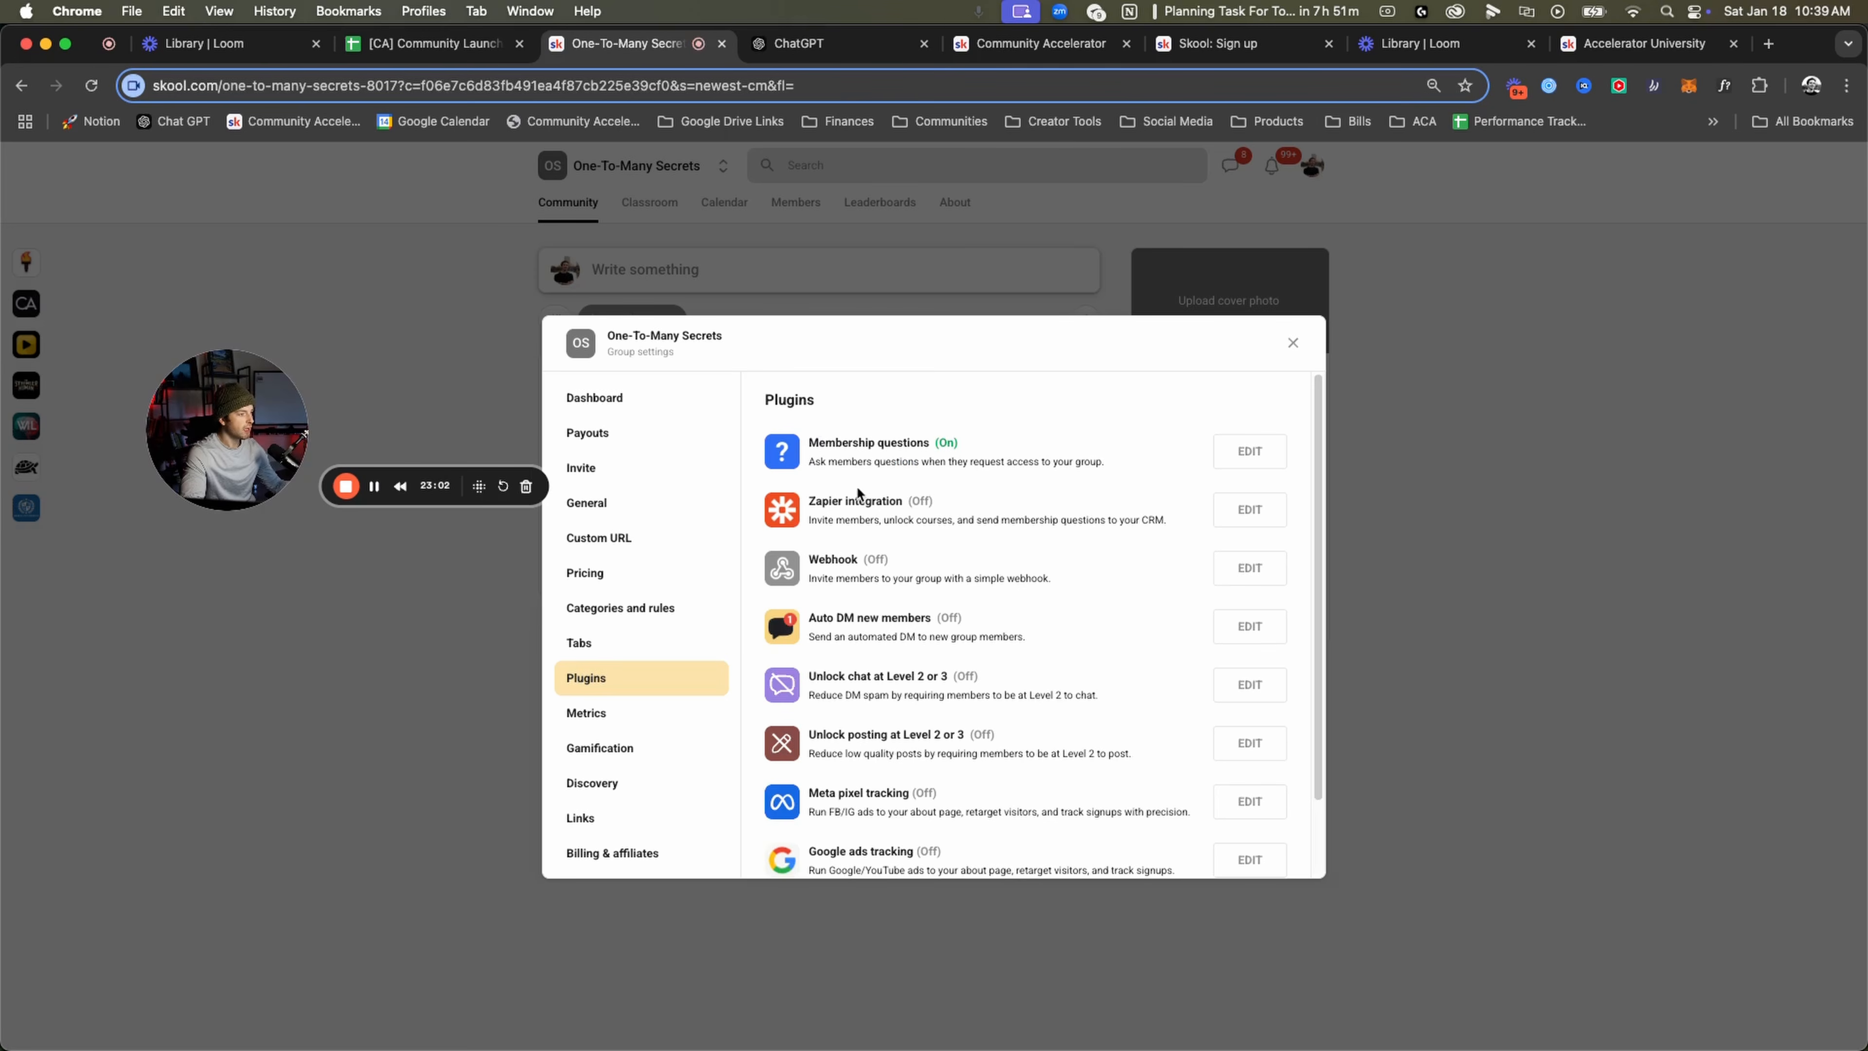
drag(824, 629, 996, 637)
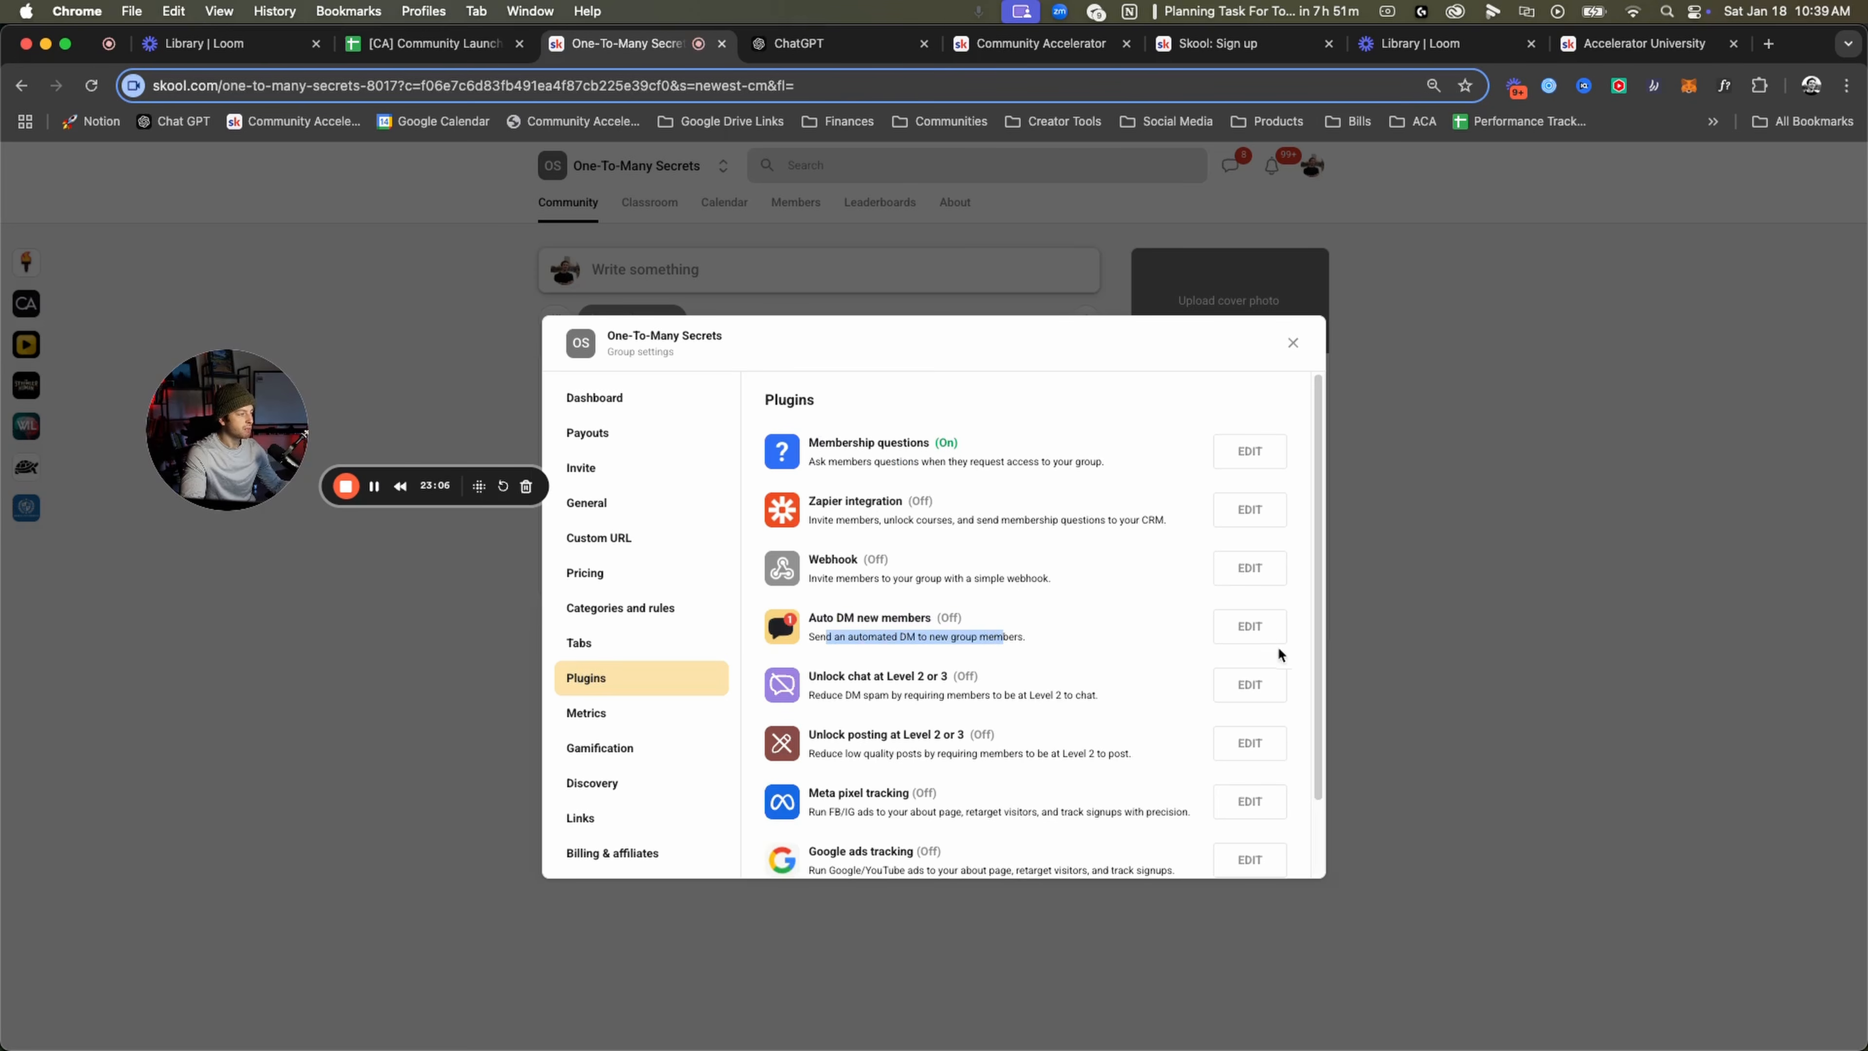
click(1242, 630)
click(1281, 402)
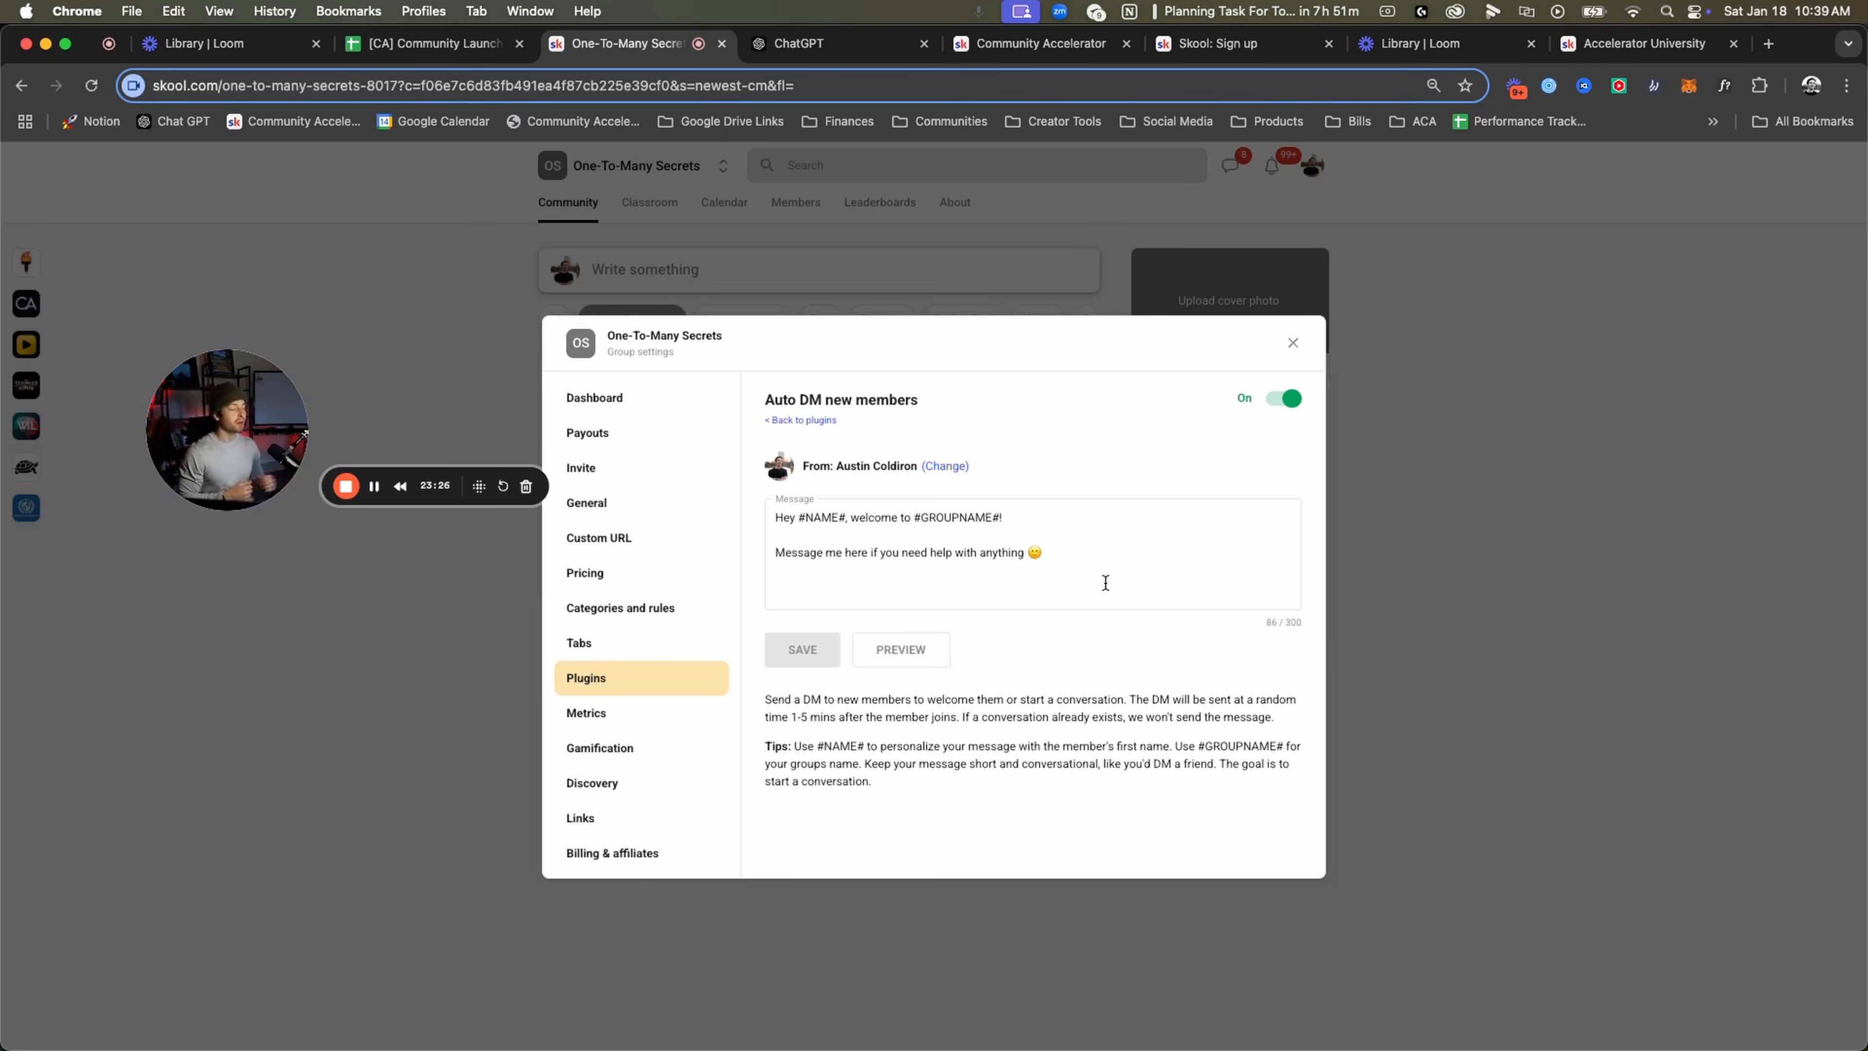
Delete the "Message me here if you need help with anything" line from the auto DM and check the greeting's #NAME# and #GROUPNAME# placeholders.
drag(1093, 553, 773, 517)
shift+click(776, 552)
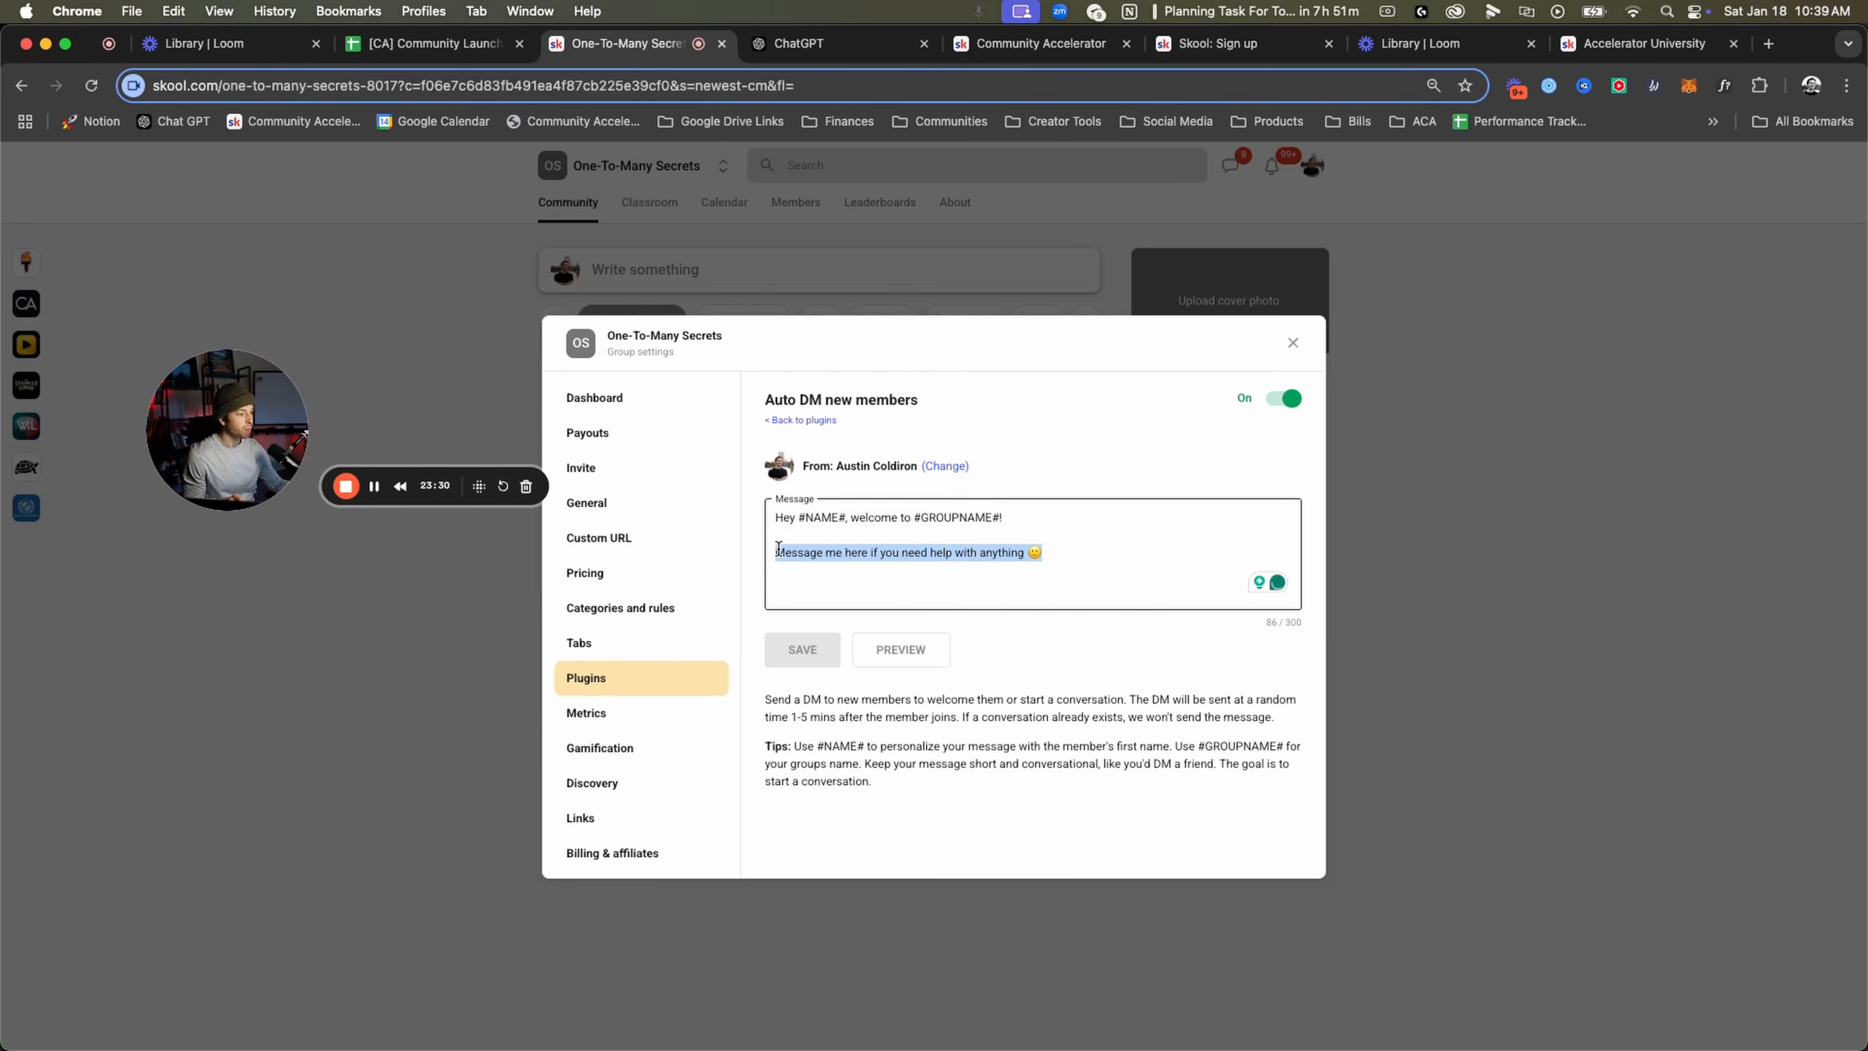
key(BackSpace)
key(BackSpace)
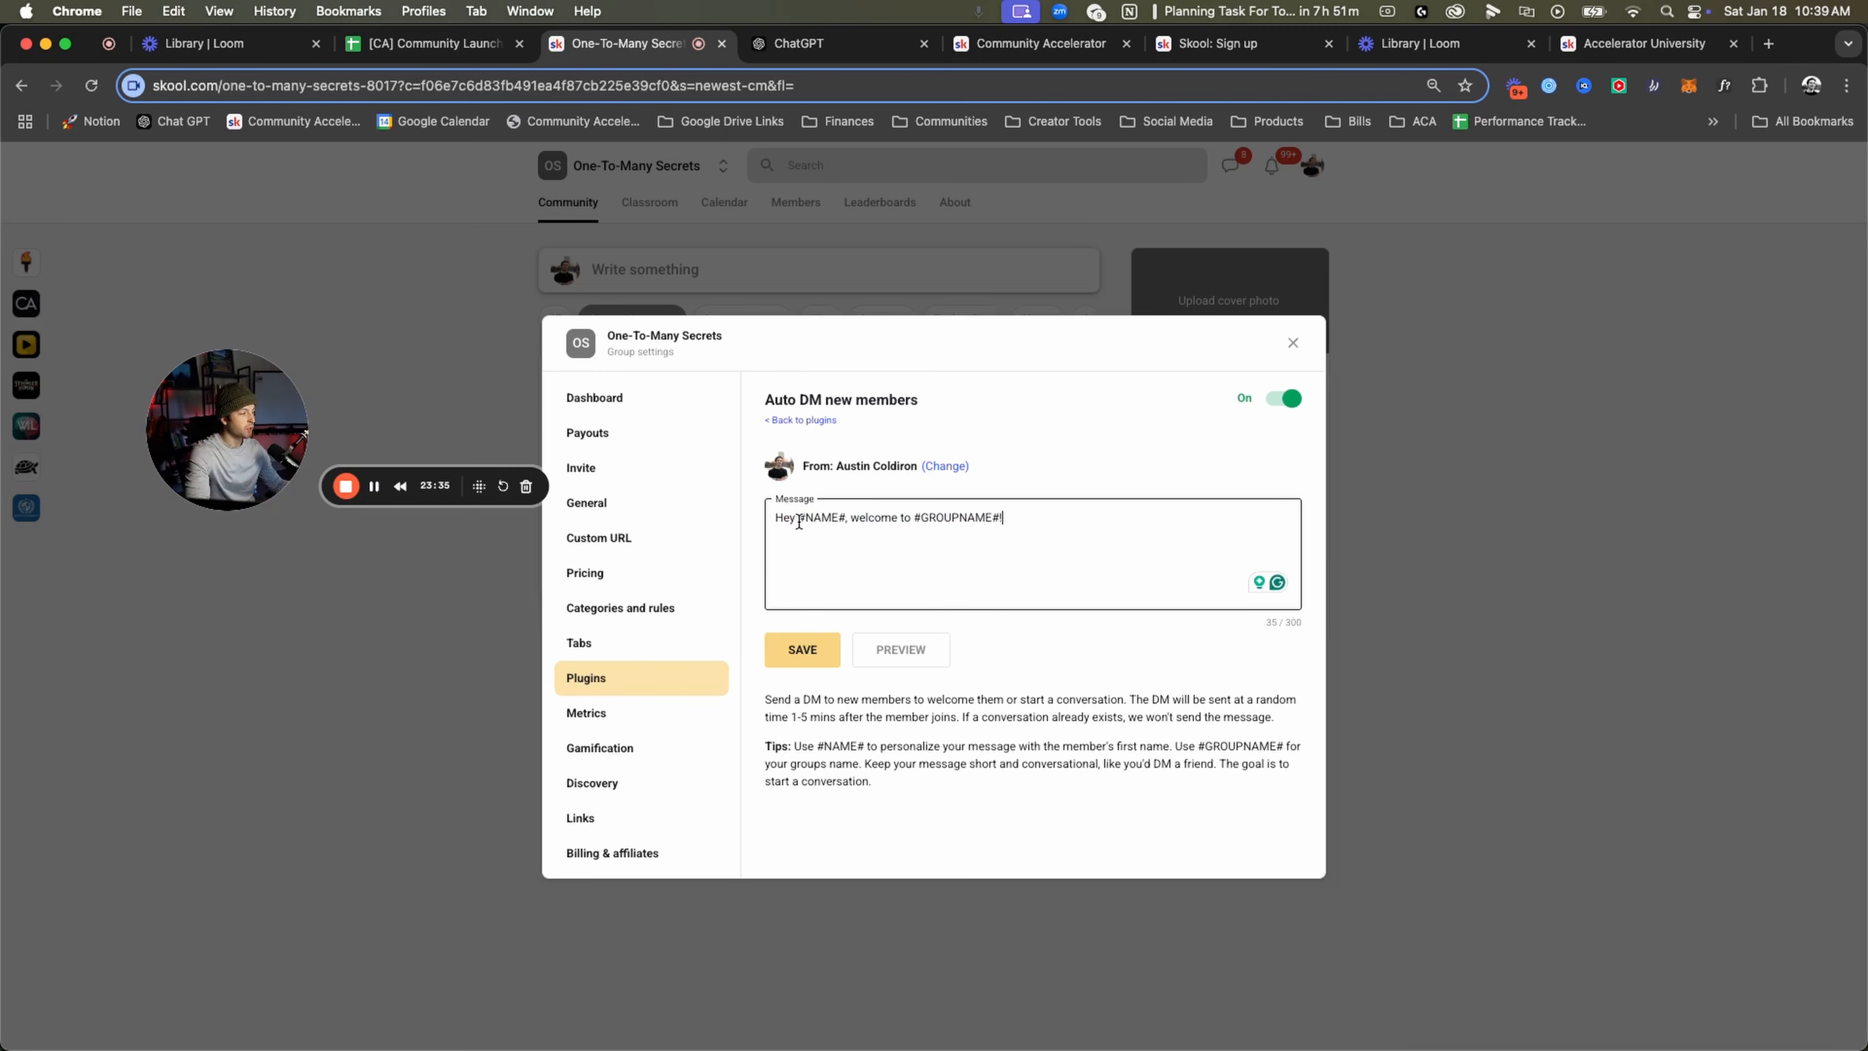
drag(799, 520, 844, 524)
drag(915, 520, 1016, 522)
drag(799, 521, 847, 524)
click(924, 519)
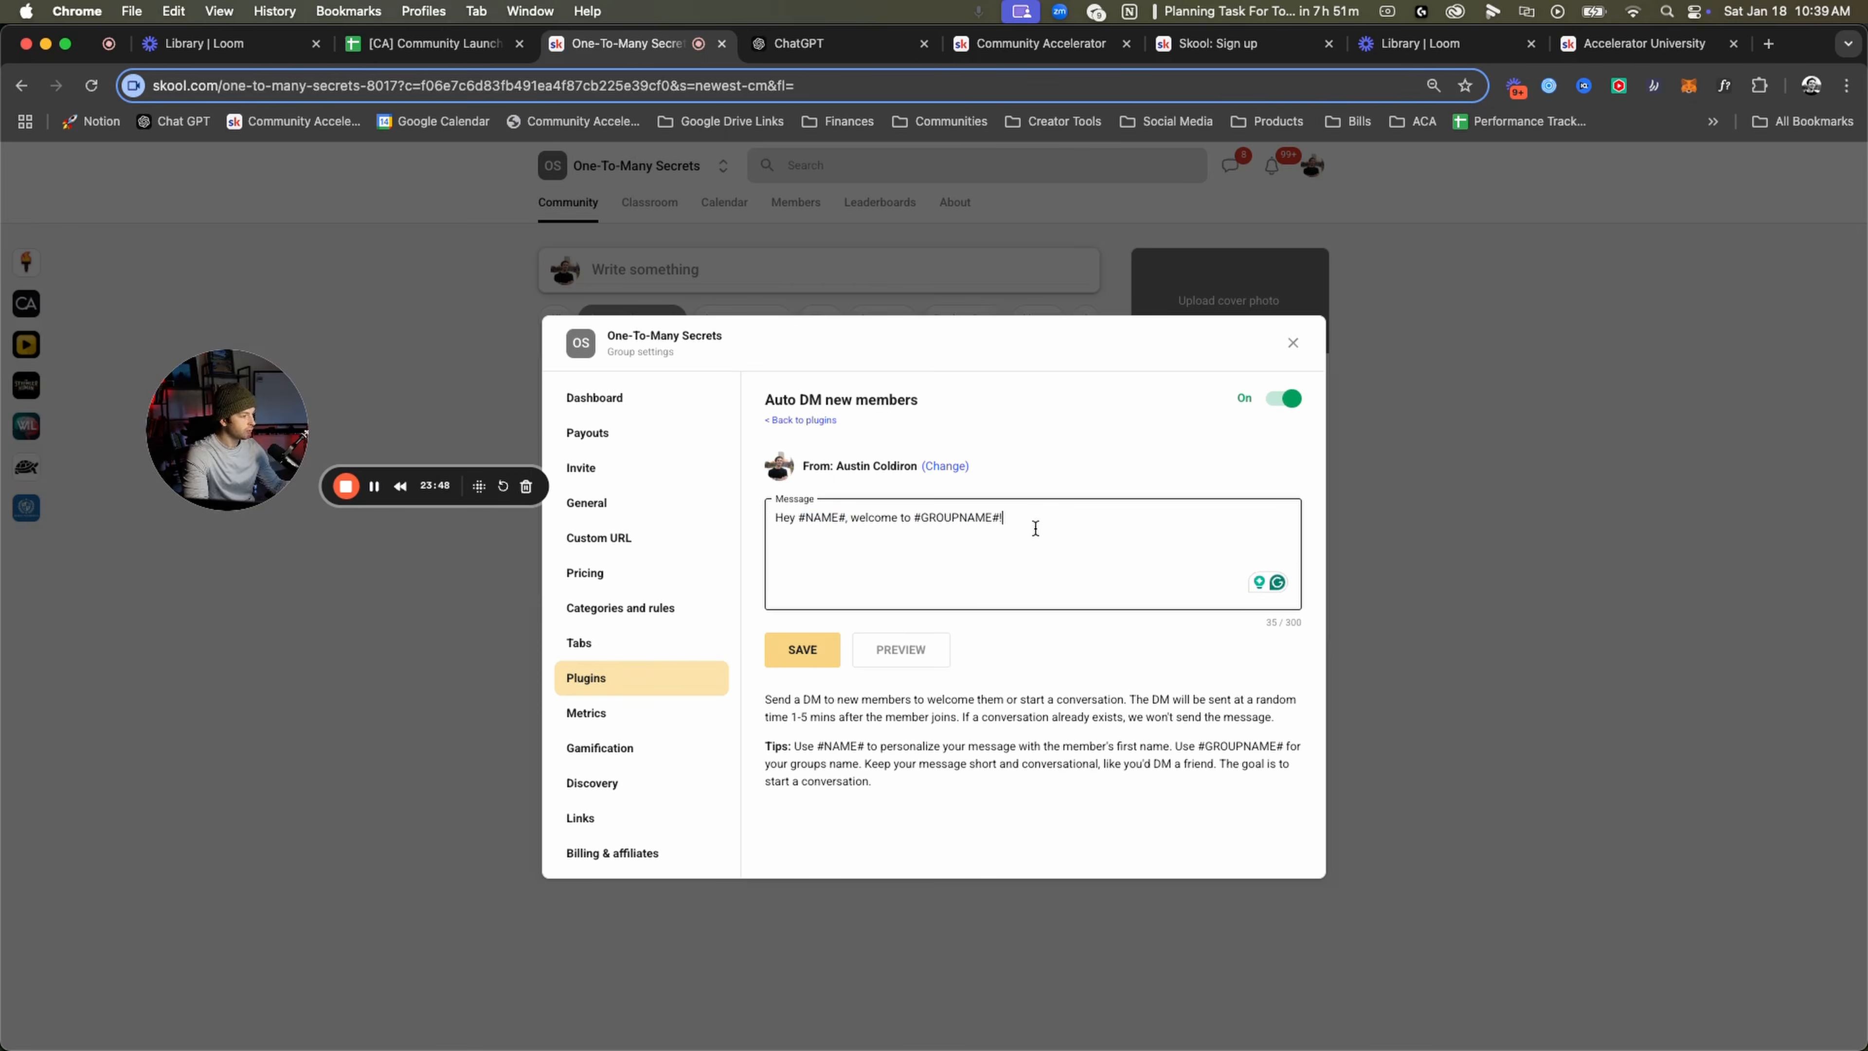
Add the line "Go ahead and start here" below the greeting in the auto DM message.
drag(775, 521, 1018, 521)
click(1020, 521)
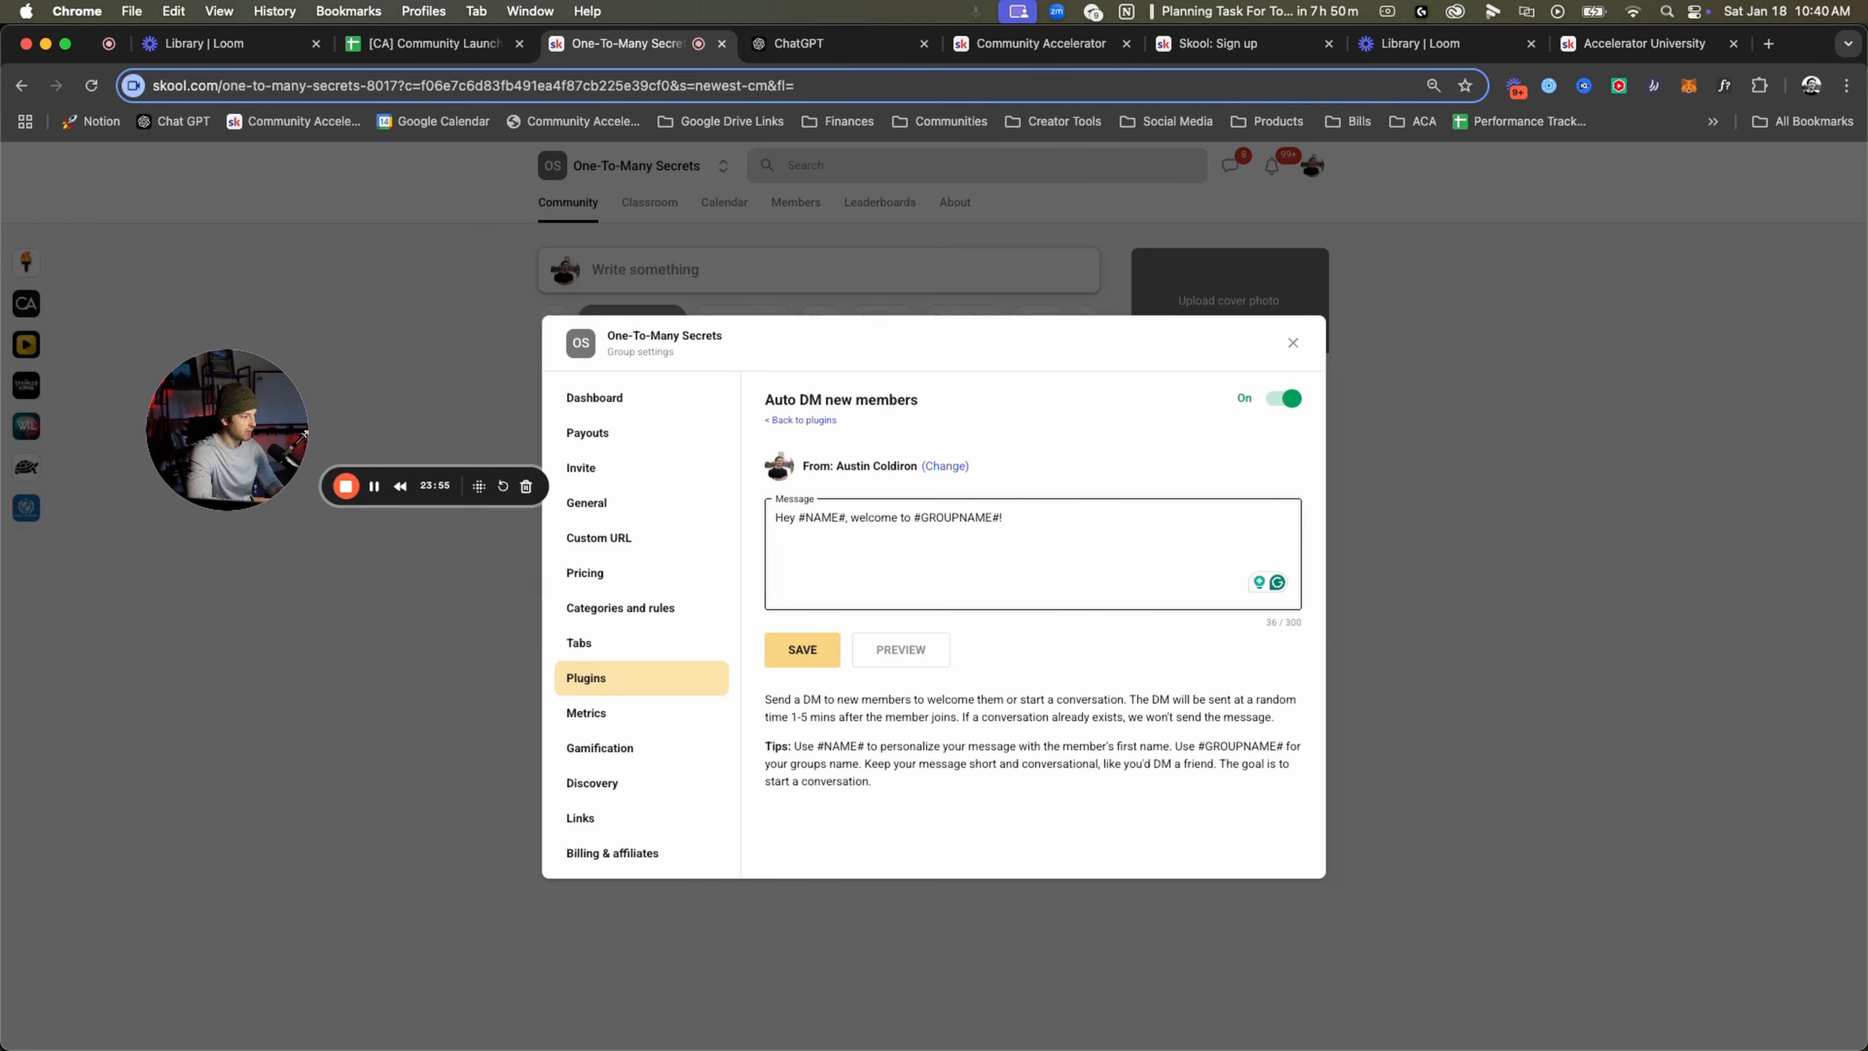
key(Return)
text(Go h)
key(BackSpace)
text(ahead and )
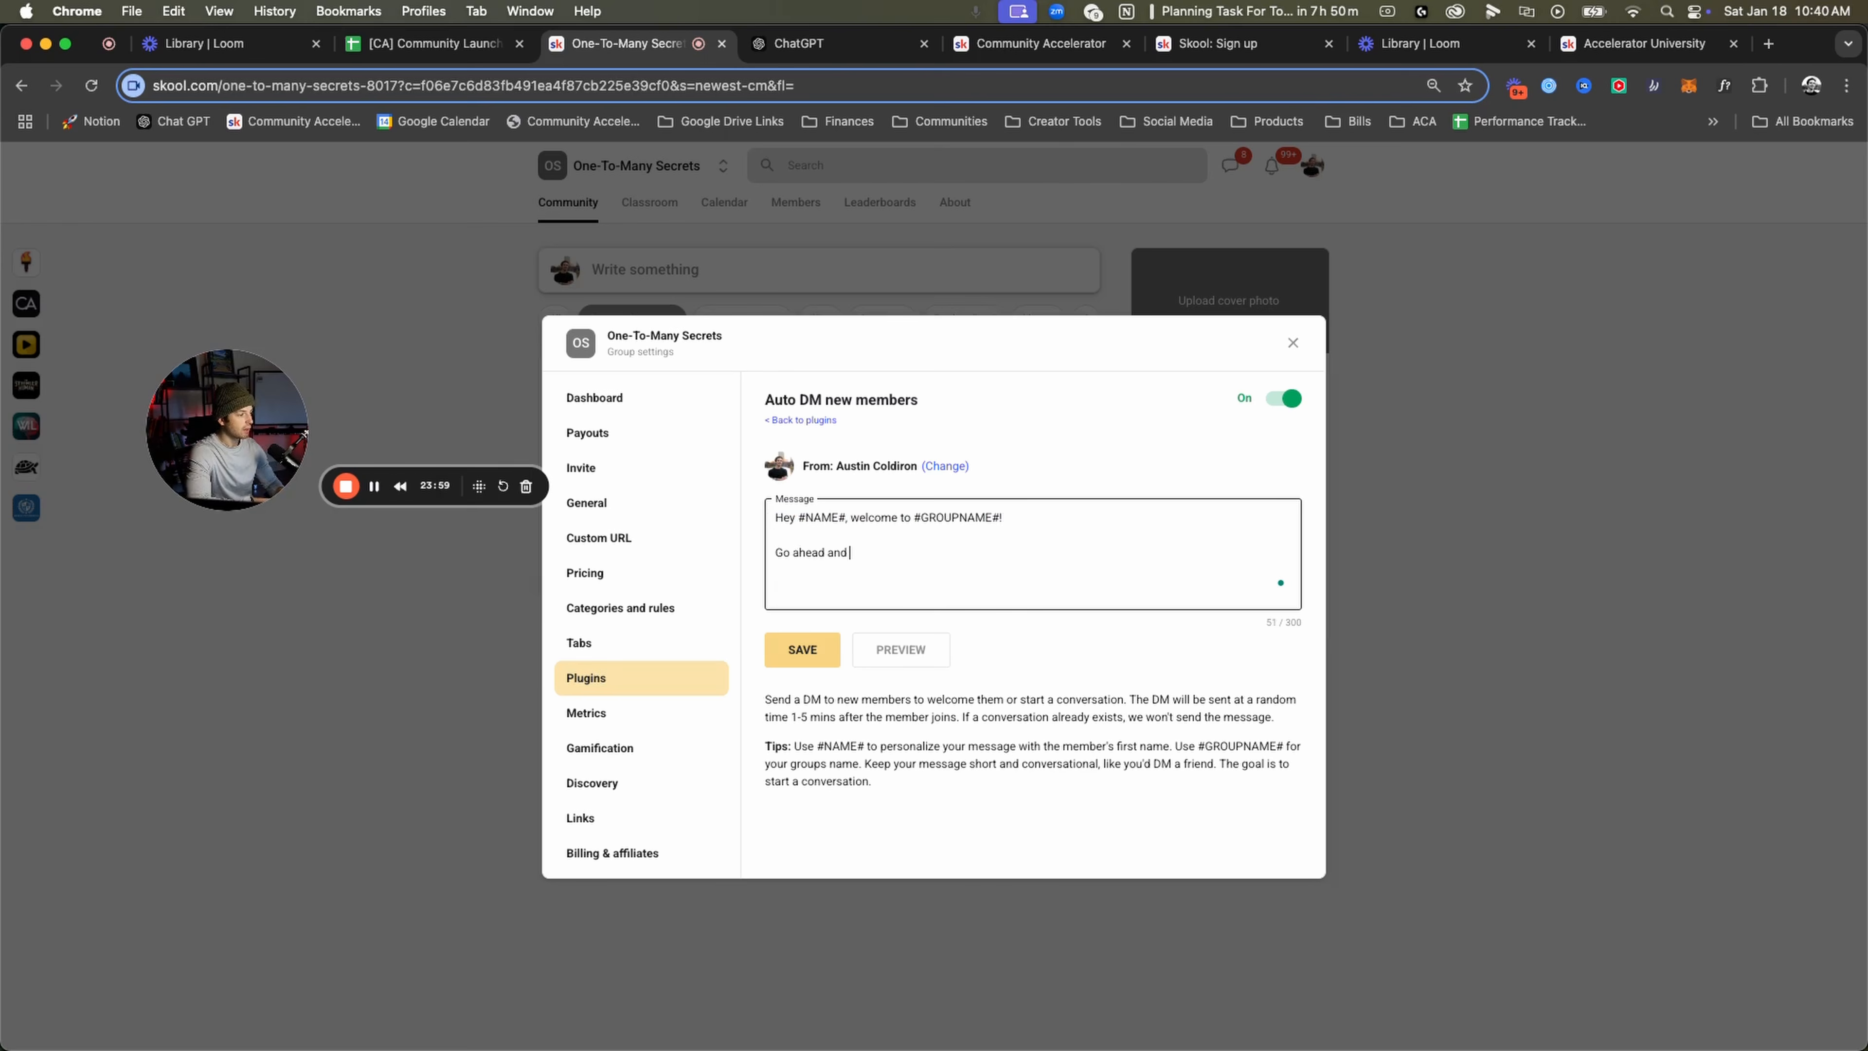
text(start here)
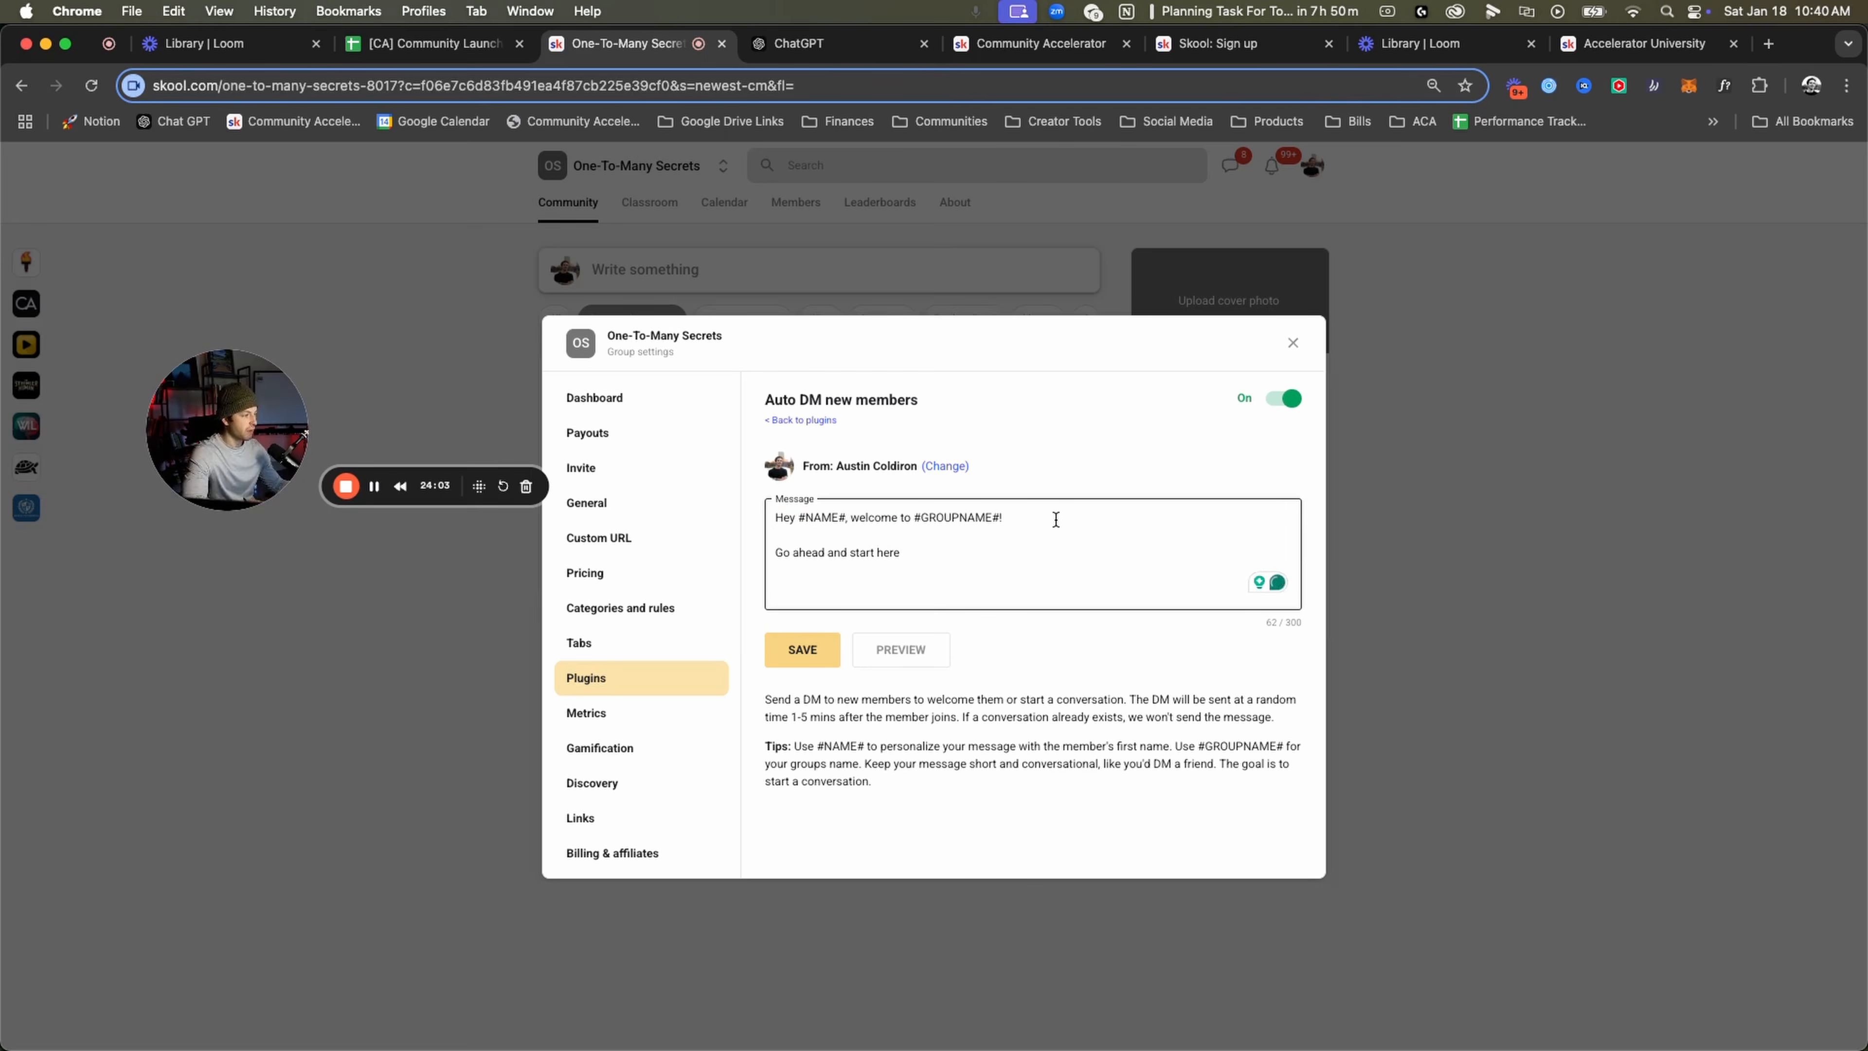
Find a pointing-down hand emoji with the search term "point" and insert it after "Go ahead and start here".
key(ctrl+super+space)
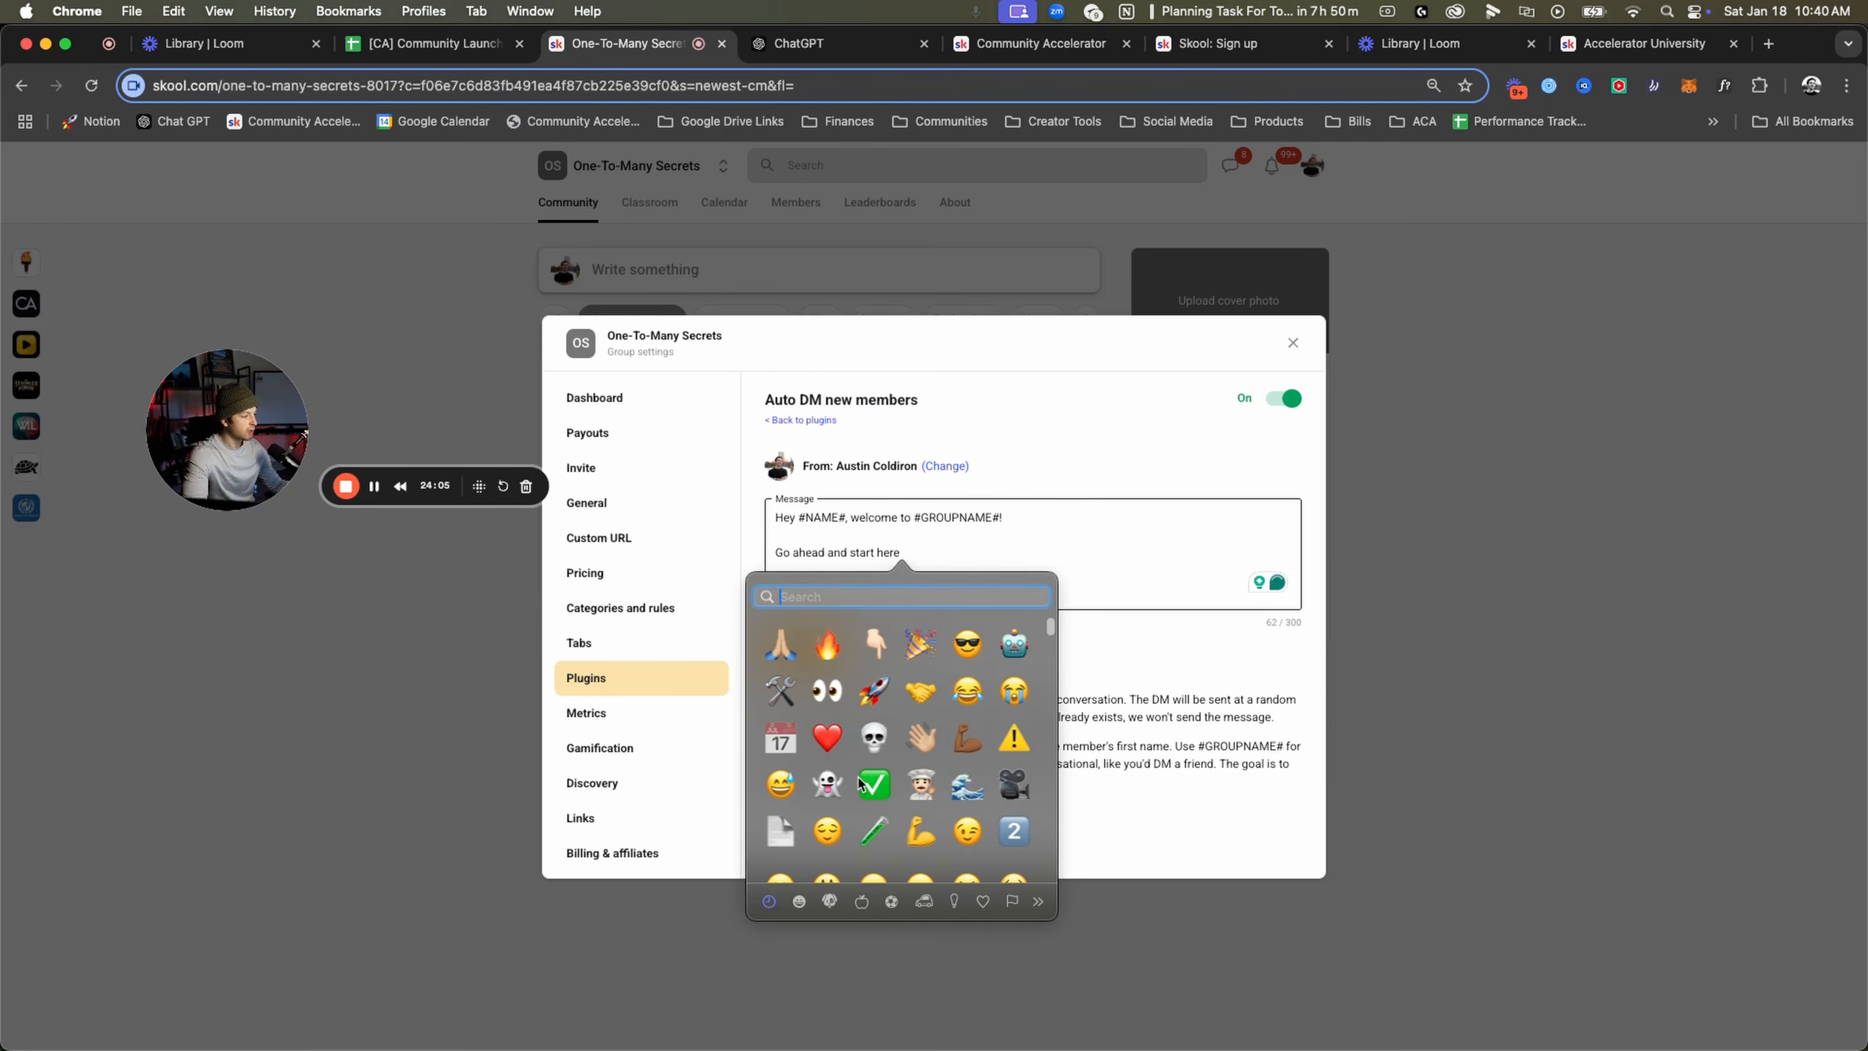
text(point)
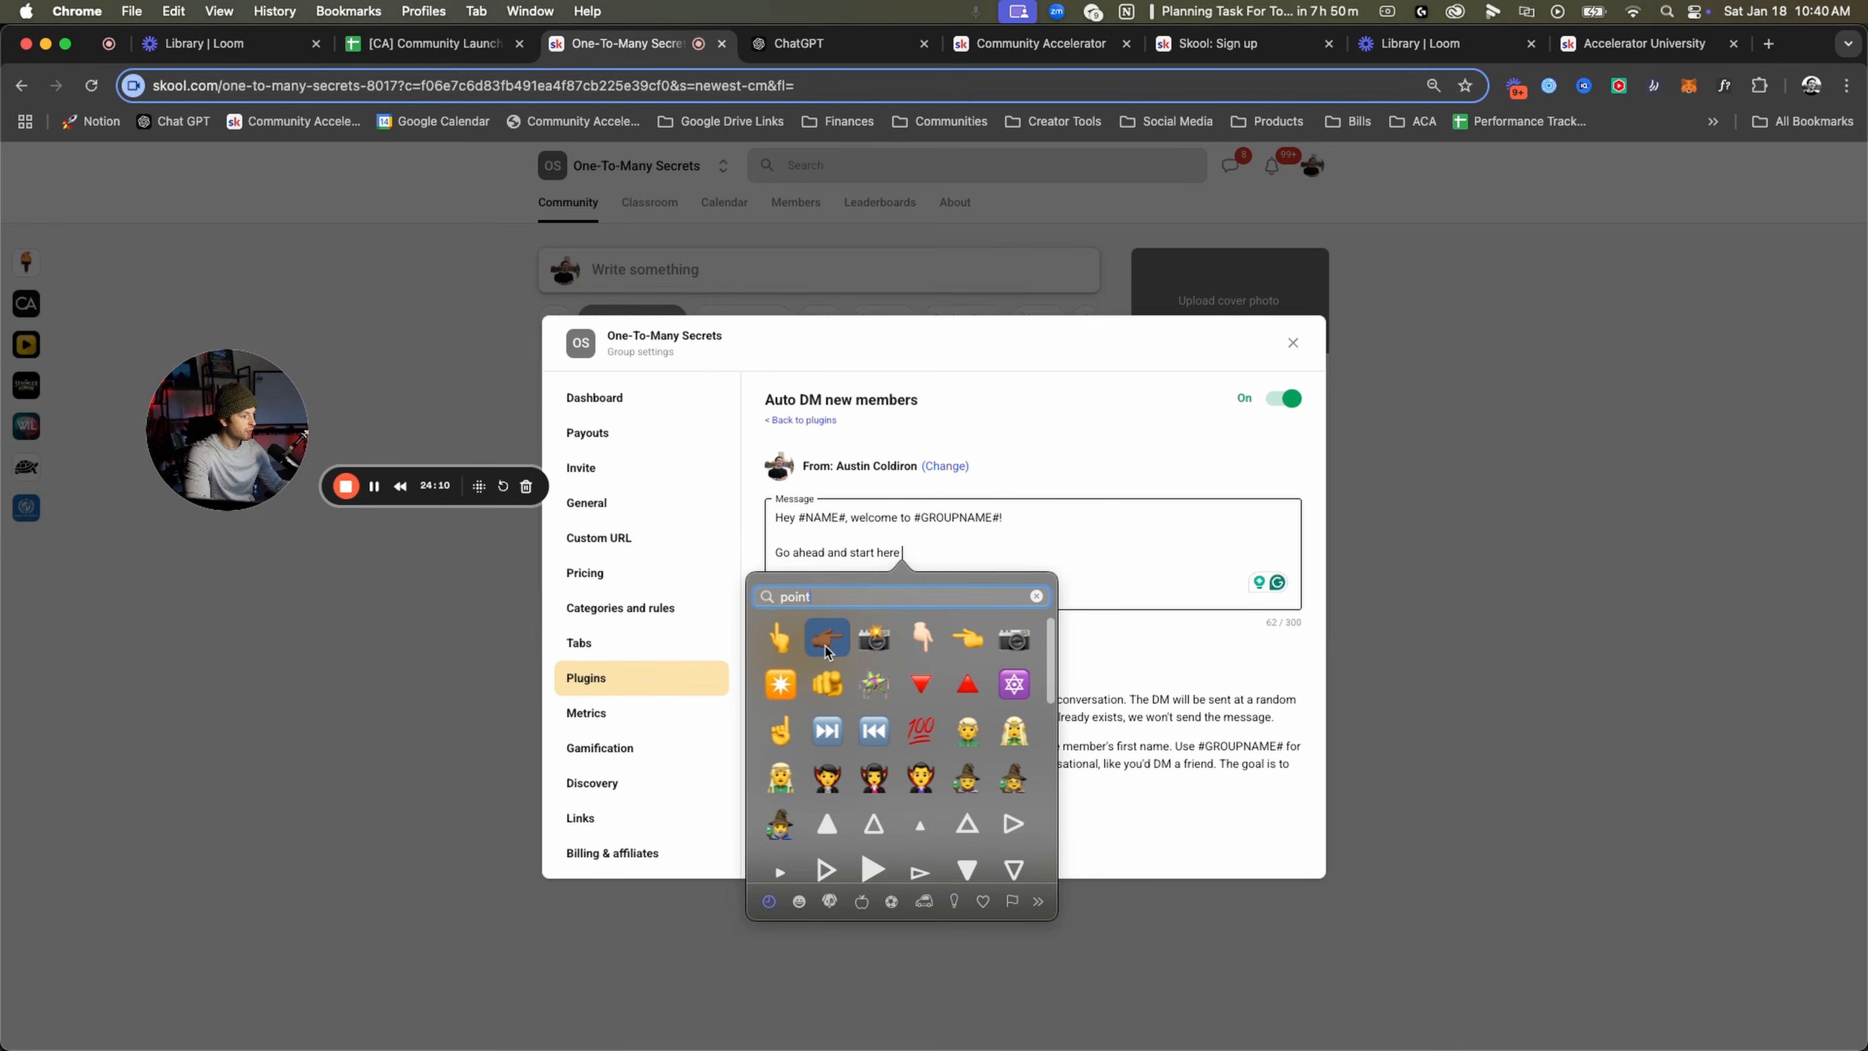
click(923, 638)
key(Return)
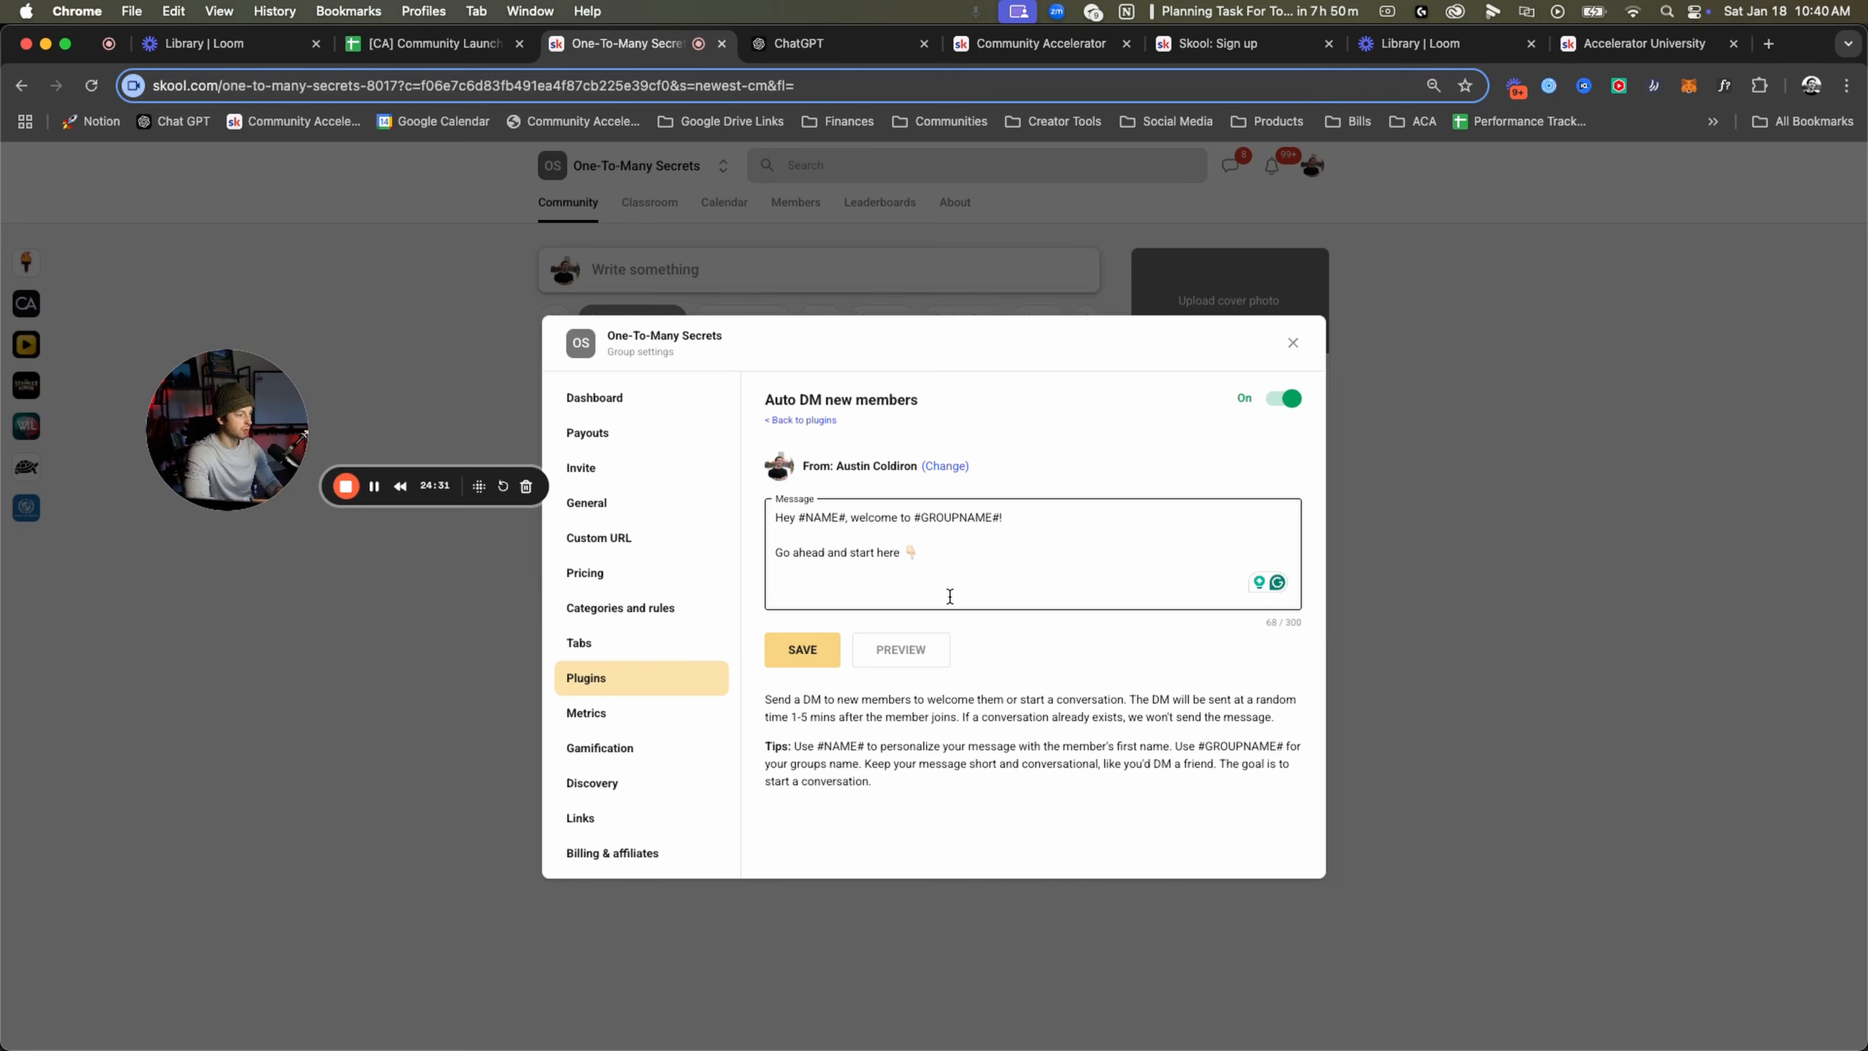
Add a bracketed placeholder line under the emoji line for the link to the start here course.
text(S)
text(inser)
text(st link)
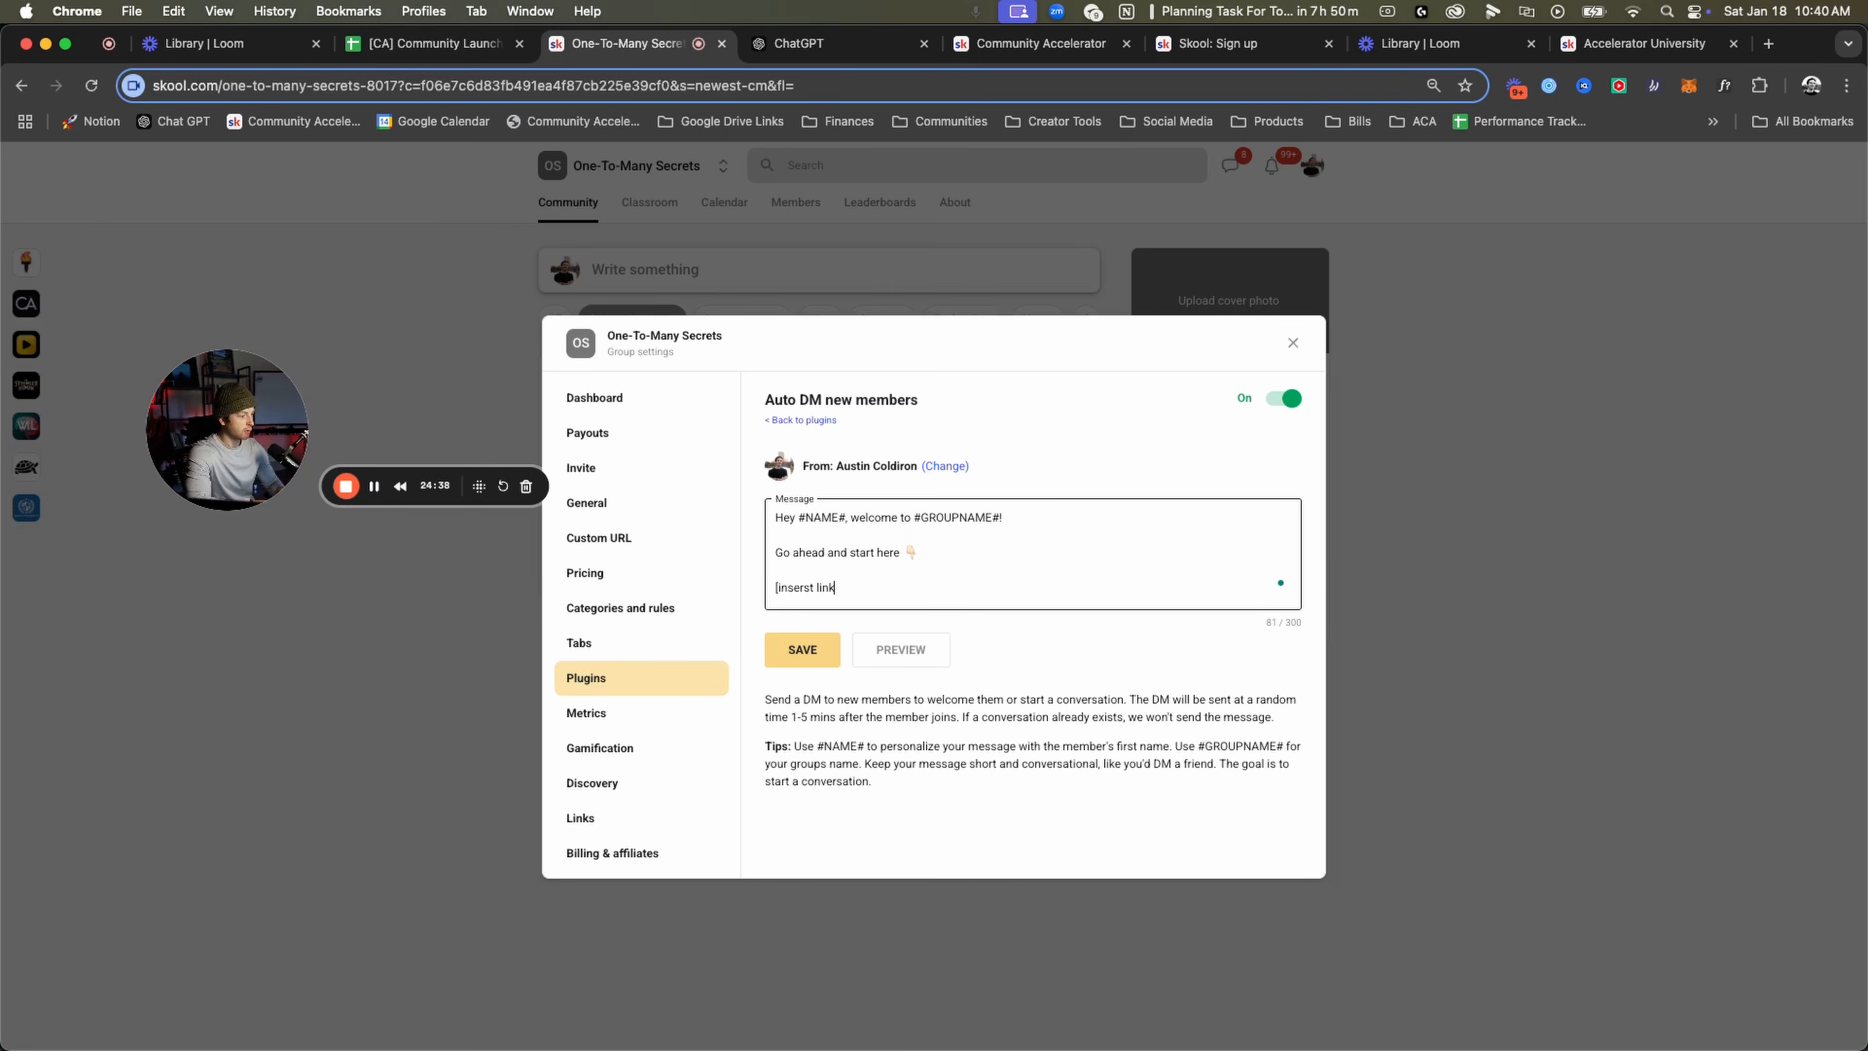
text( to start here course)
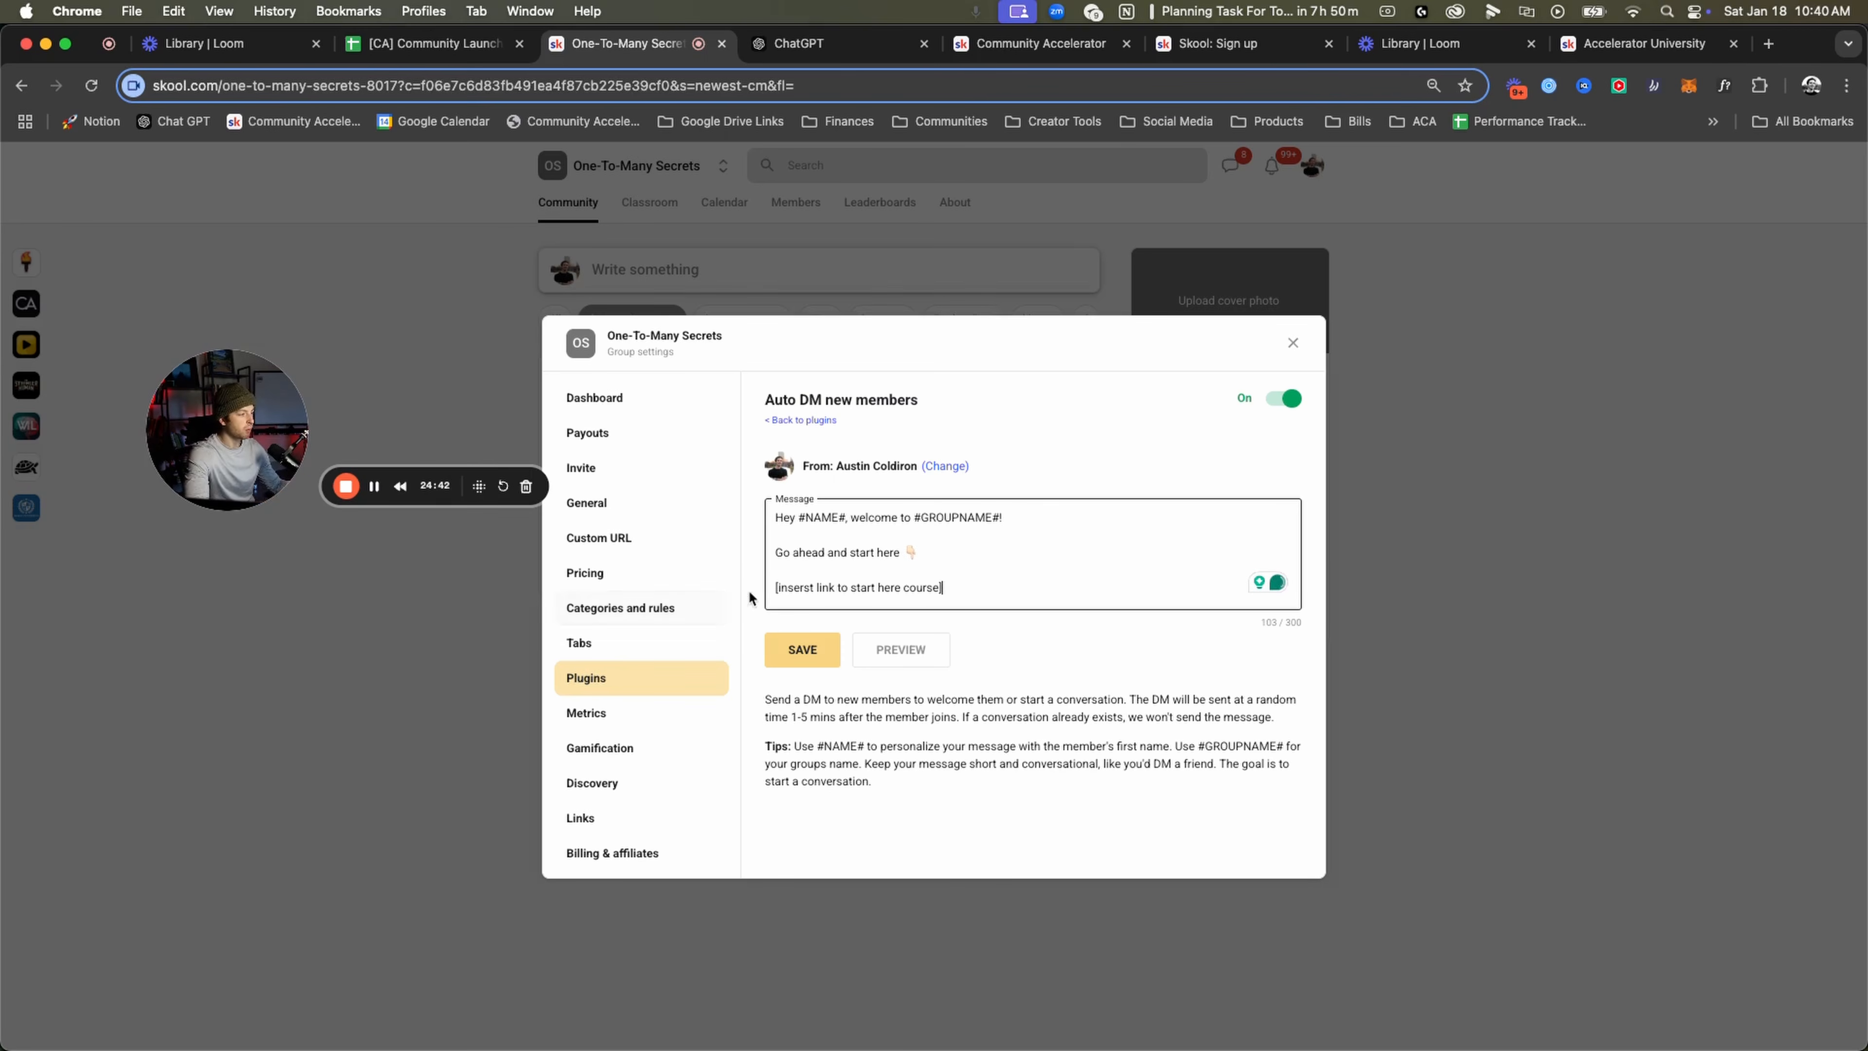
Correct the placeholder to read "[Insert link to start here course]" and save the auto DM.
drag(795, 588, 778, 588)
text(I)
key(BackSpace)
key(BackSpace)
text(Ins)
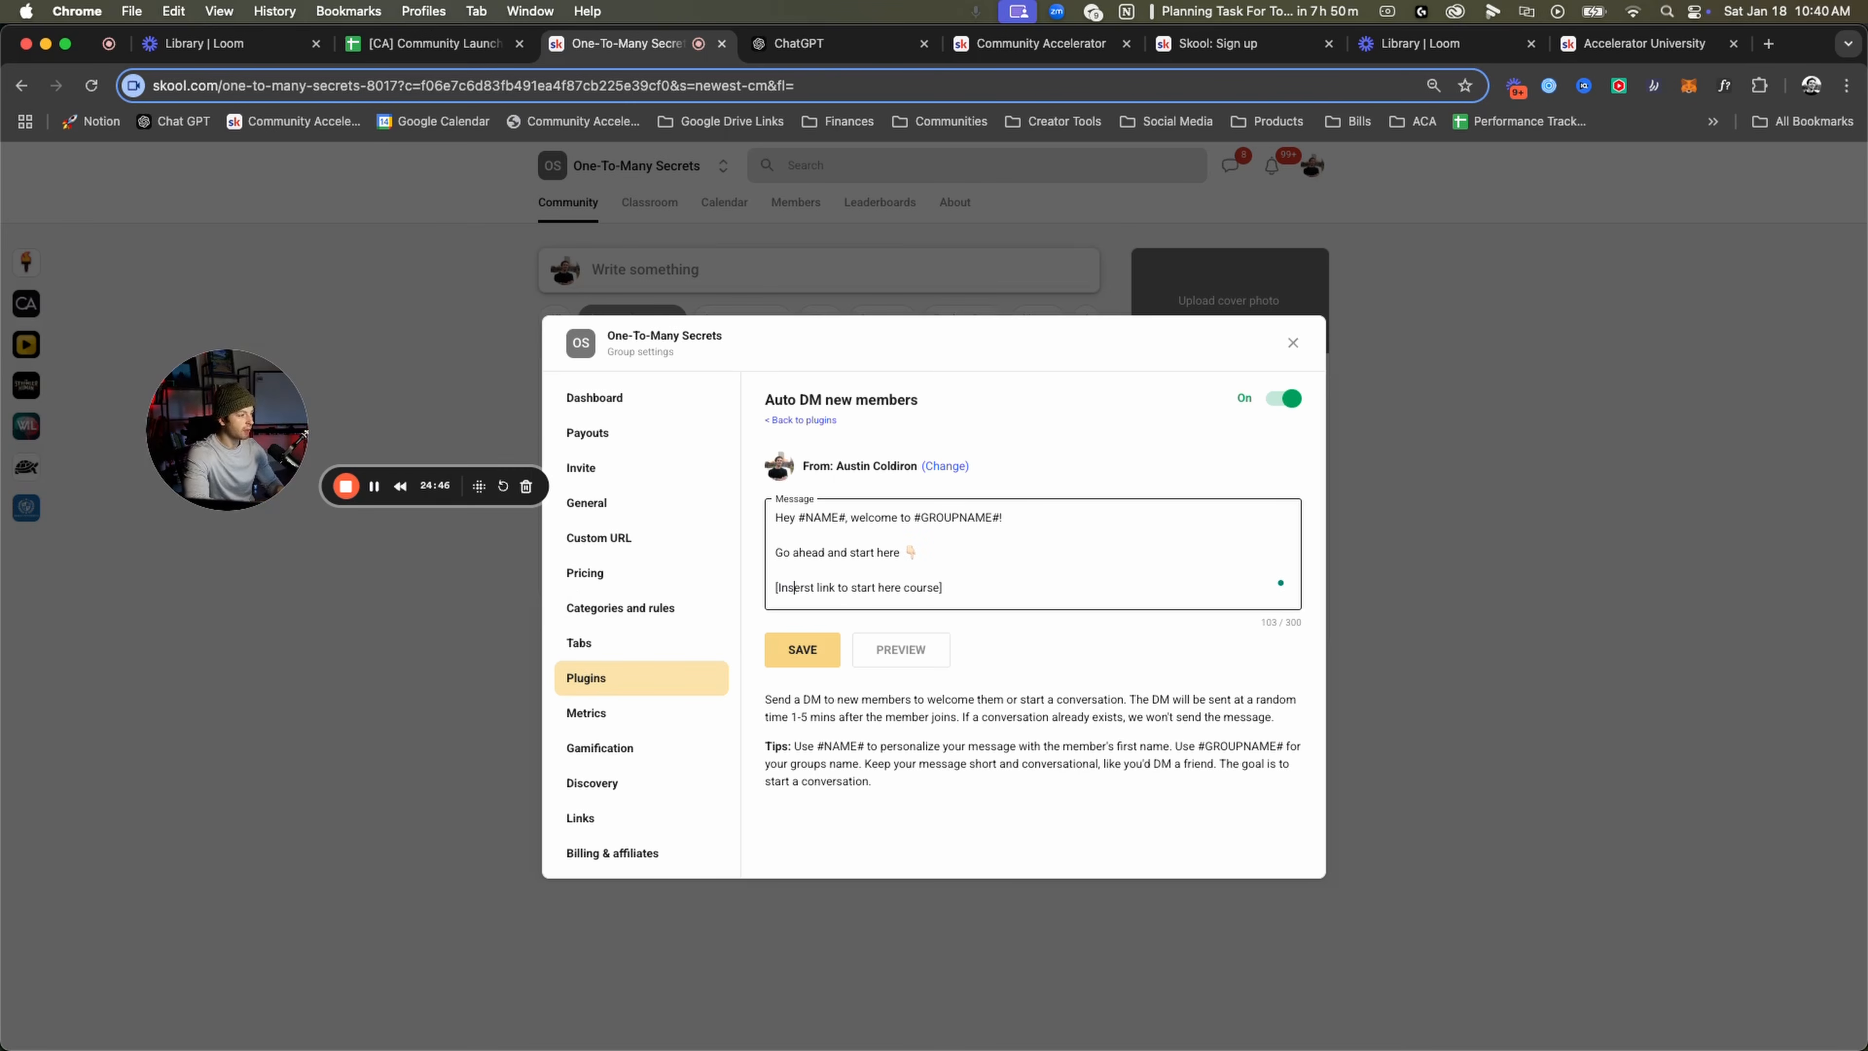
key(Right)
key(Right)
key(Right)
key(BackSpace)
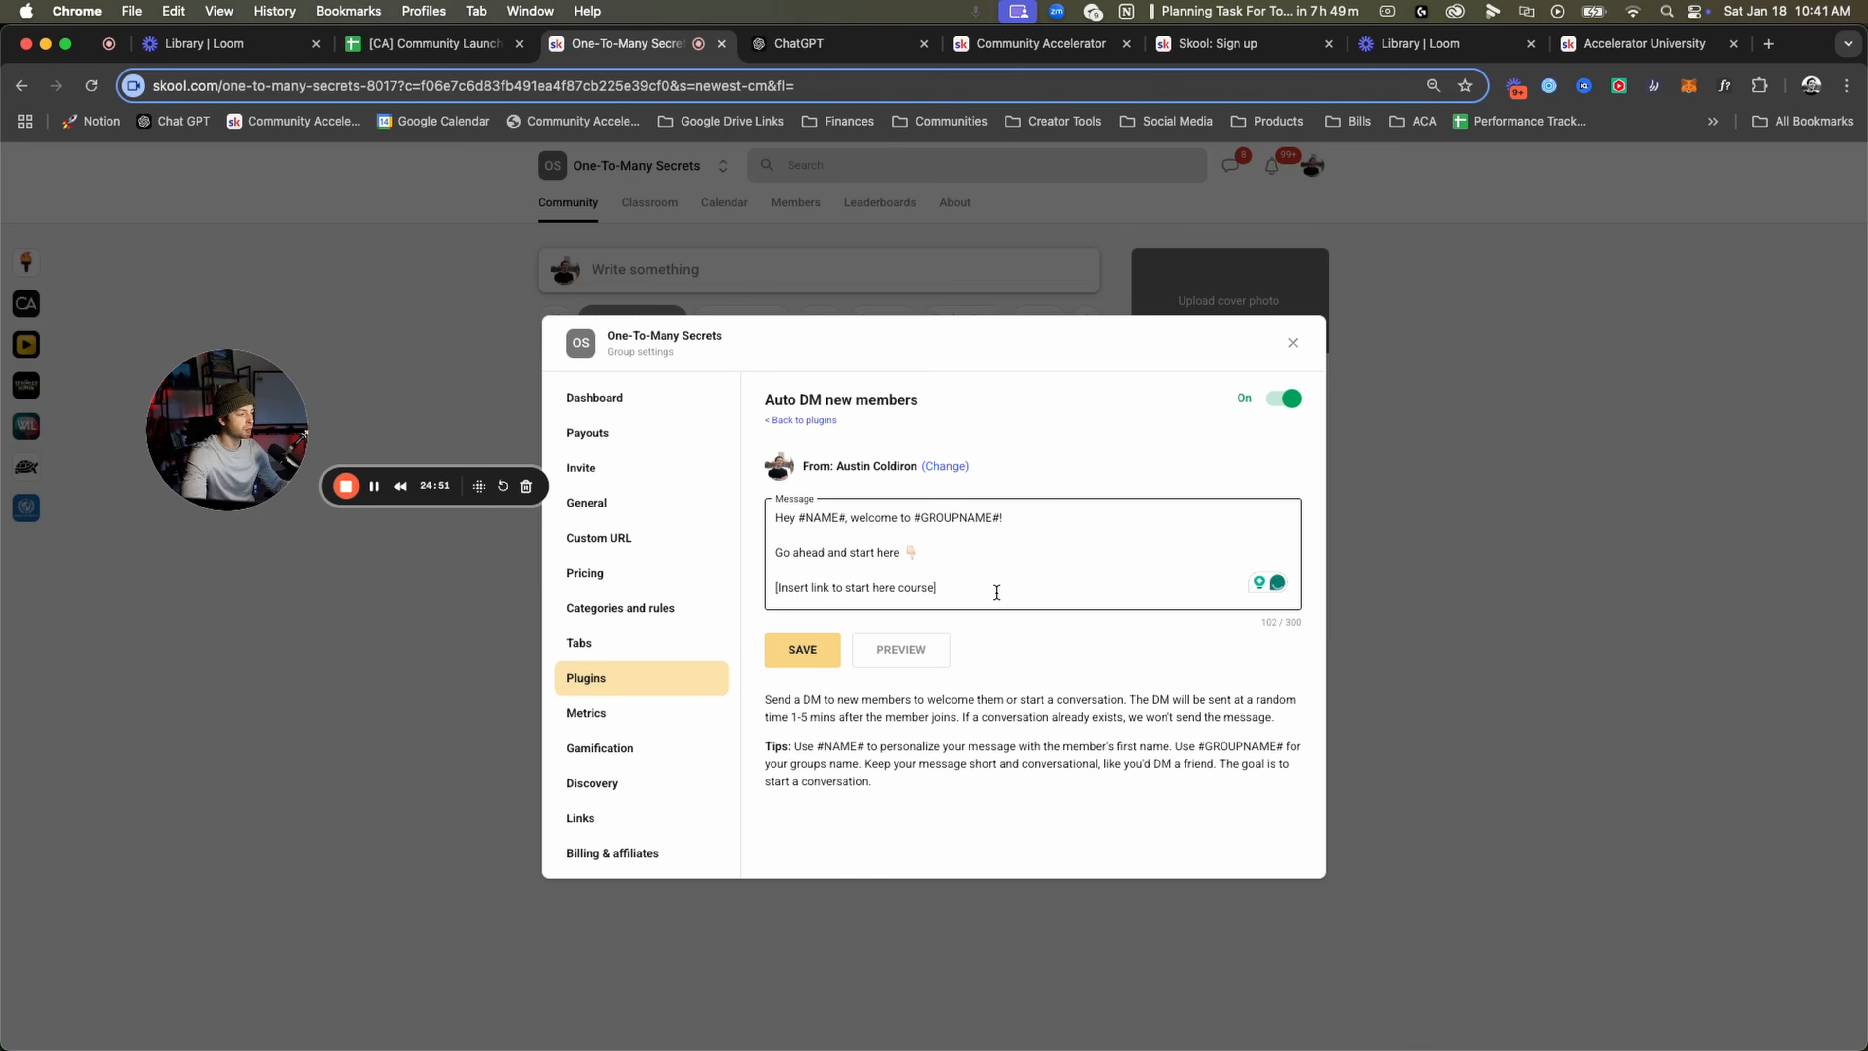
click(803, 662)
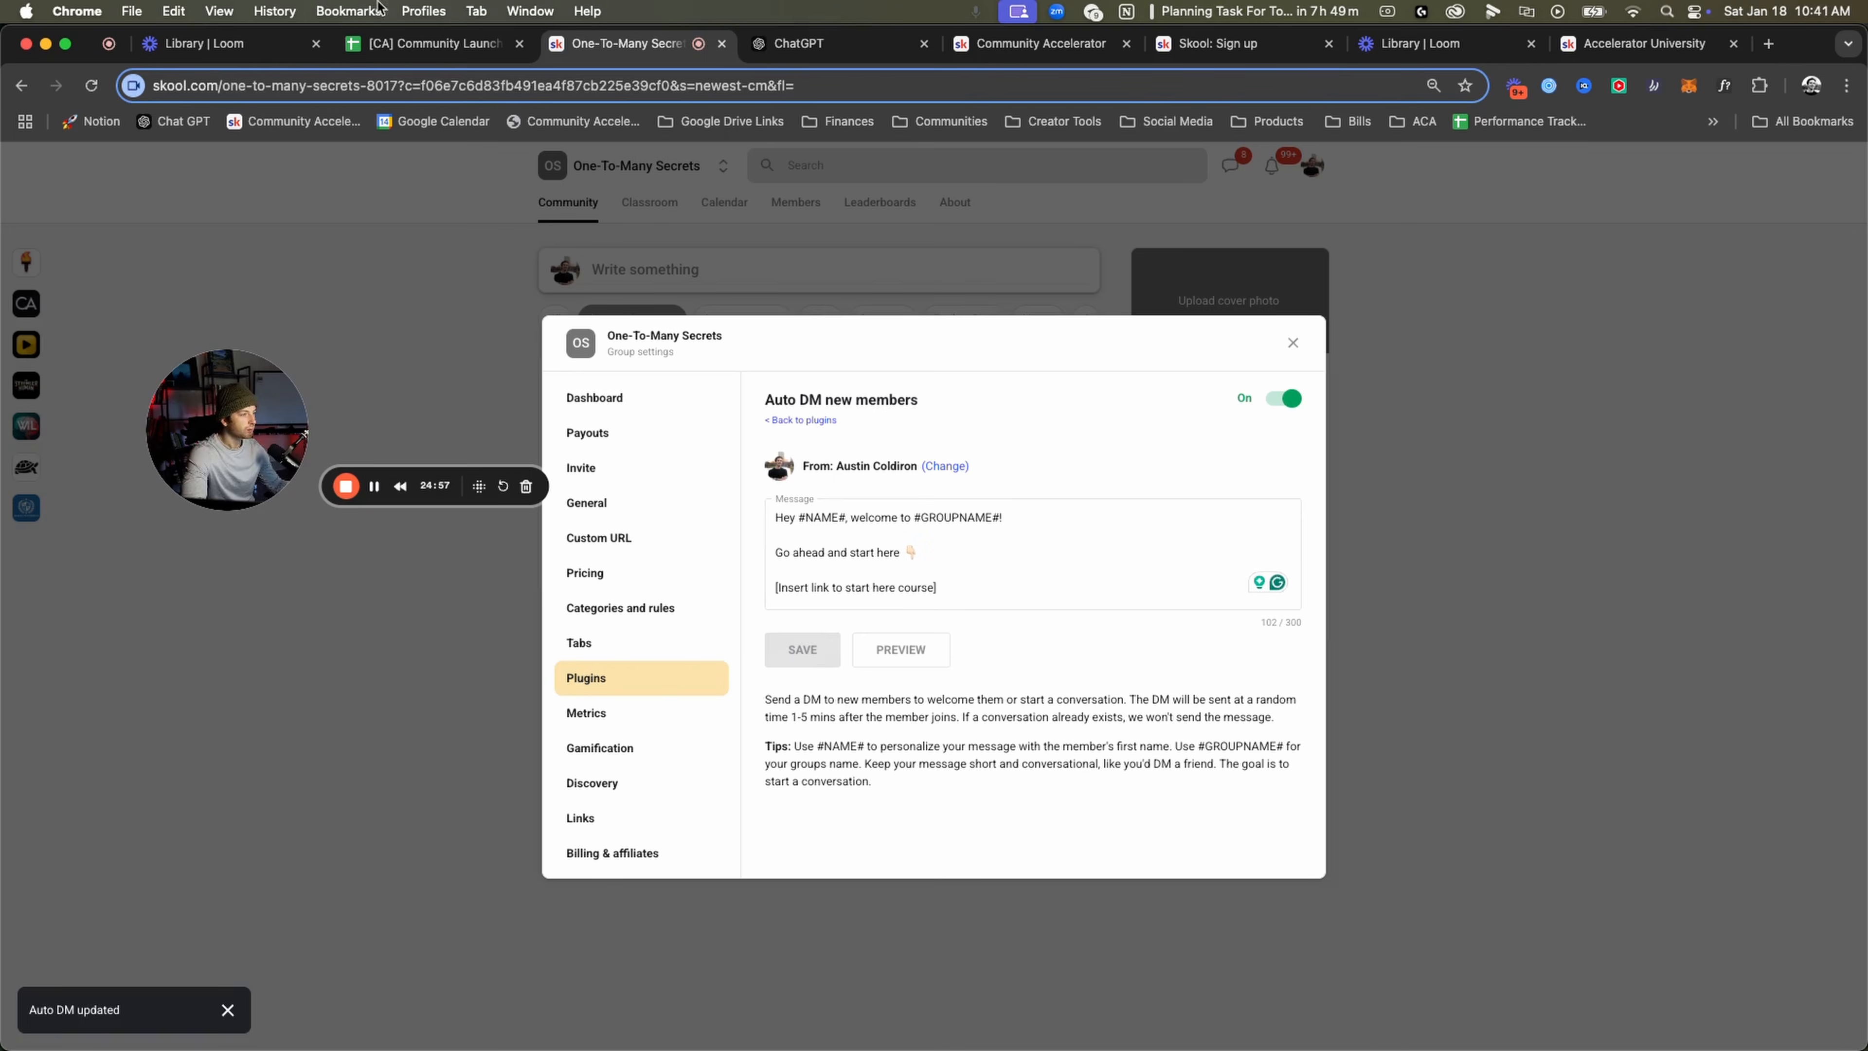
Mark "Add auto-dm to new members" complete in the Community Launch Checklist spreadsheet and highlight the three remaining plugin tasks.
click(441, 45)
click(729, 687)
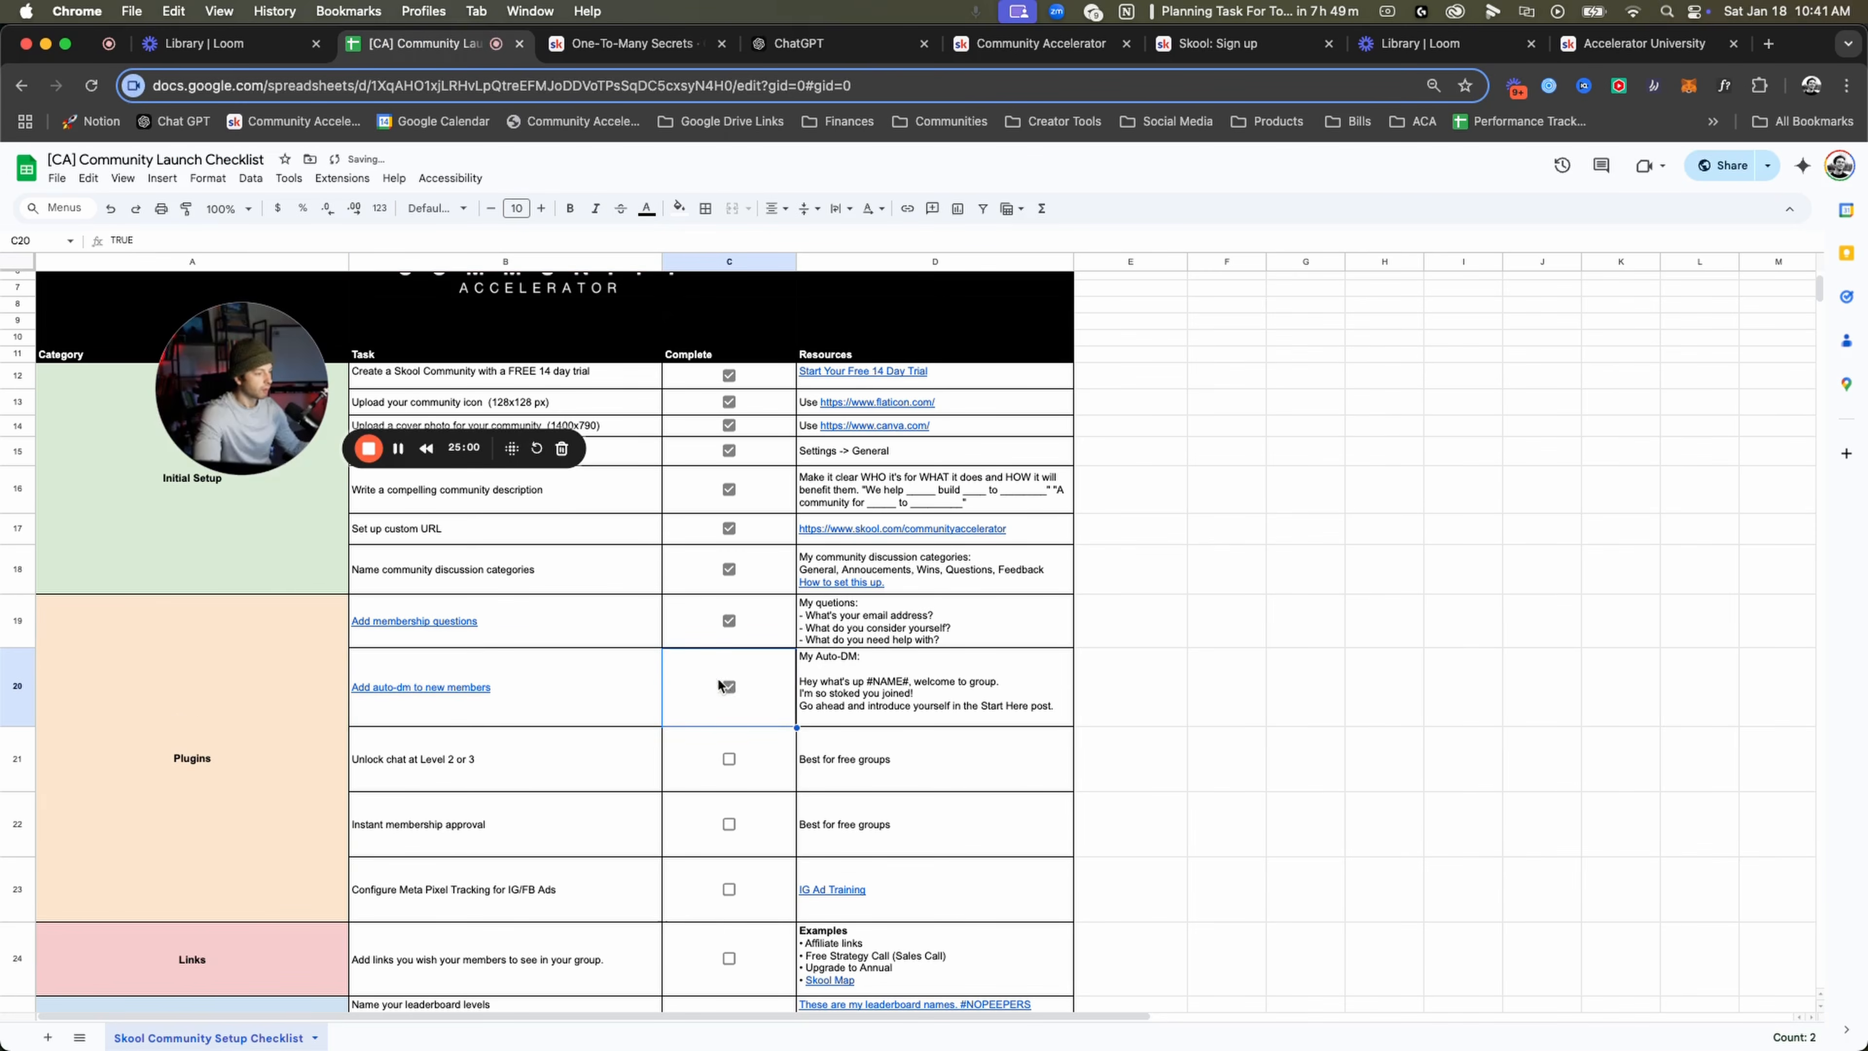
scroll(569, 677, down, 1)
scroll(404, 713, down, 1)
mouse_move(408, 691)
mouse_down()
mouse_move(427, 803)
mouse_move(734, 821)
mouse_up()
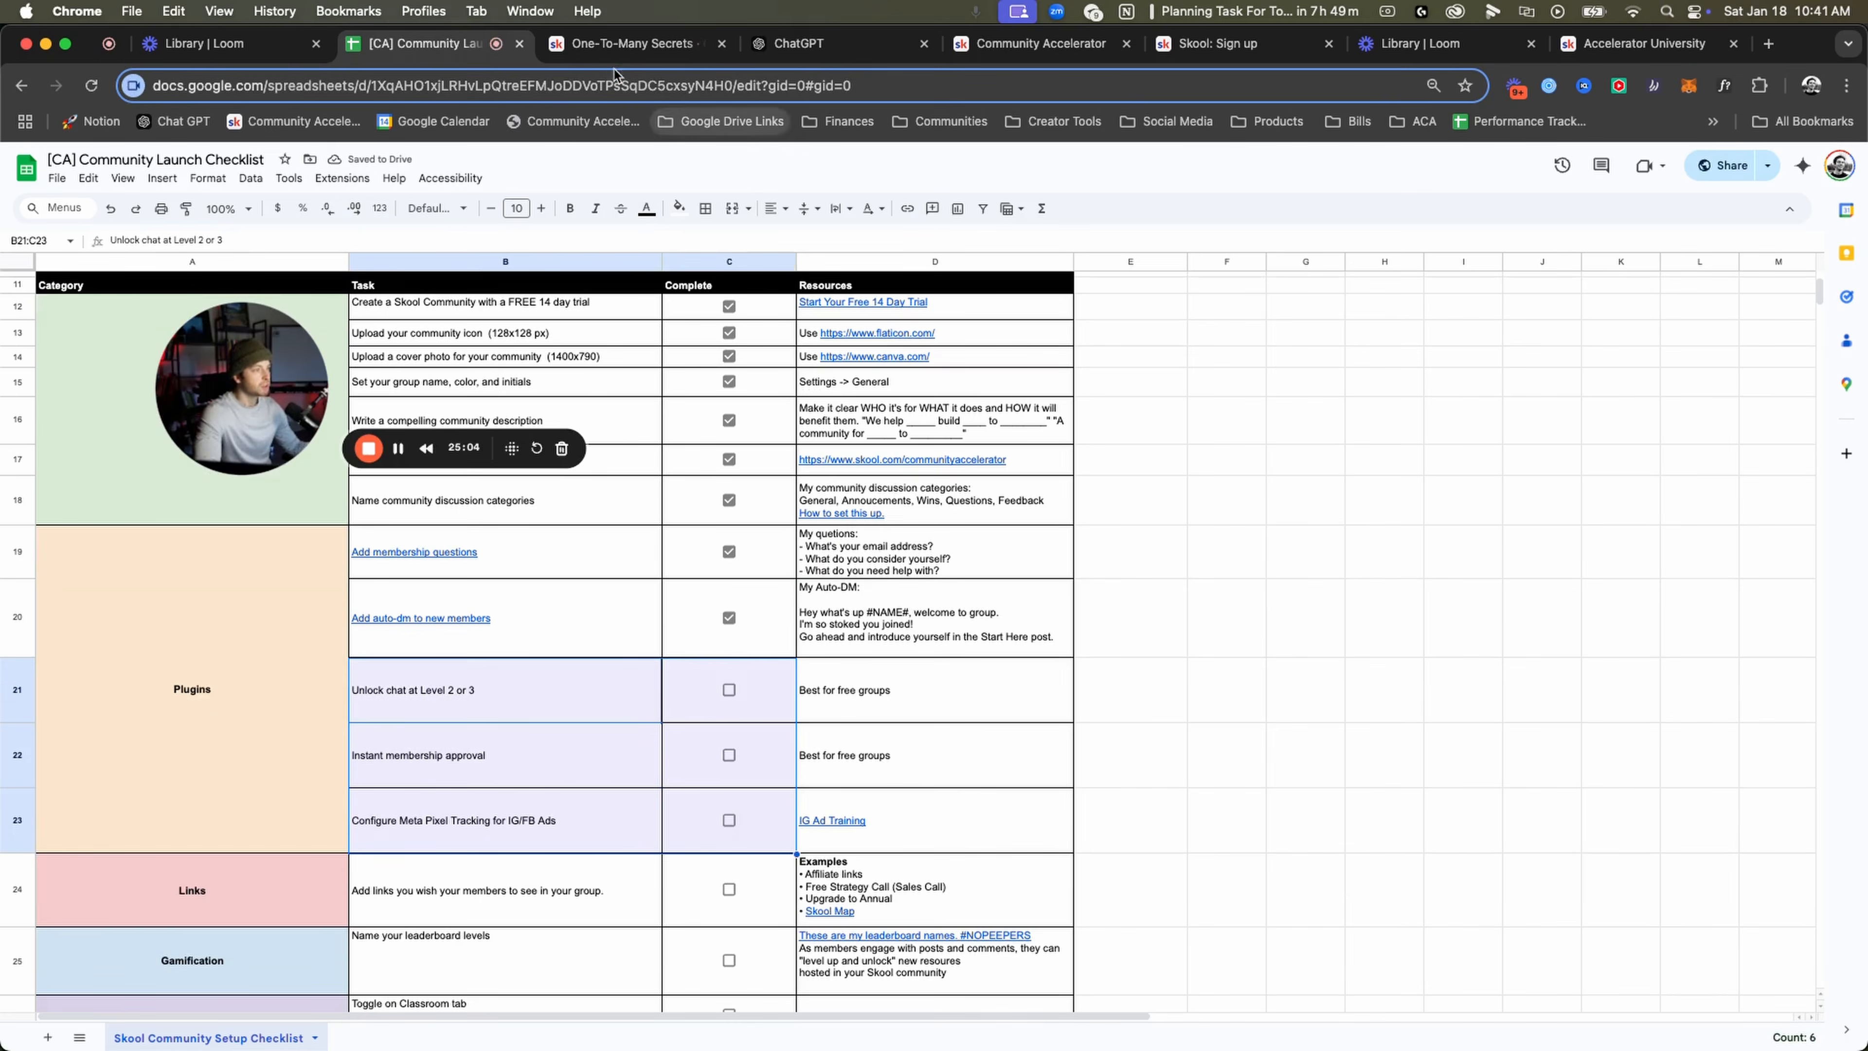
Return to the Skool group's plugin list and review the Membership questions and Auto DM new members entries.
click(614, 45)
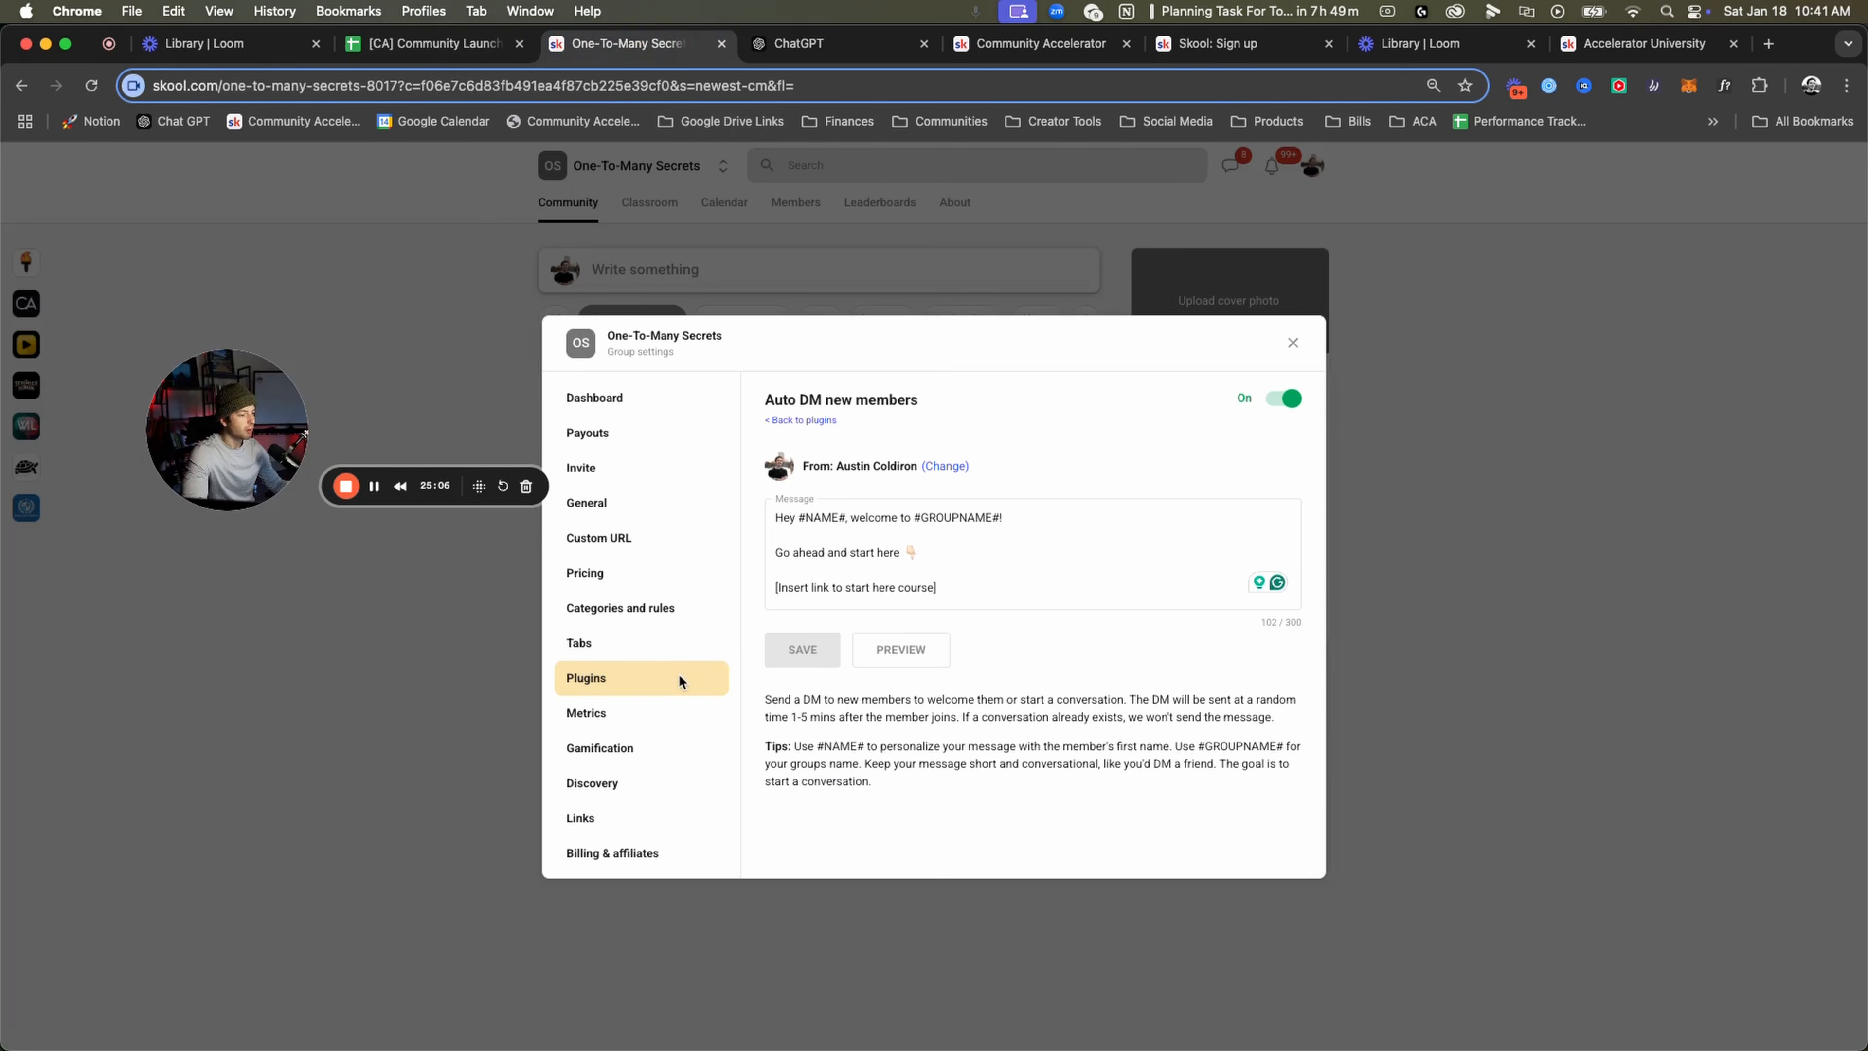
click(802, 419)
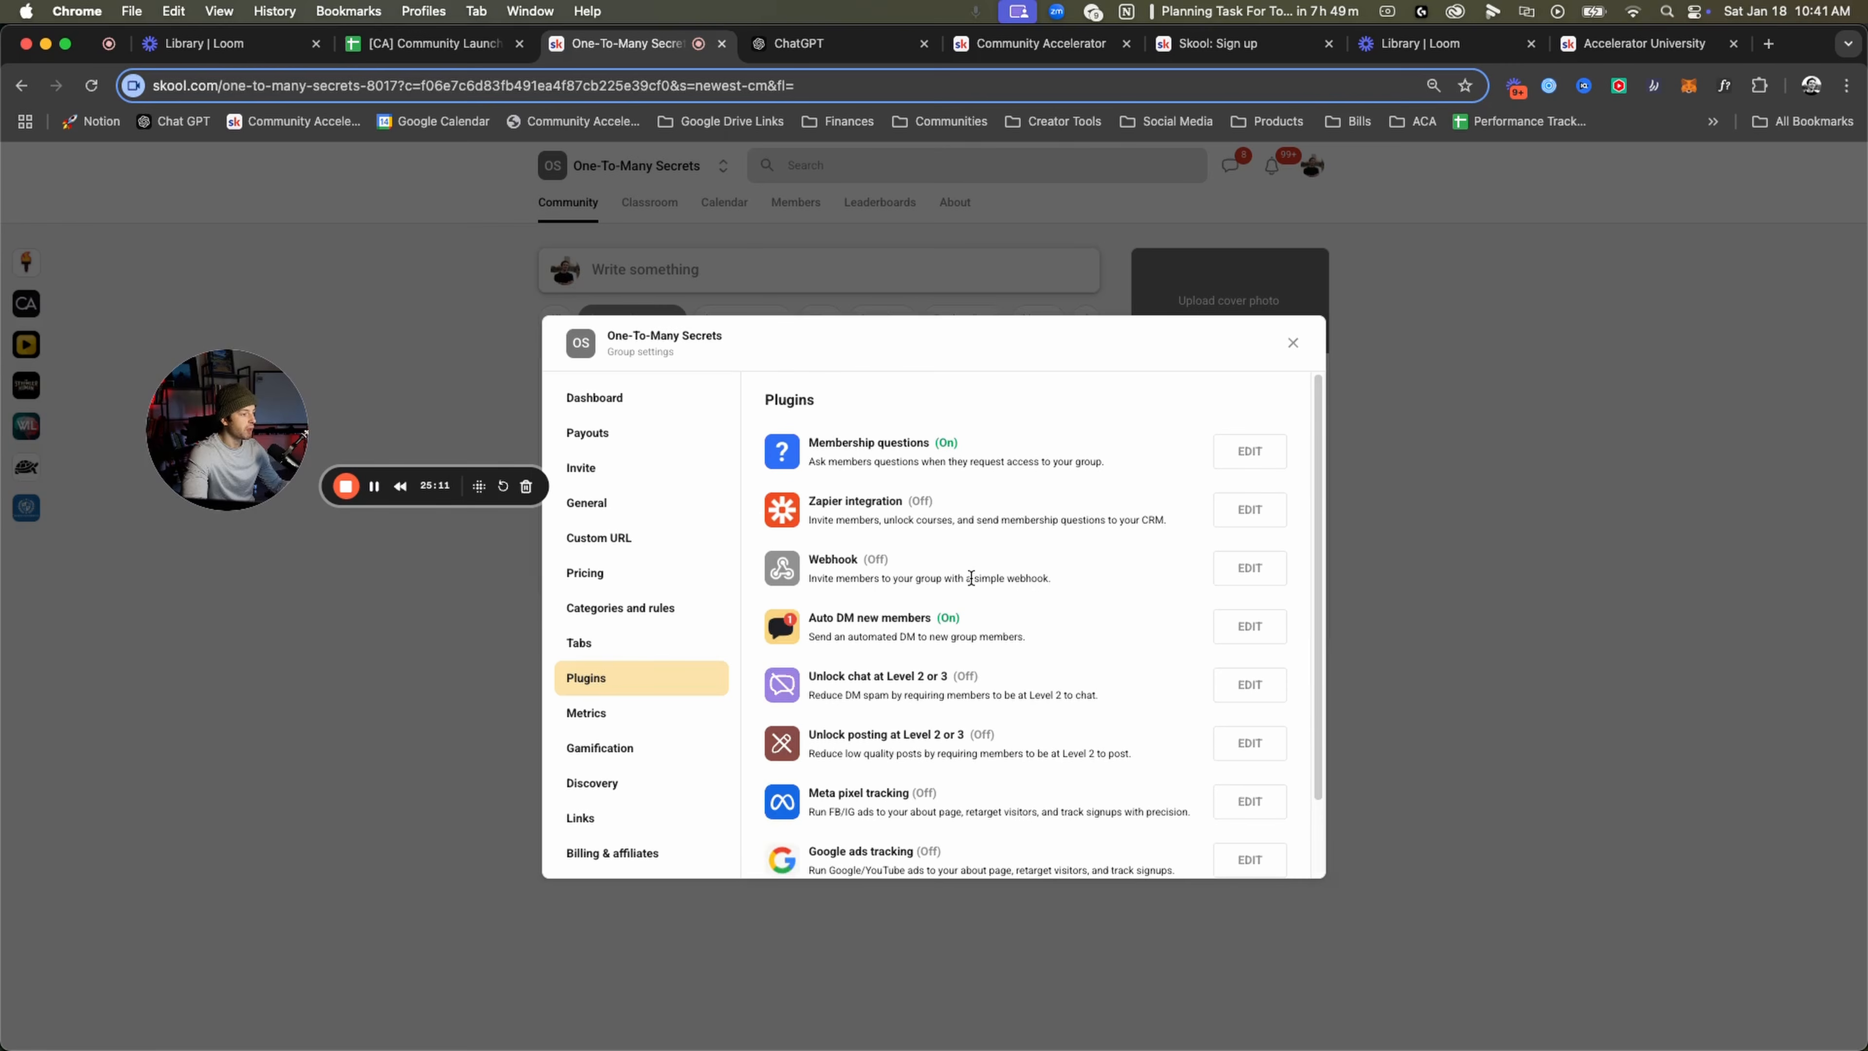
scroll(976, 574, down, 1)
drag(937, 401, 871, 408)
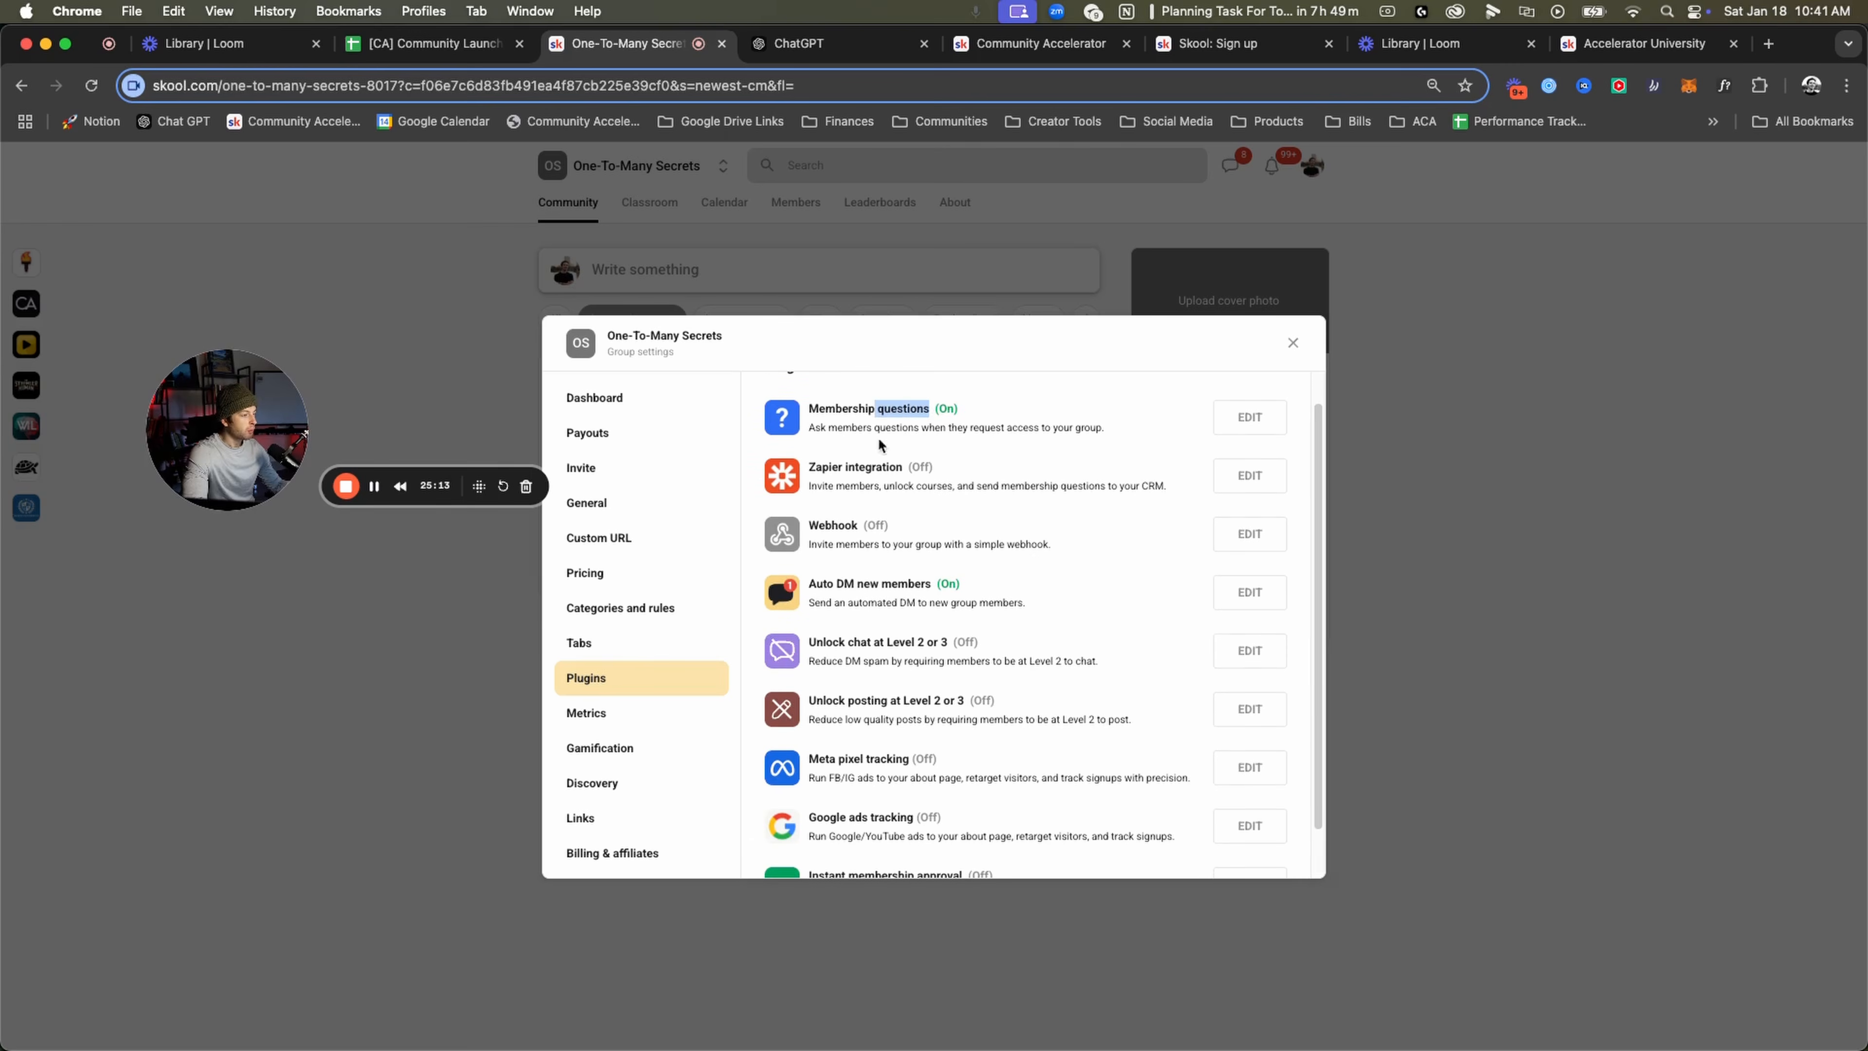
drag(928, 588, 845, 589)
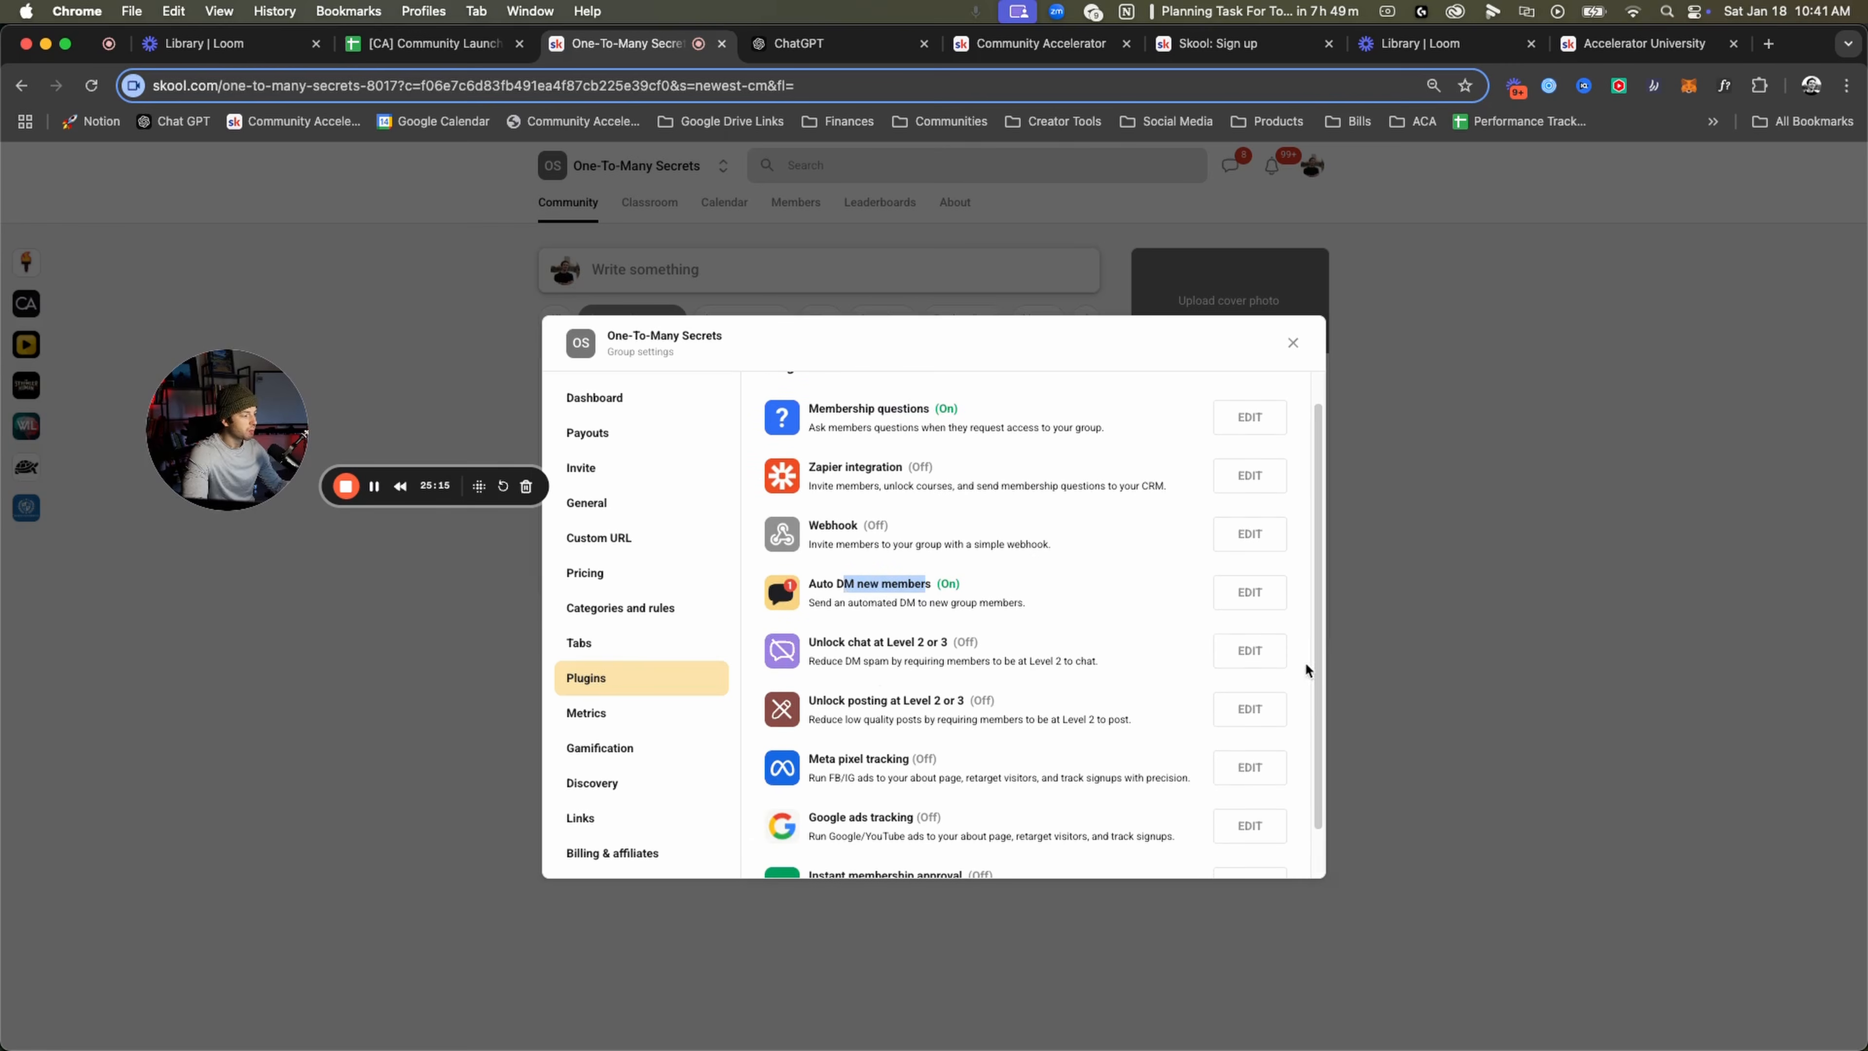
Read the description of the Unlock chat at Level 2 or 3 plugin and view its settings.
drag(832, 660, 1075, 661)
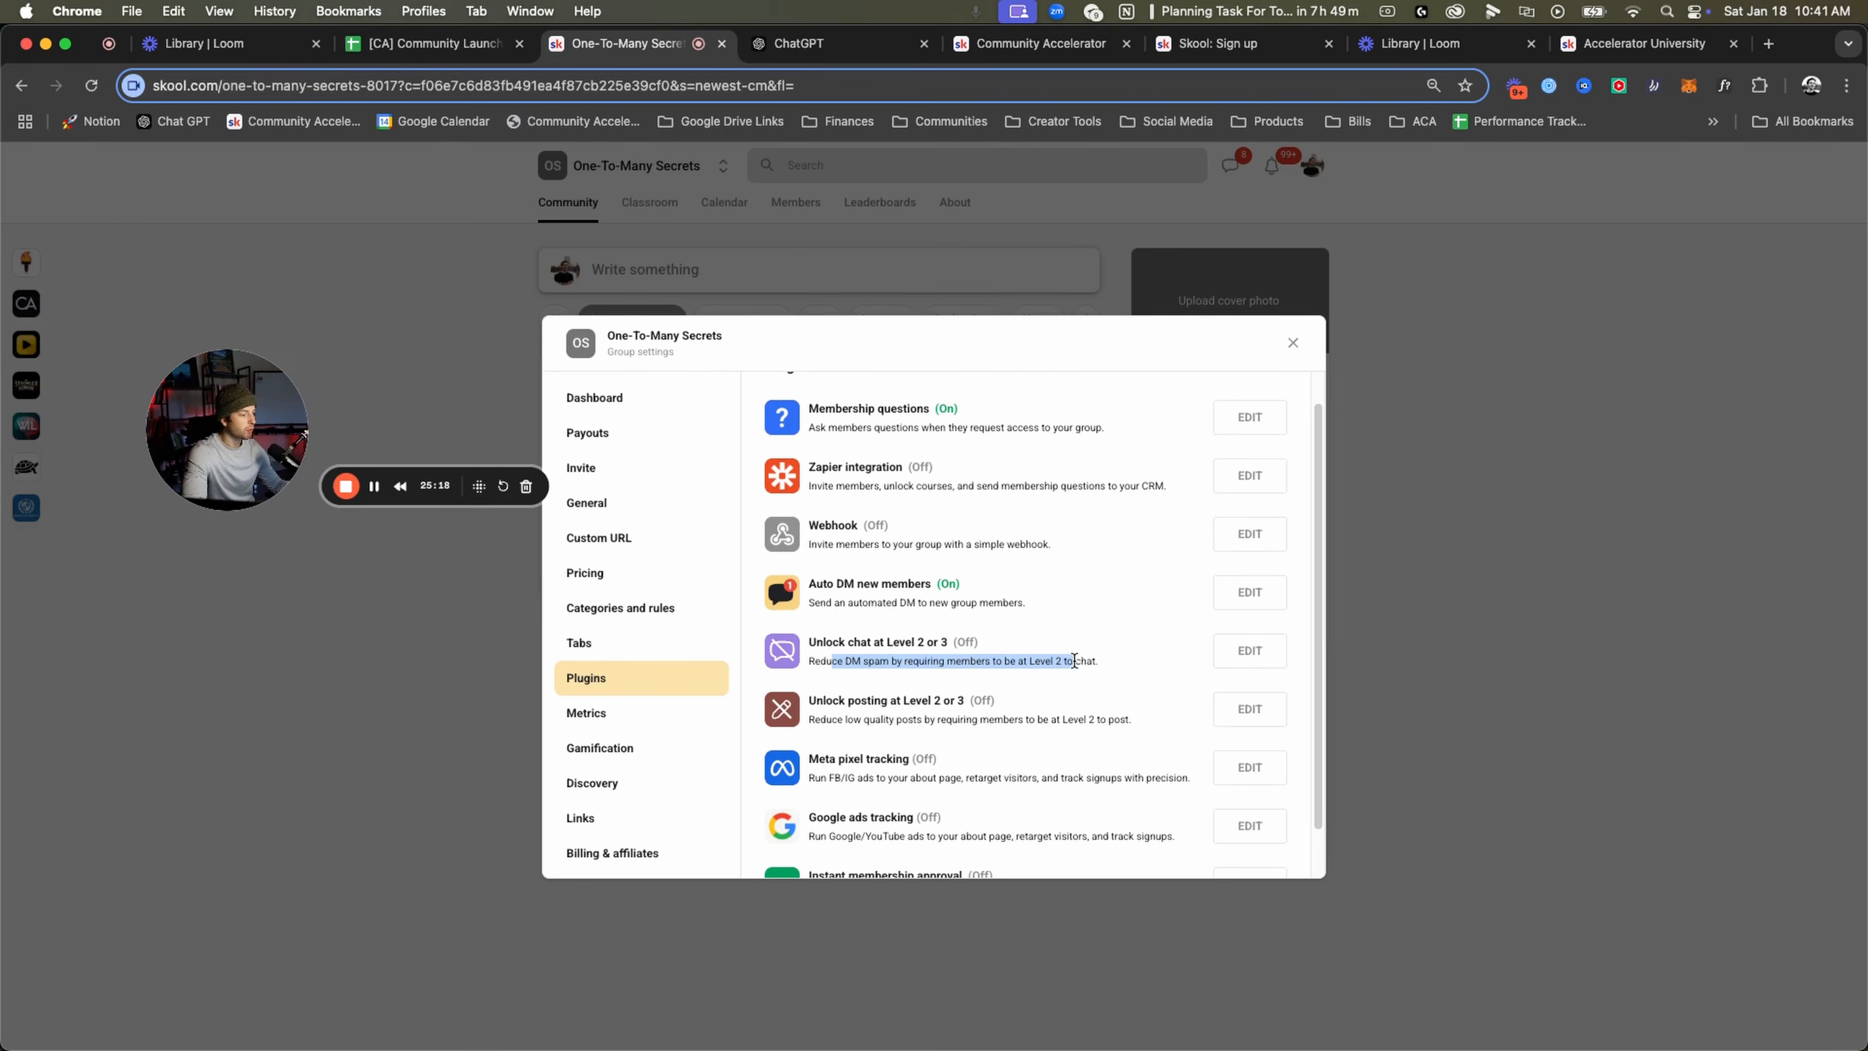
click(879, 666)
drag(815, 661, 973, 660)
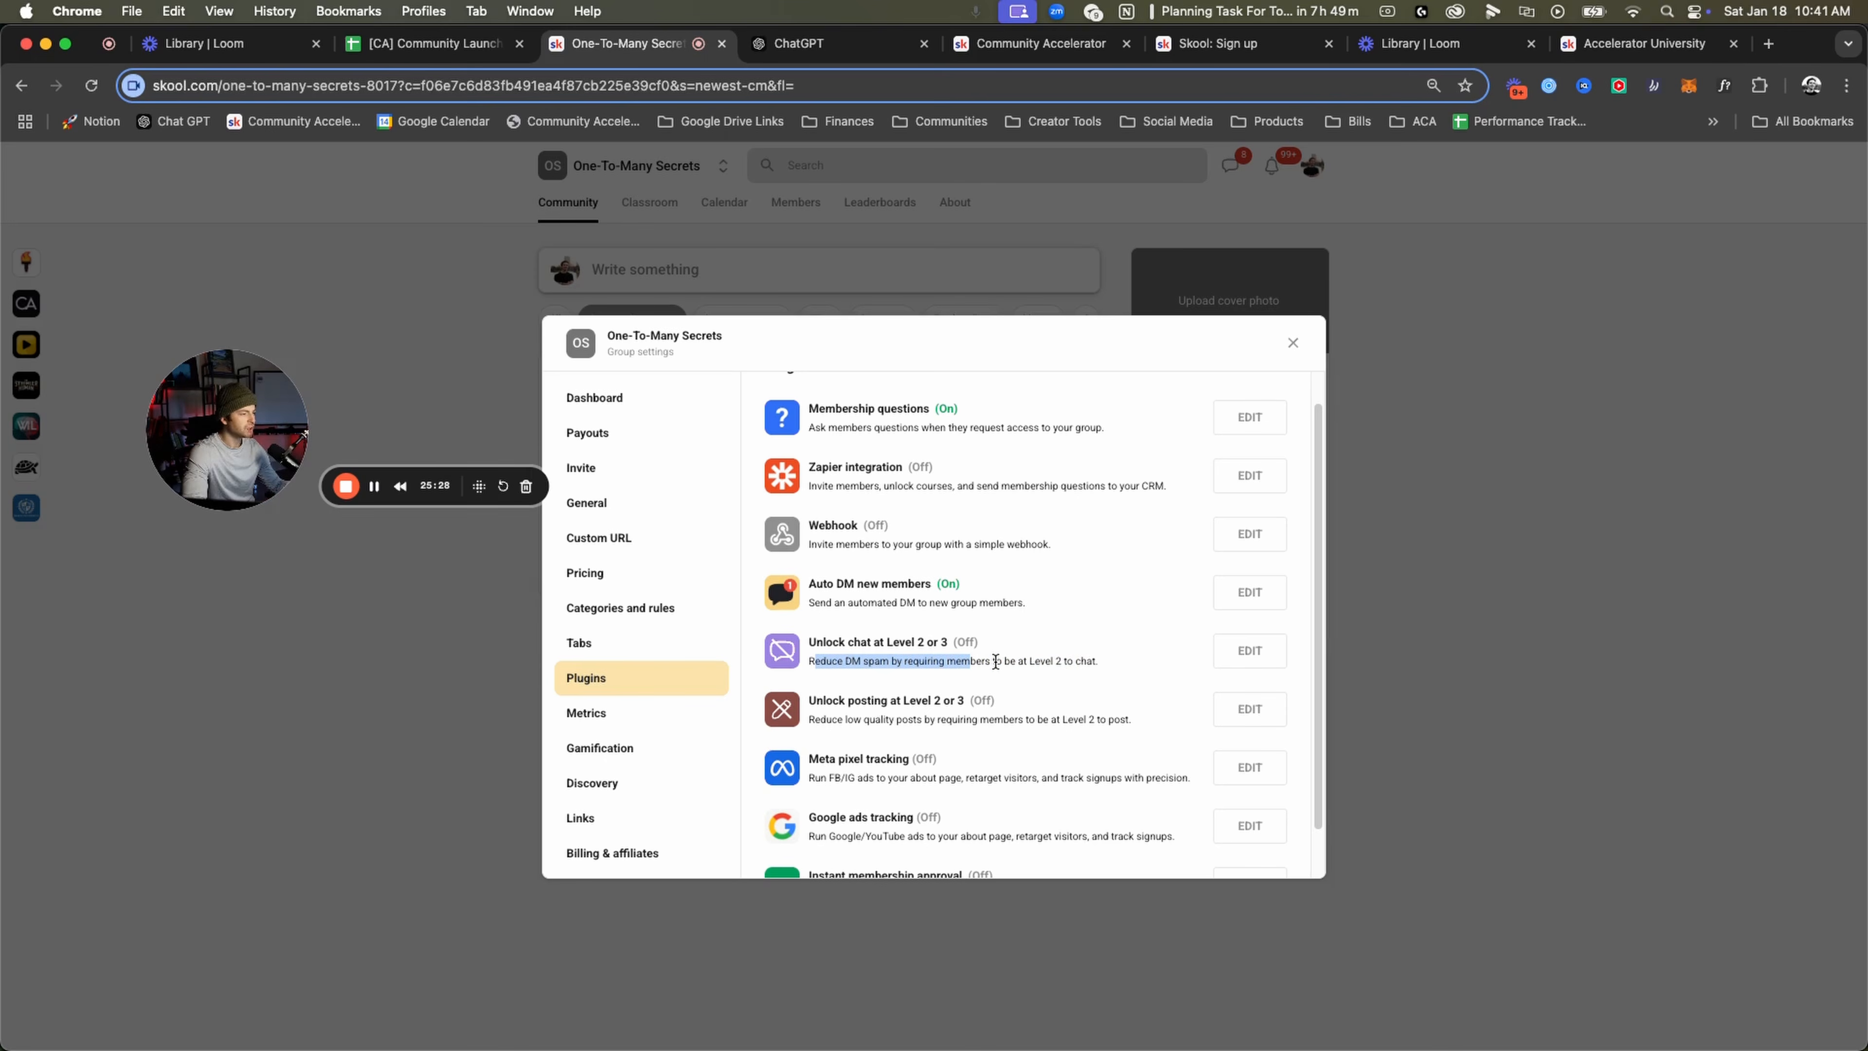
drag(1126, 675, 883, 660)
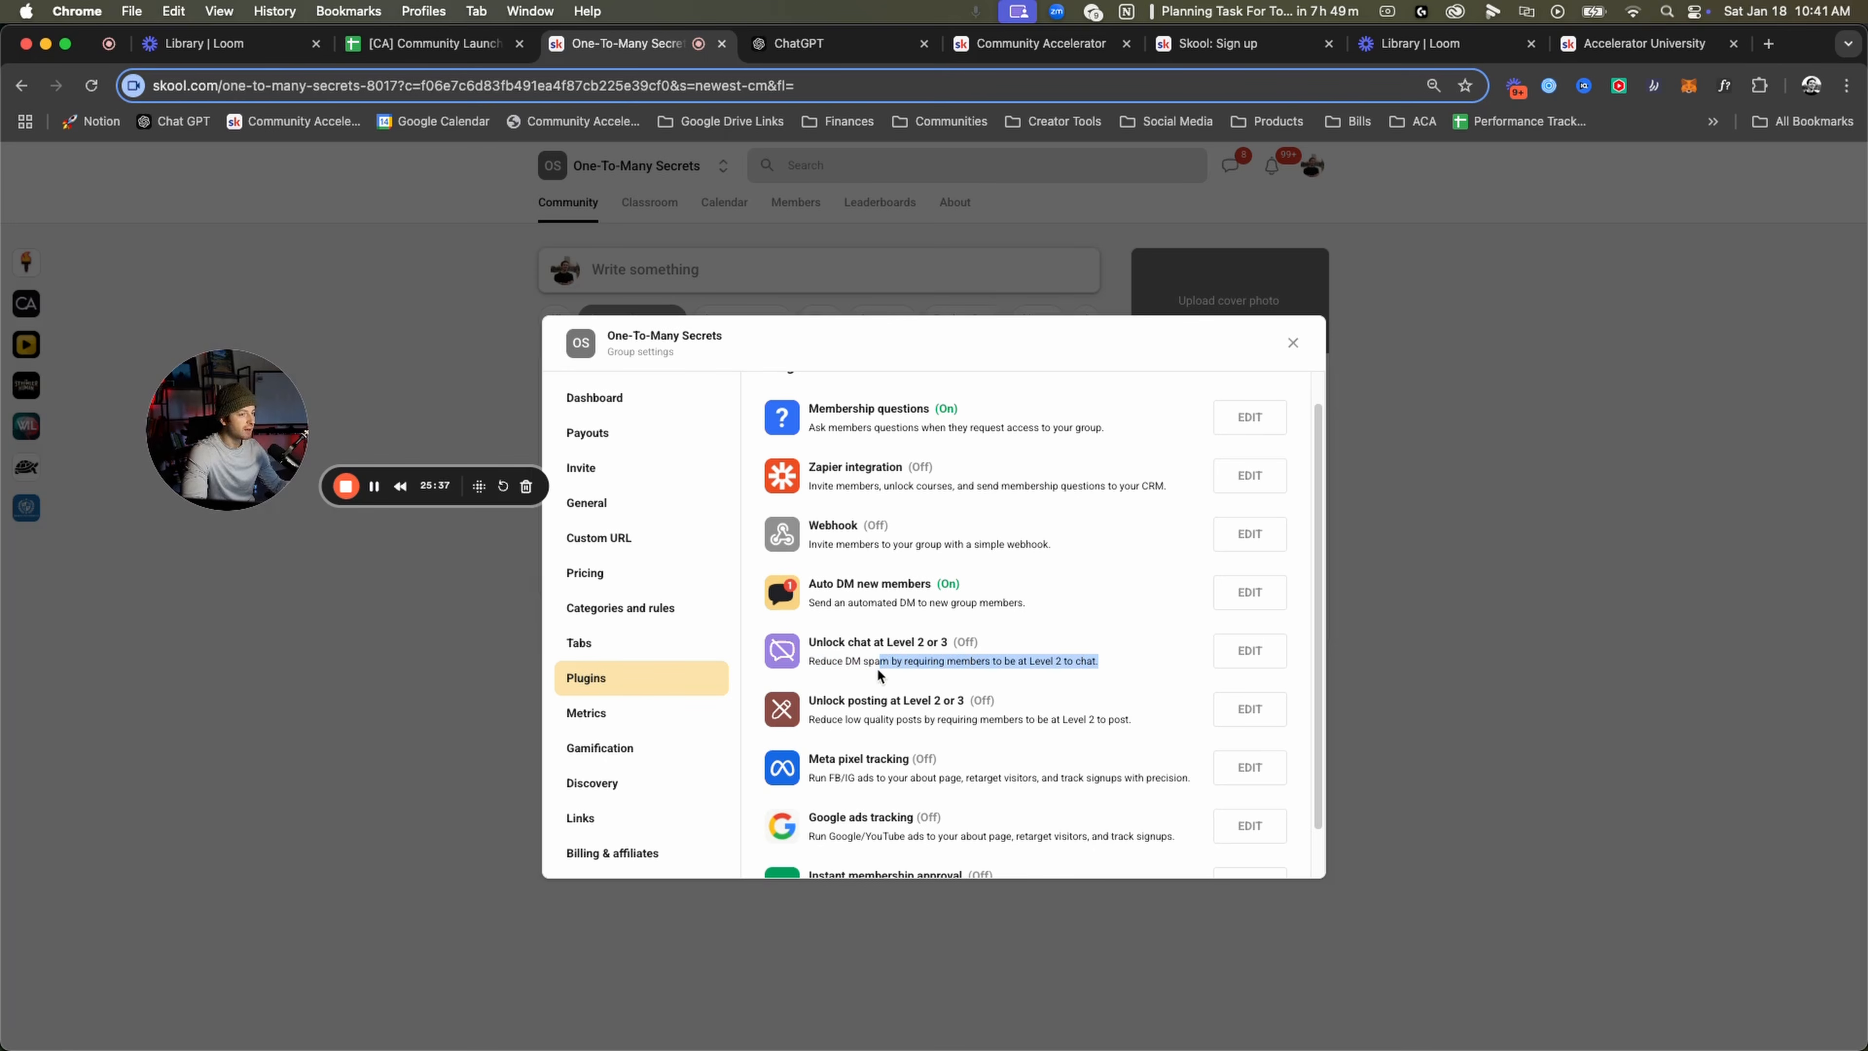
click(1273, 651)
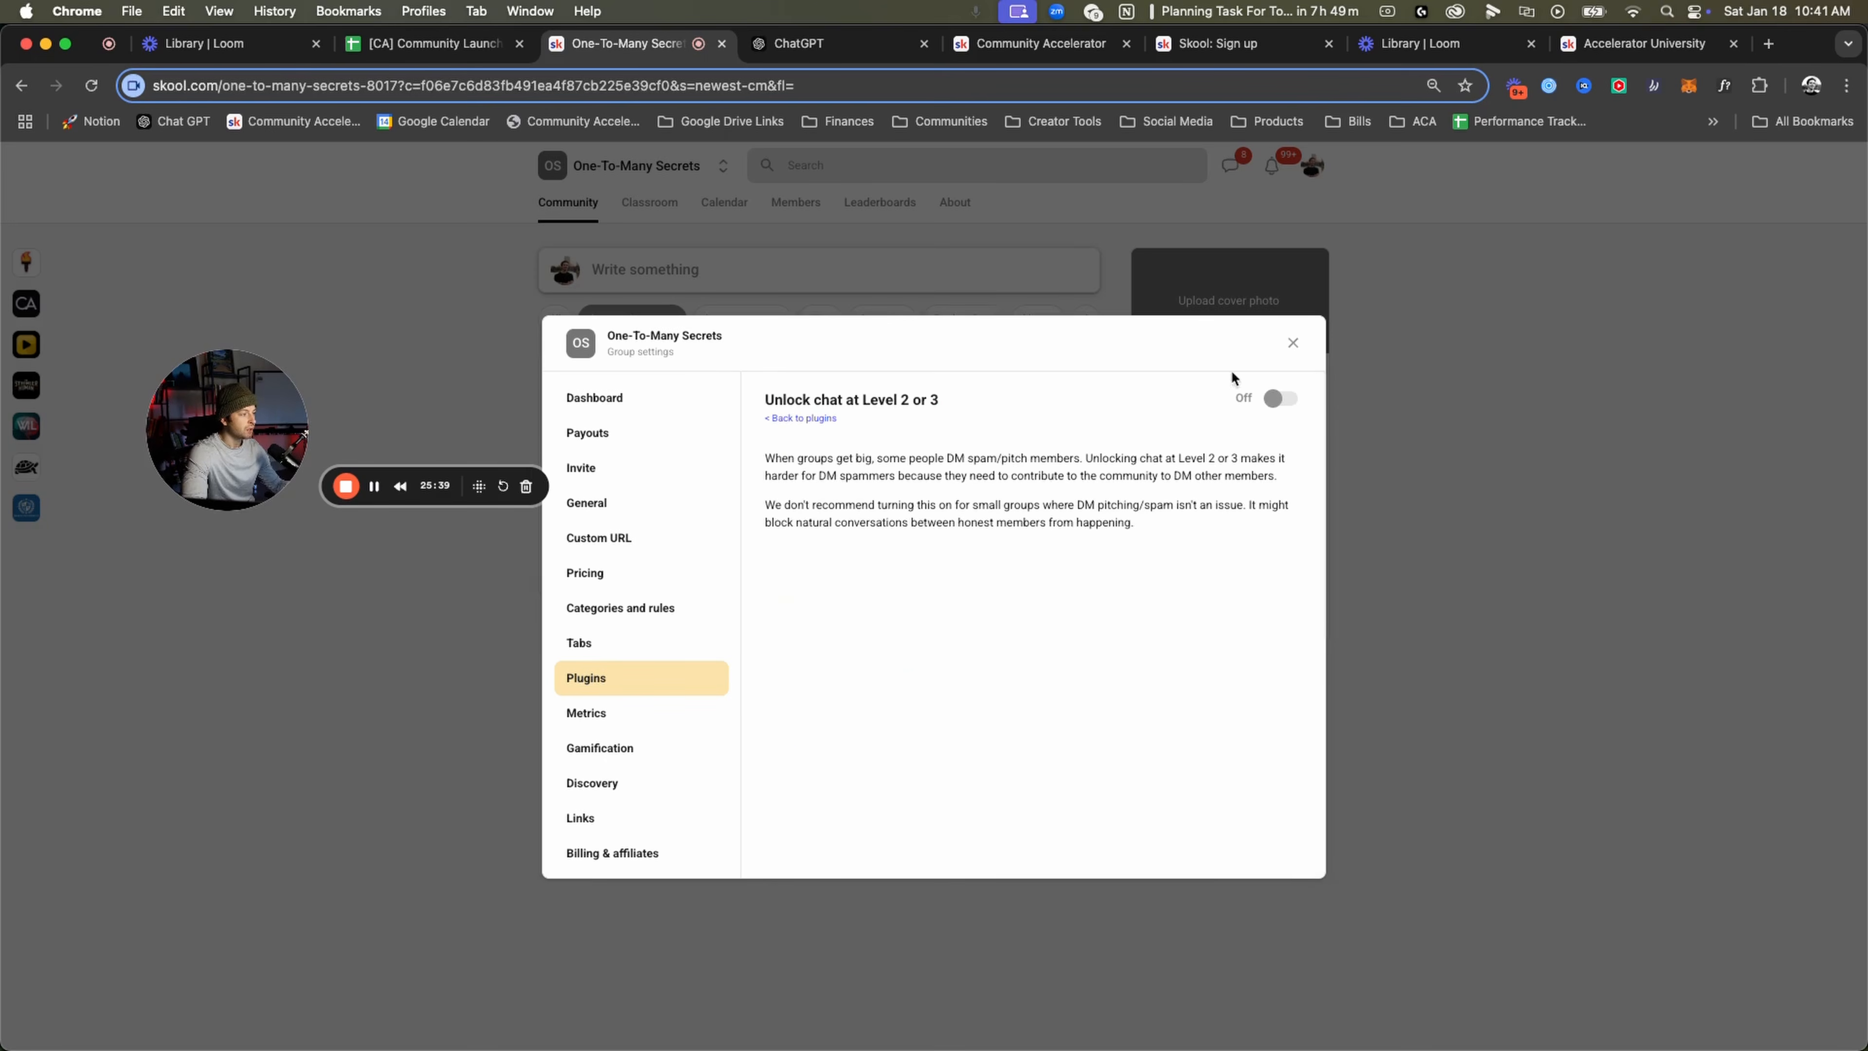
click(796, 417)
Read the Meta pixel tracking plugin's description about running FB/IG ads to the about page.
scroll(958, 709, down, 1)
drag(1064, 783, 826, 783)
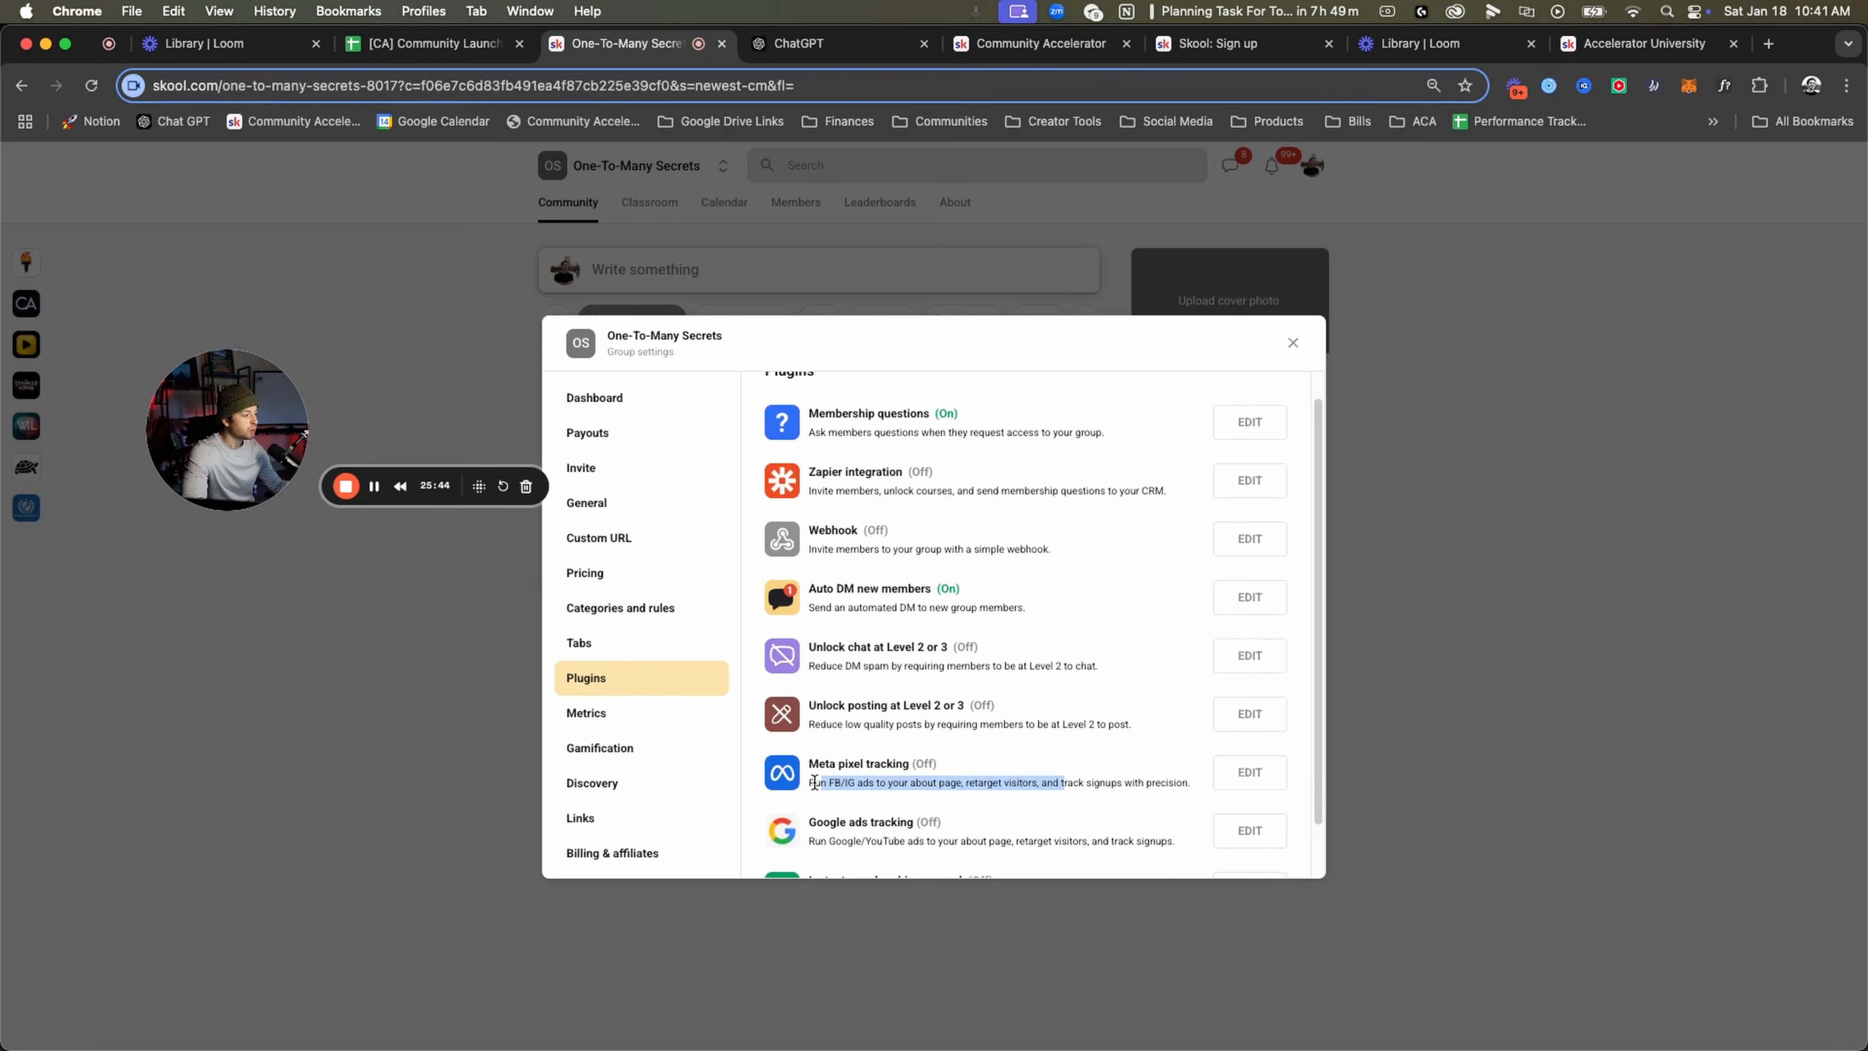
drag(810, 783, 987, 786)
click(905, 786)
click(918, 785)
click(982, 788)
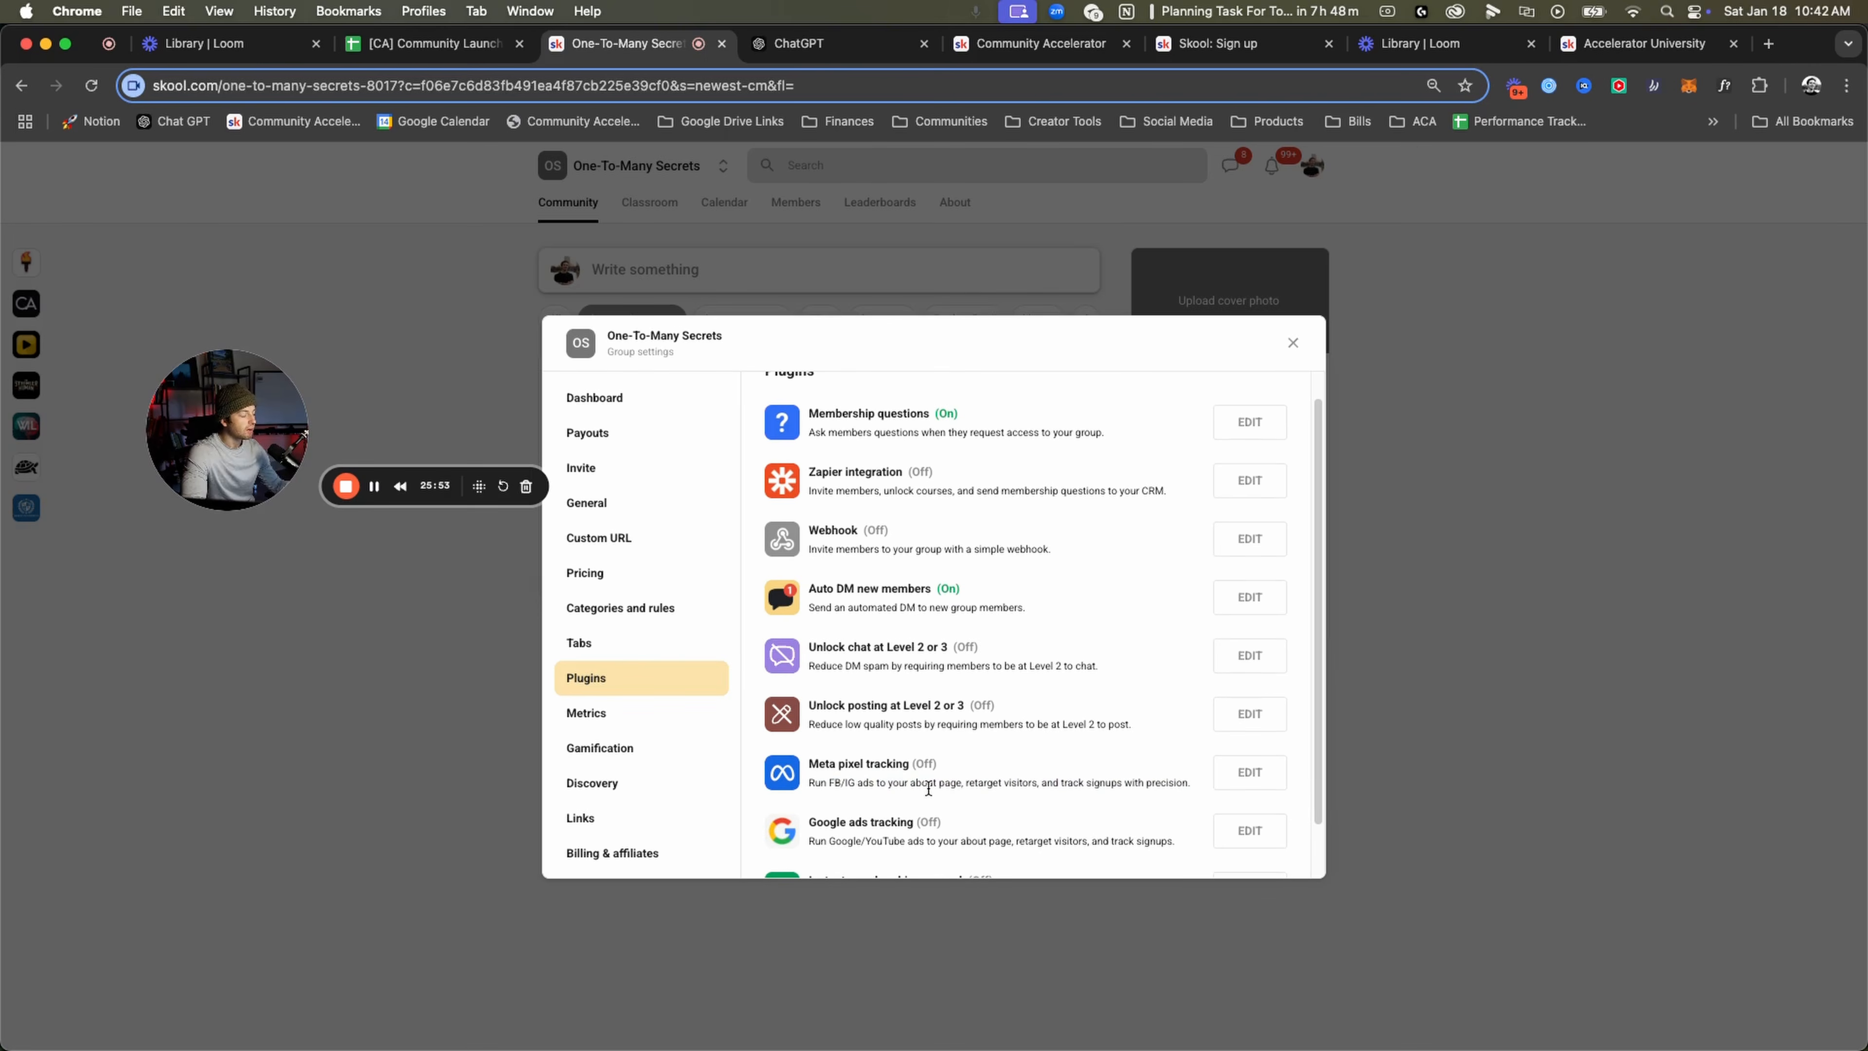
Open the Meta pixel tracking settings, switch the plugin on and off again, and read the server-side events.
click(1250, 772)
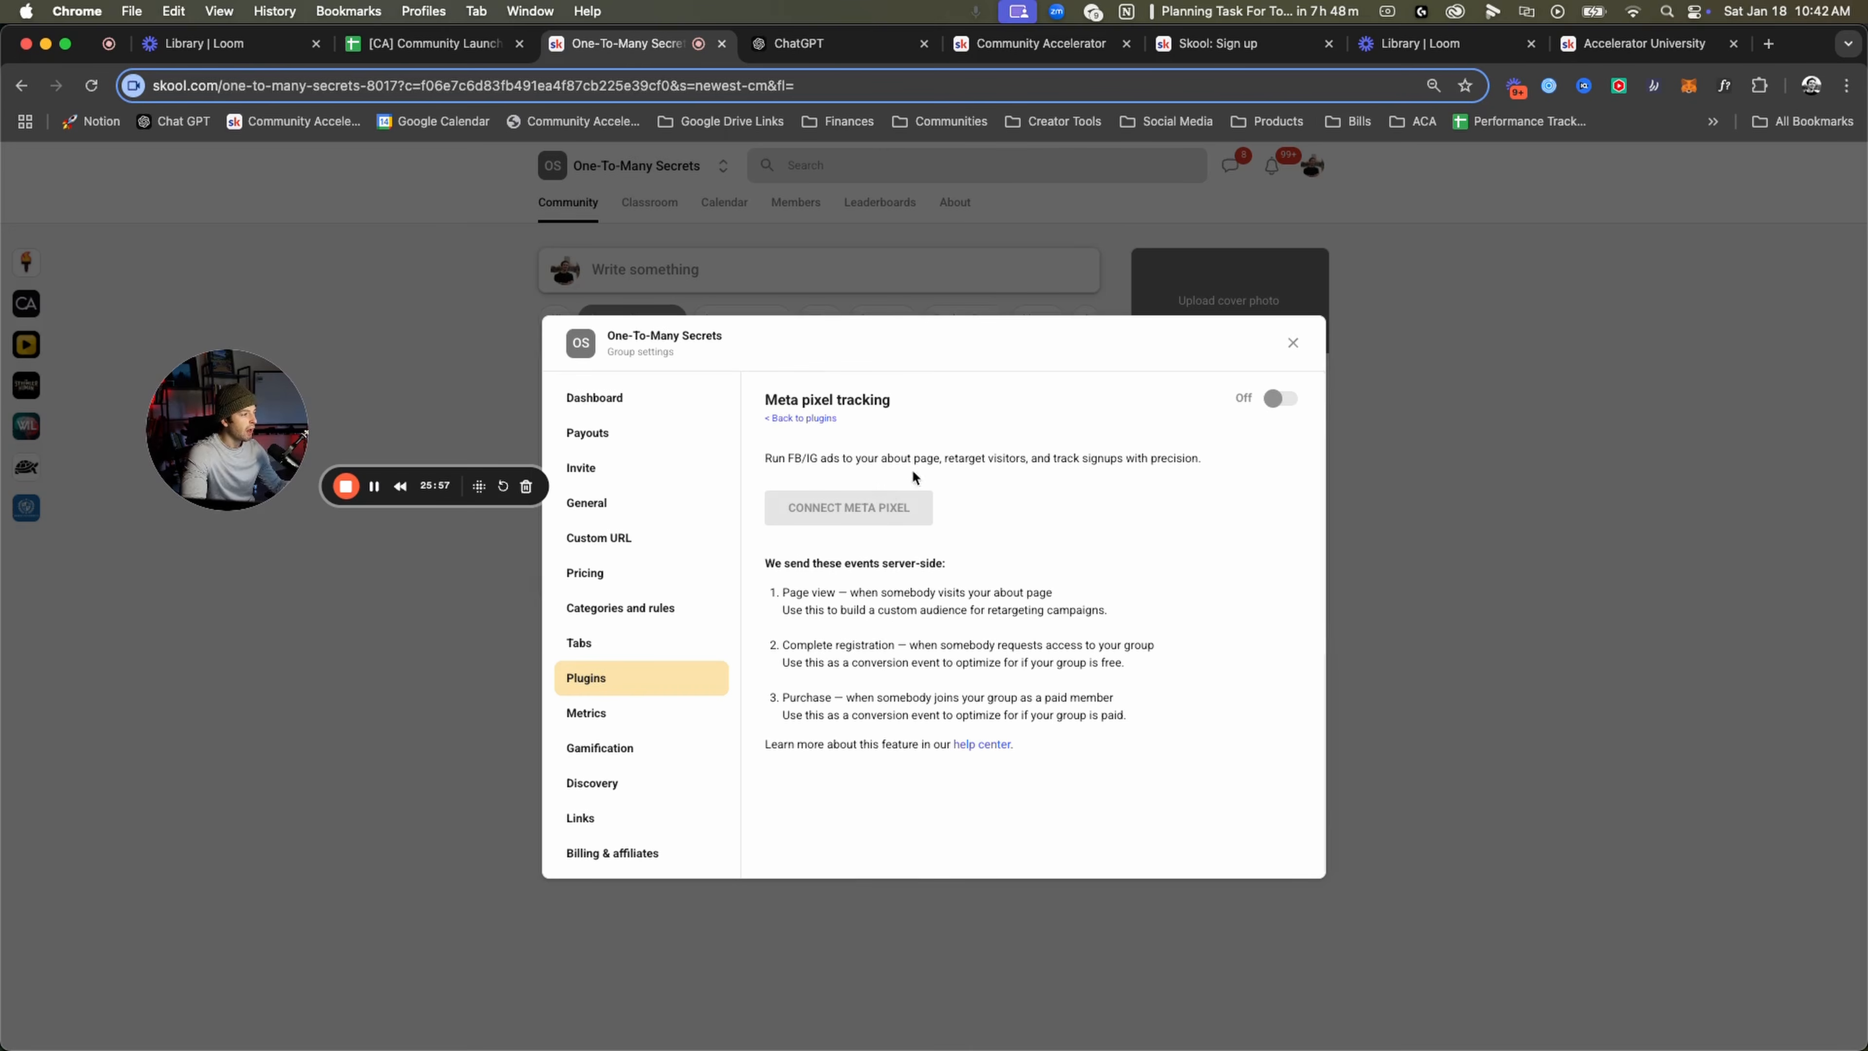
click(1281, 399)
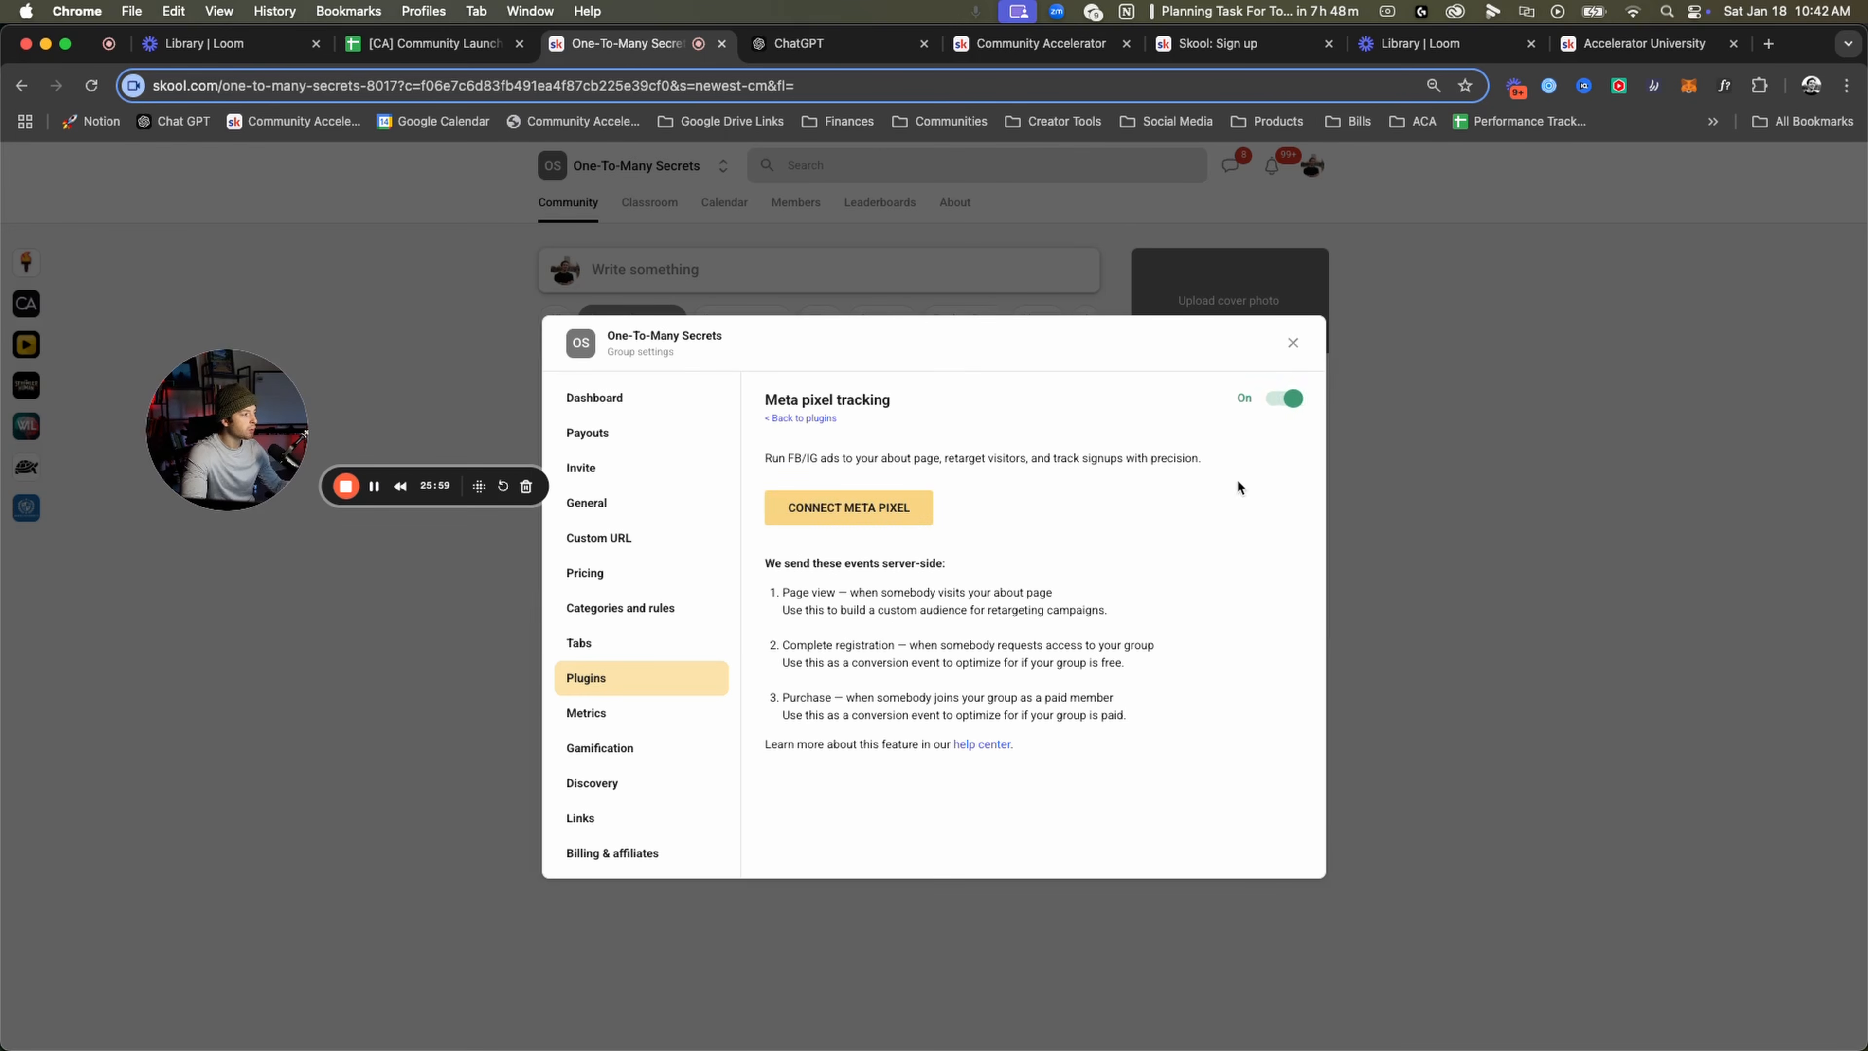
click(1283, 399)
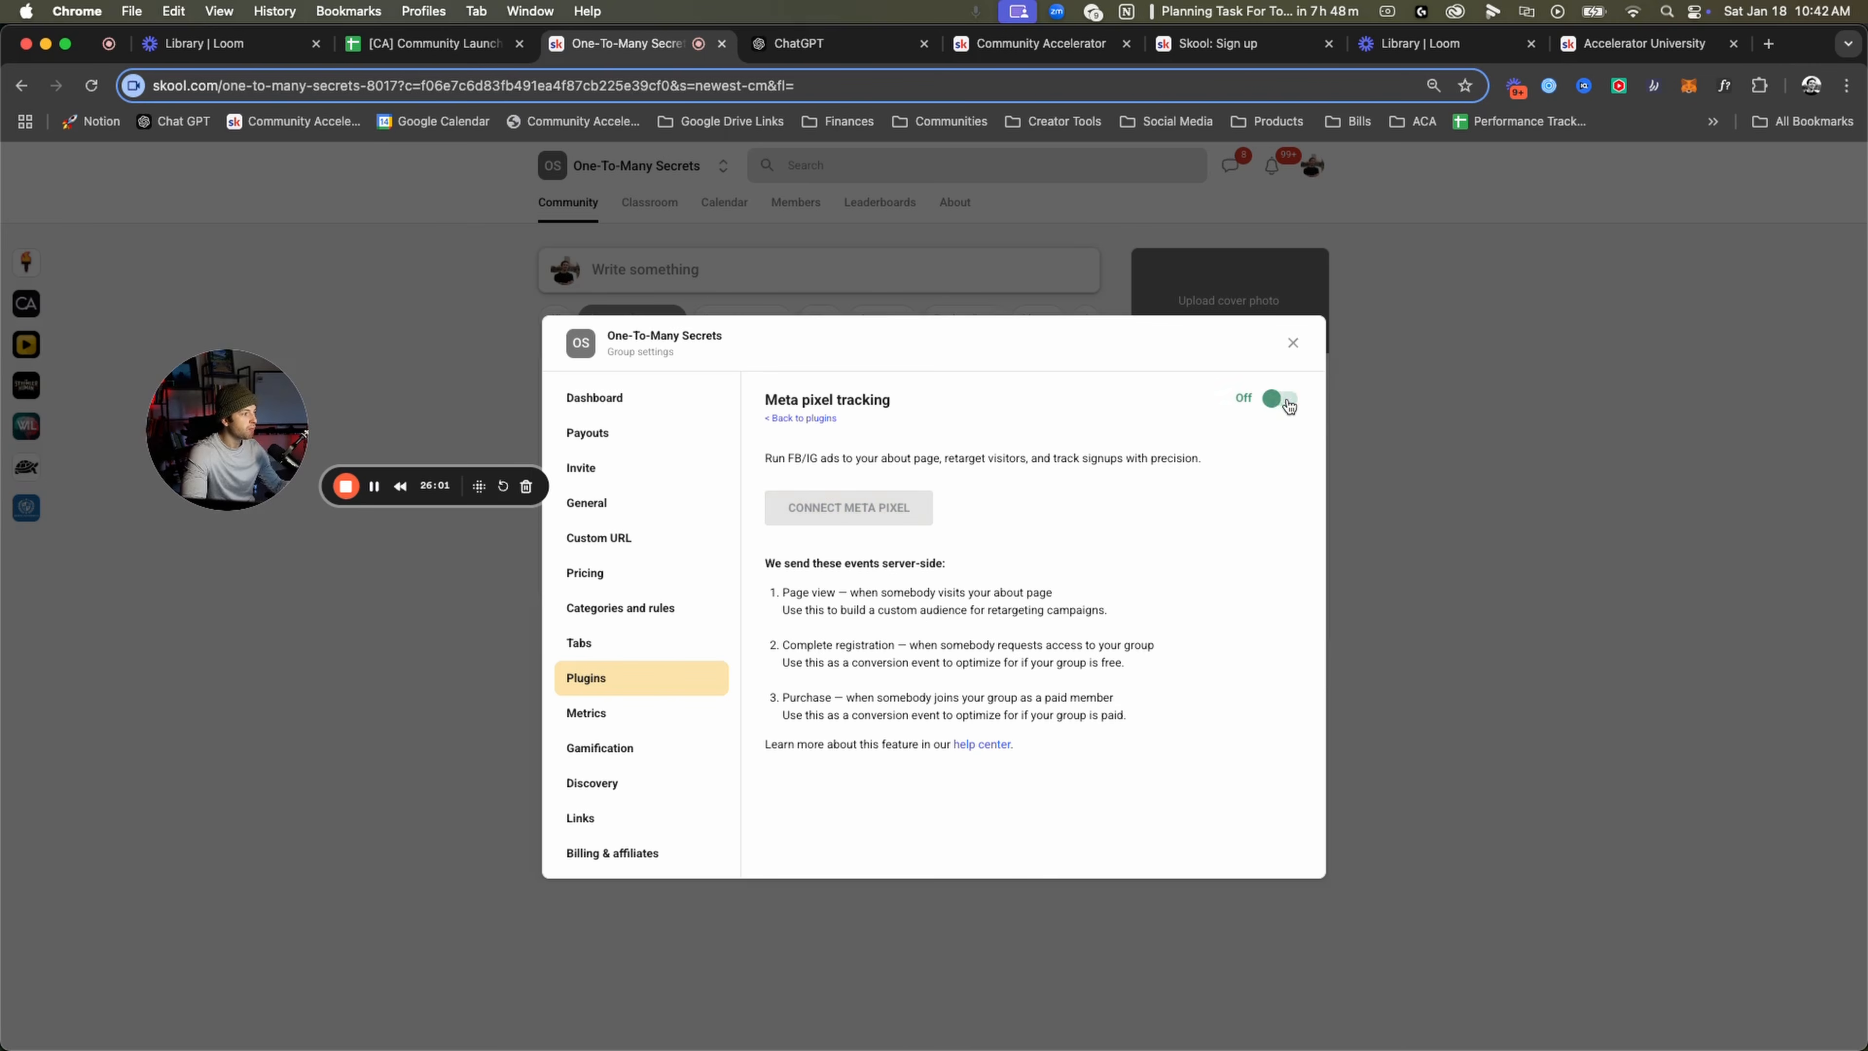
drag(1126, 715, 752, 568)
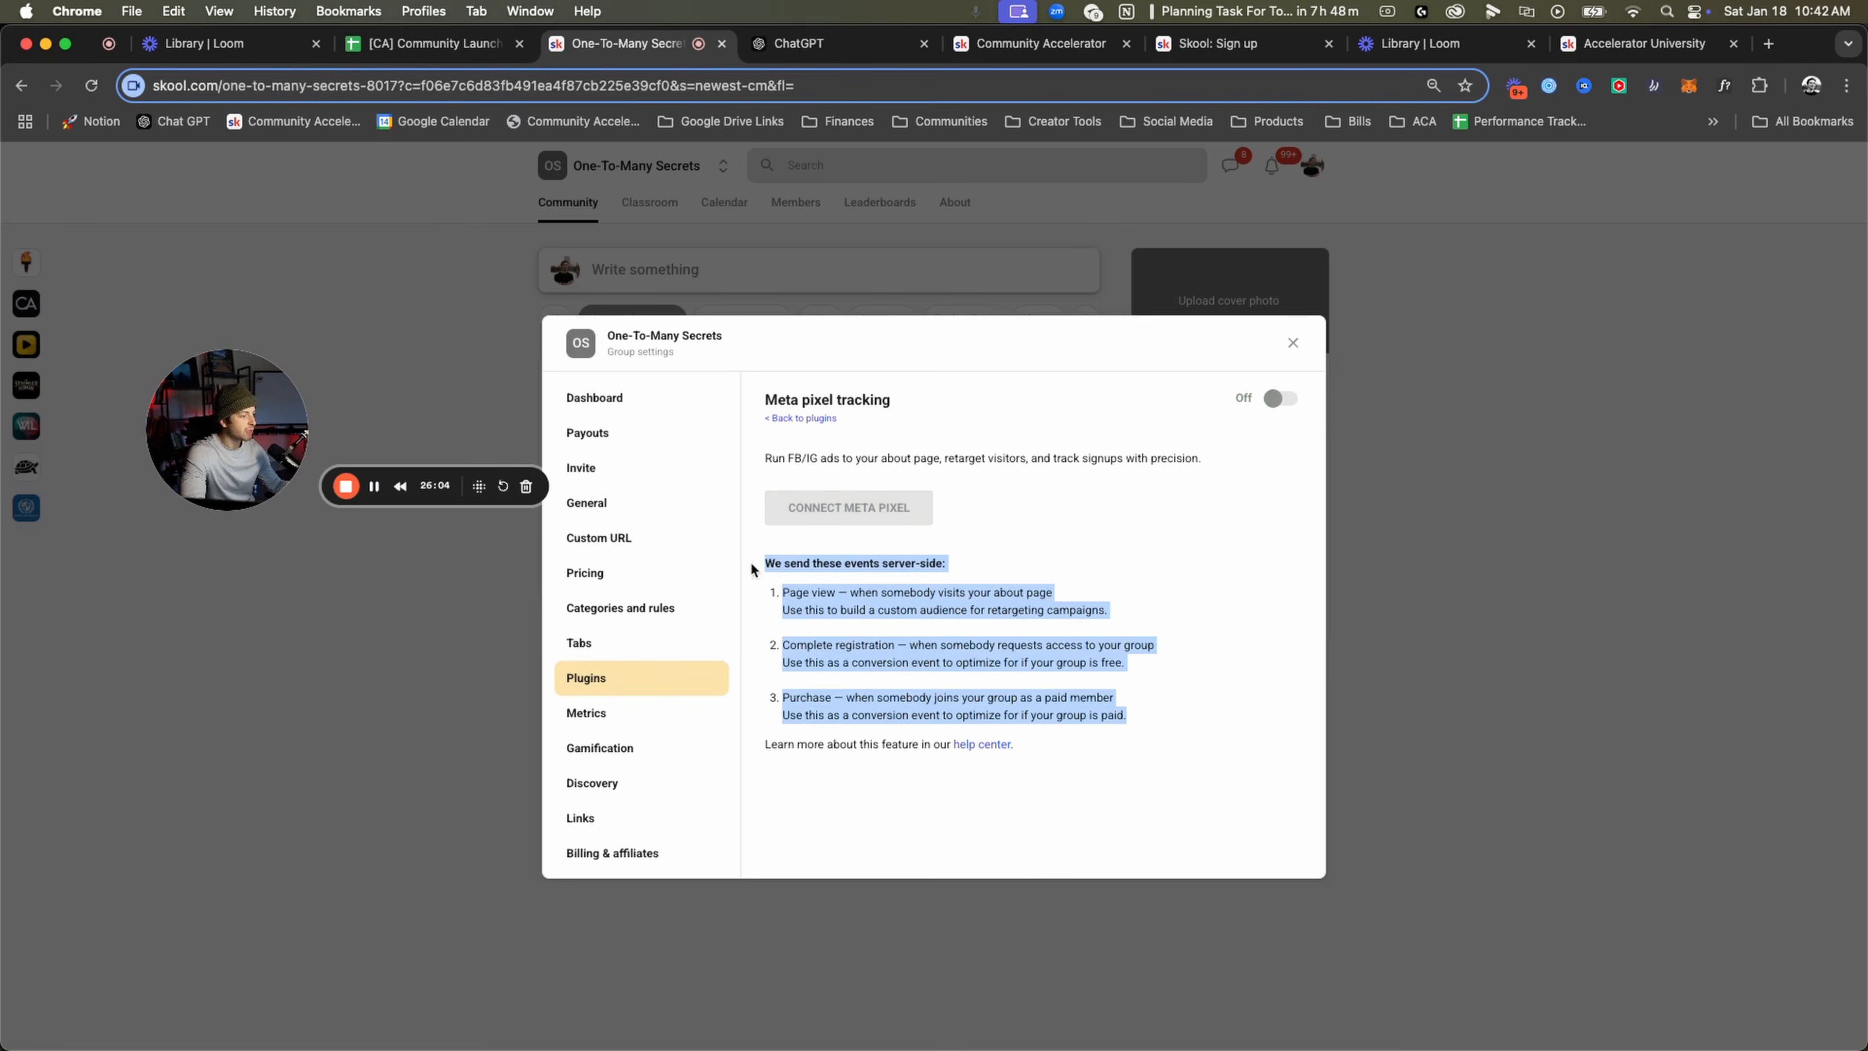
click(935, 637)
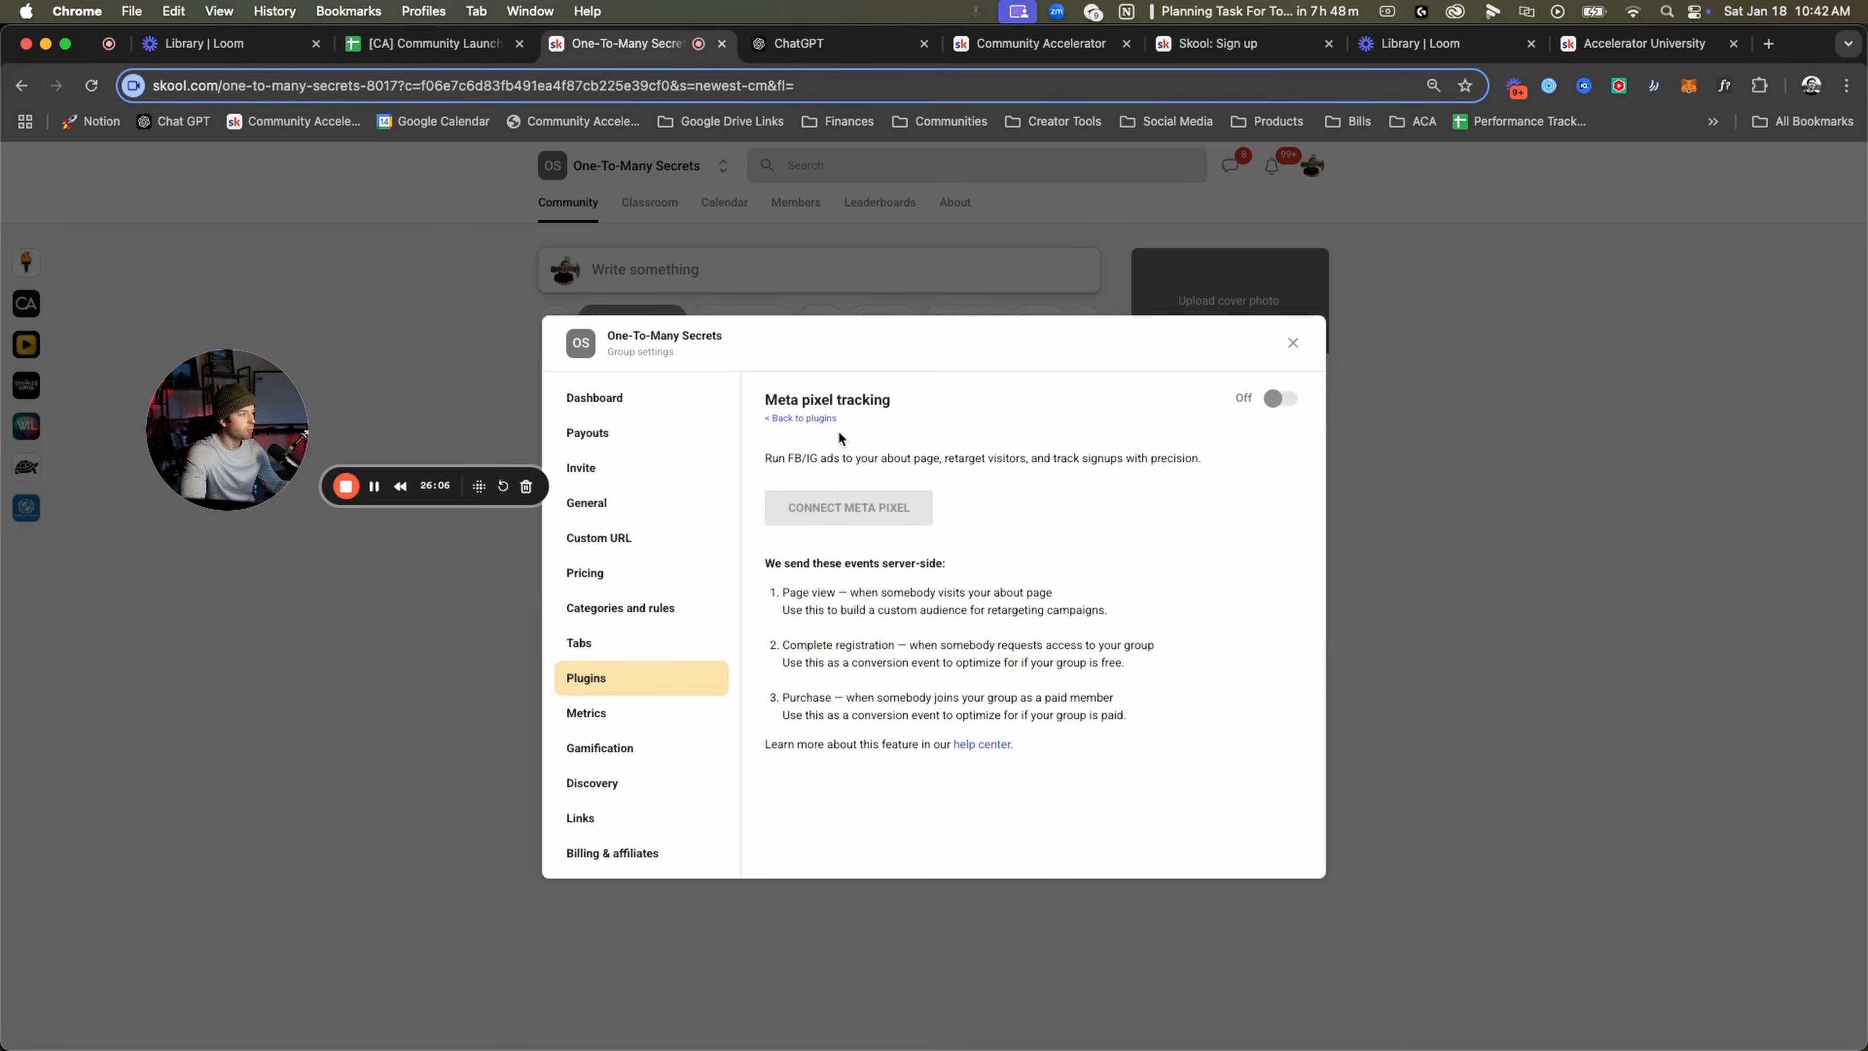
Go back to the plugin list and read the Instant membership approval description.
click(820, 418)
scroll(973, 716, down, 3)
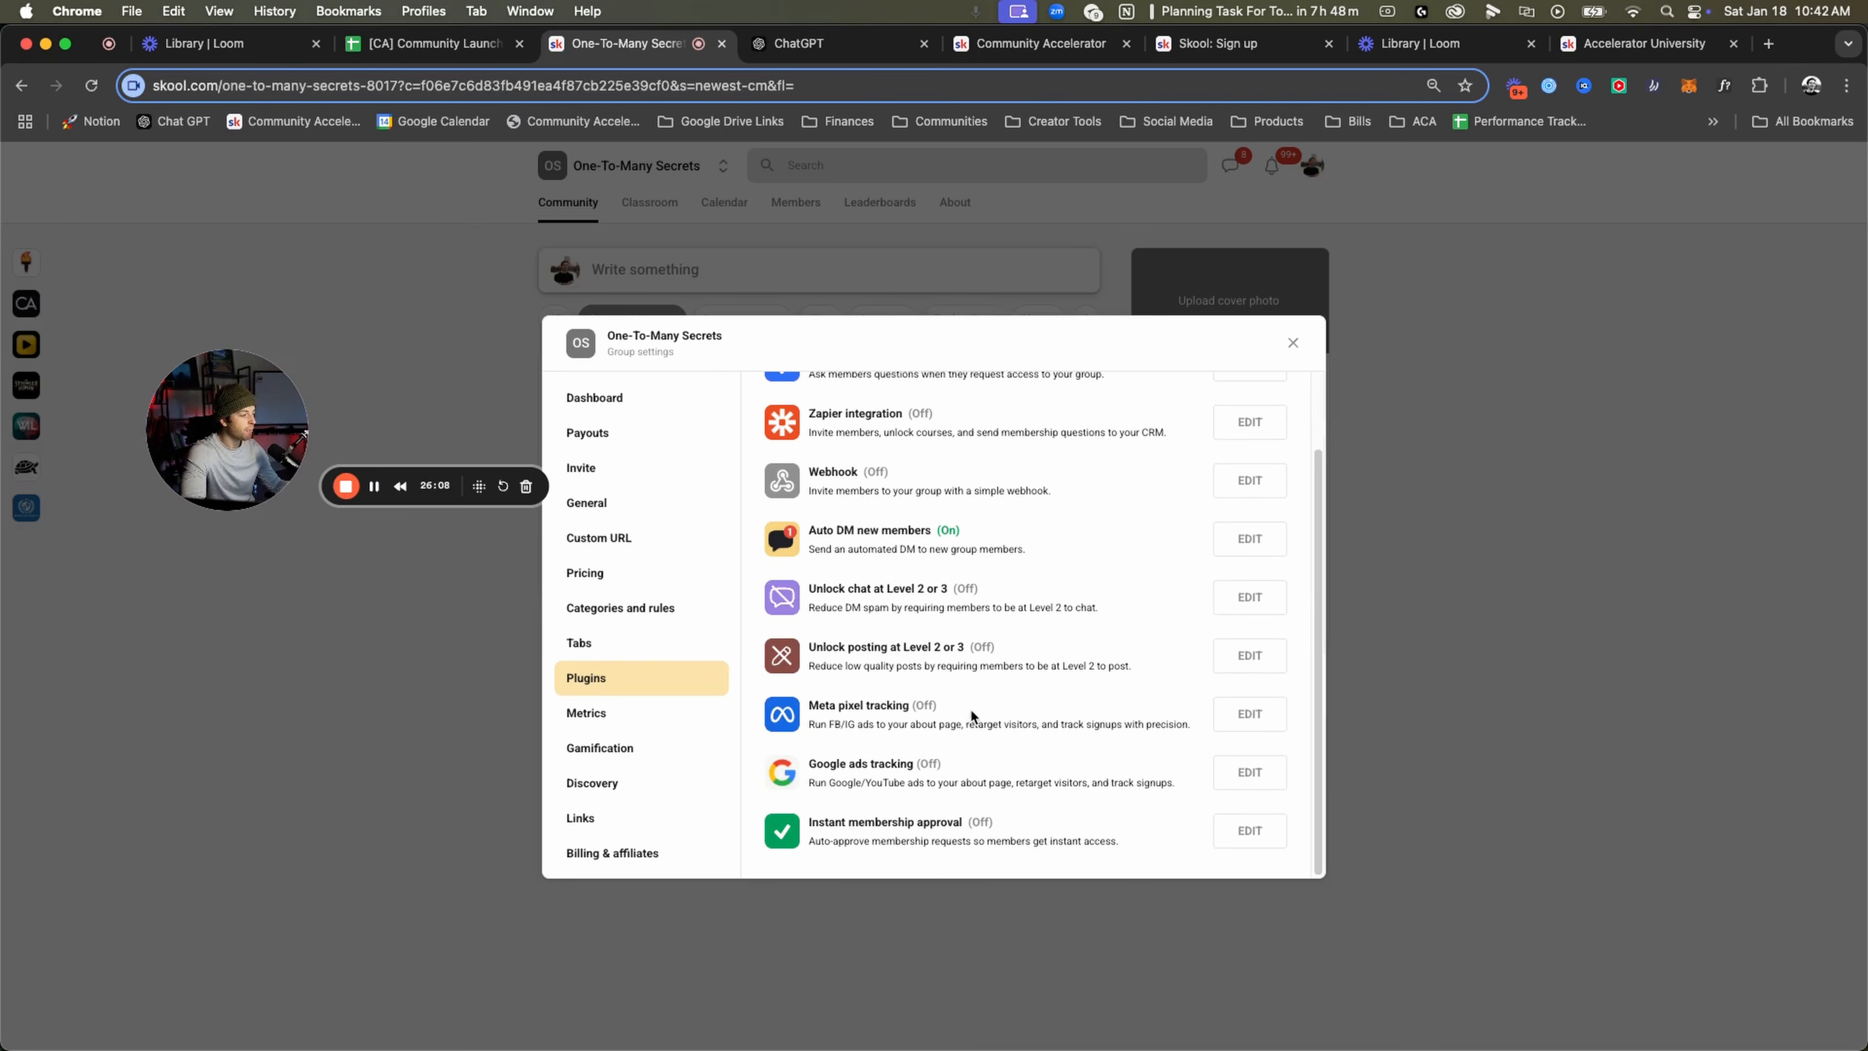
drag(824, 841, 1092, 843)
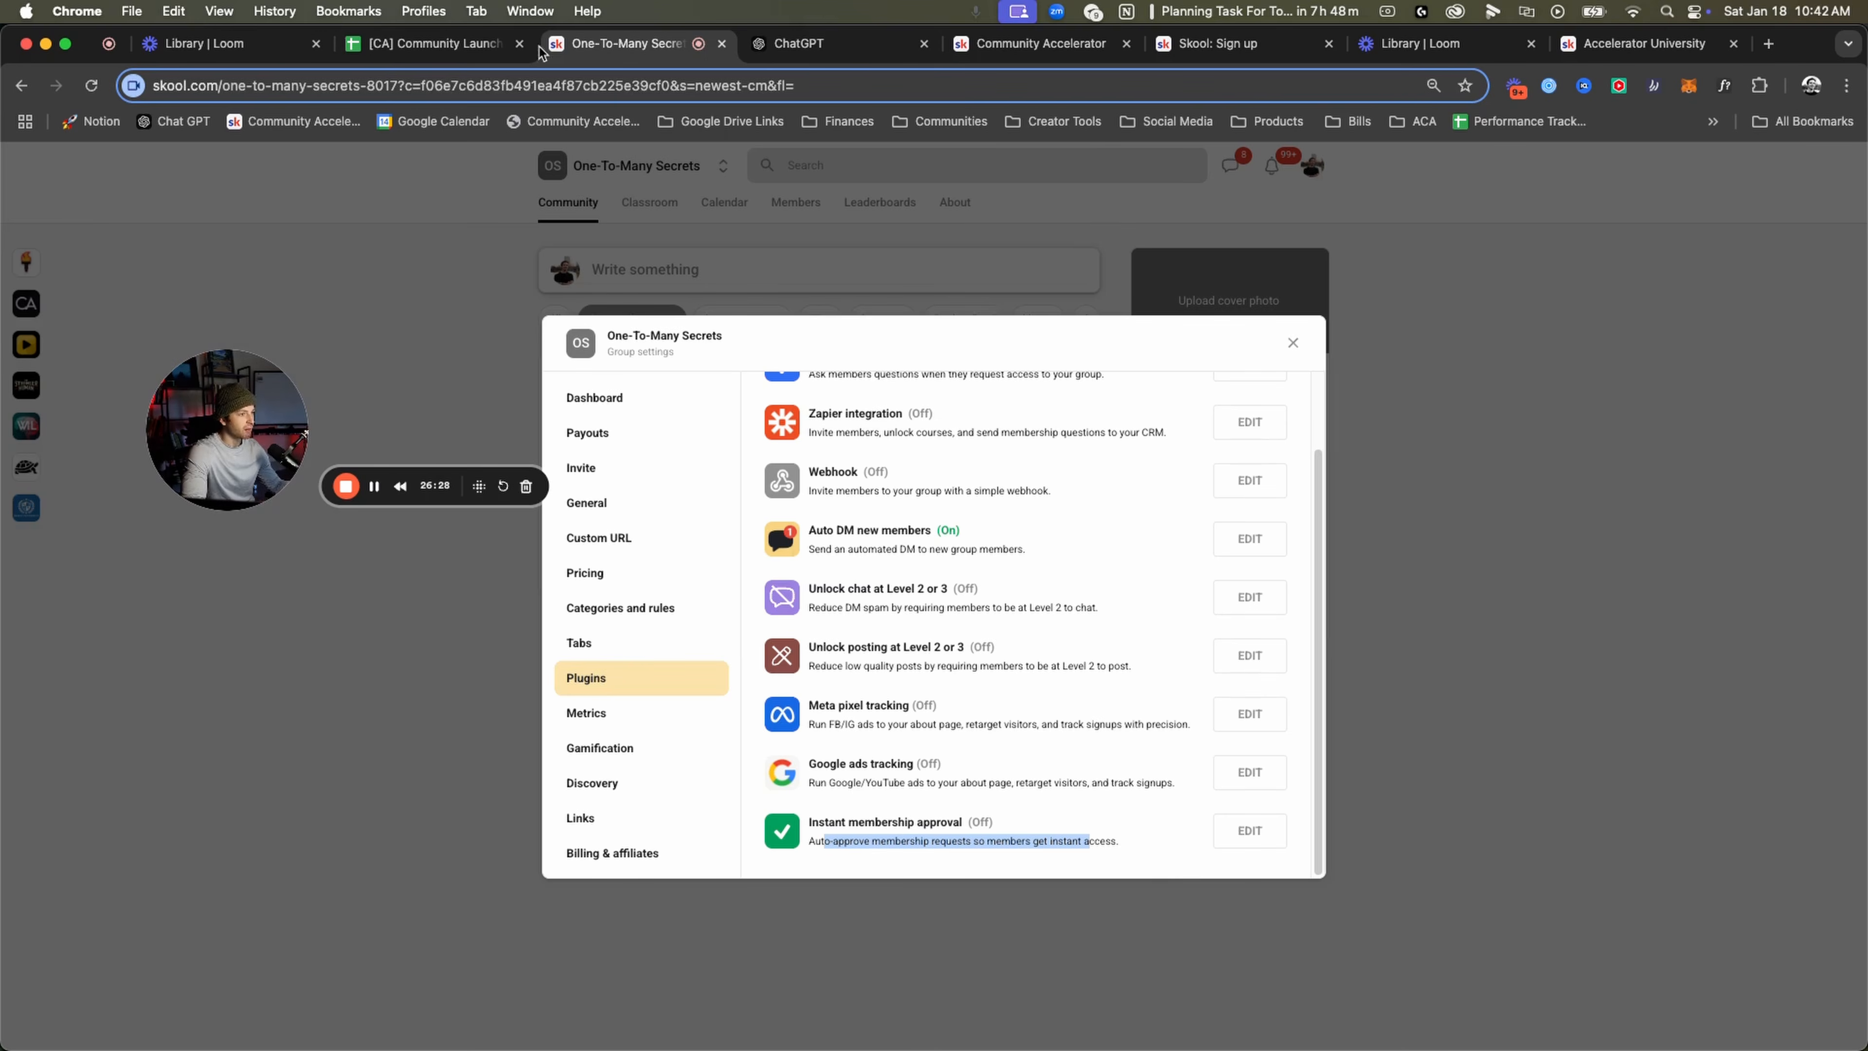
Mark the chat unlock, instant membership approval and Meta Pixel Tracking tasks complete in the launch checklist spreadsheet.
click(434, 43)
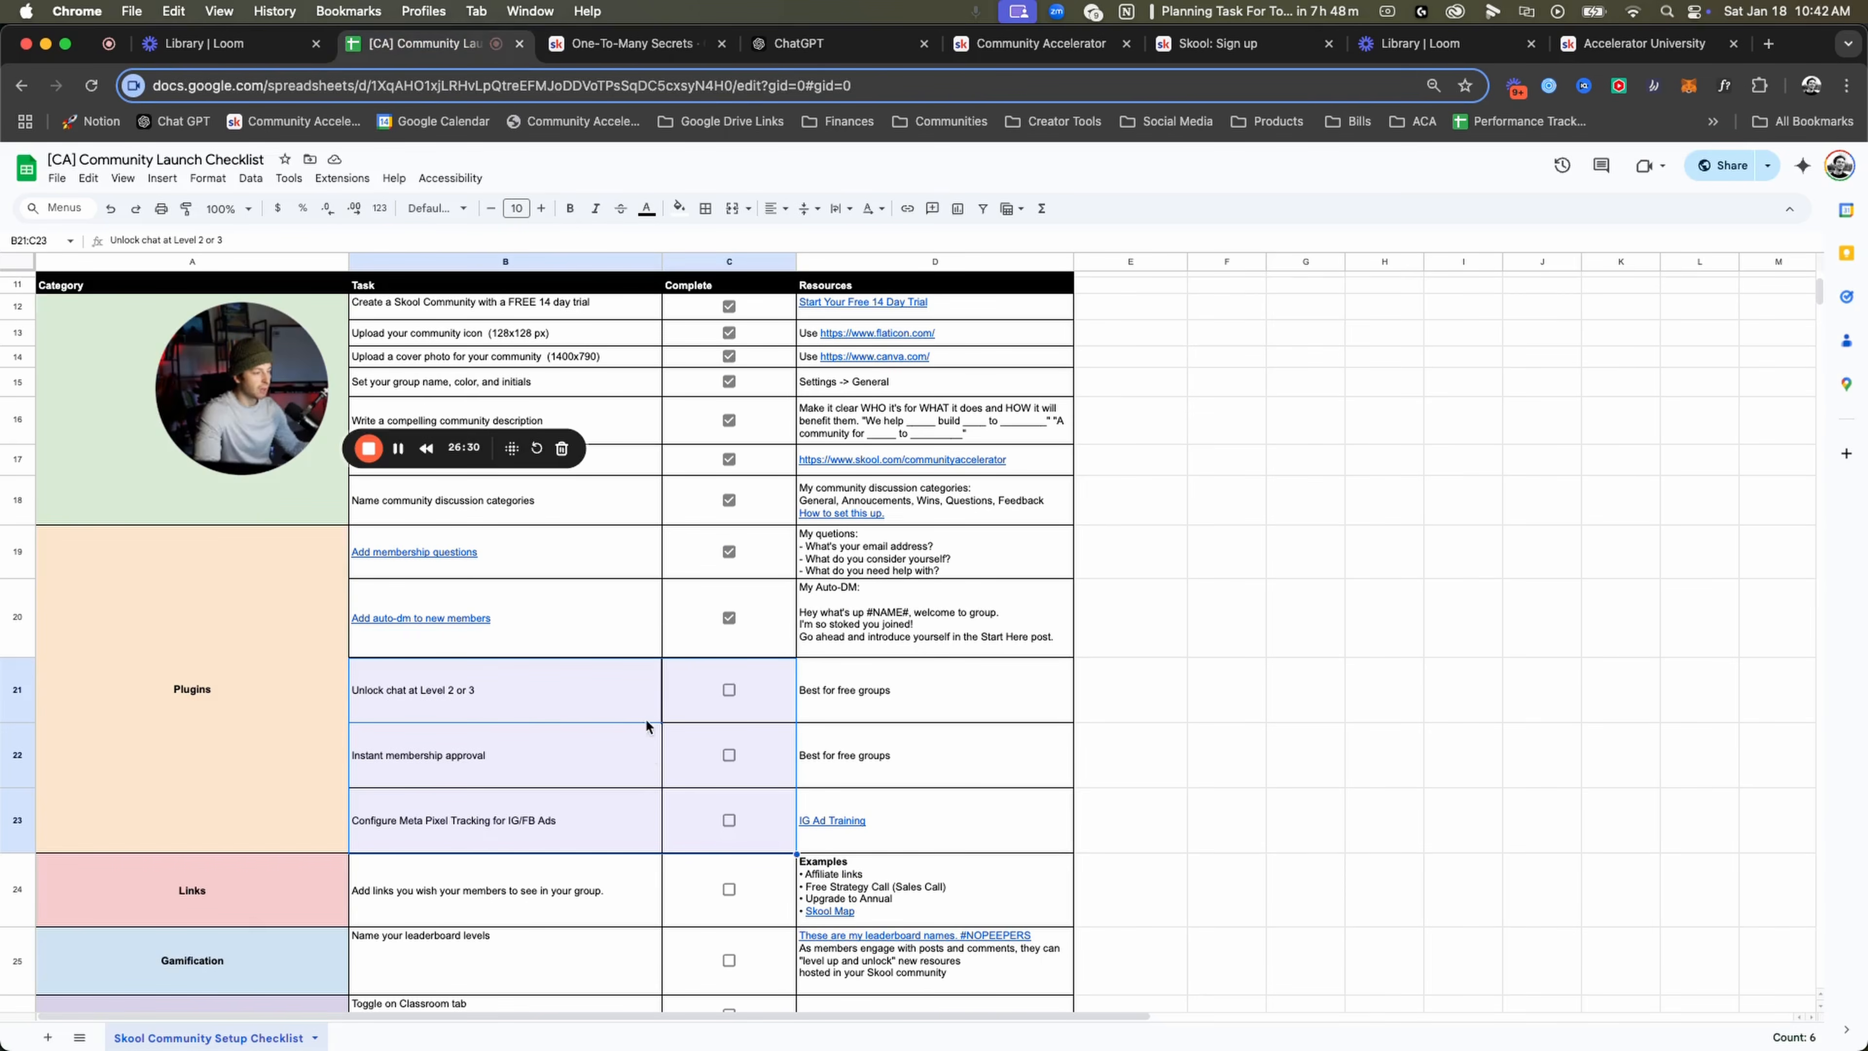
click(729, 692)
click(728, 756)
scroll(664, 769, down, 2)
click(729, 739)
Review the checklist task on adding member links, view the Skool group's Links settings, and close the settings.
scroll(372, 824, down, 4)
drag(258, 655, 596, 659)
click(511, 651)
key(ctrl+Tab)
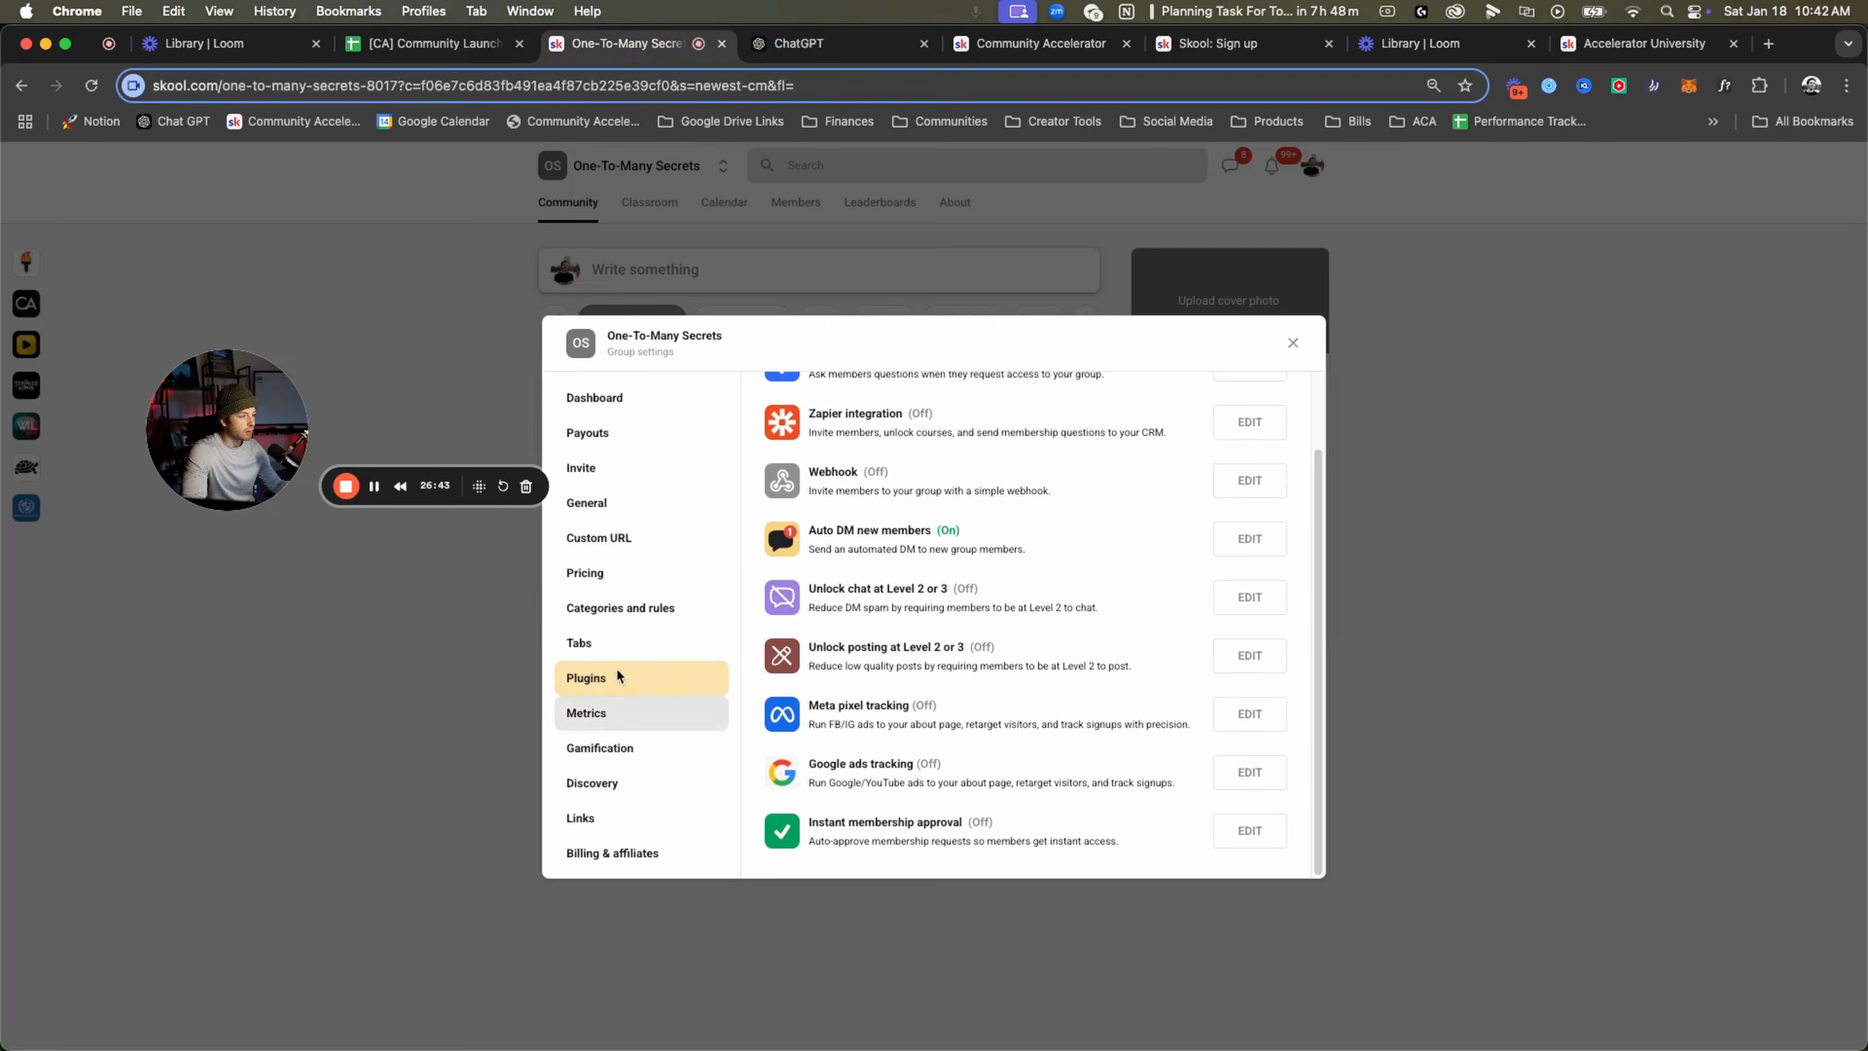
click(616, 508)
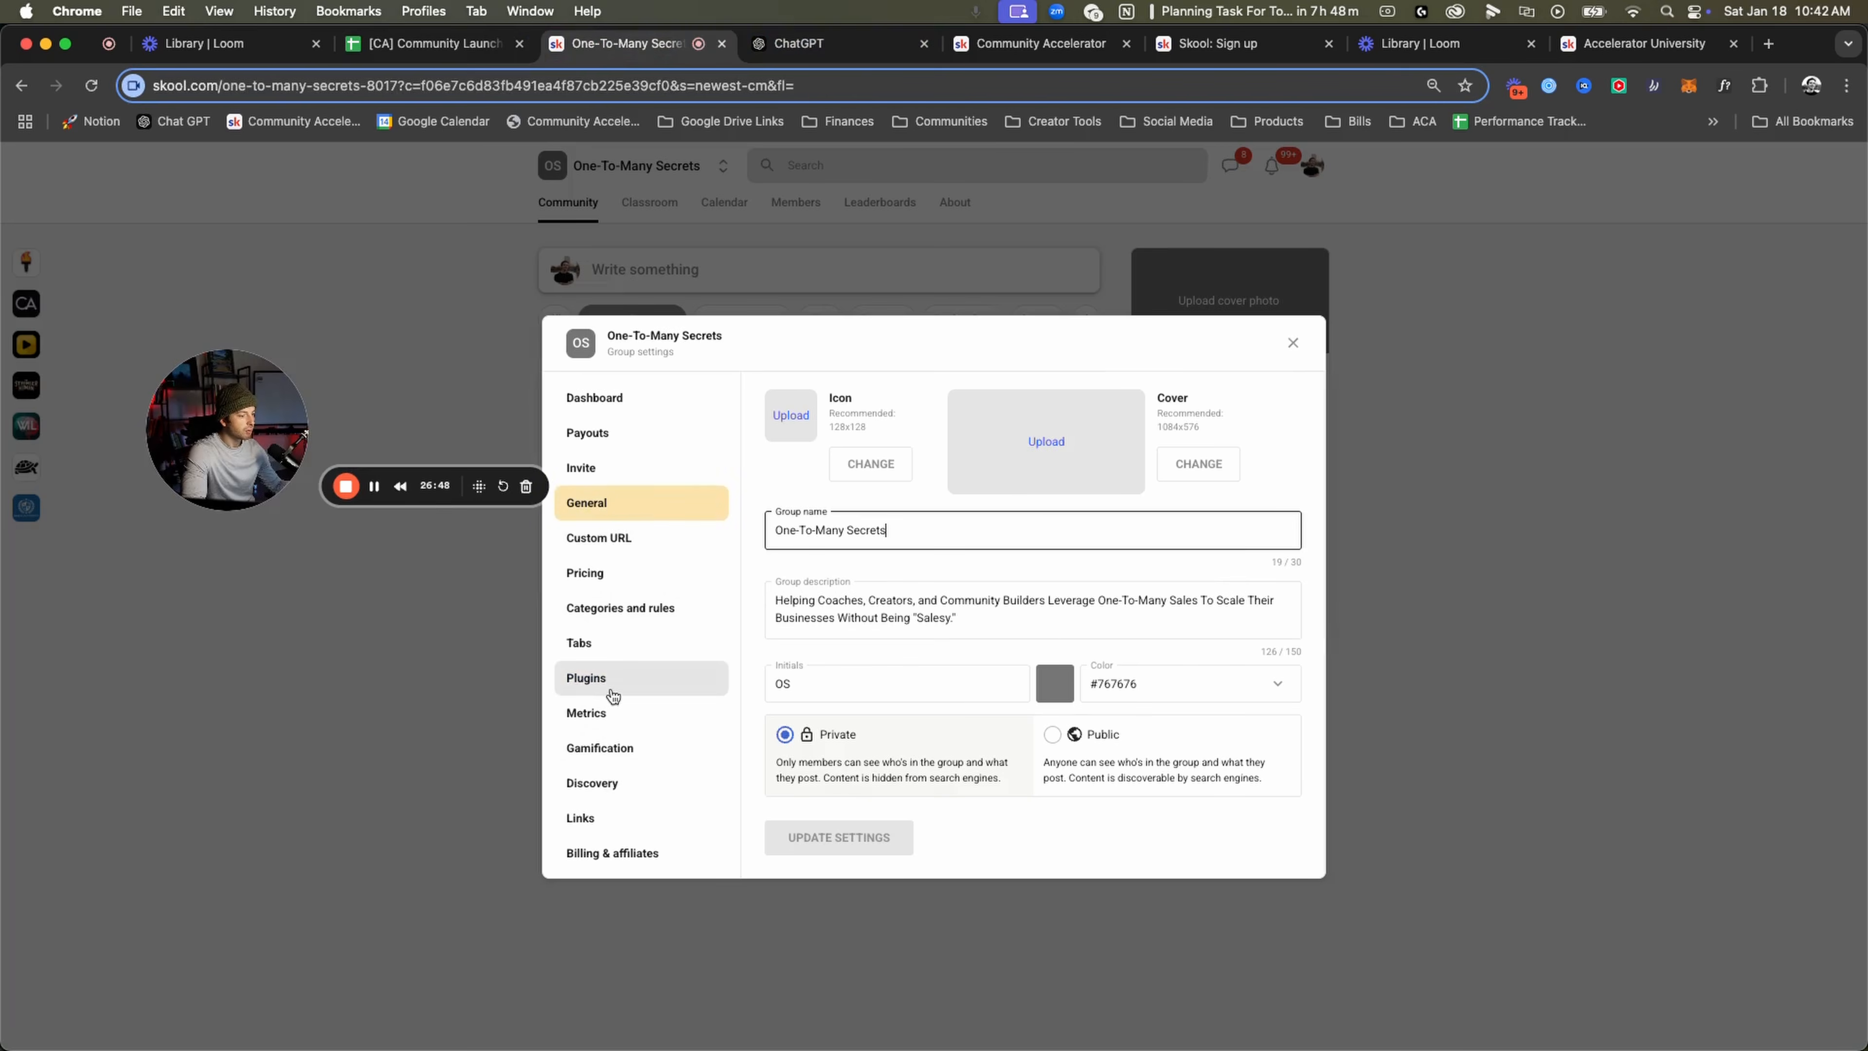
click(618, 818)
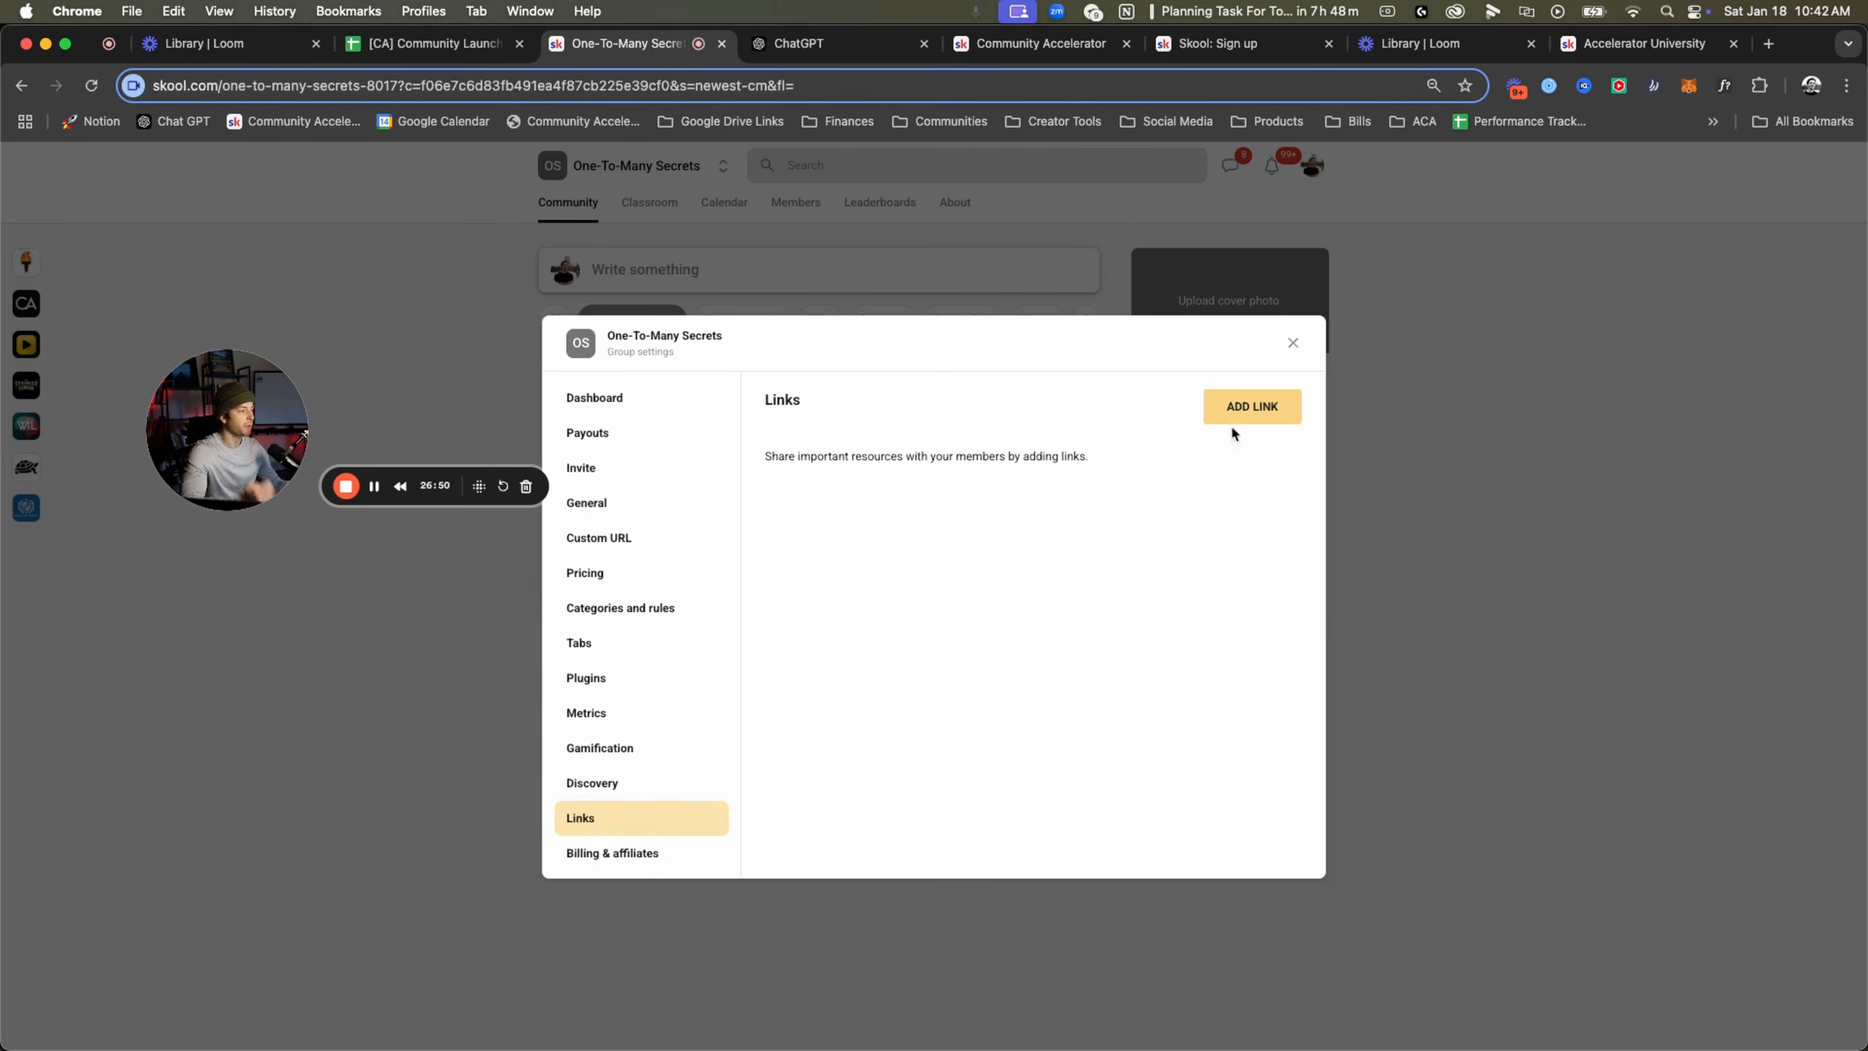
click(1361, 337)
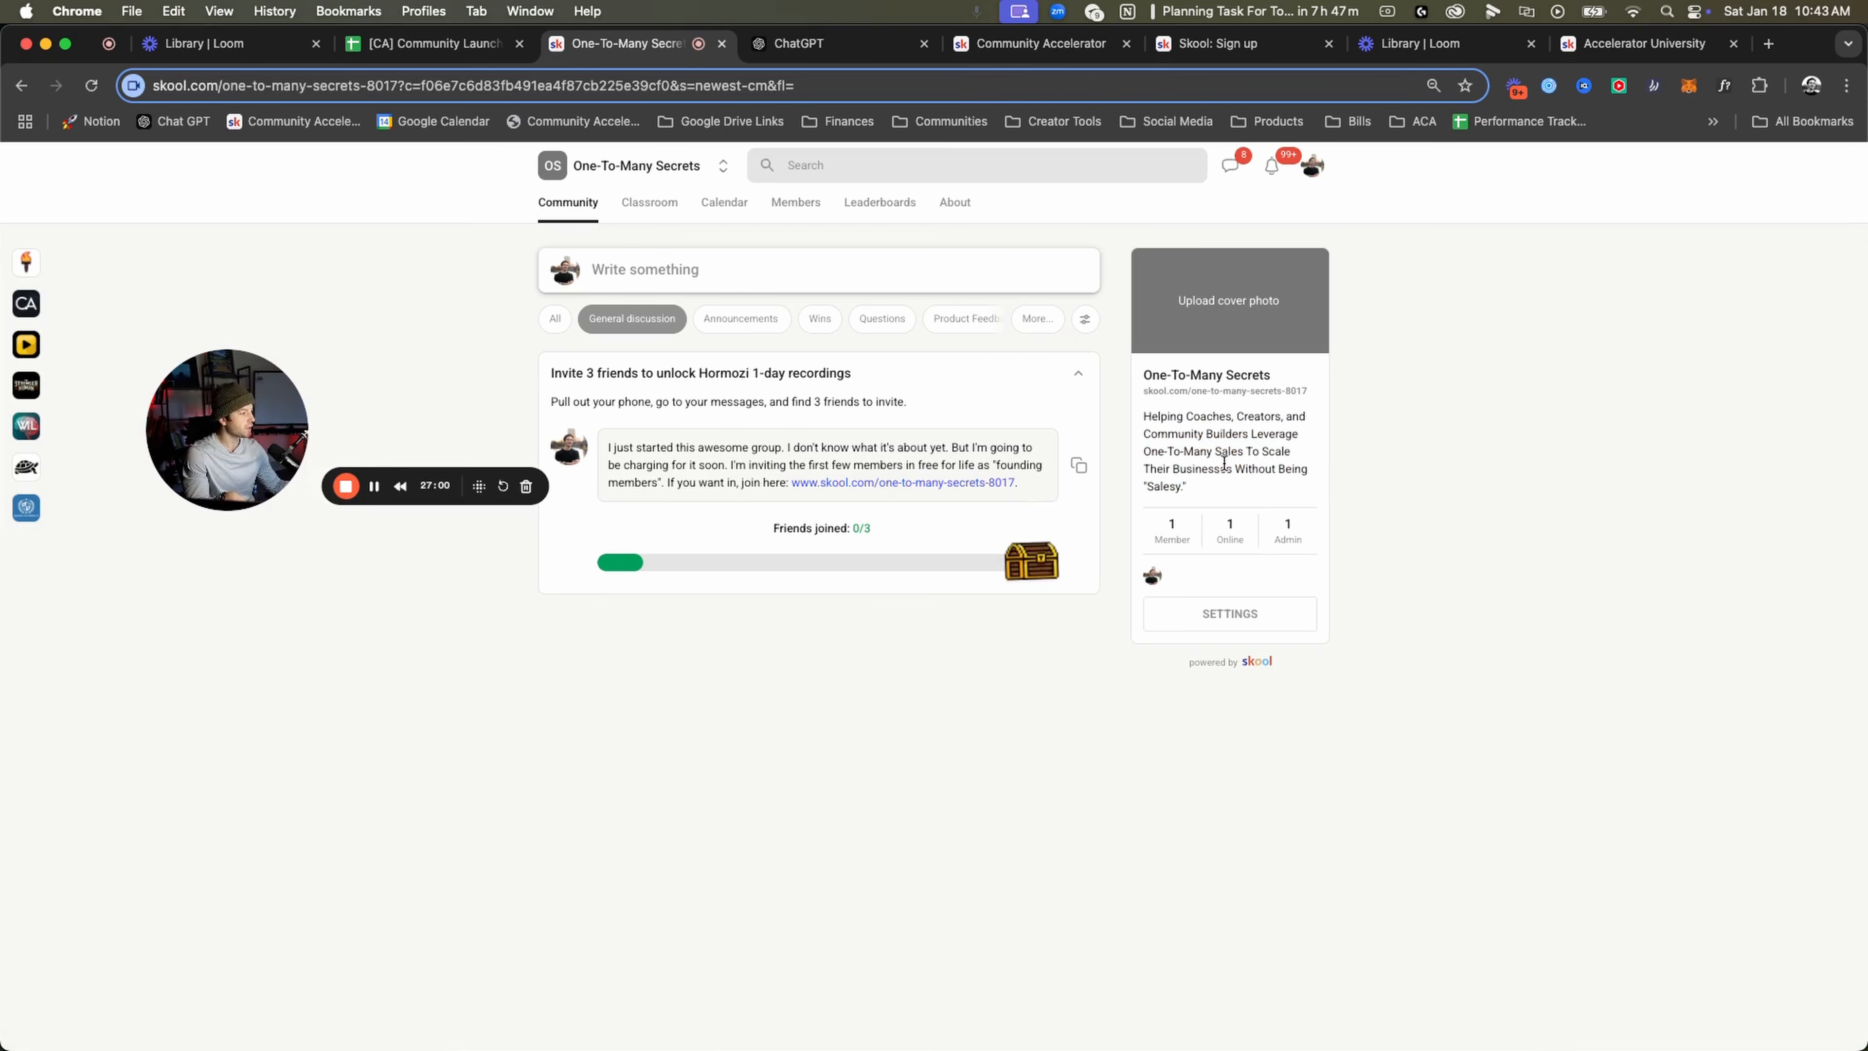
Start a new link in the group's Links settings with the label "Book Your Free Strategy Call".
triple_click(1195, 492)
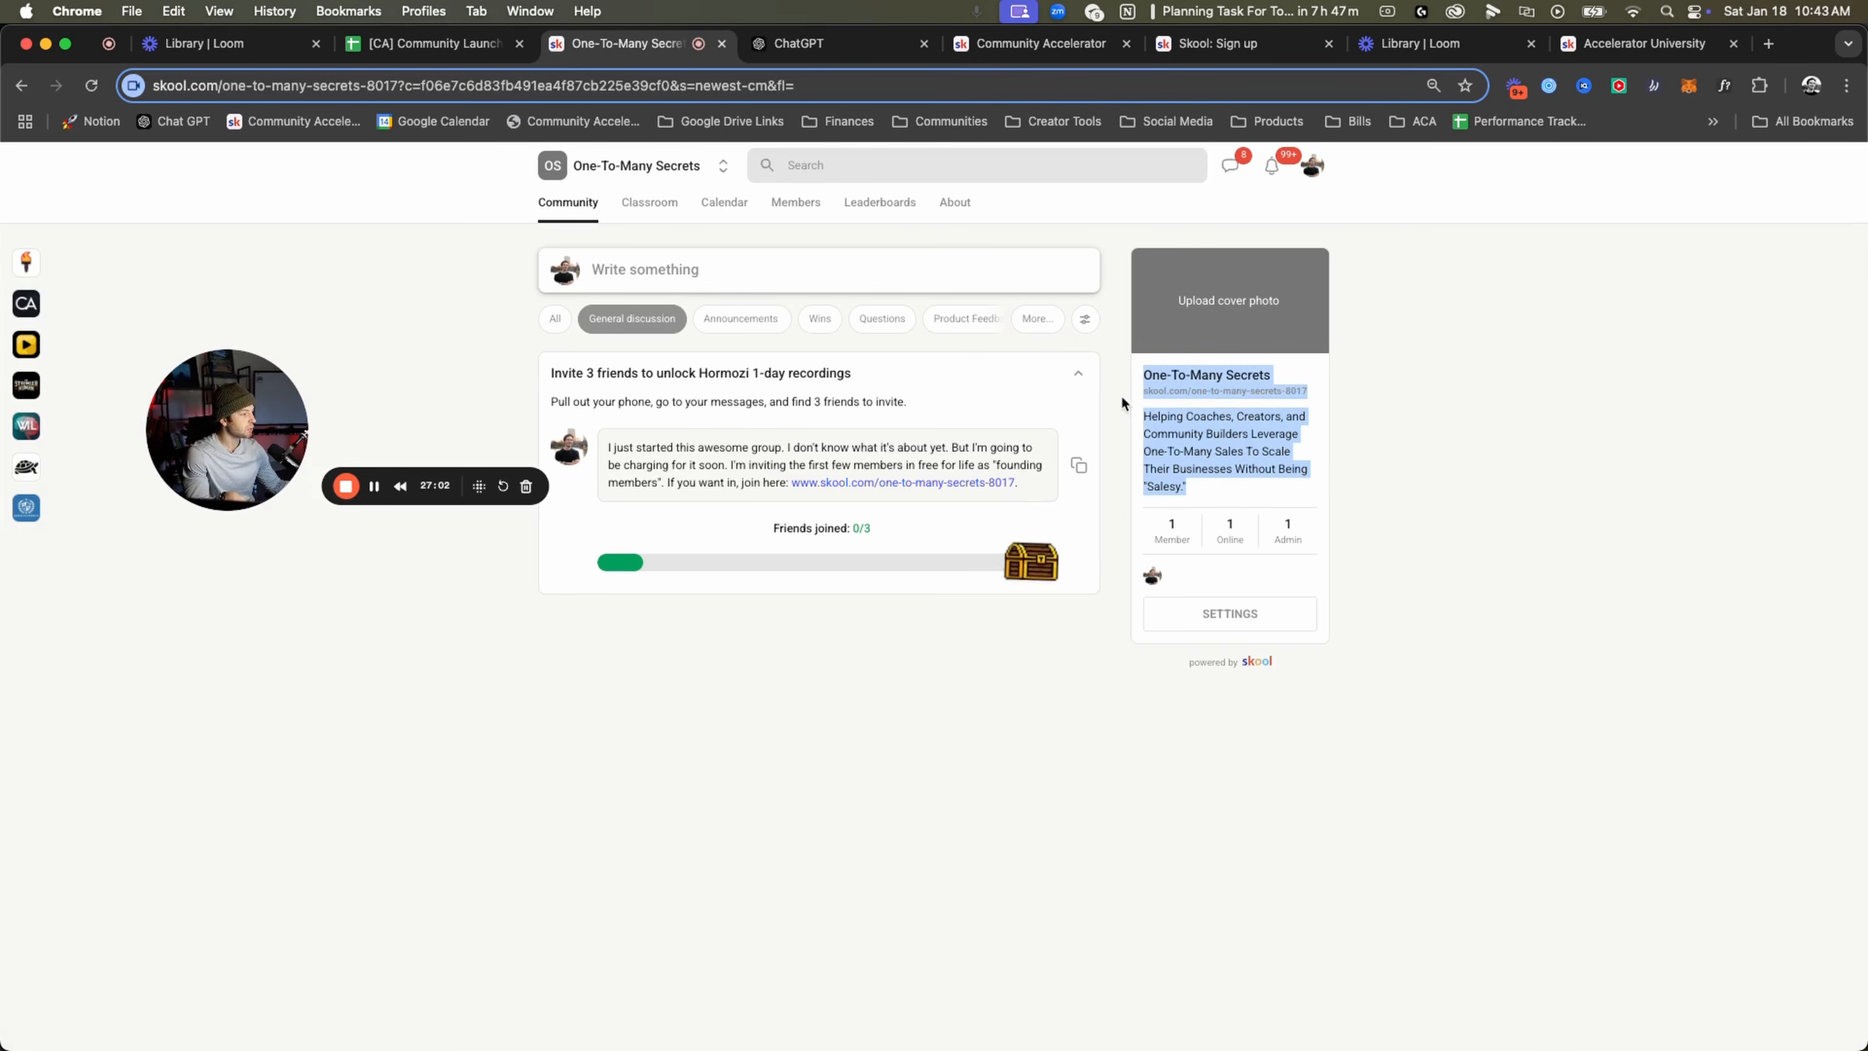
click(1210, 612)
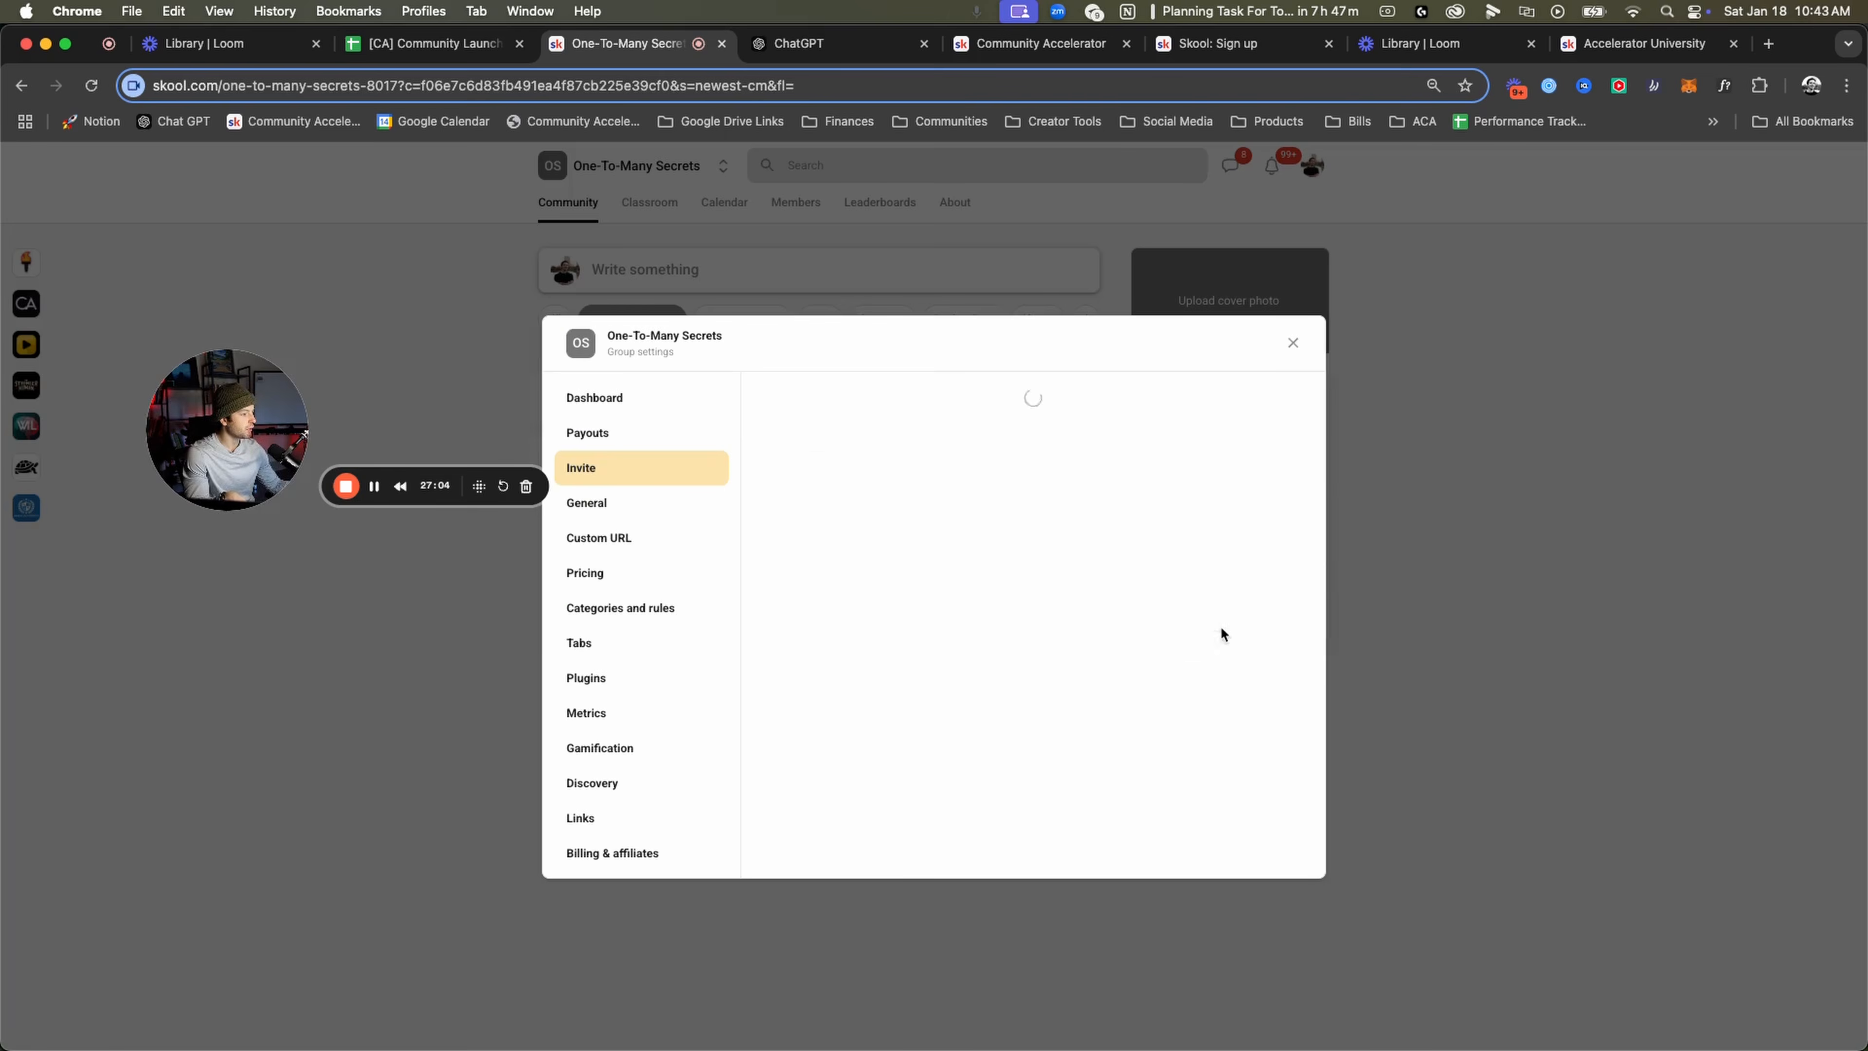
click(629, 815)
click(1242, 407)
click(968, 457)
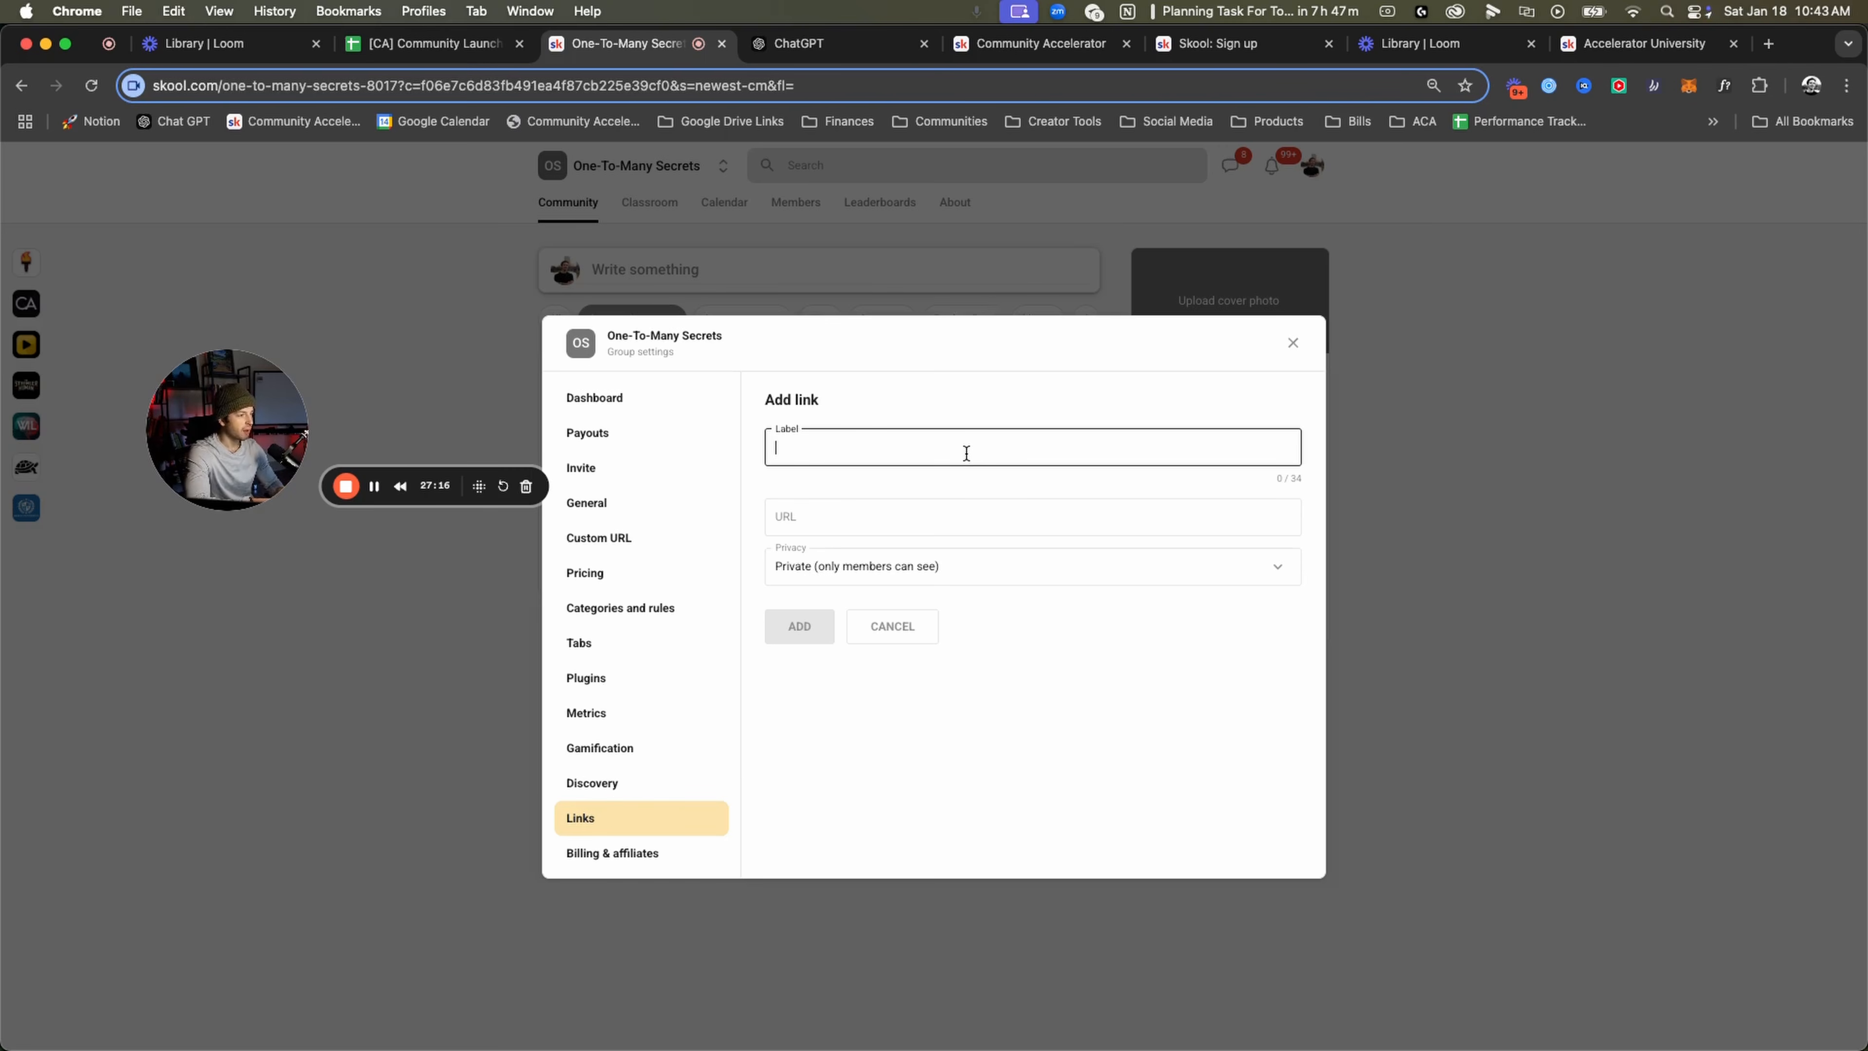
text(Book Your )
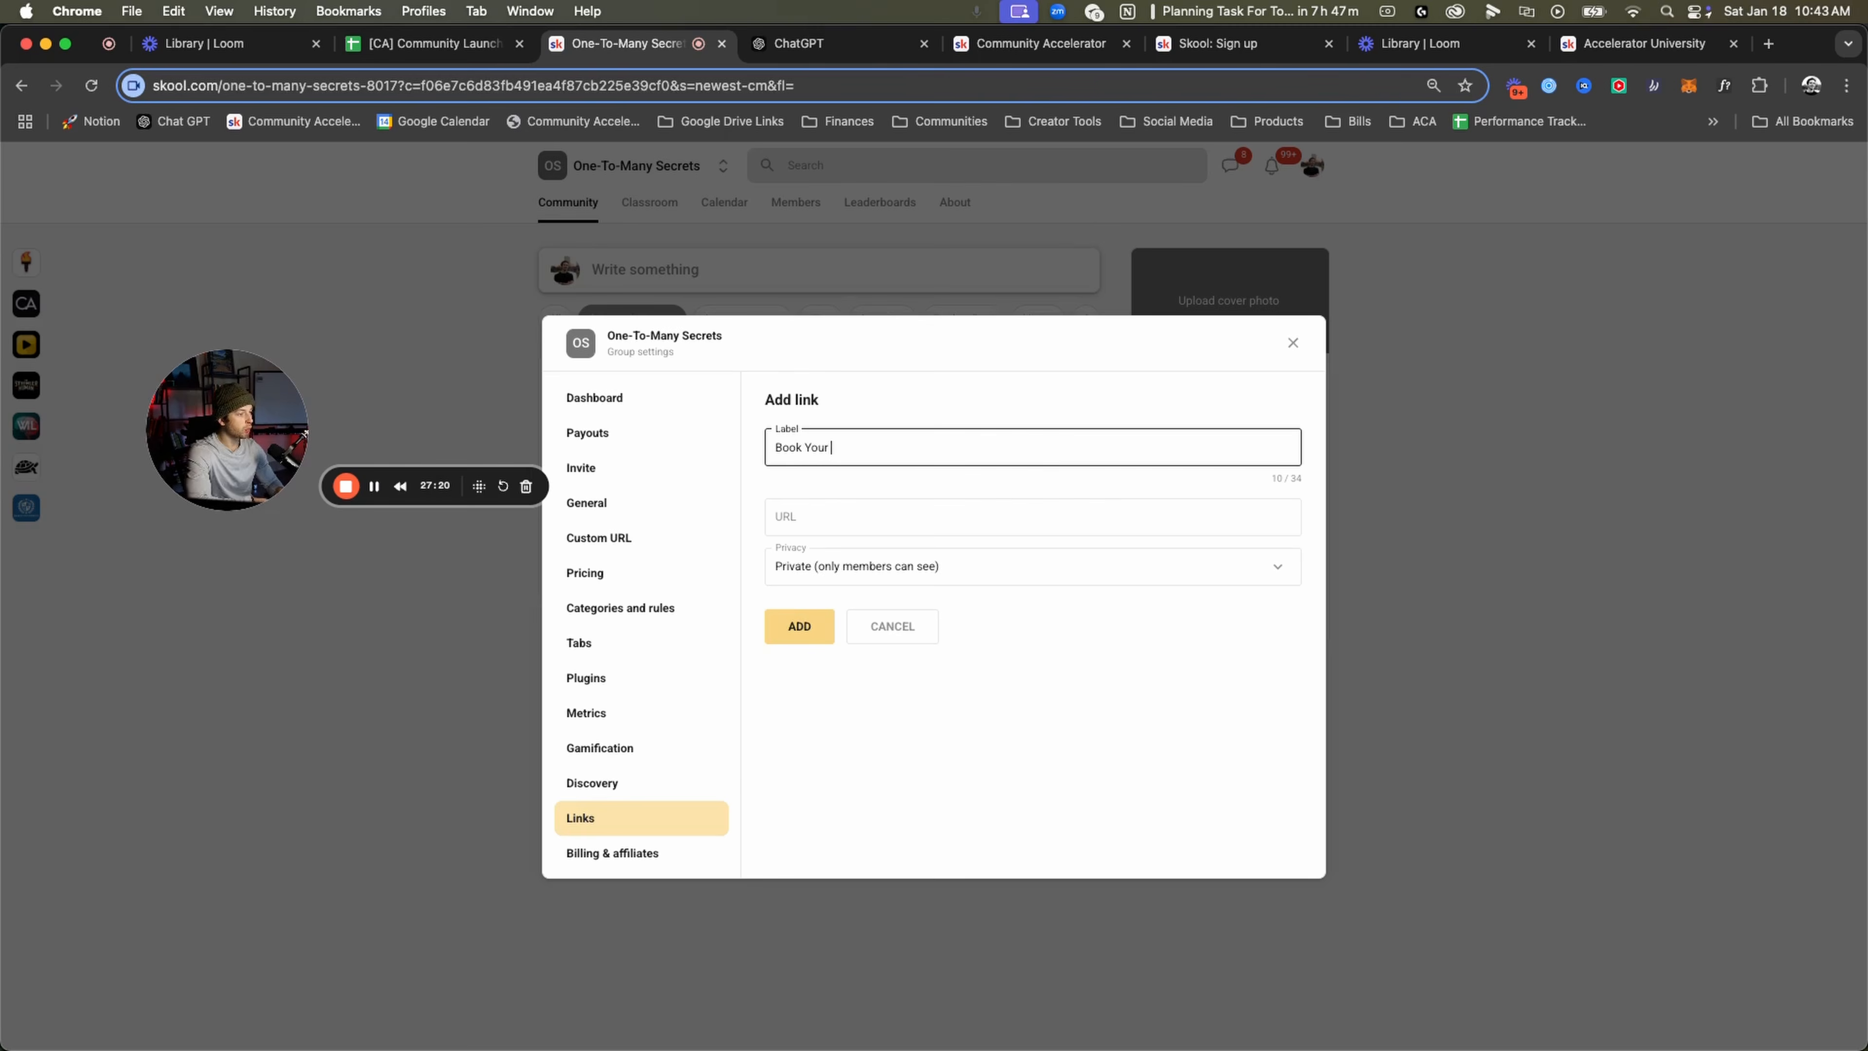
text(Free Strategy Call)
key(Tab)
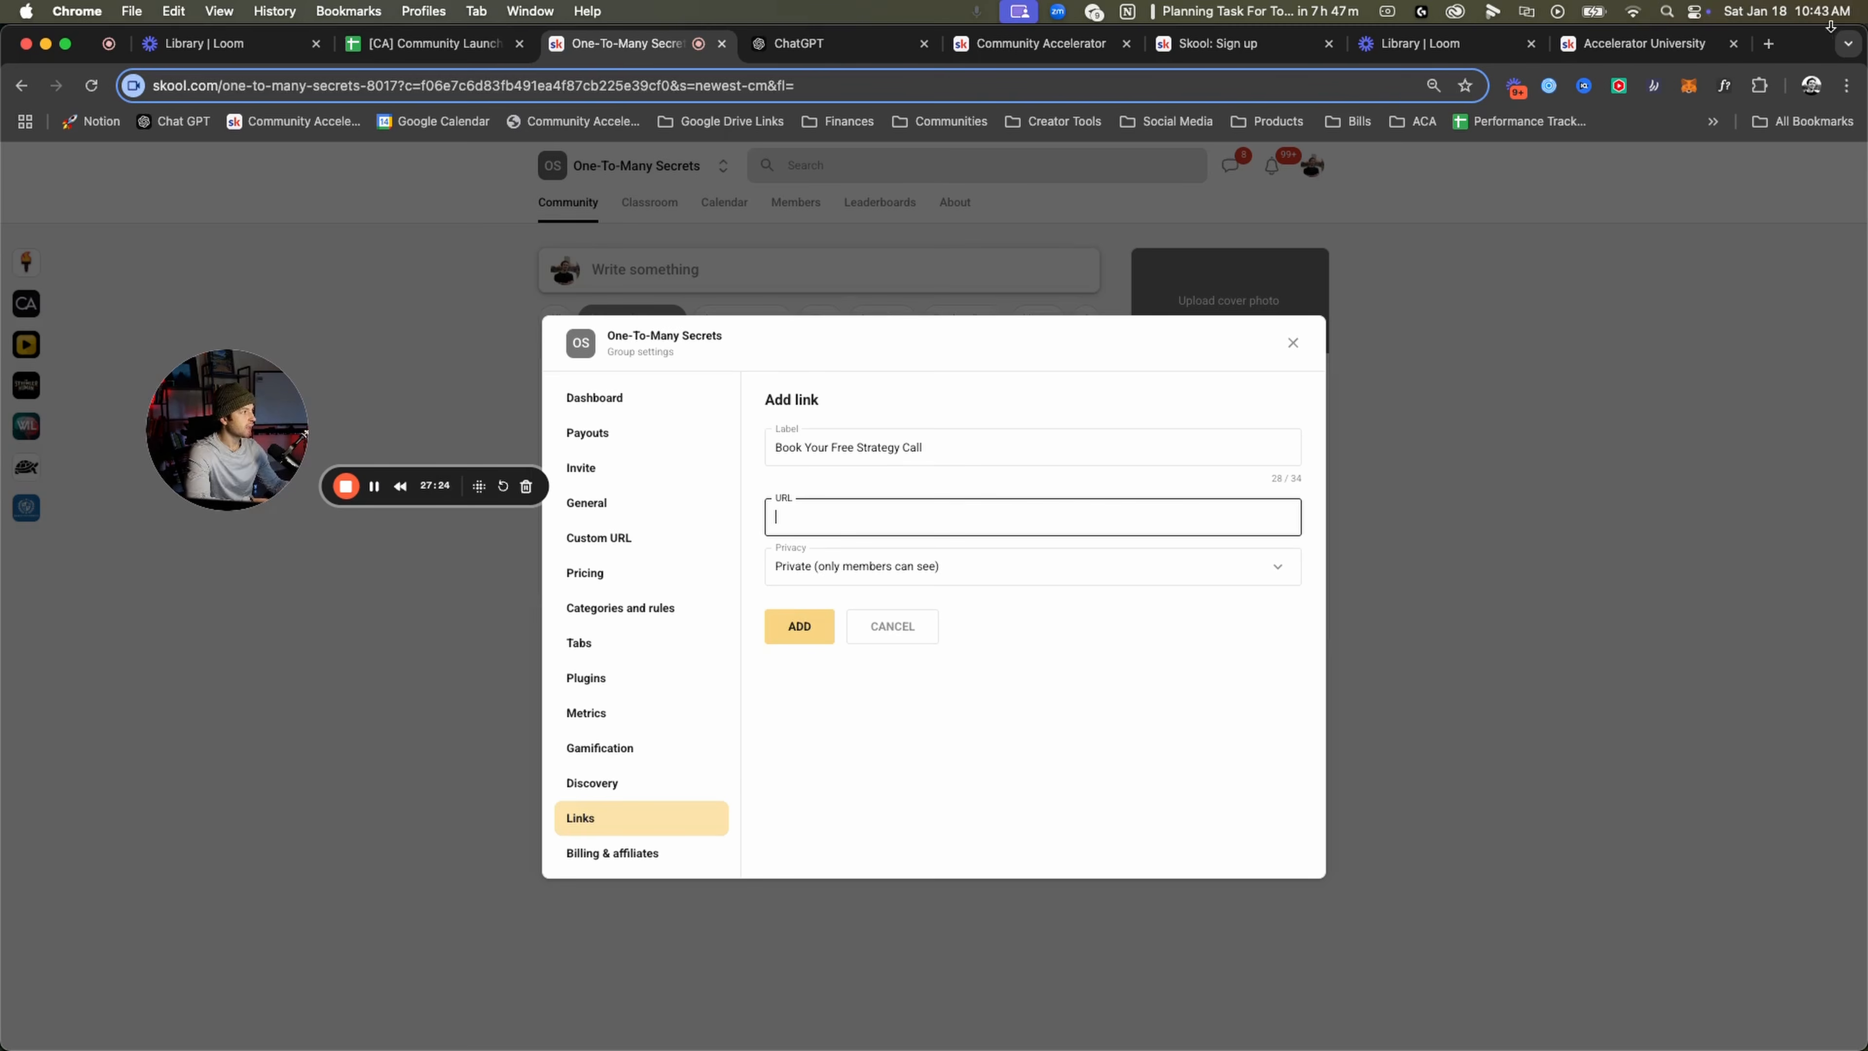
Open scale.community-accelerator.com/apply in a new browser tab and copy its address.
click(1769, 44)
text(sca)
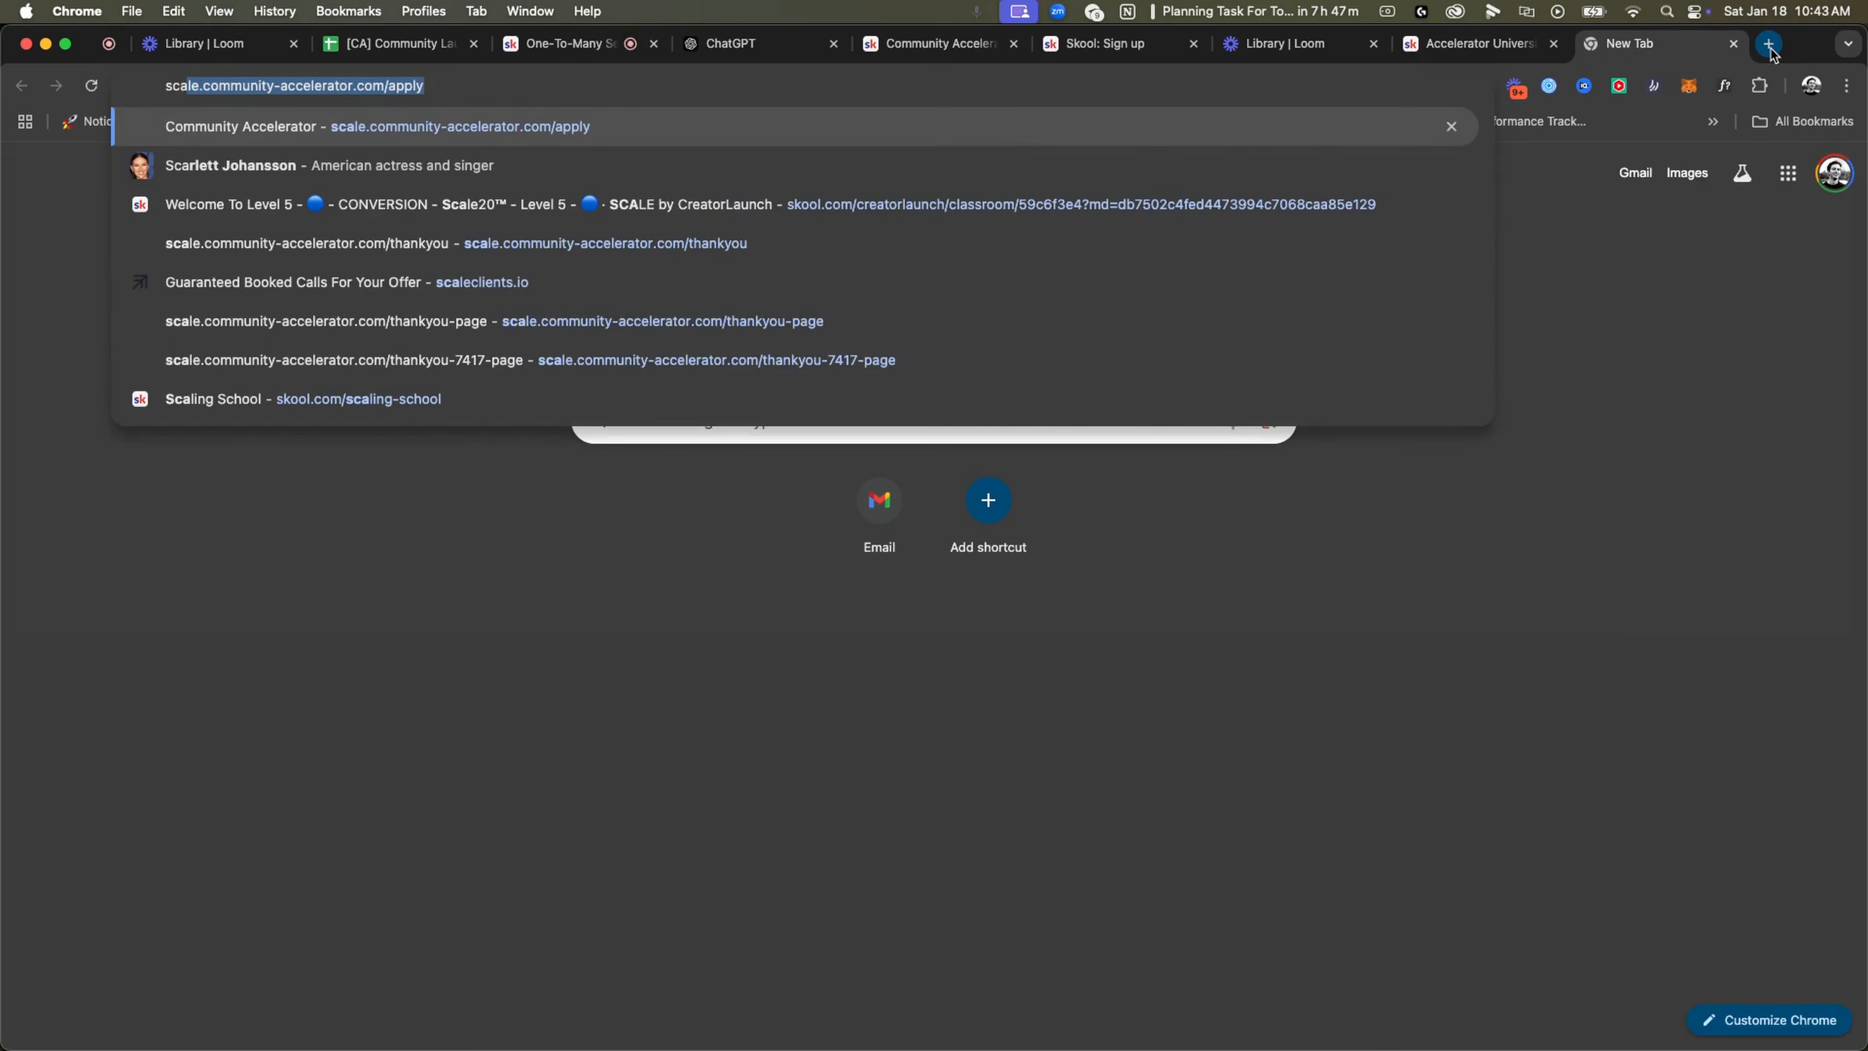
key(Return)
click(313, 88)
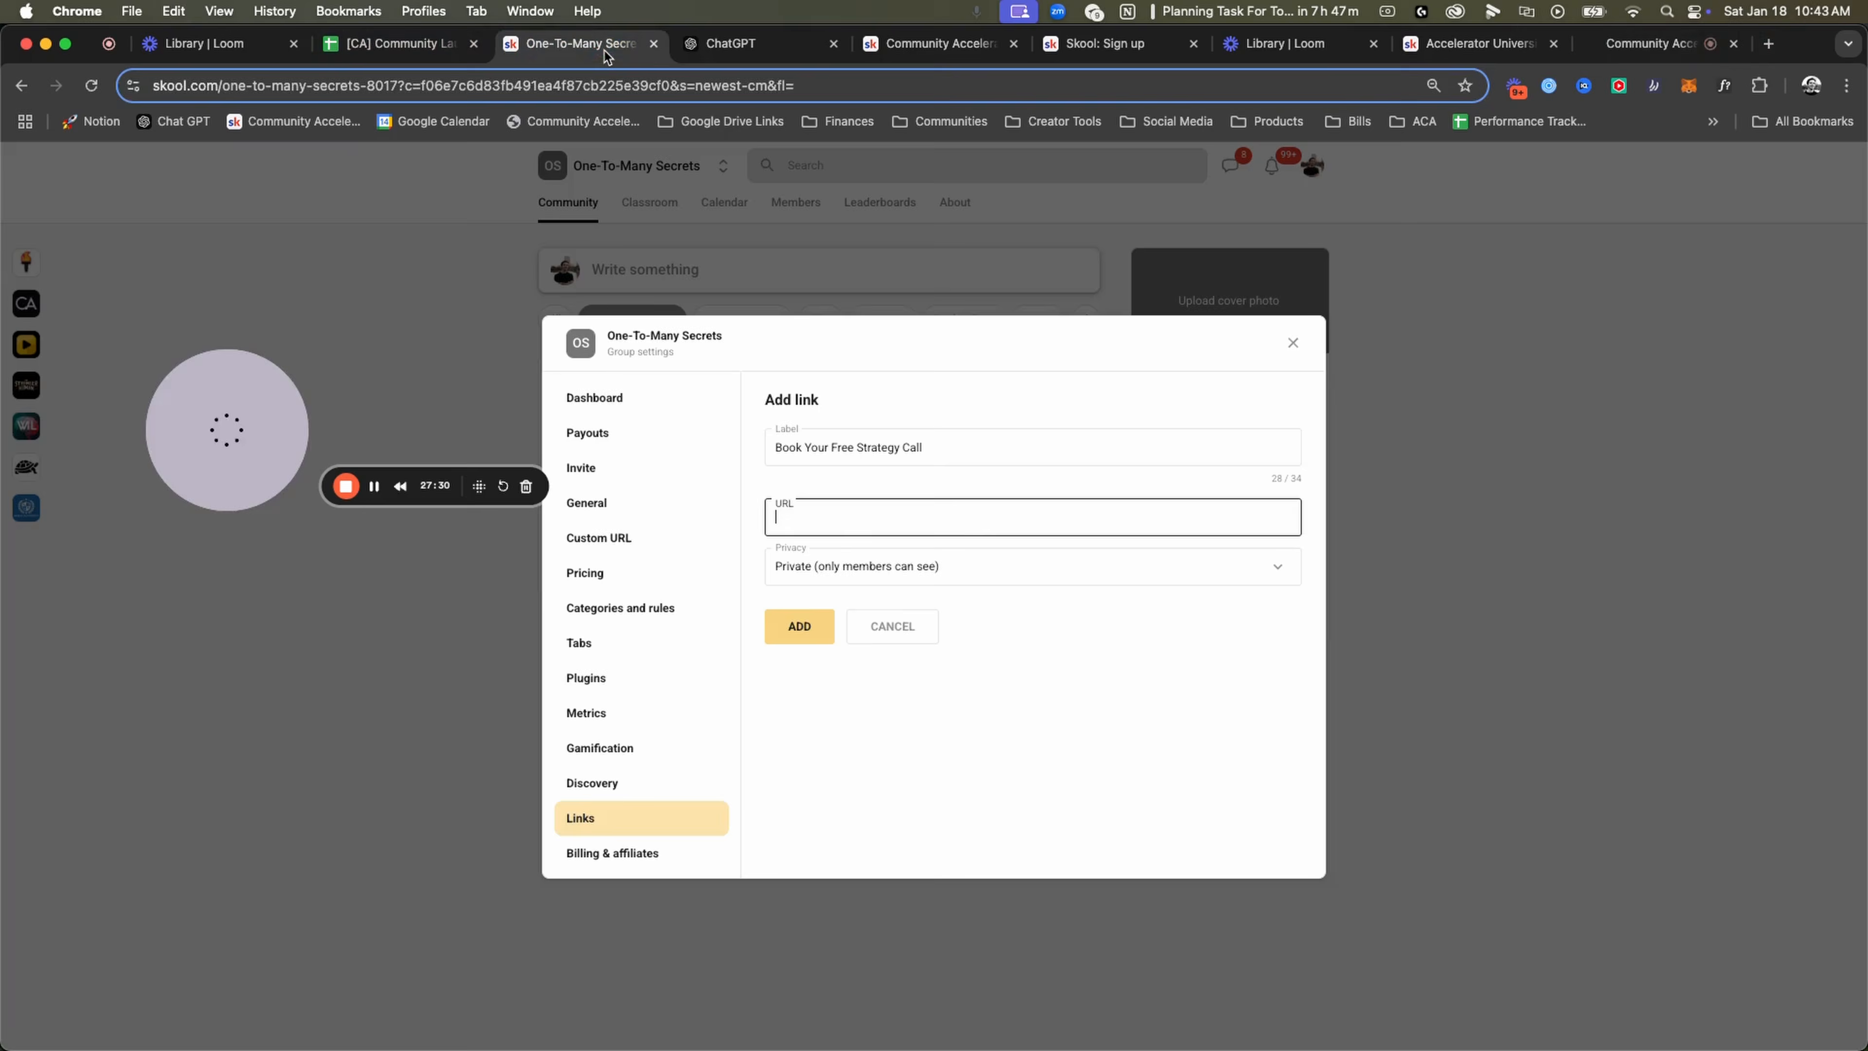
text(https://scale.community-accelerator.com/apply)
click(849, 577)
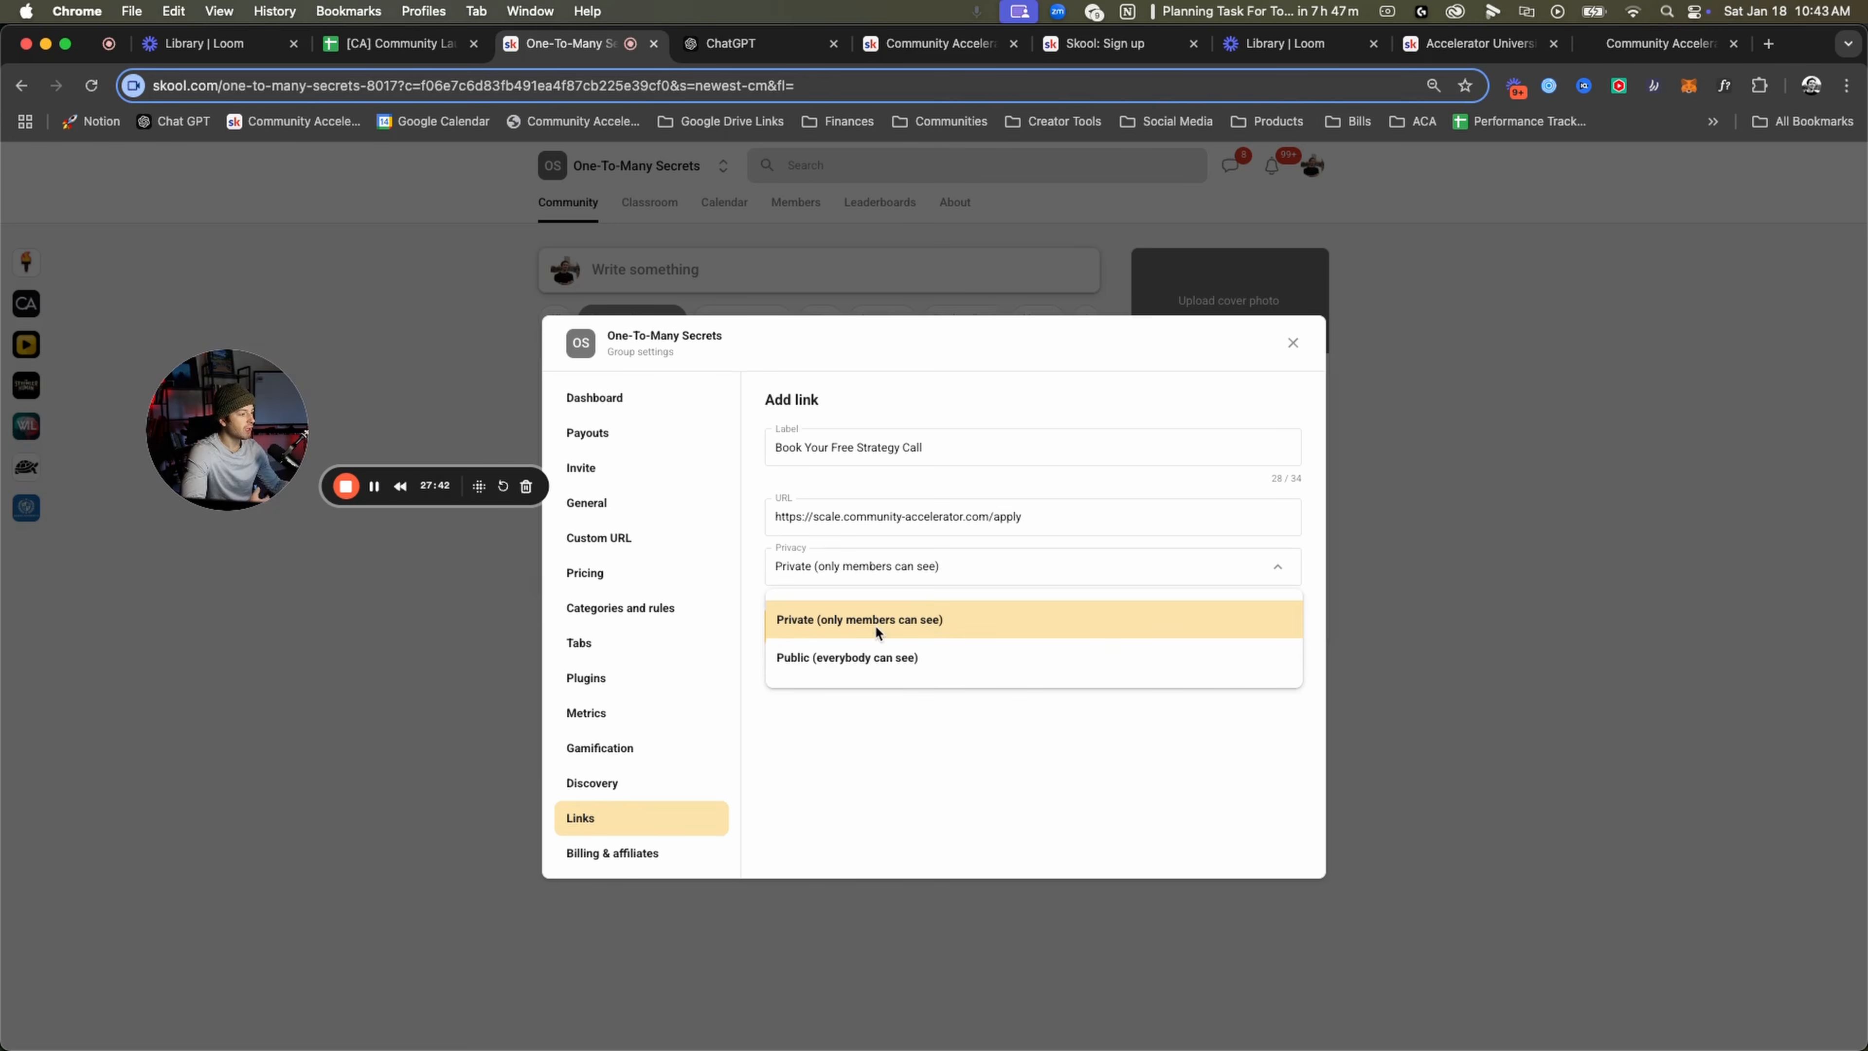
click(837, 768)
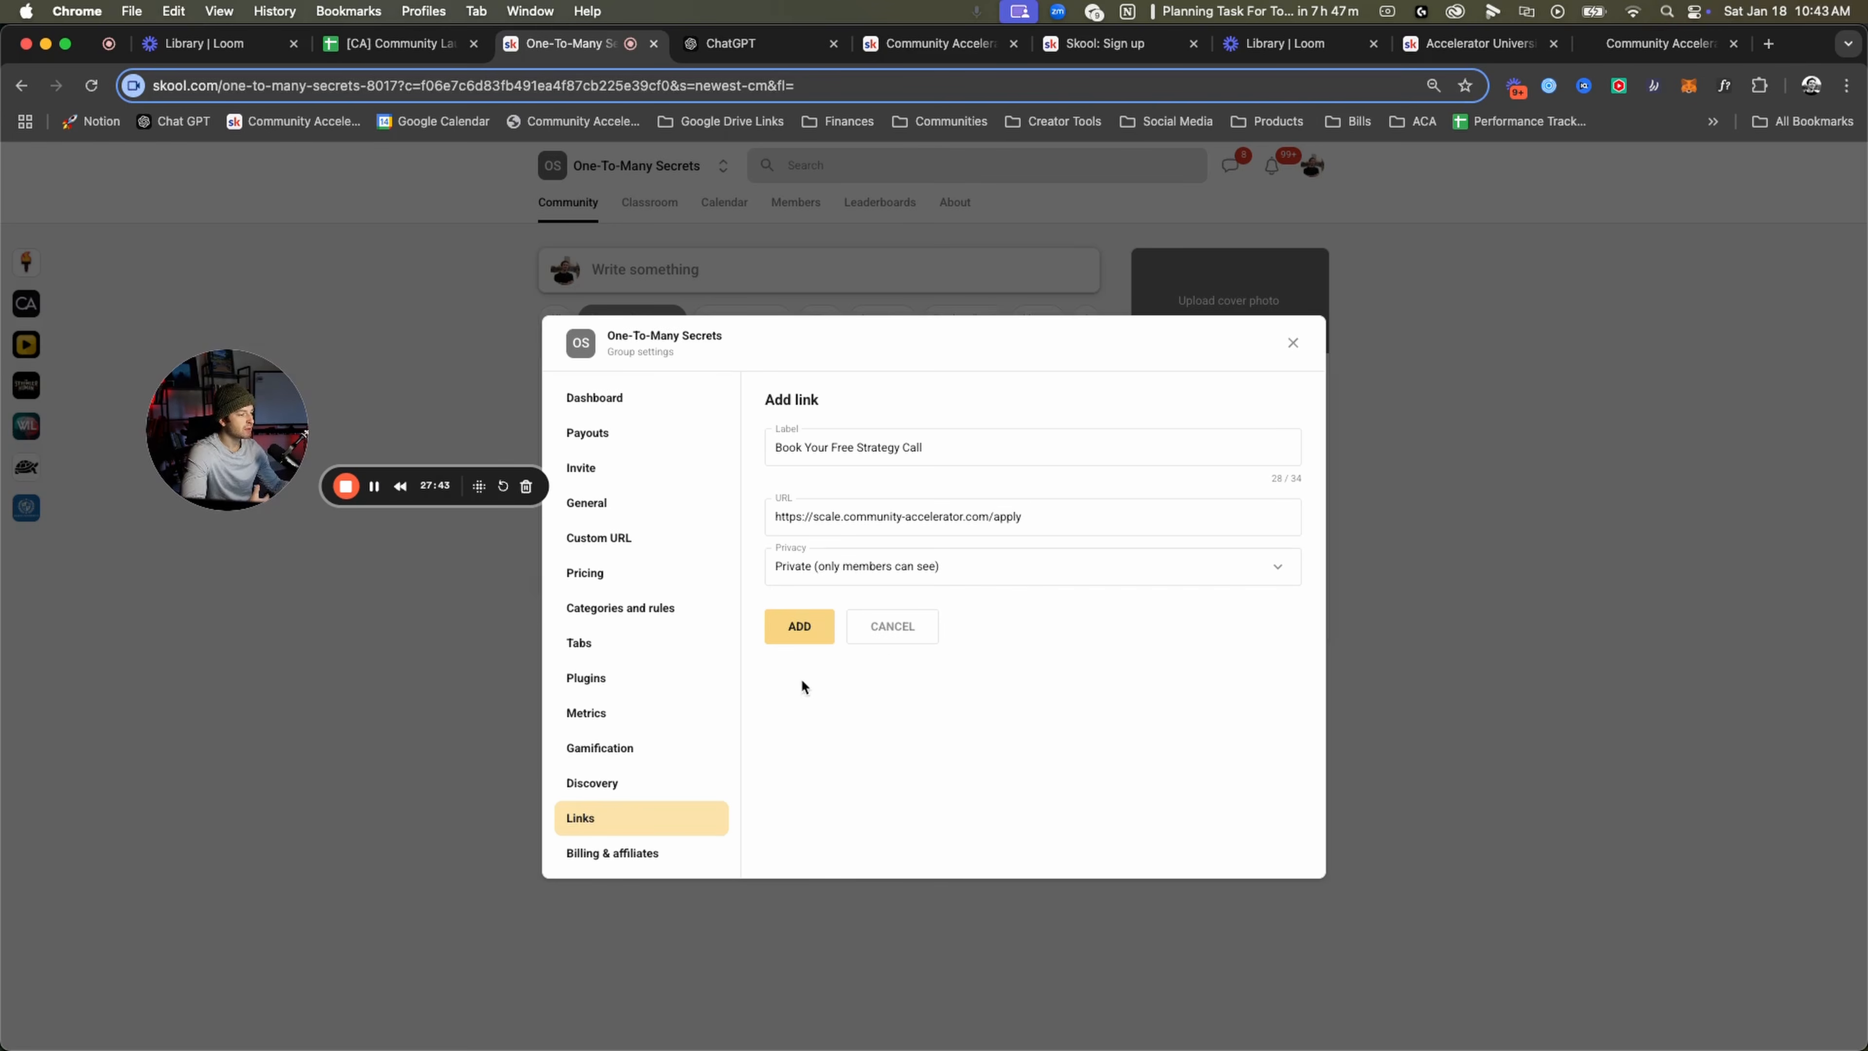
click(801, 630)
drag(974, 459, 757, 459)
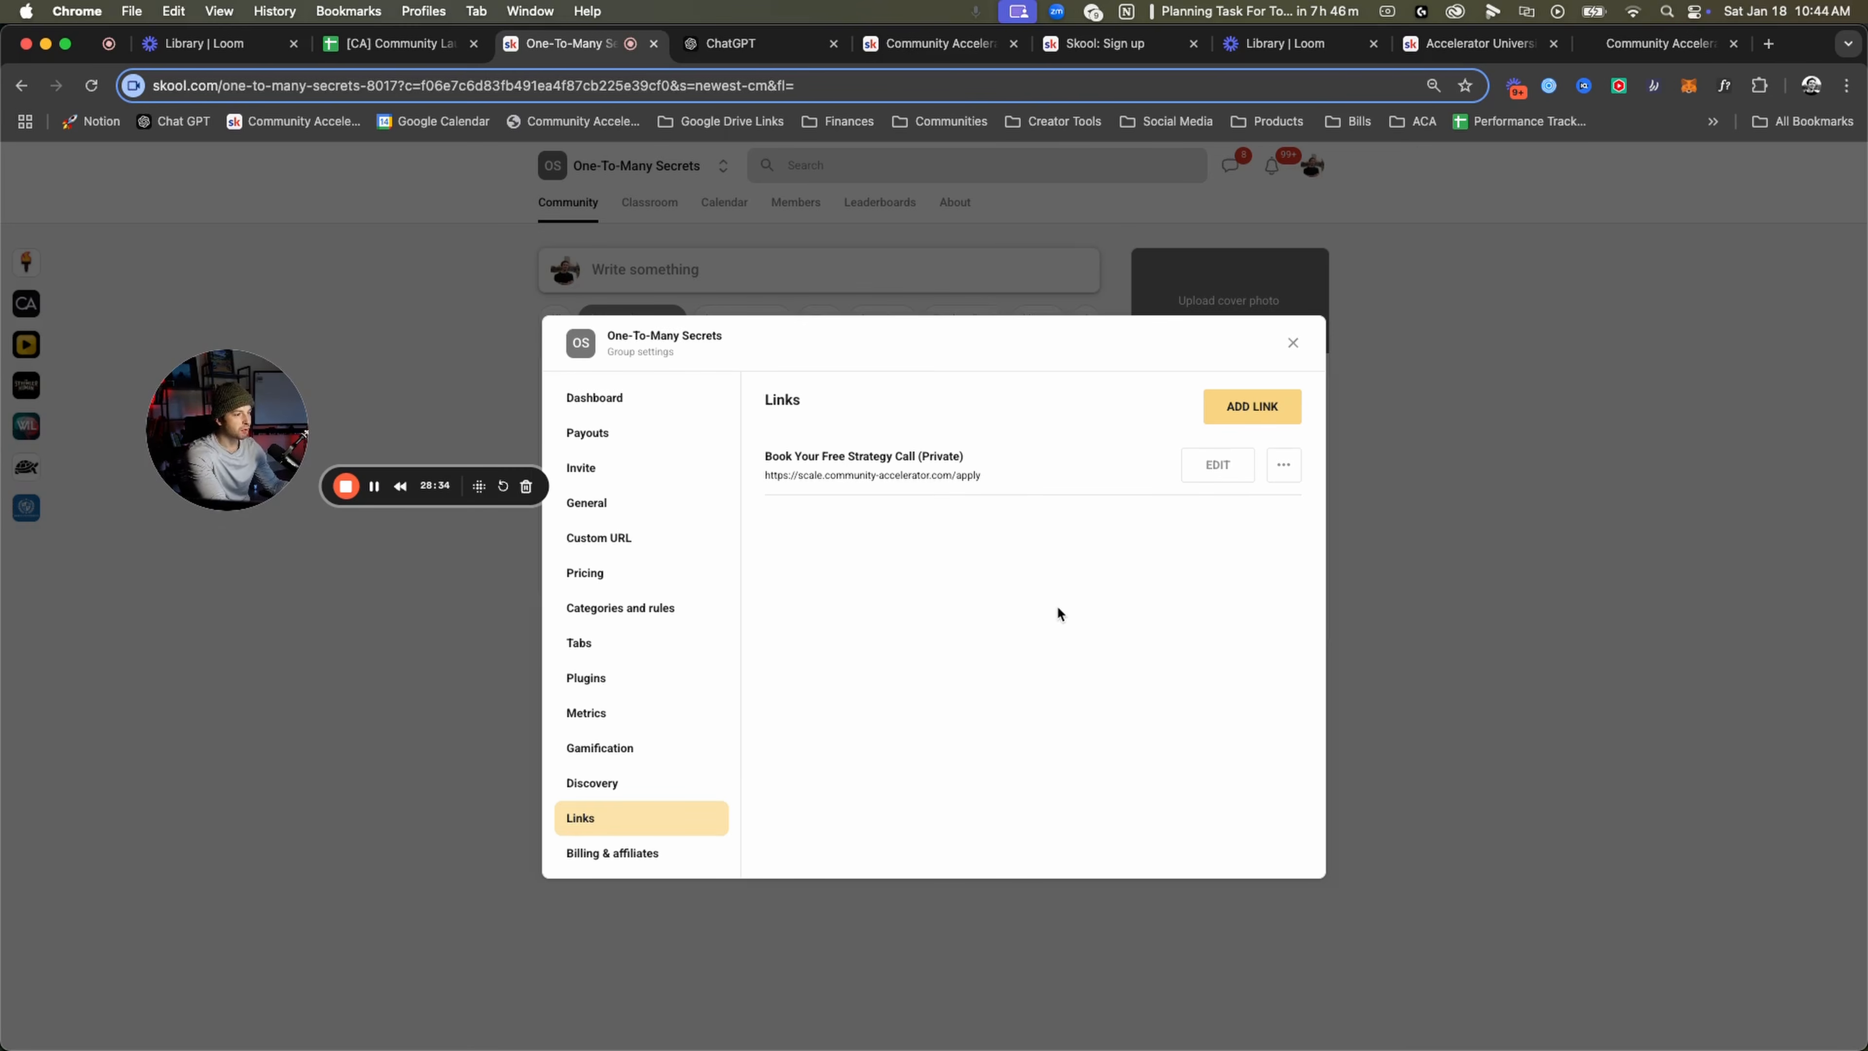
Copy the Skool affiliate link from the billing settings and add it as a private link labelled "Start Your Free Skool Group".
click(708, 846)
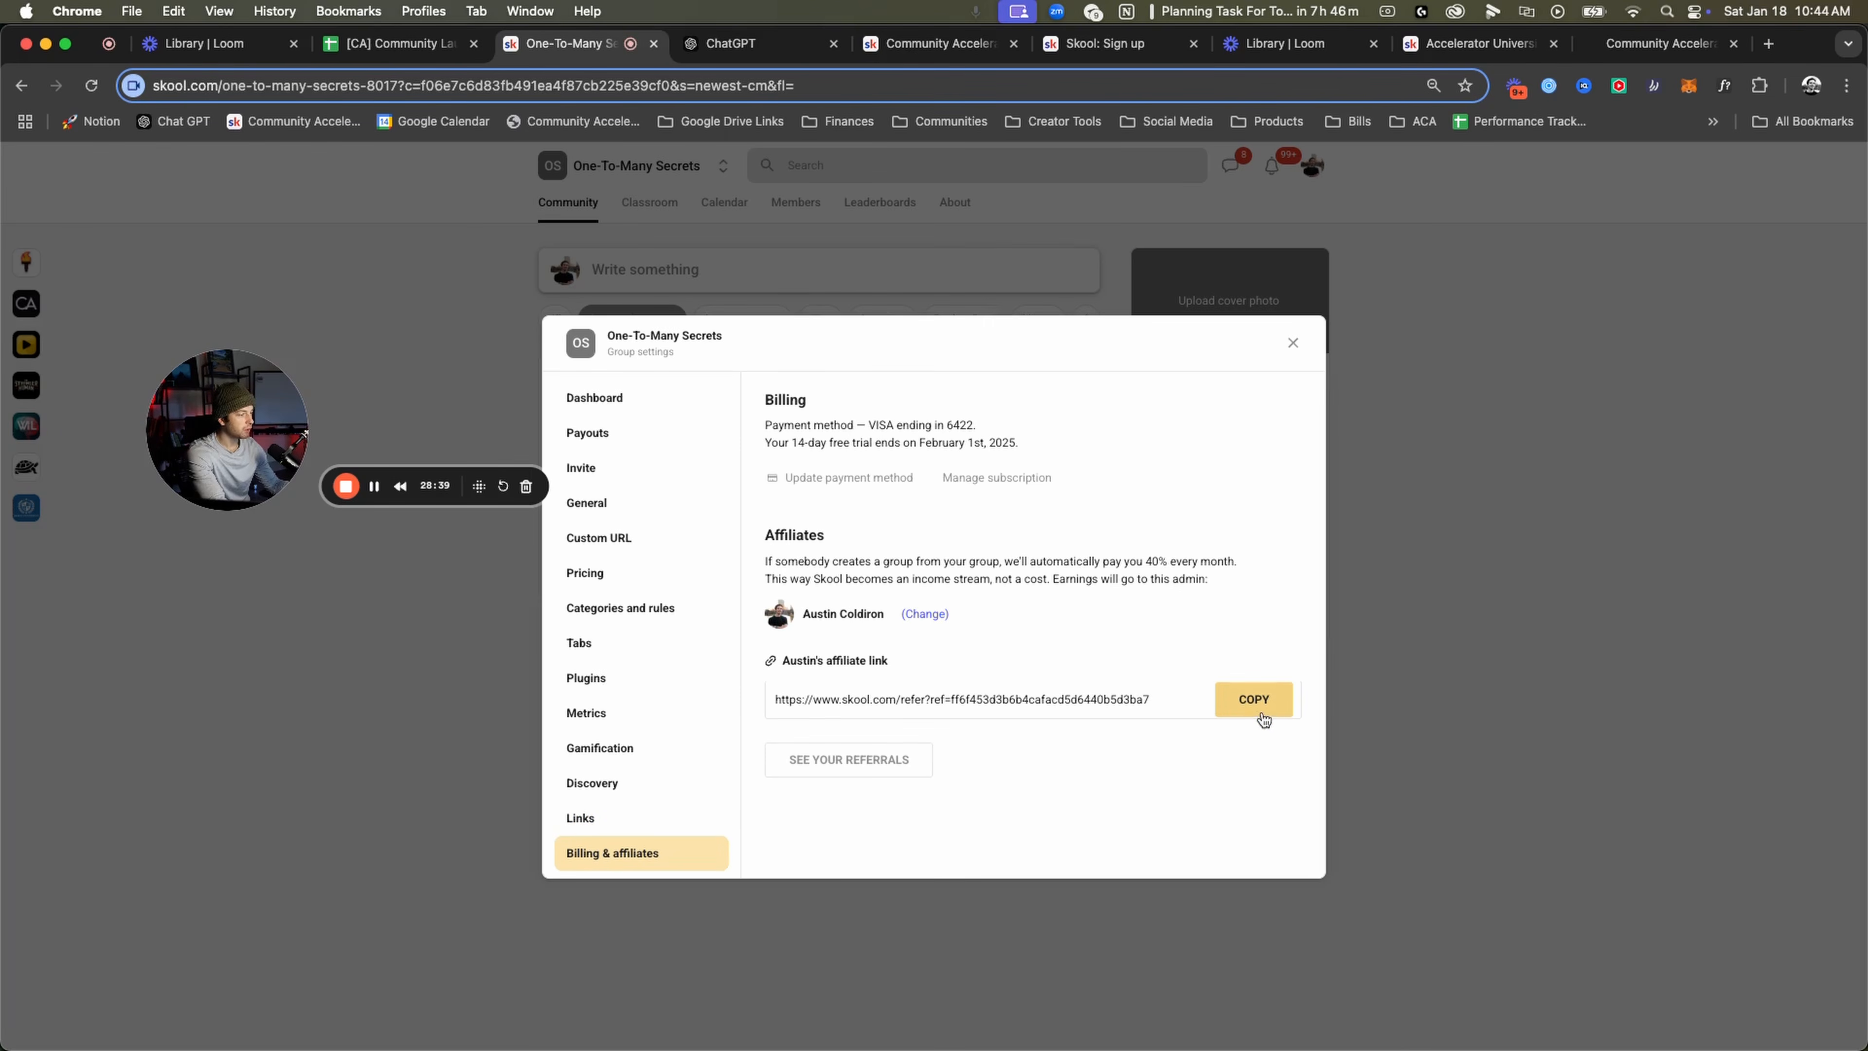
click(1259, 707)
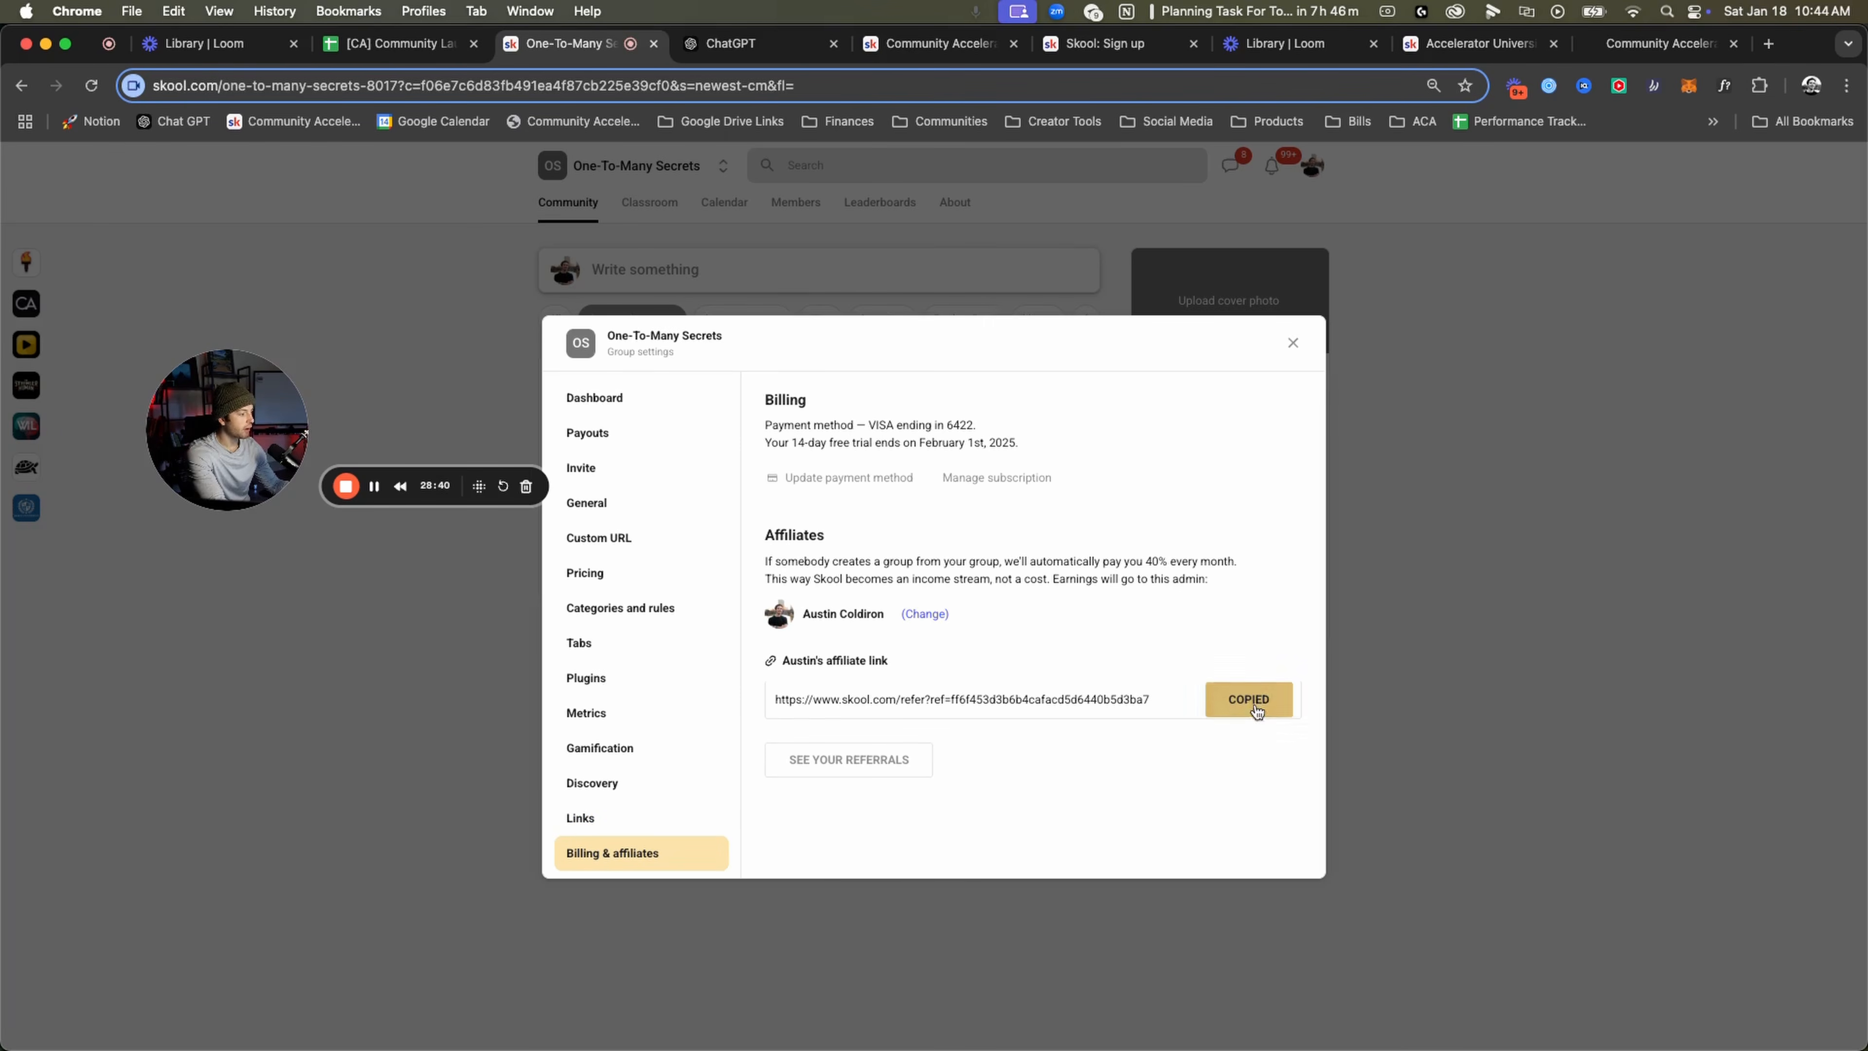
click(630, 818)
click(1266, 409)
click(900, 446)
text(Start Your Free )
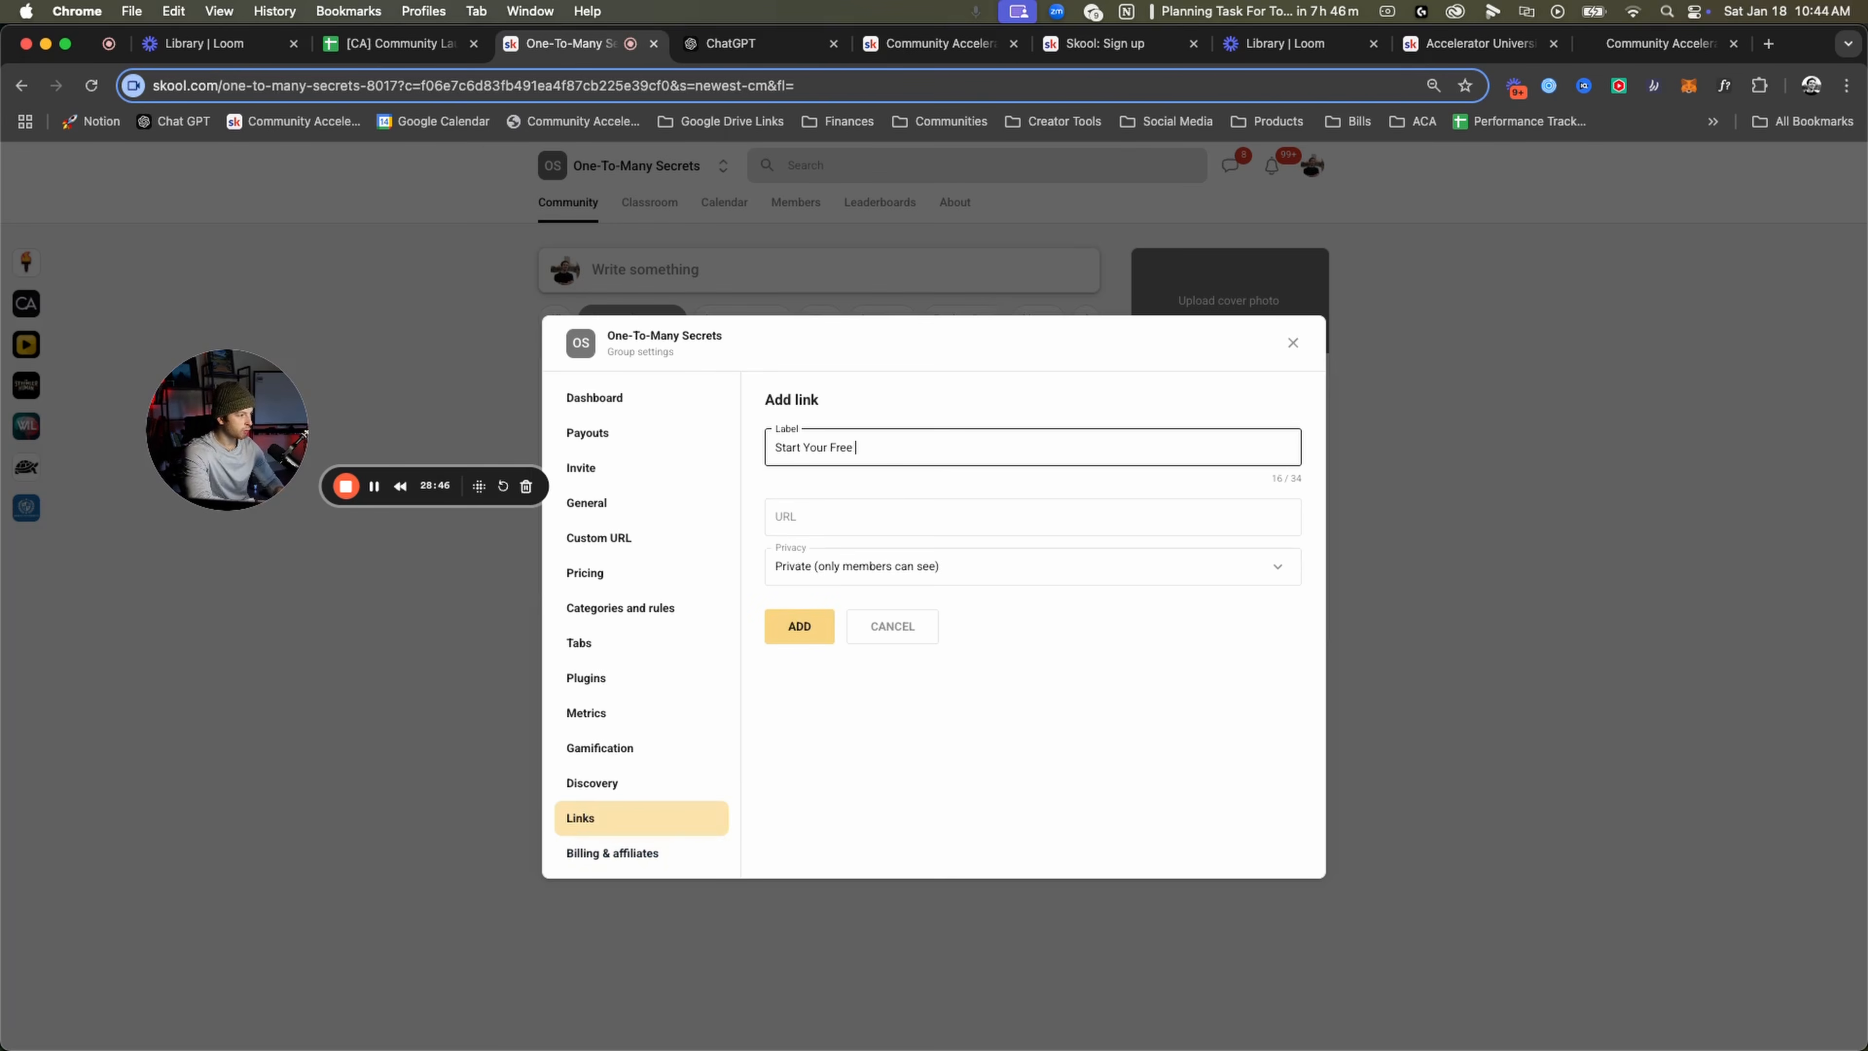
text(Skool Group)
key(Tab)
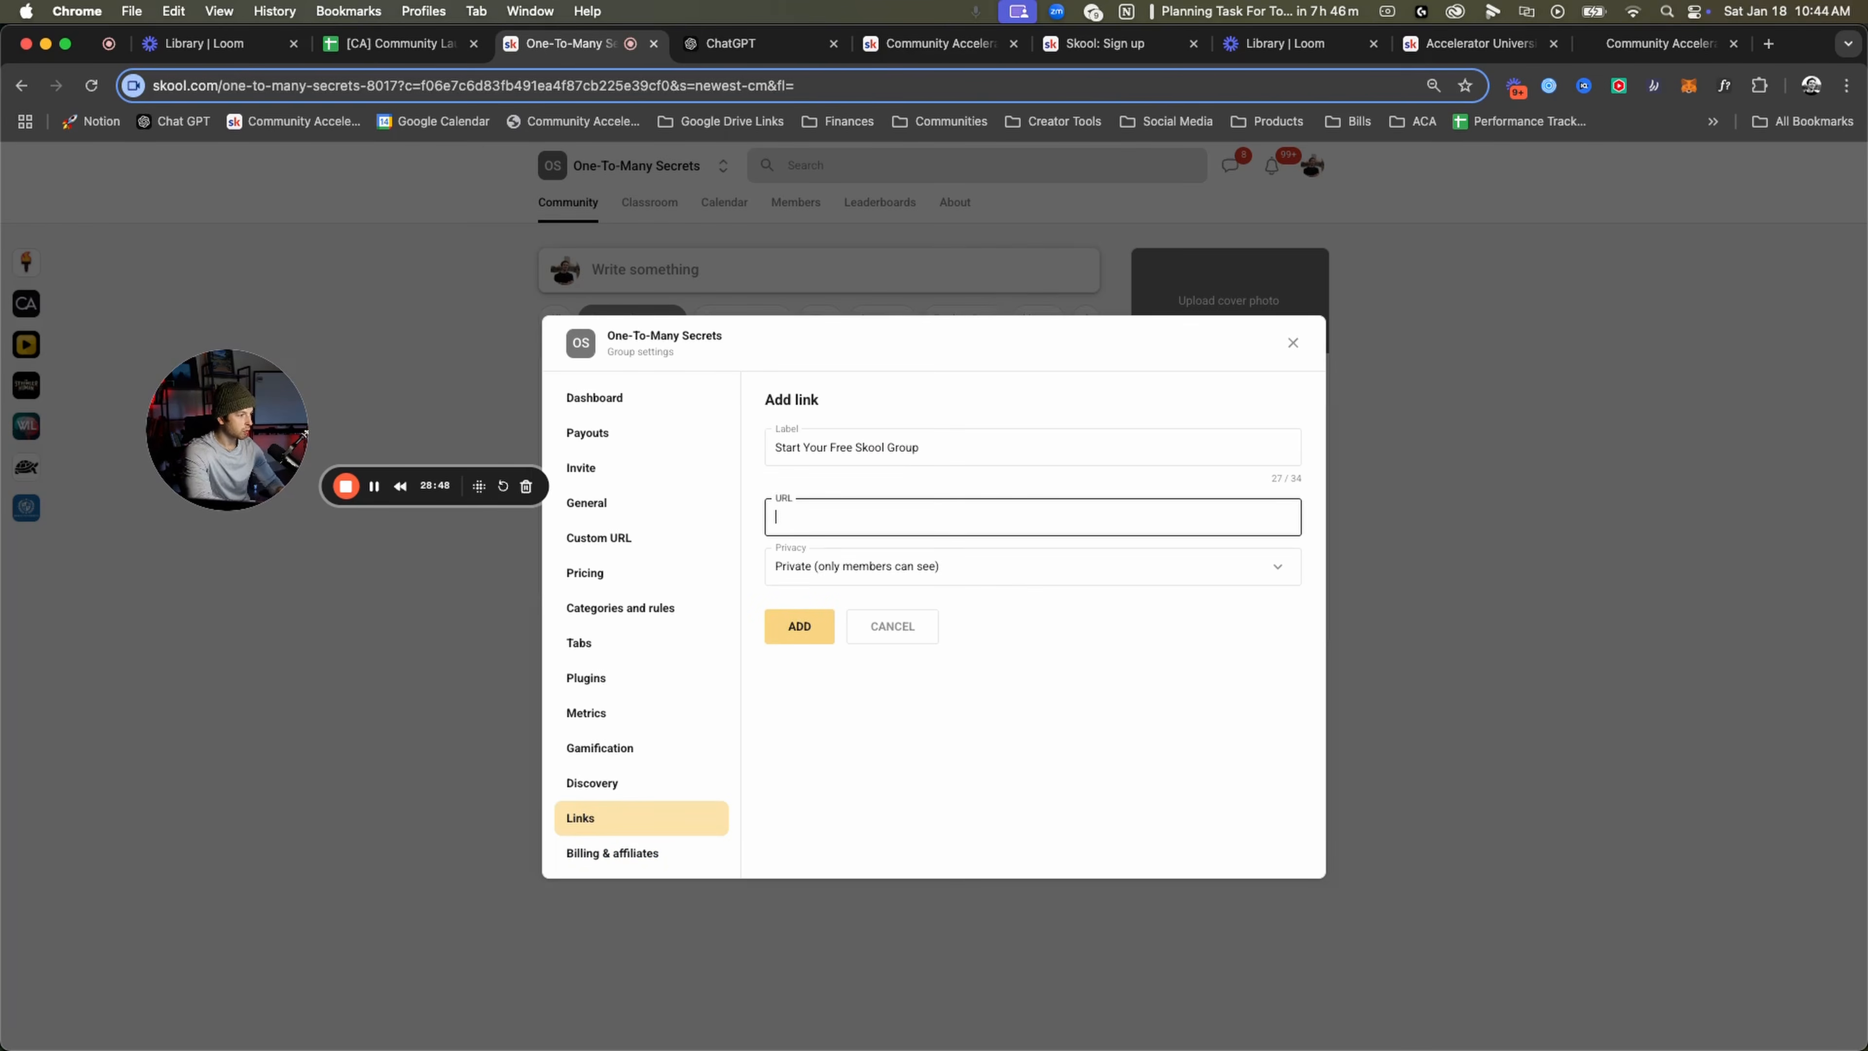
key(super+v)
click(797, 626)
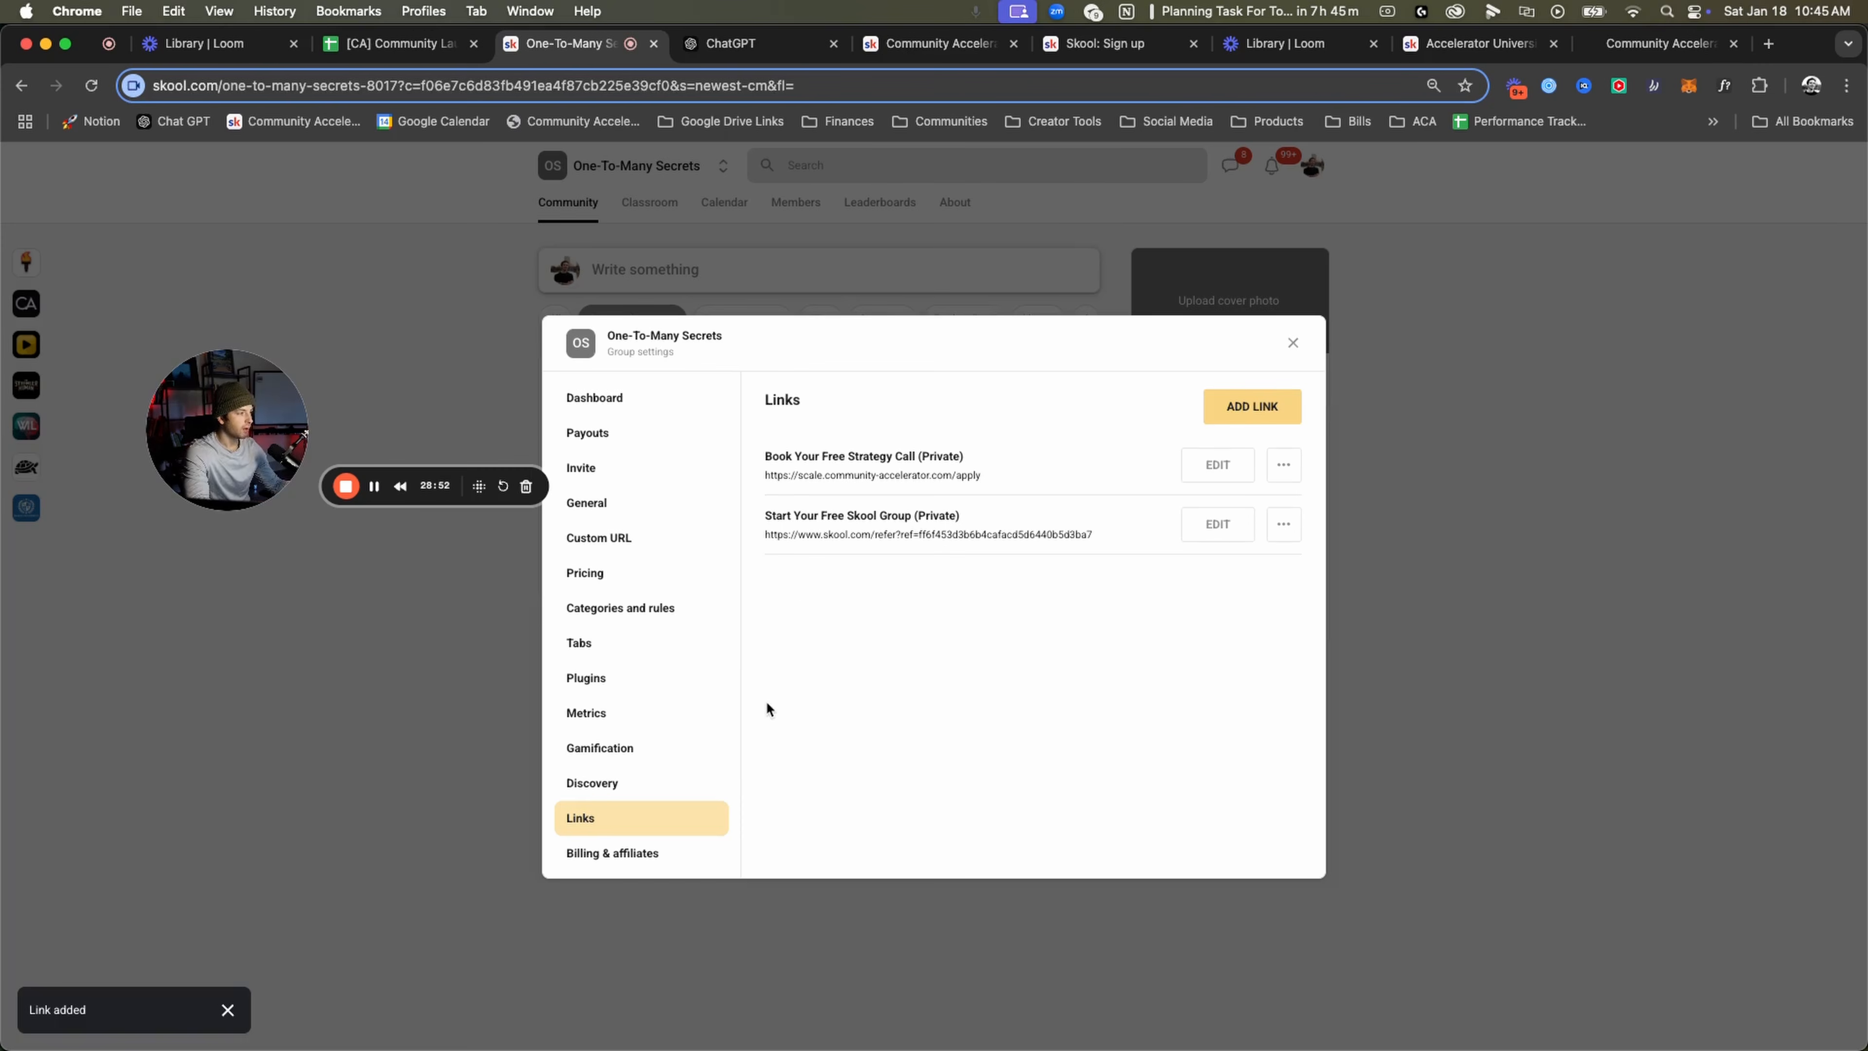
Mark the member links task complete in the launch checklist spreadsheet, and close the Skool group's settings.
click(375, 46)
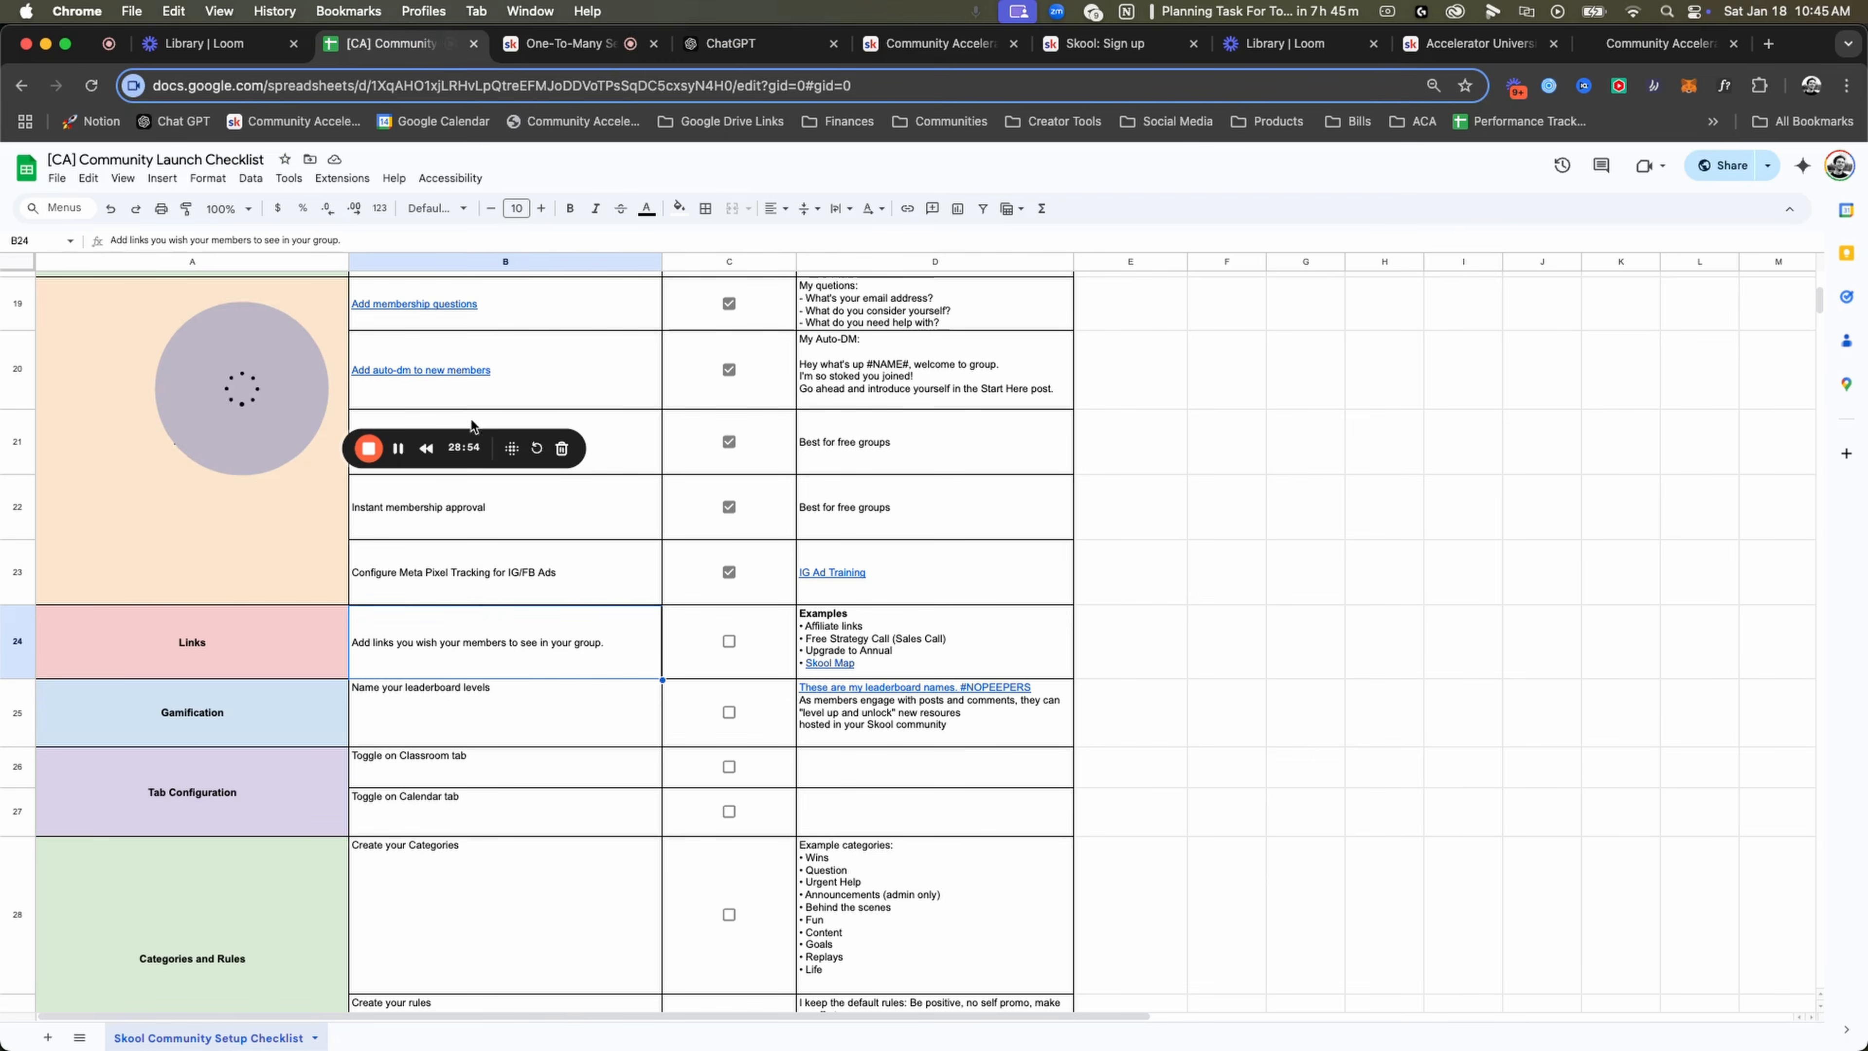
click(729, 640)
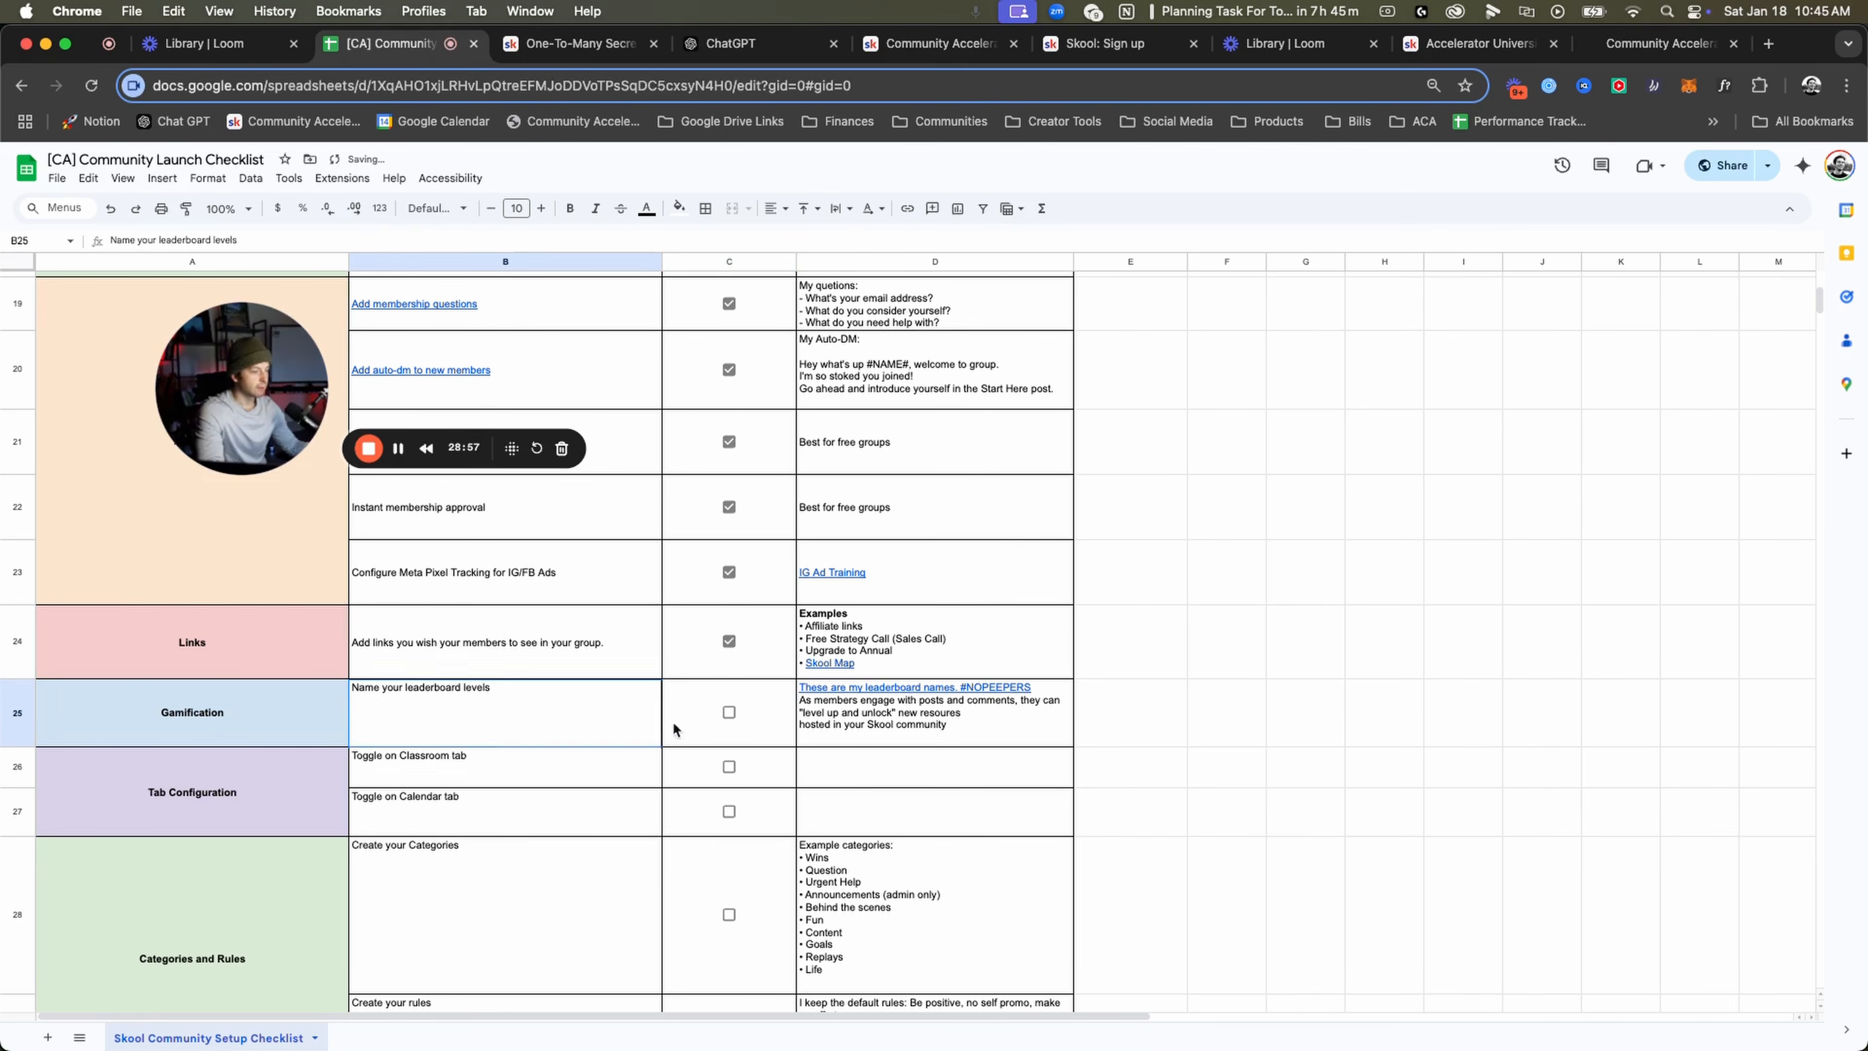
click(568, 46)
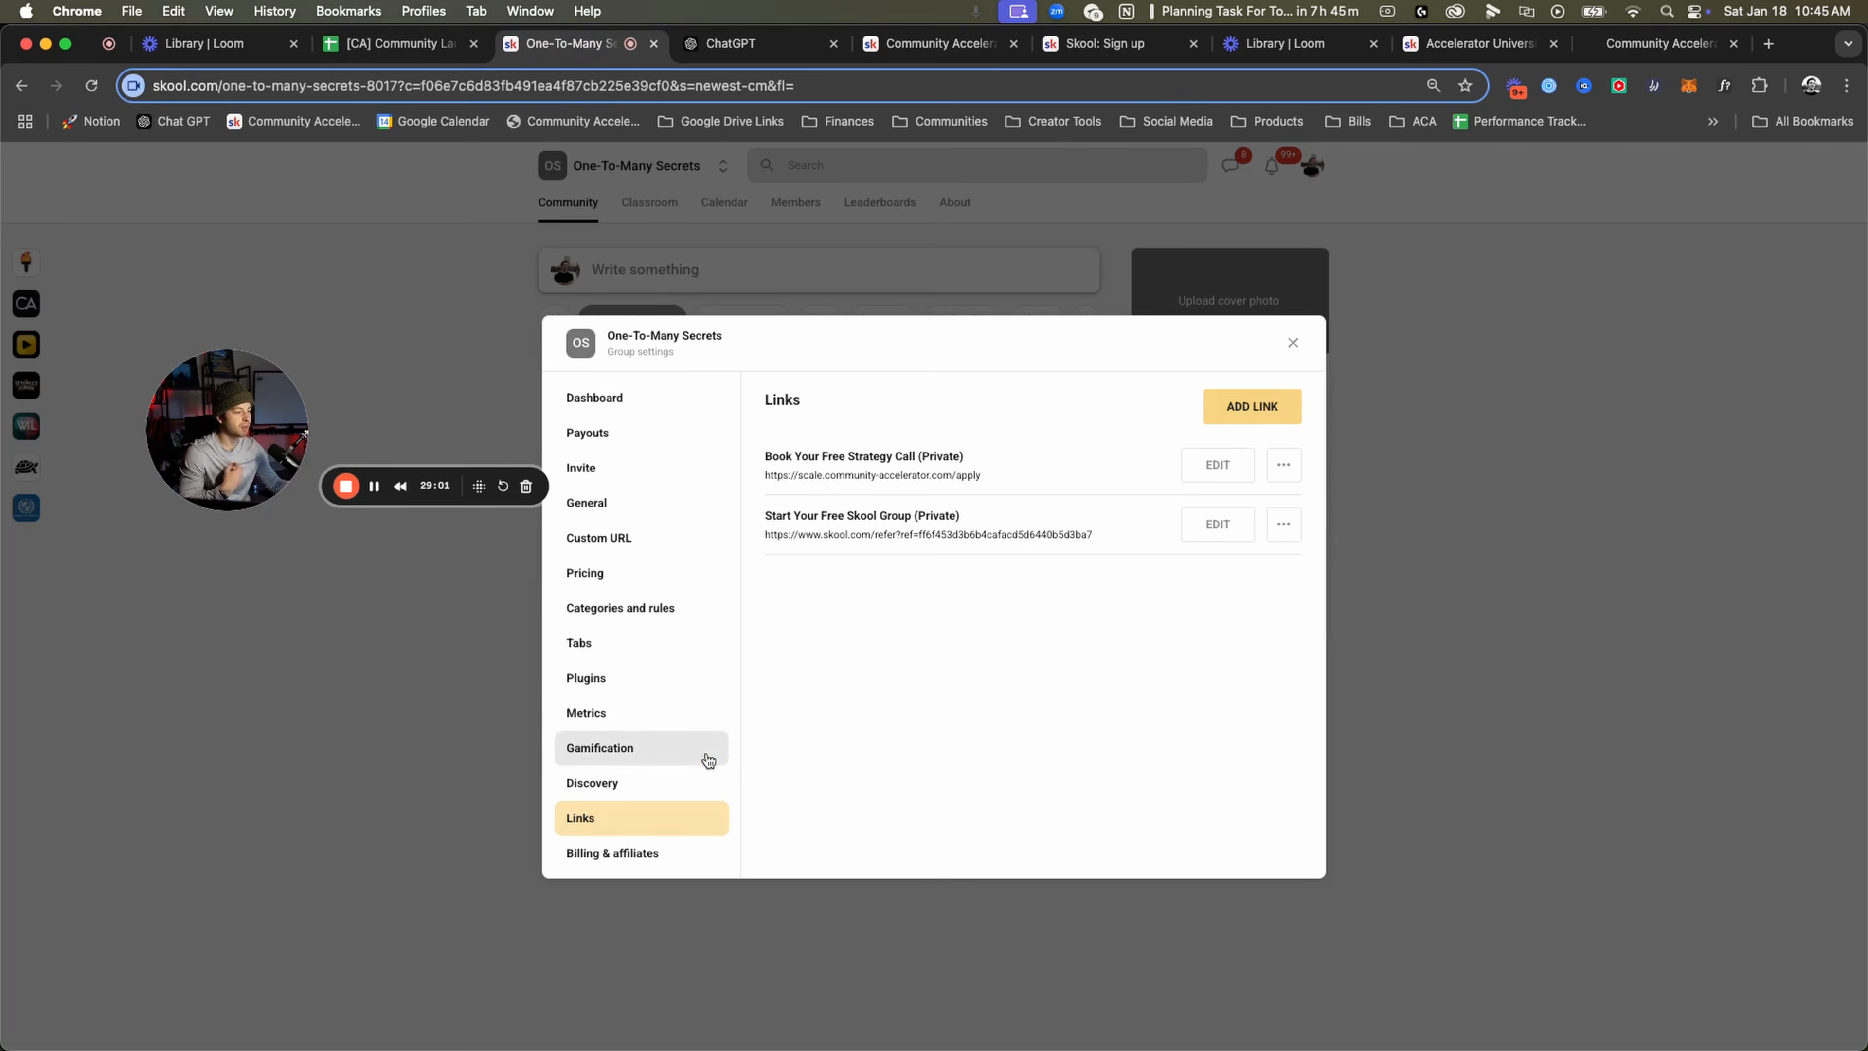
click(405, 805)
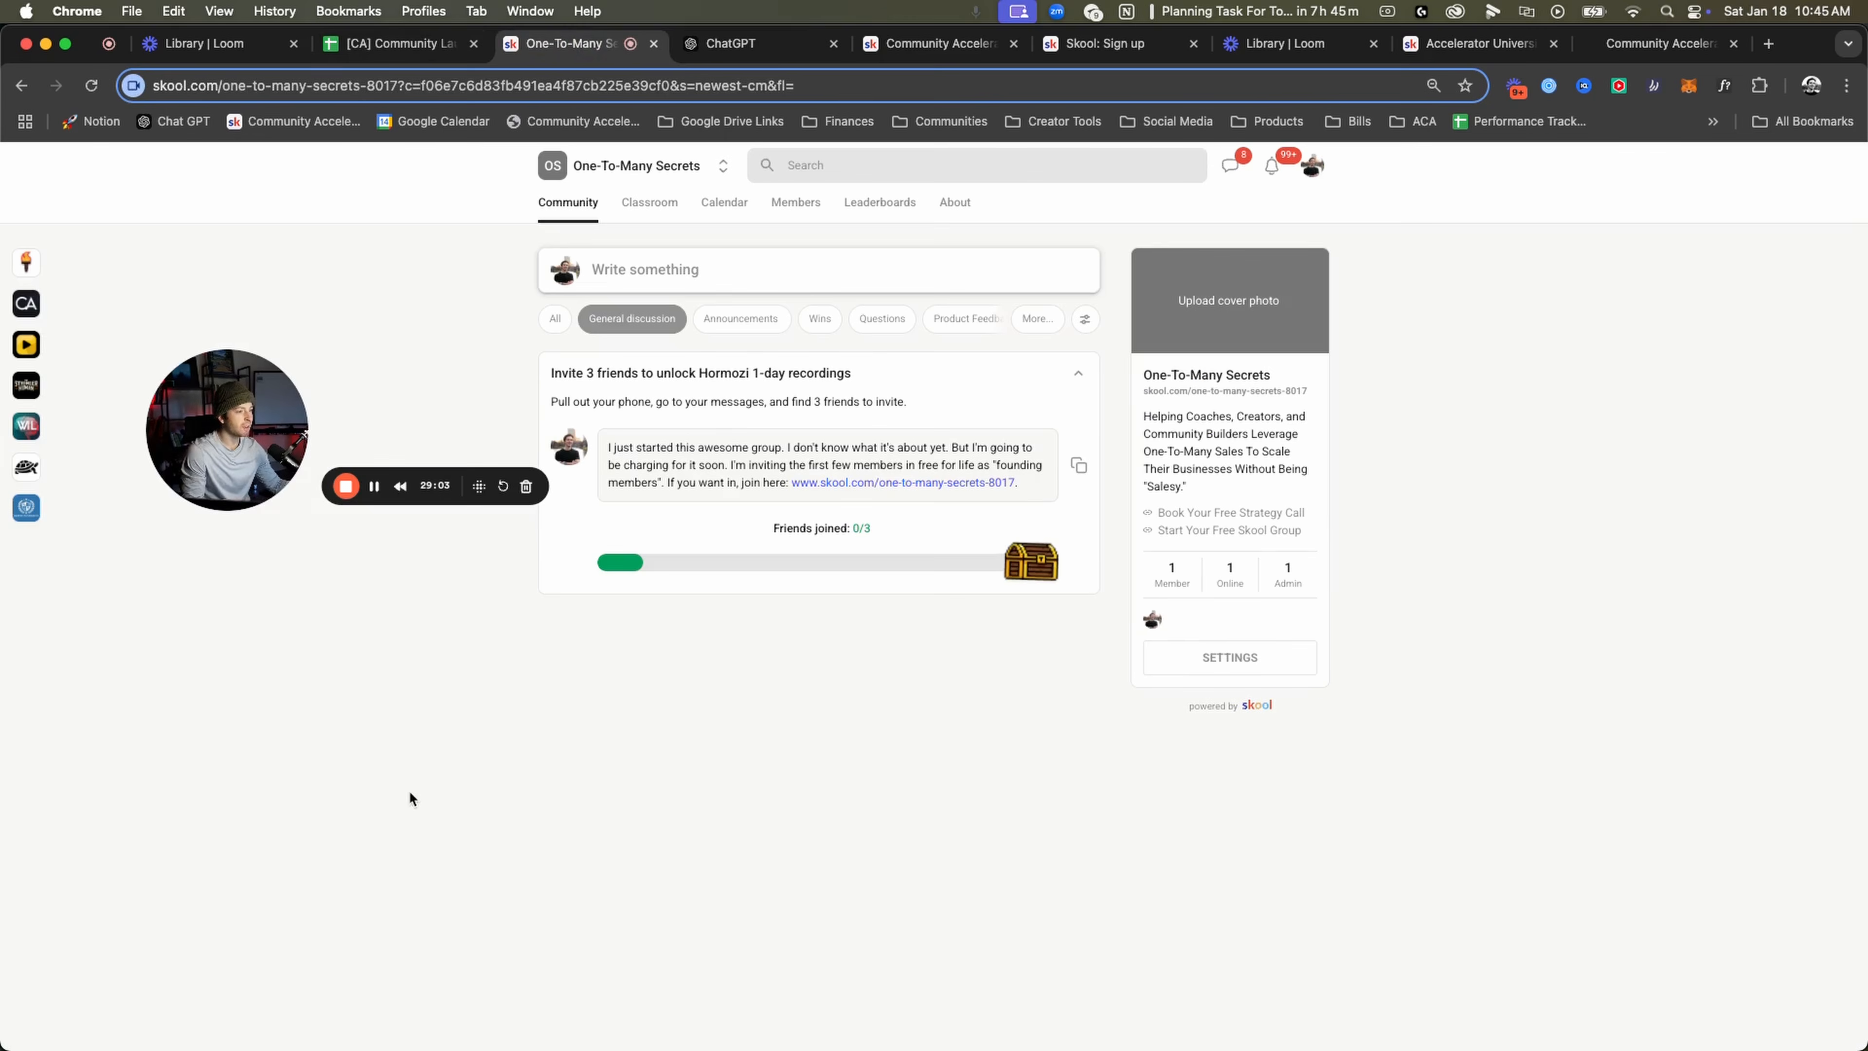
Open the community's leaderboards and examine the list of member levels.
click(875, 204)
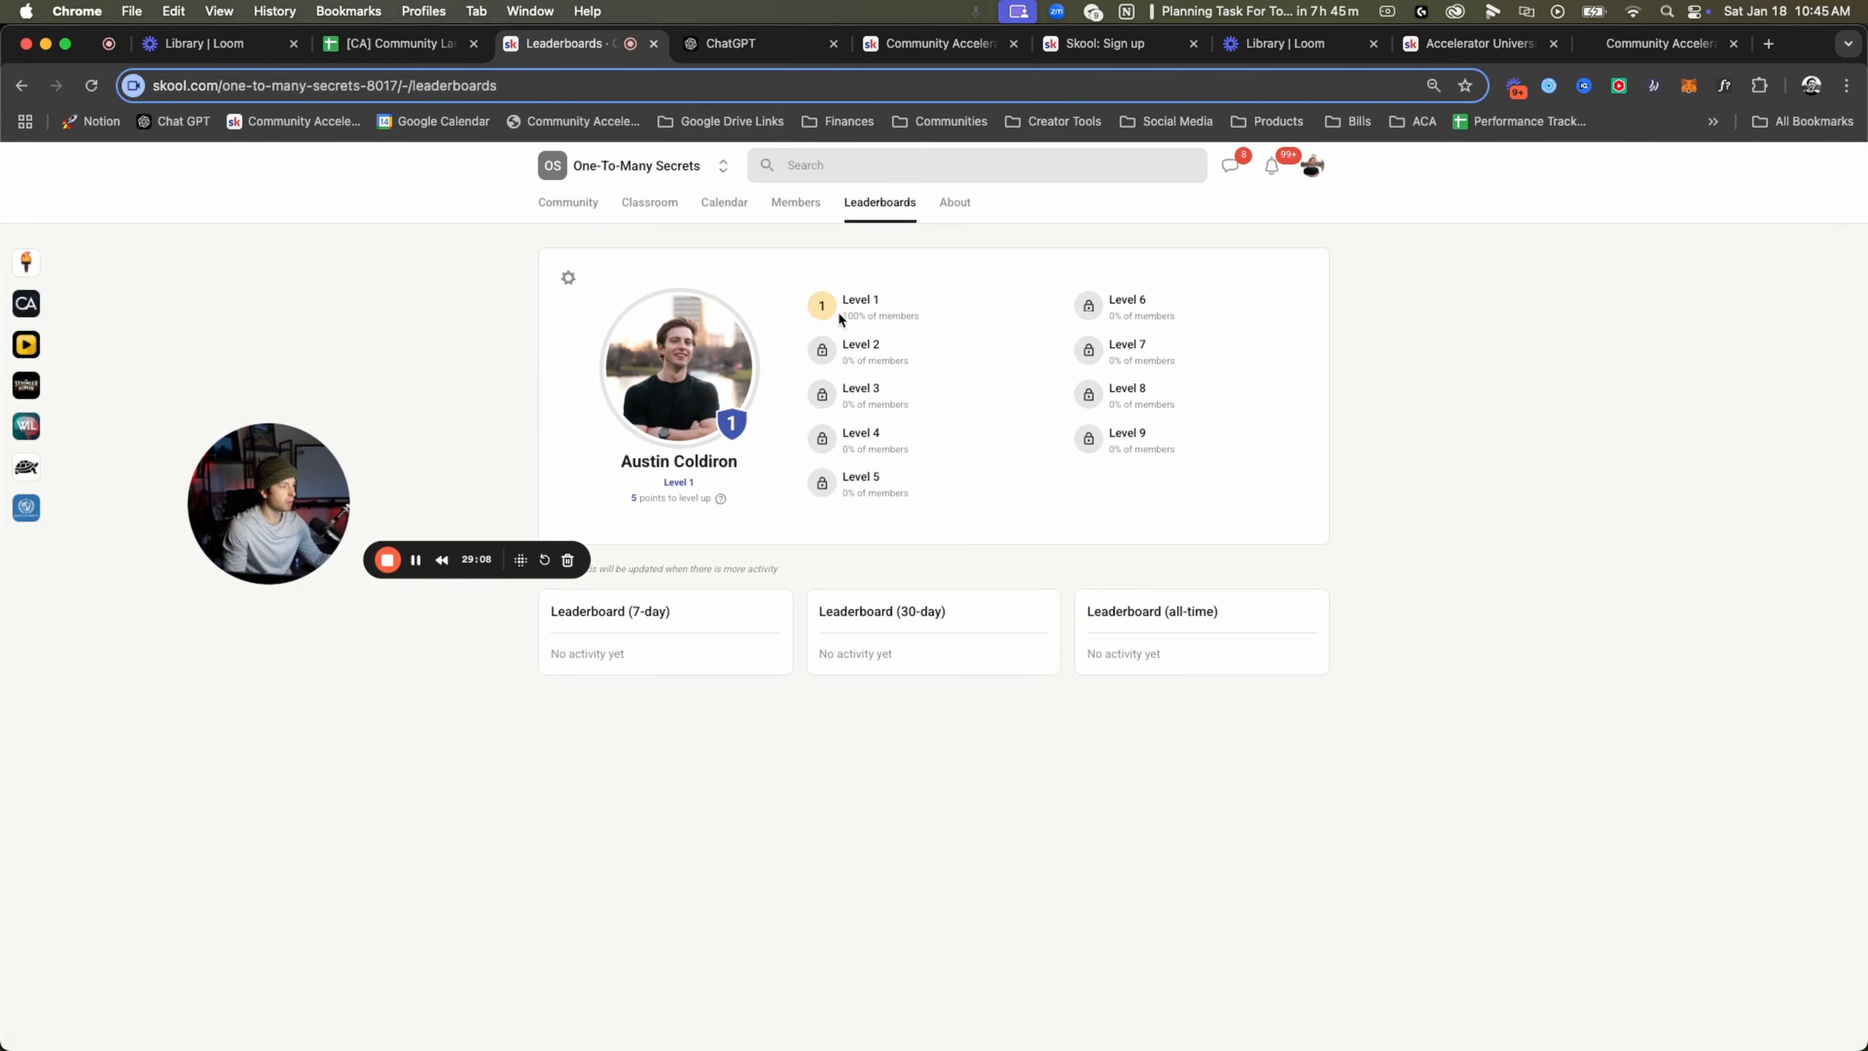
drag(849, 300, 882, 391)
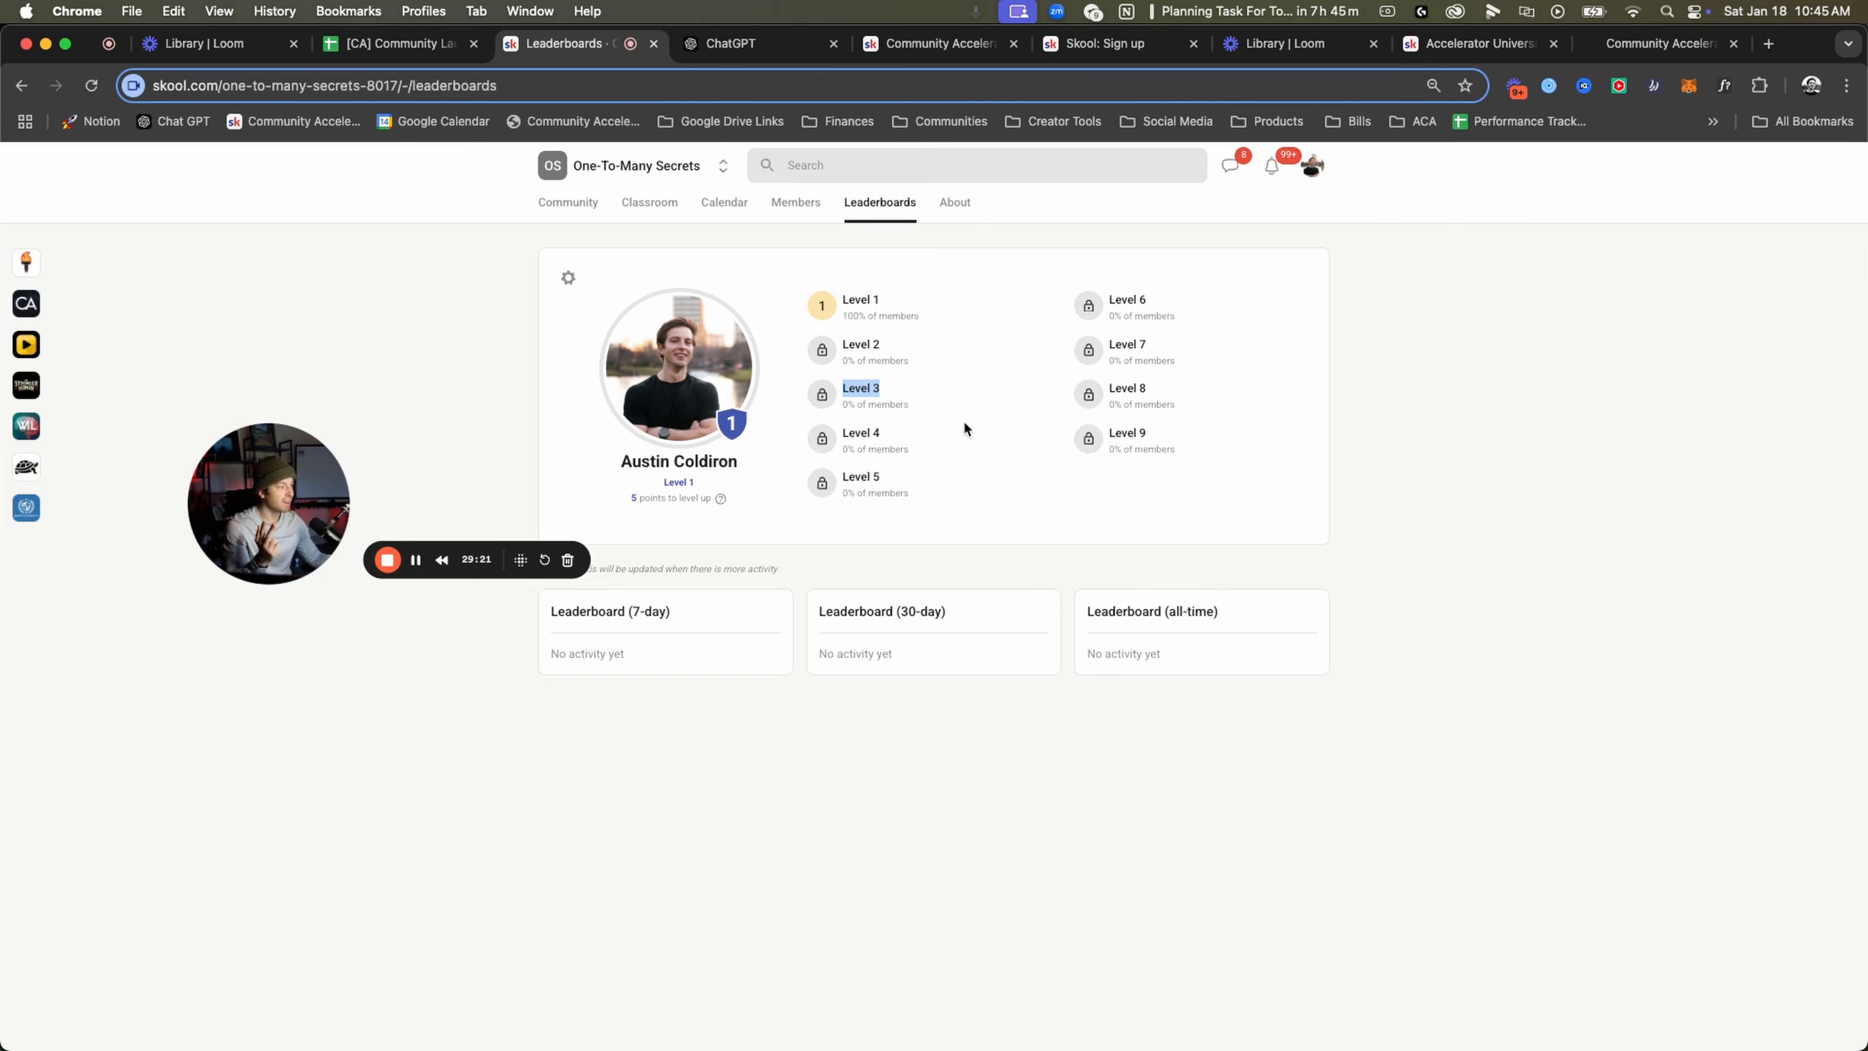
click(958, 491)
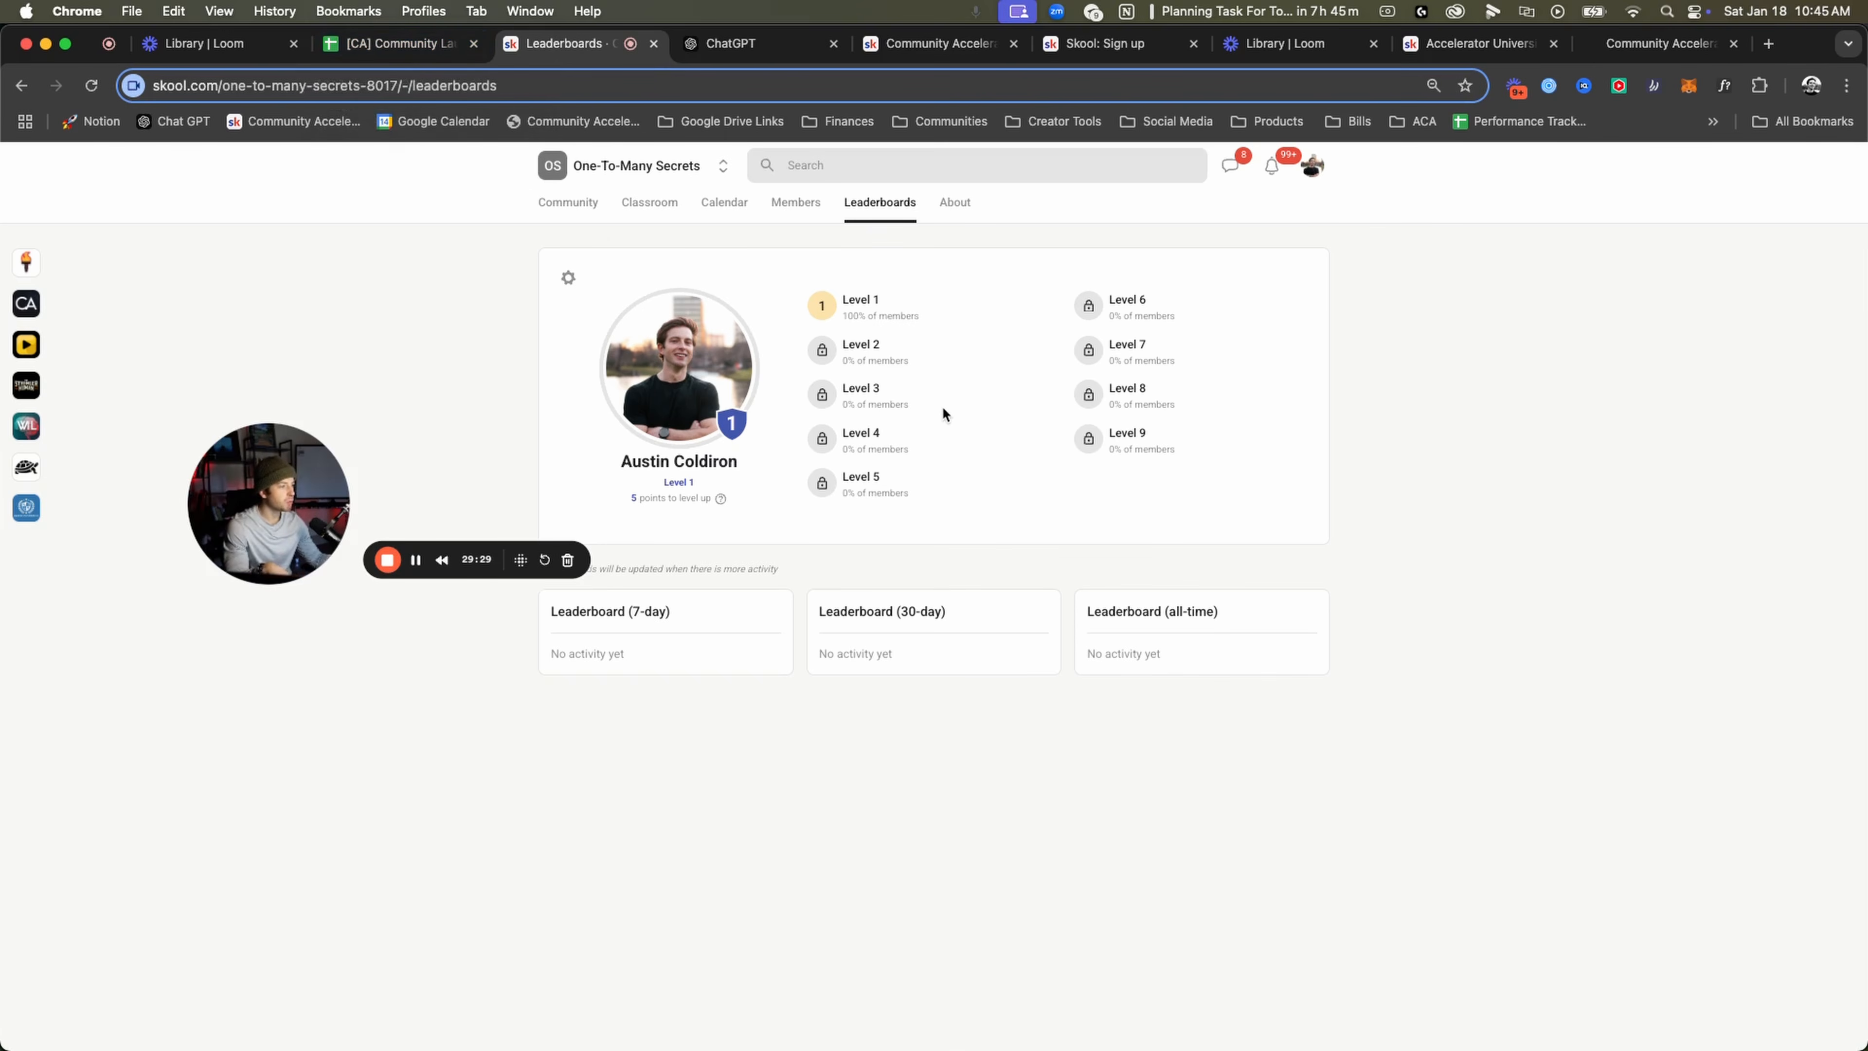
drag(936, 406, 855, 383)
click(1002, 410)
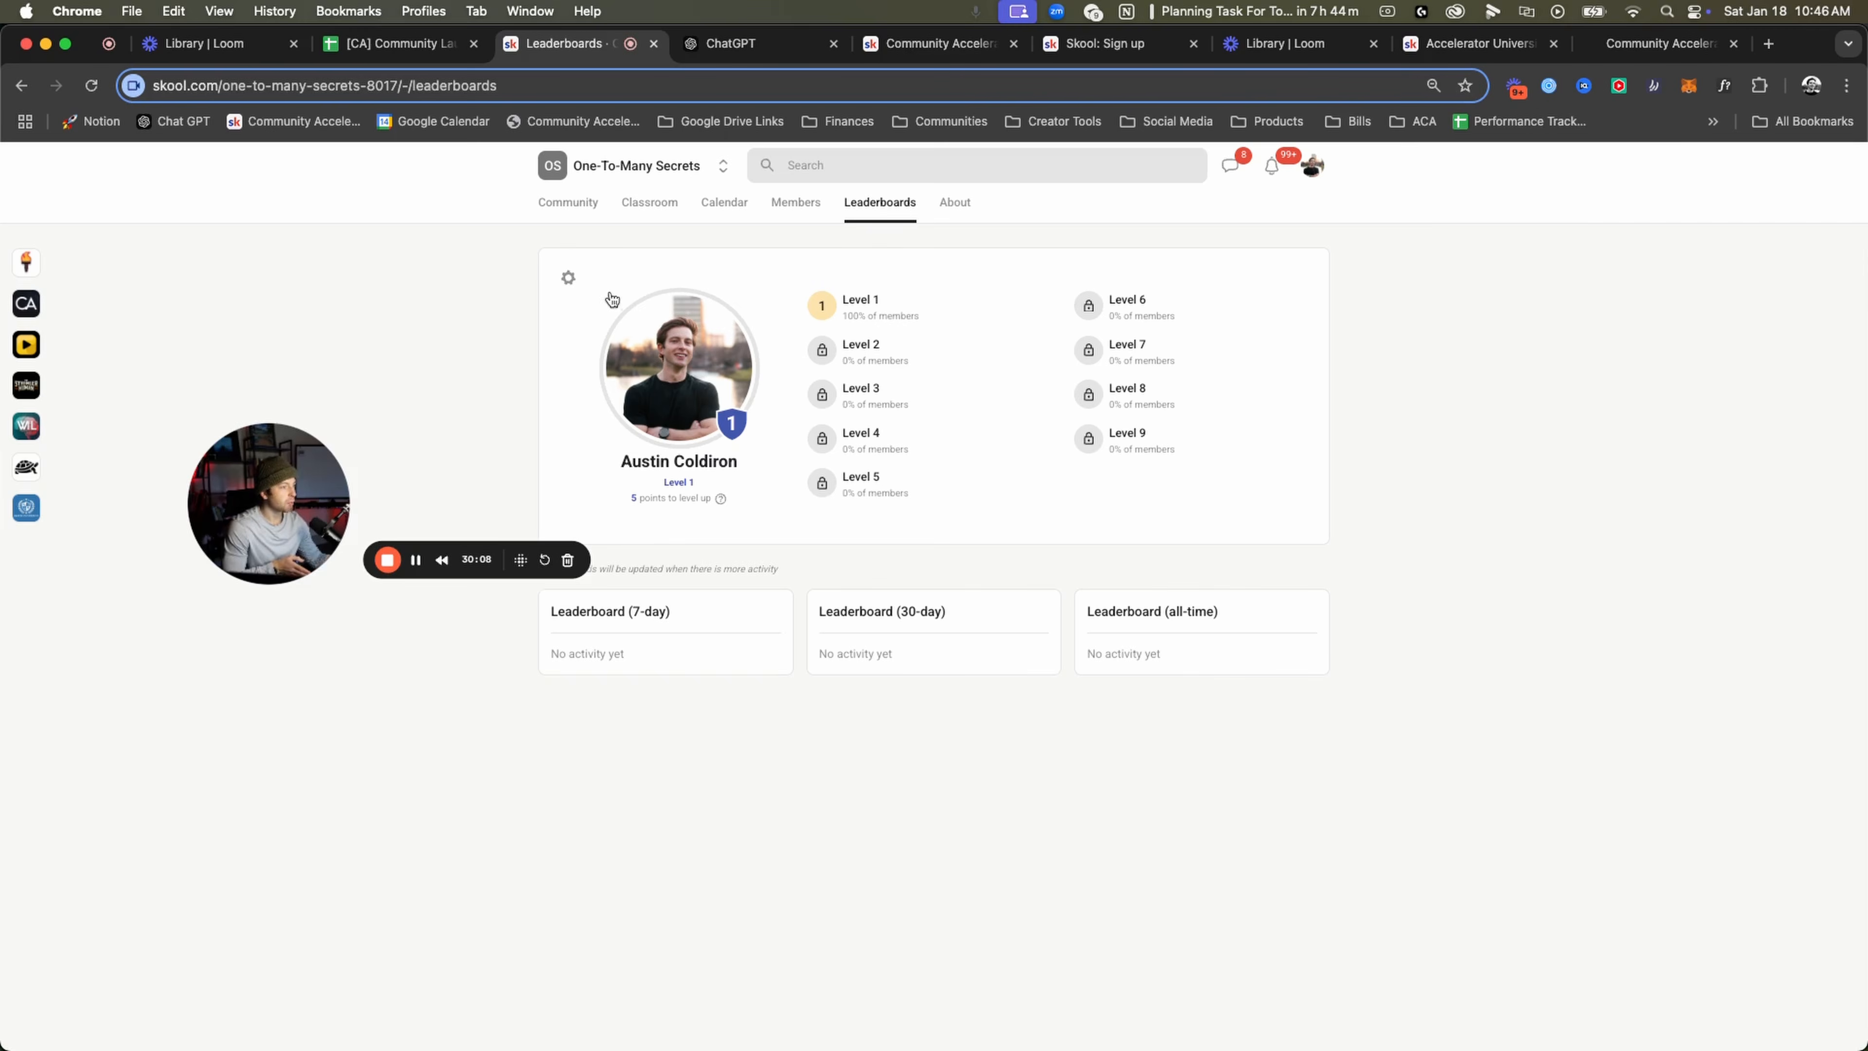
Open the Gamification settings from the leaderboards, read the guidance on naming levels and unlocking courses, and review the level list.
click(575, 280)
drag(307, 587, 217, 435)
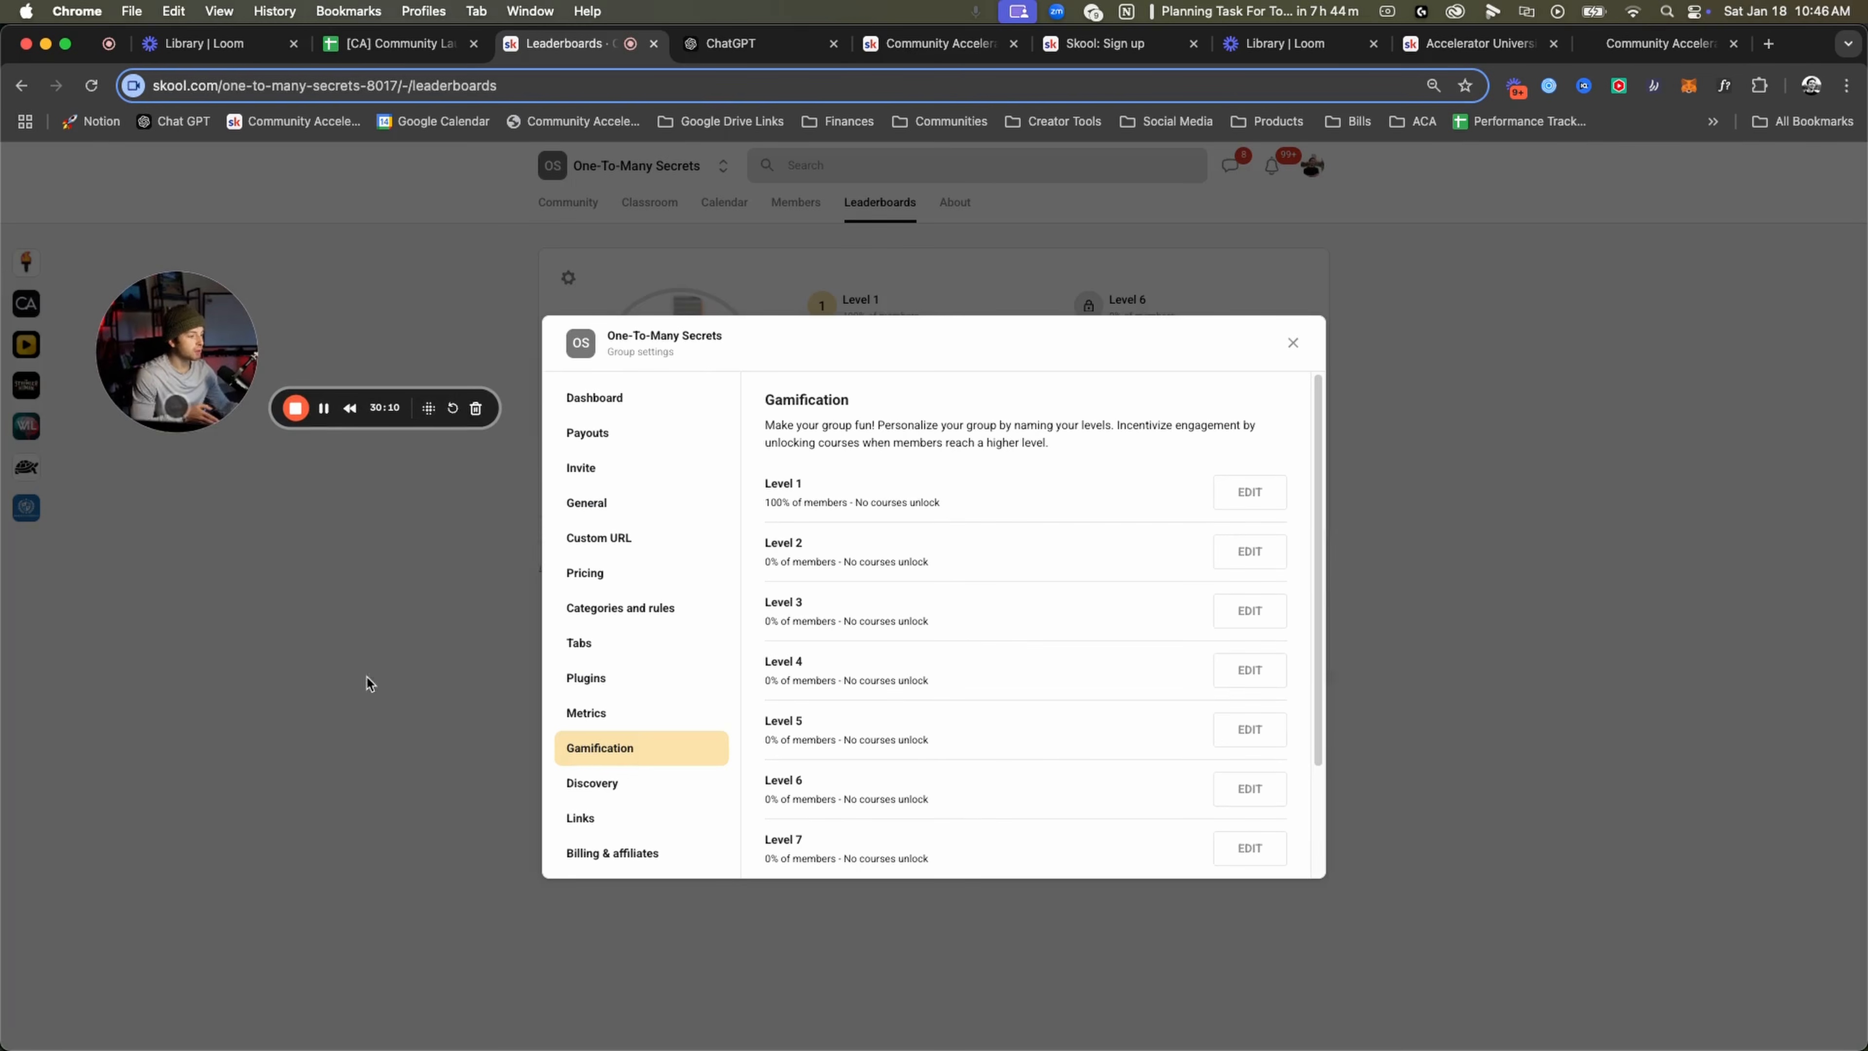
click(492, 238)
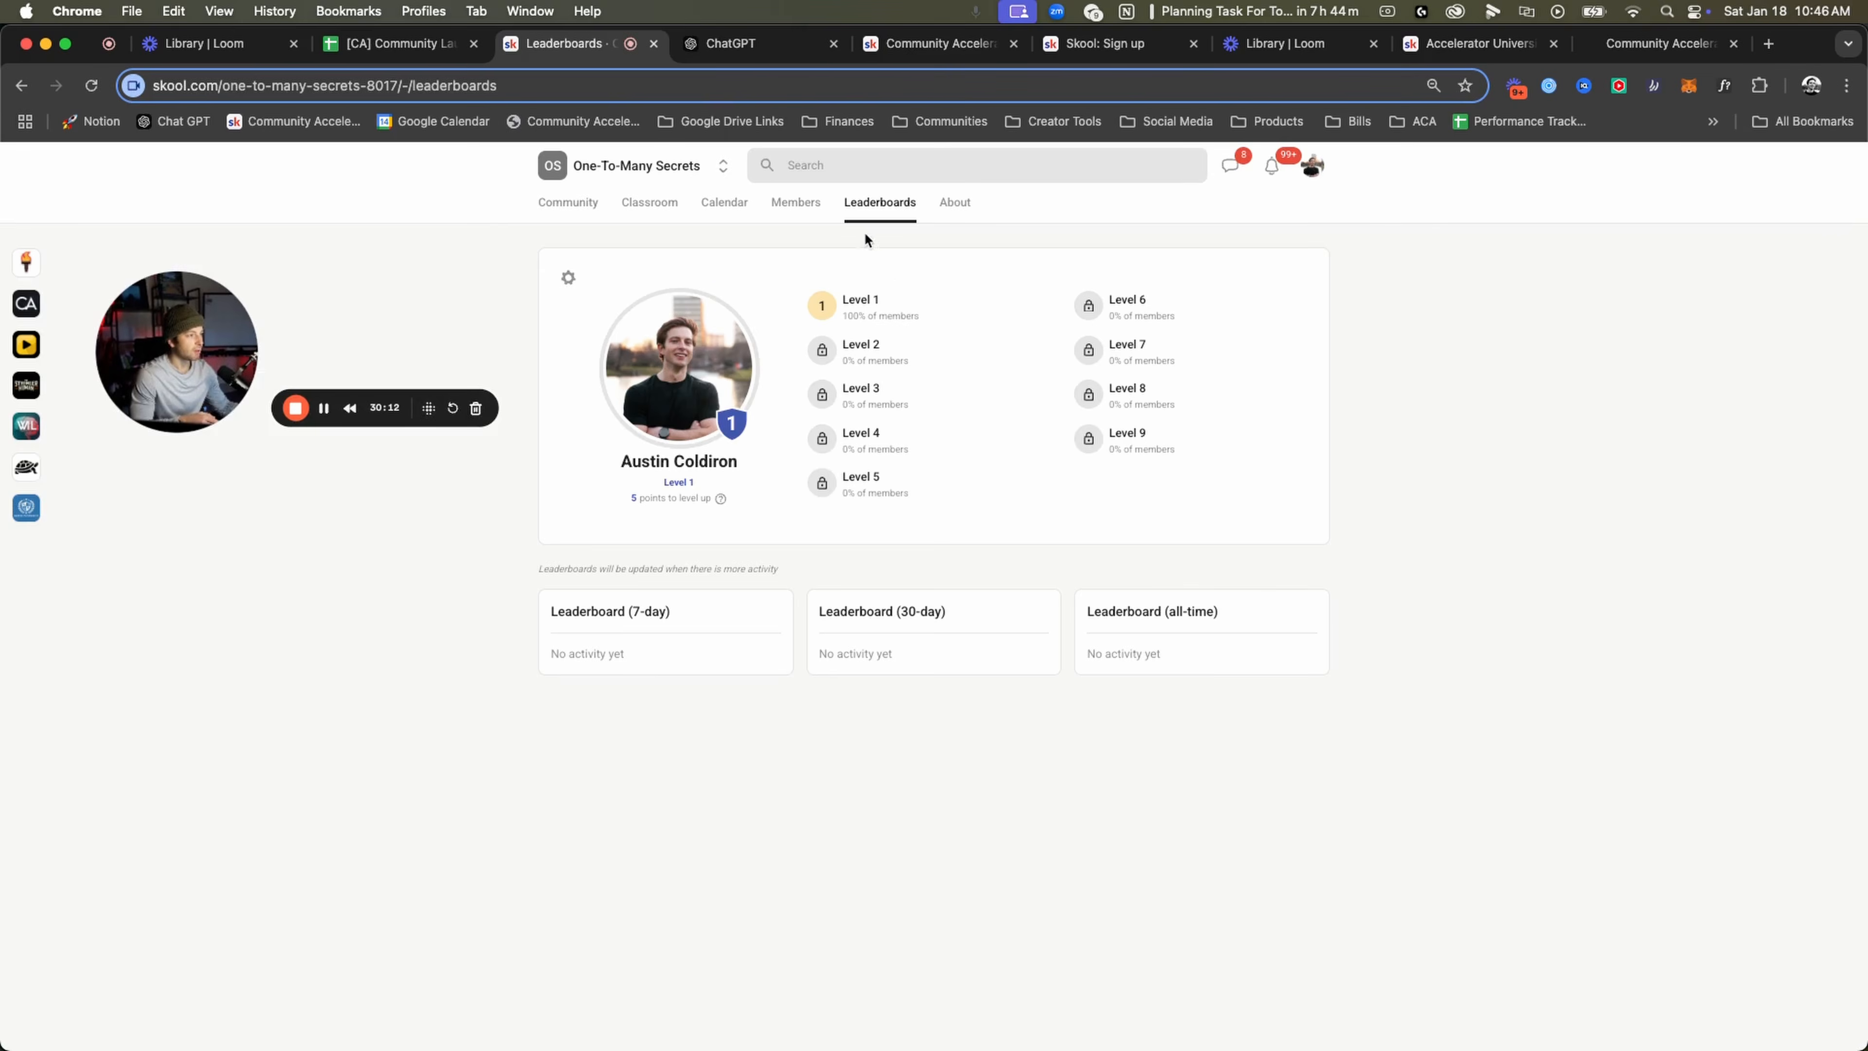
click(567, 289)
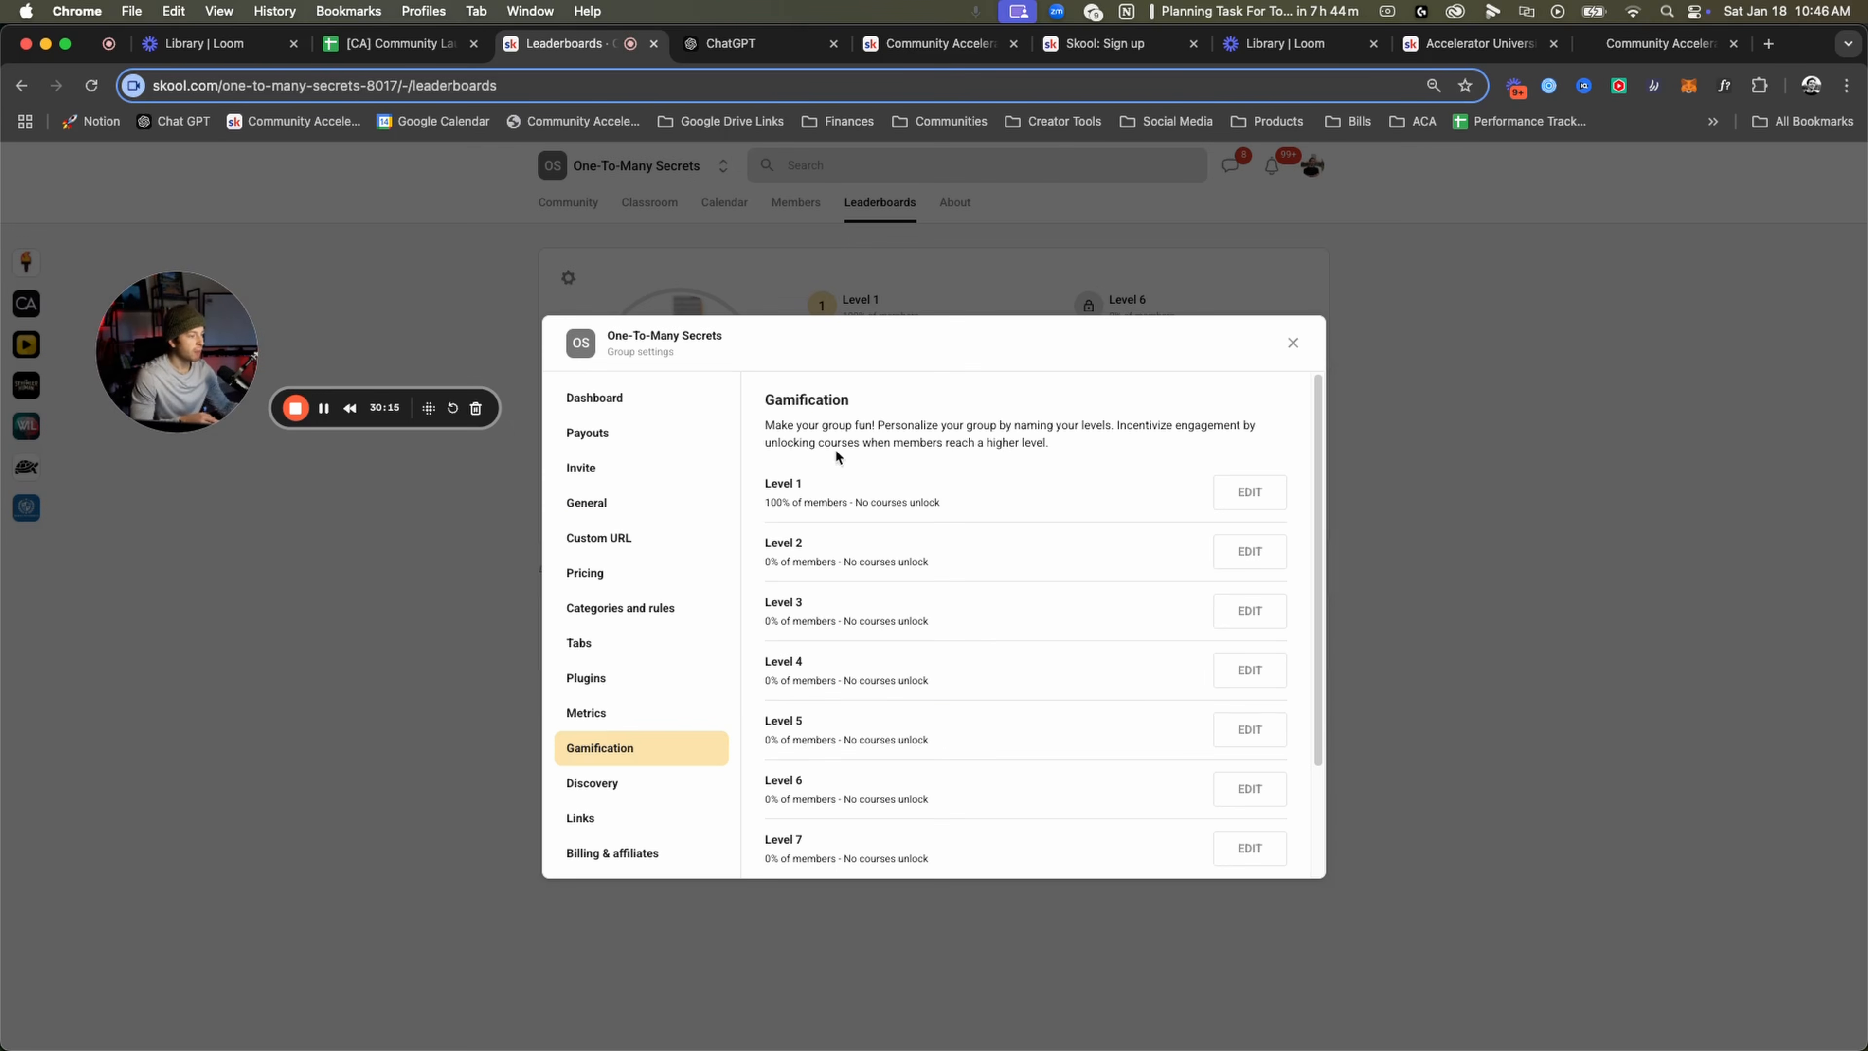
drag(1080, 459, 818, 426)
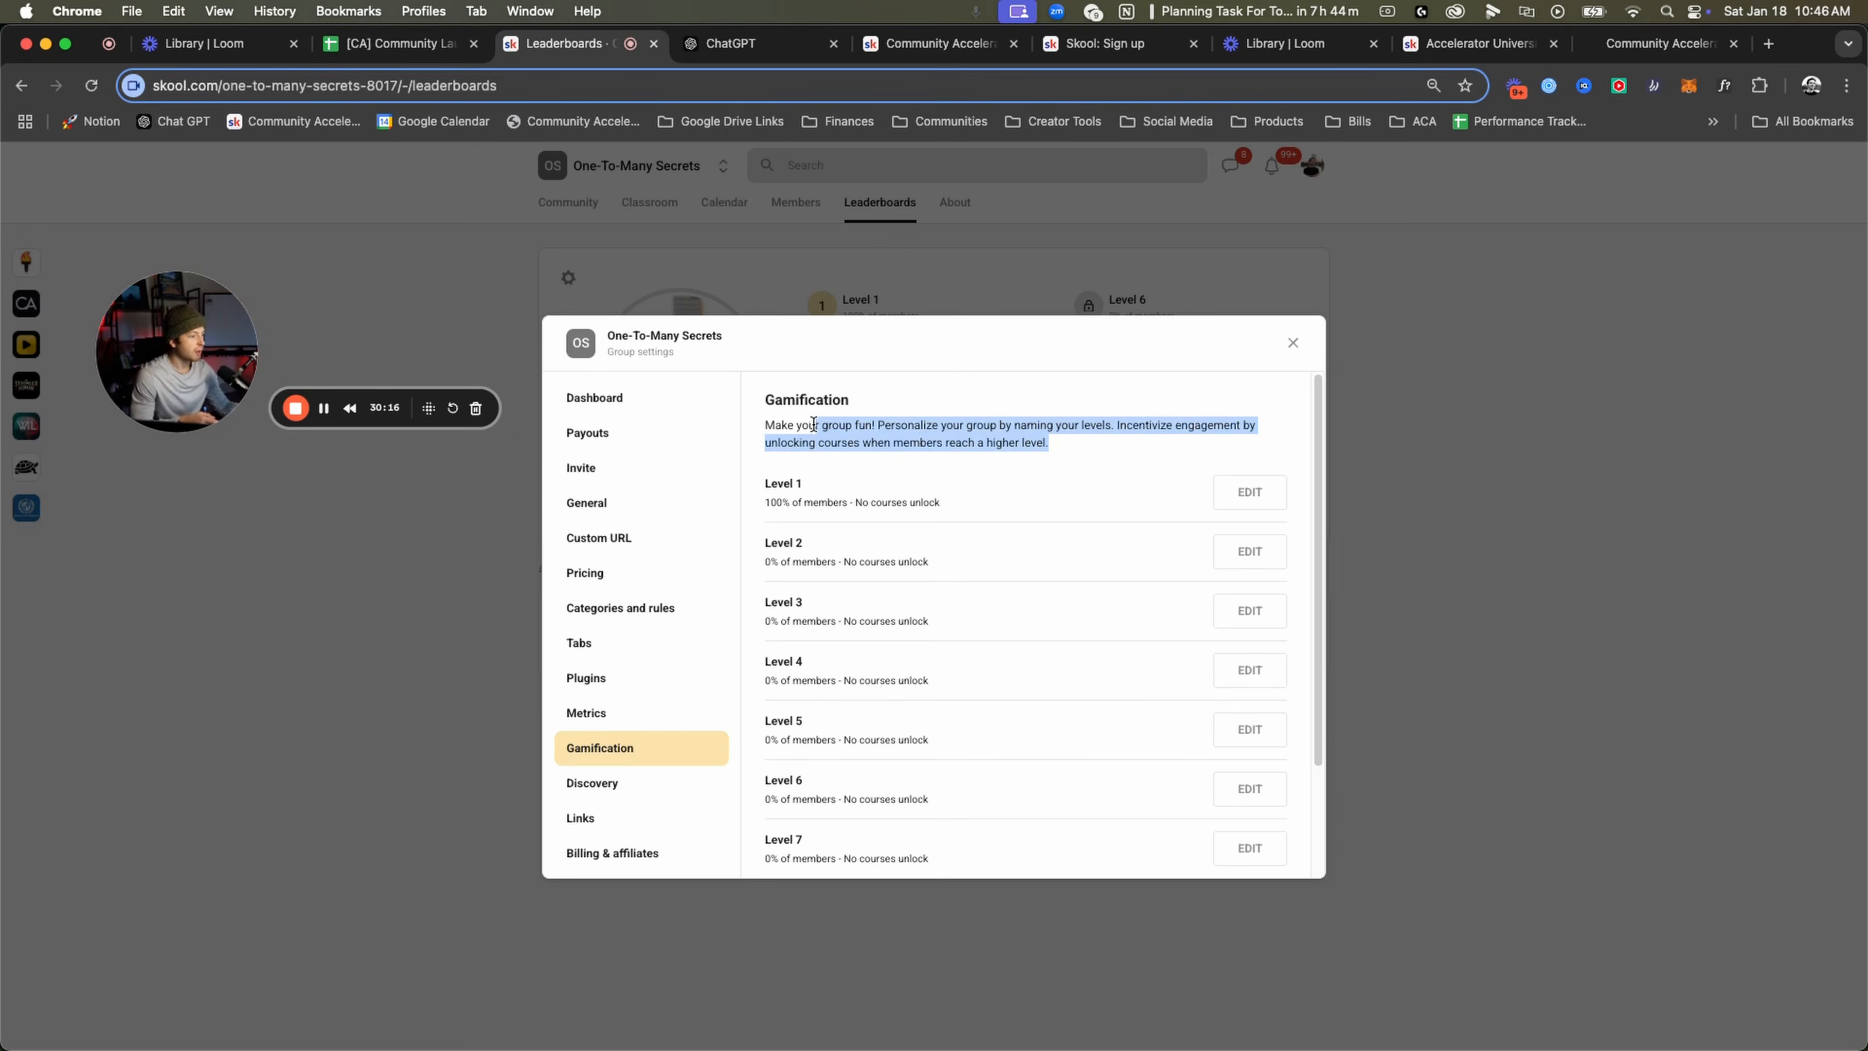
click(1274, 511)
click(911, 461)
click(928, 513)
scroll(909, 613, down, 1)
scroll(926, 647, up, 2)
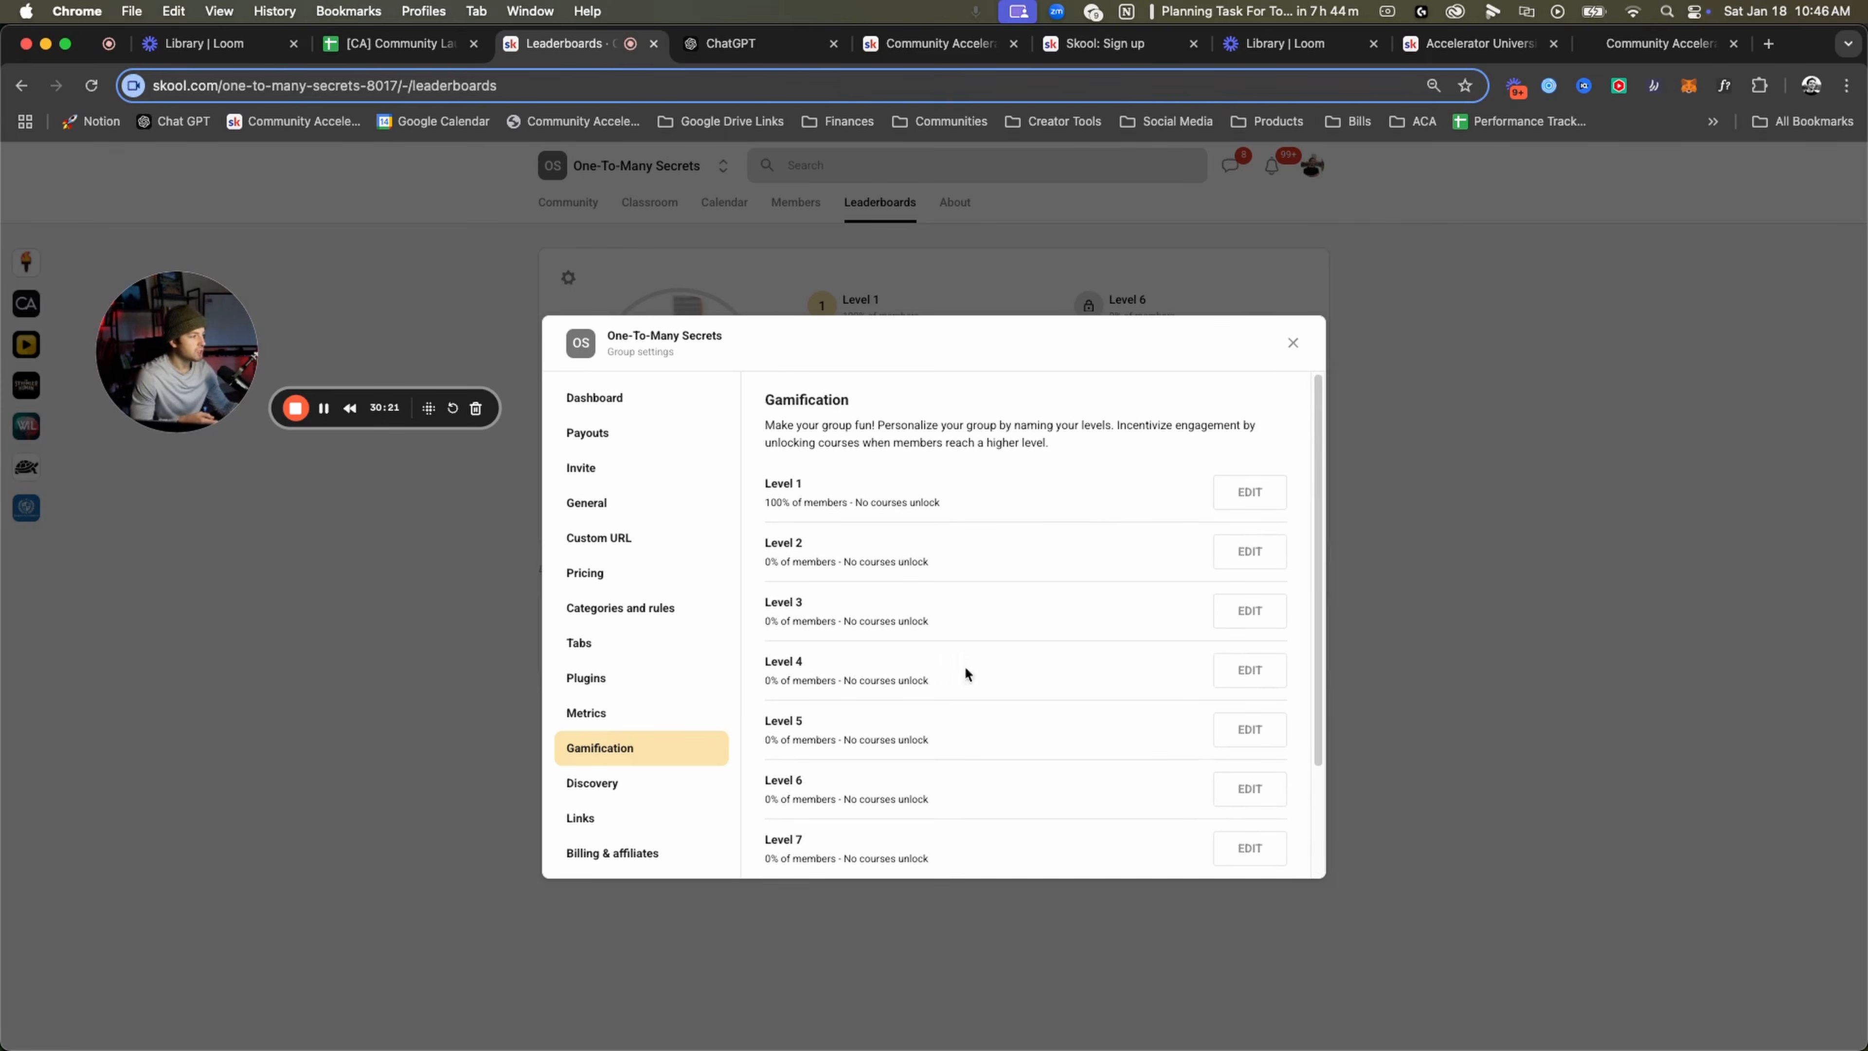
drag(1118, 454, 769, 432)
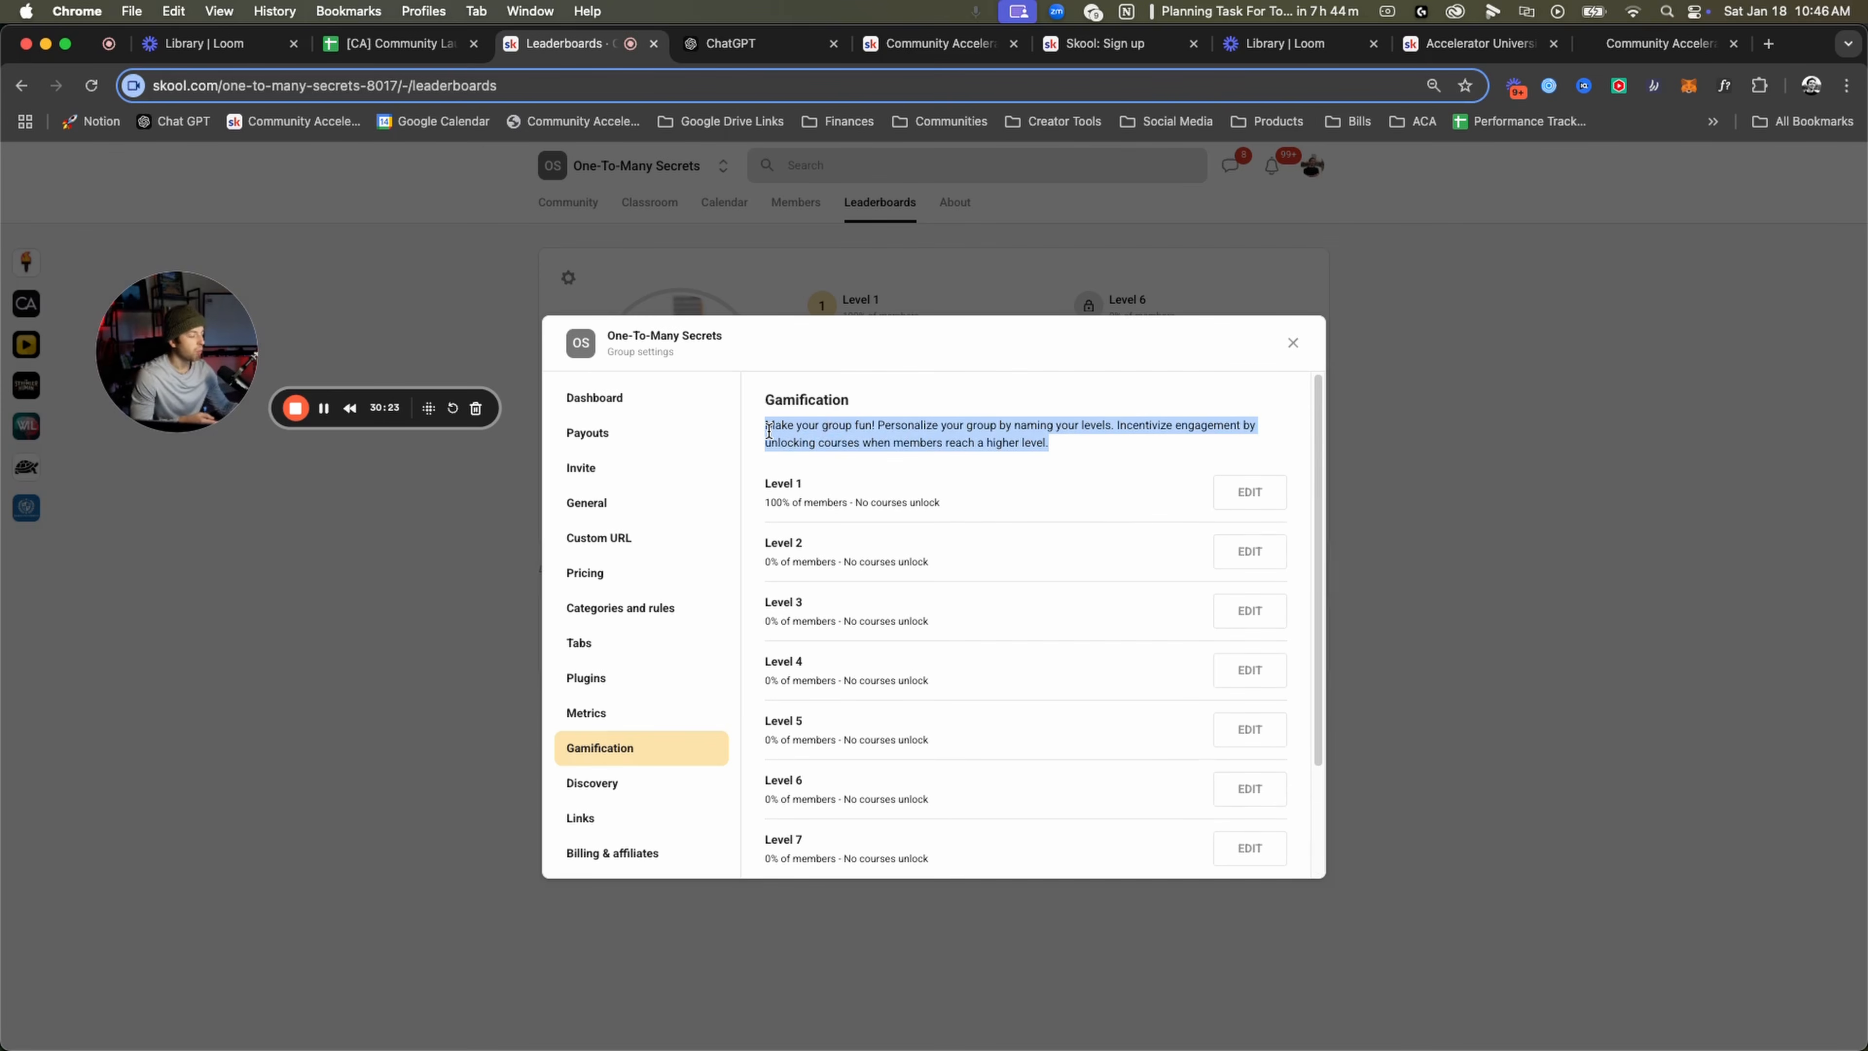
scroll(788, 482, down, 2)
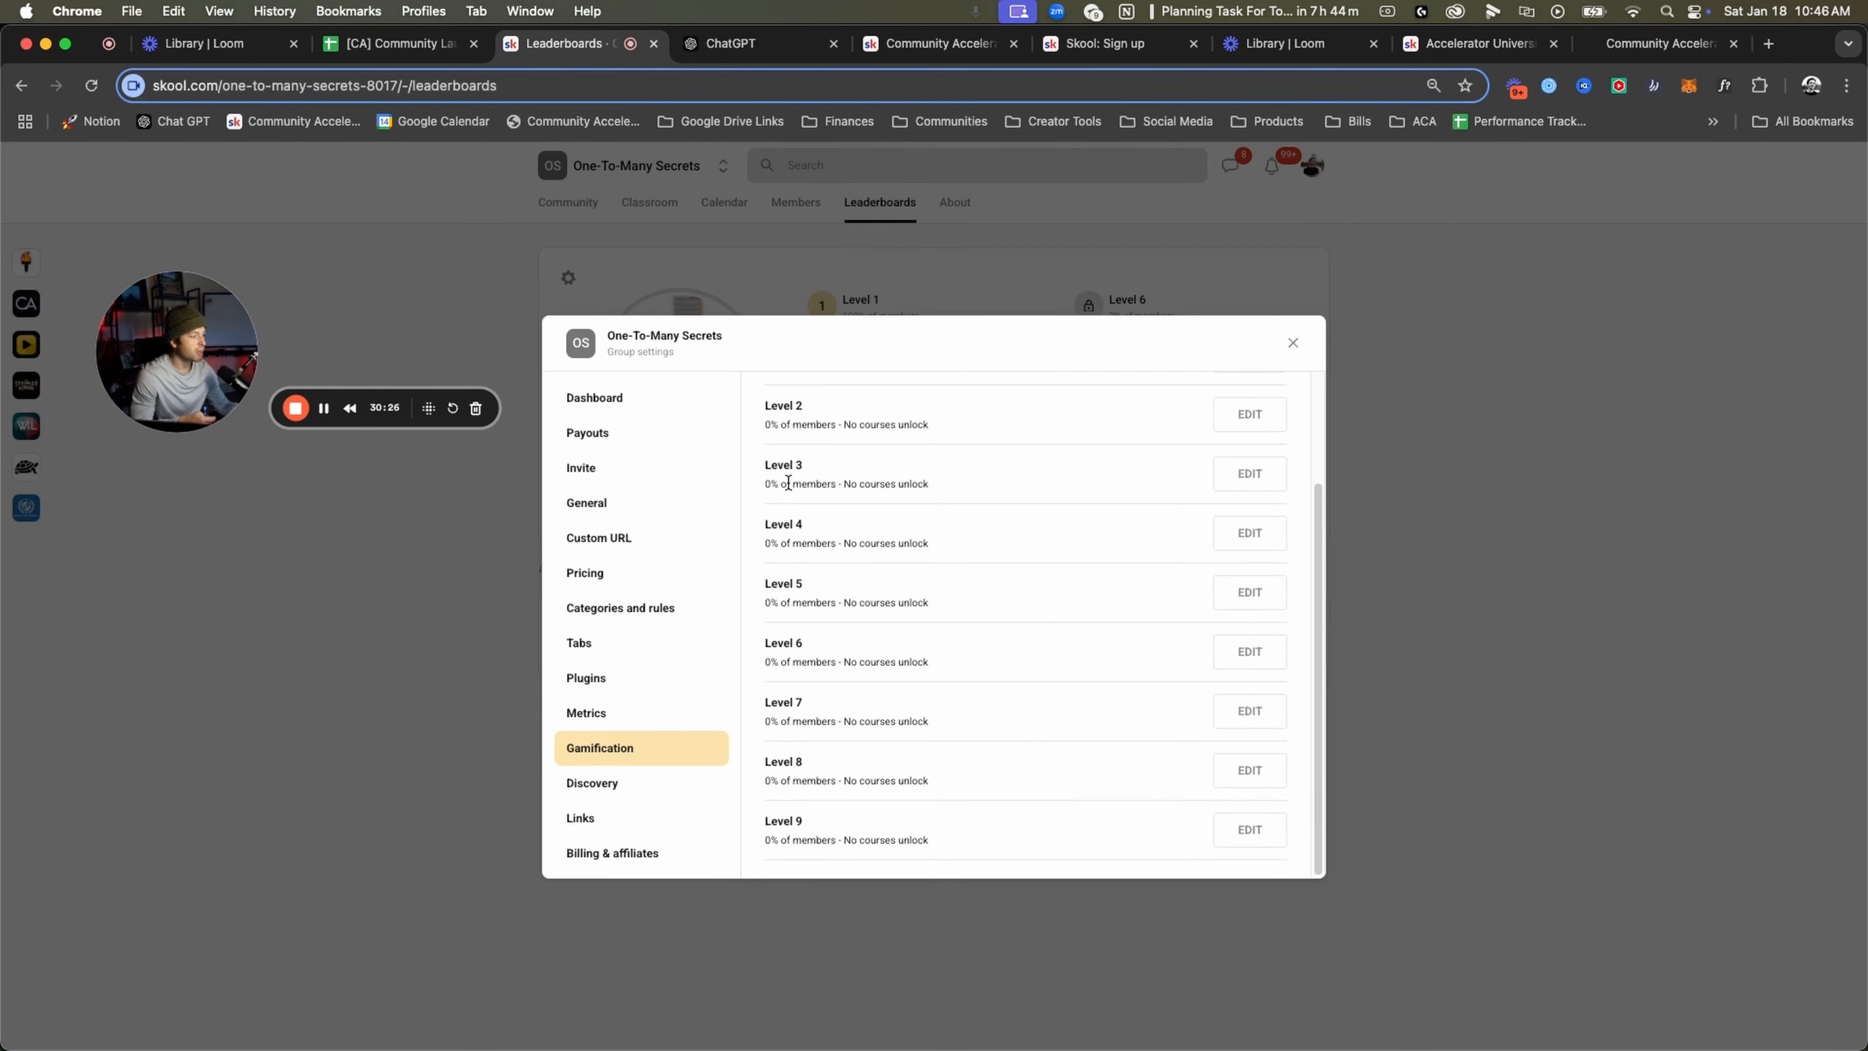
Switch to ChatGPT and ask it to name leaderboard levels 1-10 for a one-to-many sales group, themed around being a changemaker and entrepreneur.
click(728, 43)
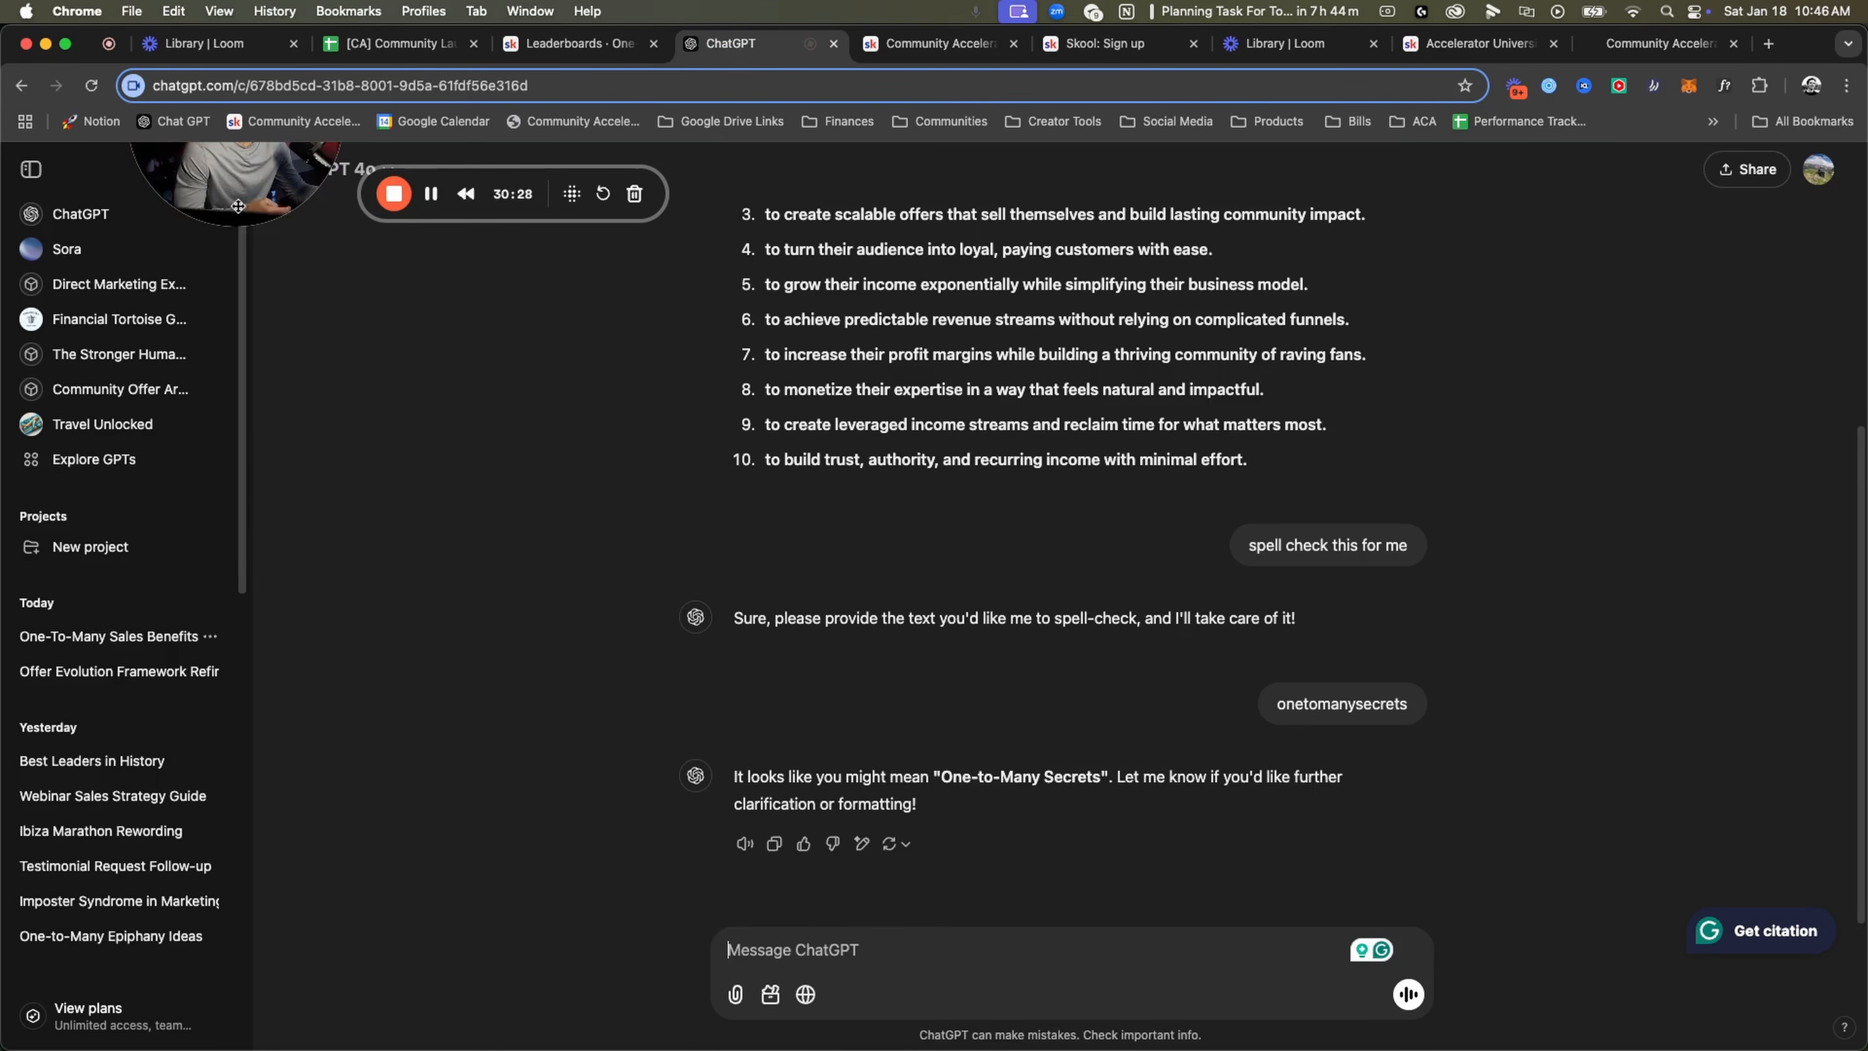
drag(226, 243, 414, 800)
click(912, 933)
text(I'm making a group about one to many sales)
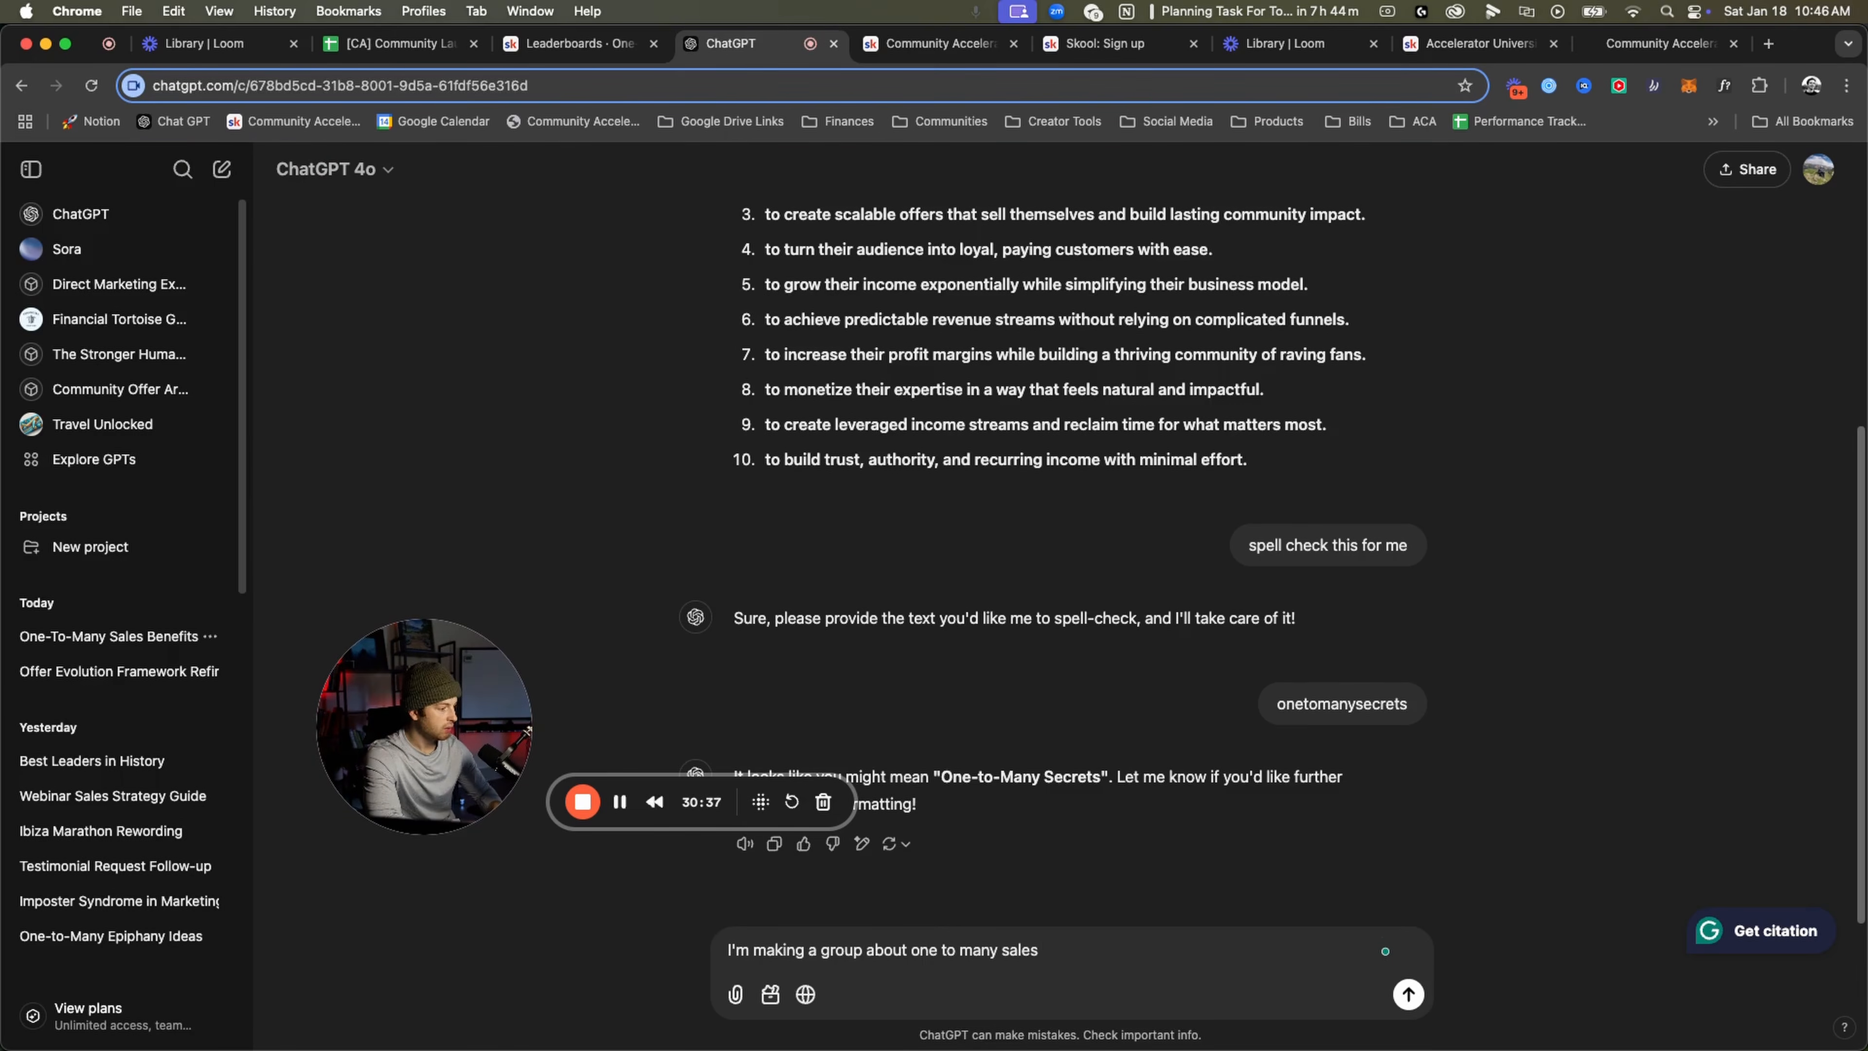
text( help me name the leaderboard level 1-10)
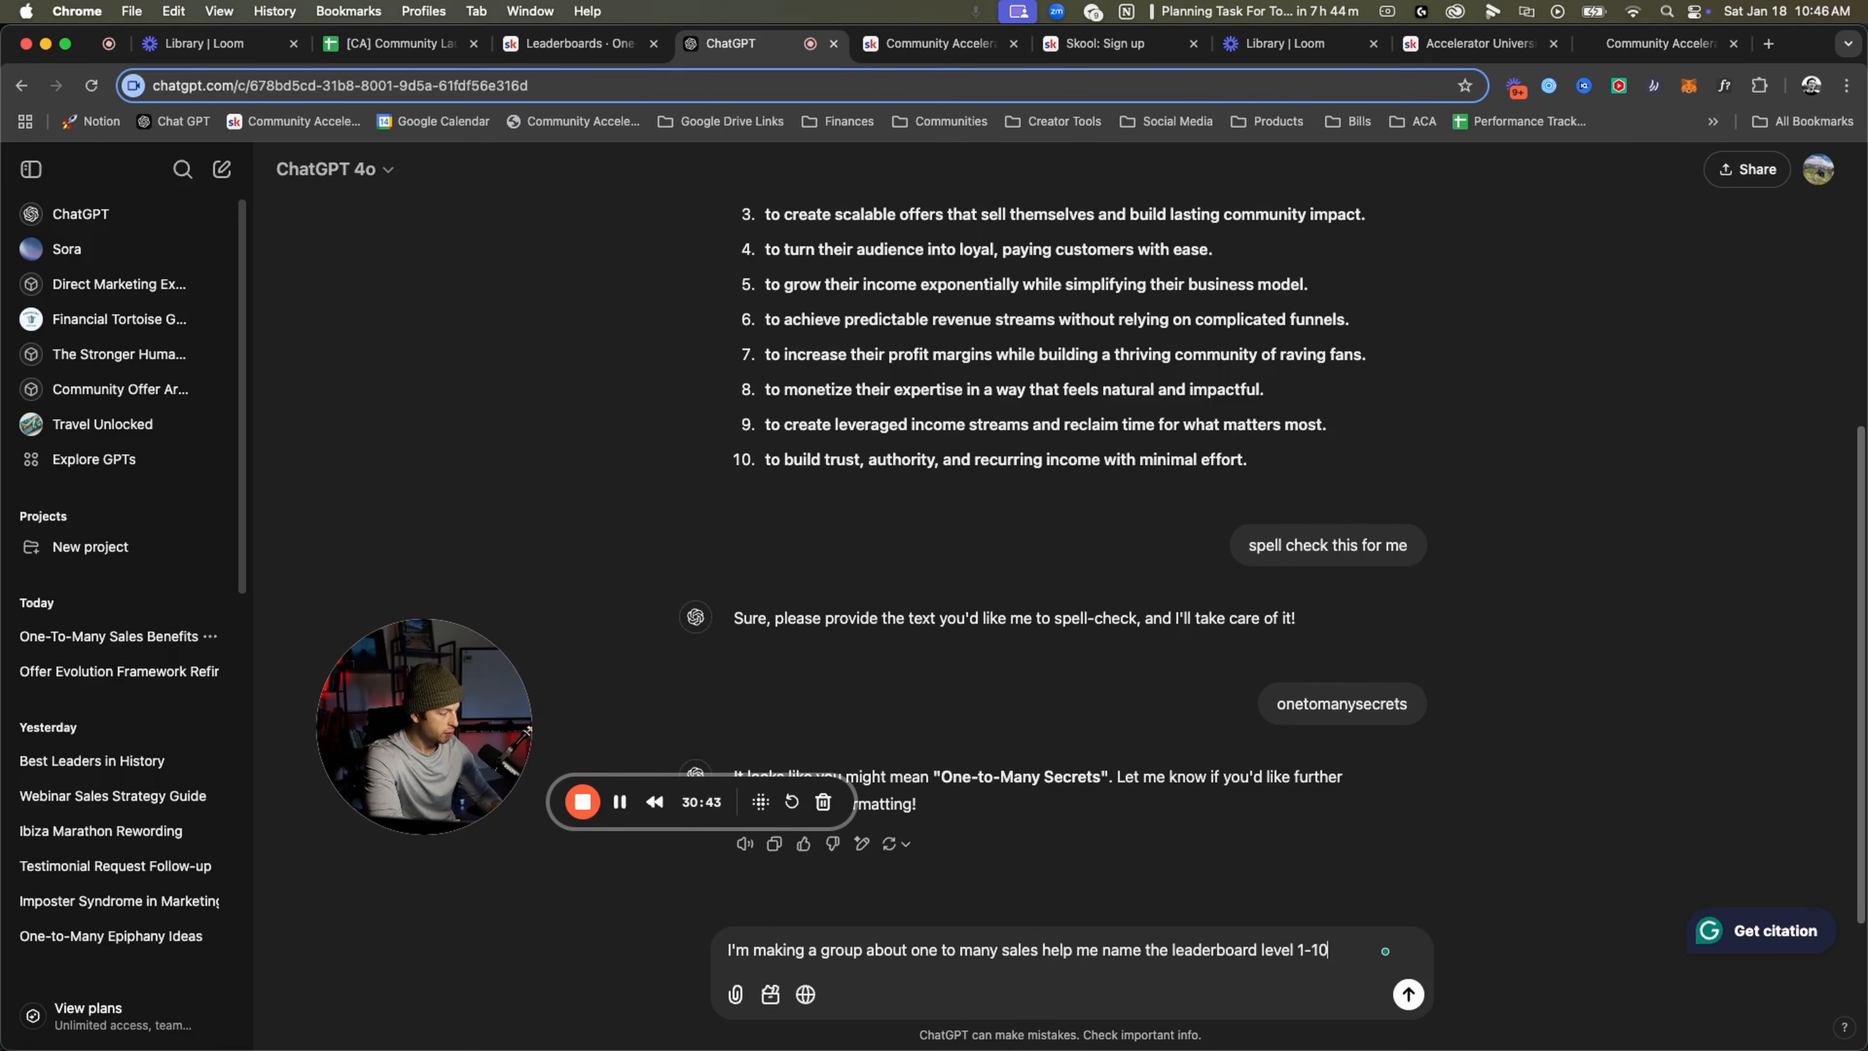
text( so that it aligns with)
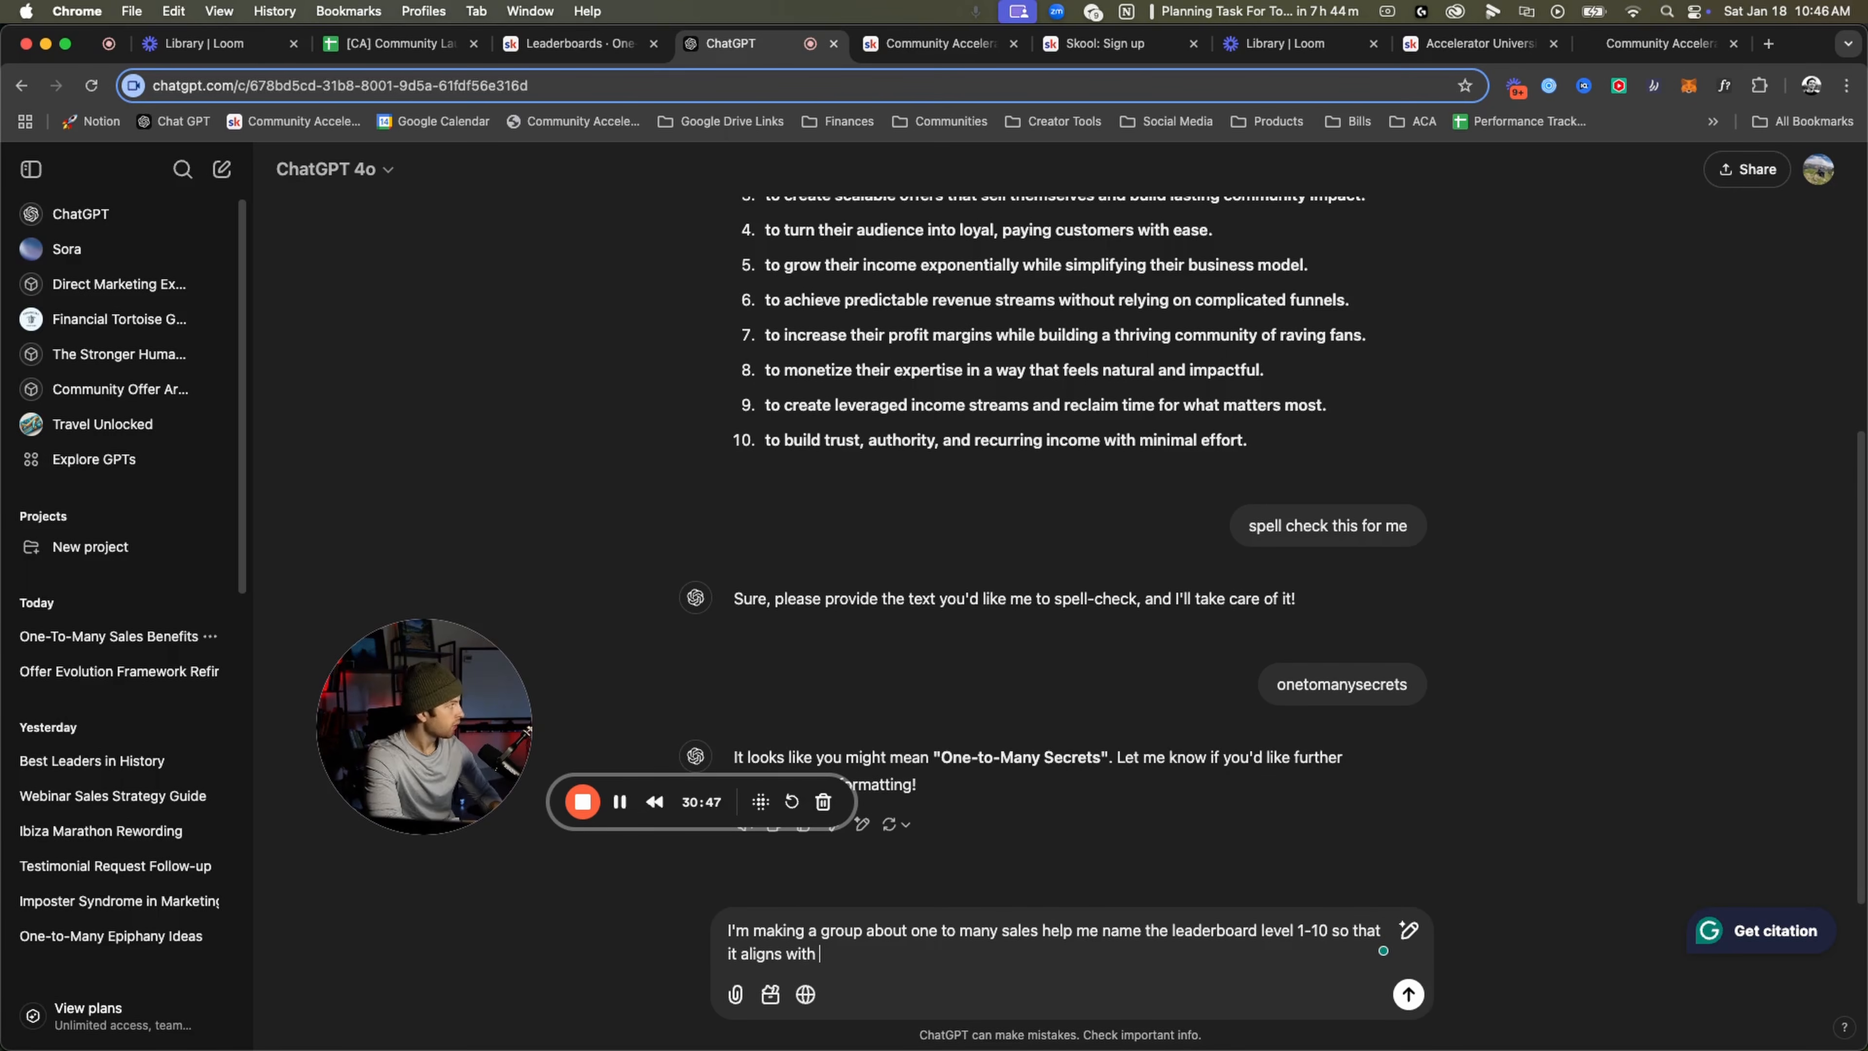
text( my then)
key(BackSpace)
text(me )
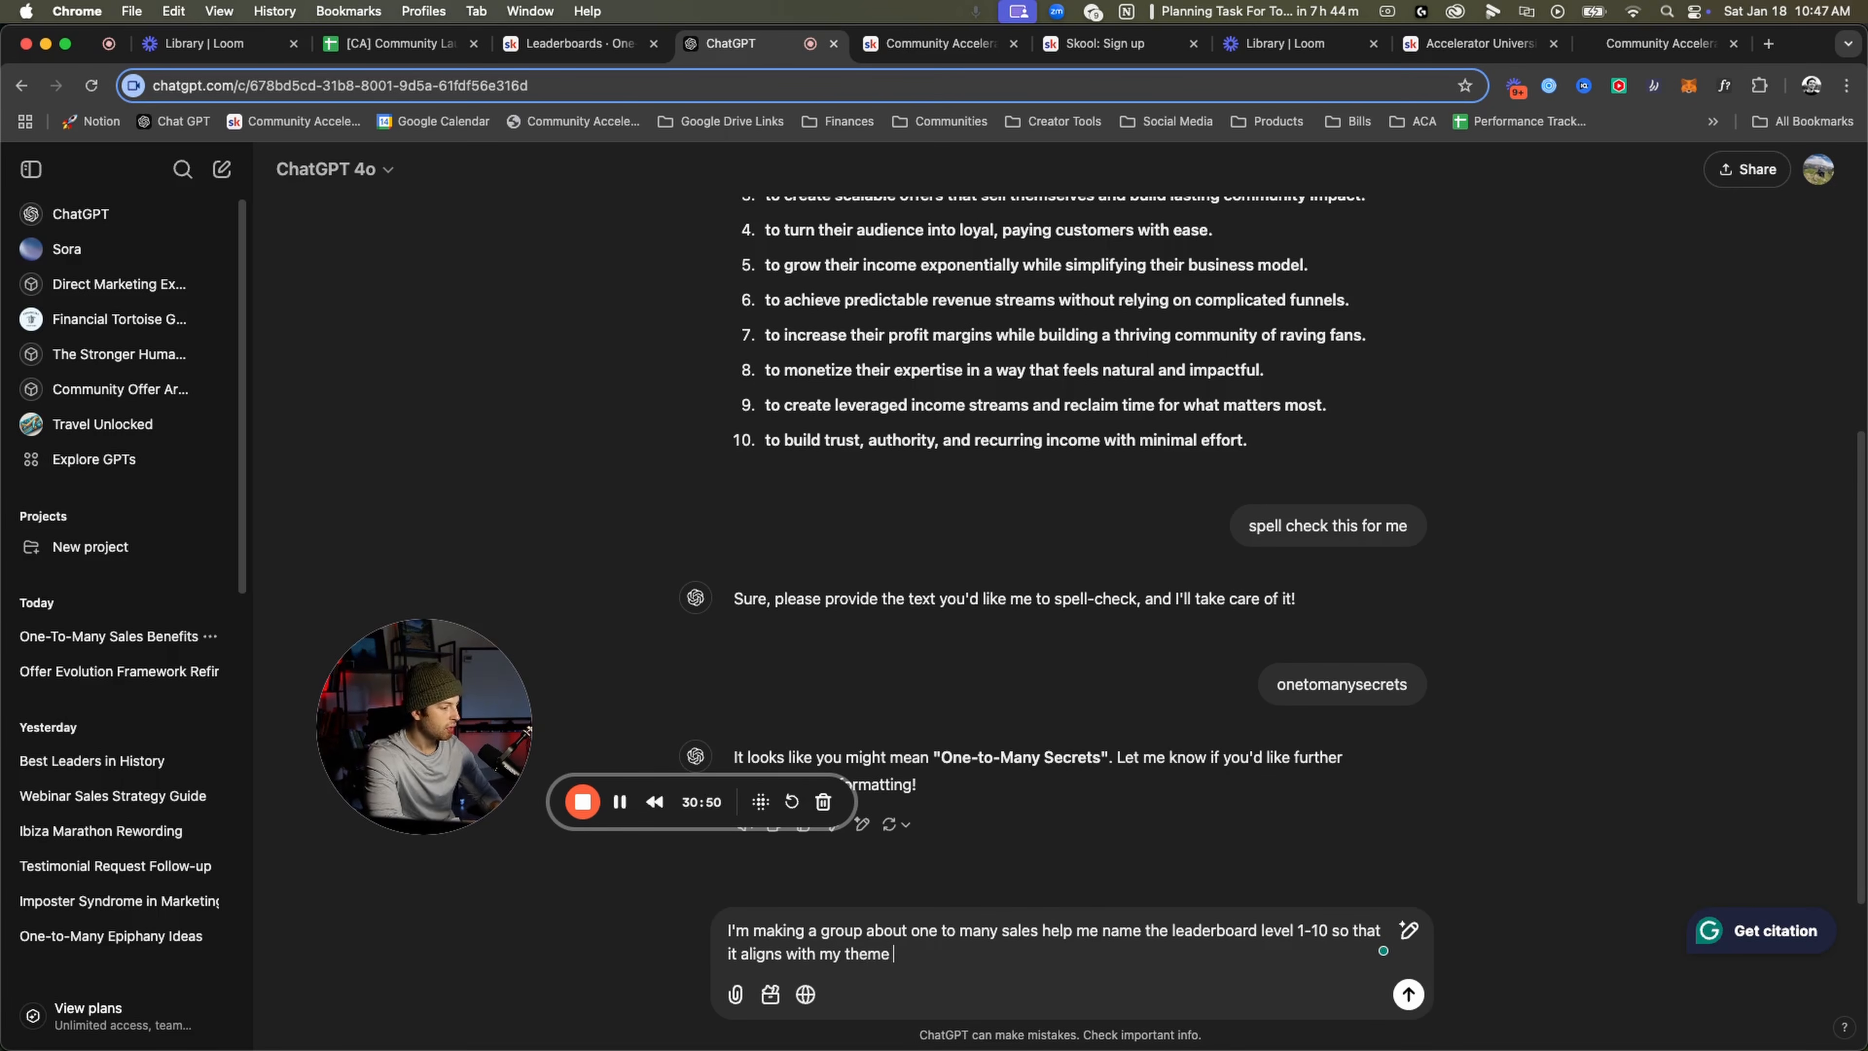
text(of being a change)
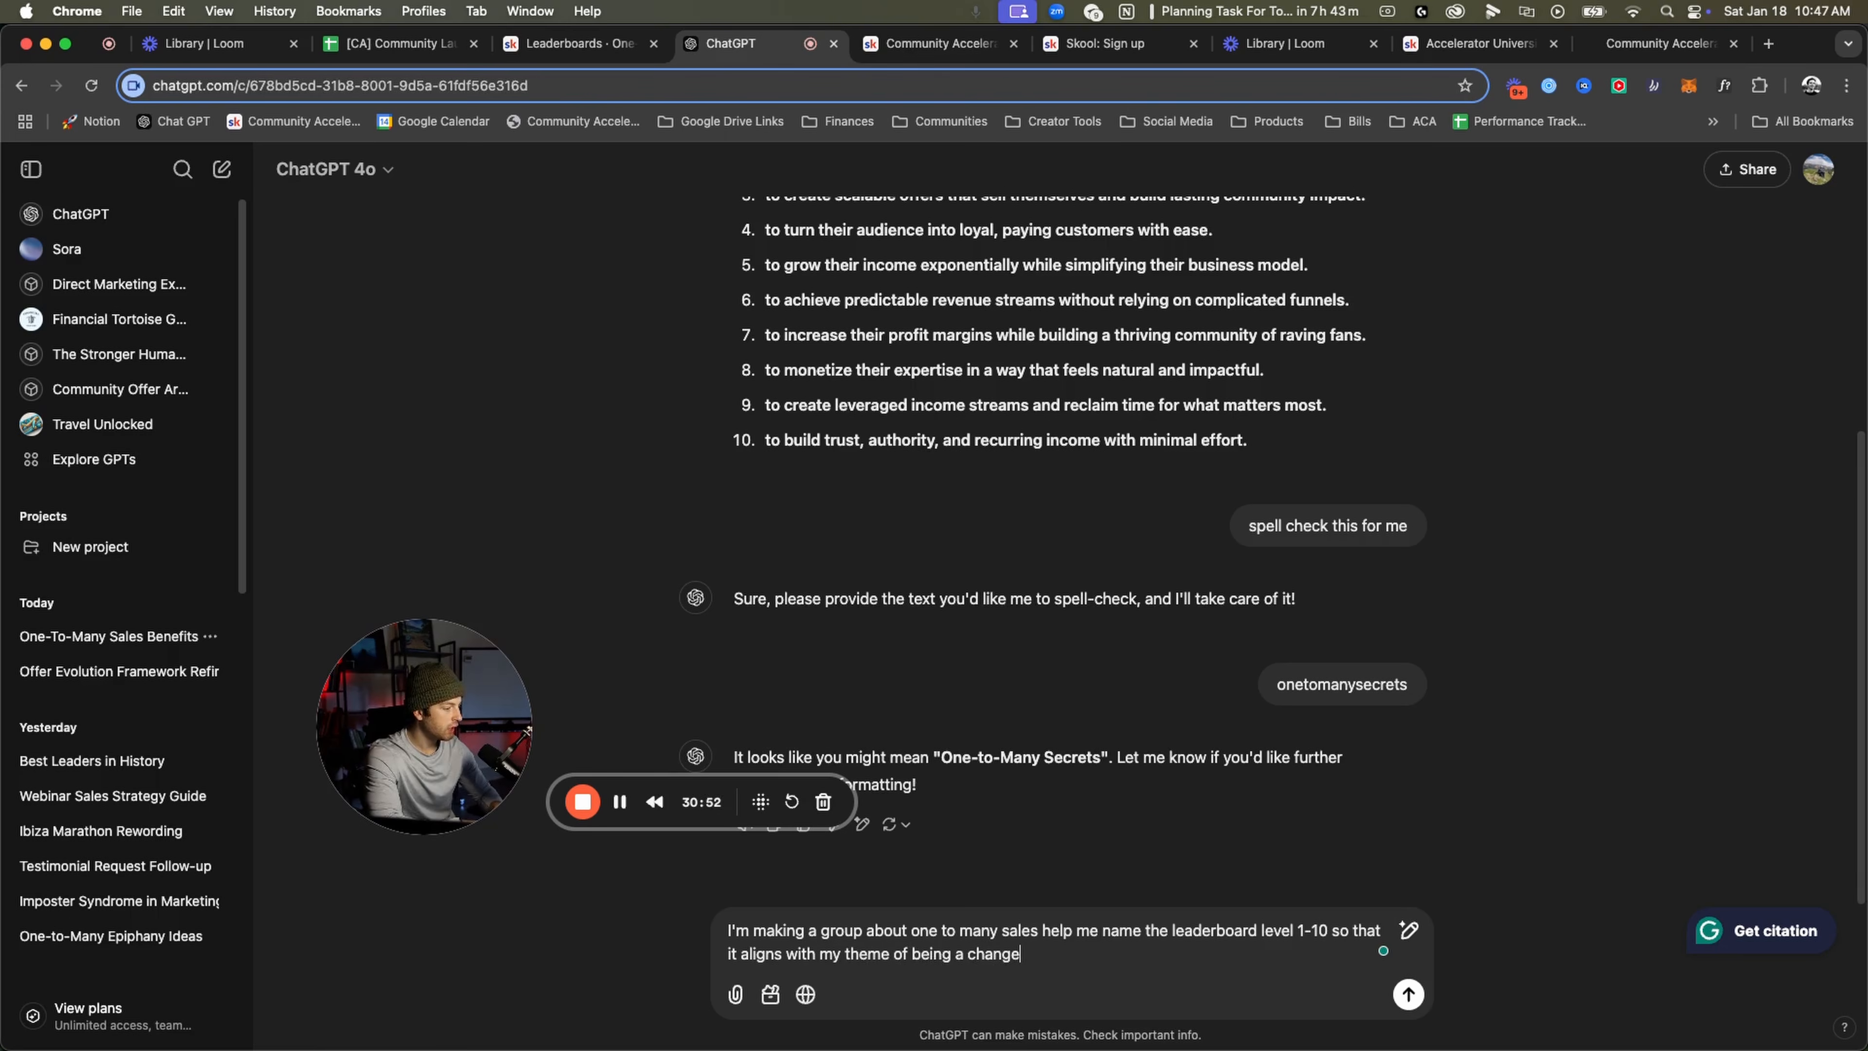
text(maker and entrepreneur.)
key(Return)
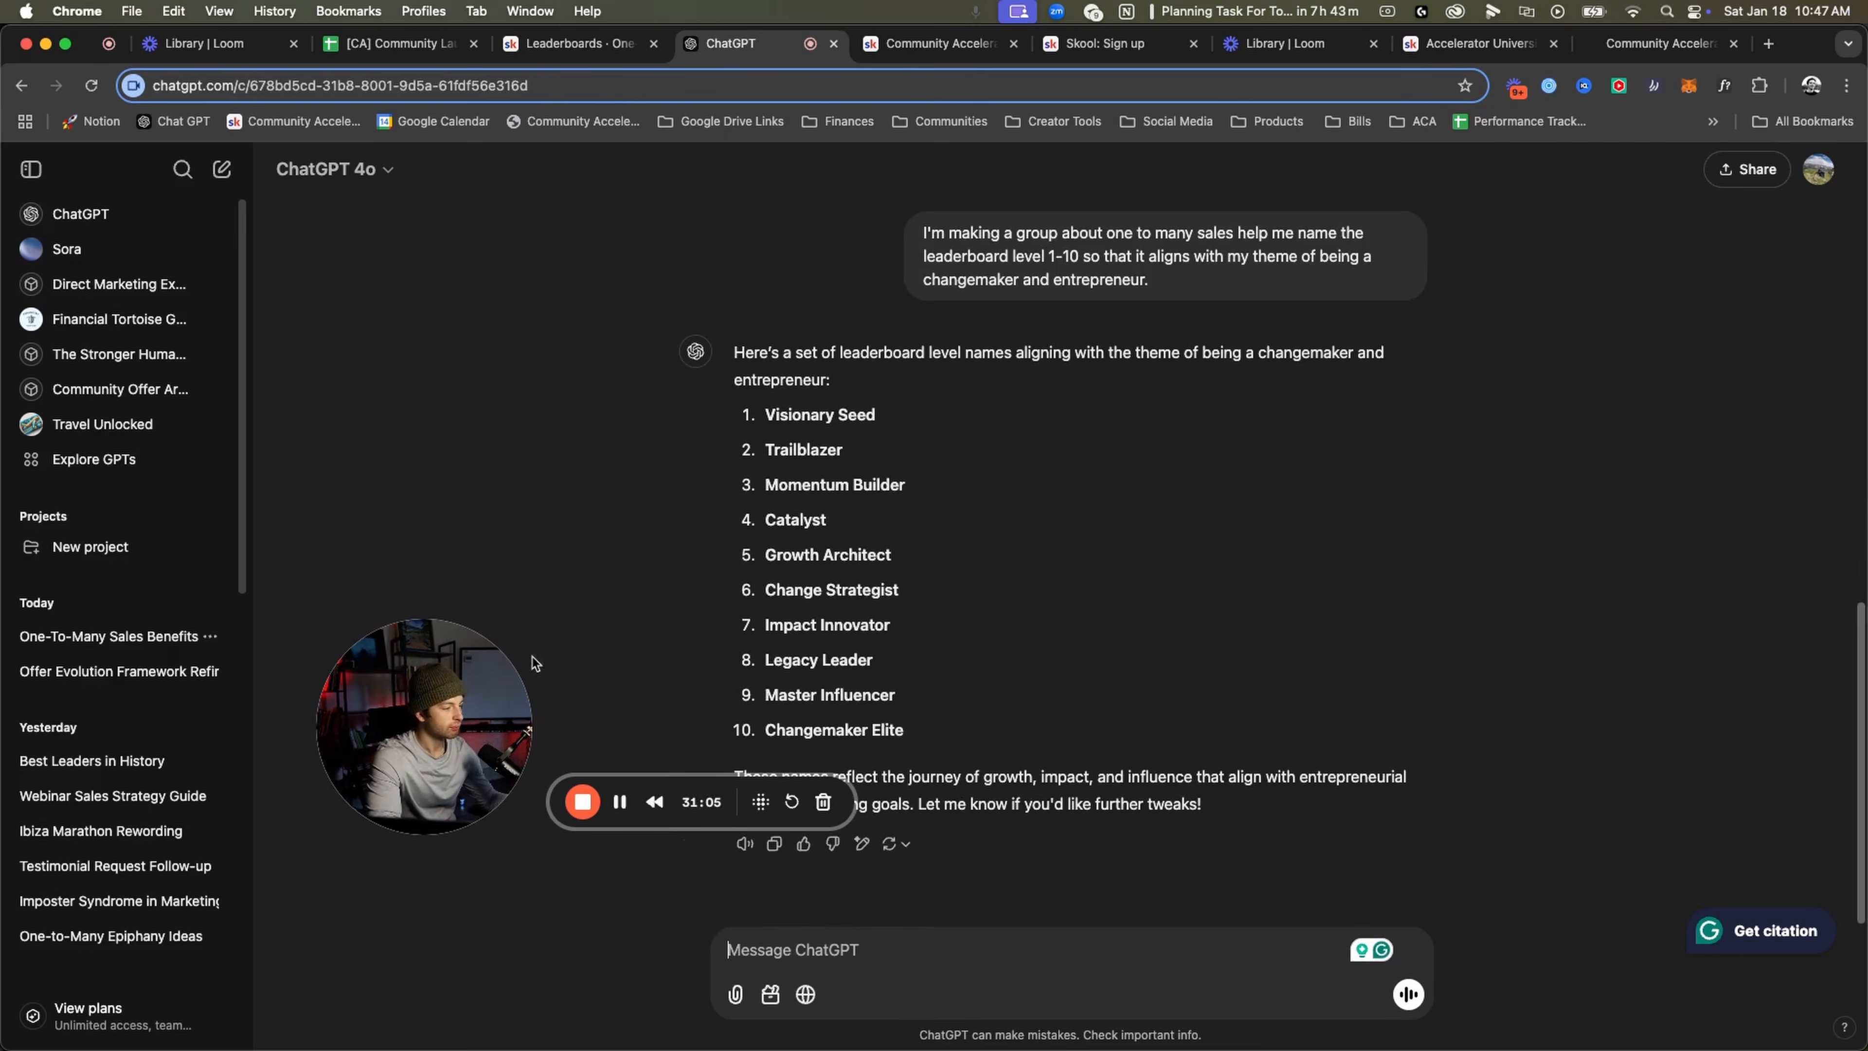
Review the suggested leaderboard level names, focusing on the higher levels.
drag(869, 729, 757, 701)
click(943, 690)
click(933, 728)
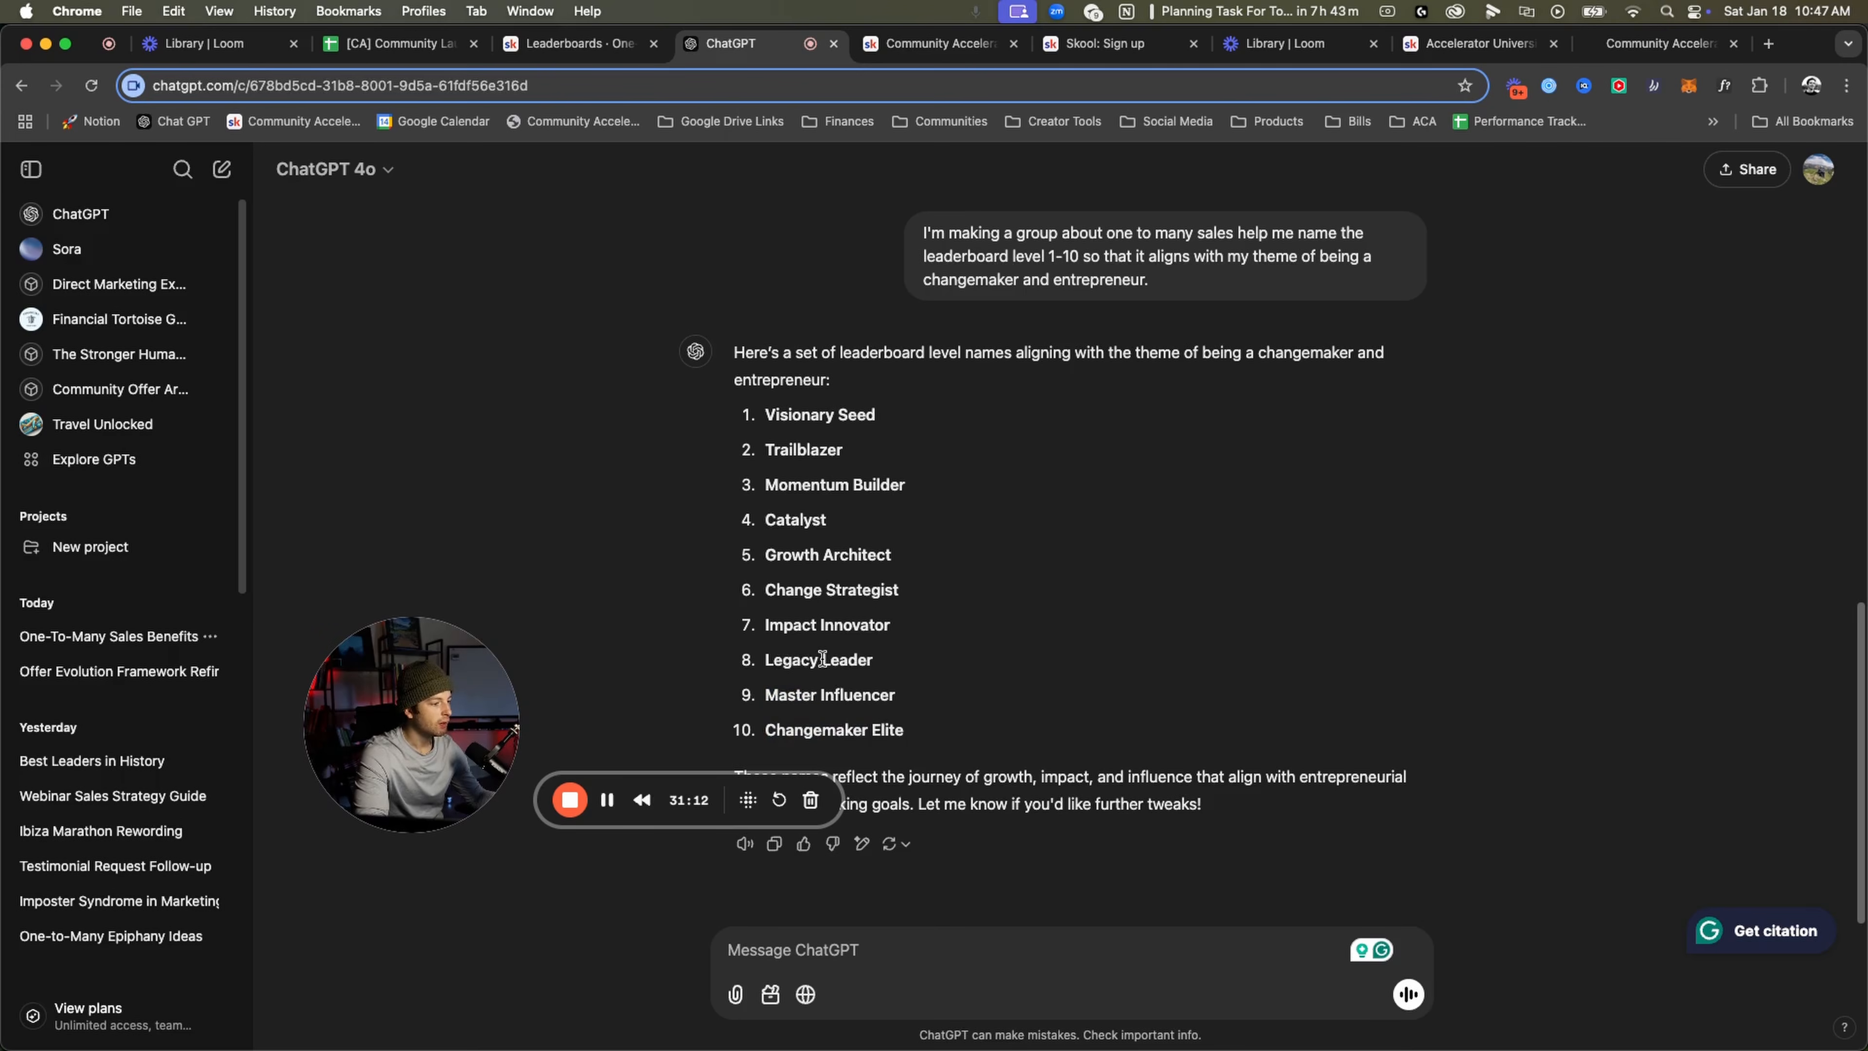
drag(873, 660, 836, 625)
click(827, 625)
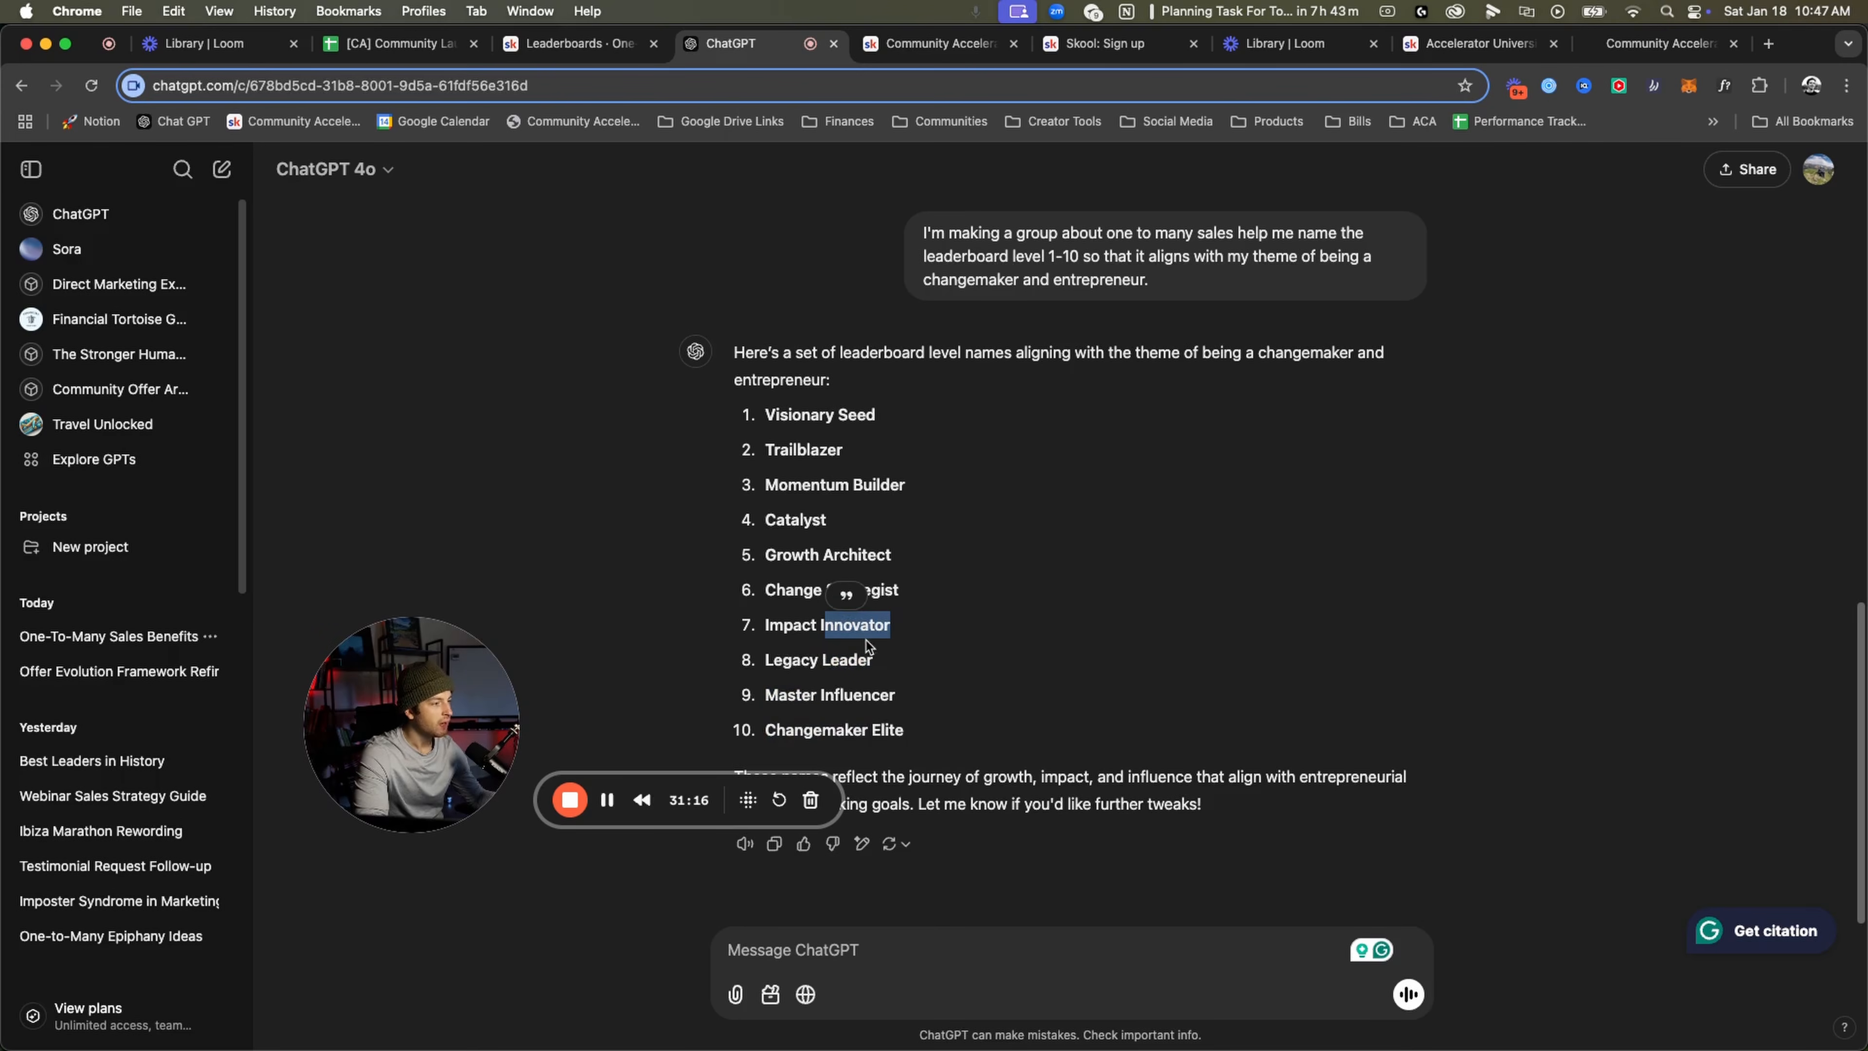
Mark the "Name your leaderboard levels" task complete in the Community Launch Checklist spreadsheet.
click(575, 53)
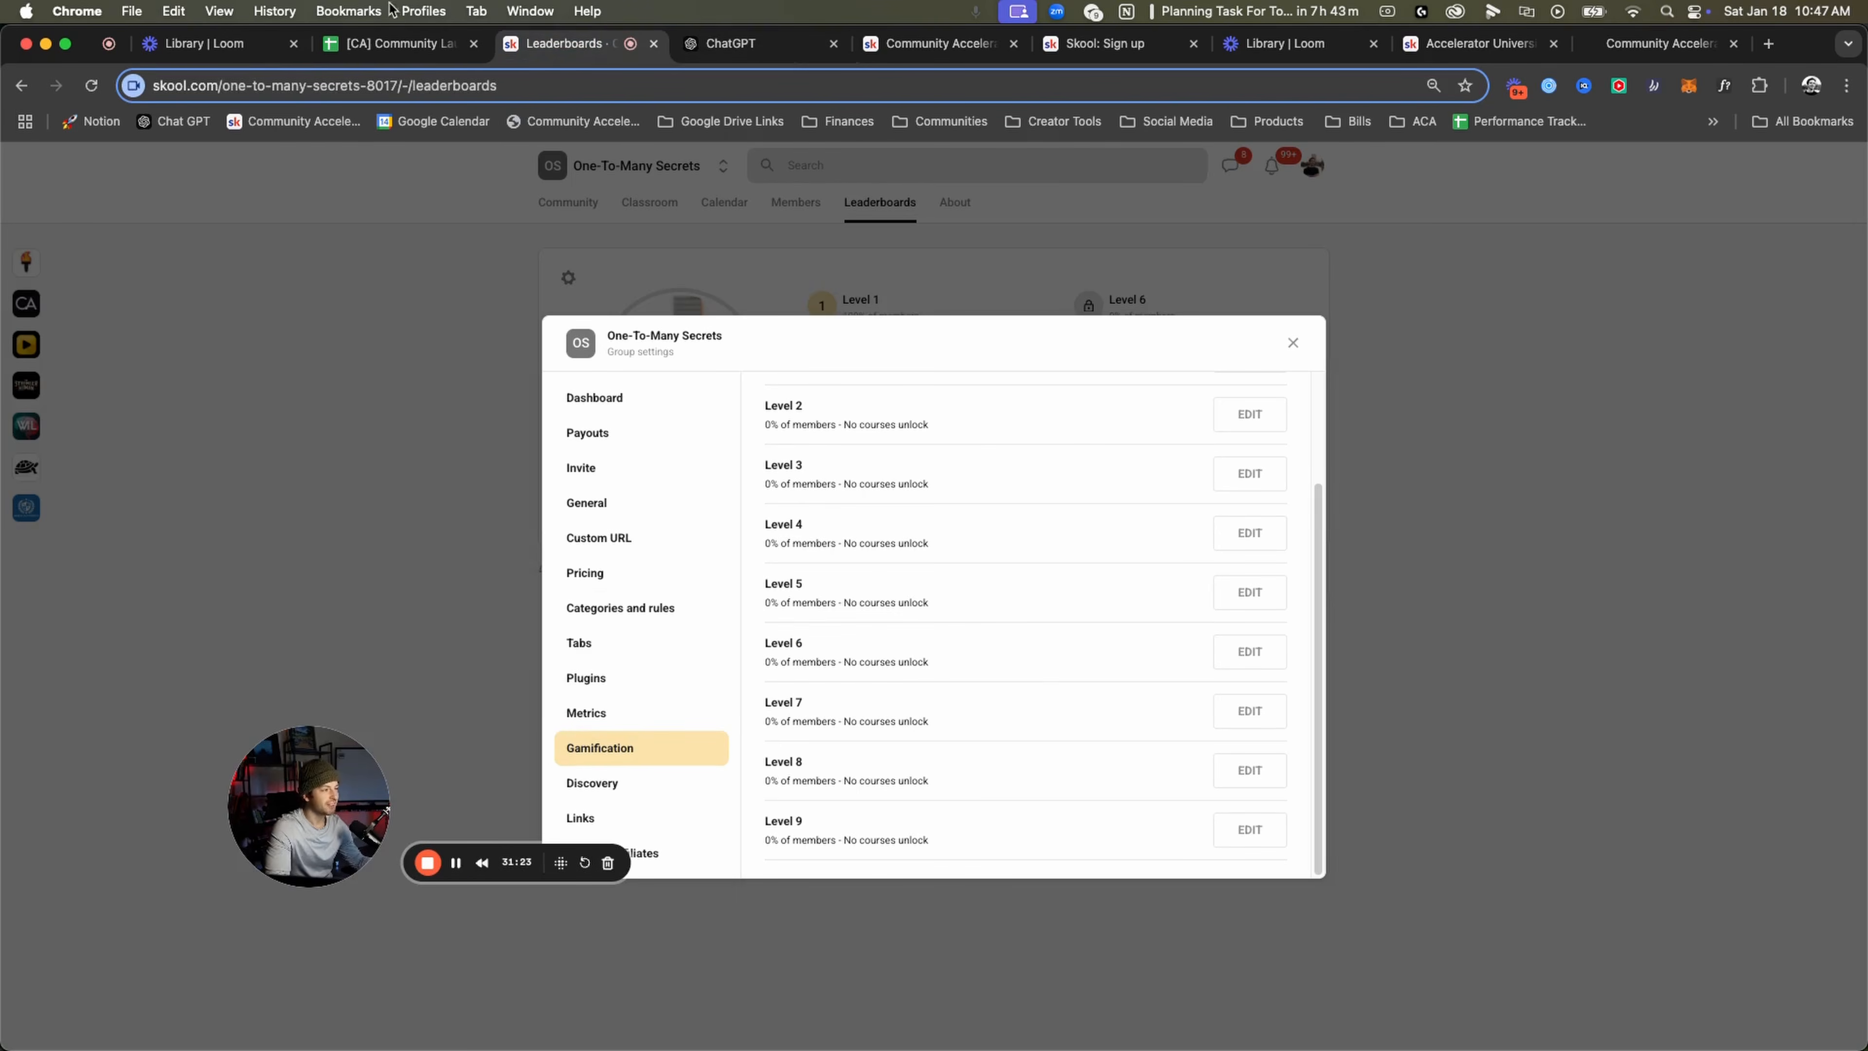
click(397, 43)
drag(338, 810, 113, 834)
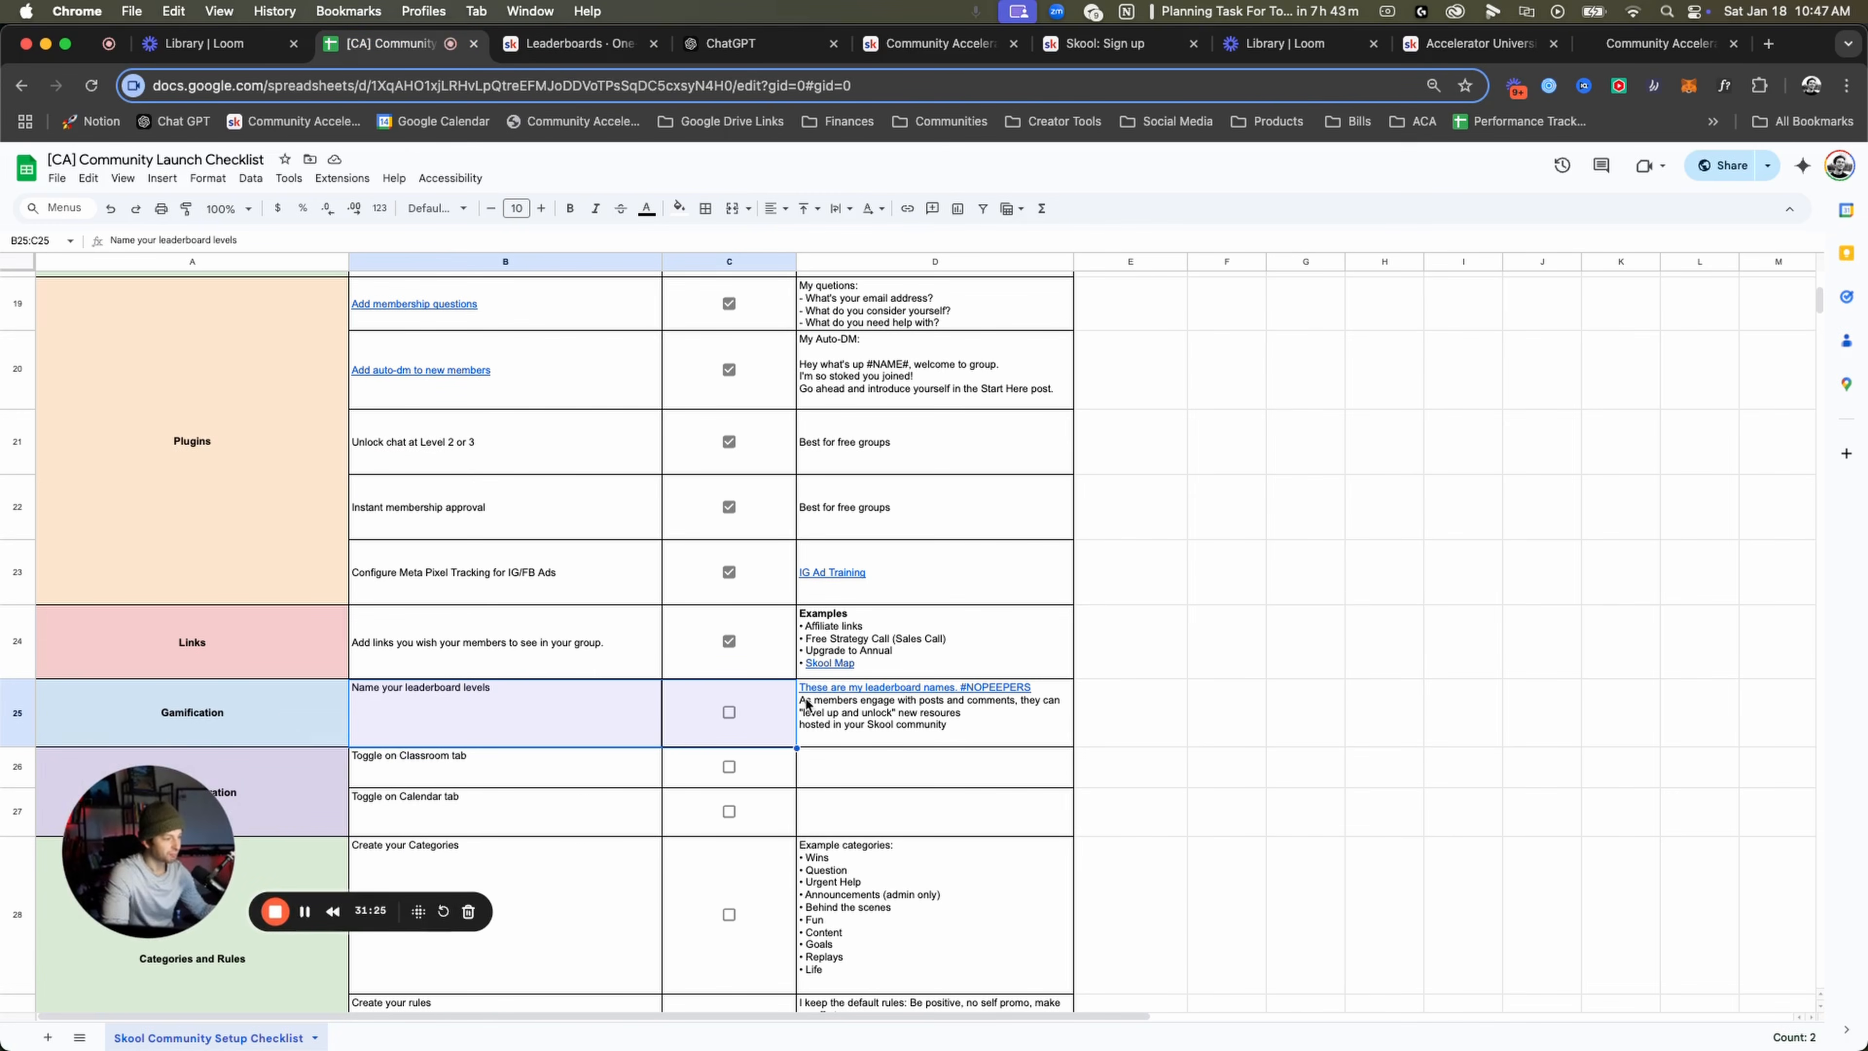
click(729, 713)
scroll(534, 642, down, 3)
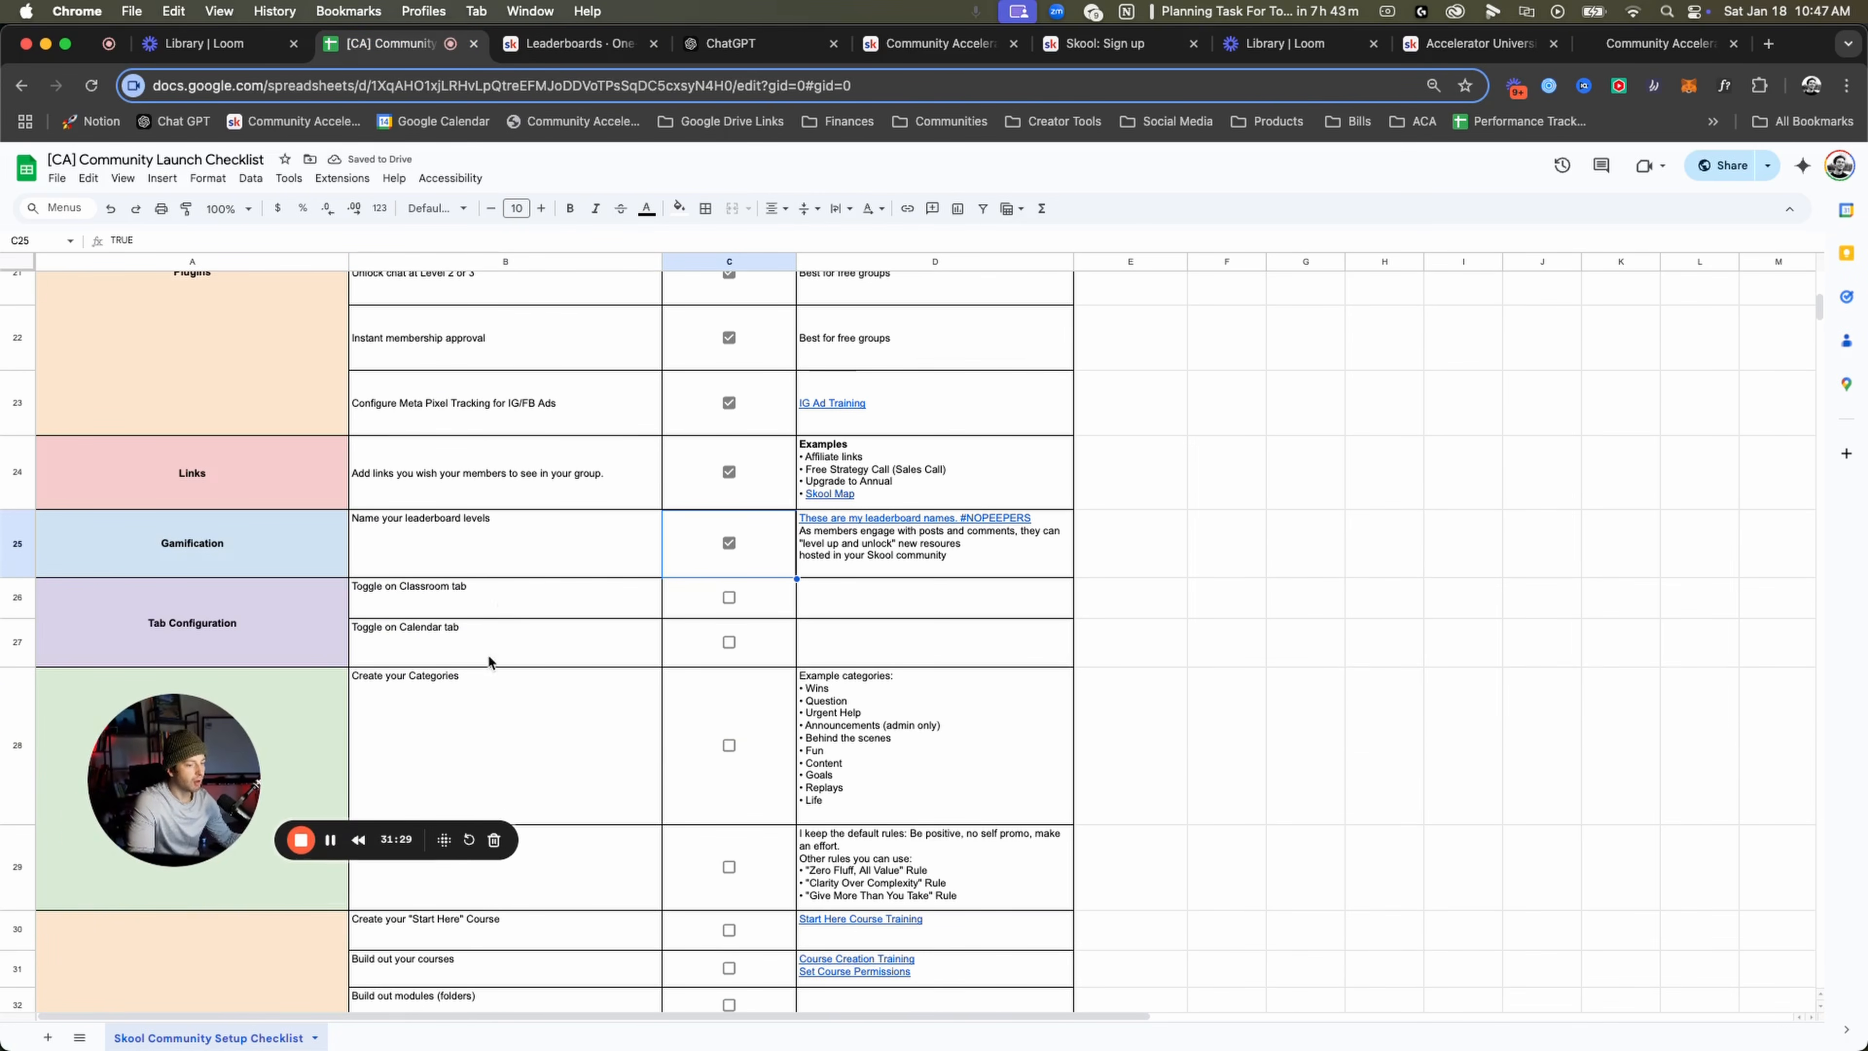
Turn off the Classroom and Calendar tabs in the Skool group's Tabs settings, and close the settings.
click(530, 46)
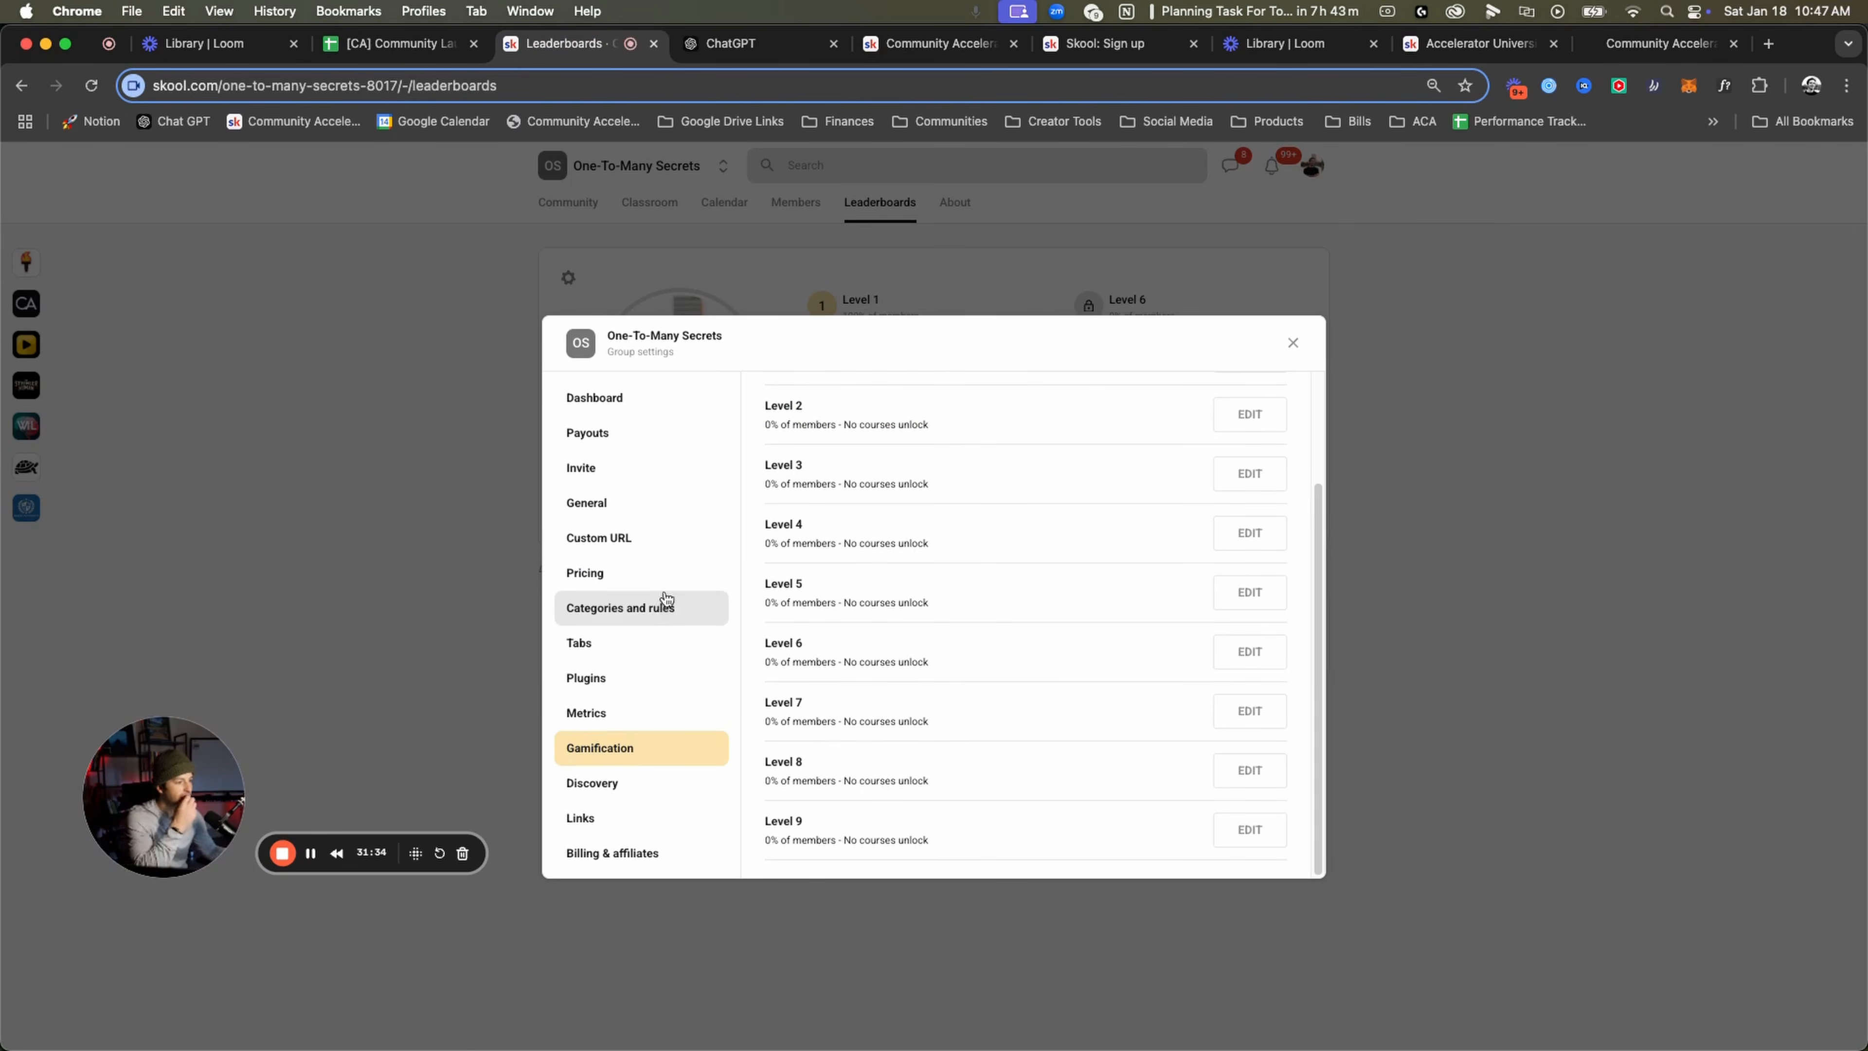
click(609, 657)
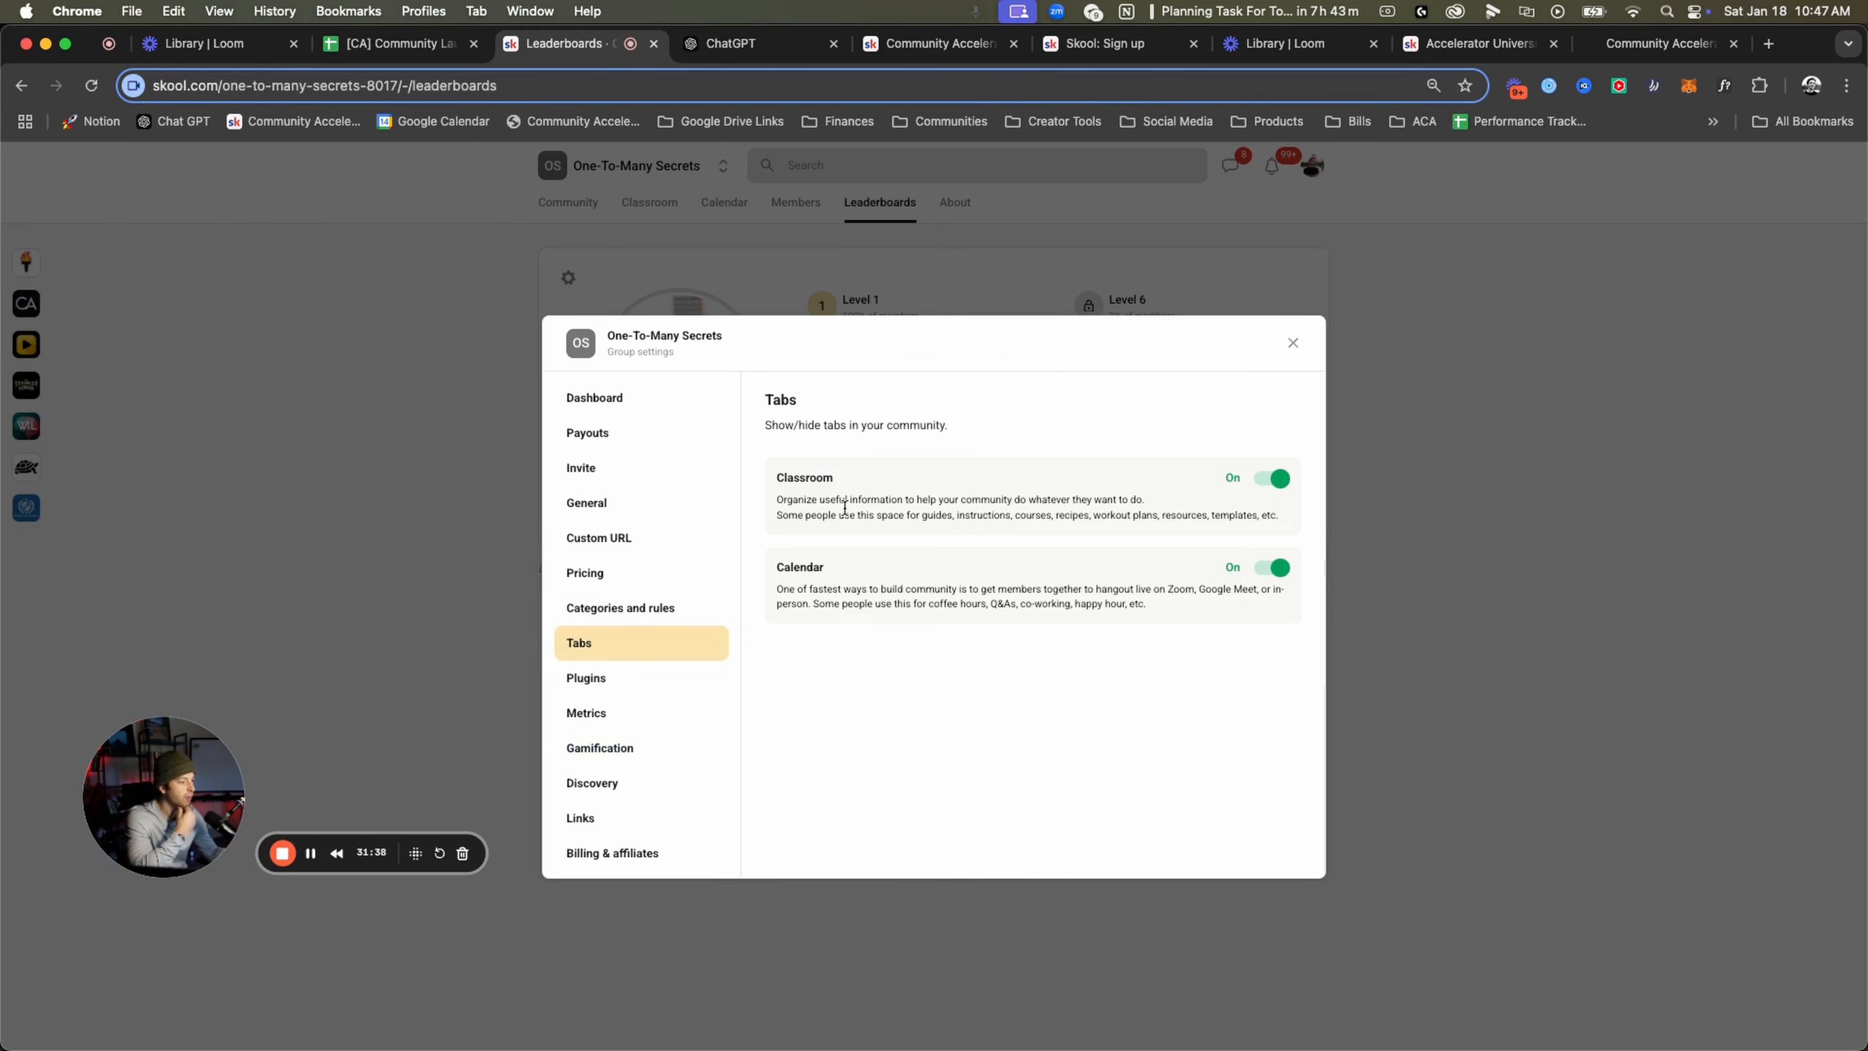
drag(797, 500, 998, 515)
click(997, 513)
click(1280, 490)
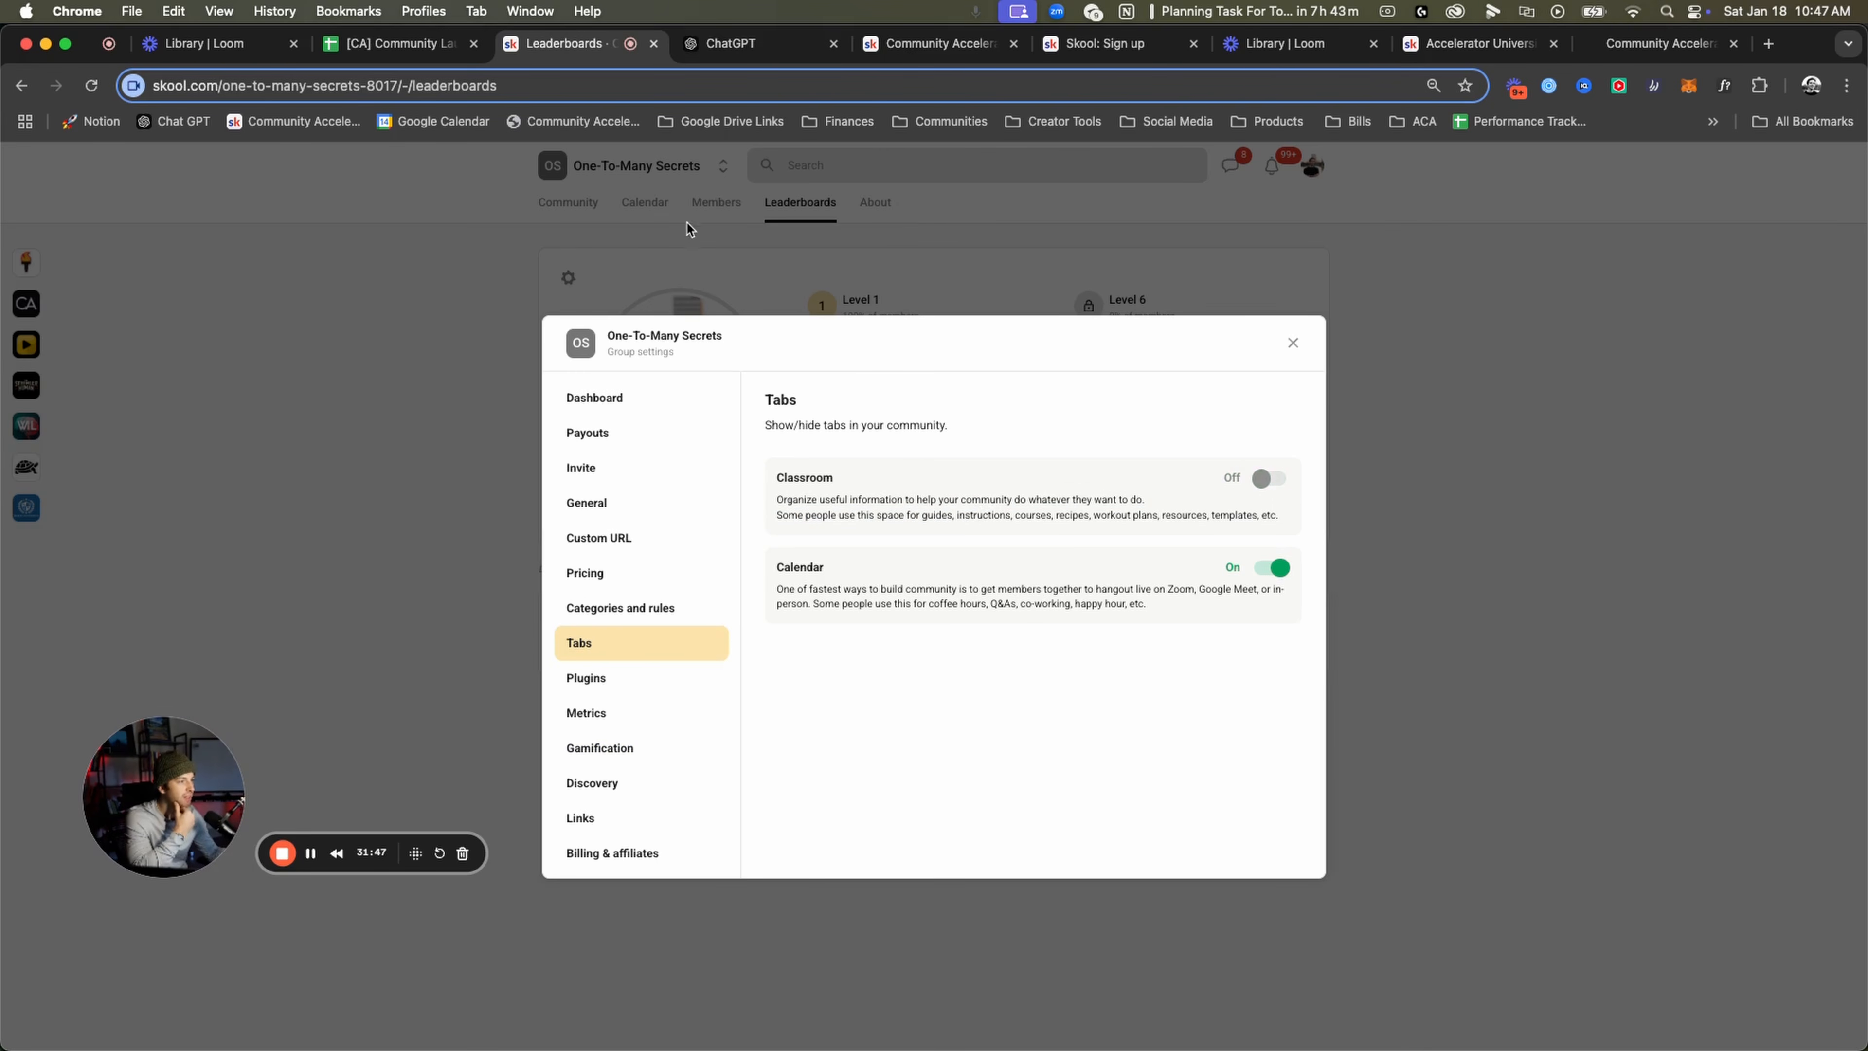
click(1272, 576)
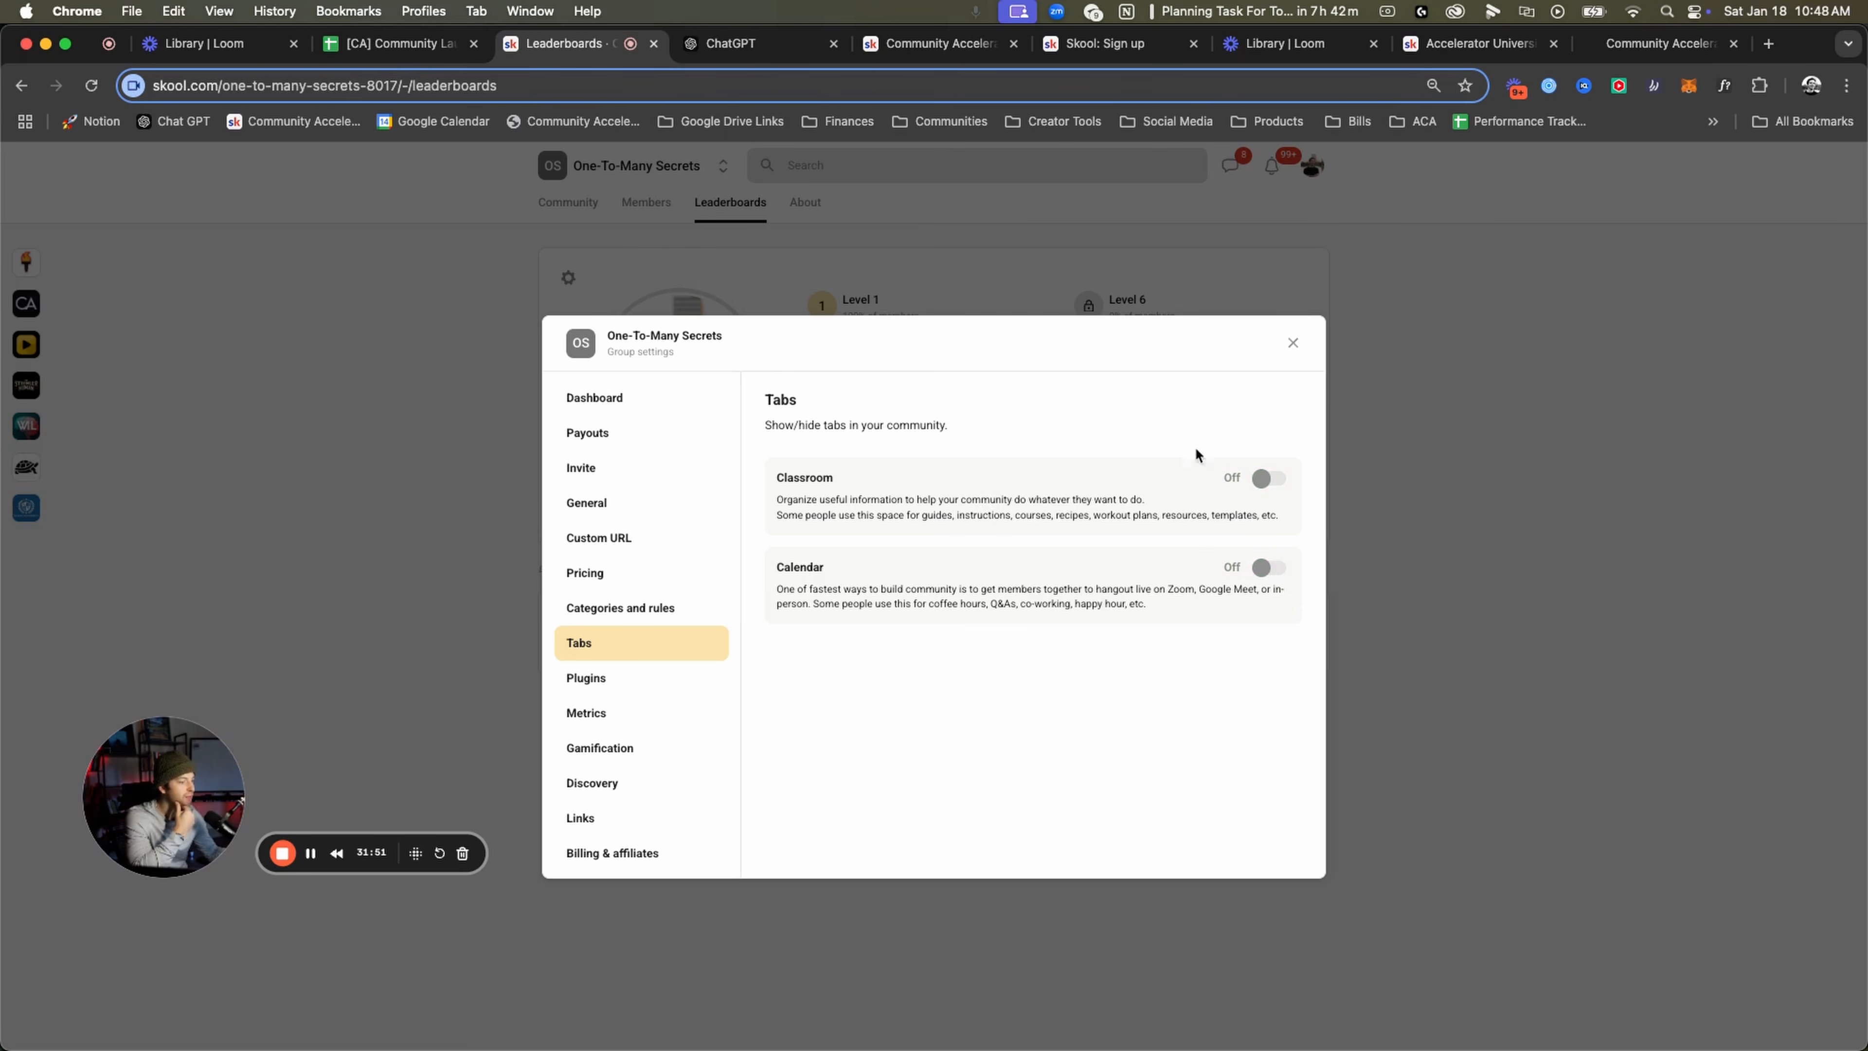
click(1293, 342)
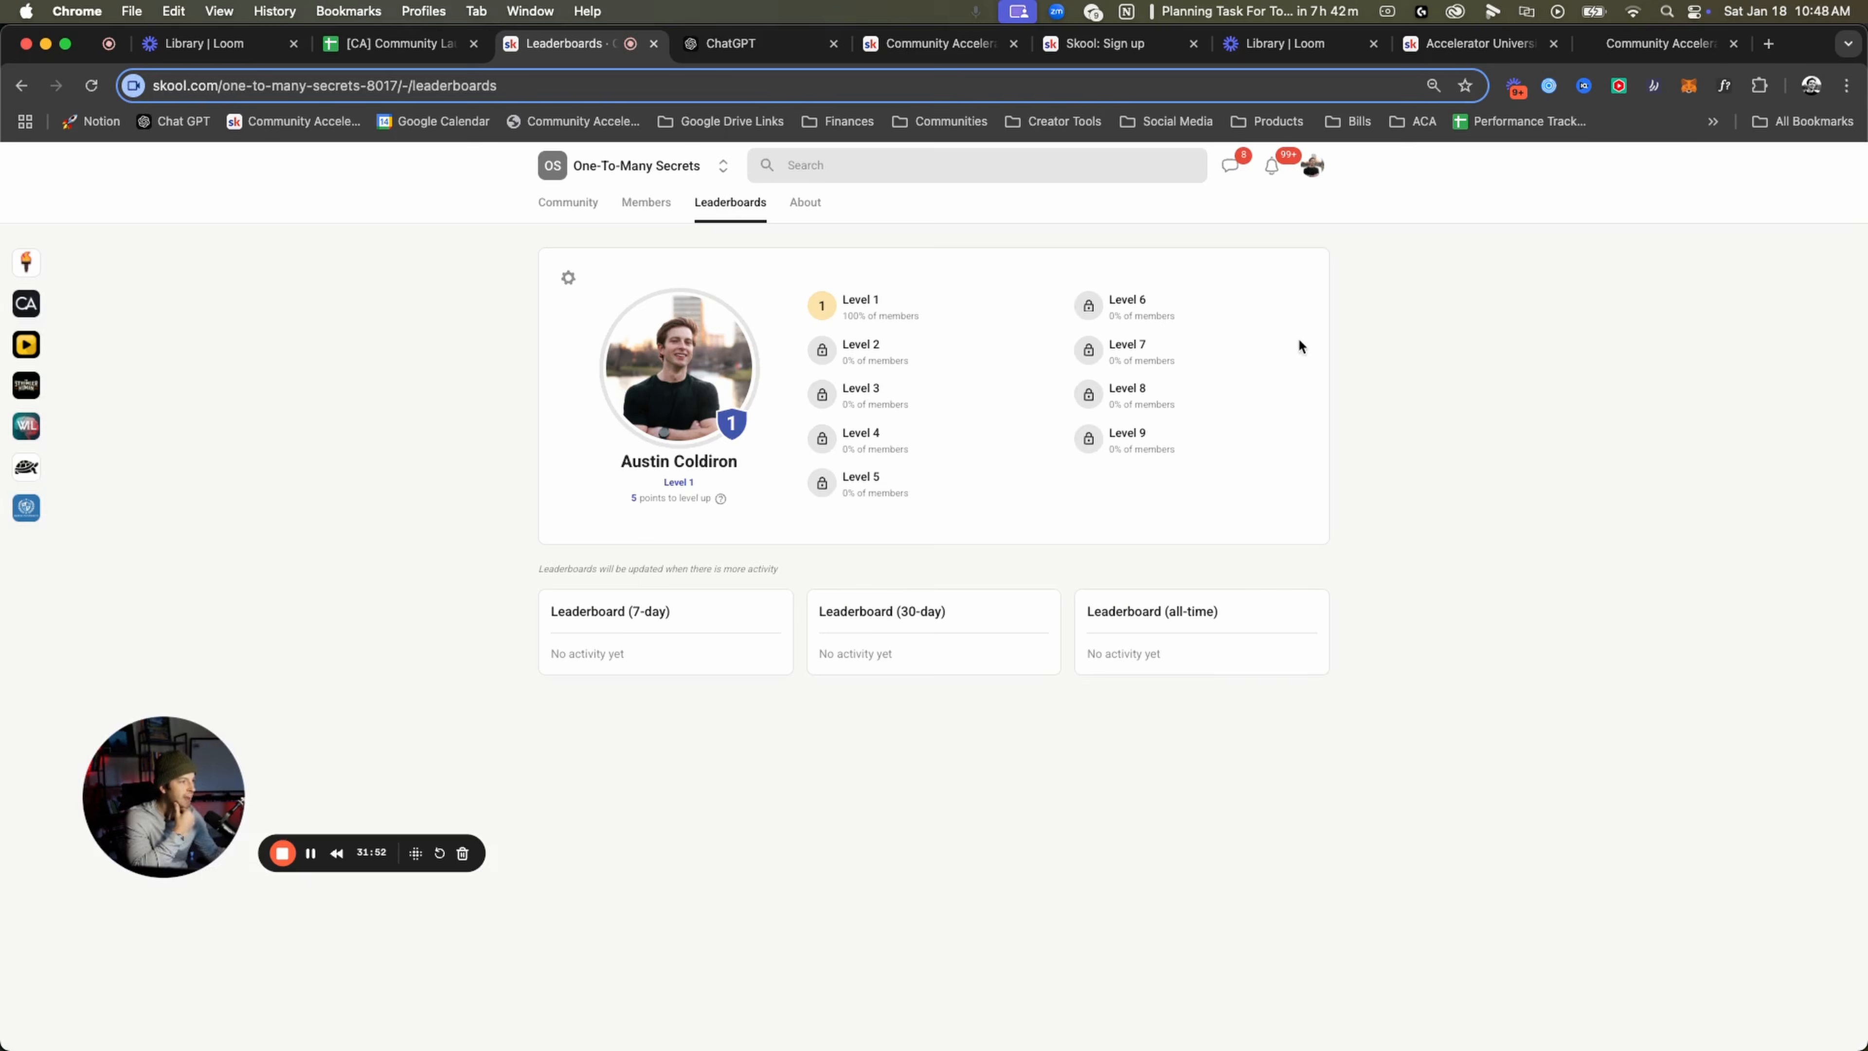
Check the community's navigation on the Community and Leaderboards pages.
click(559, 207)
click(637, 215)
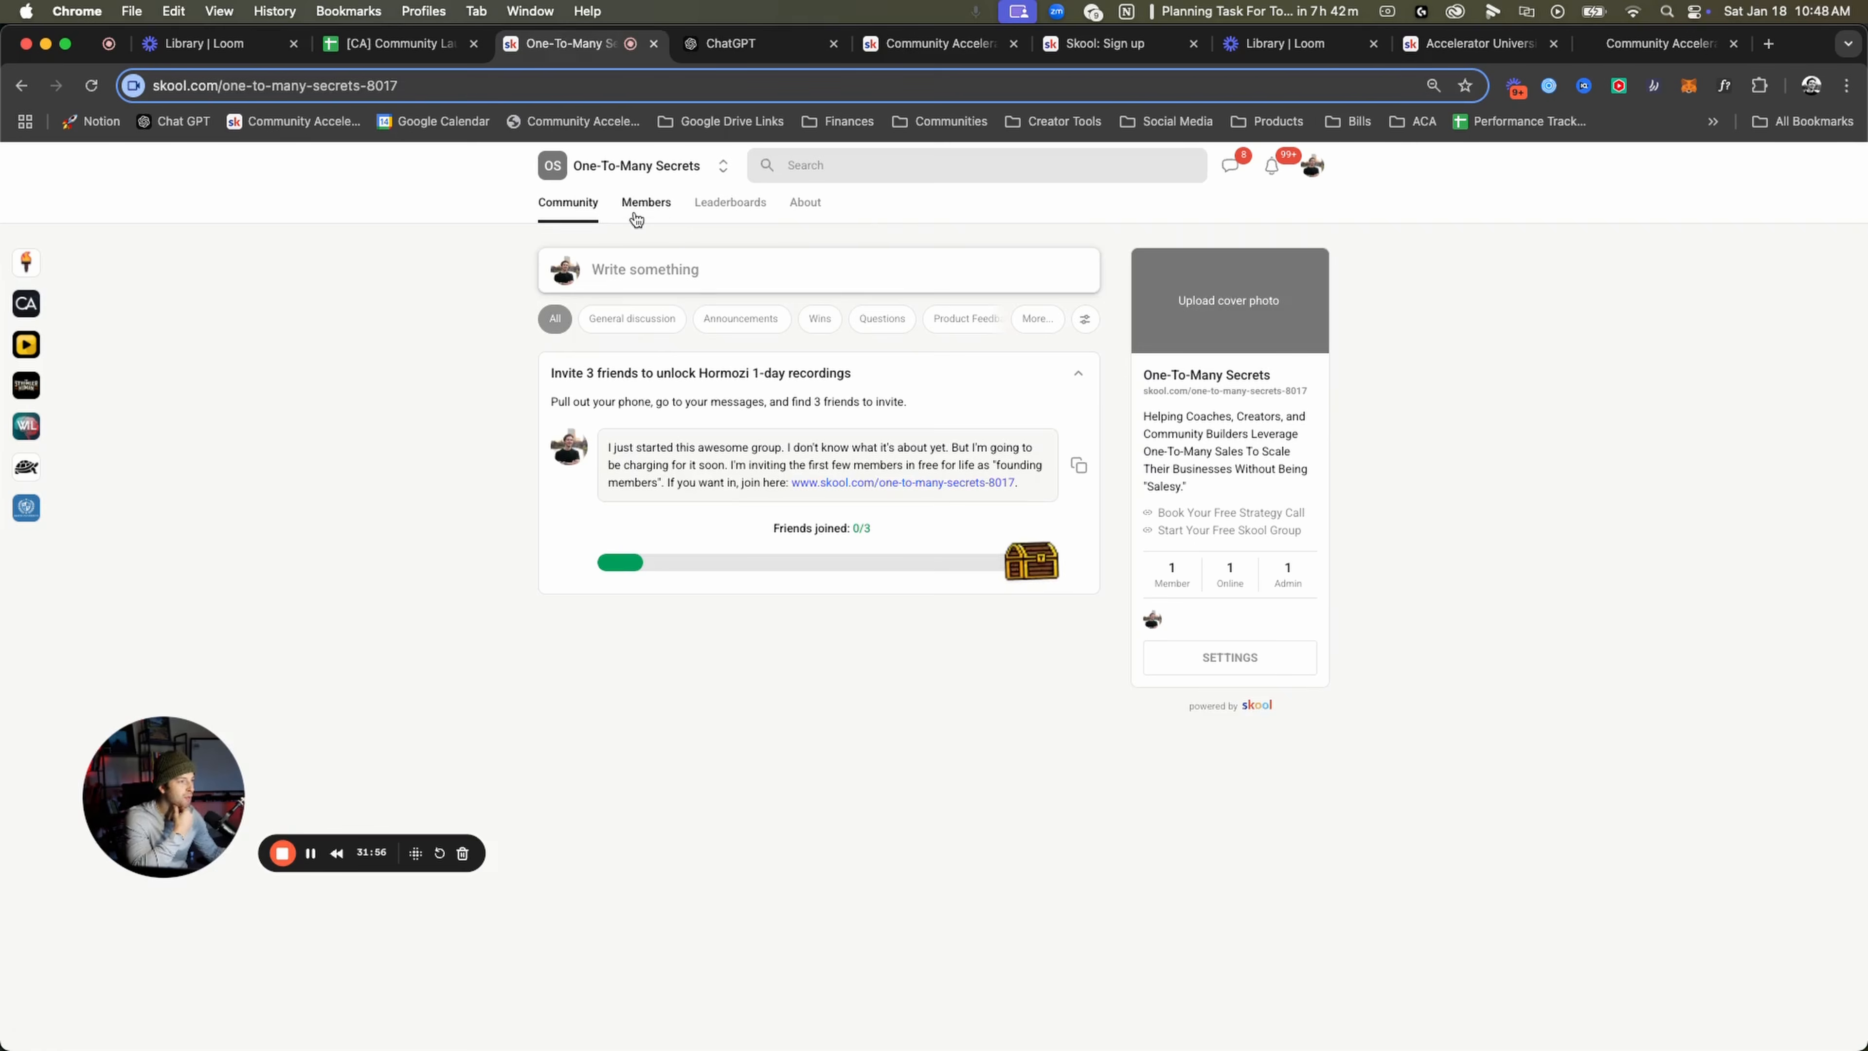
click(731, 208)
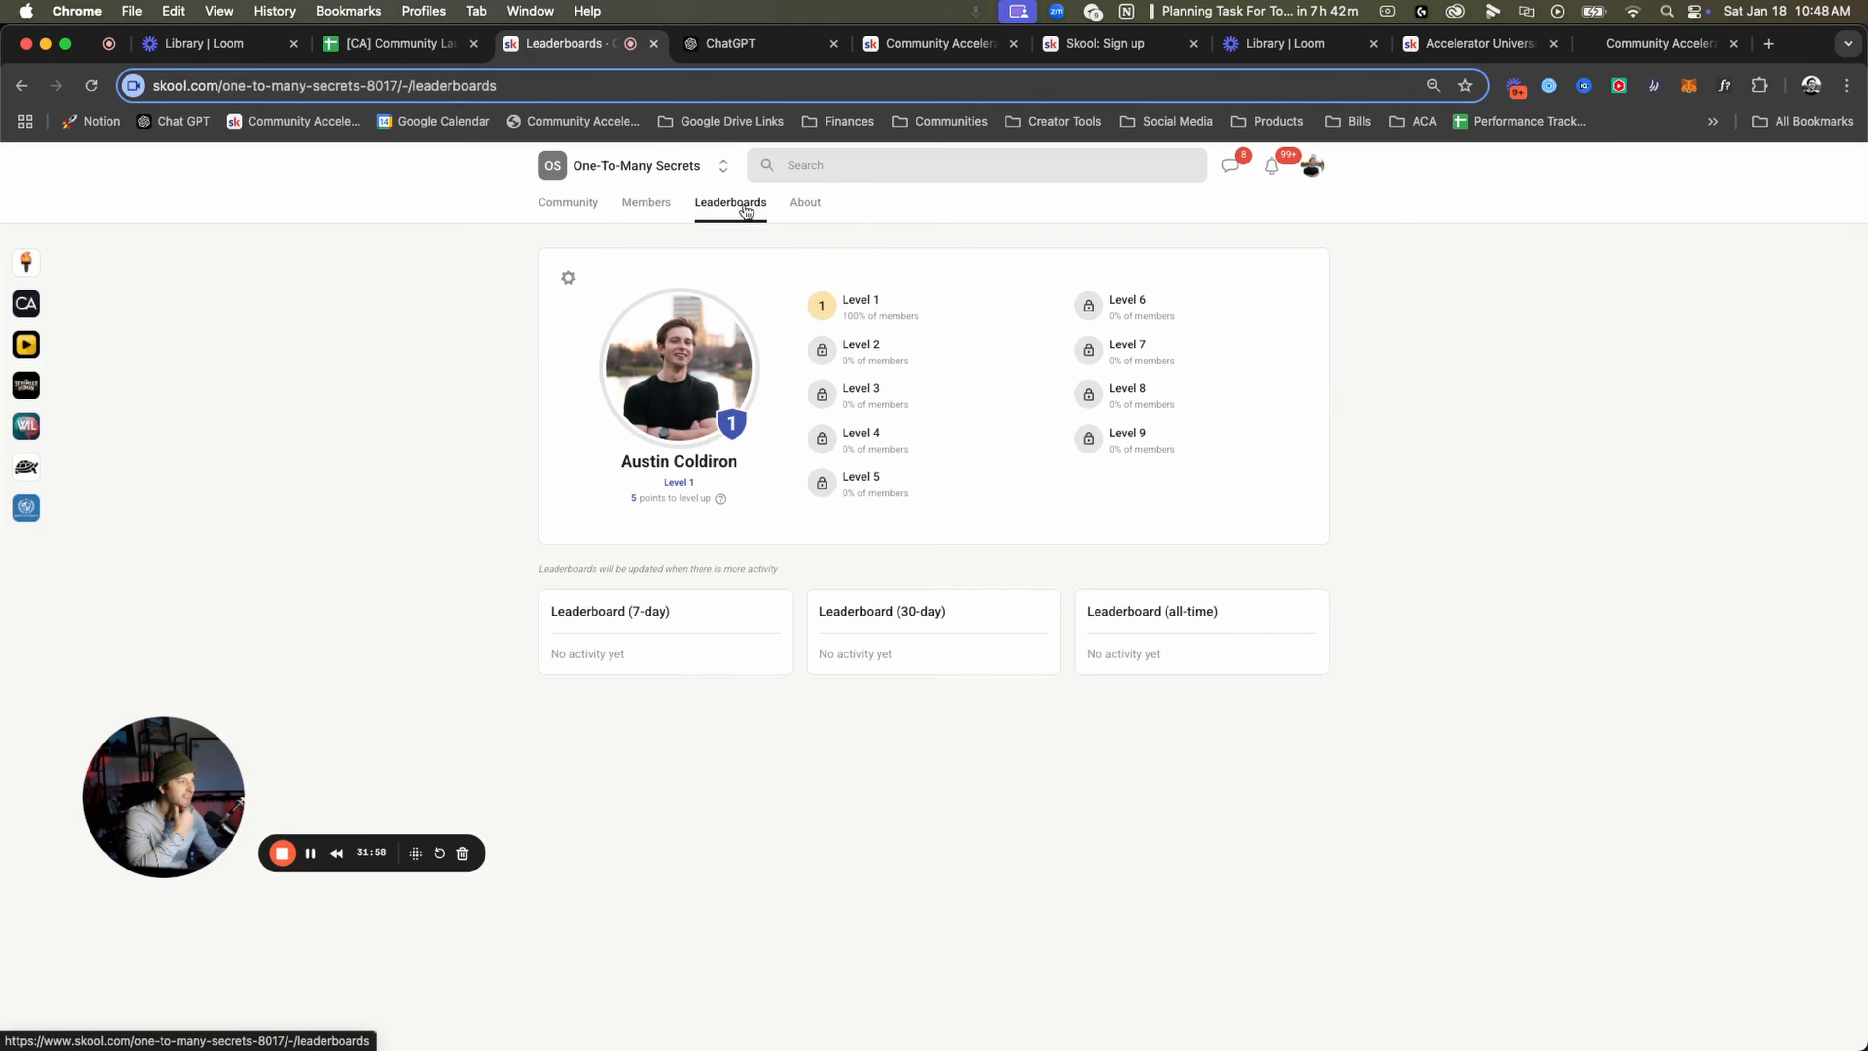
click(567, 209)
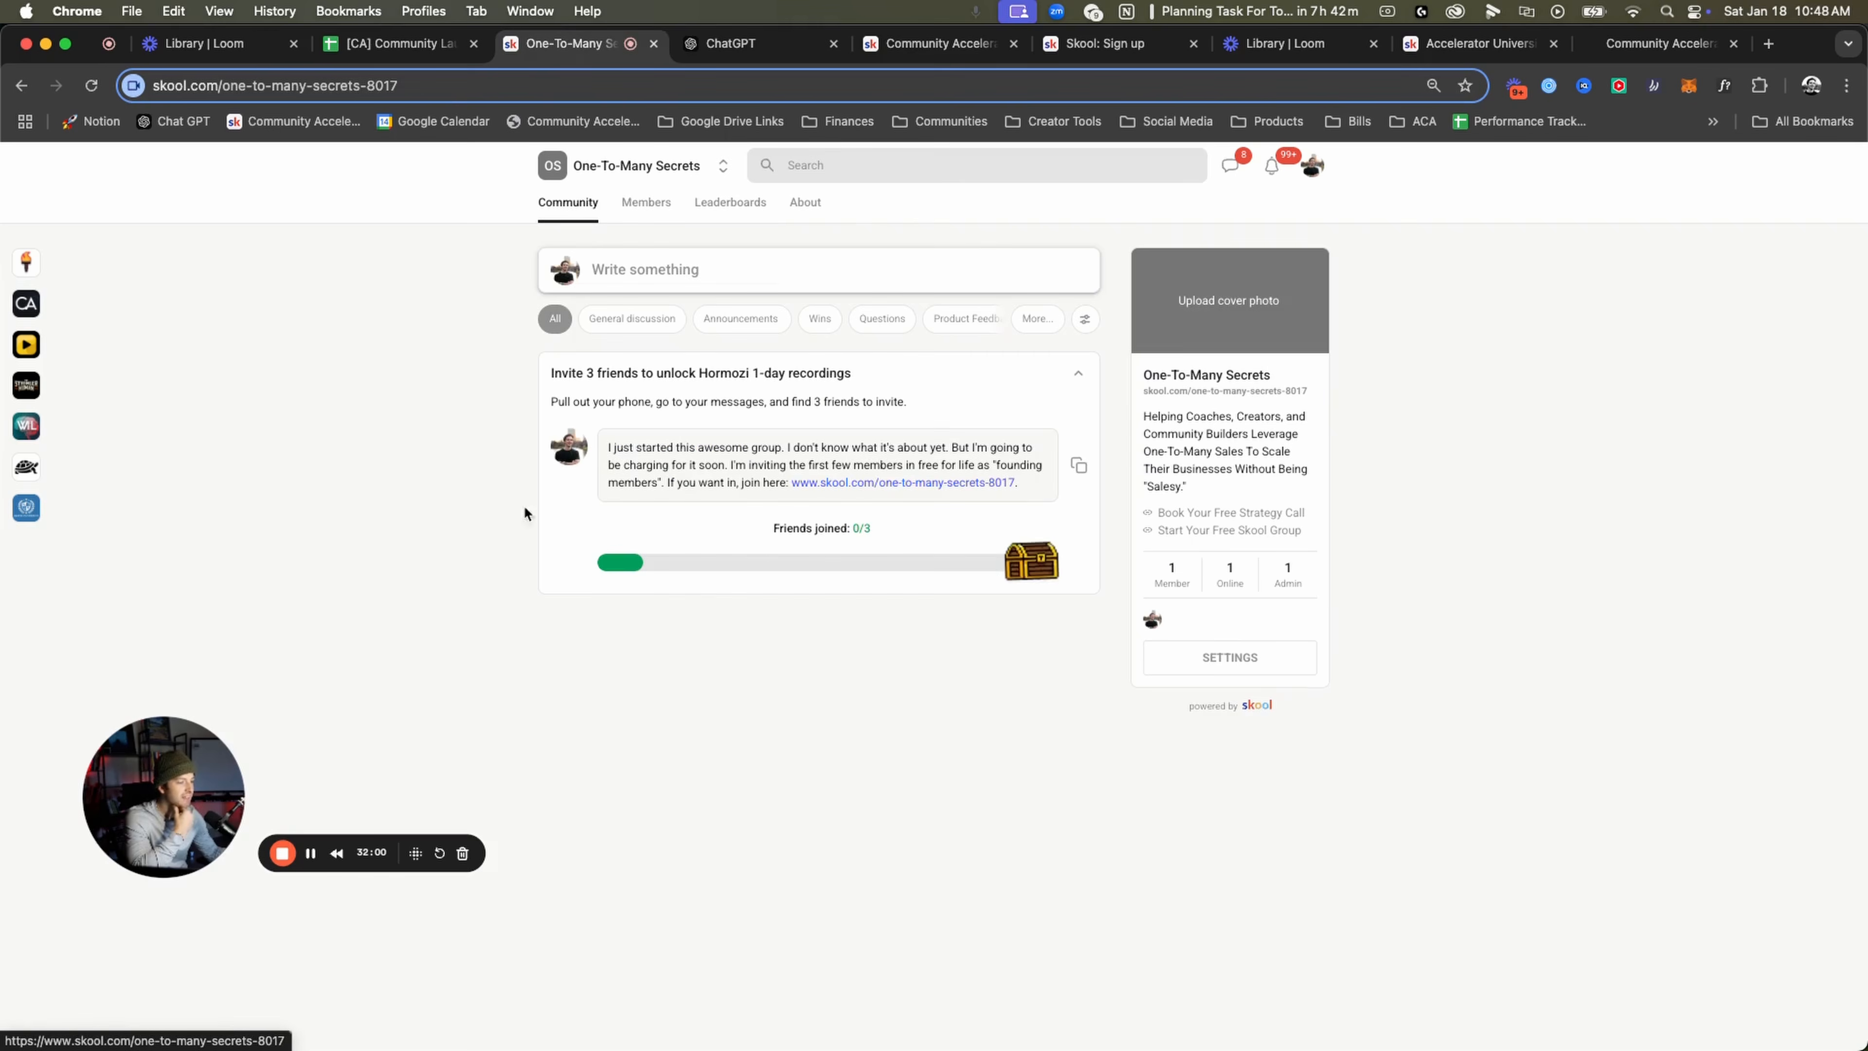
Turn on the Classroom and Calendar tabs in the group's Tabs settings, and read what each tab is for.
click(1174, 670)
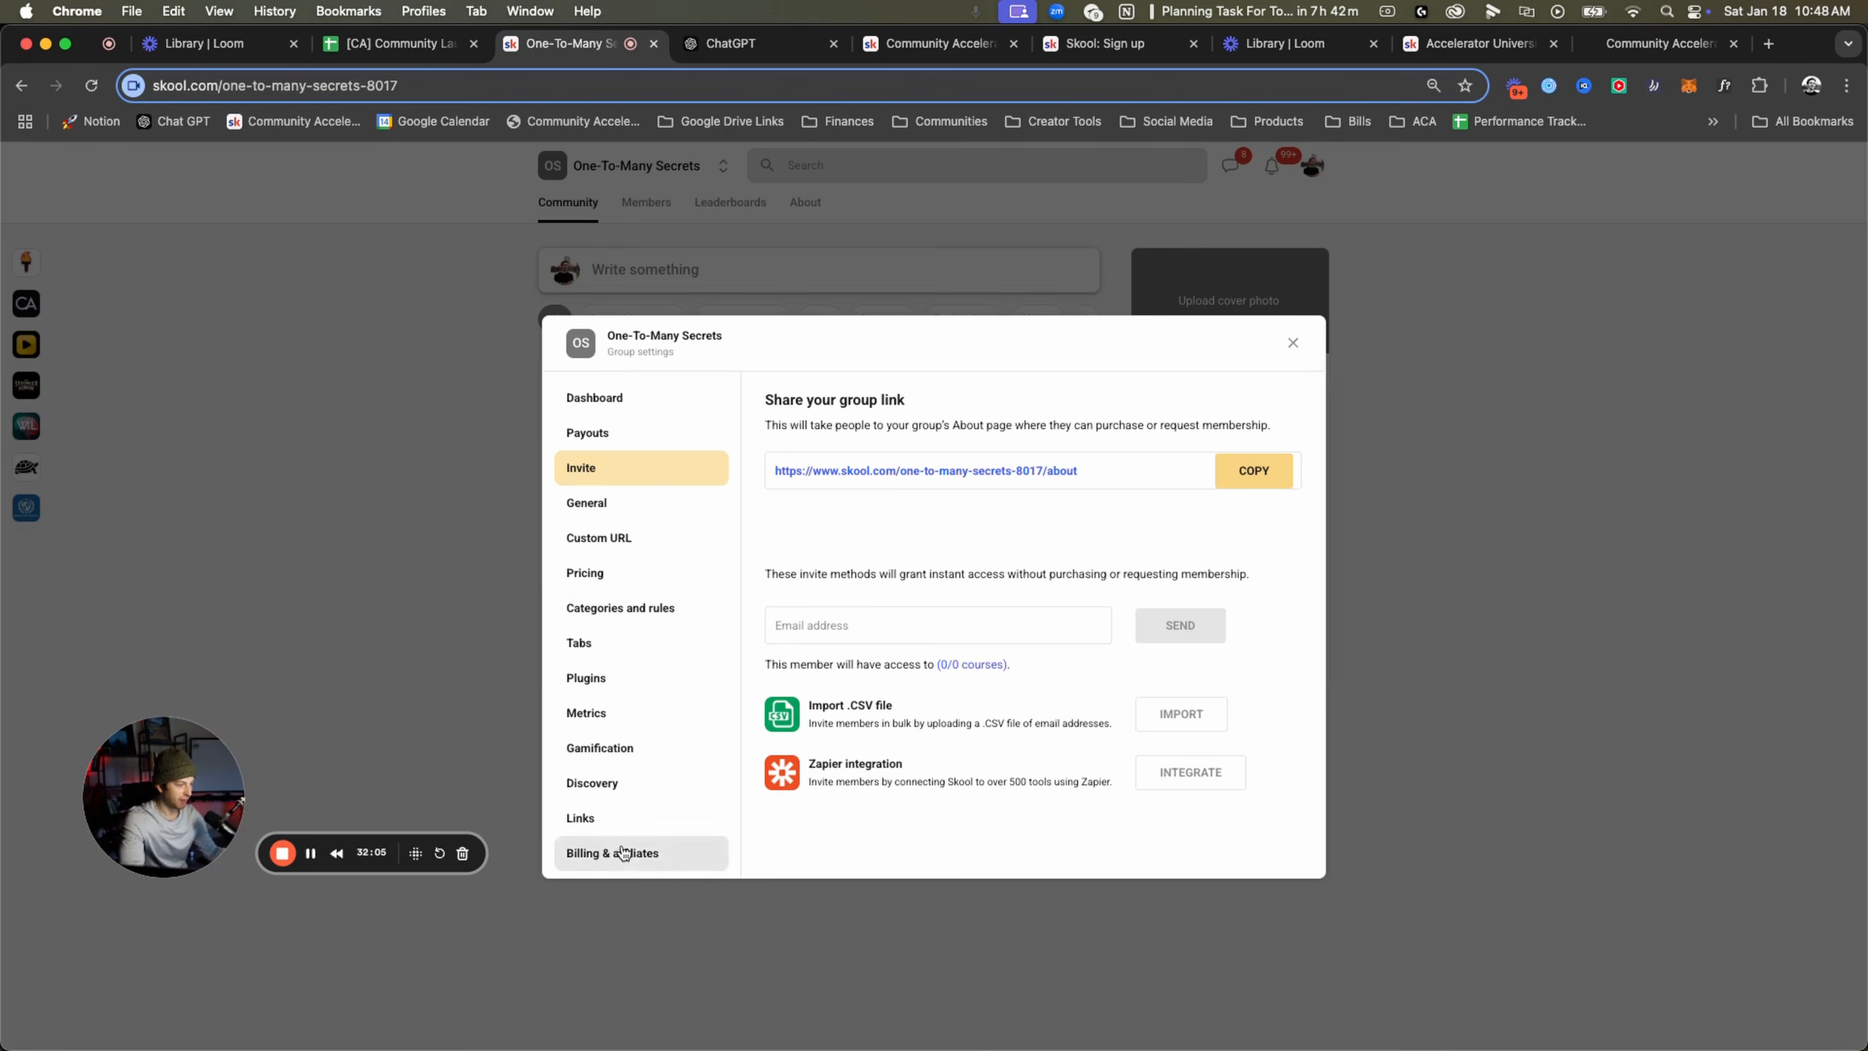
click(625, 643)
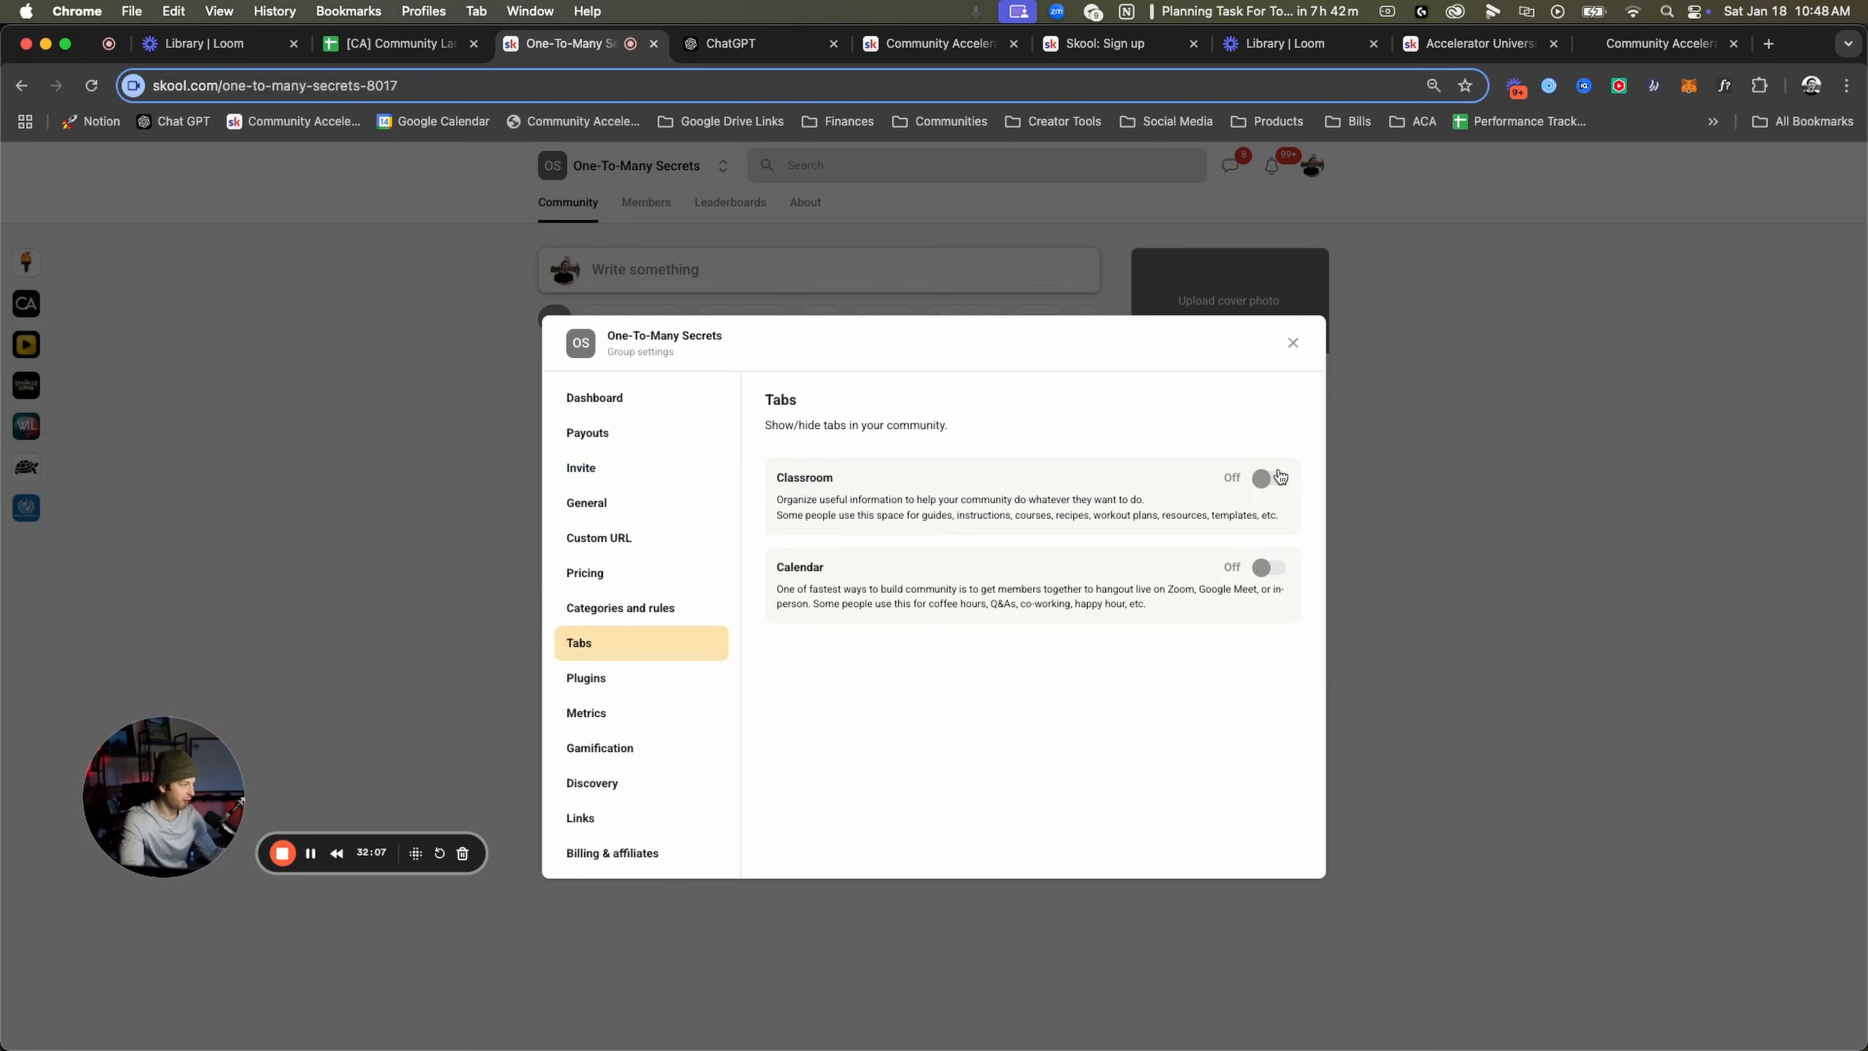
click(1269, 478)
click(1268, 568)
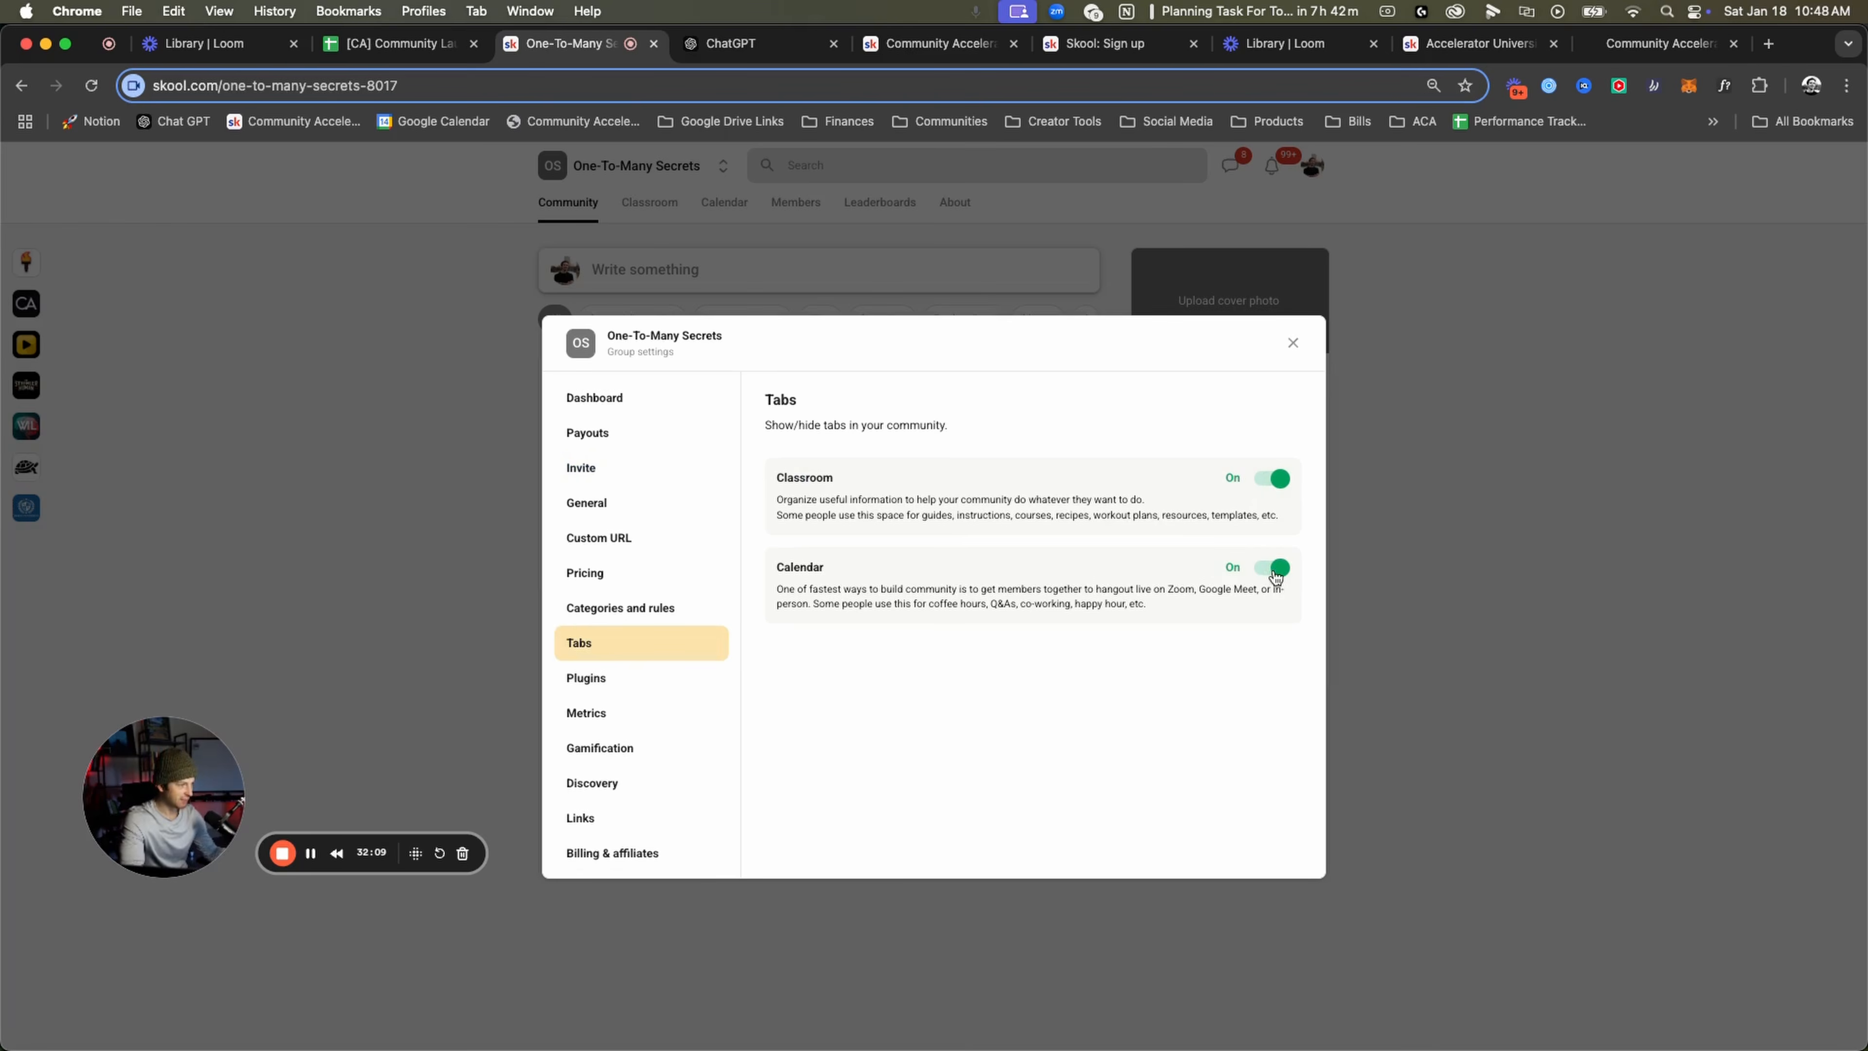
drag(807, 499, 1006, 514)
drag(1190, 640, 895, 616)
click(925, 619)
drag(1130, 606, 861, 609)
click(859, 610)
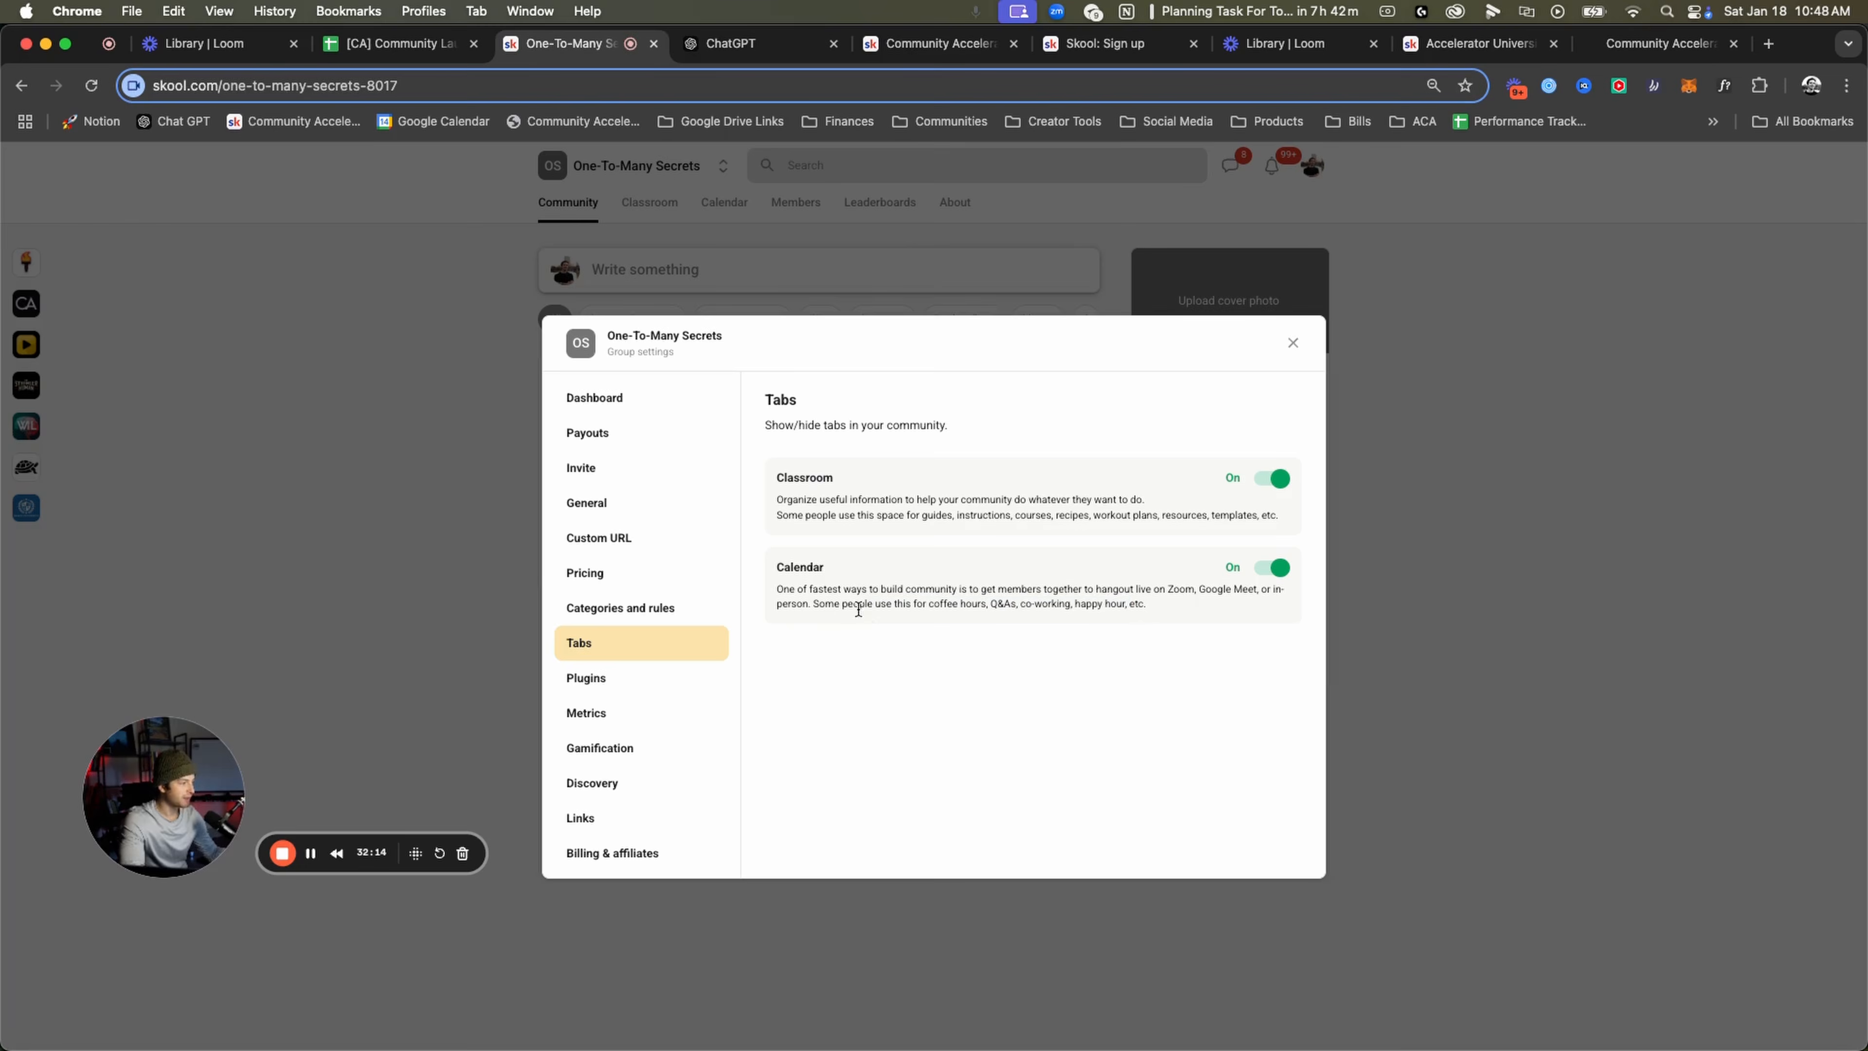
Mark the Classroom tab and Calendar tab tasks complete in the launch checklist spreadsheet.
click(435, 52)
click(730, 598)
click(728, 642)
Review the Categories and Rules section of the checklist and mark "Create your Categories" and "Create your rules" complete.
scroll(433, 648, down, 3)
drag(485, 565, 833, 701)
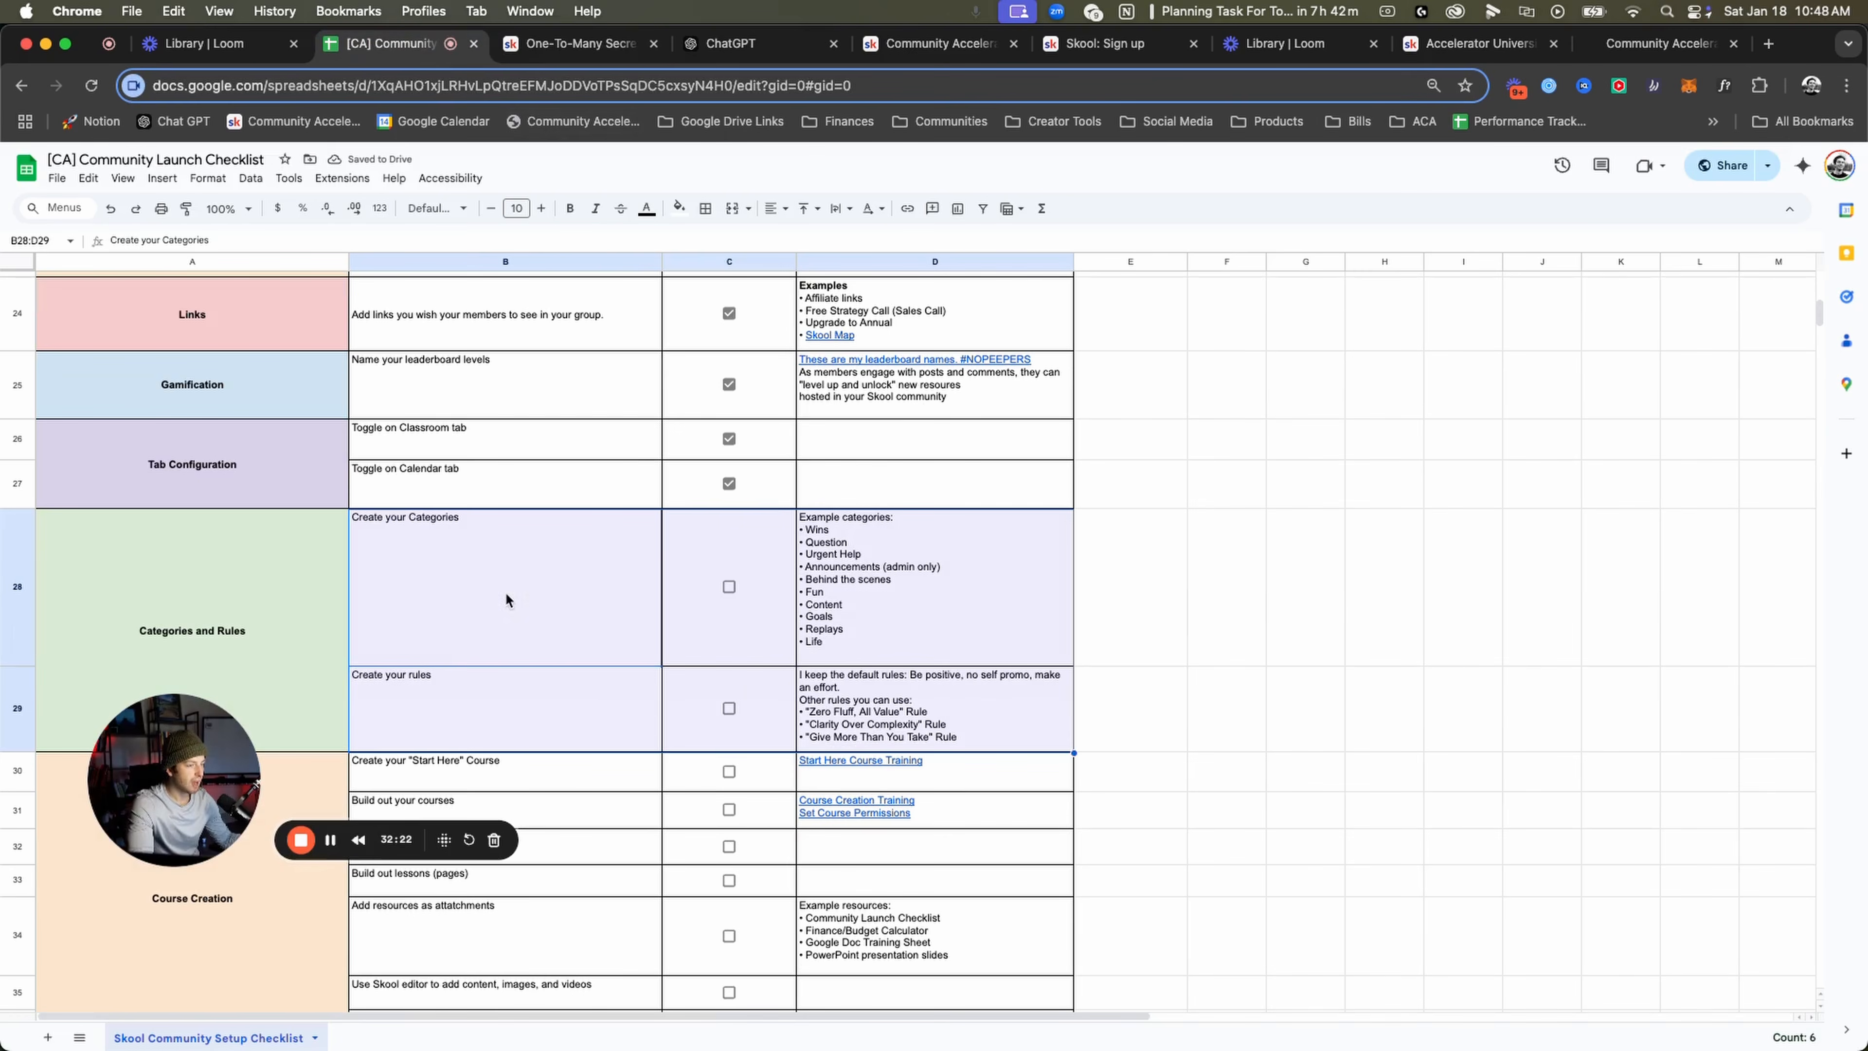
click(643, 653)
scroll(646, 666, up, 5)
scroll(649, 684, up, 1)
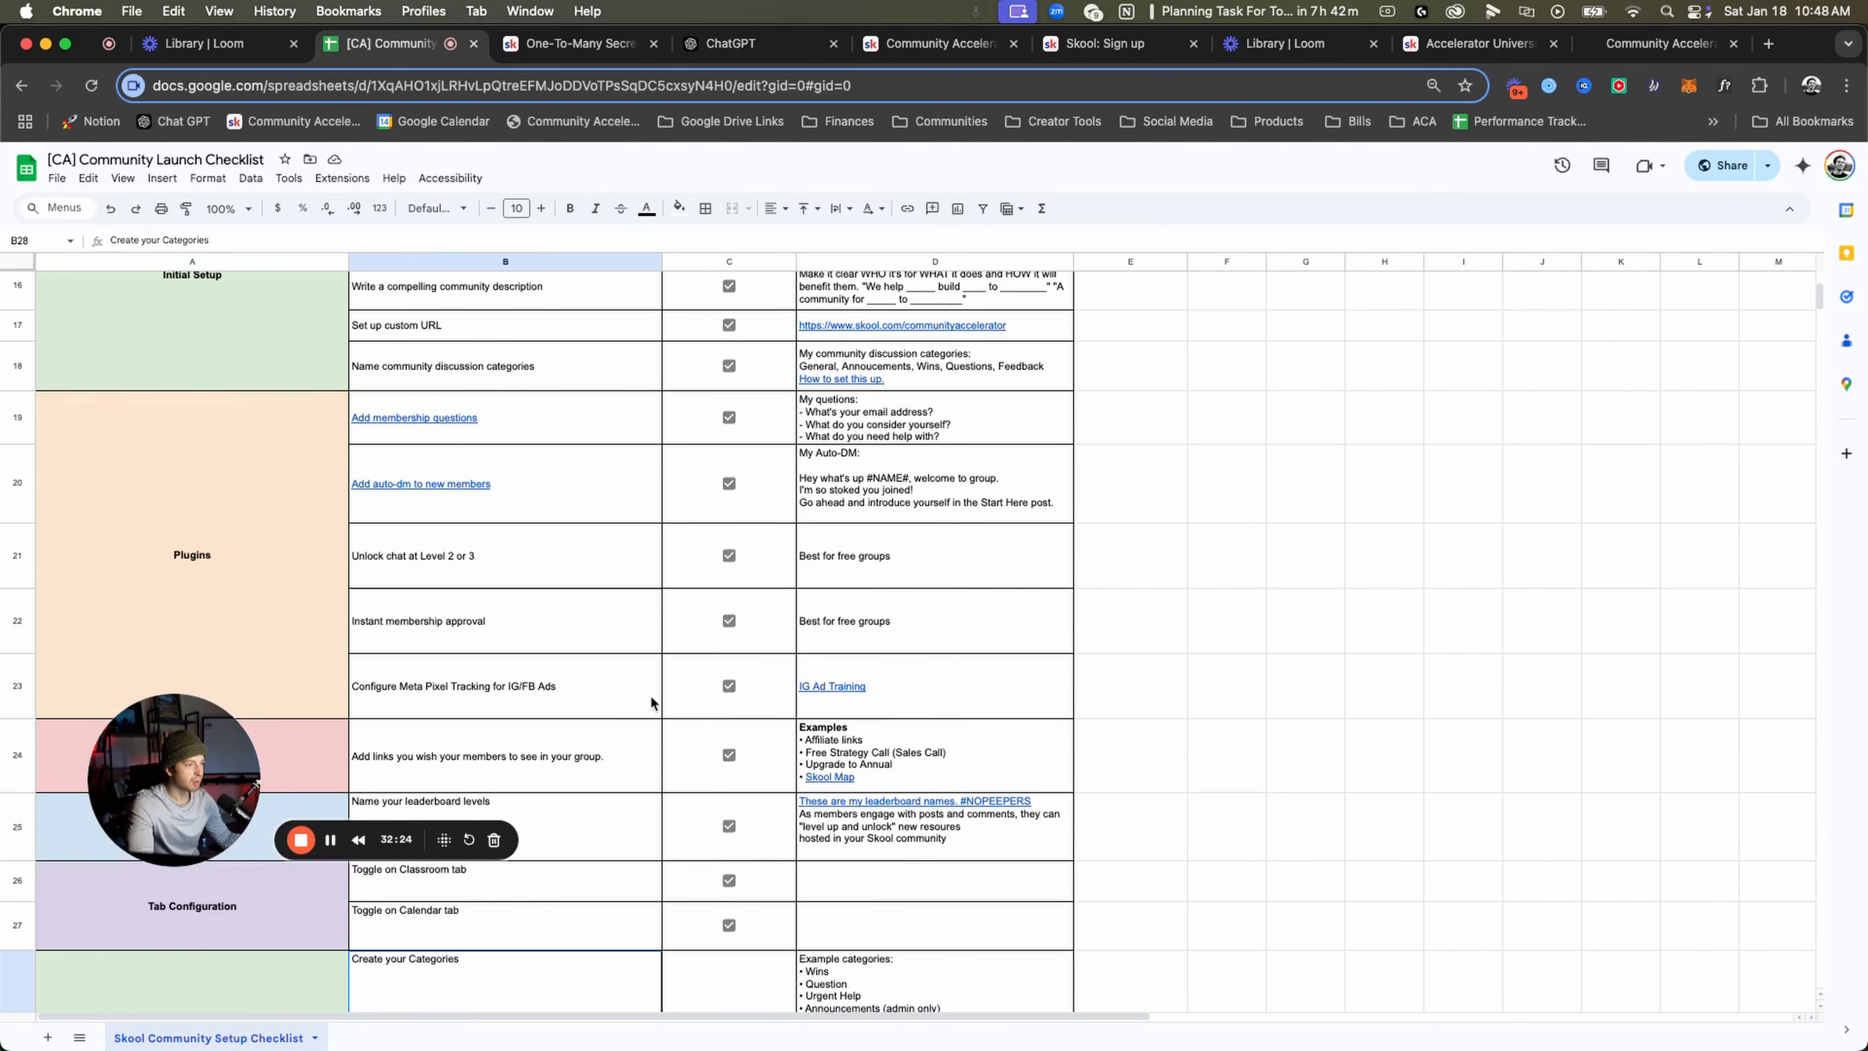
scroll(643, 684, down, 6)
scroll(611, 649, down, 1)
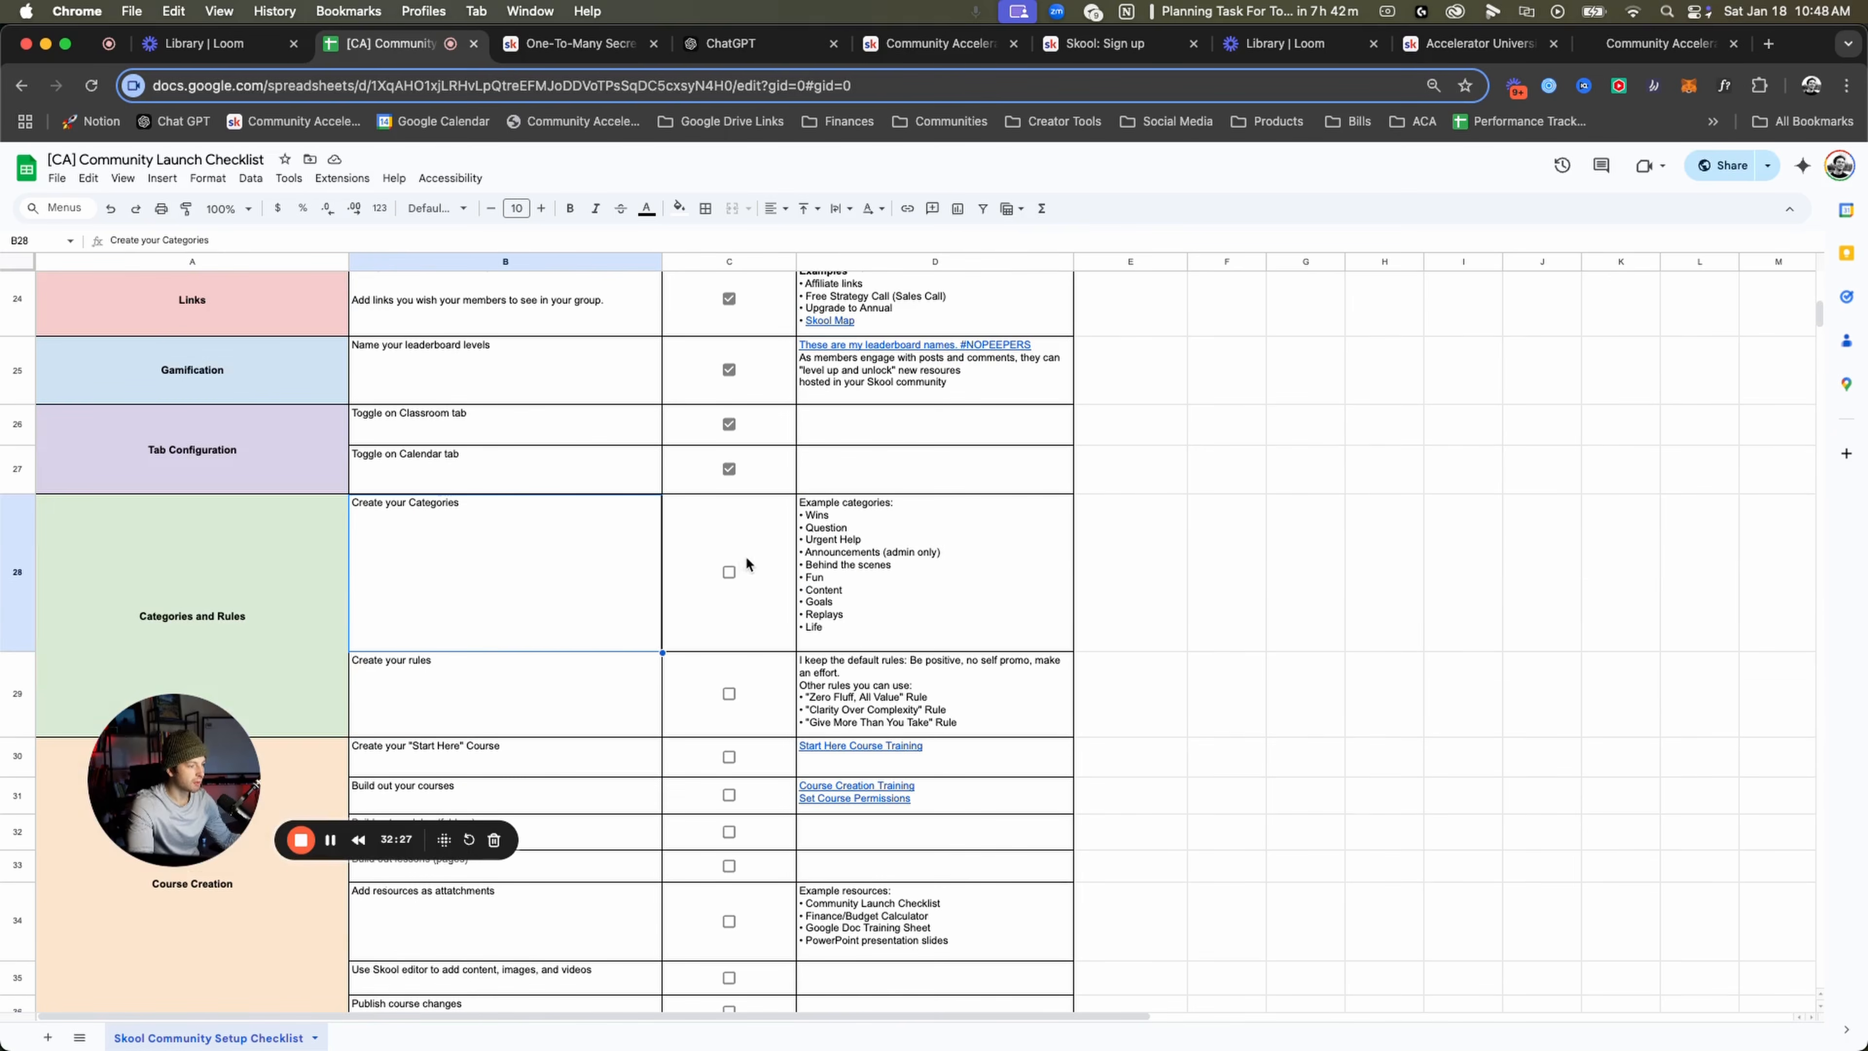
click(729, 572)
click(729, 693)
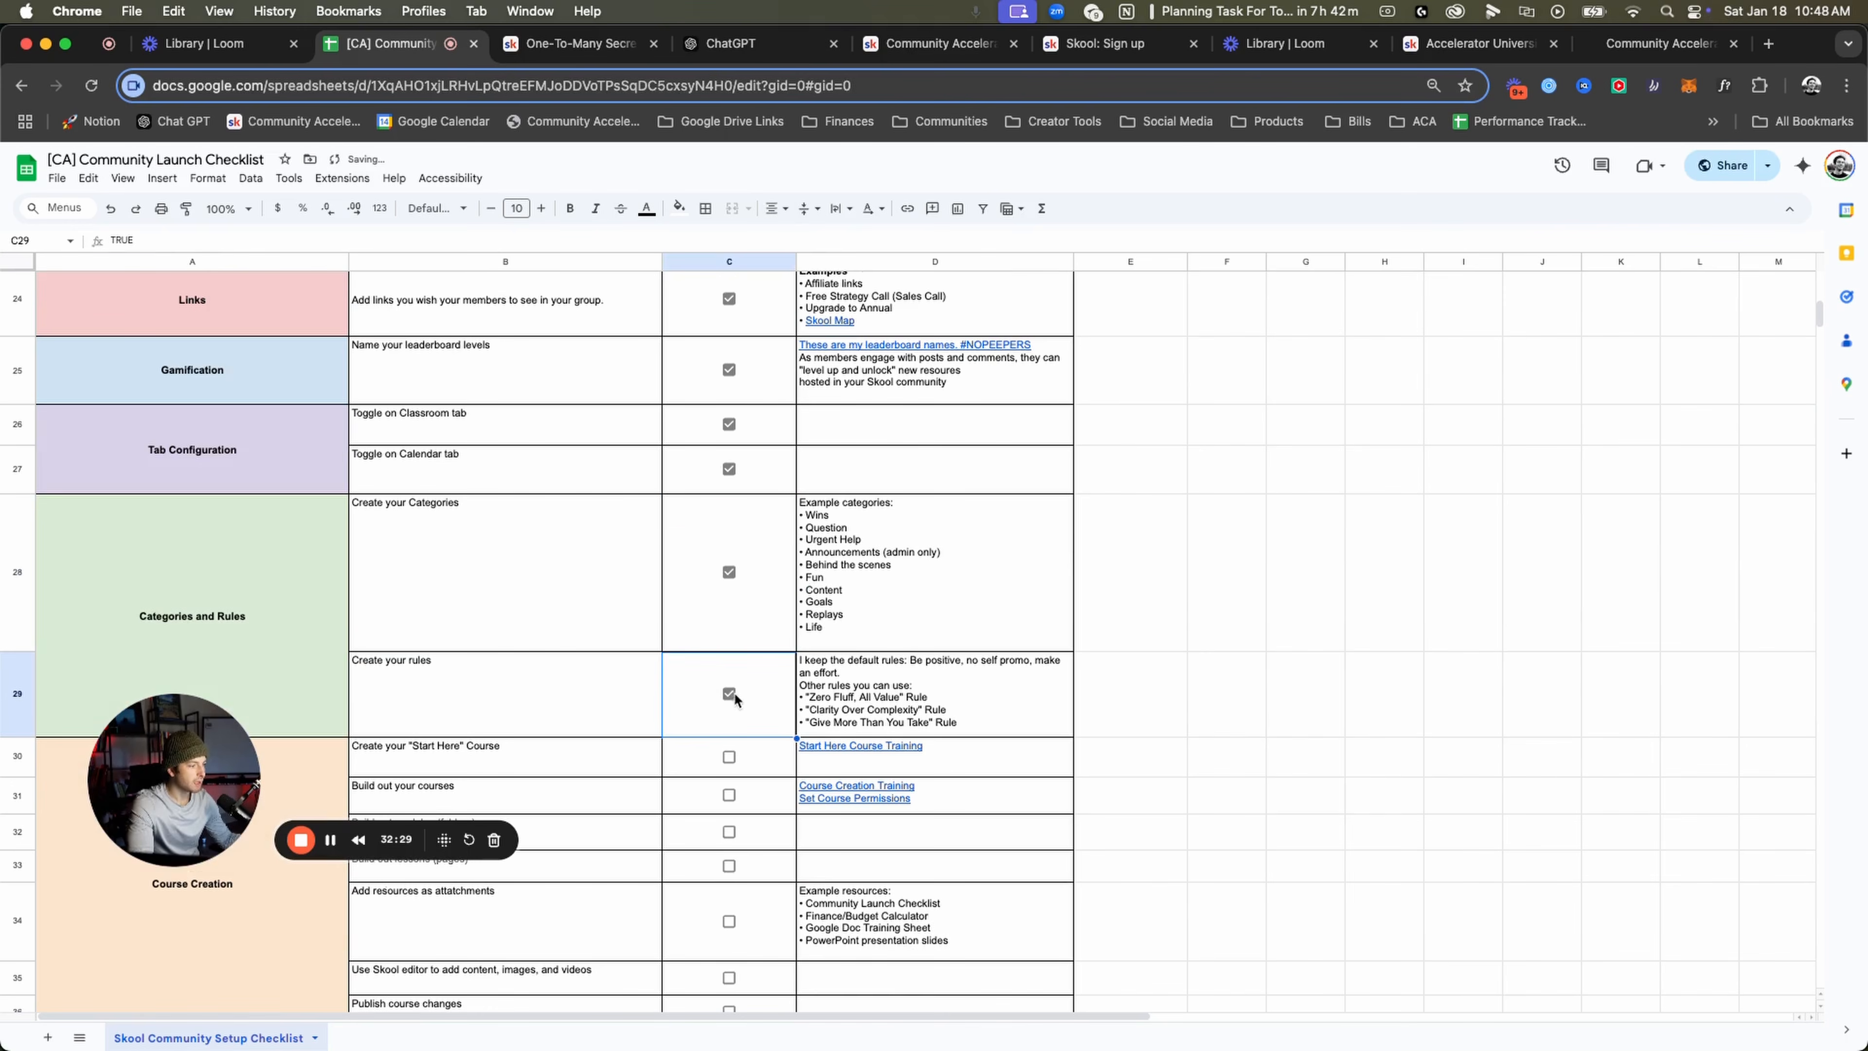
Open the Skool group's Categories and rules settings, examine the default rules, and close the settings.
click(573, 43)
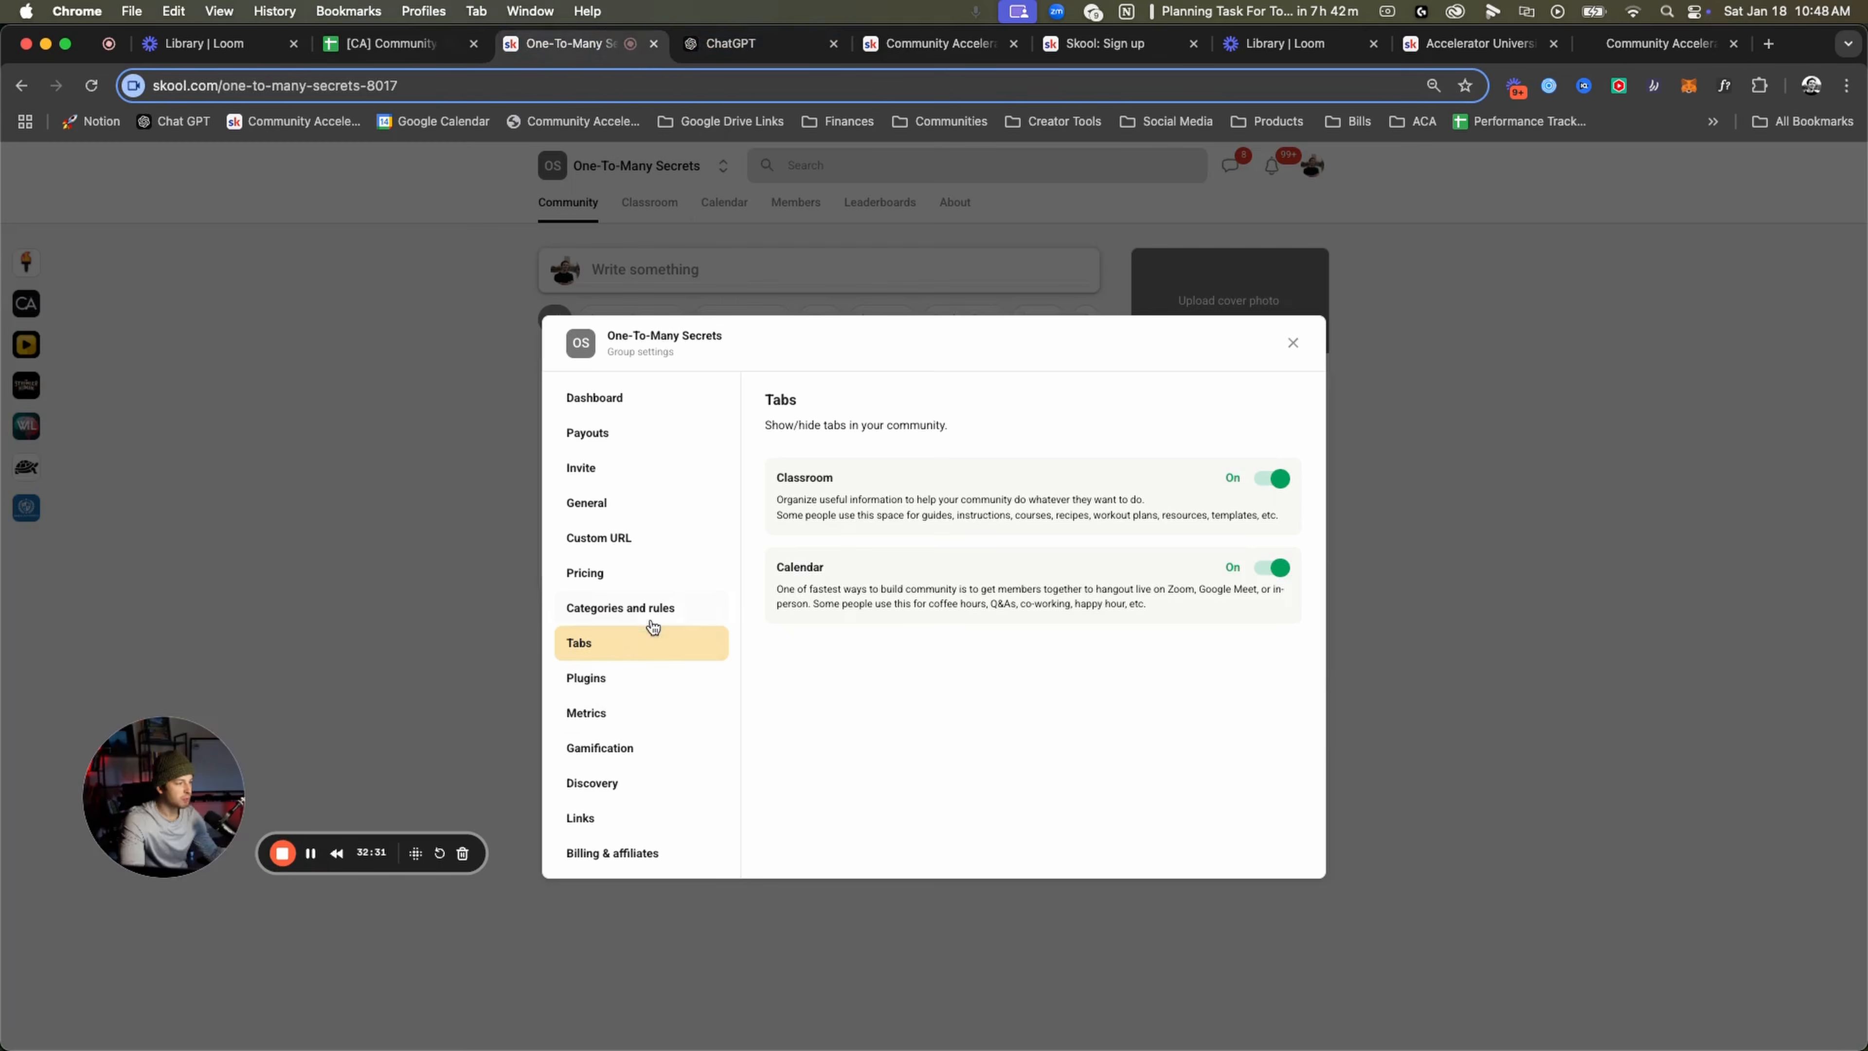
click(641, 609)
scroll(956, 606, down, 5)
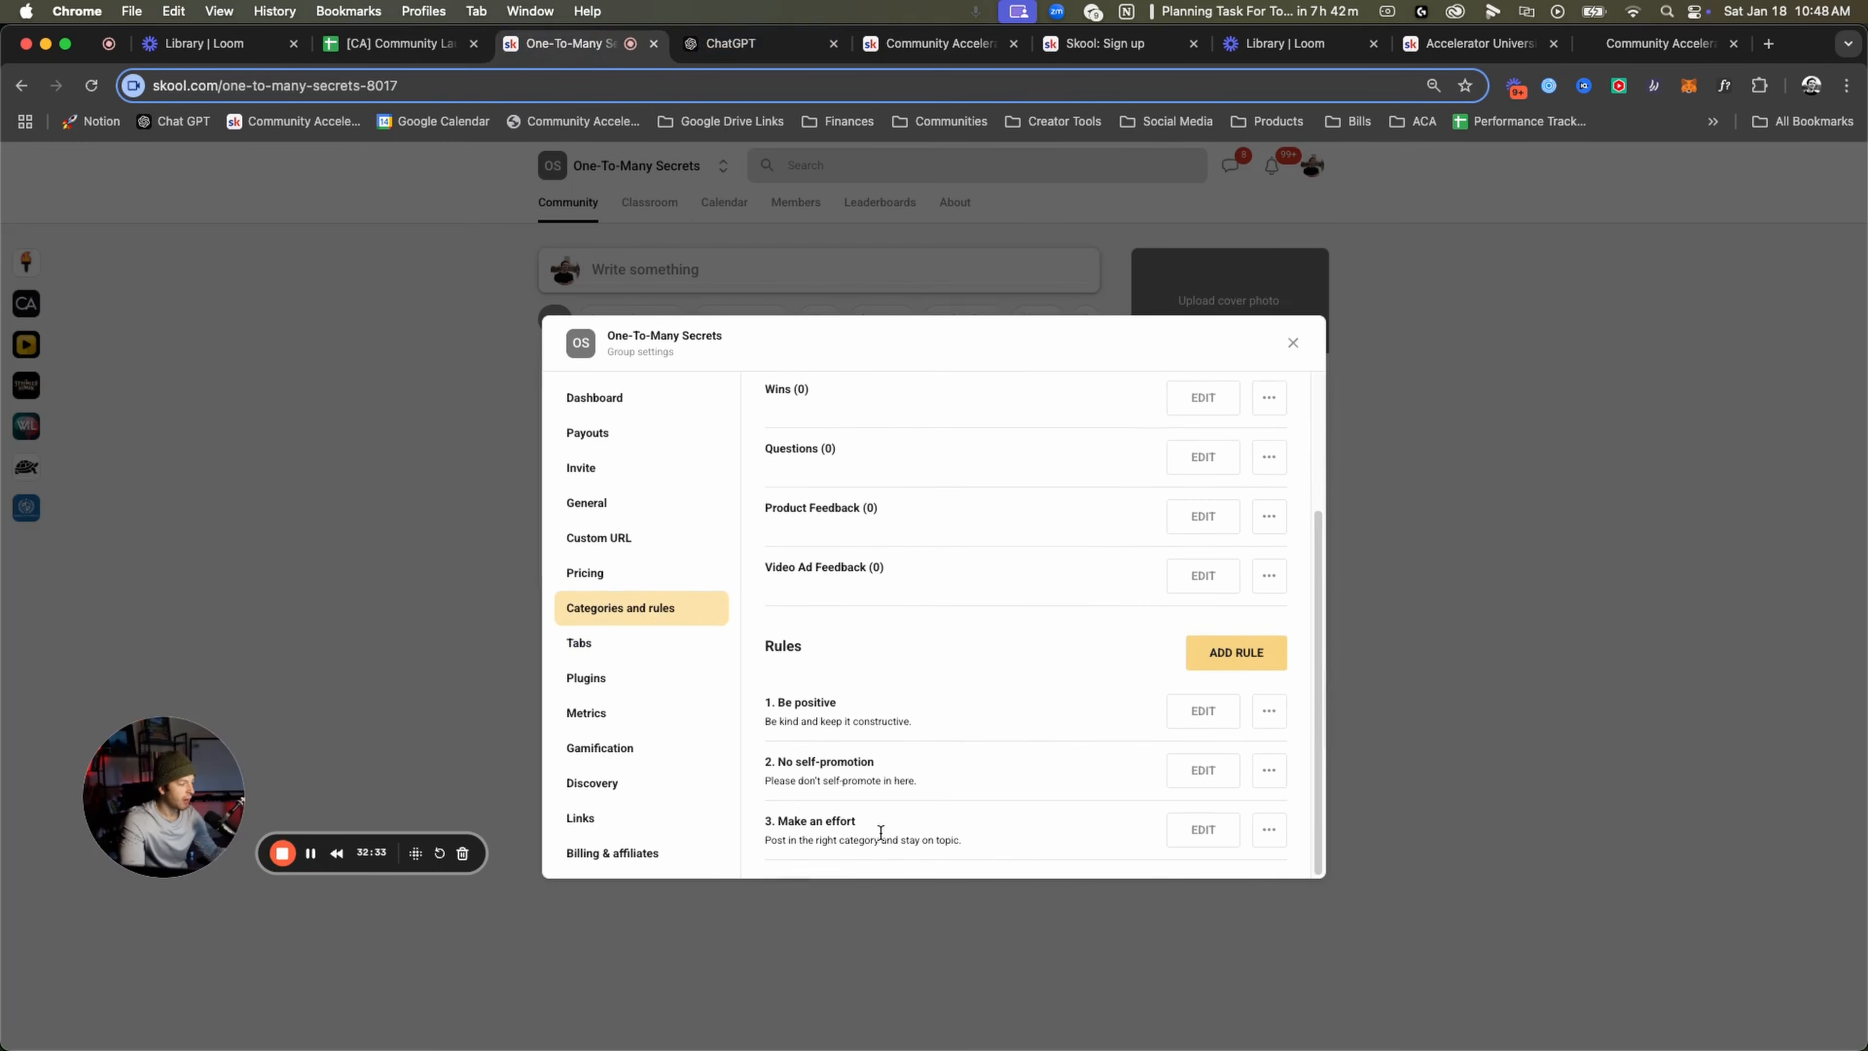
drag(766, 714, 949, 844)
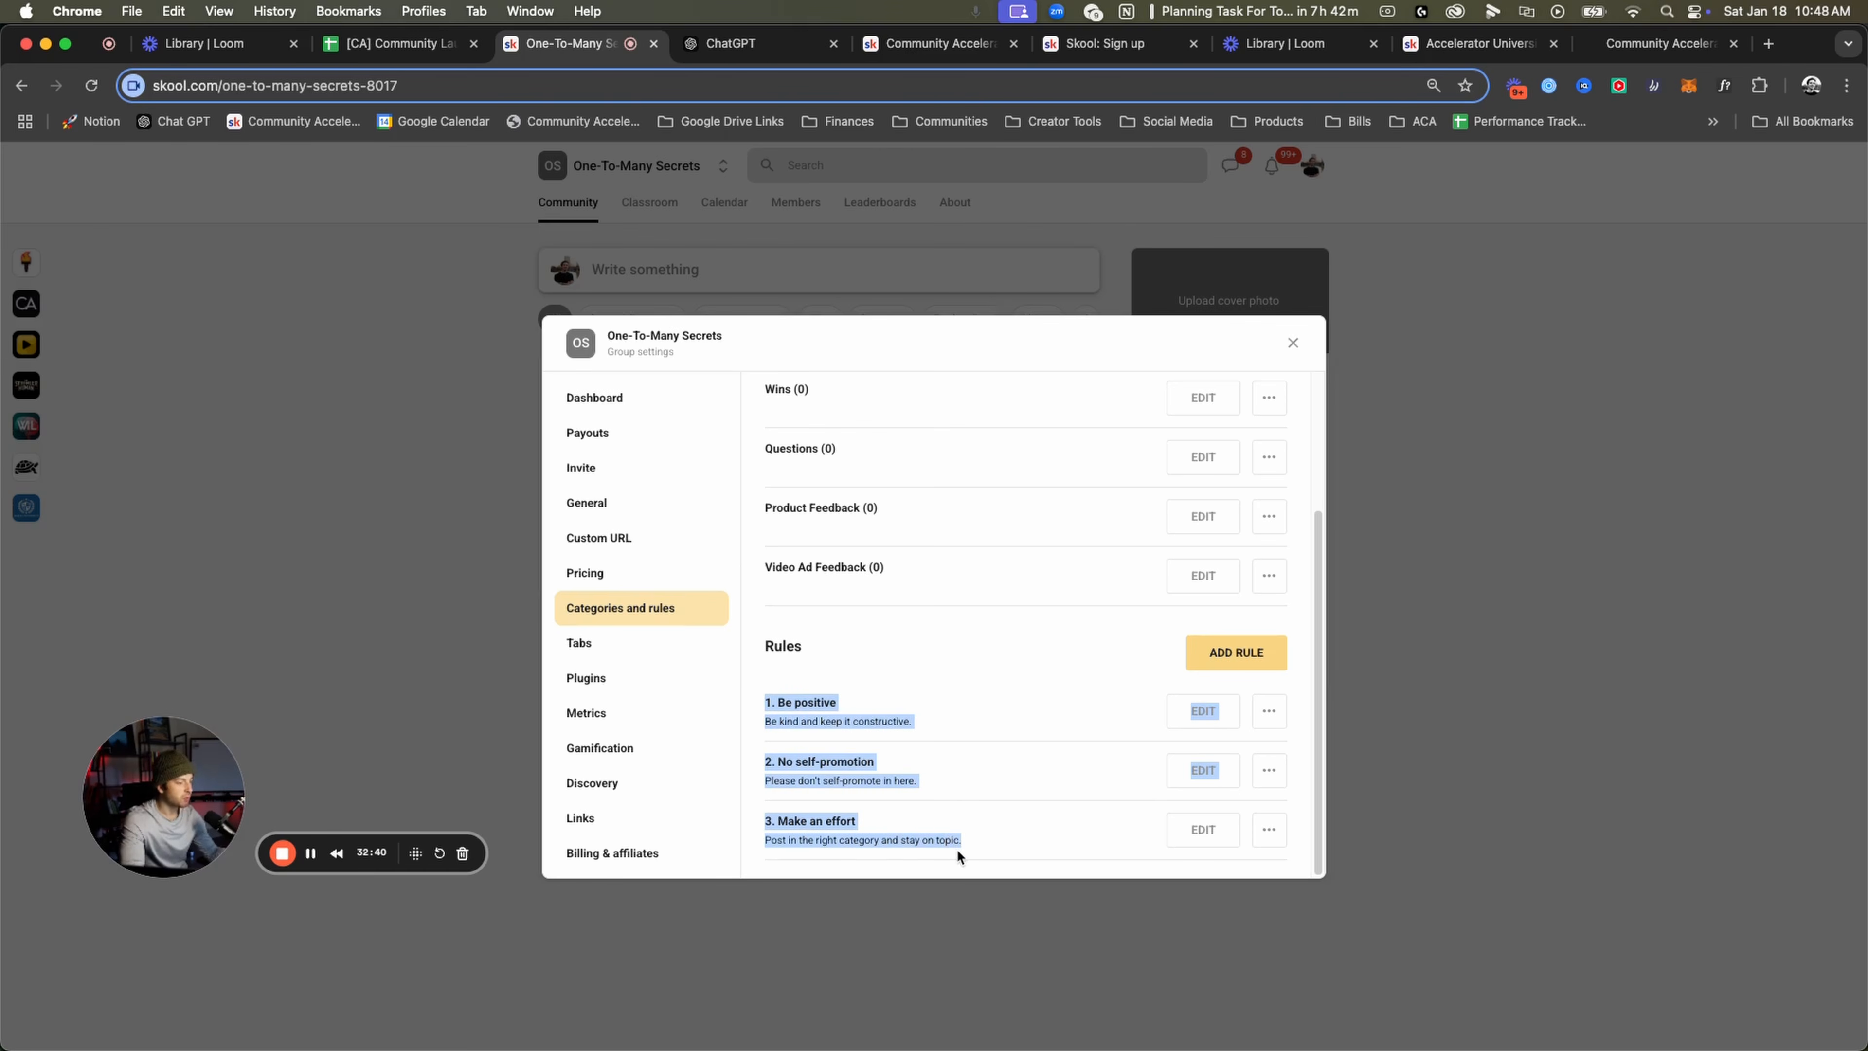
click(958, 842)
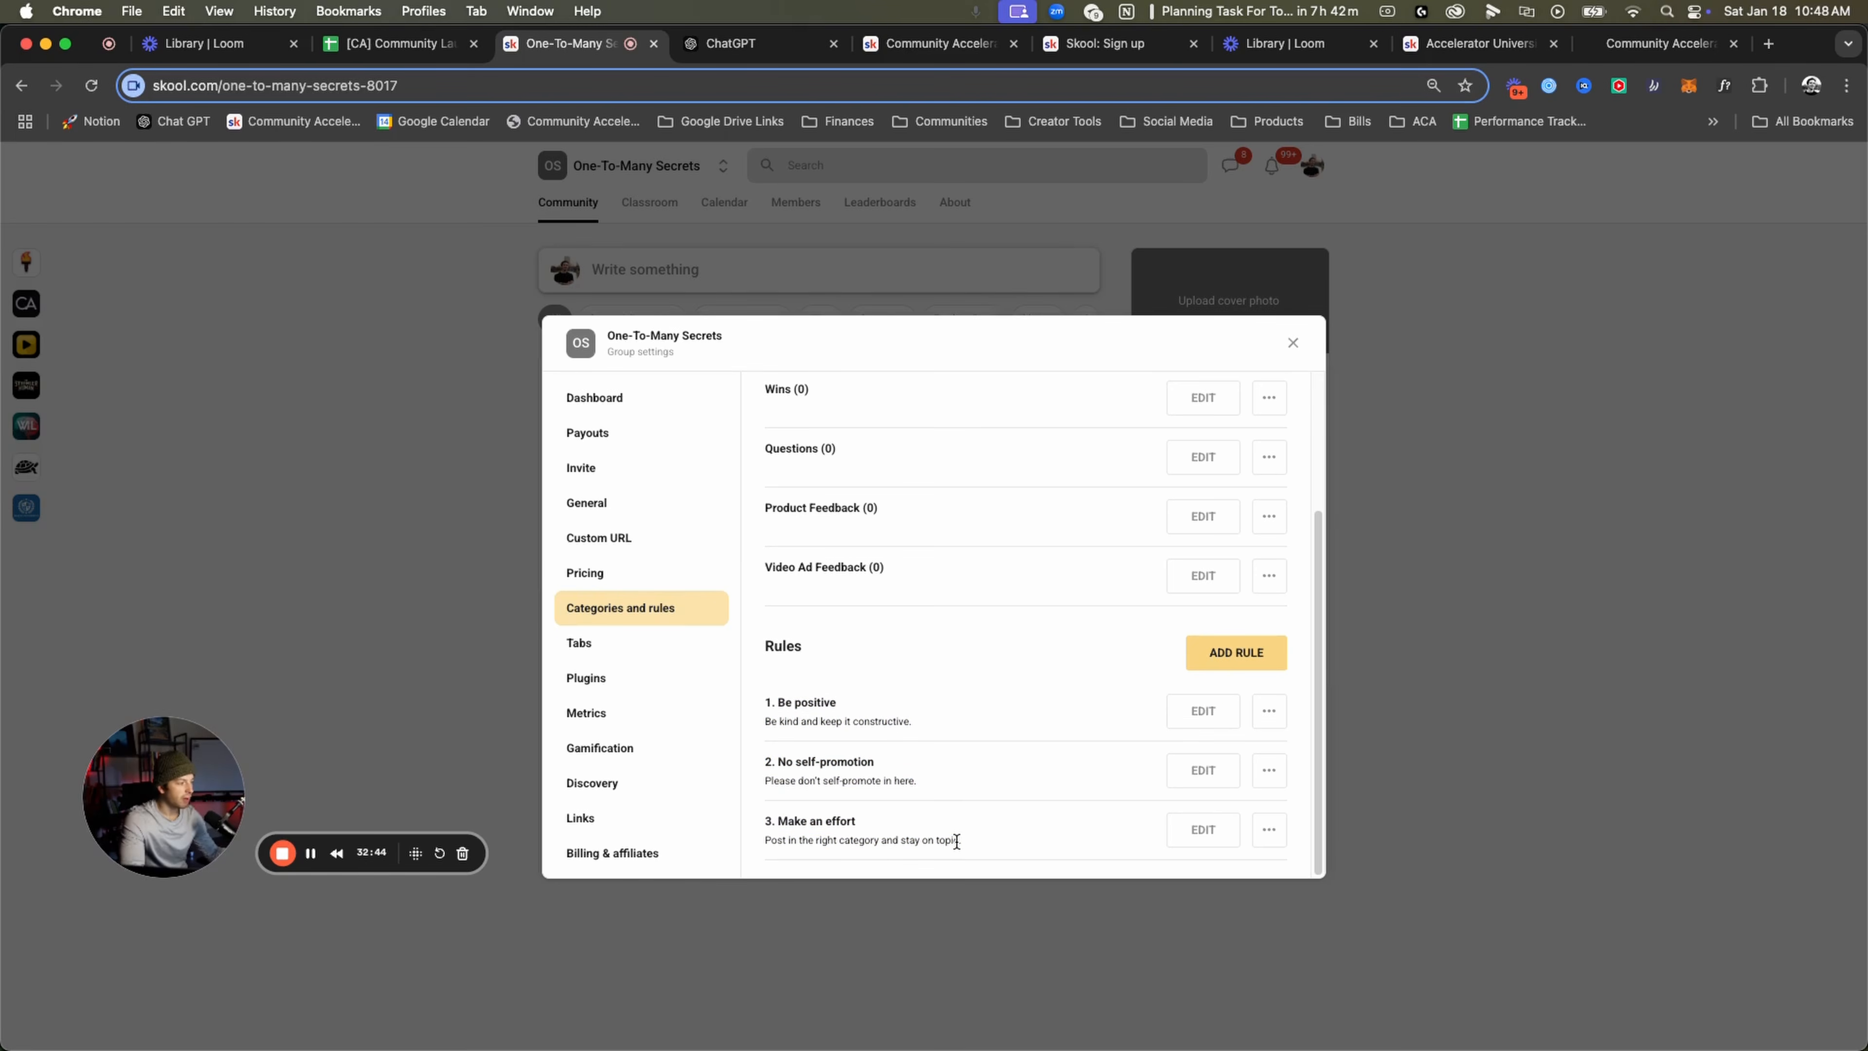
drag(956, 841, 767, 699)
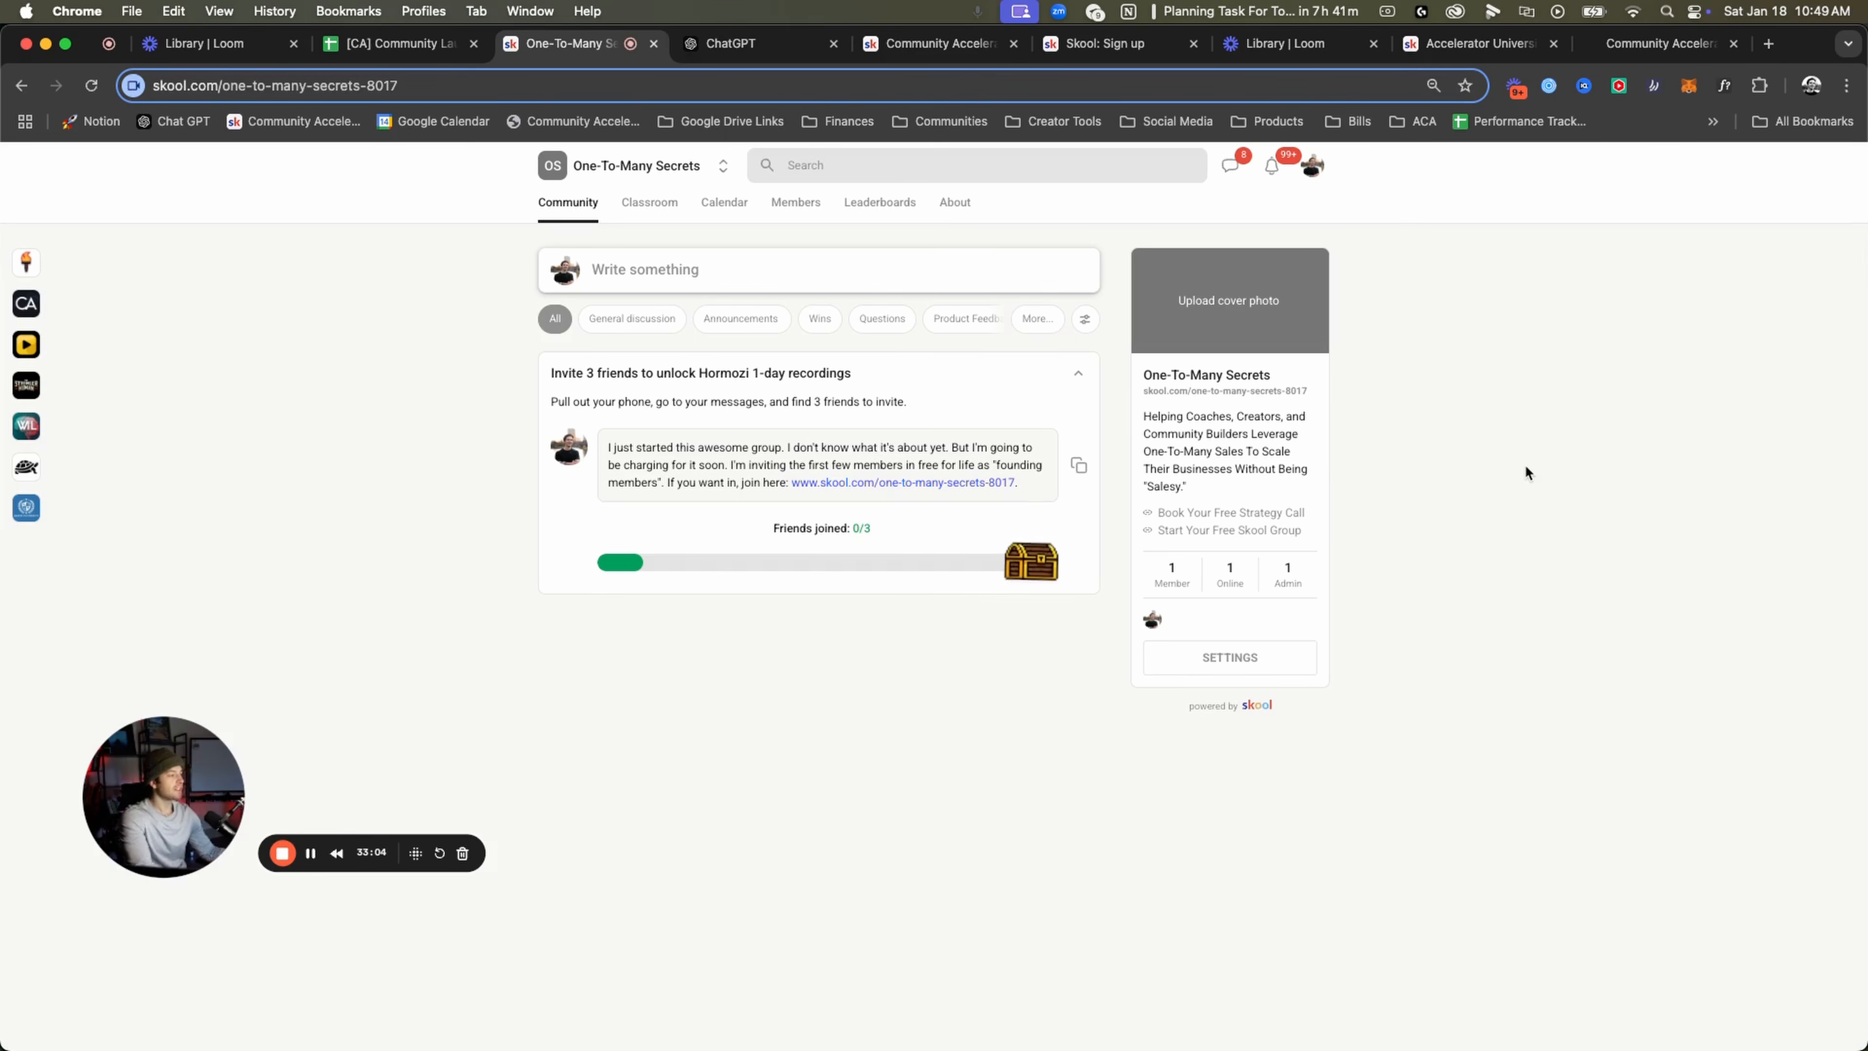
Look over the group description on the community page and open the Classroom.
drag(1214, 477, 1160, 417)
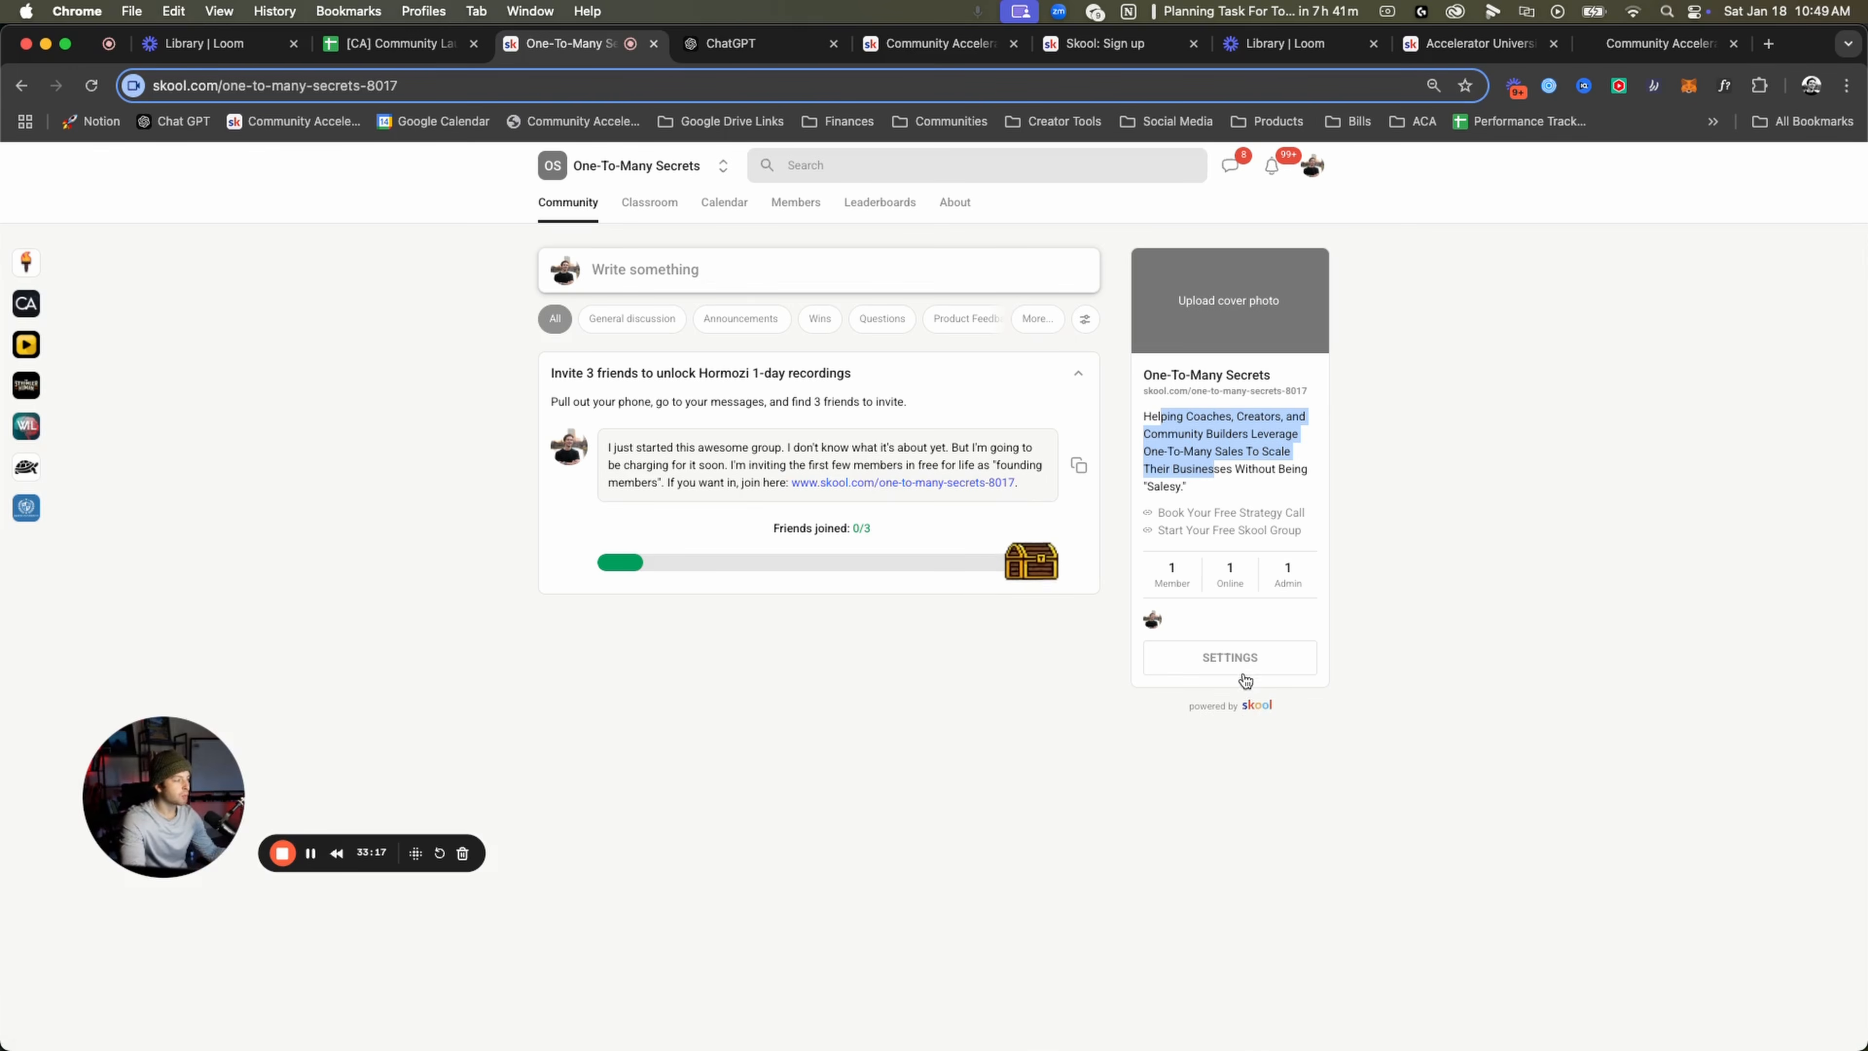
click(648, 204)
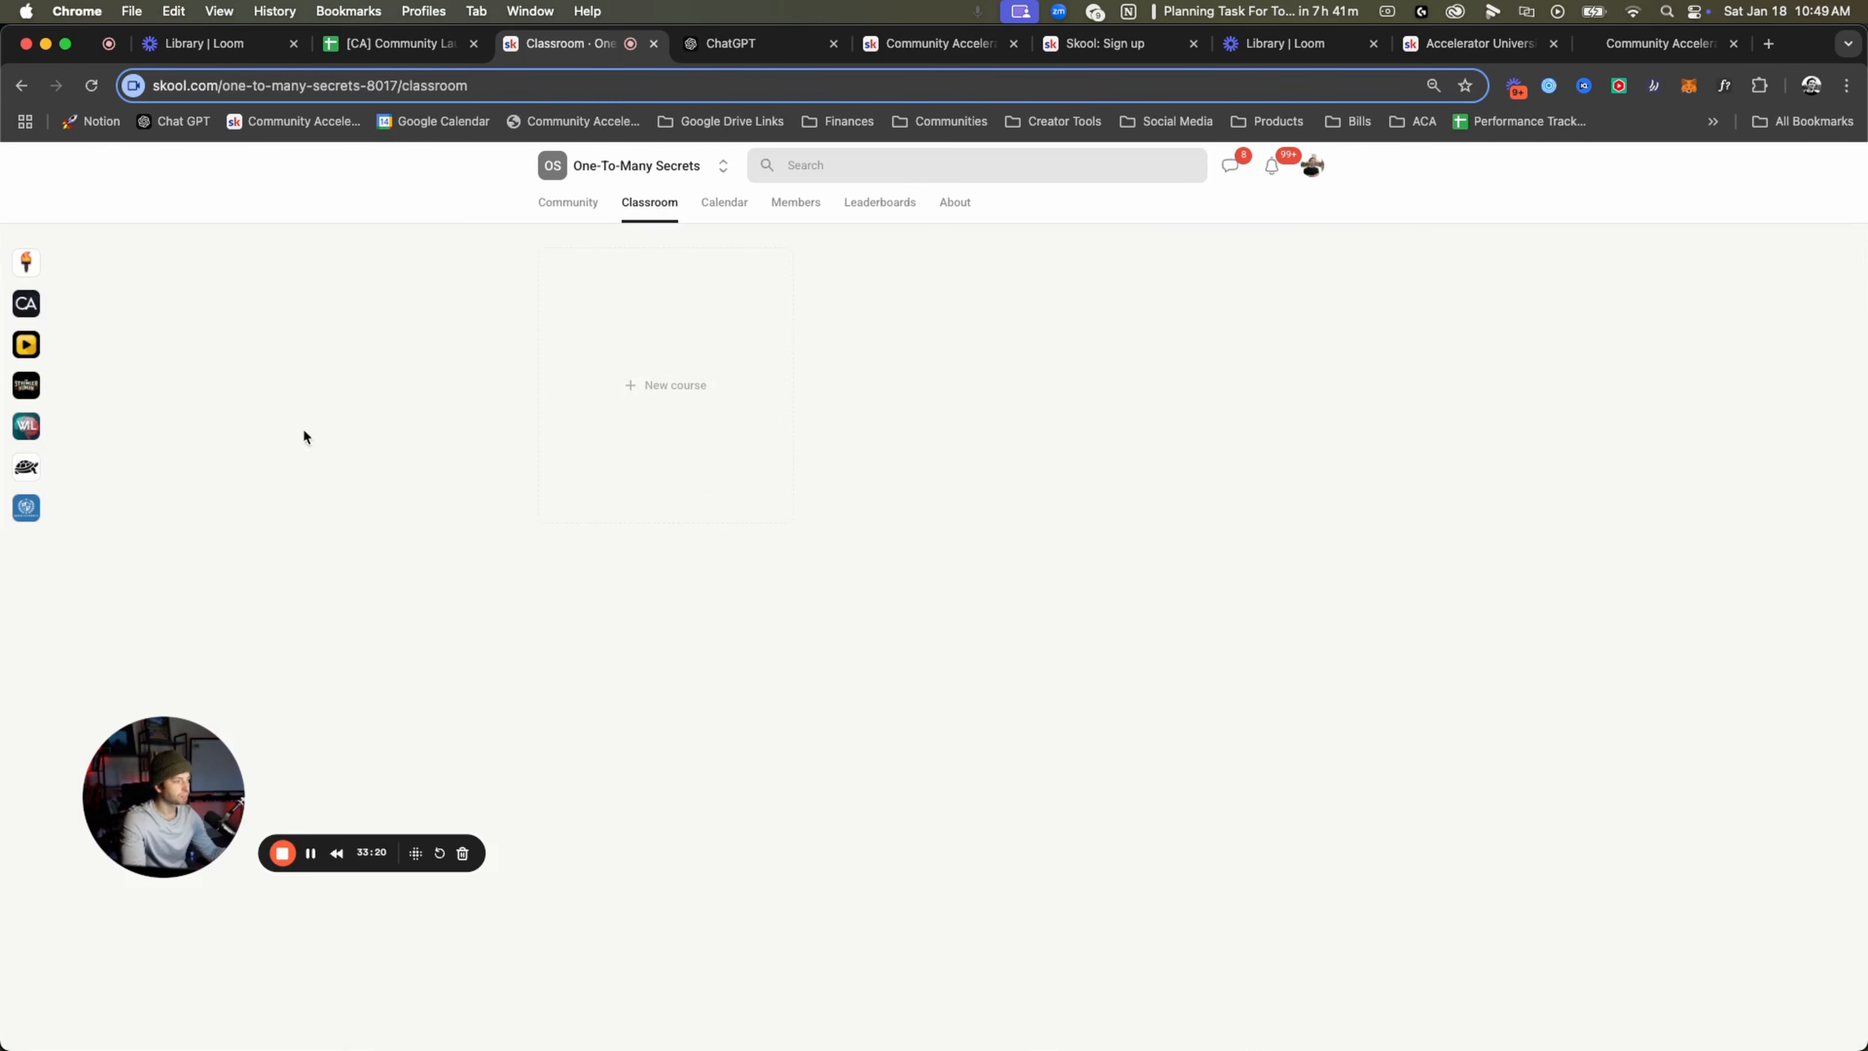
Create an open, published course named "Onboarding" with the description "Start here to access and unlock everything".
click(580, 387)
click(765, 384)
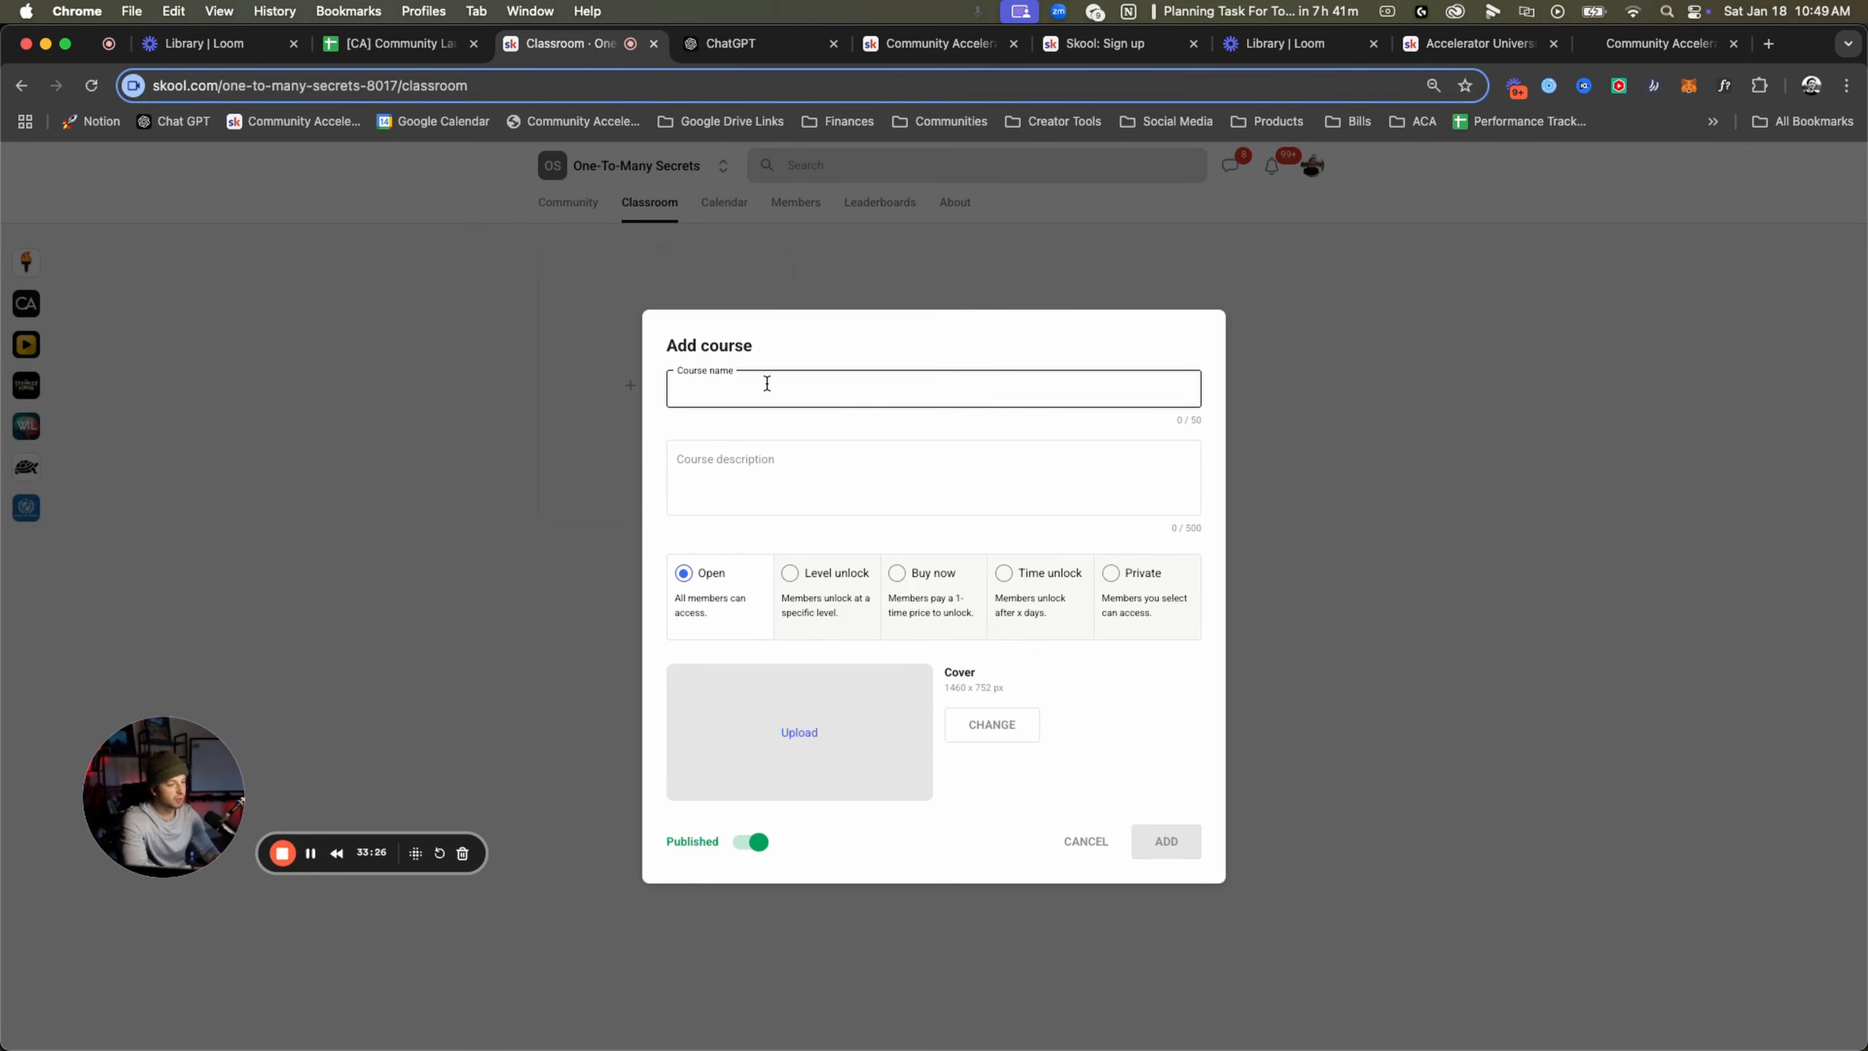
text(Onboarding)
click(708, 478)
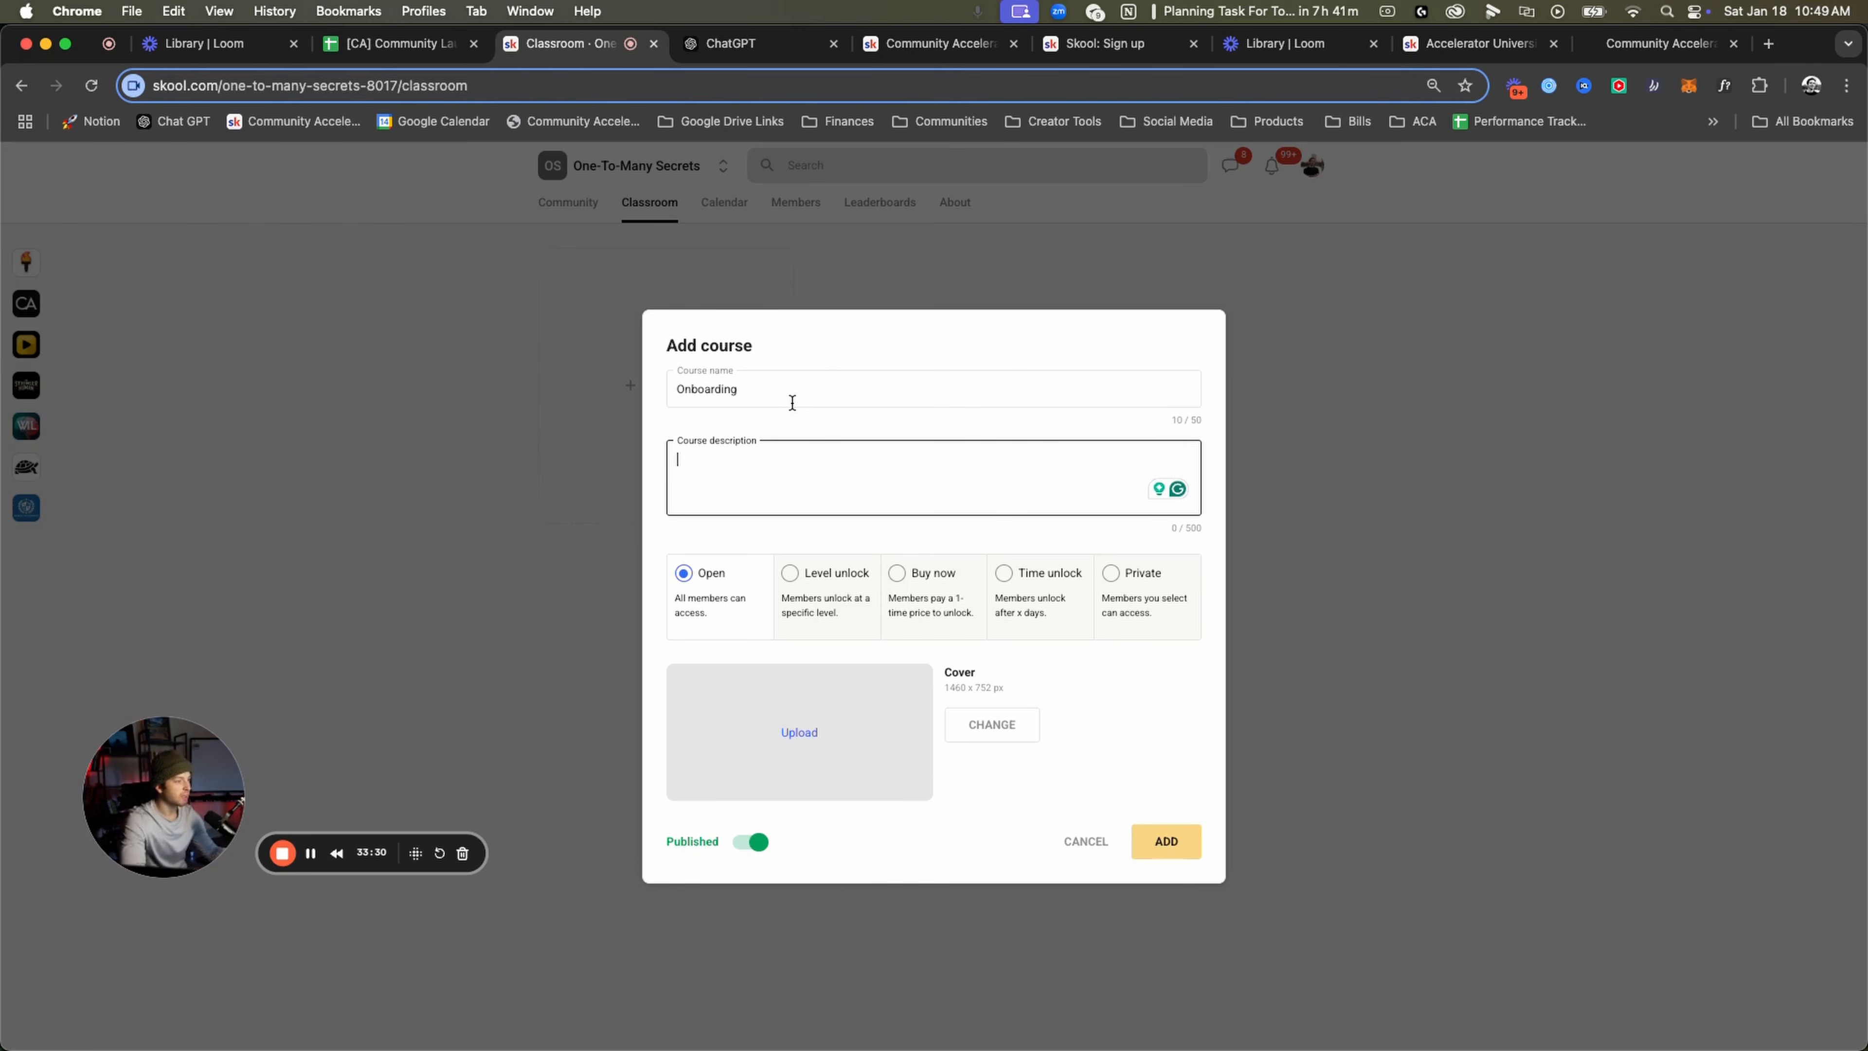
text(Start here to a)
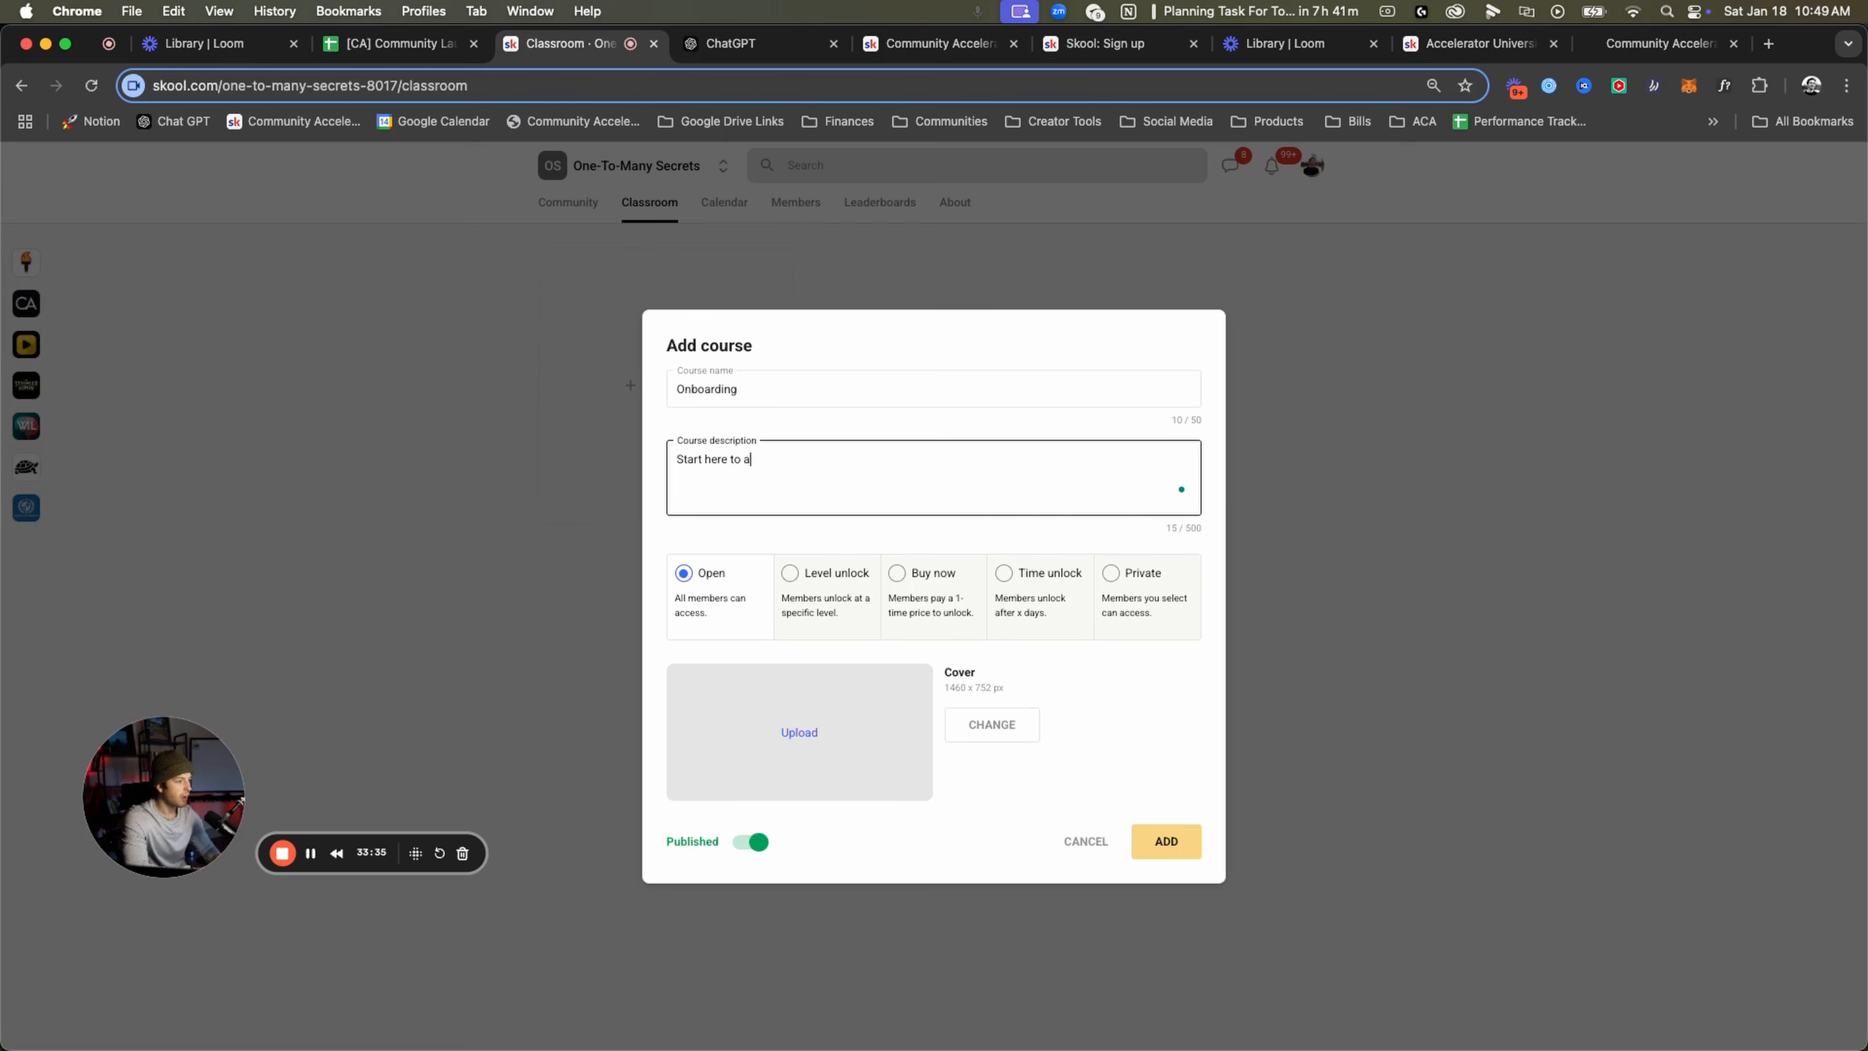
text(ccess and unlock everything)
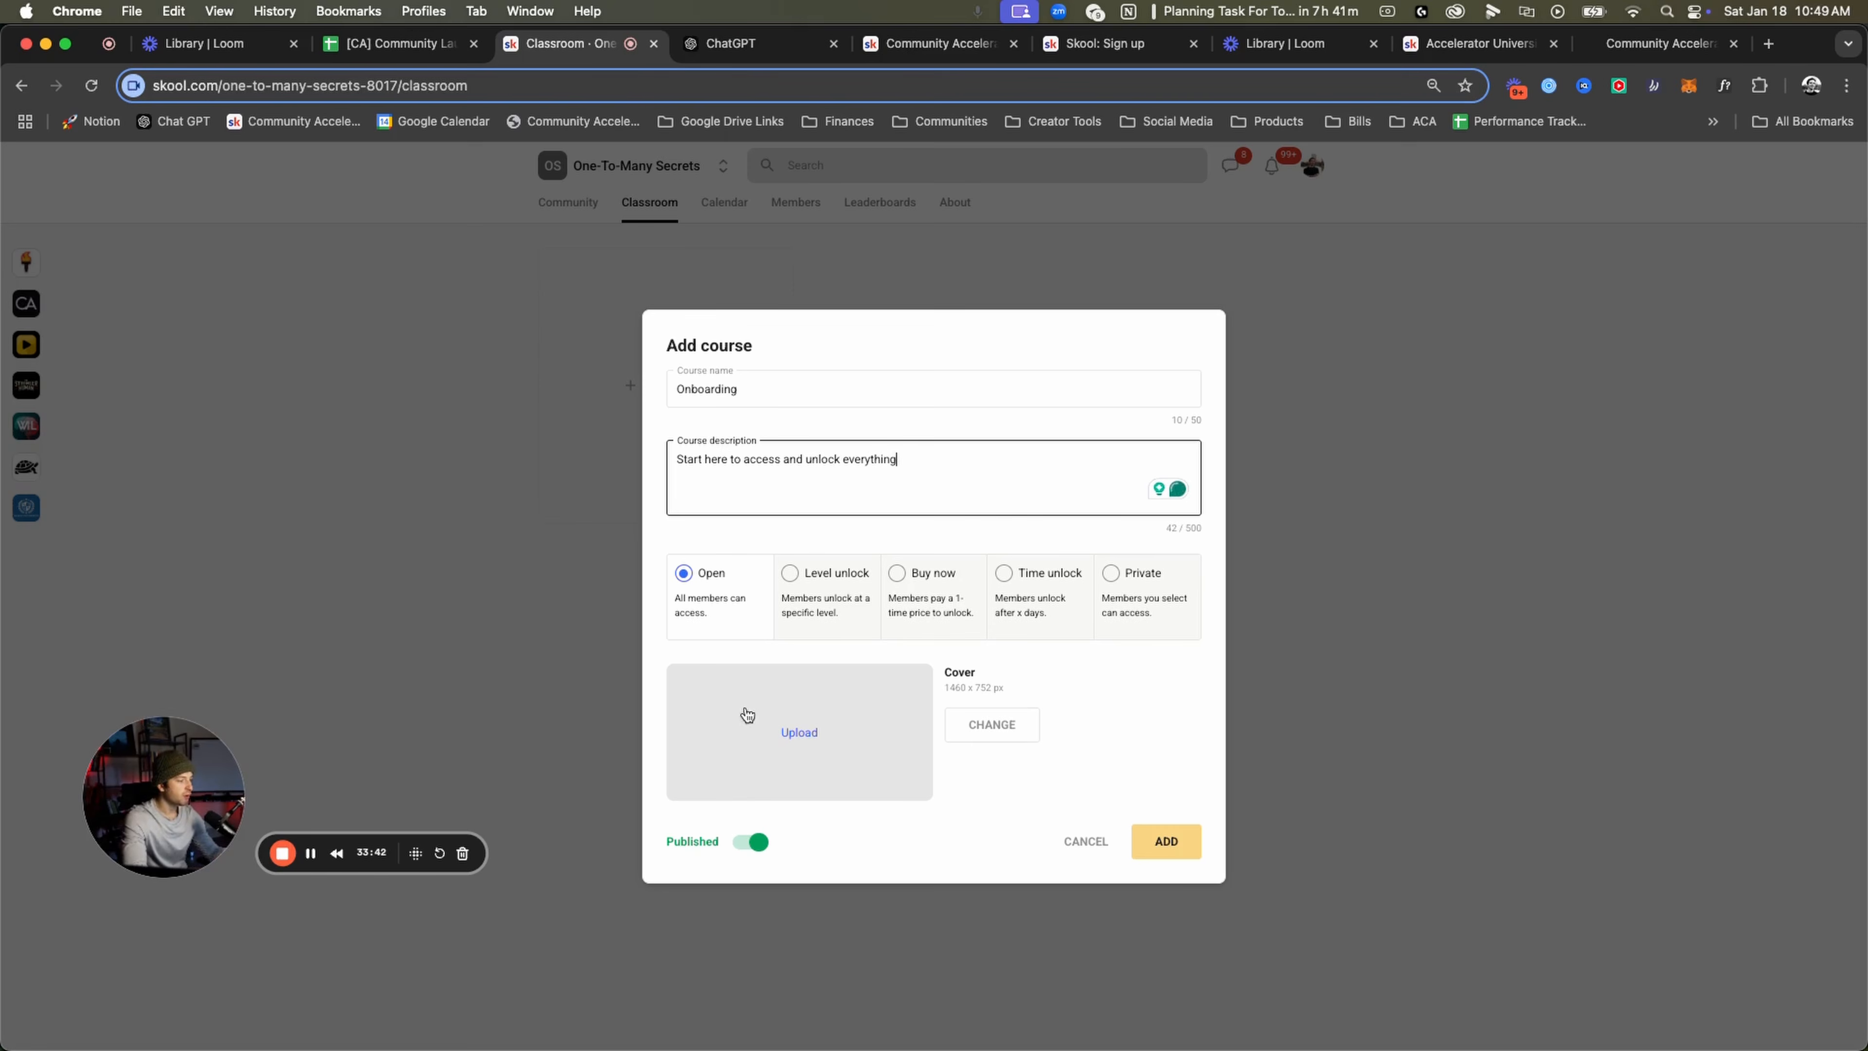
click(1165, 841)
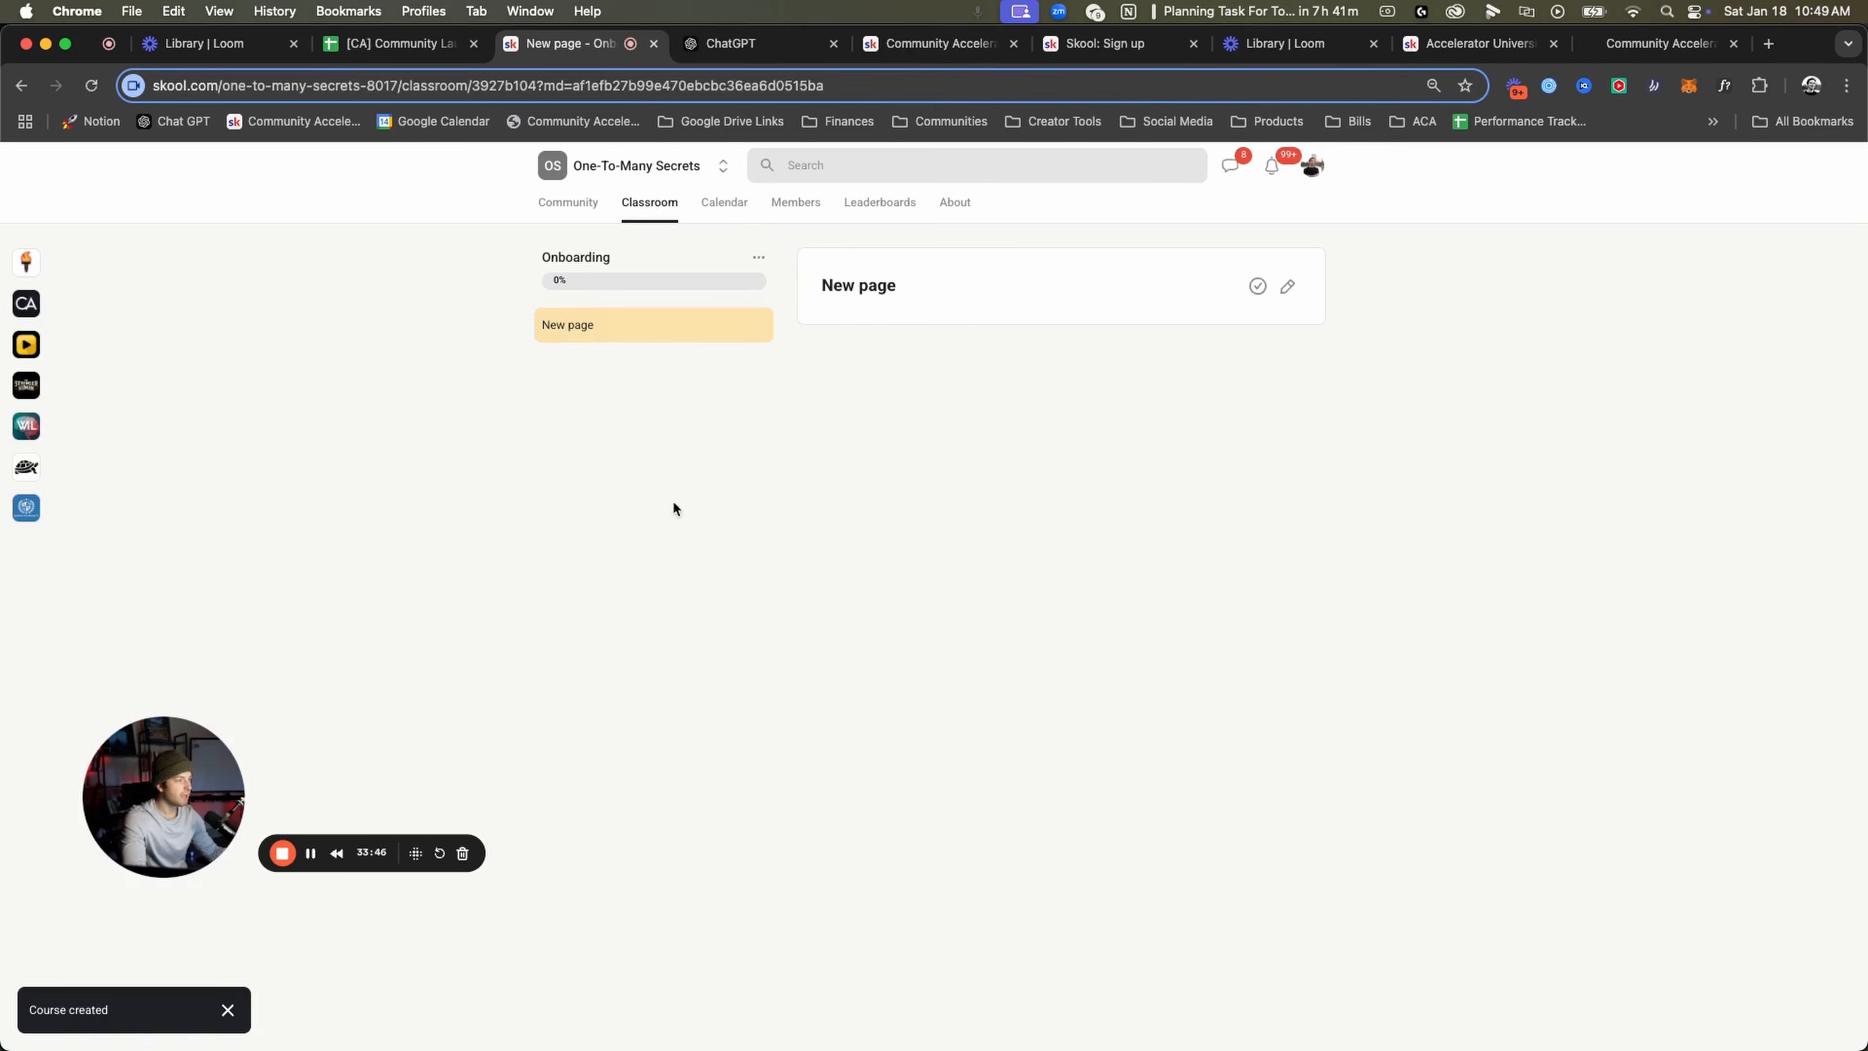
Rename the Onboarding course's first page "Welcome" and save it.
click(661, 206)
drag(191, 754, 270, 484)
click(660, 435)
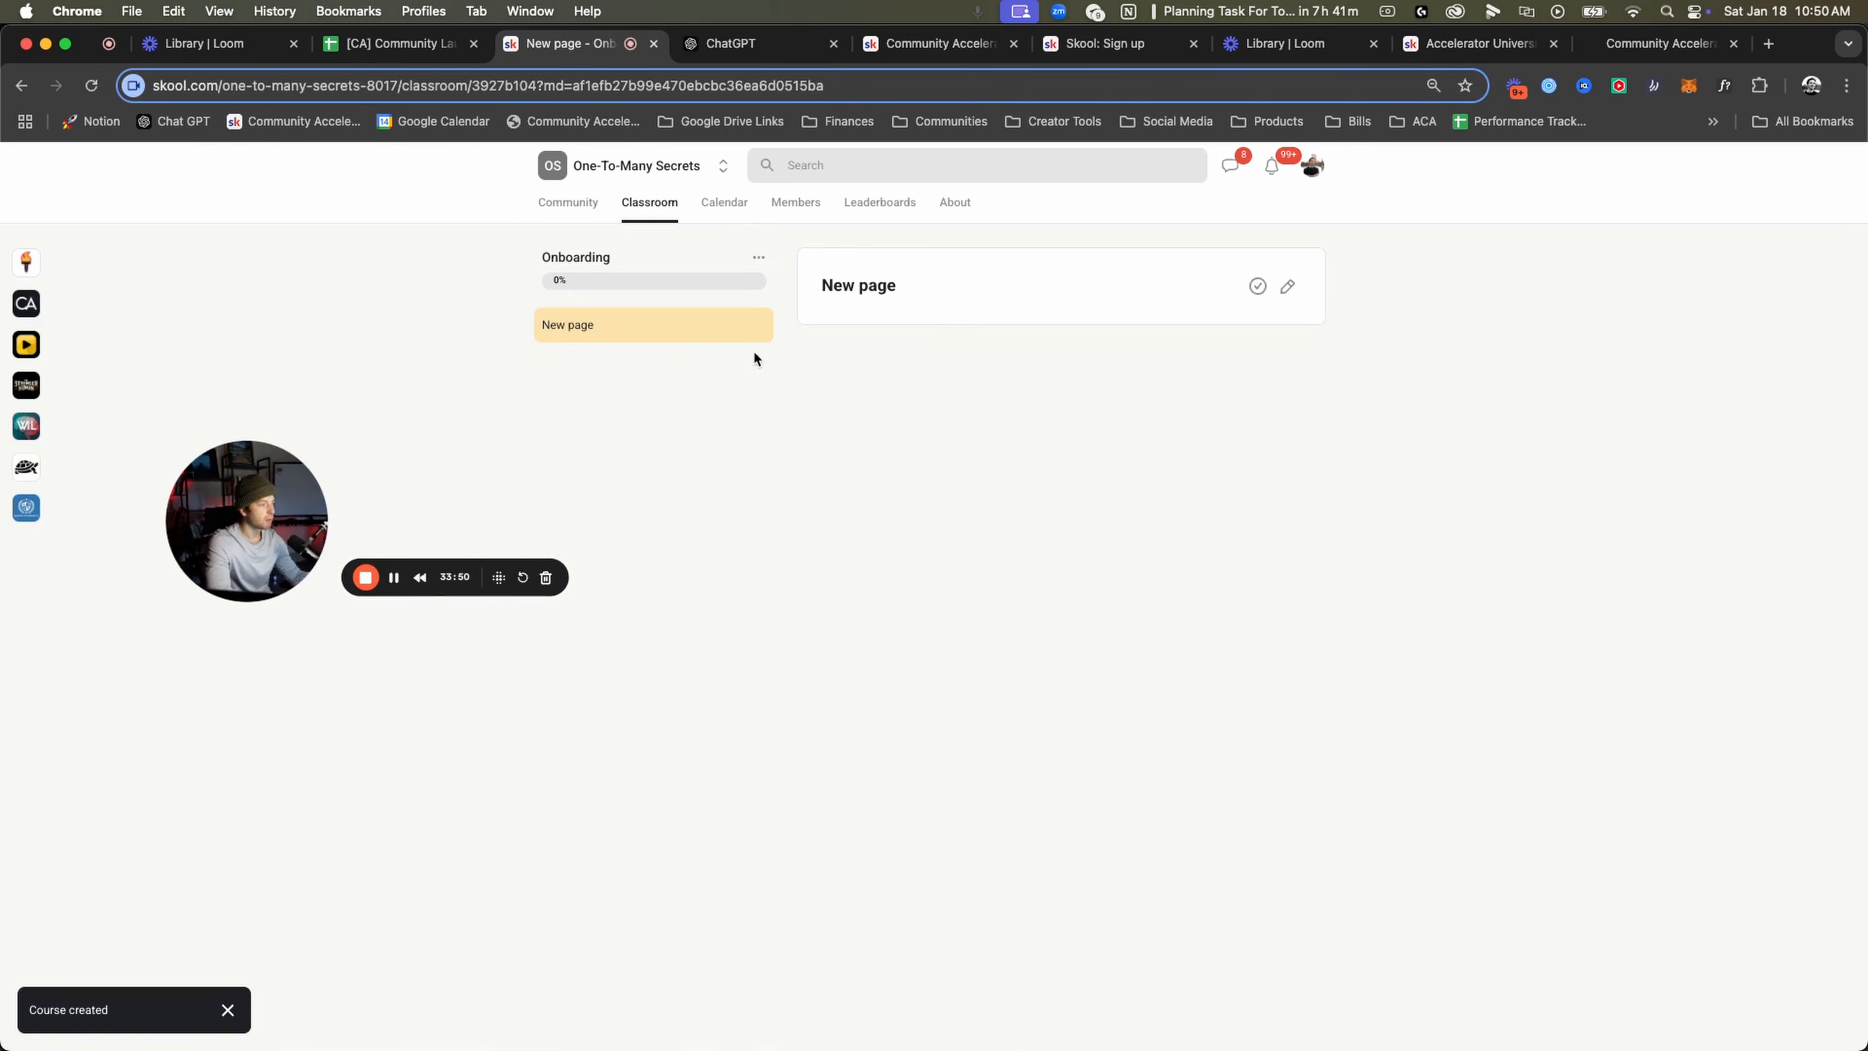
click(759, 326)
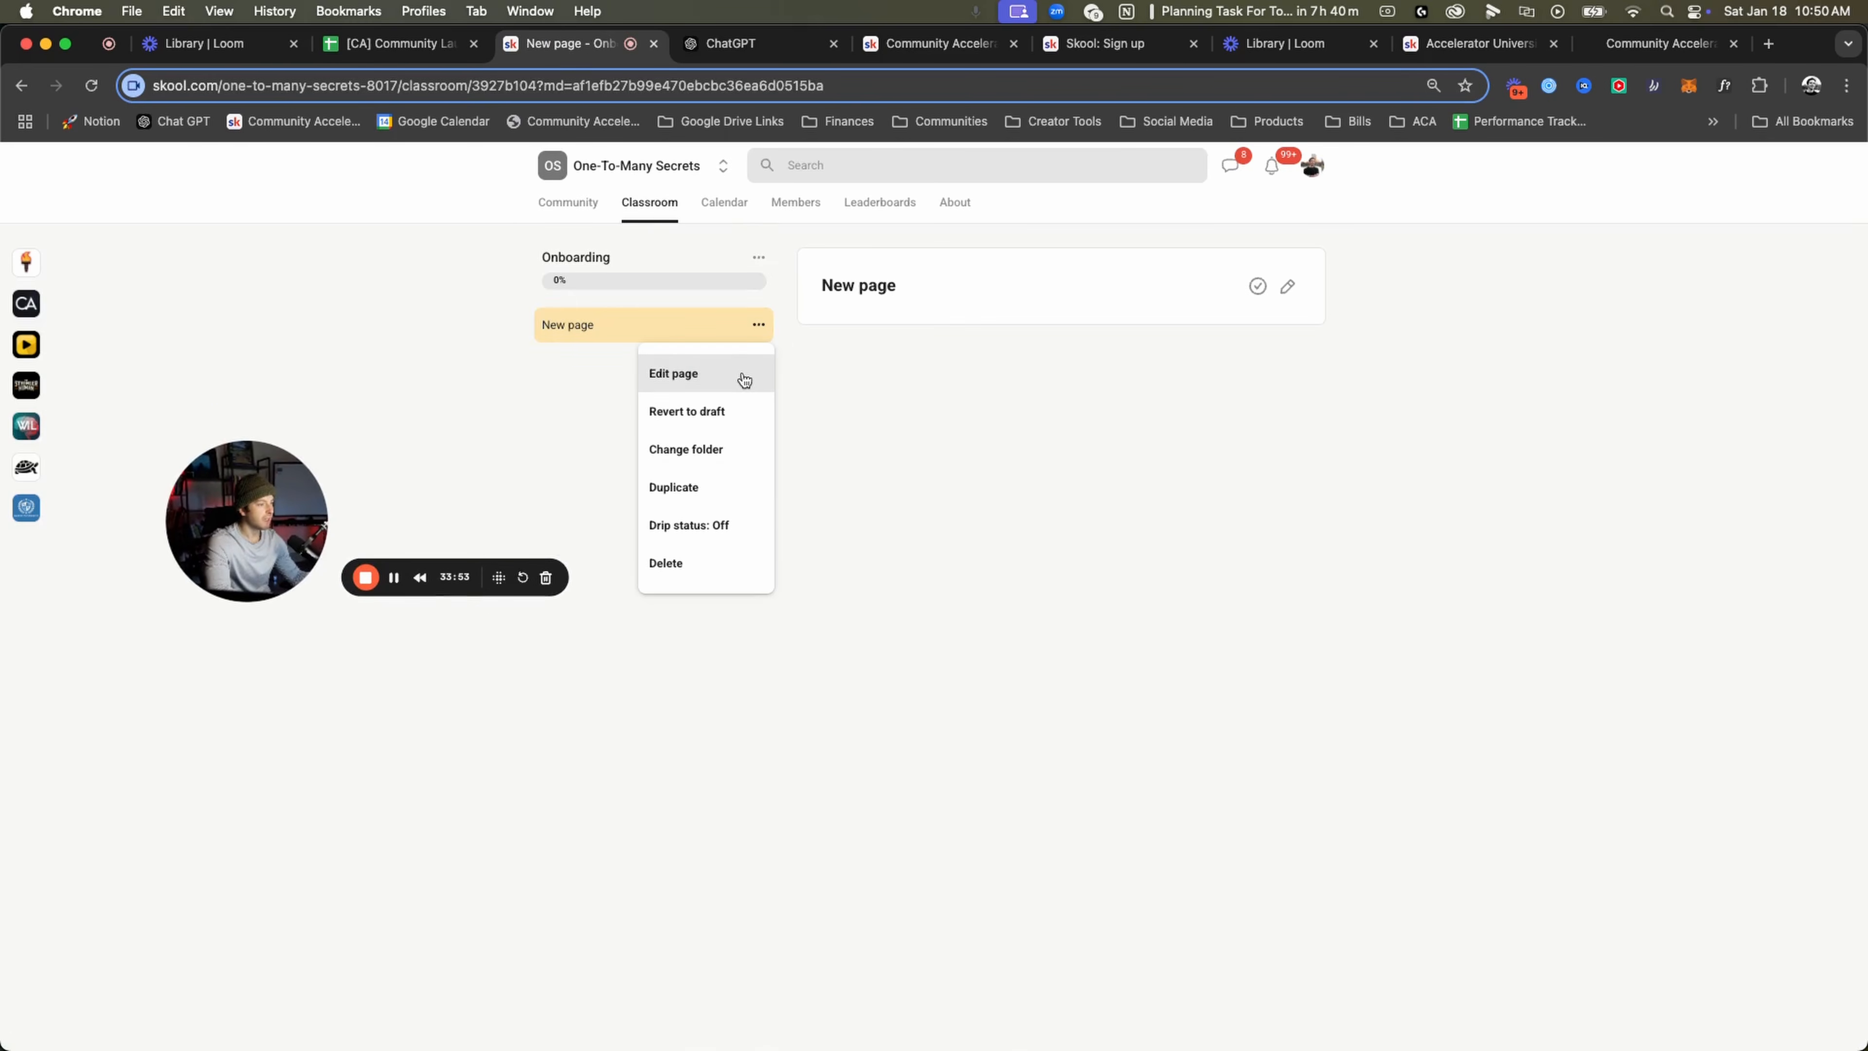
click(1287, 287)
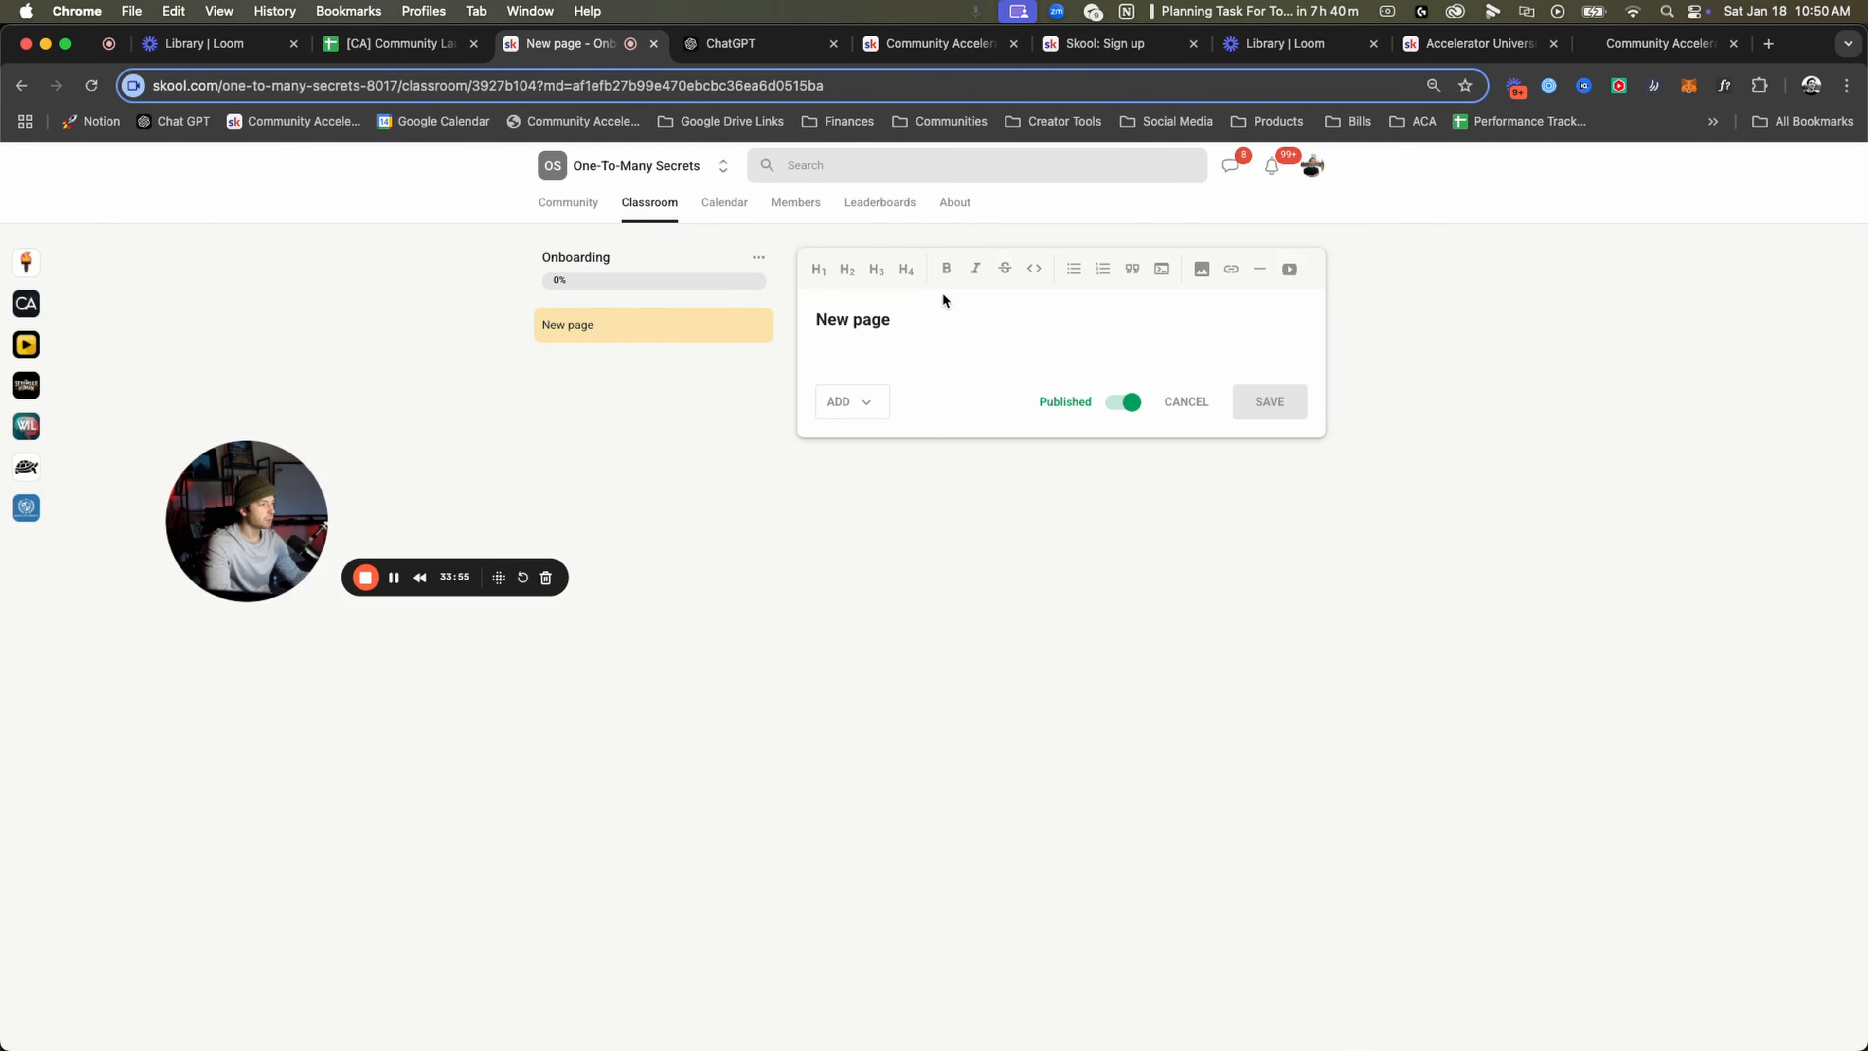
triple_click(971, 318)
key(Tab)
text(W)
key(BackSpace)
triple_click(886, 320)
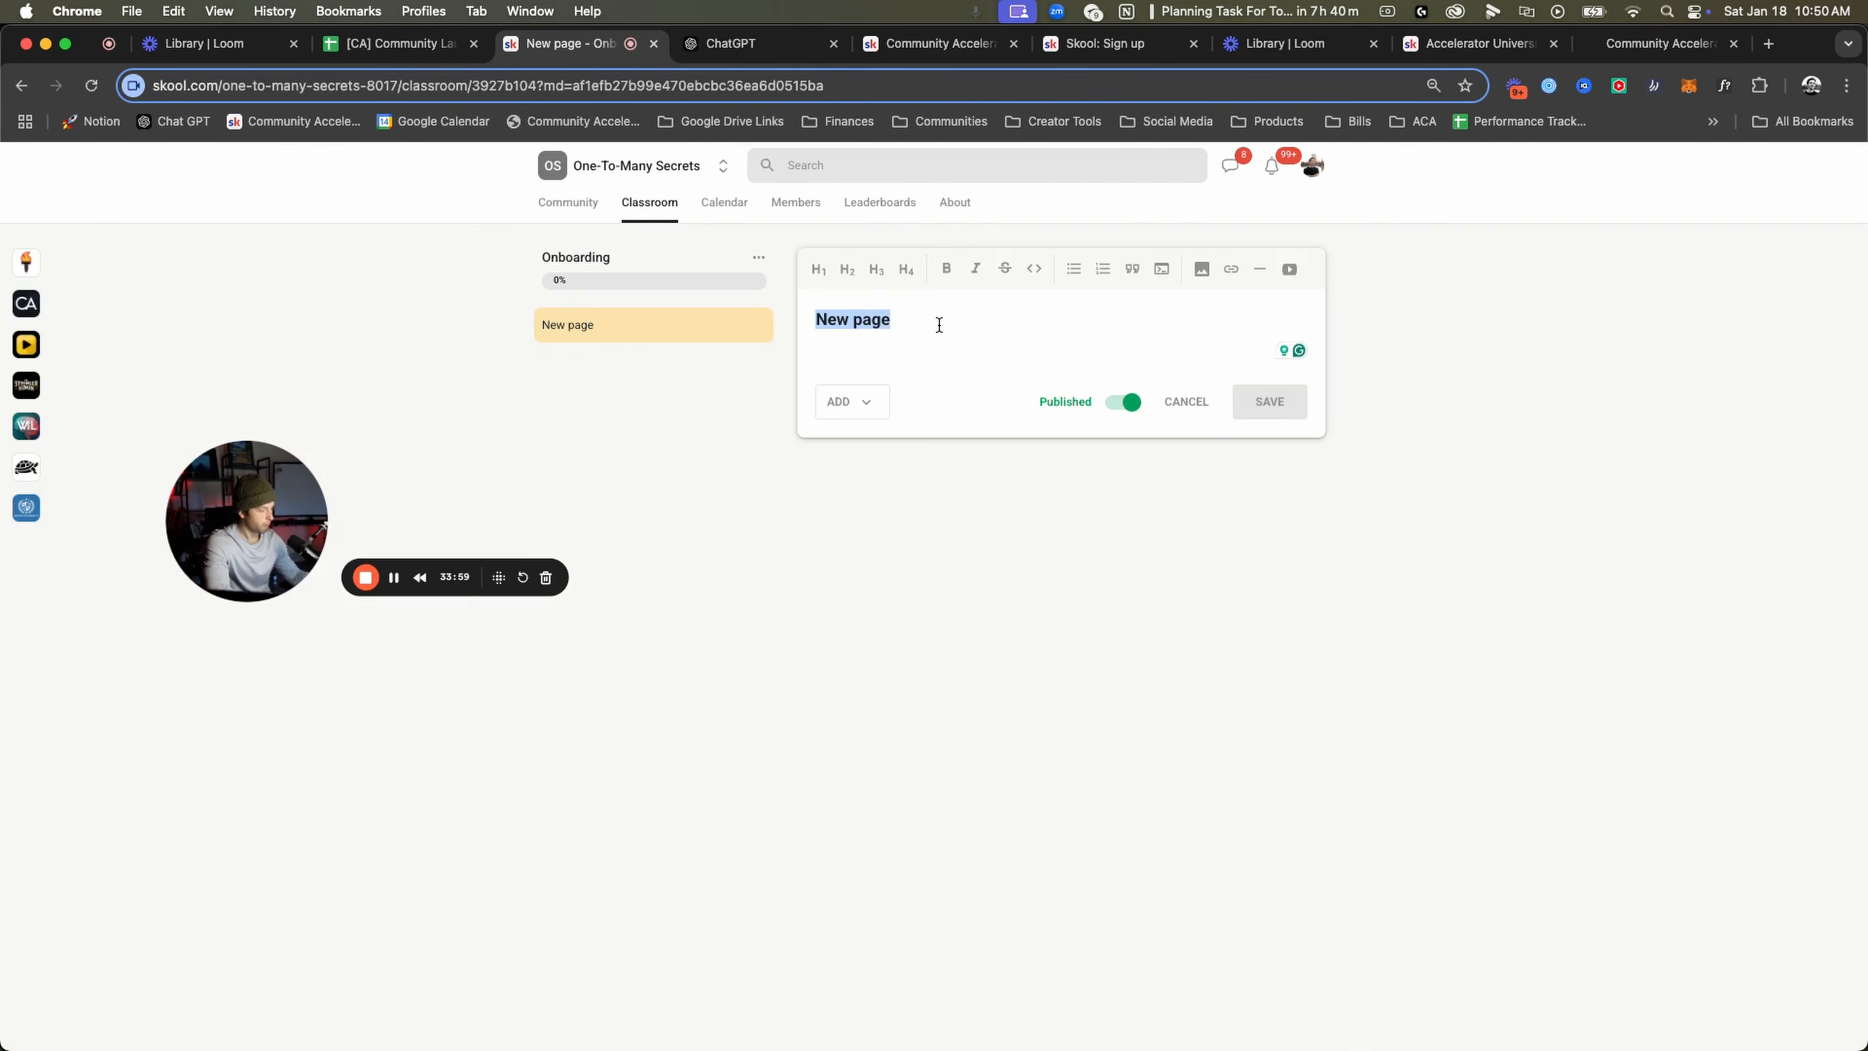
text(Welcome)
click(1247, 402)
Duplicate the Welcome page, title the copy "What You're Going To Get Out Of This", and save it as published.
click(758, 325)
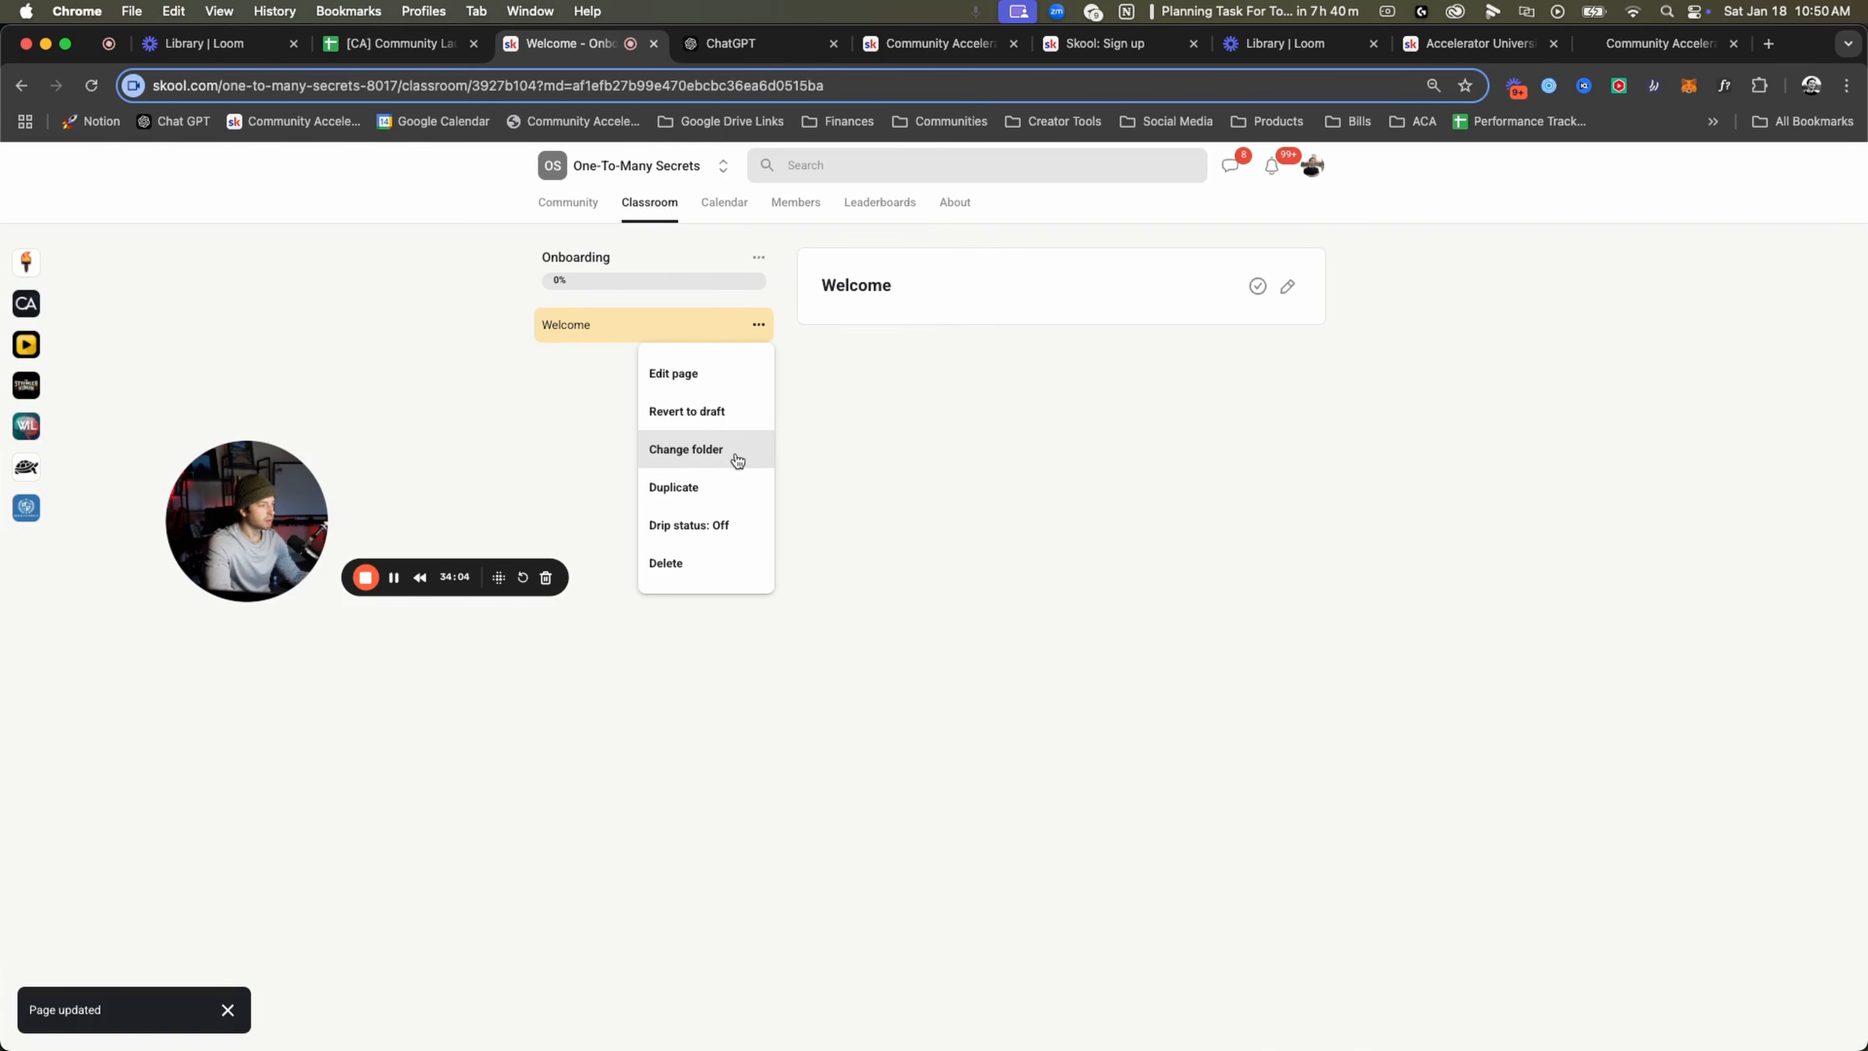
click(731, 485)
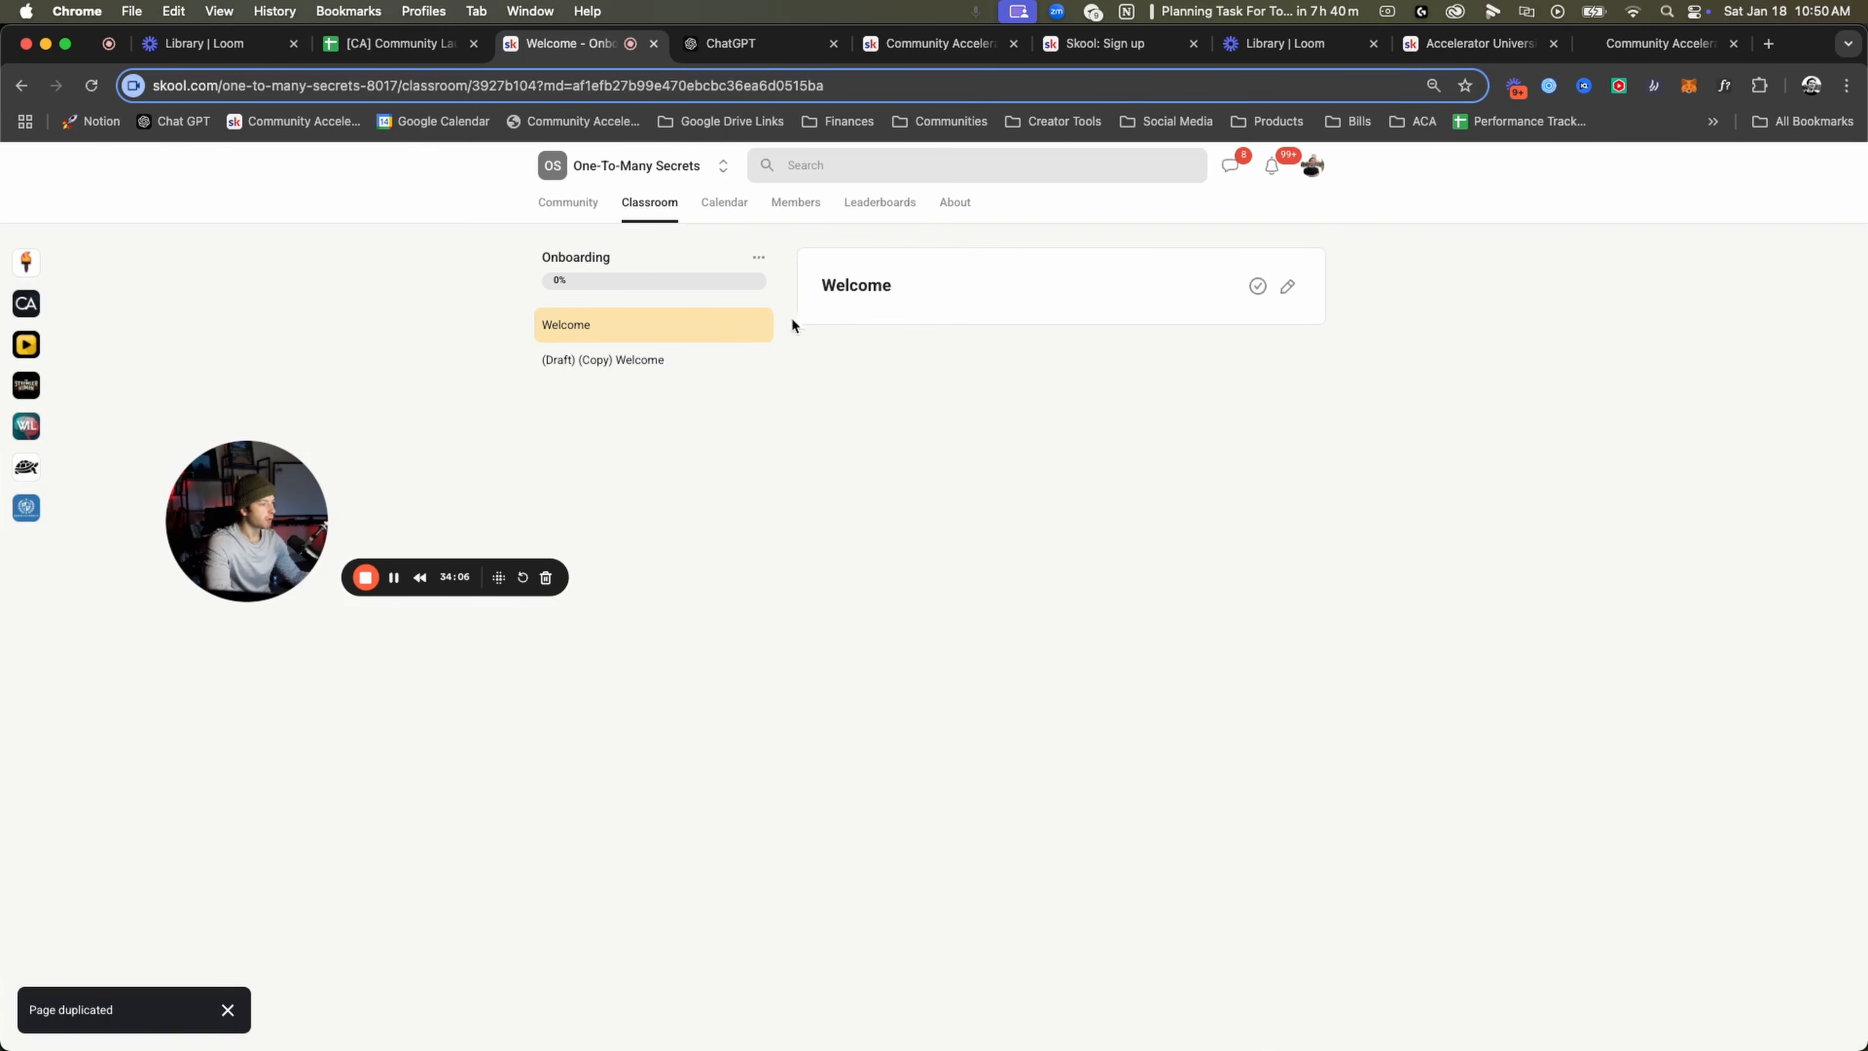
click(1287, 286)
triple_click(936, 318)
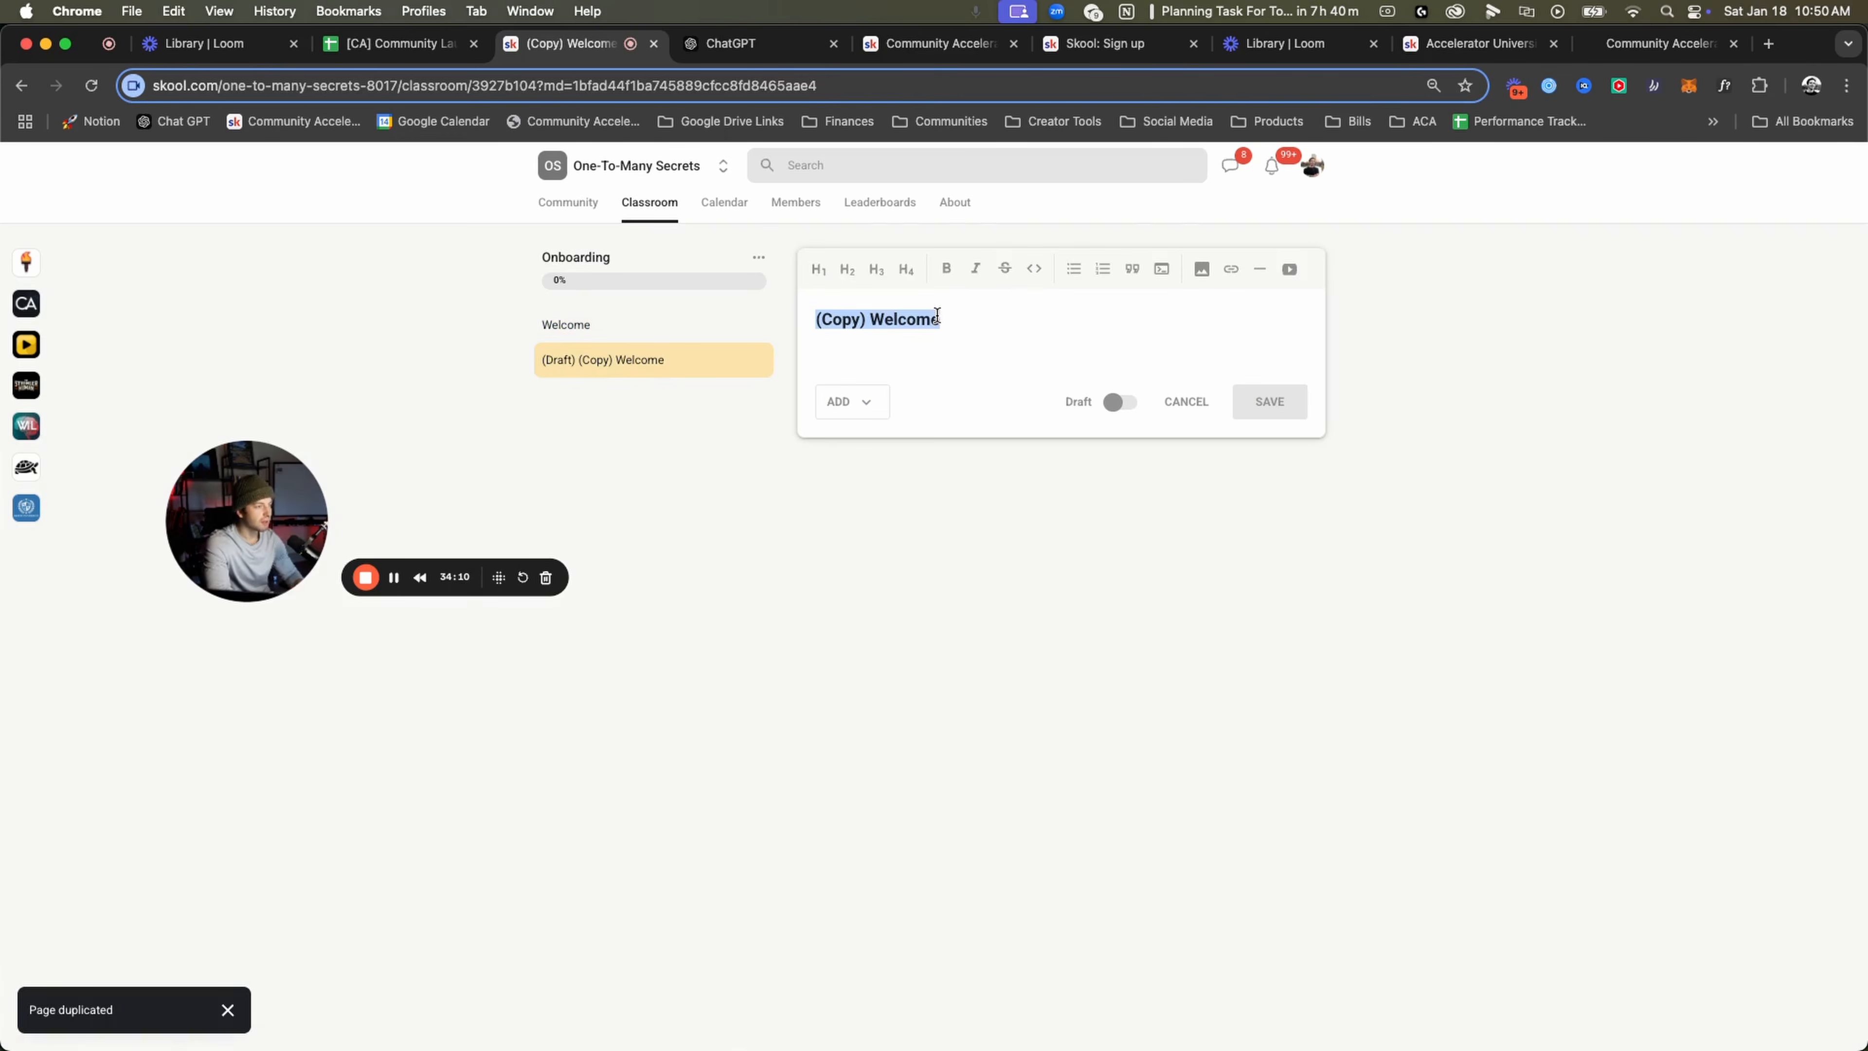
text(W)
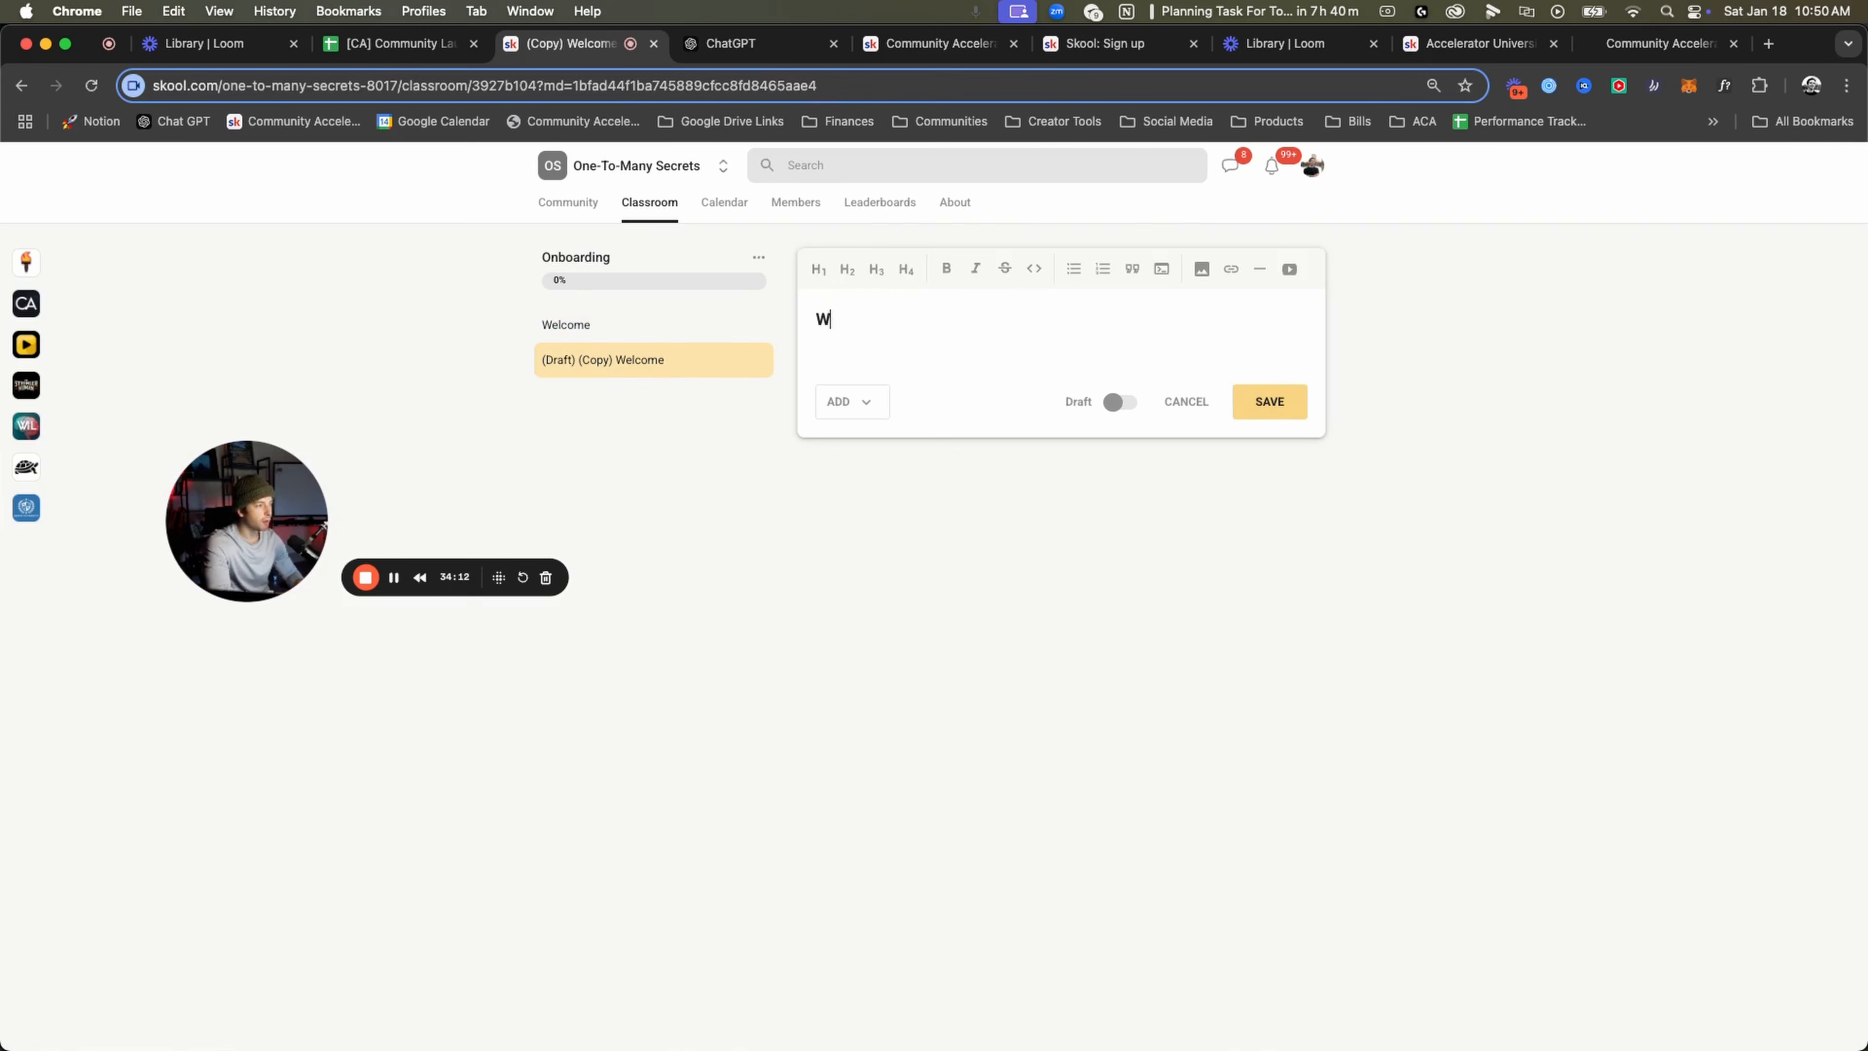
text(hat You're Going T)
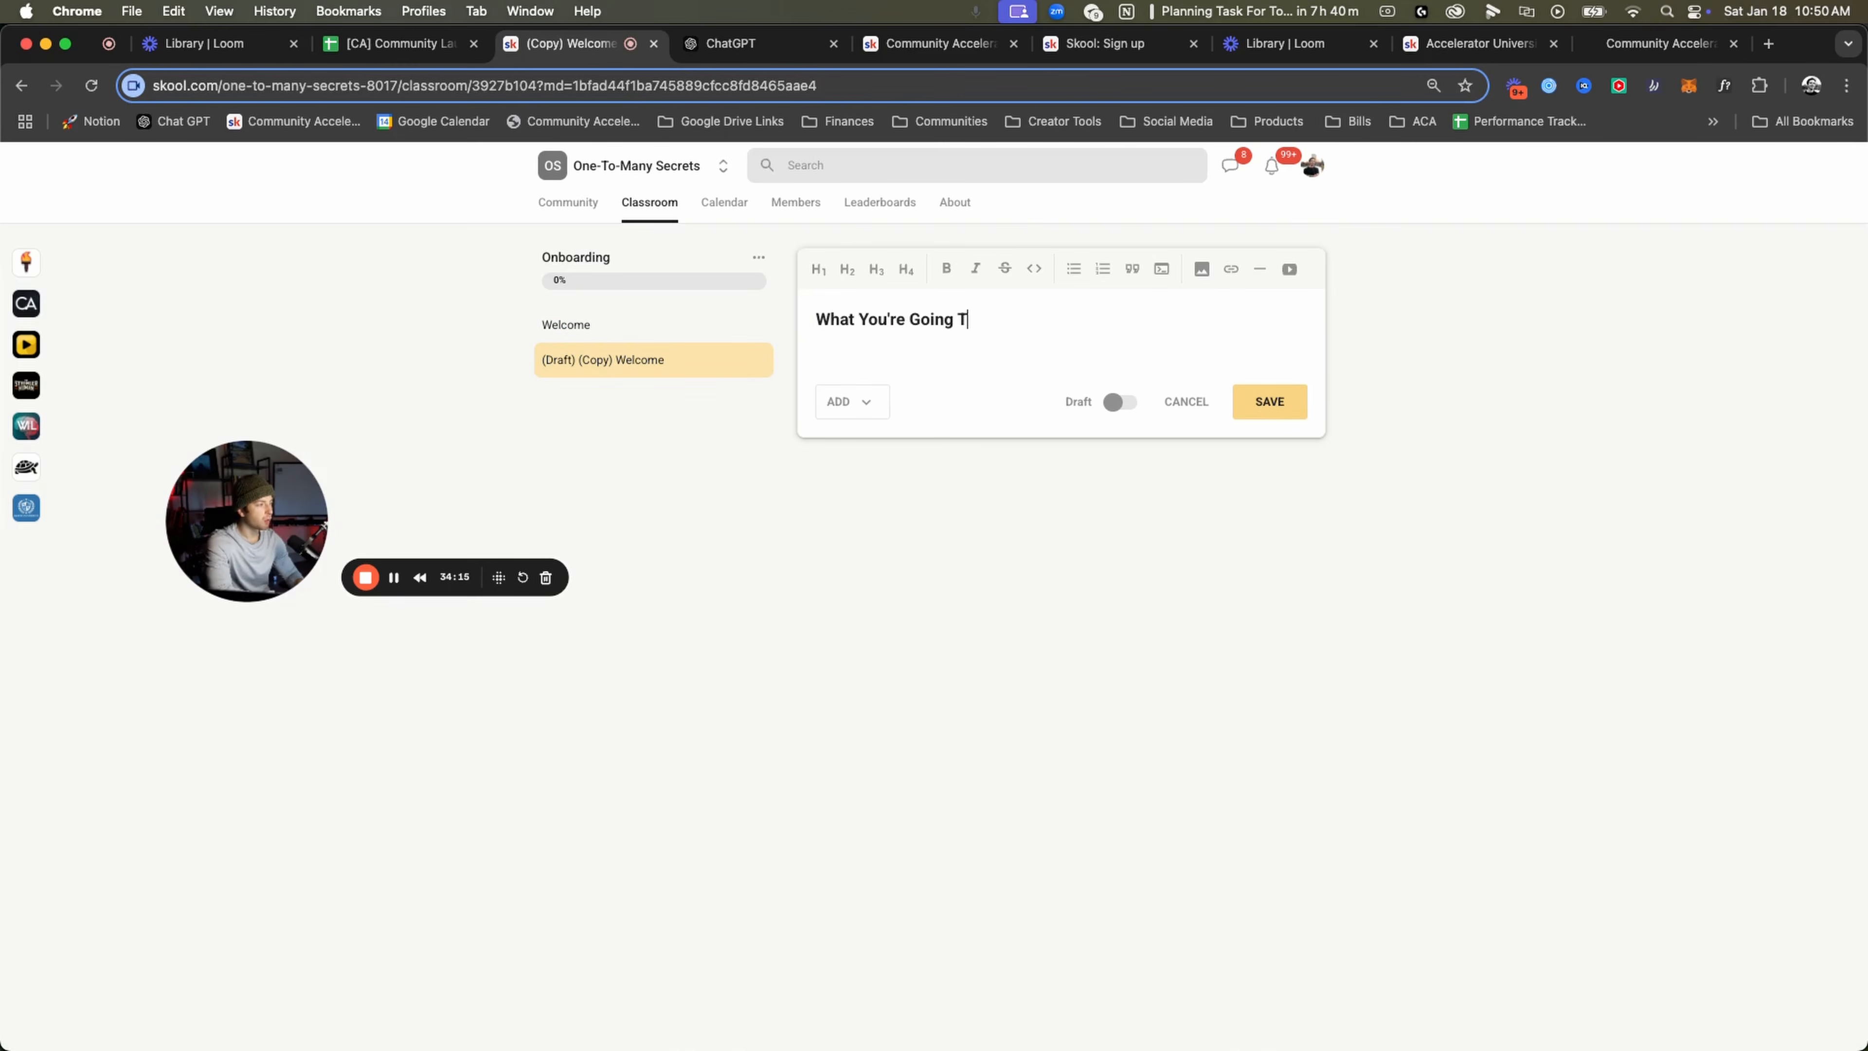
text(o Get Ou tOf This)
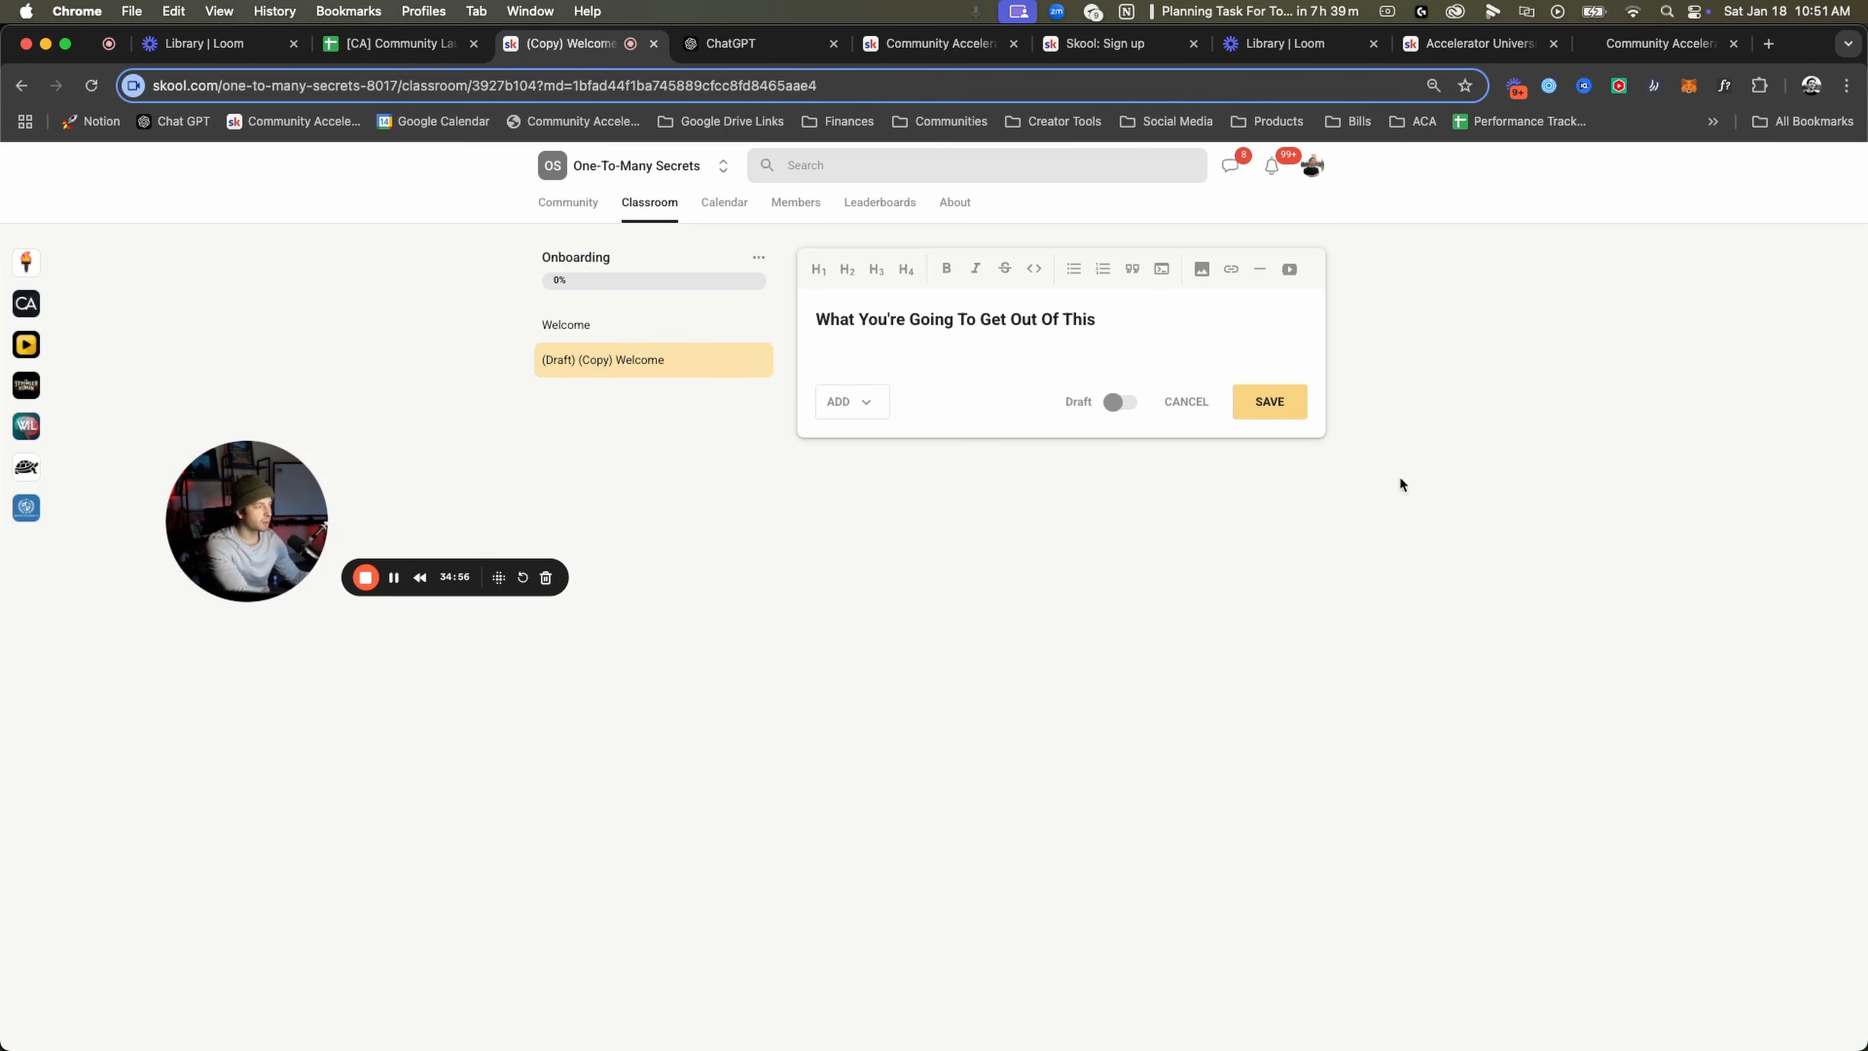
click(1118, 402)
click(1261, 403)
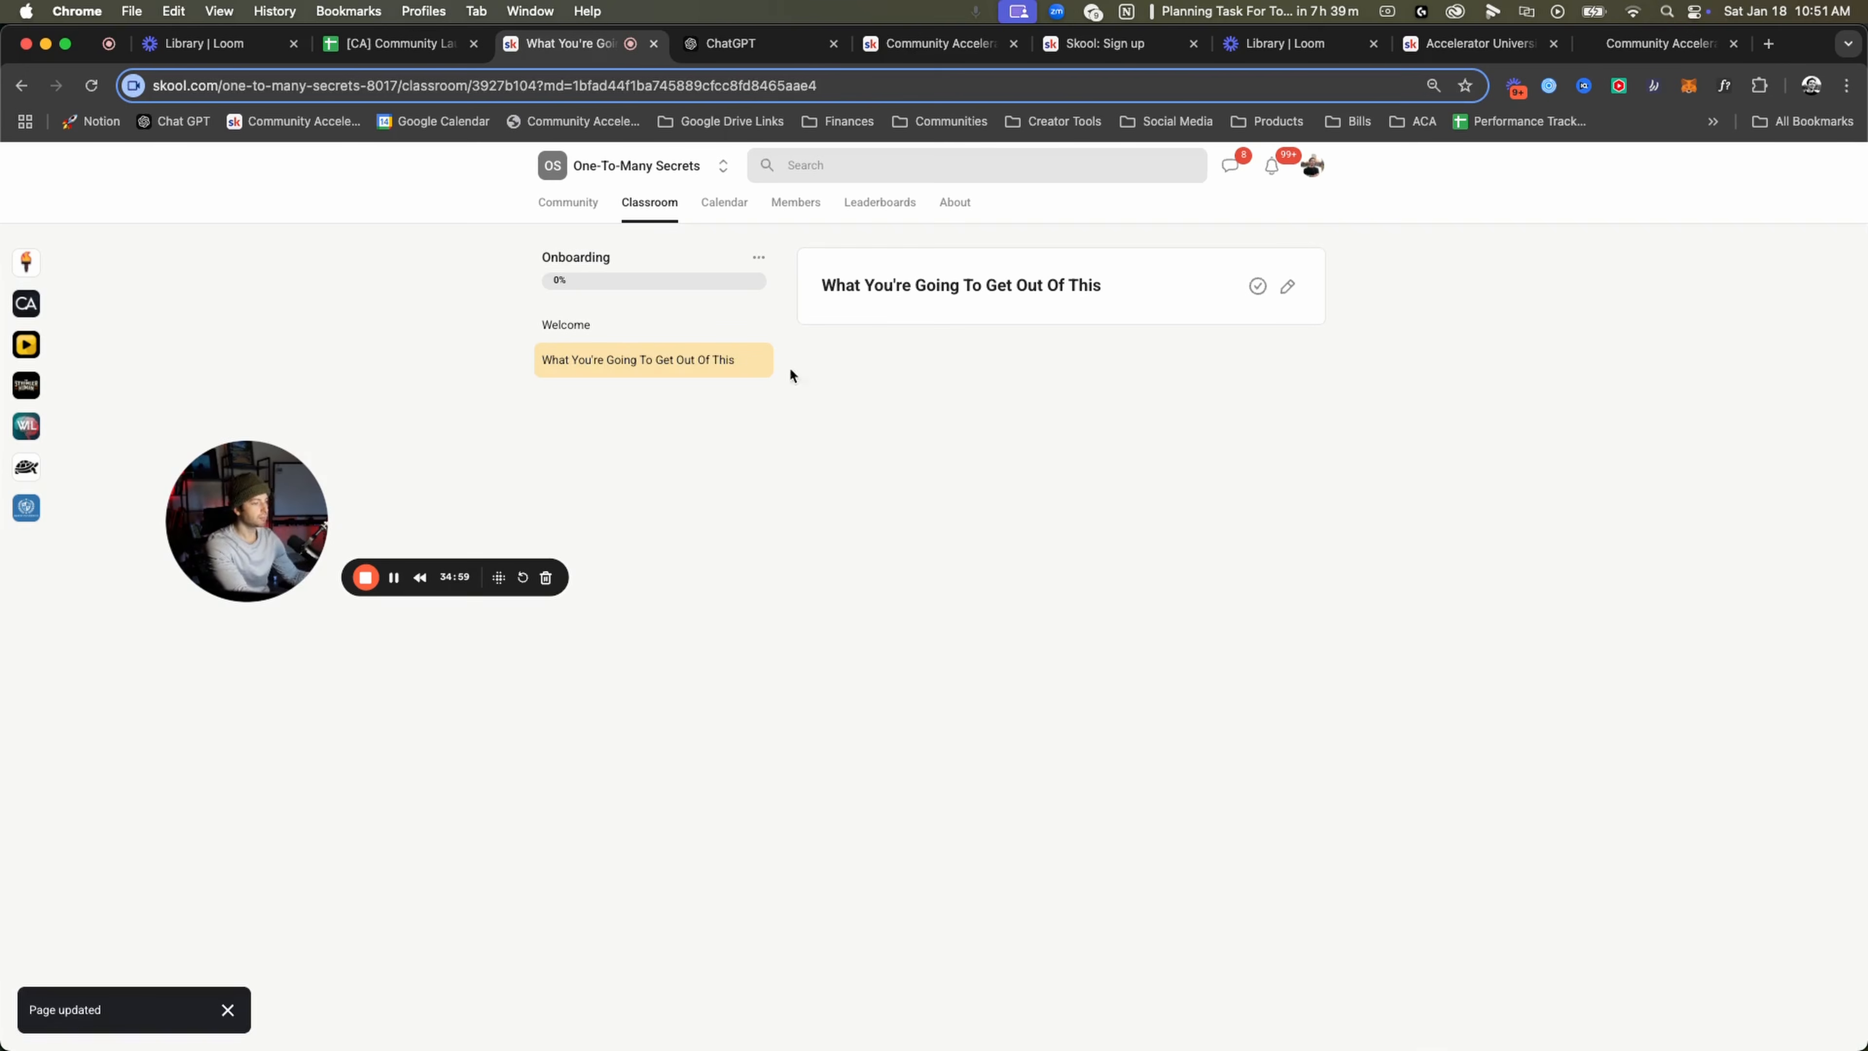
Duplicate the "What You're Going To Get Out Of This" page, title the copy "Why We're Different", and save it as published.
click(759, 361)
click(712, 523)
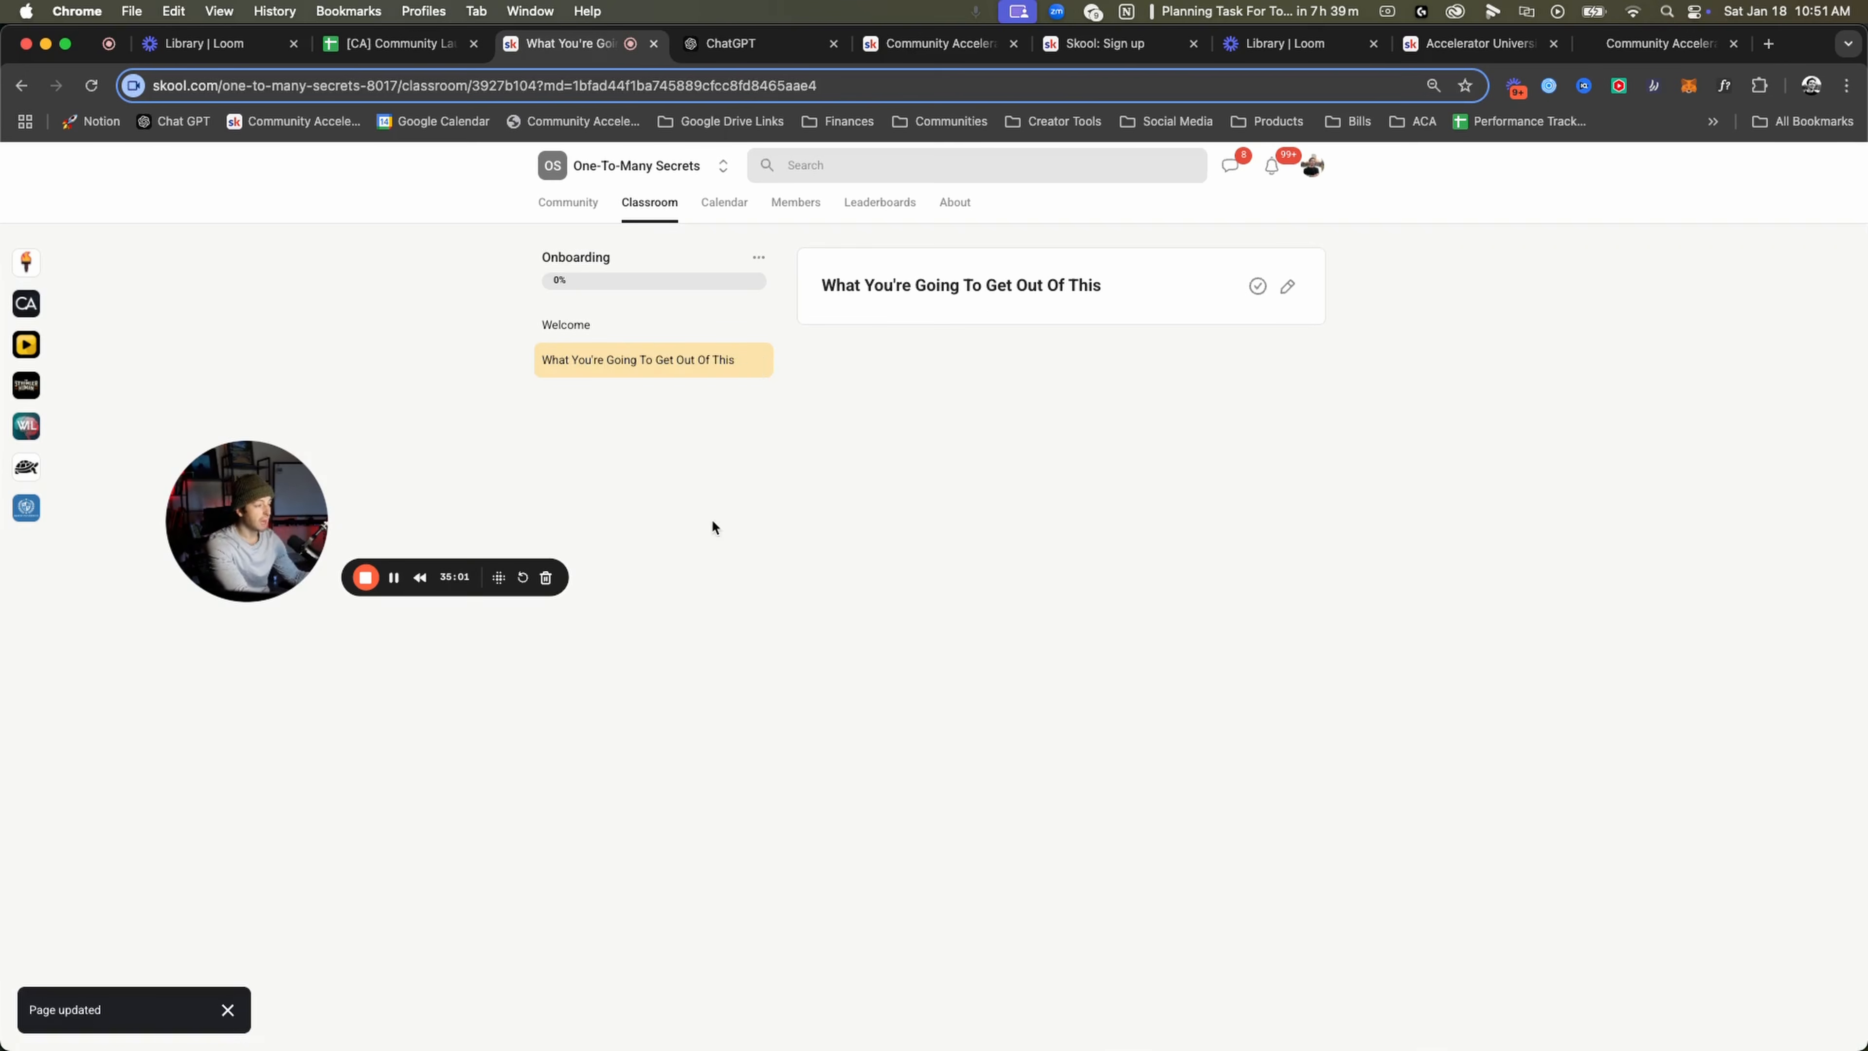
click(1287, 286)
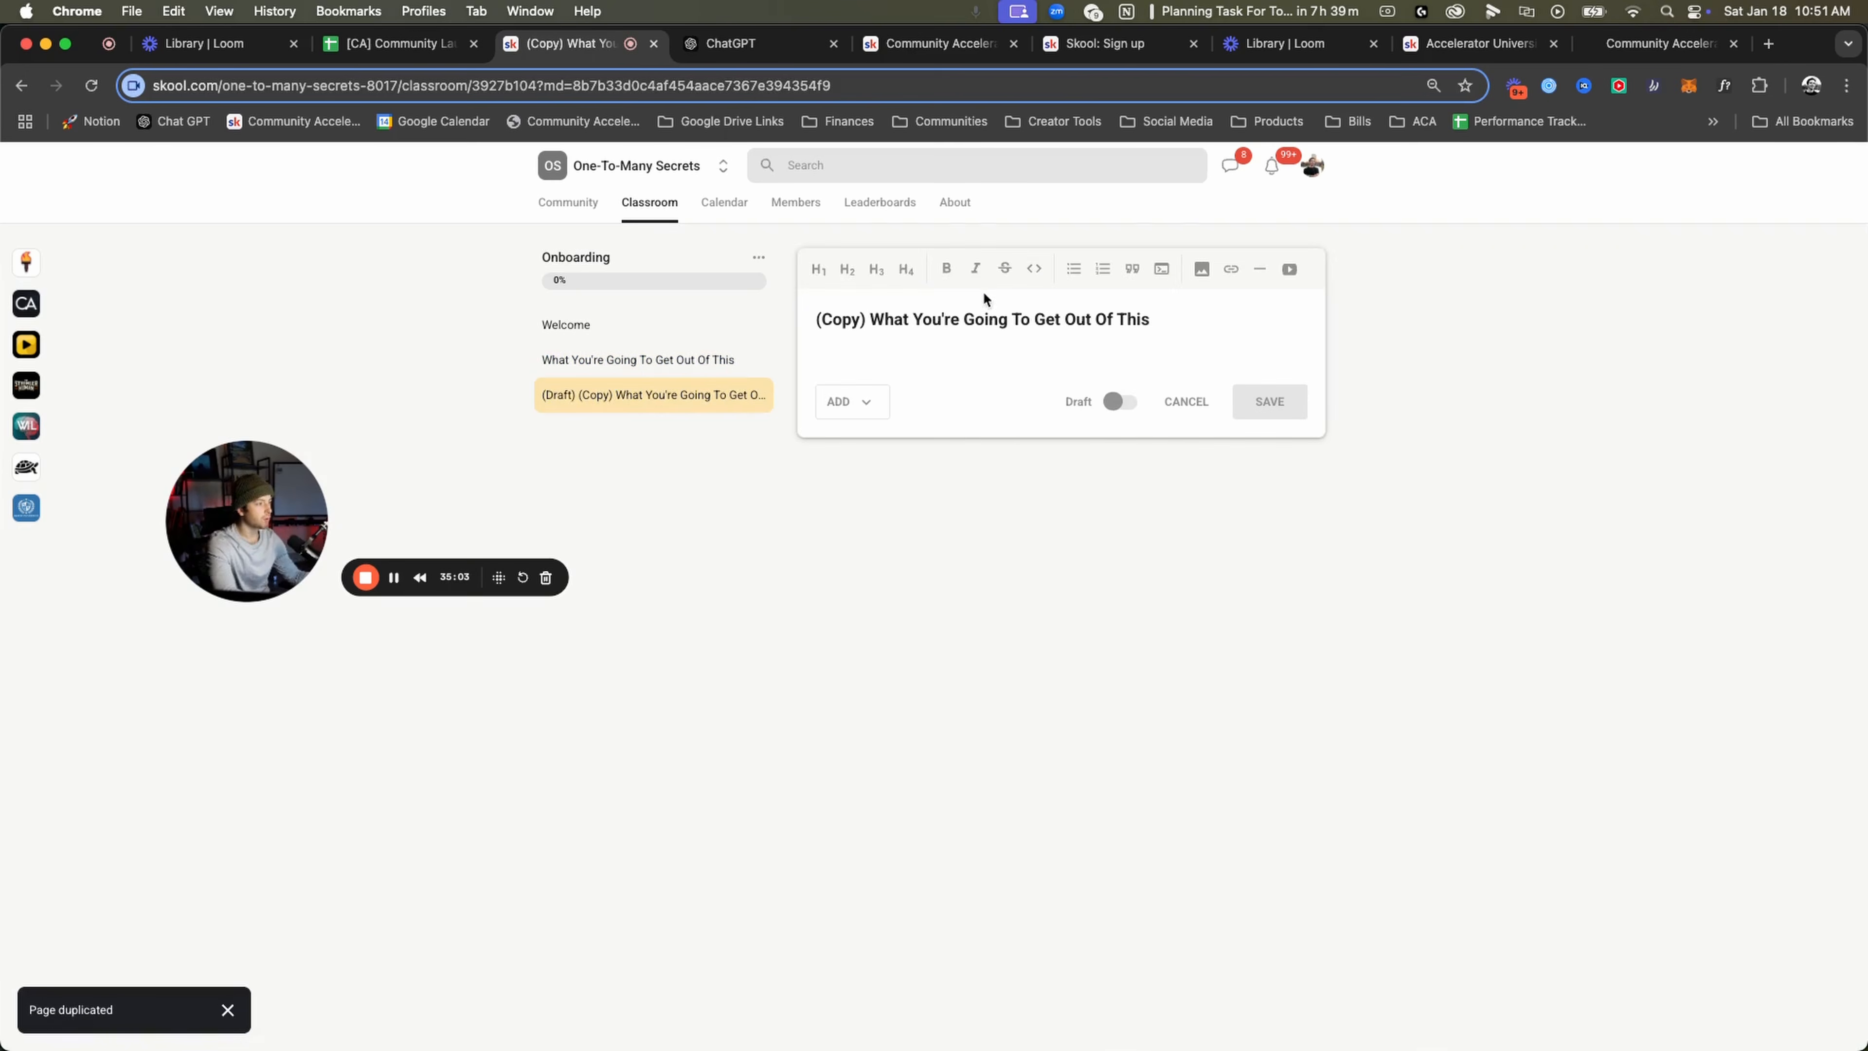
triple_click(985, 318)
text(Why)
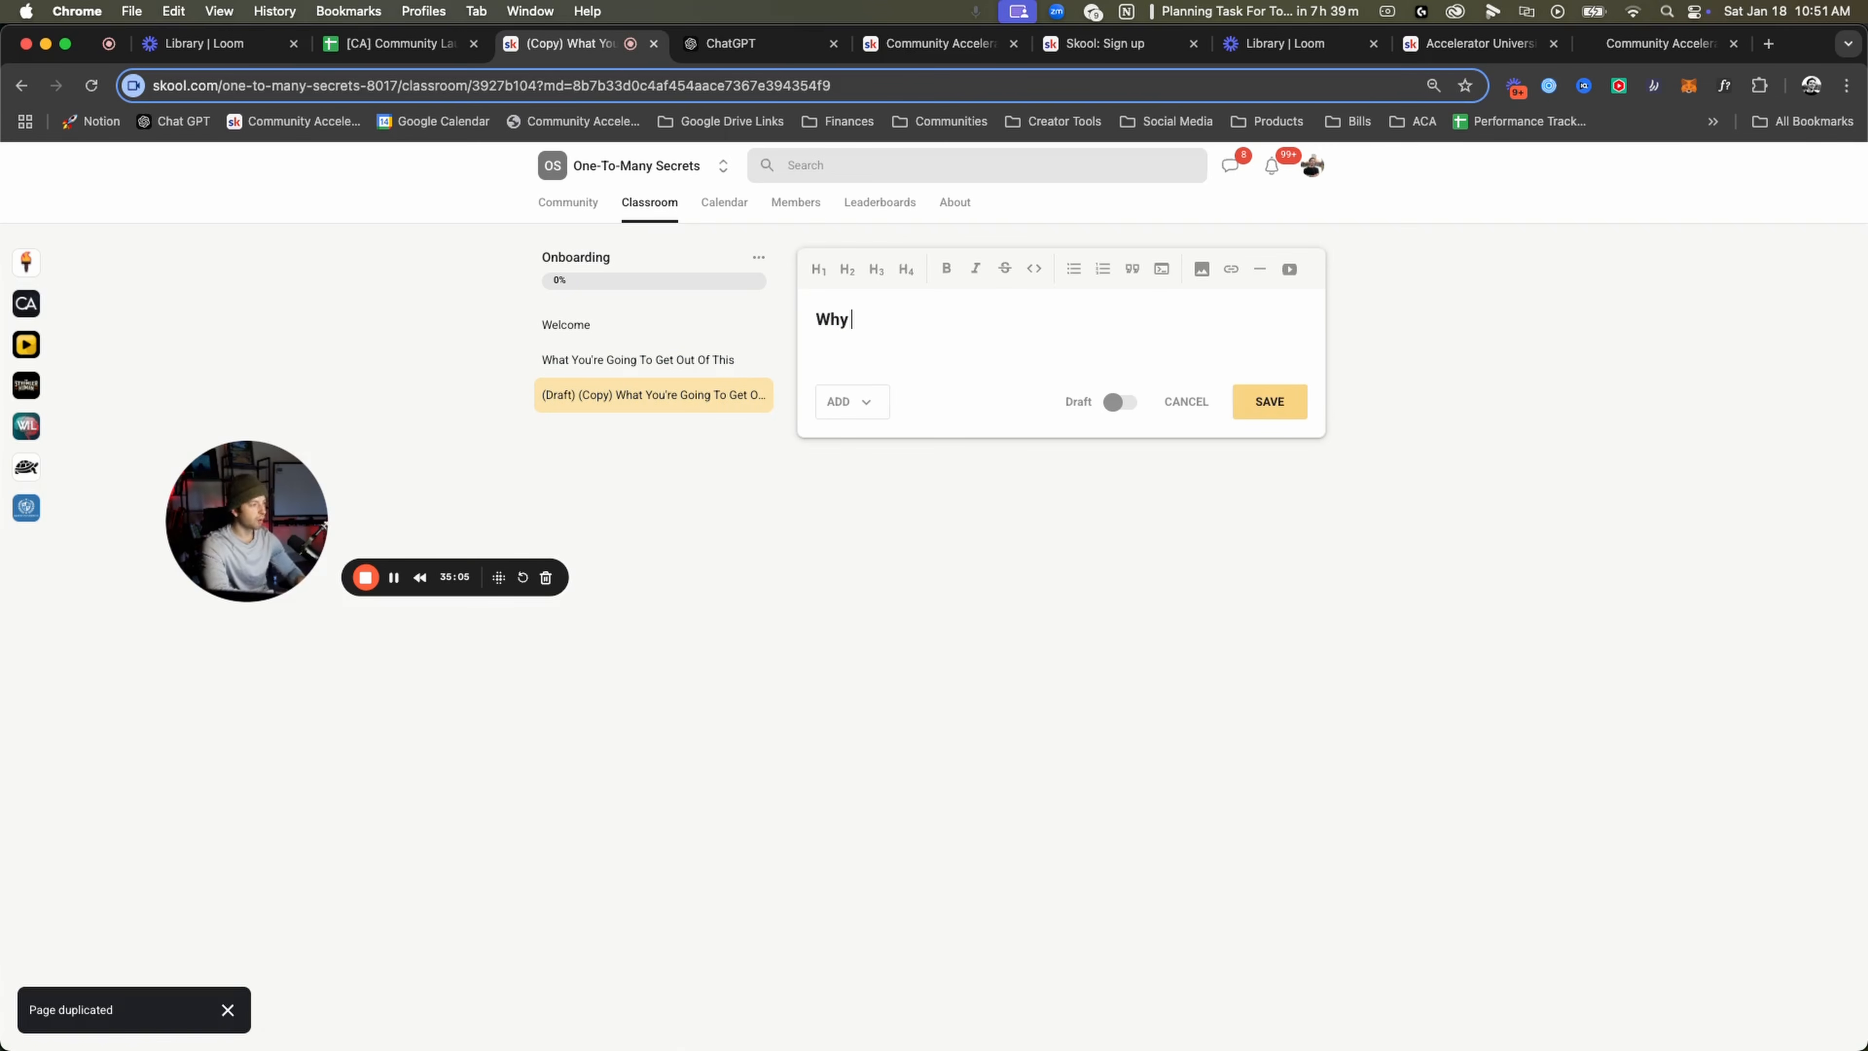
text( We're Different)
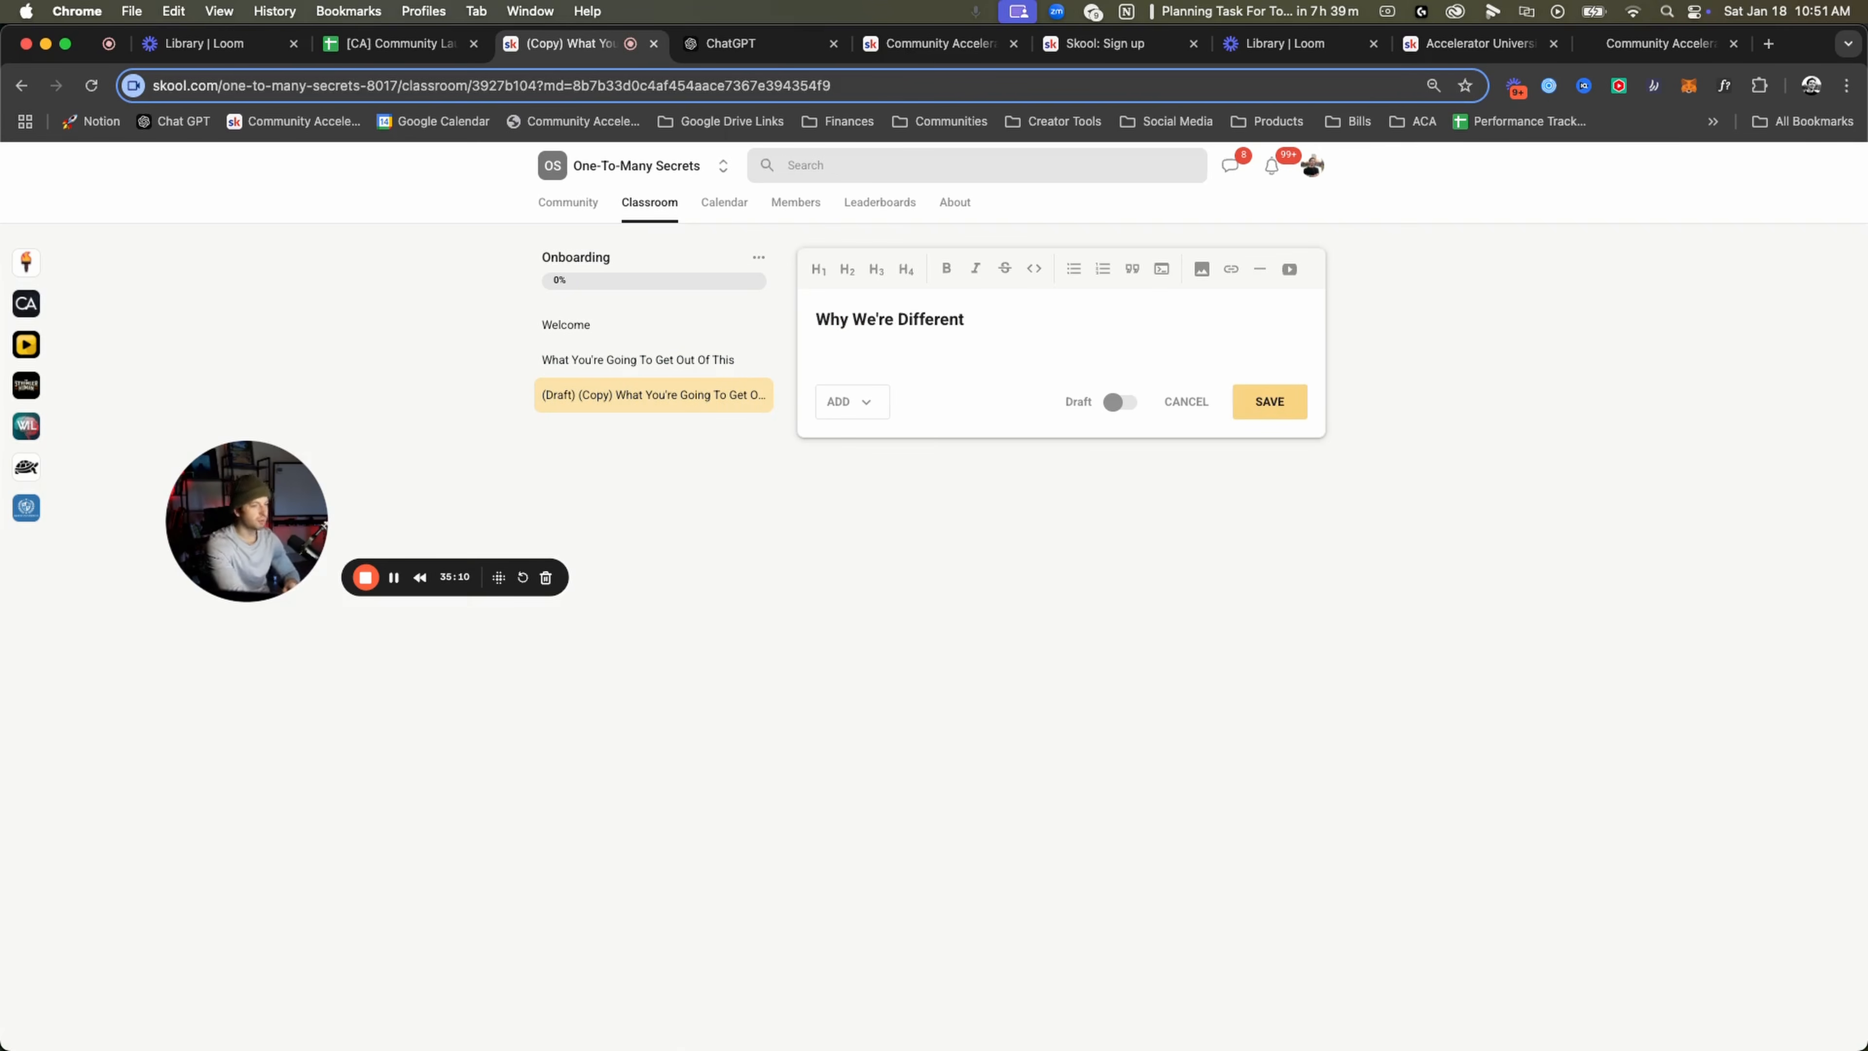
click(1120, 402)
click(1301, 403)
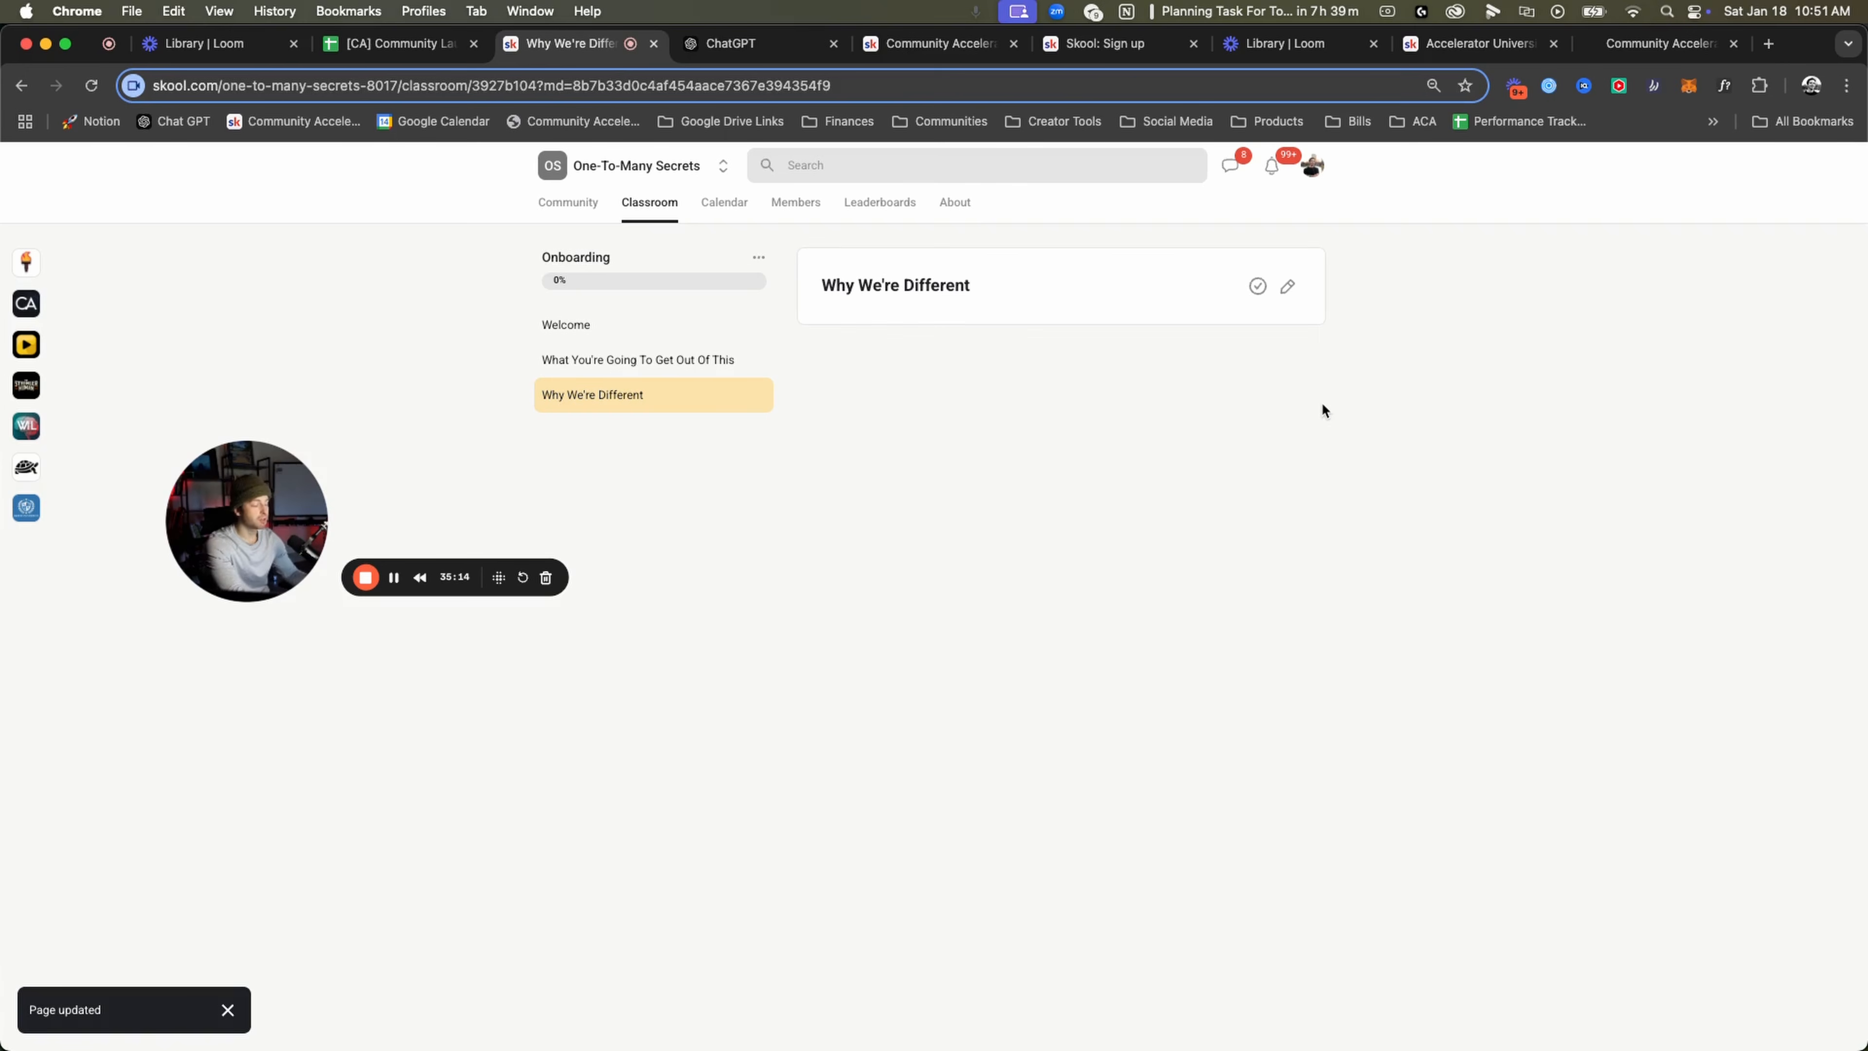
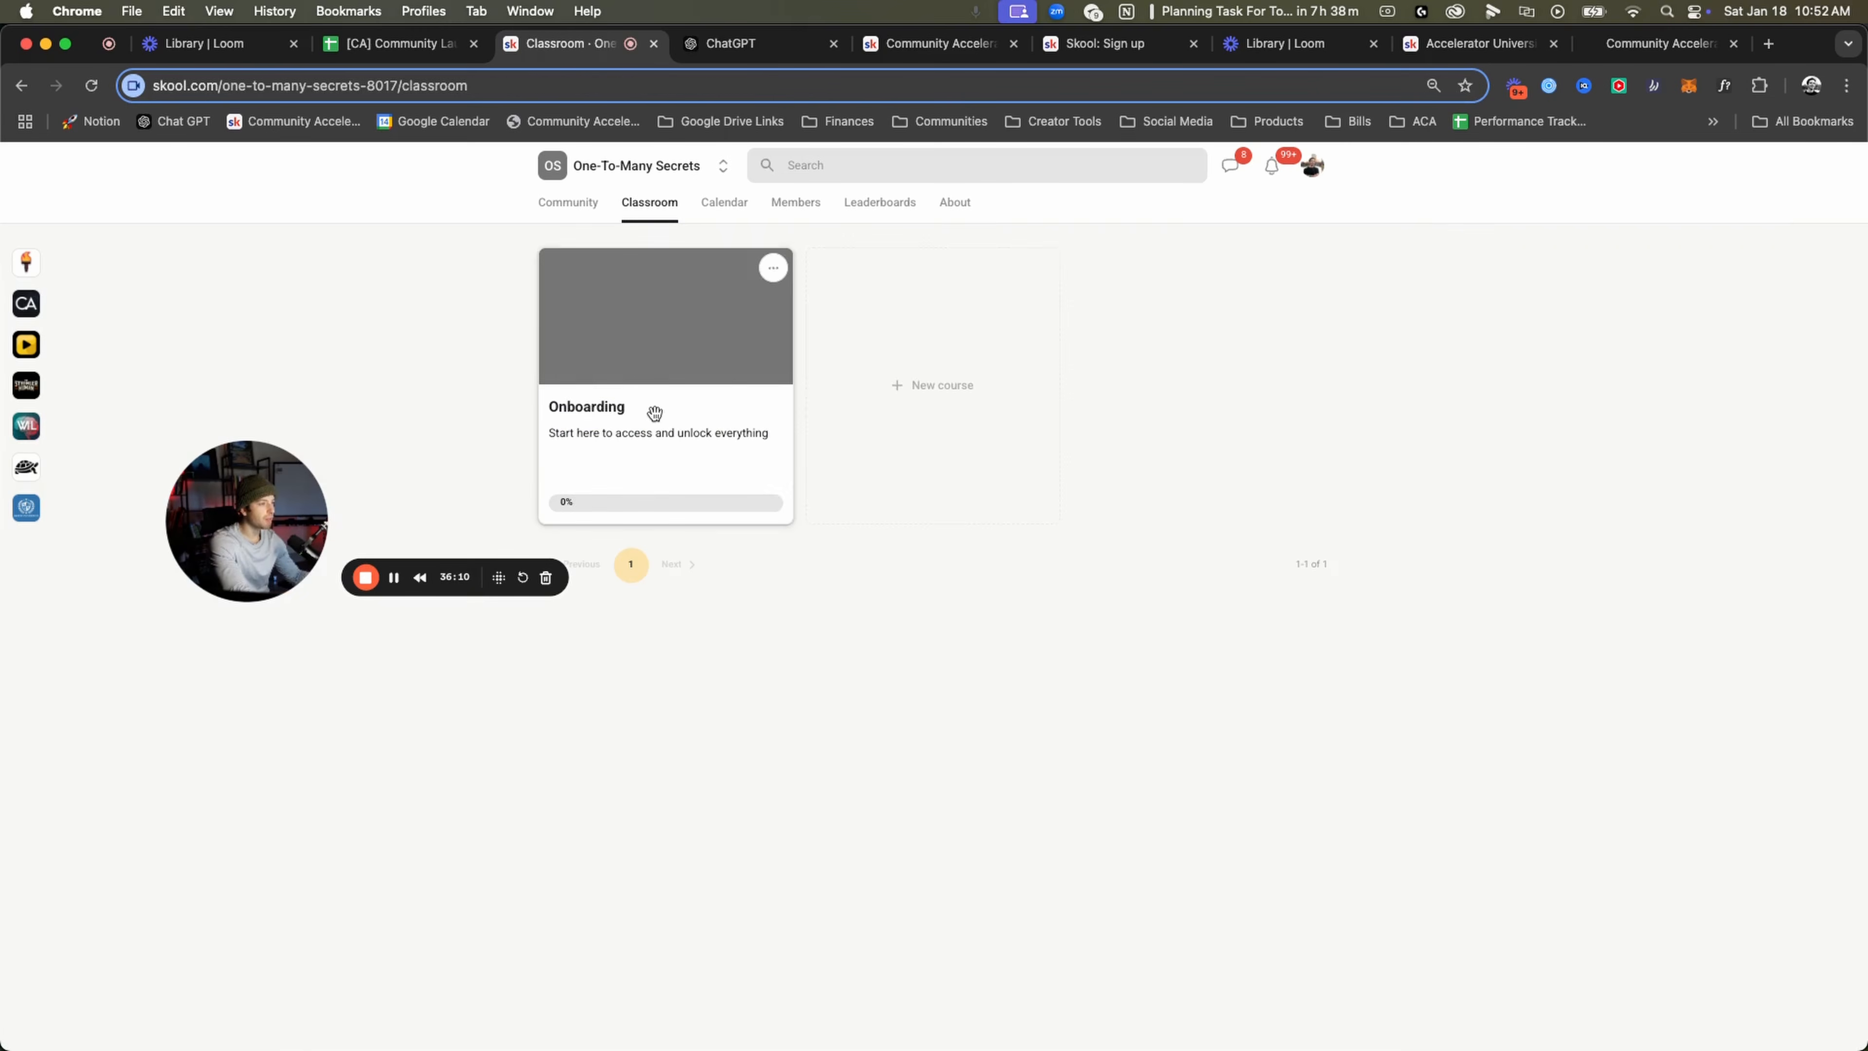
Open the Onboarding course's Welcome page and copy its web address.
click(654, 413)
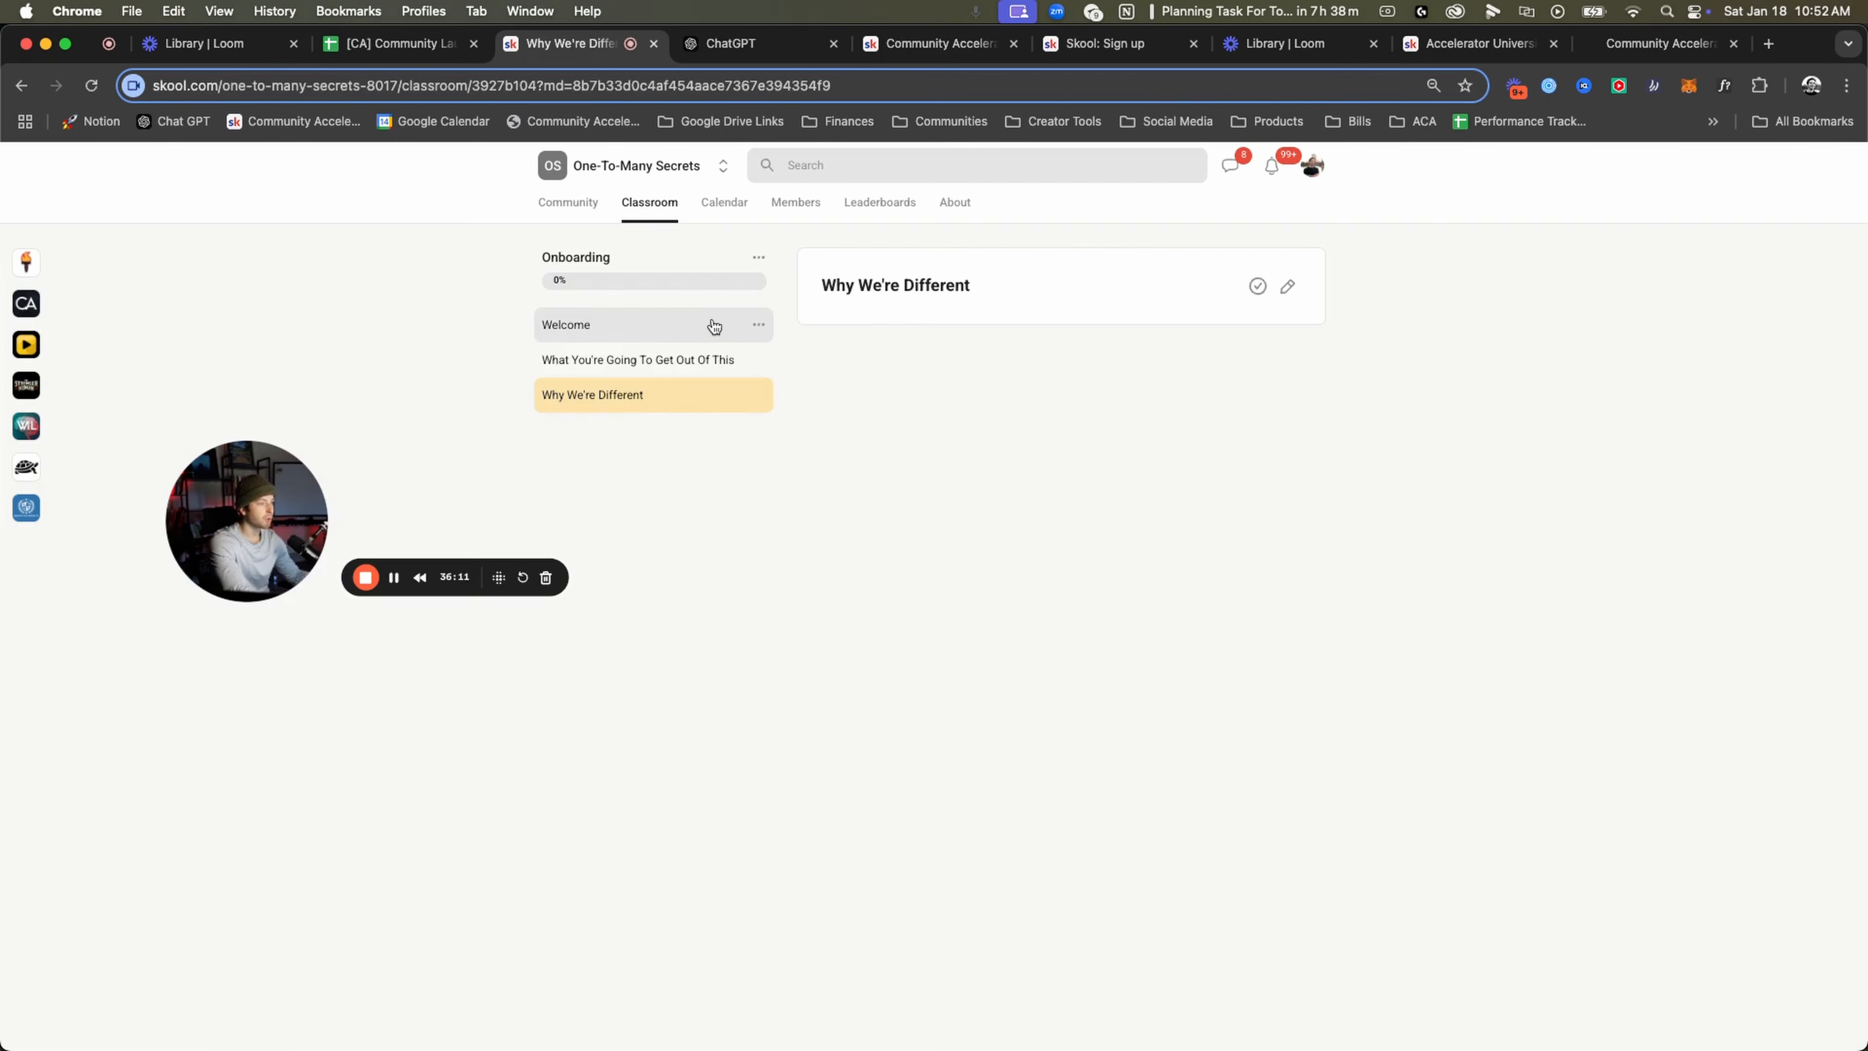
click(689, 331)
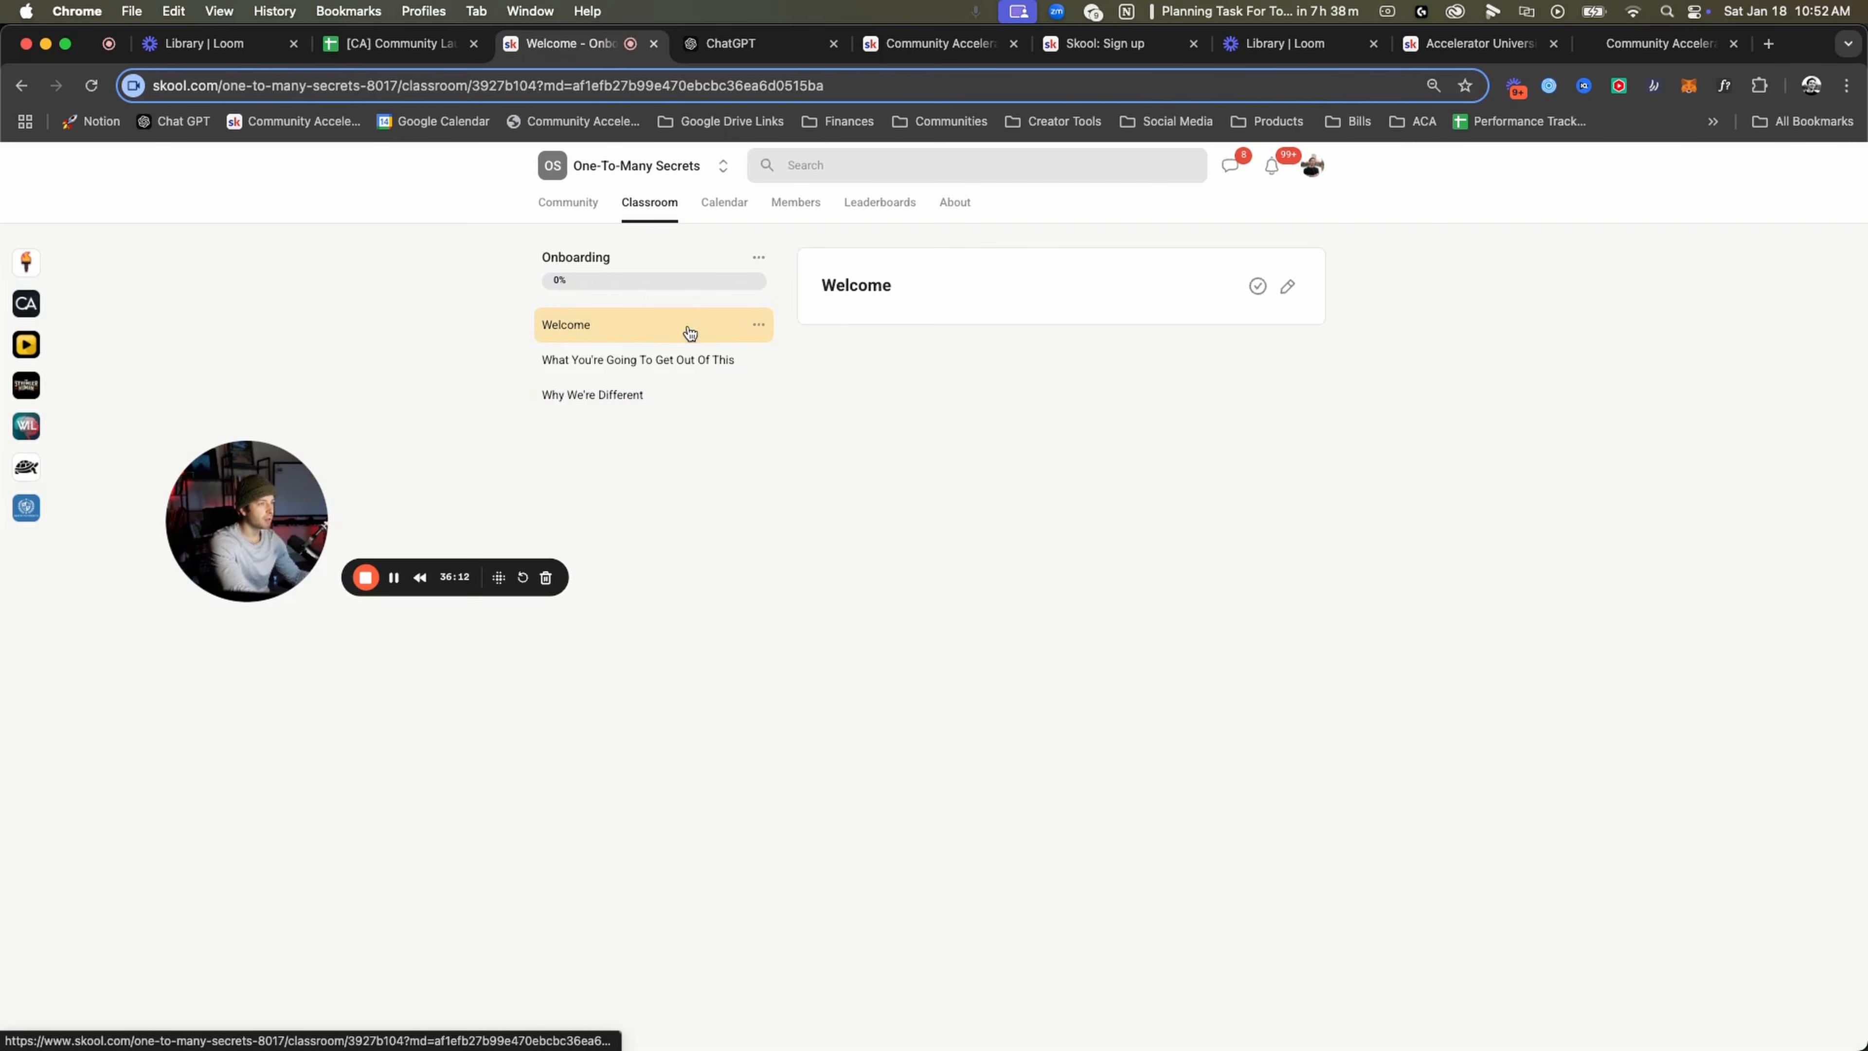
click(418, 81)
key(super+c)
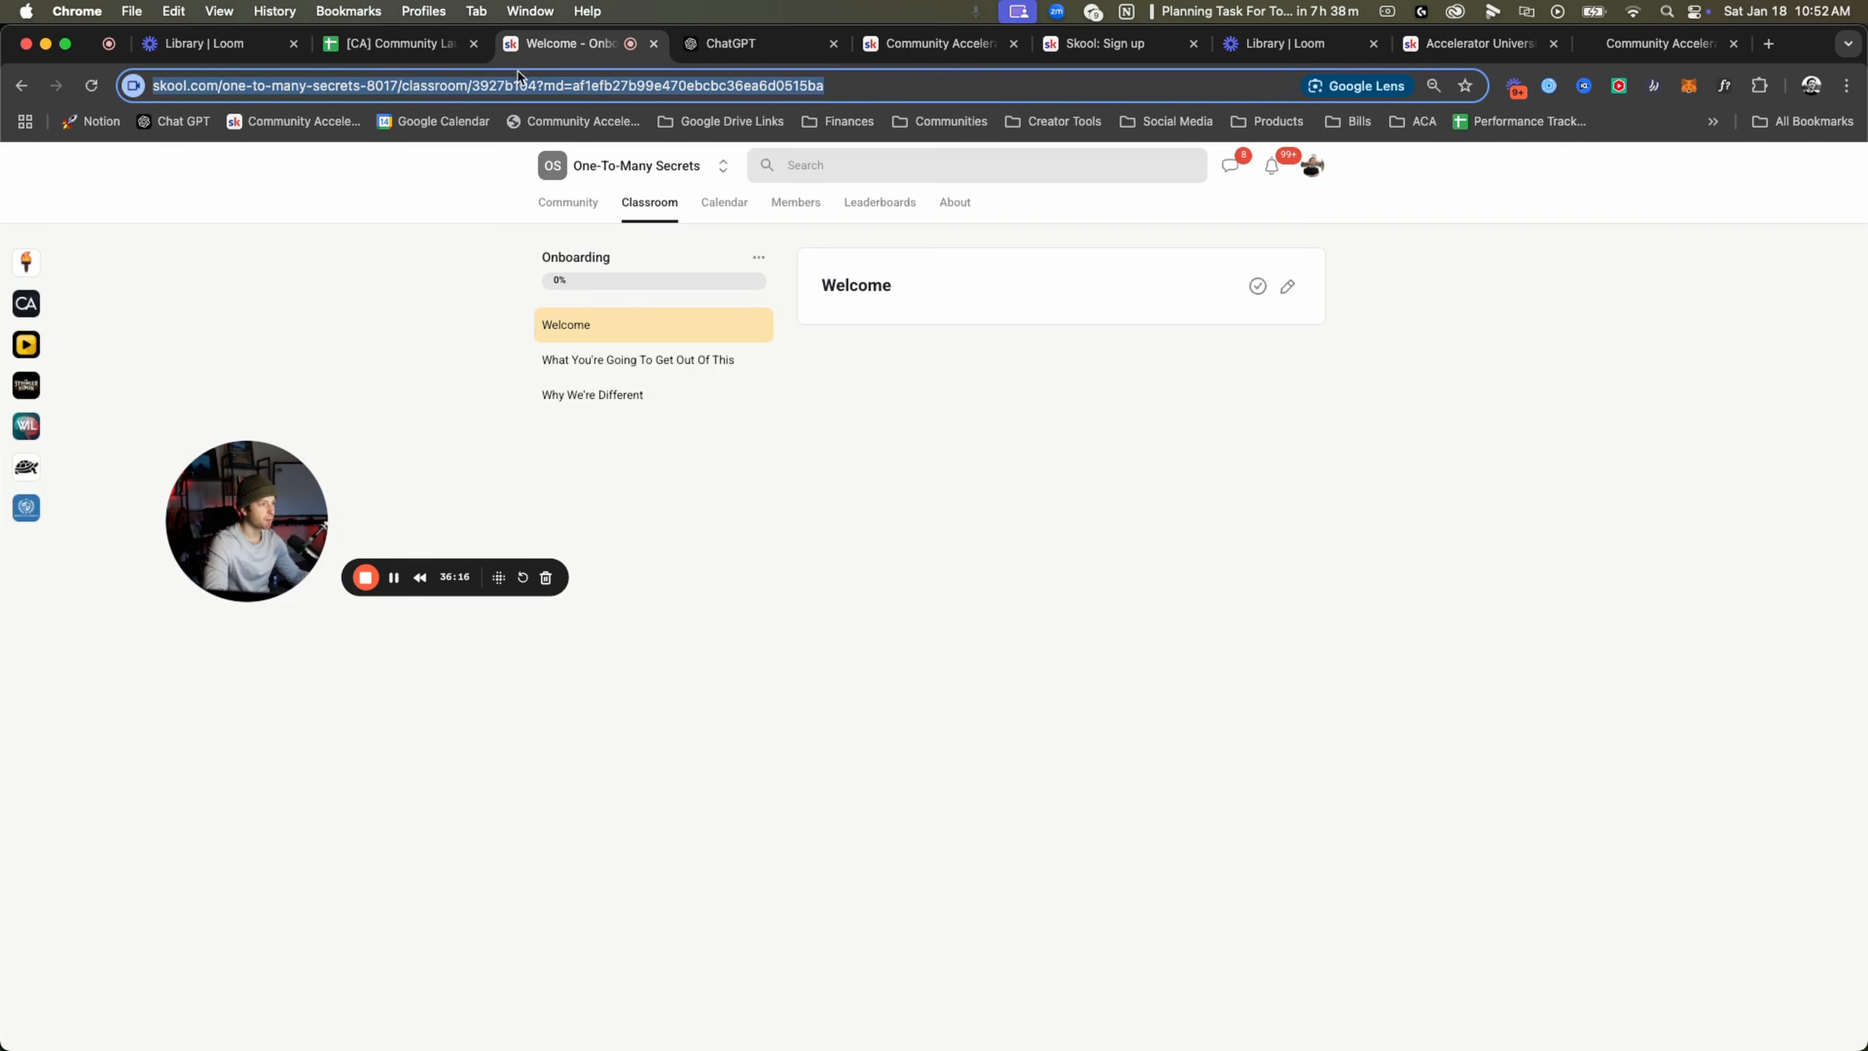
Open the Auto DM new members plugin for editing in the group settings.
click(971, 212)
click(1233, 654)
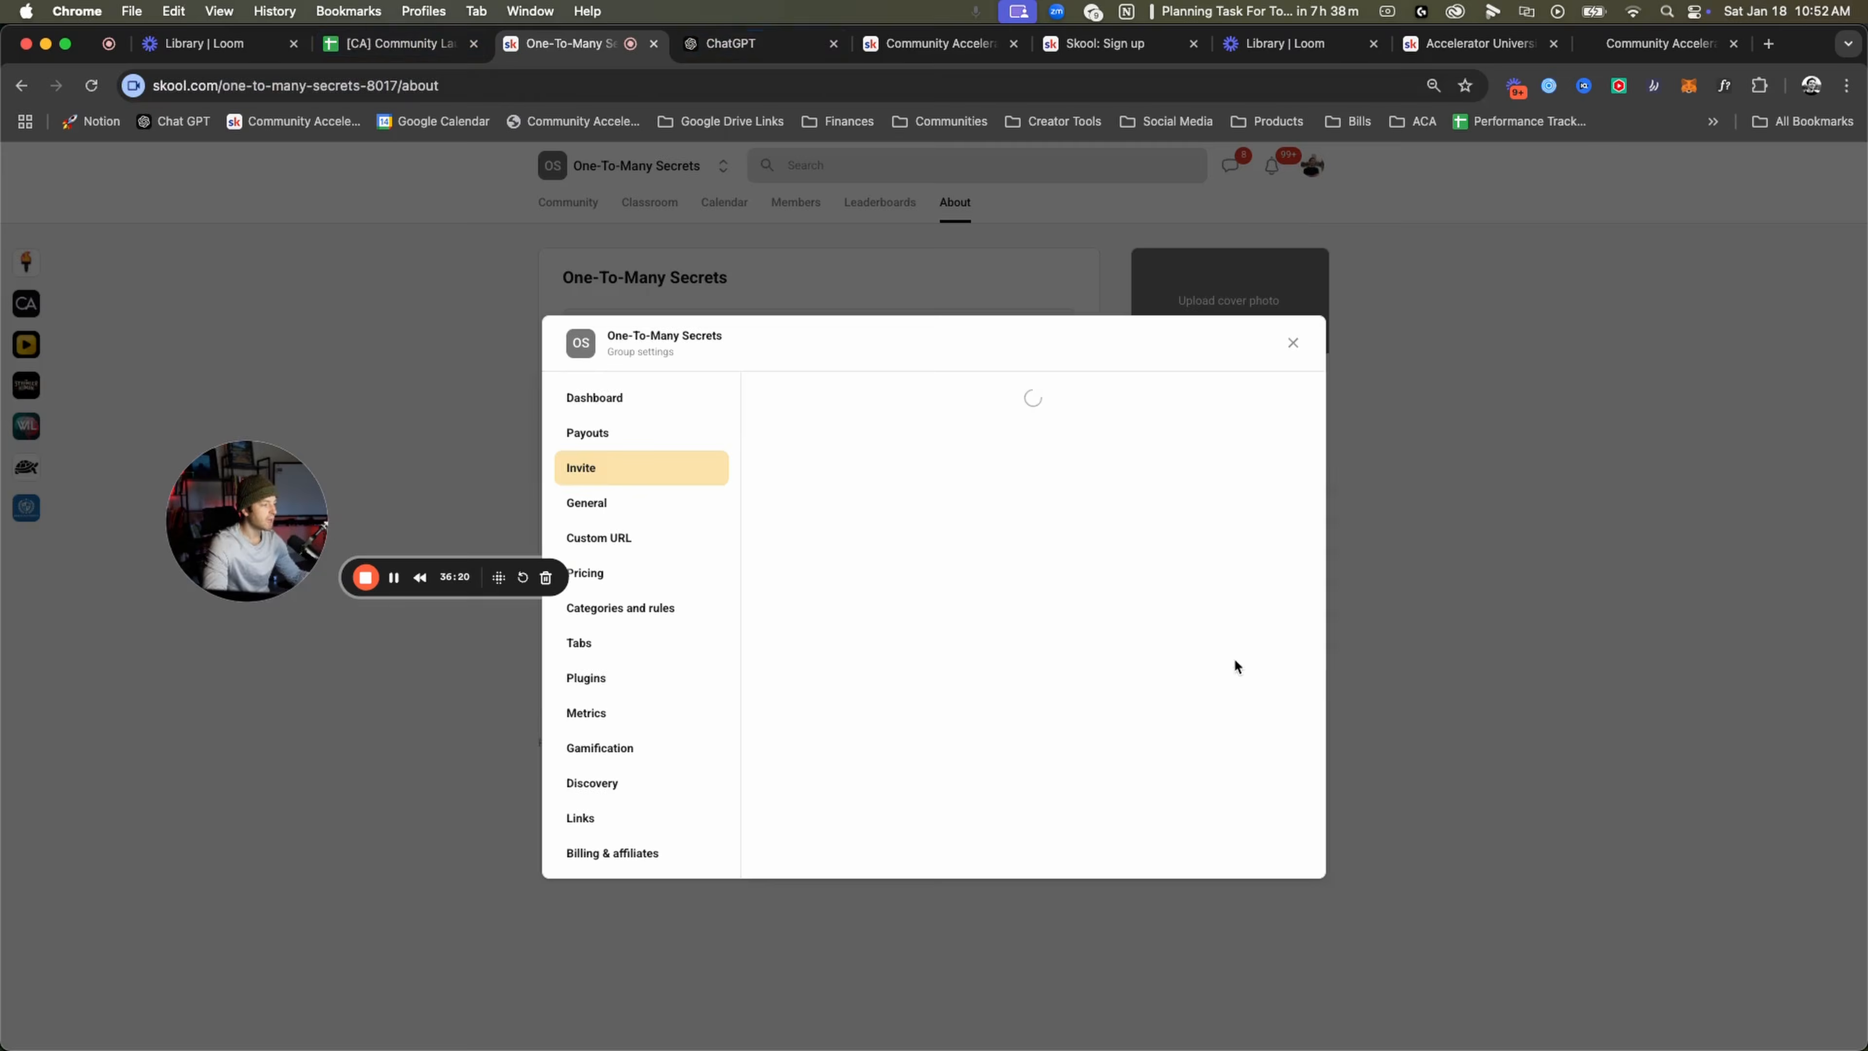
drag(233, 527, 194, 413)
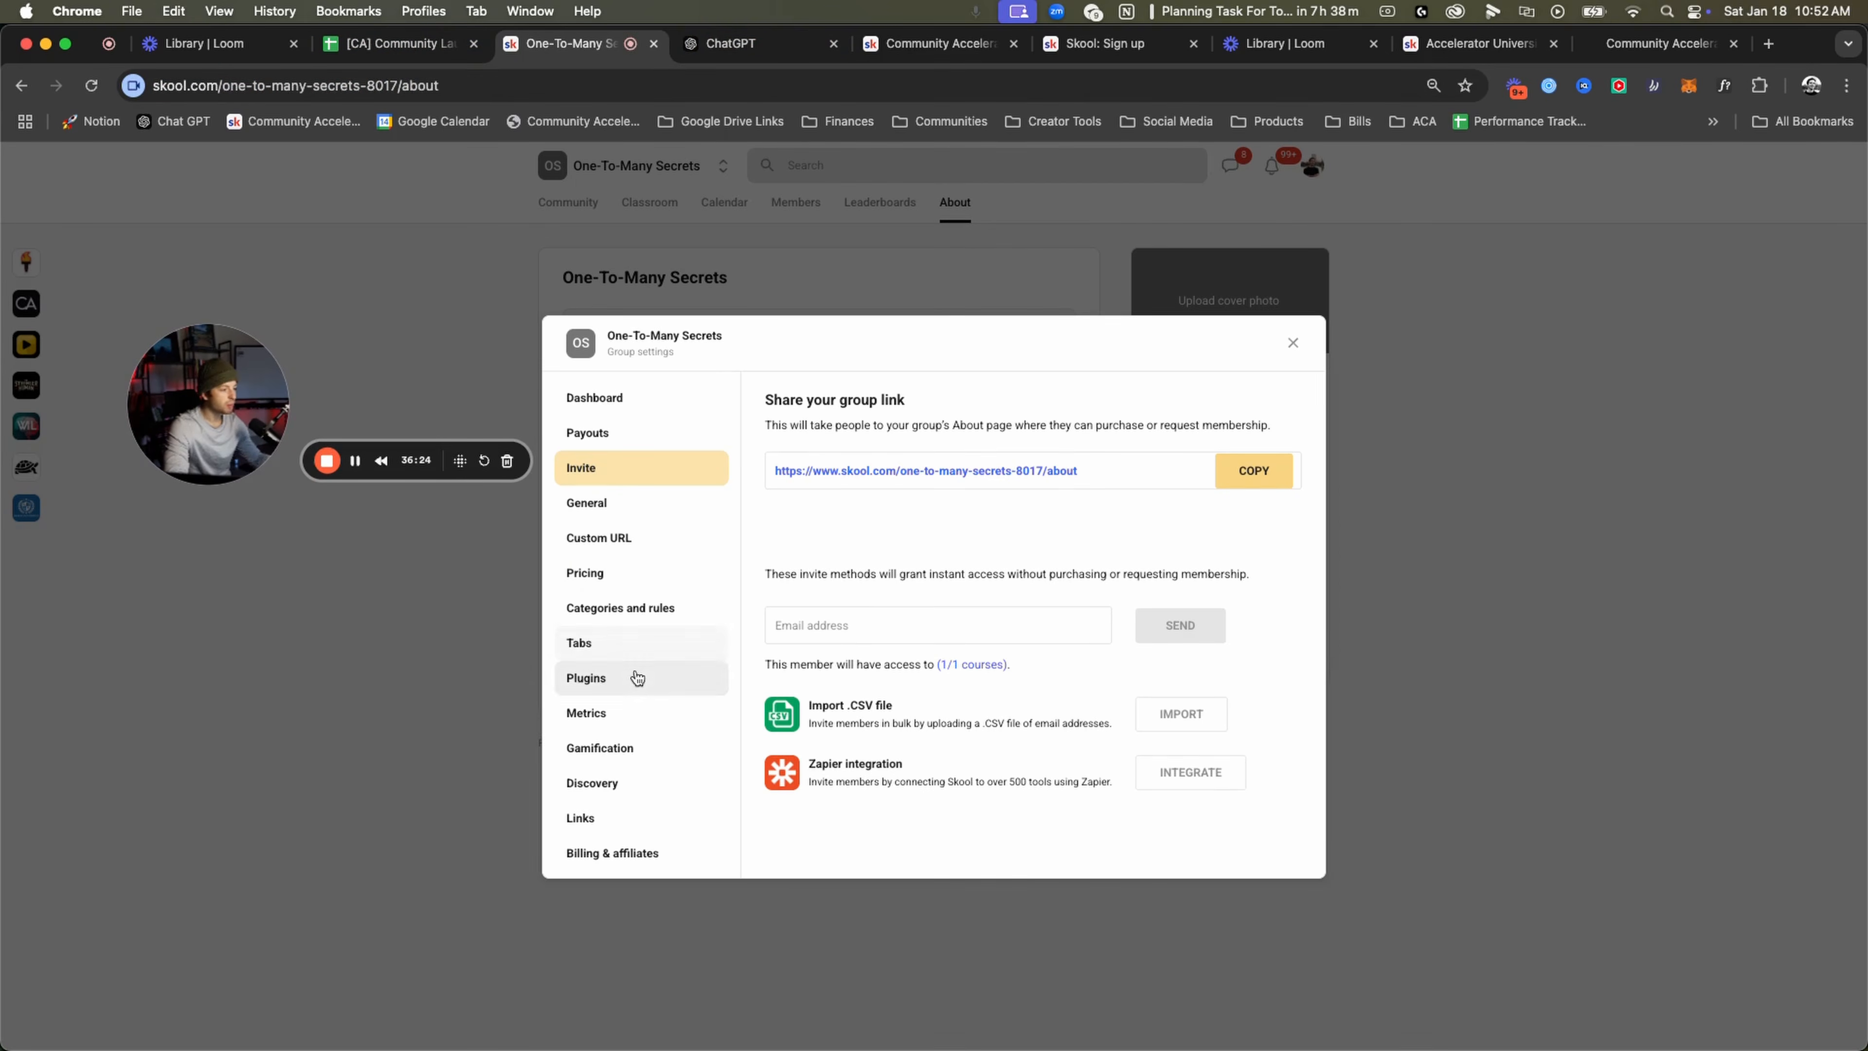
click(684, 676)
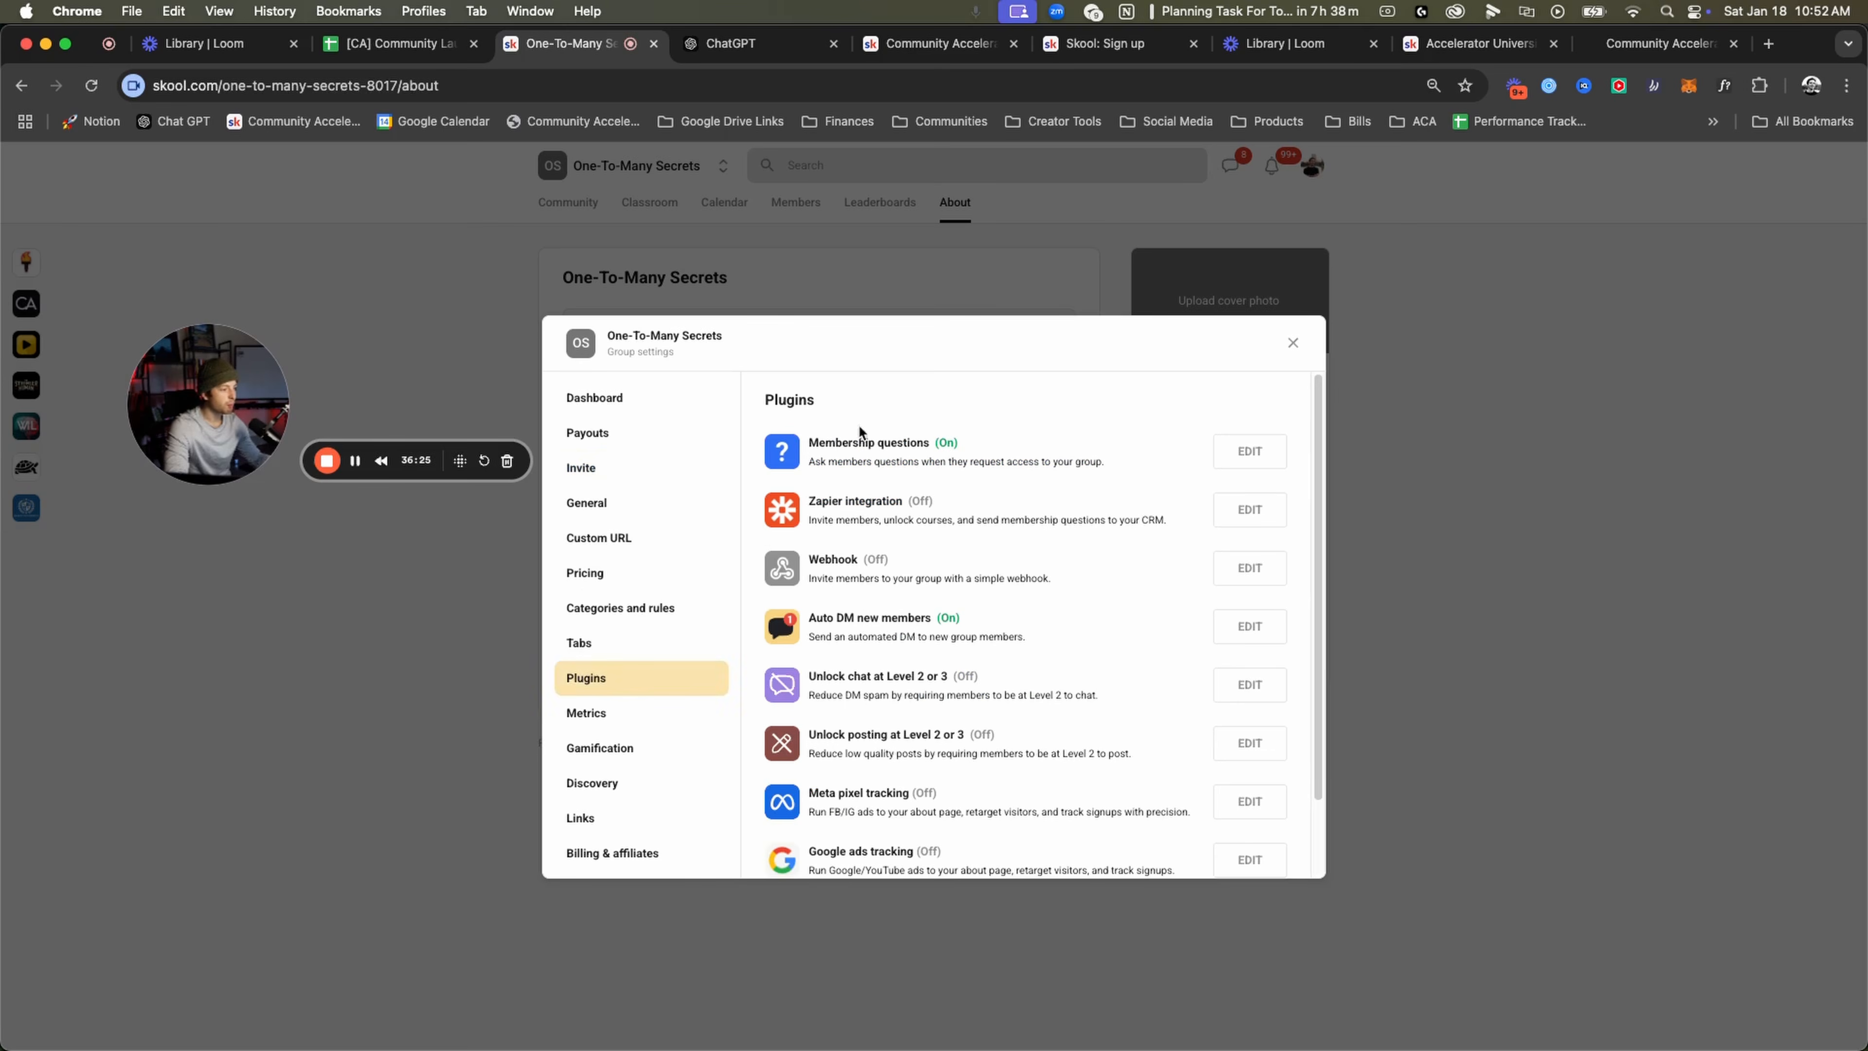
click(1242, 459)
click(802, 419)
click(1232, 632)
Replace the start here course placeholder in the auto DM message with the copied Welcome page link, save, and close the settings.
drag(930, 585, 767, 593)
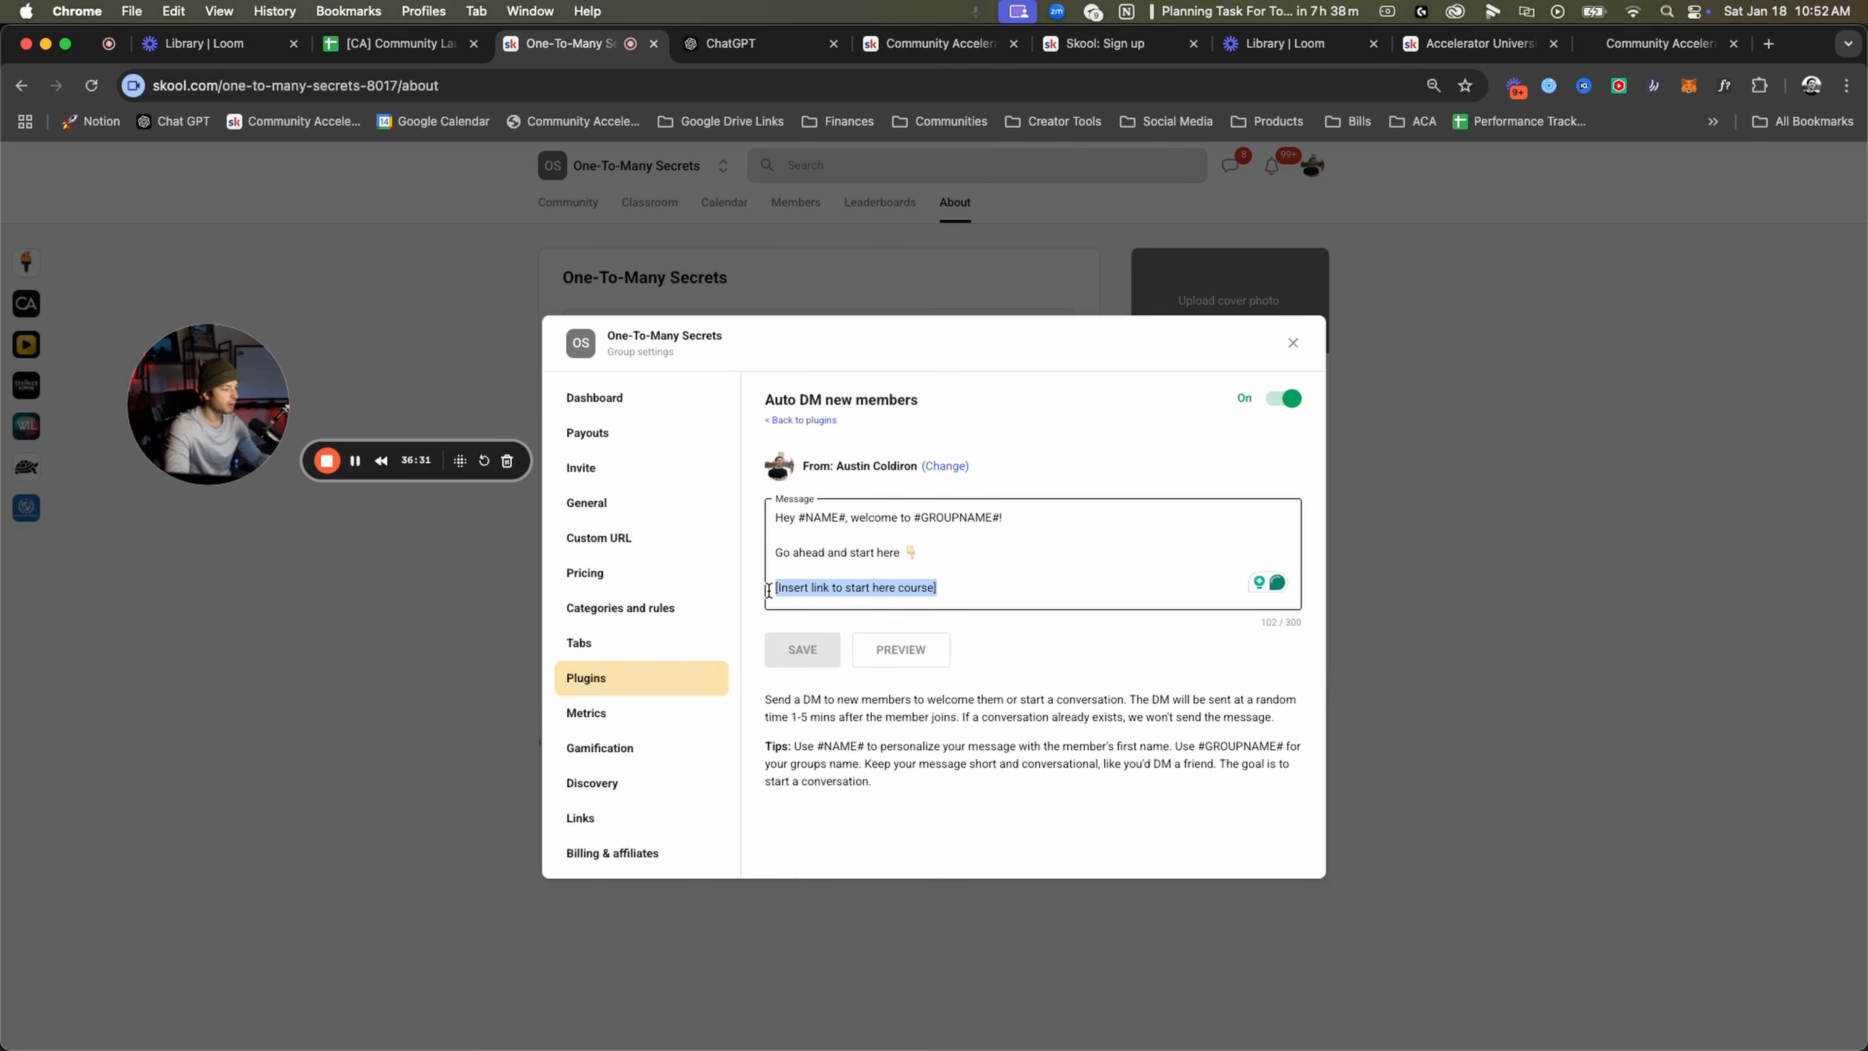
key(super+v)
key(super+space)
key(Escape)
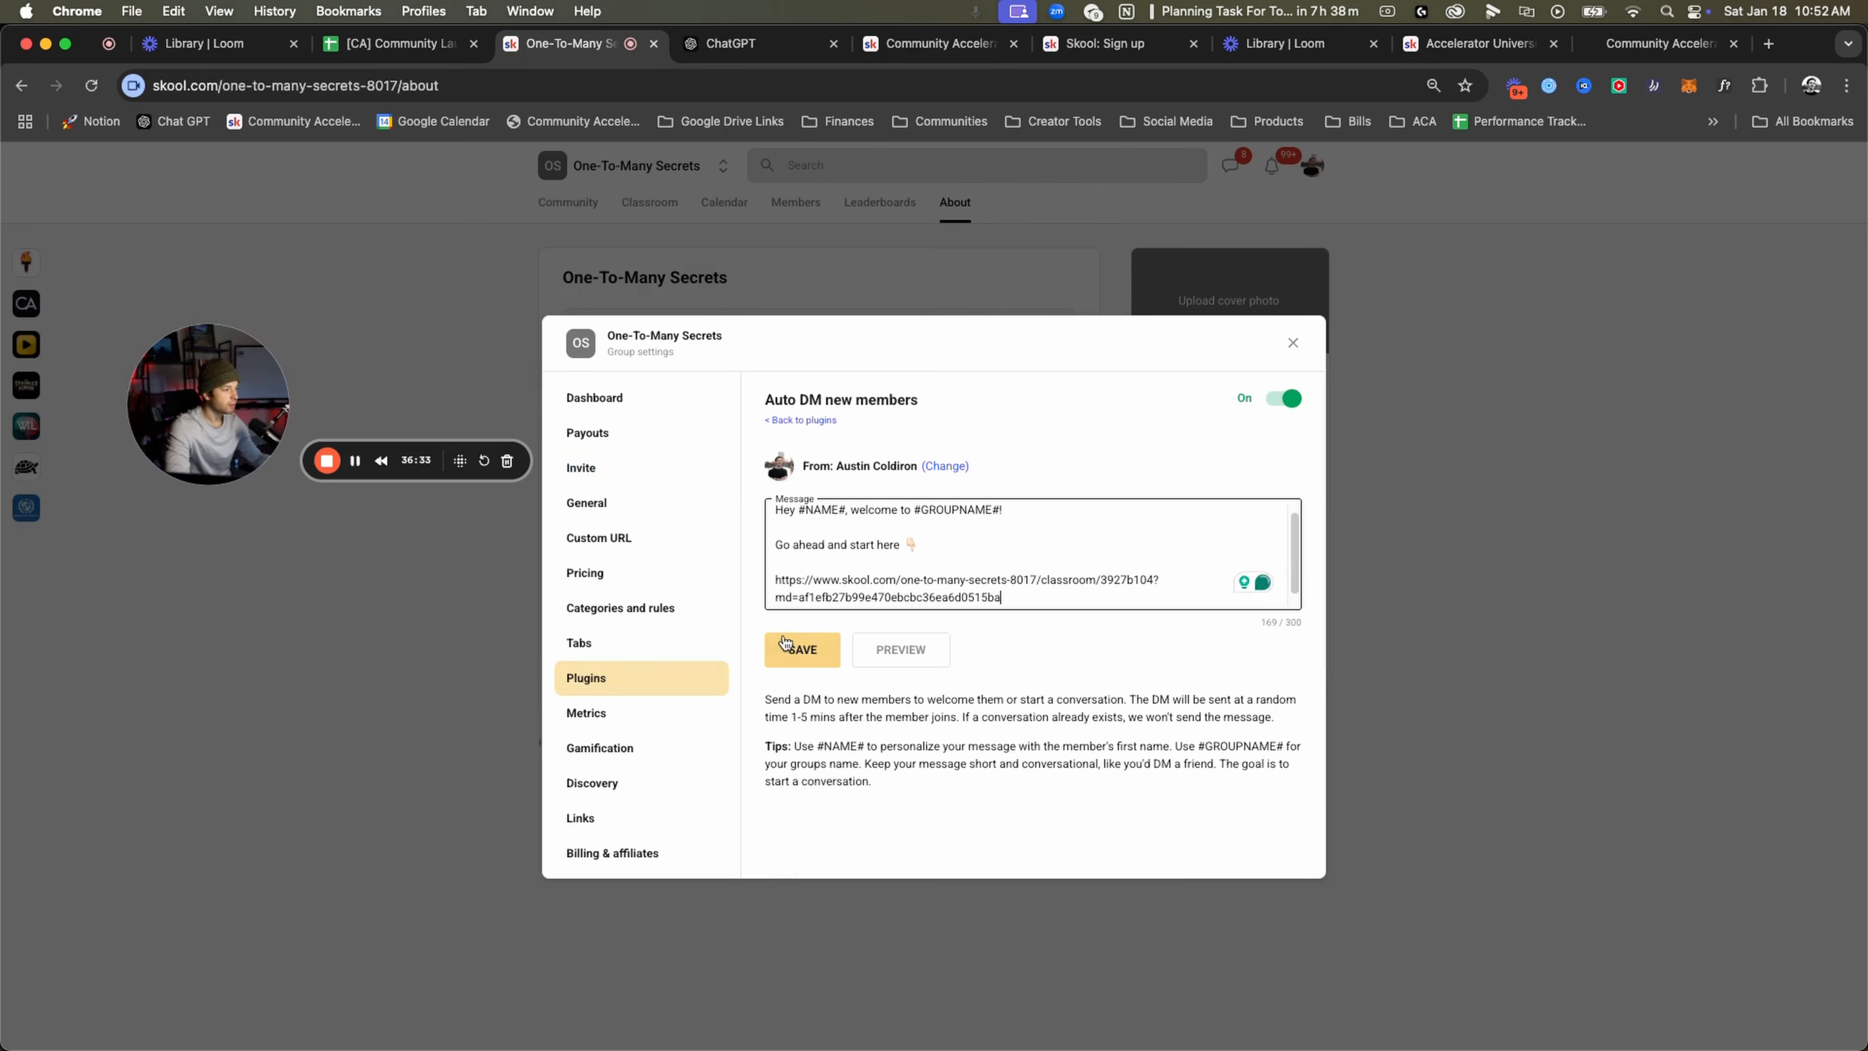
click(786, 646)
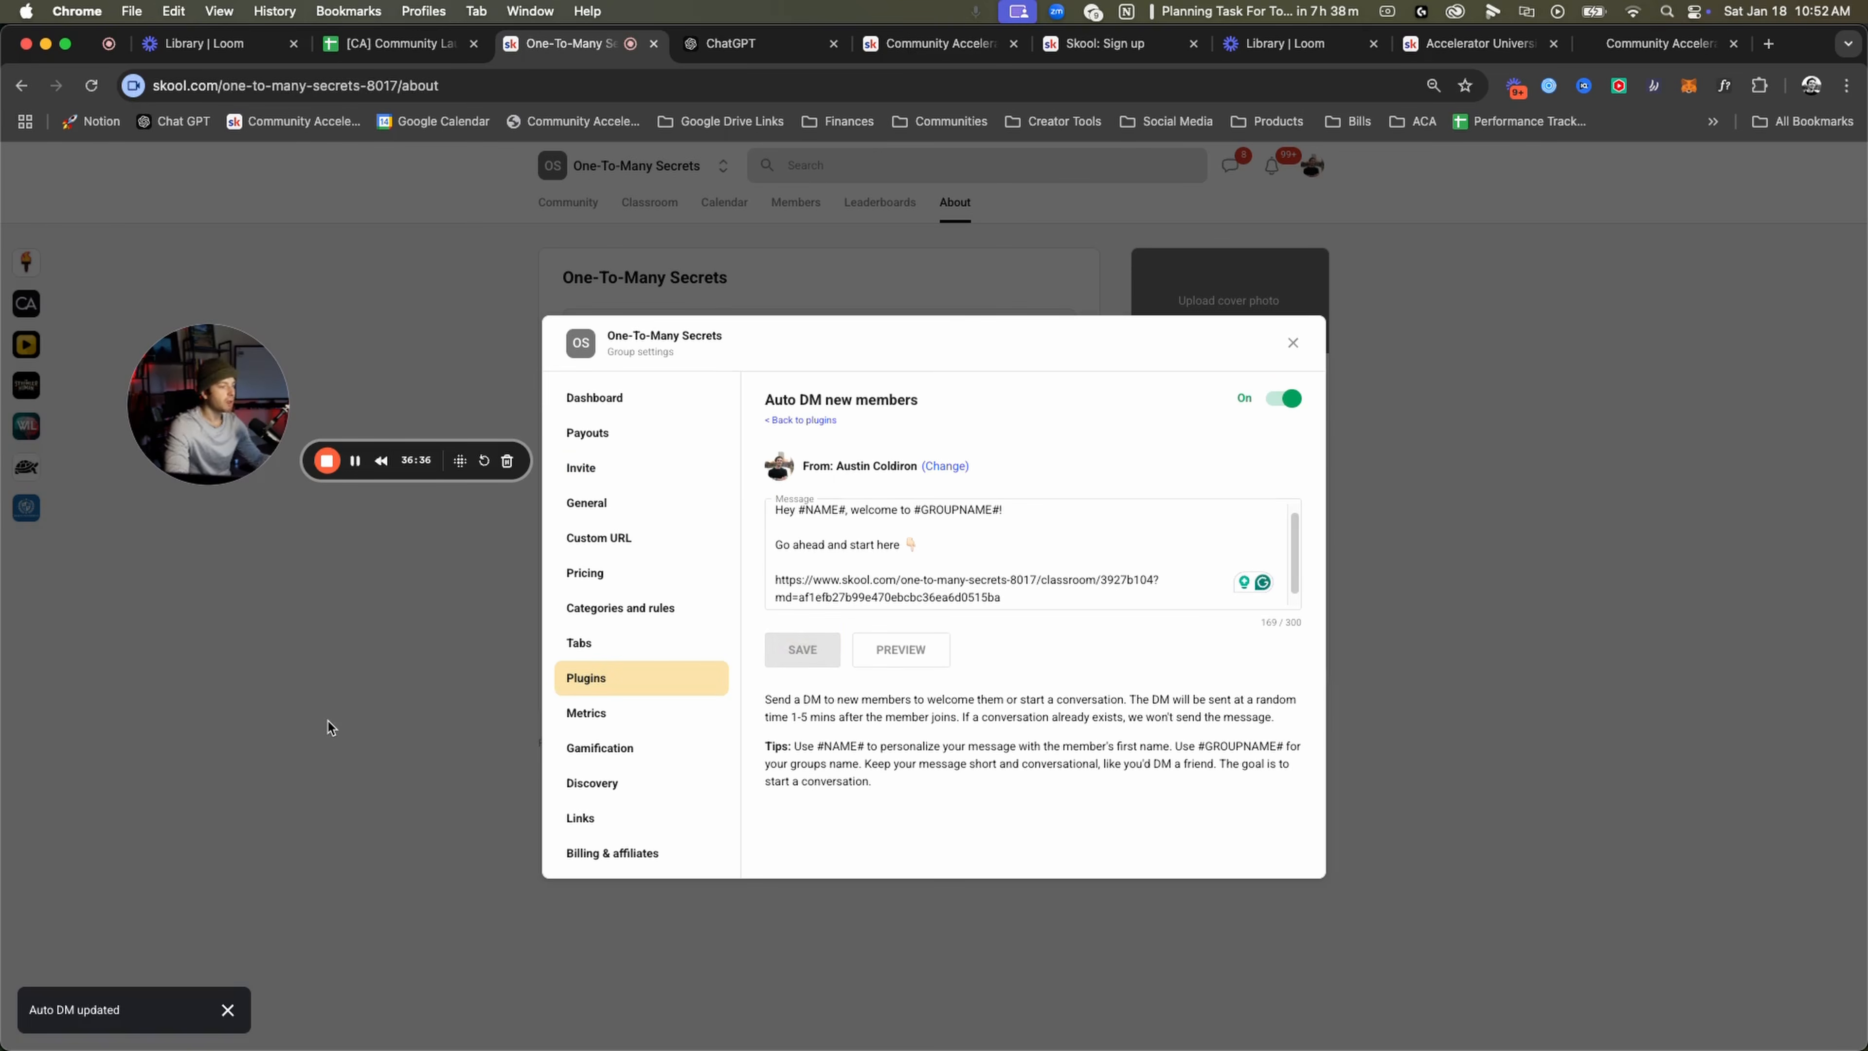
drag(1000, 597, 775, 579)
click(296, 722)
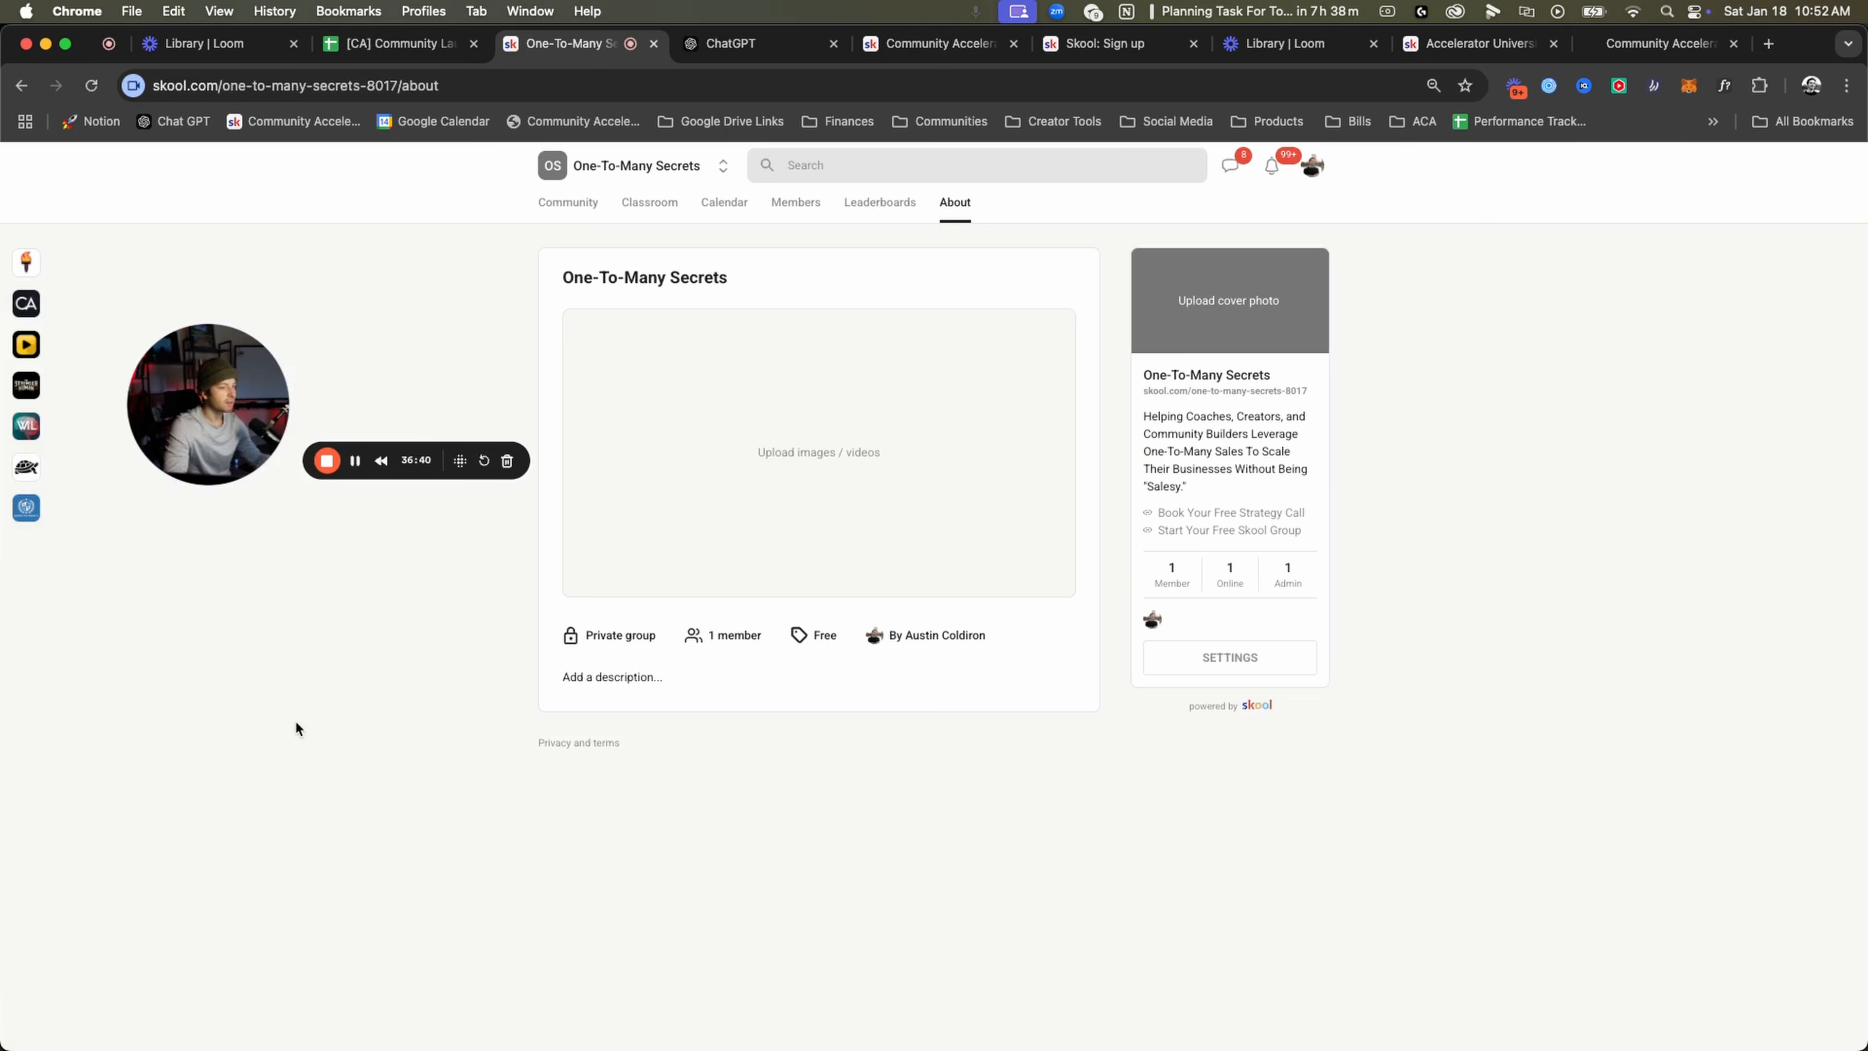
Check the Onboarding course in the Classroom, and mark "Create your 'Start Here' Course" complete in the launch checklist spreadsheet.
click(650, 203)
click(588, 398)
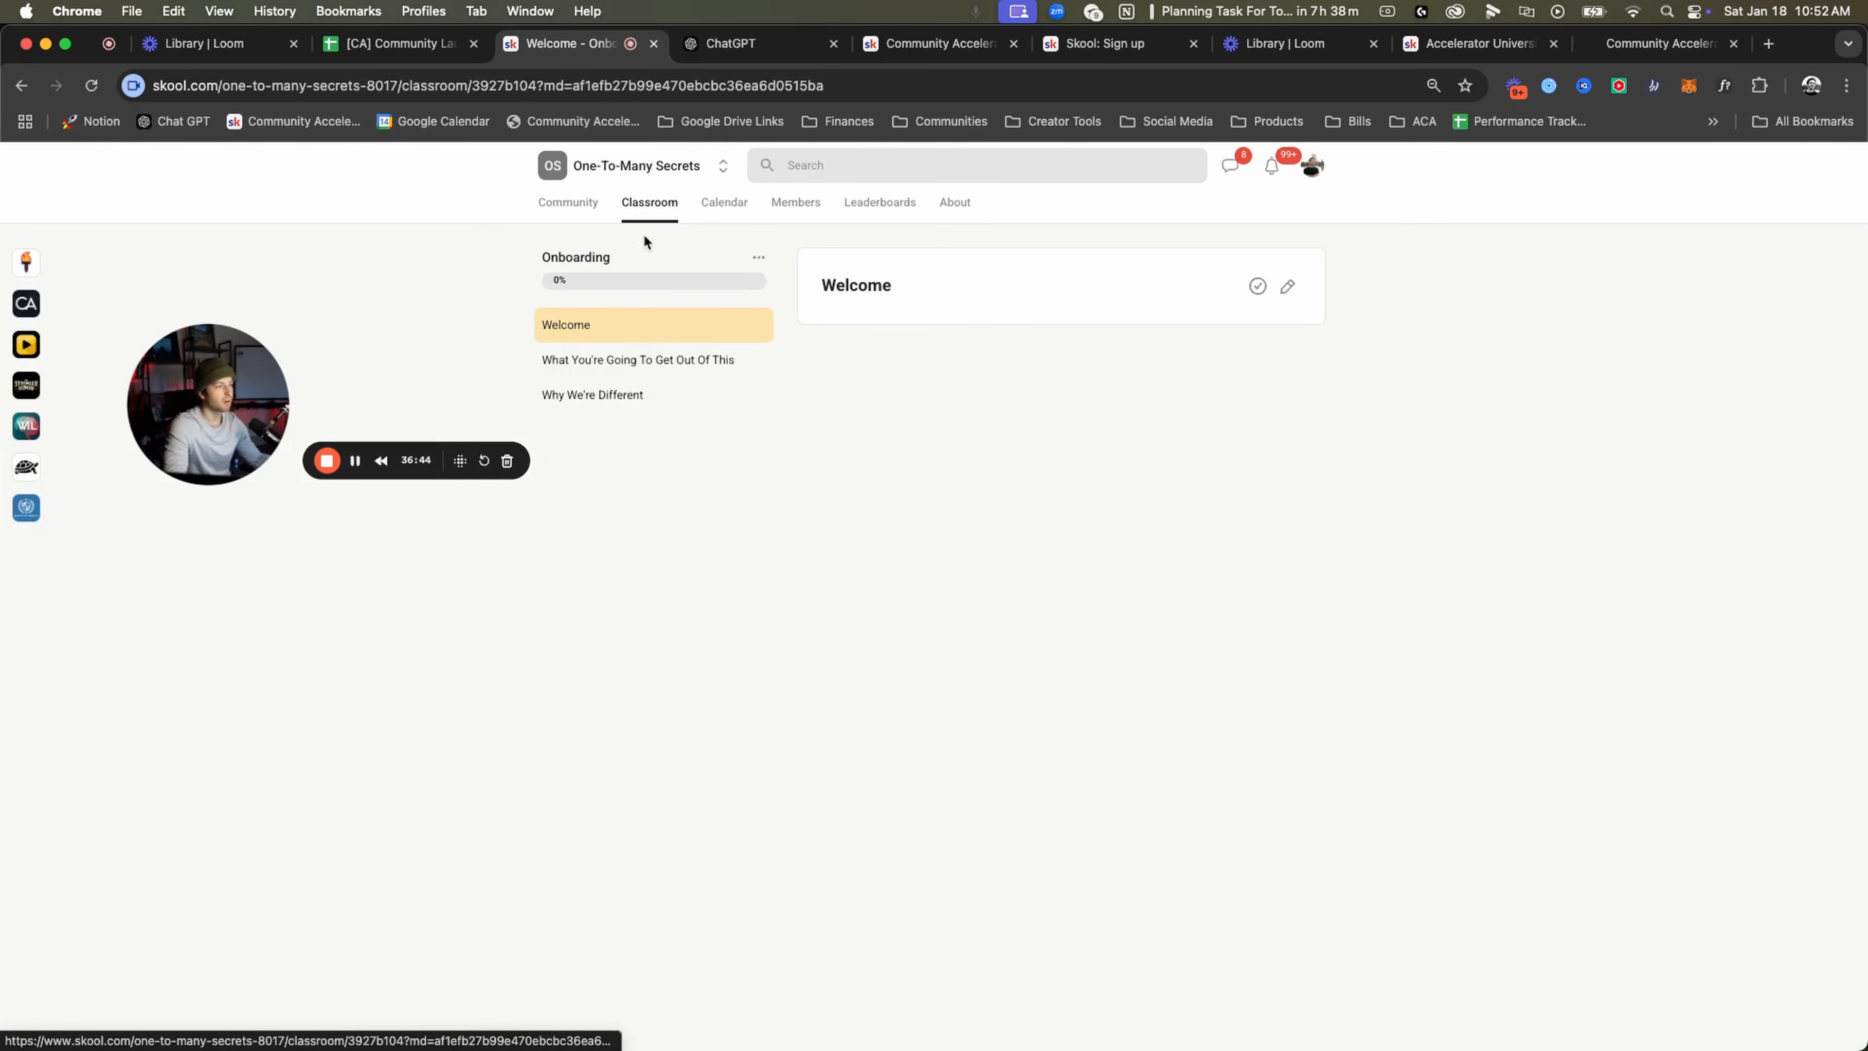
click(649, 202)
key(ctrl+shift+Tab)
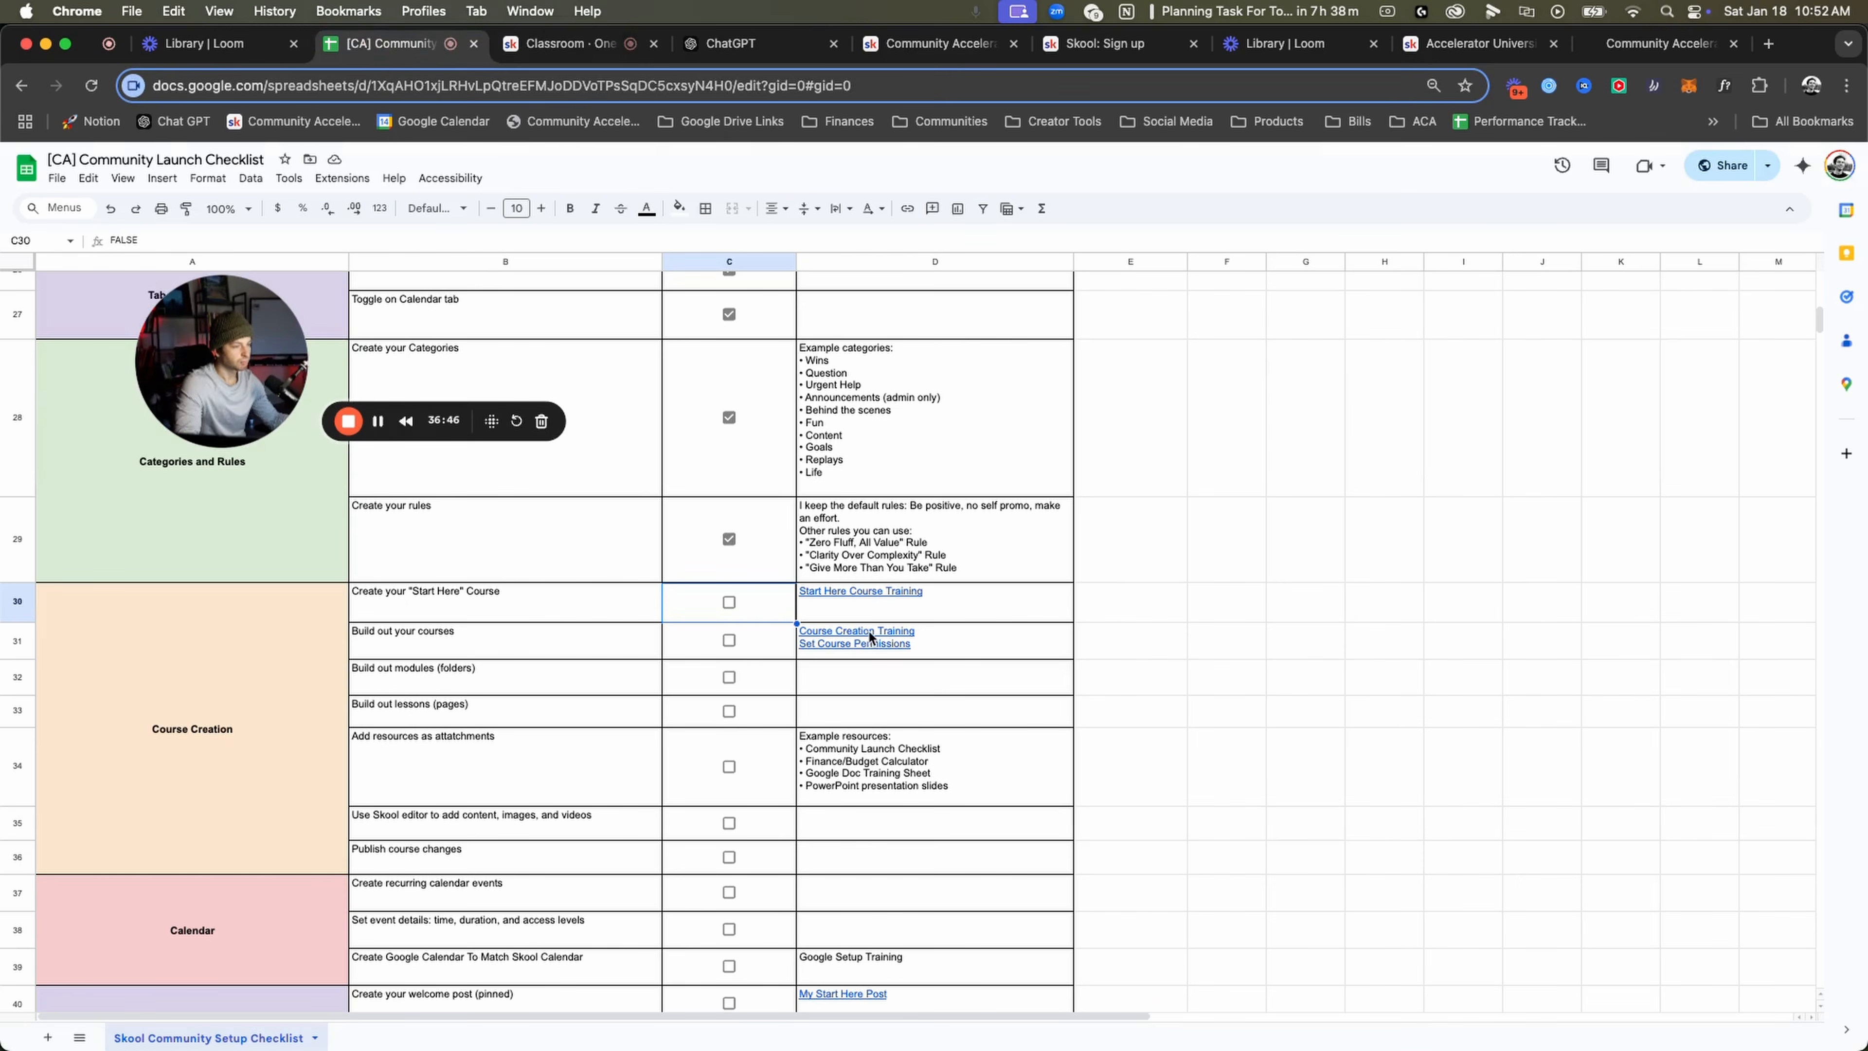
click(728, 602)
drag(534, 656, 550, 692)
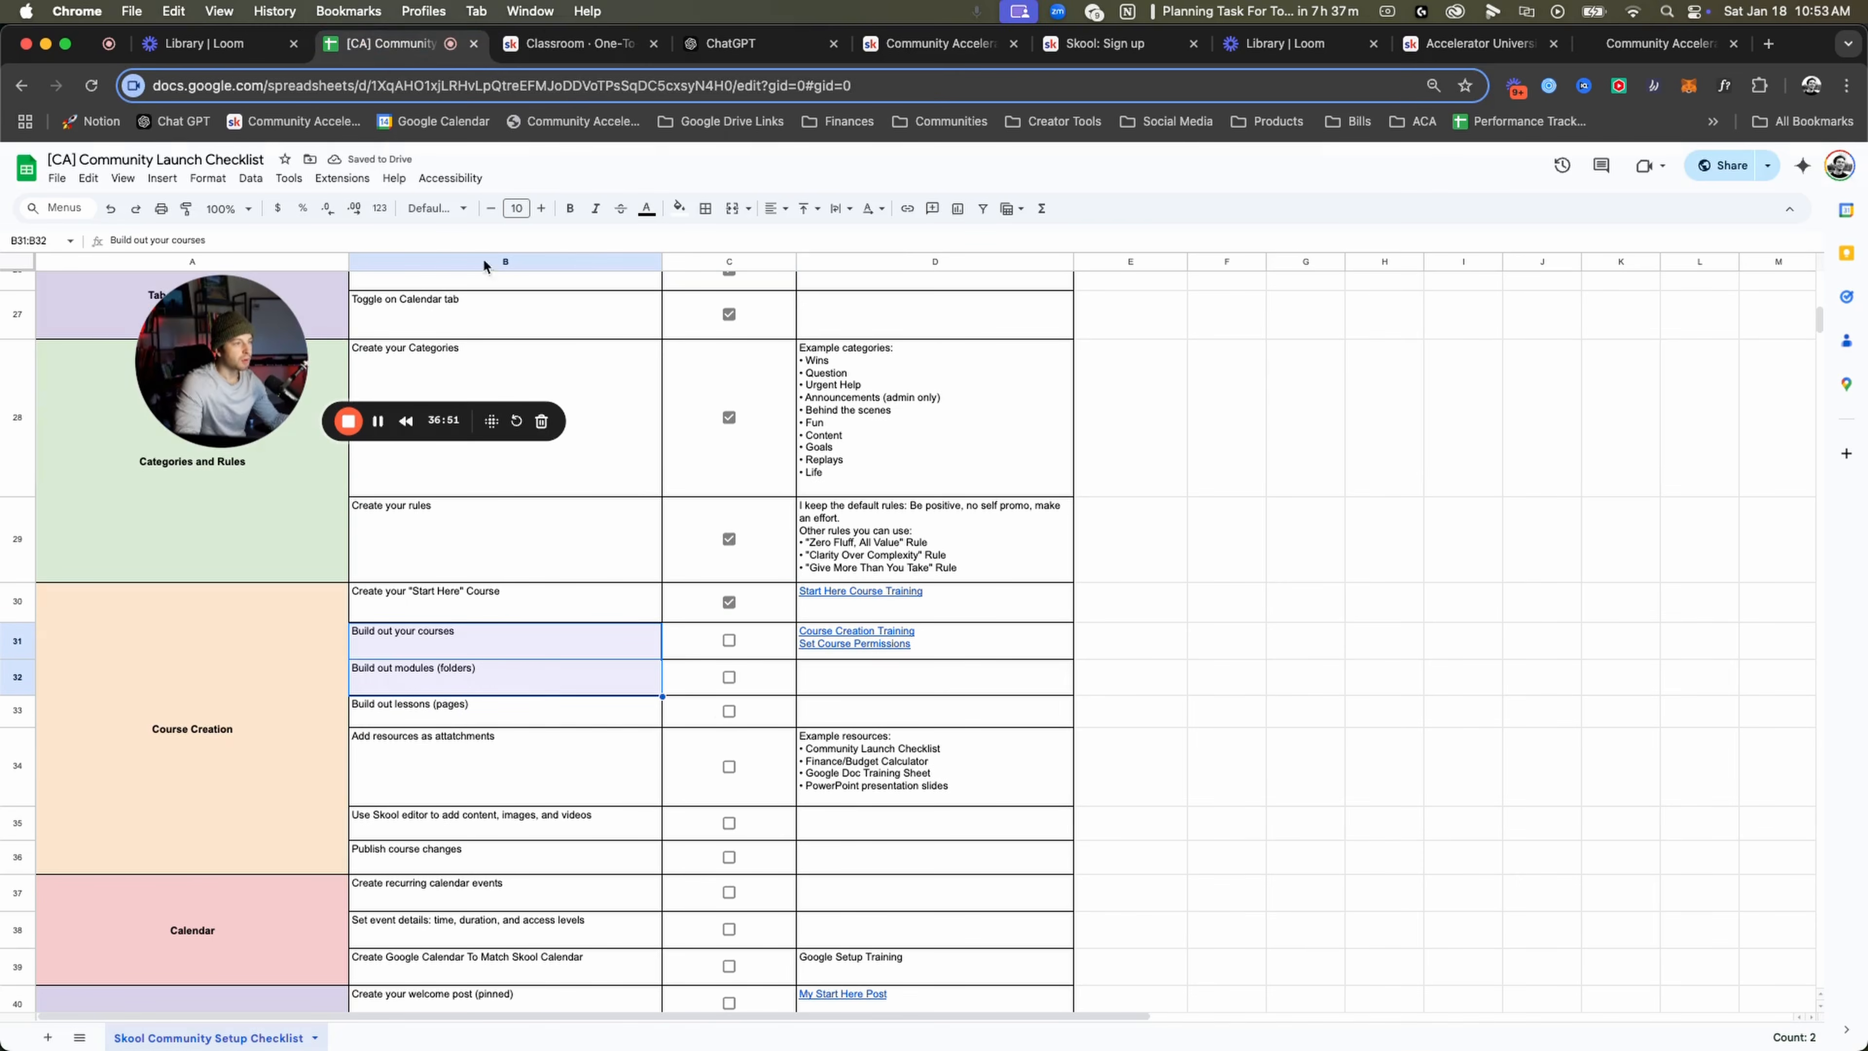
Switch to the Skool classroom and start a new course named "Offer Secrets" with the description "Learn how to create Godfather offers on command".
click(581, 43)
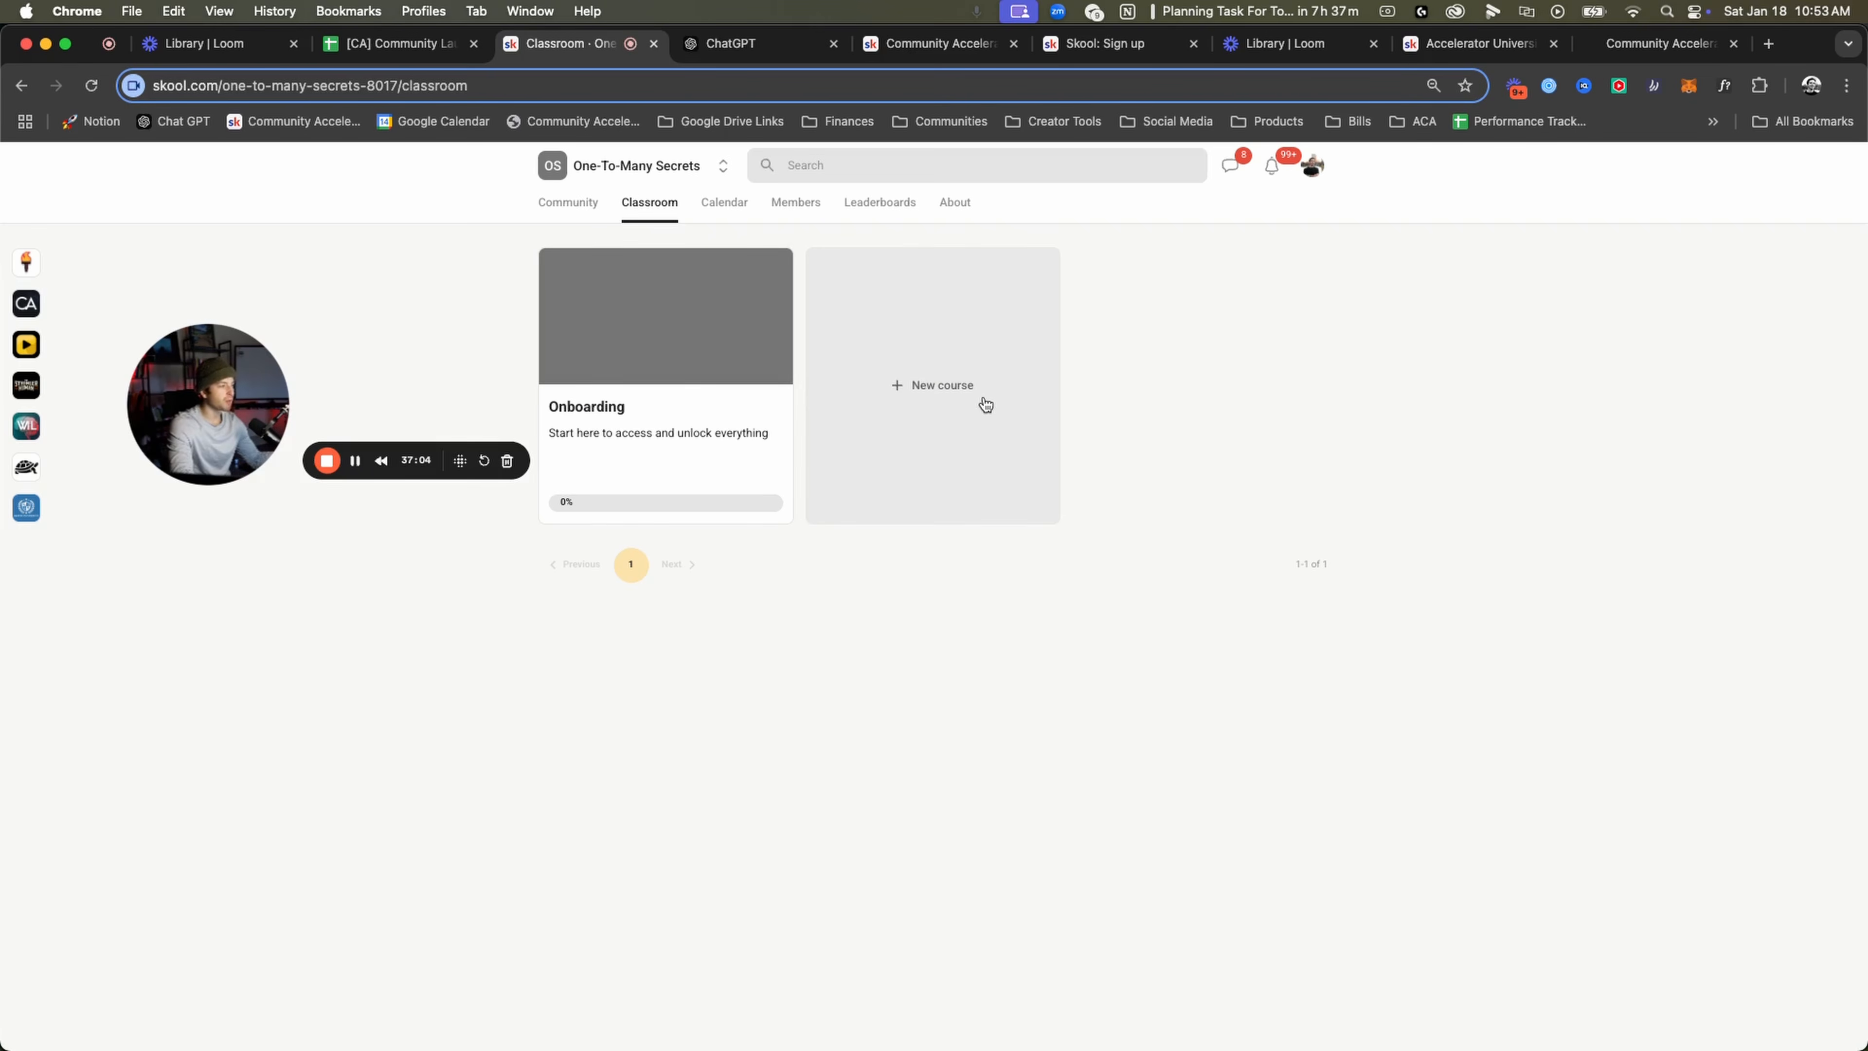
click(1006, 423)
click(873, 372)
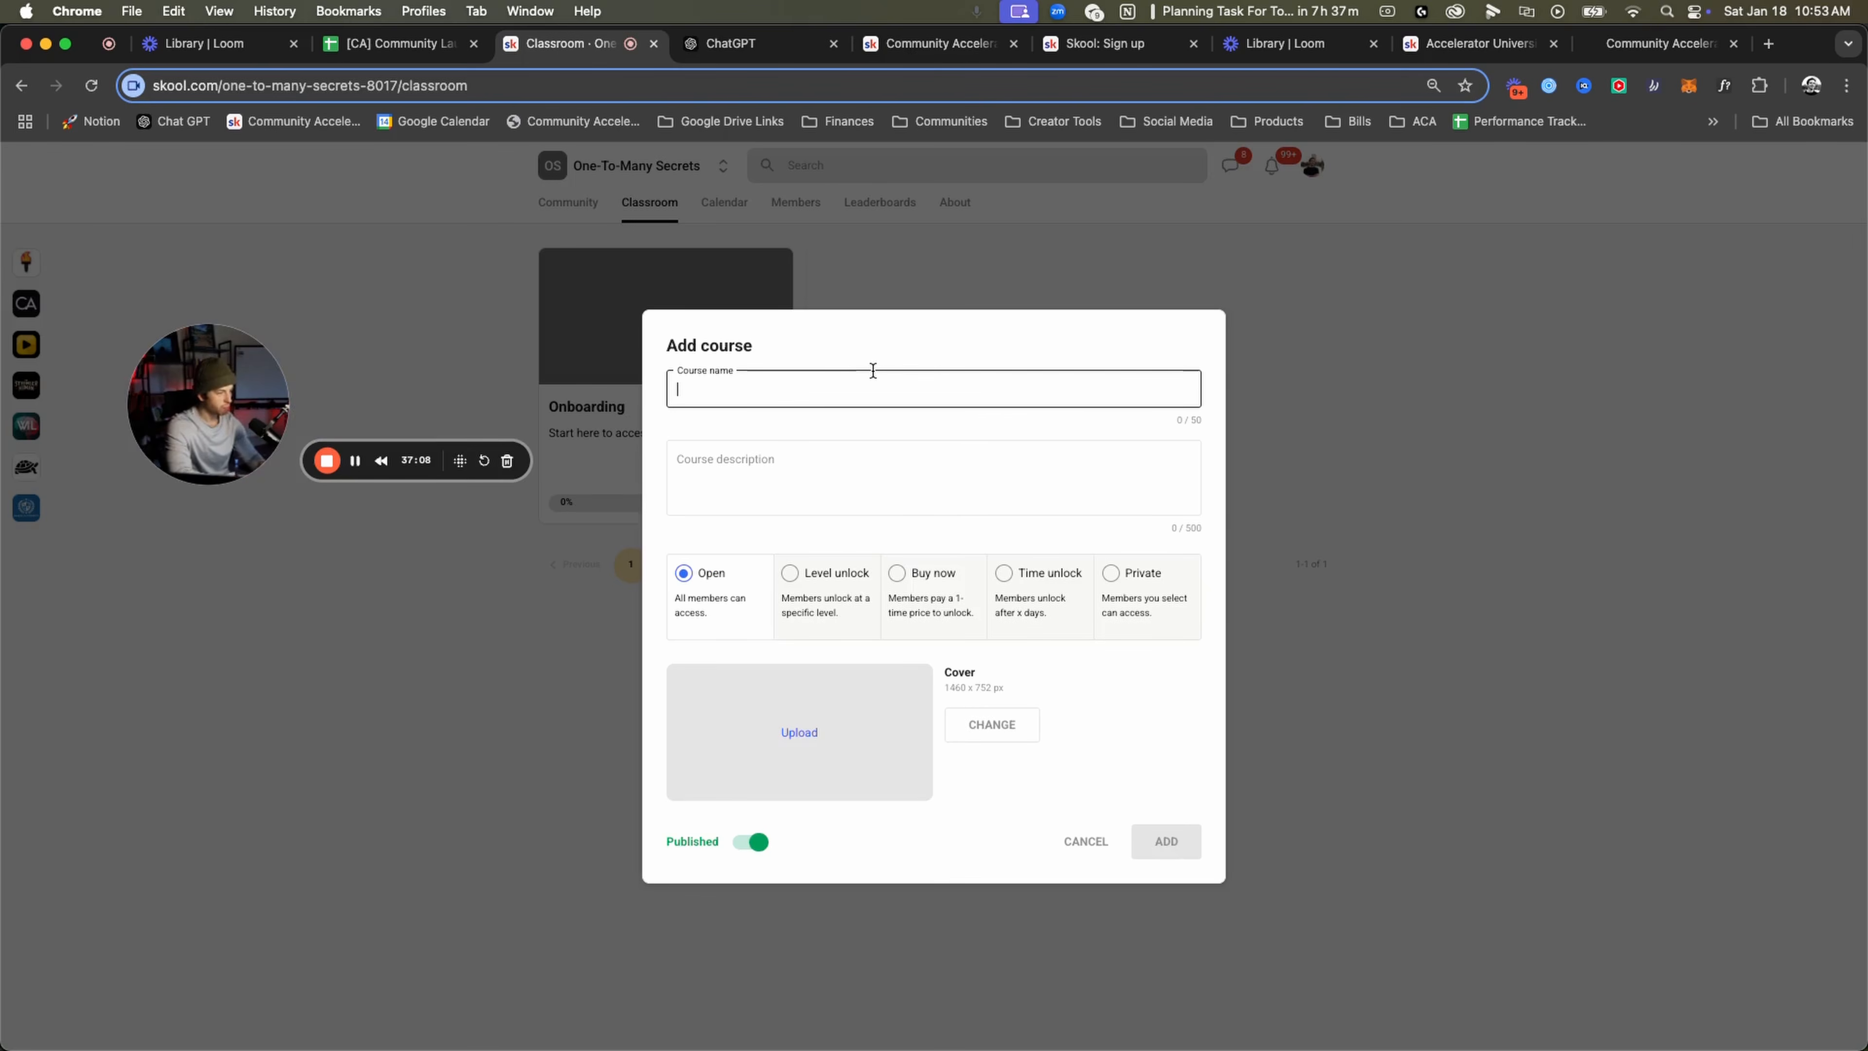
text(Offer Secrets)
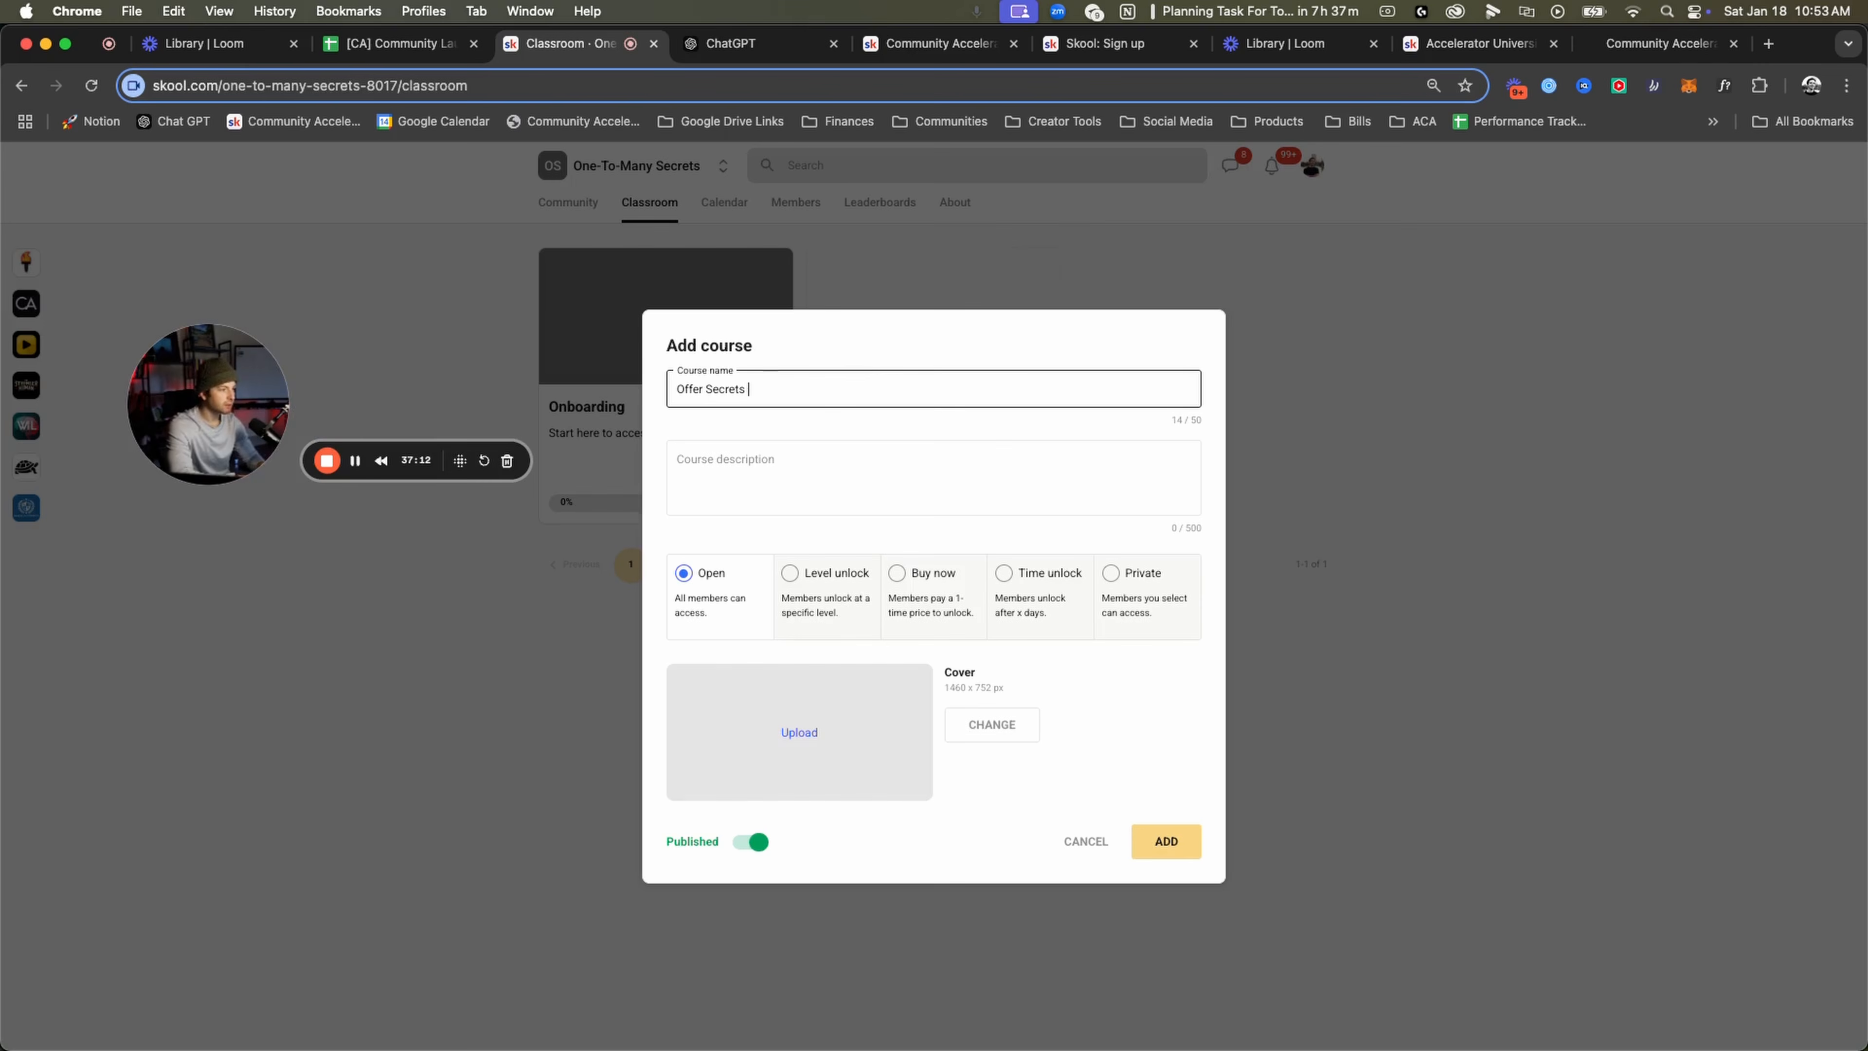
key(BackSpace)
click(805, 480)
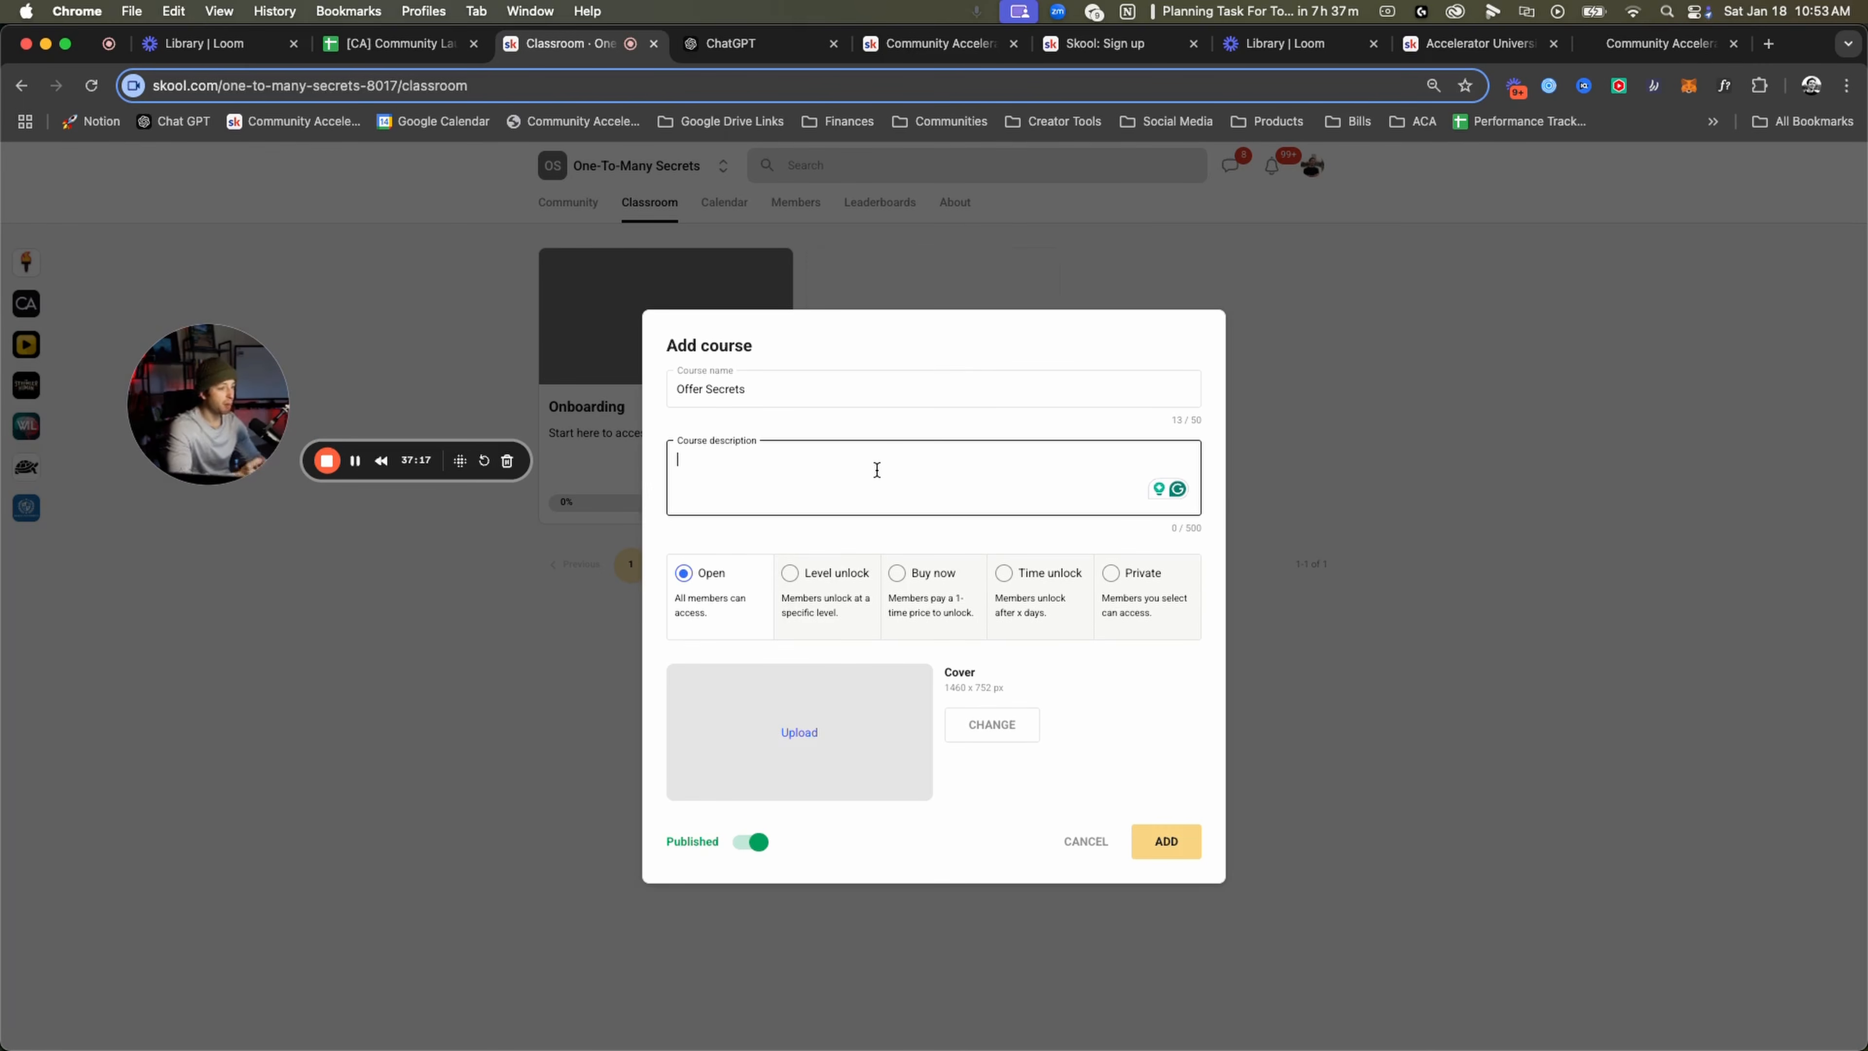
text(Learn how to )
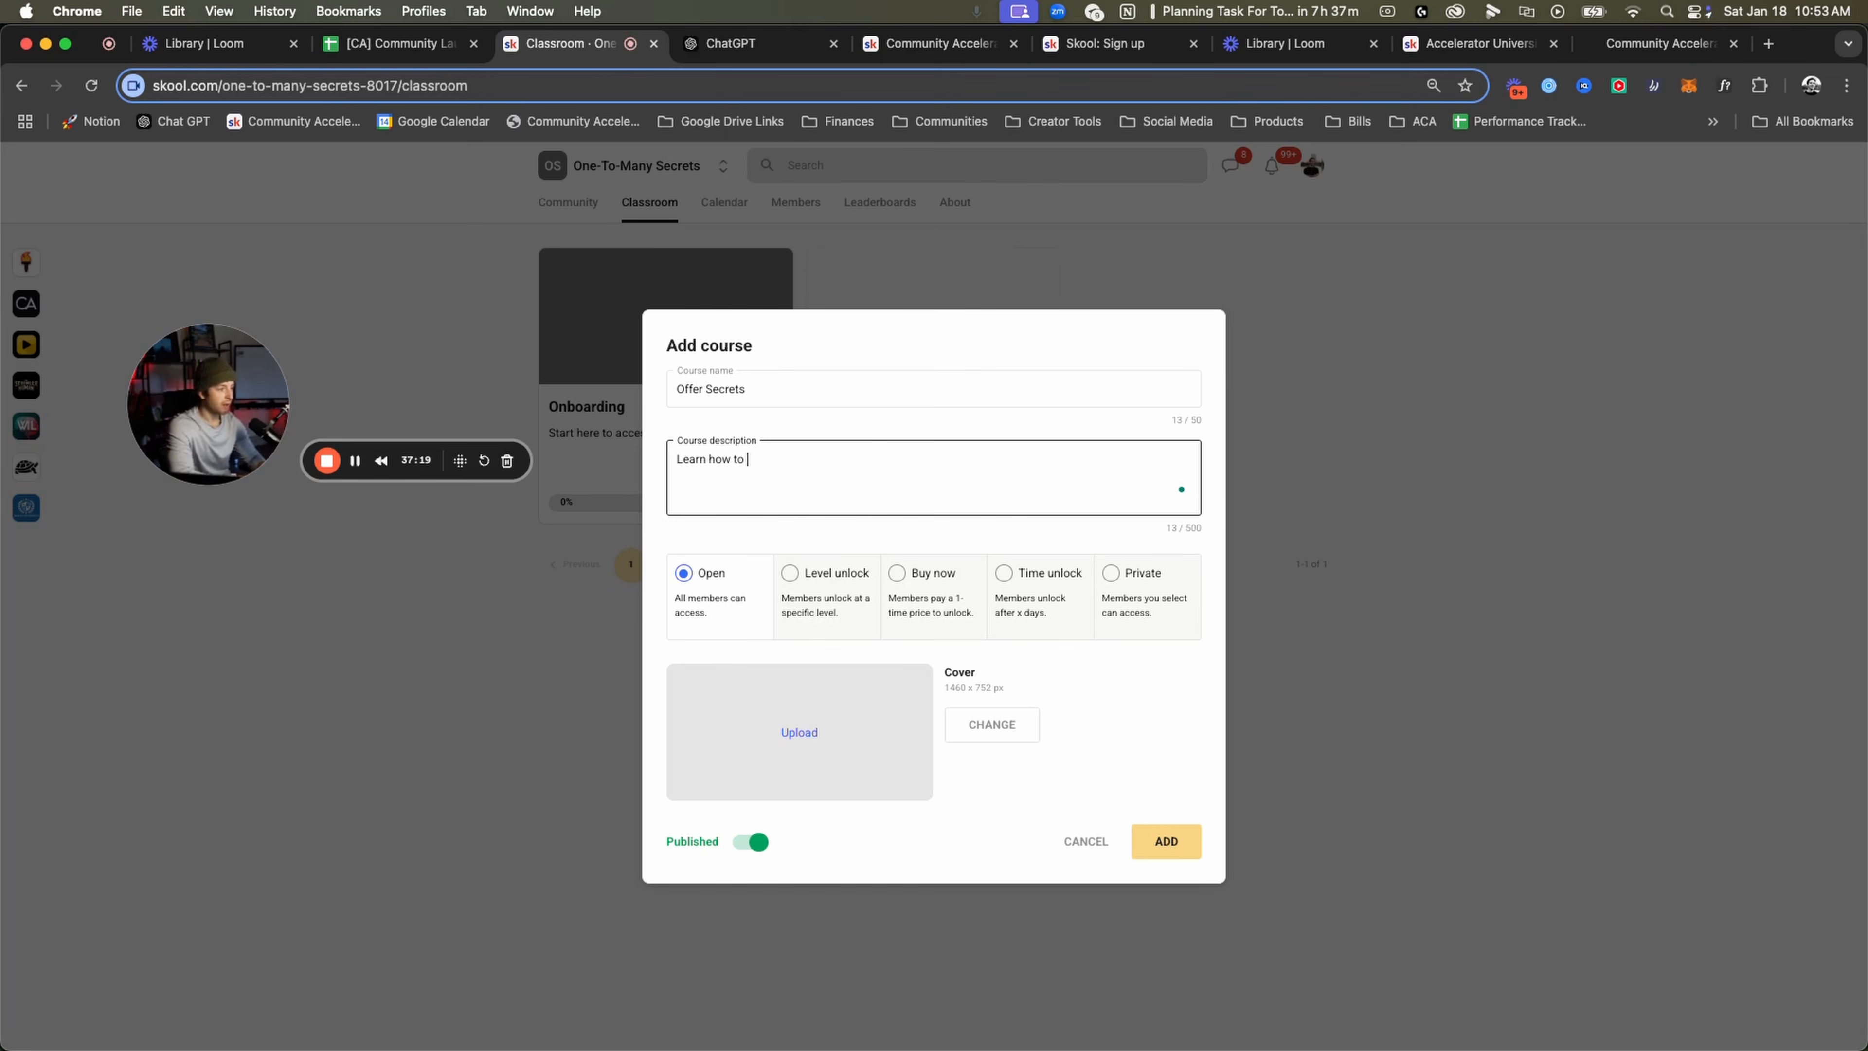
text(create Godfather offers on command)
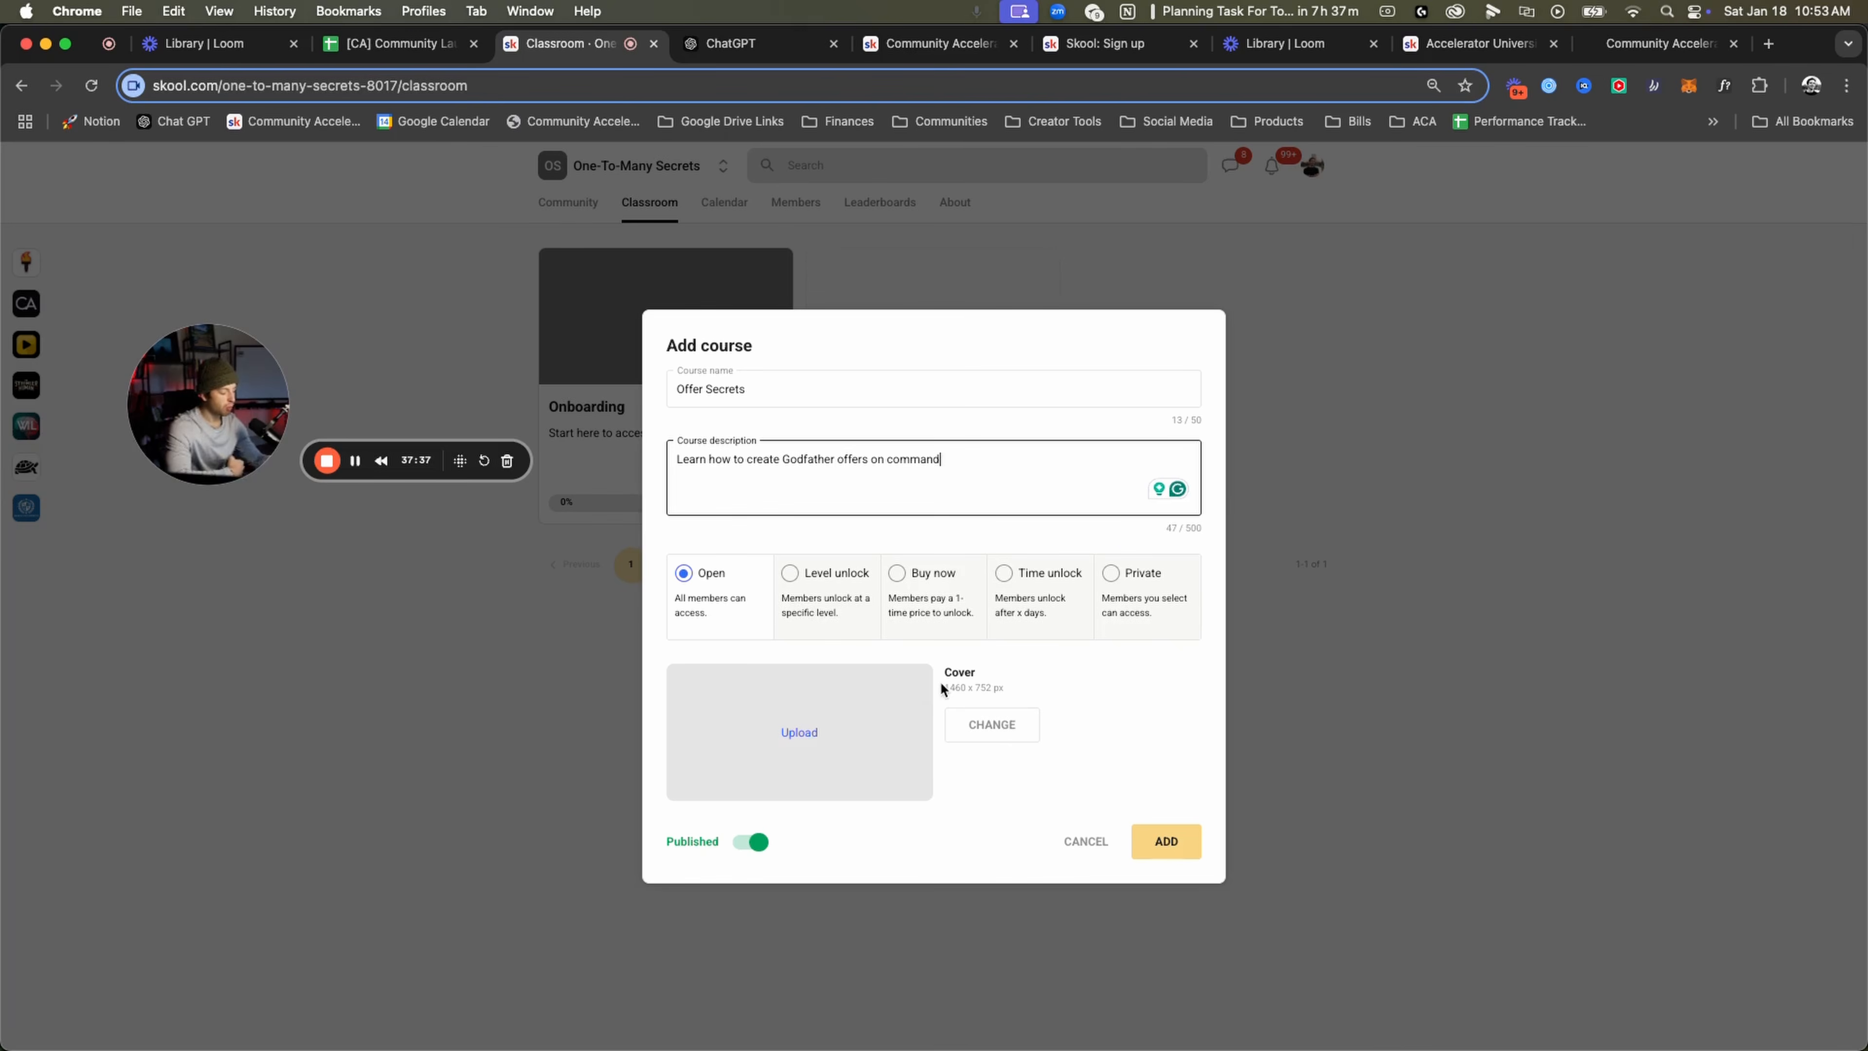
Set the course access to Level unlock starting at level 2 and add the published course.
click(786, 624)
click(783, 634)
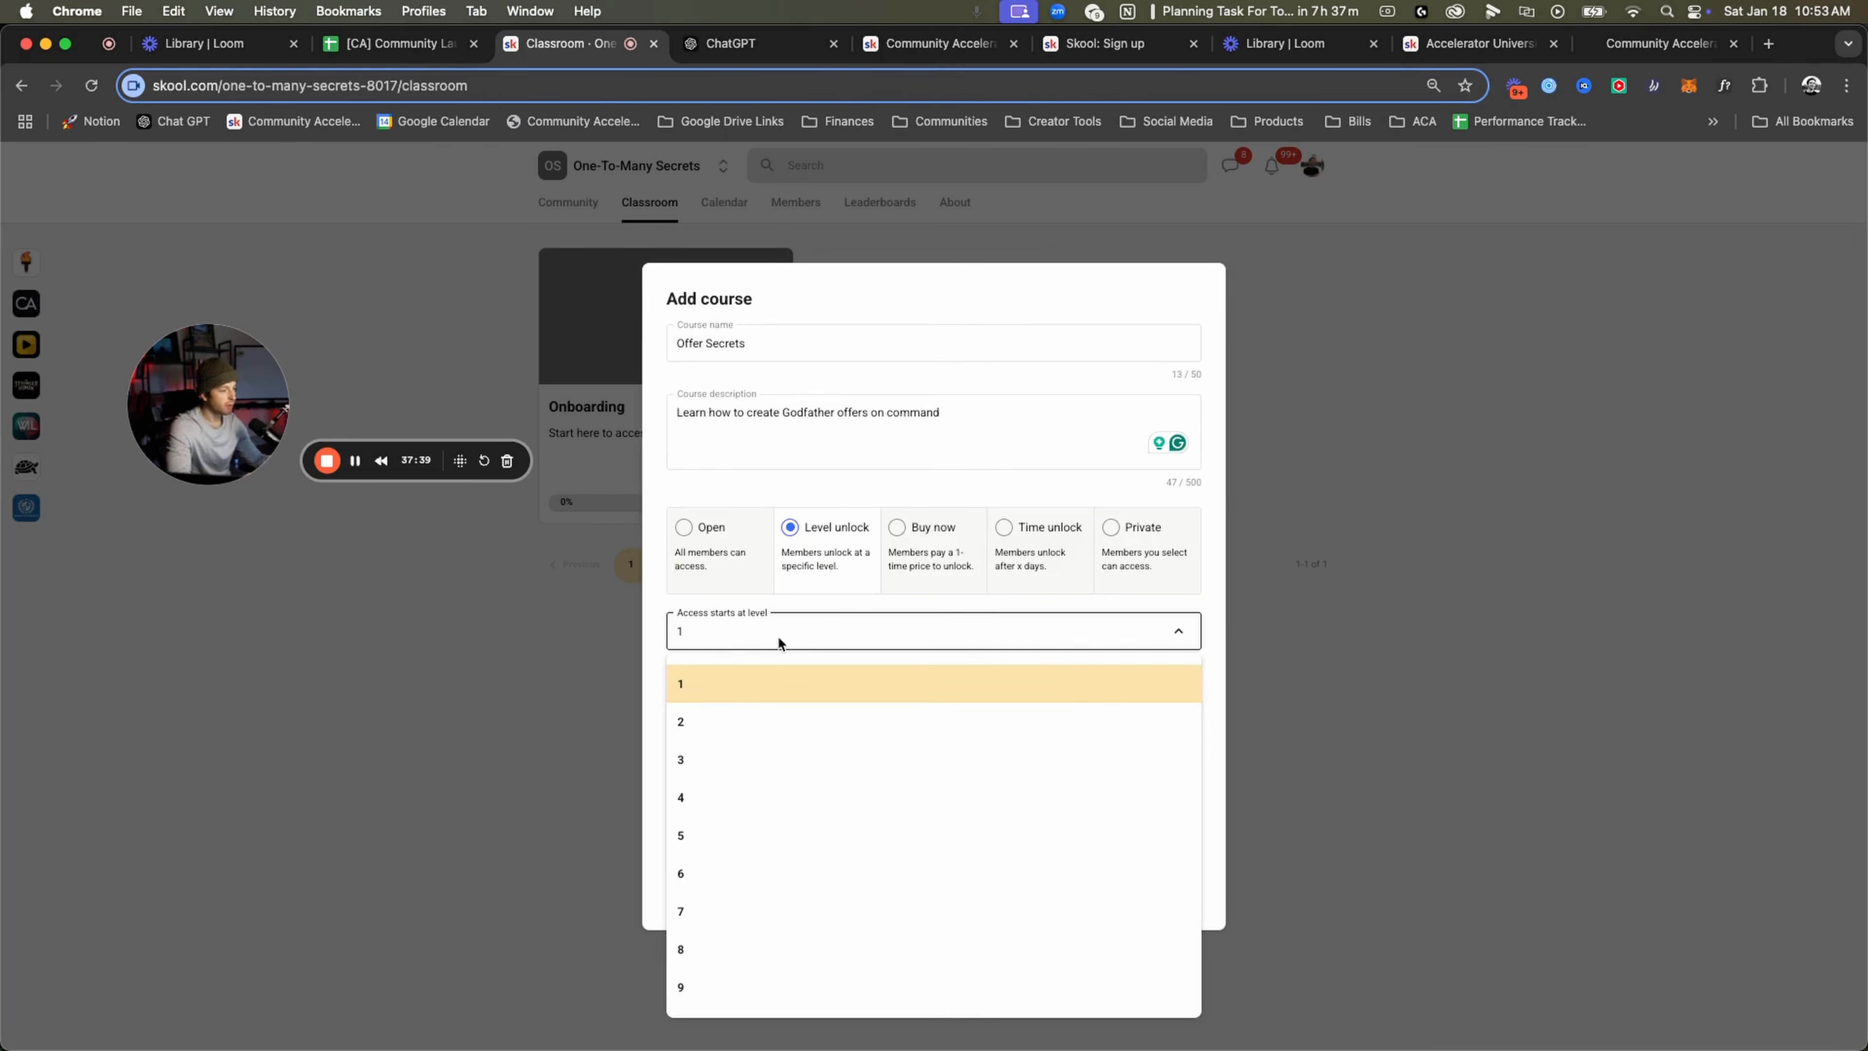
click(727, 725)
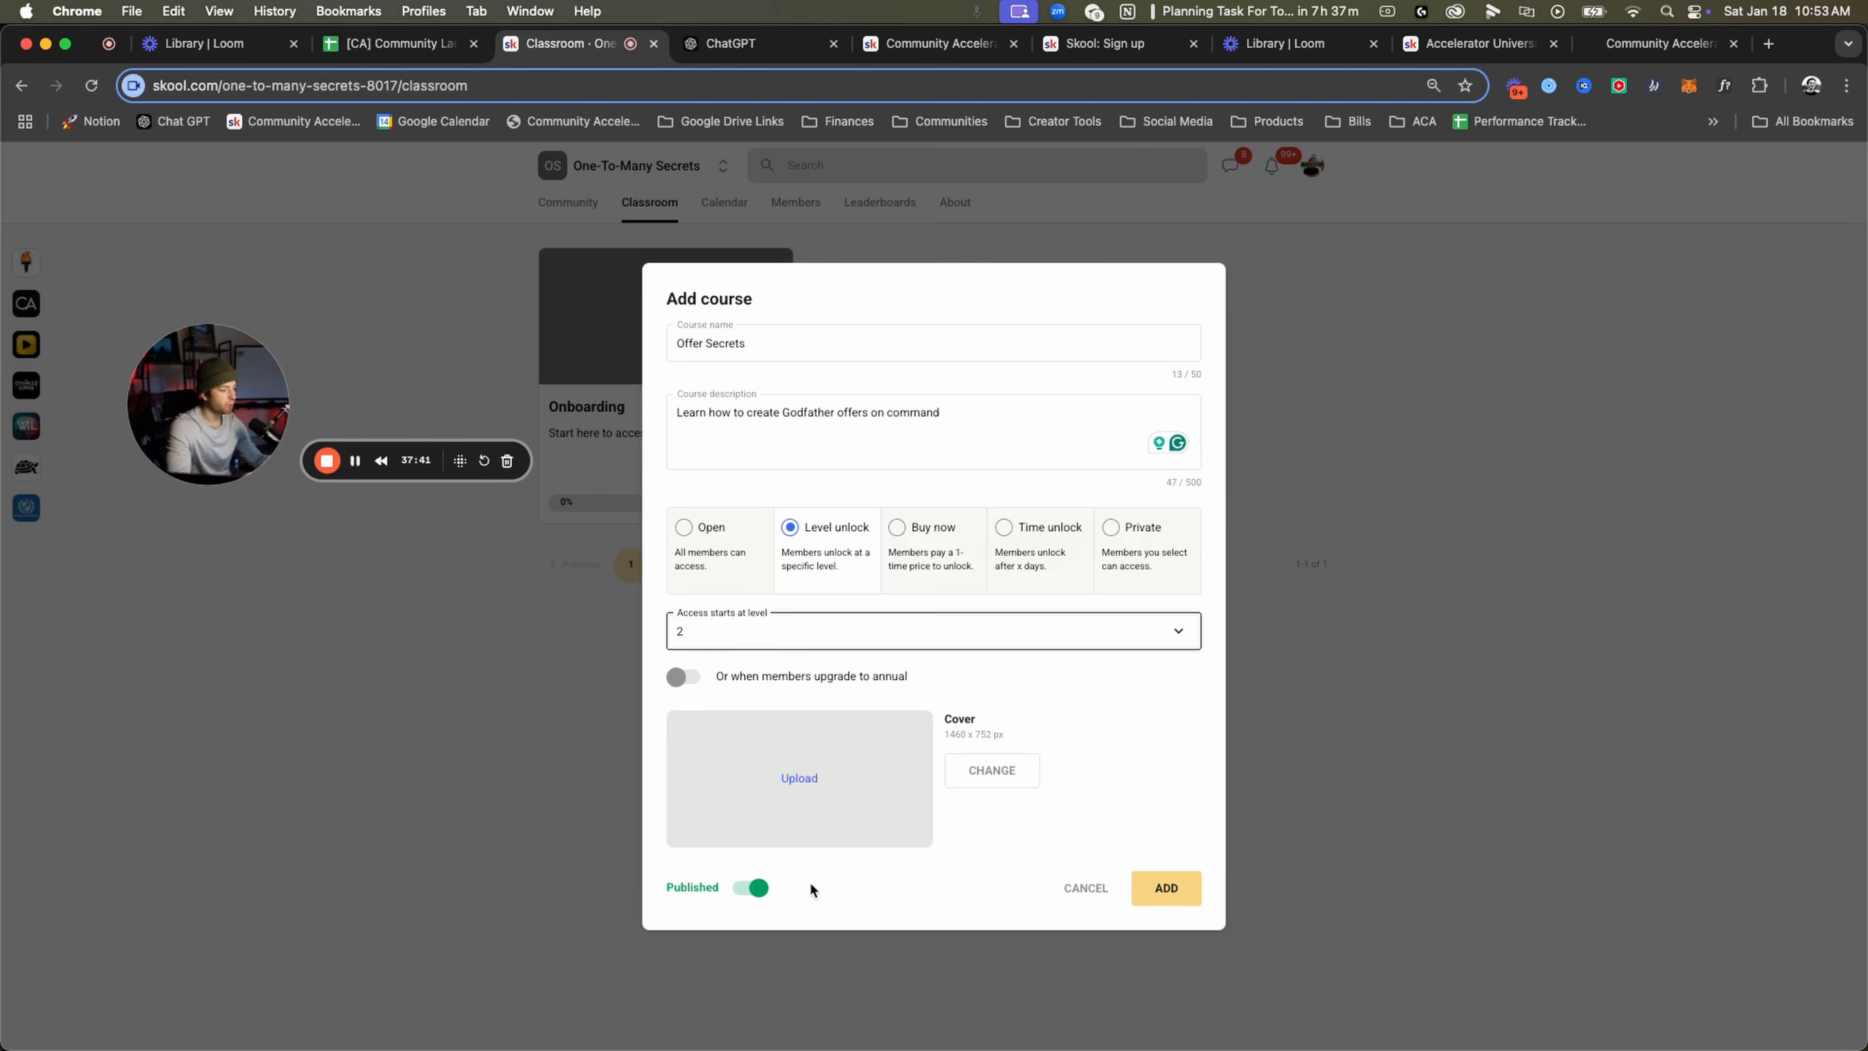
drag(746, 343, 682, 349)
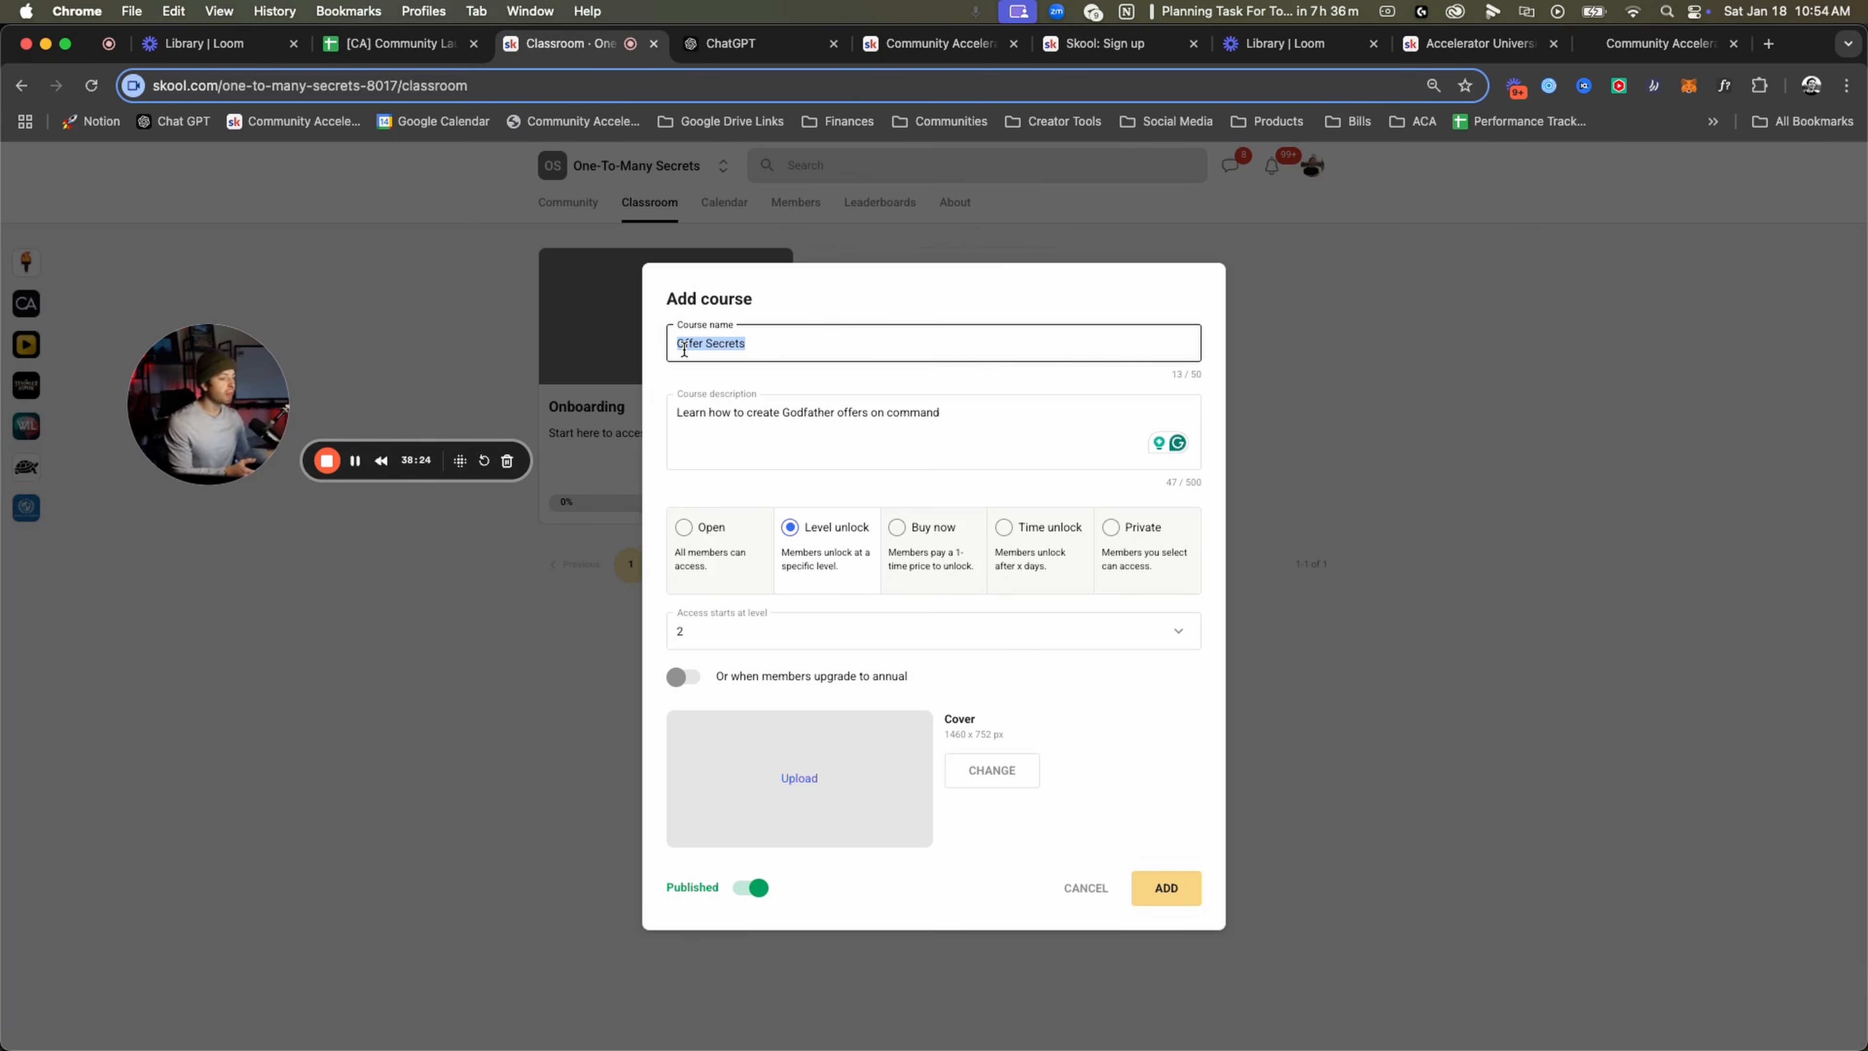
click(1190, 883)
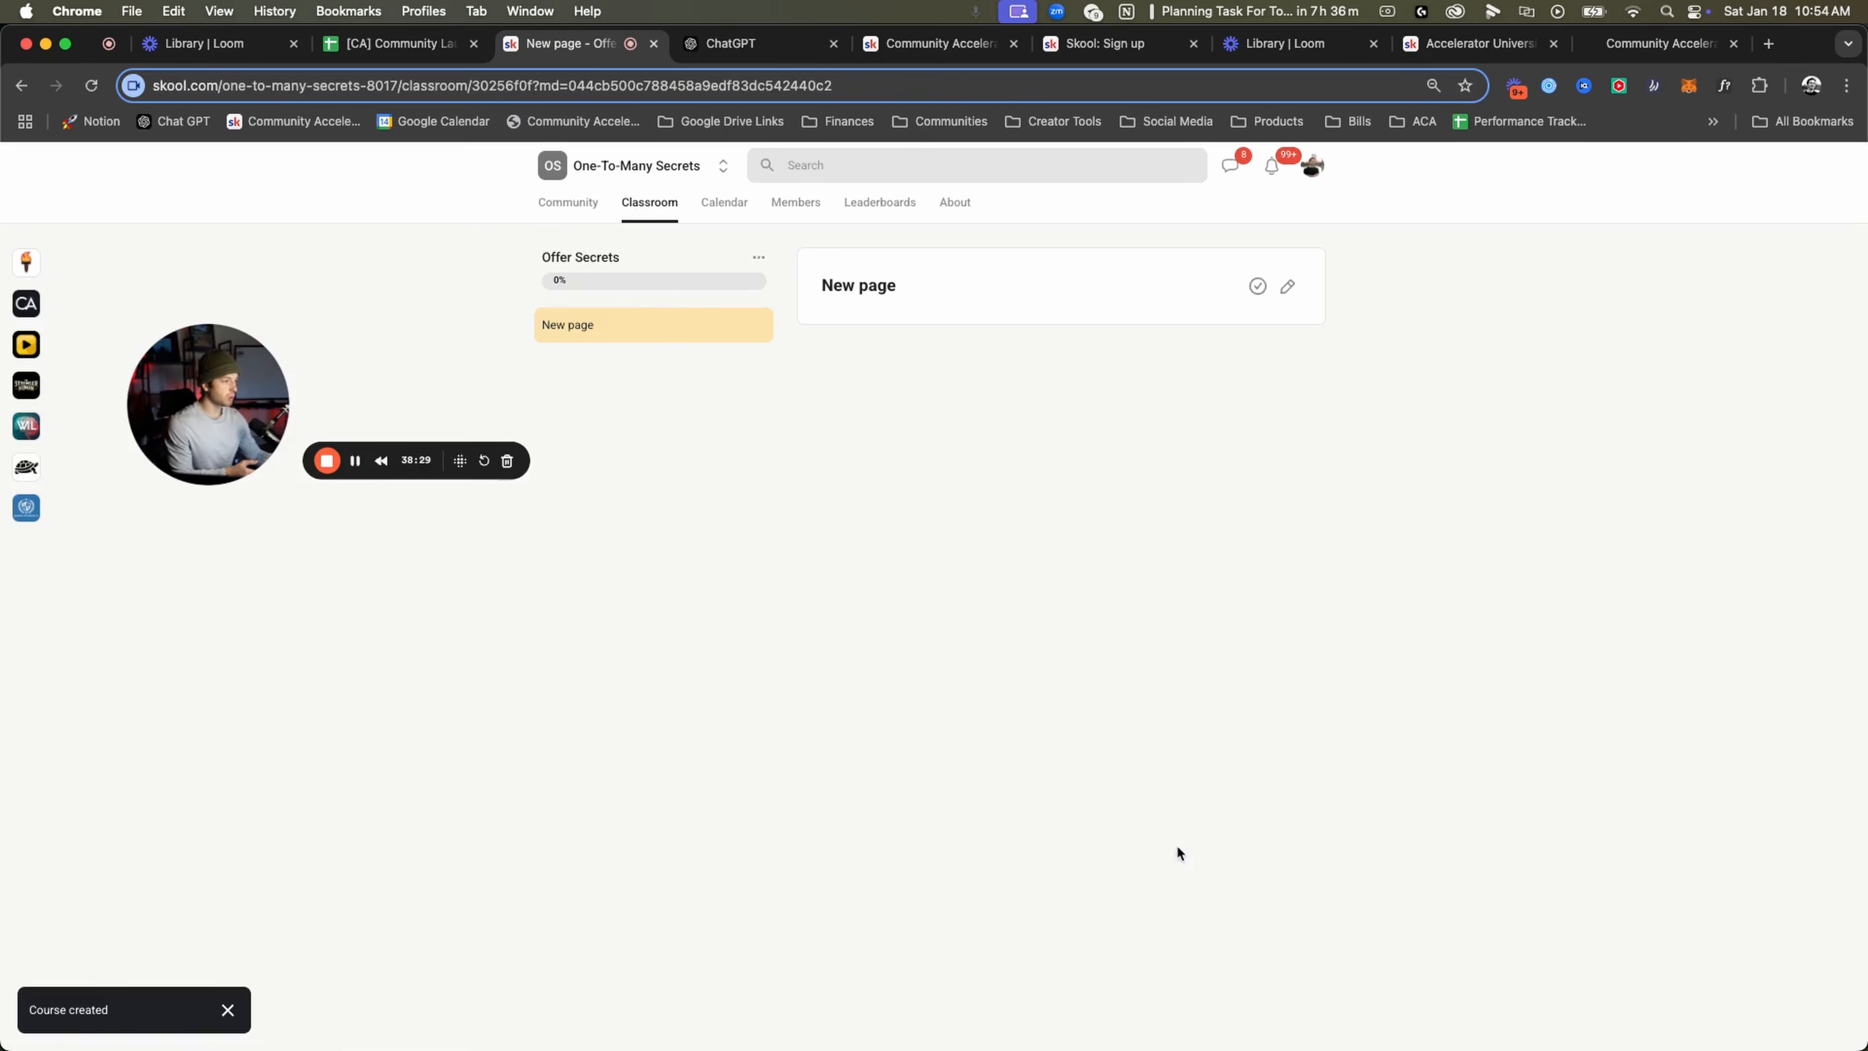
click(757, 257)
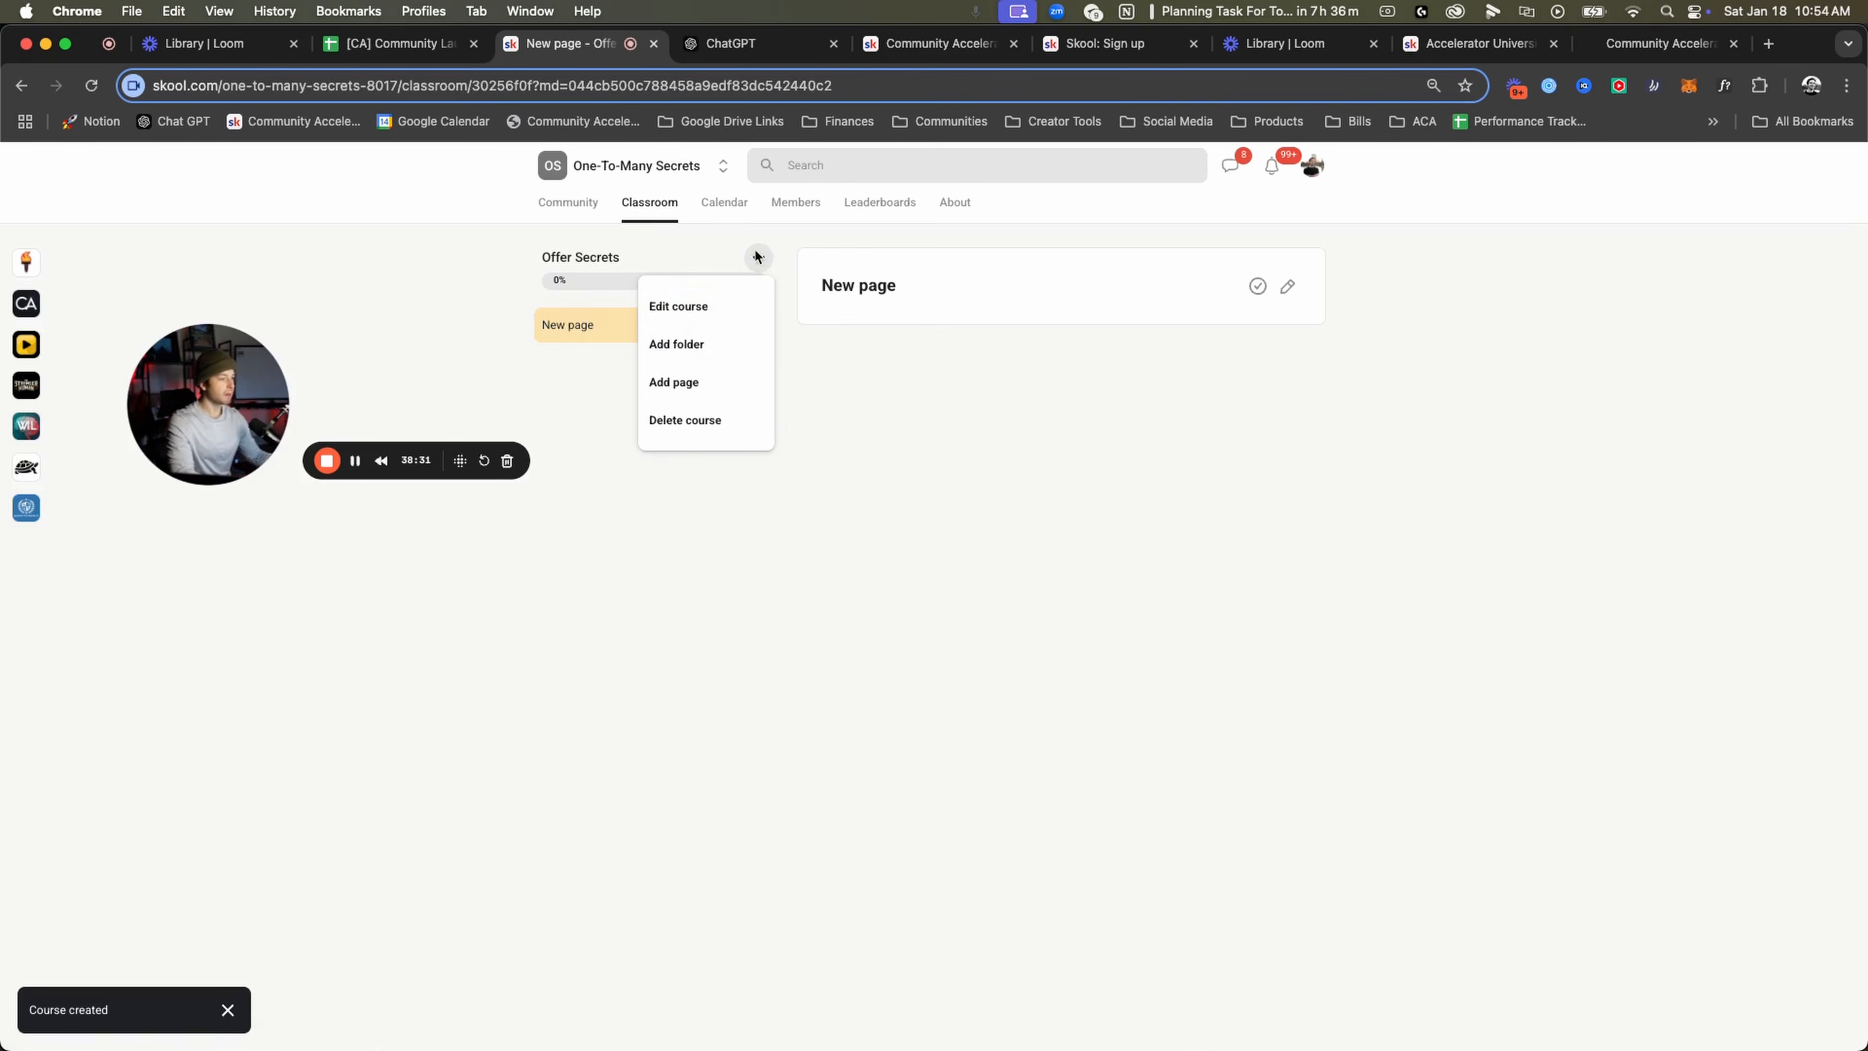
click(575, 365)
click(759, 325)
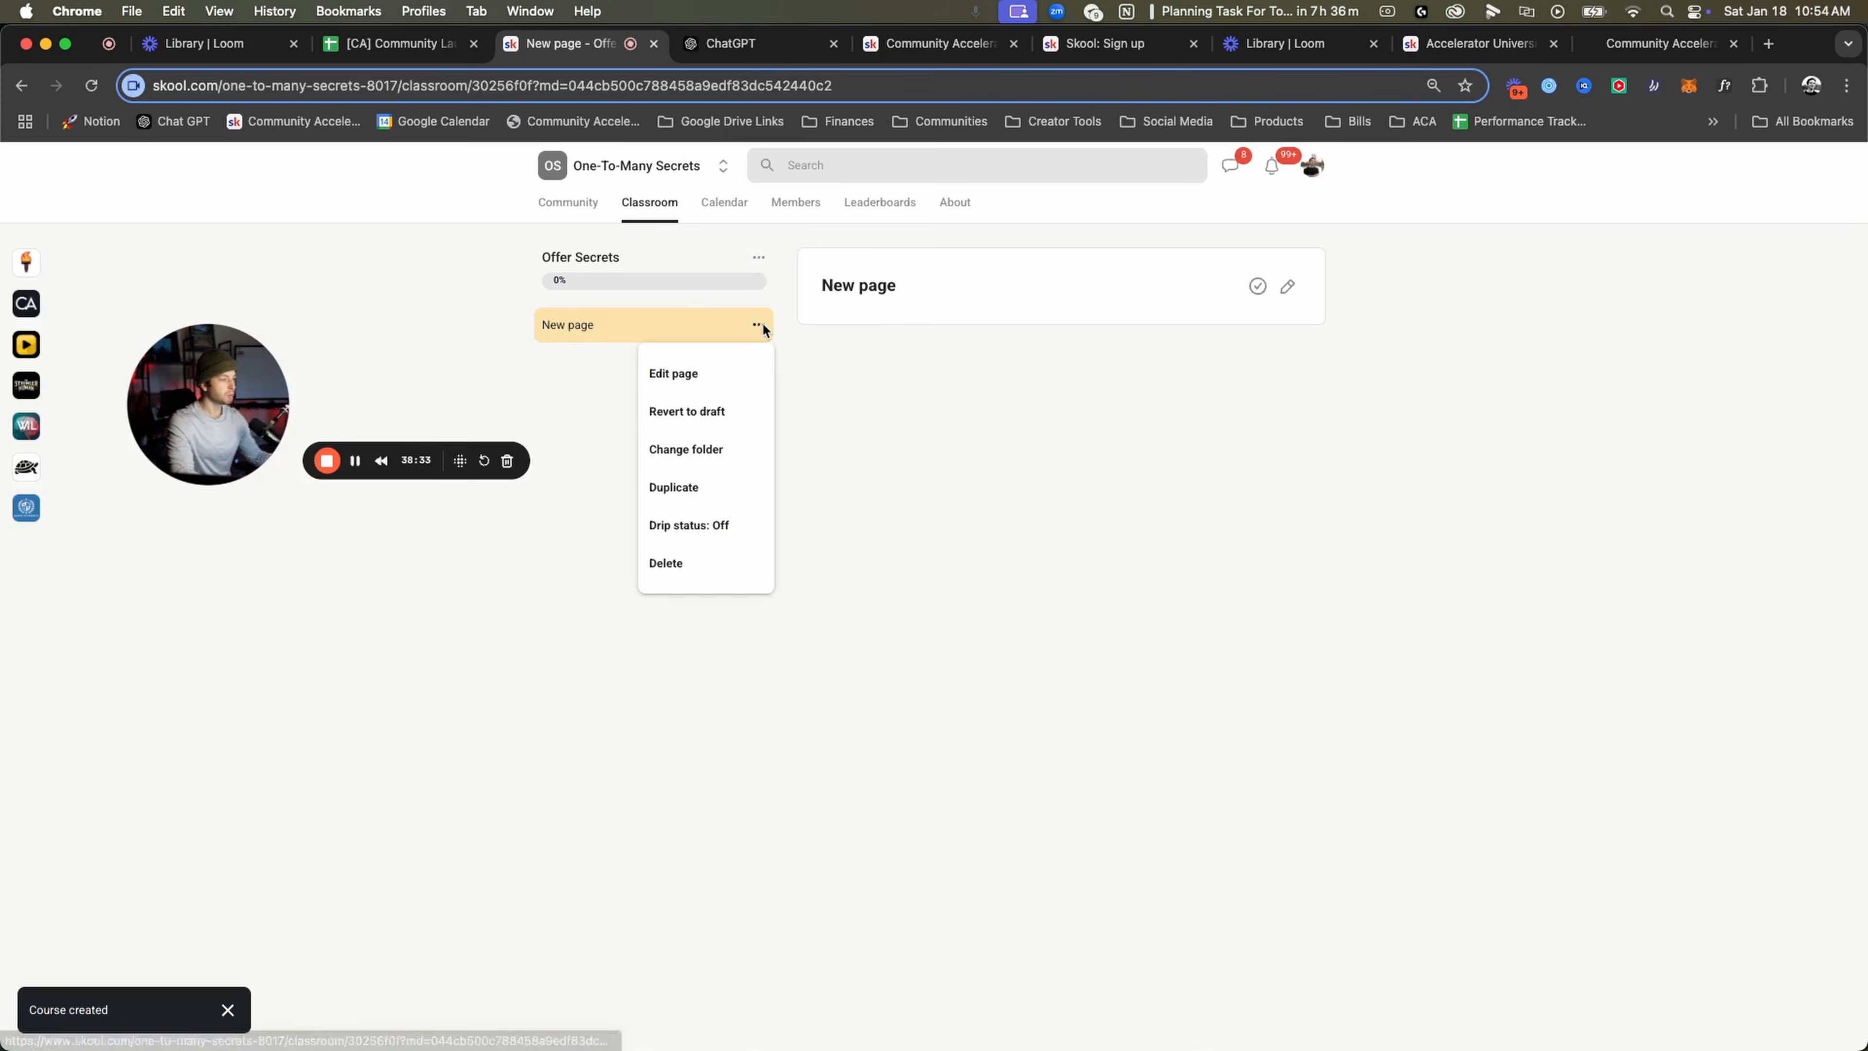
click(757, 257)
Add a published folder named "Creating Your Offer" to the Offer Secrets course.
click(758, 257)
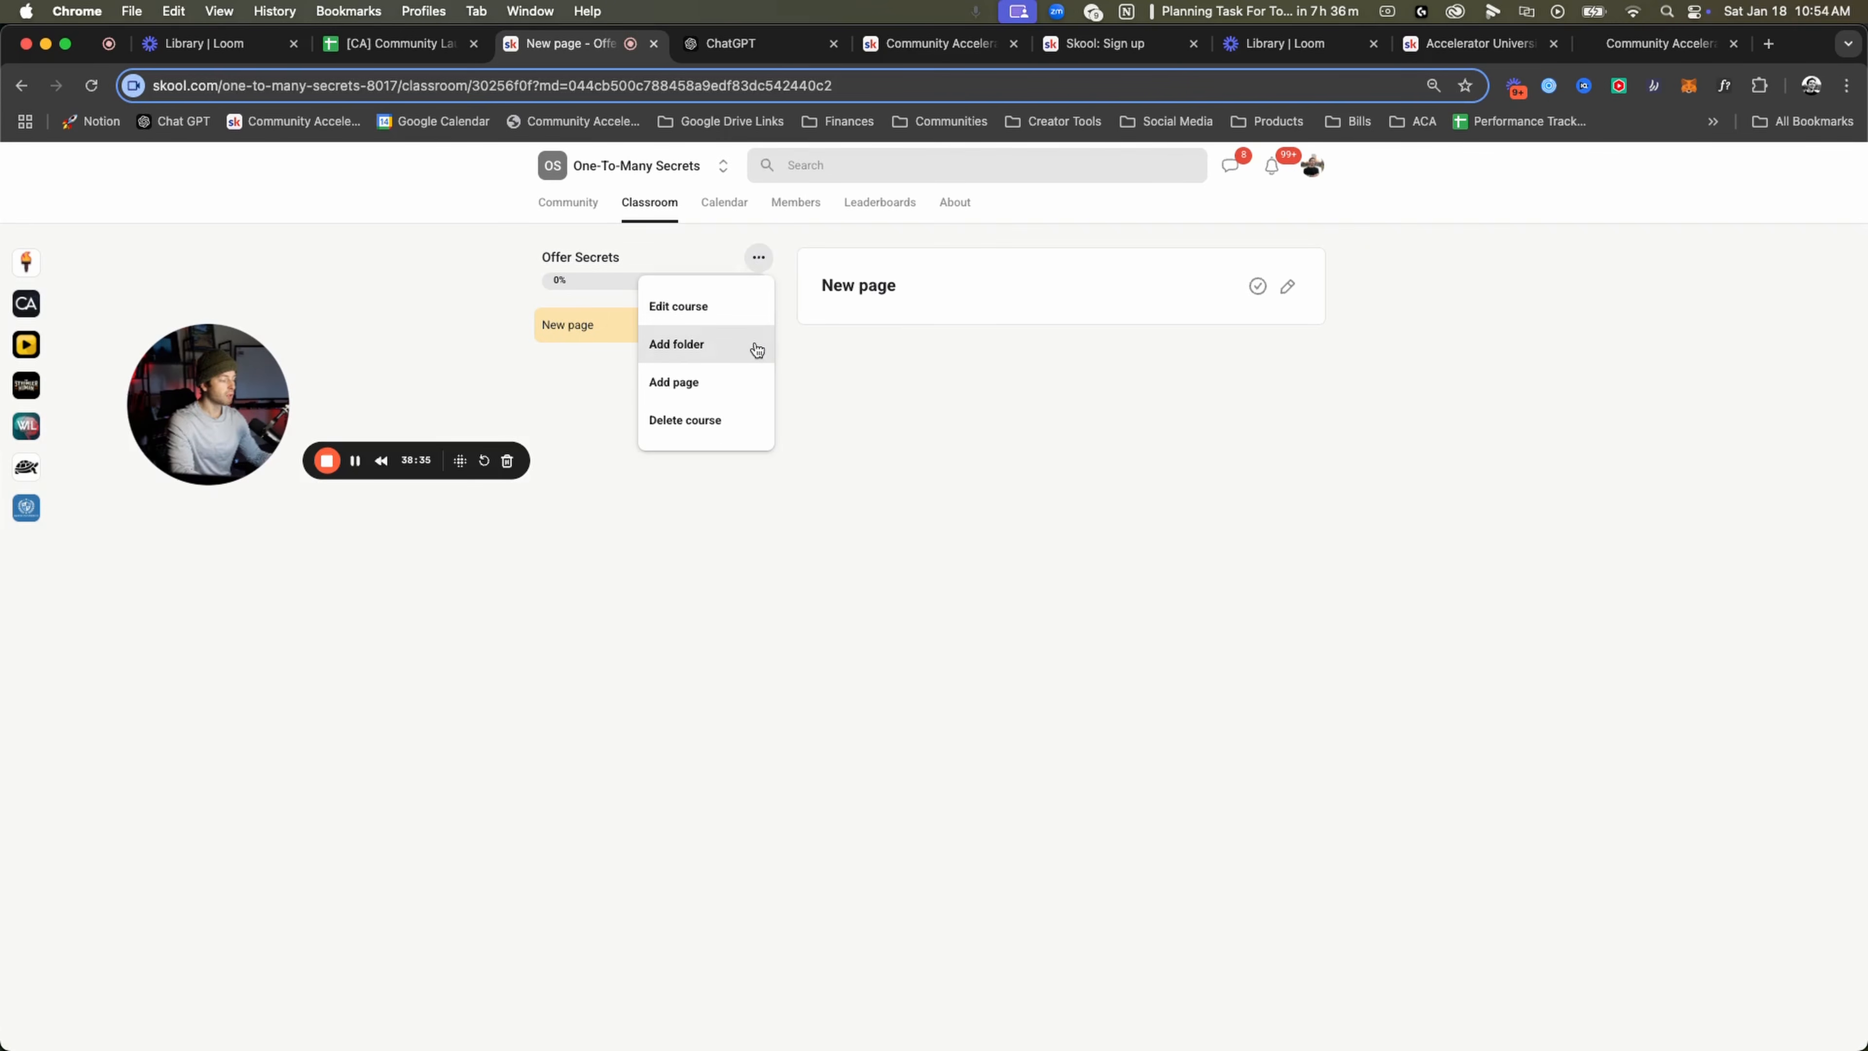
click(762, 343)
click(888, 581)
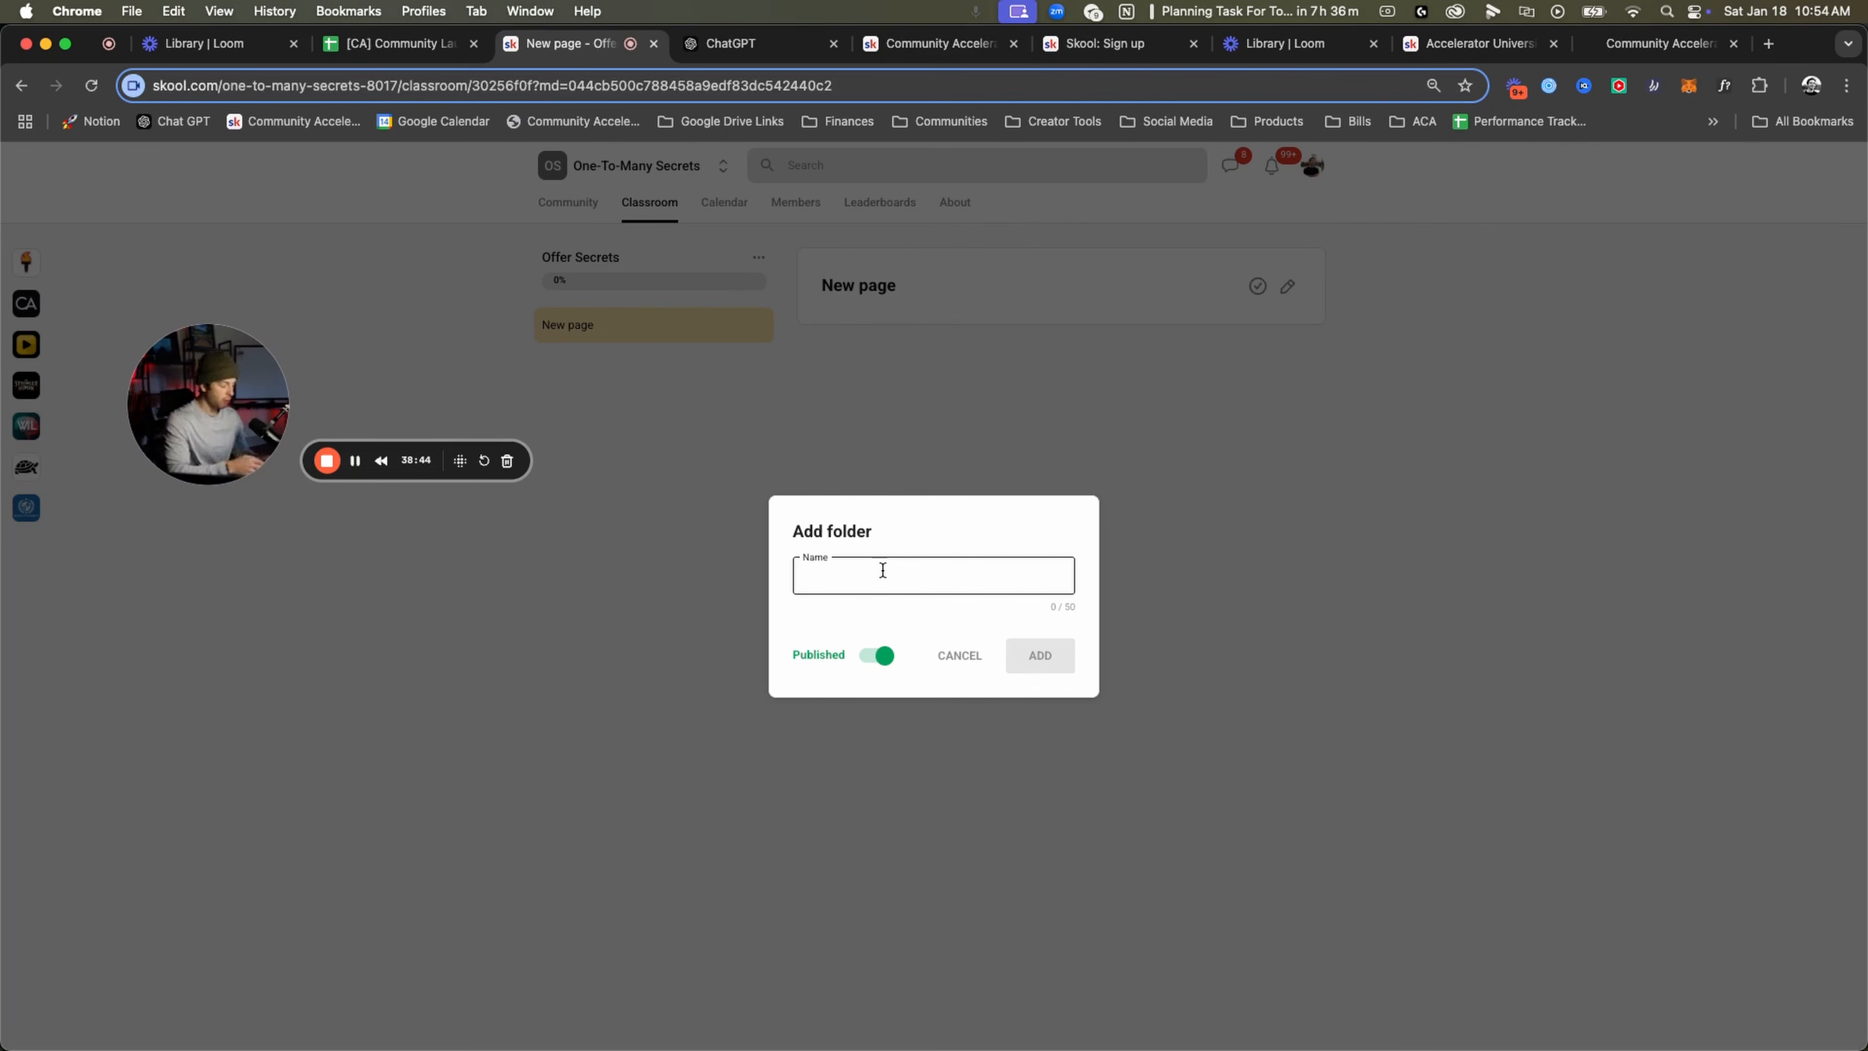
text(O)
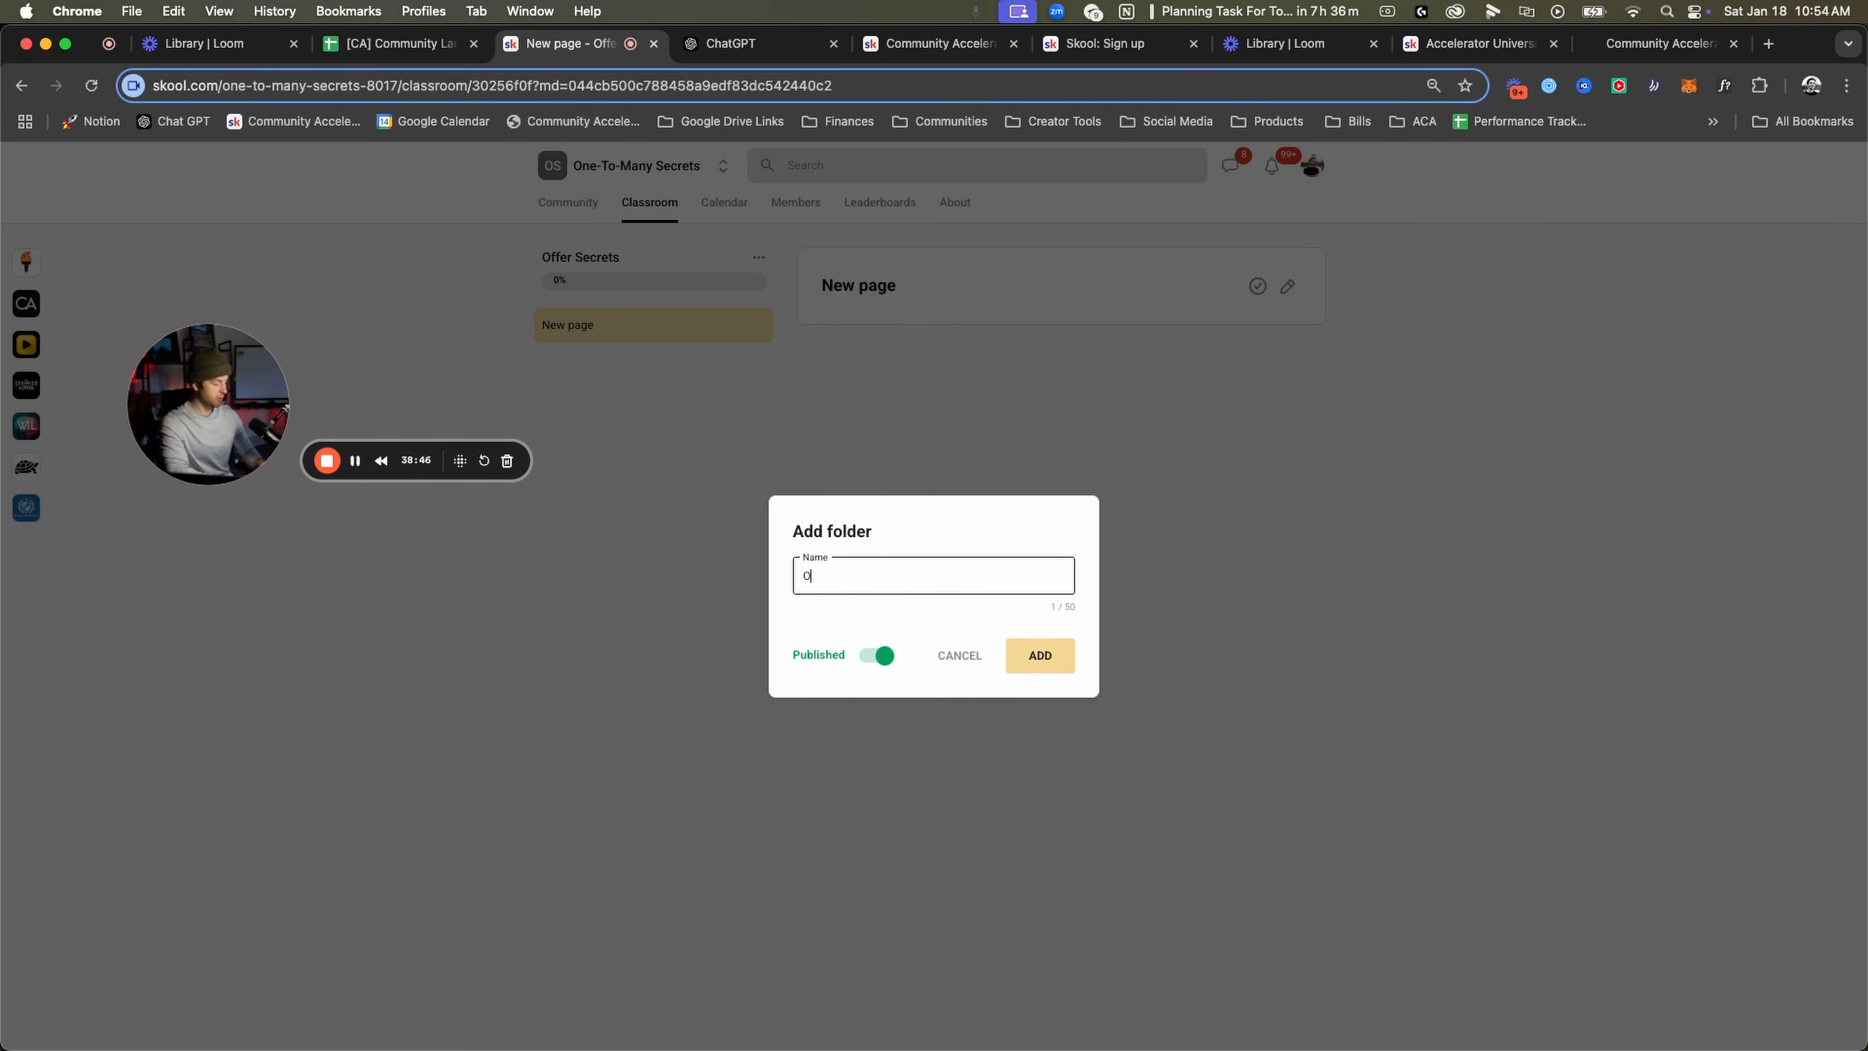
key(BackSpace)
text(Godfat)
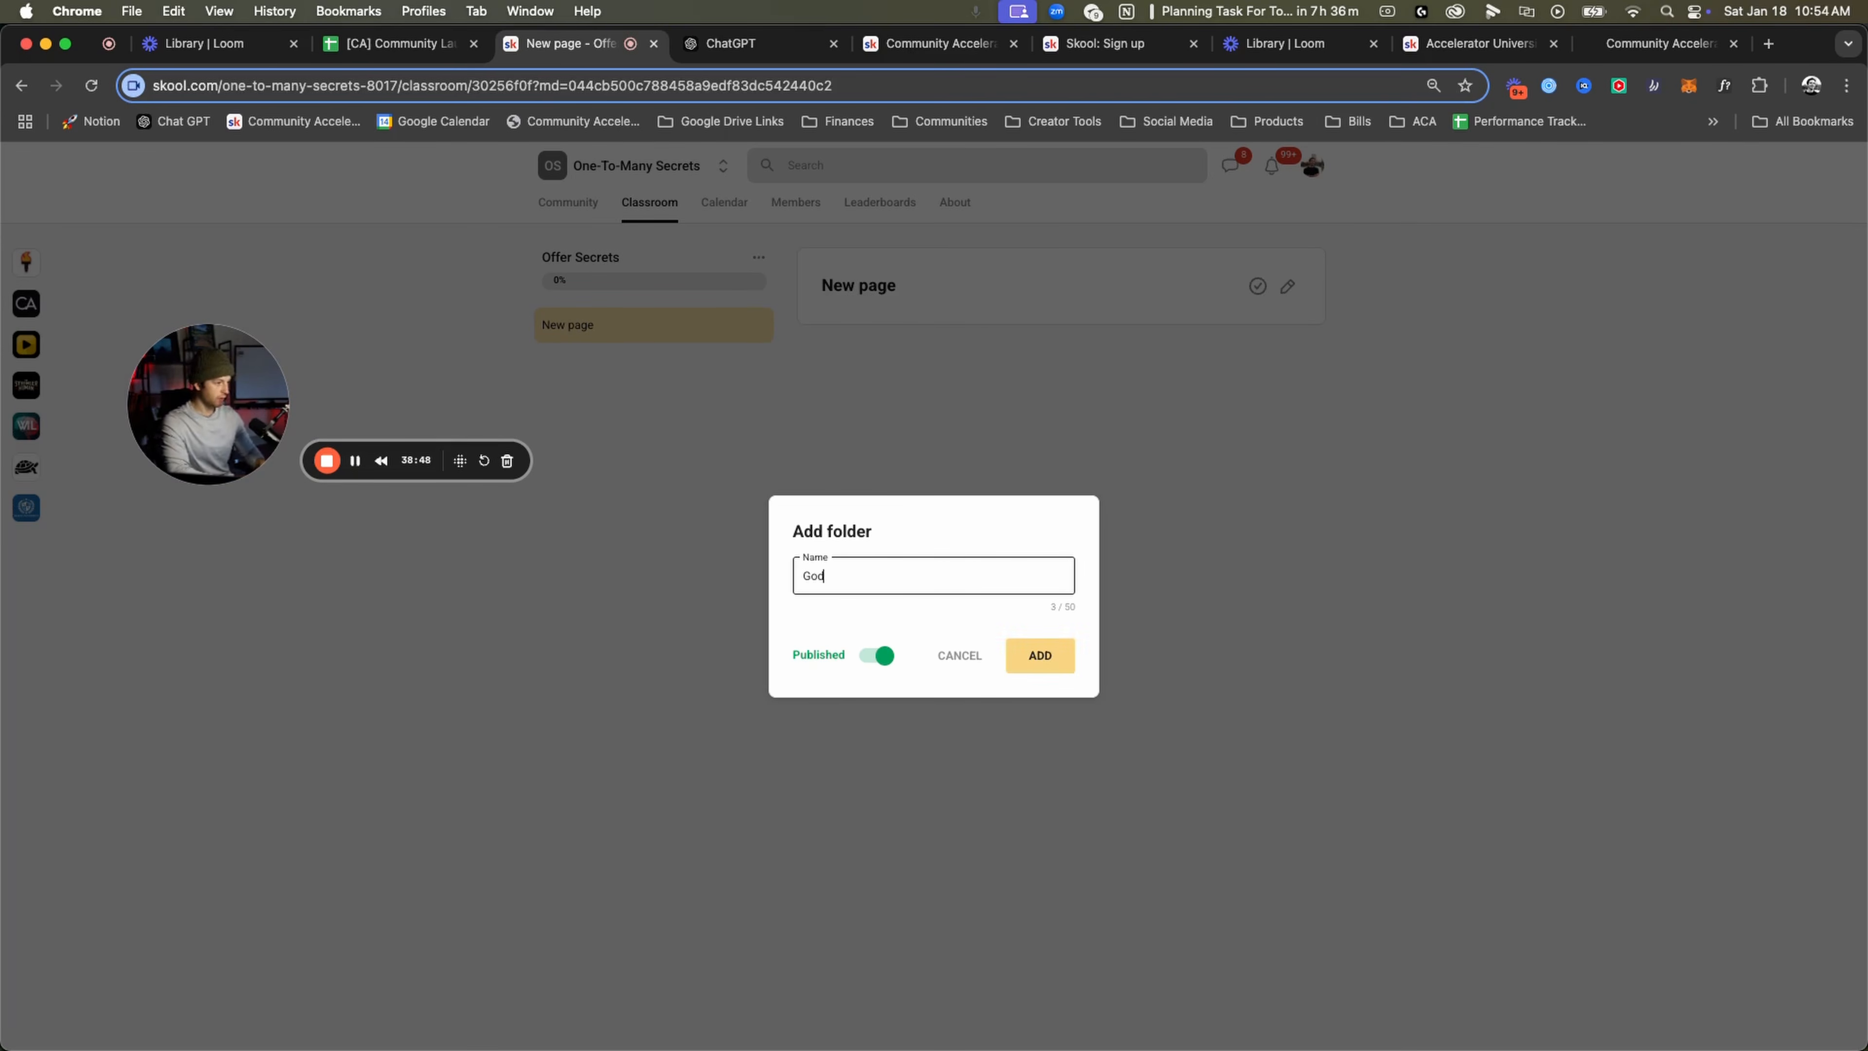
key(BackSpace)
key(BackSpace)
text(Crating)
key(BackSpace)
key(BackSpace)
text(ating Your Offer)
click(1040, 654)
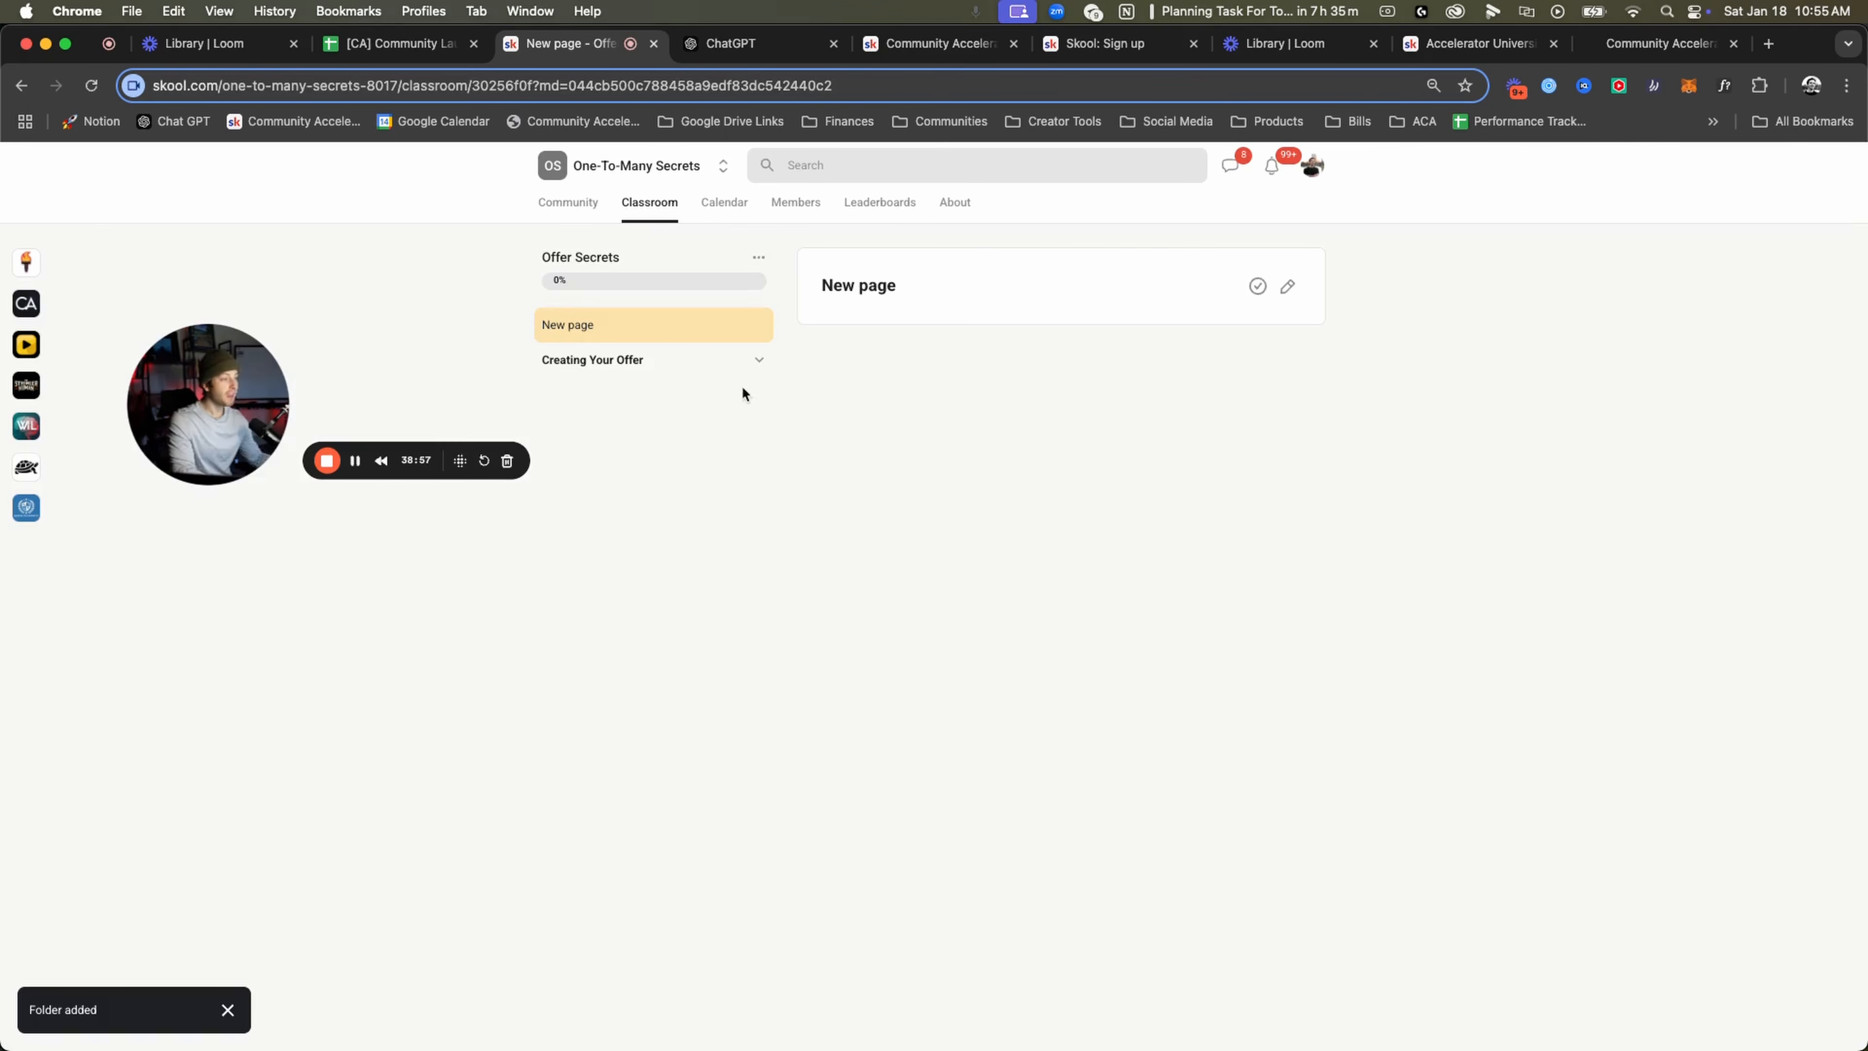
Delete the default "New page" that sits outside the "Creating Your Offer" folder.
drag(617, 337, 748, 362)
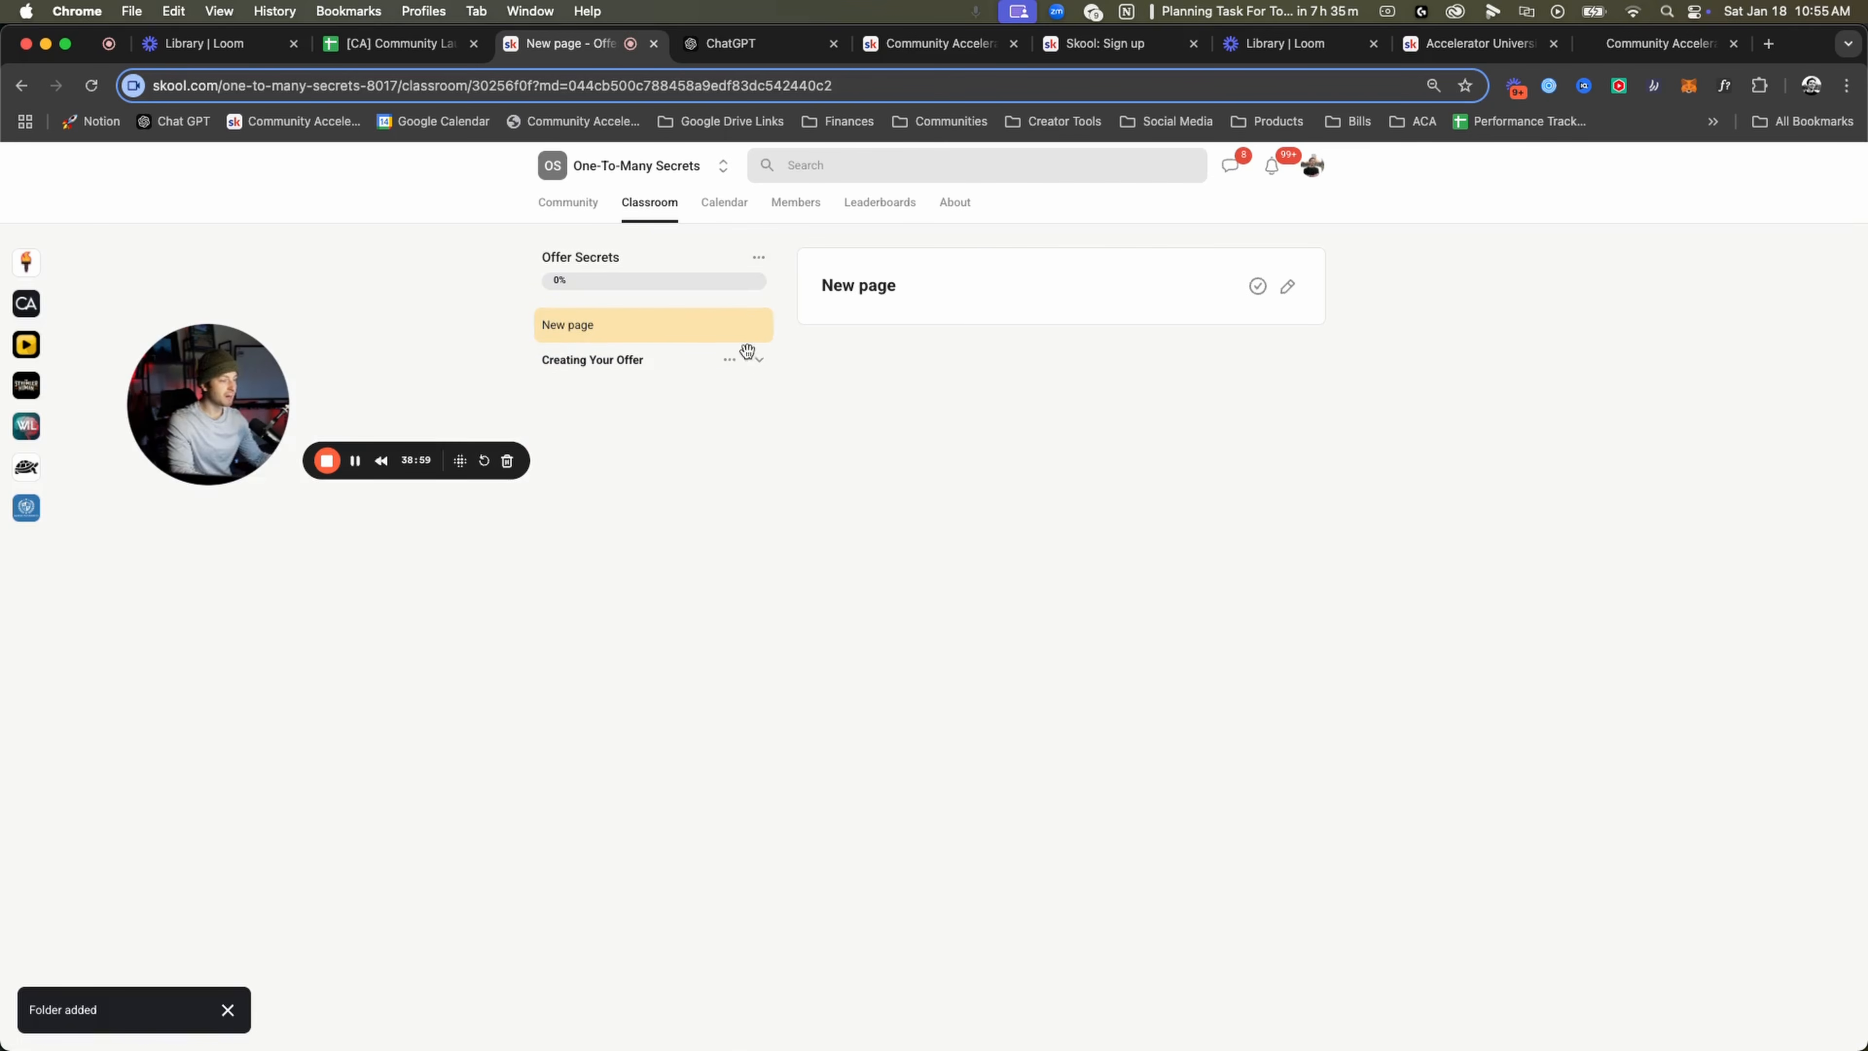
click(756, 324)
click(711, 567)
click(1026, 634)
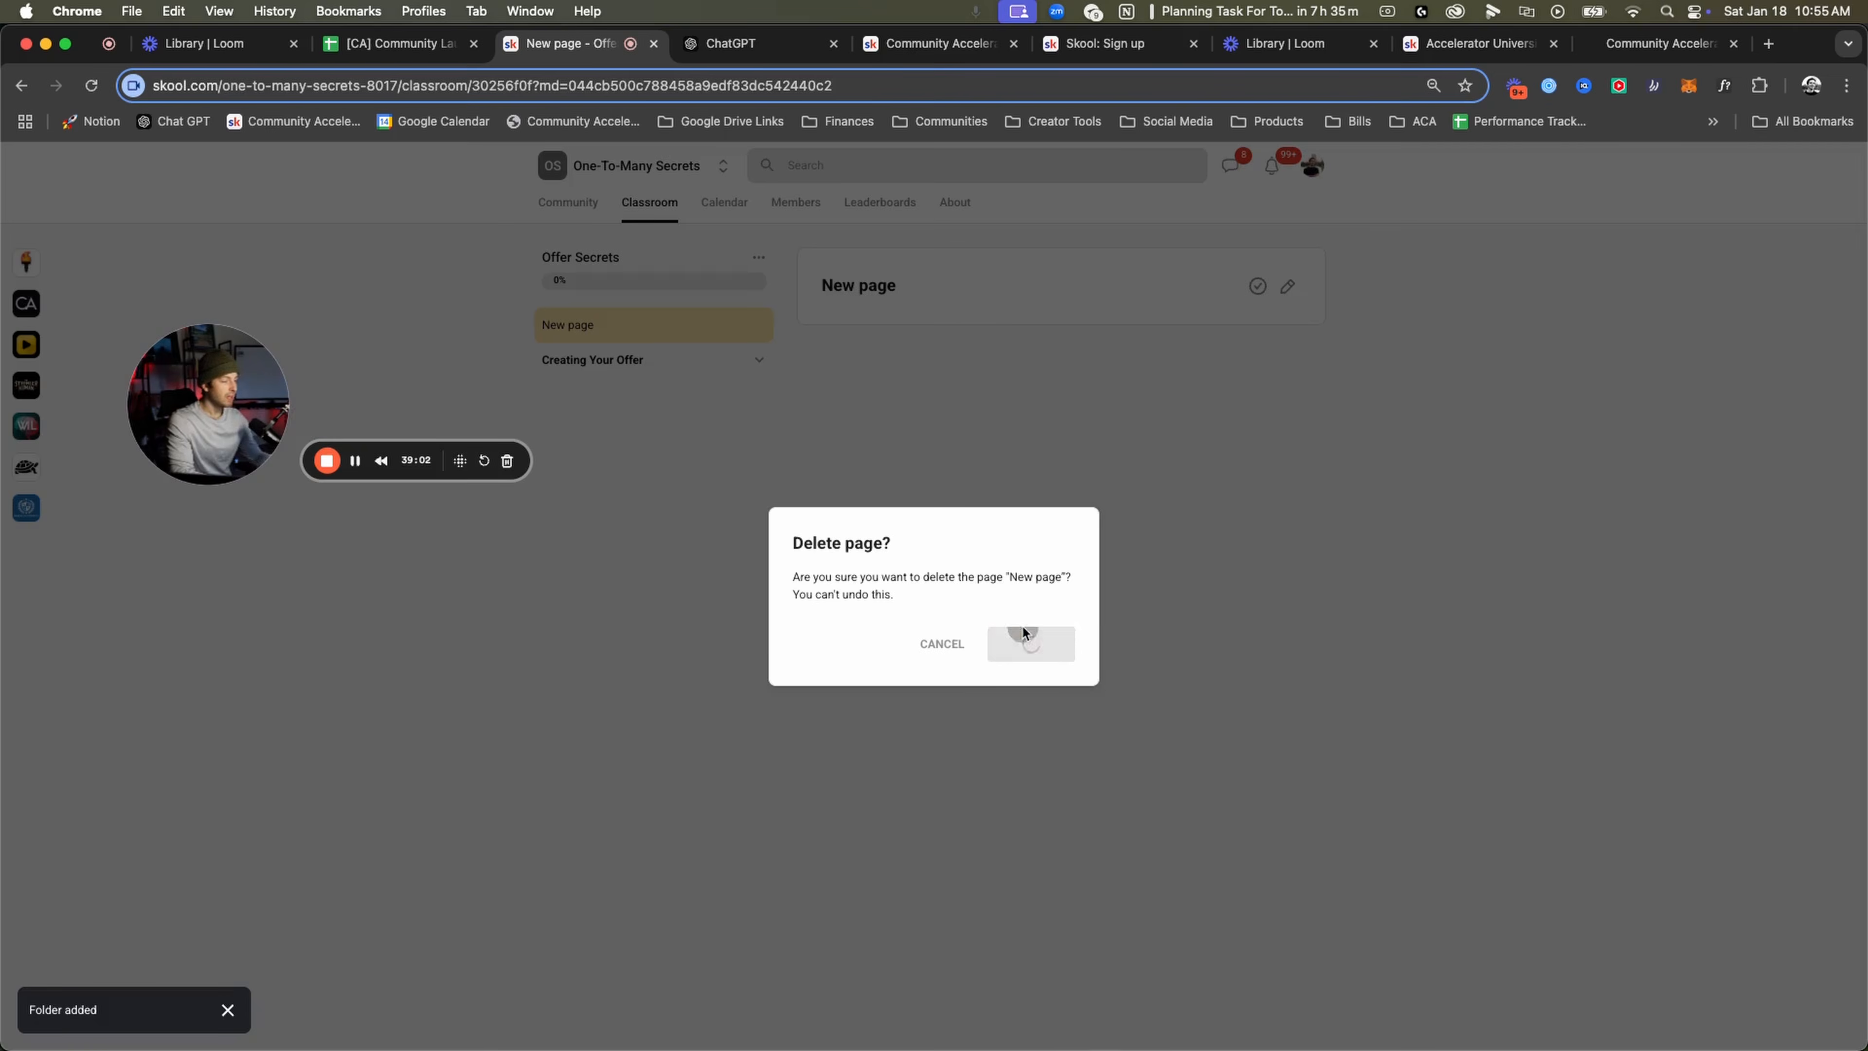
Add a page inside the "Creating Your Offer" folder, title it "1.0 Refining Your Avatar" and save it.
click(729, 326)
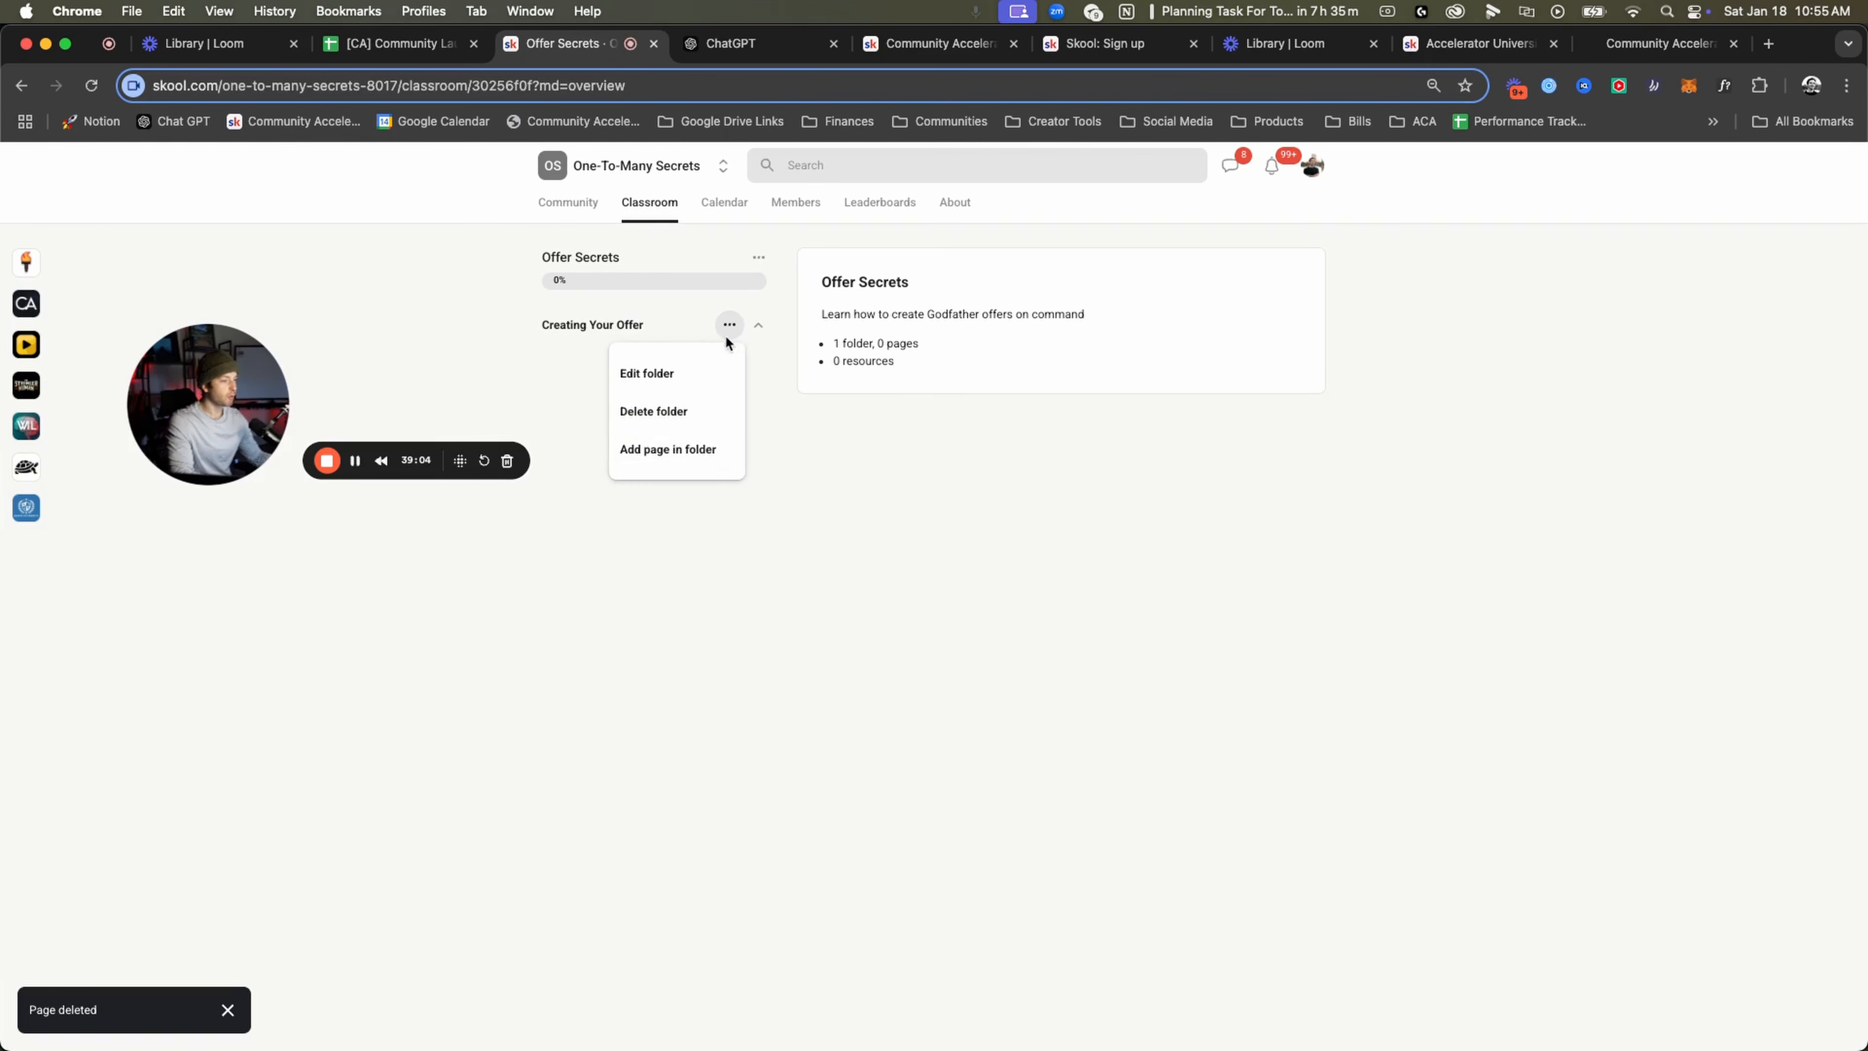
click(723, 456)
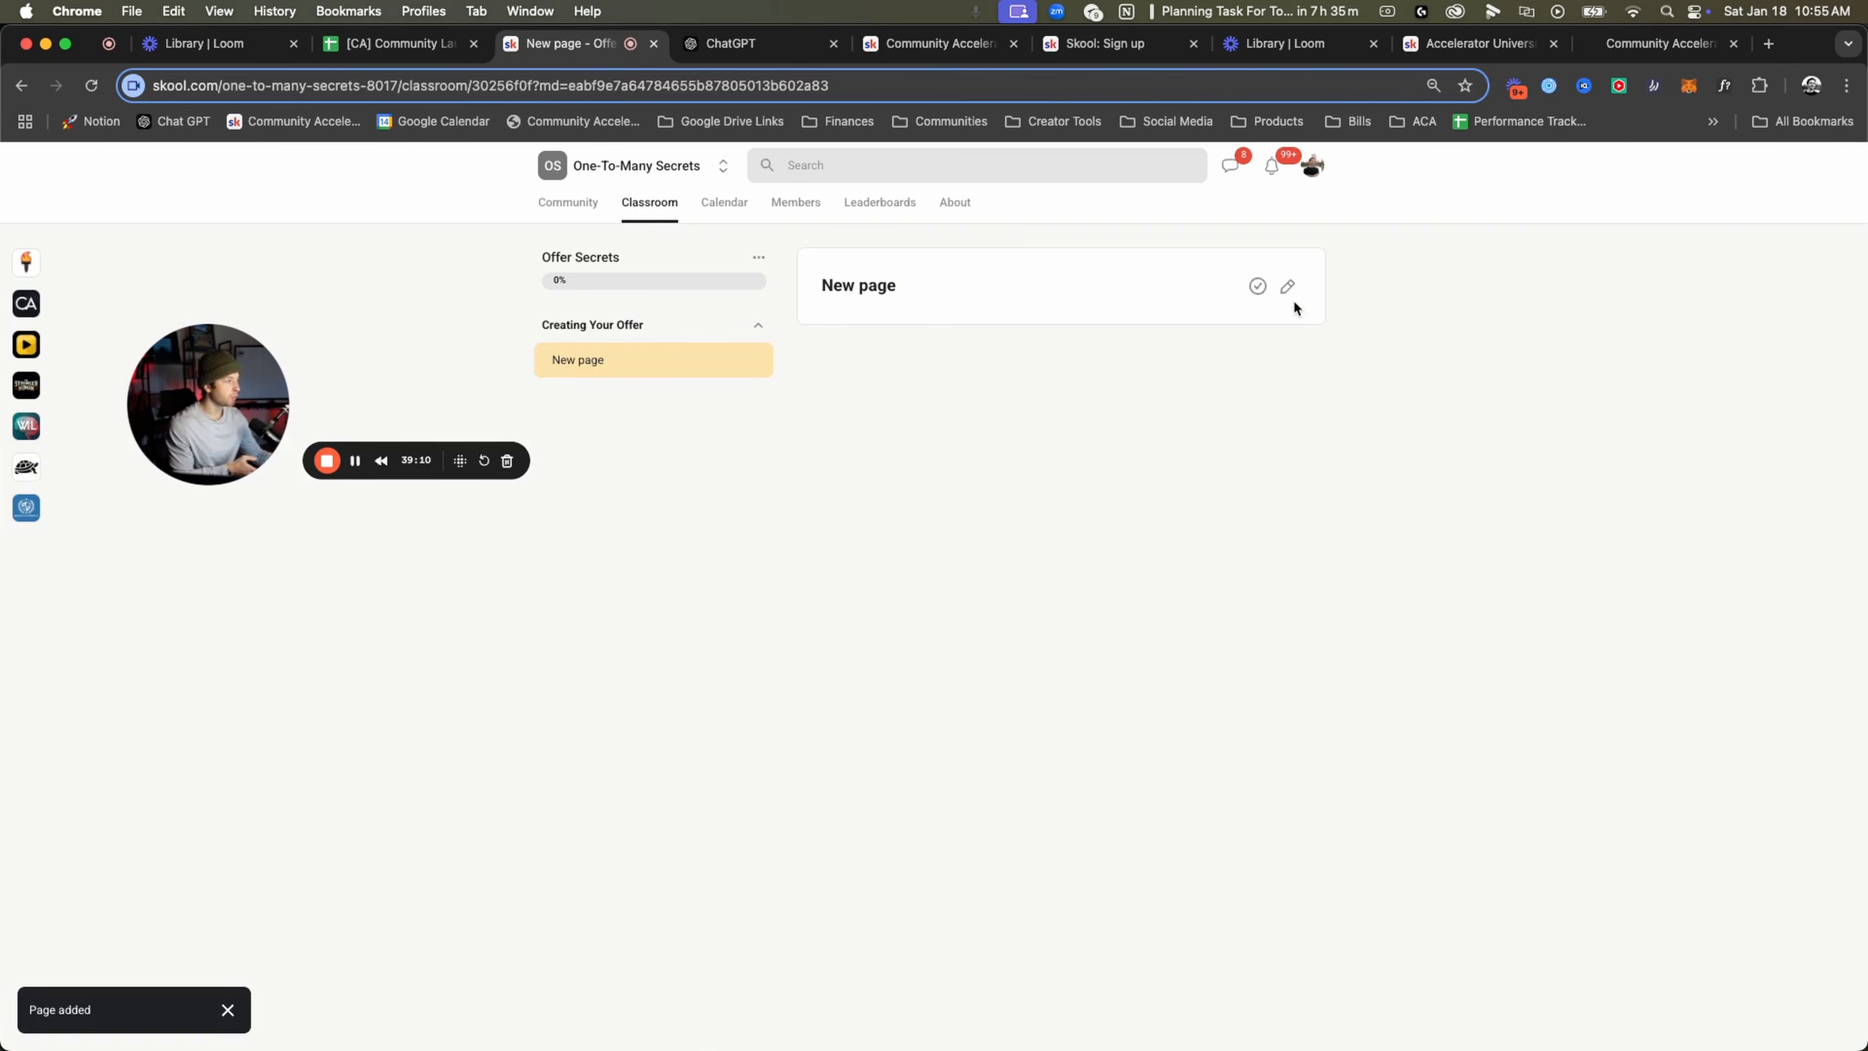
click(1286, 292)
key(shift+alt+Left)
key(shift+alt+Left)
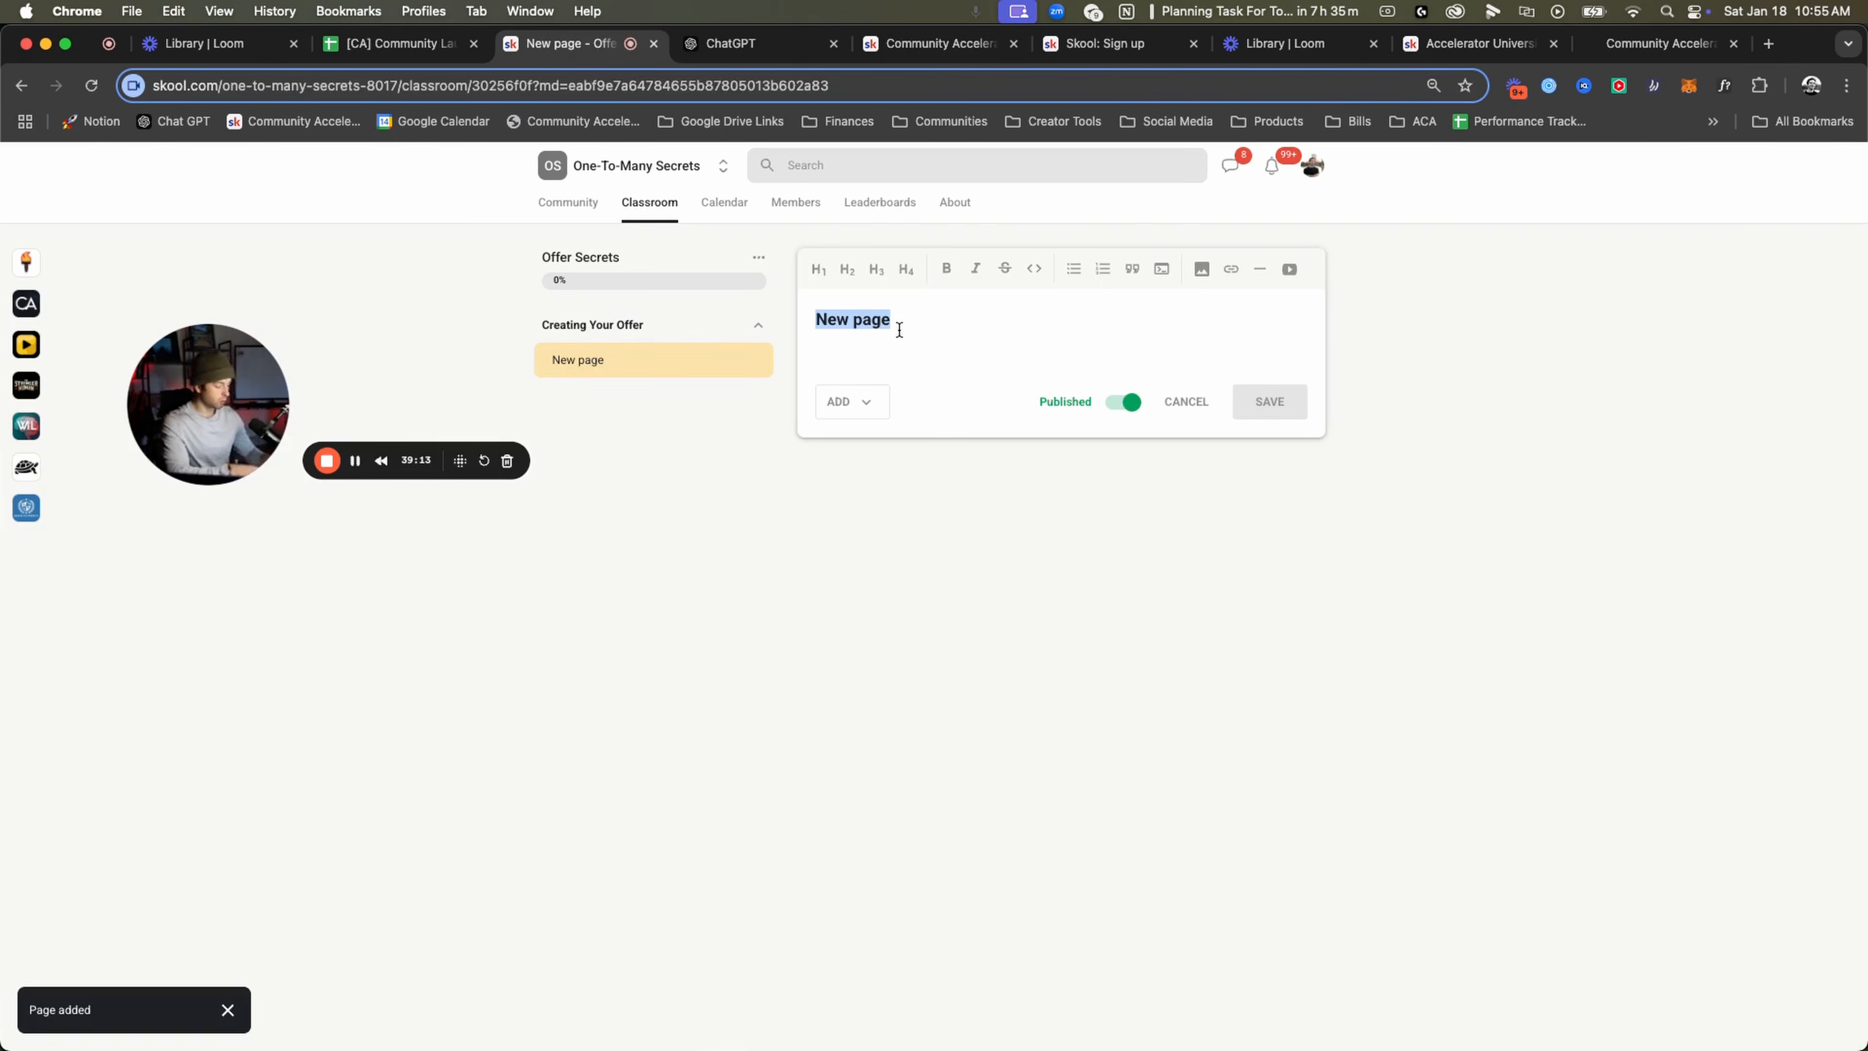
text(1)
key(BackSpace)
text(1.0)
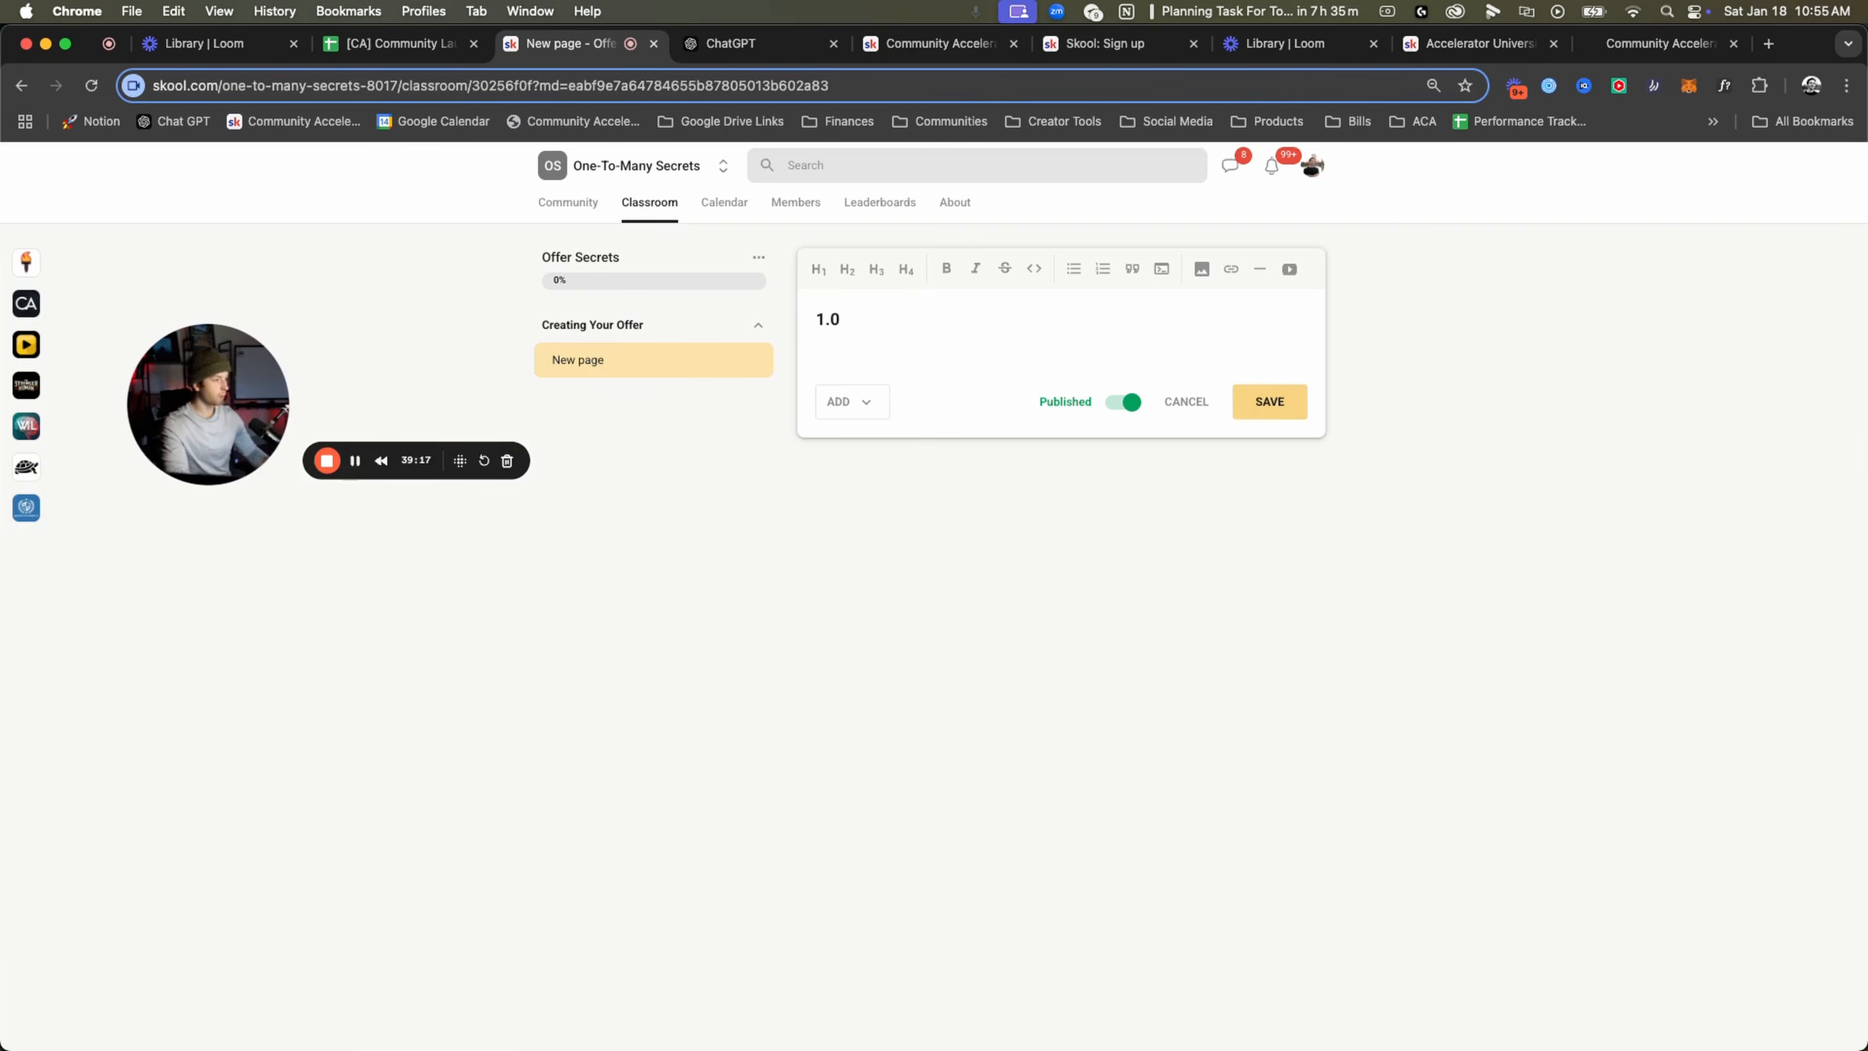
text( Refining Your Avatar)
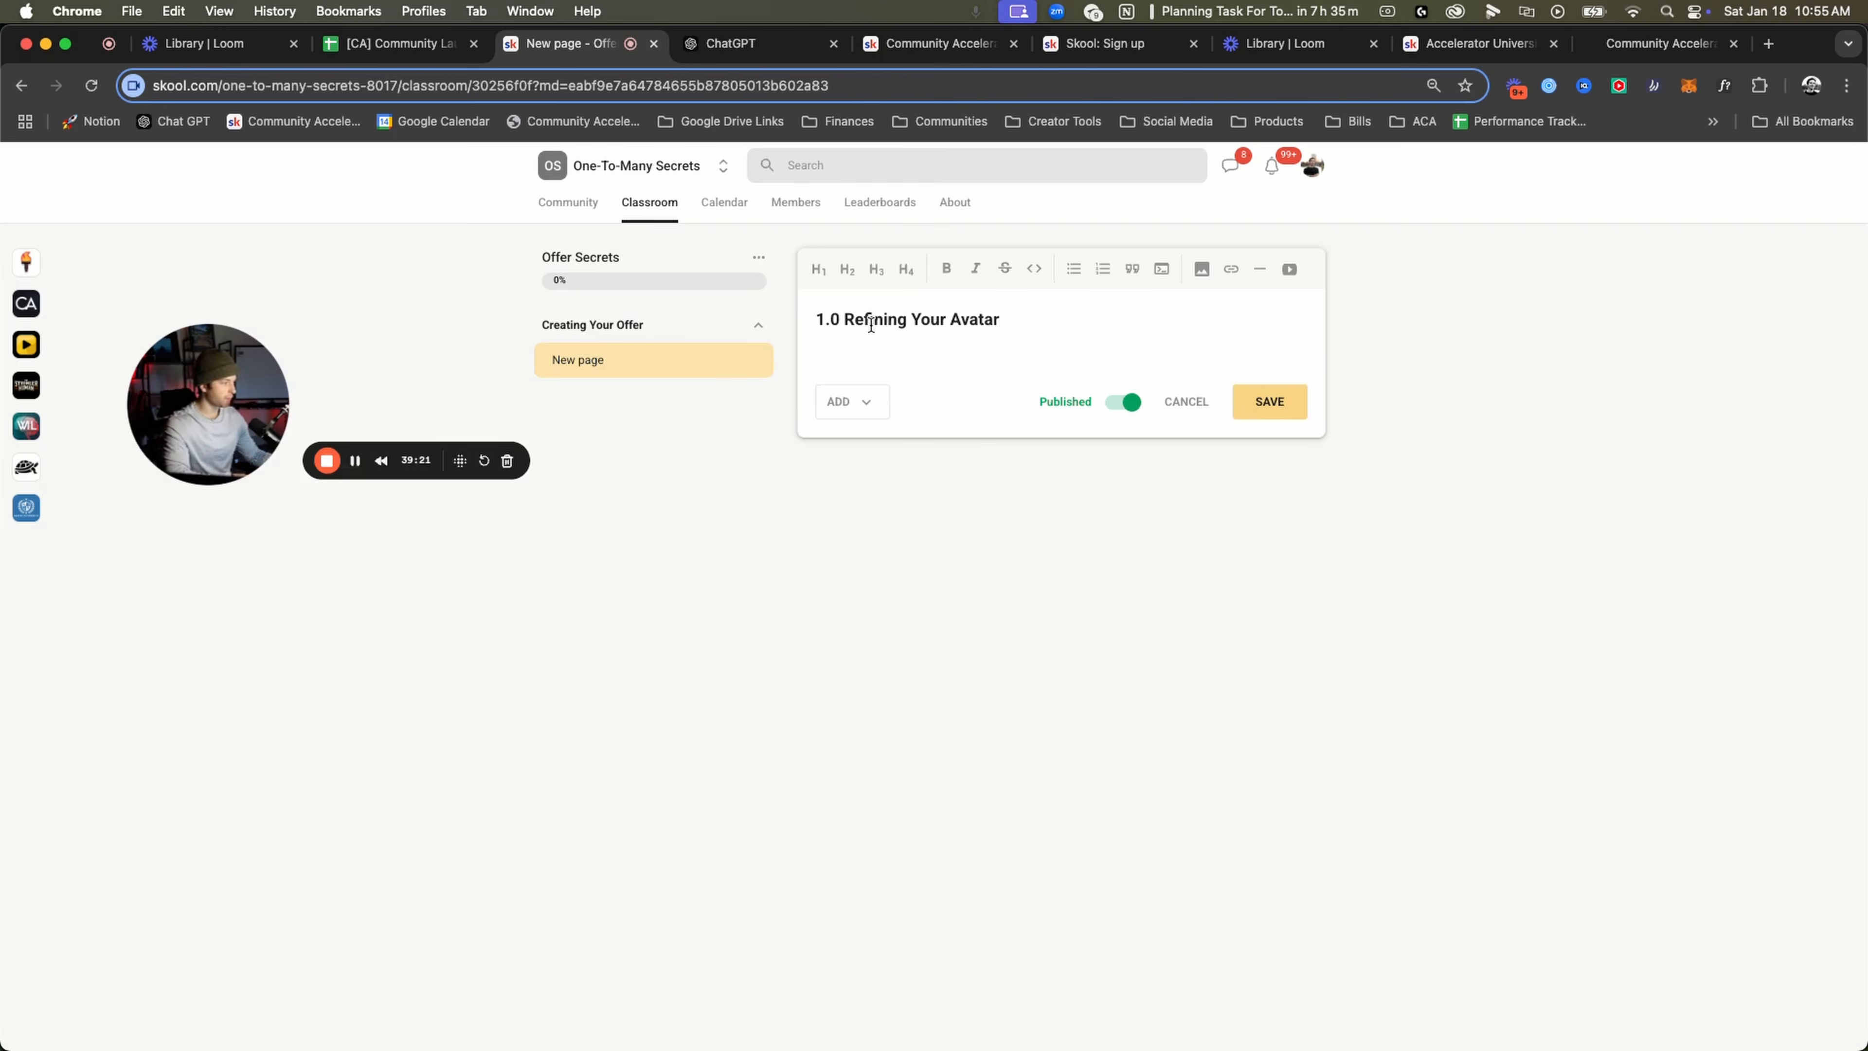
click(1278, 403)
Duplicate the "1.0 Refining Your Avatar" page, retitle the copy "1.1 Offer Delivery" and save it as published.
click(760, 361)
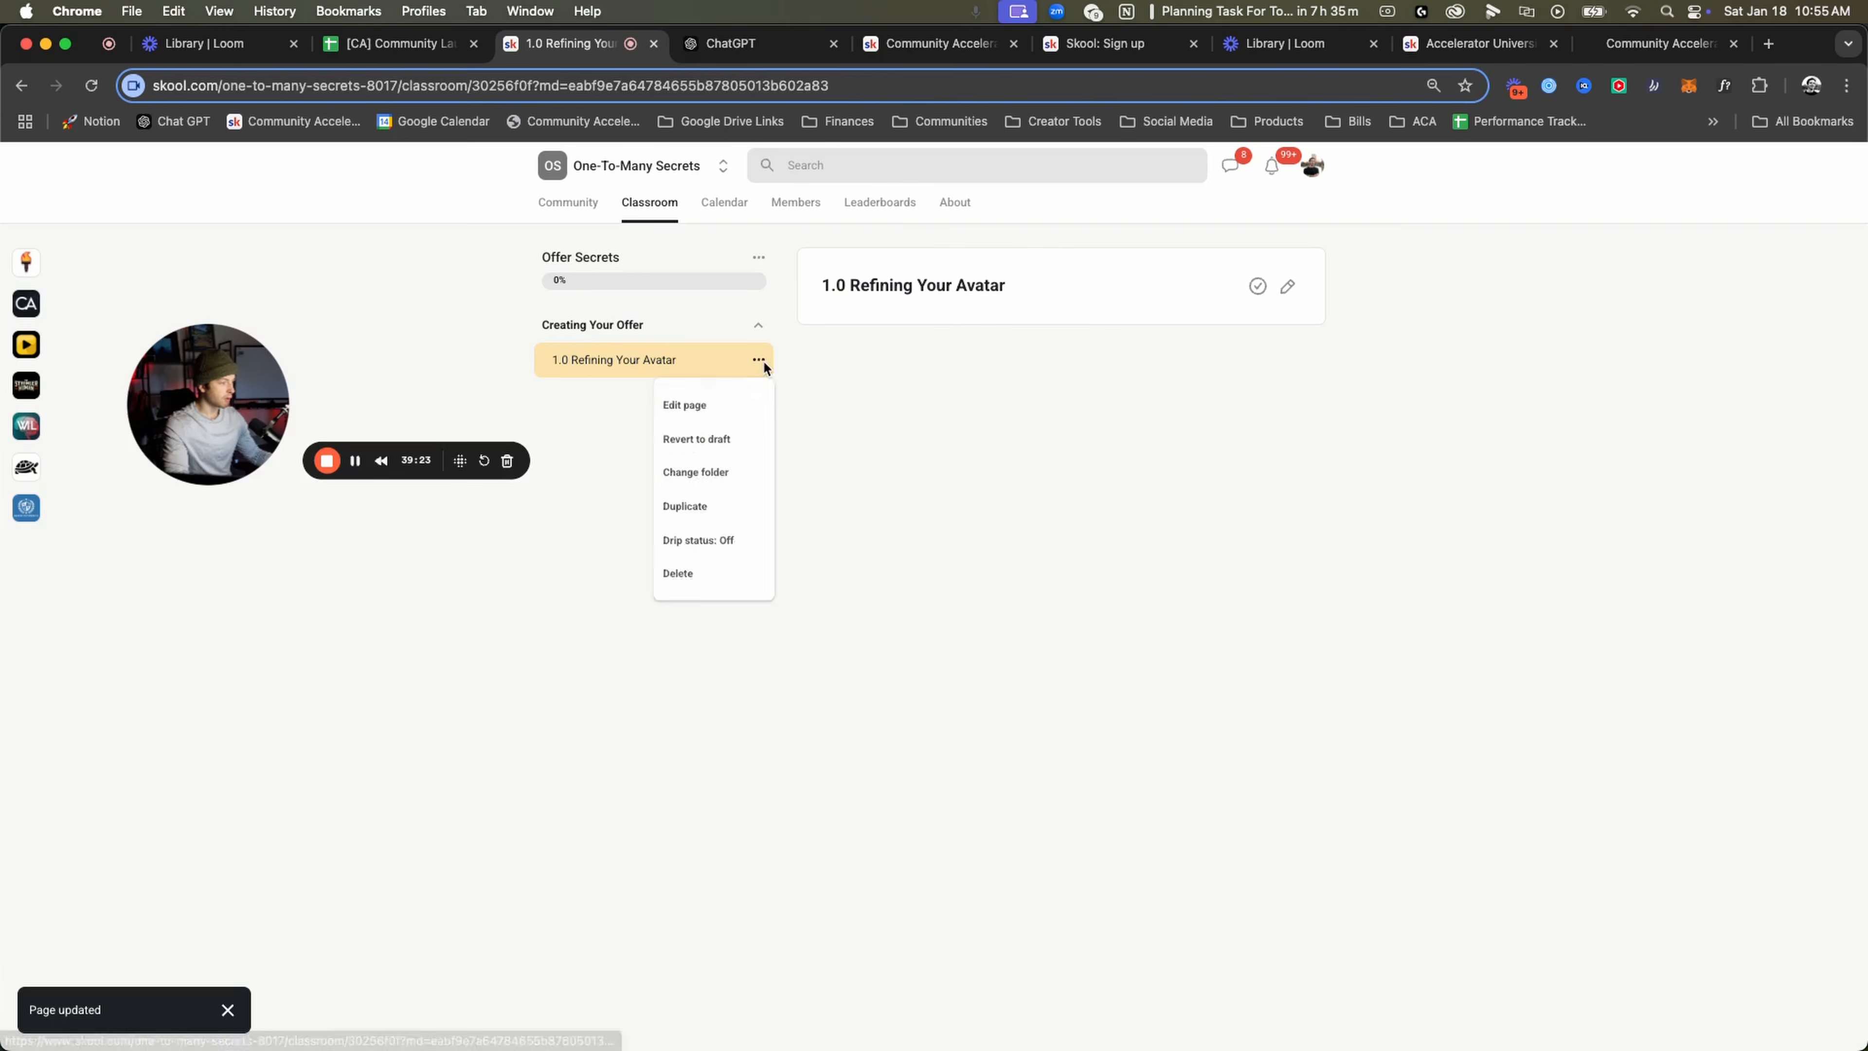
click(724, 508)
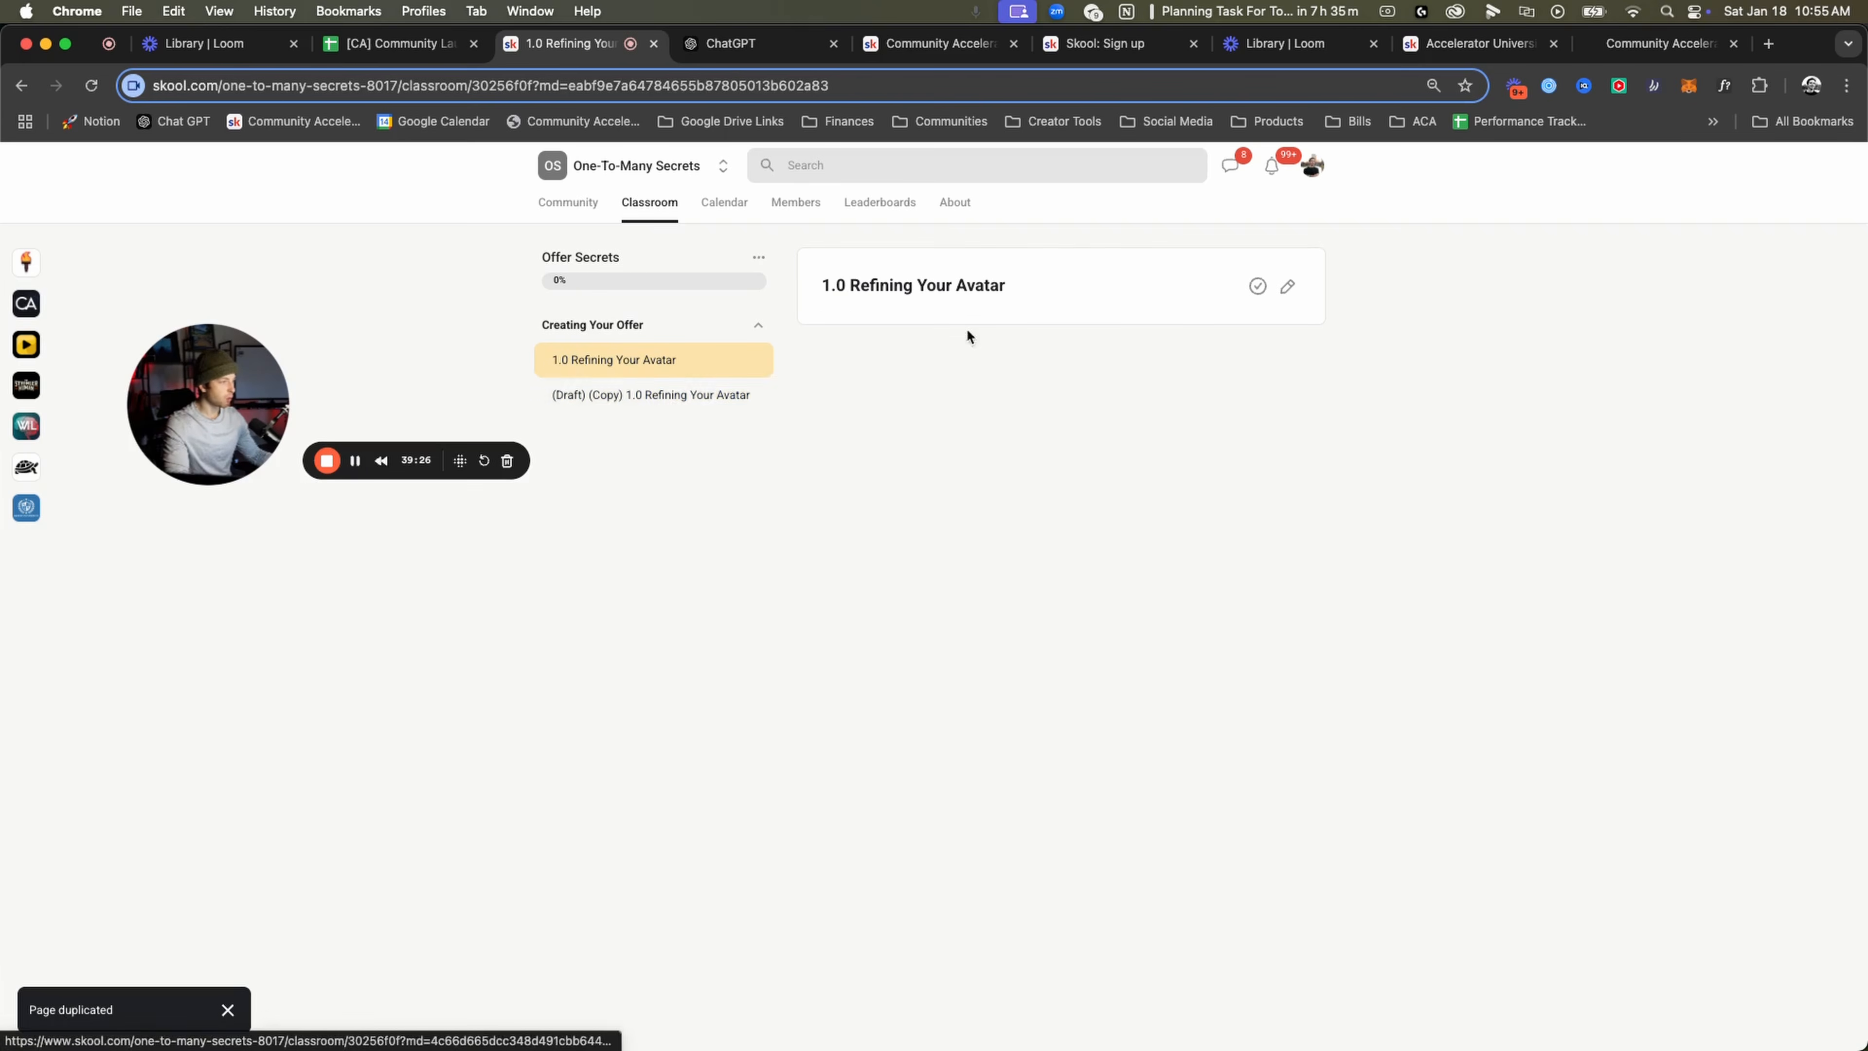
click(1287, 286)
drag(897, 321, 1054, 320)
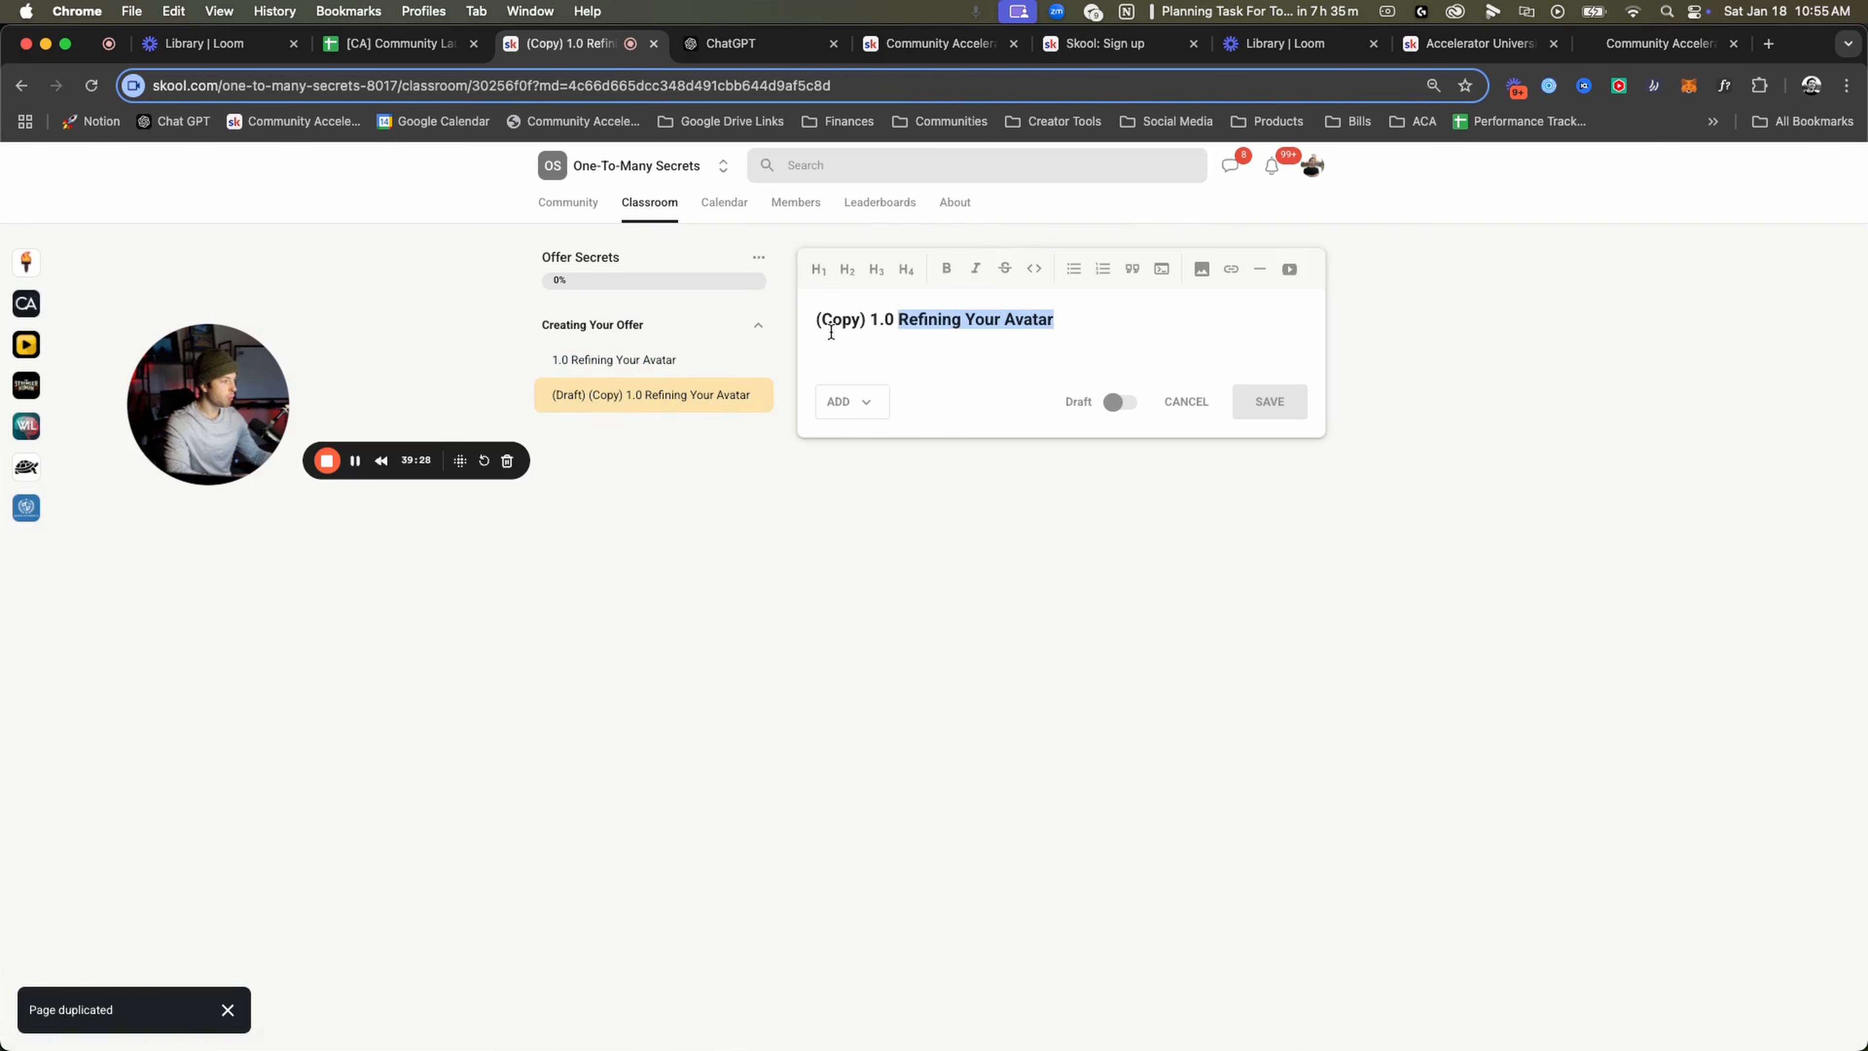
drag(831, 333, 812, 324)
text(1)
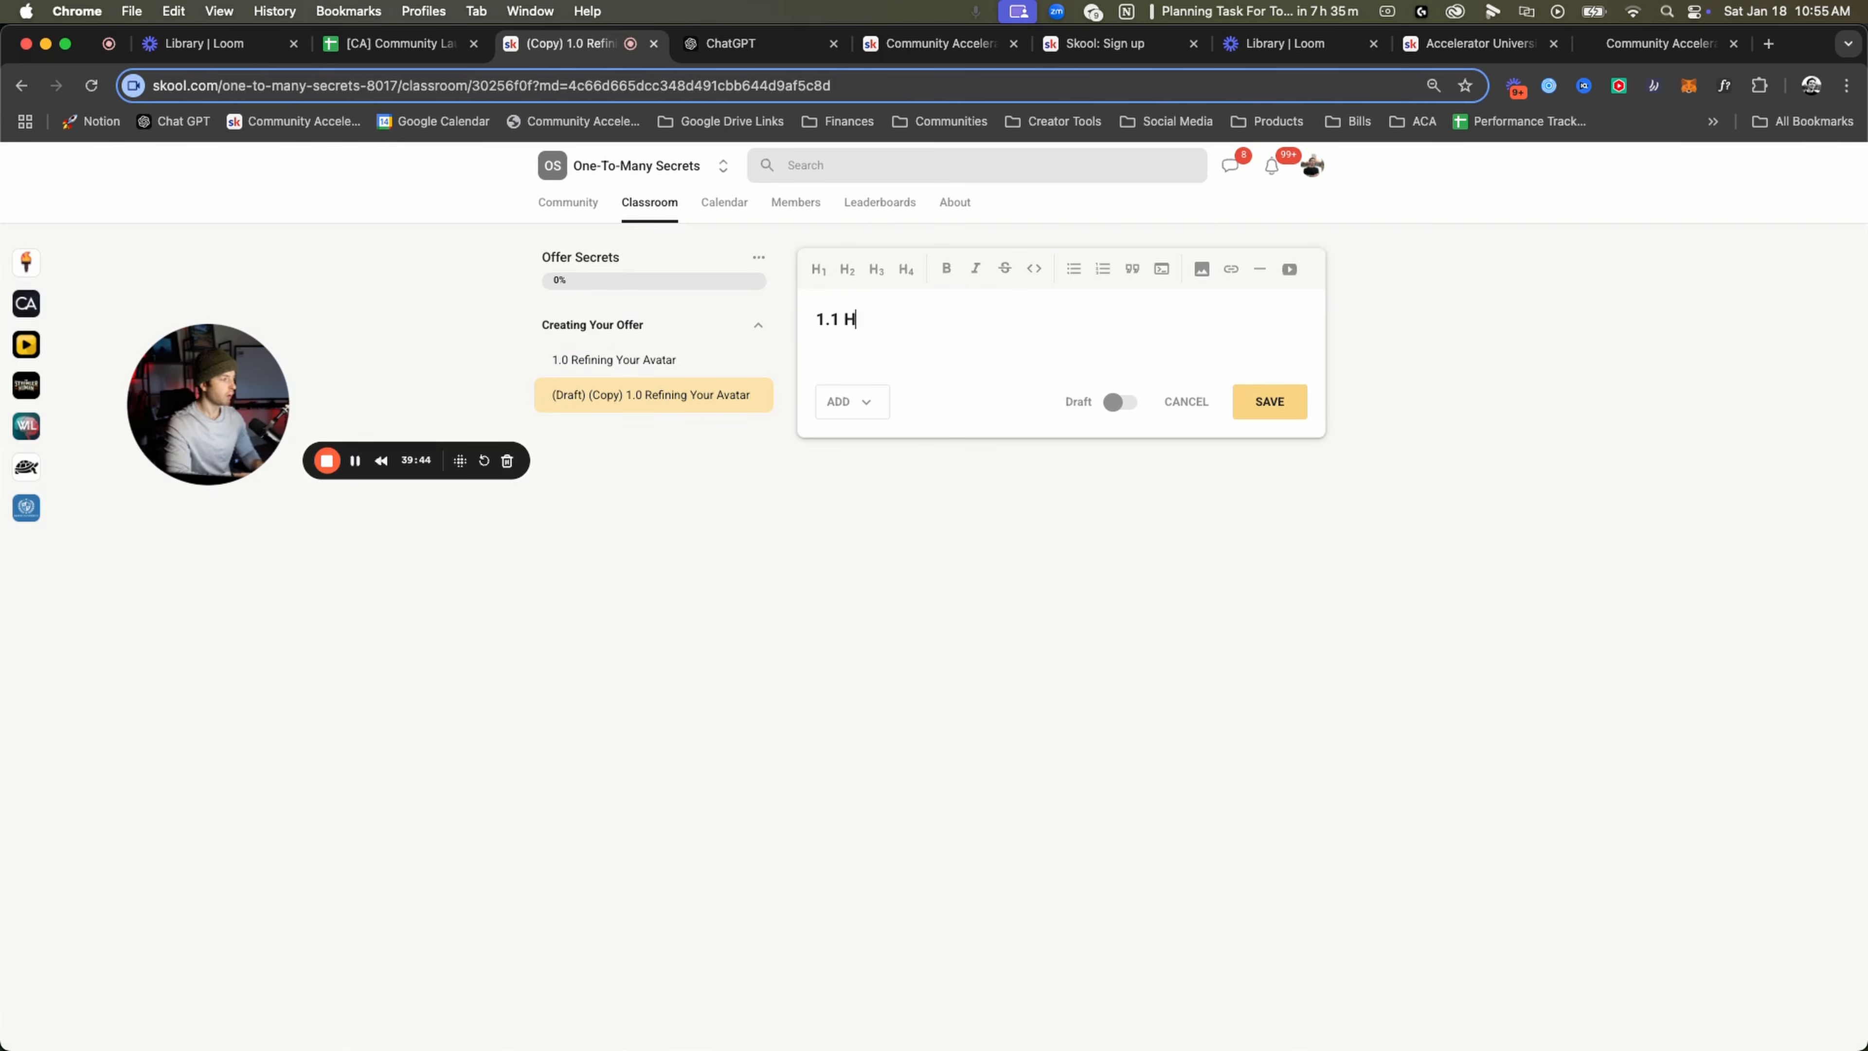
key(BackSpace)
text(Offer Delivery)
click(1120, 400)
click(1262, 406)
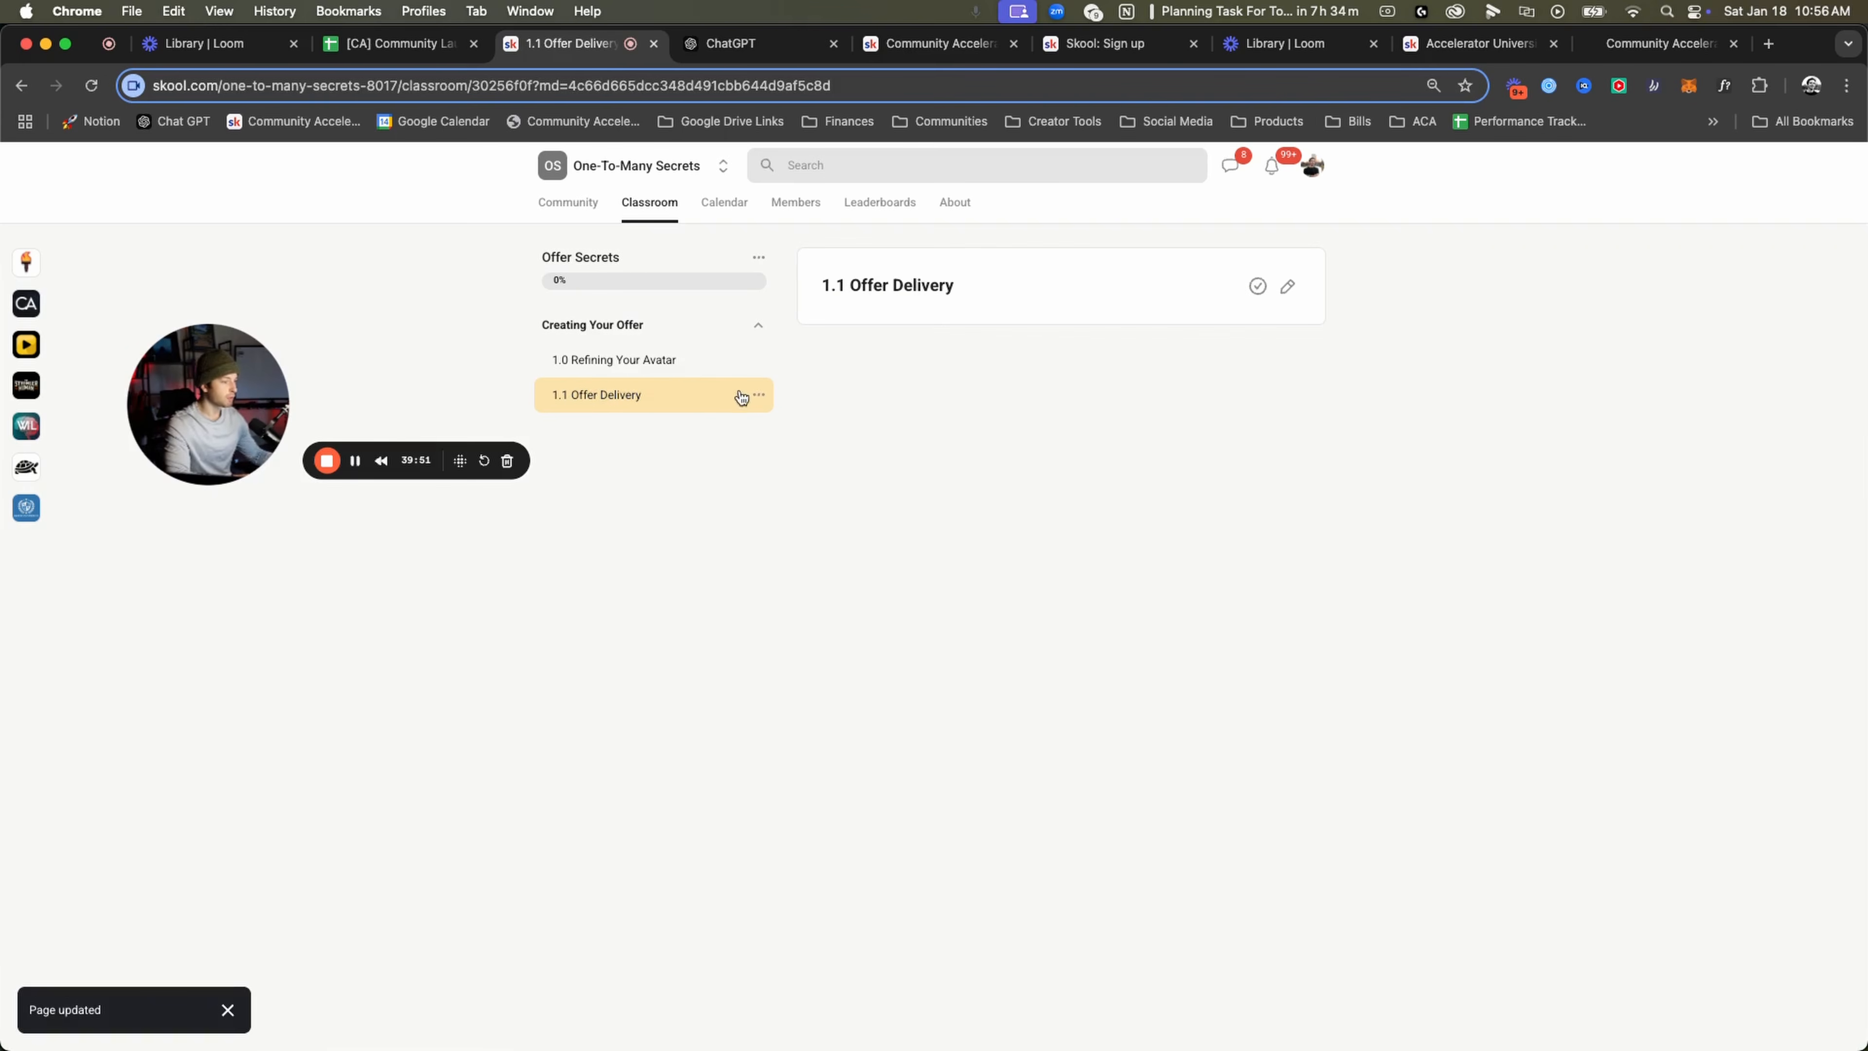
Duplicate the "1.1 Offer Delivery" page, retitle the copy "1.2 Offer Nirvana" and save it as published.
click(759, 395)
click(733, 553)
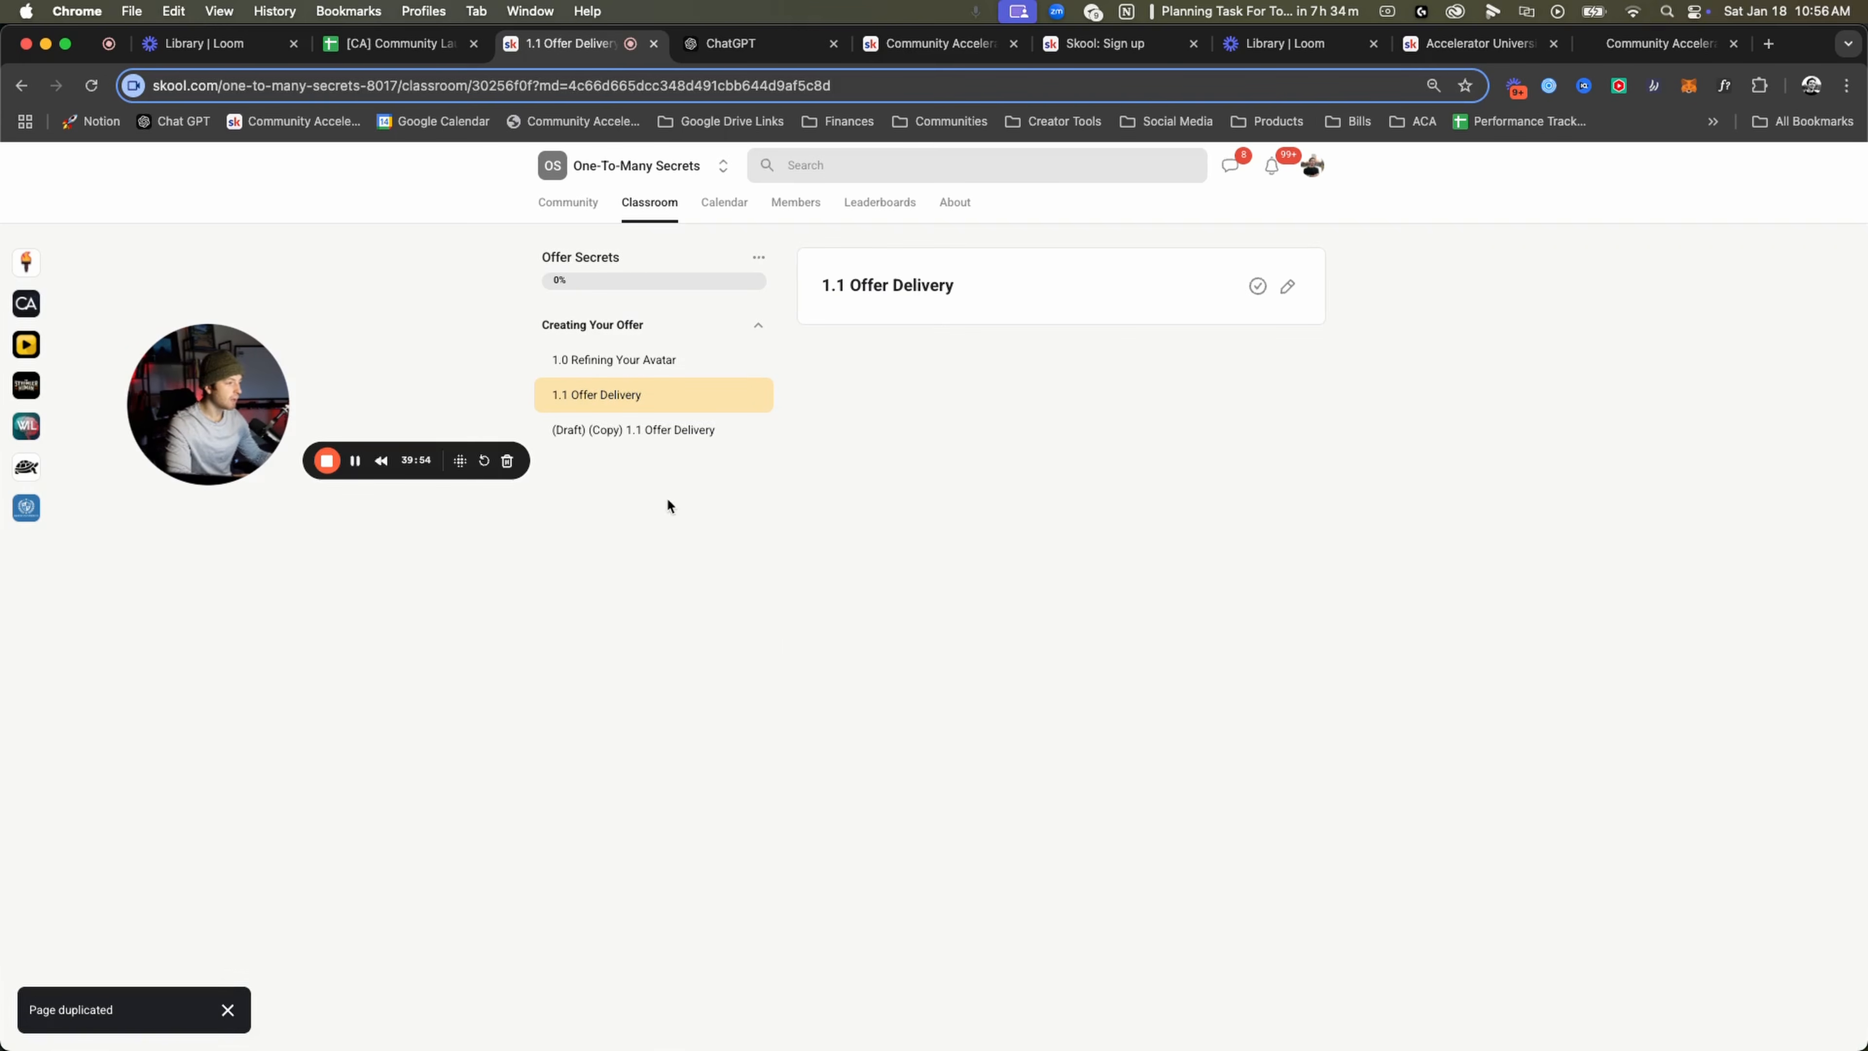
click(637, 434)
click(1287, 289)
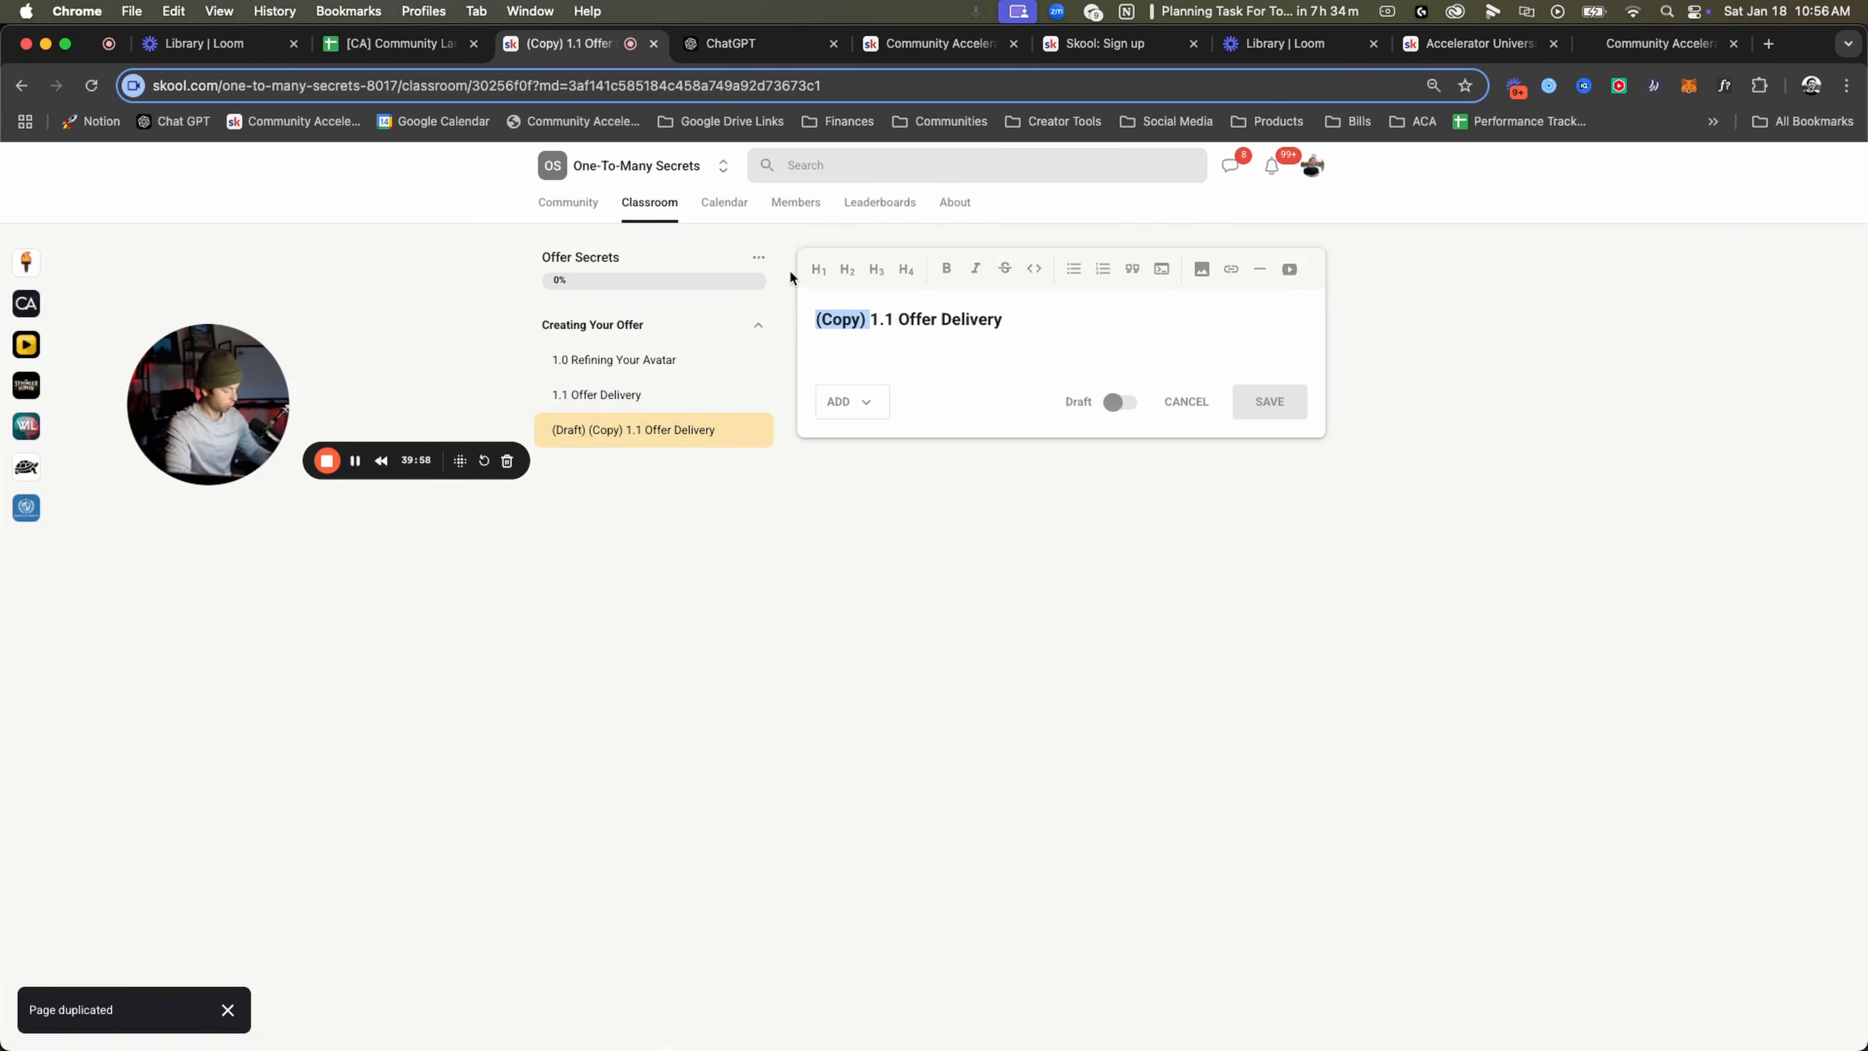
key(BackSpace)
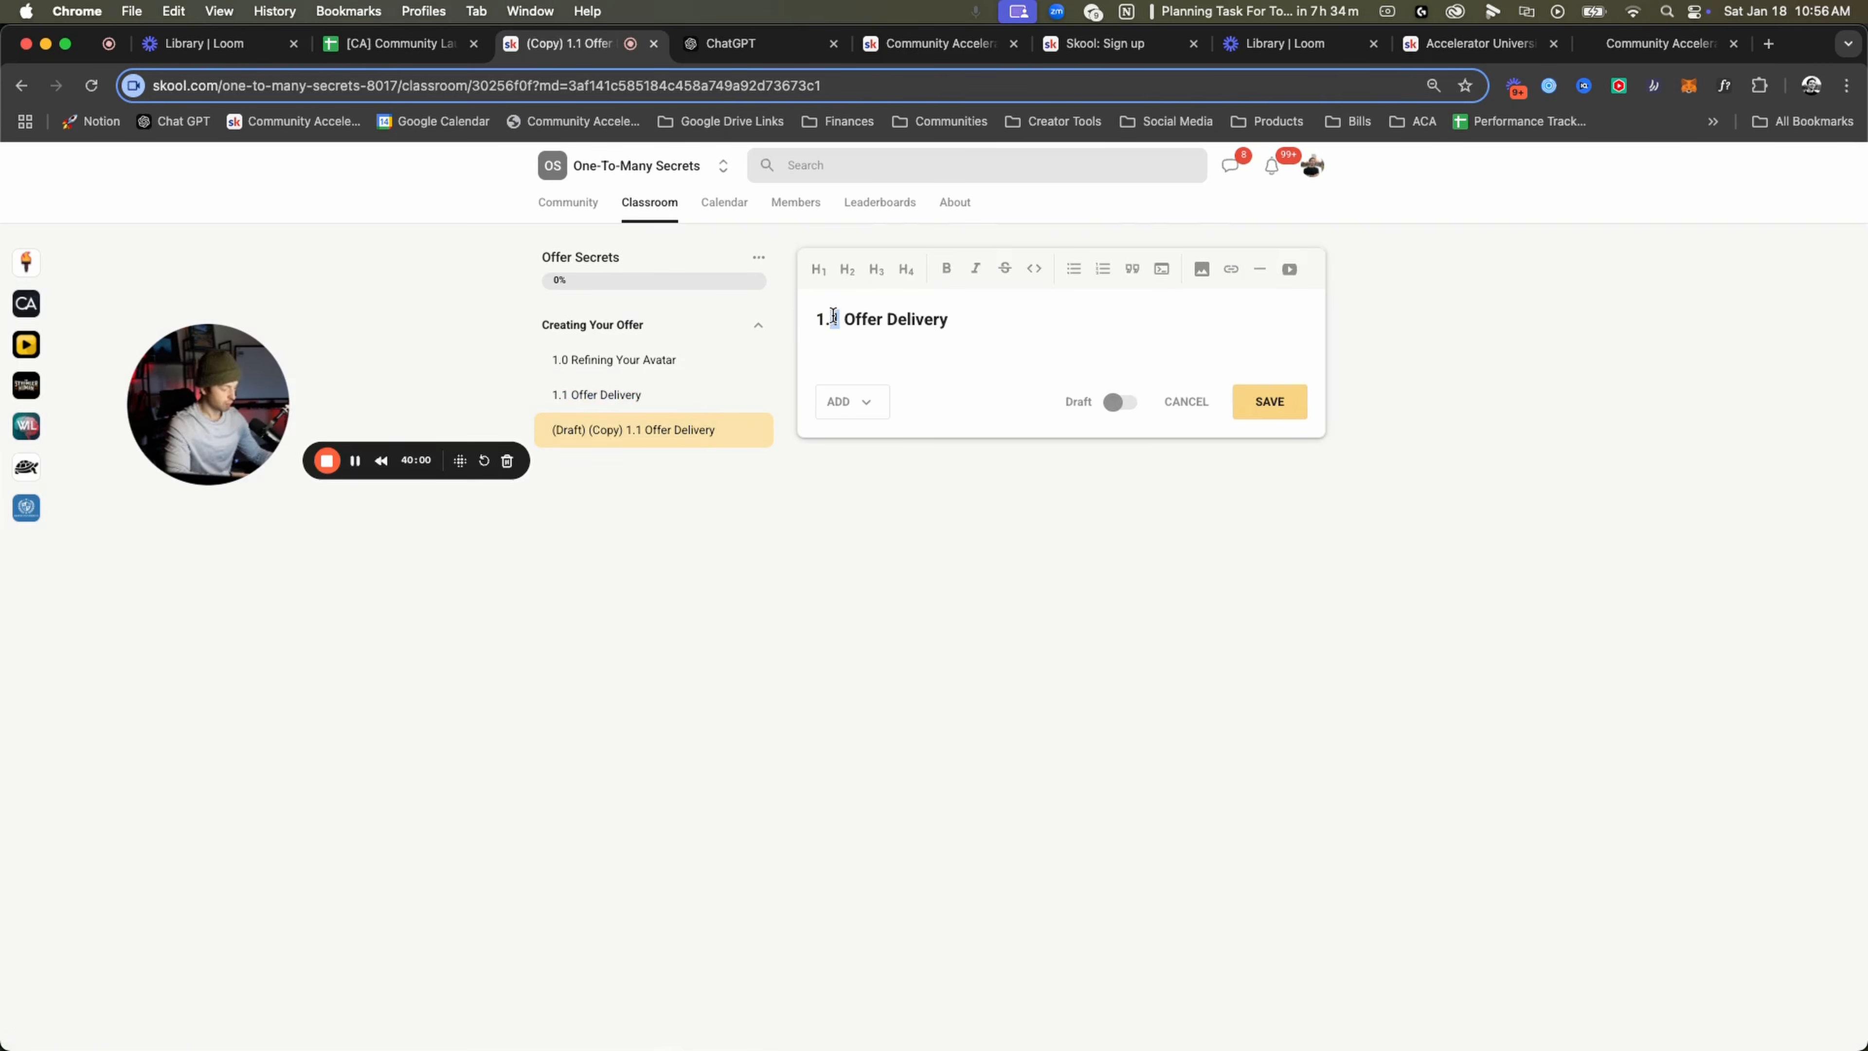
drag(948, 319, 892, 329)
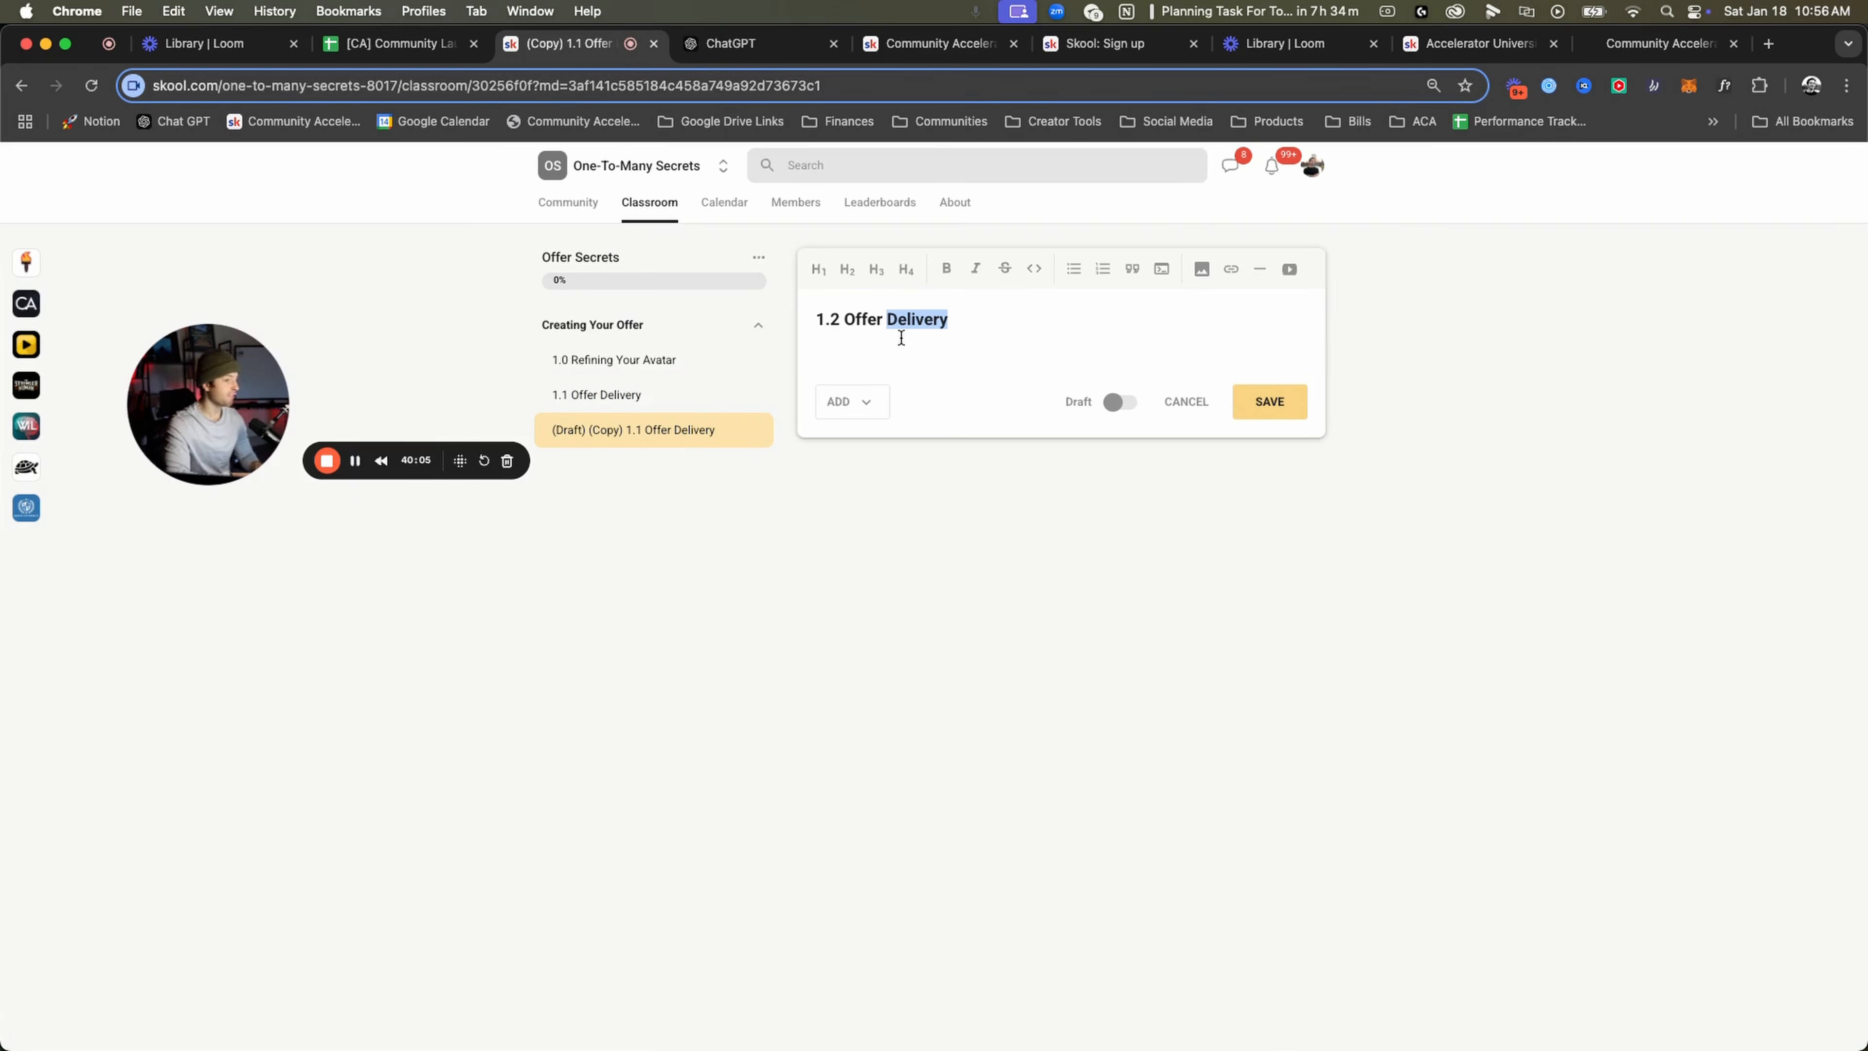
text(Nirvana)
click(1123, 402)
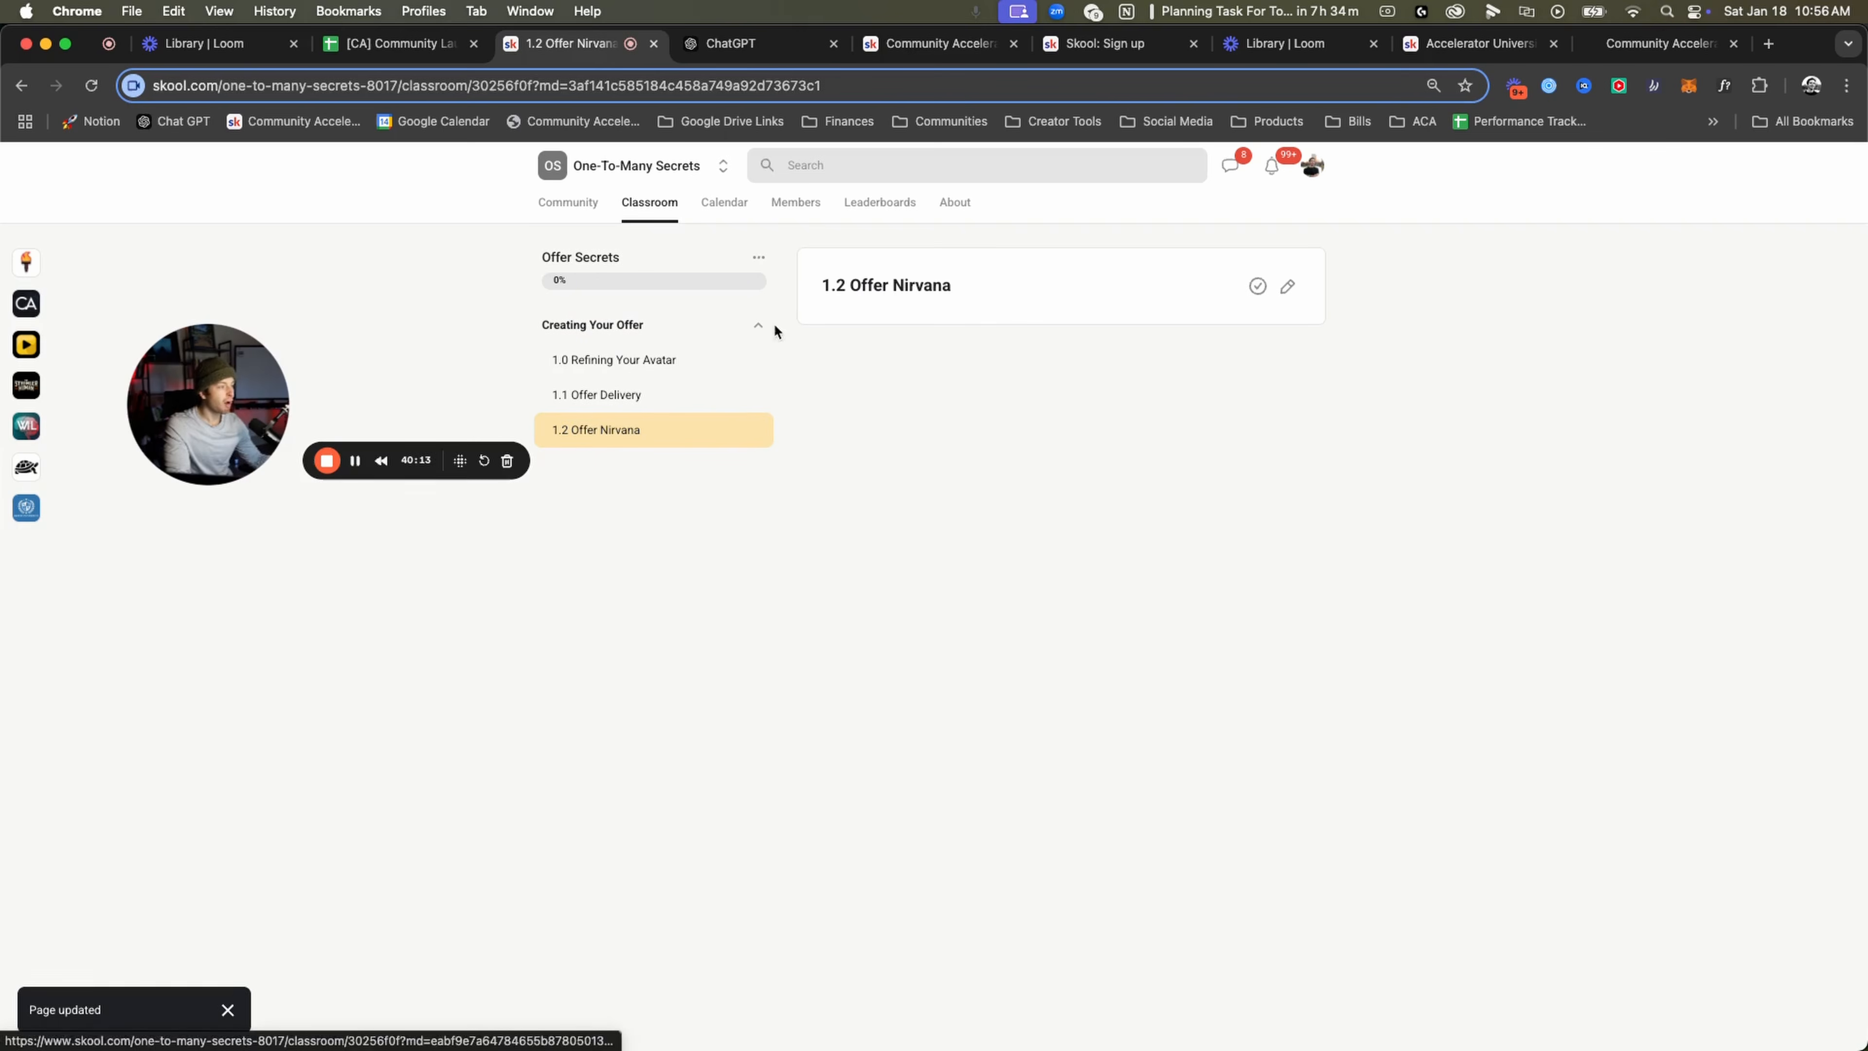
Add a published folder named "The Pitch" to the "Offer Secrets" course.
click(760, 326)
click(762, 328)
click(762, 327)
click(758, 257)
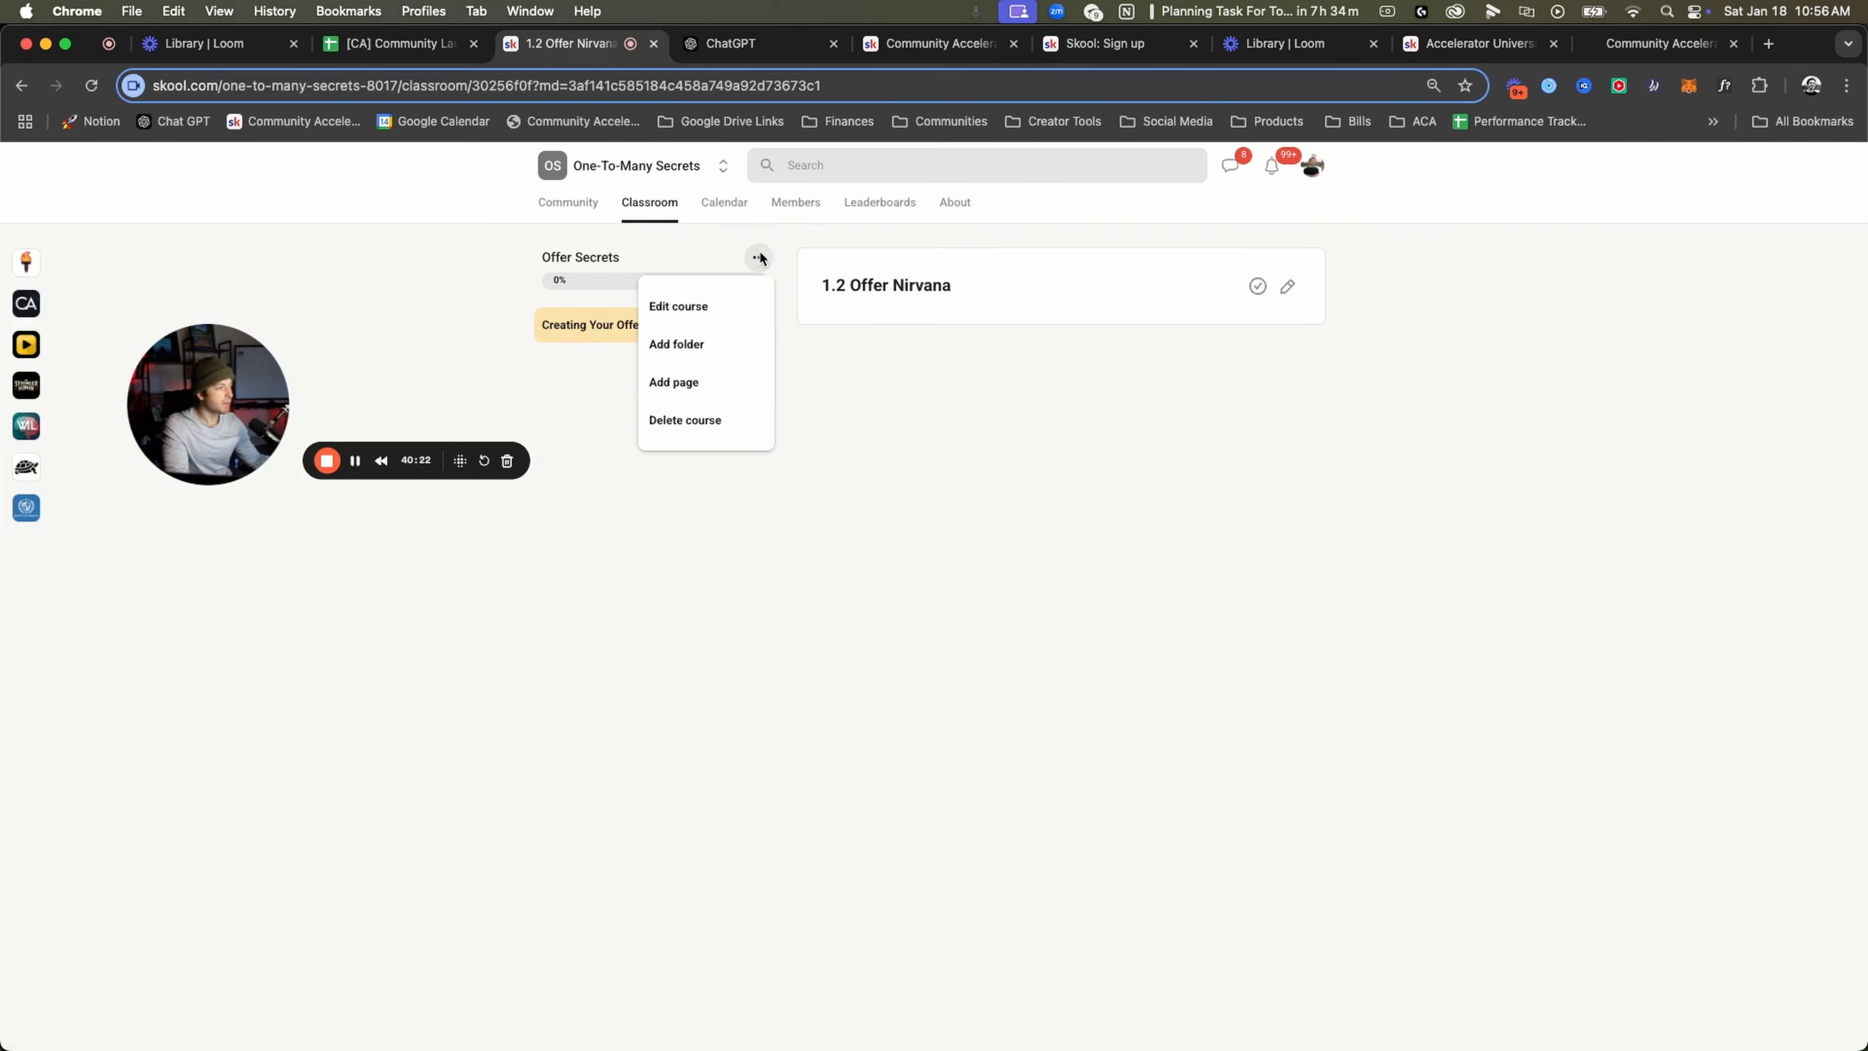
click(720, 358)
click(900, 589)
text(The Pitch)
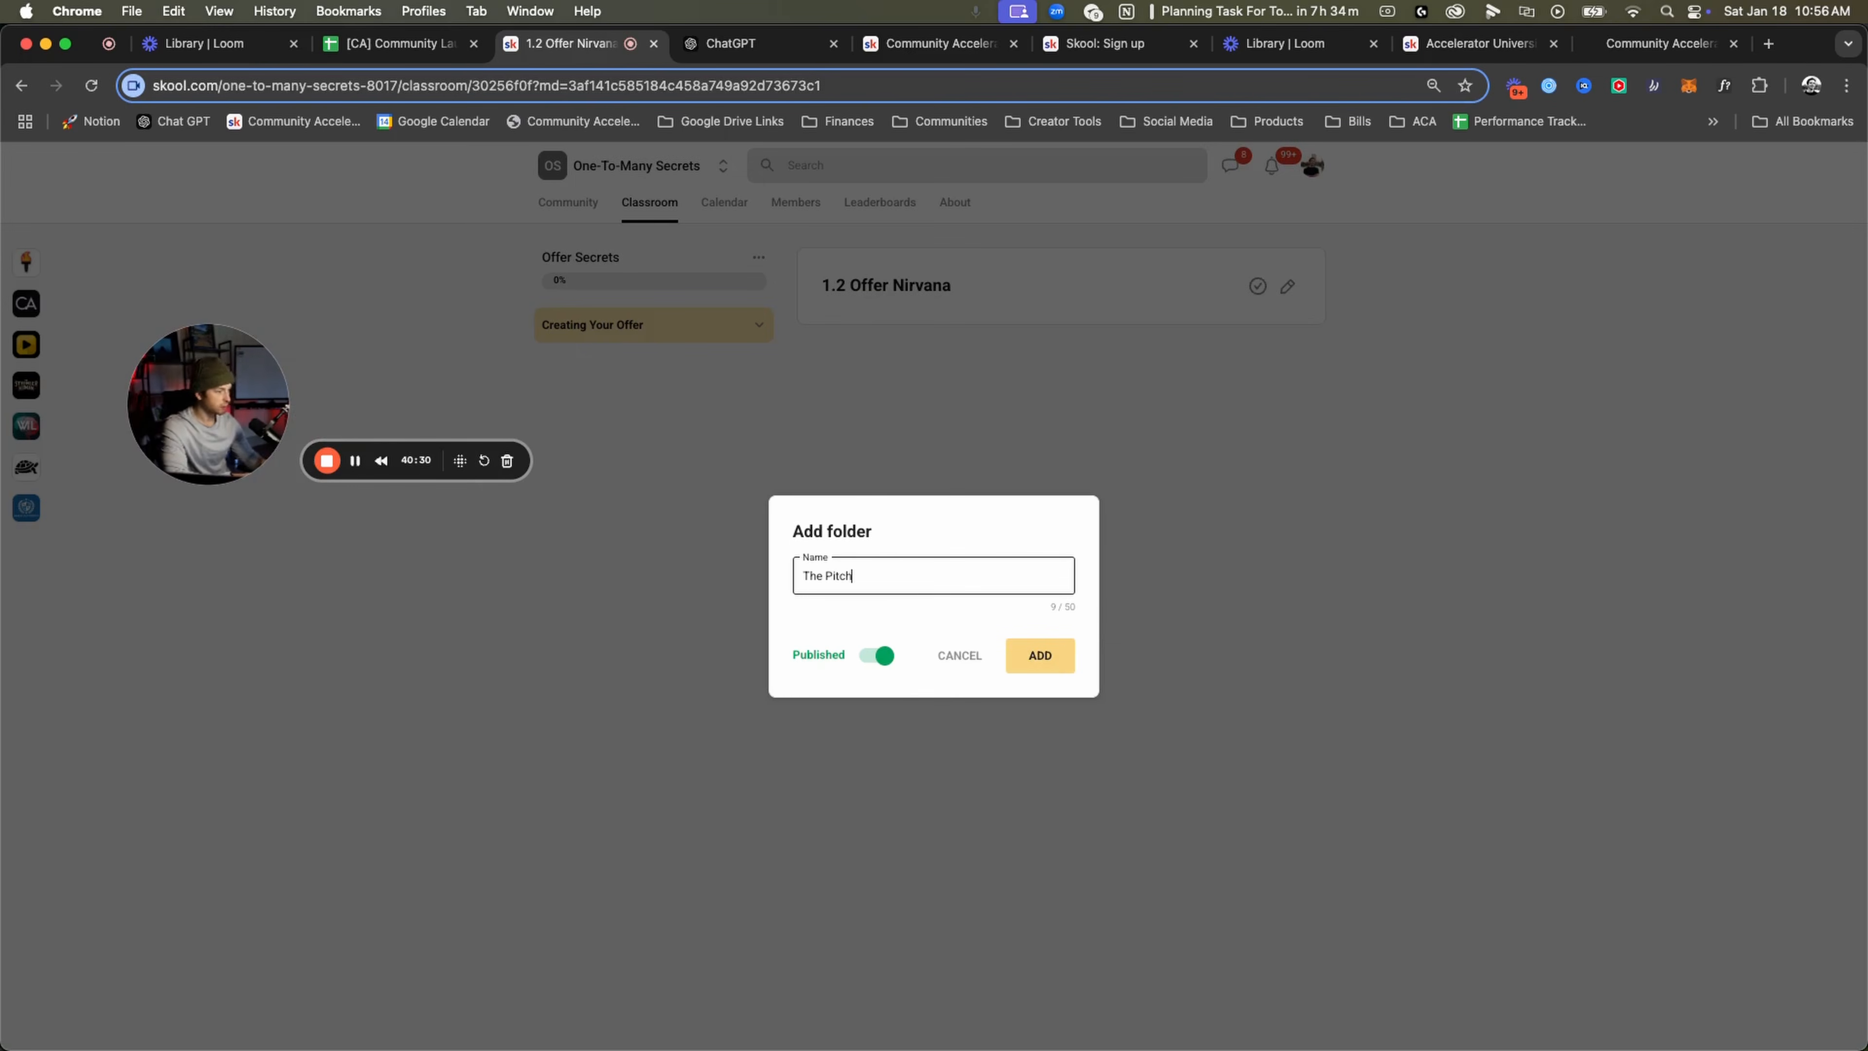
click(1038, 653)
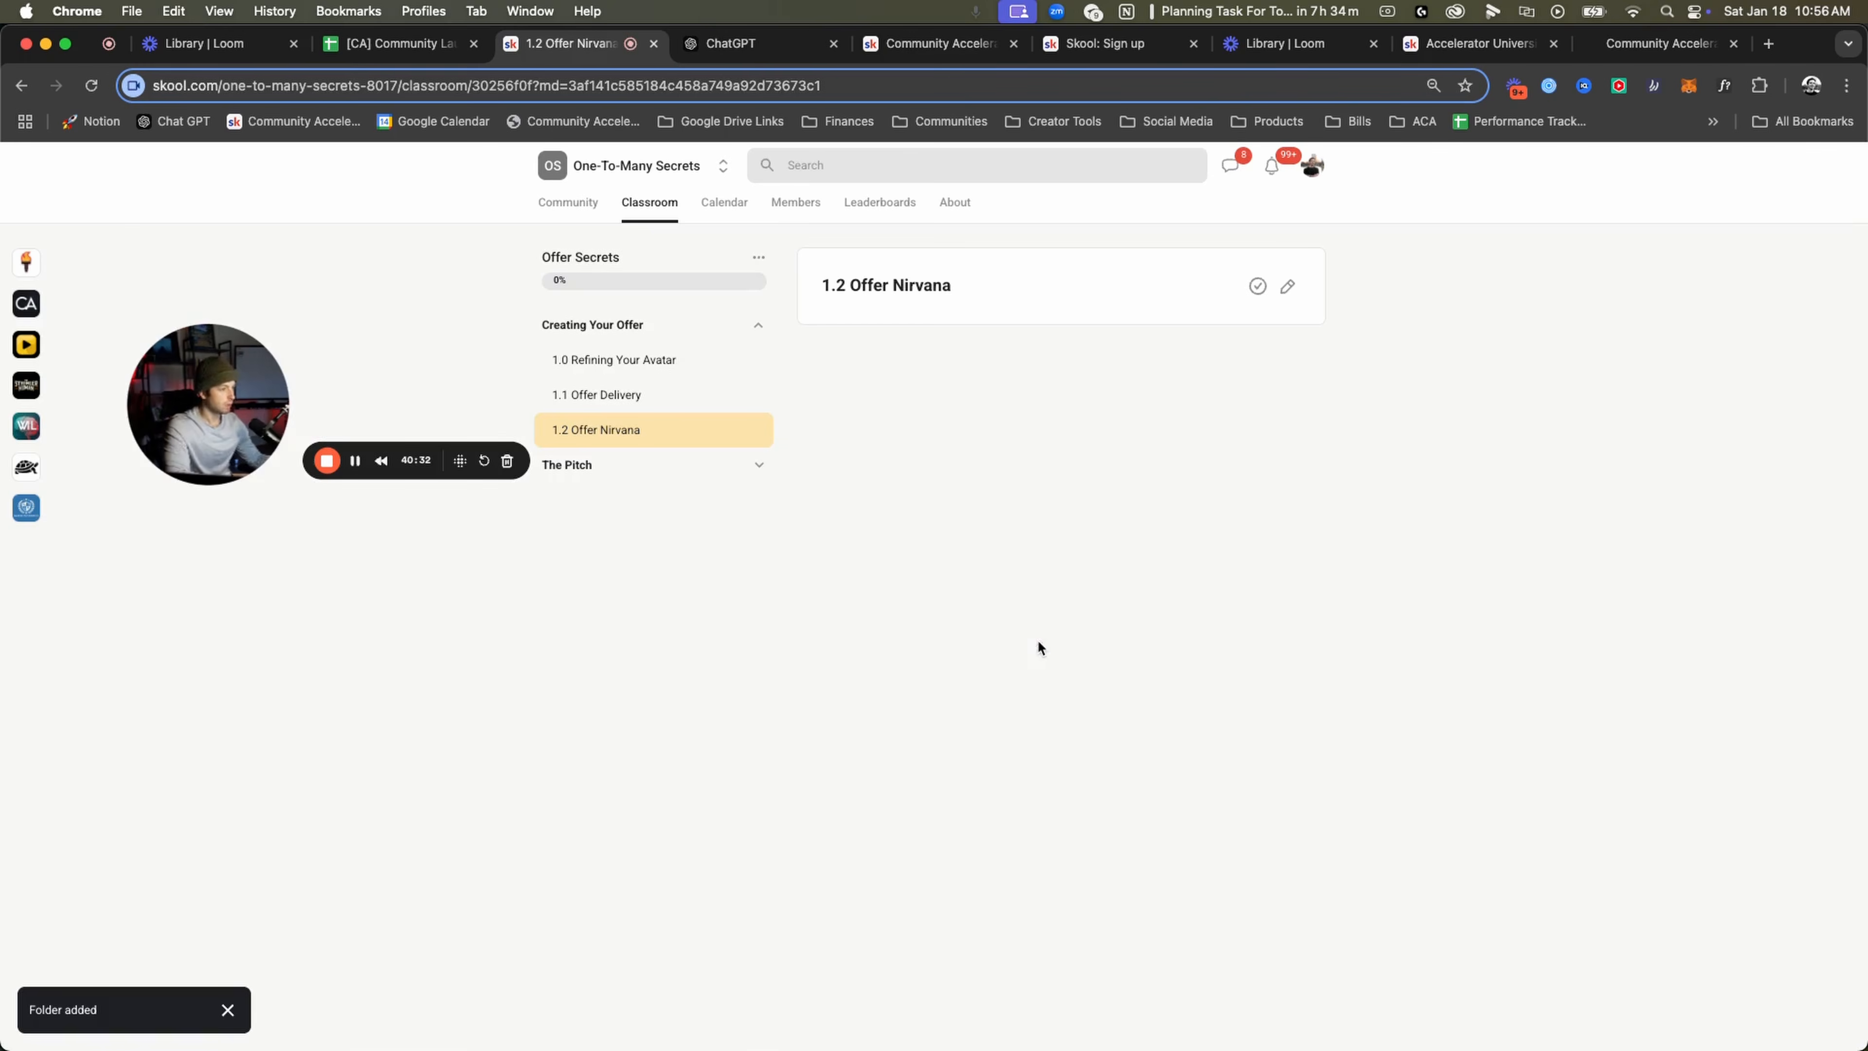
Add a page inside the "The Pitch" folder, title it "2.0 Selling With Stories" and save it as published.
click(729, 465)
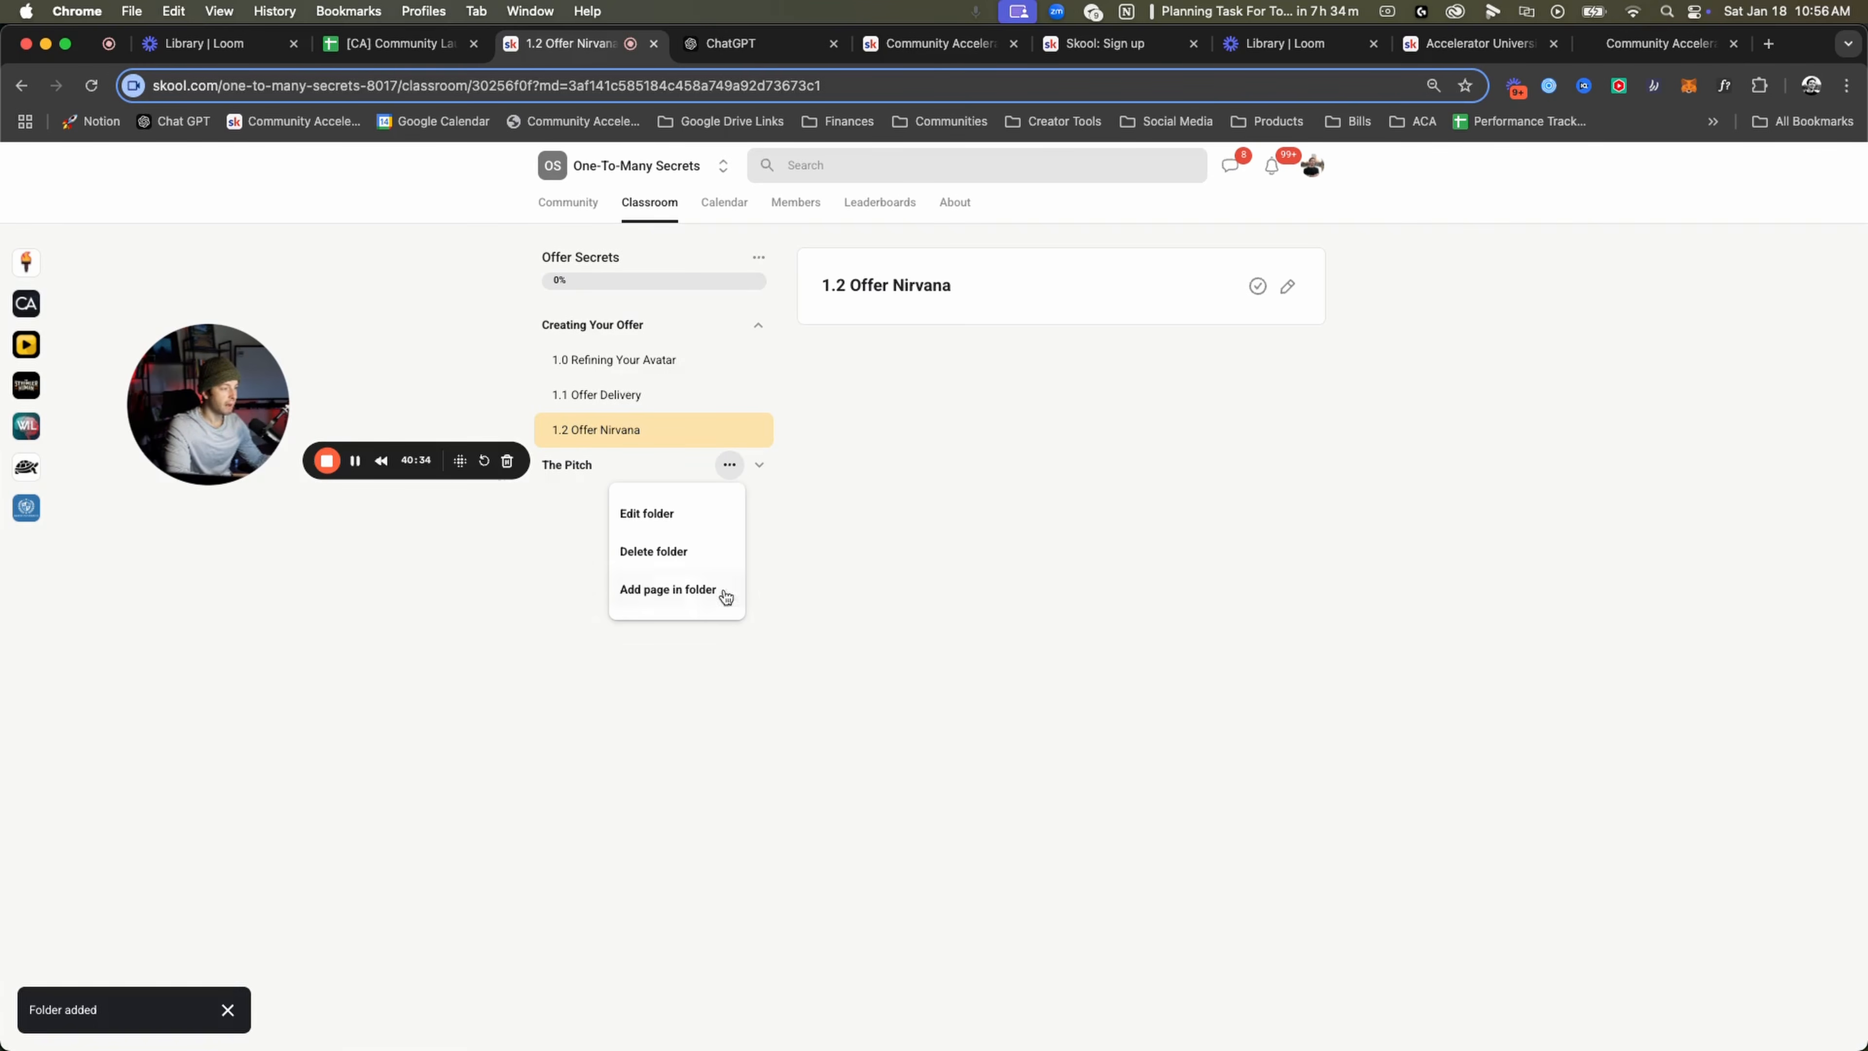
click(697, 594)
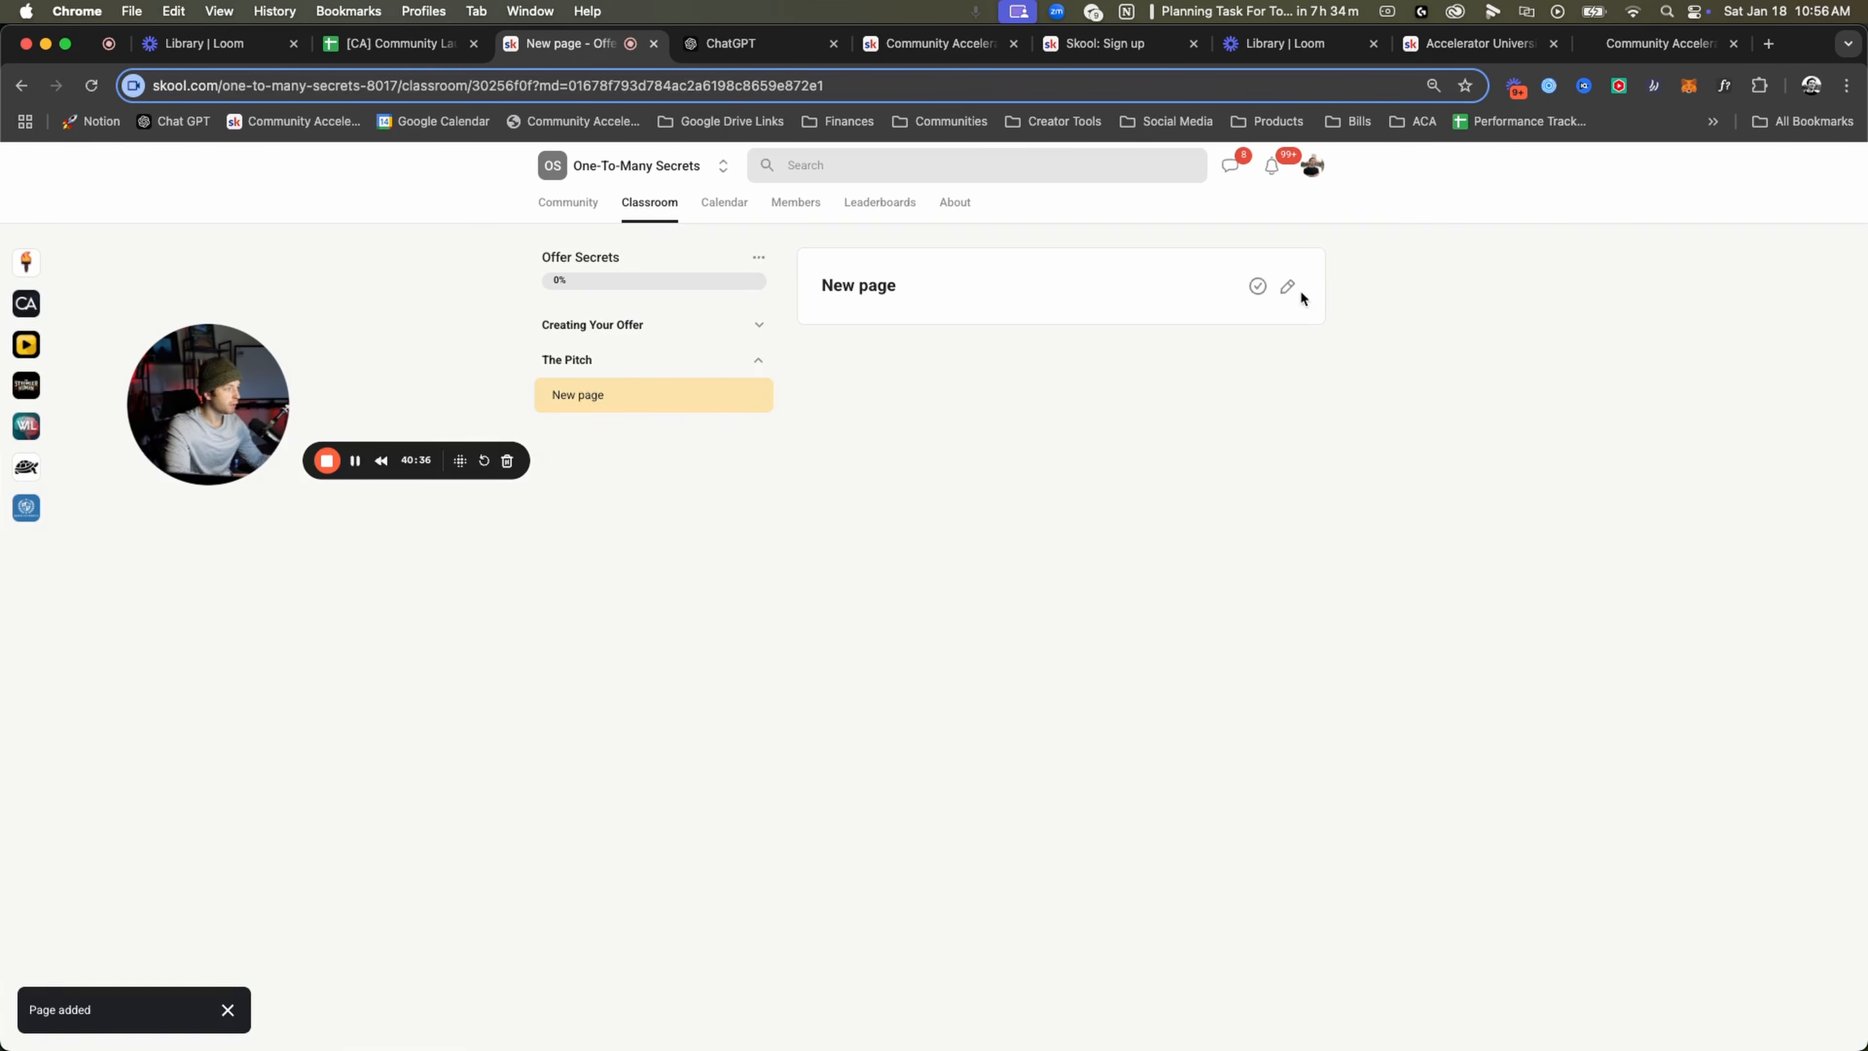
click(1287, 287)
triple_click(926, 329)
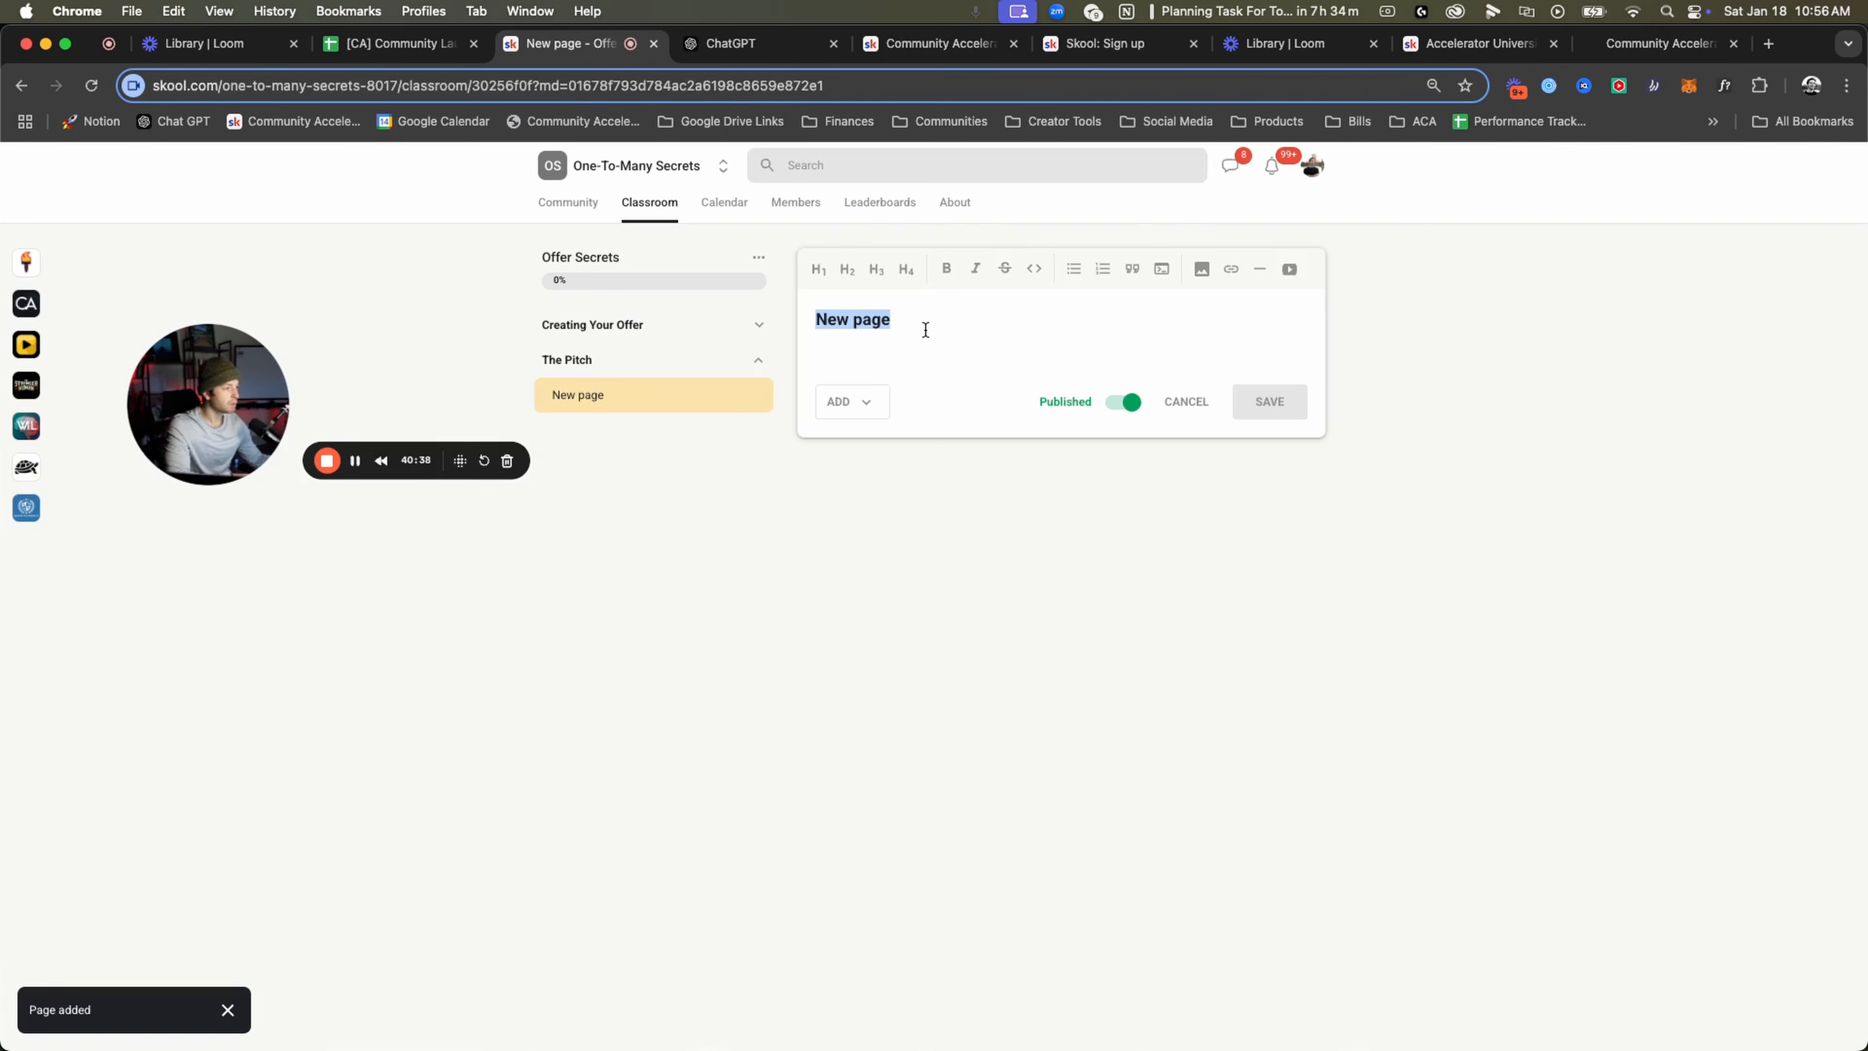
text(1.)
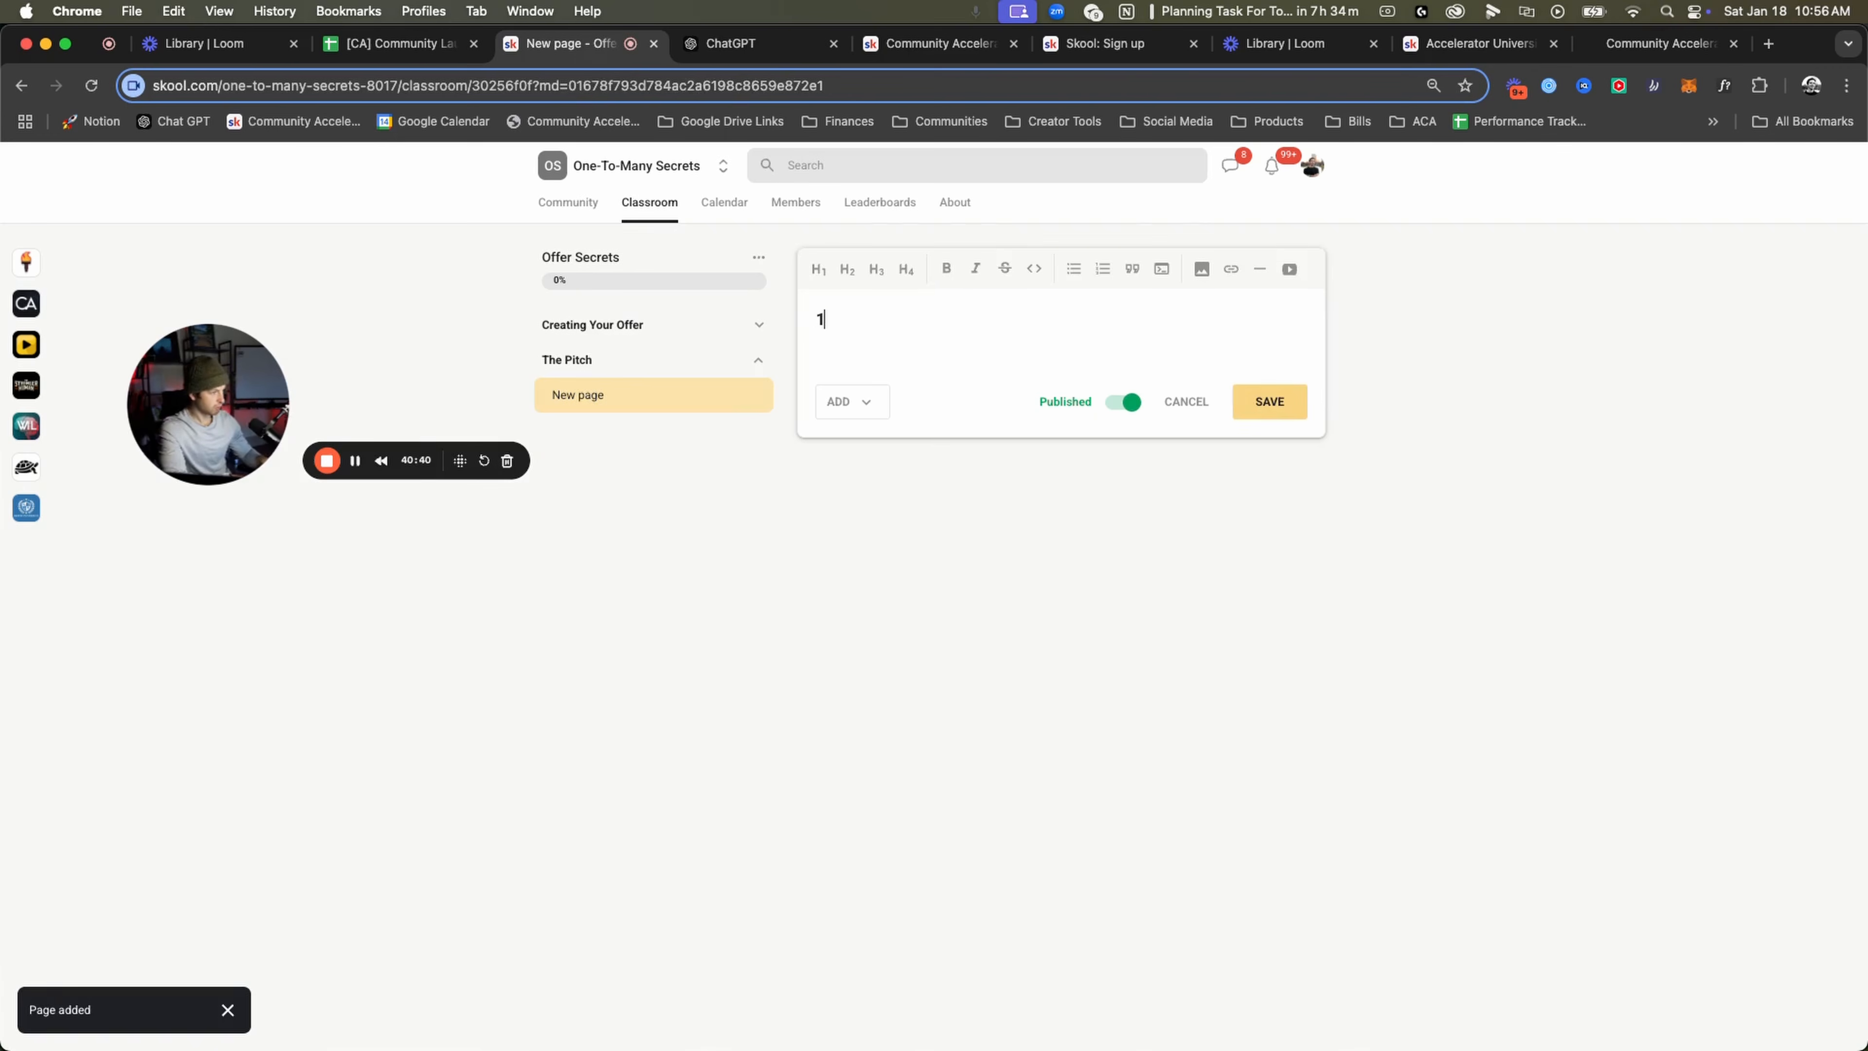
key(BackSpace)
text(2.0)
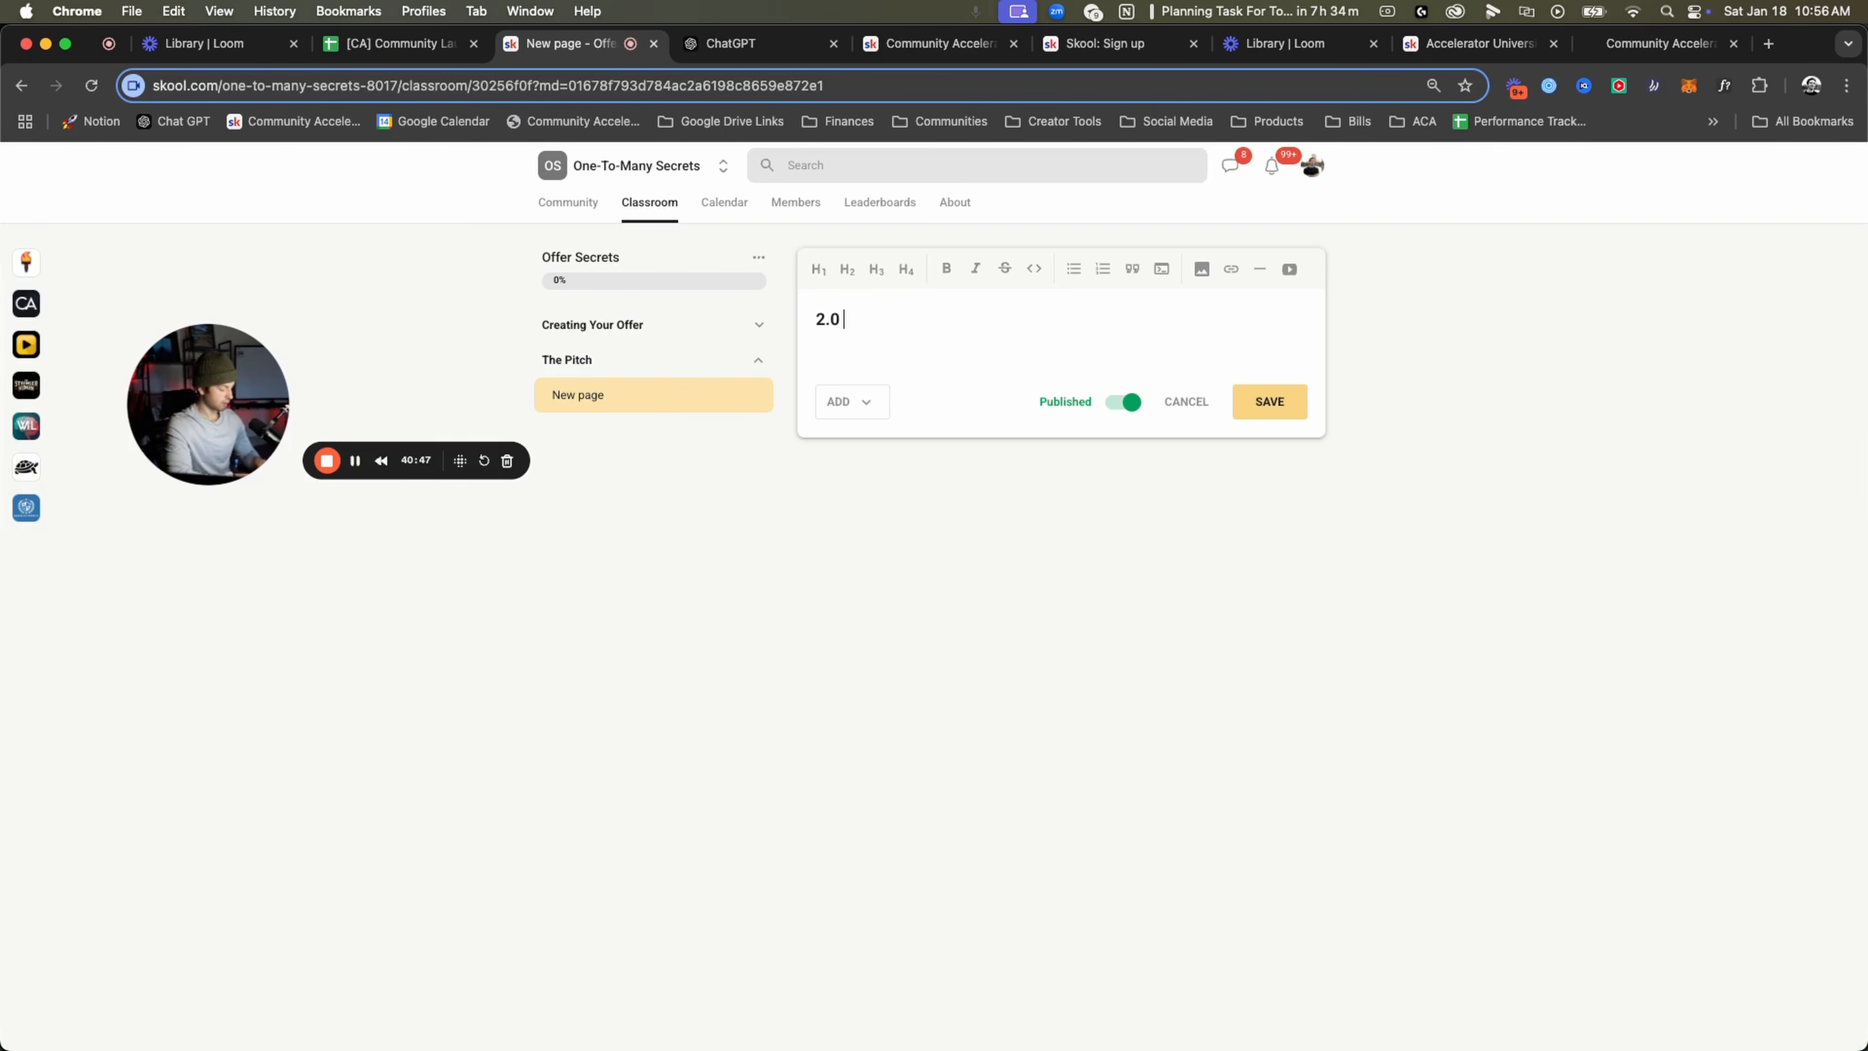
text(Selling With Stories)
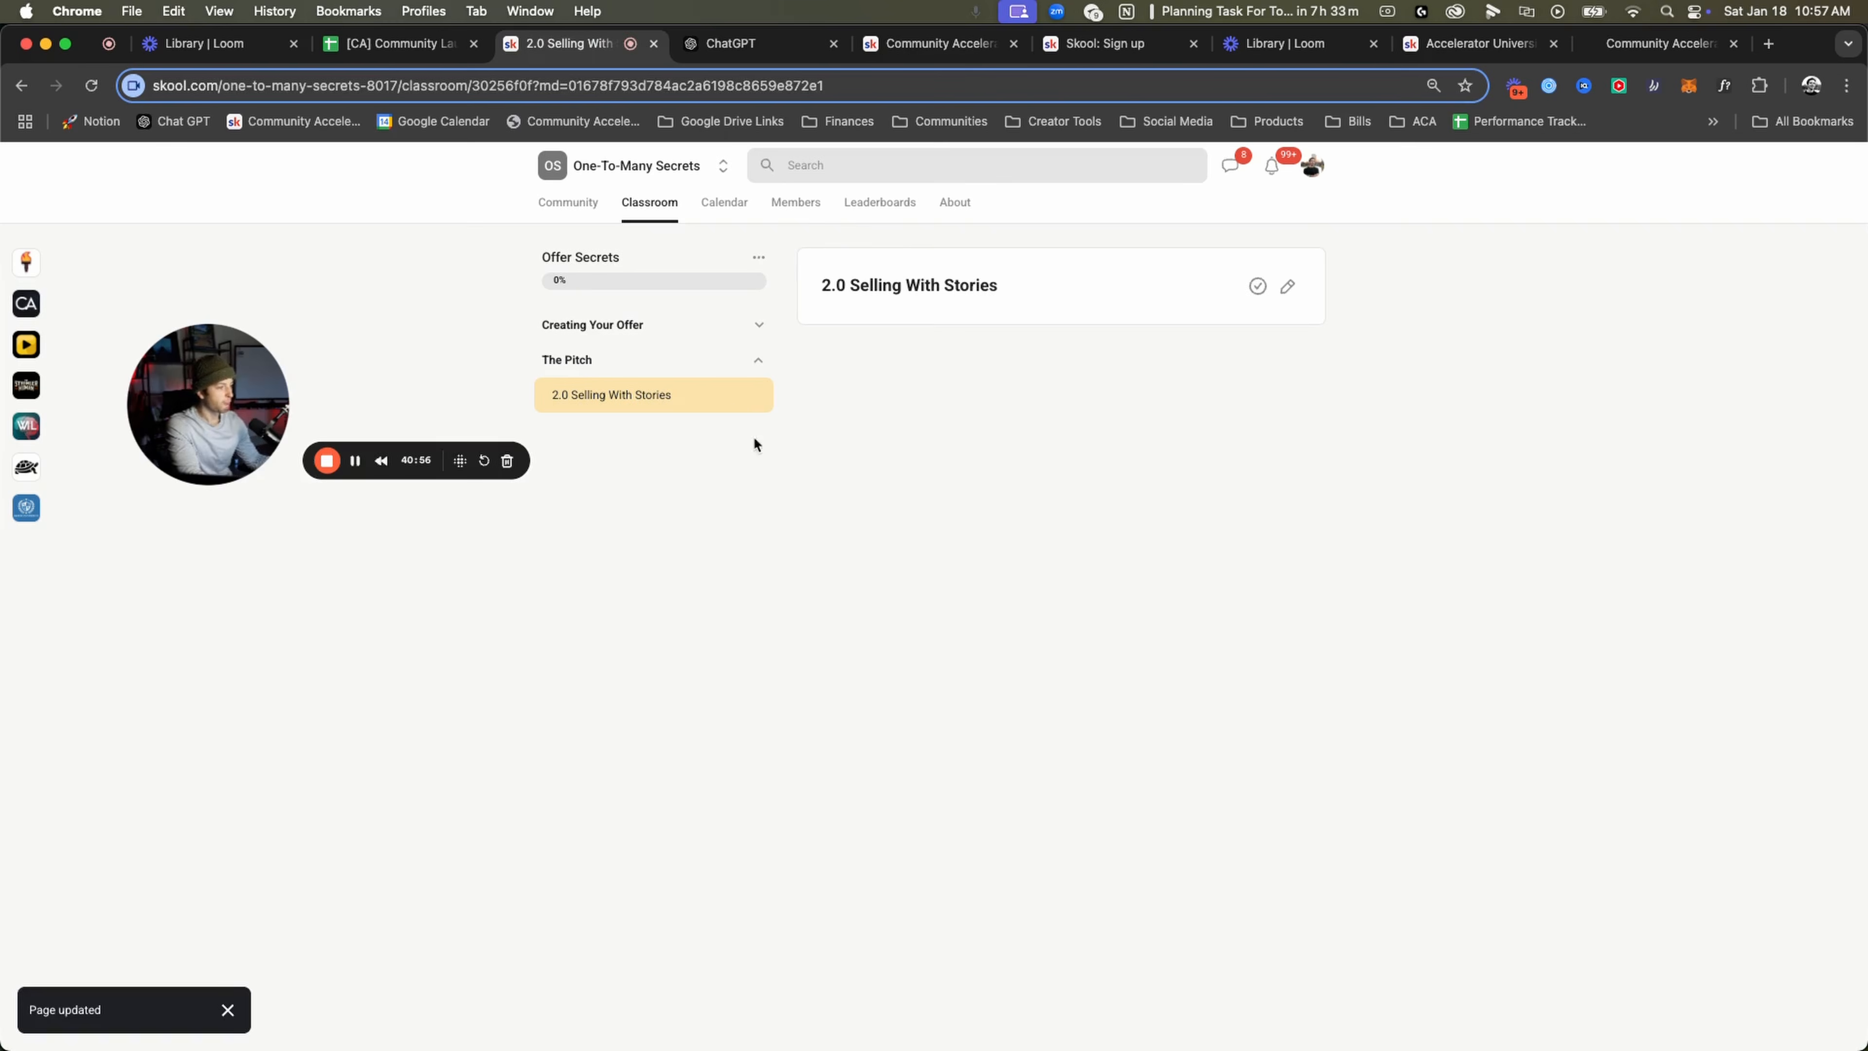
Review the lessons in the "Creating Your Offer" folder, then collapse both course folders.
click(758, 324)
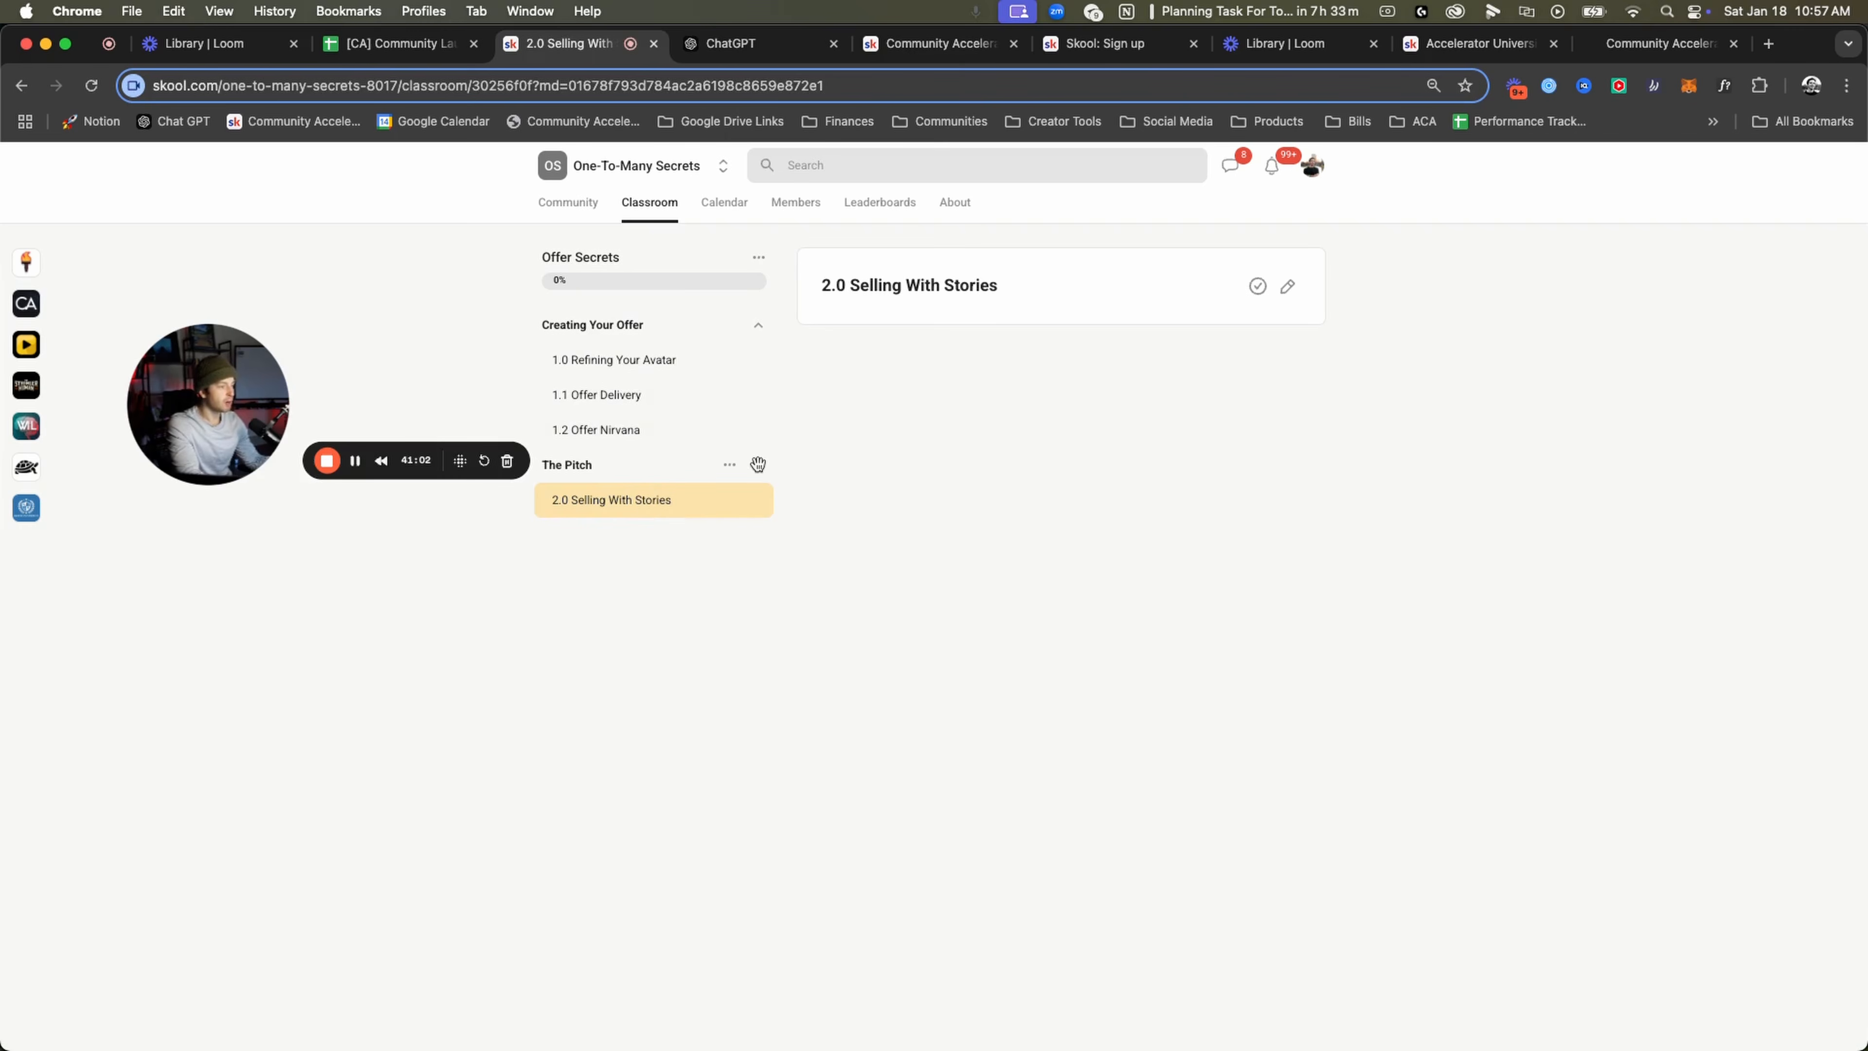
click(754, 320)
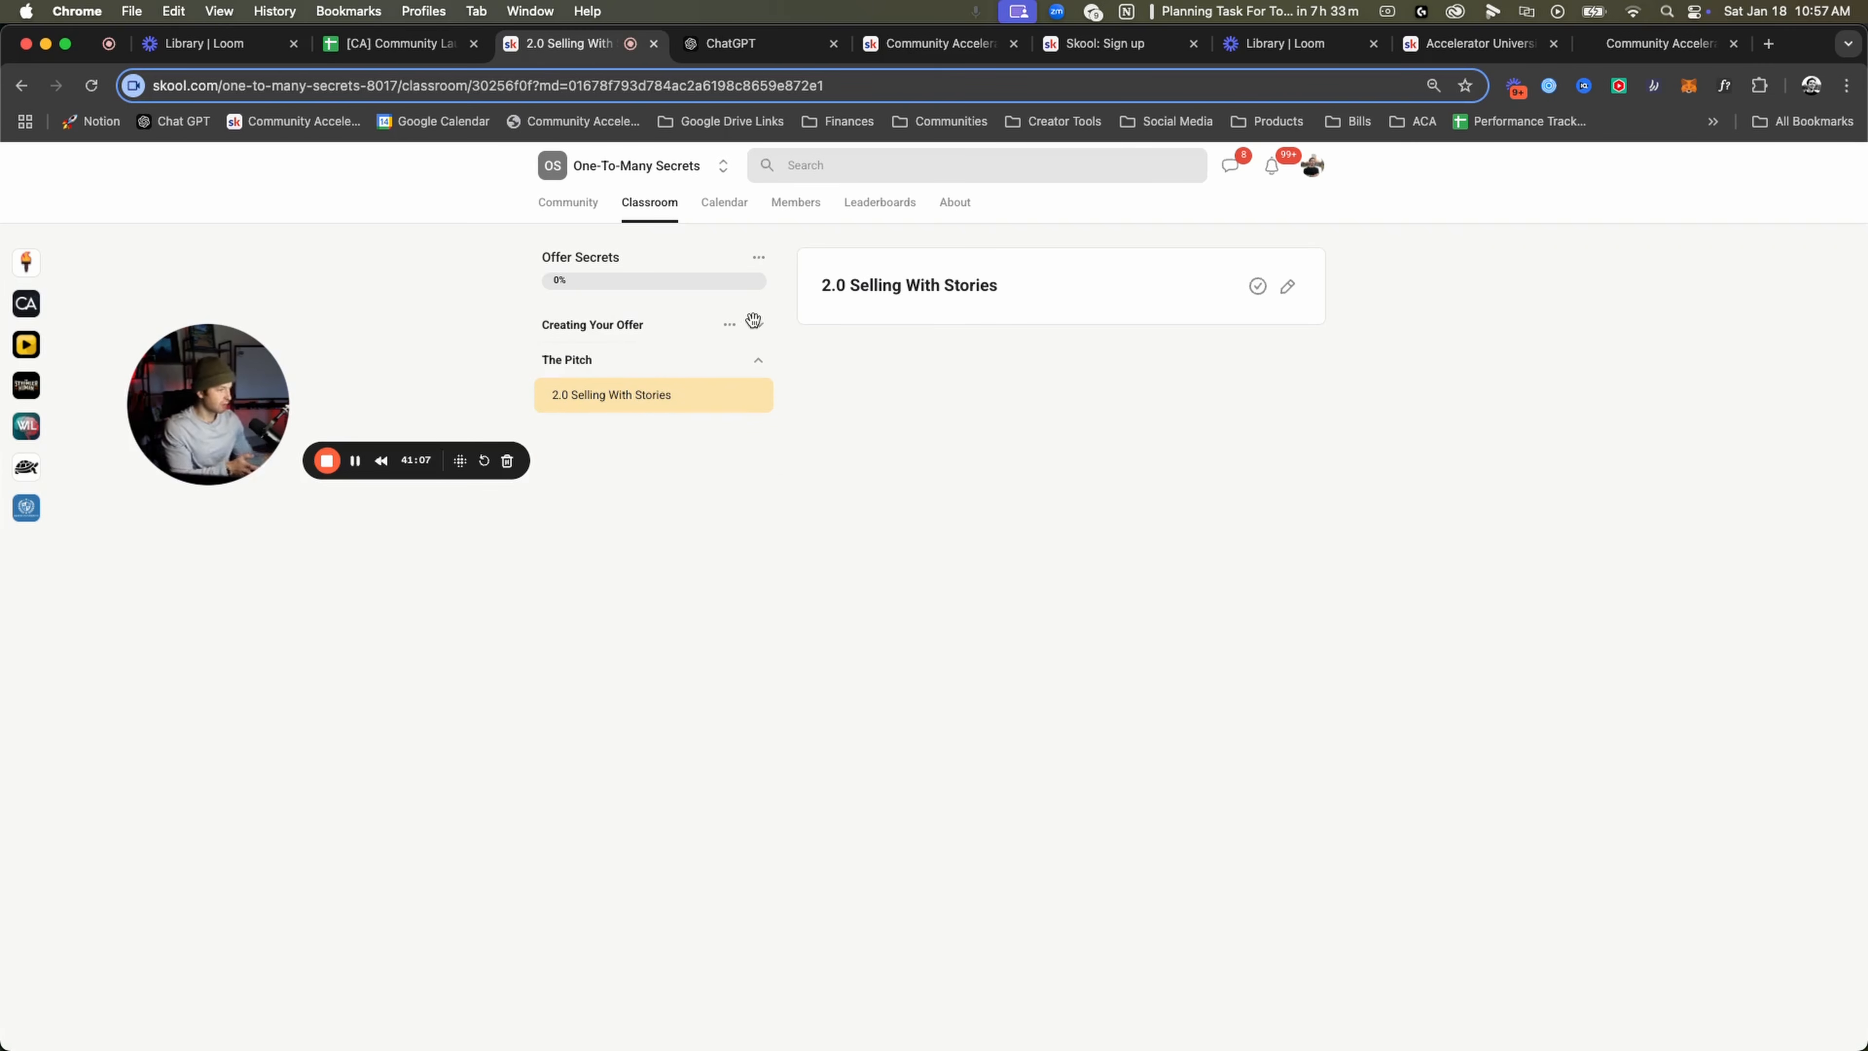
click(758, 359)
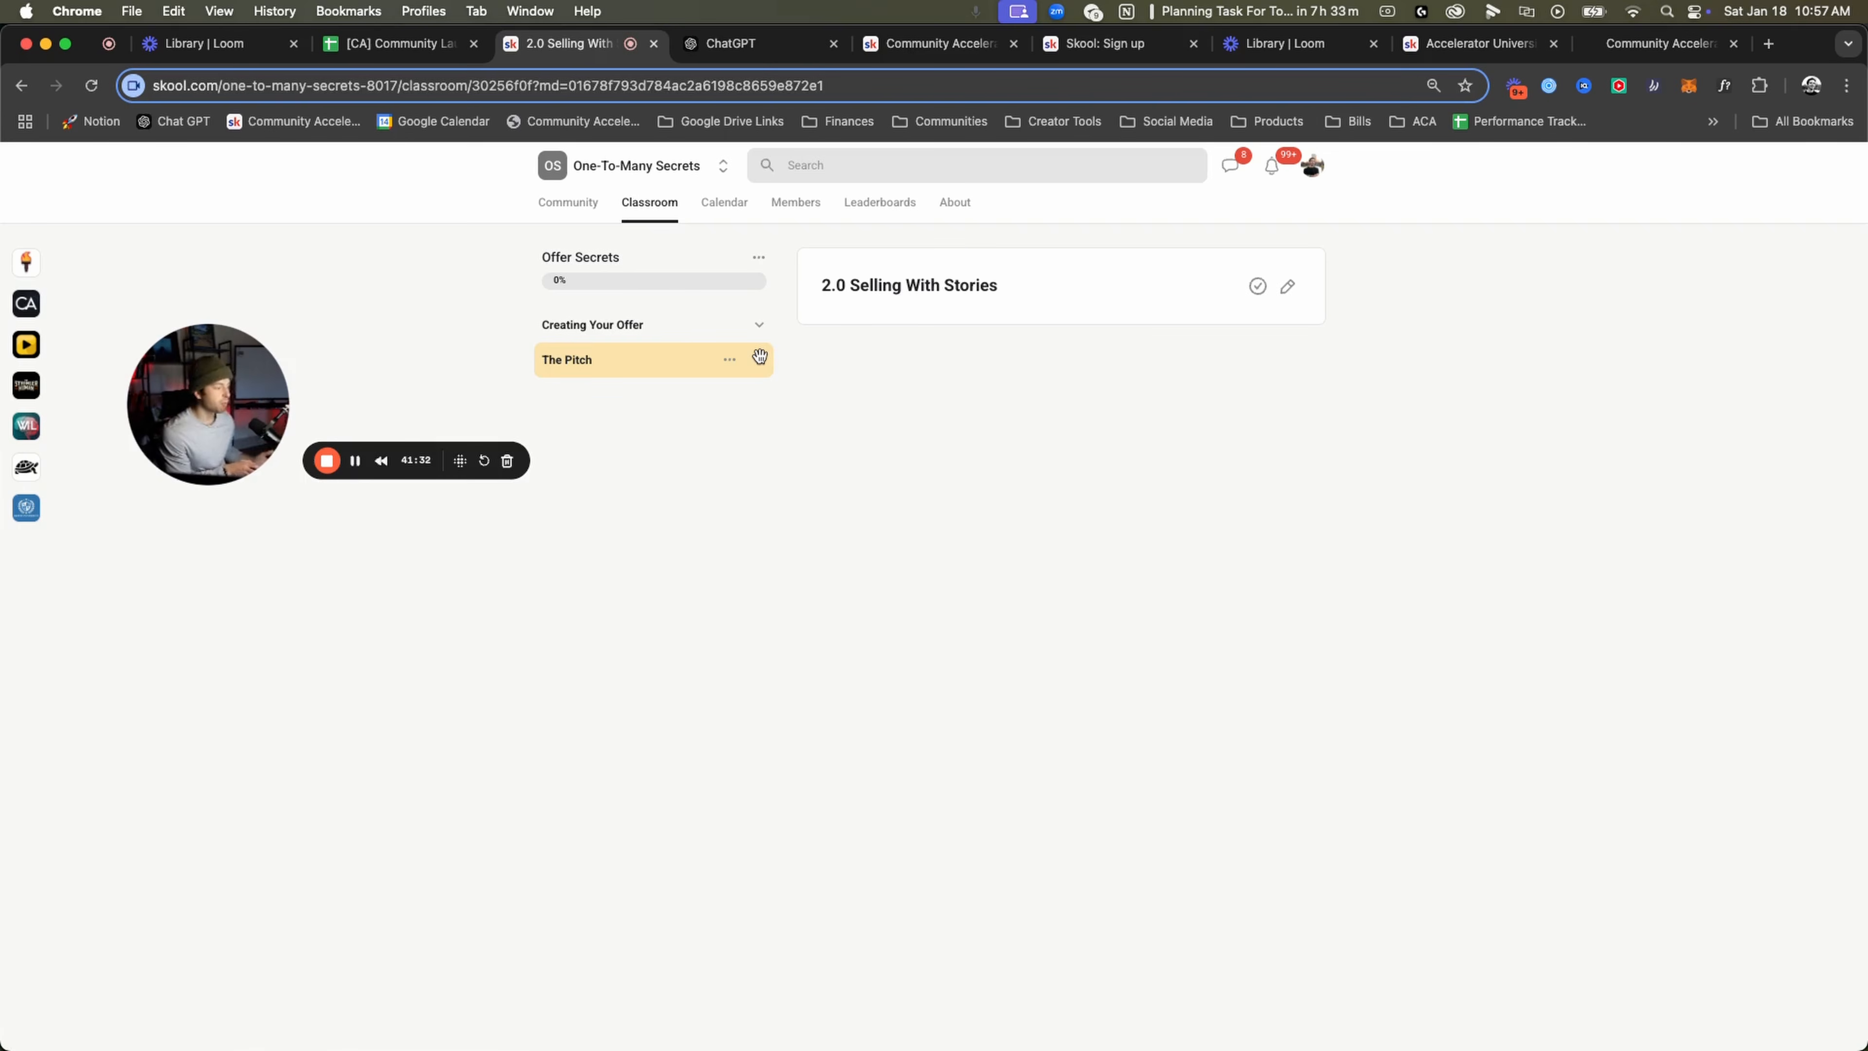
Open the settings of the "Offer Secrets" course from the classroom overview and look through its access options without saving.
click(678, 215)
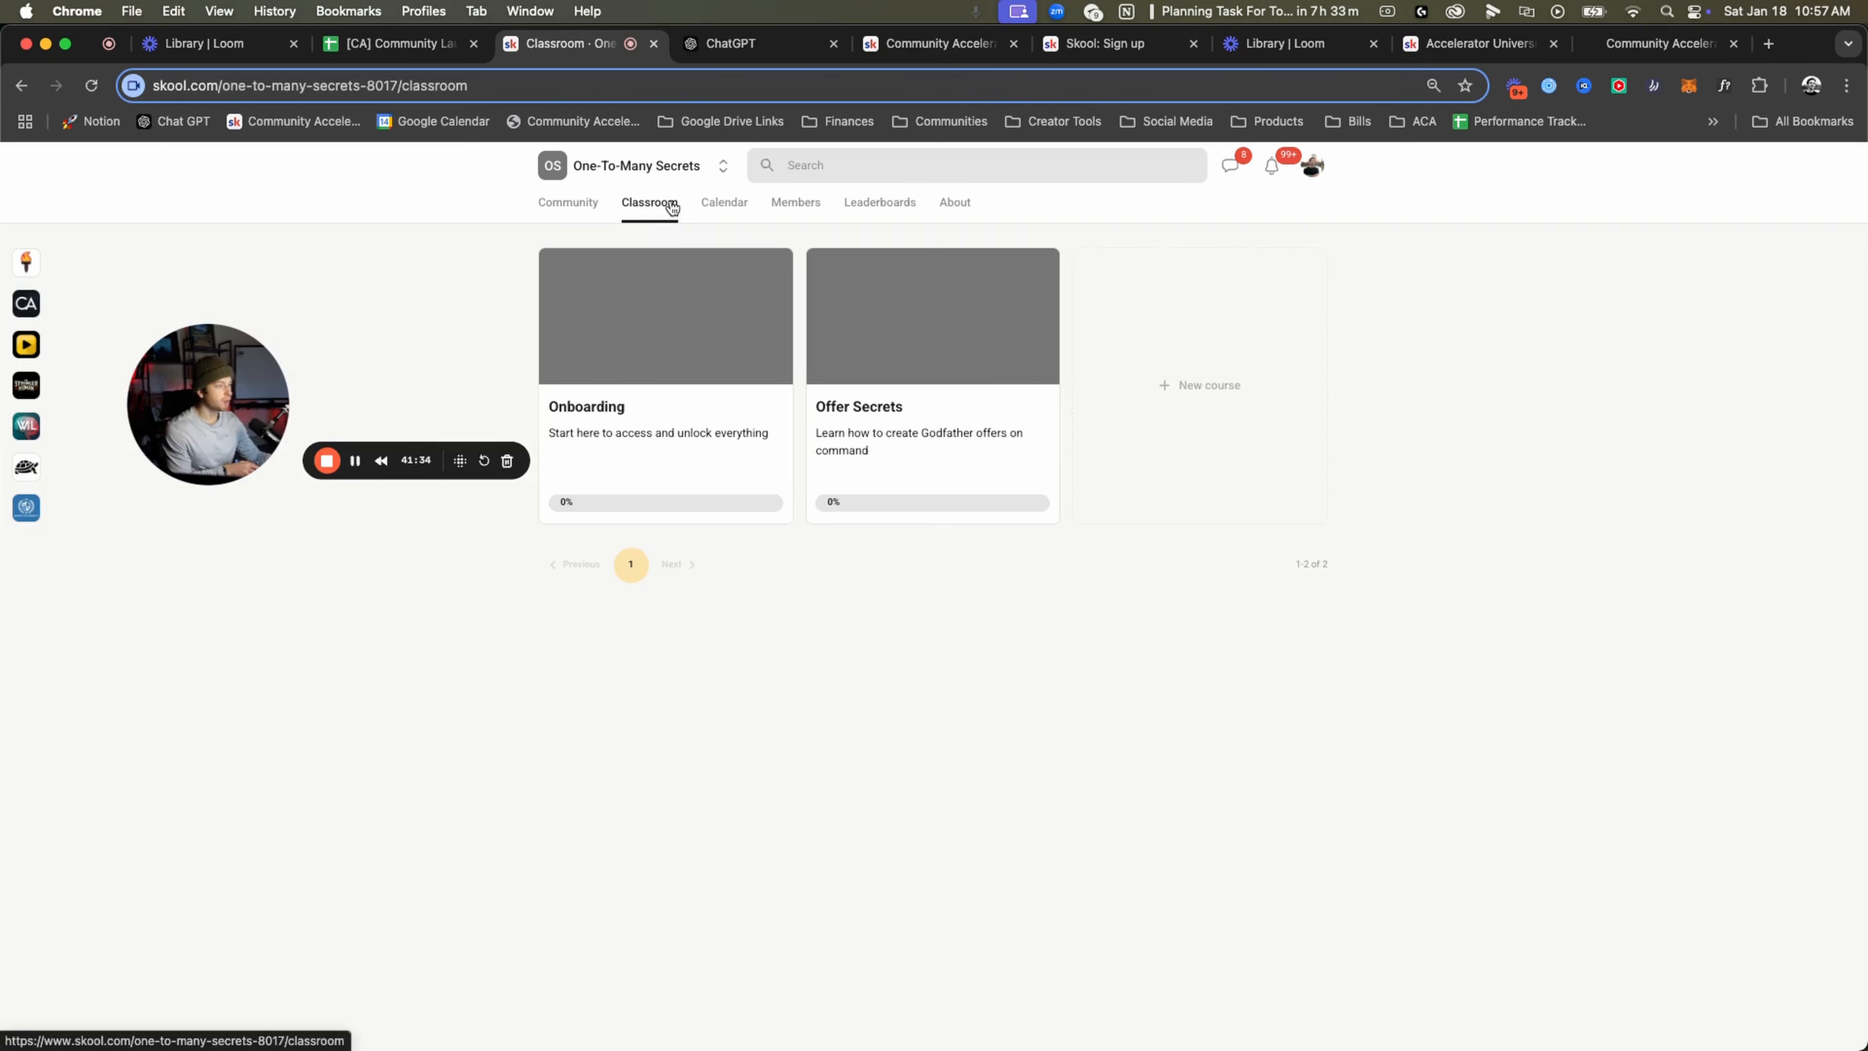
click(1040, 268)
click(960, 316)
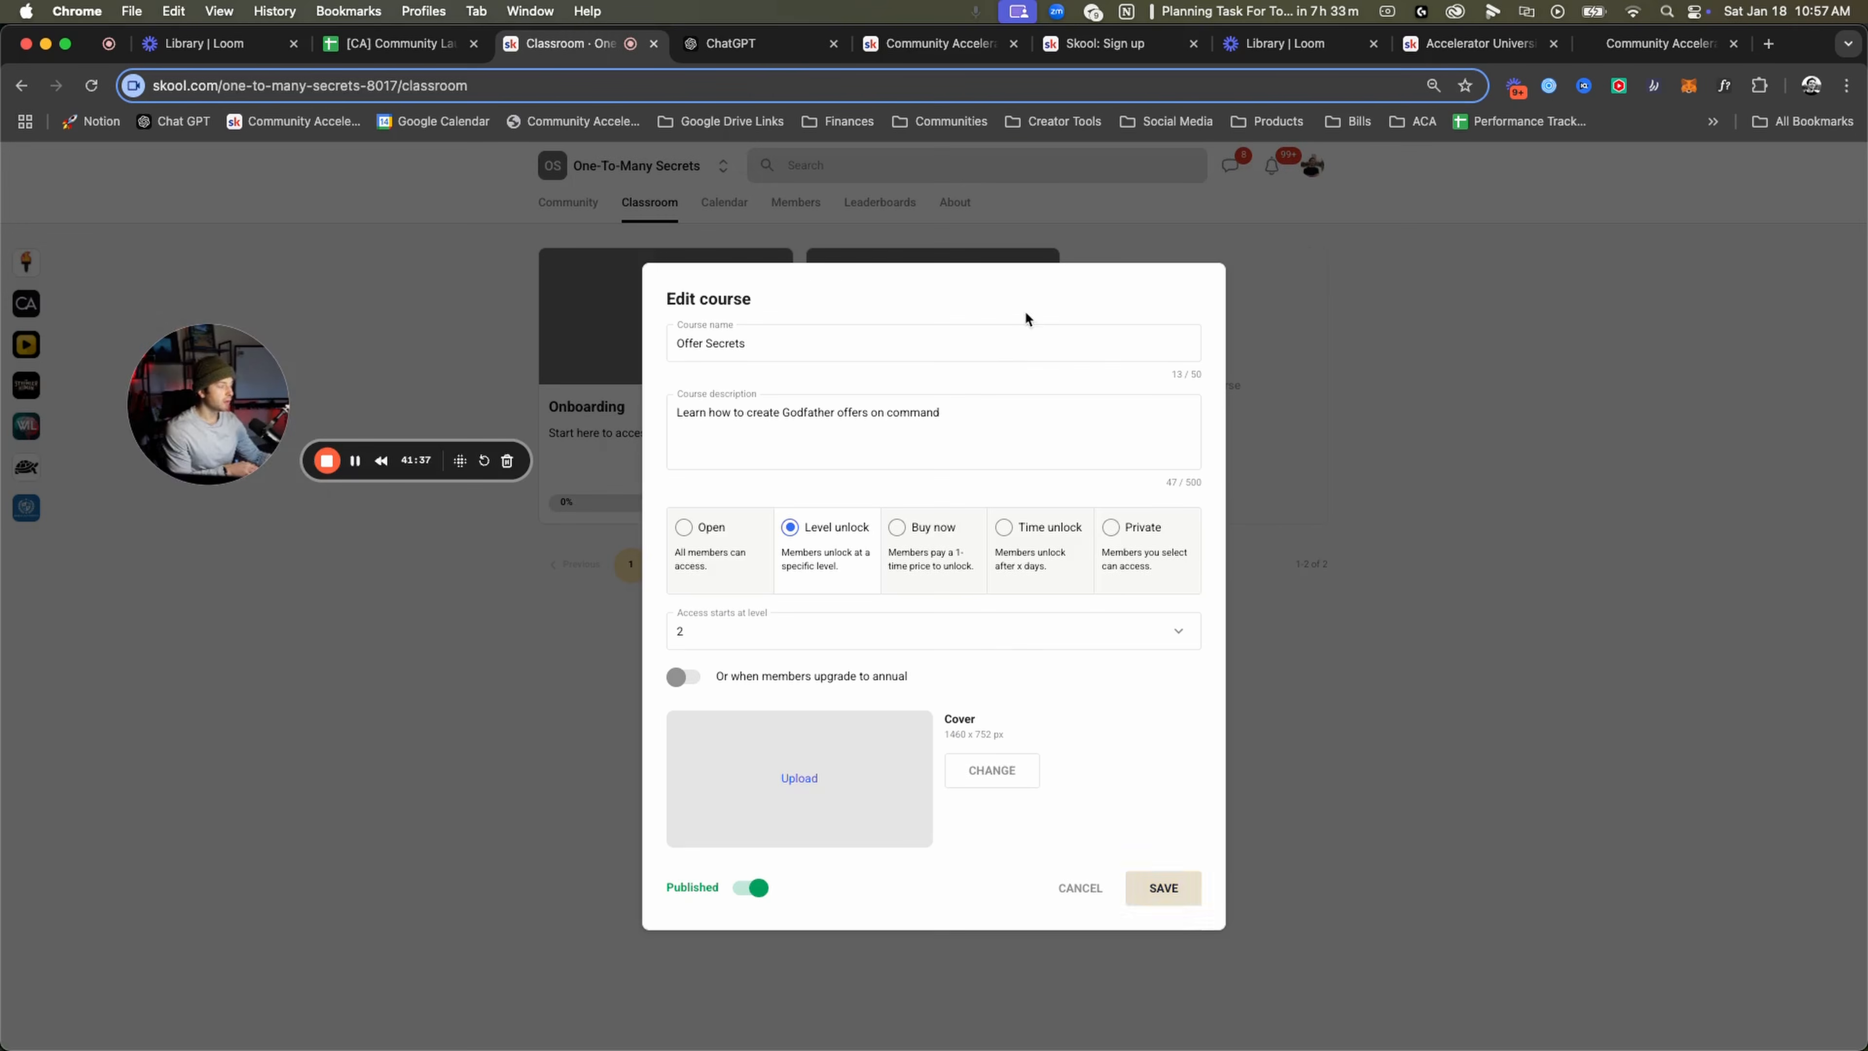
click(1134, 571)
click(1052, 579)
drag(978, 570, 904, 580)
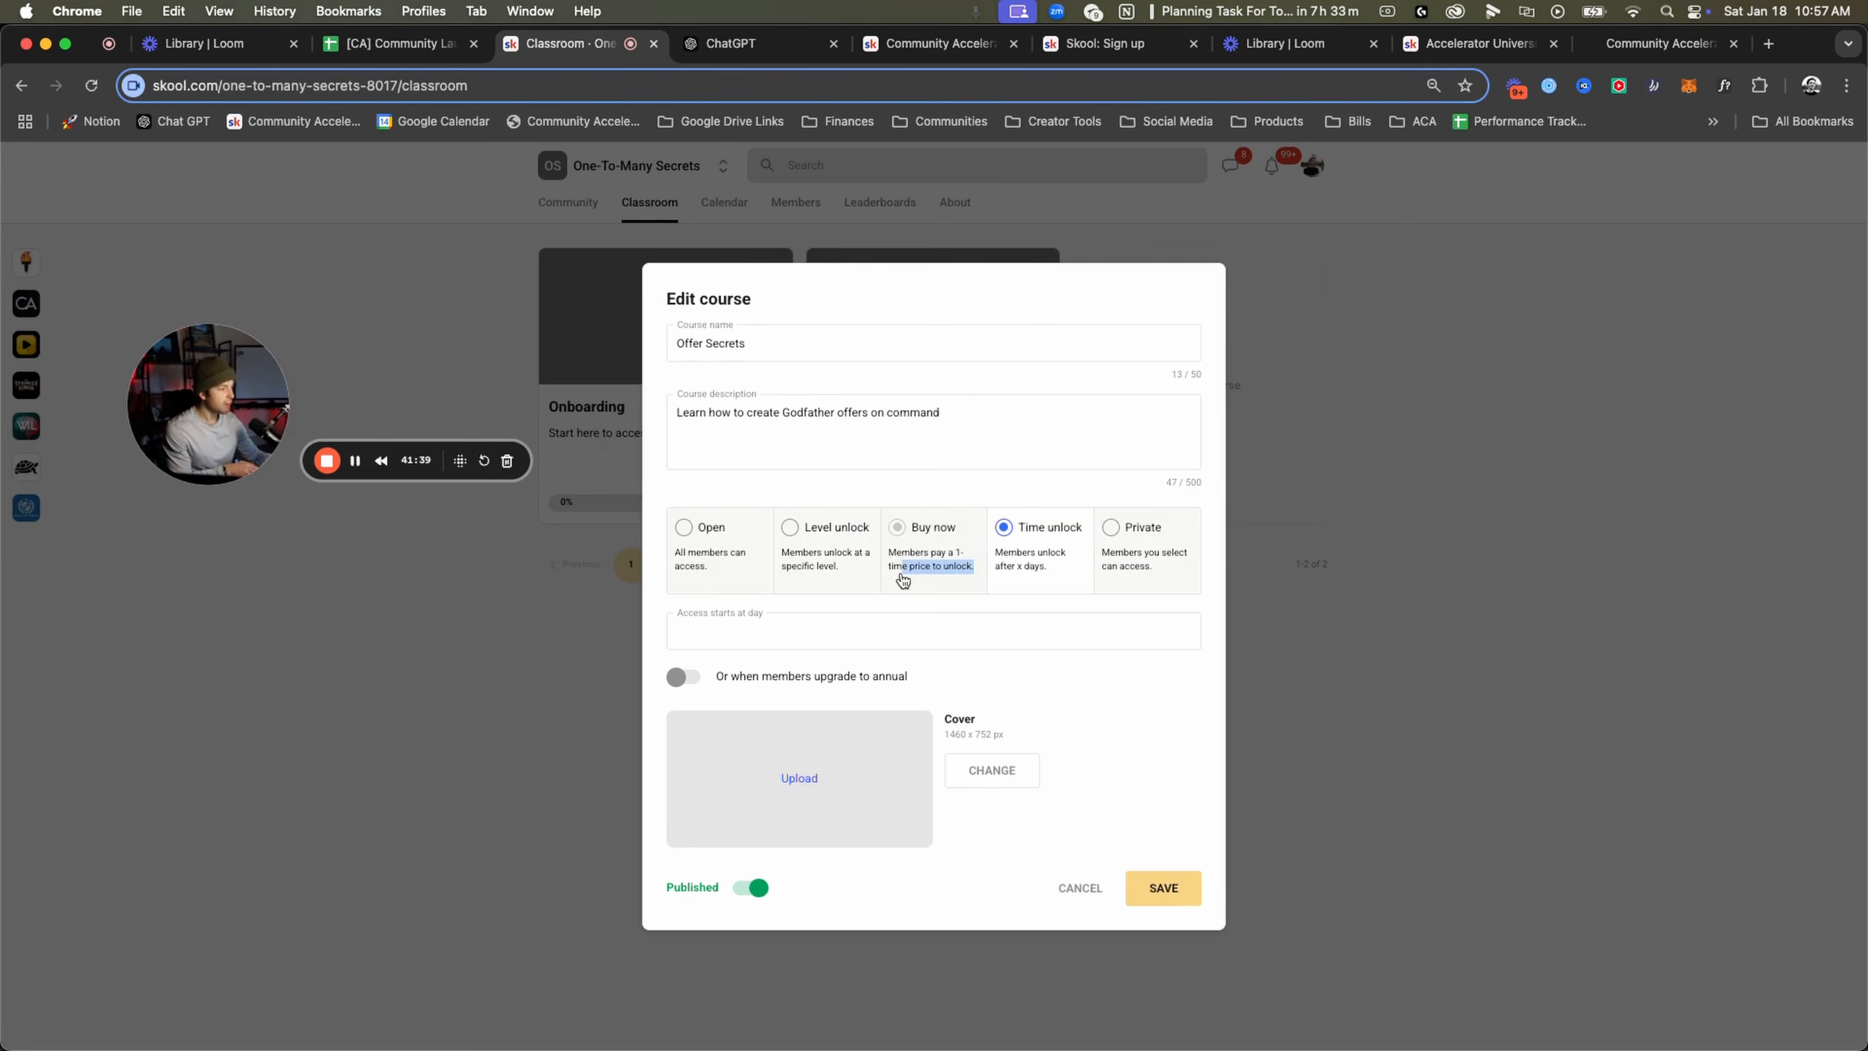
click(802, 567)
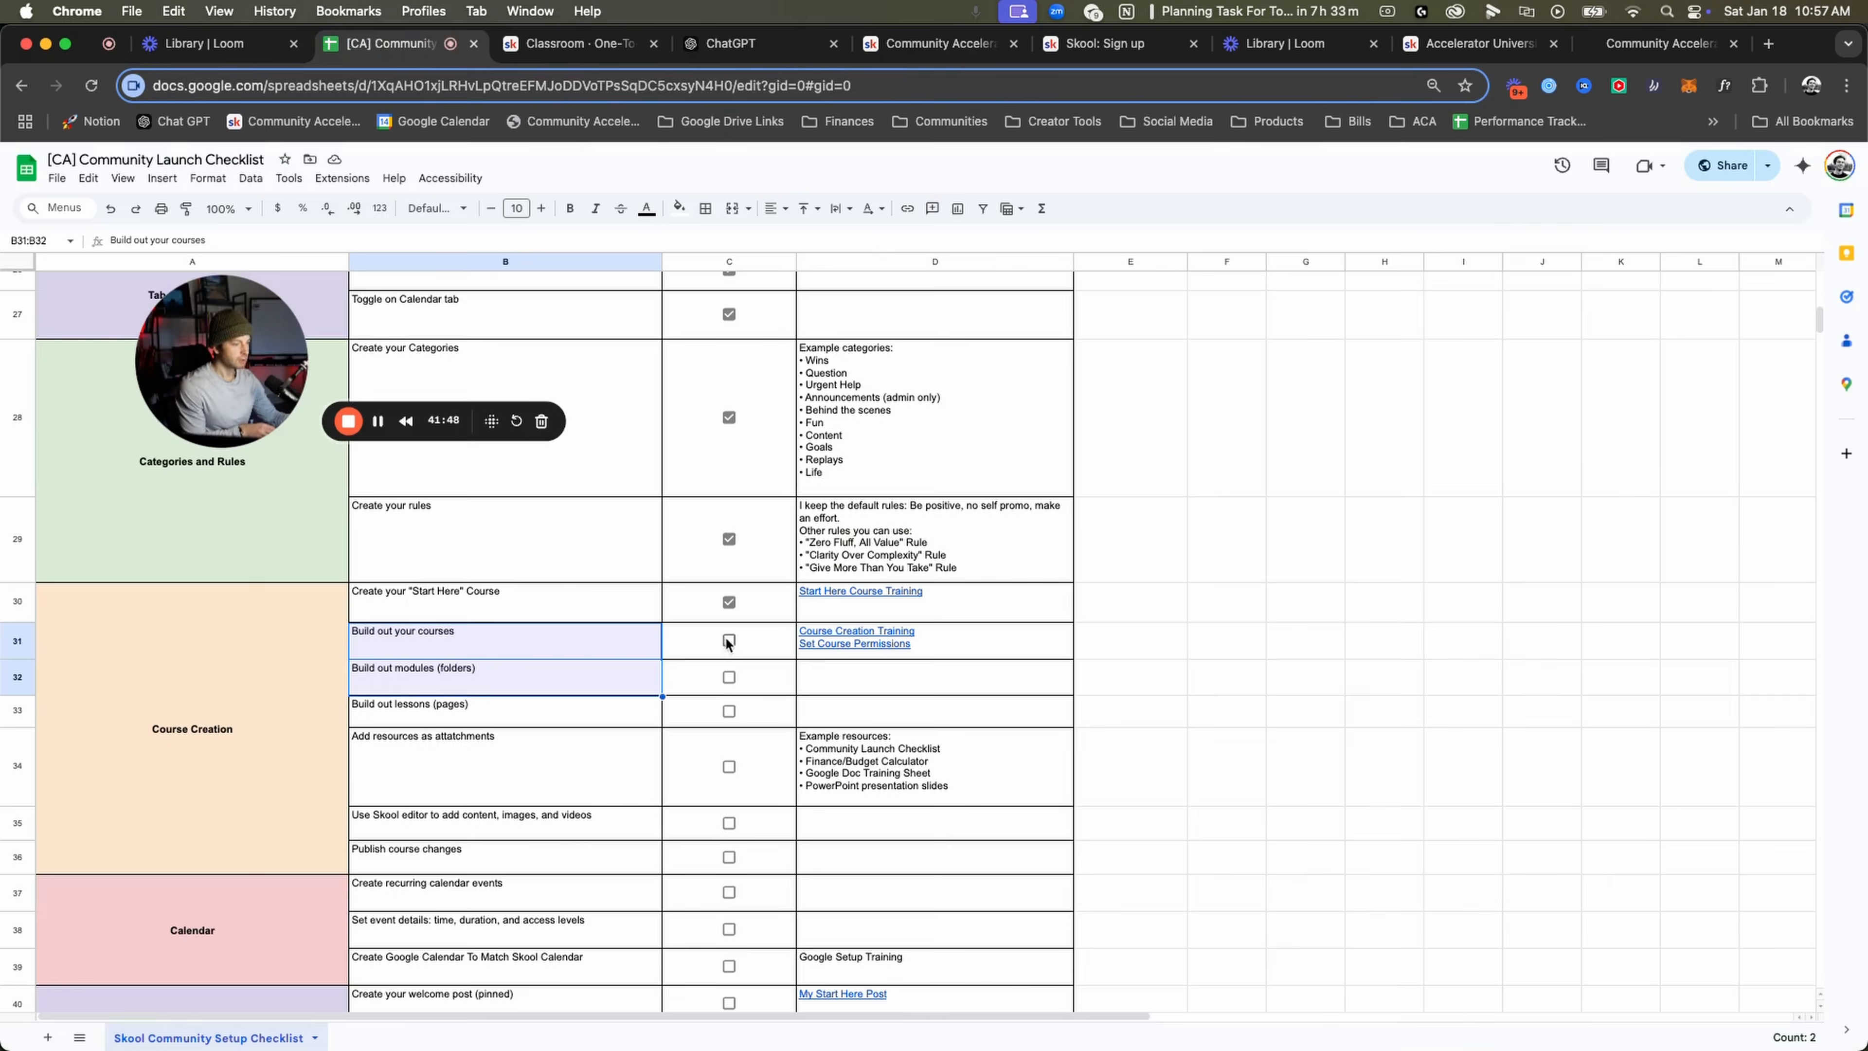
In the Community Launch Checklist in Google Sheets, check off "Build out your courses", "Build out modules (folders)" and "Build out lessons (pages)".
click(729, 640)
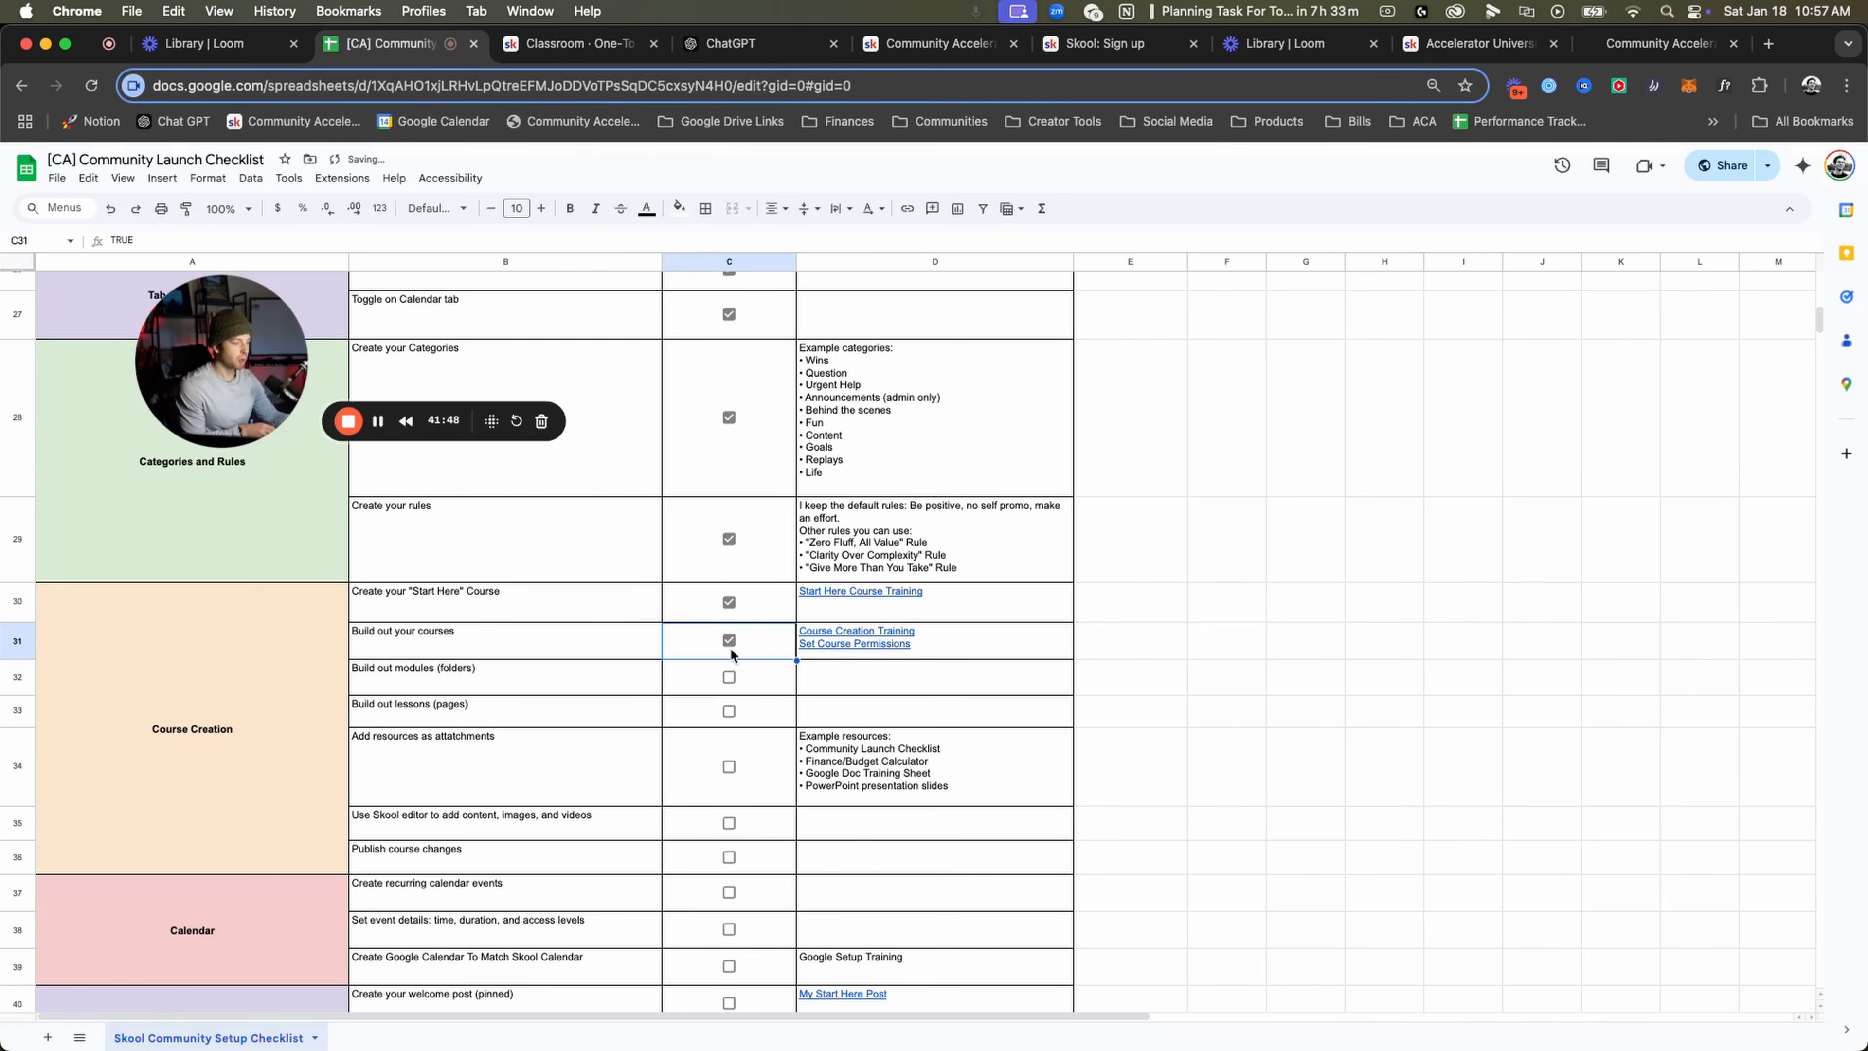
click(728, 677)
click(728, 711)
scroll(642, 670, down, 1)
scroll(642, 669, down, 1)
drag(446, 727, 748, 727)
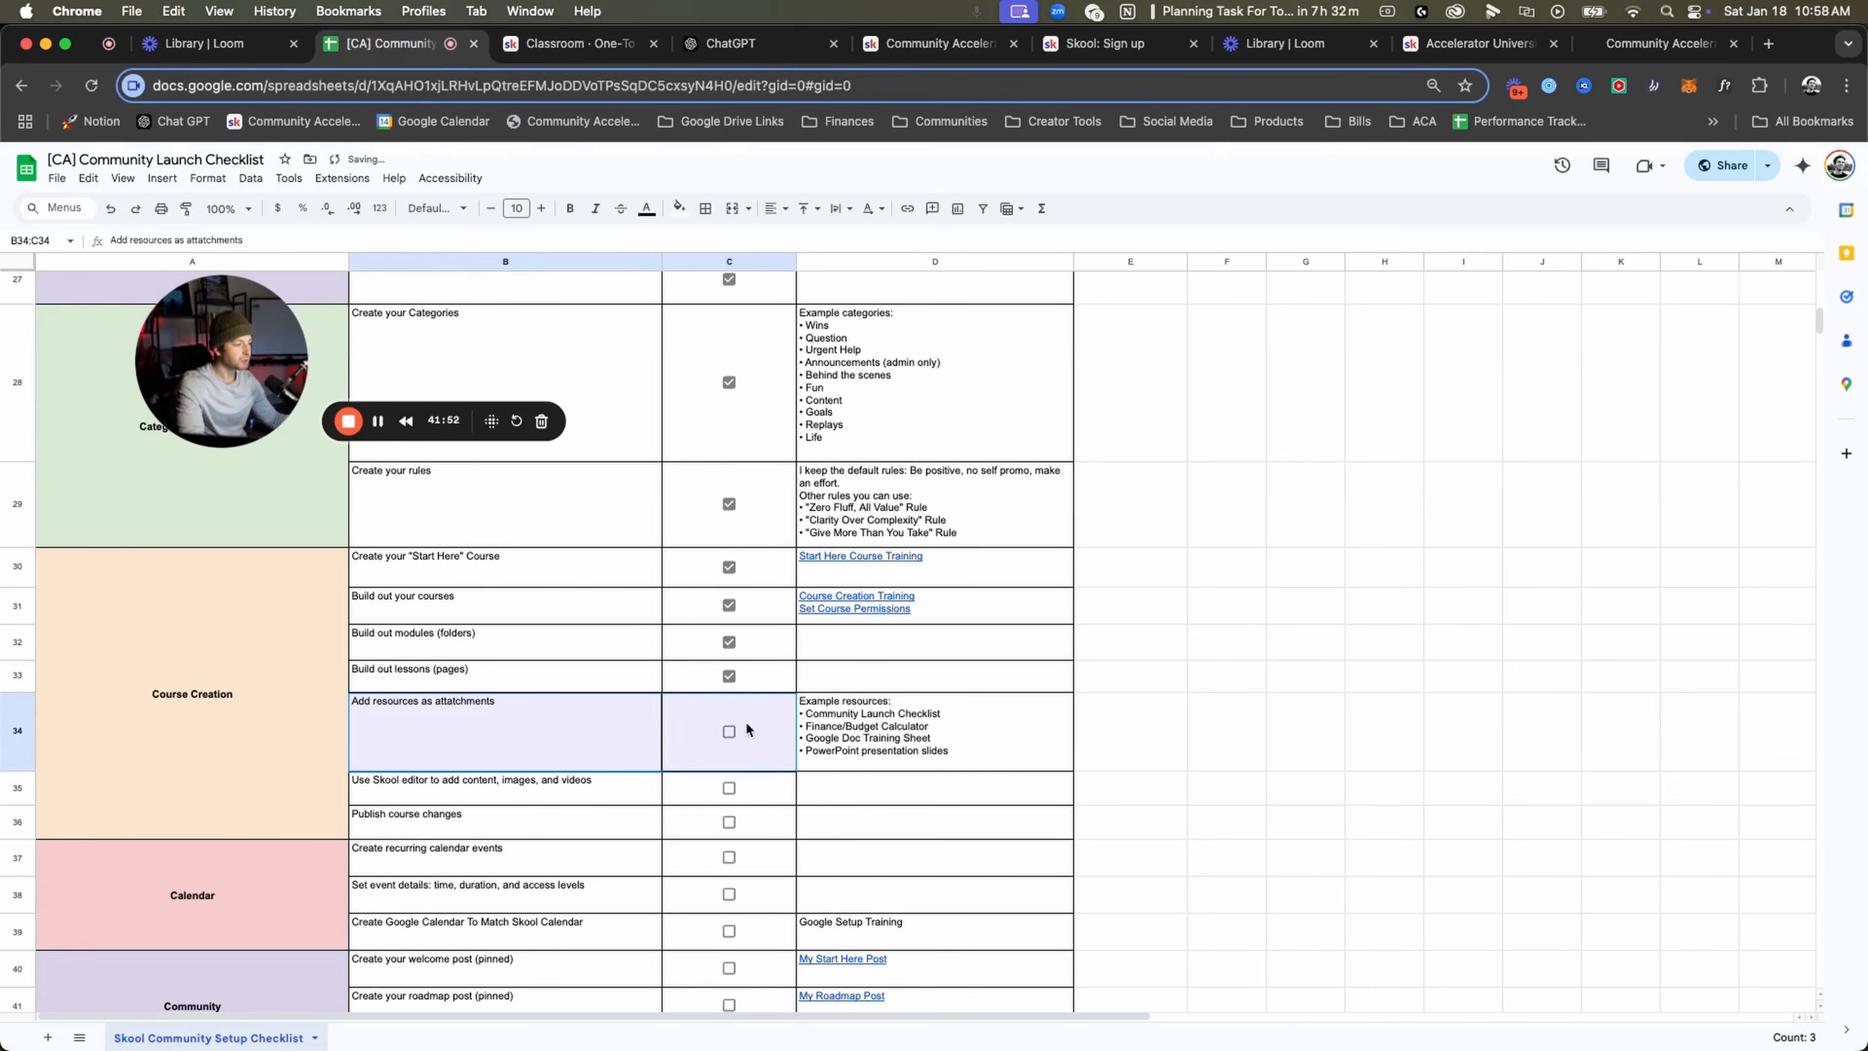
Back in Skool, edit the "1.0 Refining Your Avatar" page of "Offer Secrets" and start a resource link labelled "Avatar document".
click(573, 43)
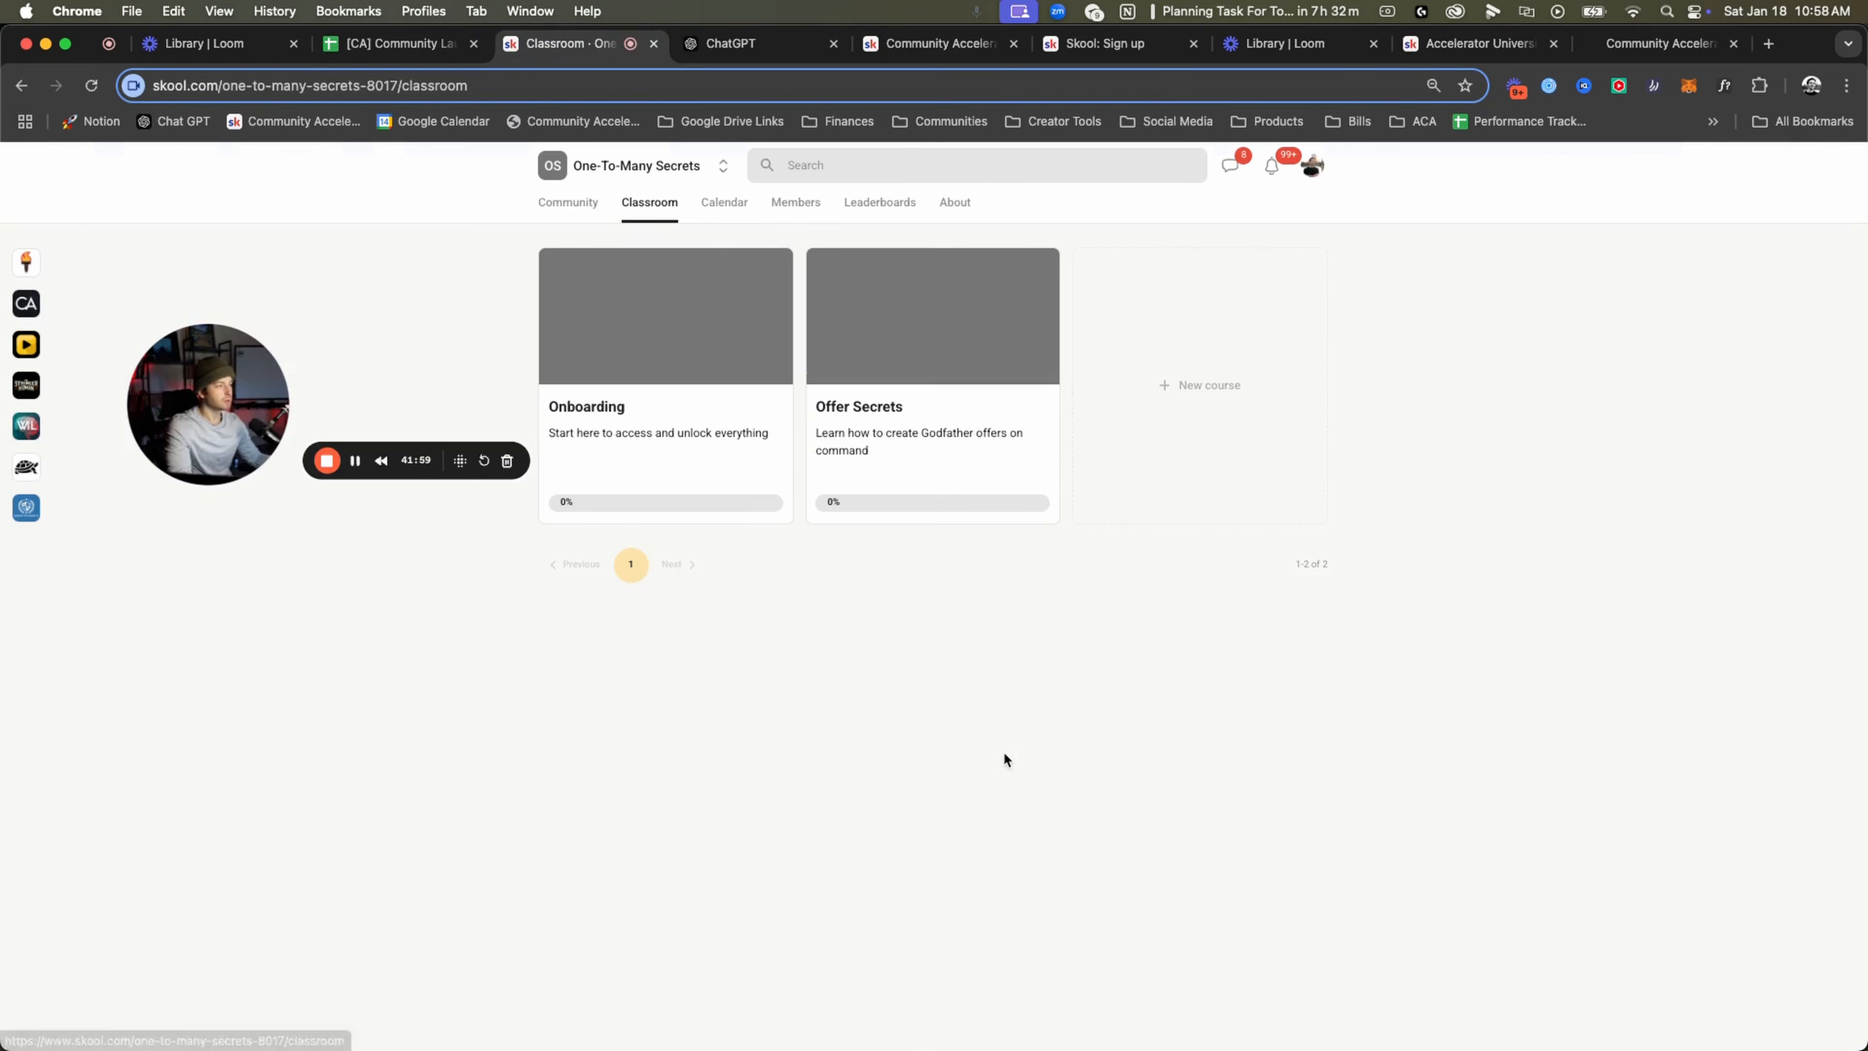
click(1025, 442)
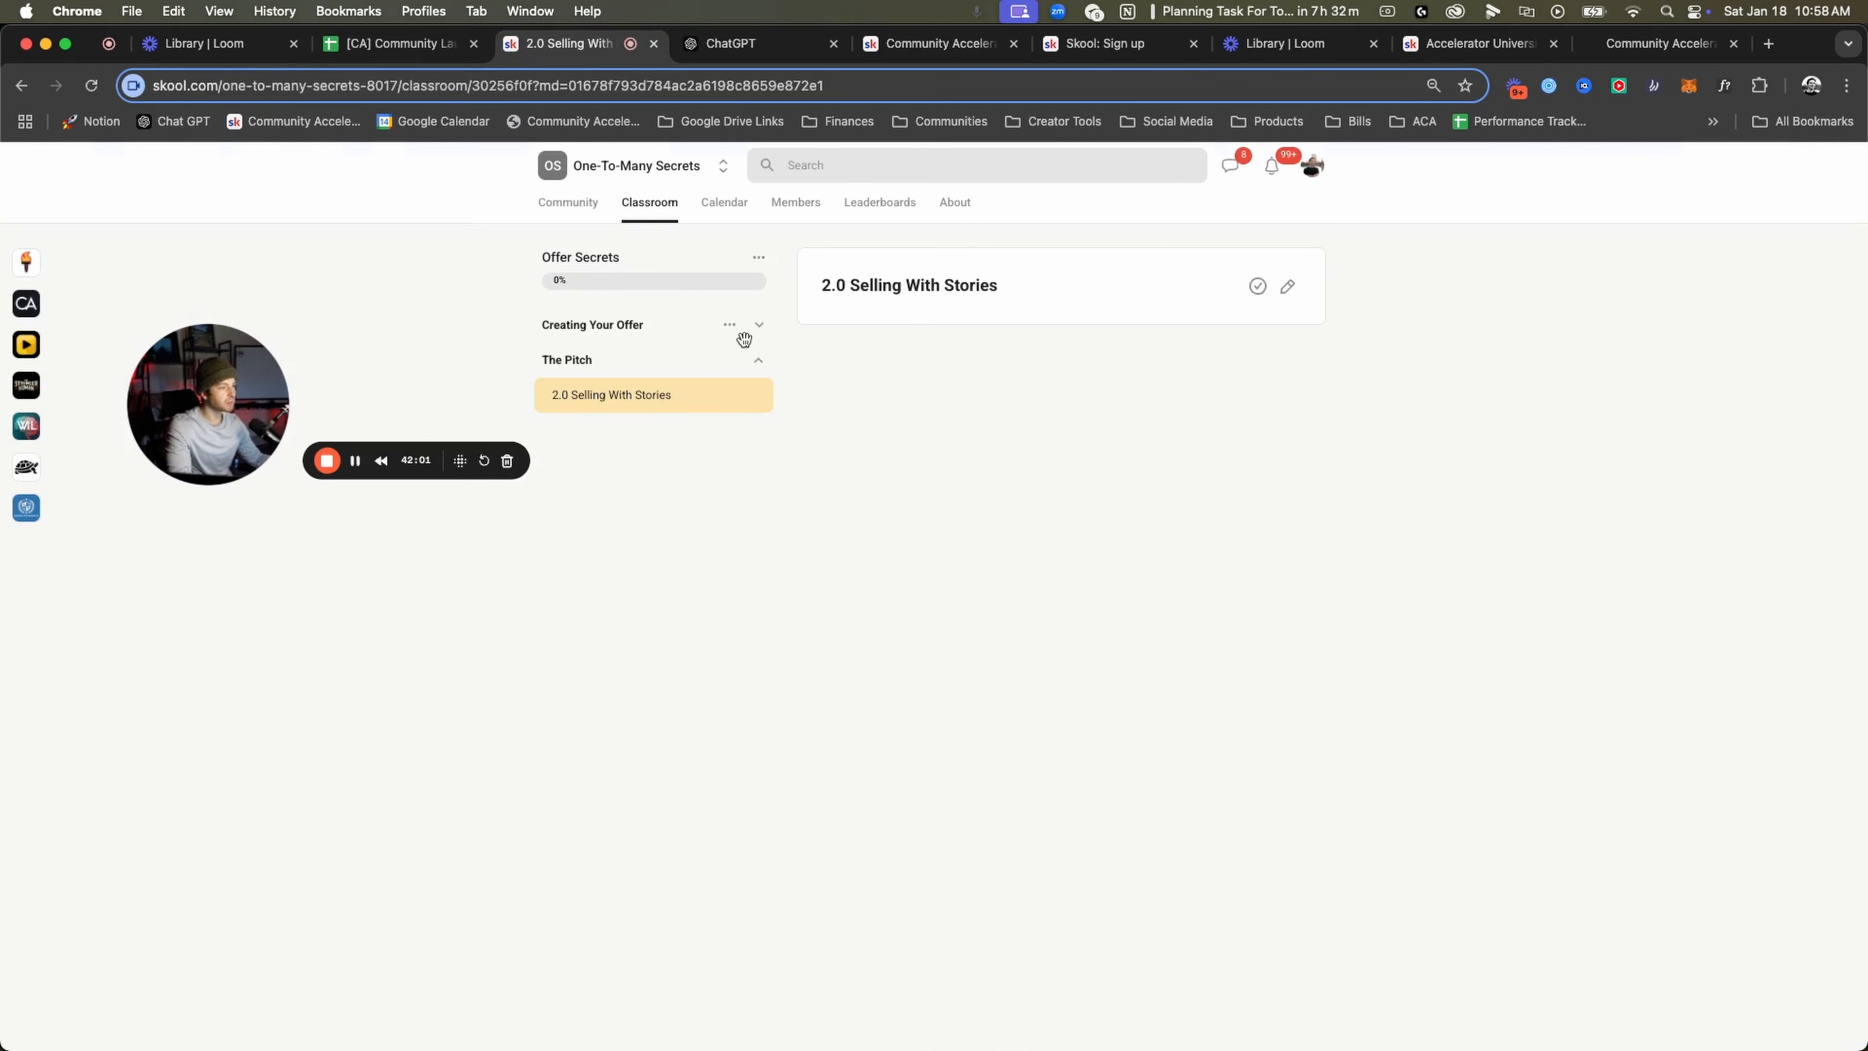
click(759, 325)
click(655, 361)
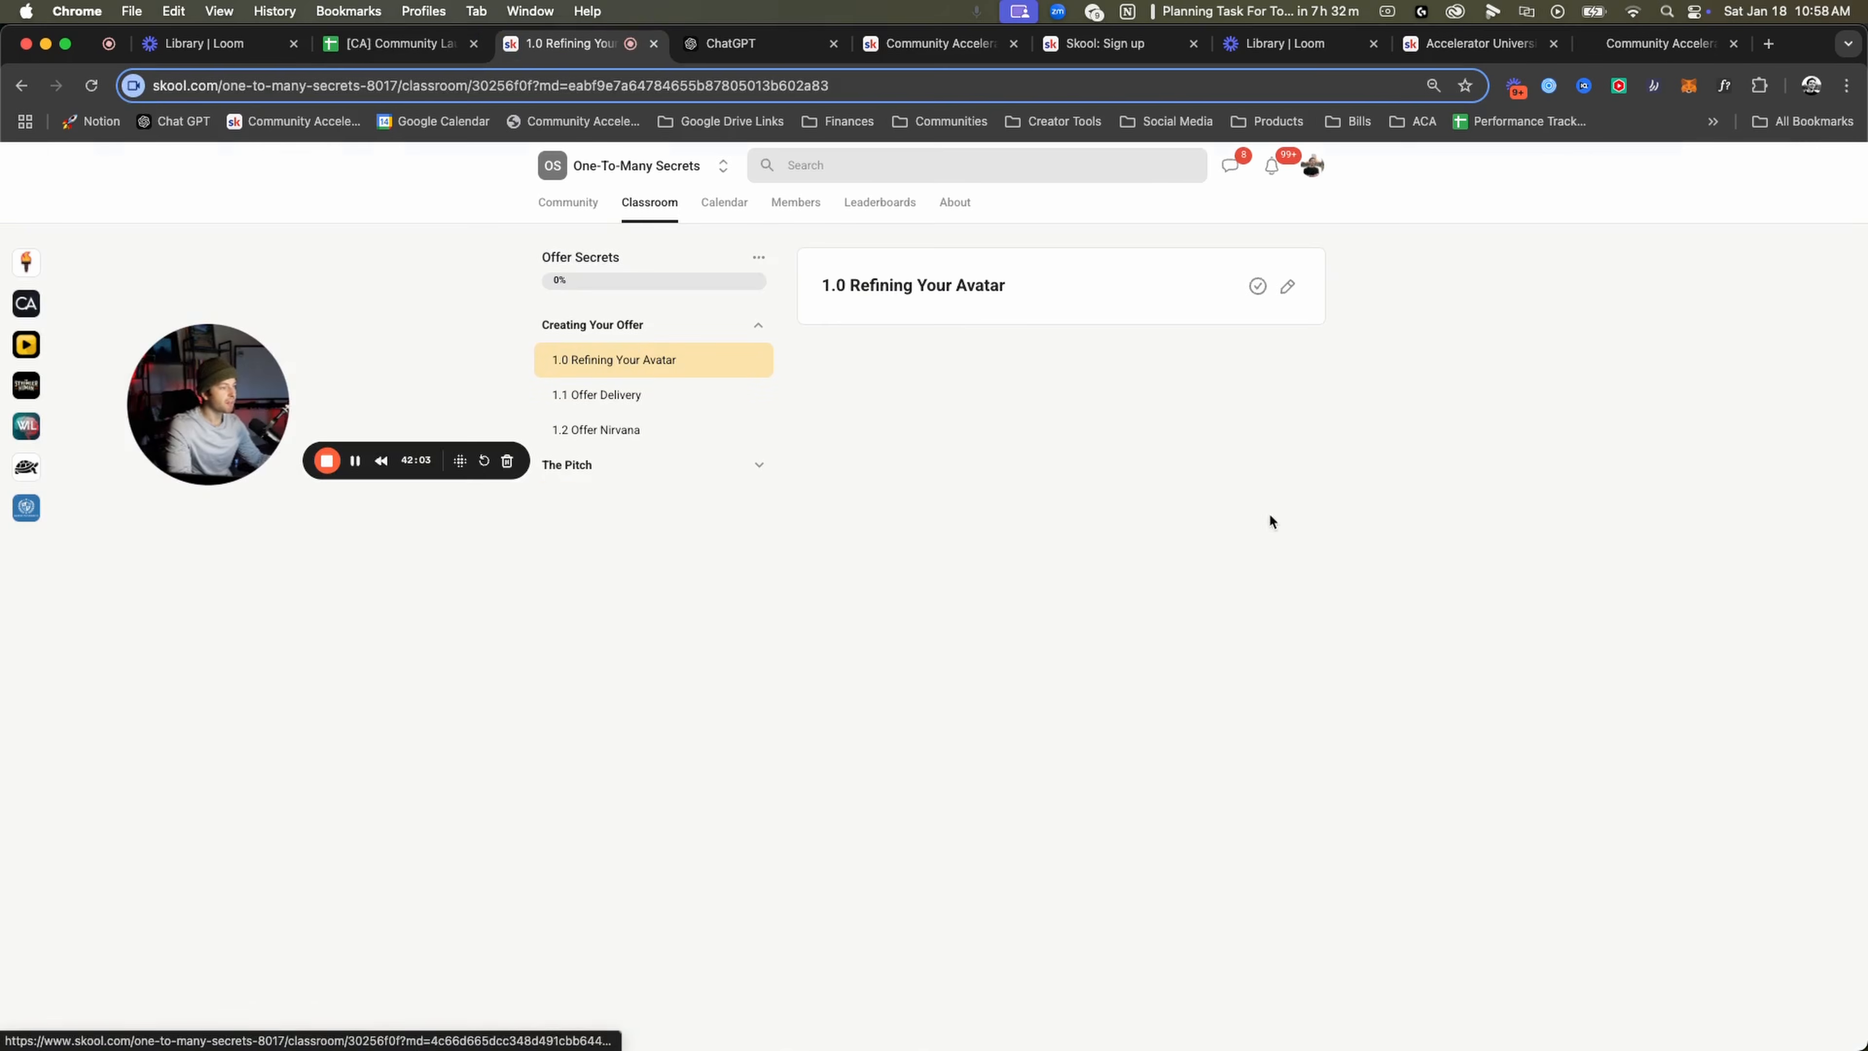
click(1288, 289)
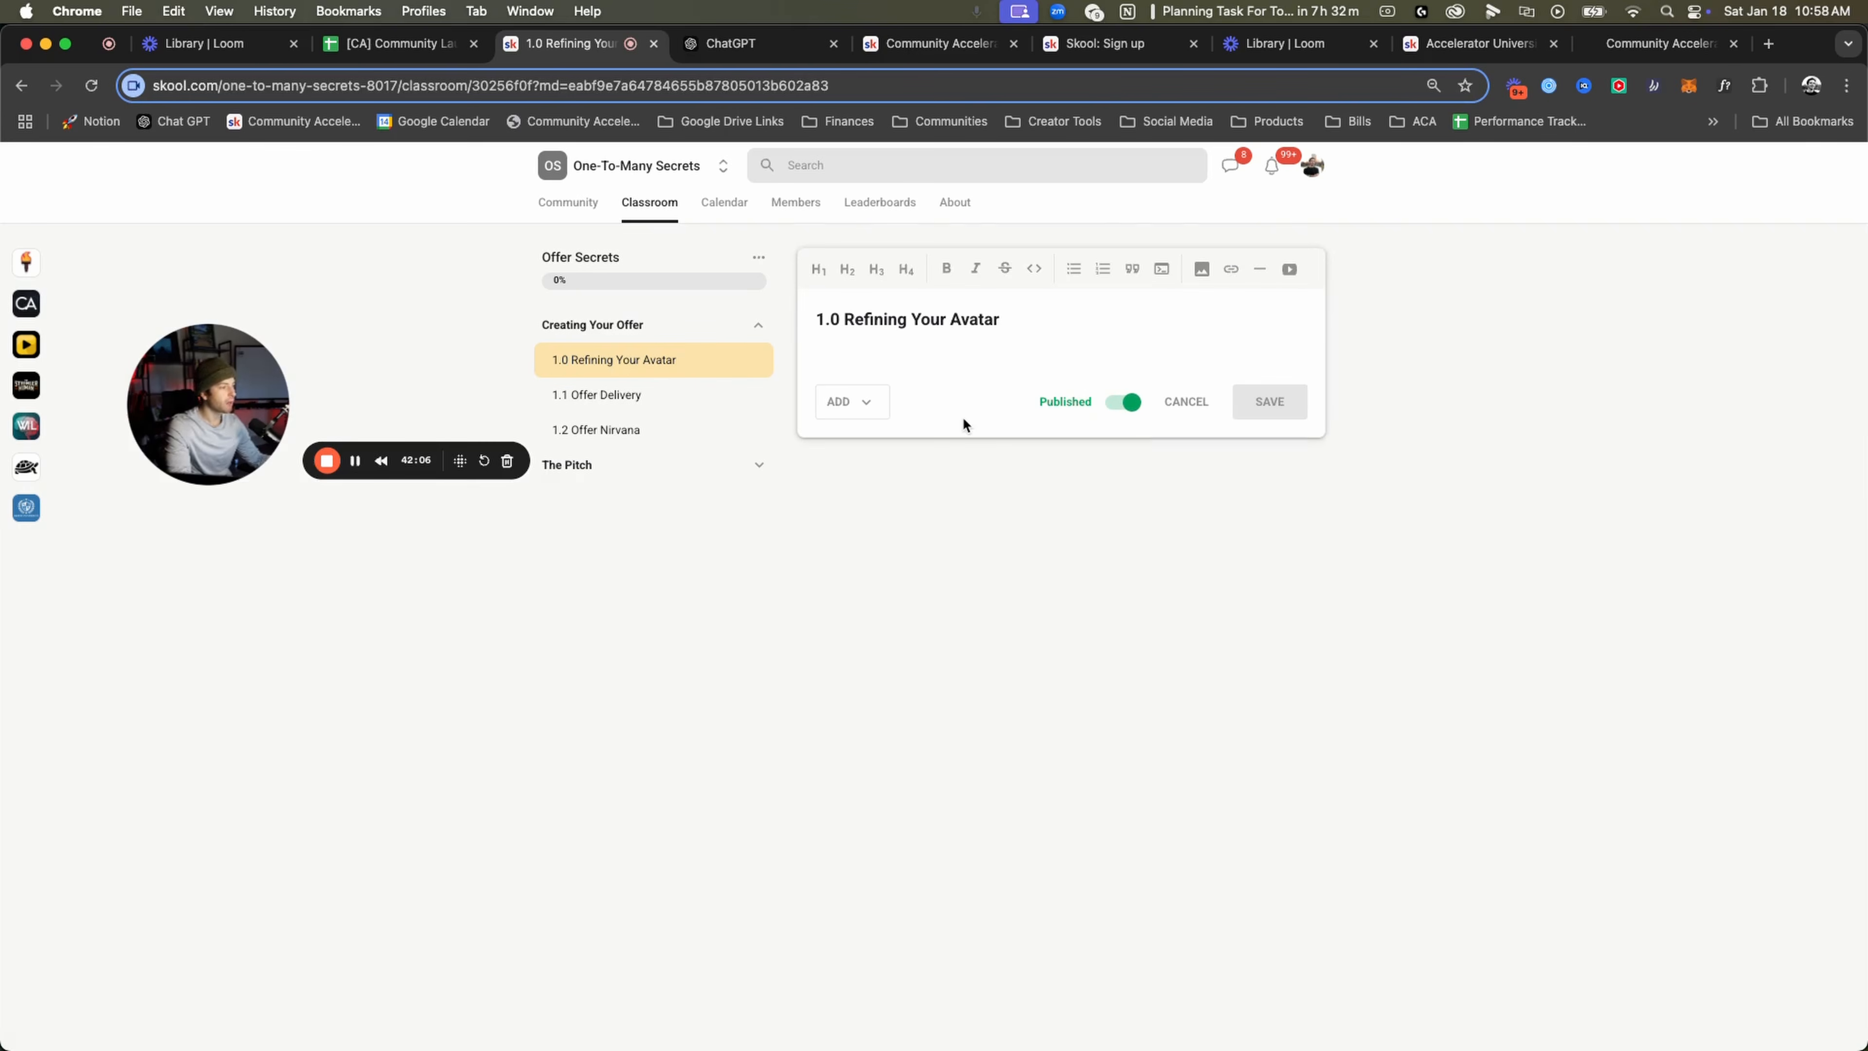
click(1179, 403)
click(1287, 287)
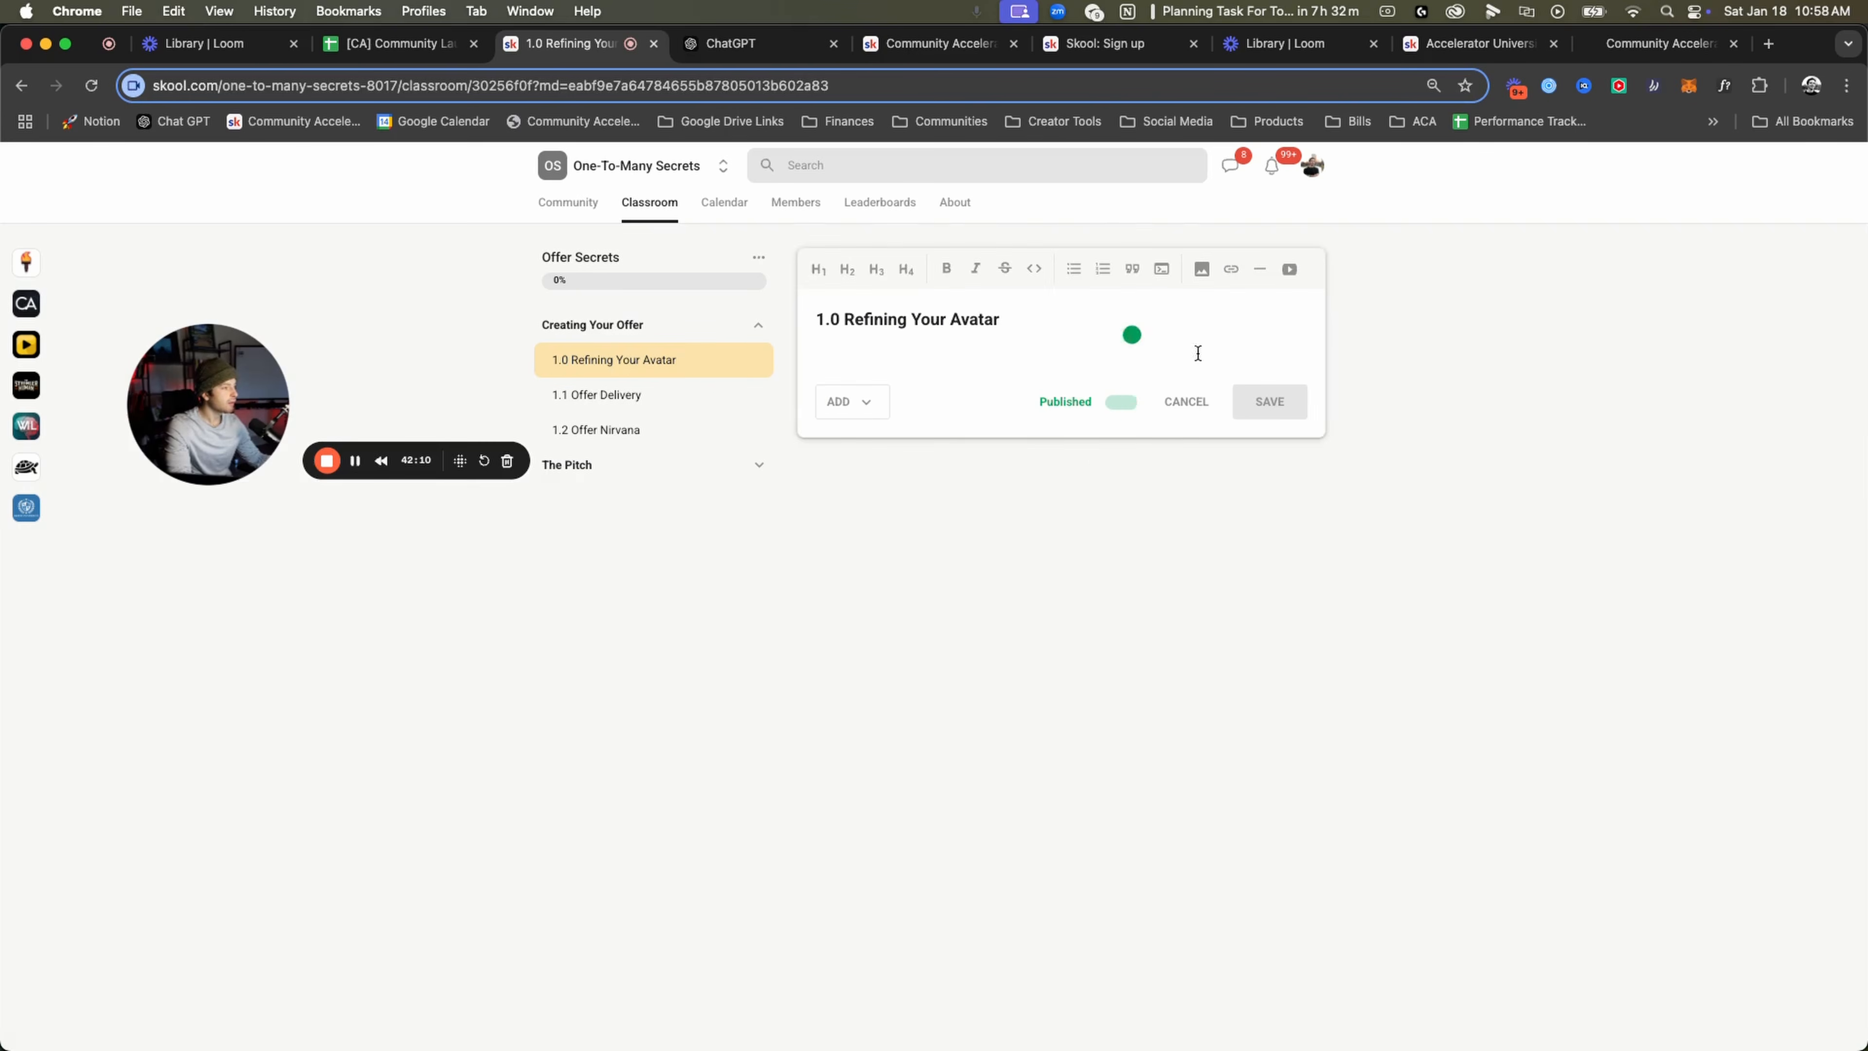
click(861, 401)
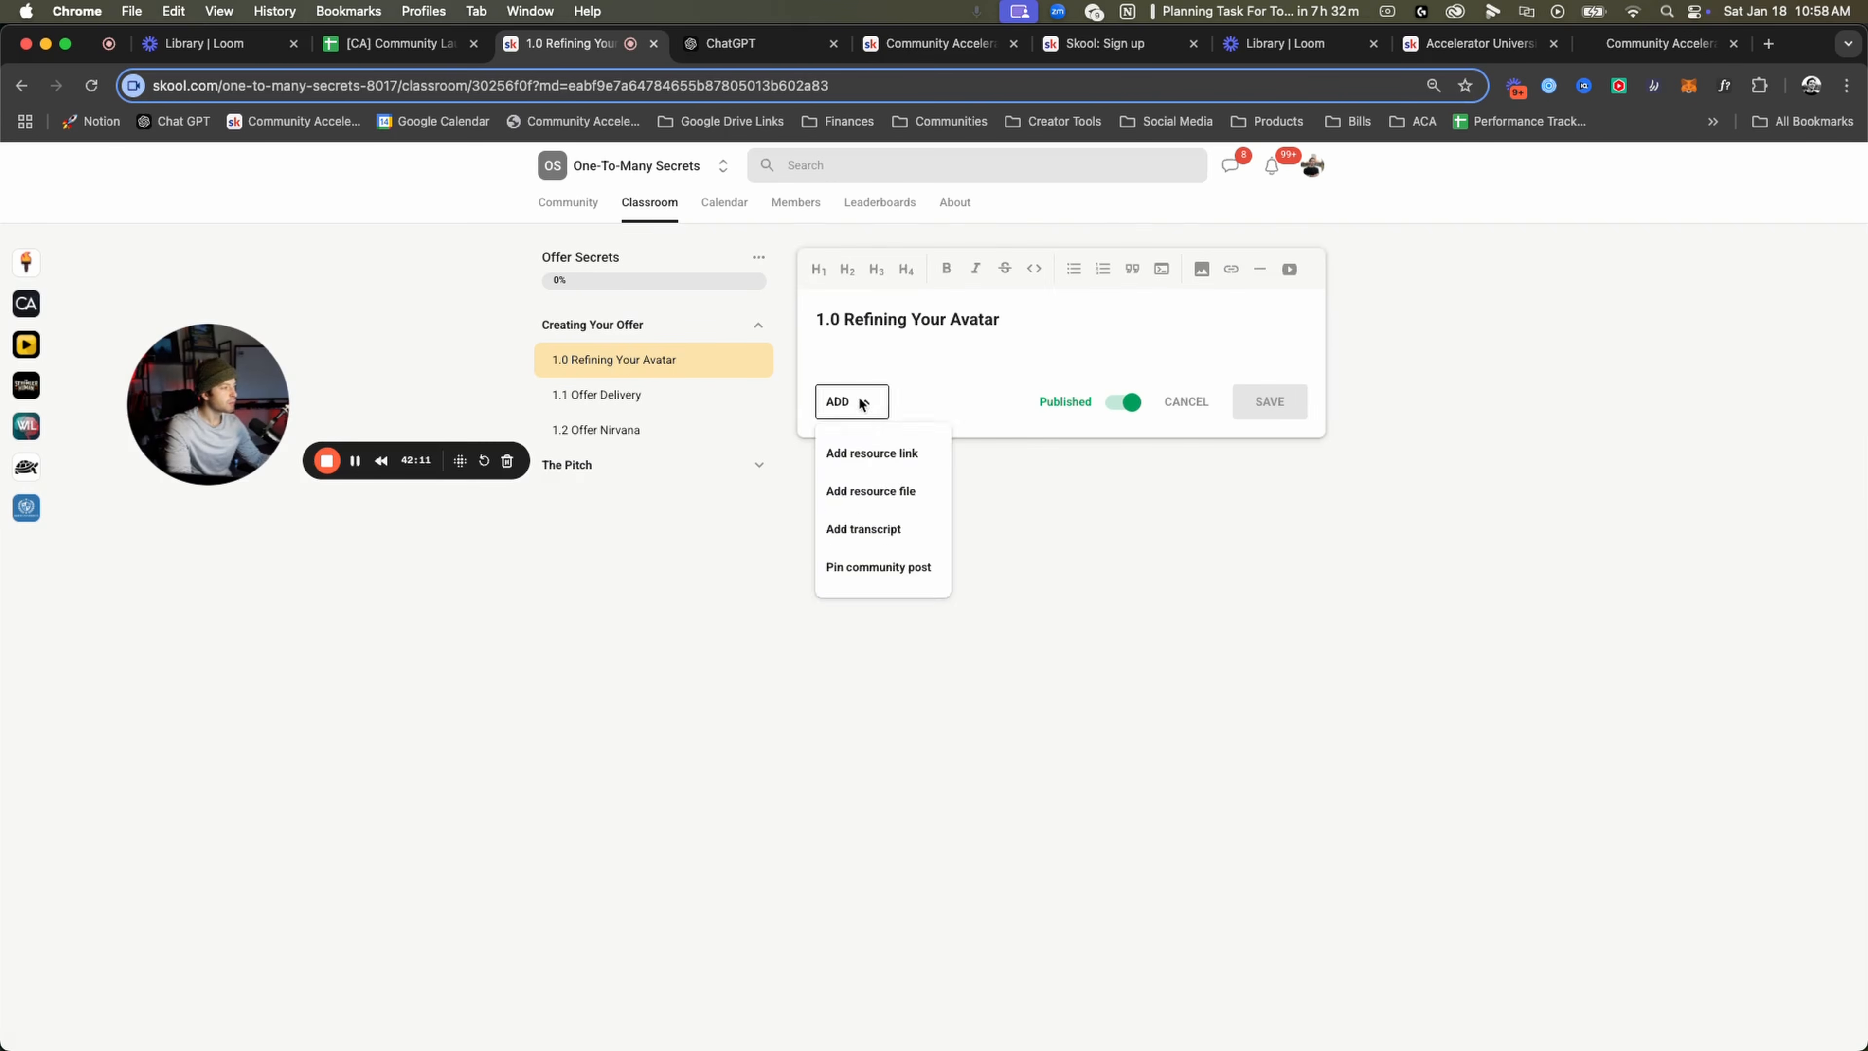
click(872, 454)
click(844, 544)
text(Avatar document)
Open the "[CA] Audience Avatar Document" from Google Docs in a new browser tab.
click(1769, 43)
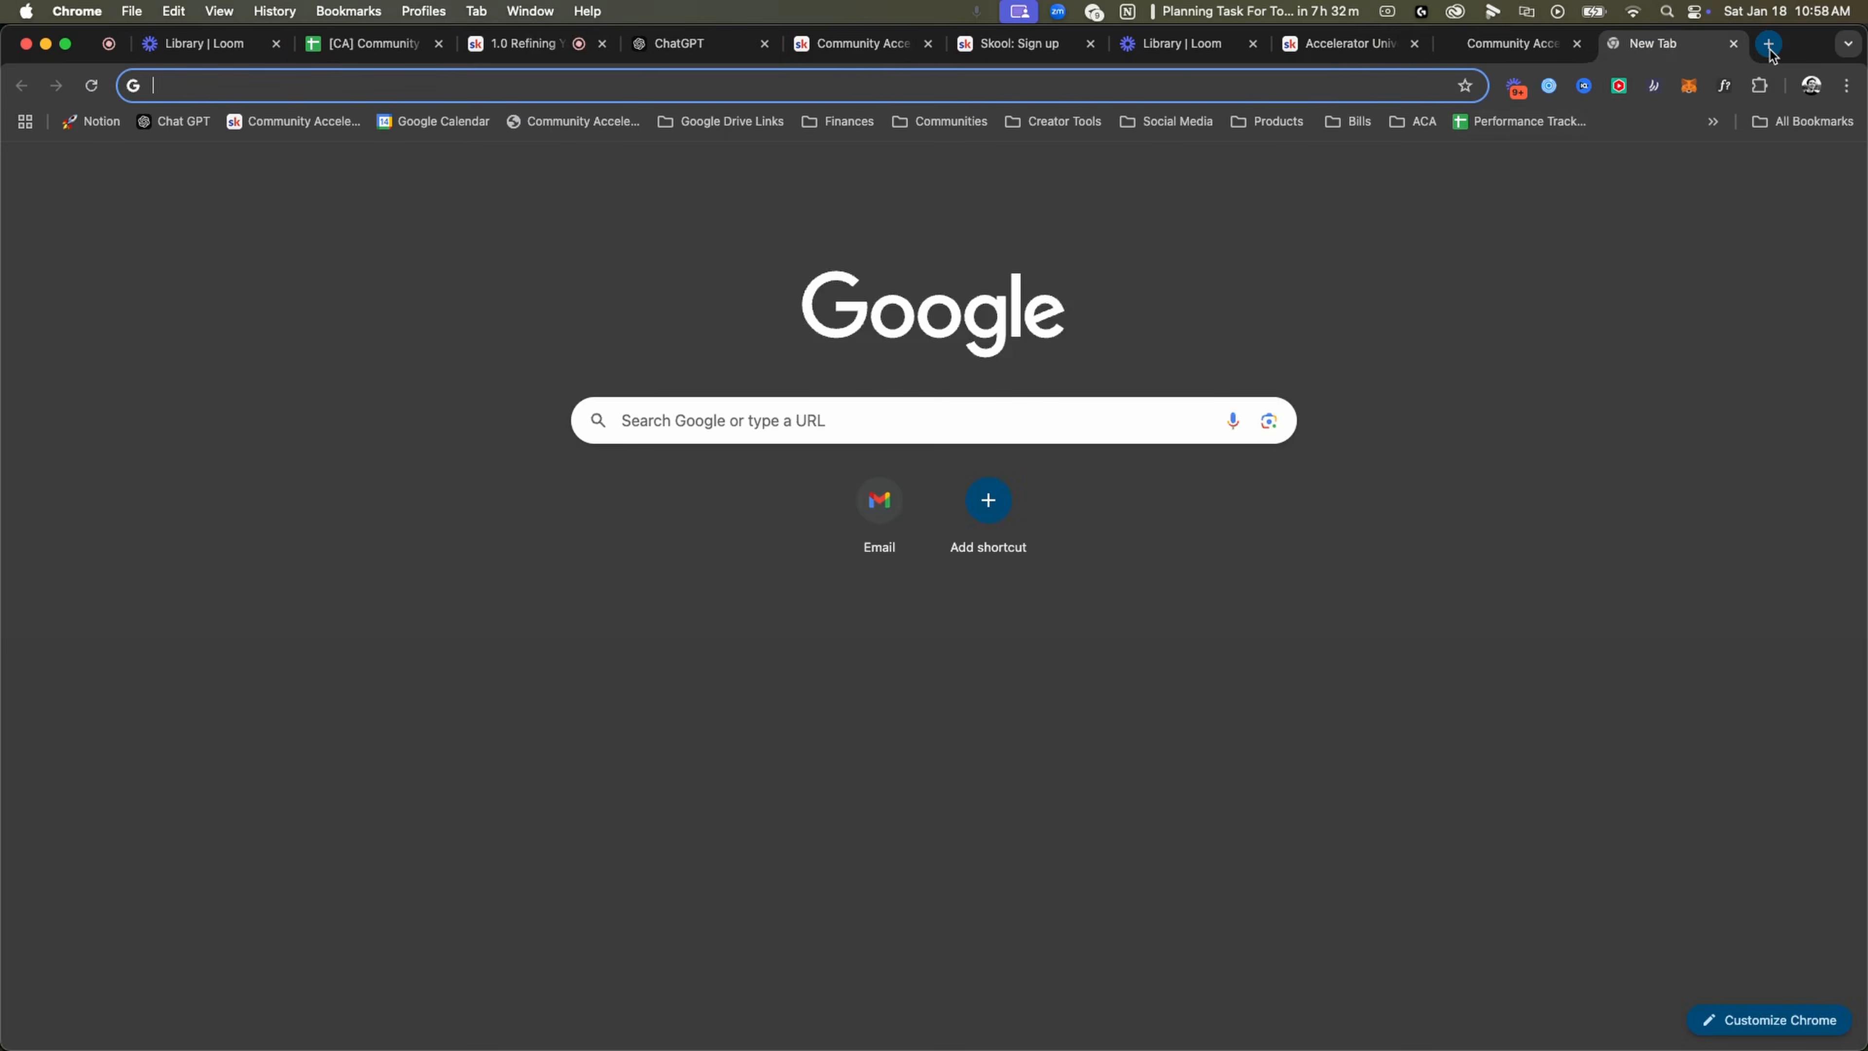
text(ava)
key(BackSpace)
key(BackSpace)
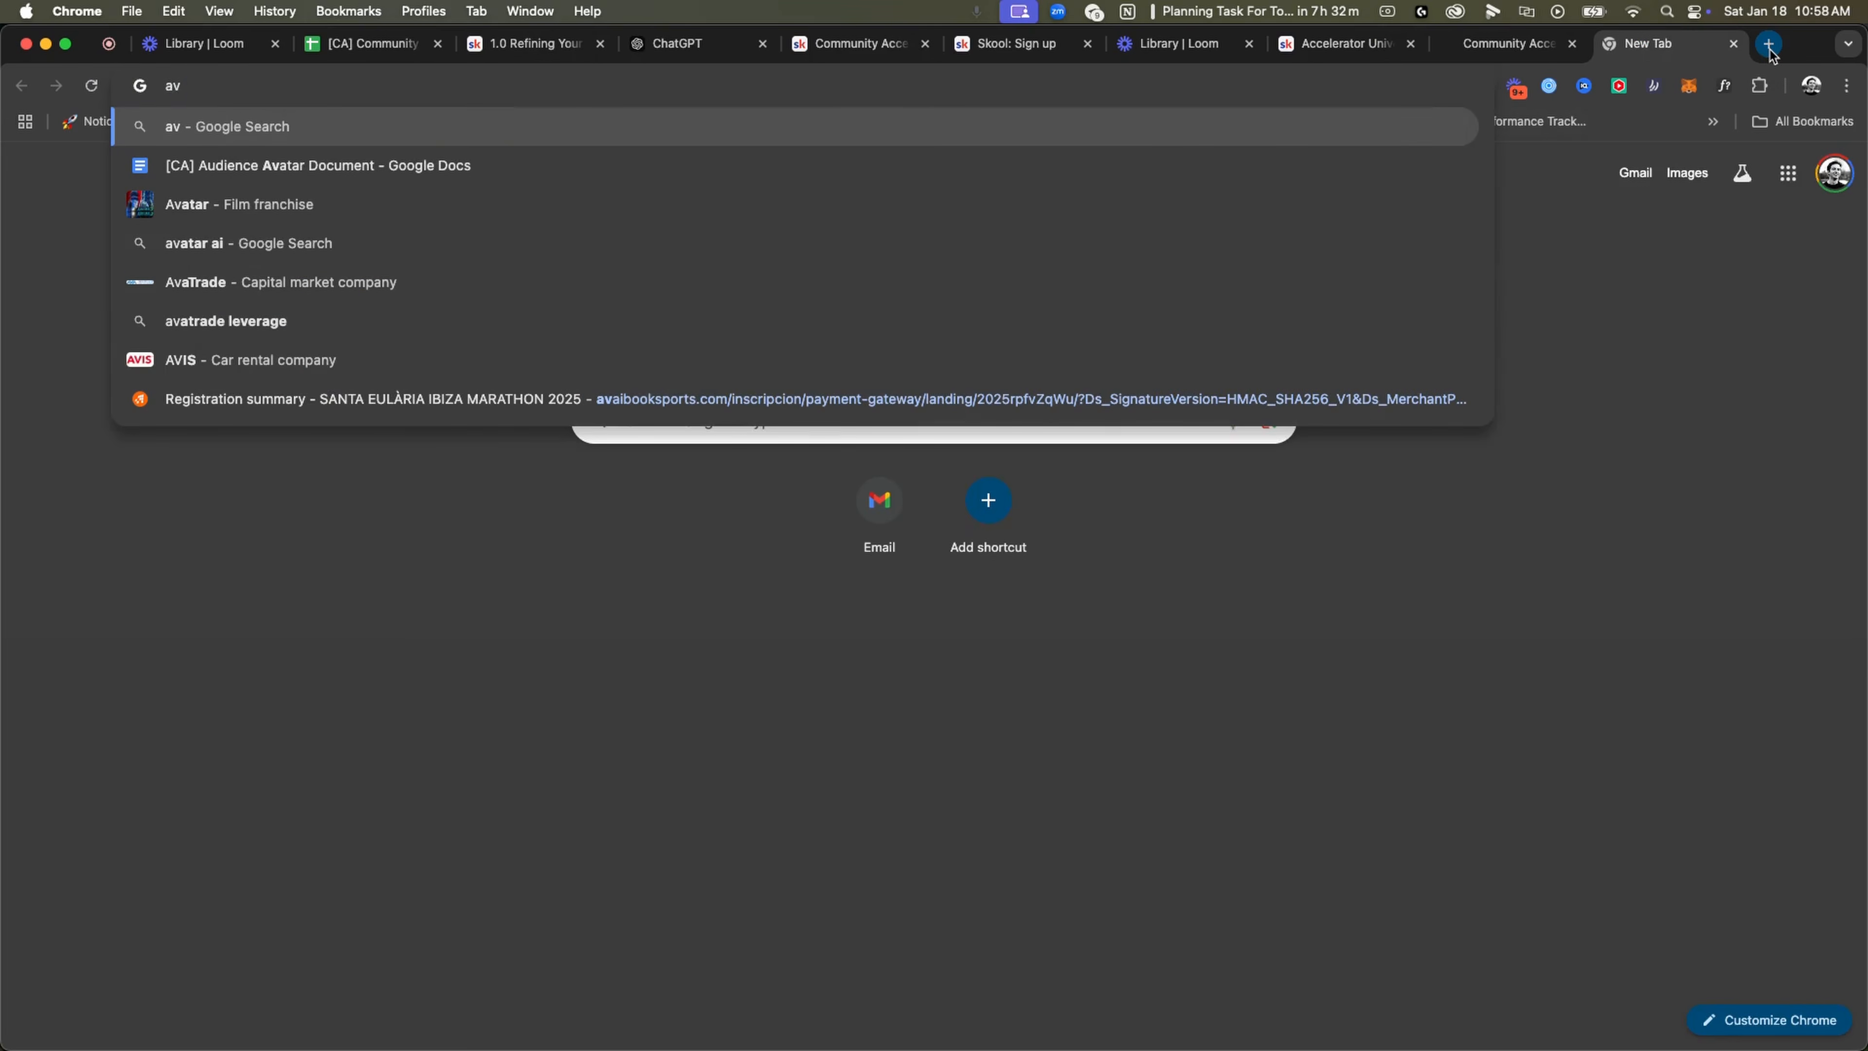
key(Down)
key(Return)
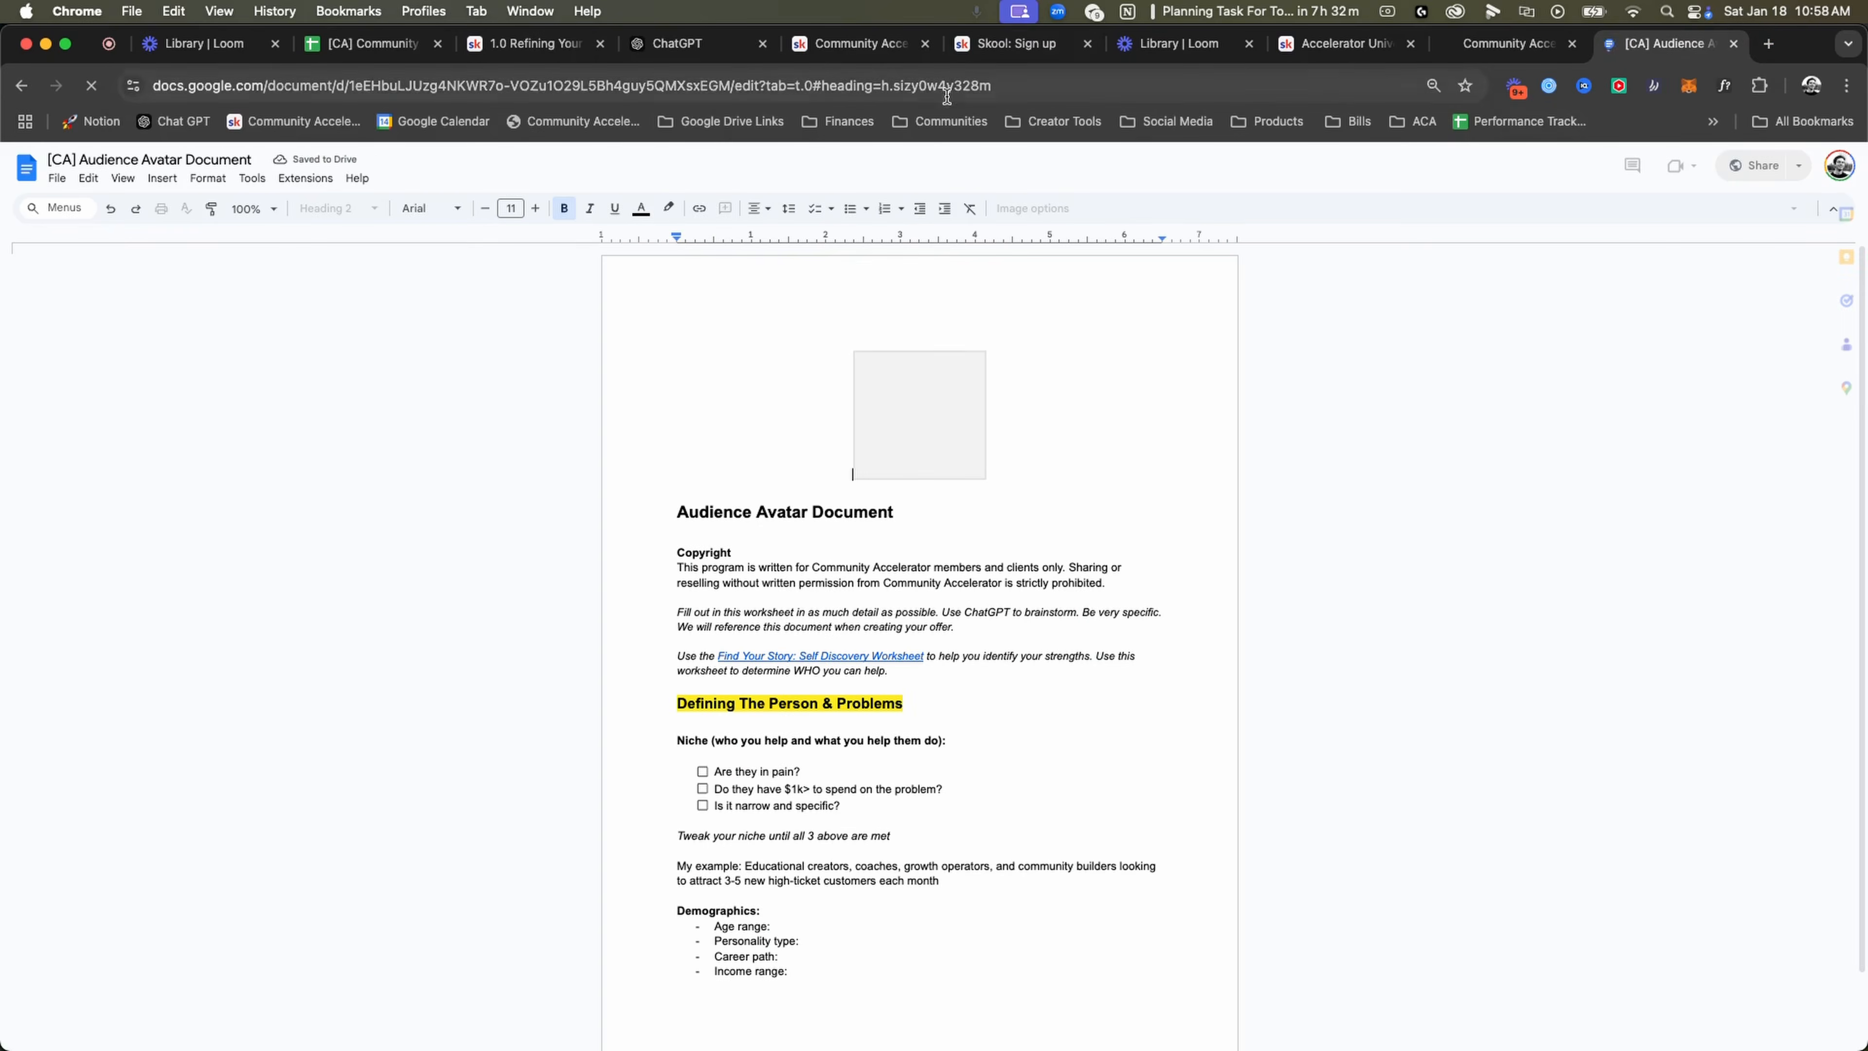
Check the sharing access of the Audience Avatar Document and copy its share link.
click(712, 87)
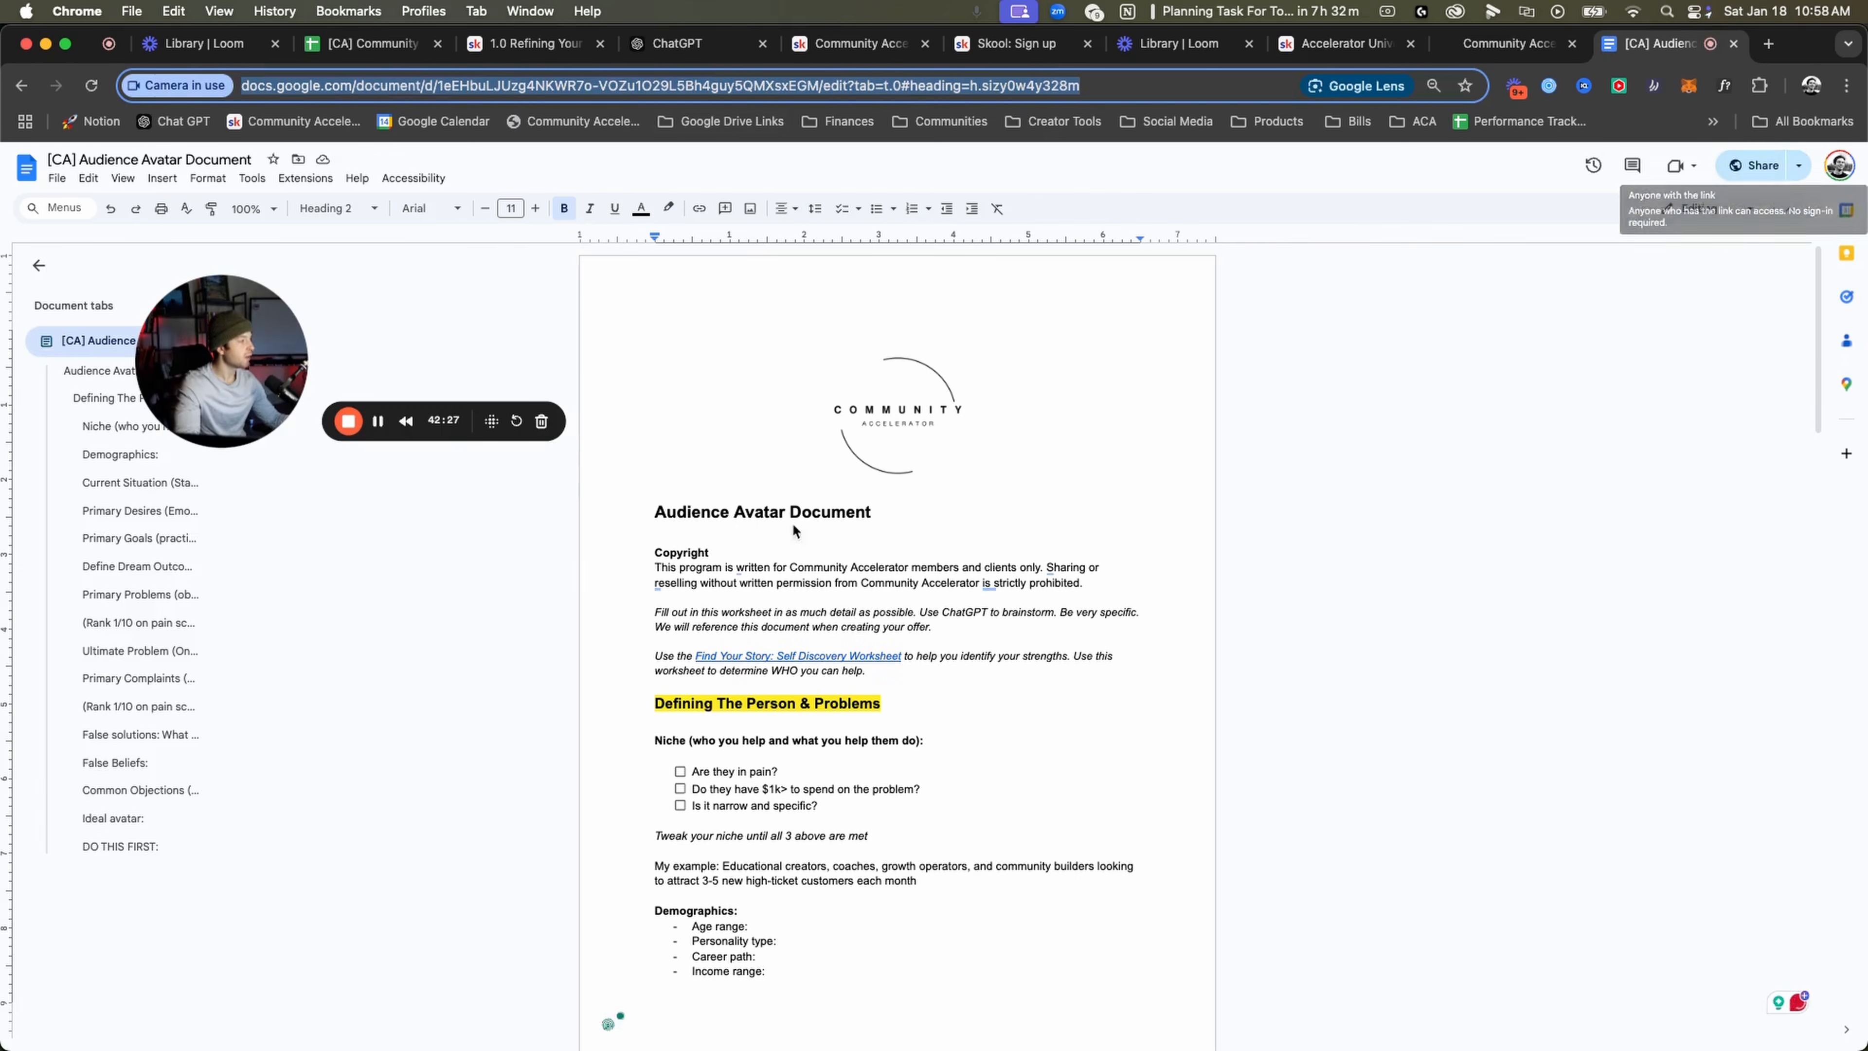
click(1752, 168)
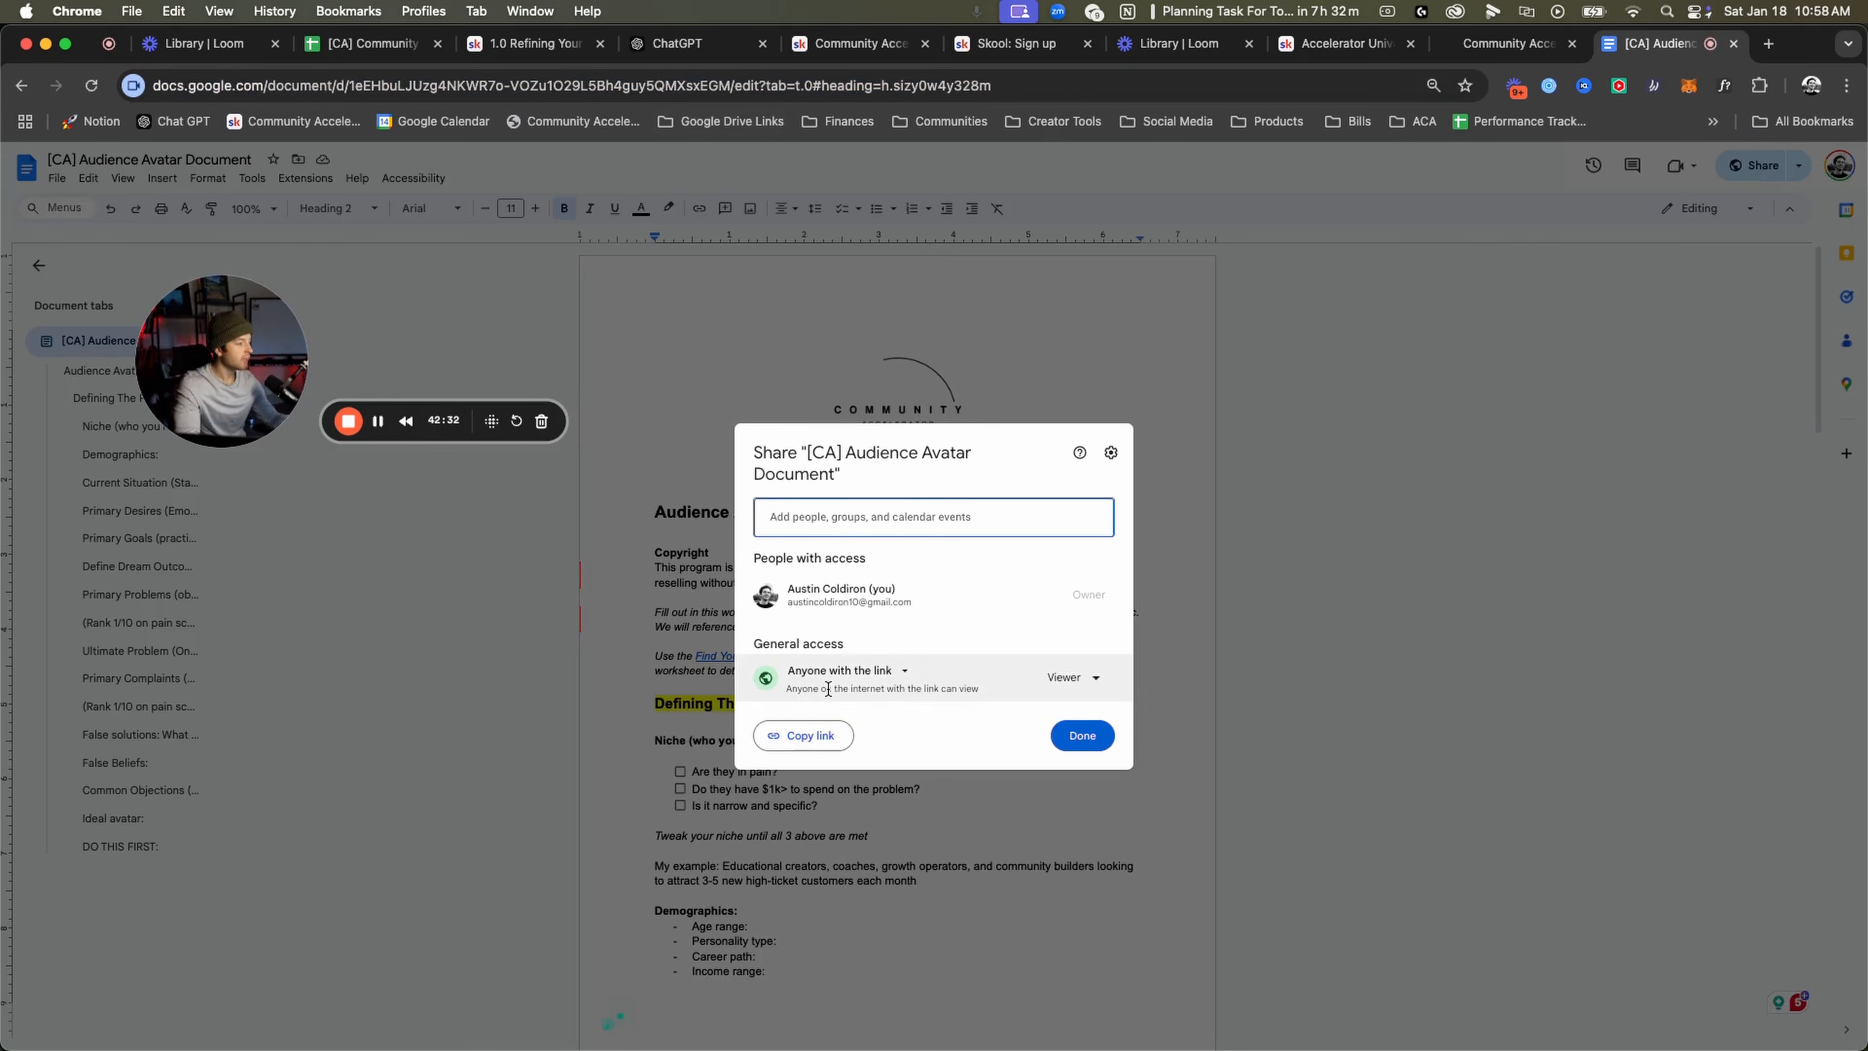
click(822, 751)
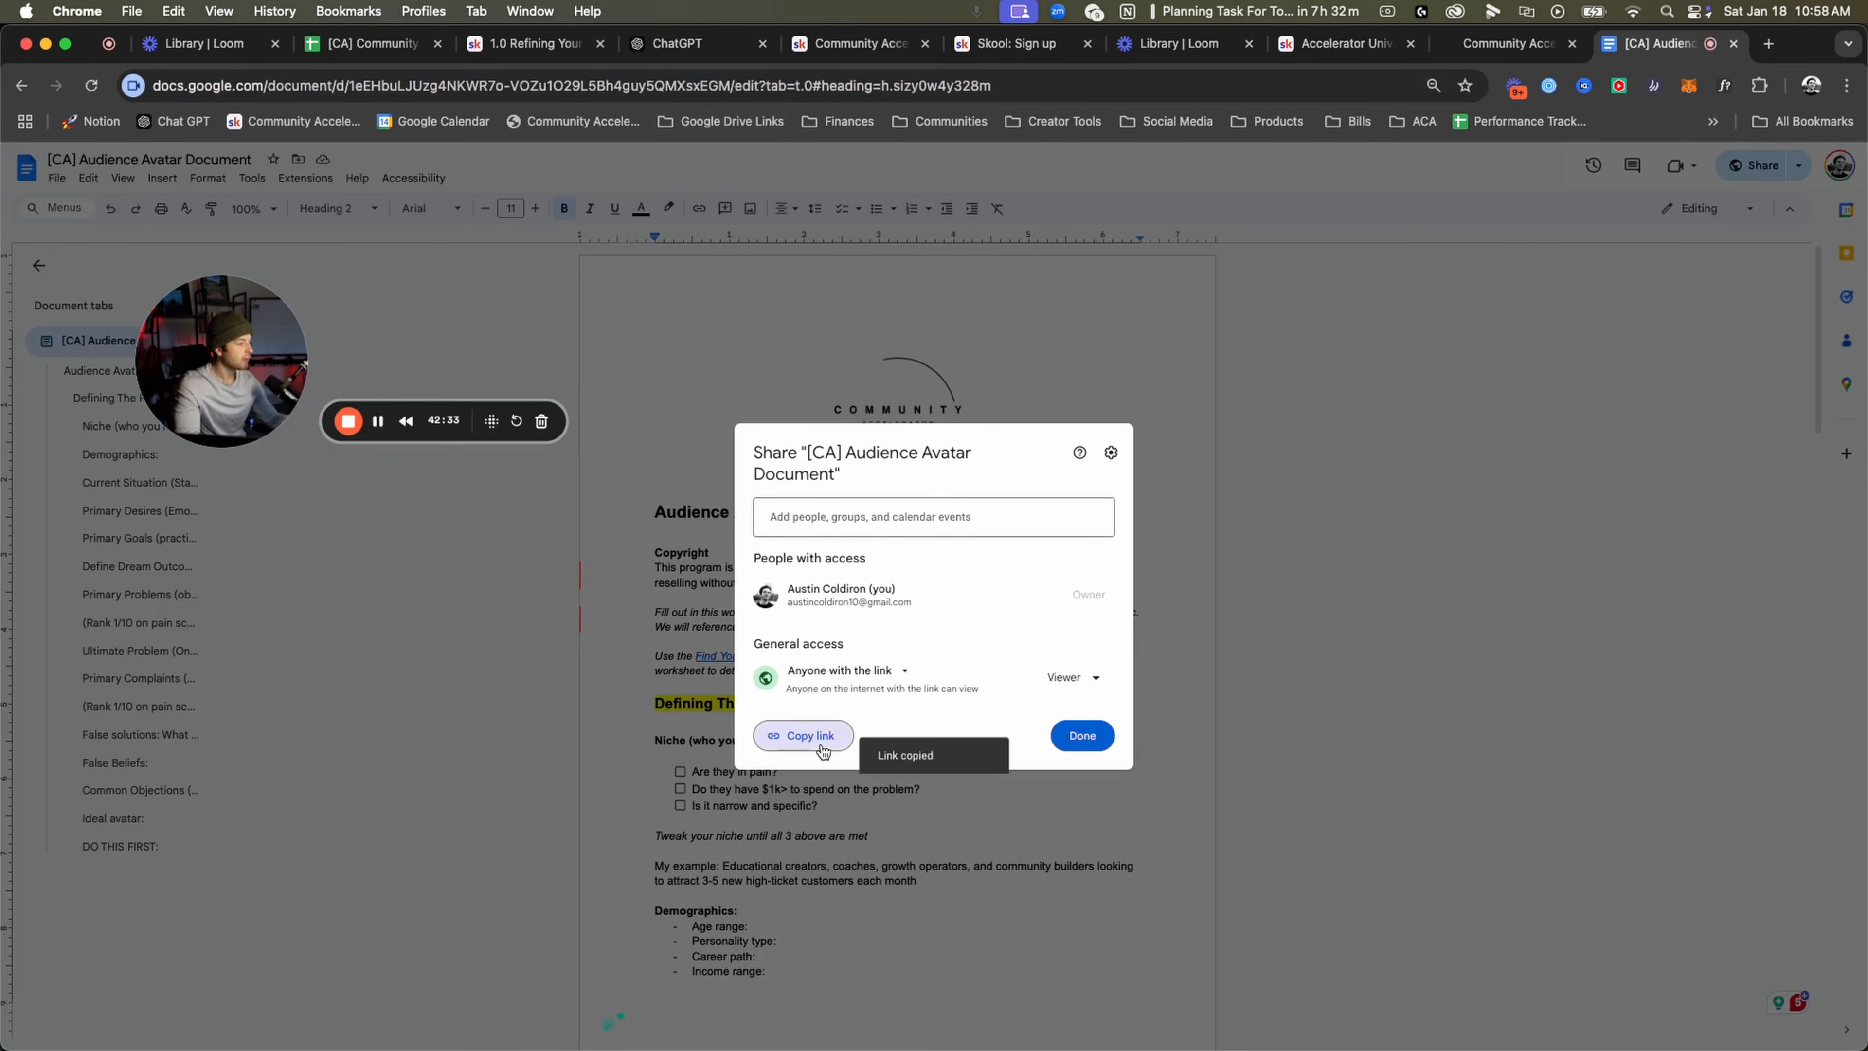
Load the share link in a new tab with its "edit?usp=sharing" ending replaced by "copy", and highlight the copy prompt.
click(1768, 44)
key(super+v)
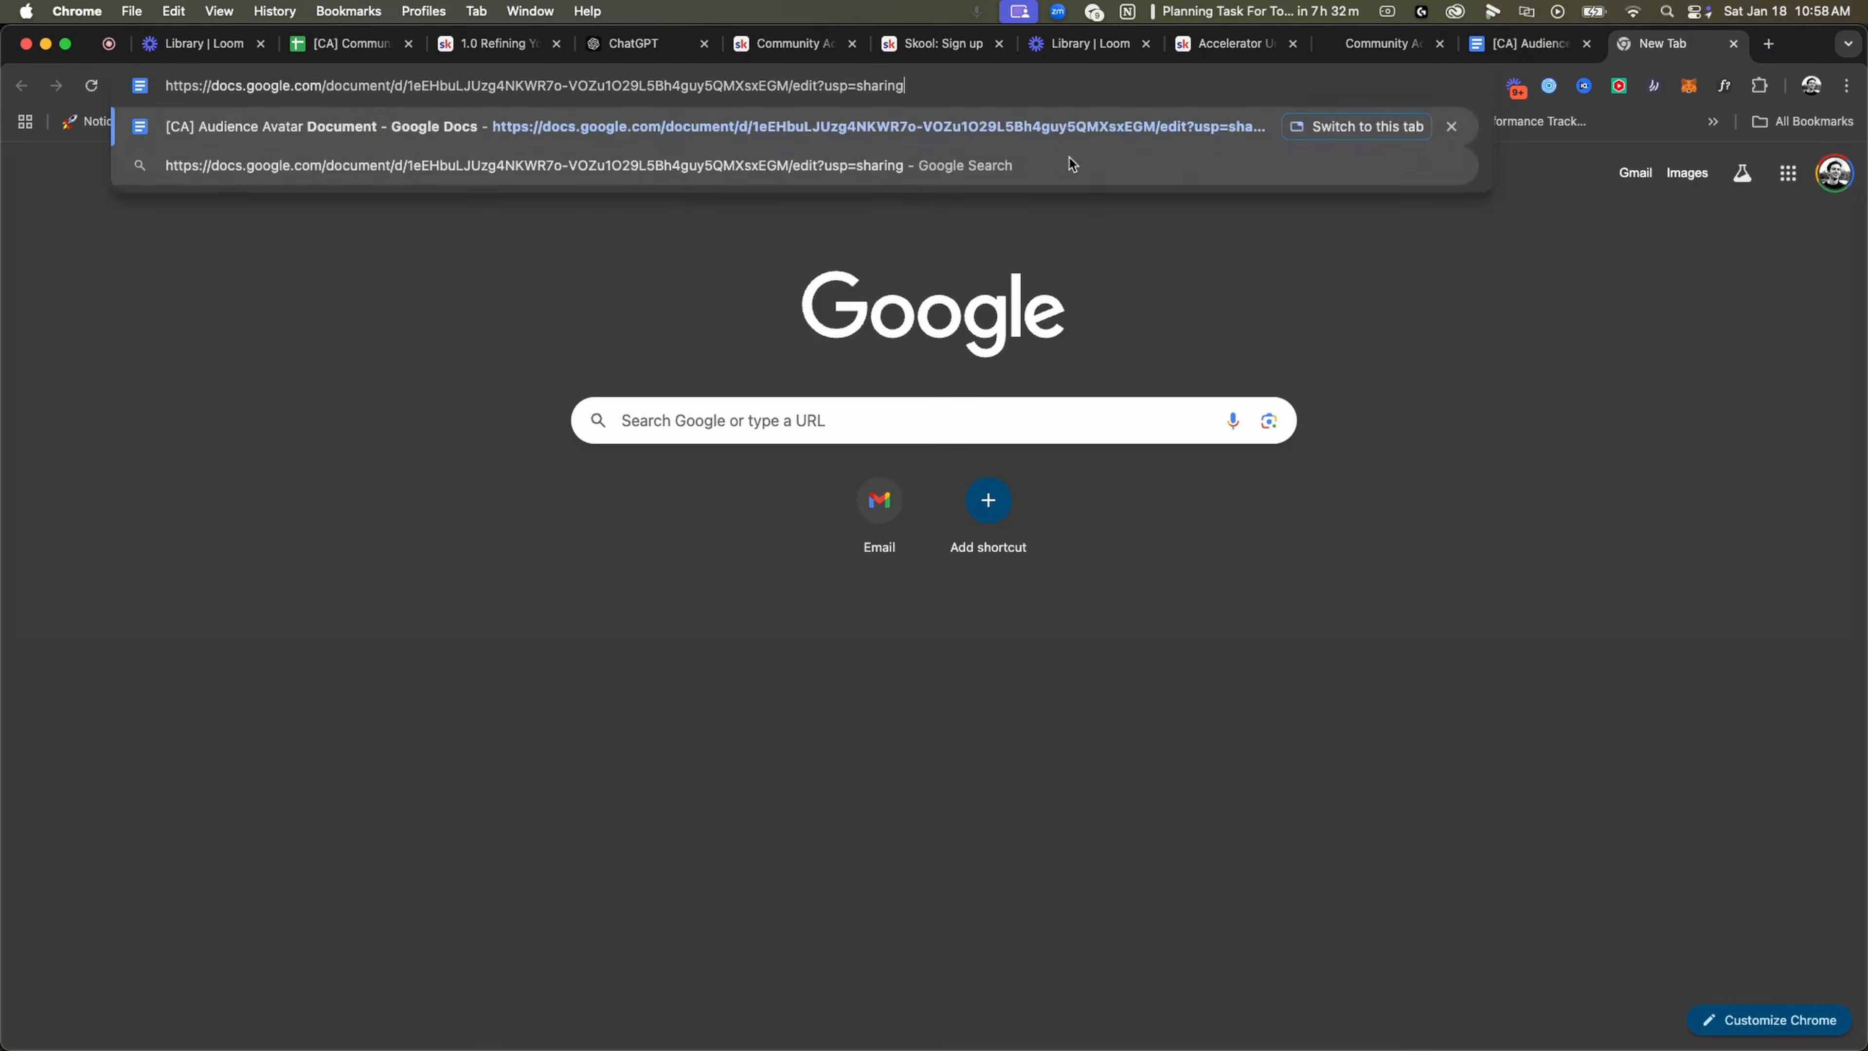
drag(929, 86, 805, 95)
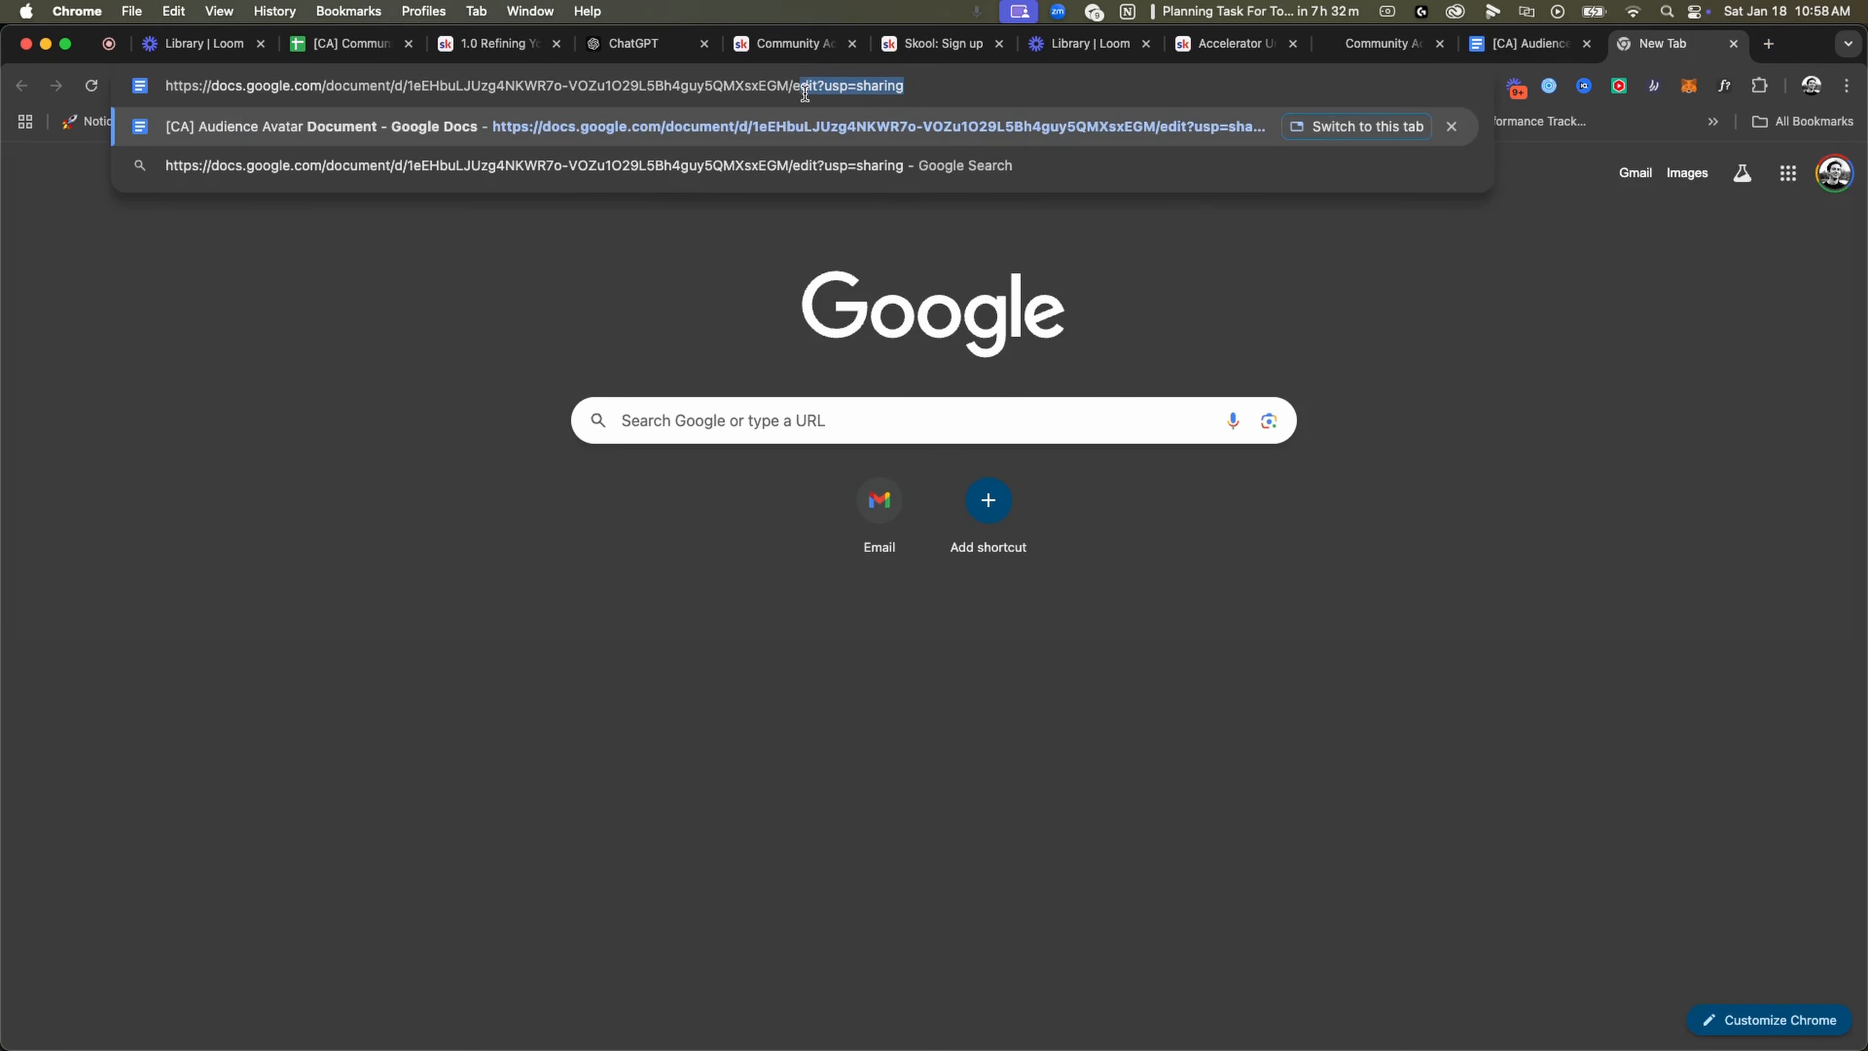
text(copy)
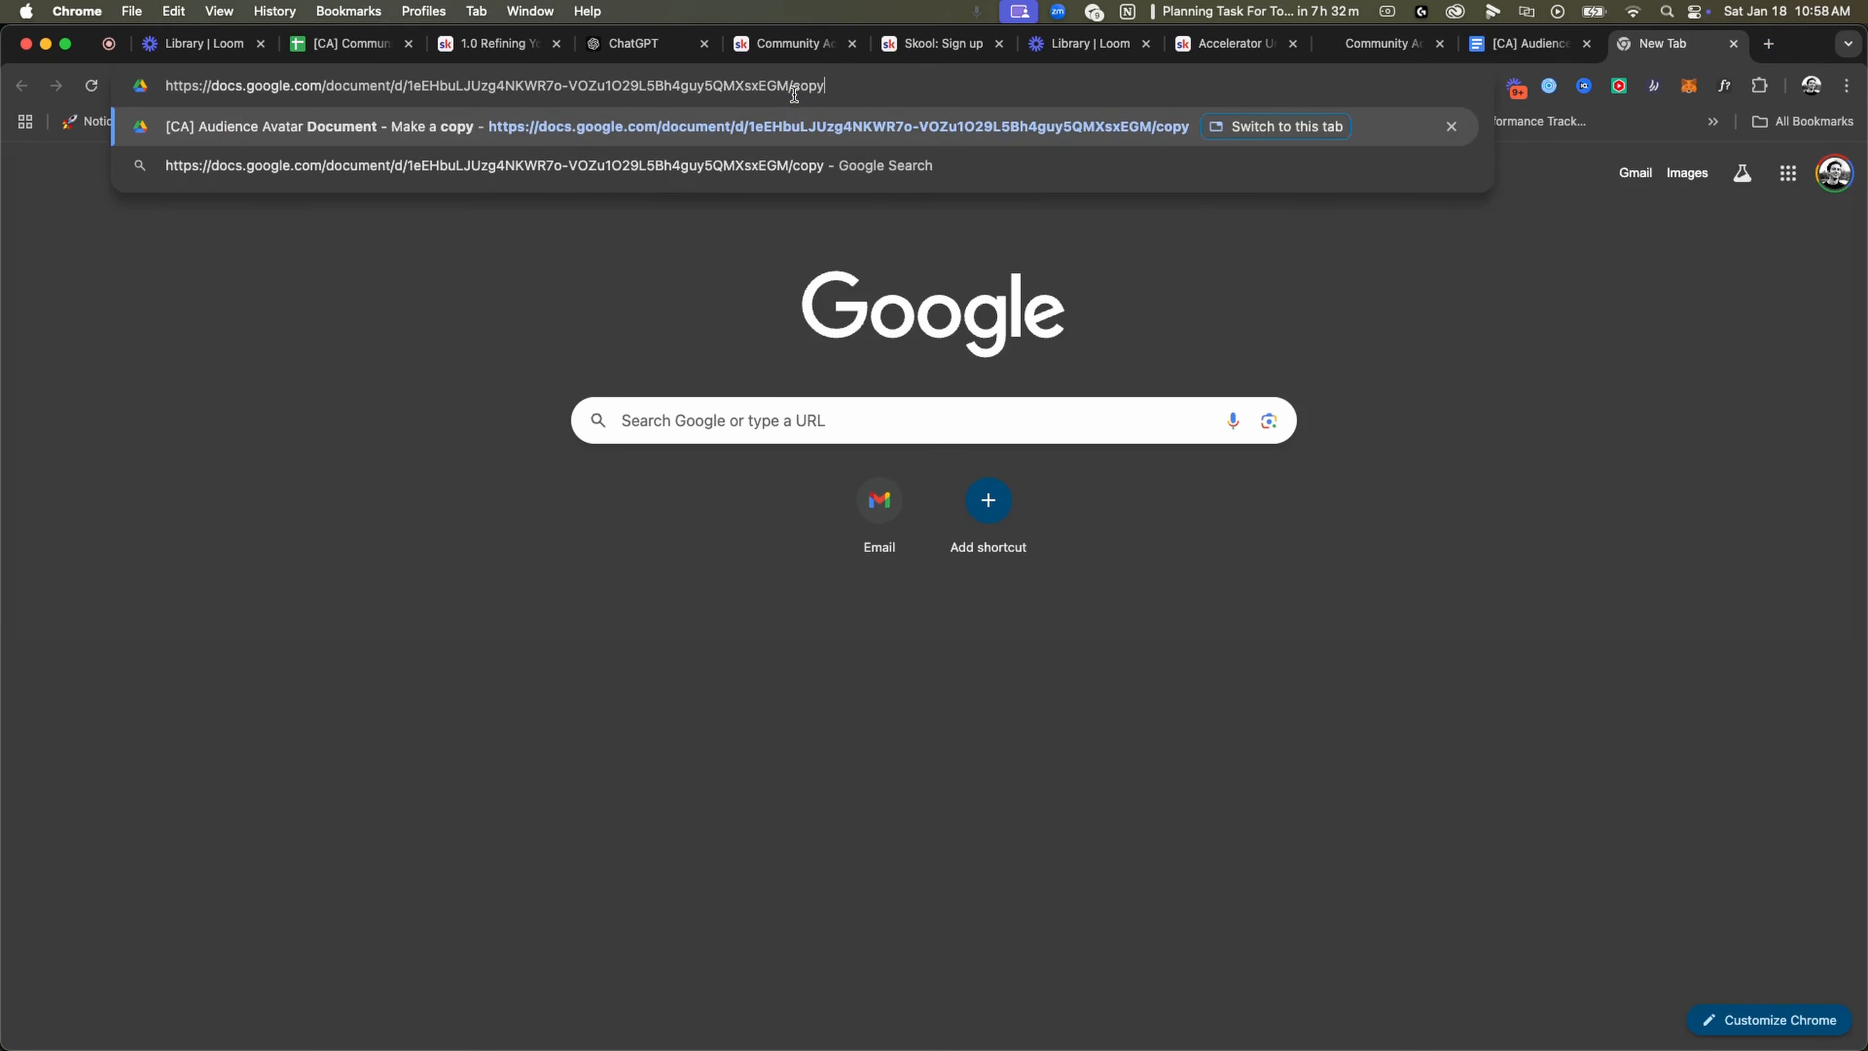
key(Return)
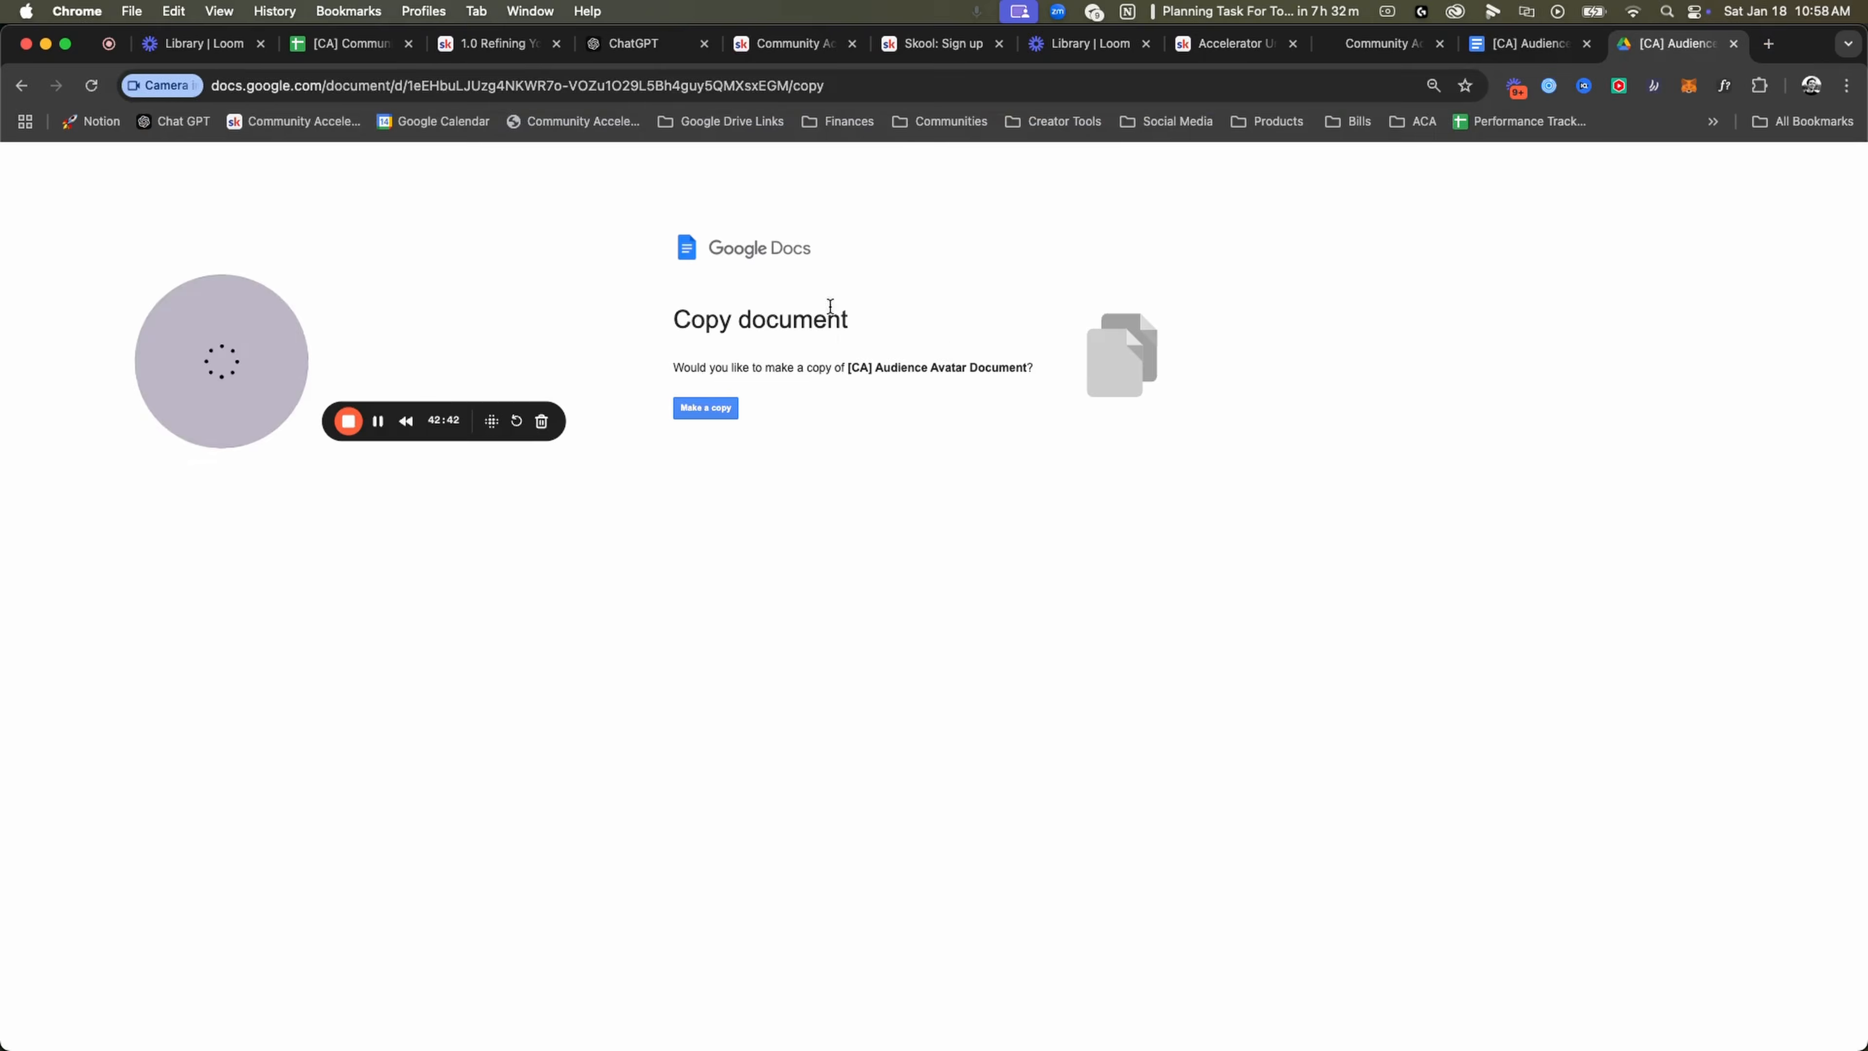
drag(663, 377, 983, 370)
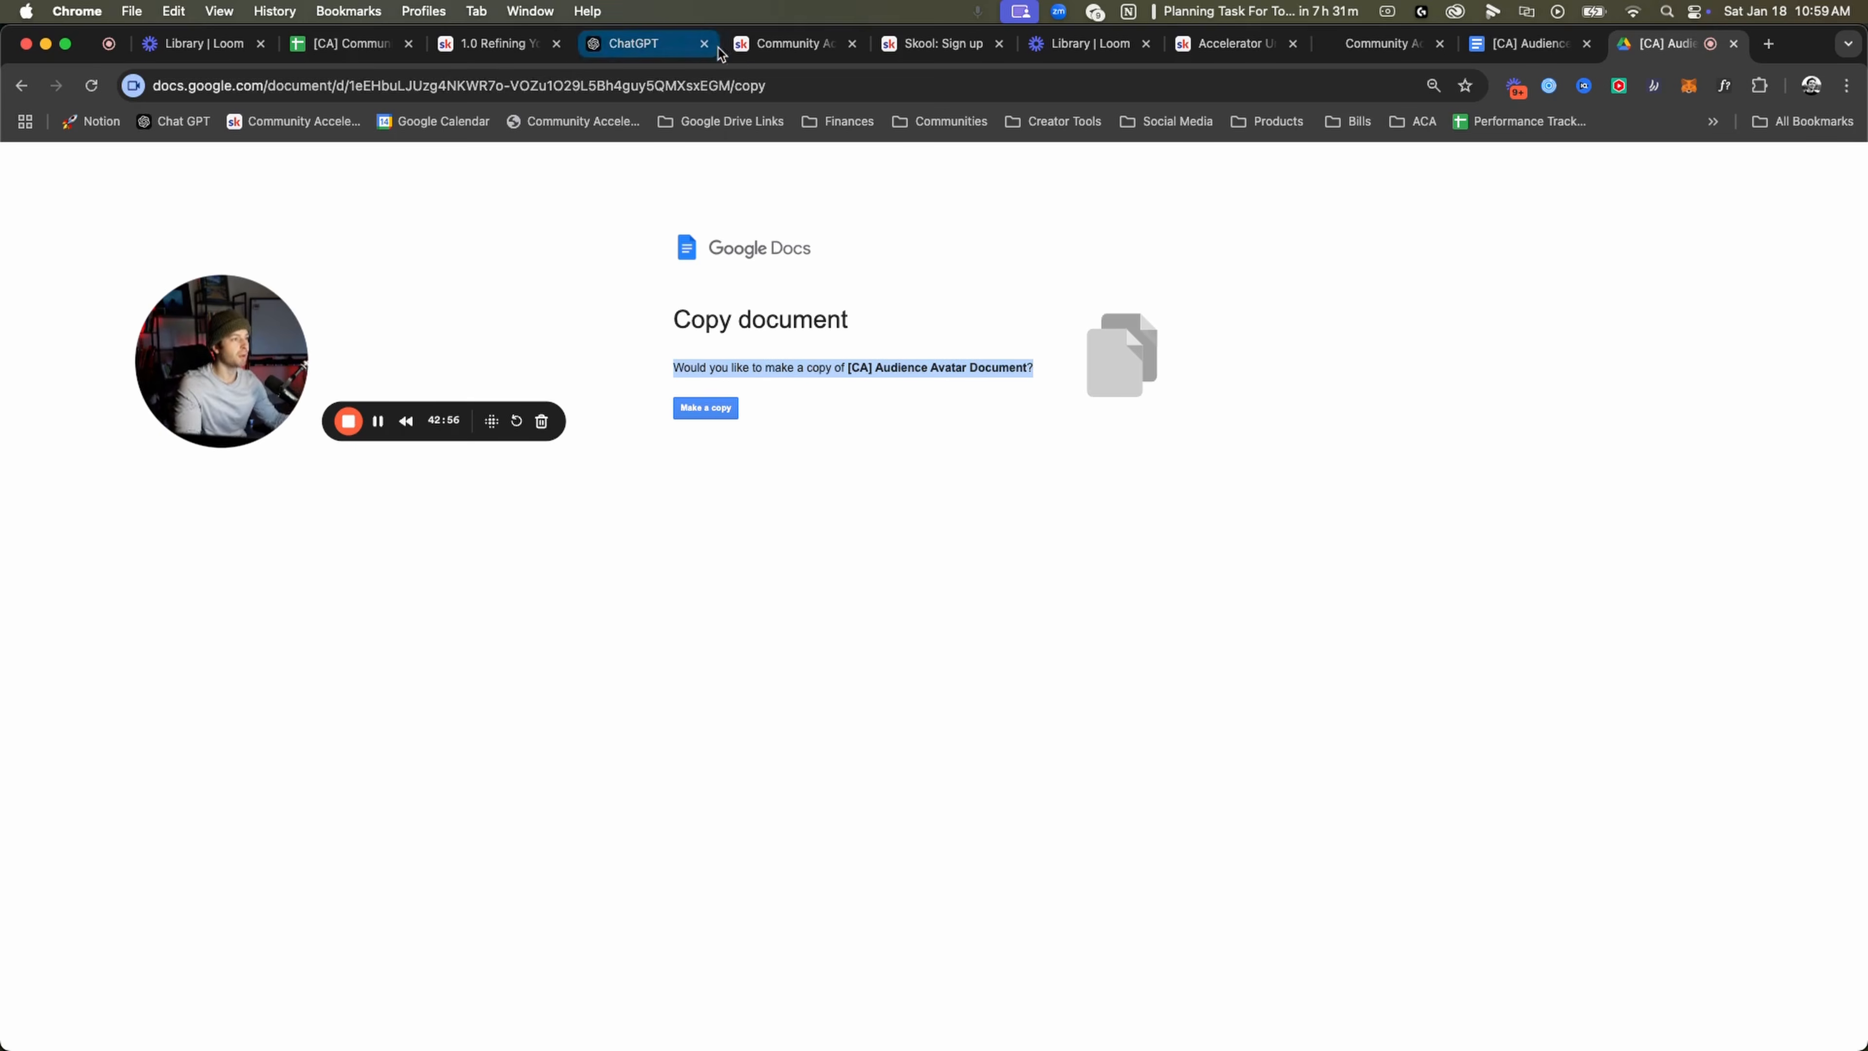
Copy the document's web address ending in "/copy" and return to the "1.0 Refining Your Avatar" page in Skool.
click(745, 87)
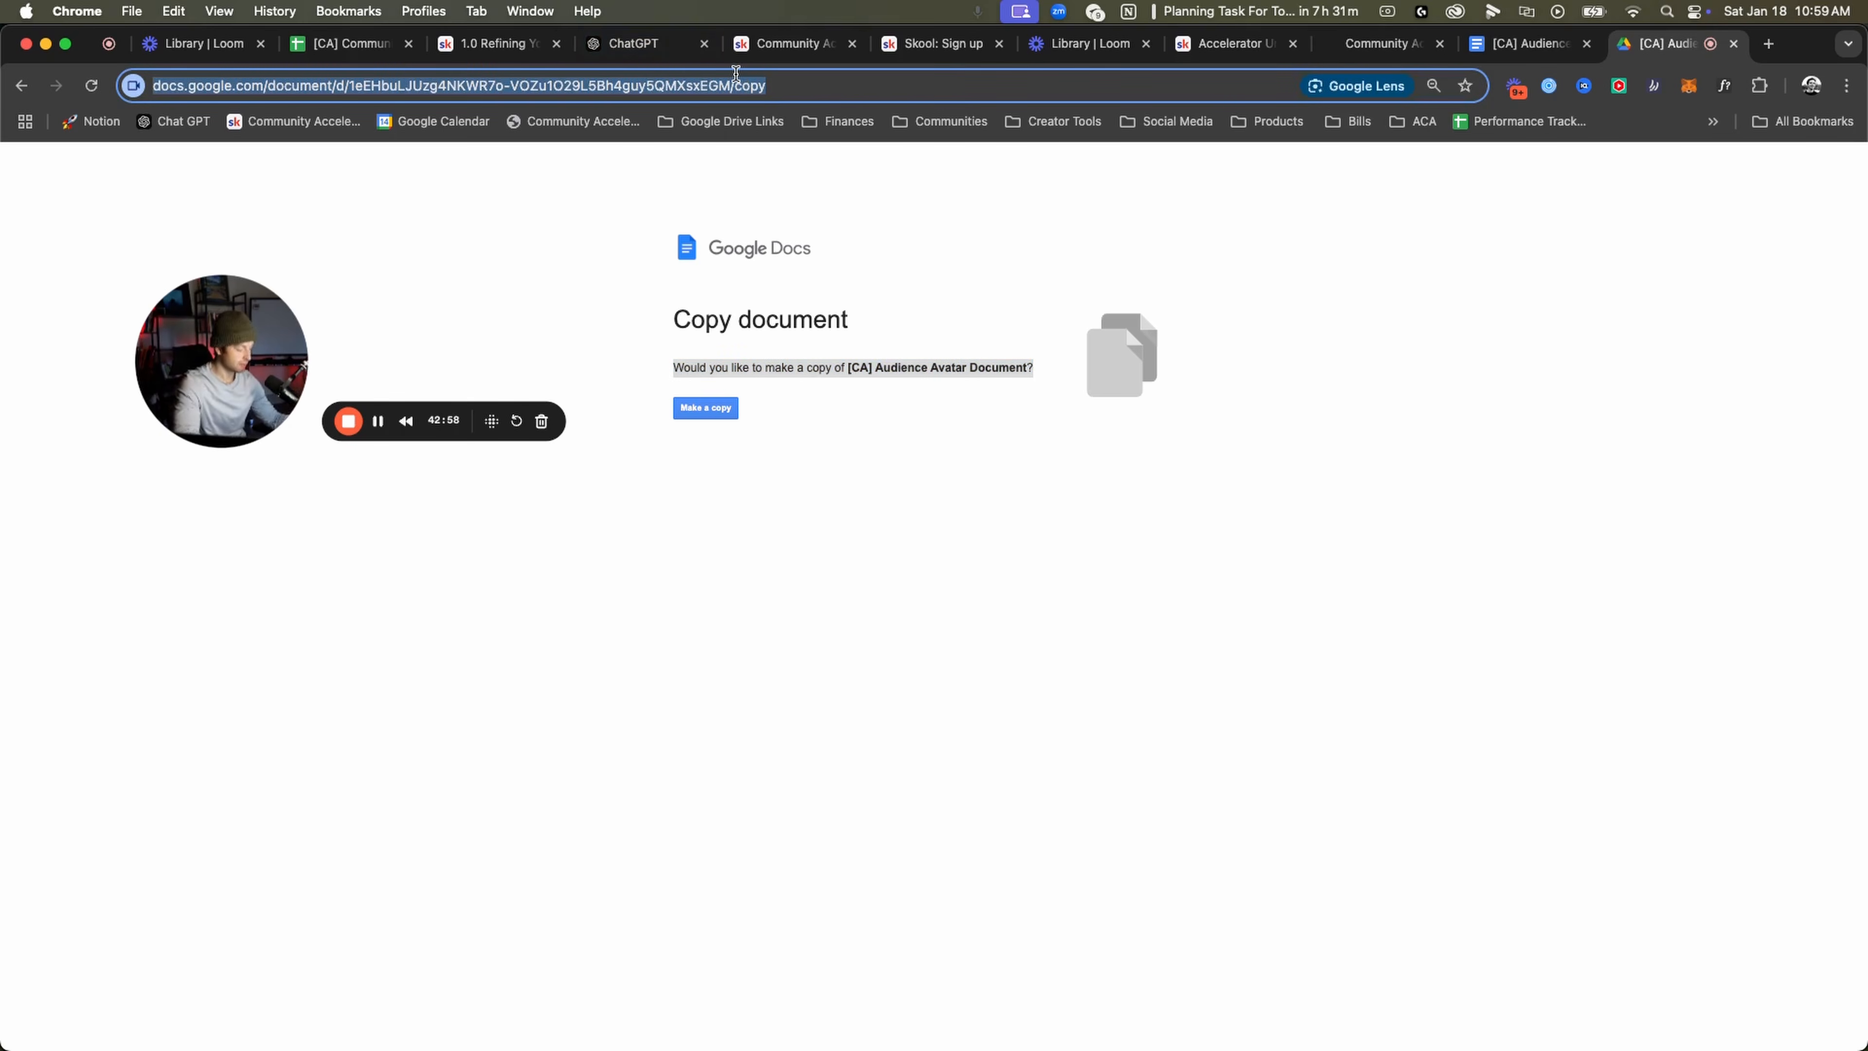
click(787, 44)
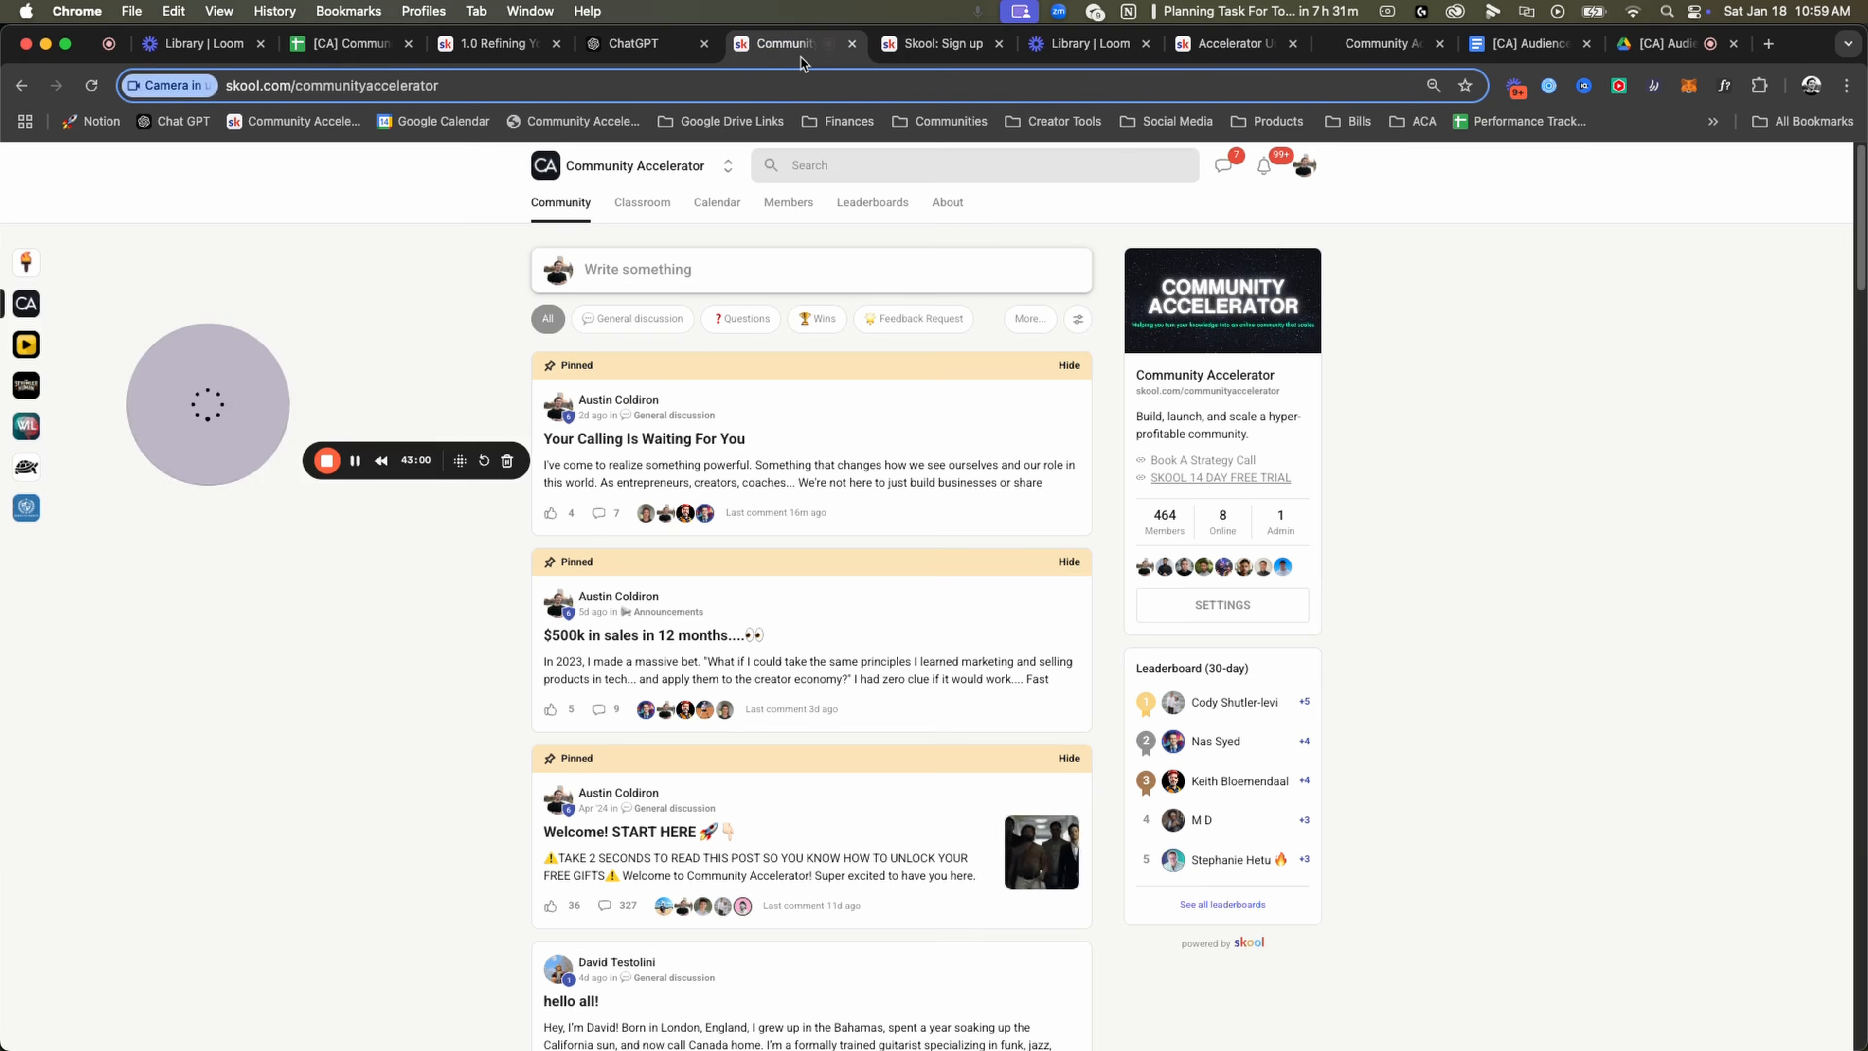
click(935, 46)
click(1247, 46)
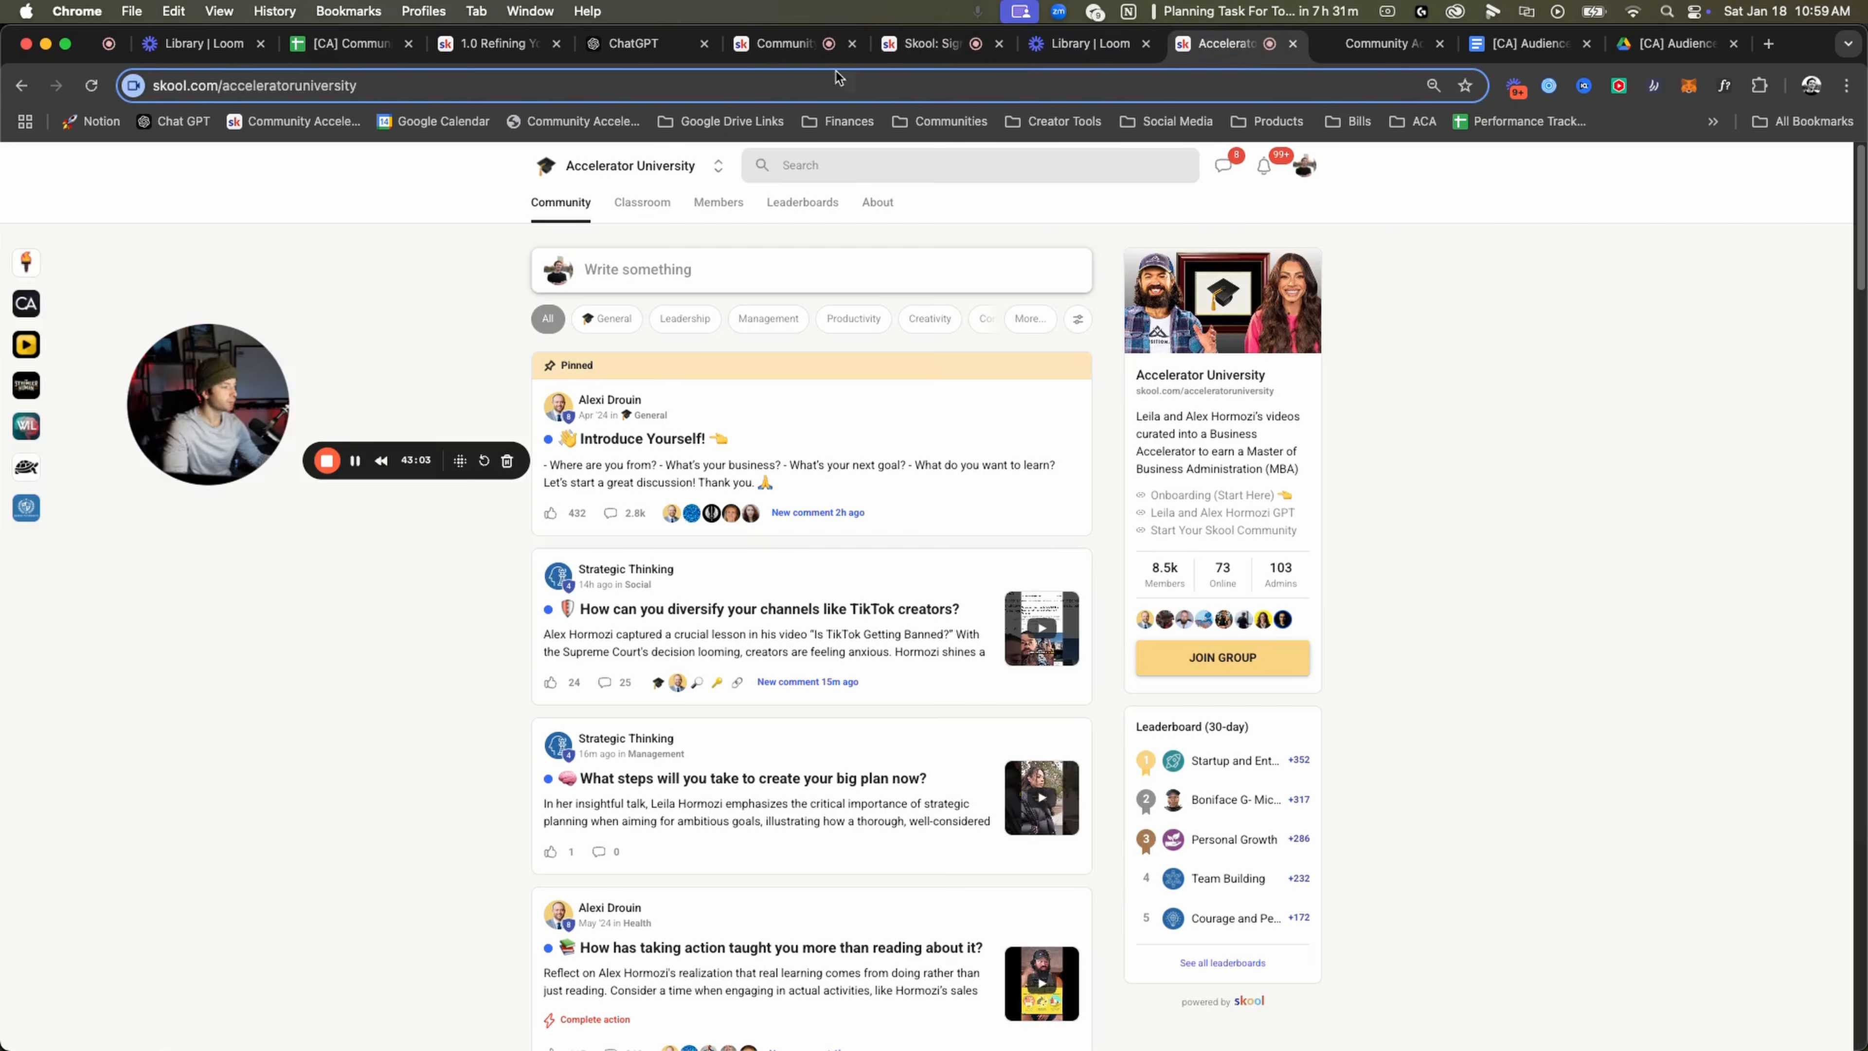
click(491, 46)
Paste the copied address as the URL of the "Avatar document" resource, add the link and save the page.
click(878, 612)
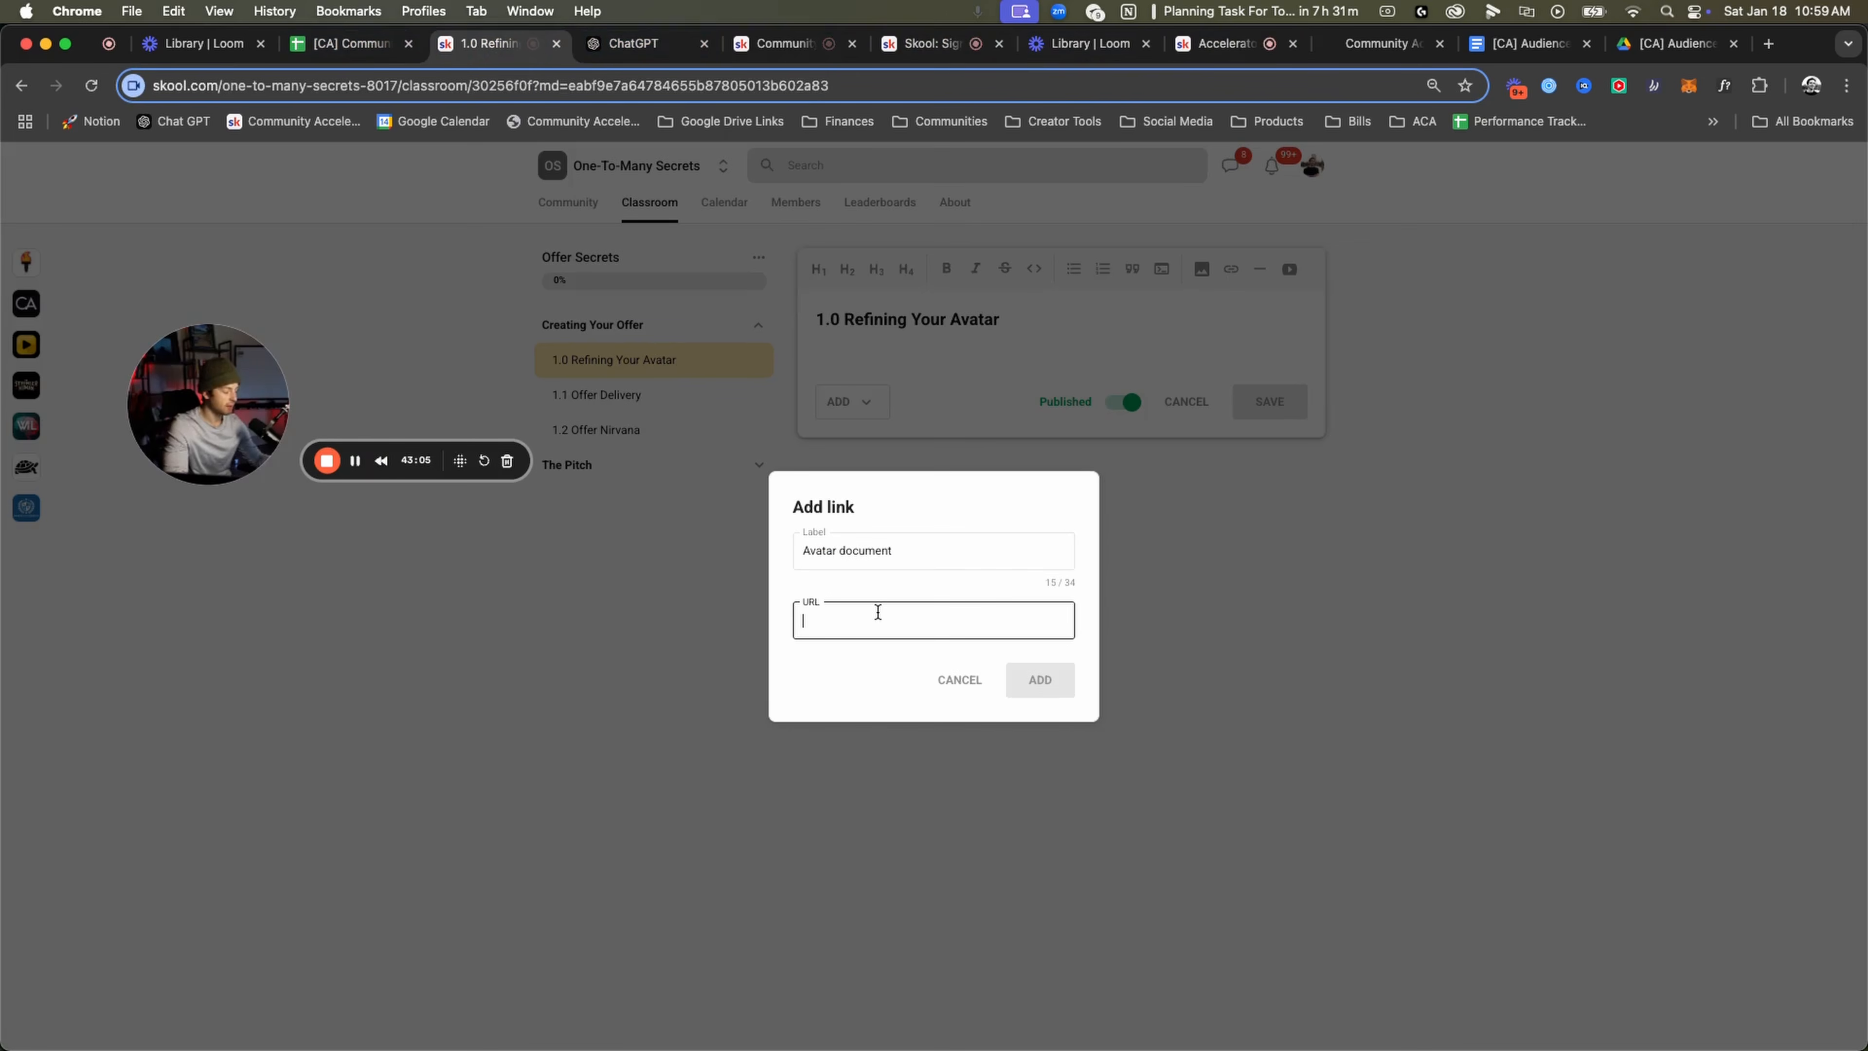
key(super+v)
click(1039, 683)
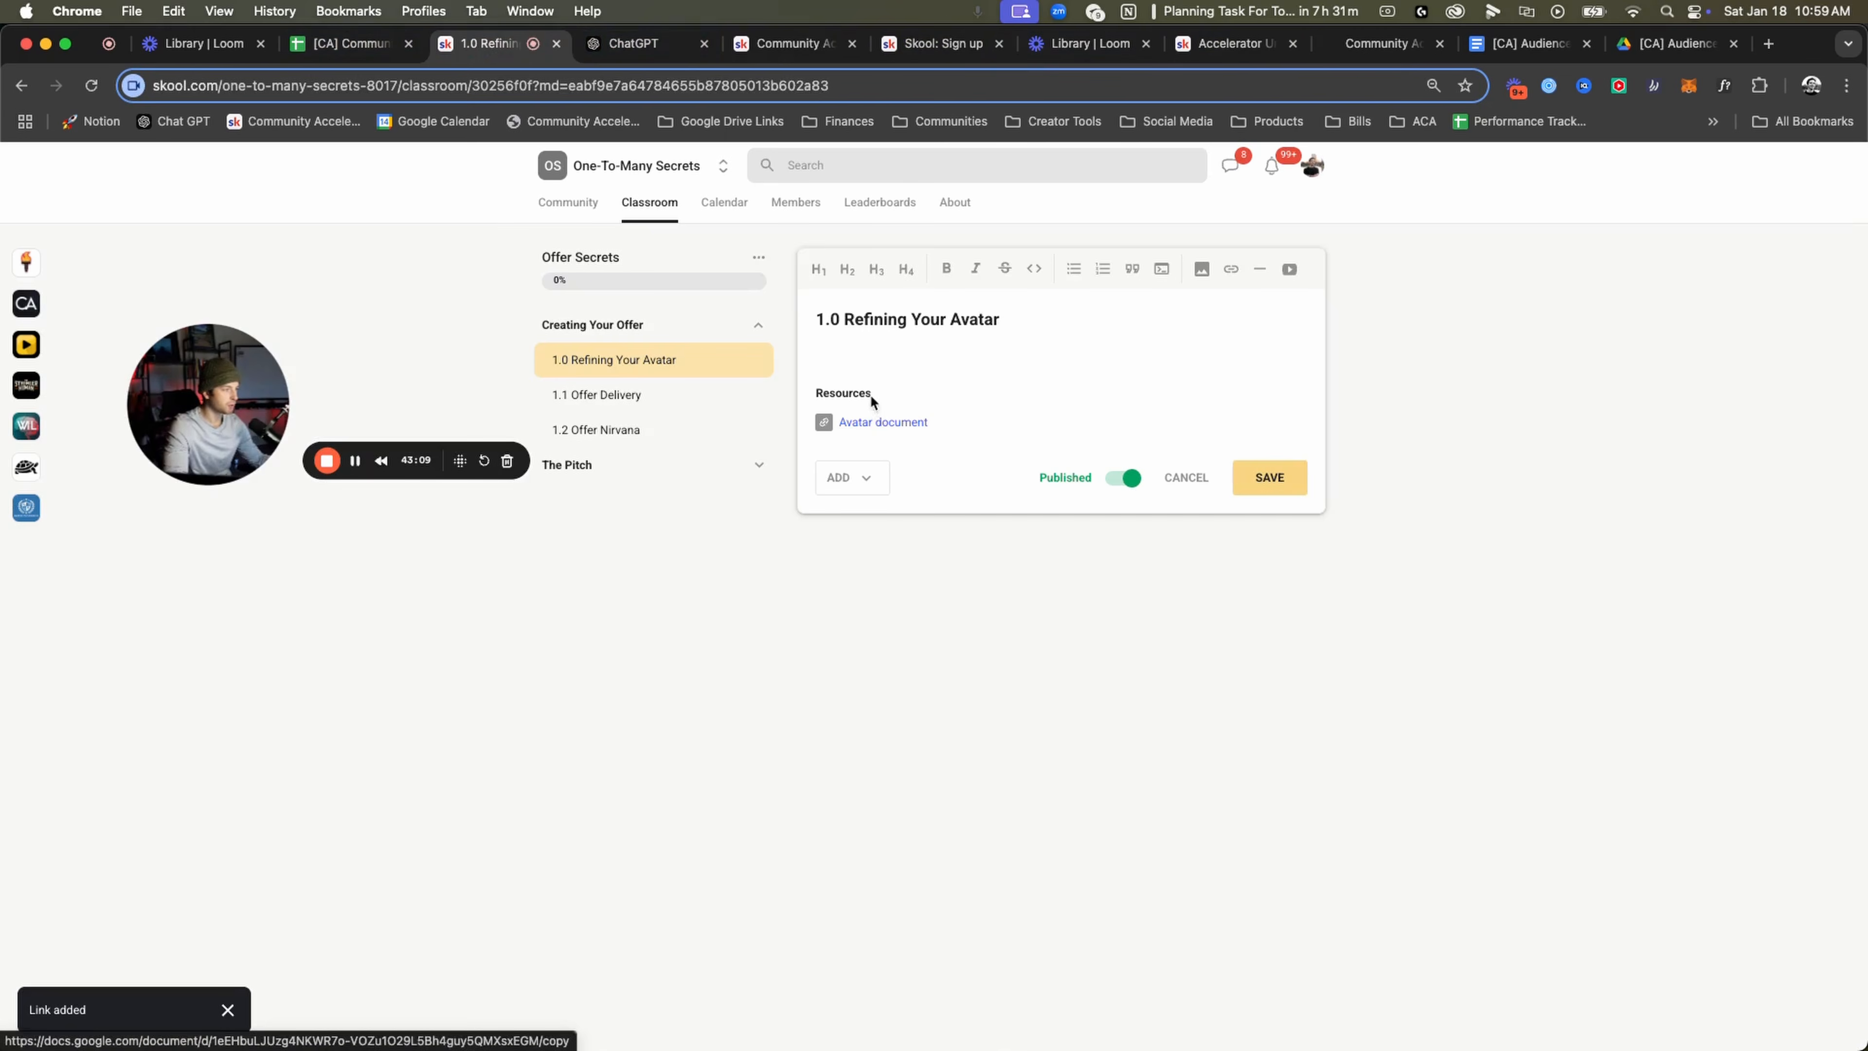
click(1285, 478)
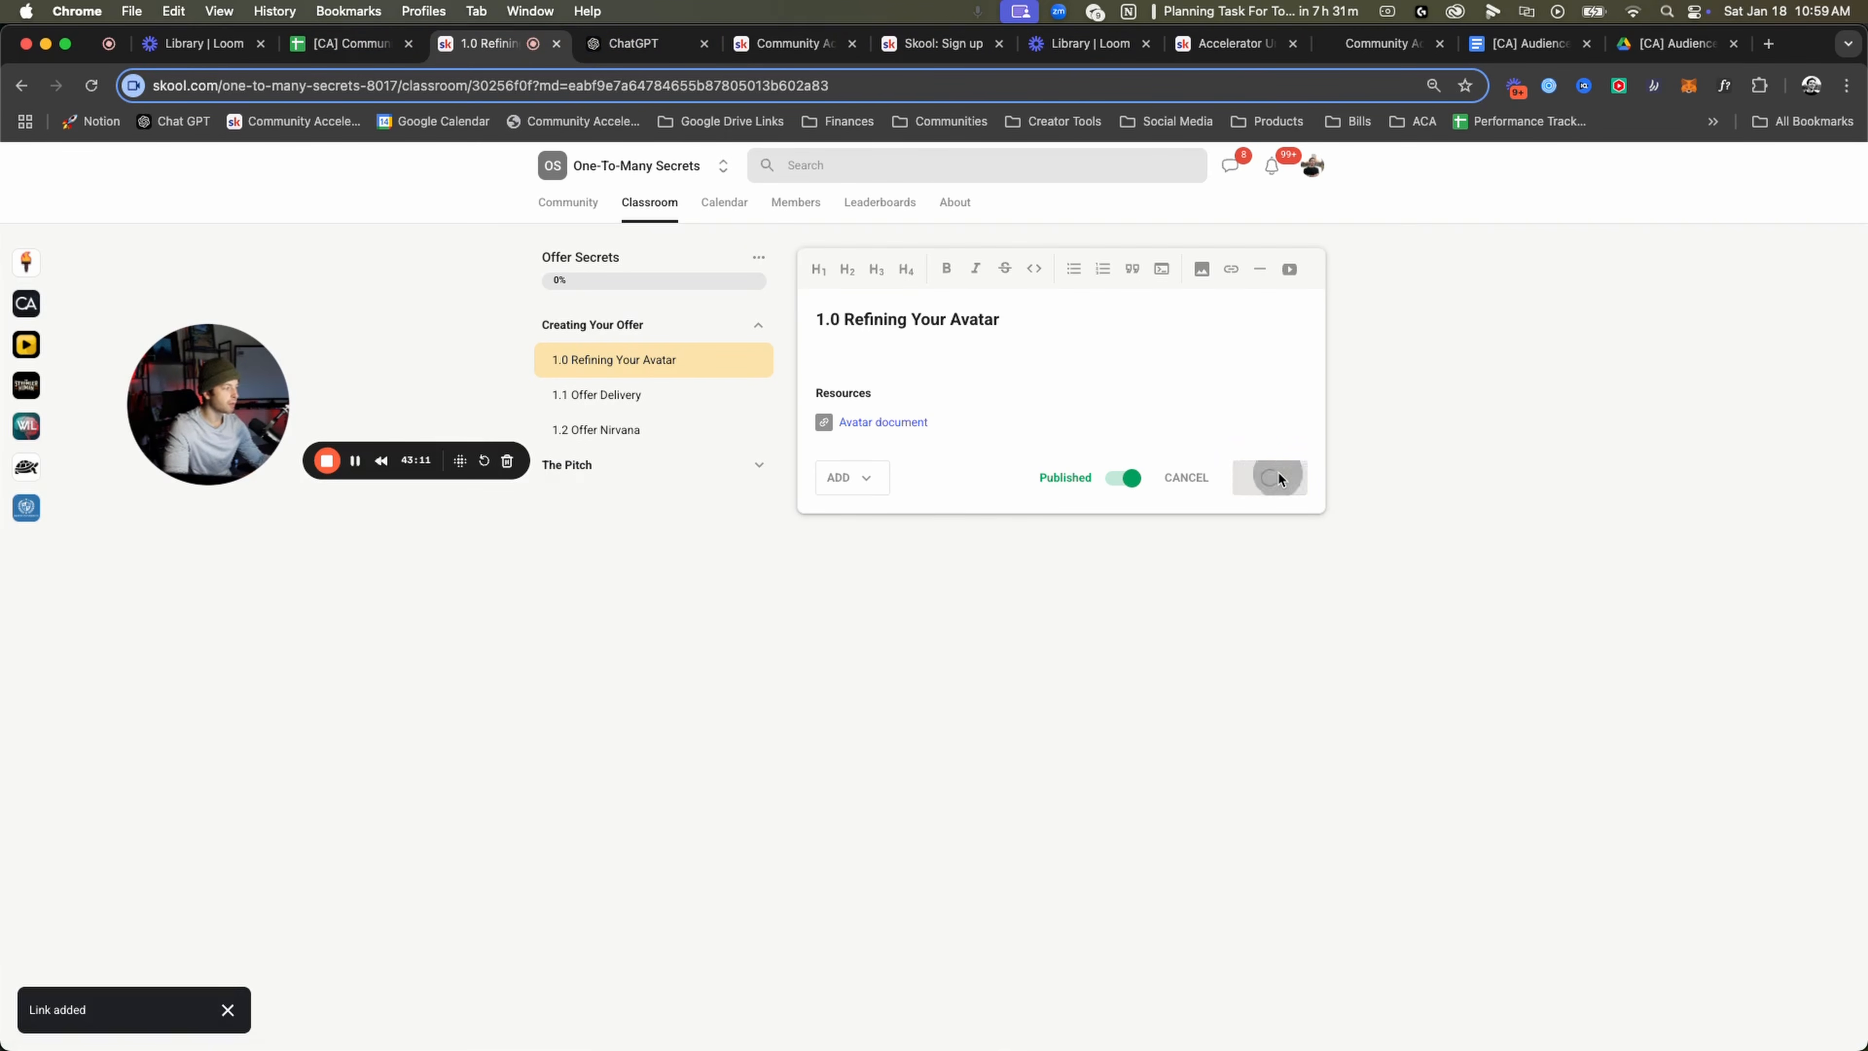
In the Community Launch Checklist, mark "Add resources as attatchments" as done and select the Skool editor task.
click(346, 43)
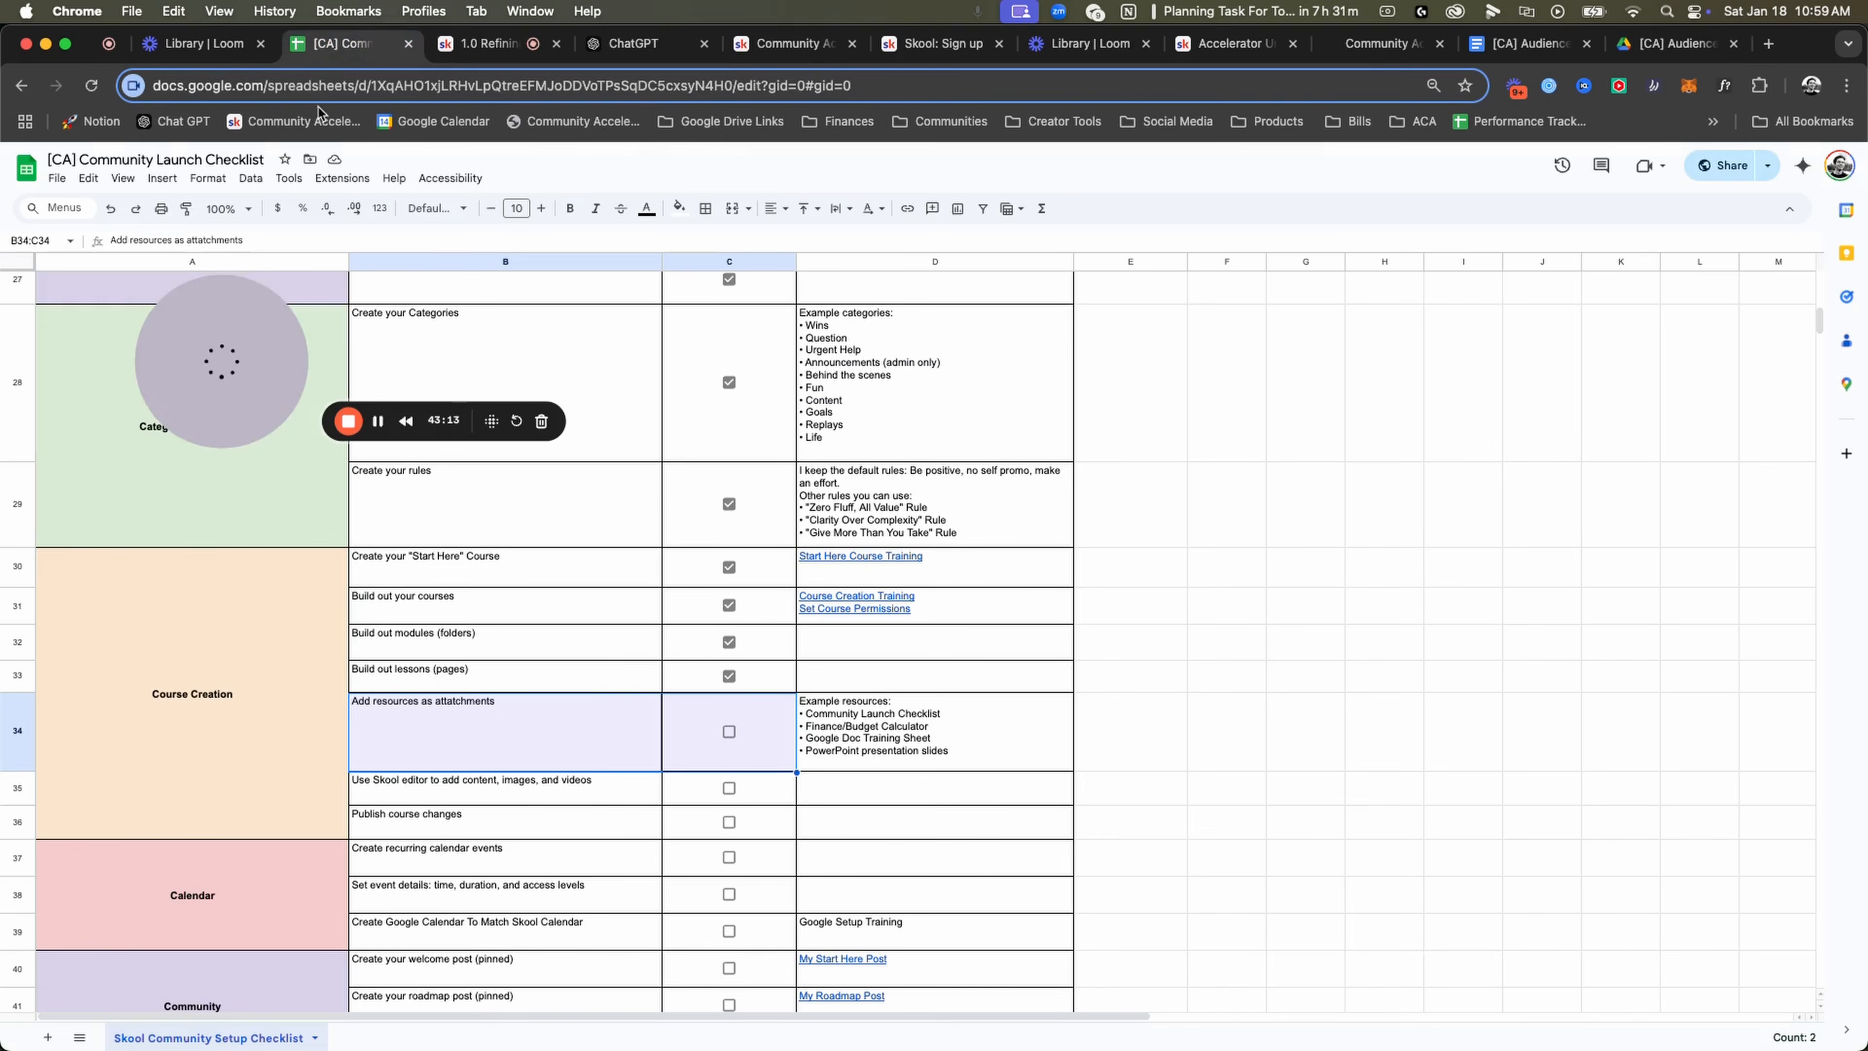
click(729, 732)
scroll(728, 728, down, 2)
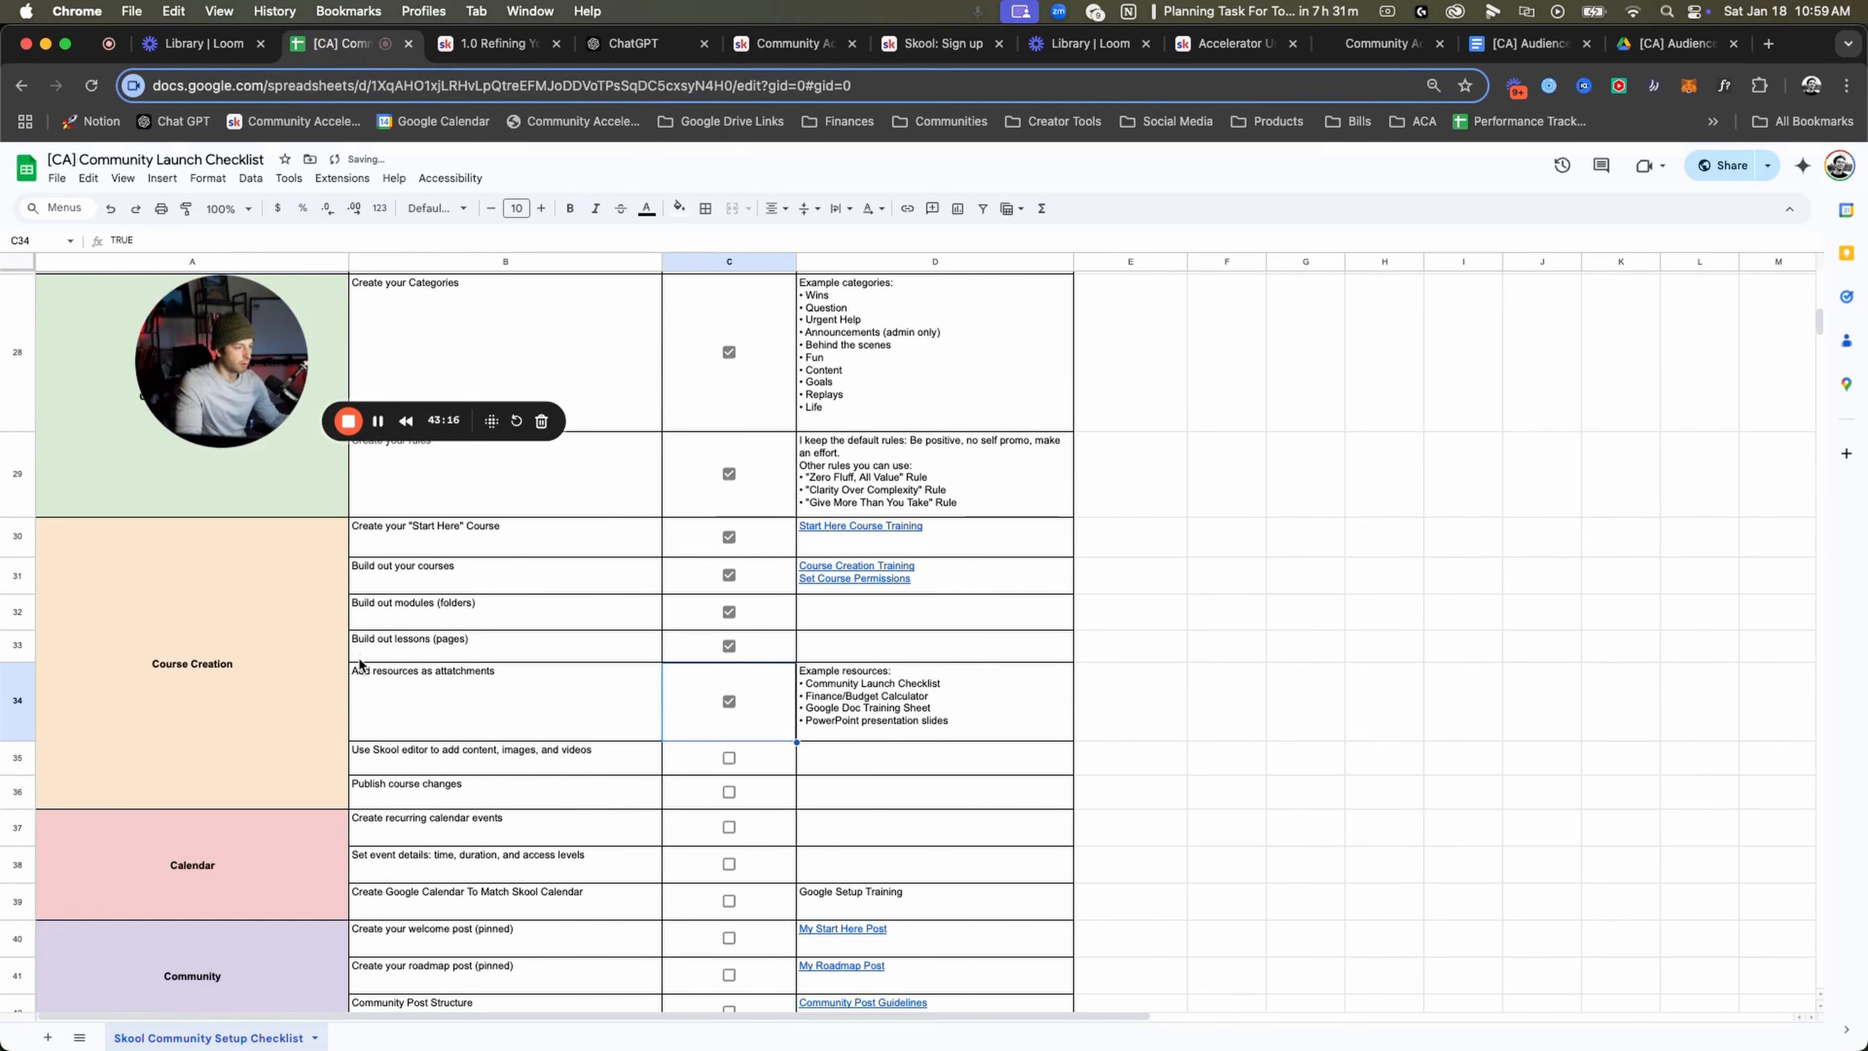
click(421, 725)
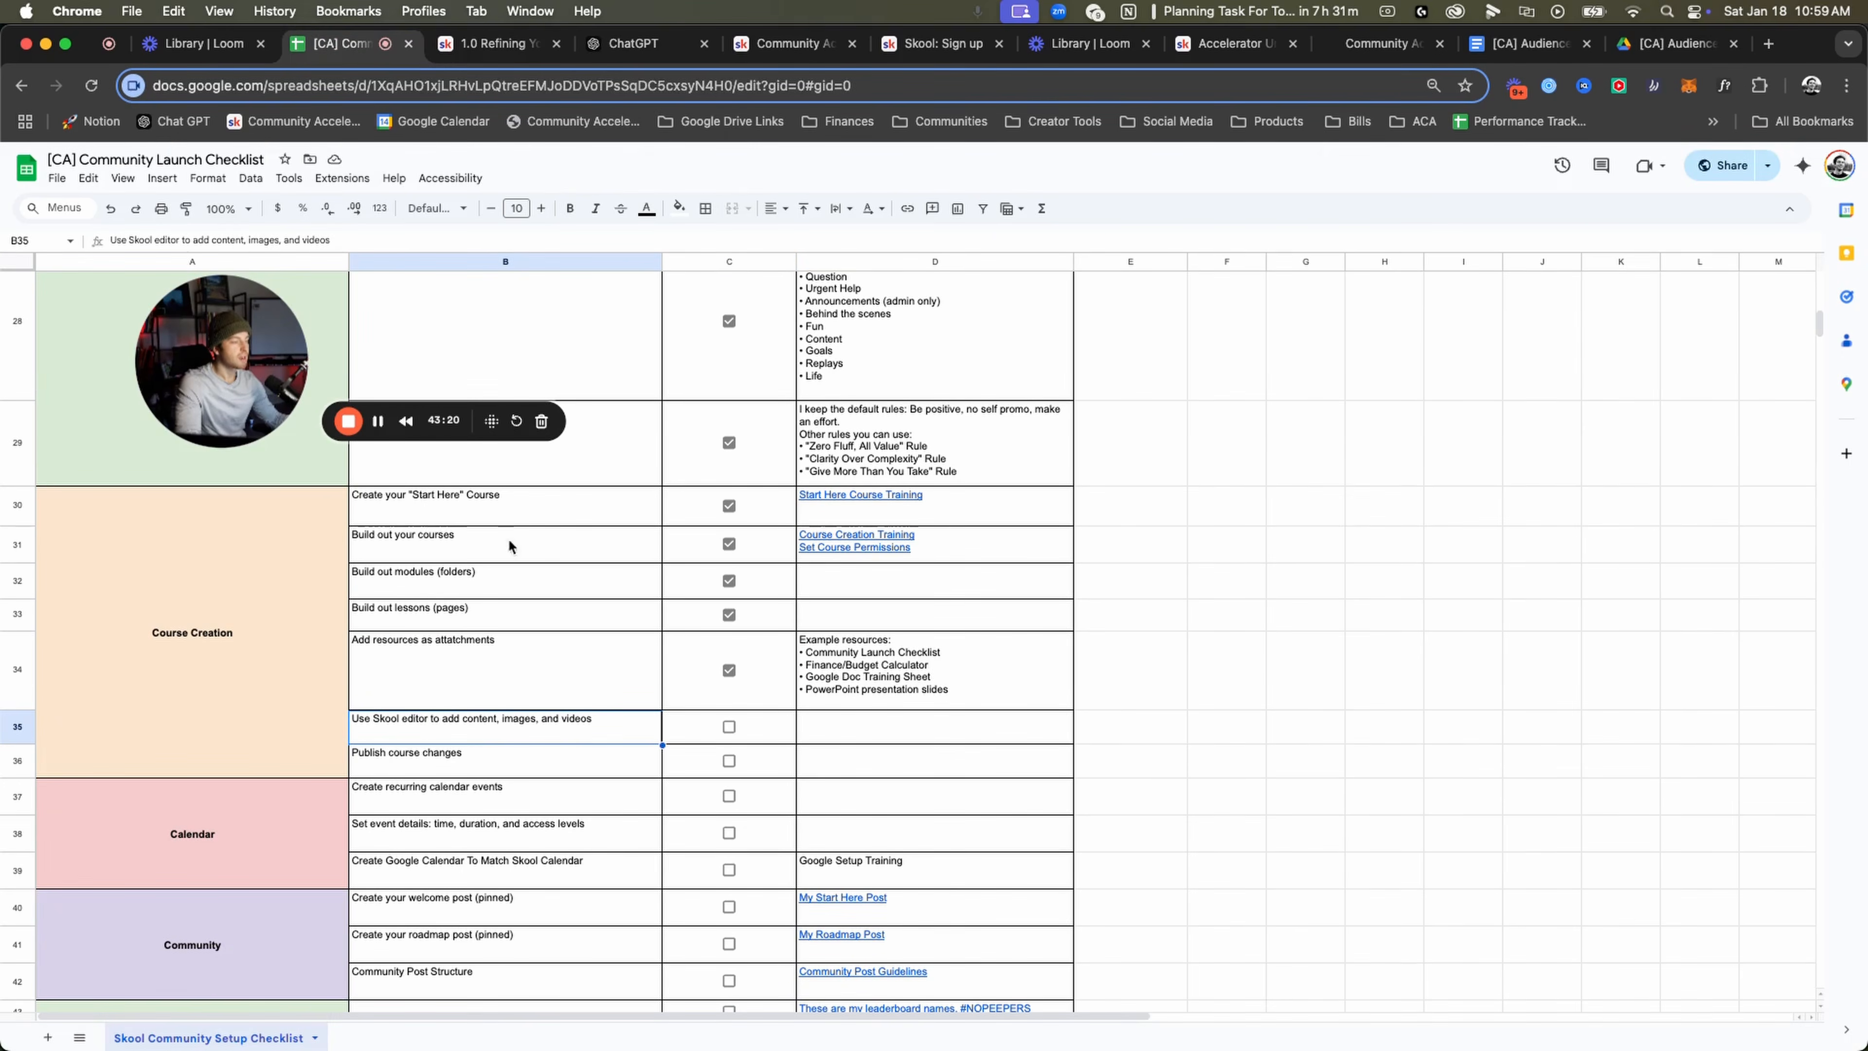
Edit the "1.0 Refining Your Avatar" page in Skool and write "Who", "What", "Why" and "How" on separate lines in its body.
click(482, 45)
click(1287, 286)
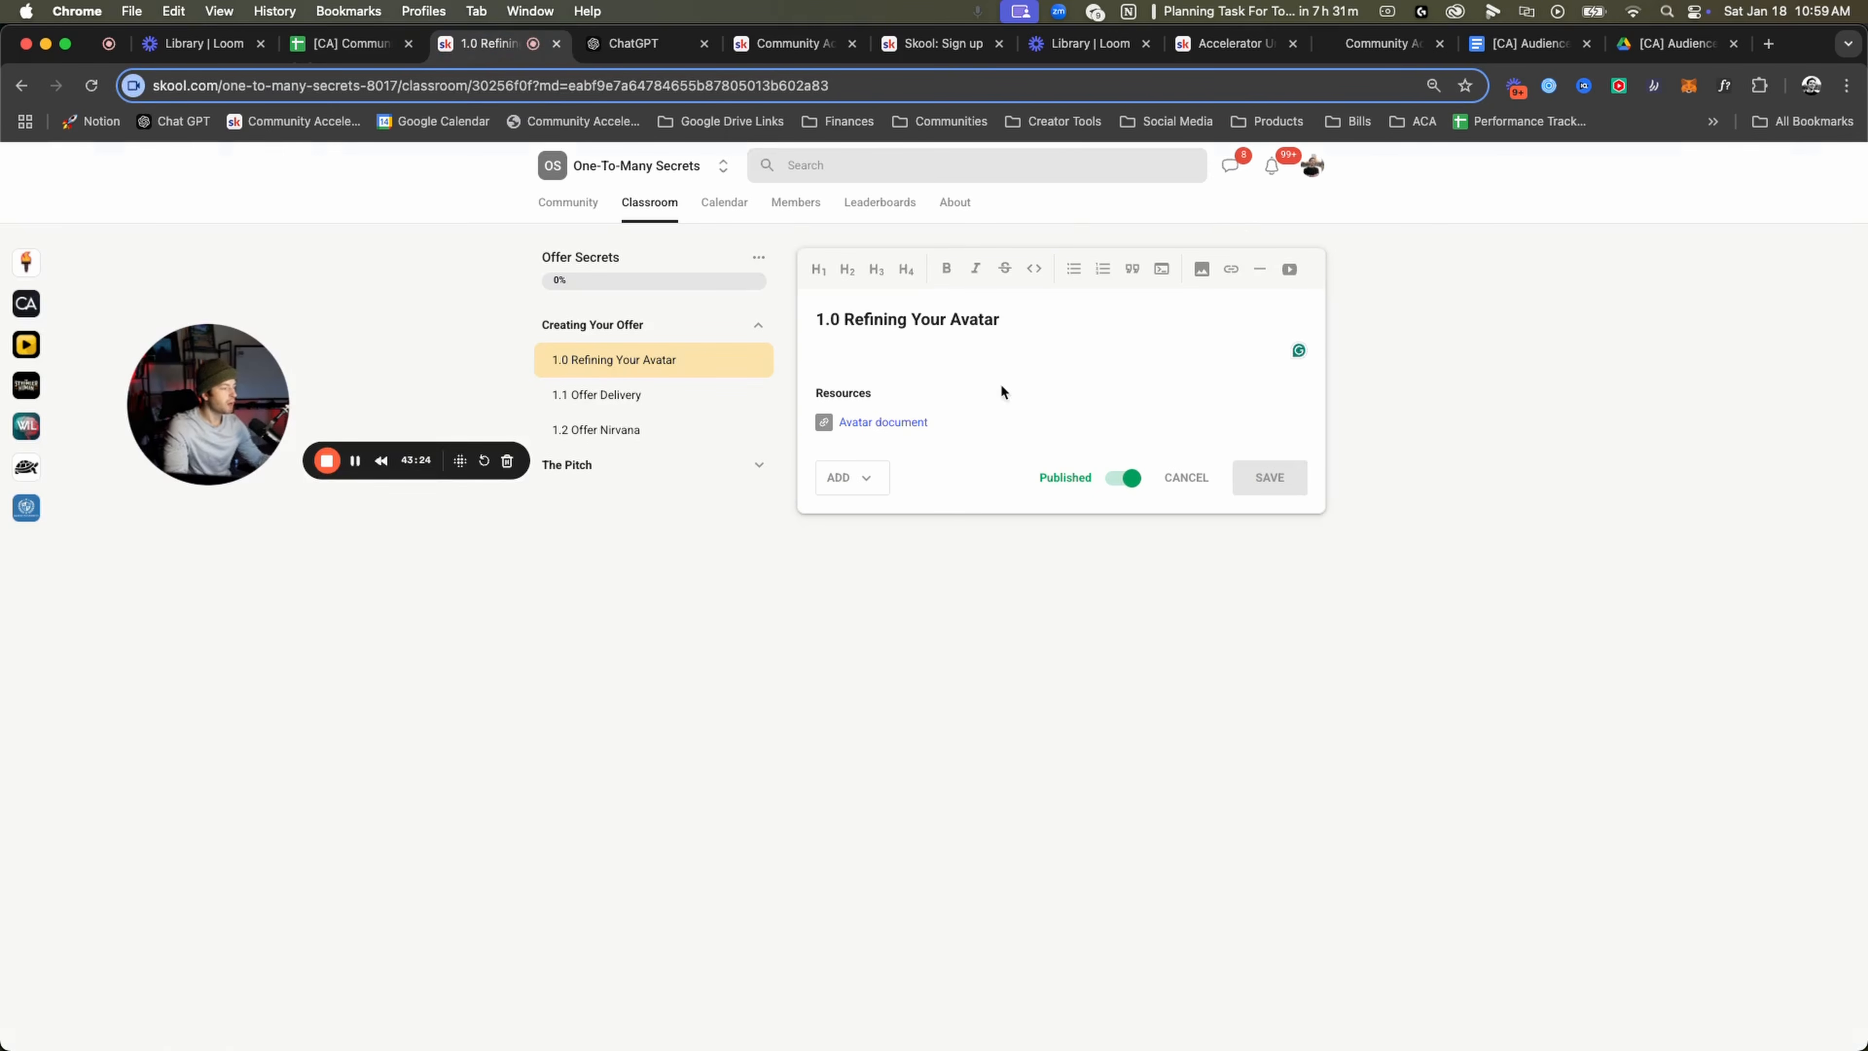
text(a)
key(BackSpace)
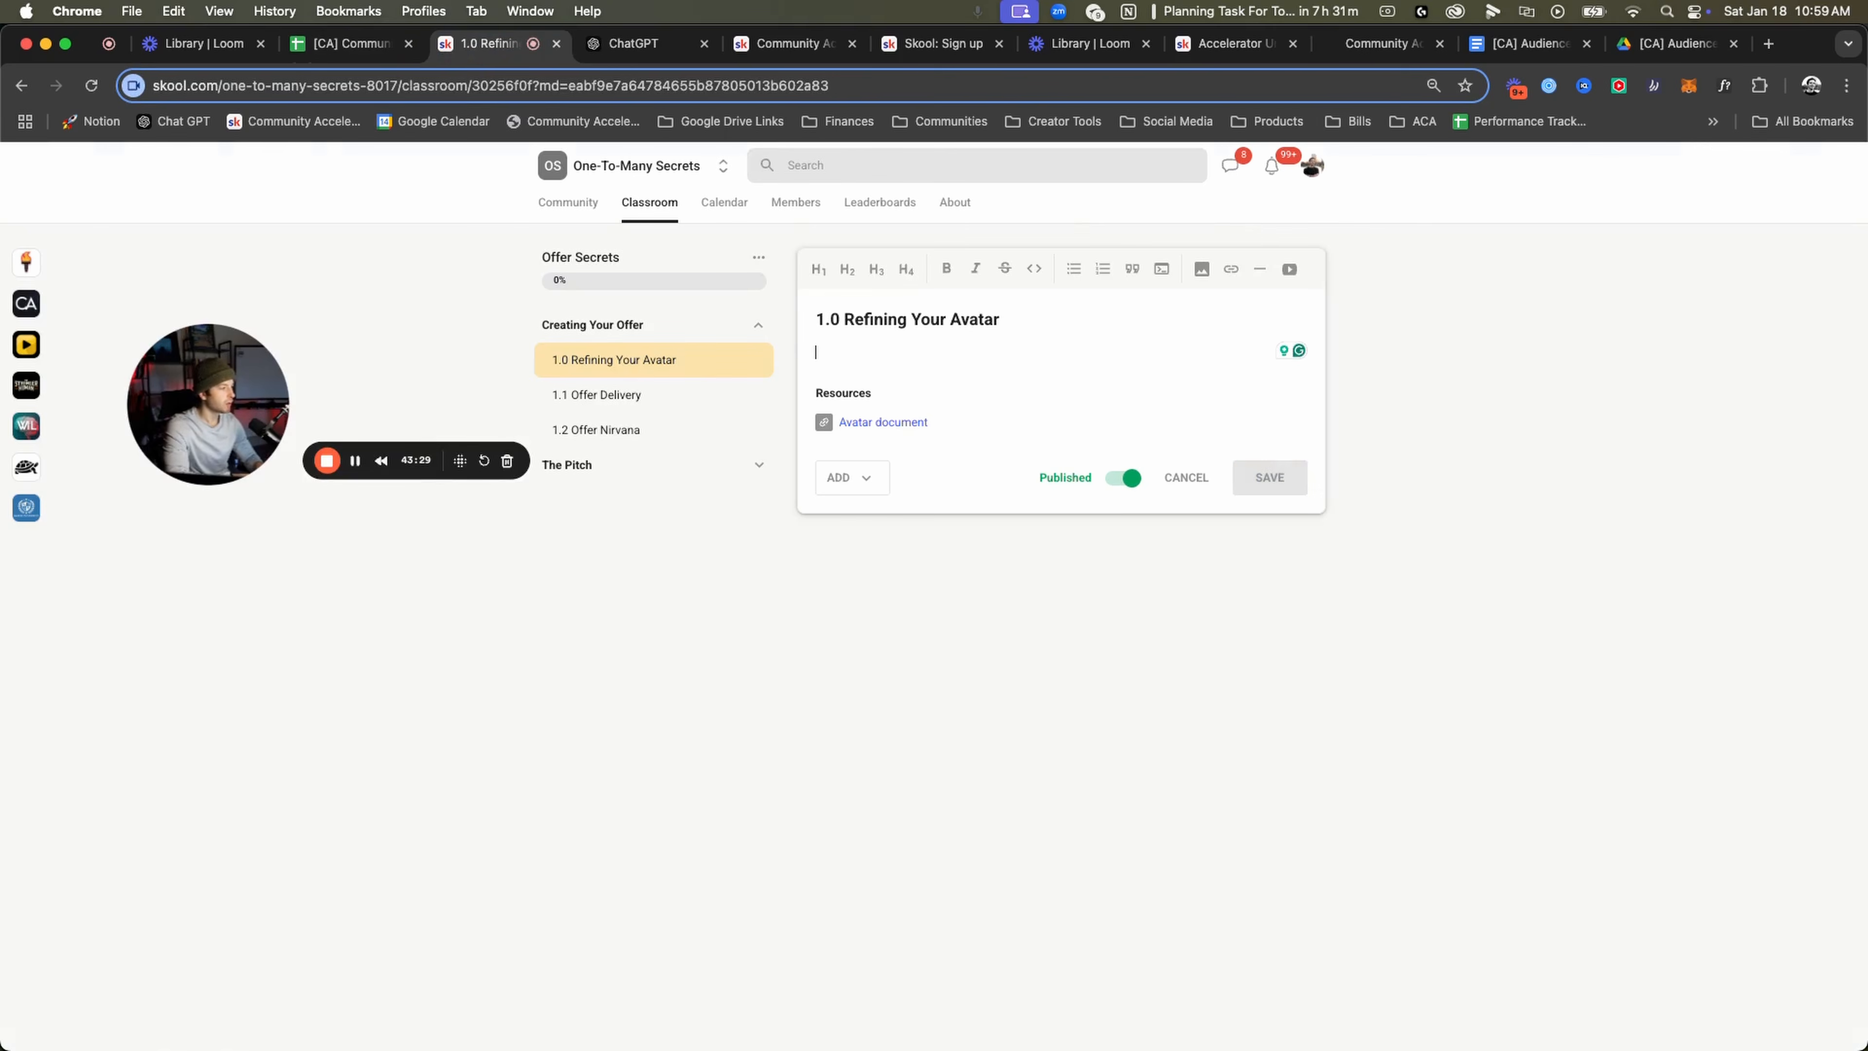
text(Who)
key(Return)
text(What)
key(Return)
text(Why)
key(Return)
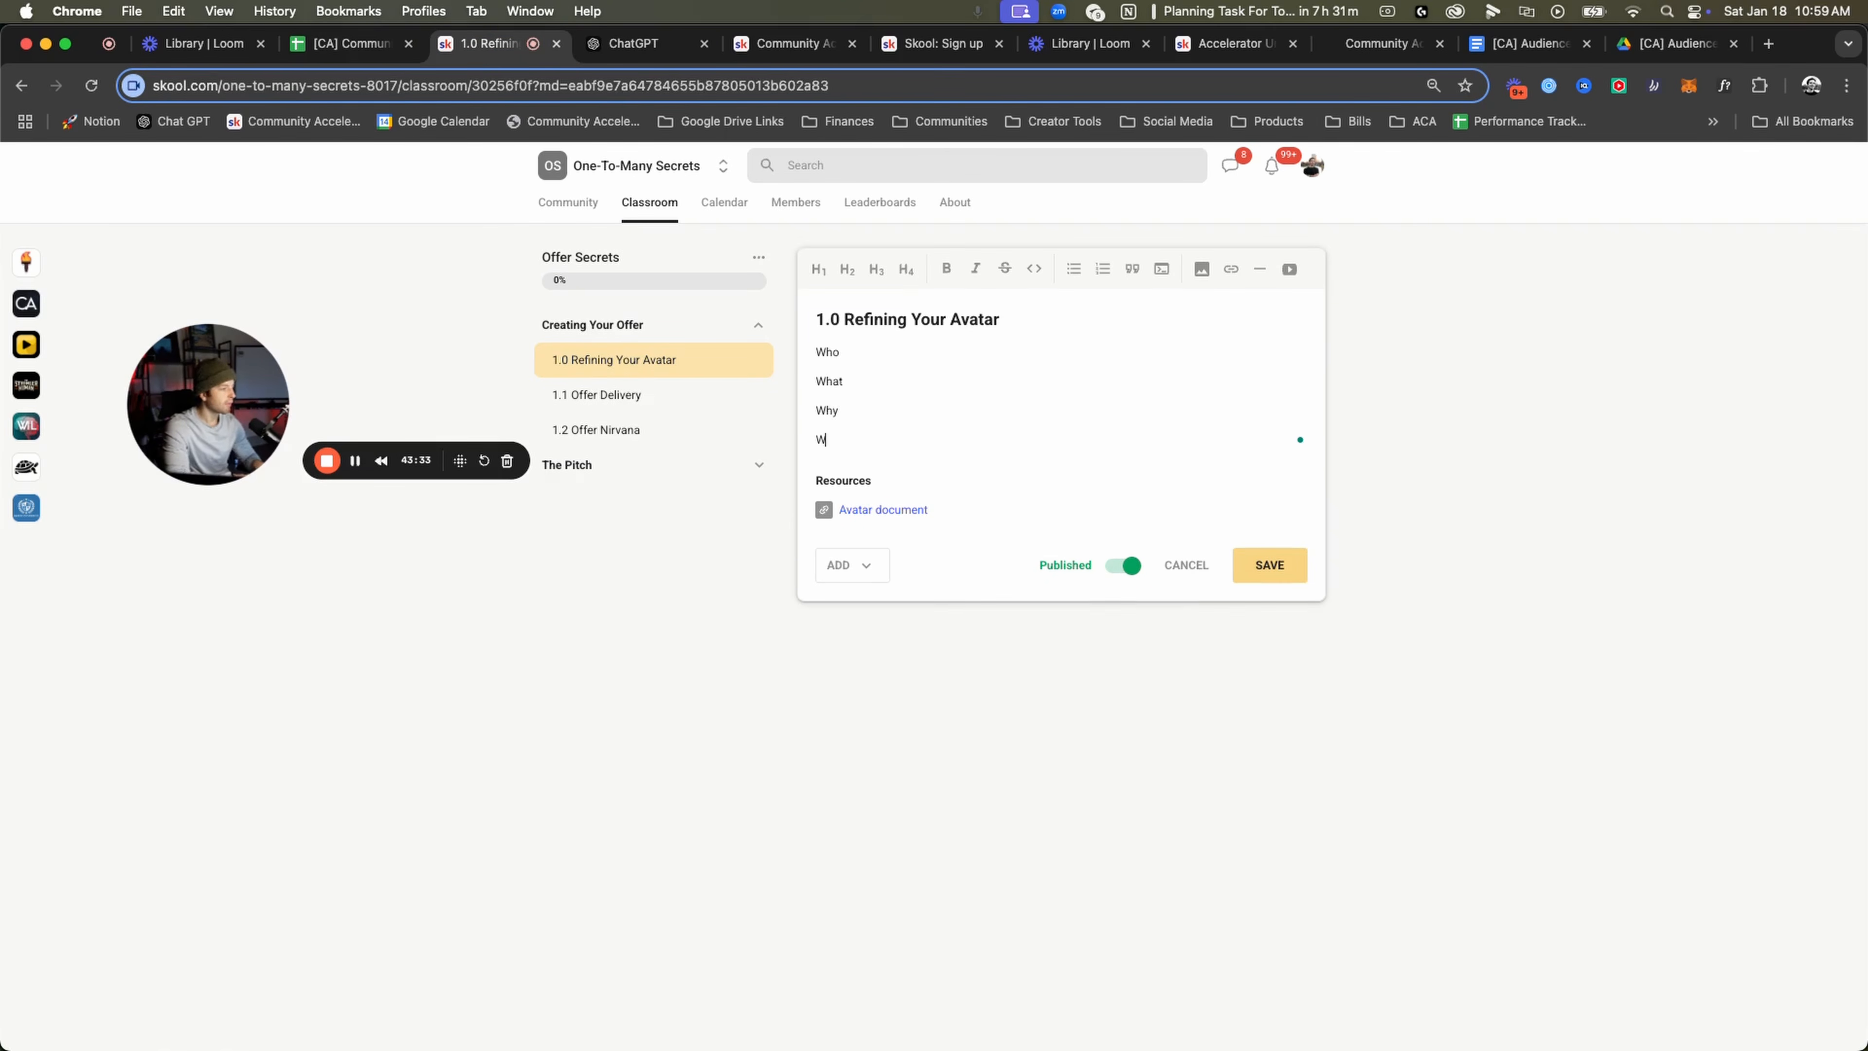
key(BackSpace)
text(How)
mouse_move(852, 439)
mouse_down()
mouse_move(822, 413)
mouse_move(817, 354)
mouse_move(854, 434)
mouse_up()
click(853, 425)
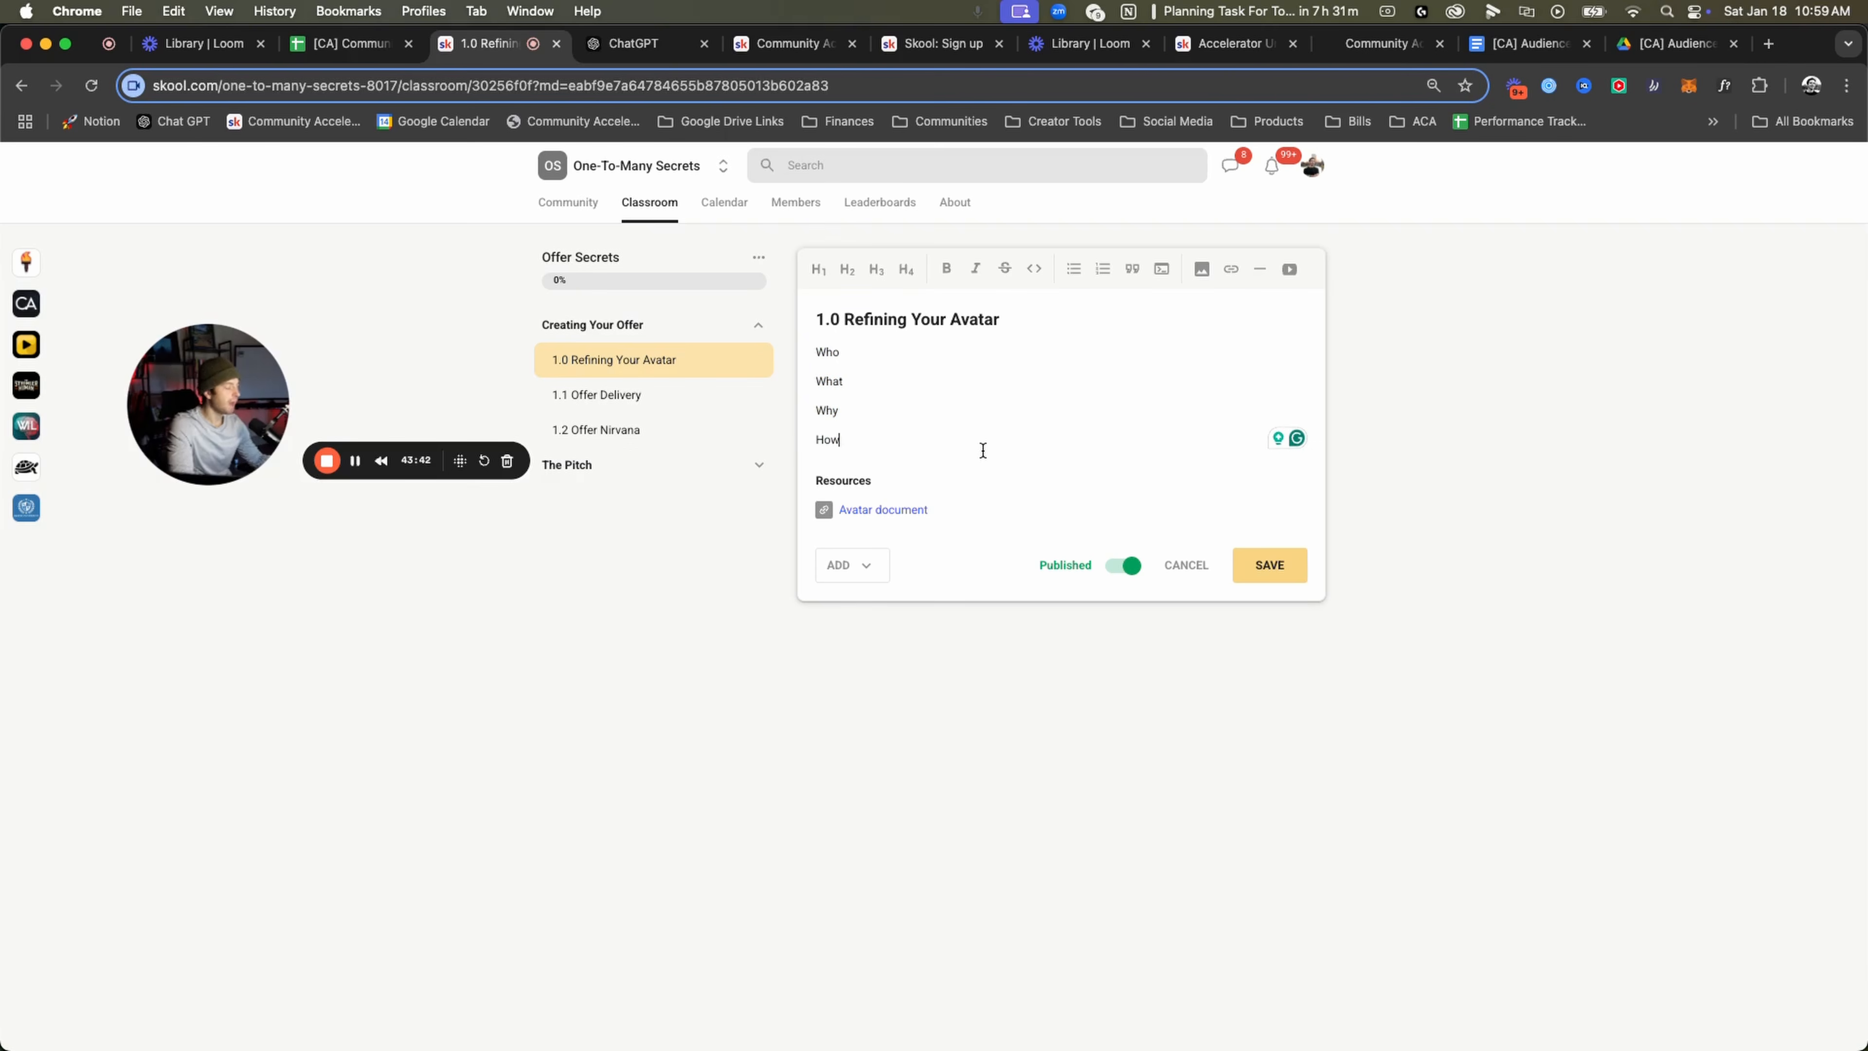
Start a new line below "How", review the supported video link sources, and leave without adding a video.
key(Return)
click(1288, 270)
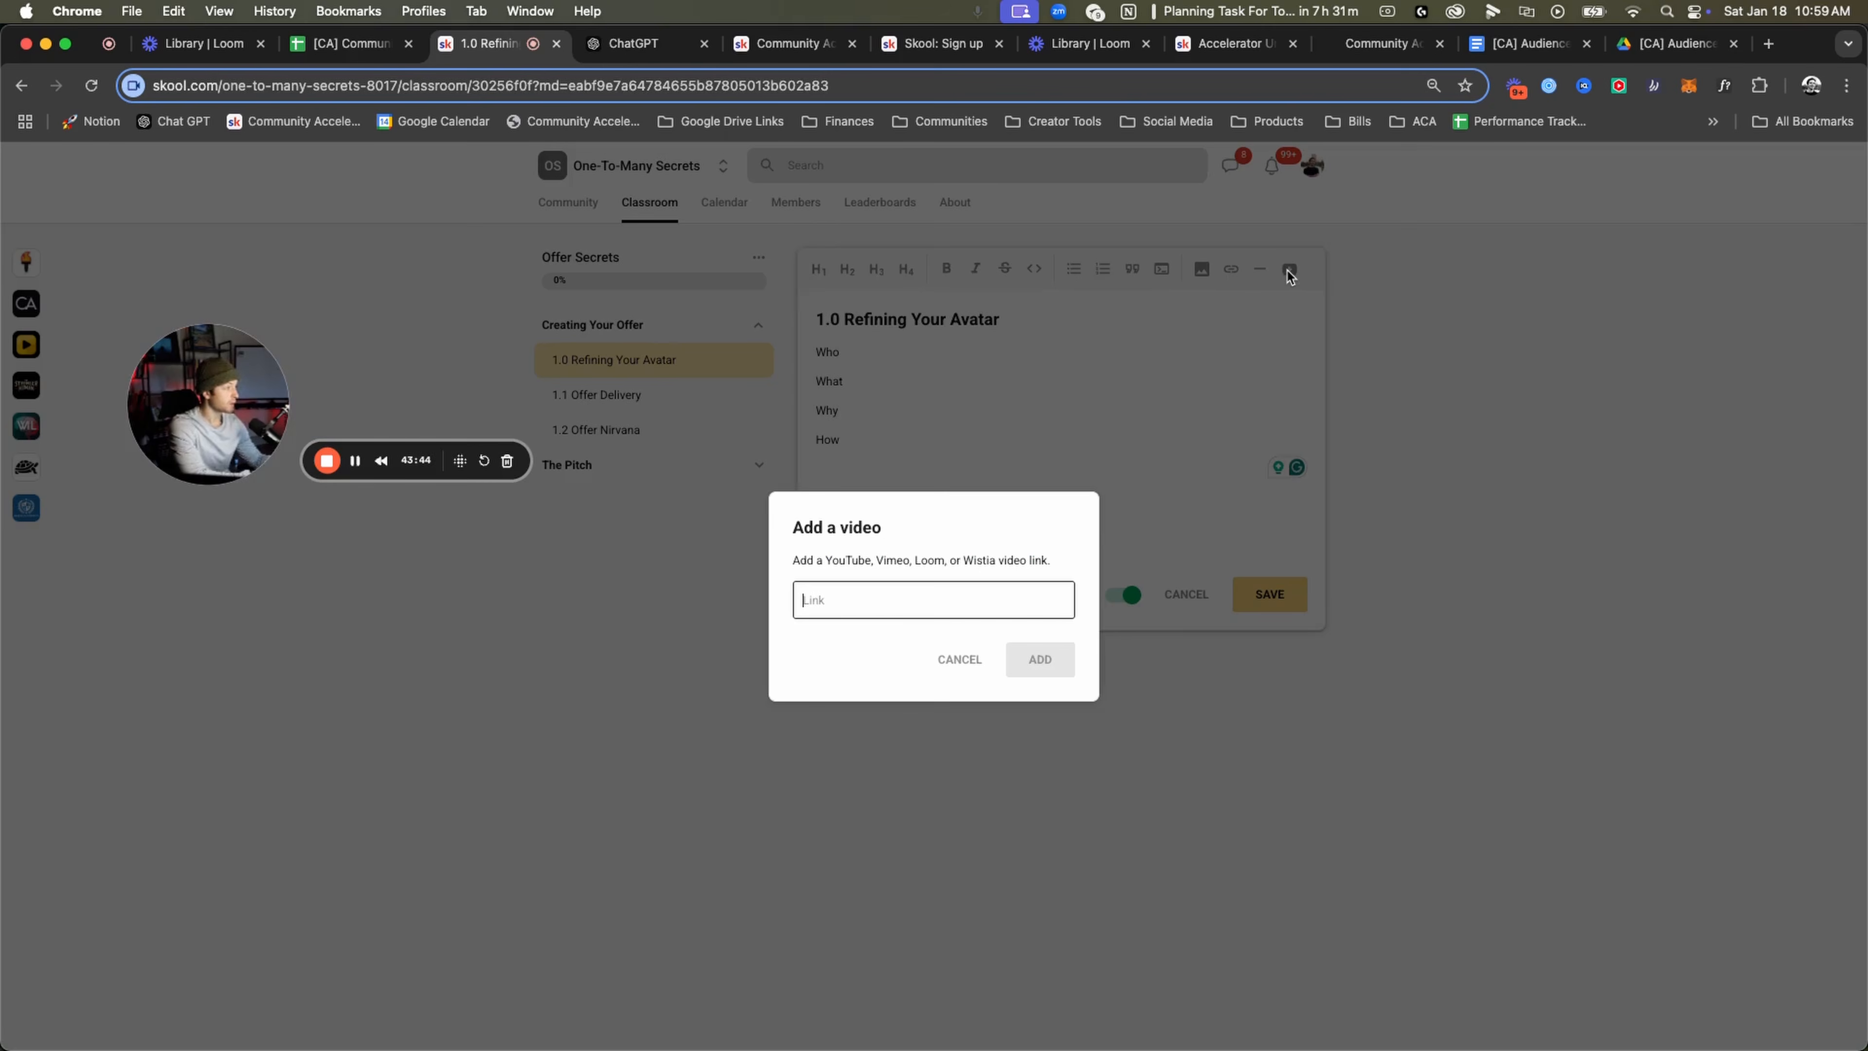
drag(858, 564, 1048, 563)
click(881, 610)
key(Escape)
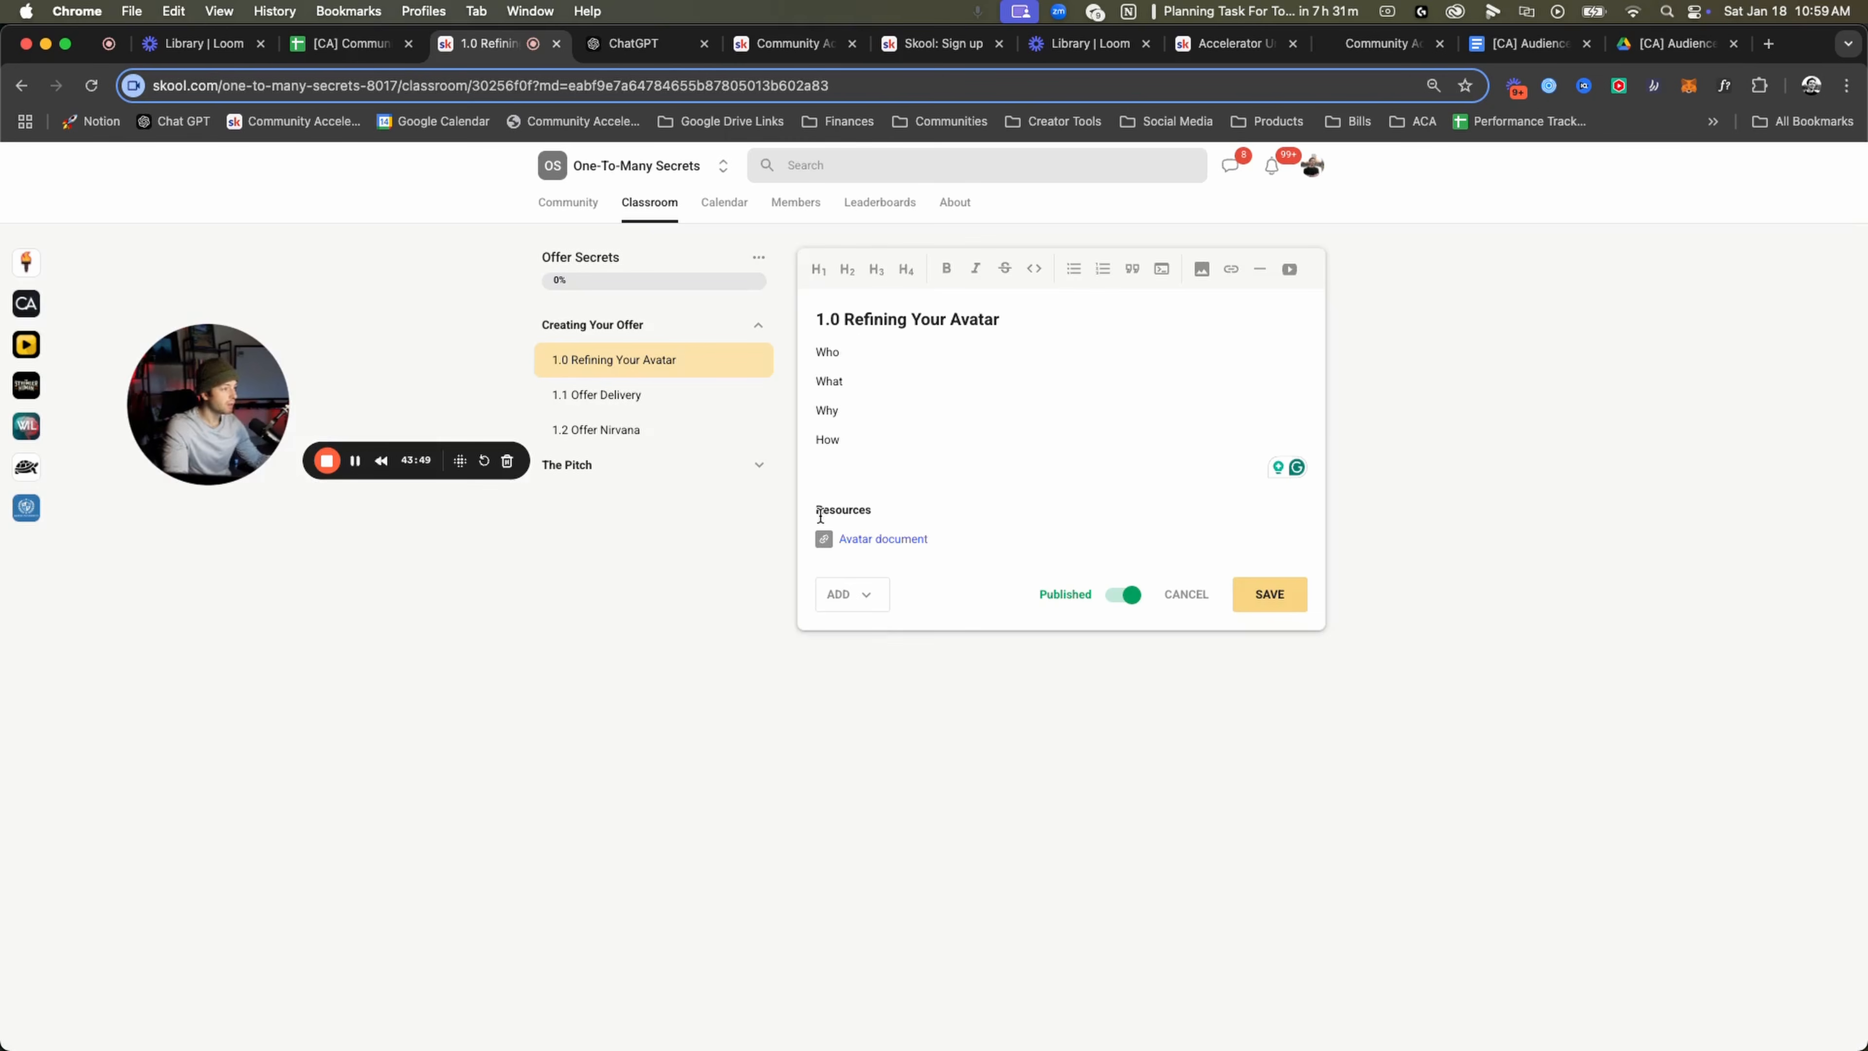
Try the image insertion and a hyperlink on the word "How", cancelling both.
click(1201, 270)
key(Escape)
click(1232, 270)
click(1006, 258)
drag(852, 444, 811, 441)
click(1233, 270)
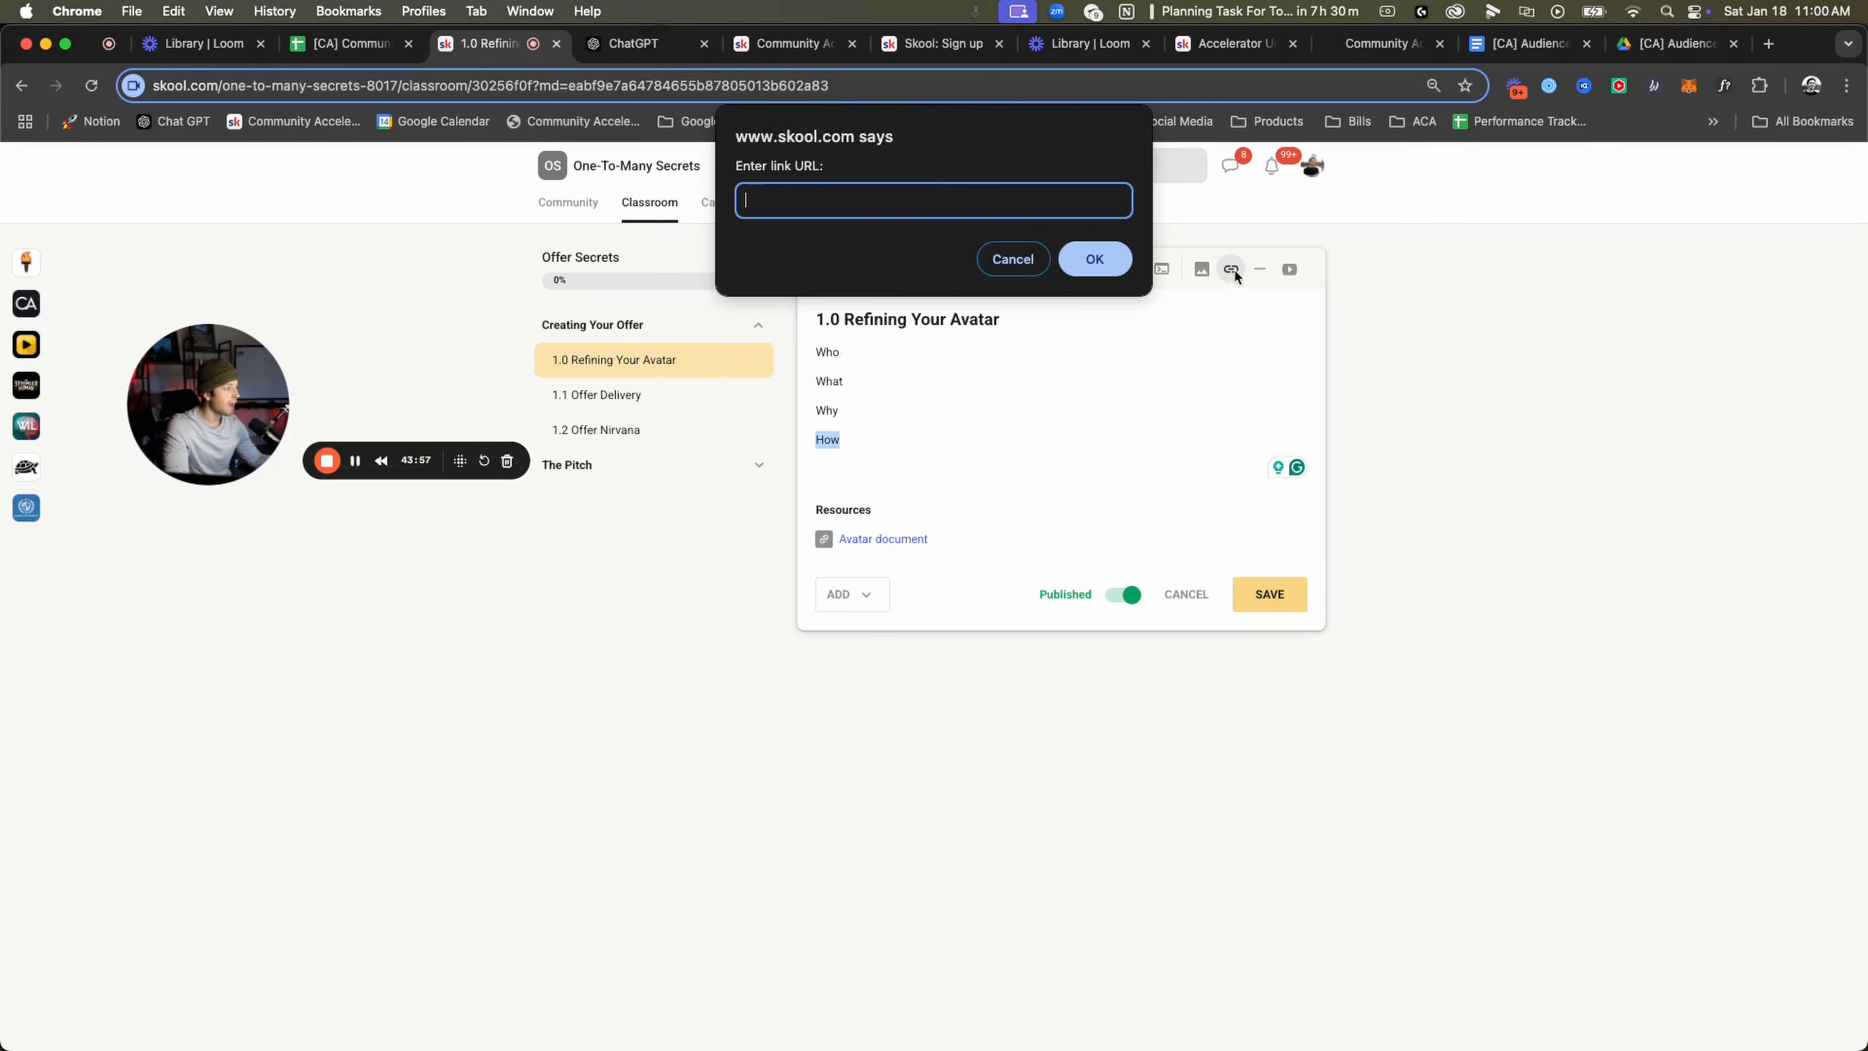
click(987, 267)
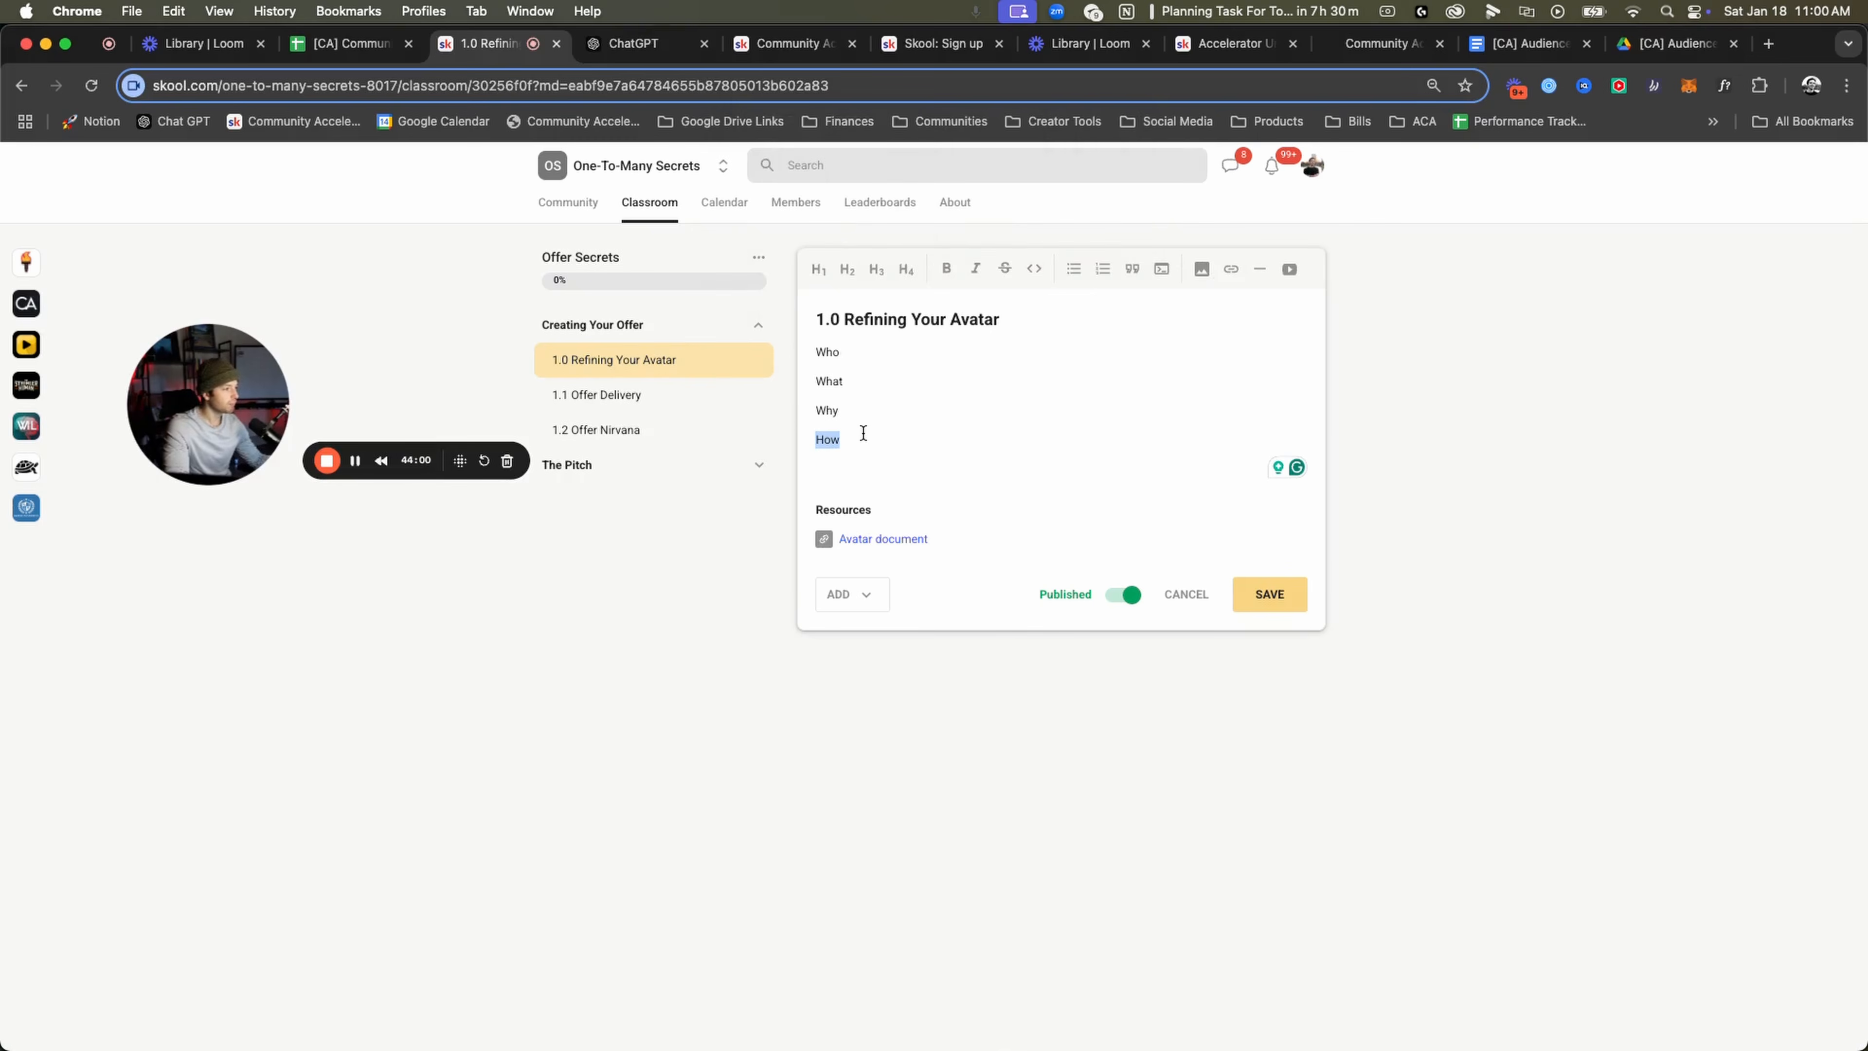
Try out the heading levels and text emphasis styles on the word "How".
click(825, 278)
click(852, 278)
click(877, 279)
click(904, 280)
click(847, 278)
click(876, 279)
click(938, 278)
click(976, 270)
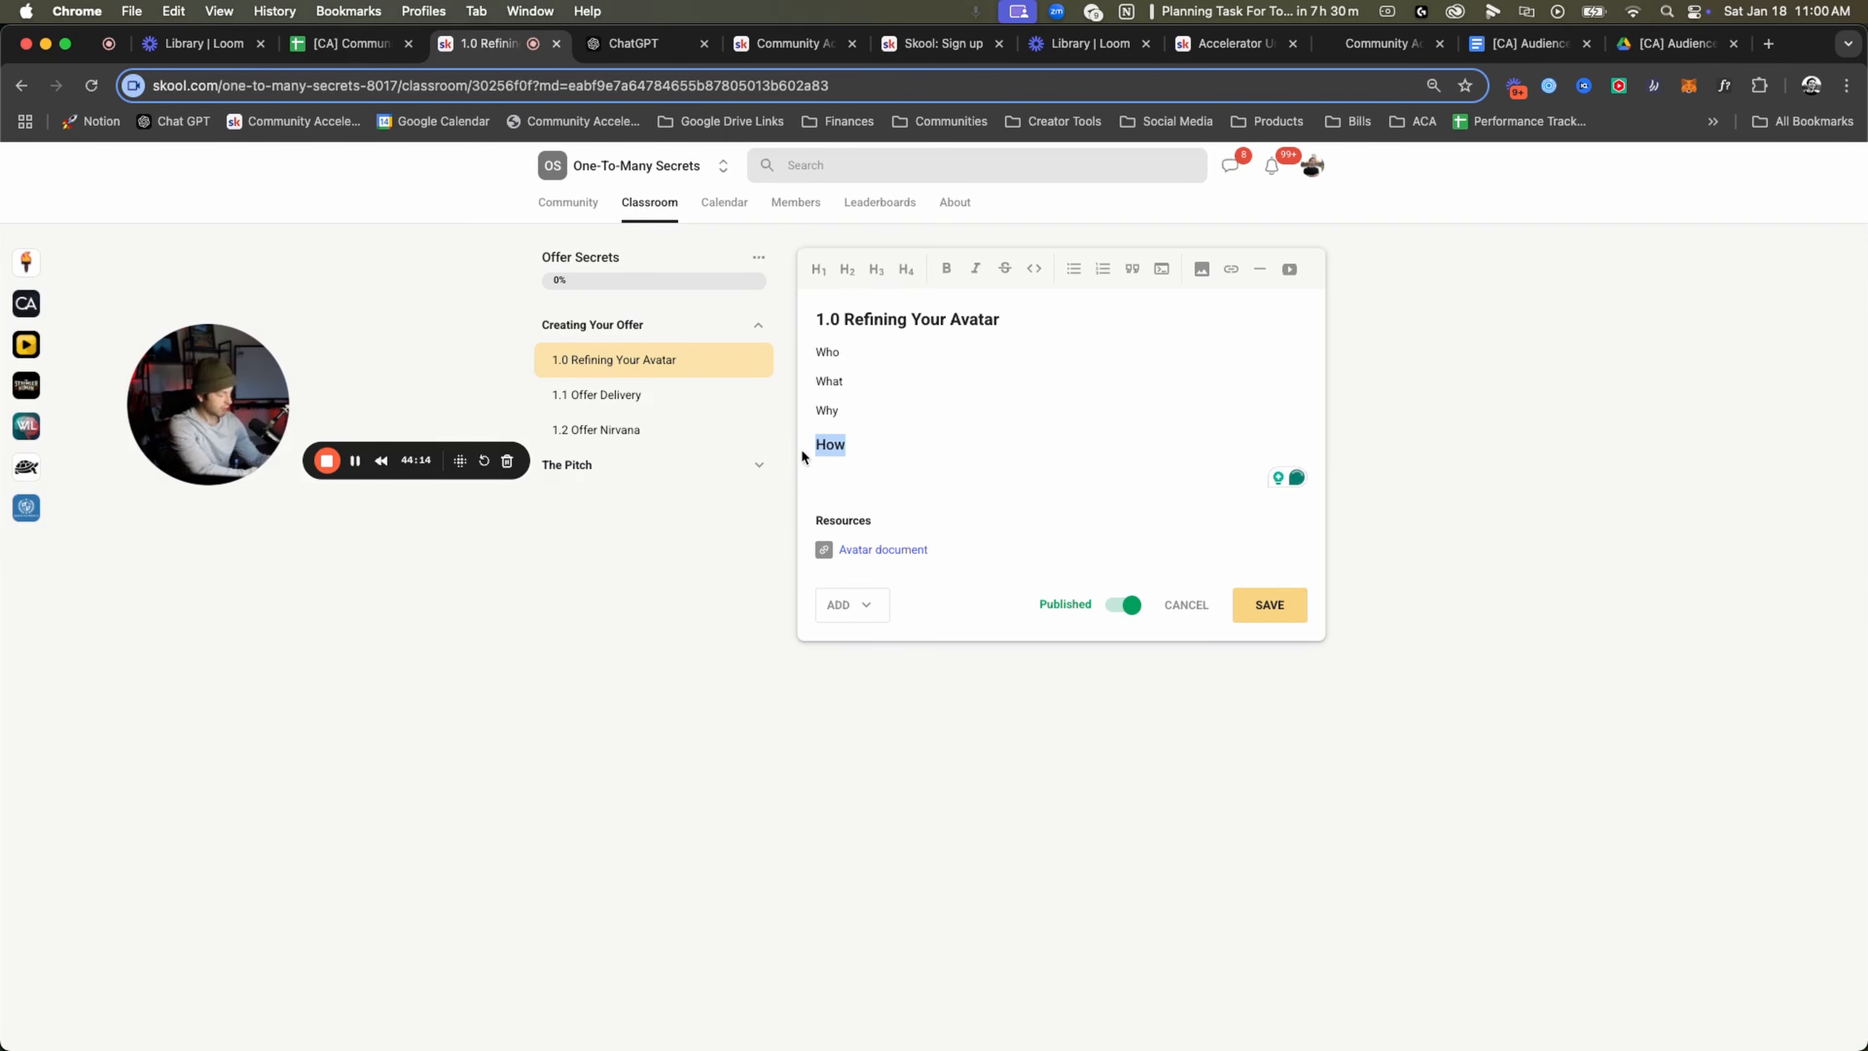
Delete the "How" line and the blank line below it, and save the page.
key(BackSpace)
key(BackSpace)
drag(839, 411, 833, 359)
click(851, 369)
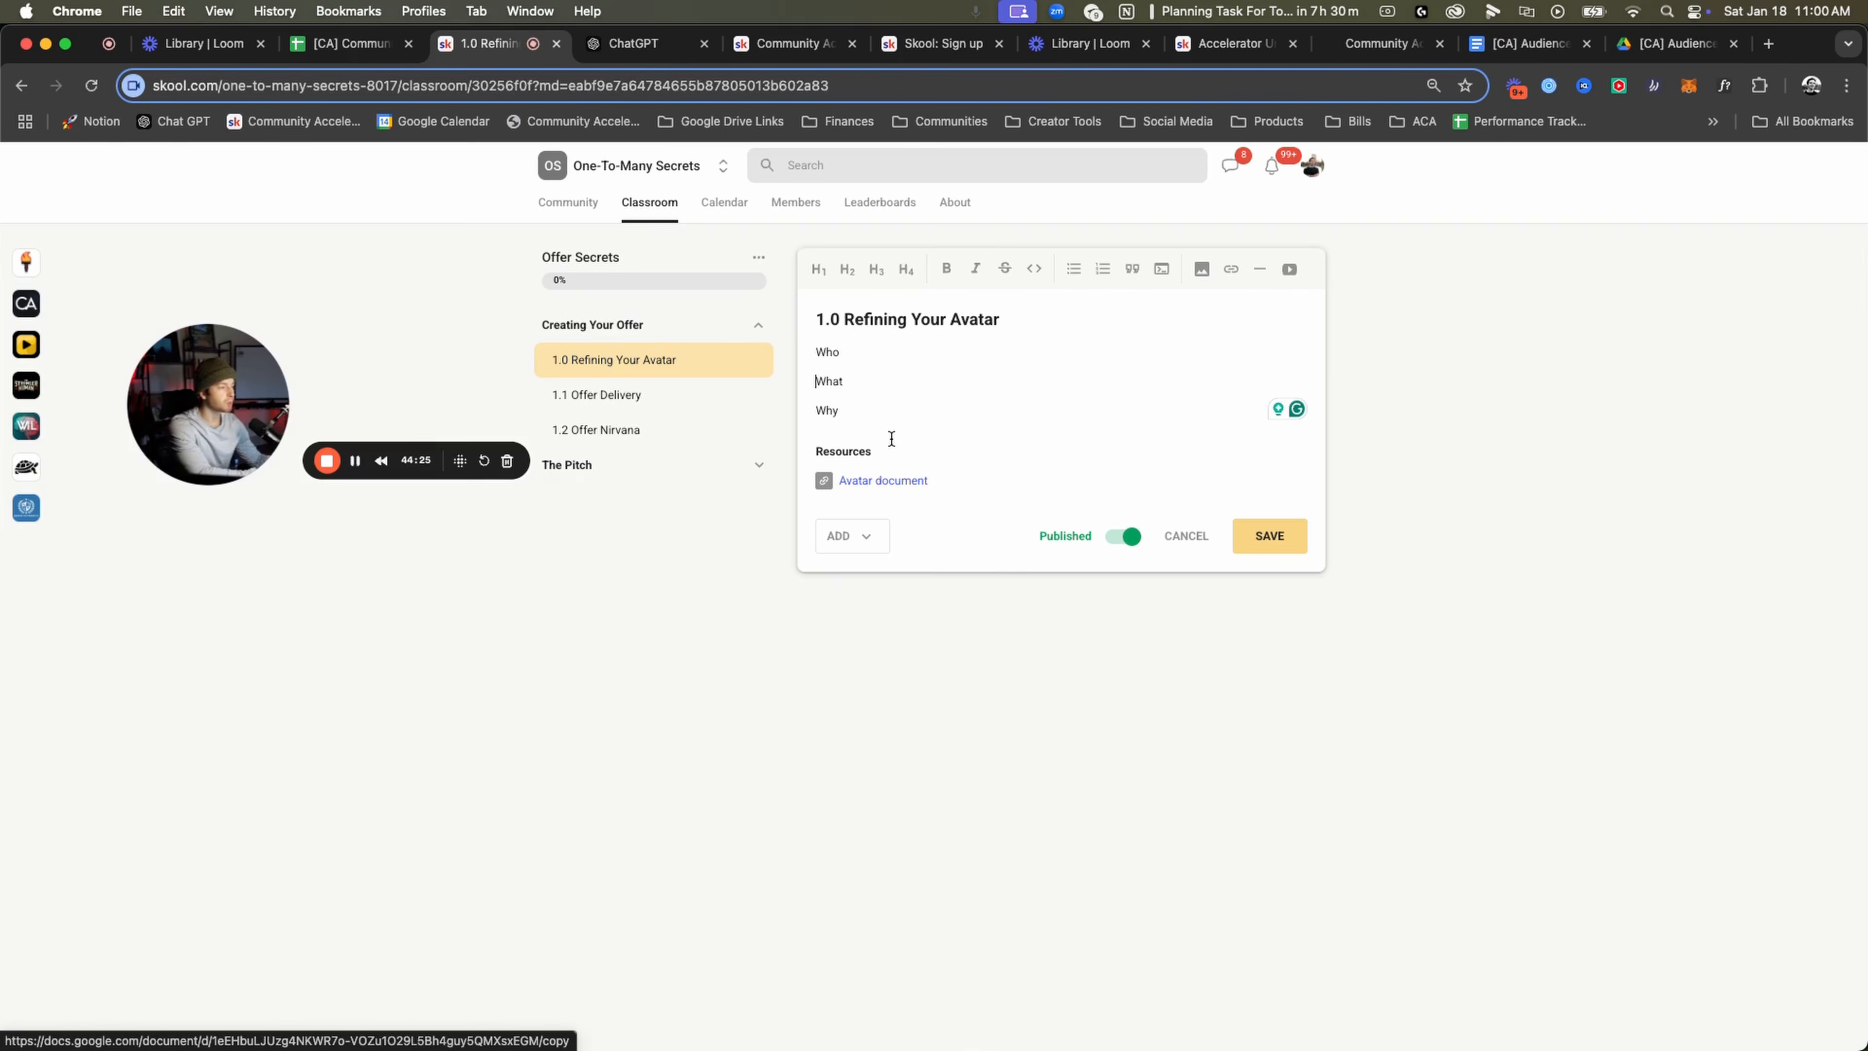
drag(865, 421, 816, 353)
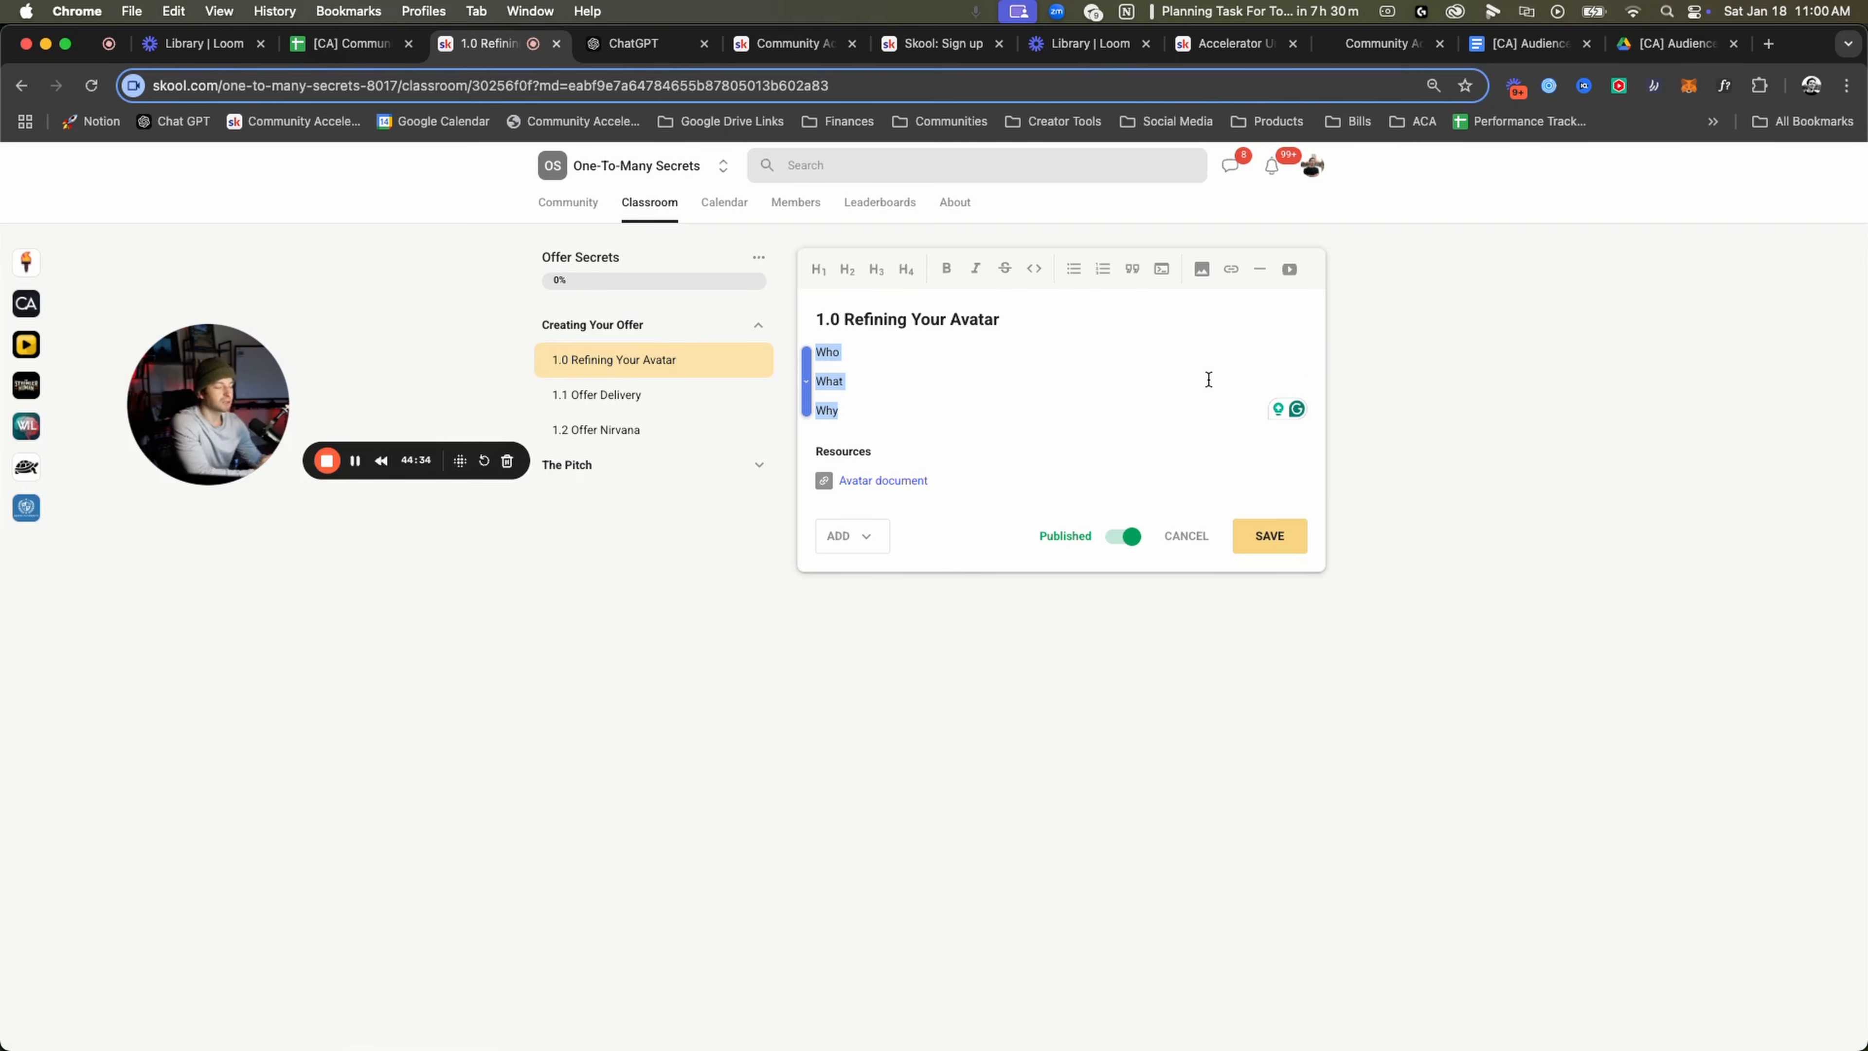
click(1270, 536)
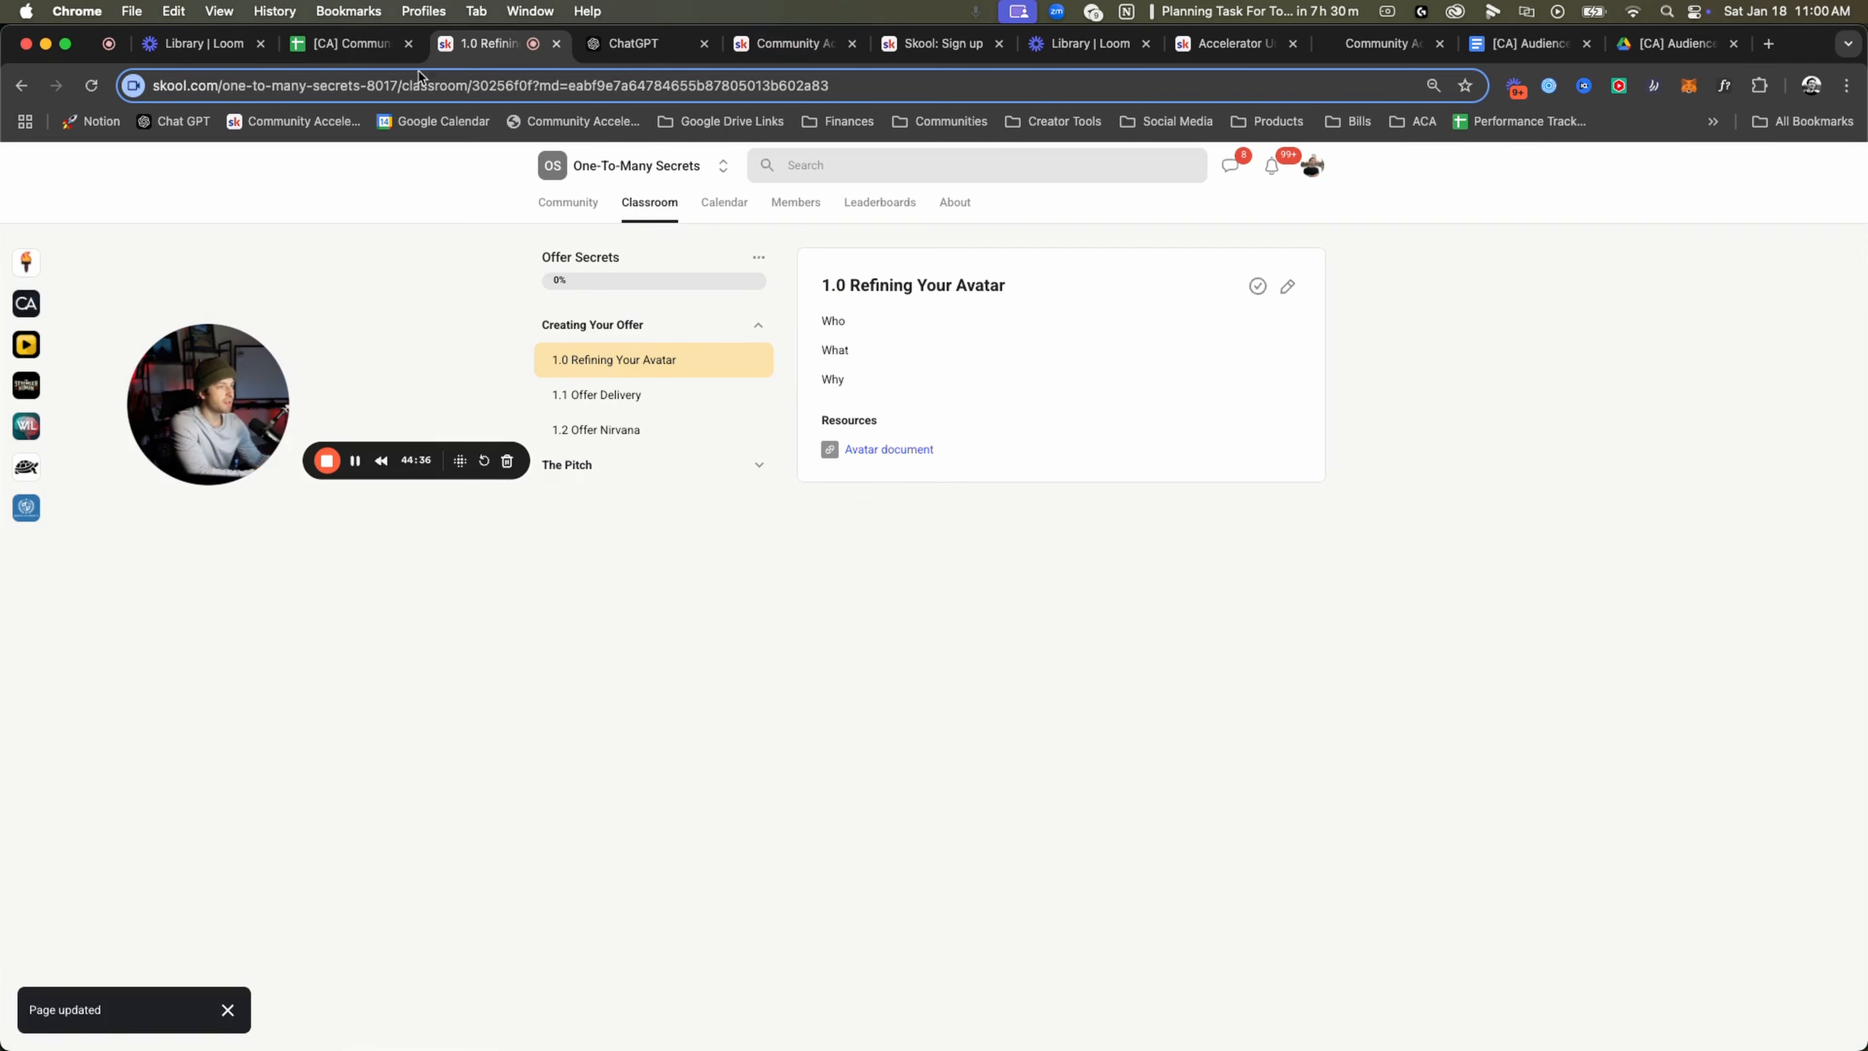
In the launch checklist, mark "Use Skool editor to add content, images, and videos" and "Publish course changes" as done.
click(346, 43)
key(Right)
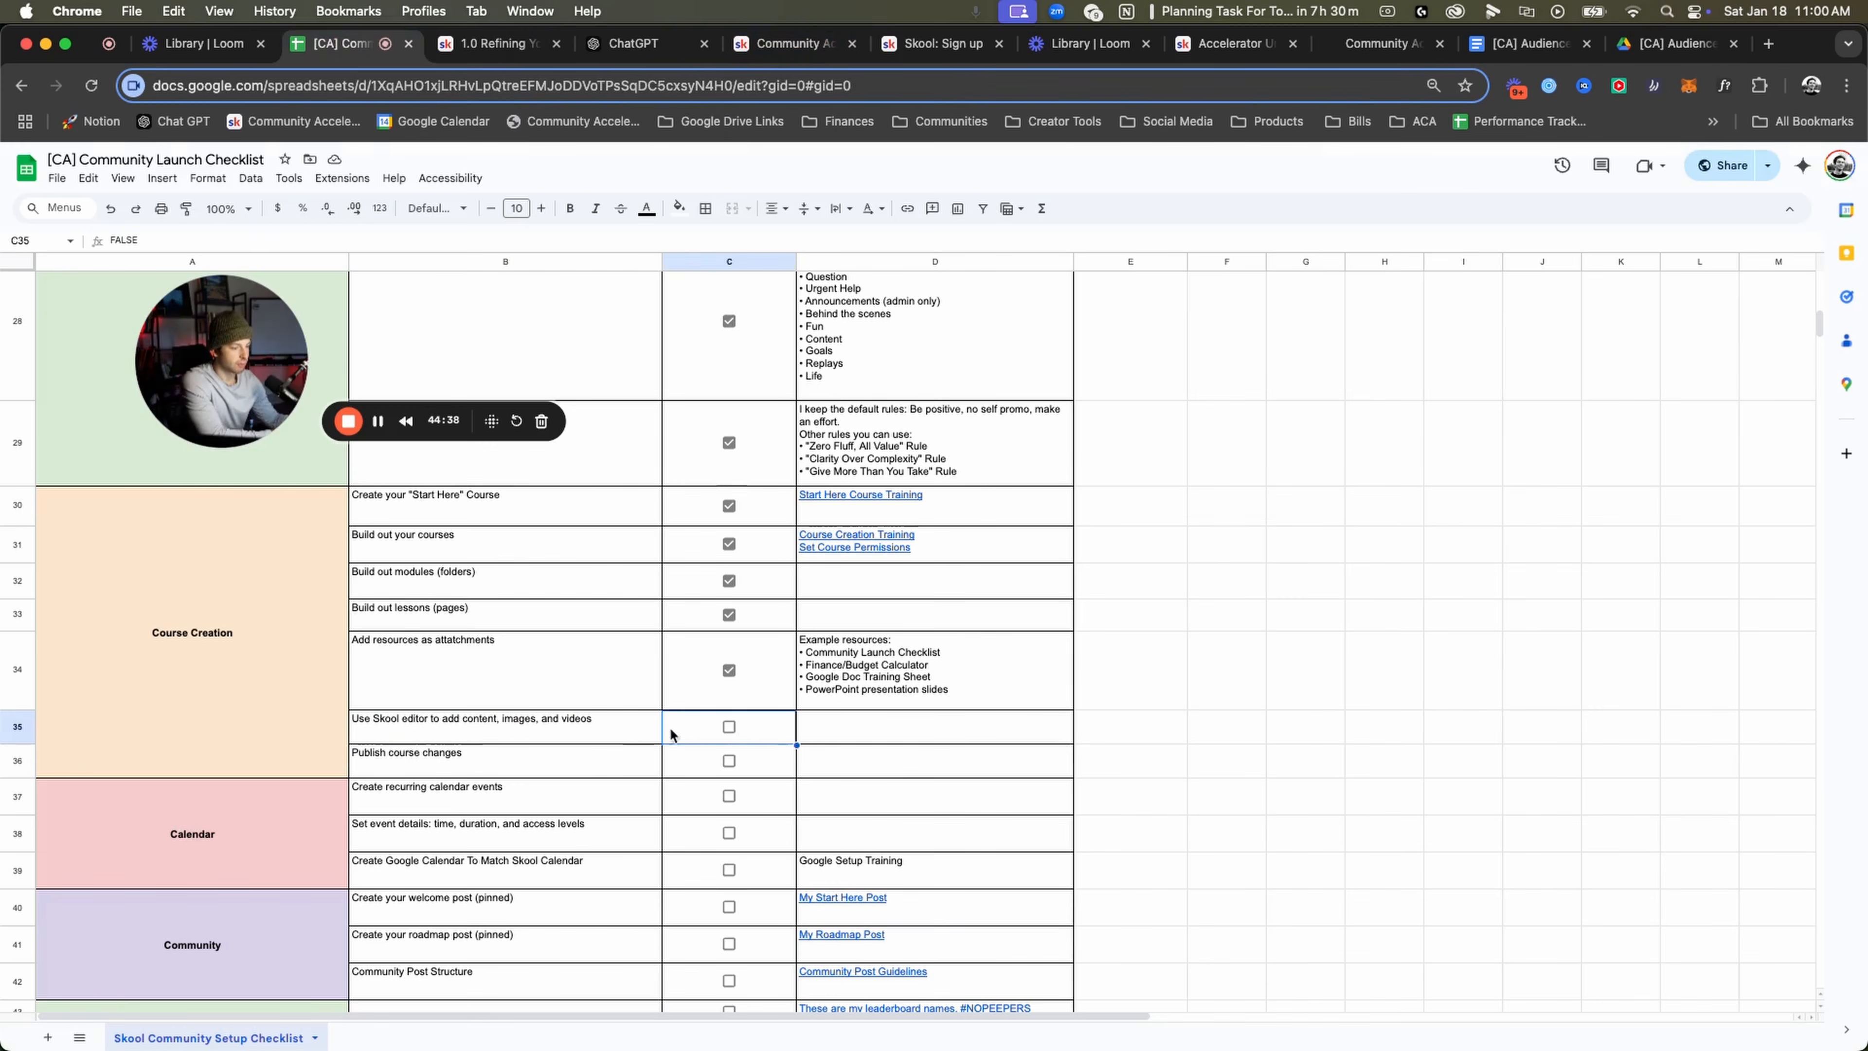
scroll(379, 627, down, 3)
click(728, 600)
click(728, 633)
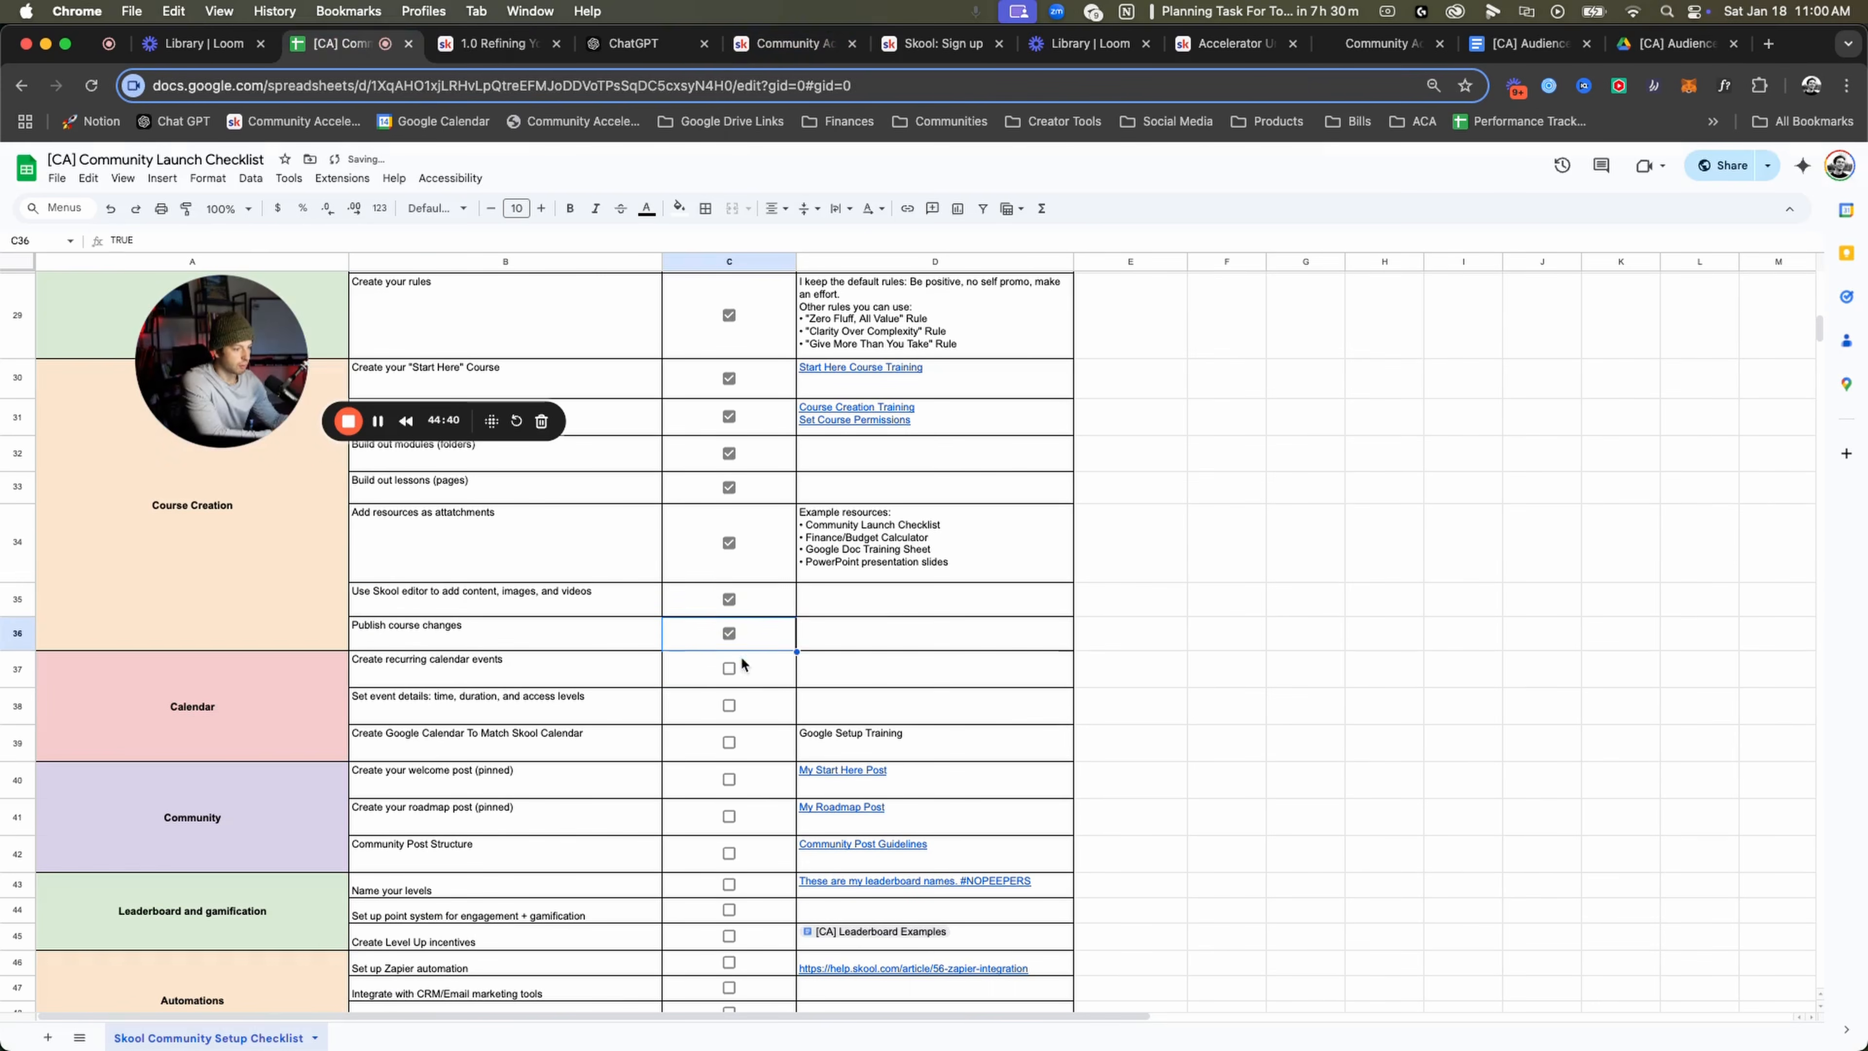
scroll(619, 596, down, 2)
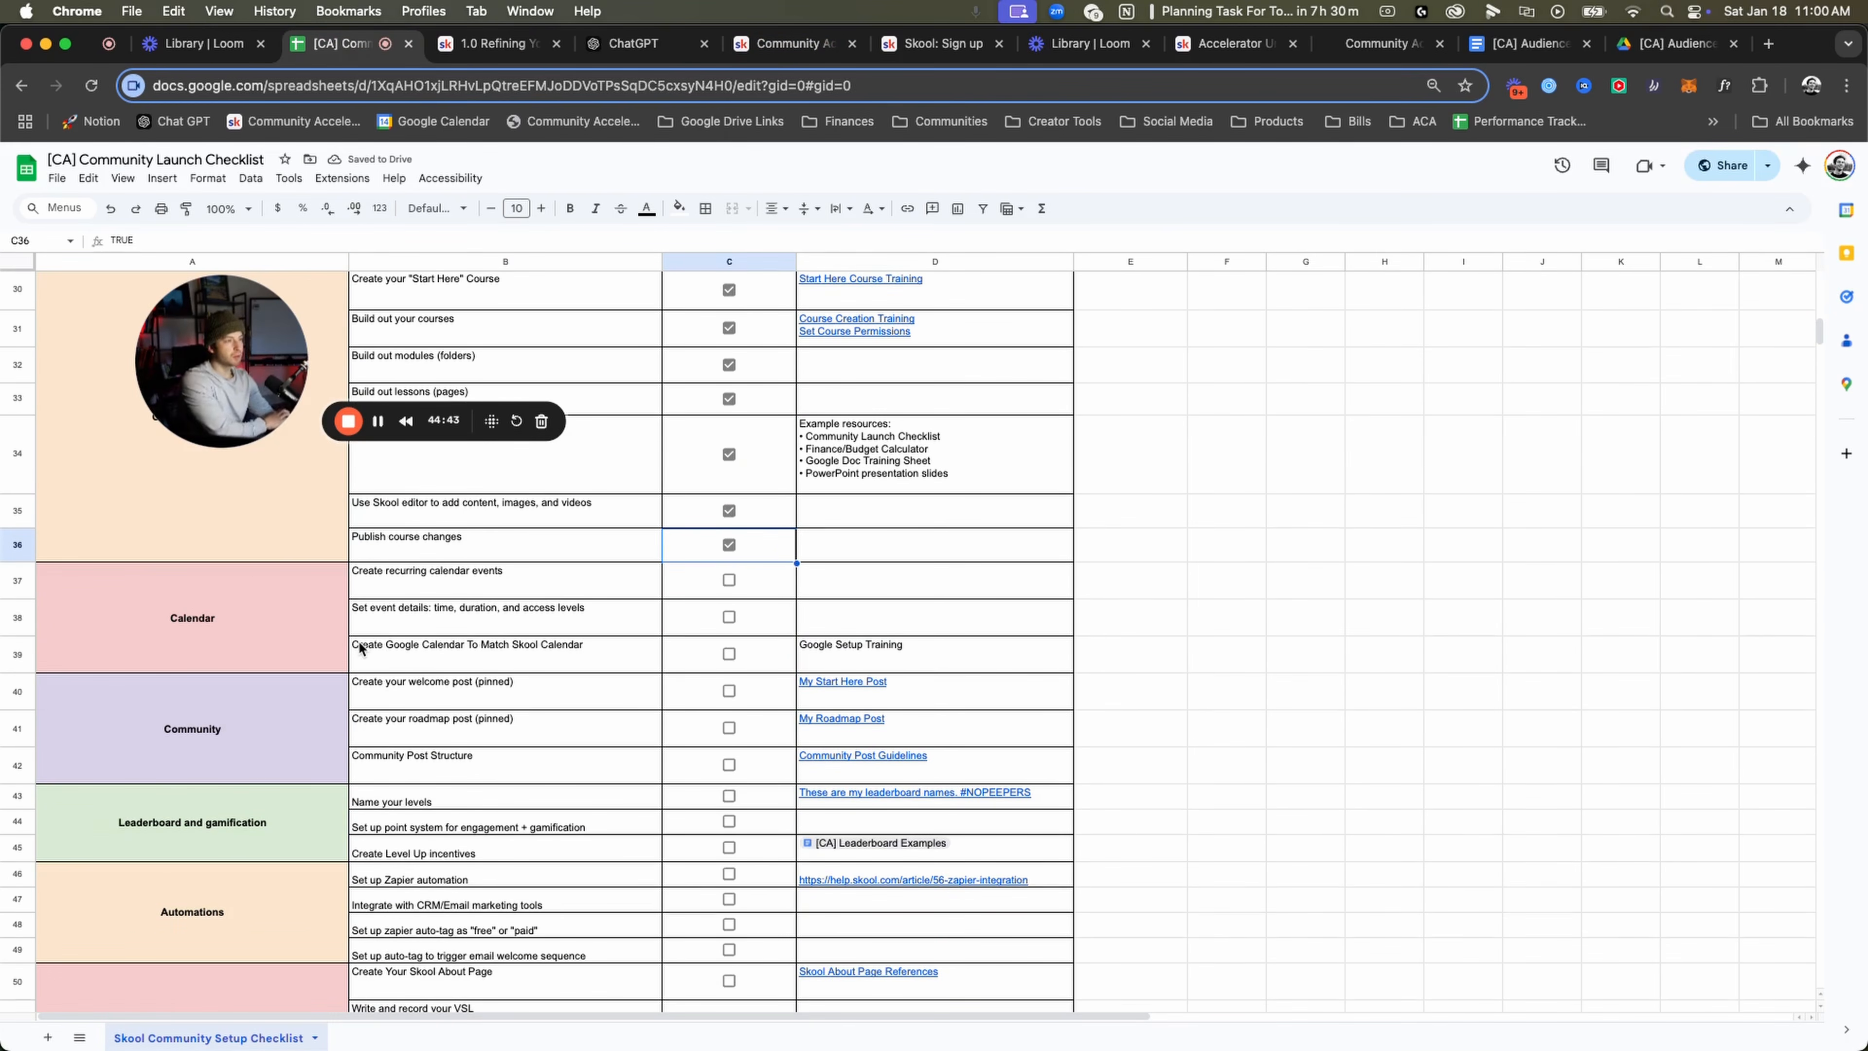
Open the One-To-Many Secrets community's calendar in Skool and start a new event from the Q&A format.
click(497, 49)
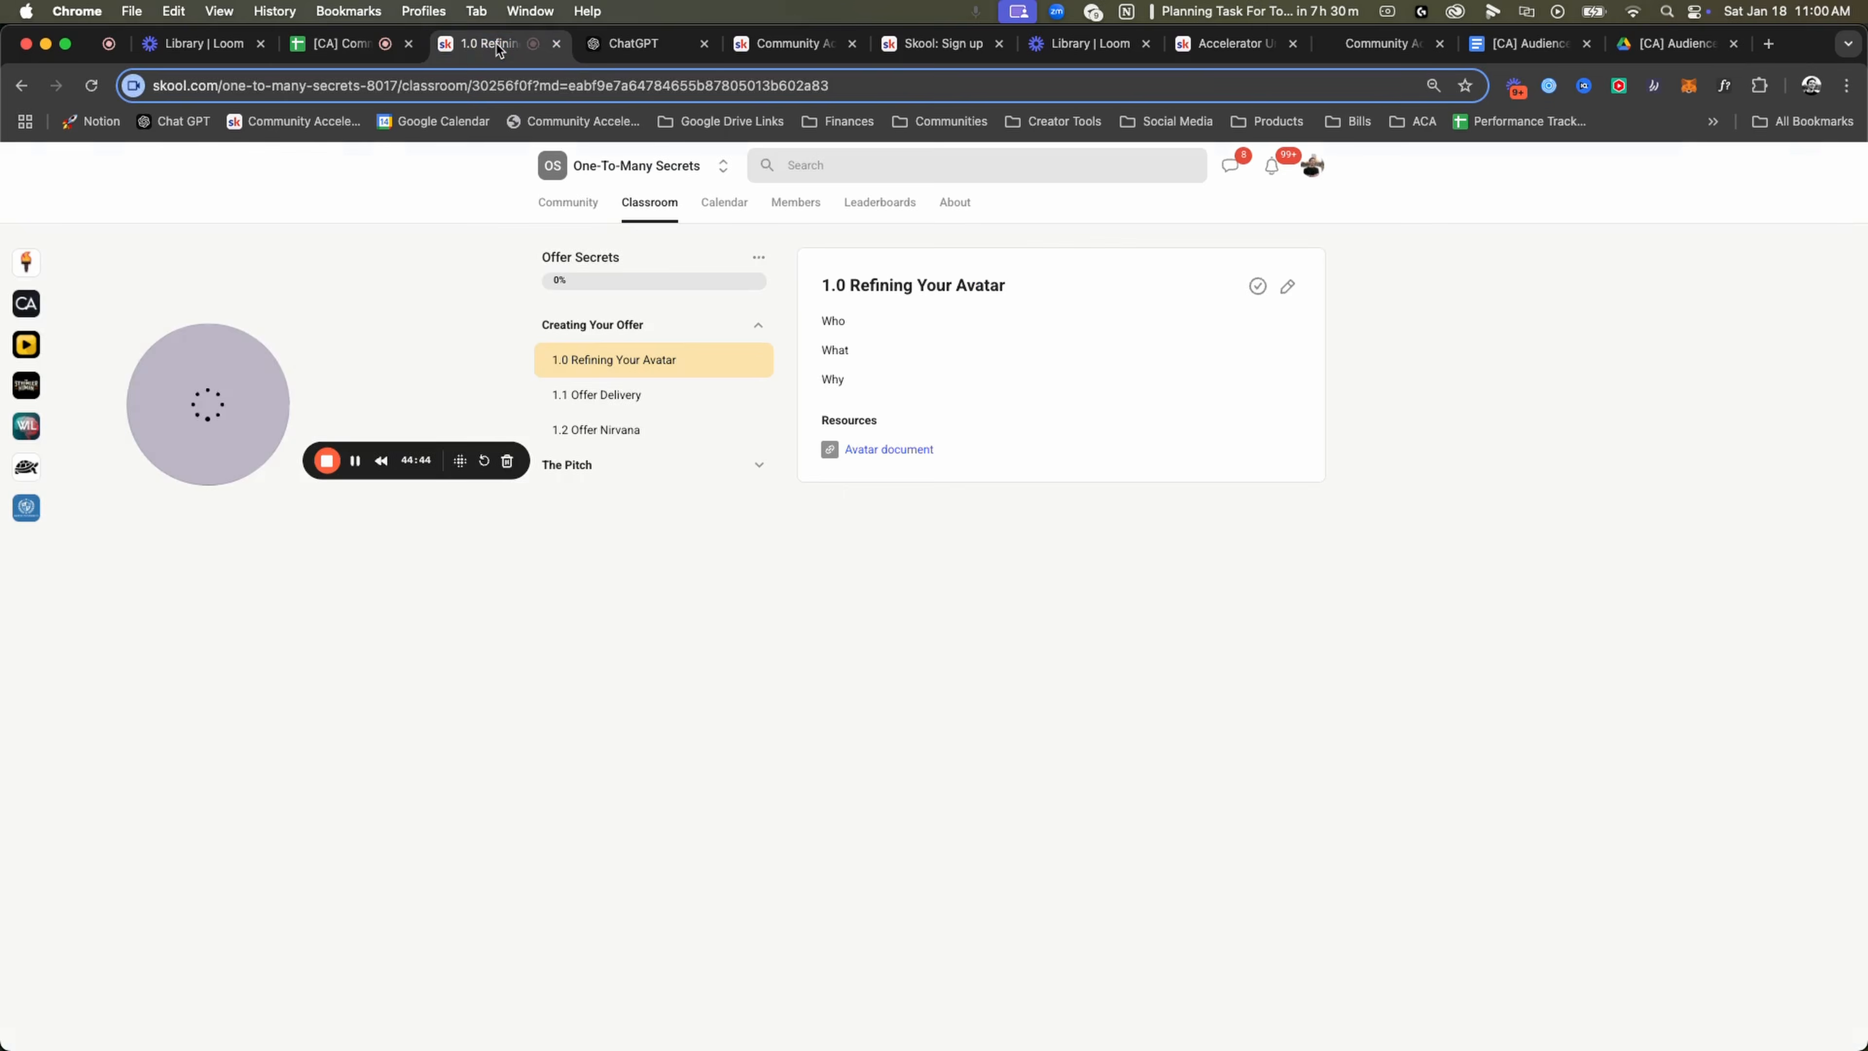
click(724, 202)
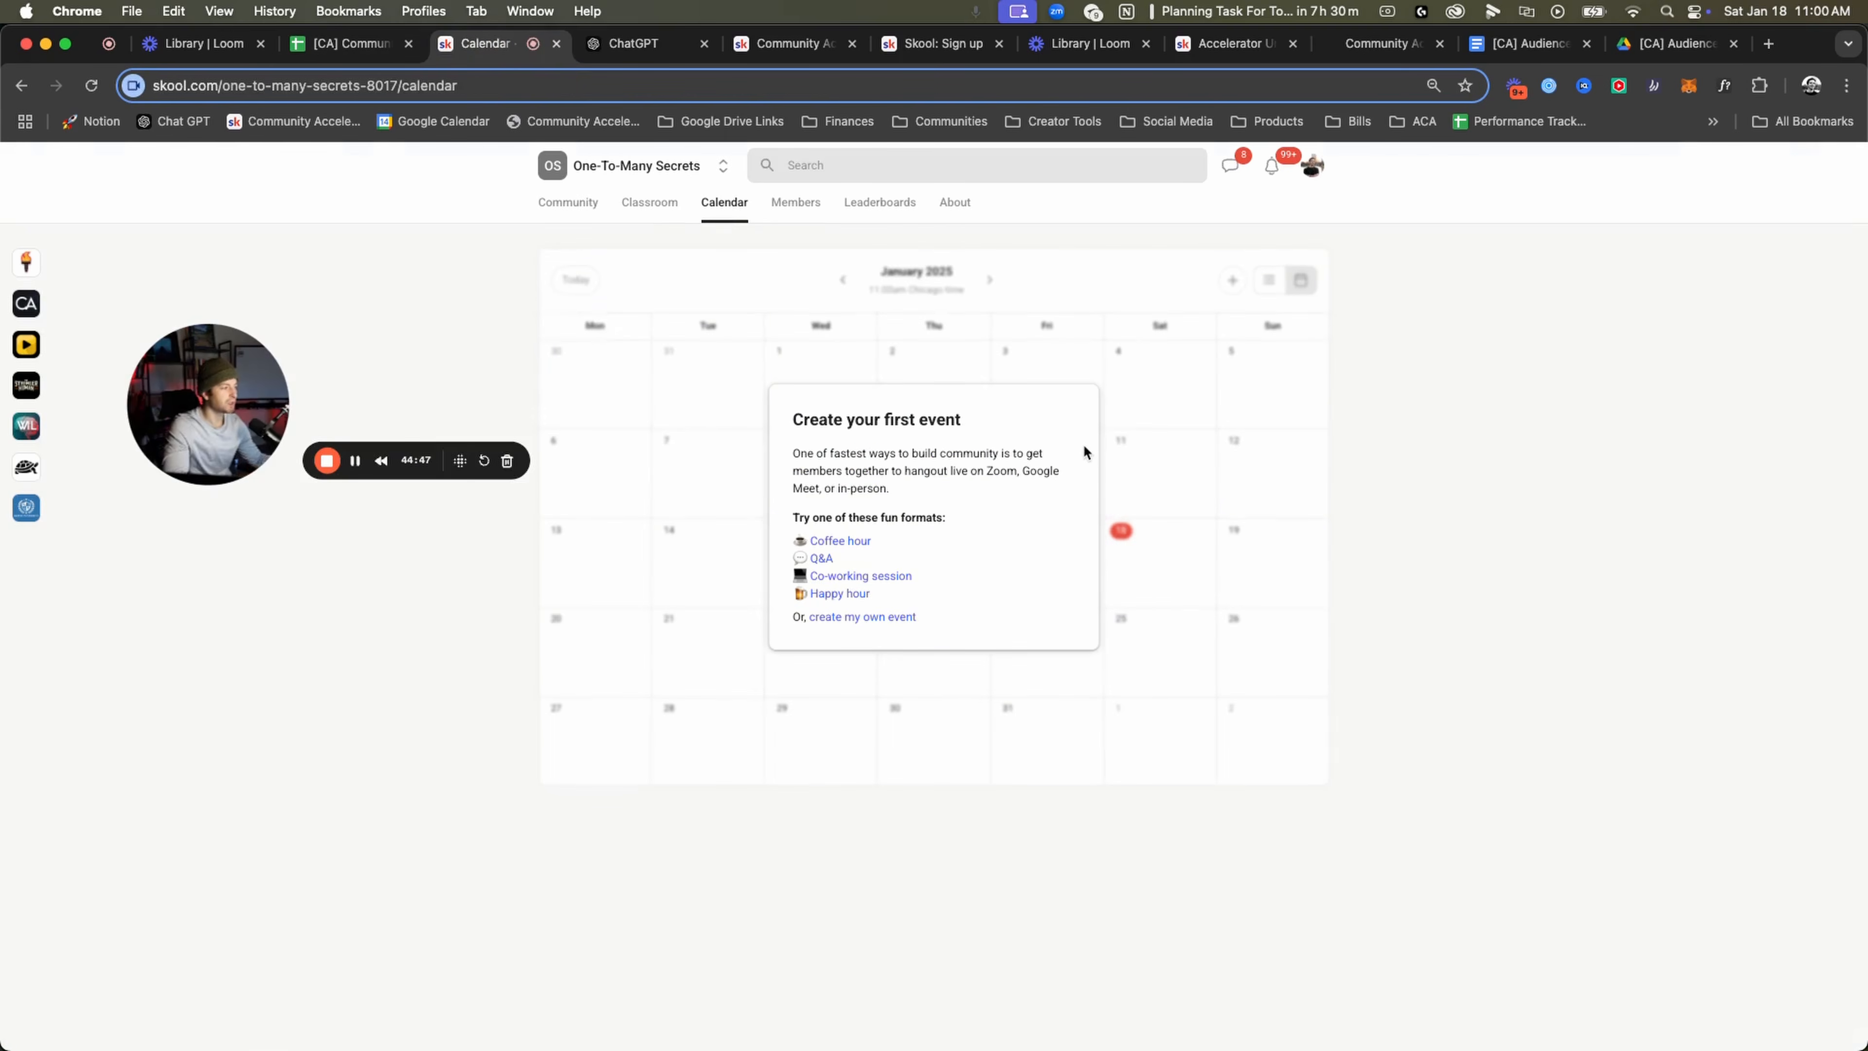
drag(212, 419, 269, 568)
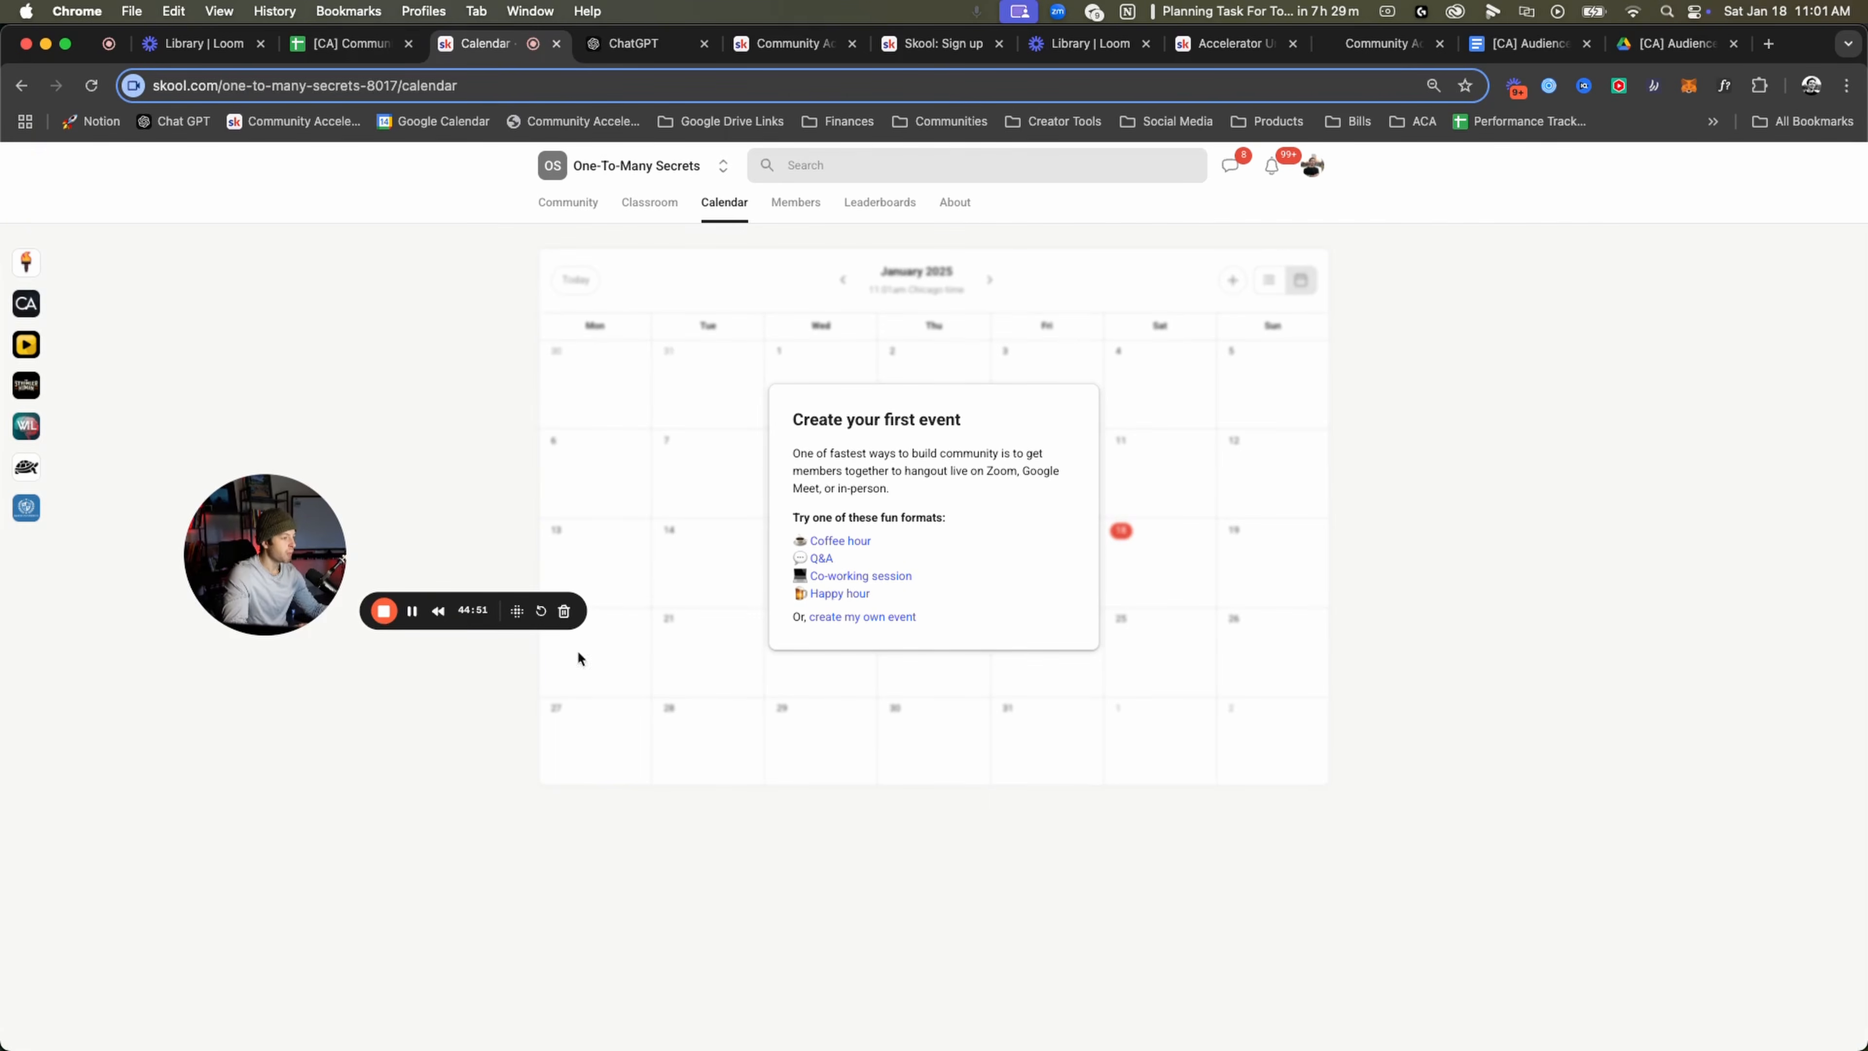
drag(248, 557, 196, 605)
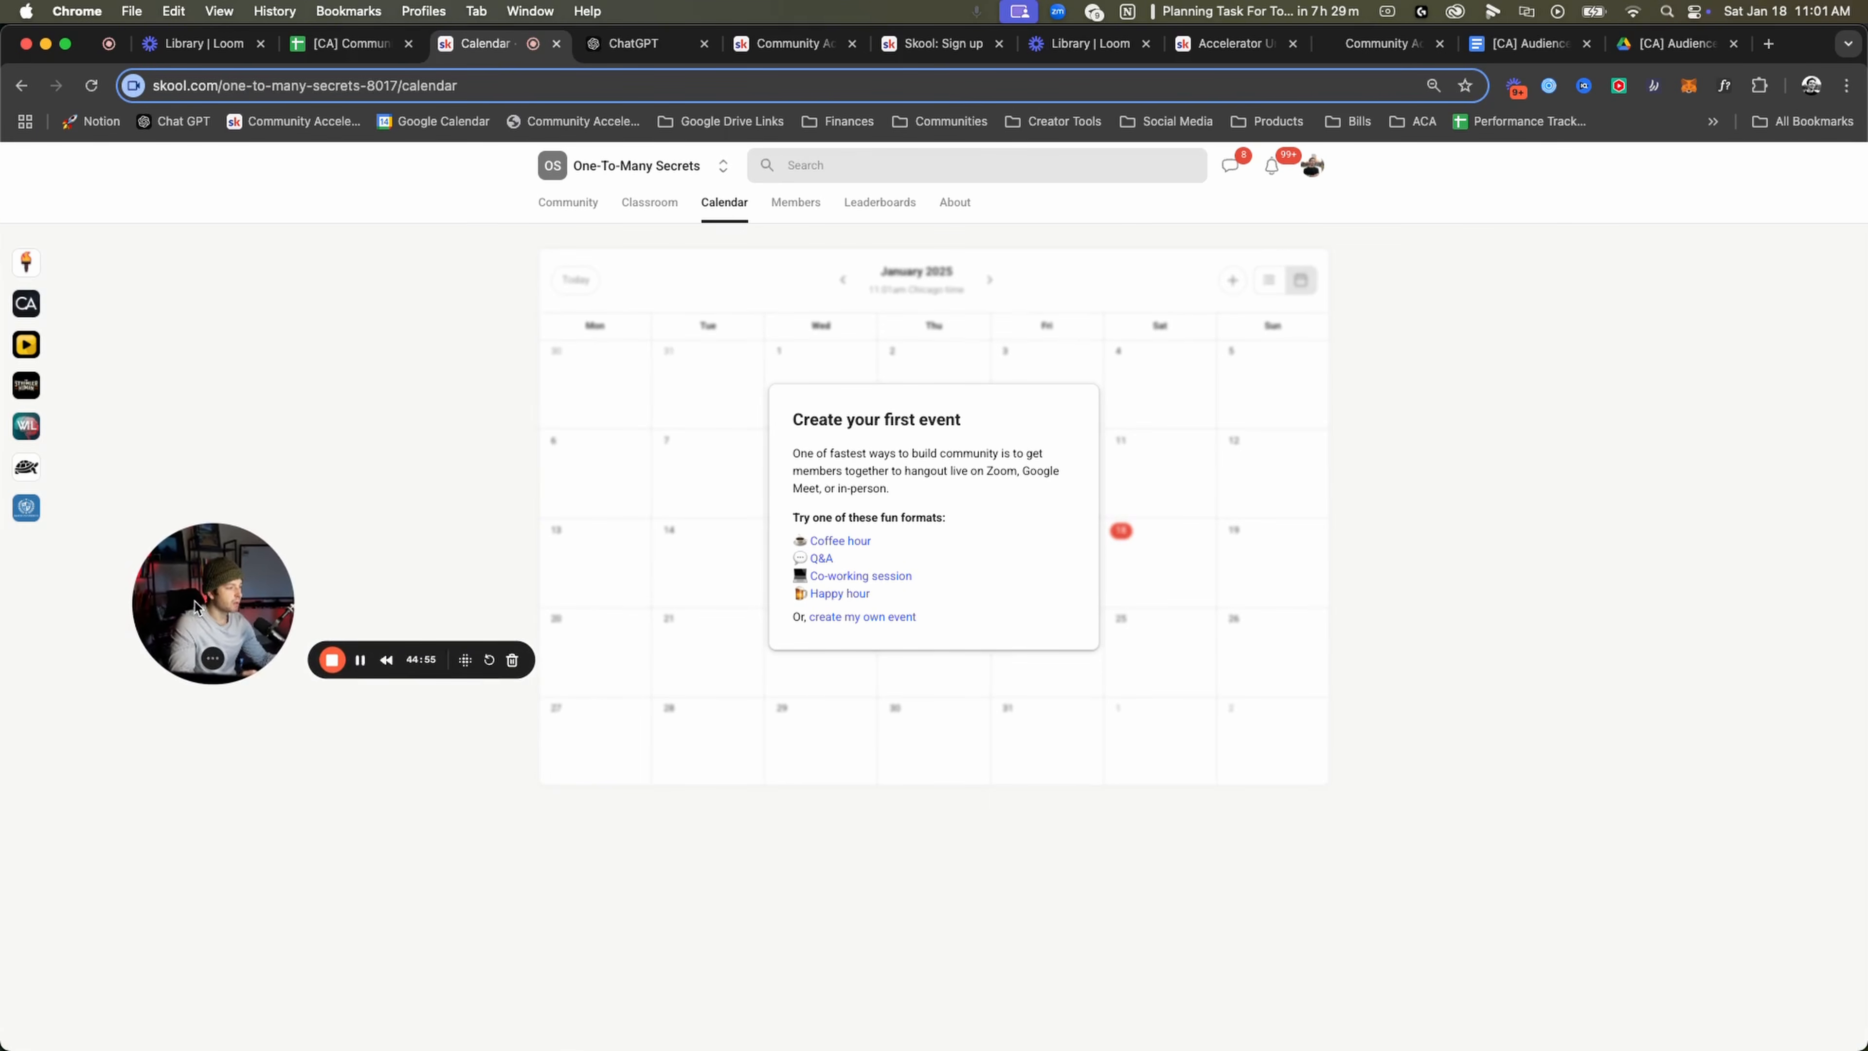
click(821, 558)
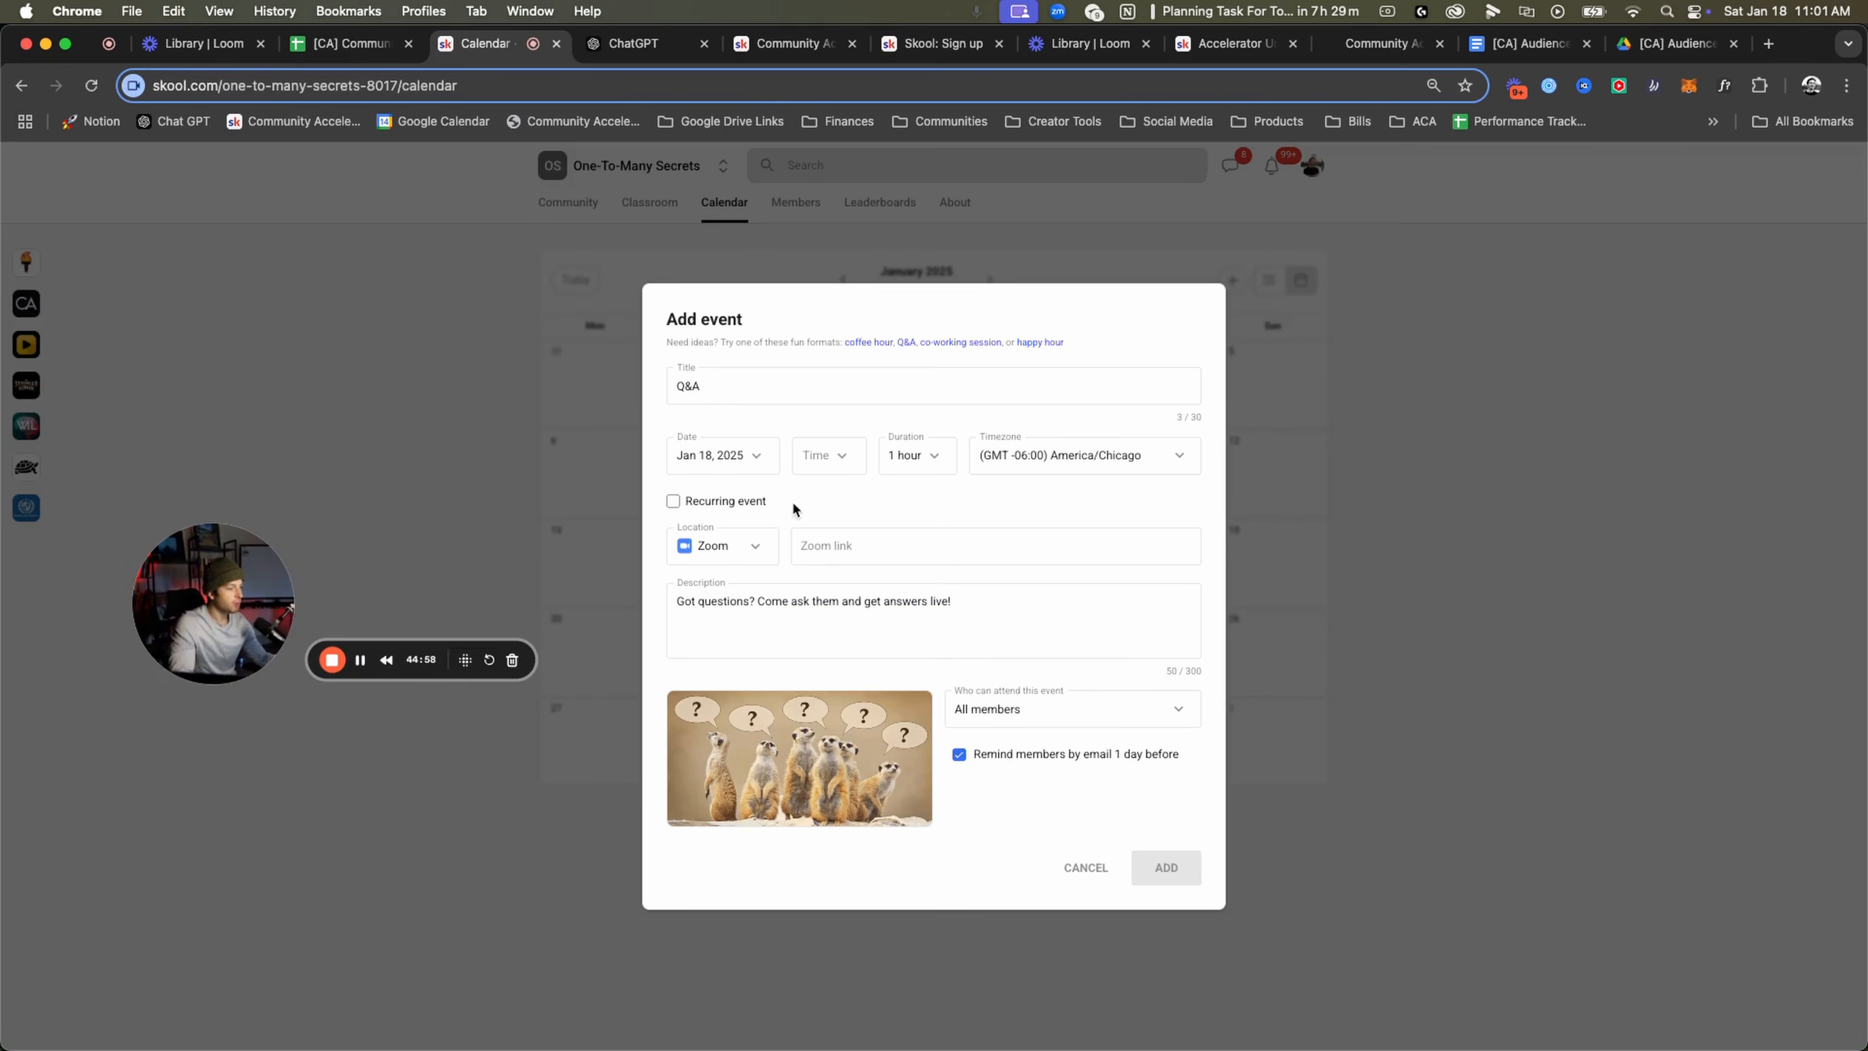
Schedule the Q&A event for Jan 21, 2025 at 5pm with a duration of 1.5 hours.
click(772, 388)
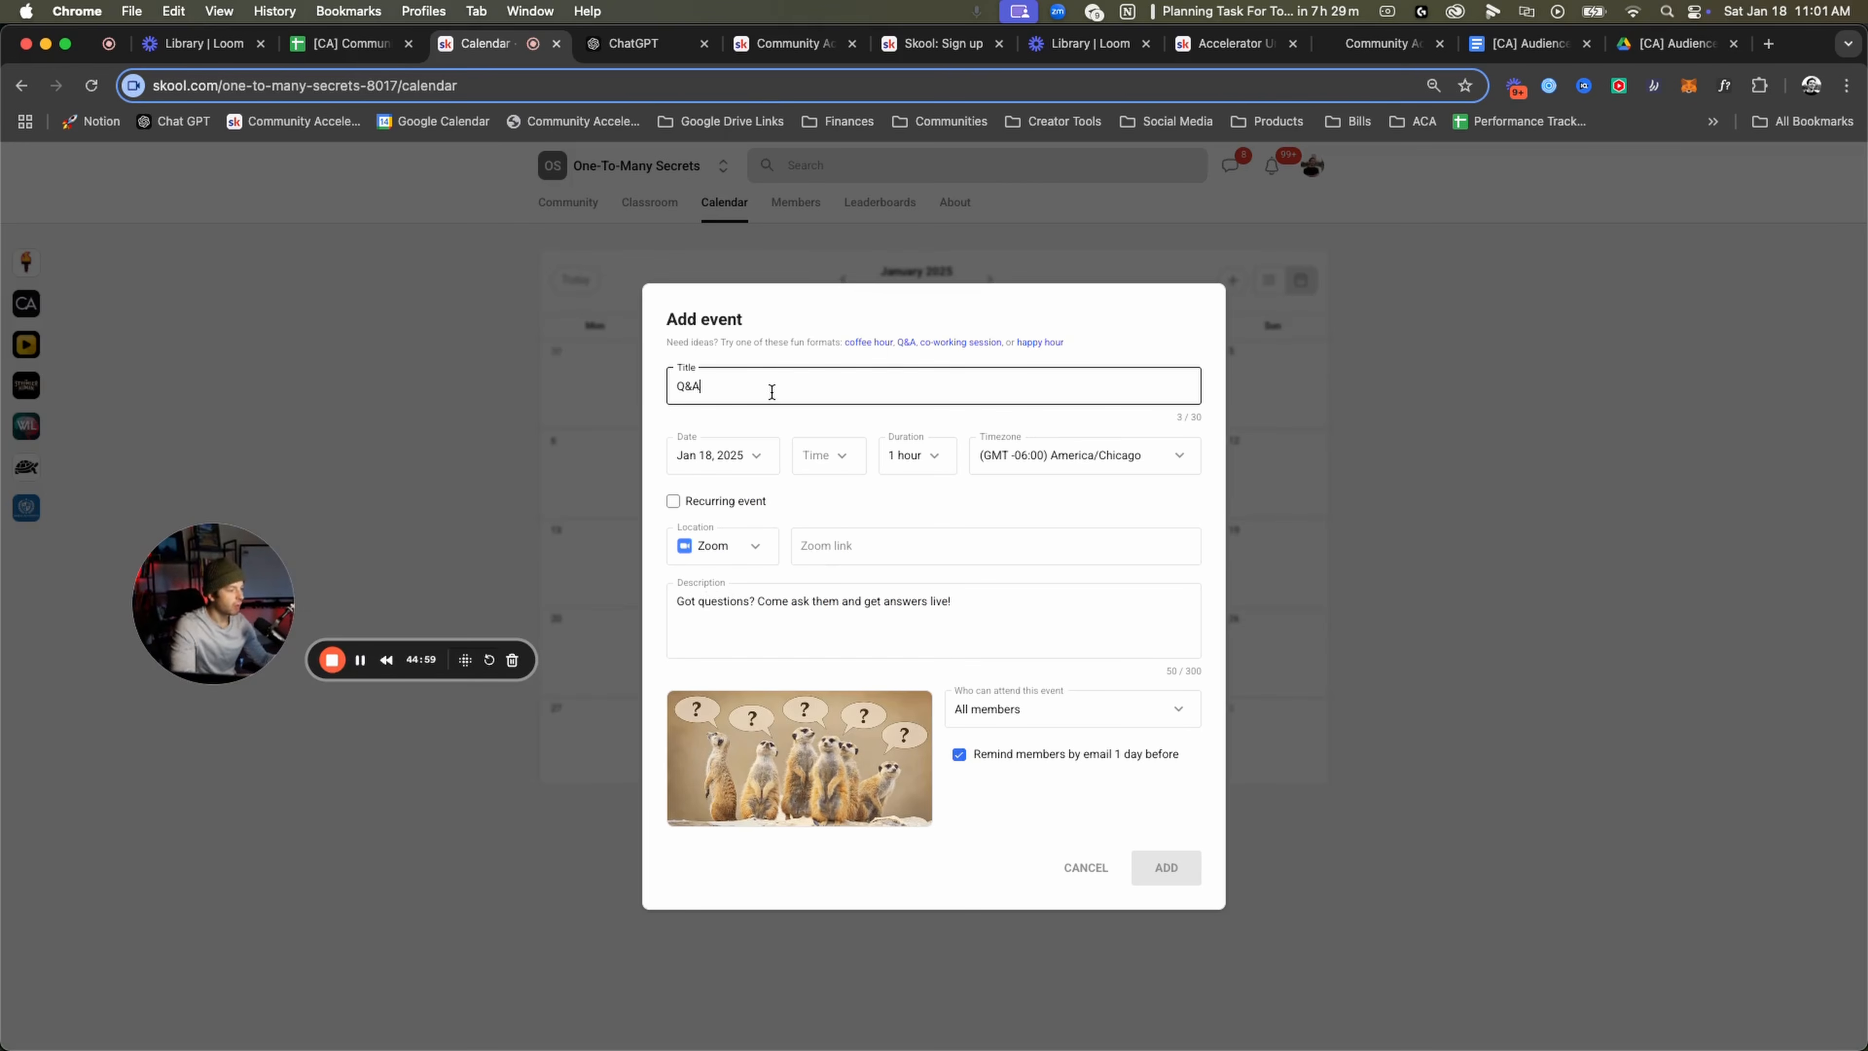
click(826, 473)
click(759, 446)
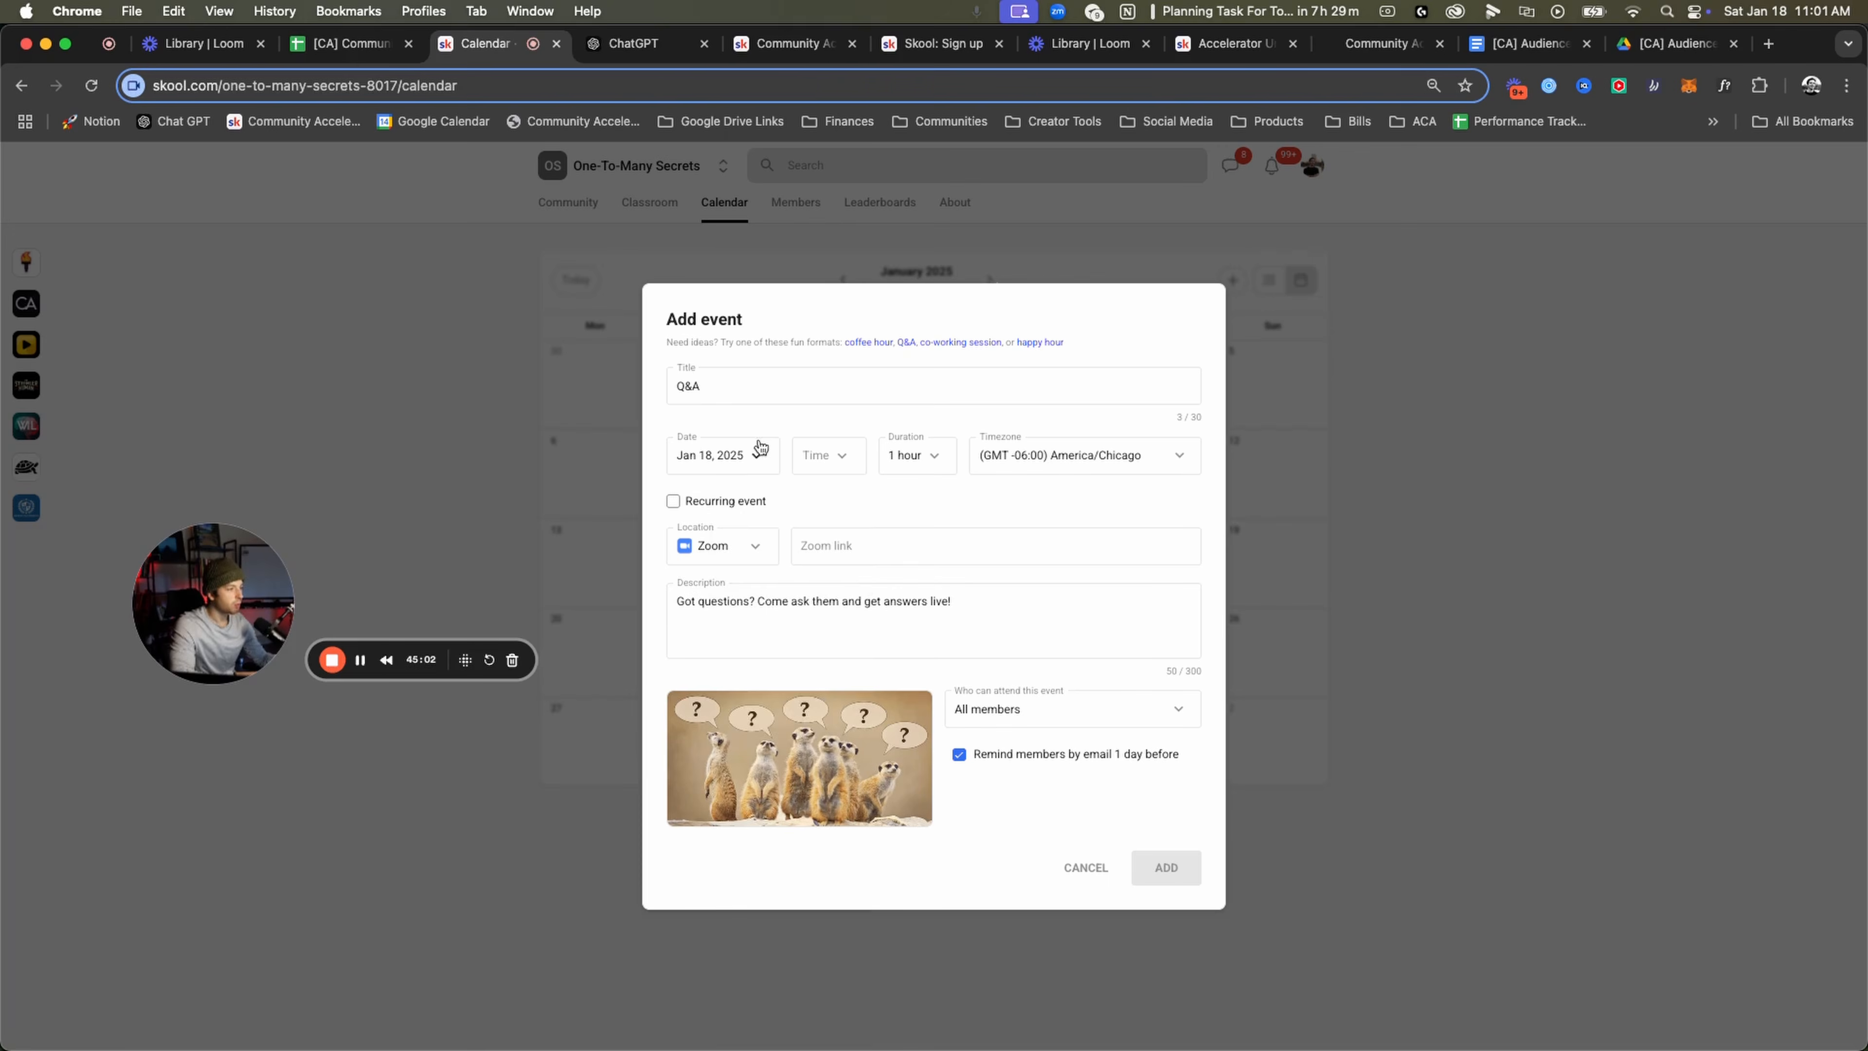
click(760, 447)
click(734, 678)
click(834, 460)
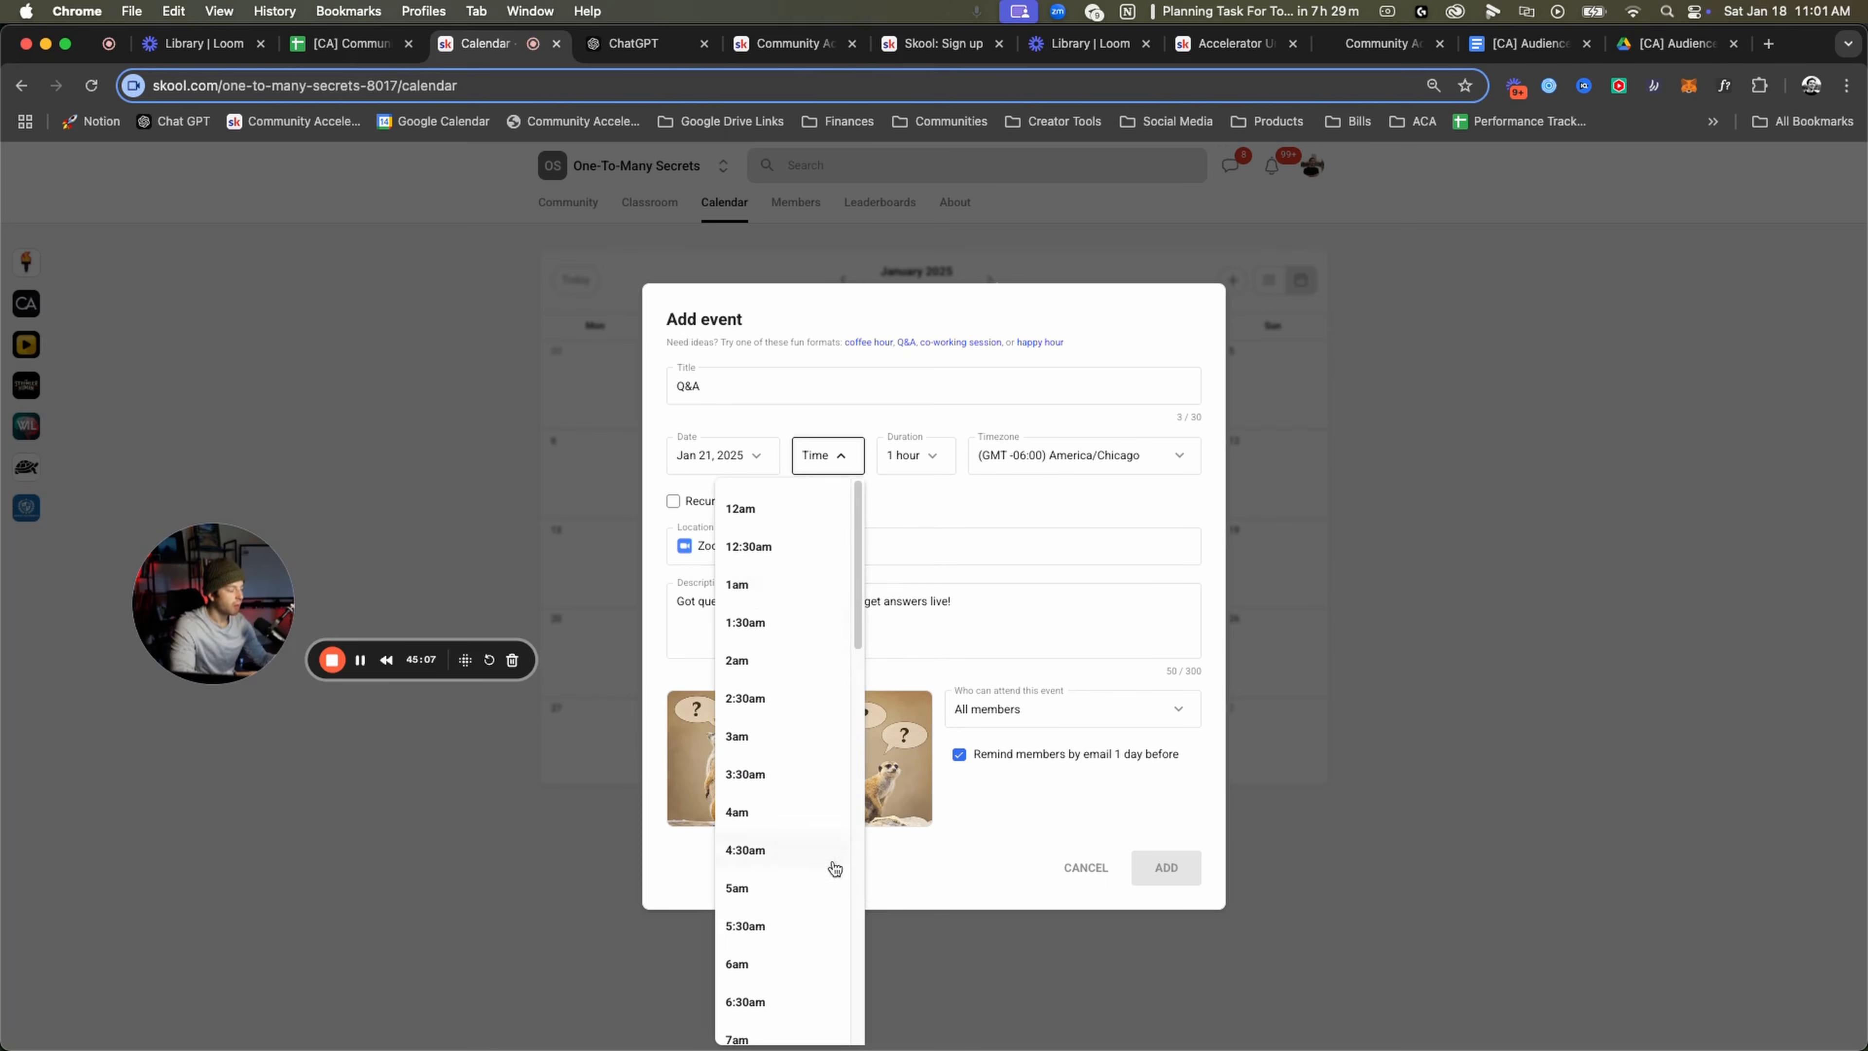
scroll(821, 861, down, 5)
click(802, 521)
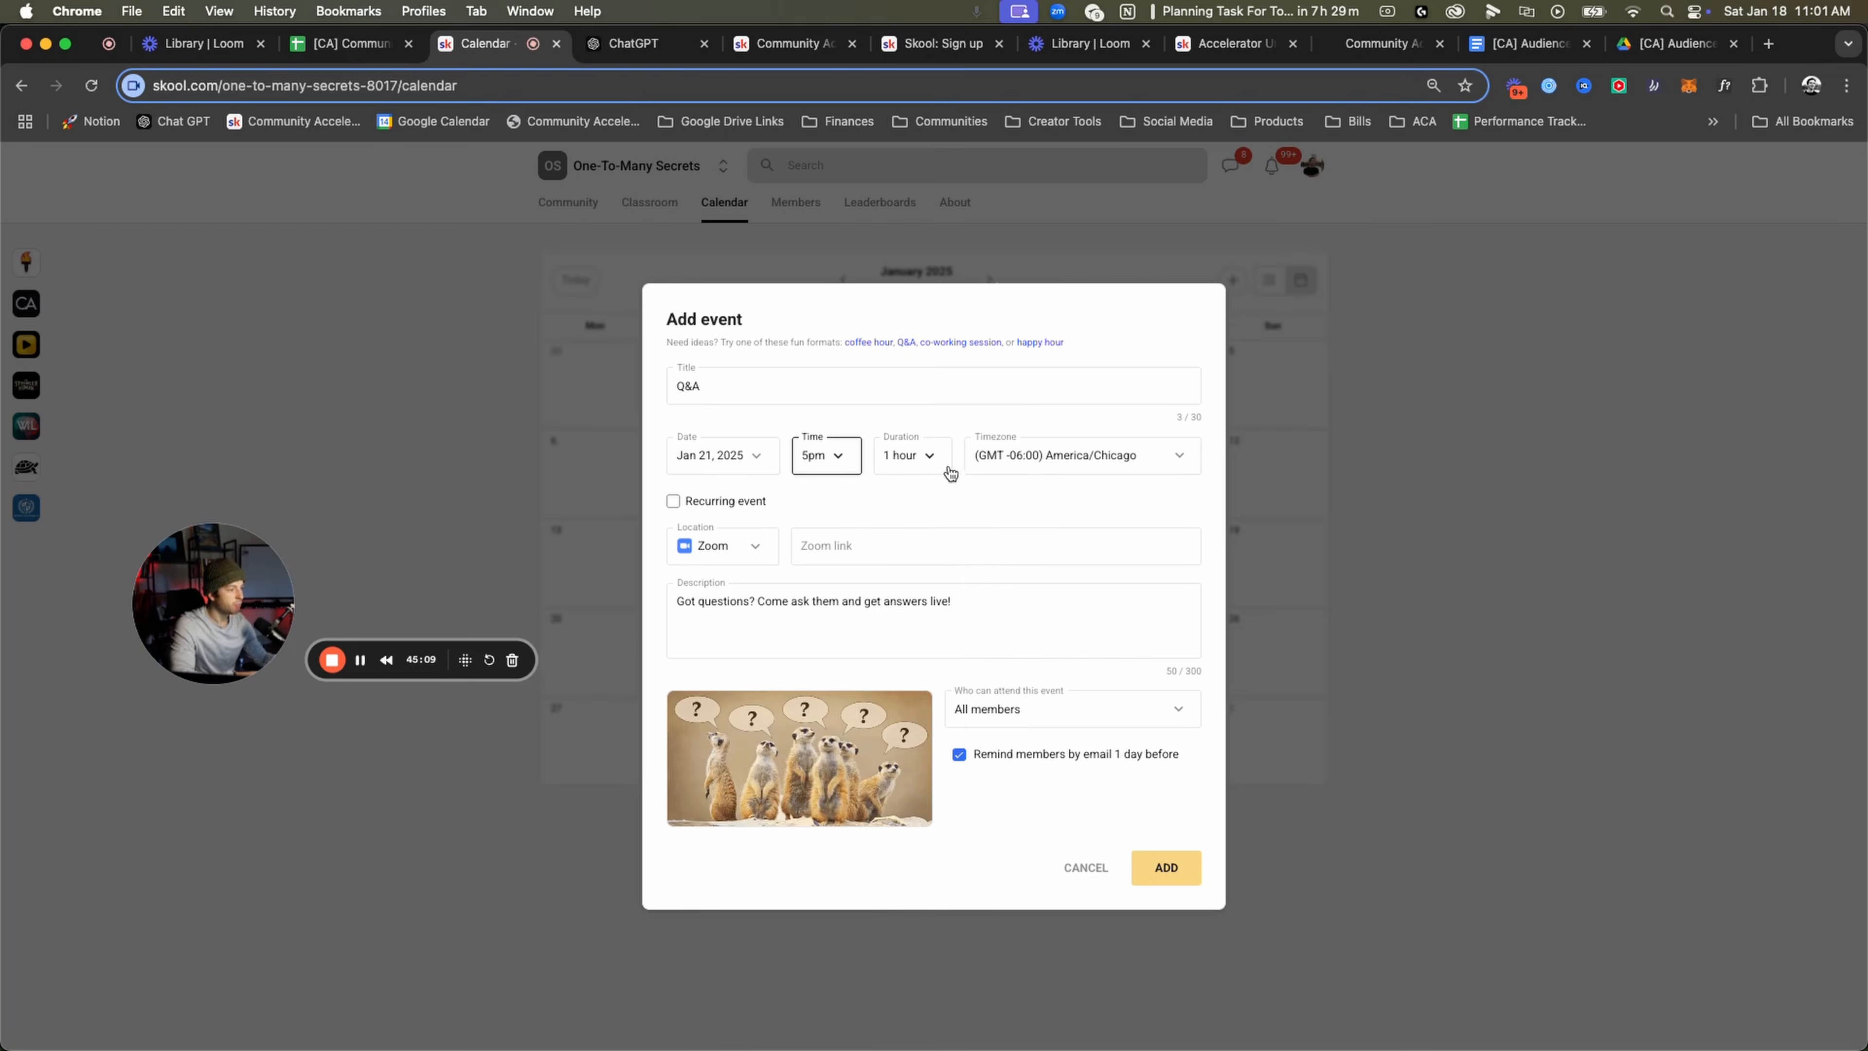
click(941, 467)
click(838, 584)
Try the Address and Link location types for the Q&A event, and set its location back to Zoom.
click(860, 550)
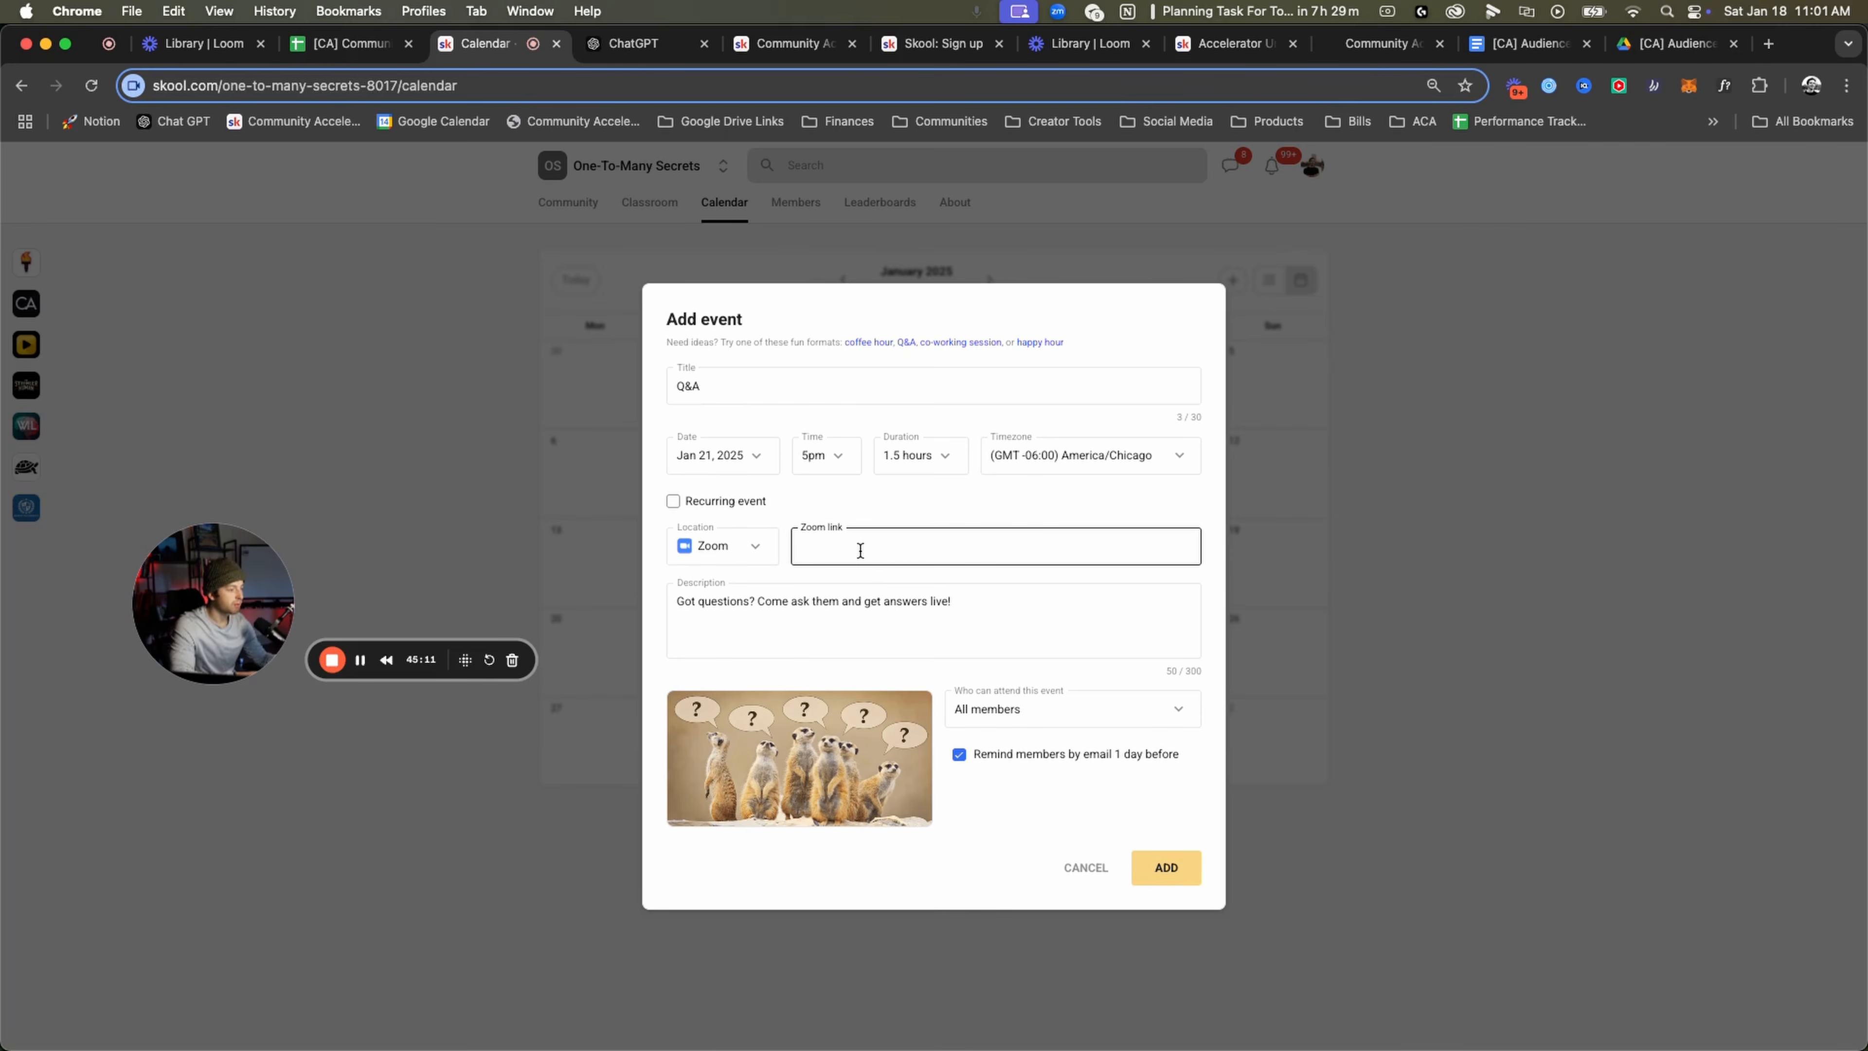
drag(1065, 620, 700, 605)
click(934, 561)
click(751, 546)
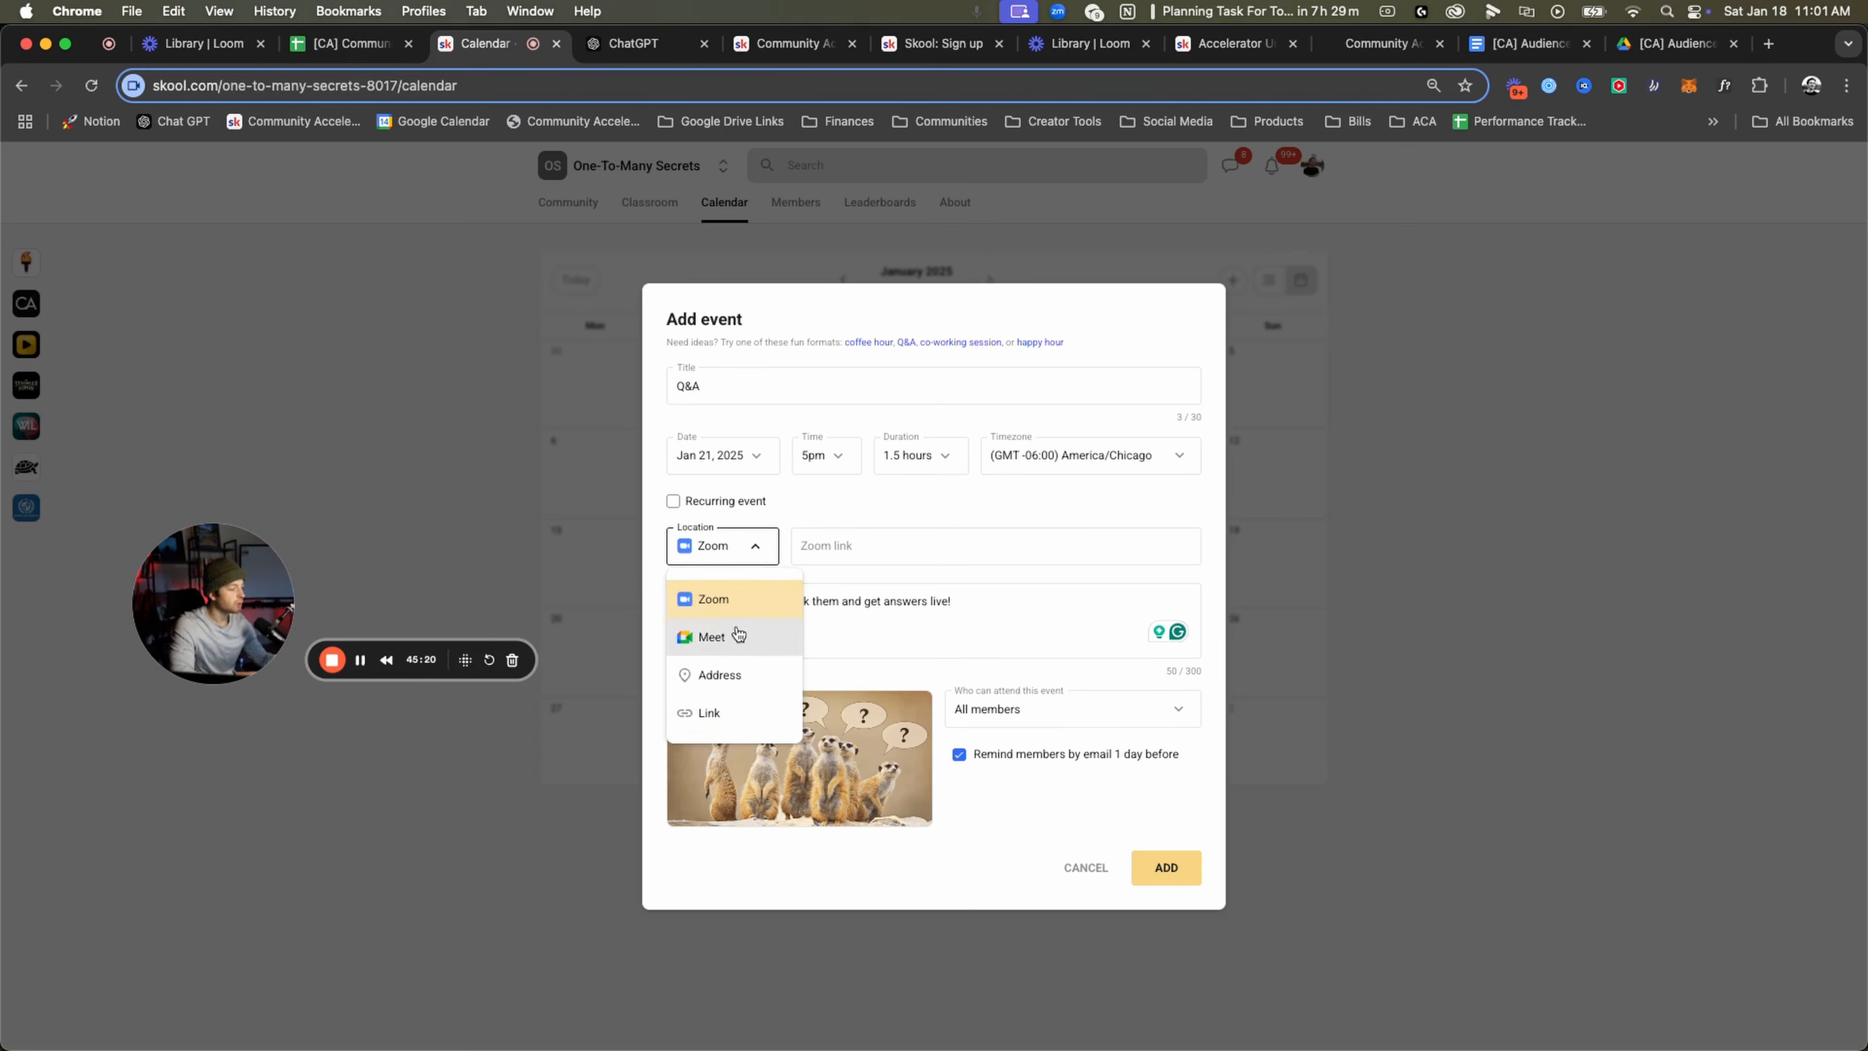
click(744, 677)
click(756, 549)
click(755, 549)
click(755, 548)
click(728, 712)
click(737, 558)
click(740, 599)
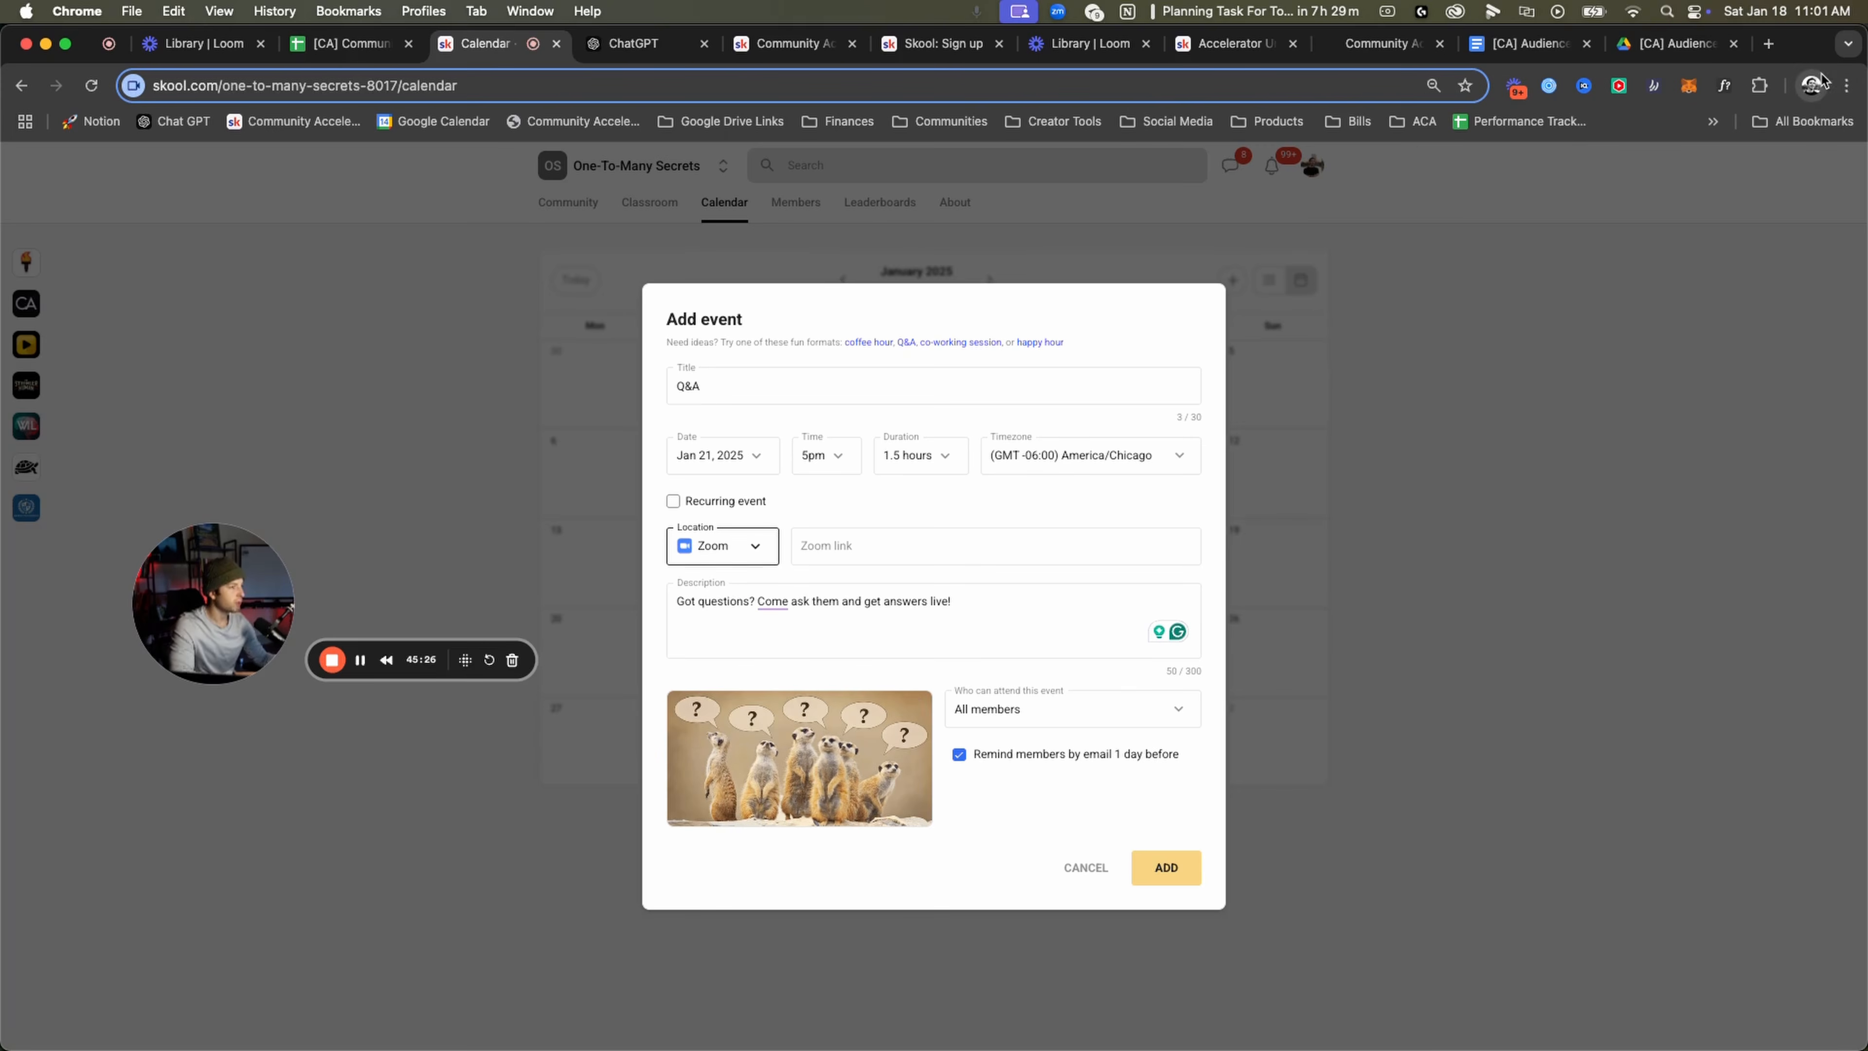
Add the Q&A event to the calendar, and view its details from January 21.
click(998, 559)
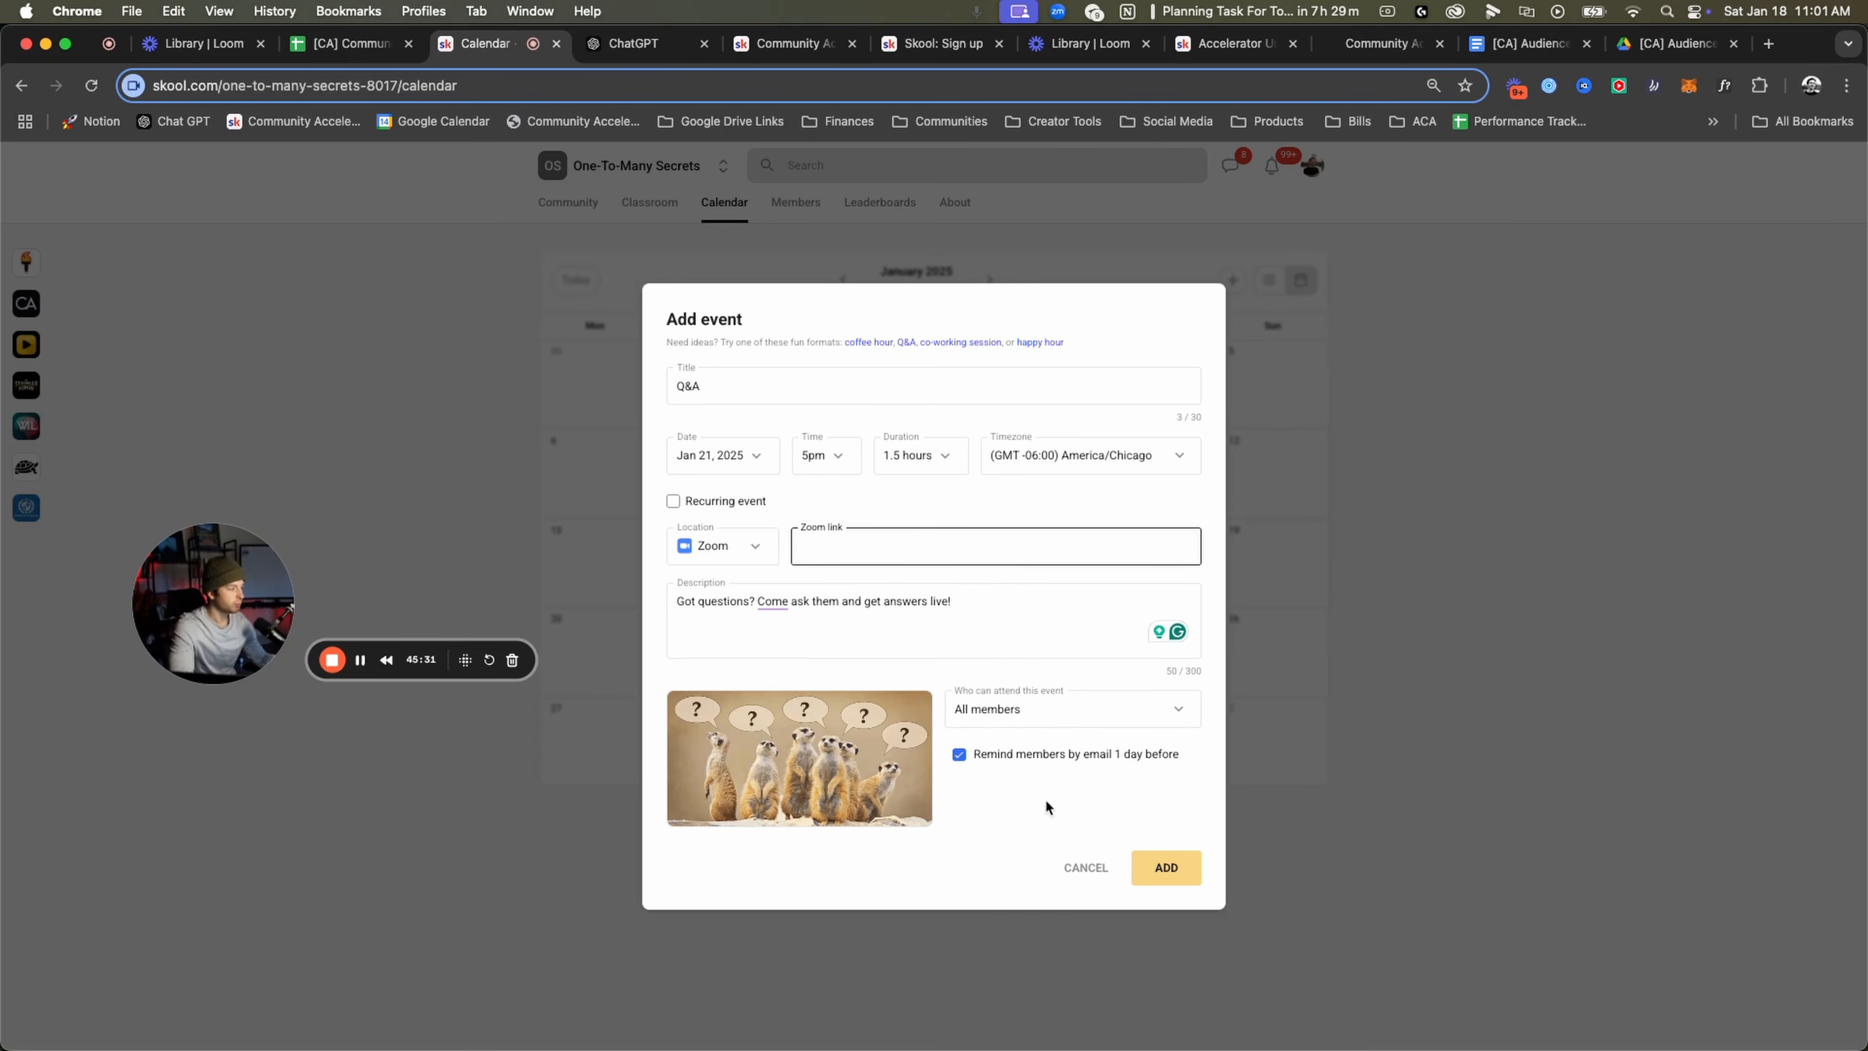
click(1145, 883)
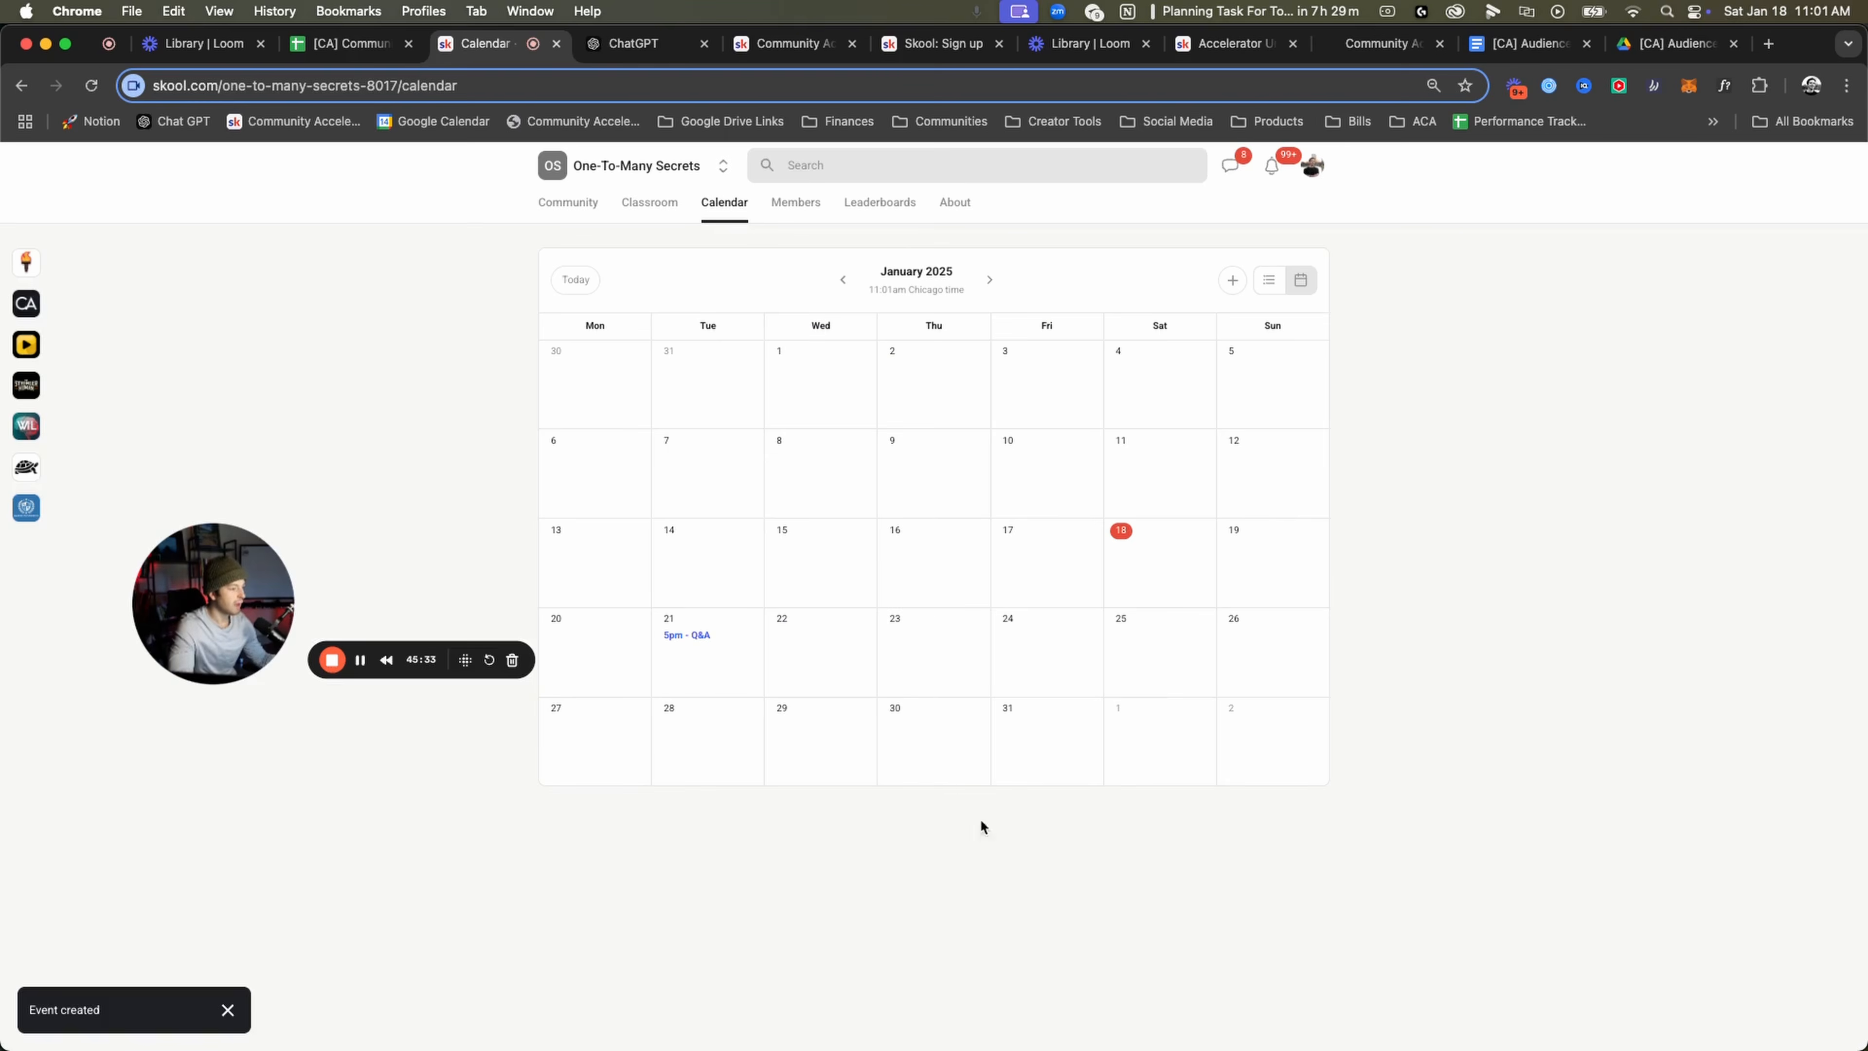
click(684, 637)
click(683, 638)
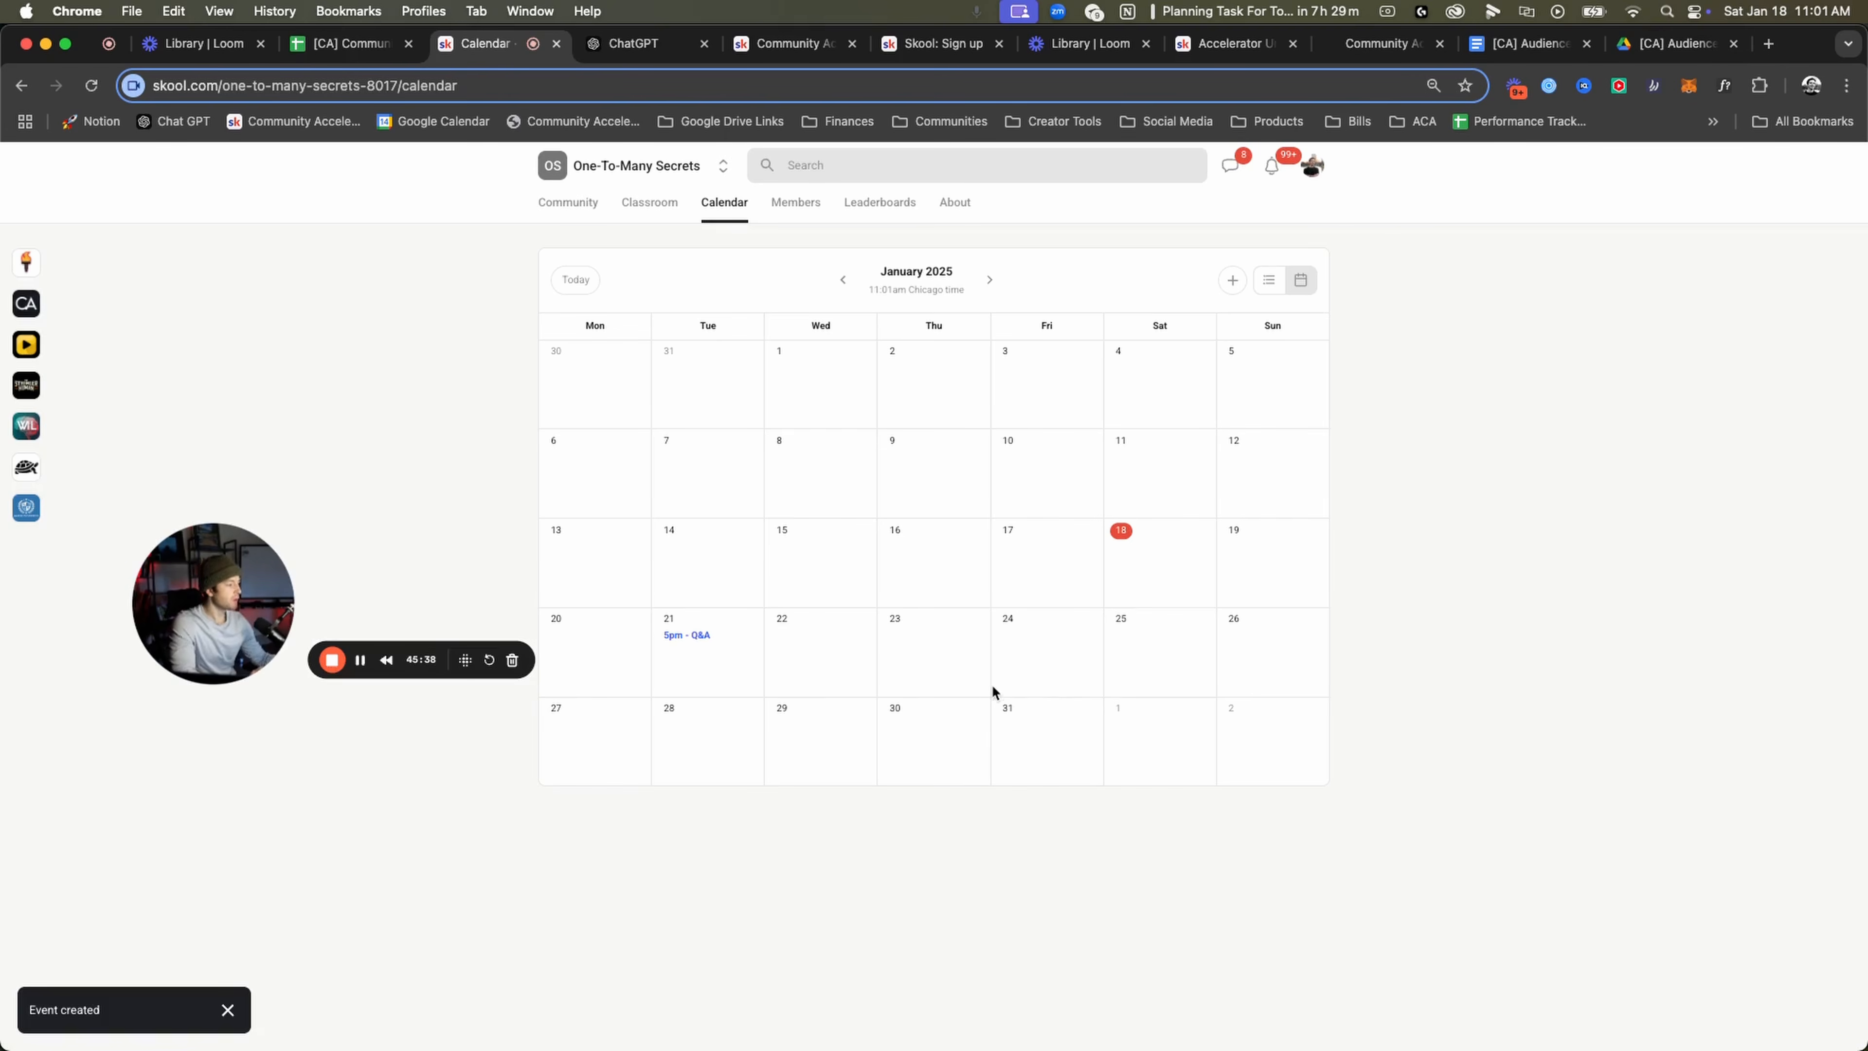
click(687, 636)
click(1301, 618)
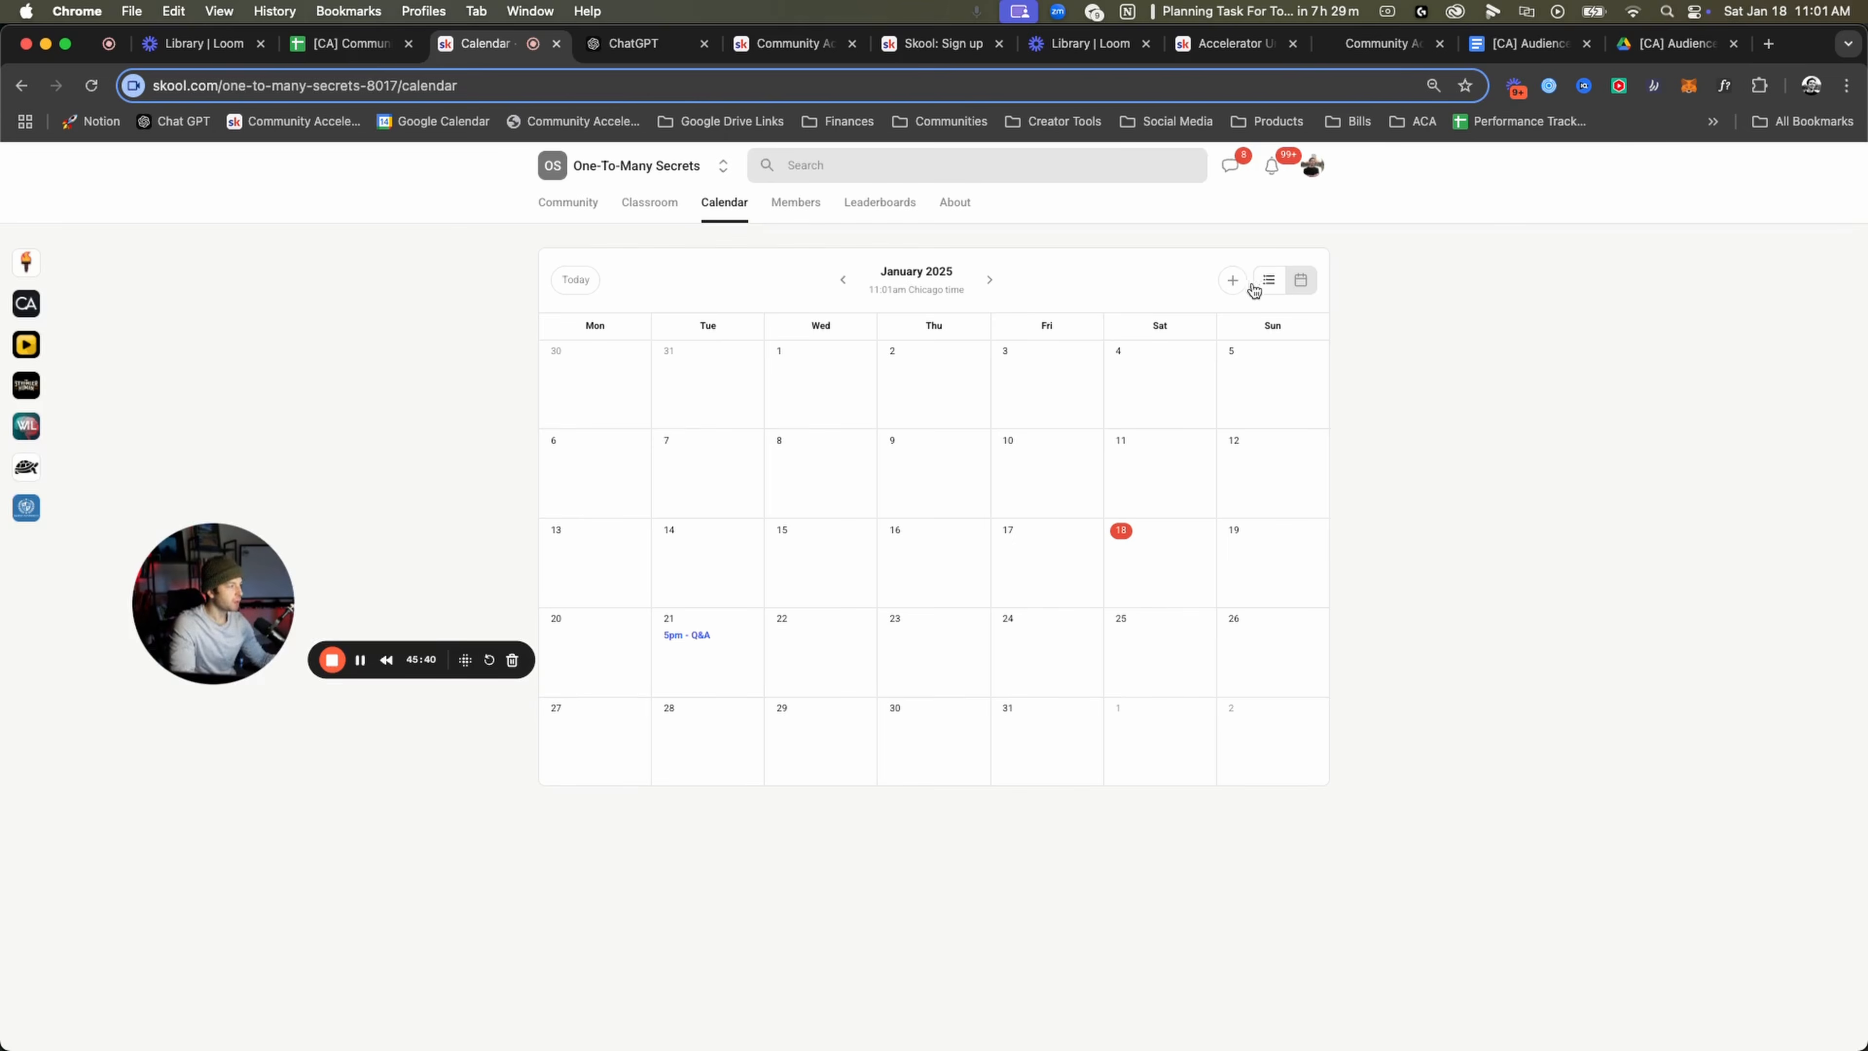
Start another calendar event and enter "Free Workshop:" as its title.
click(1233, 280)
click(950, 388)
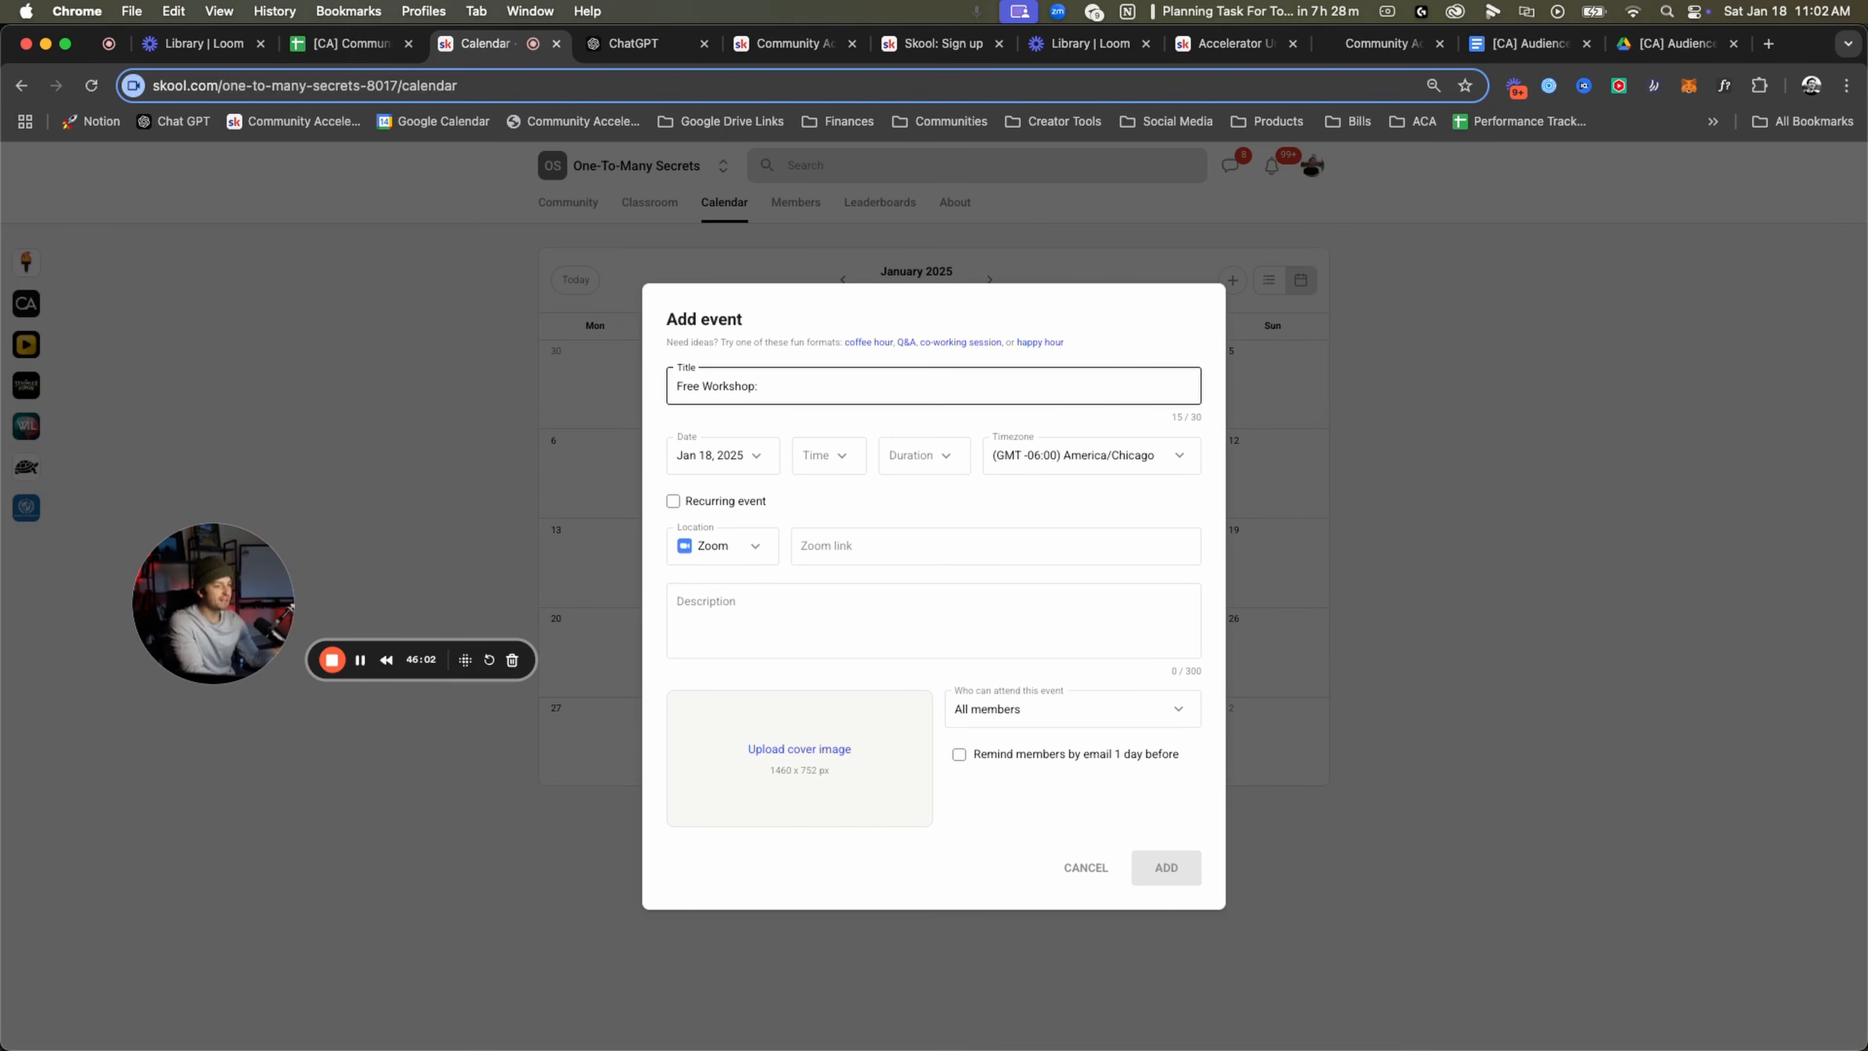
click(830, 454)
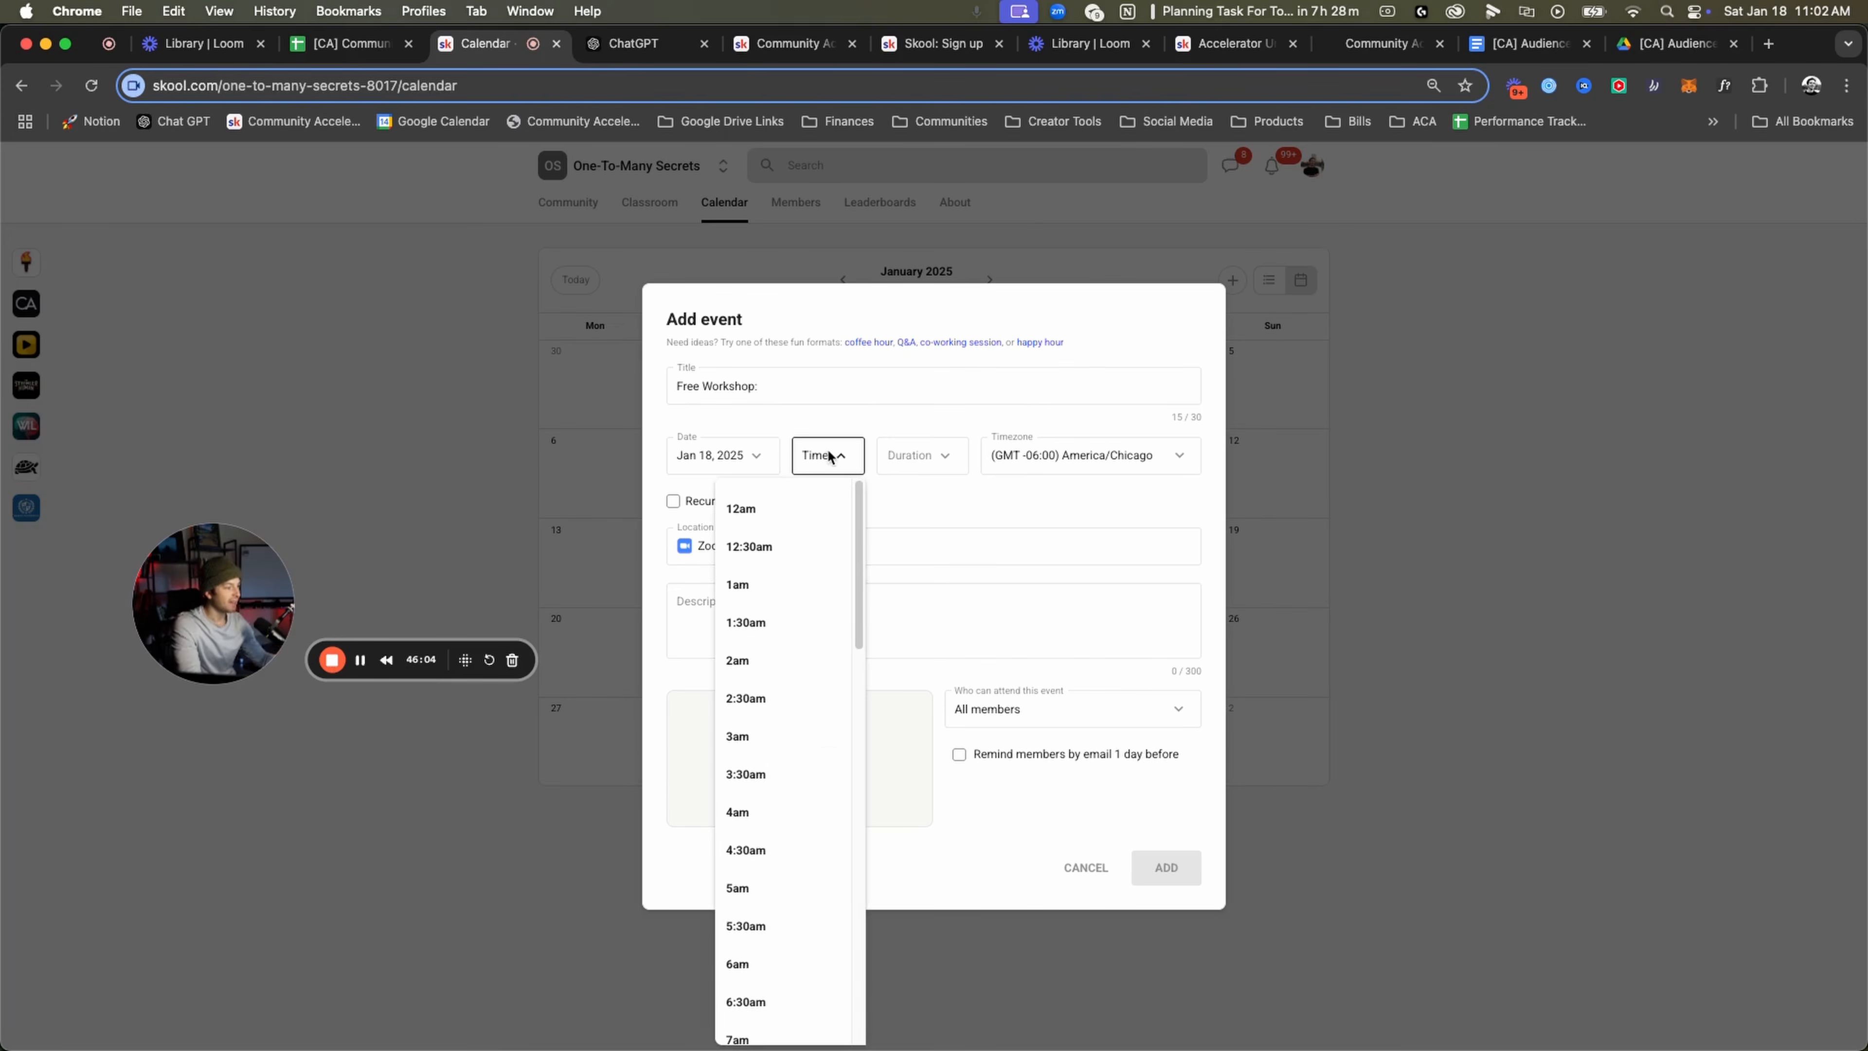
click(814, 386)
click(817, 384)
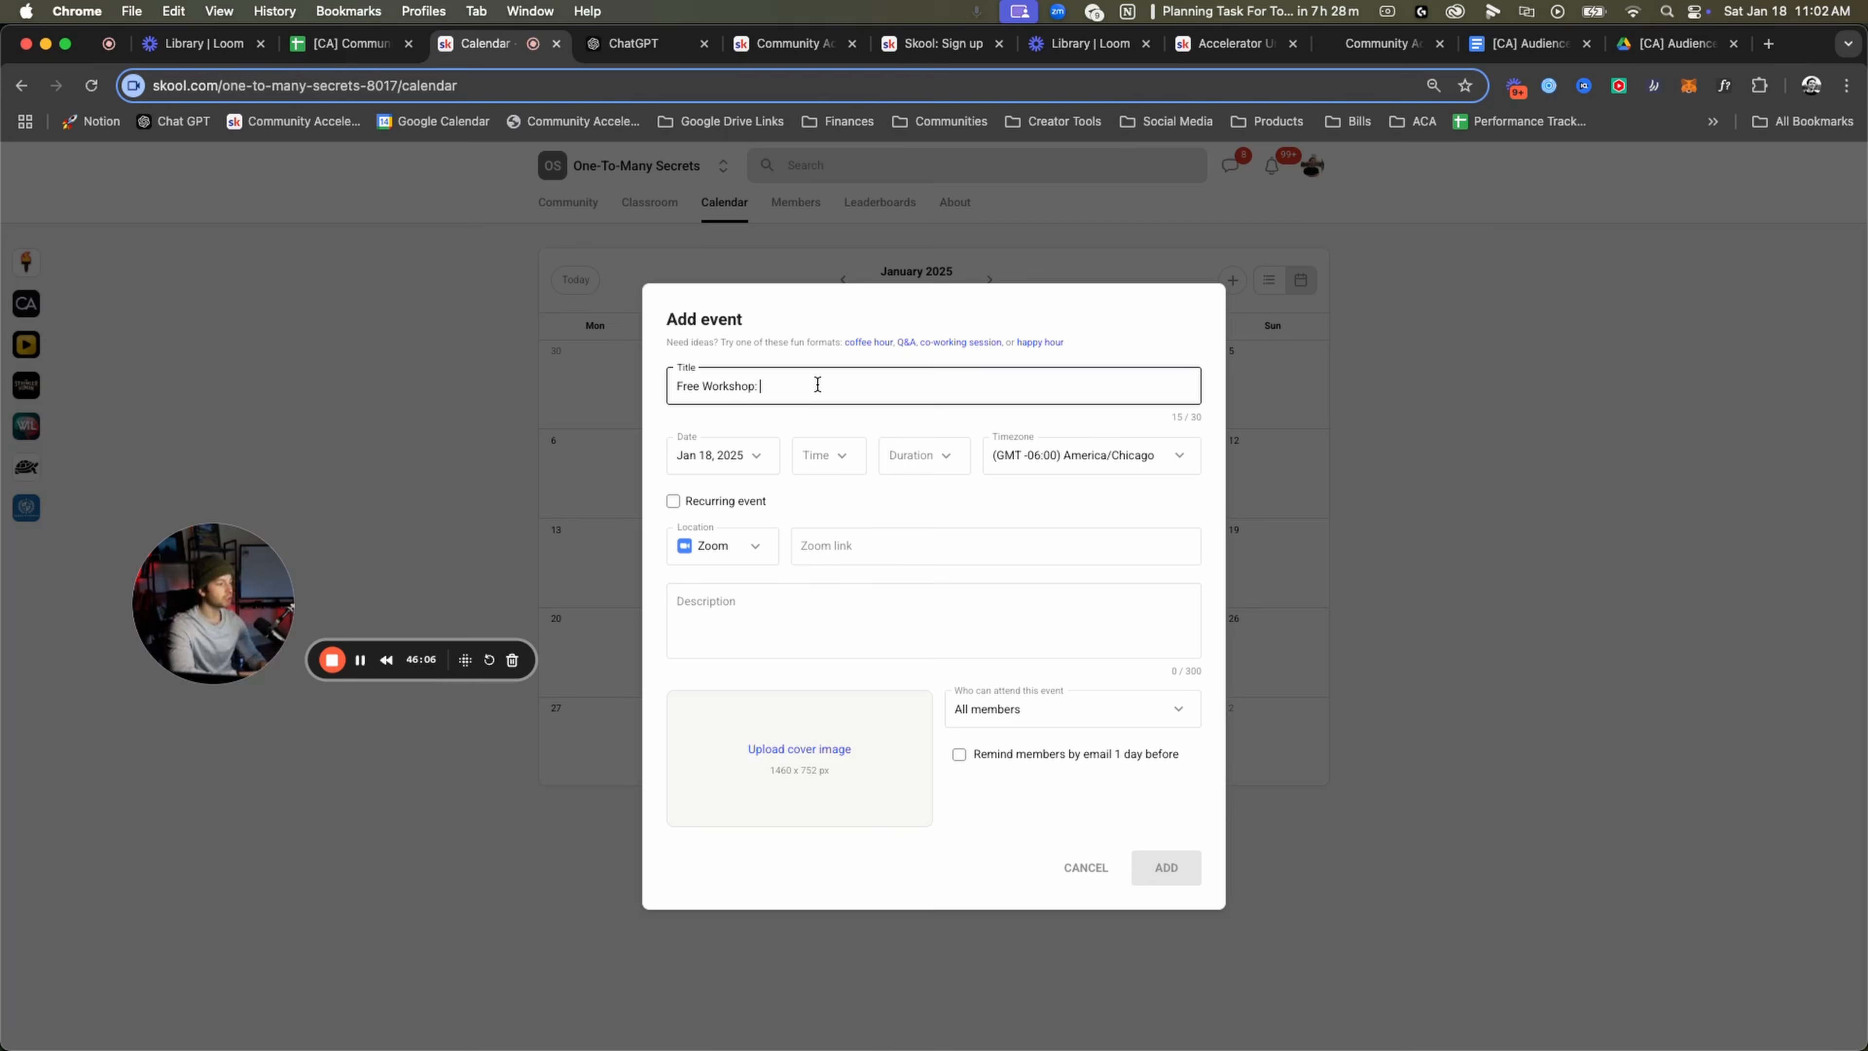
Replace the new event's title with "Free One-To-Many Masterclass".
key(BackSpace)
key(BackSpace)
key(BackSpace)
key(BackSpace)
key(BackSpace)
key(BackSpace)
key(BackSpace)
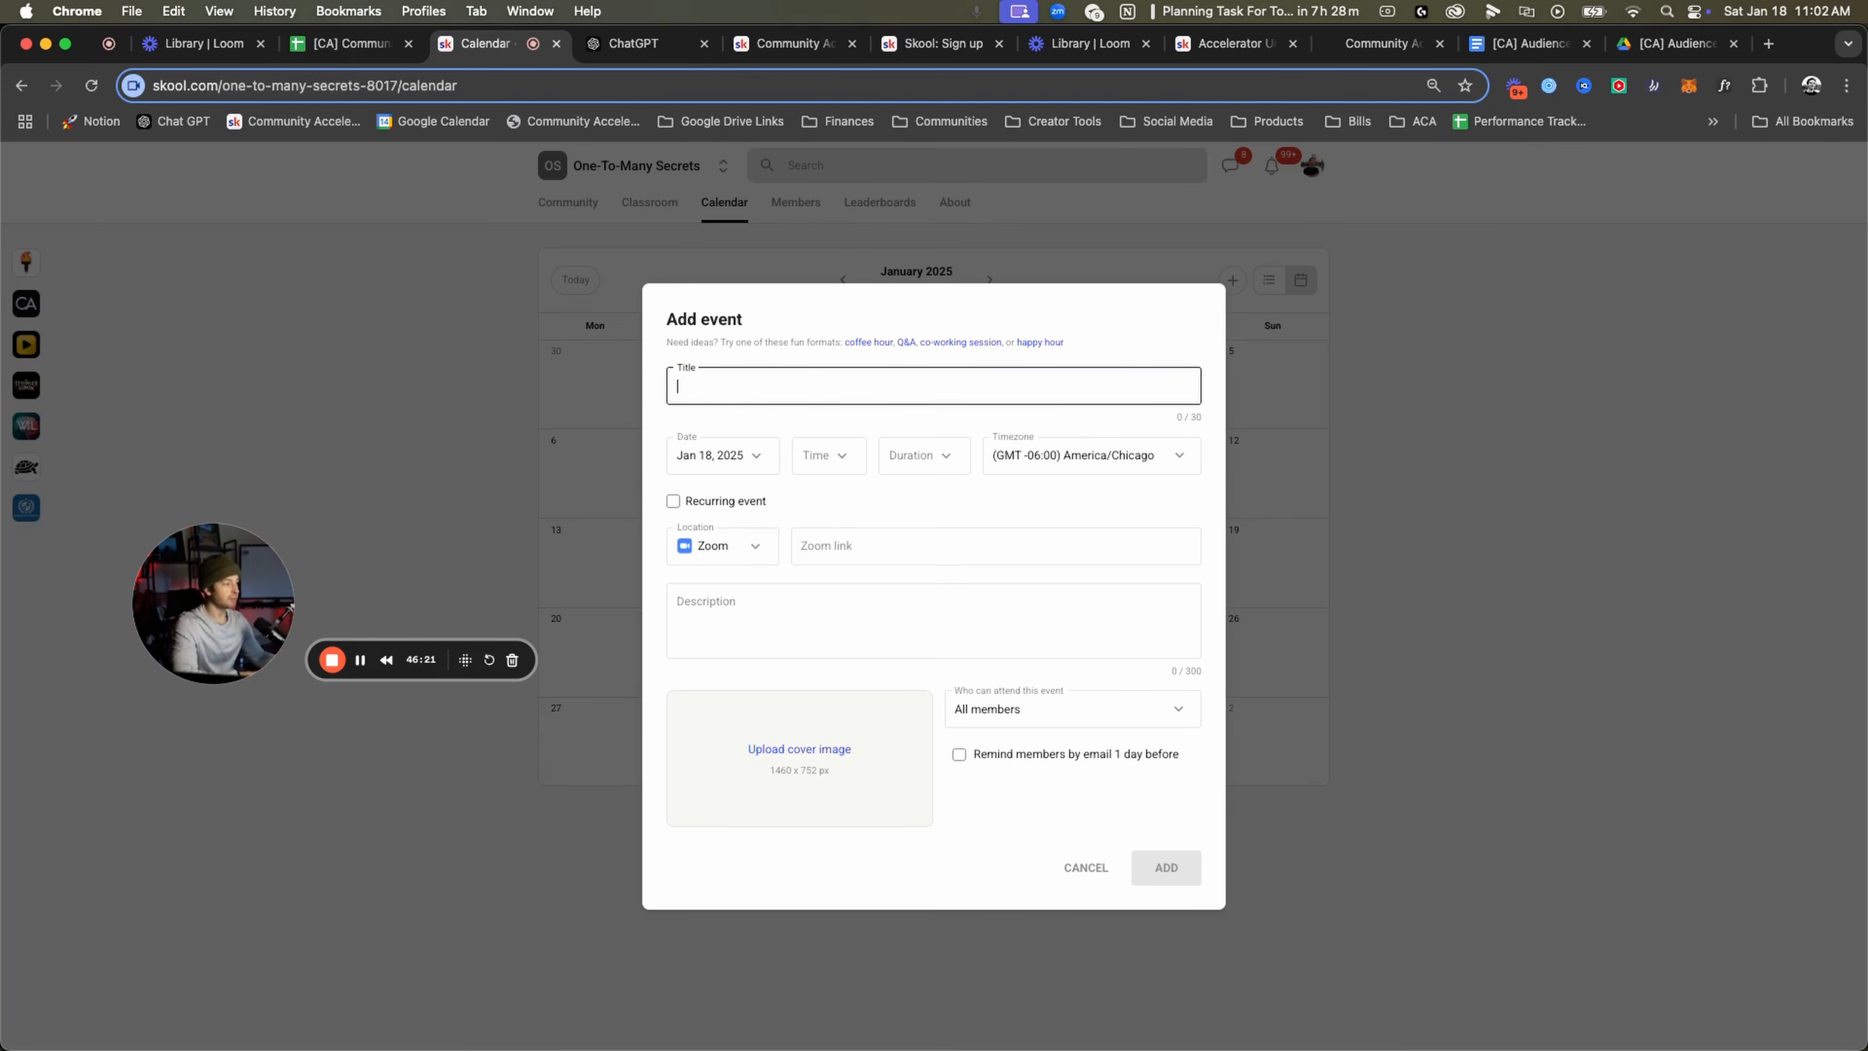
drag(1210, 428, 1173, 419)
click(812, 378)
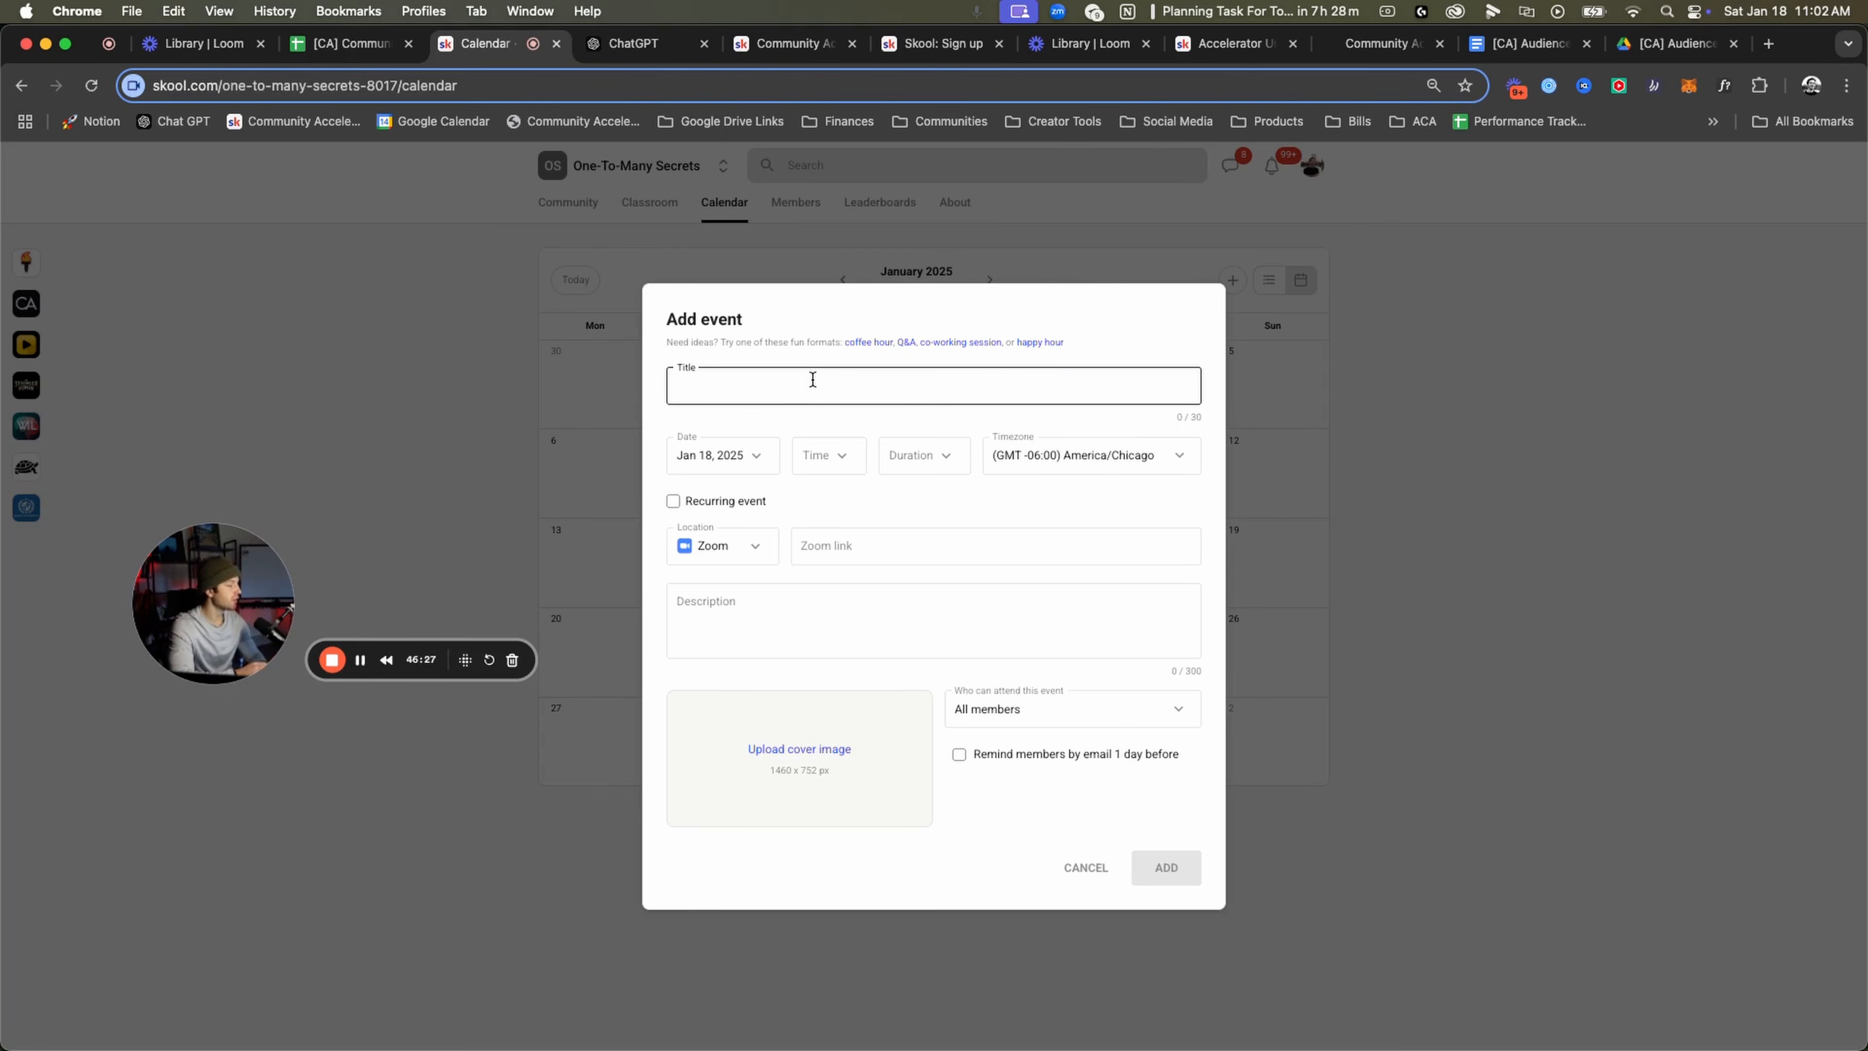
text(Free One-To-Many Masterclass)
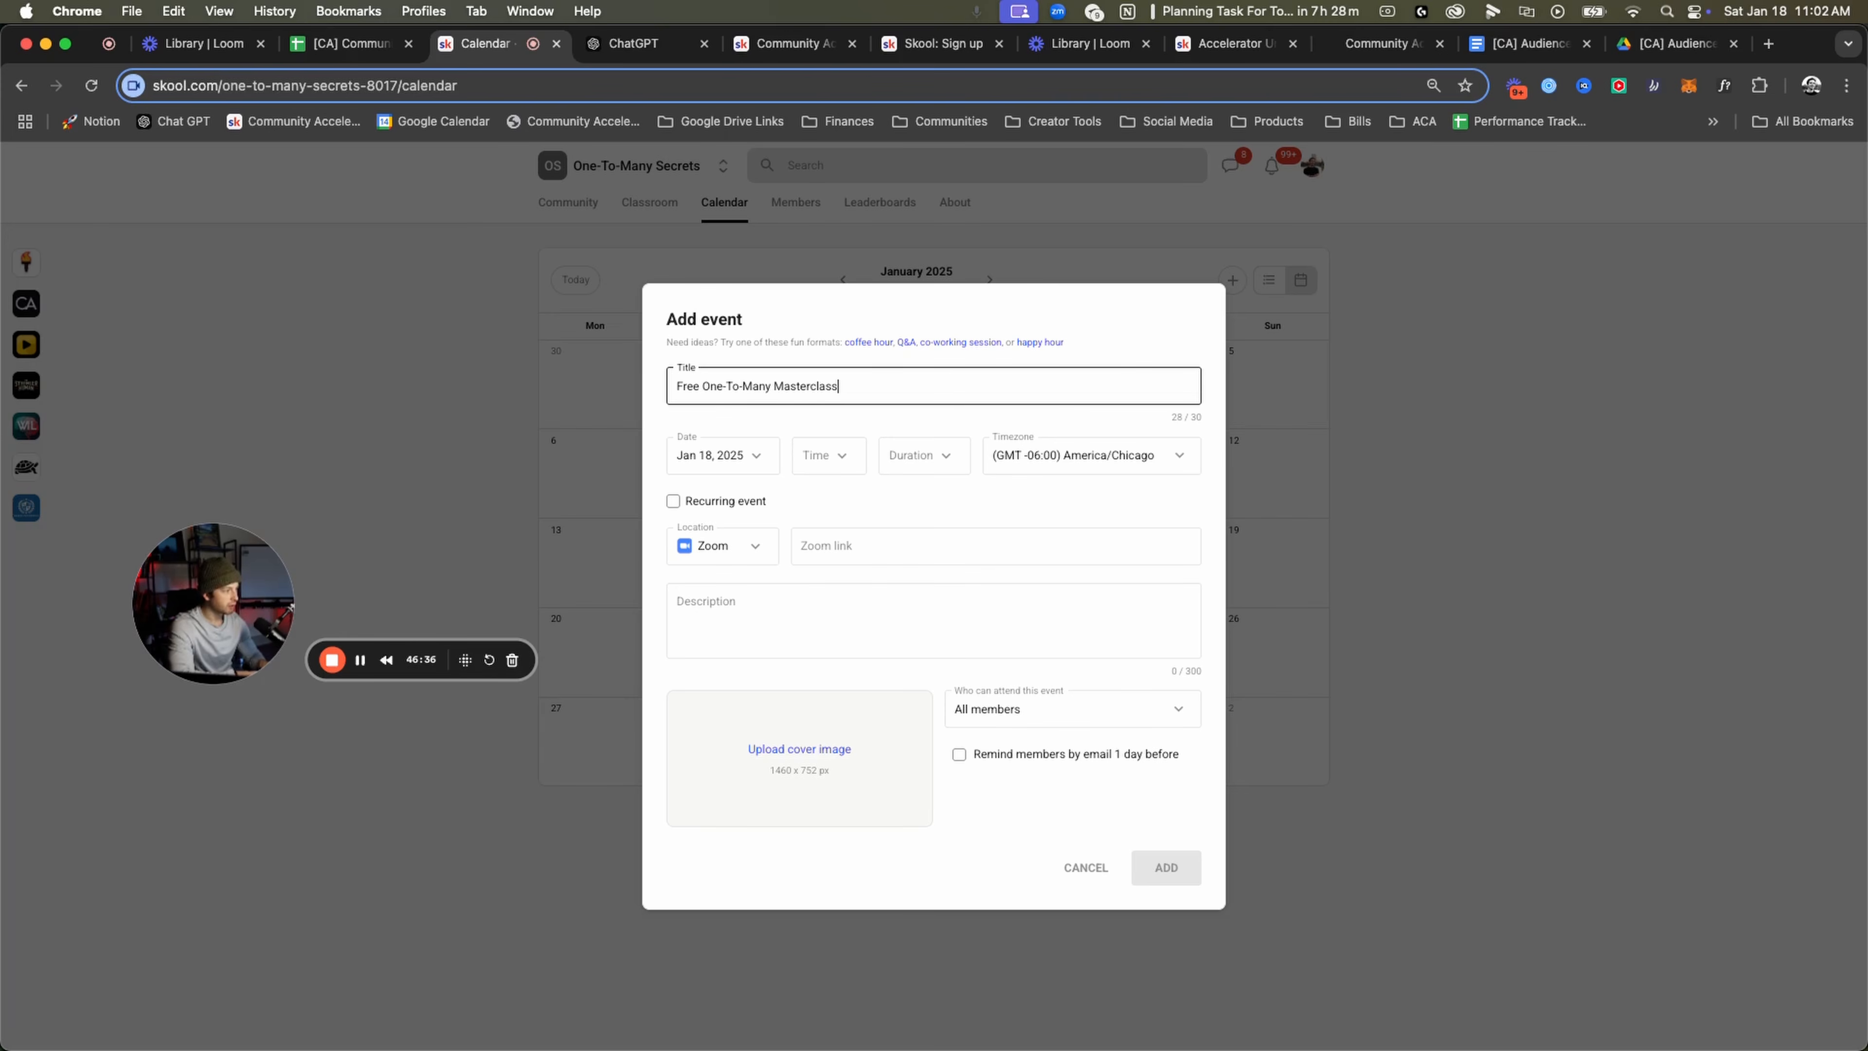
Set the masterclass event's start time to 5am and its duration to 2 hours.
click(824, 455)
click(817, 889)
click(853, 460)
click(920, 456)
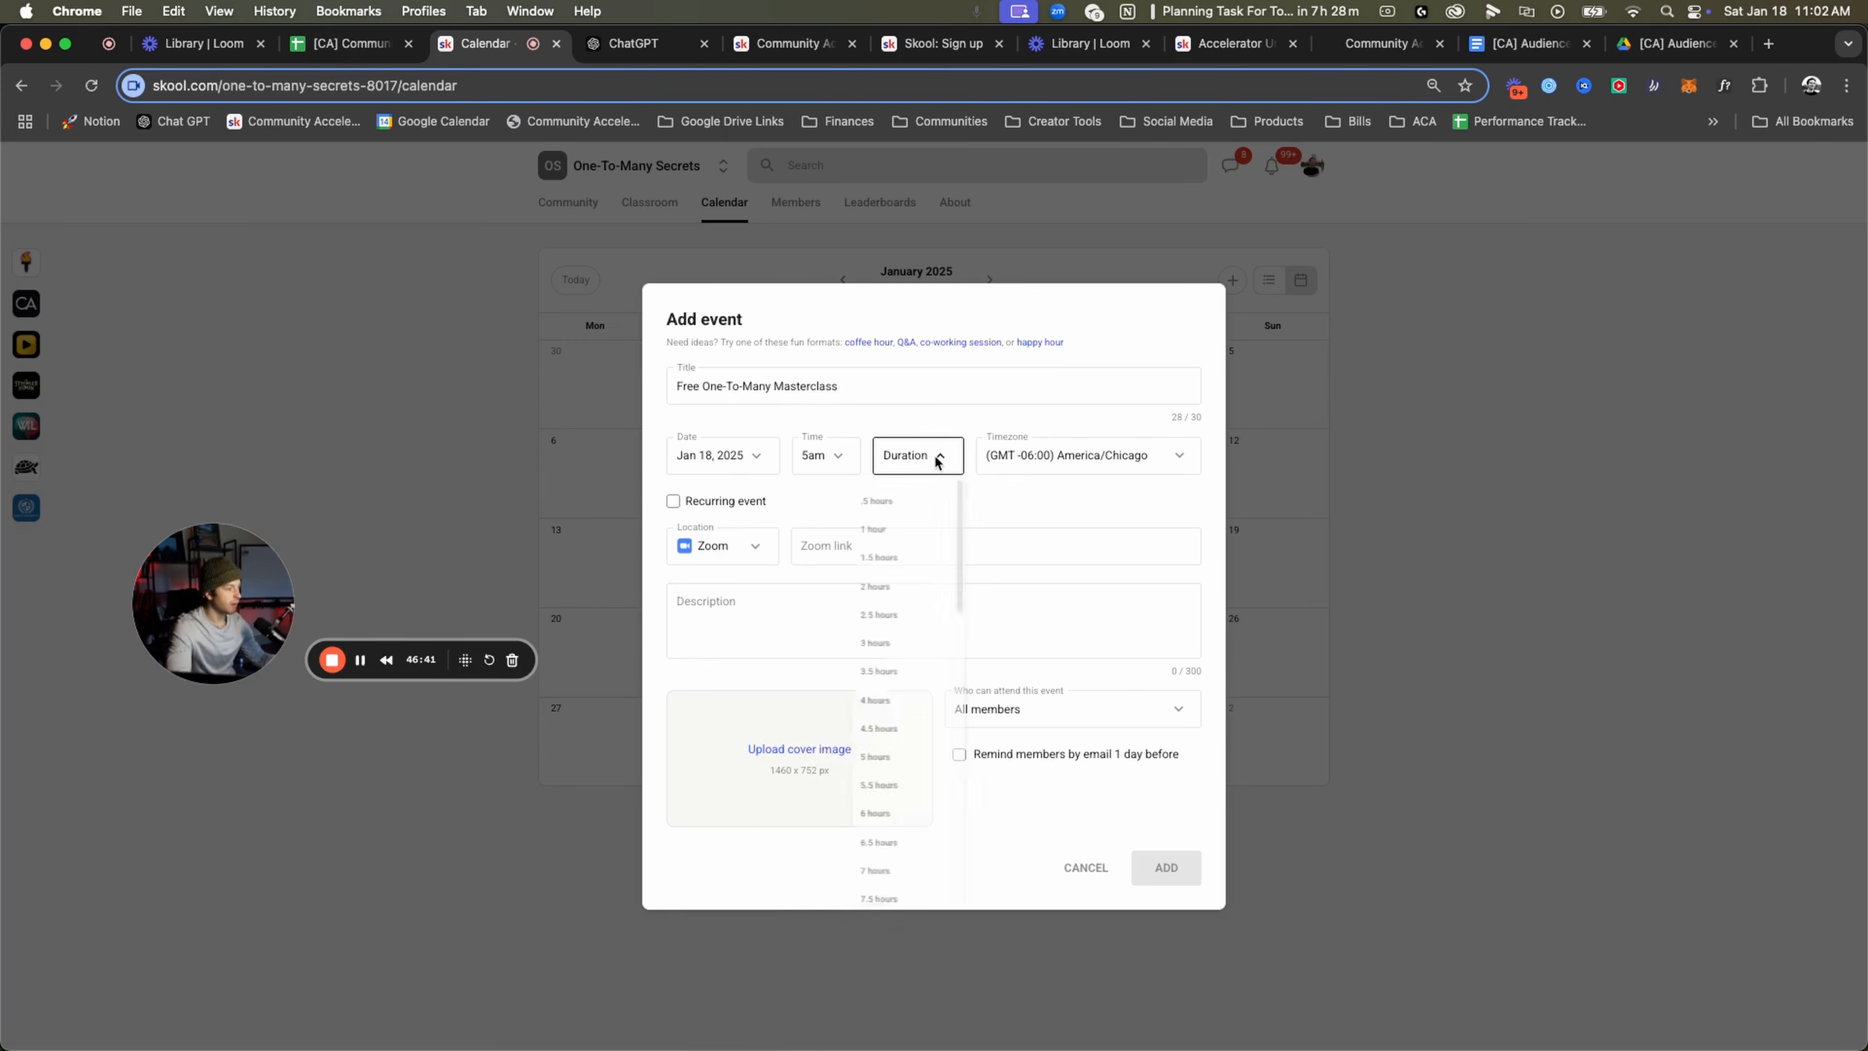
click(876, 624)
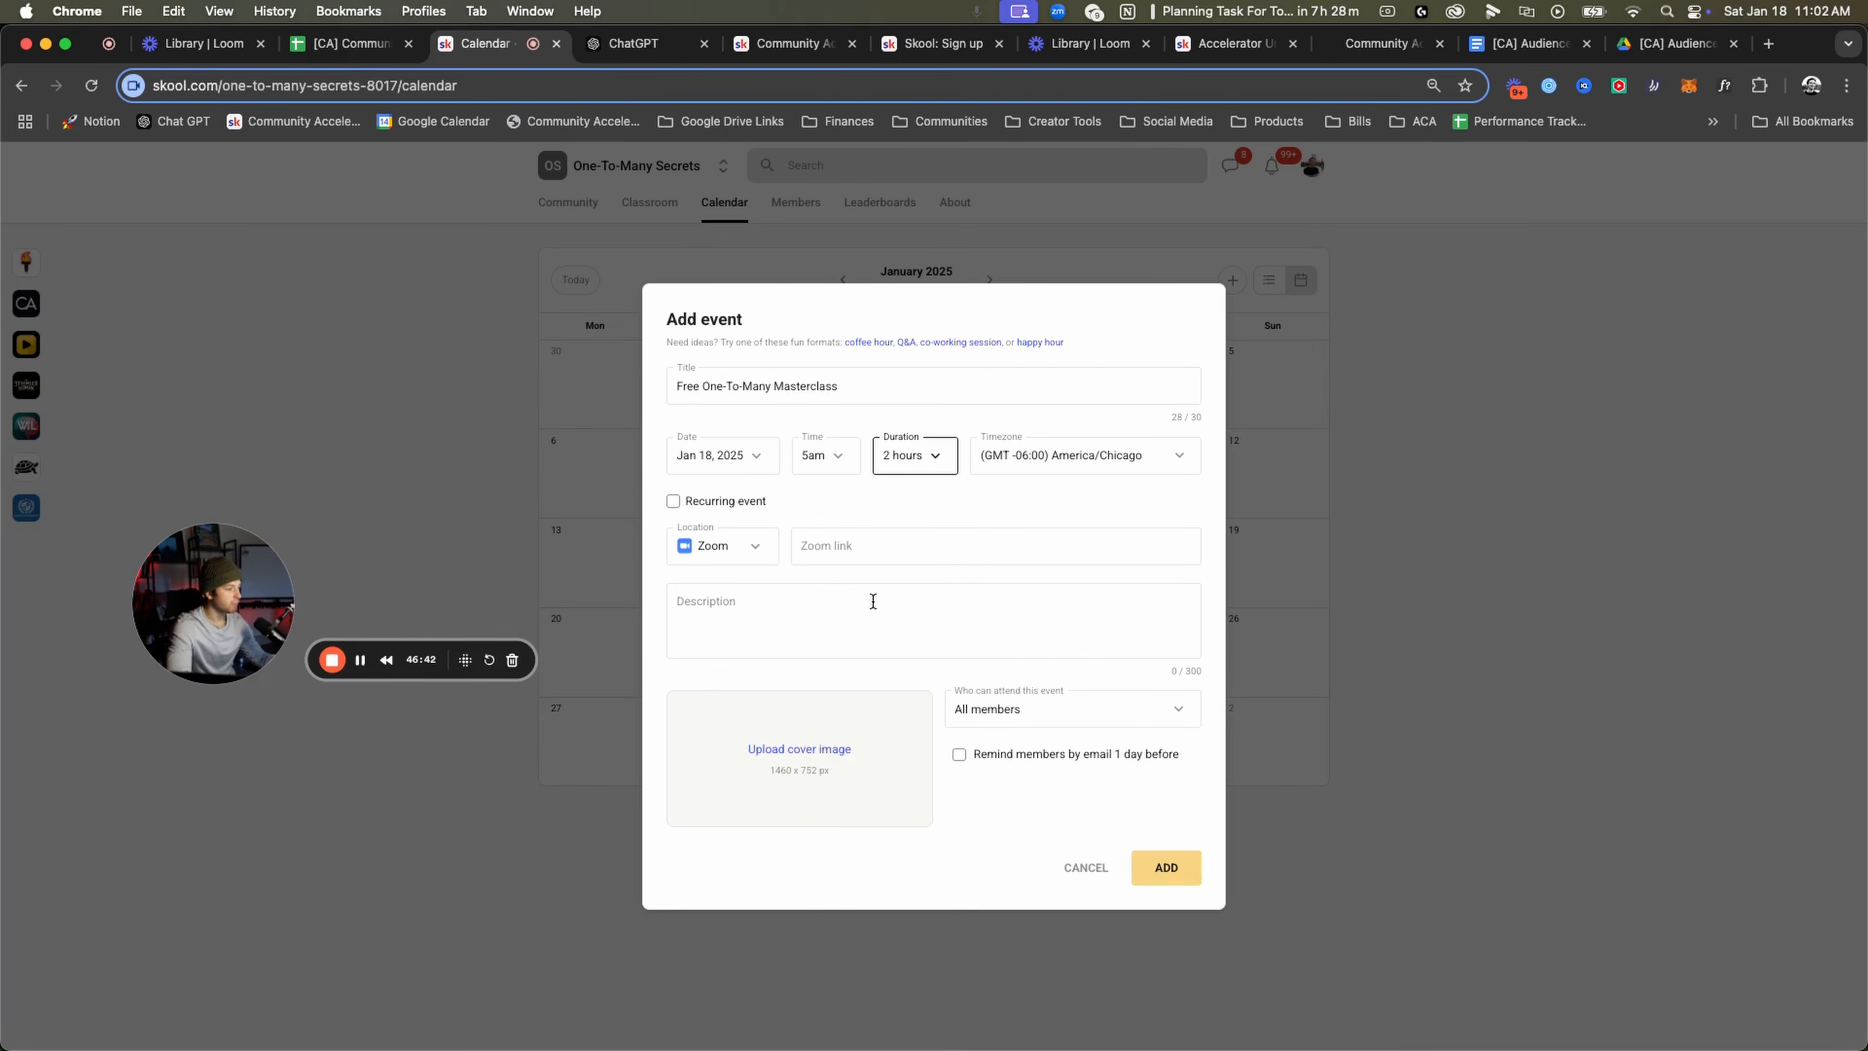
Turn on the recurring event option to review its repeat settings, and turn it off again.
click(685, 500)
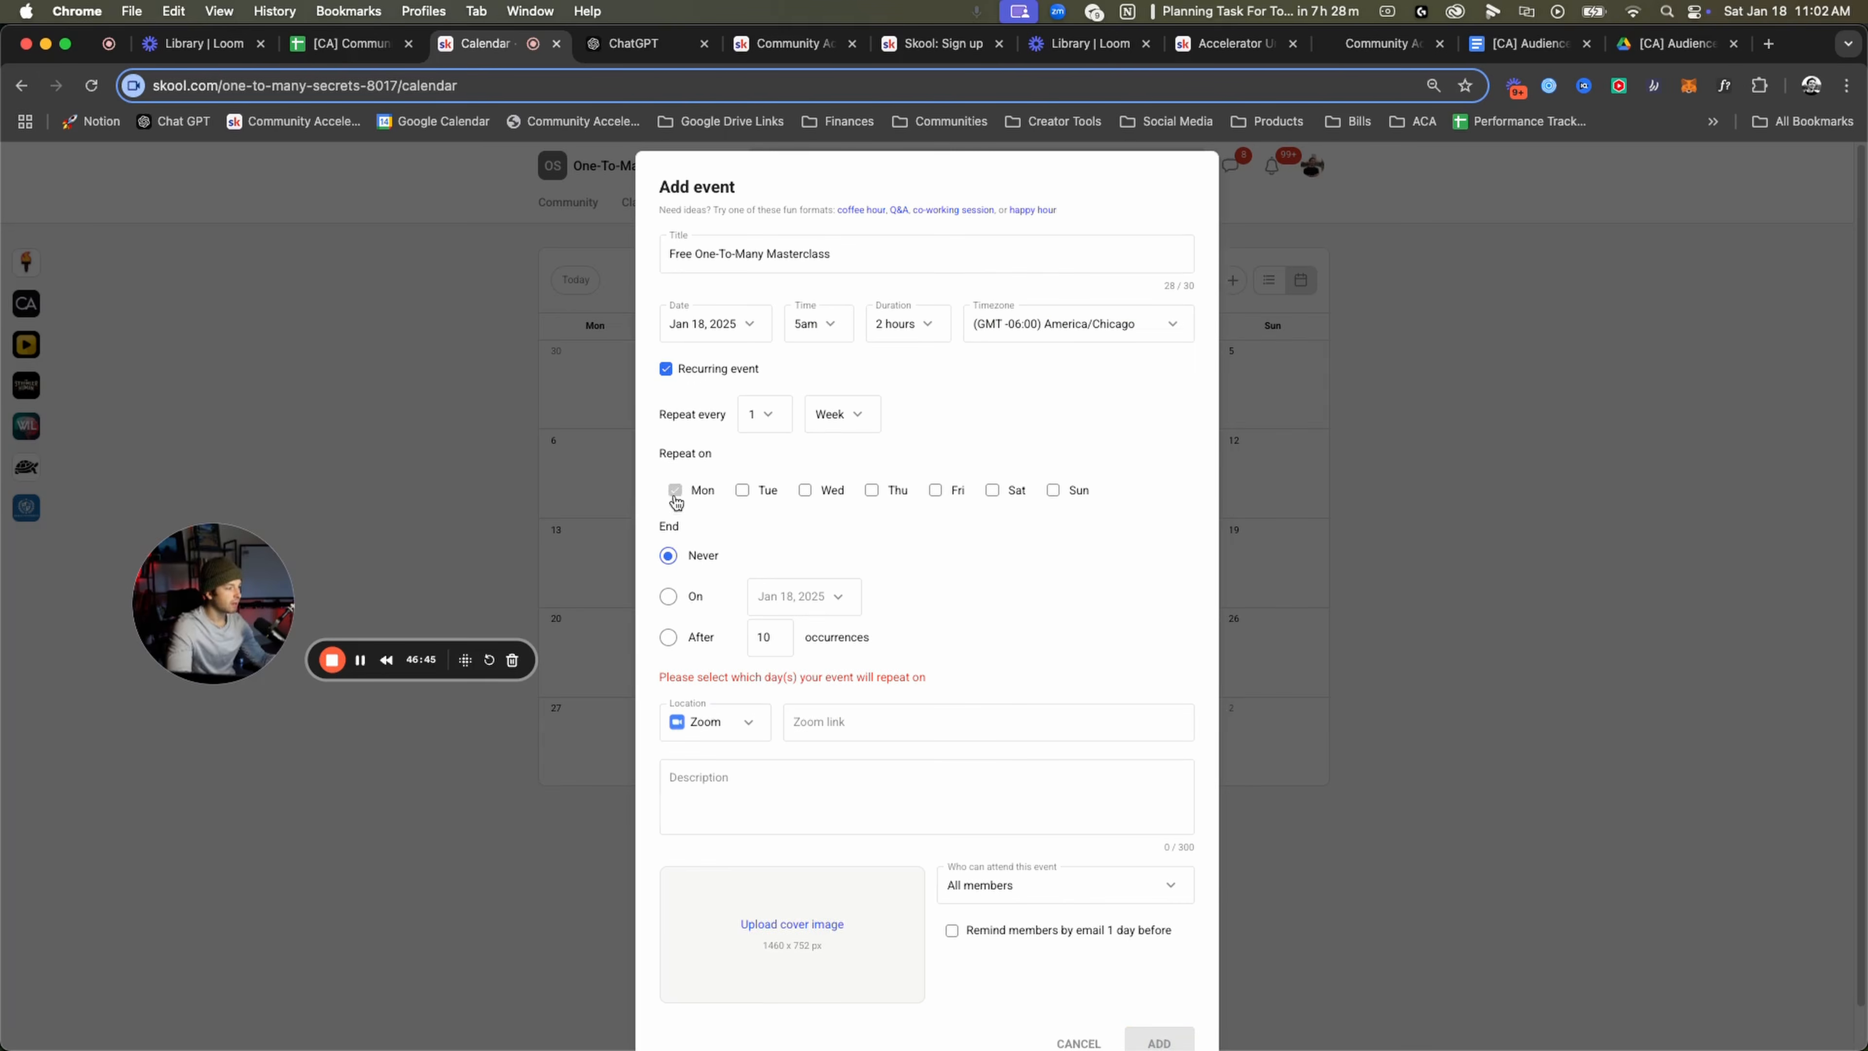
click(667, 371)
click(896, 546)
click(830, 609)
click(1098, 715)
click(1096, 714)
click(822, 626)
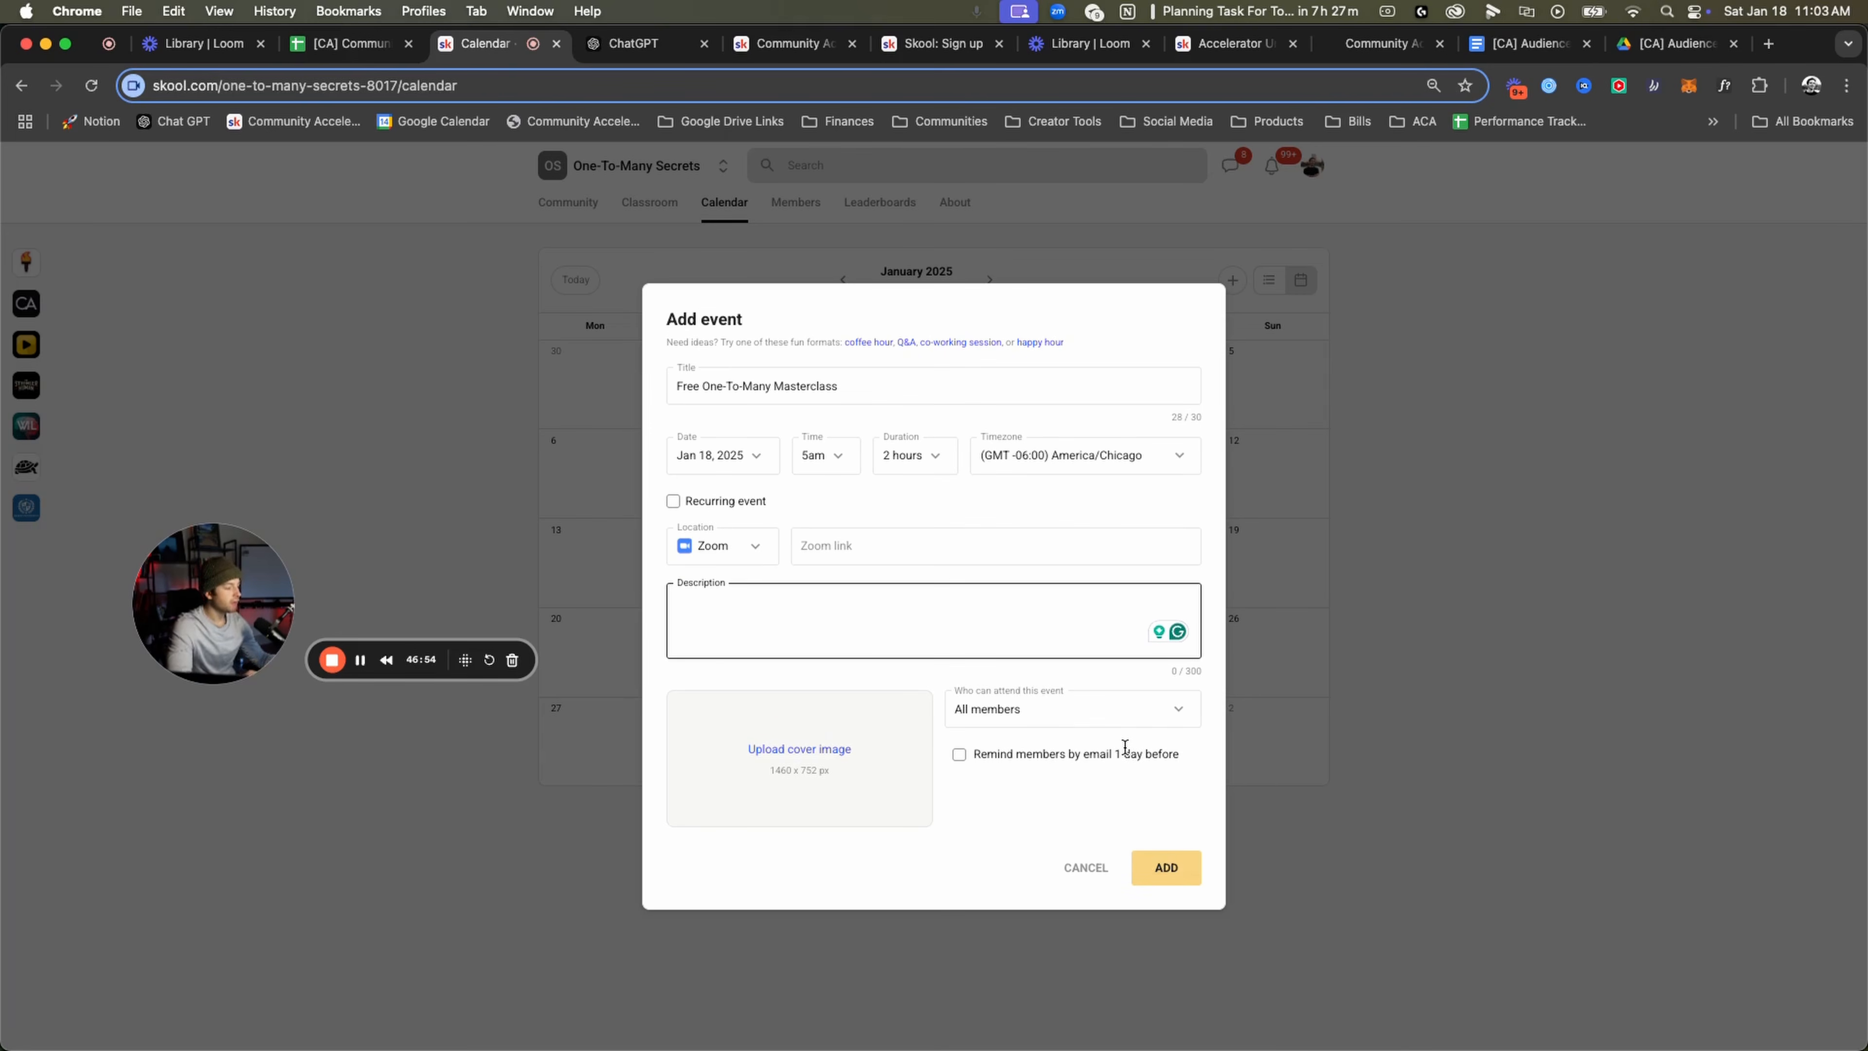
Try limiting attendance of the masterclass to members at a level, and set it back to All members.
click(1112, 717)
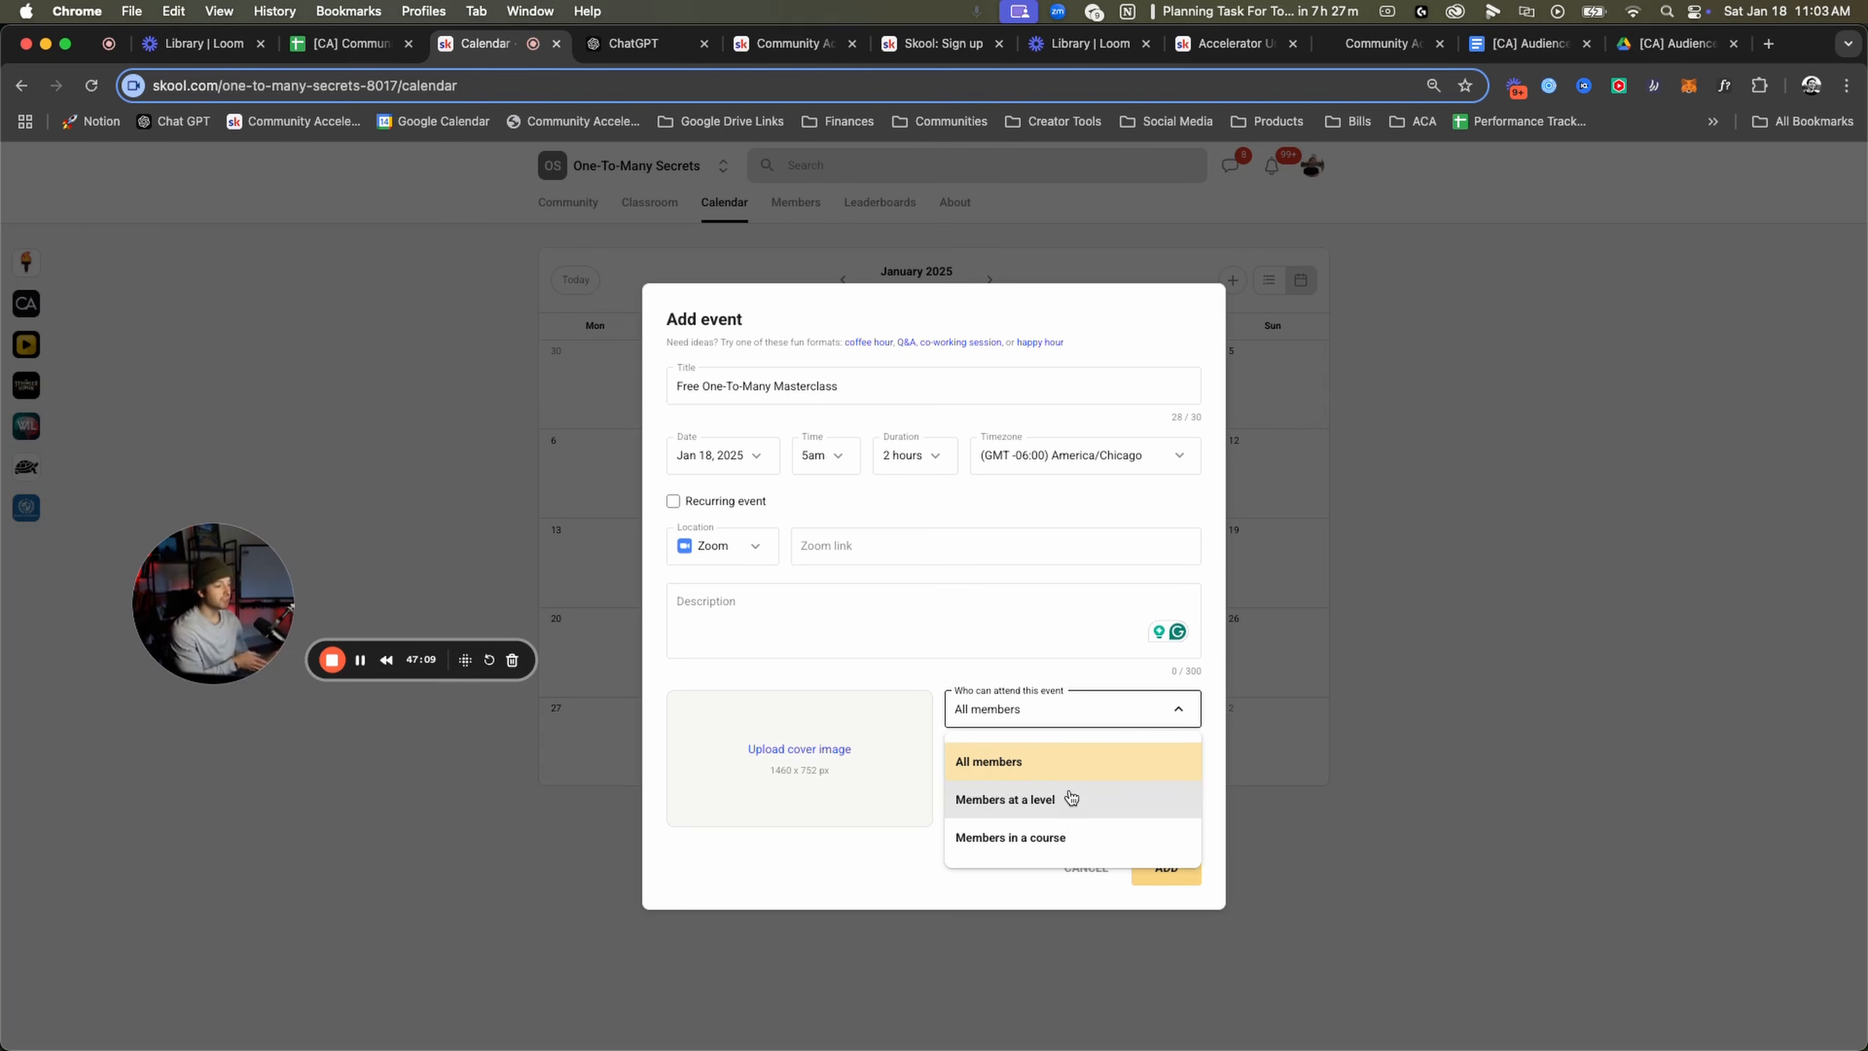
click(1070, 799)
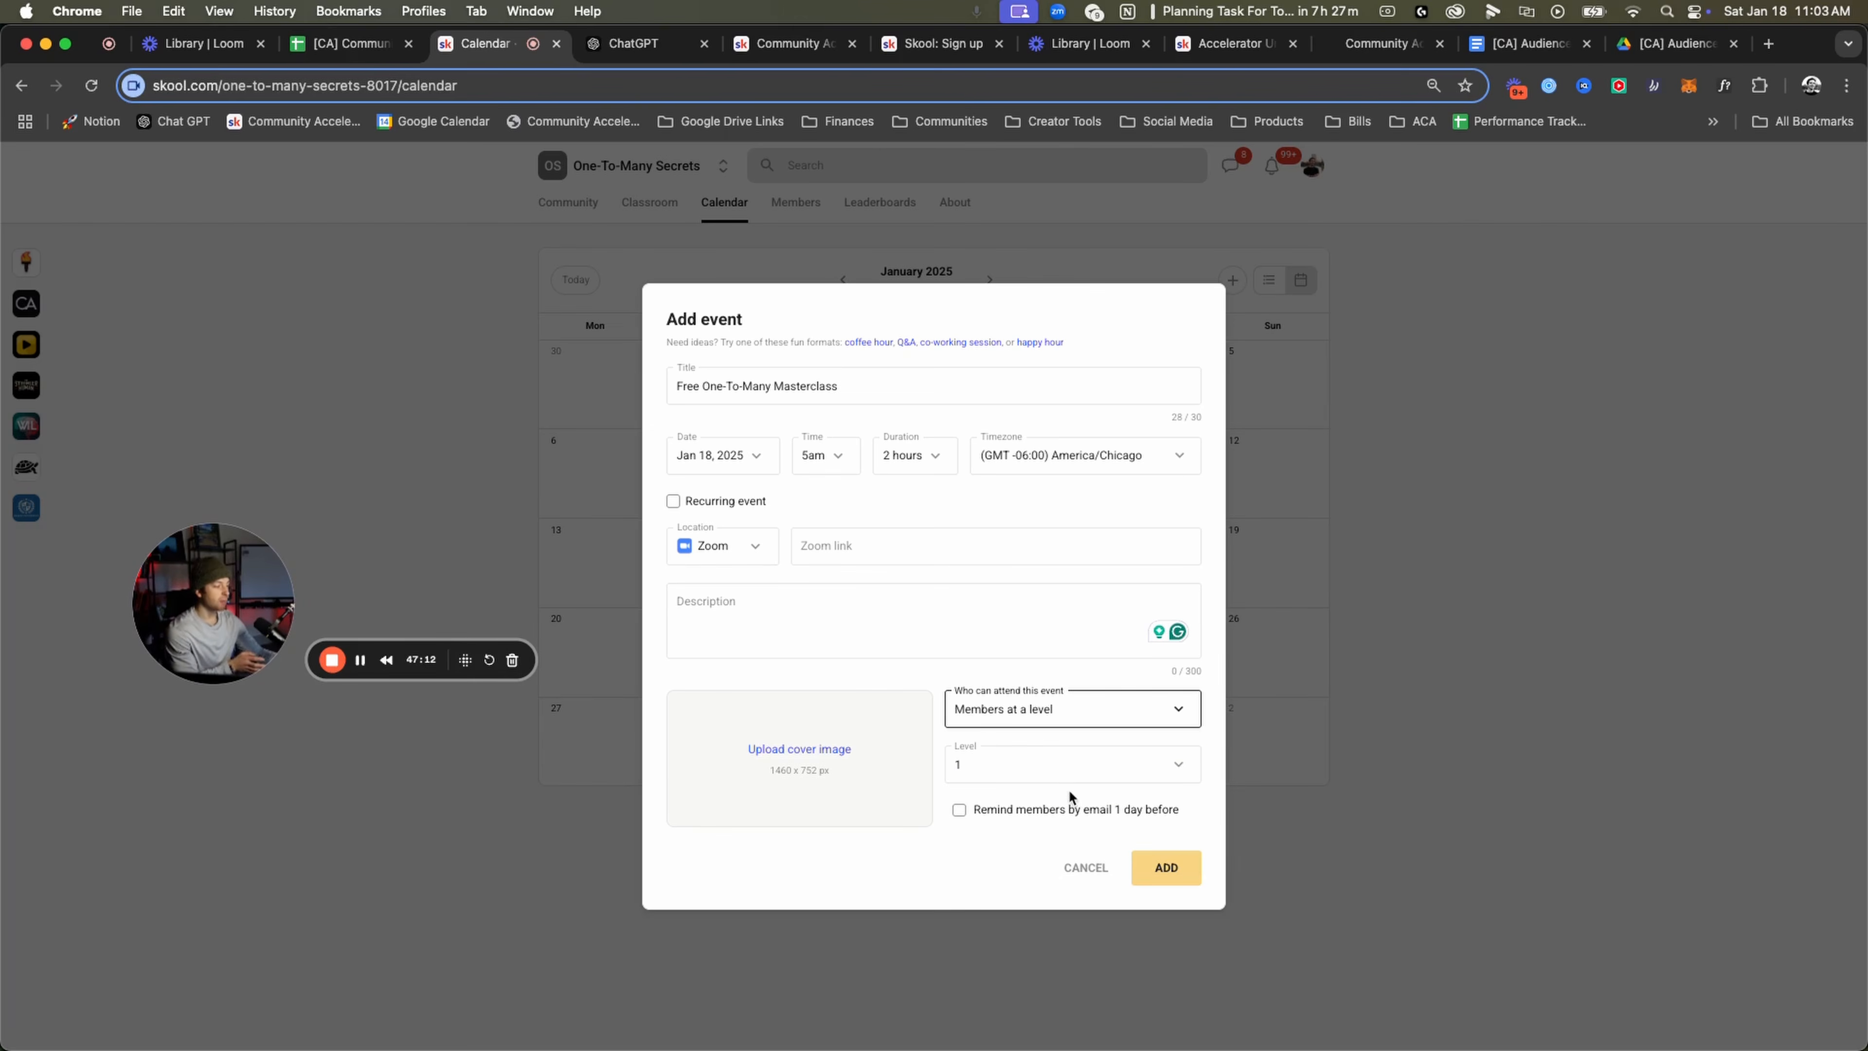
click(1042, 762)
click(1043, 765)
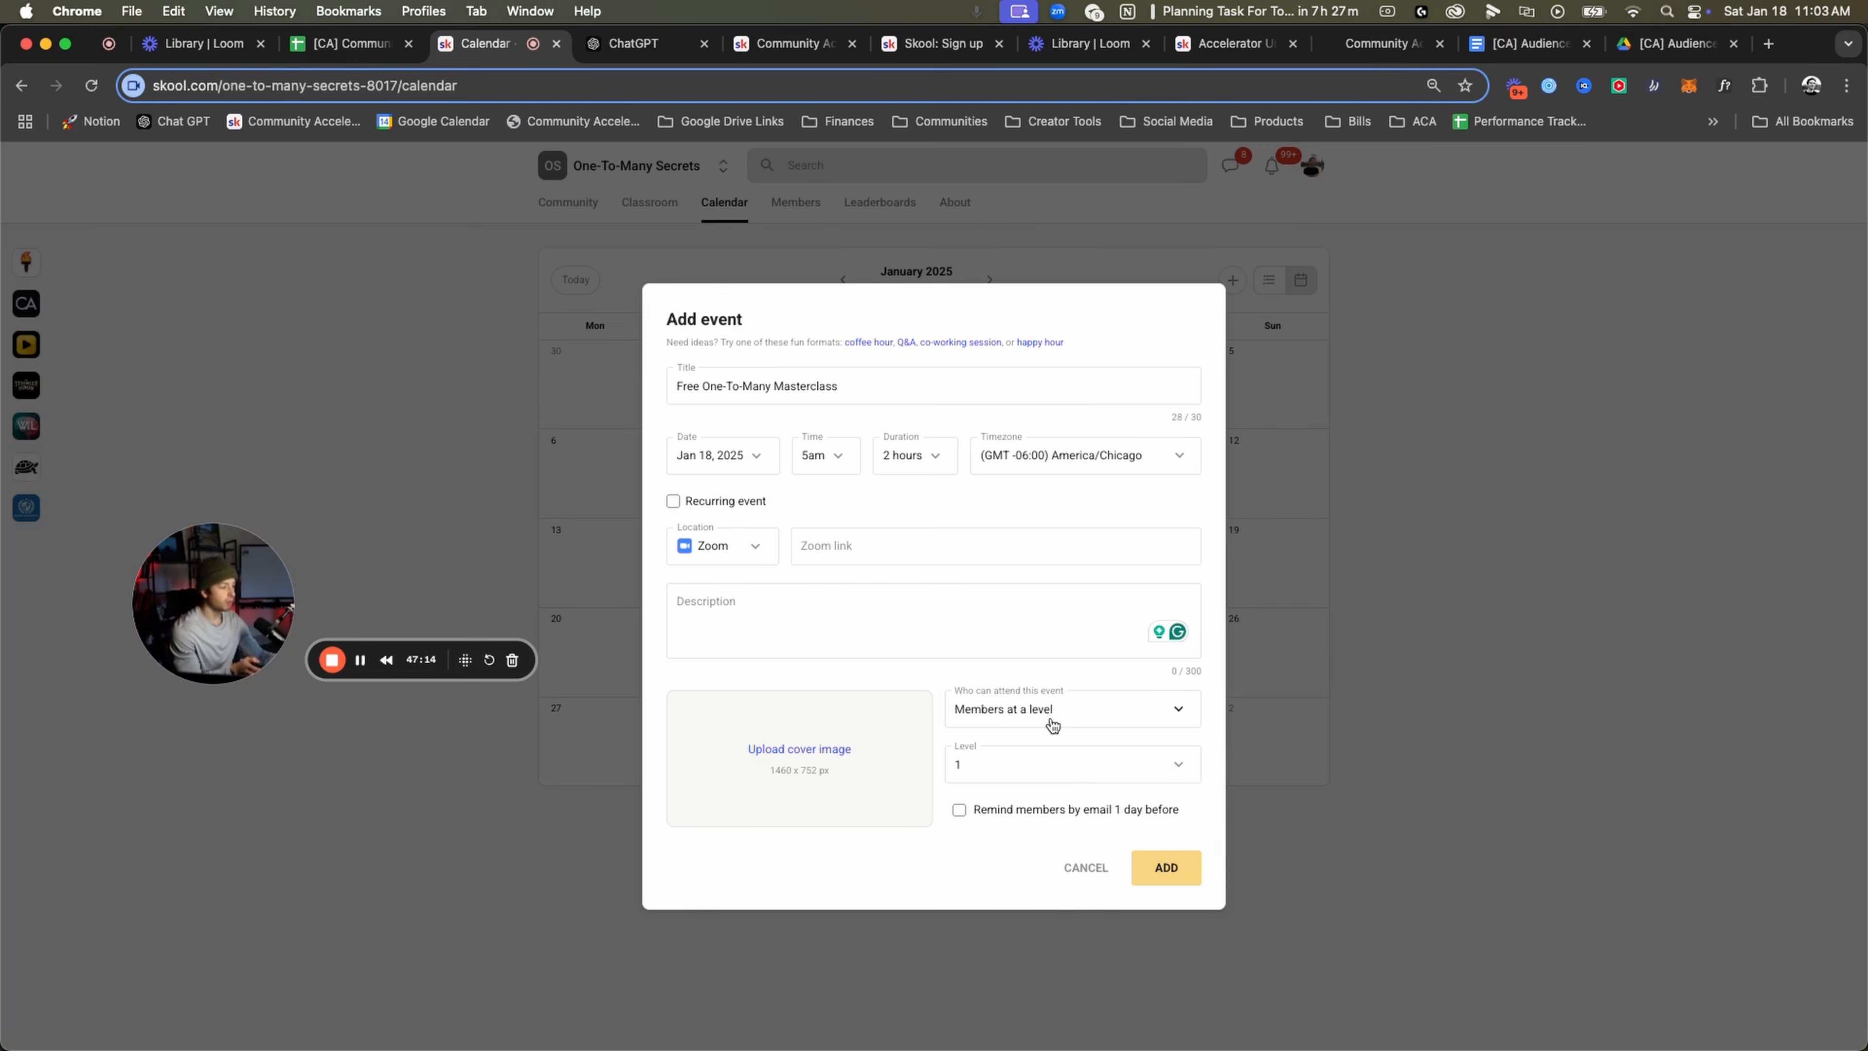
click(1049, 709)
click(1063, 765)
Add the masterclass event to the calendar, and check its details from January 18.
click(1174, 870)
click(1160, 553)
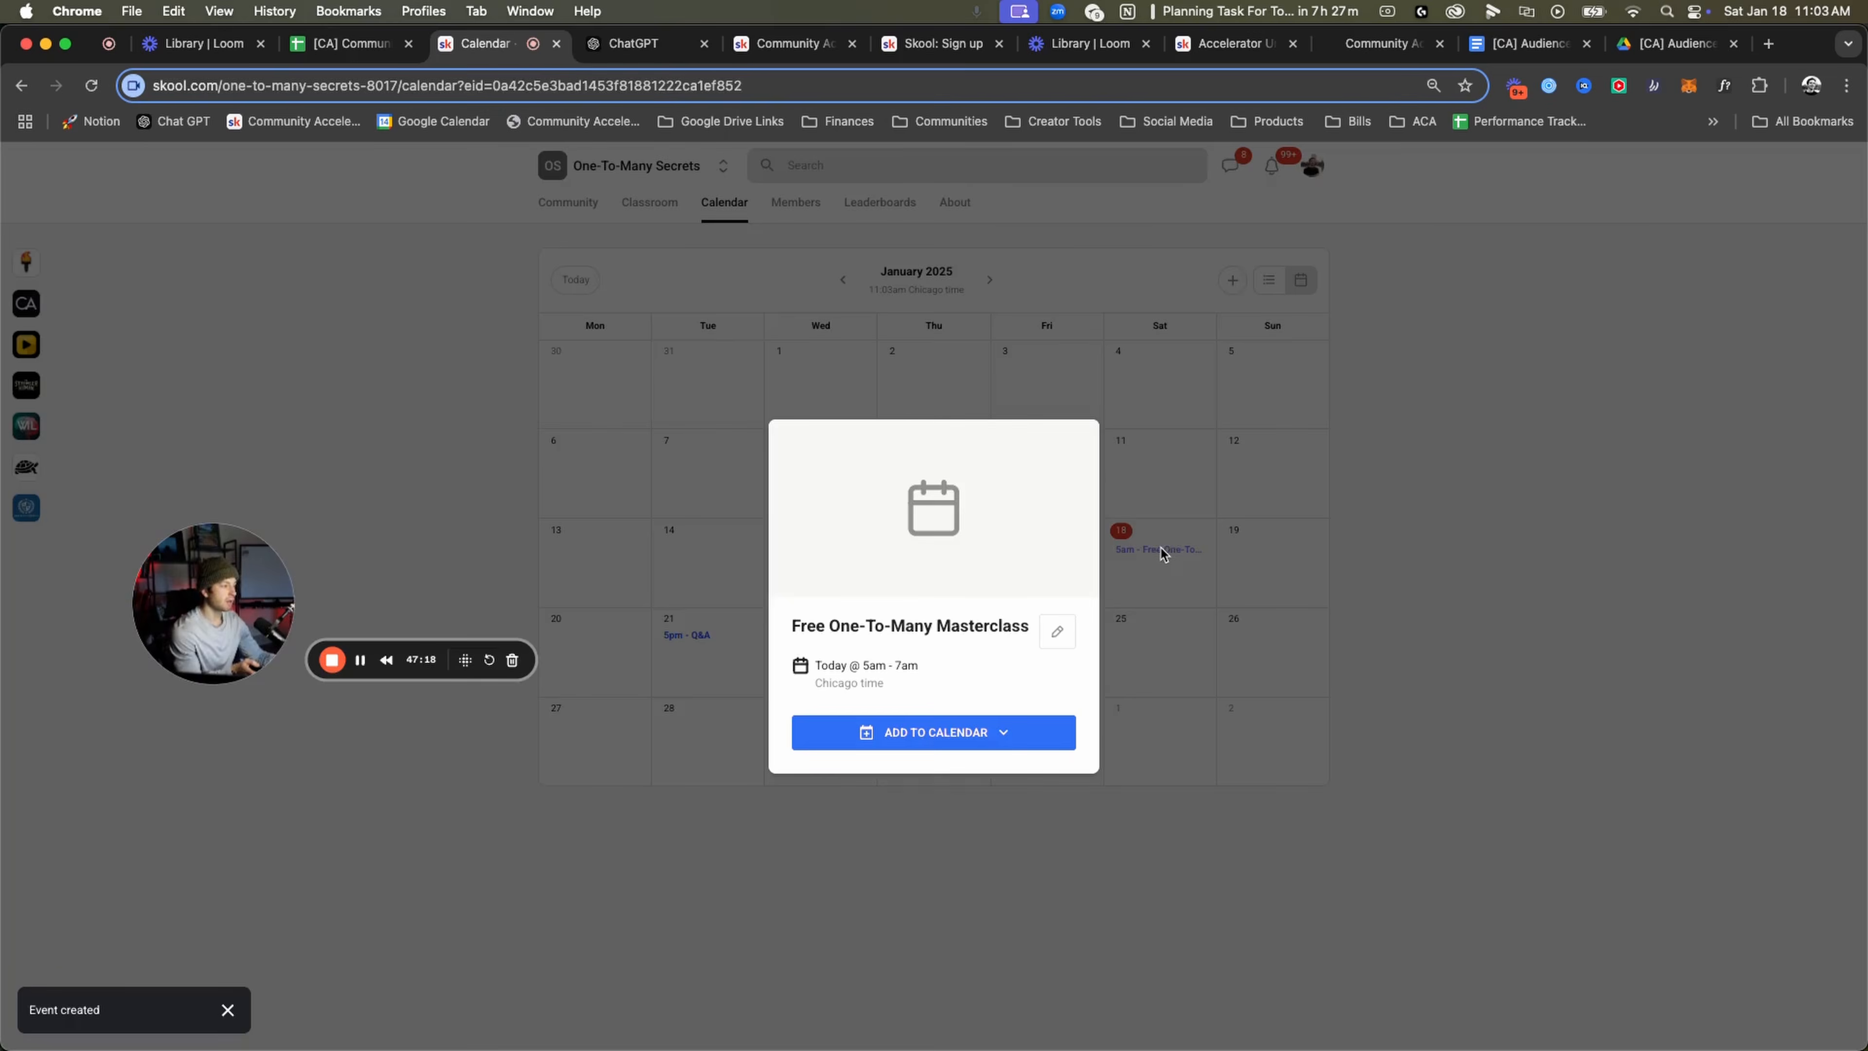
click(692, 604)
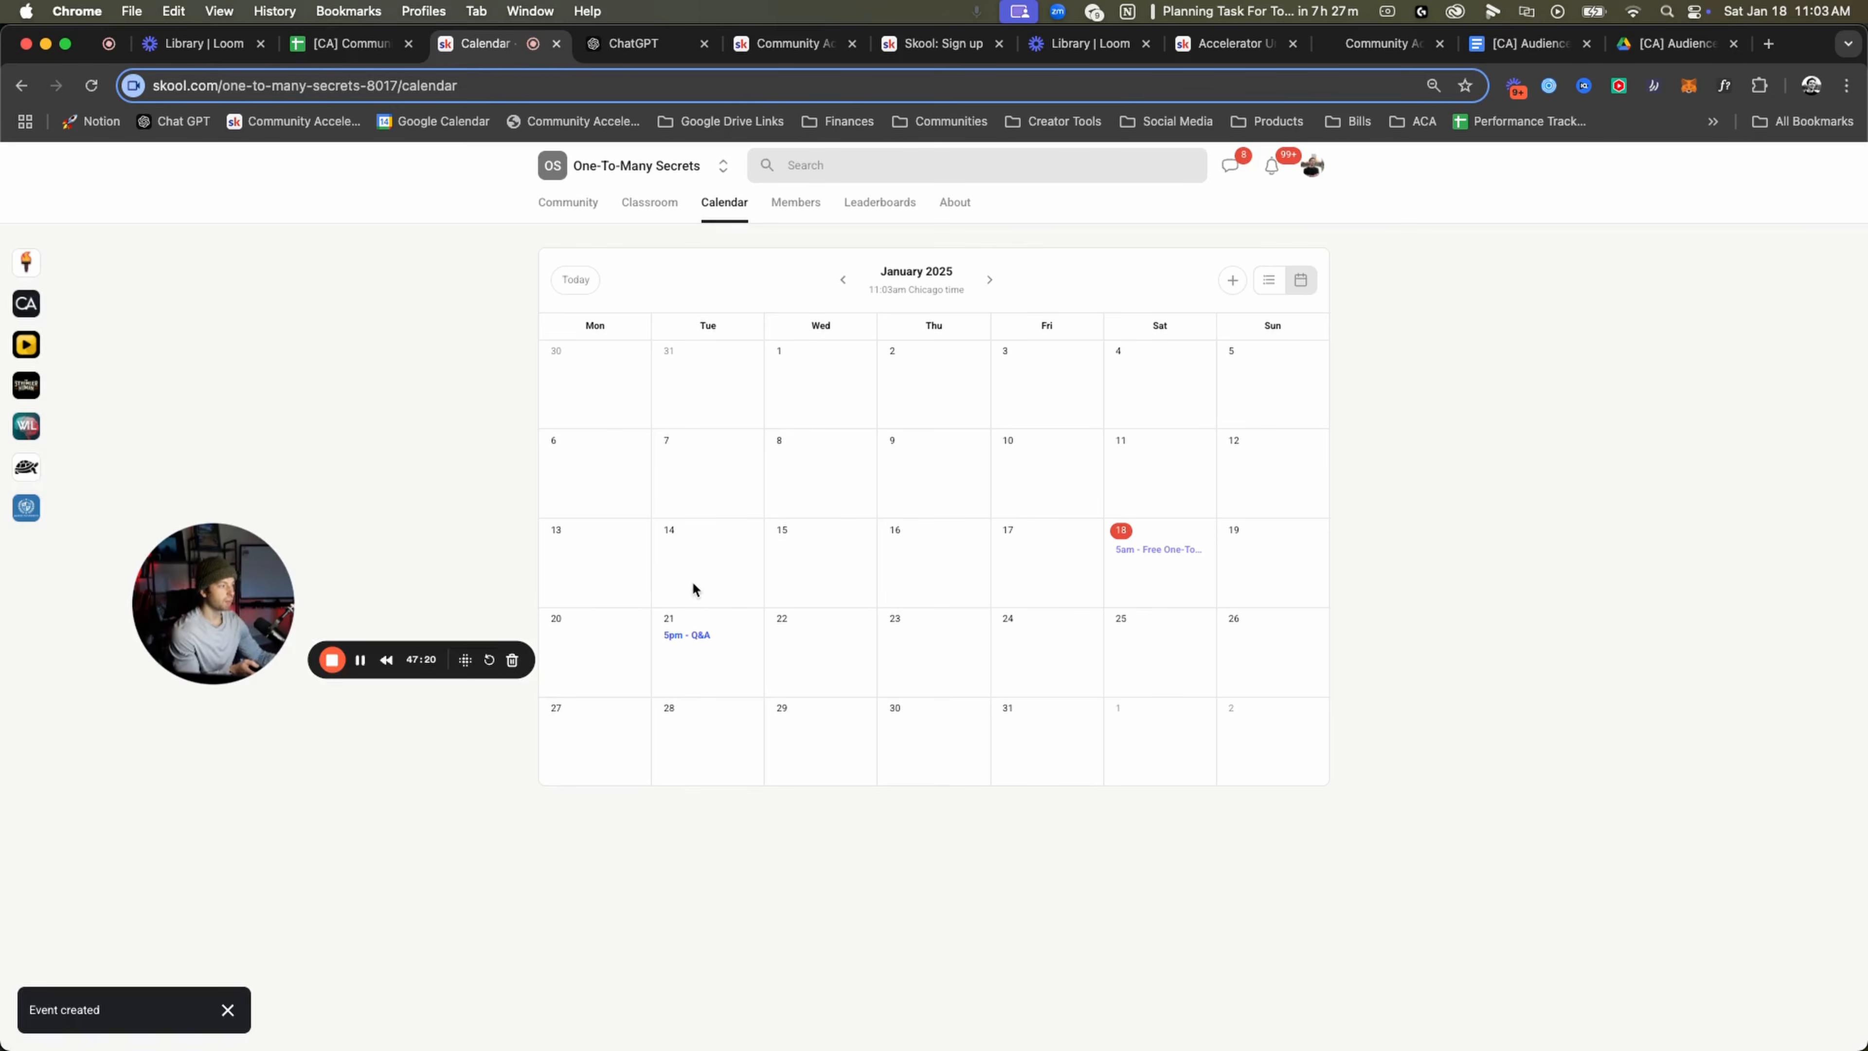
In the launch checklist, mark the three Calendar items as done: recurring events, event details, and matching Google Calendar.
click(346, 43)
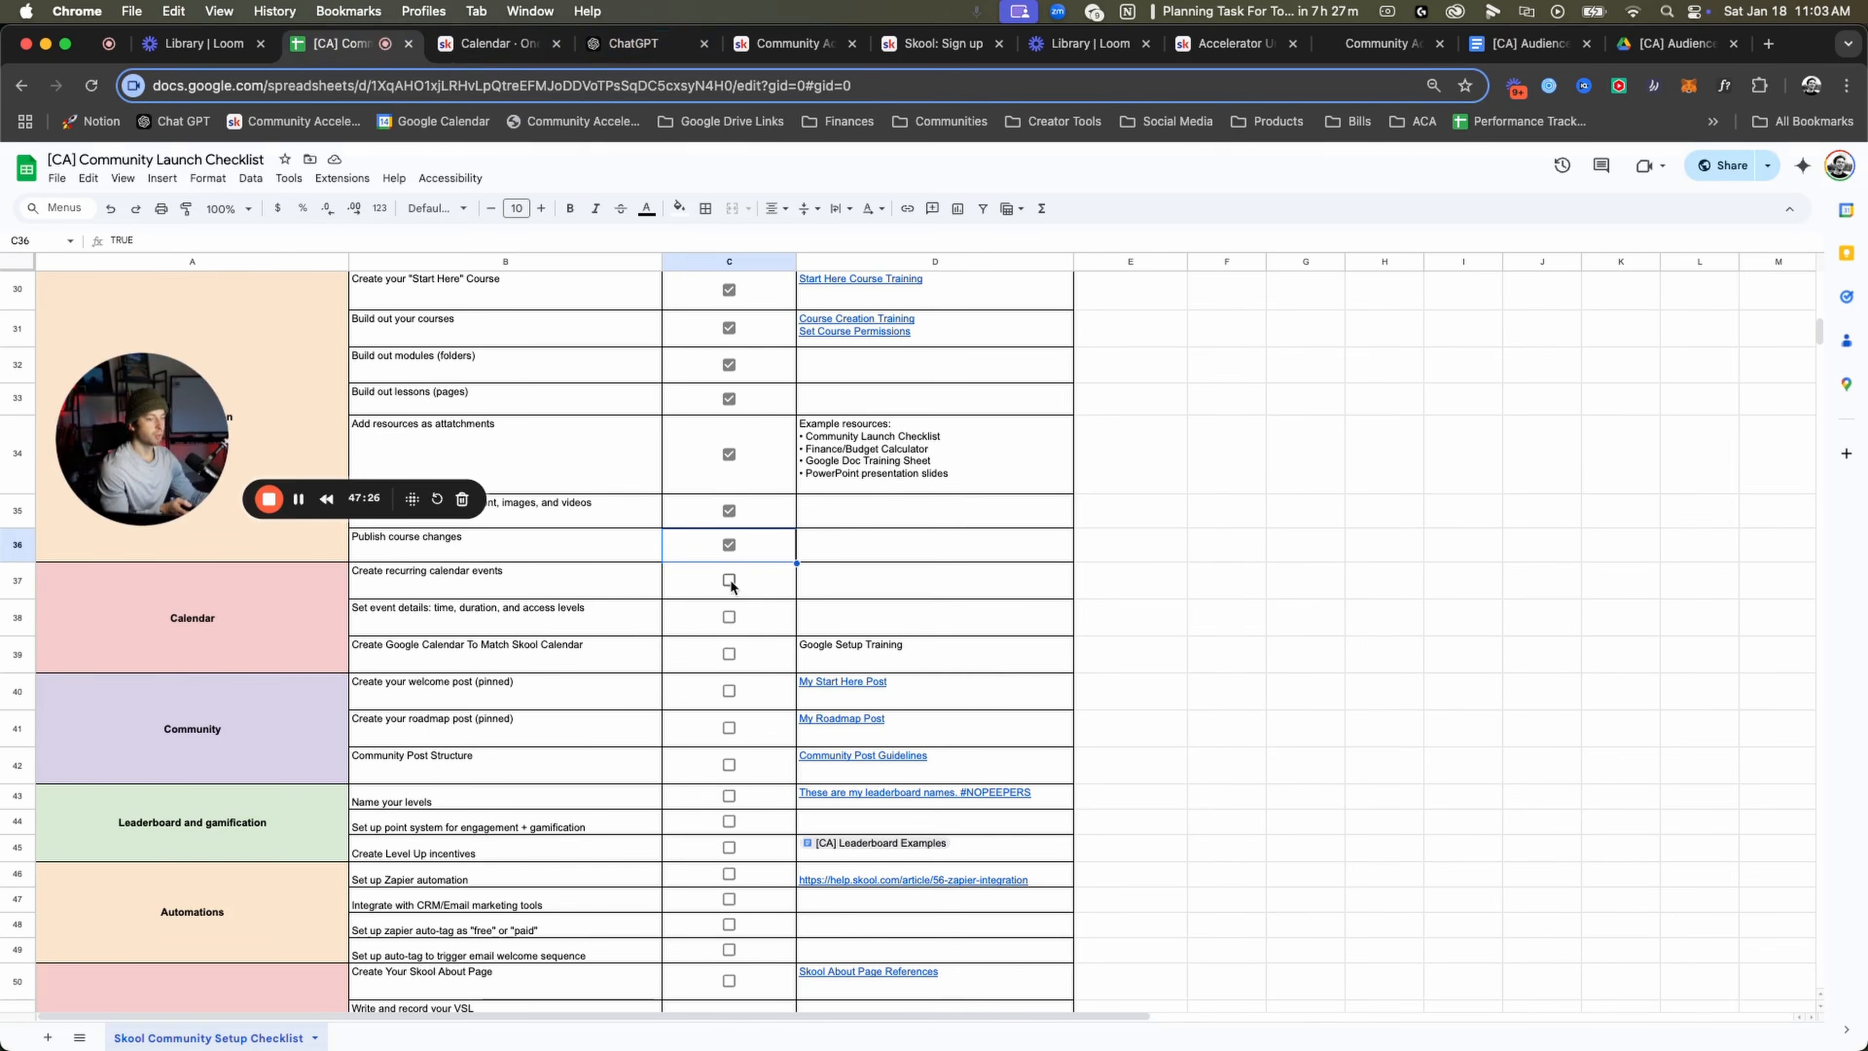
click(729, 580)
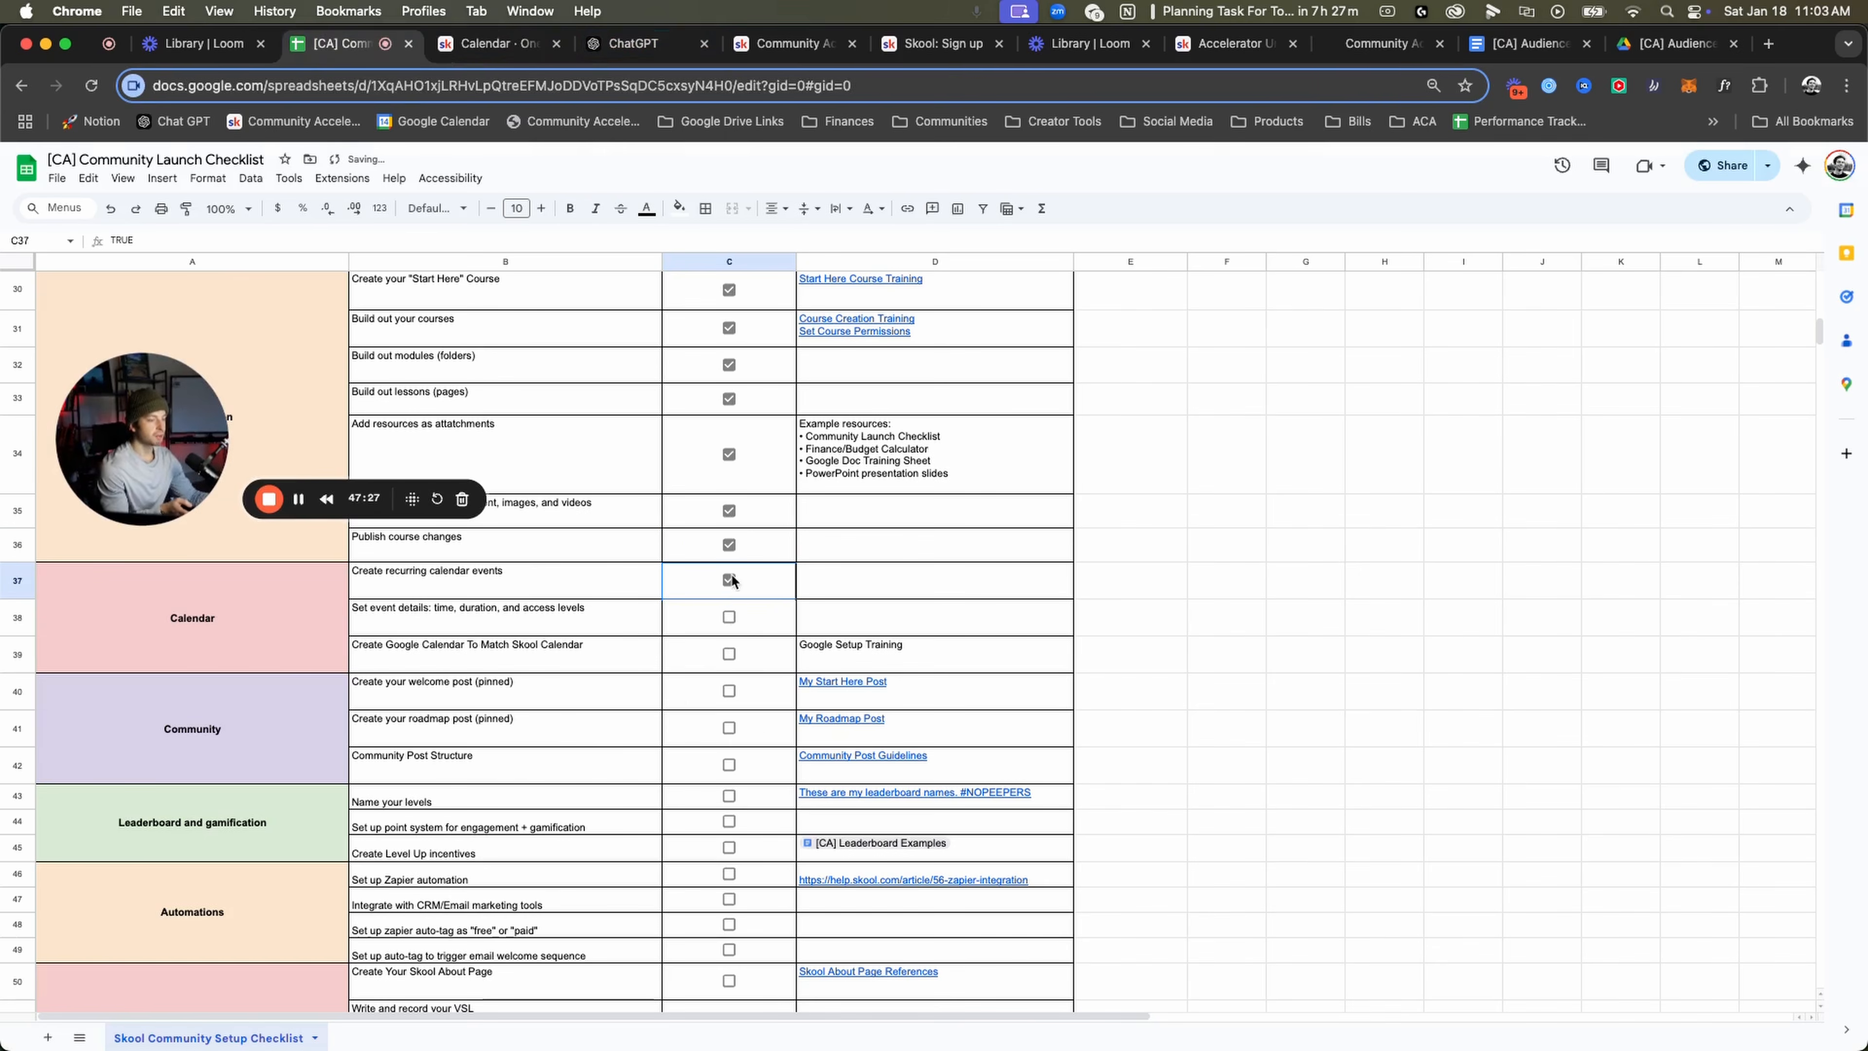
click(730, 618)
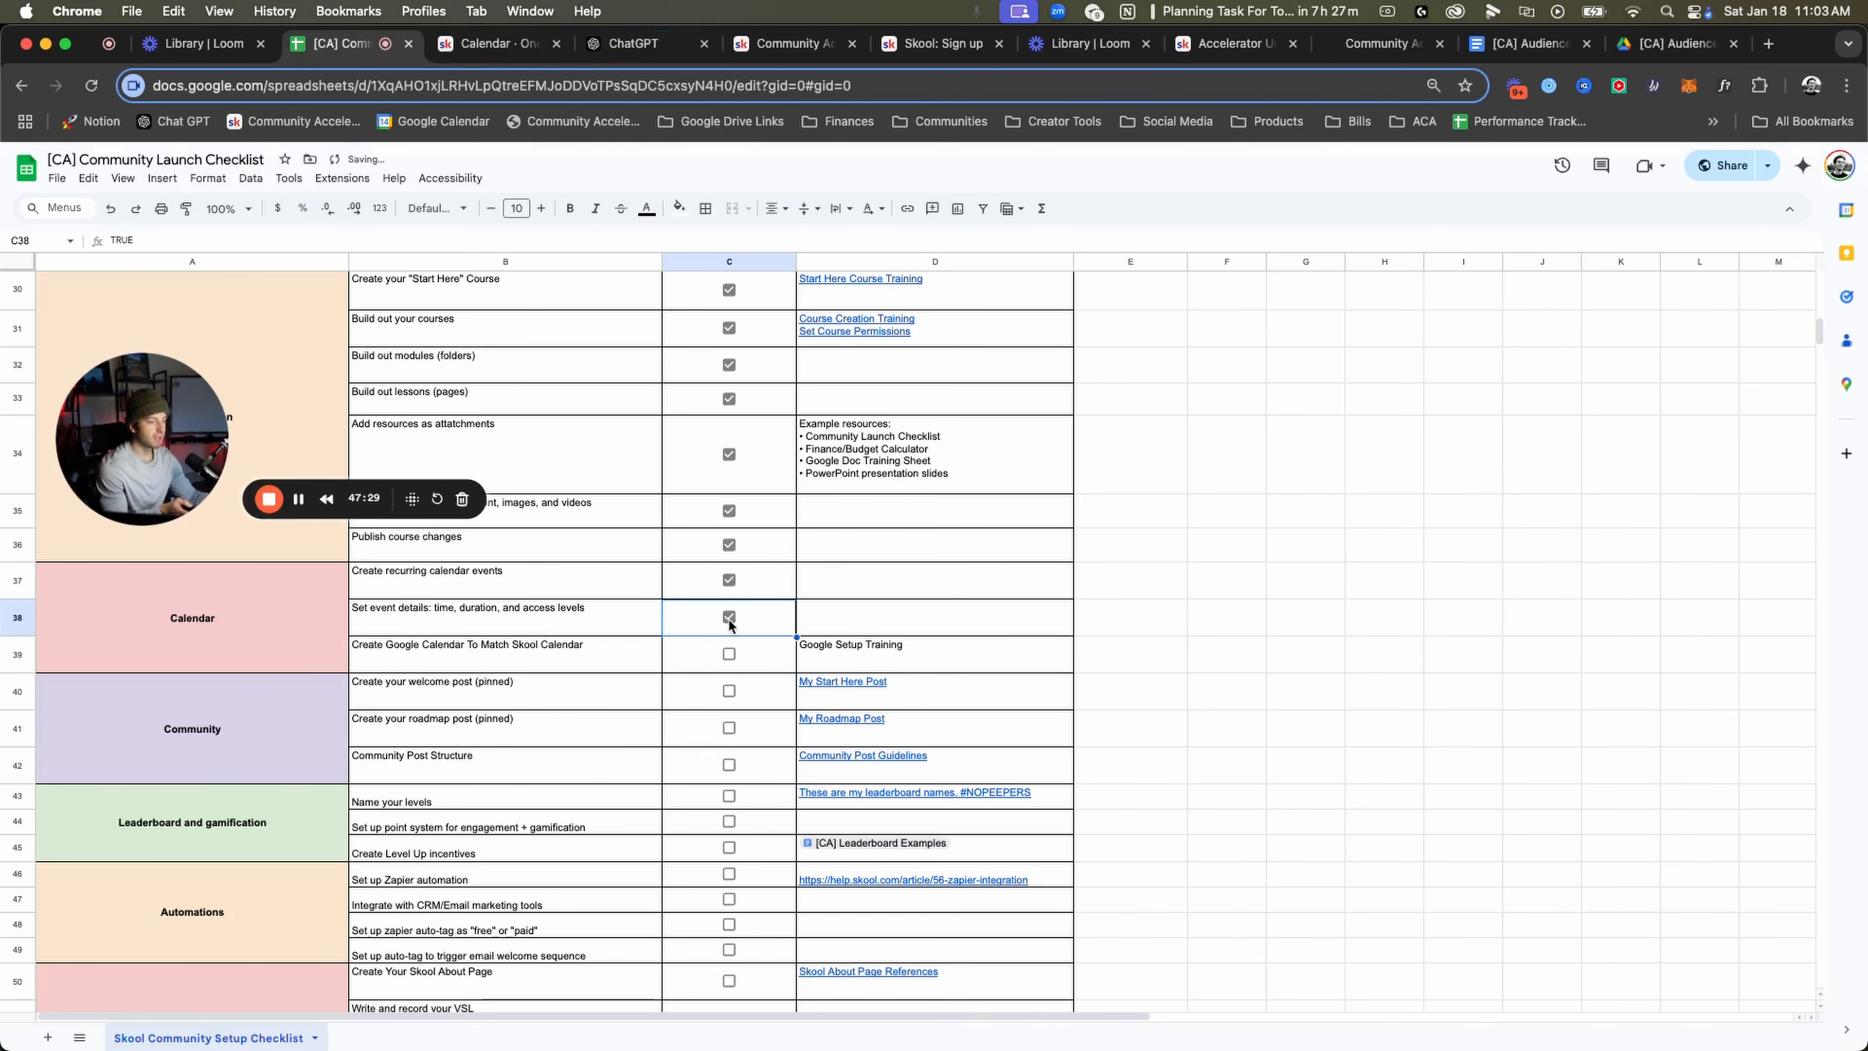
click(731, 654)
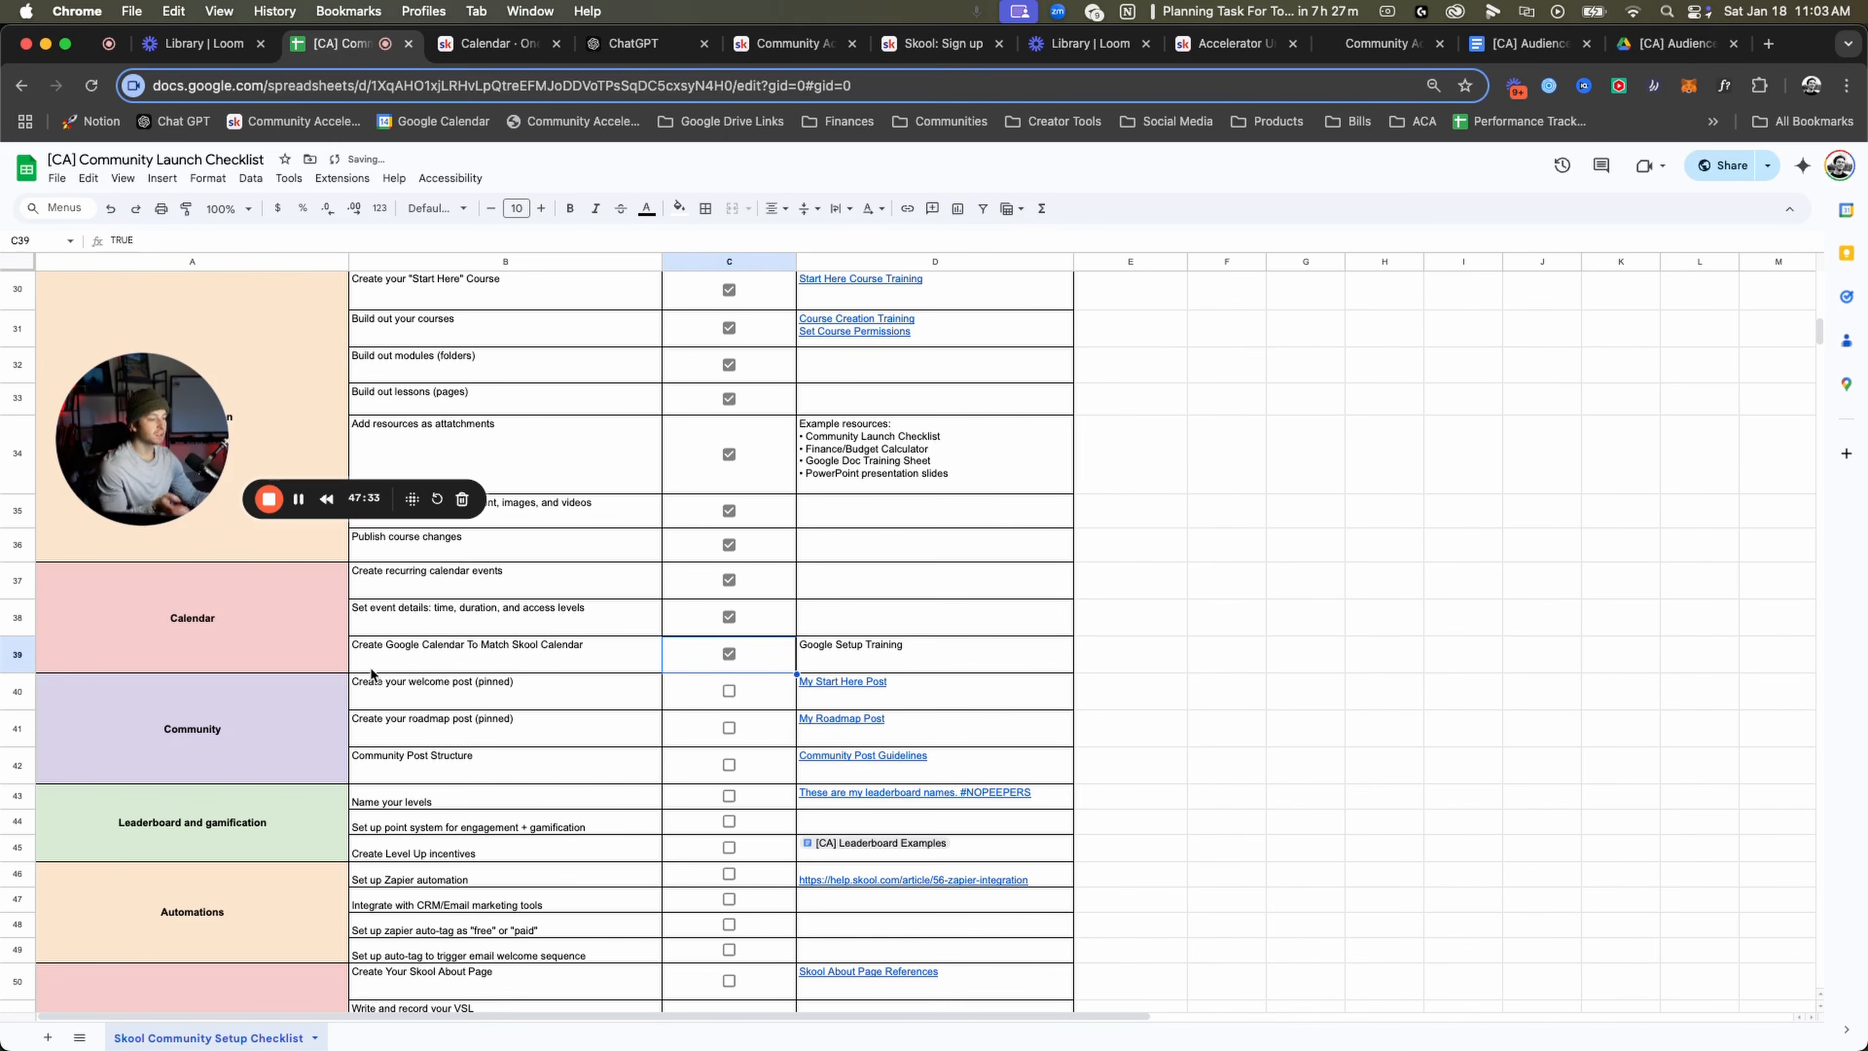
Open Google Calendar in a new browser tab.
key(super+t)
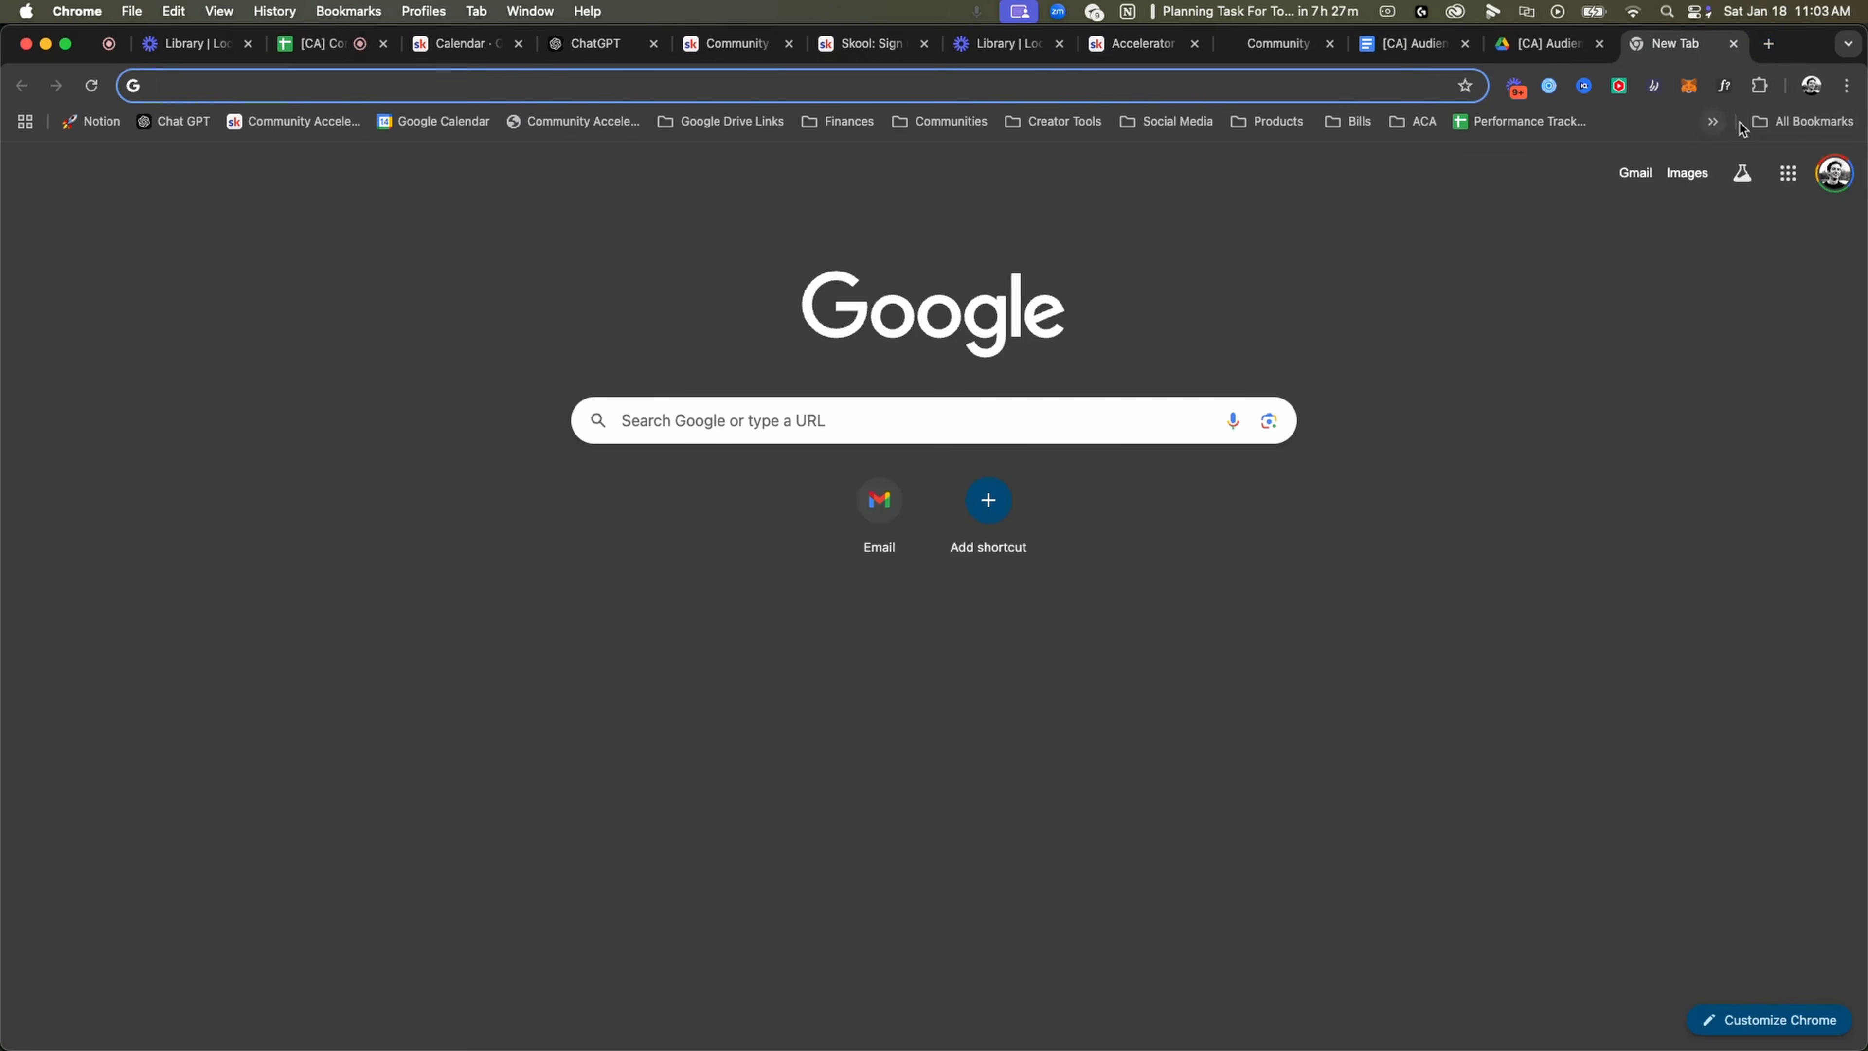
click(1764, 125)
click(1764, 124)
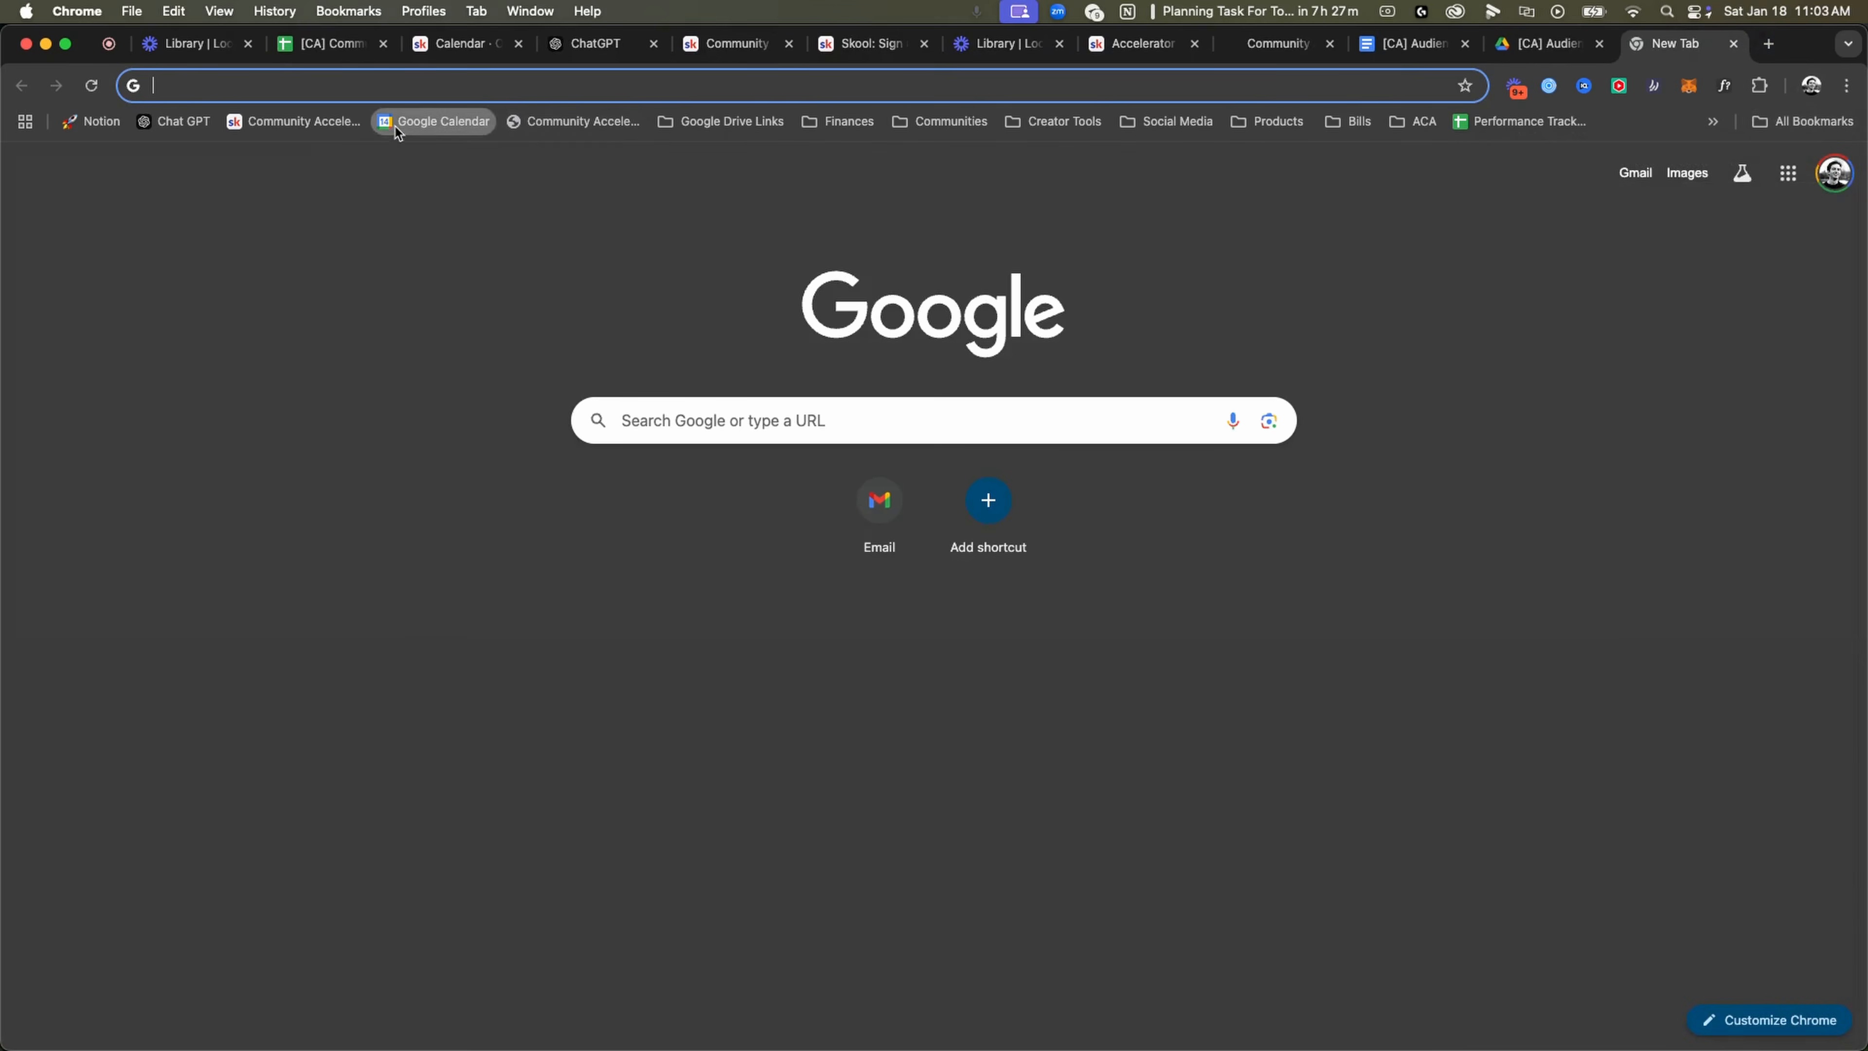
click(434, 121)
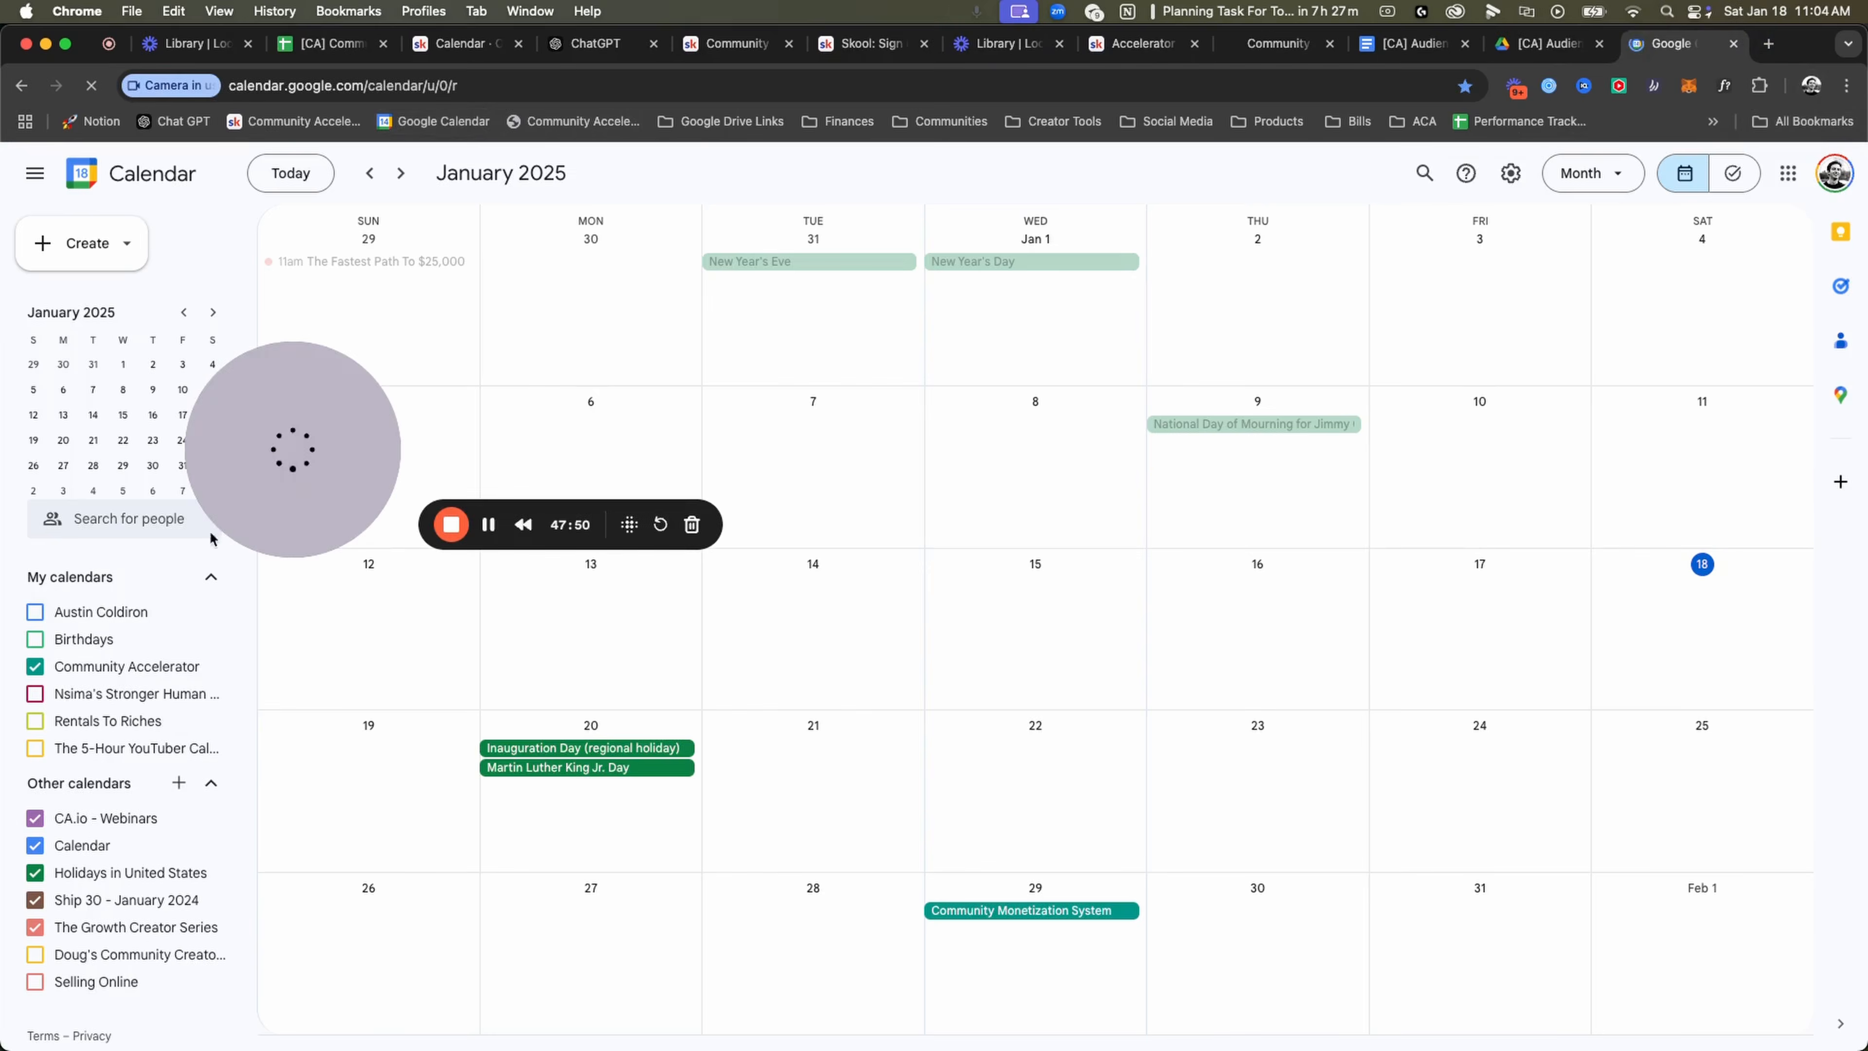
Examine the Community Accelerator calendar by toggling its visibility and viewing the "Community Monetization System" event on January 29.
drag(444, 505, 375, 389)
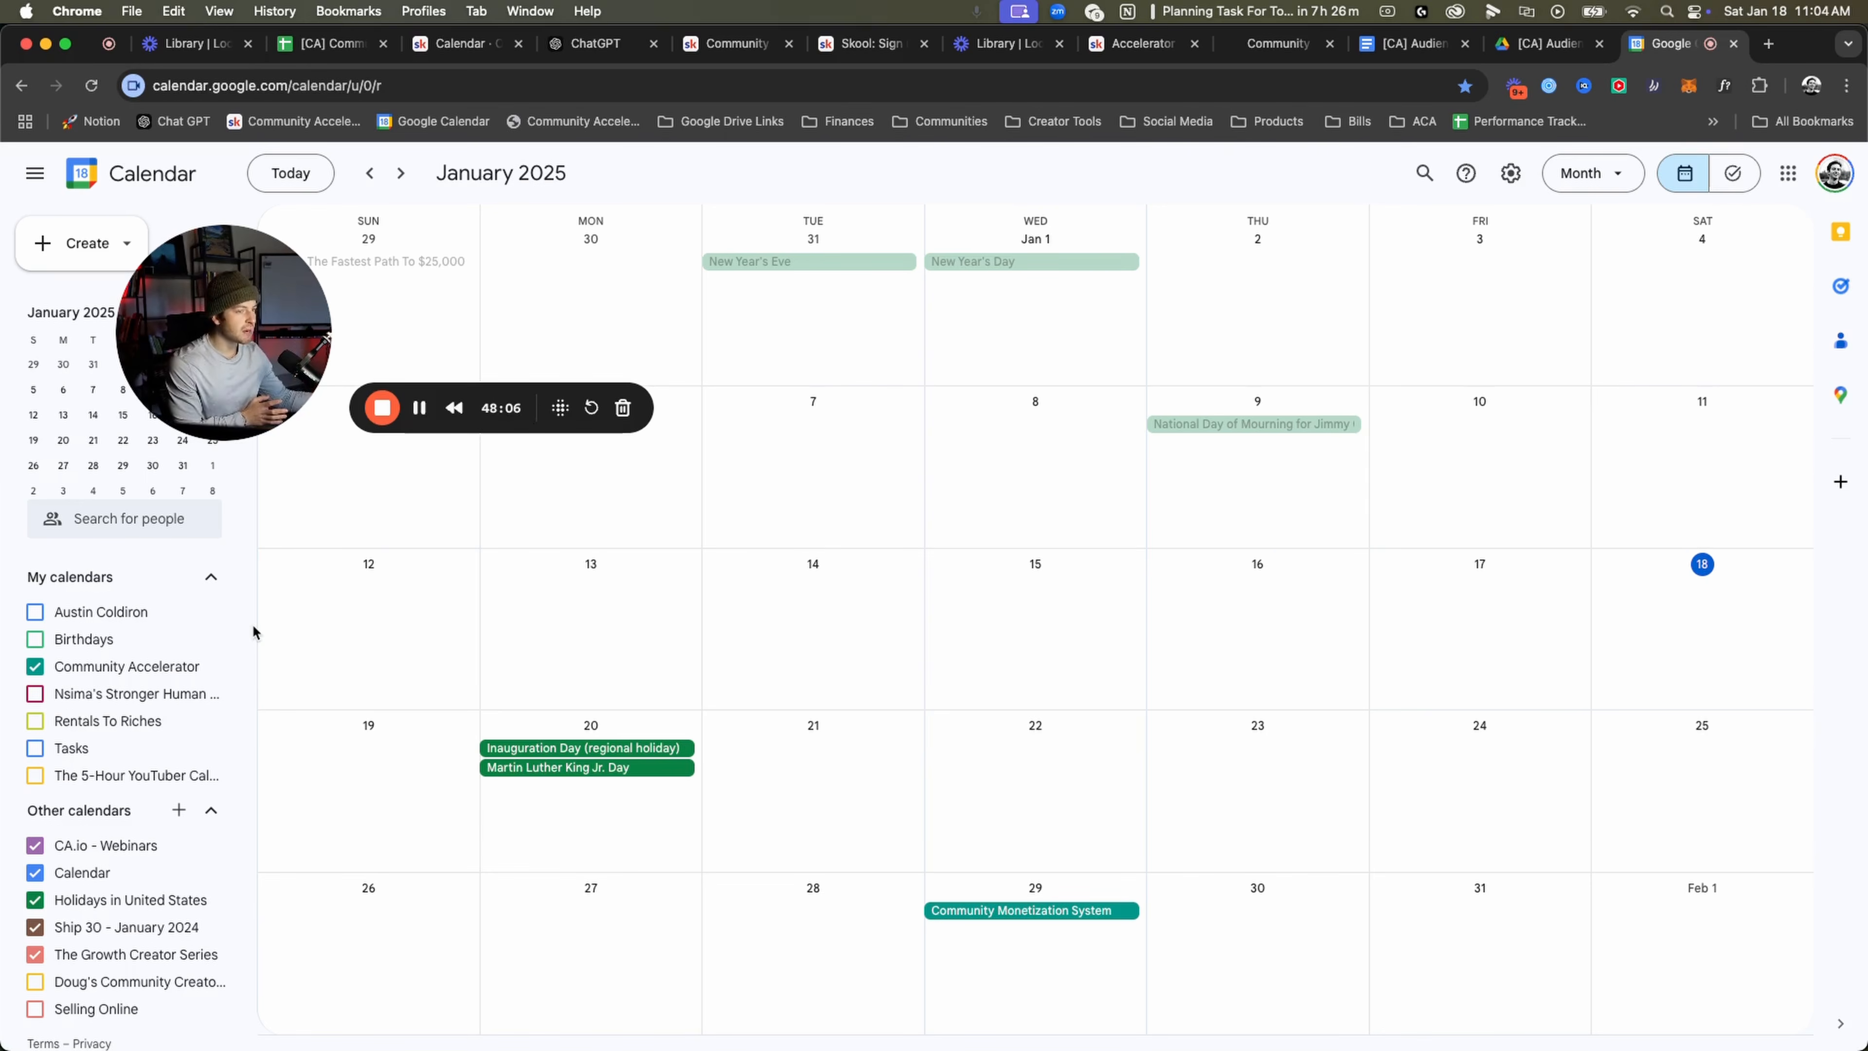
scroll(117, 736, down, 1)
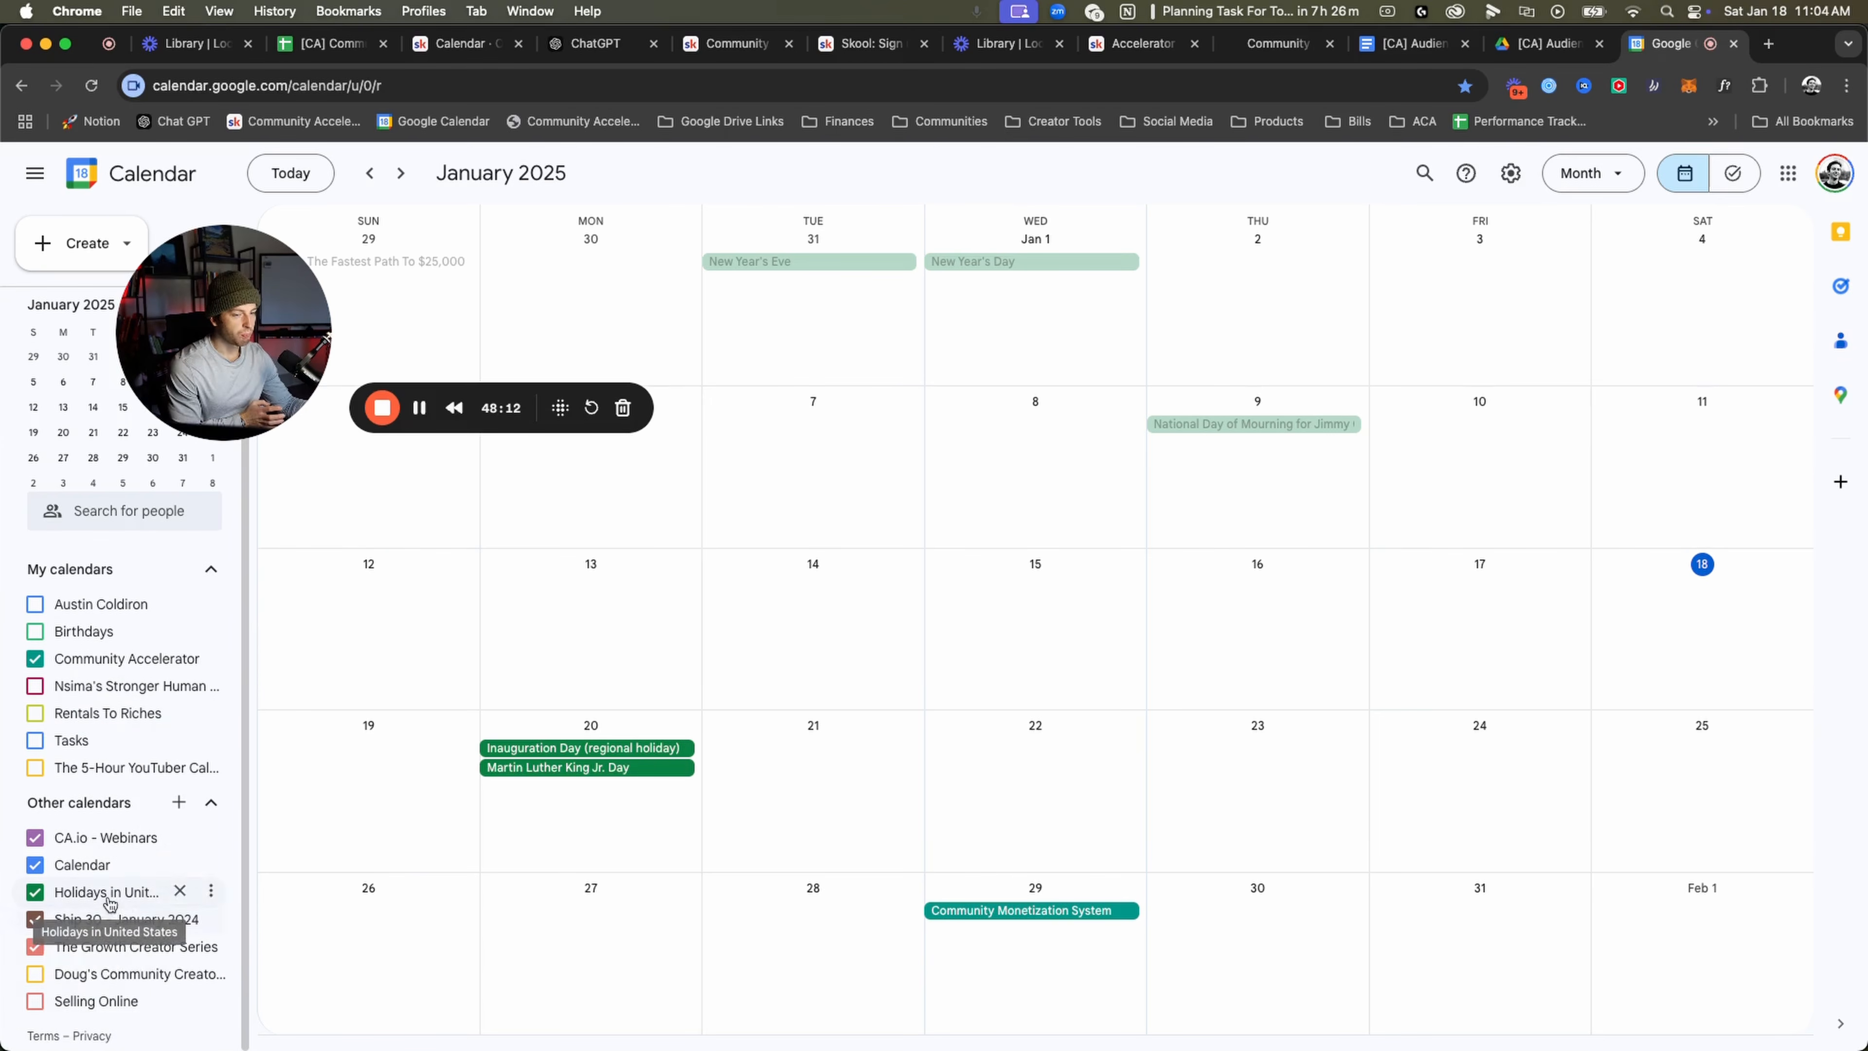
click(36, 661)
click(35, 660)
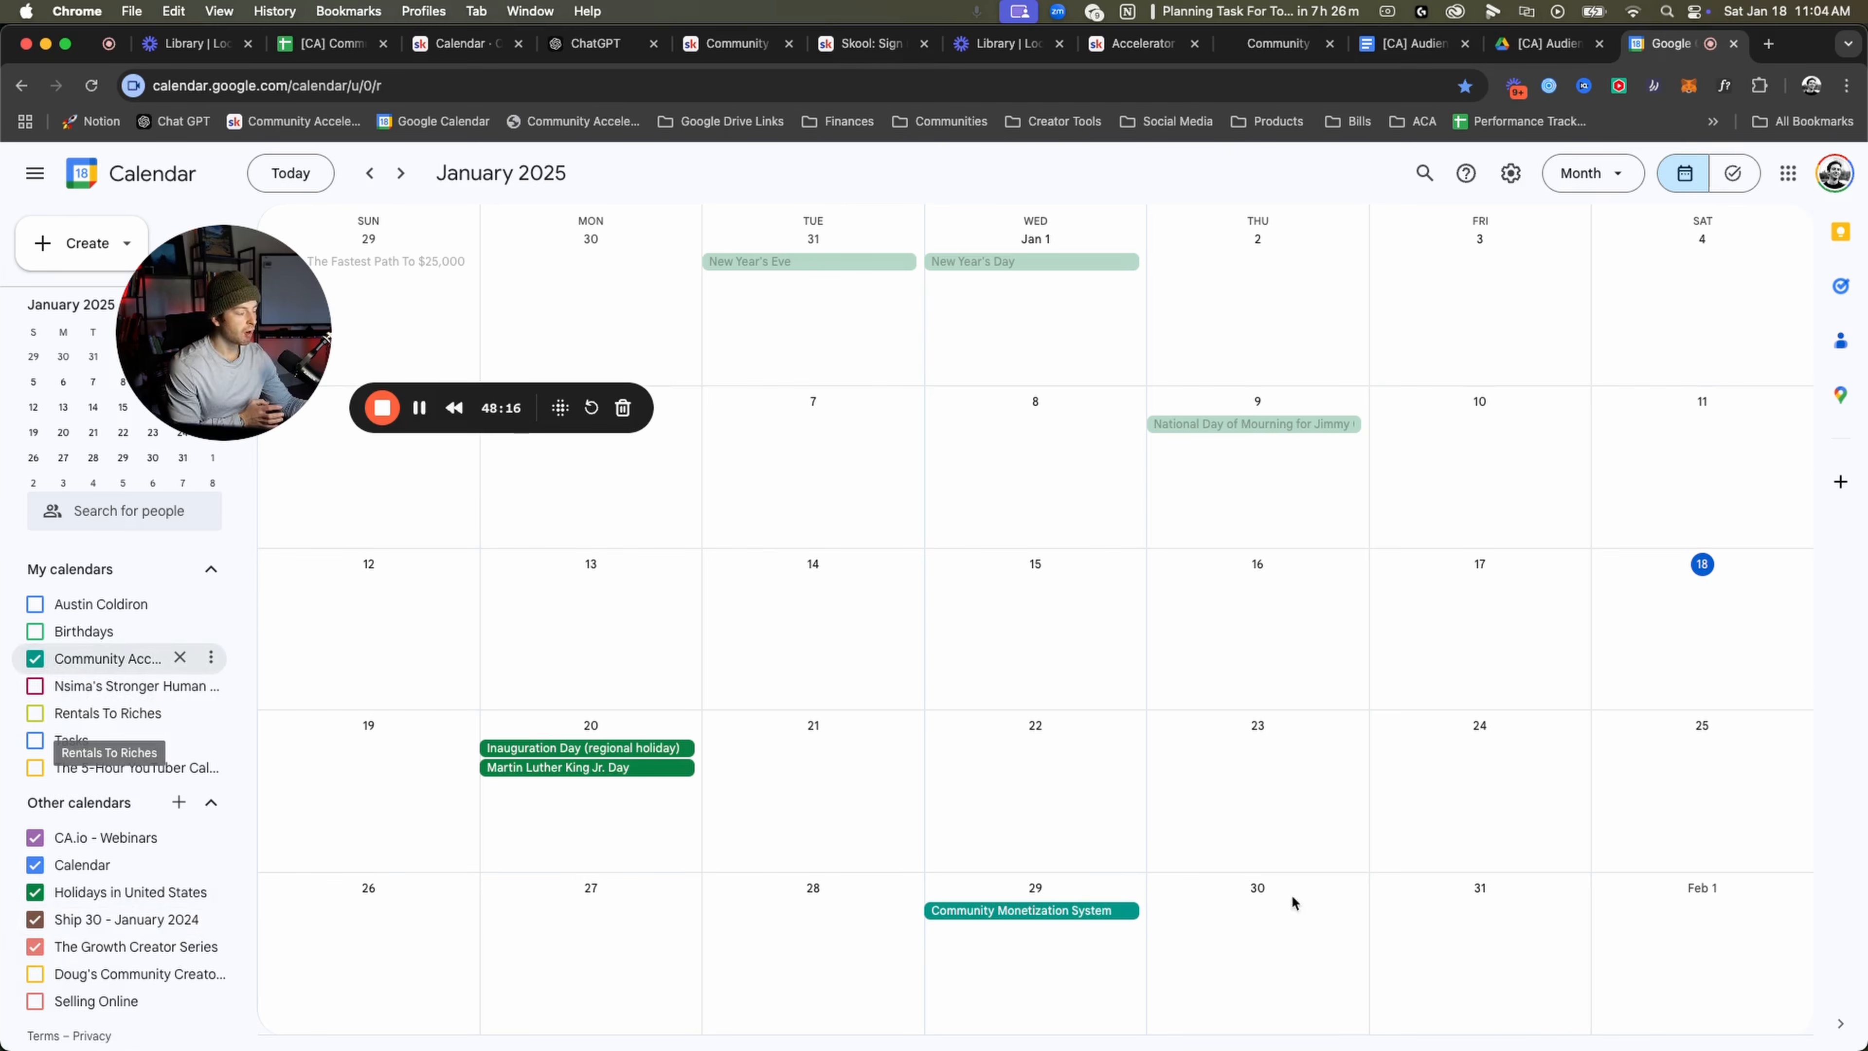
click(1051, 914)
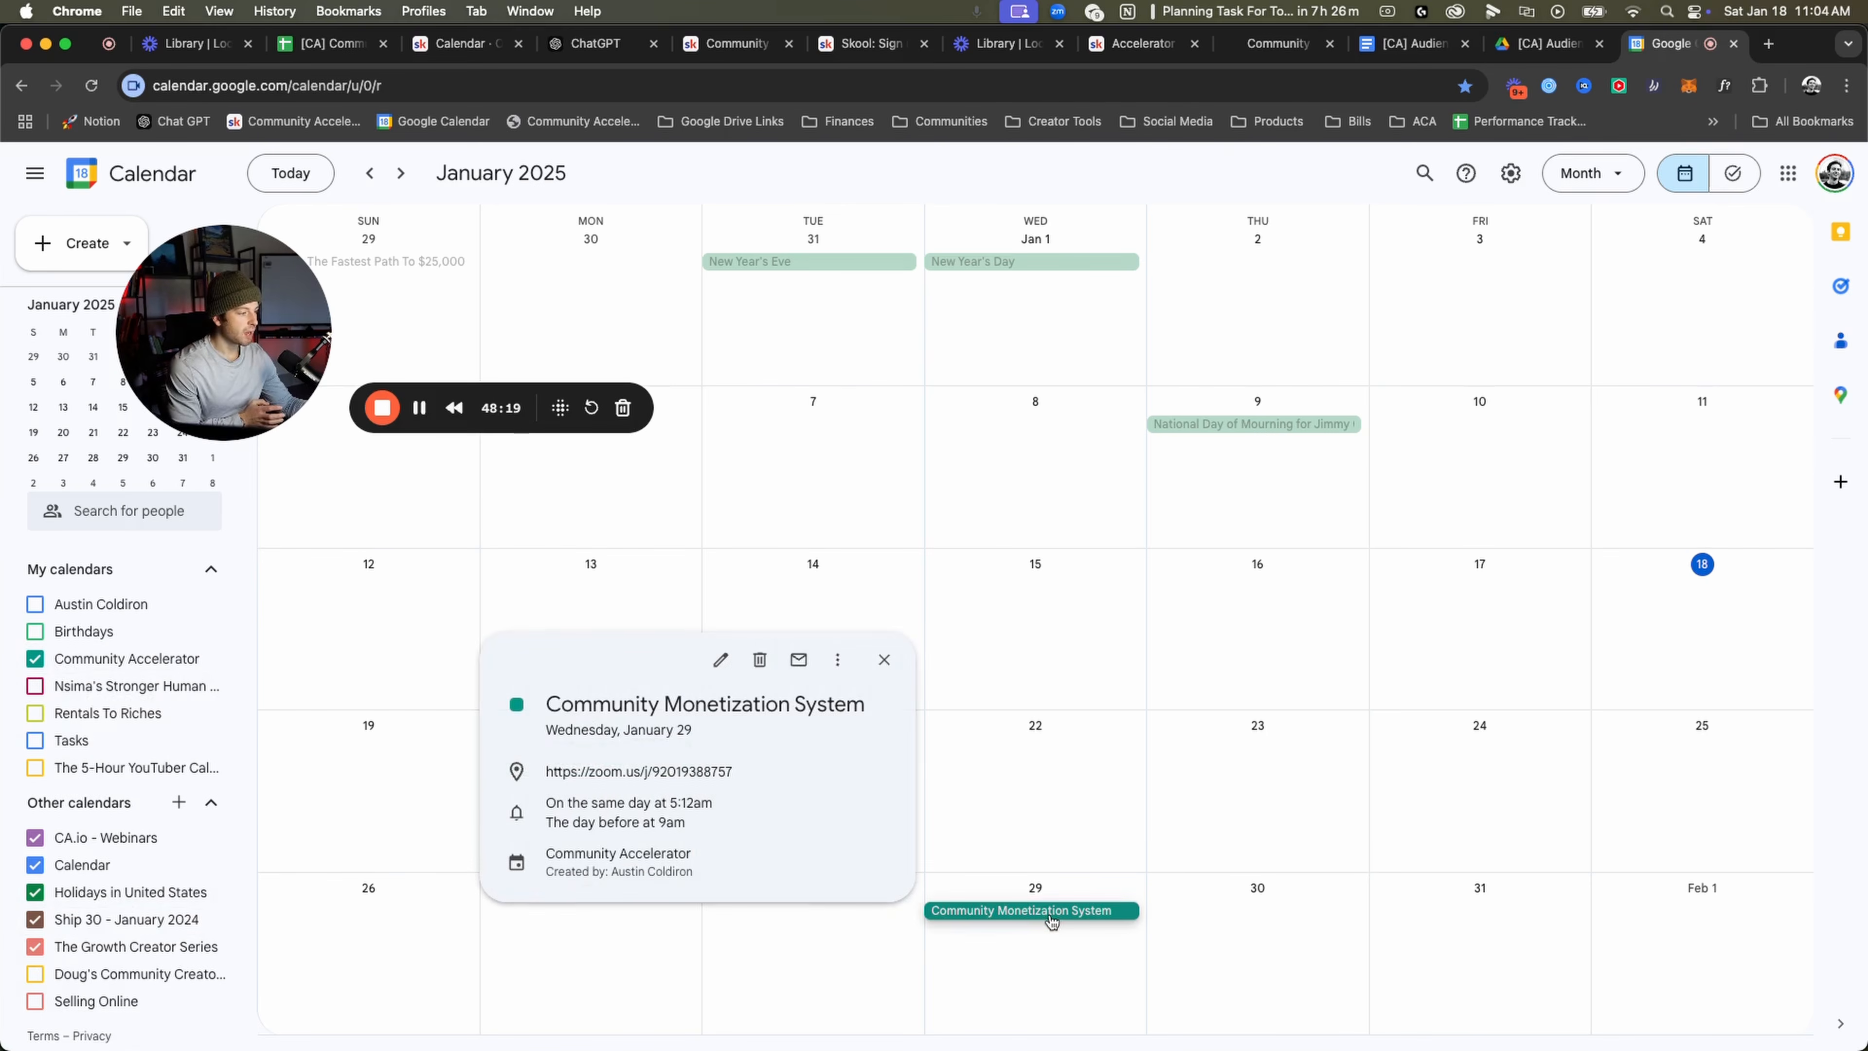
click(1054, 936)
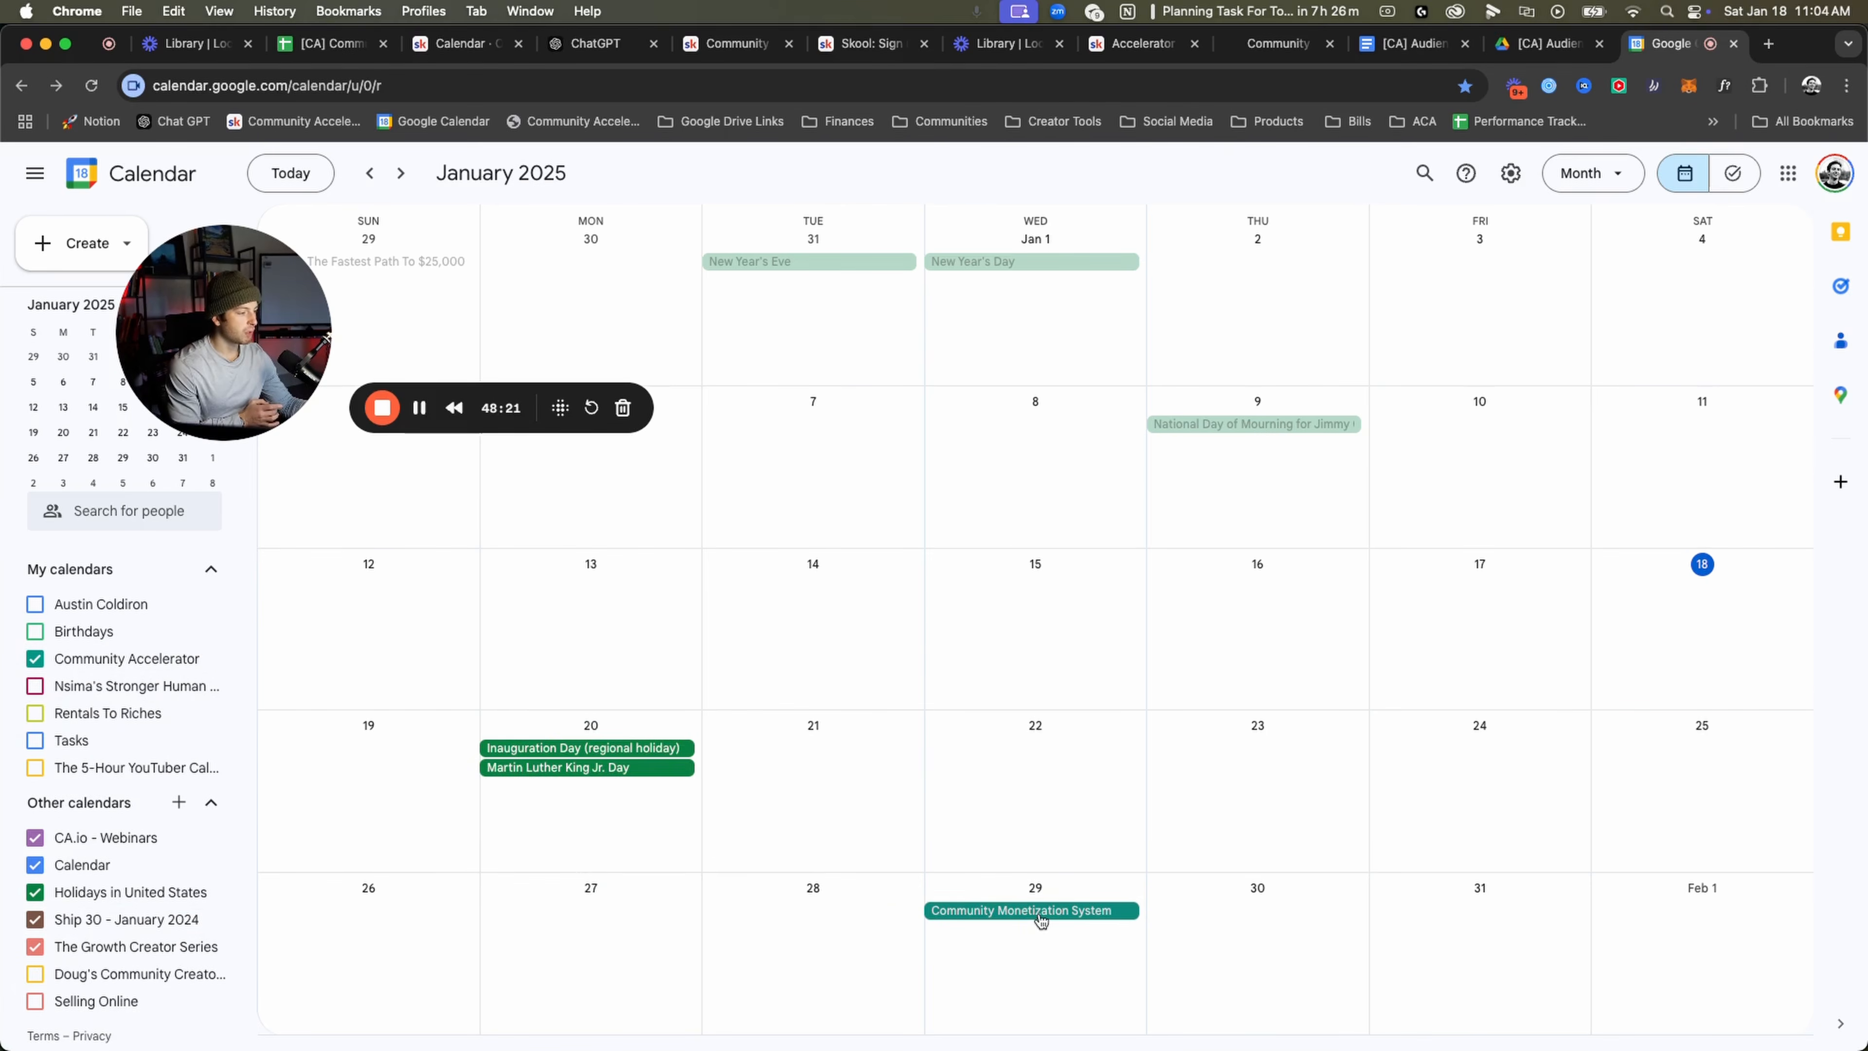
click(1041, 917)
click(1038, 940)
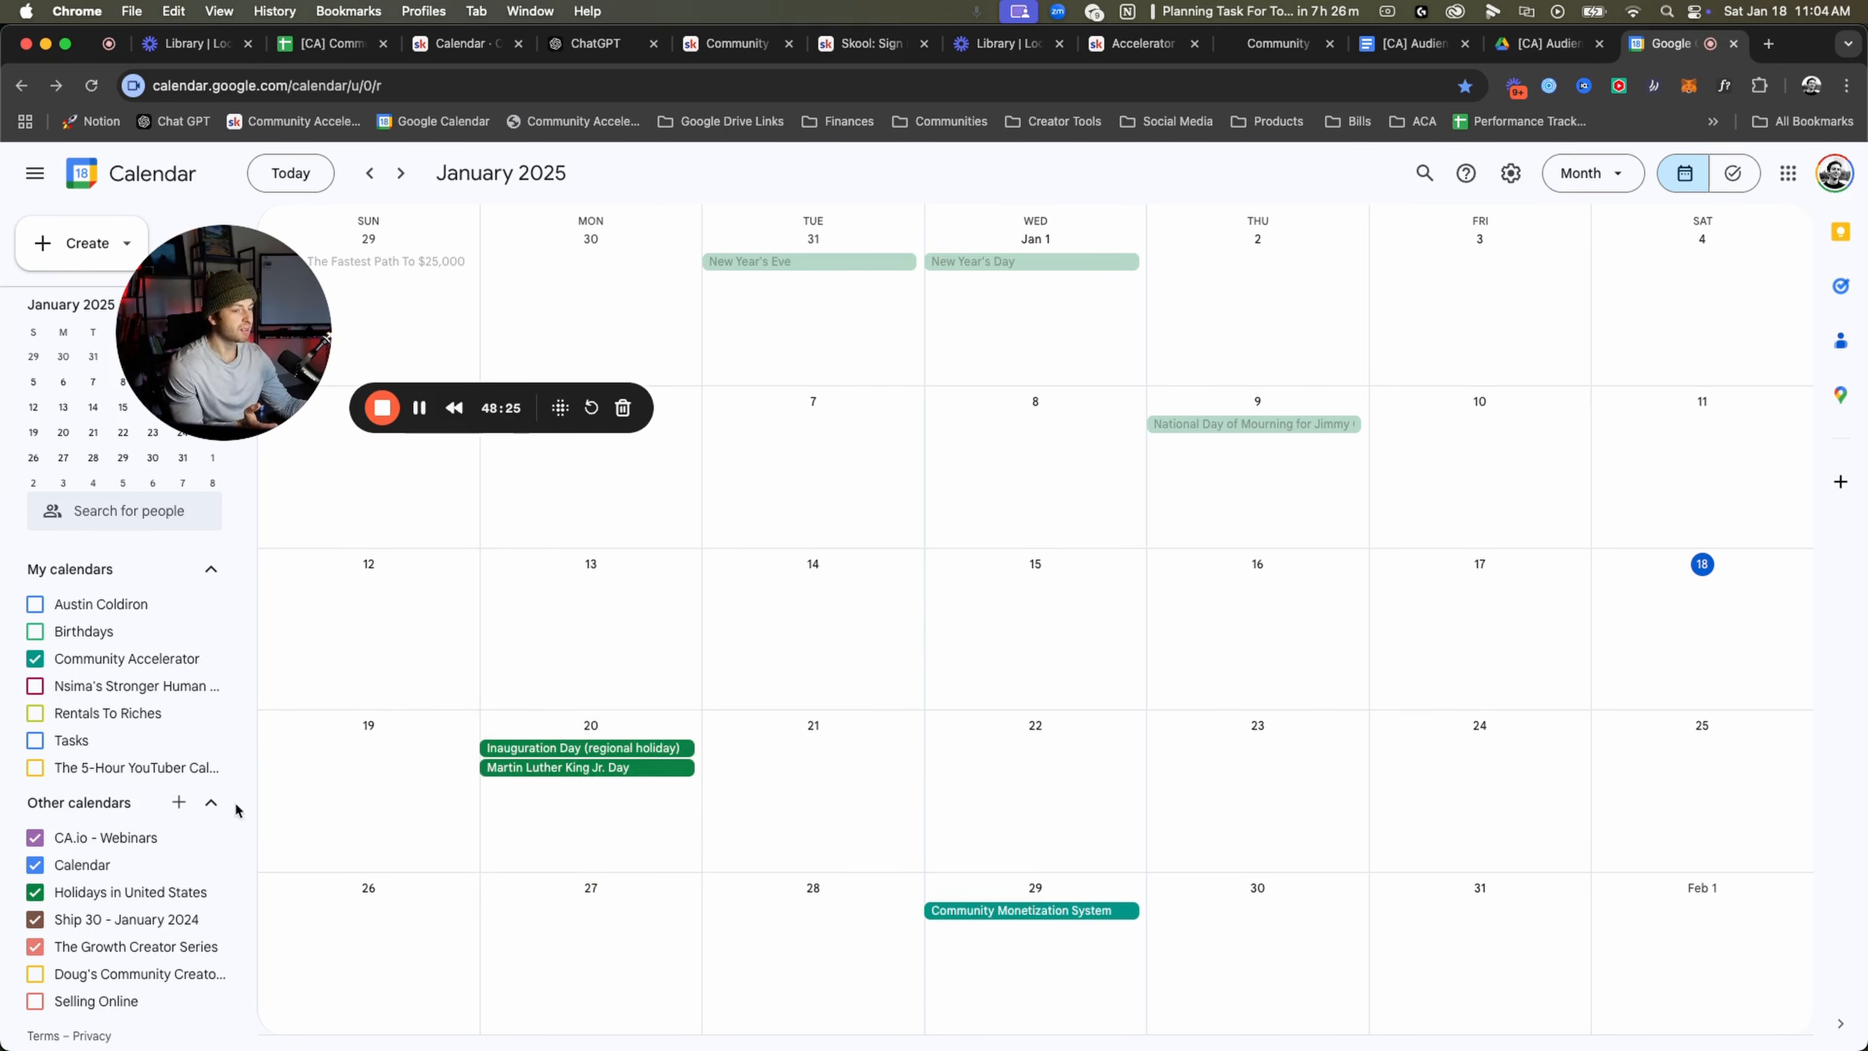
Open the settings and sharing page of the Community Accelerator calendar.
click(38, 661)
click(38, 660)
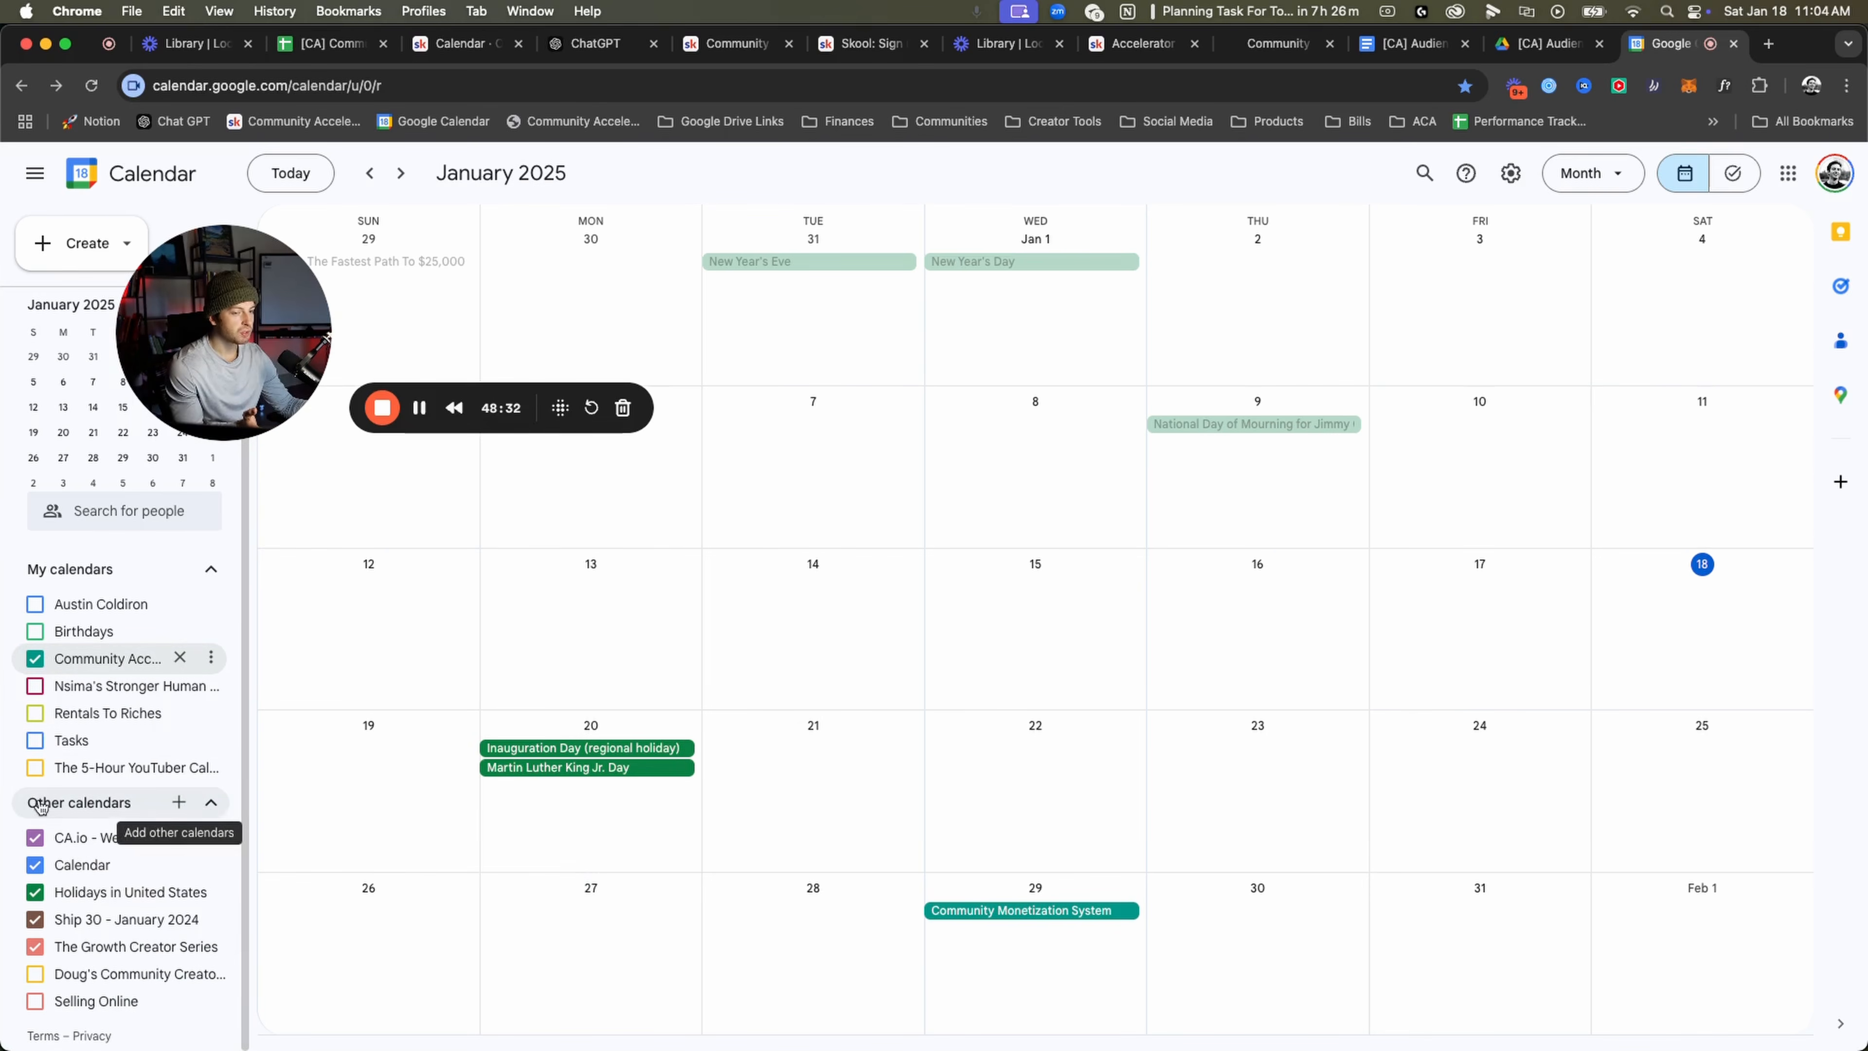
click(179, 802)
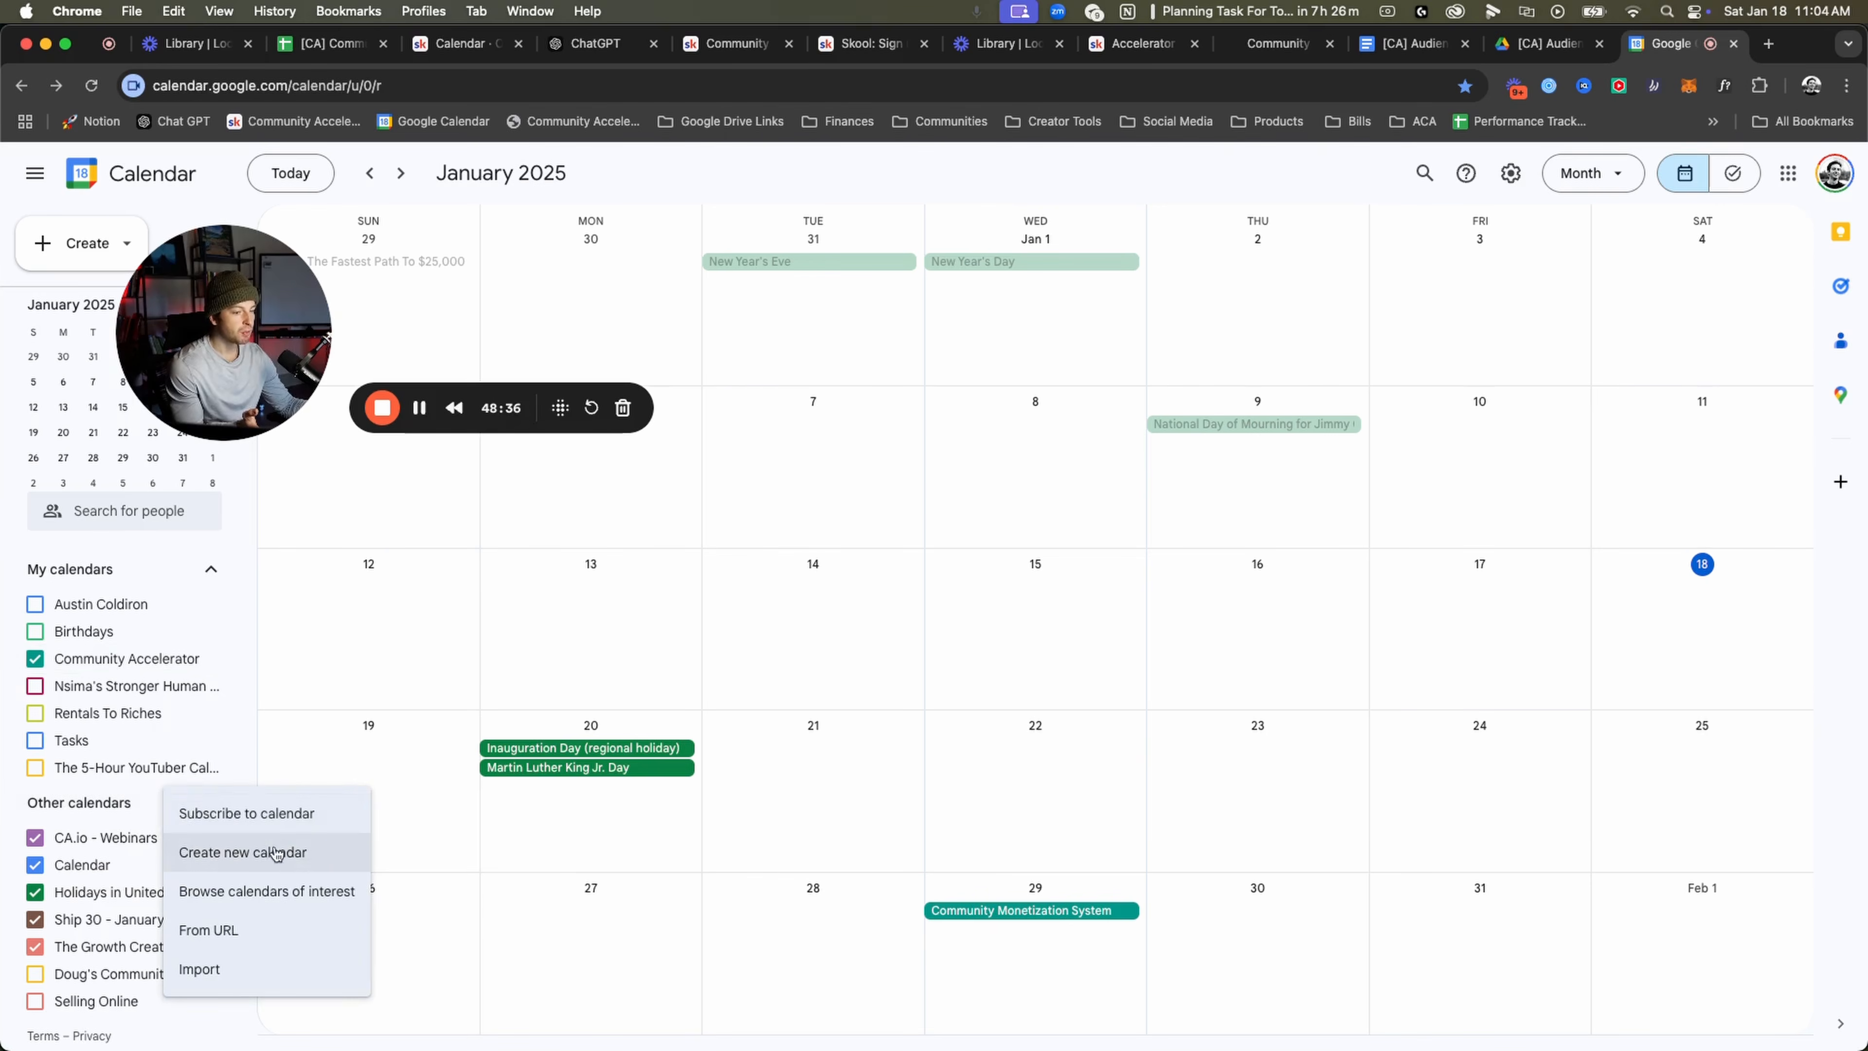
click(193, 659)
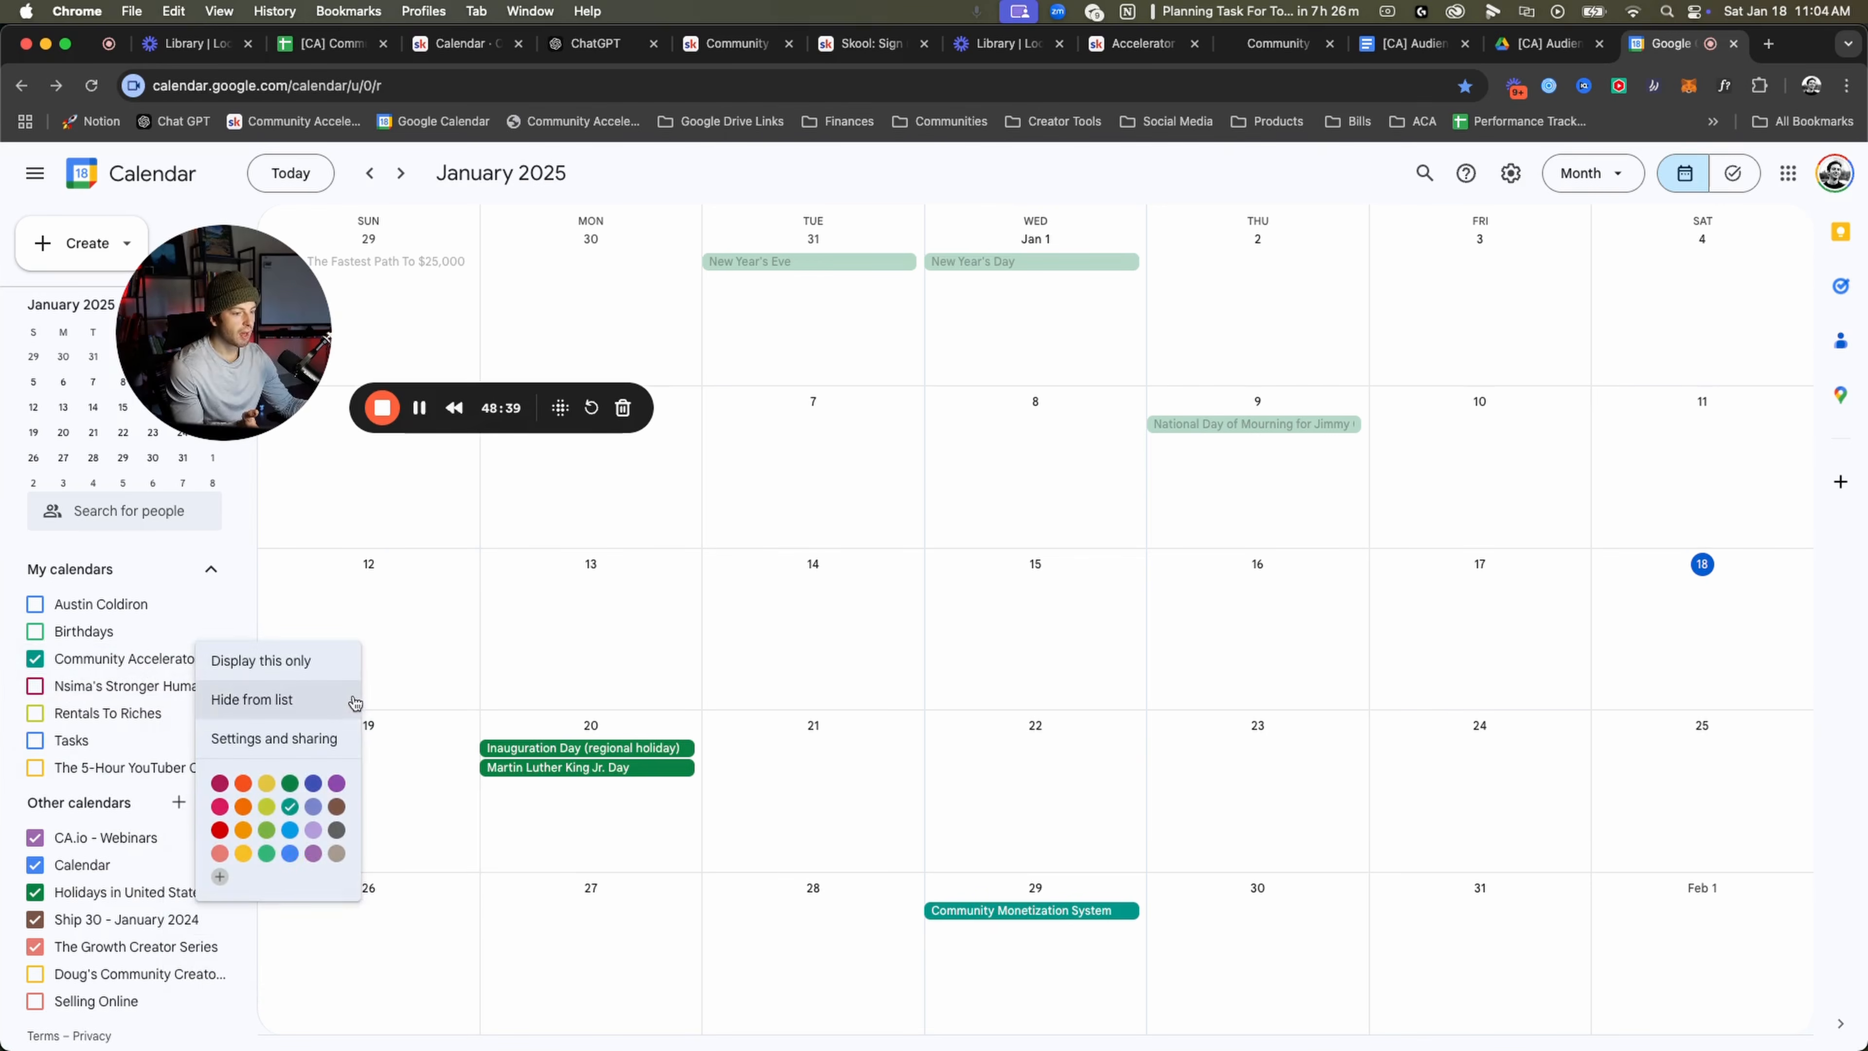
click(343, 737)
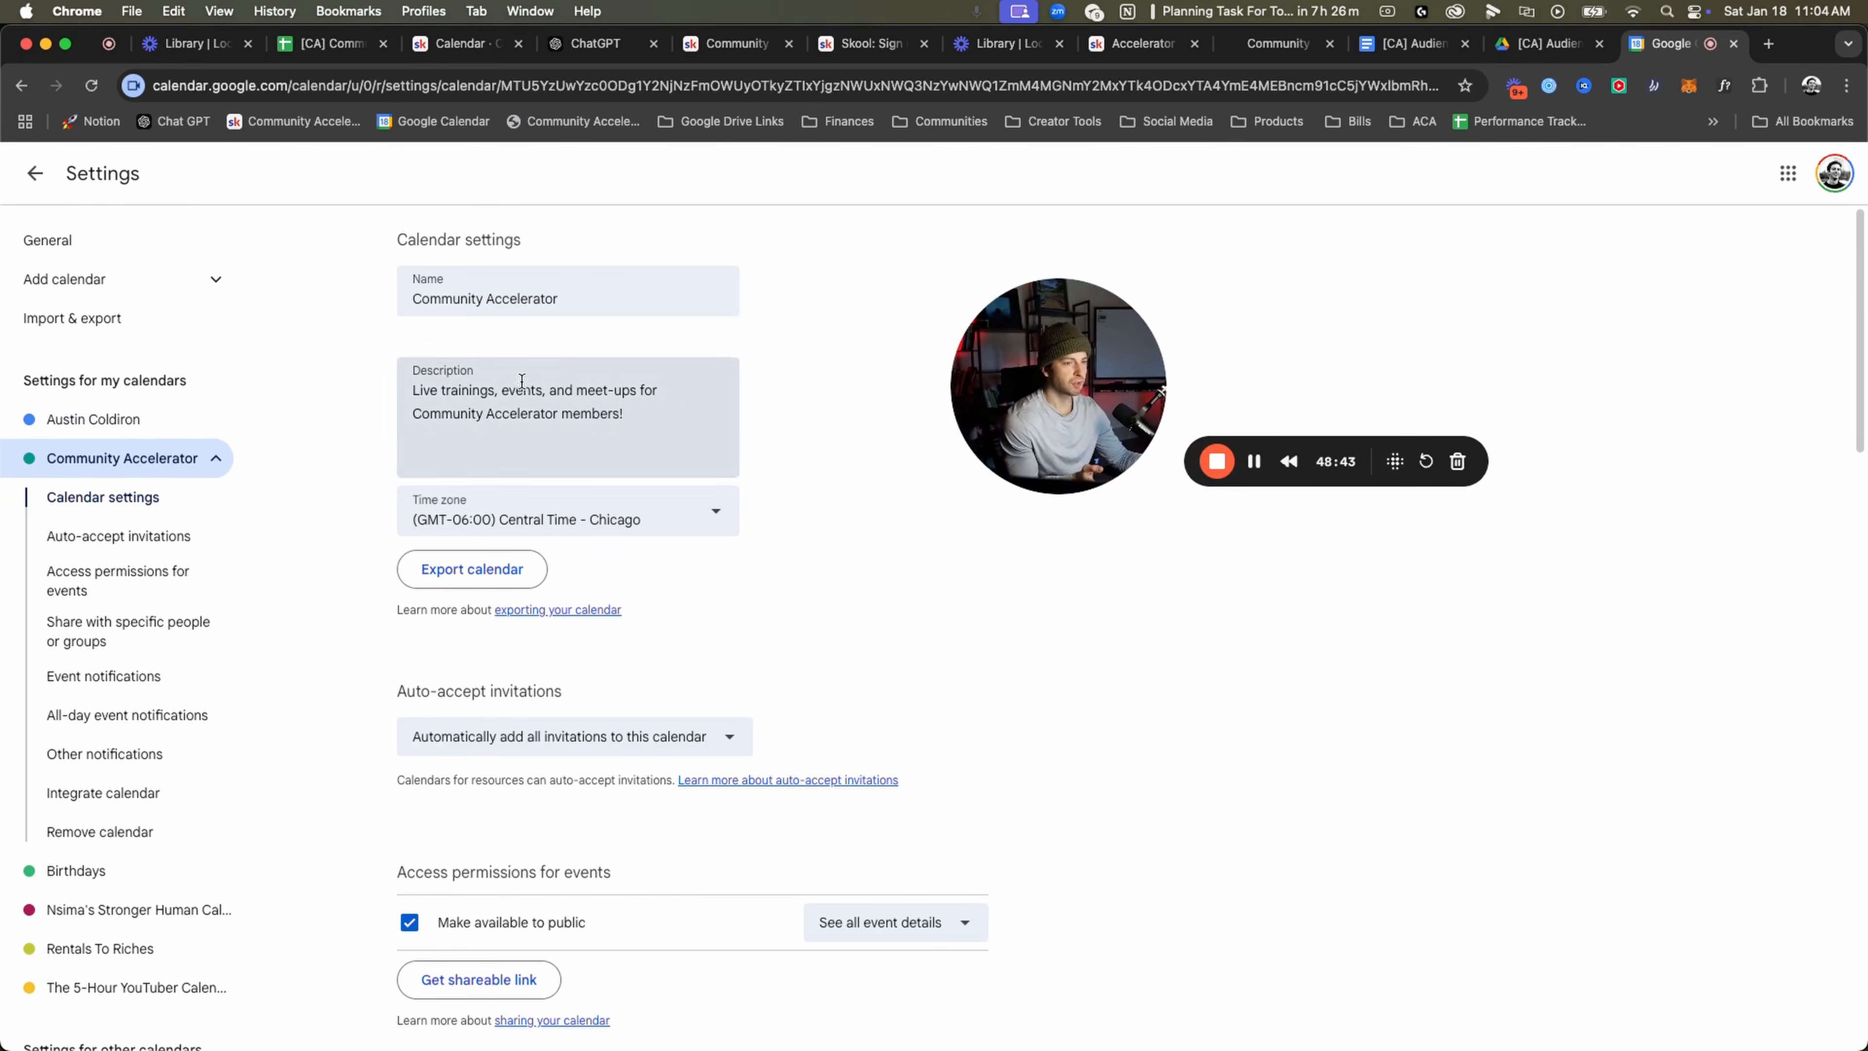
Copy the shareable link of the Community Accelerator calendar from its event access permissions.
click(502, 413)
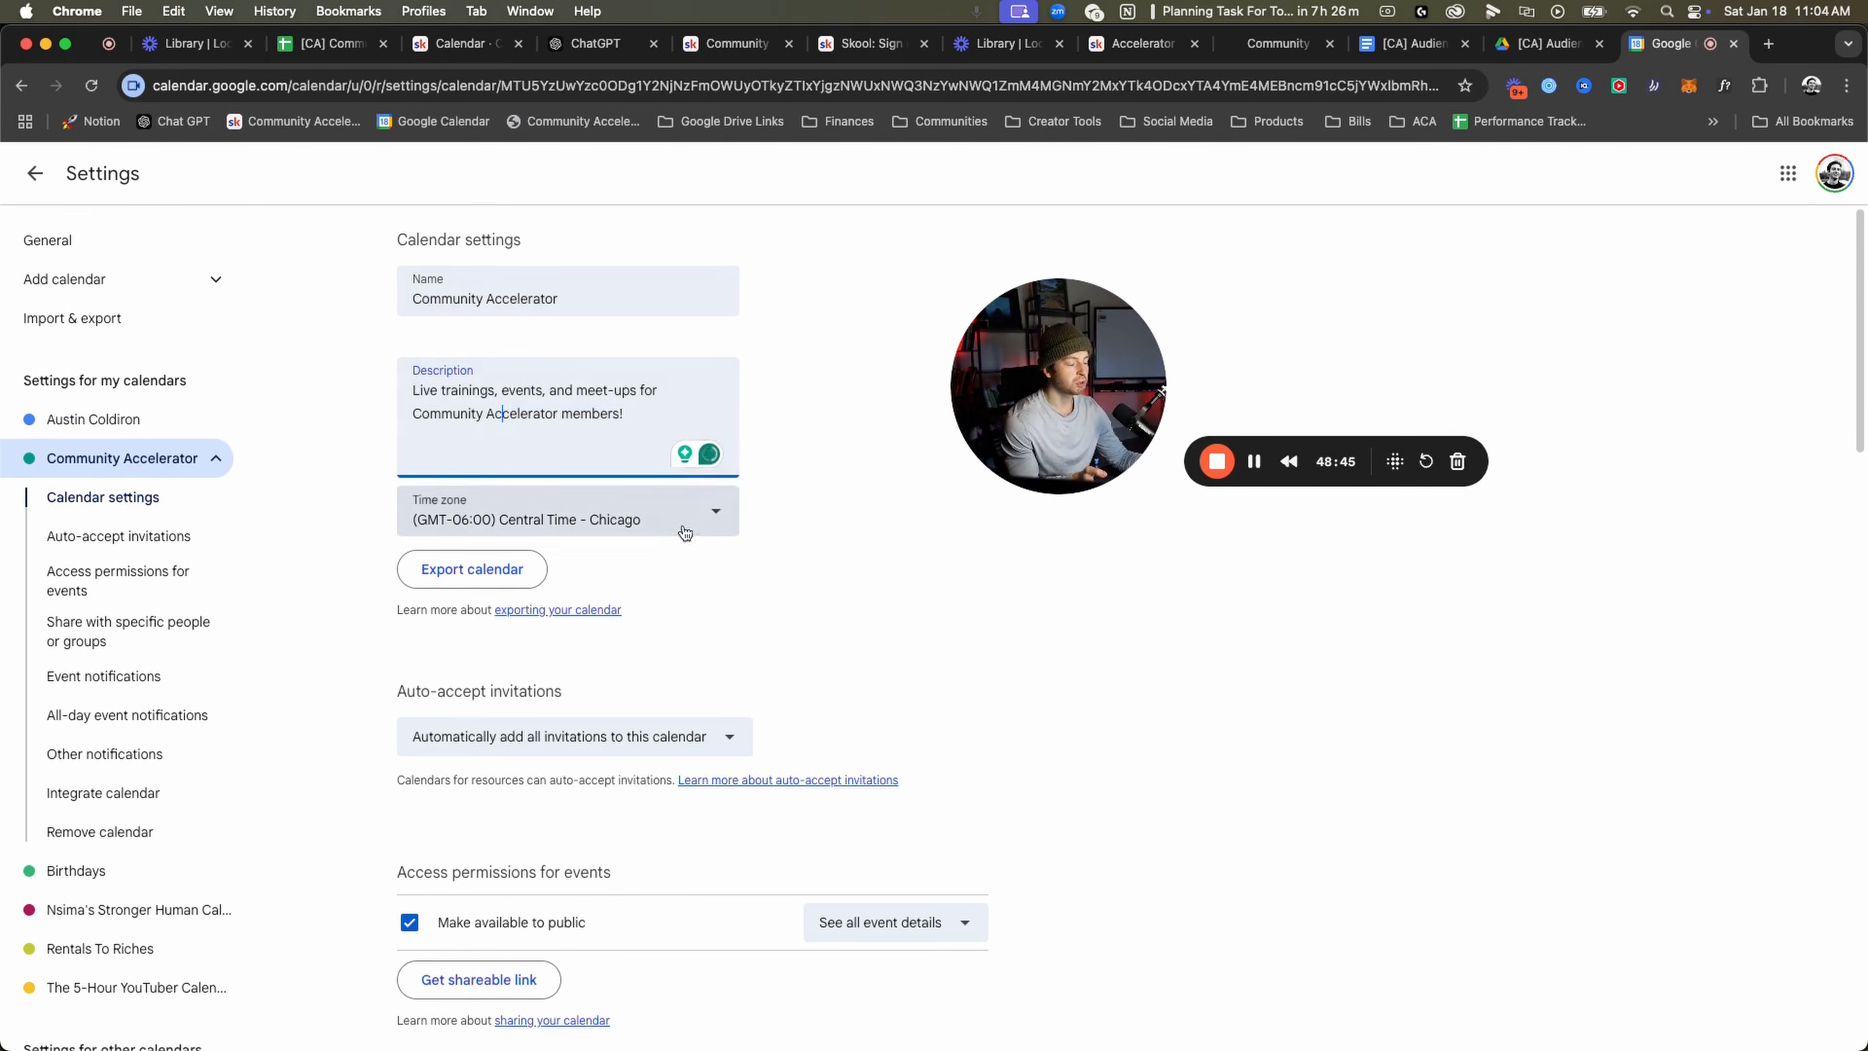
scroll(677, 529, down, 5)
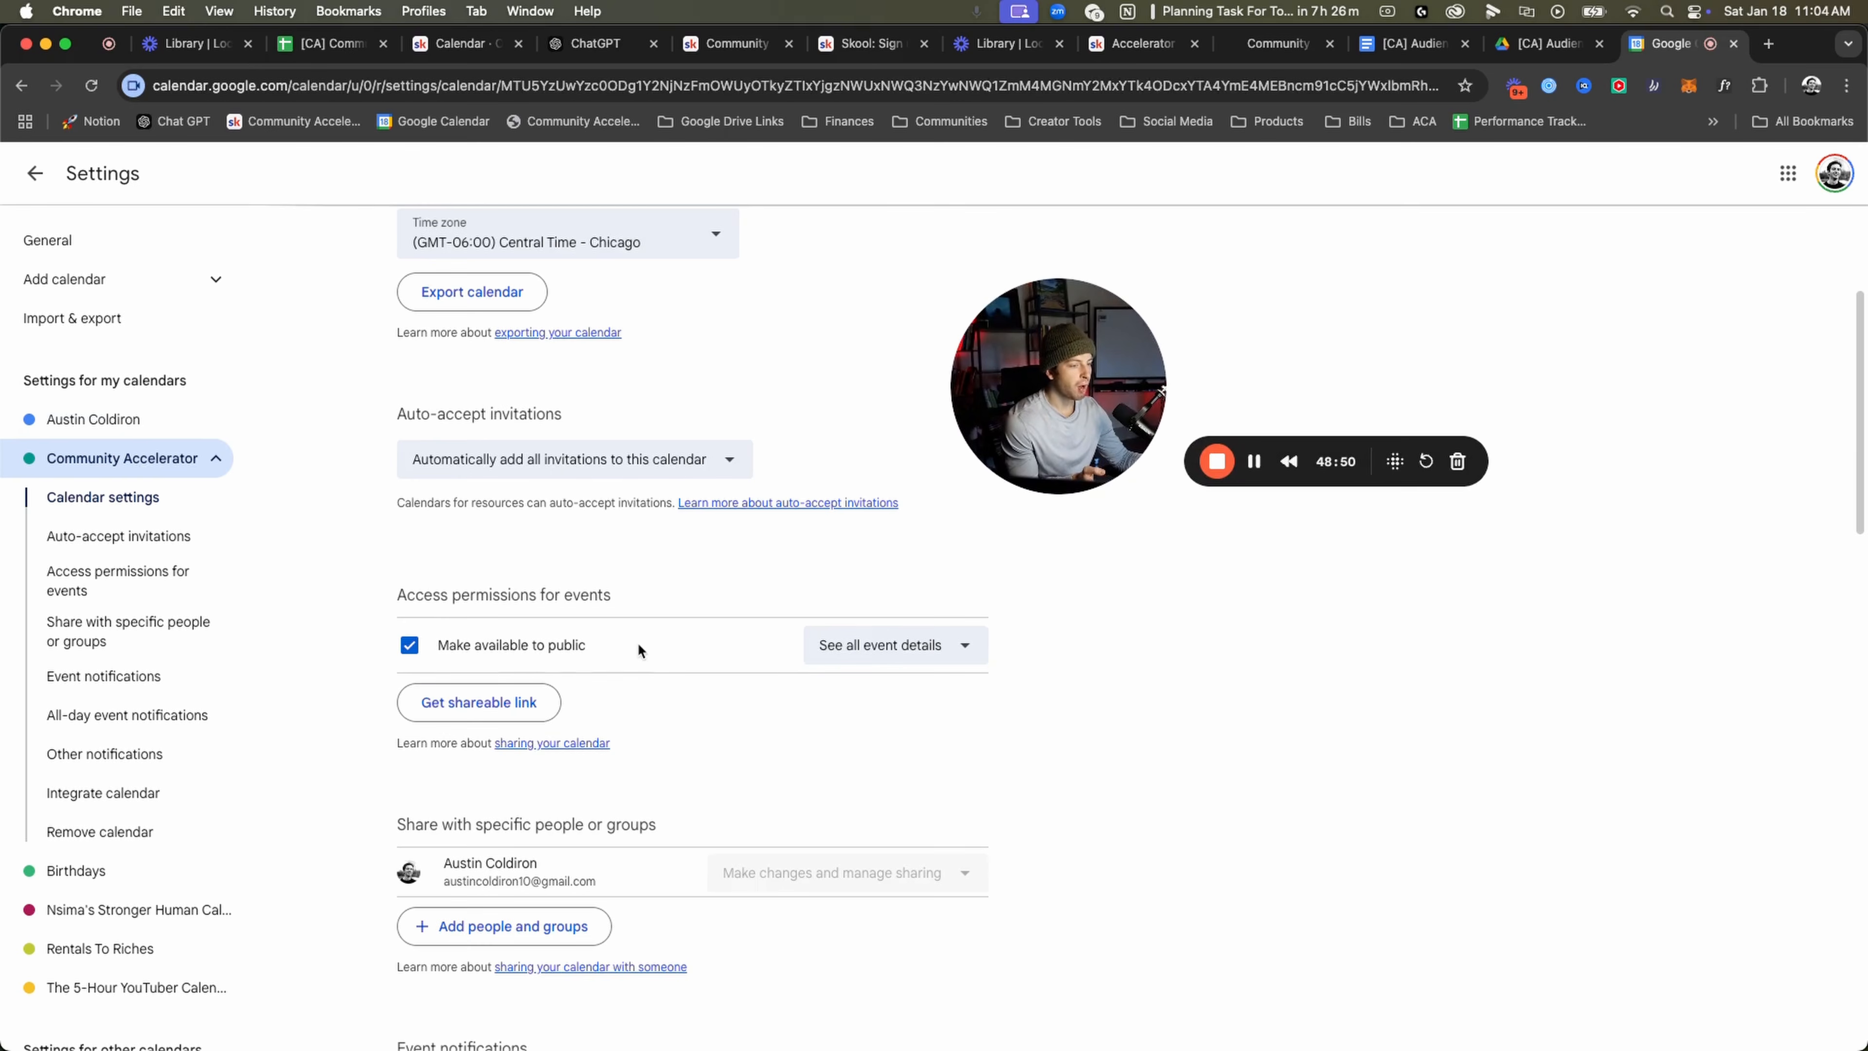
click(509, 701)
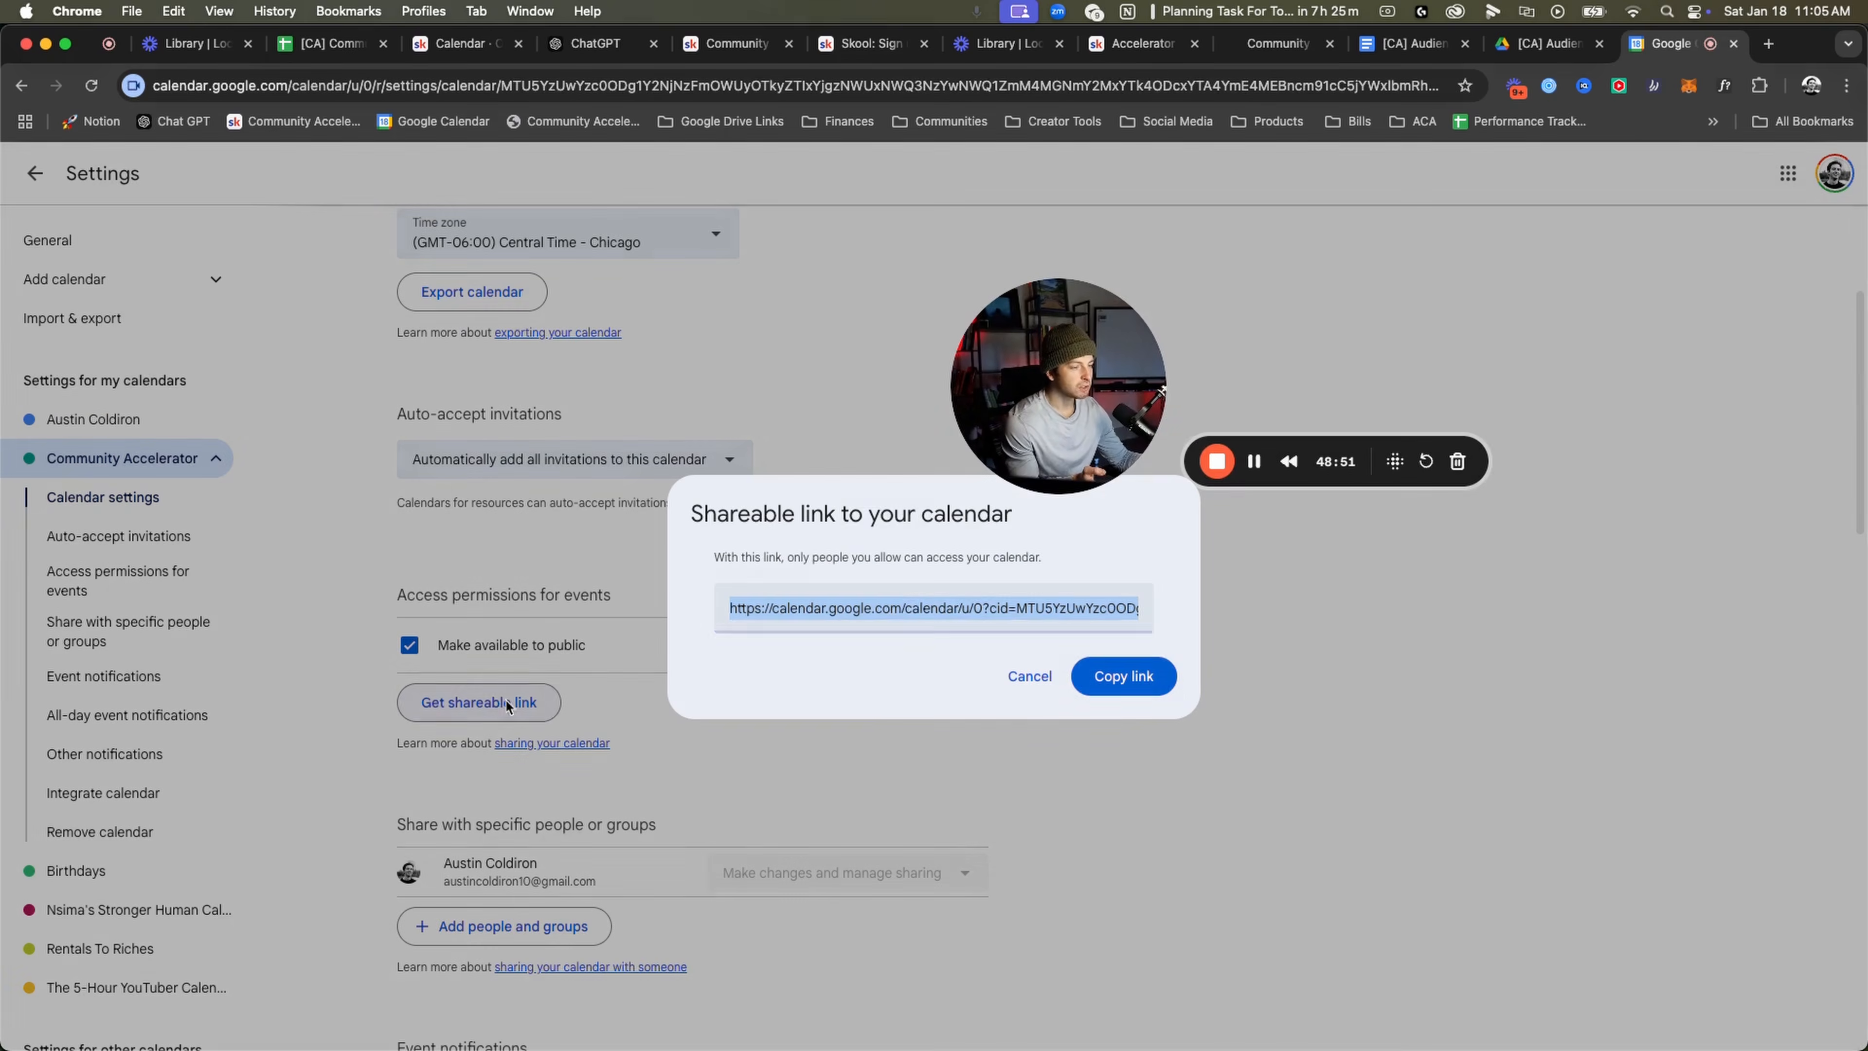
click(1139, 693)
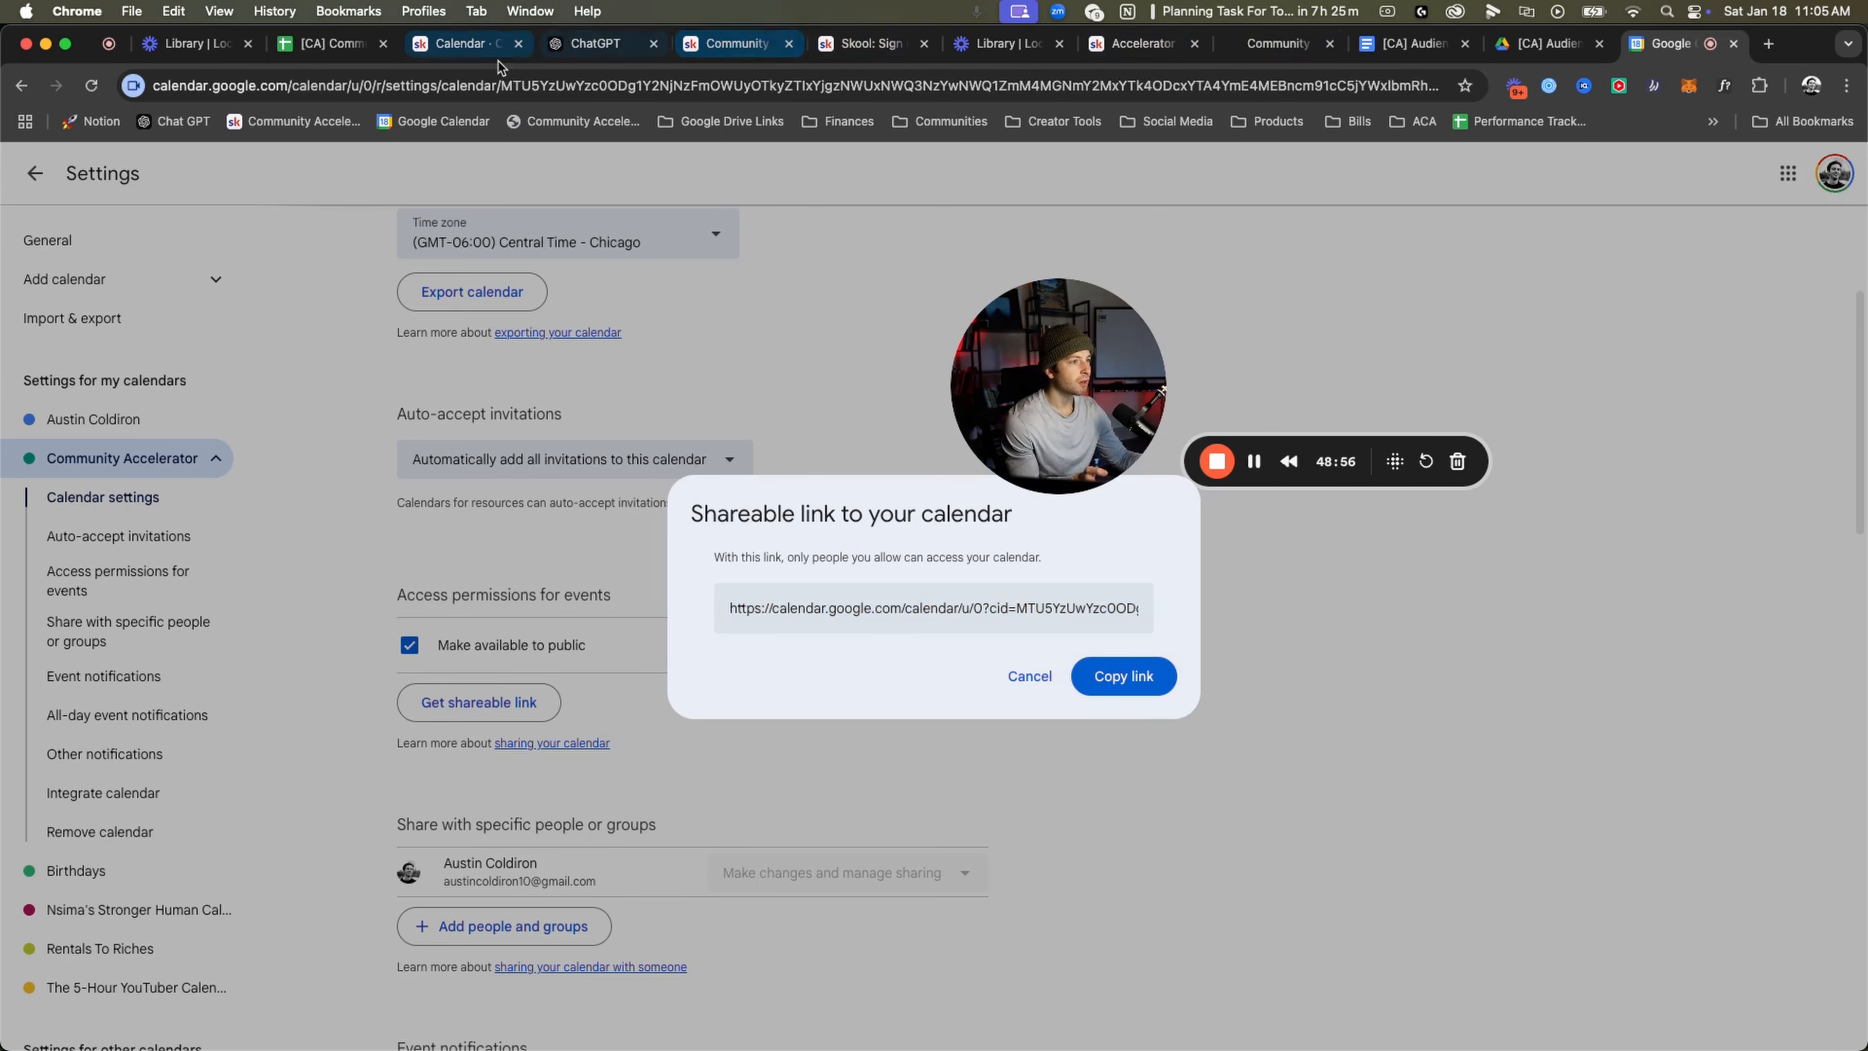
Close the Skool signup tab and open the Welcome lesson of the Onboarding course in the One-To-Many Secrets classroom.
click(737, 46)
click(812, 48)
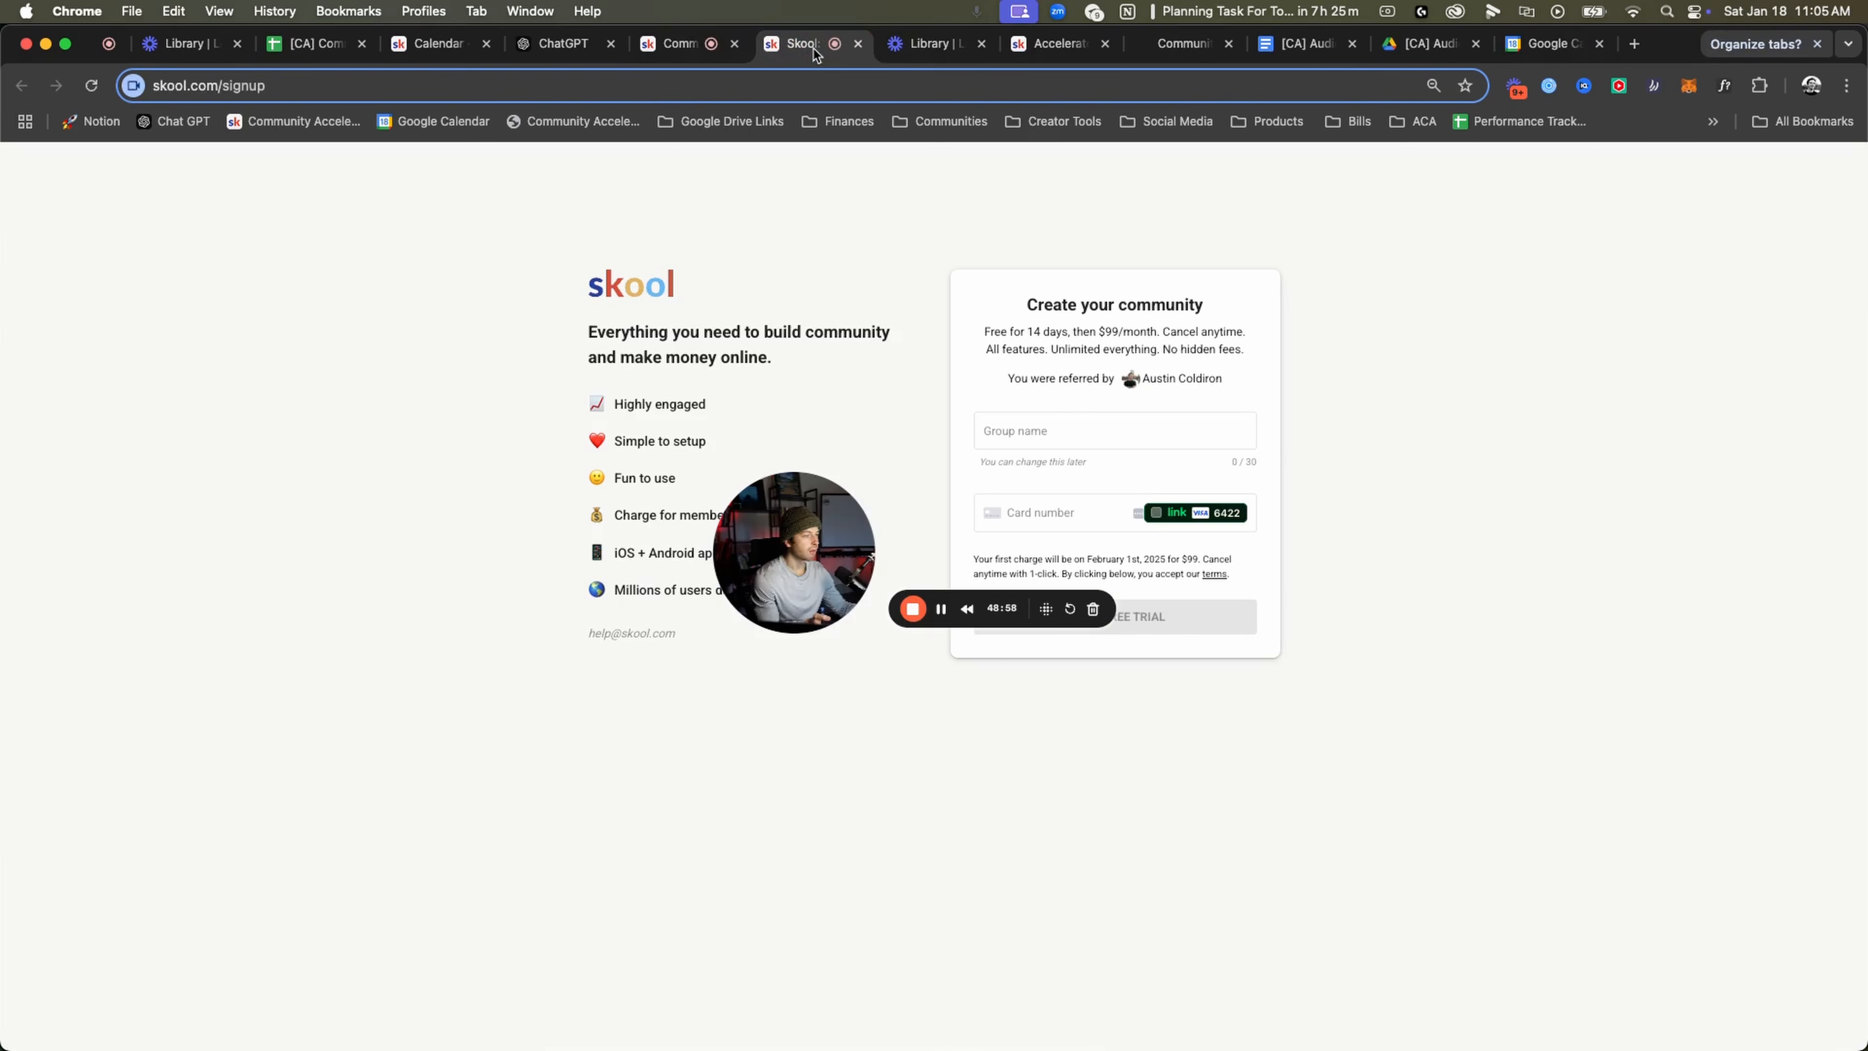
click(860, 44)
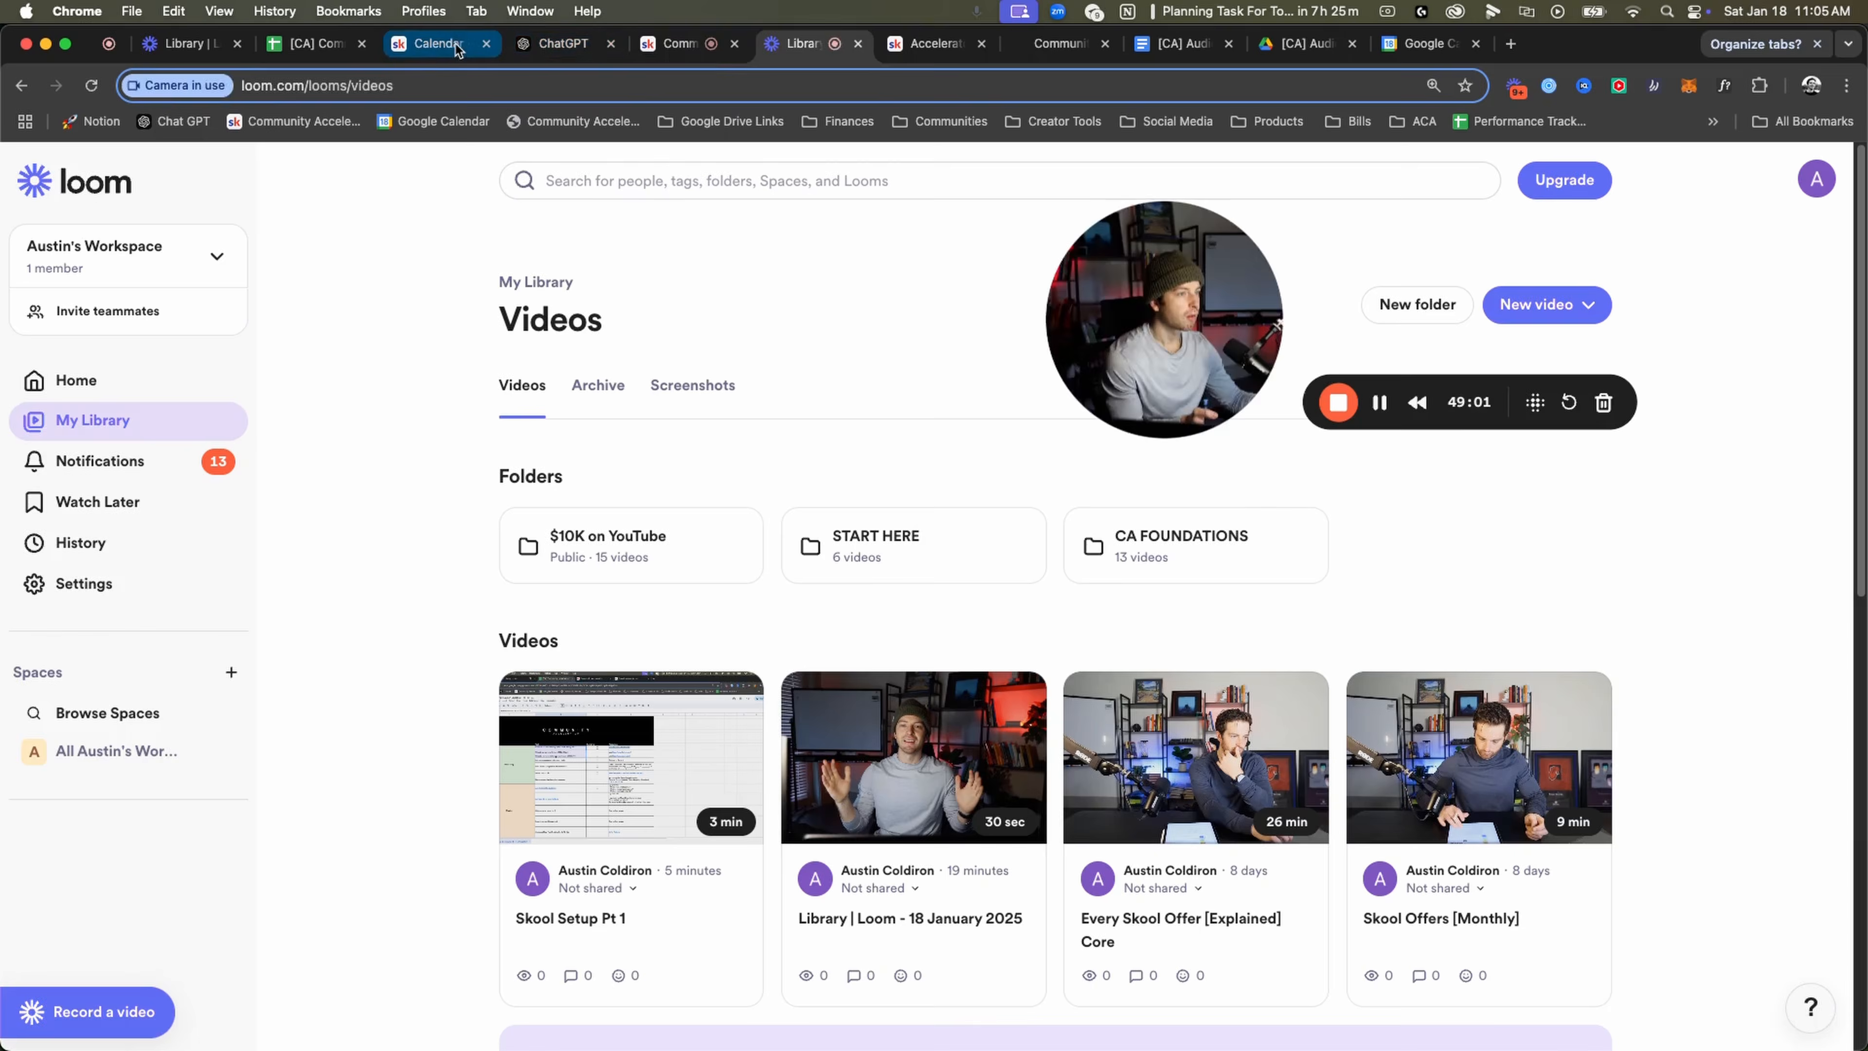
click(440, 44)
drag(811, 536, 297, 438)
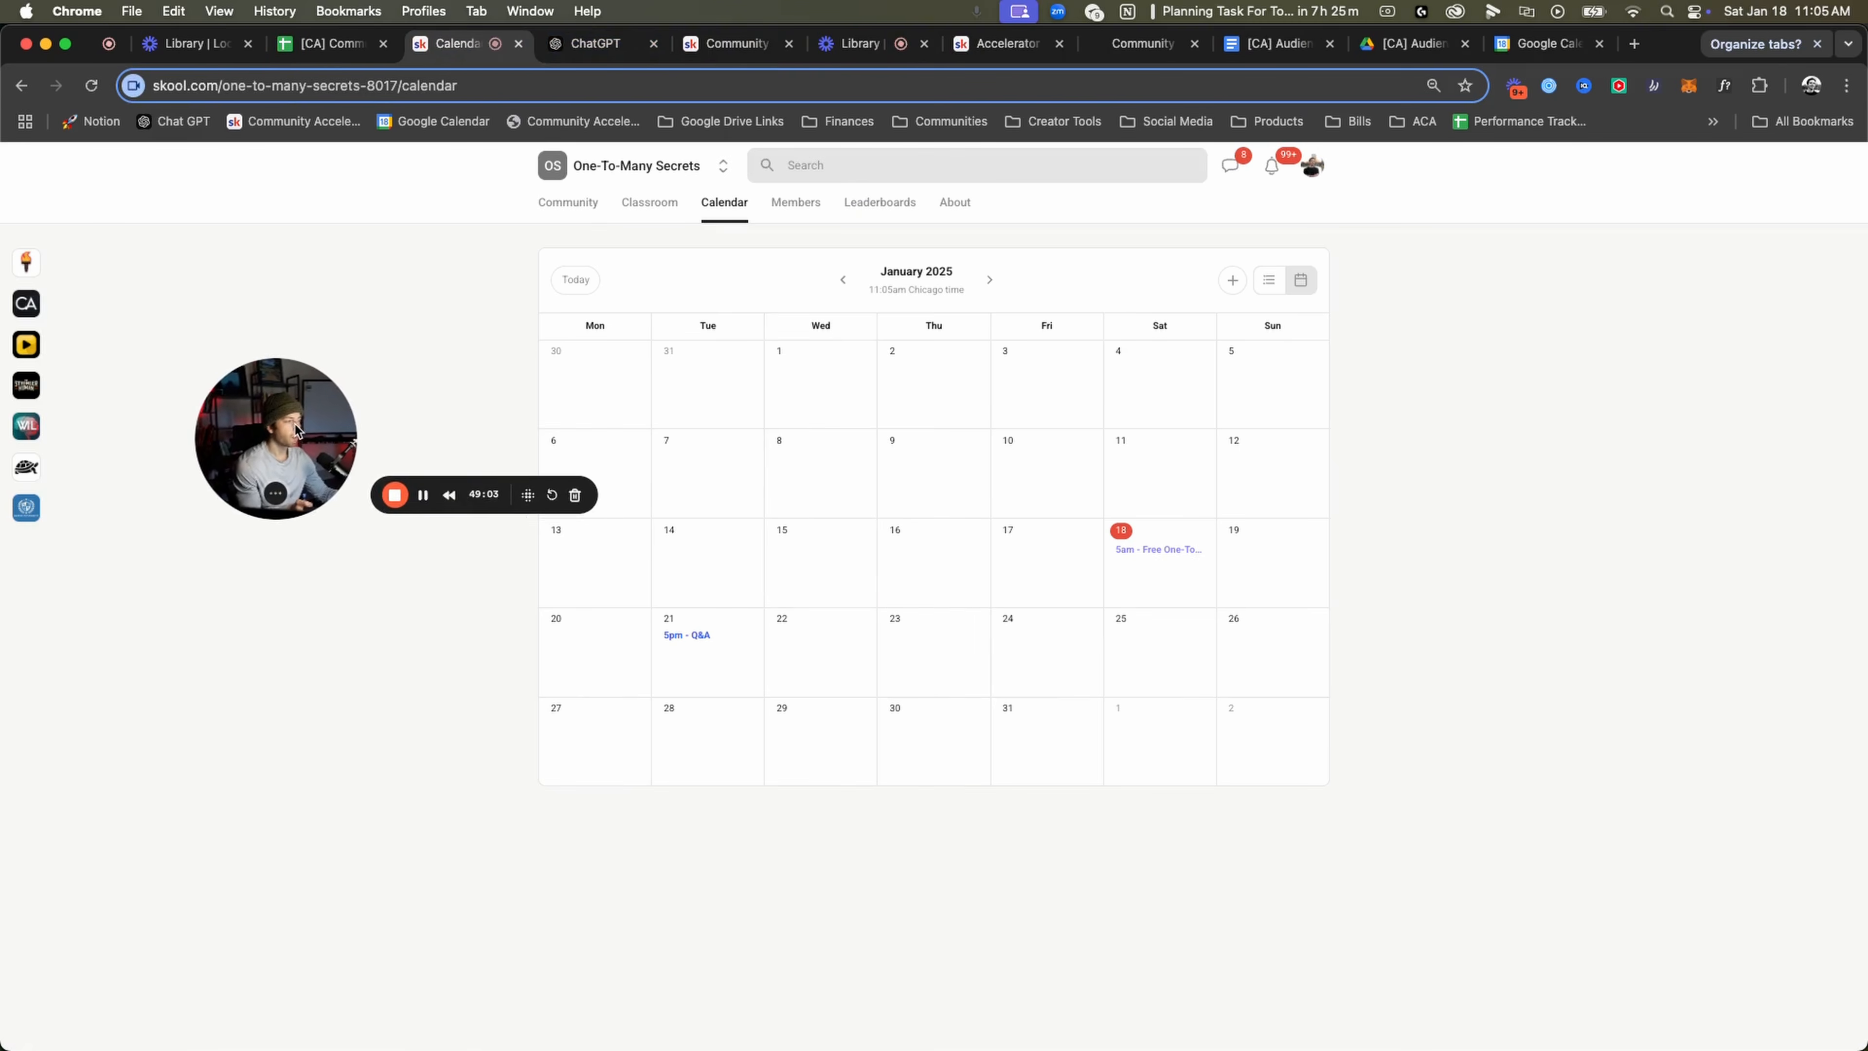
click(653, 204)
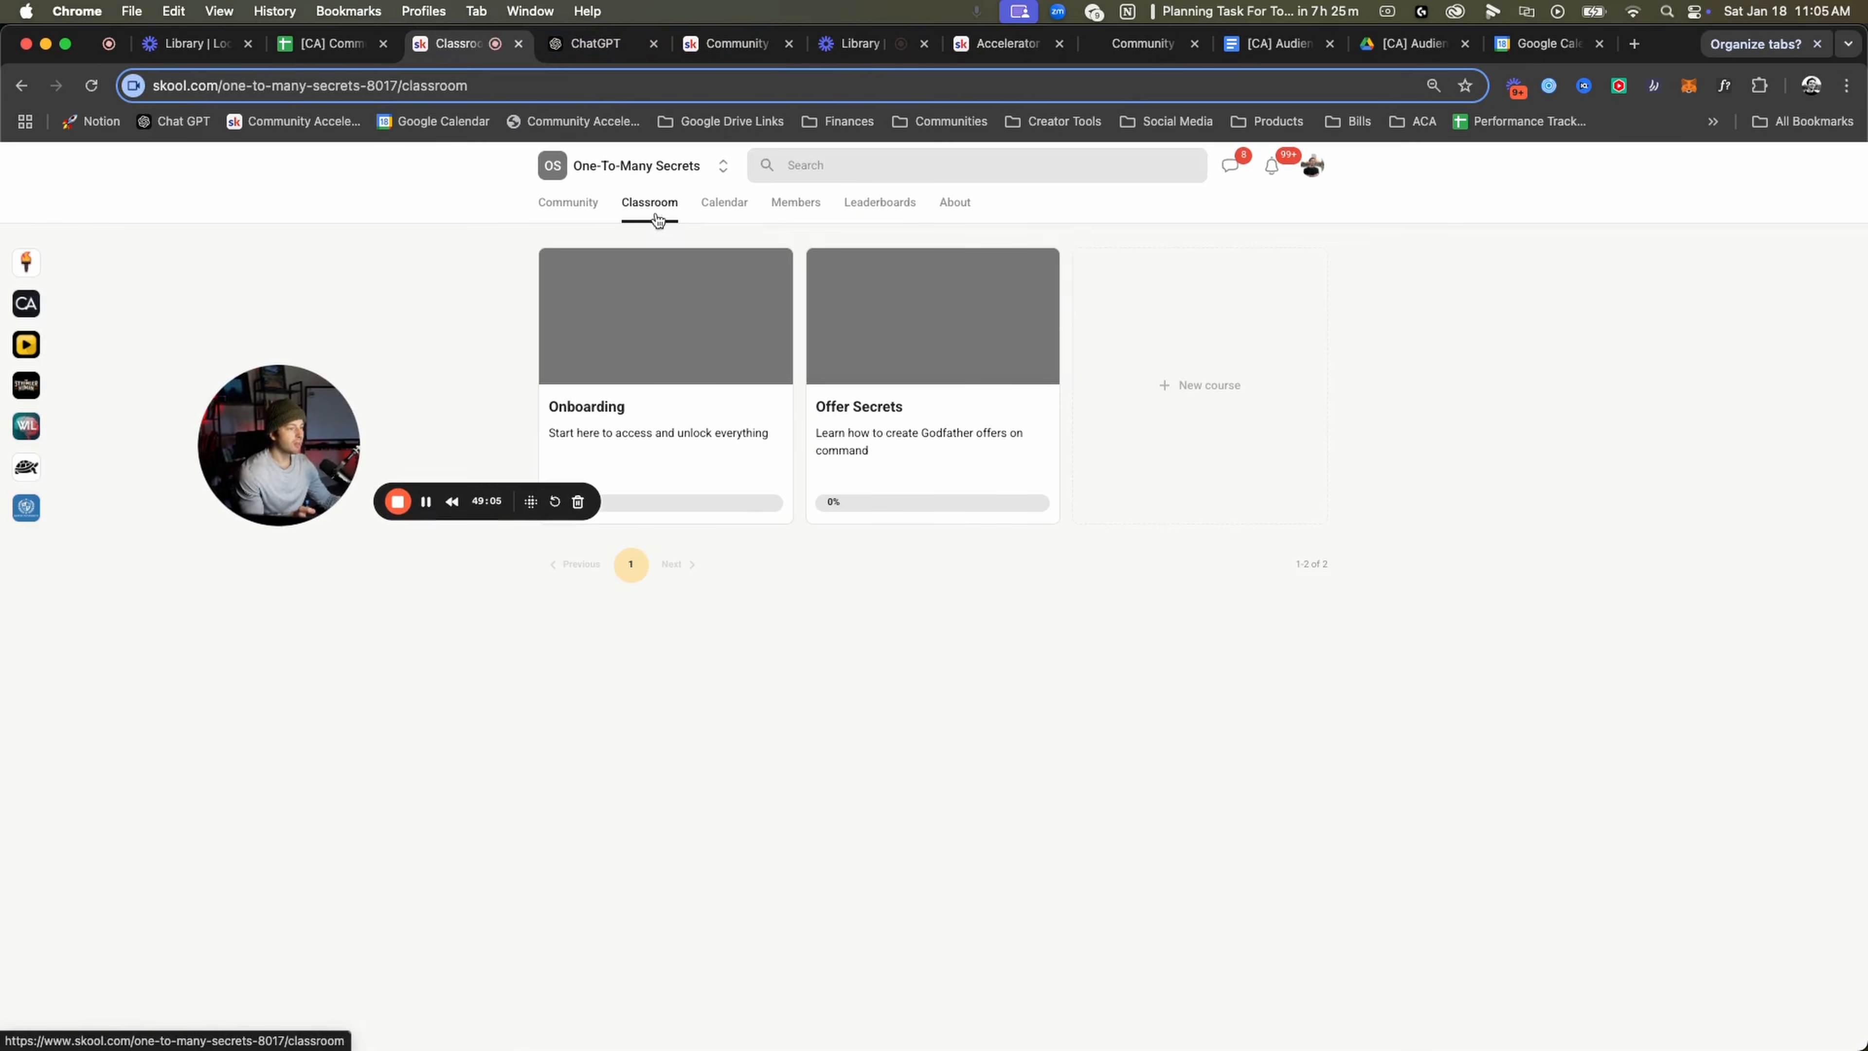
click(731, 431)
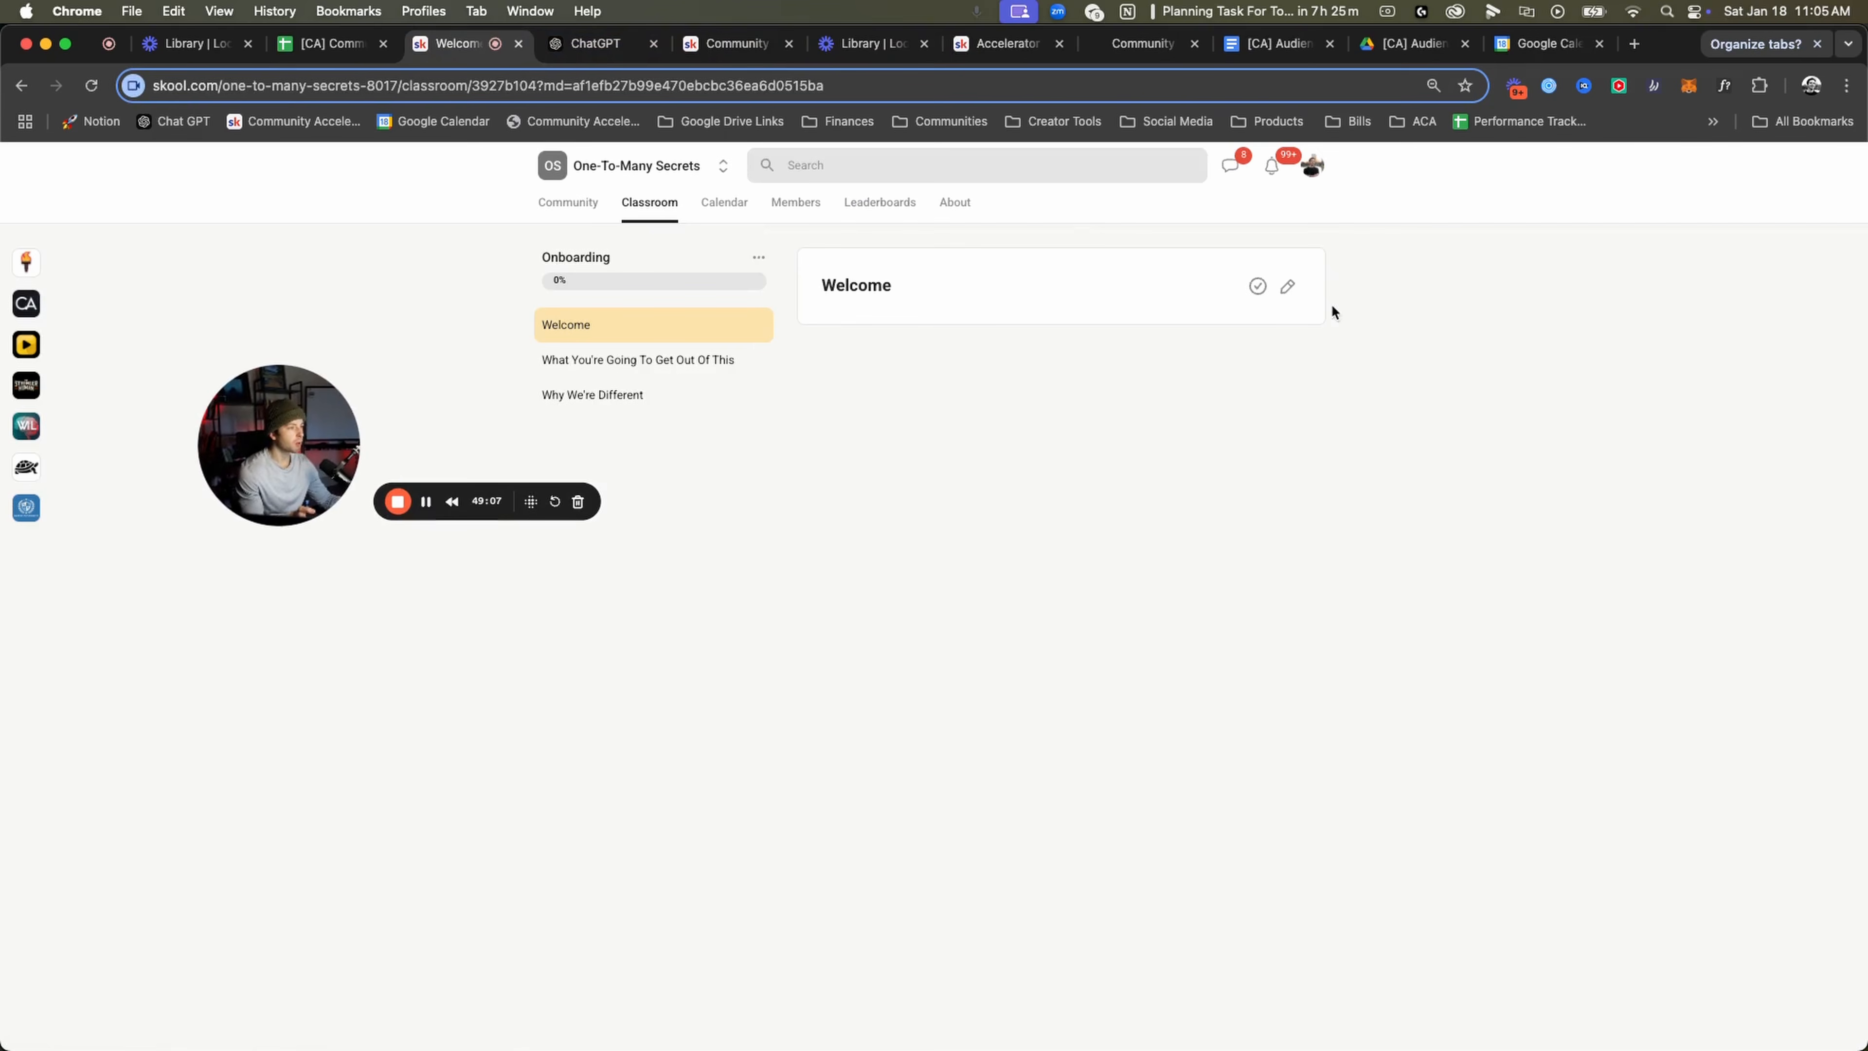
Edit the Welcome lesson to contain the text "Add our calendar link so you don't miss any events!".
click(1288, 287)
text(Add our calendar link)
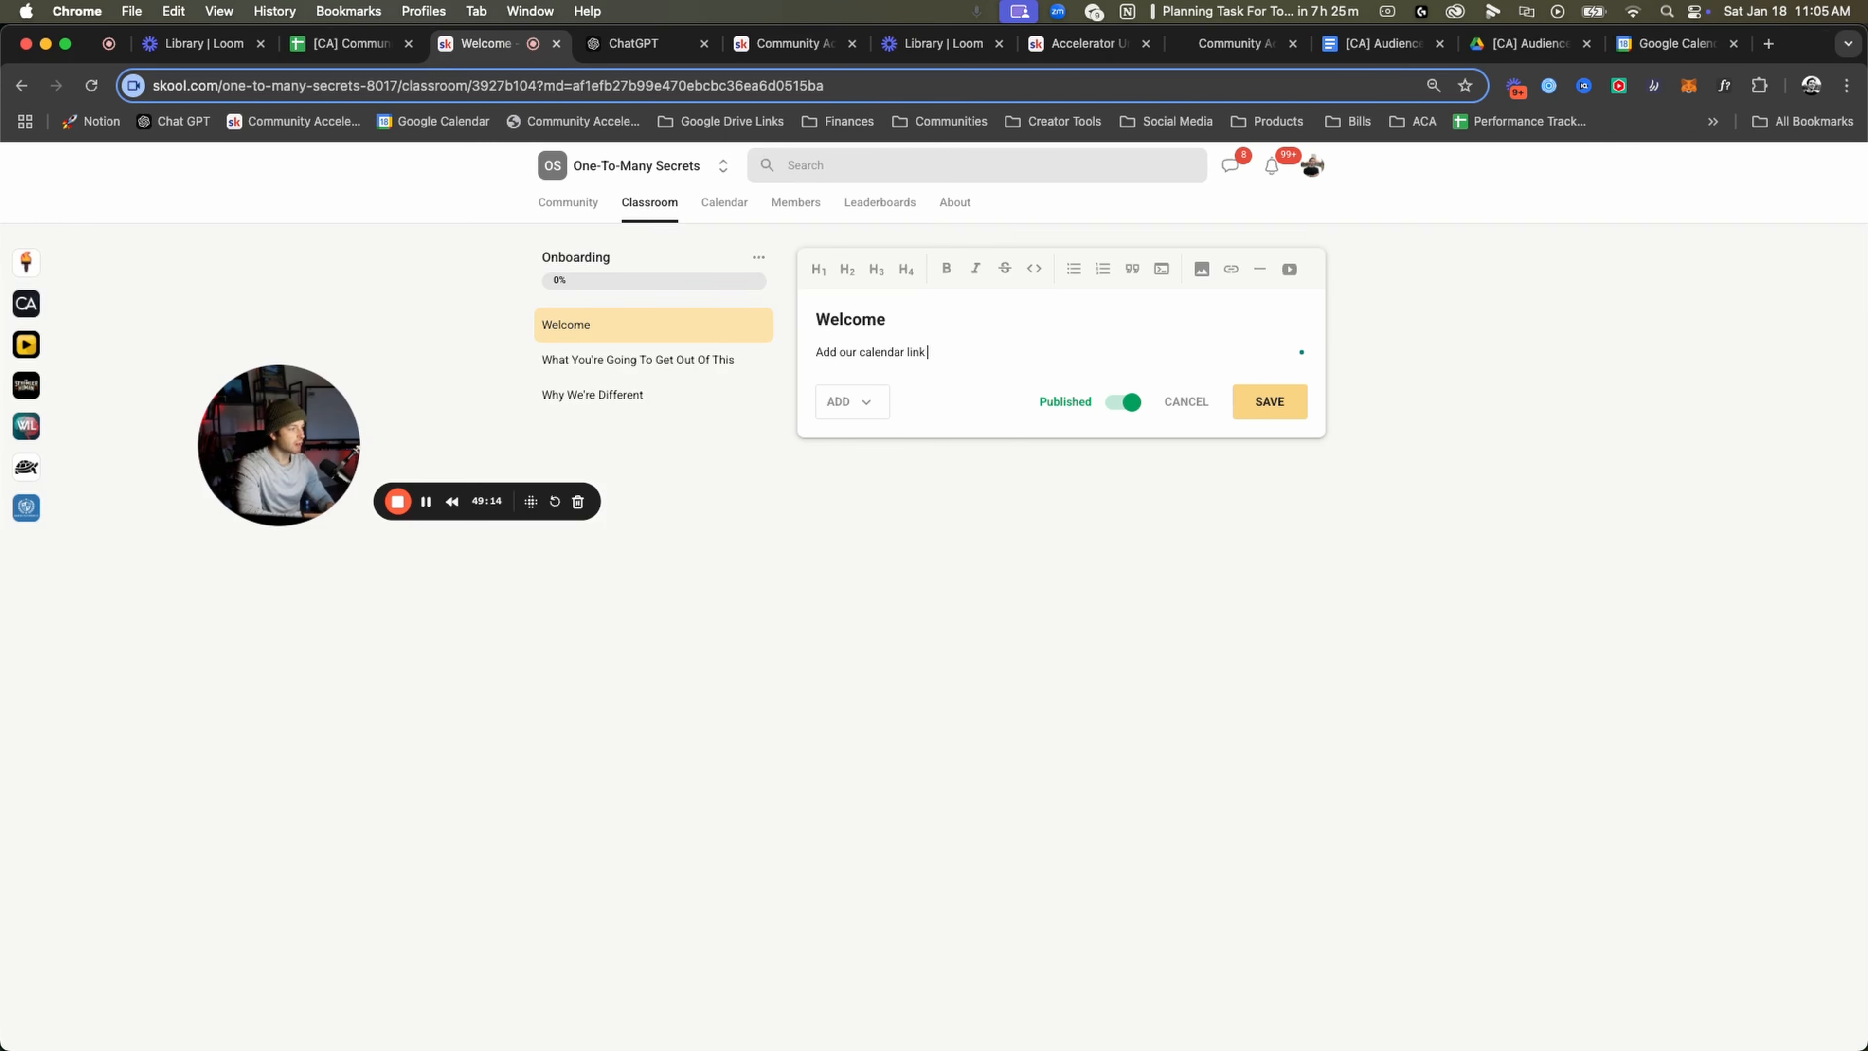
text(so you don't miss any eve)
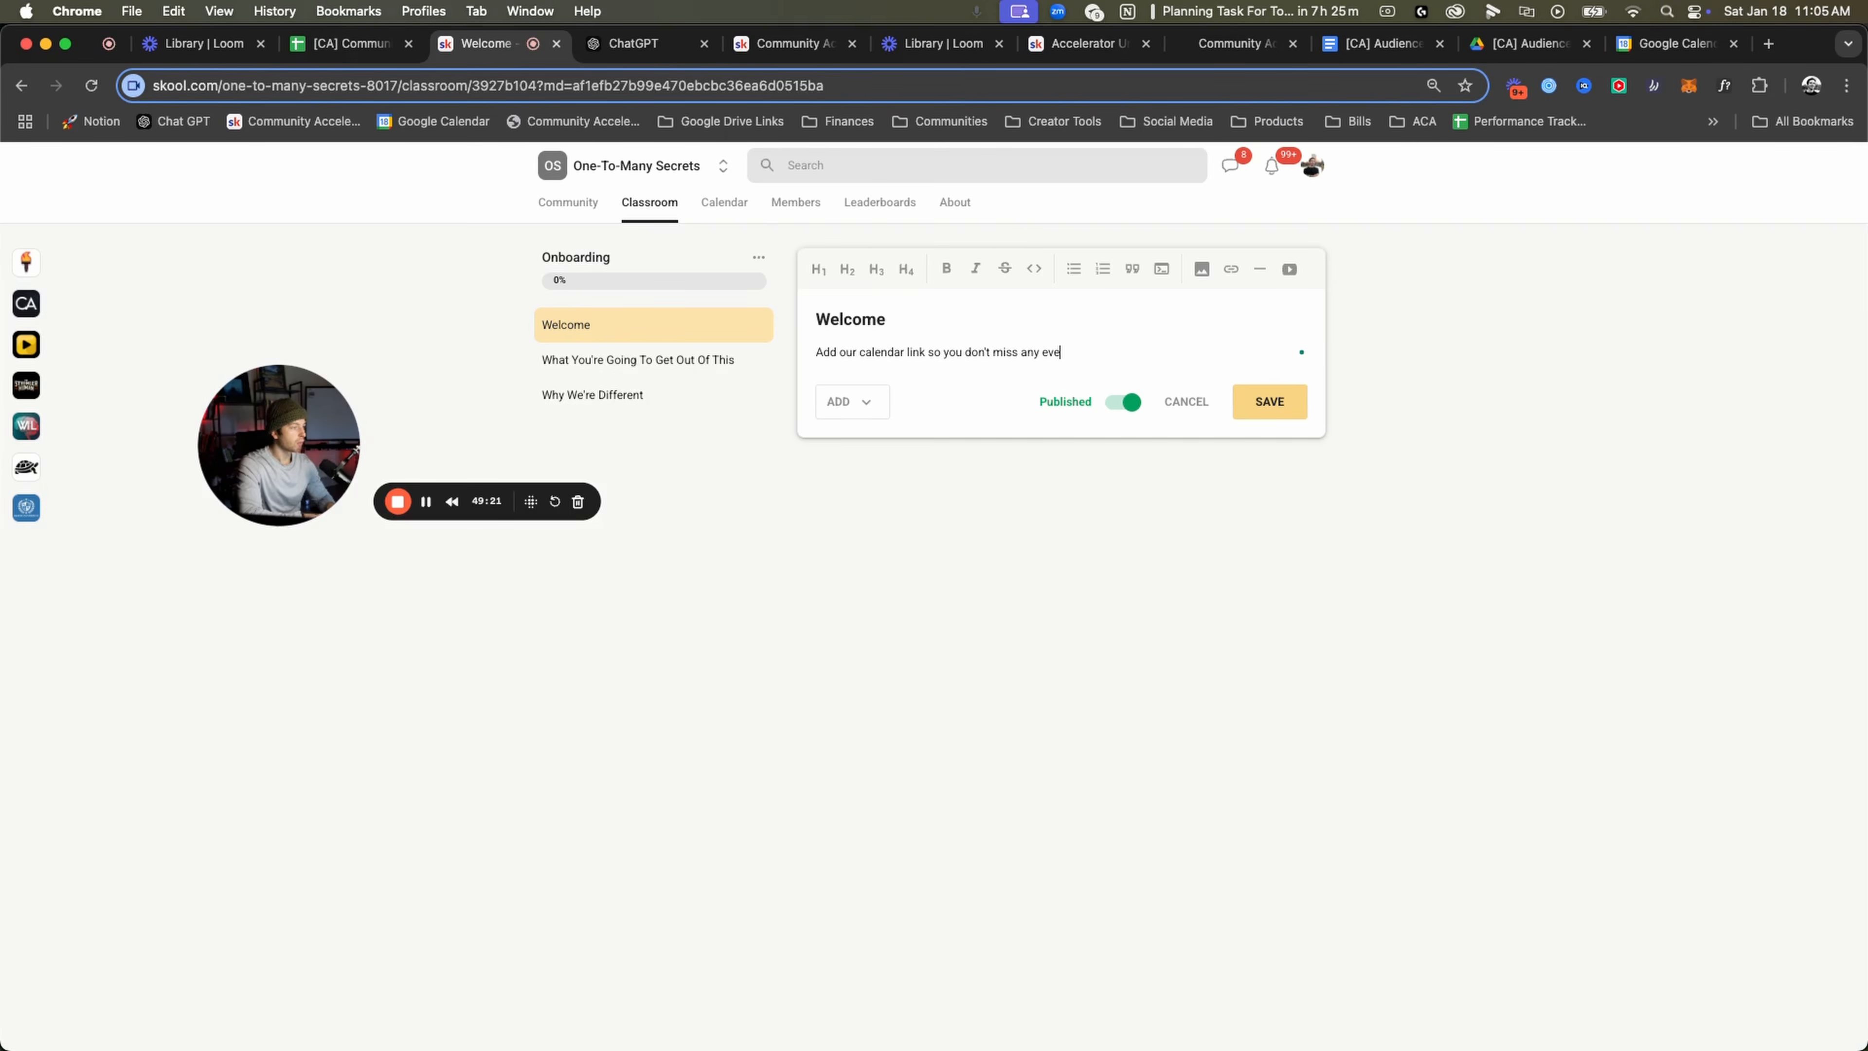
text(nts!)
Hyperlink the whole calendar sentence to the copied Google Calendar link and save the Welcome lesson.
drag(816, 352, 1164, 368)
click(1230, 269)
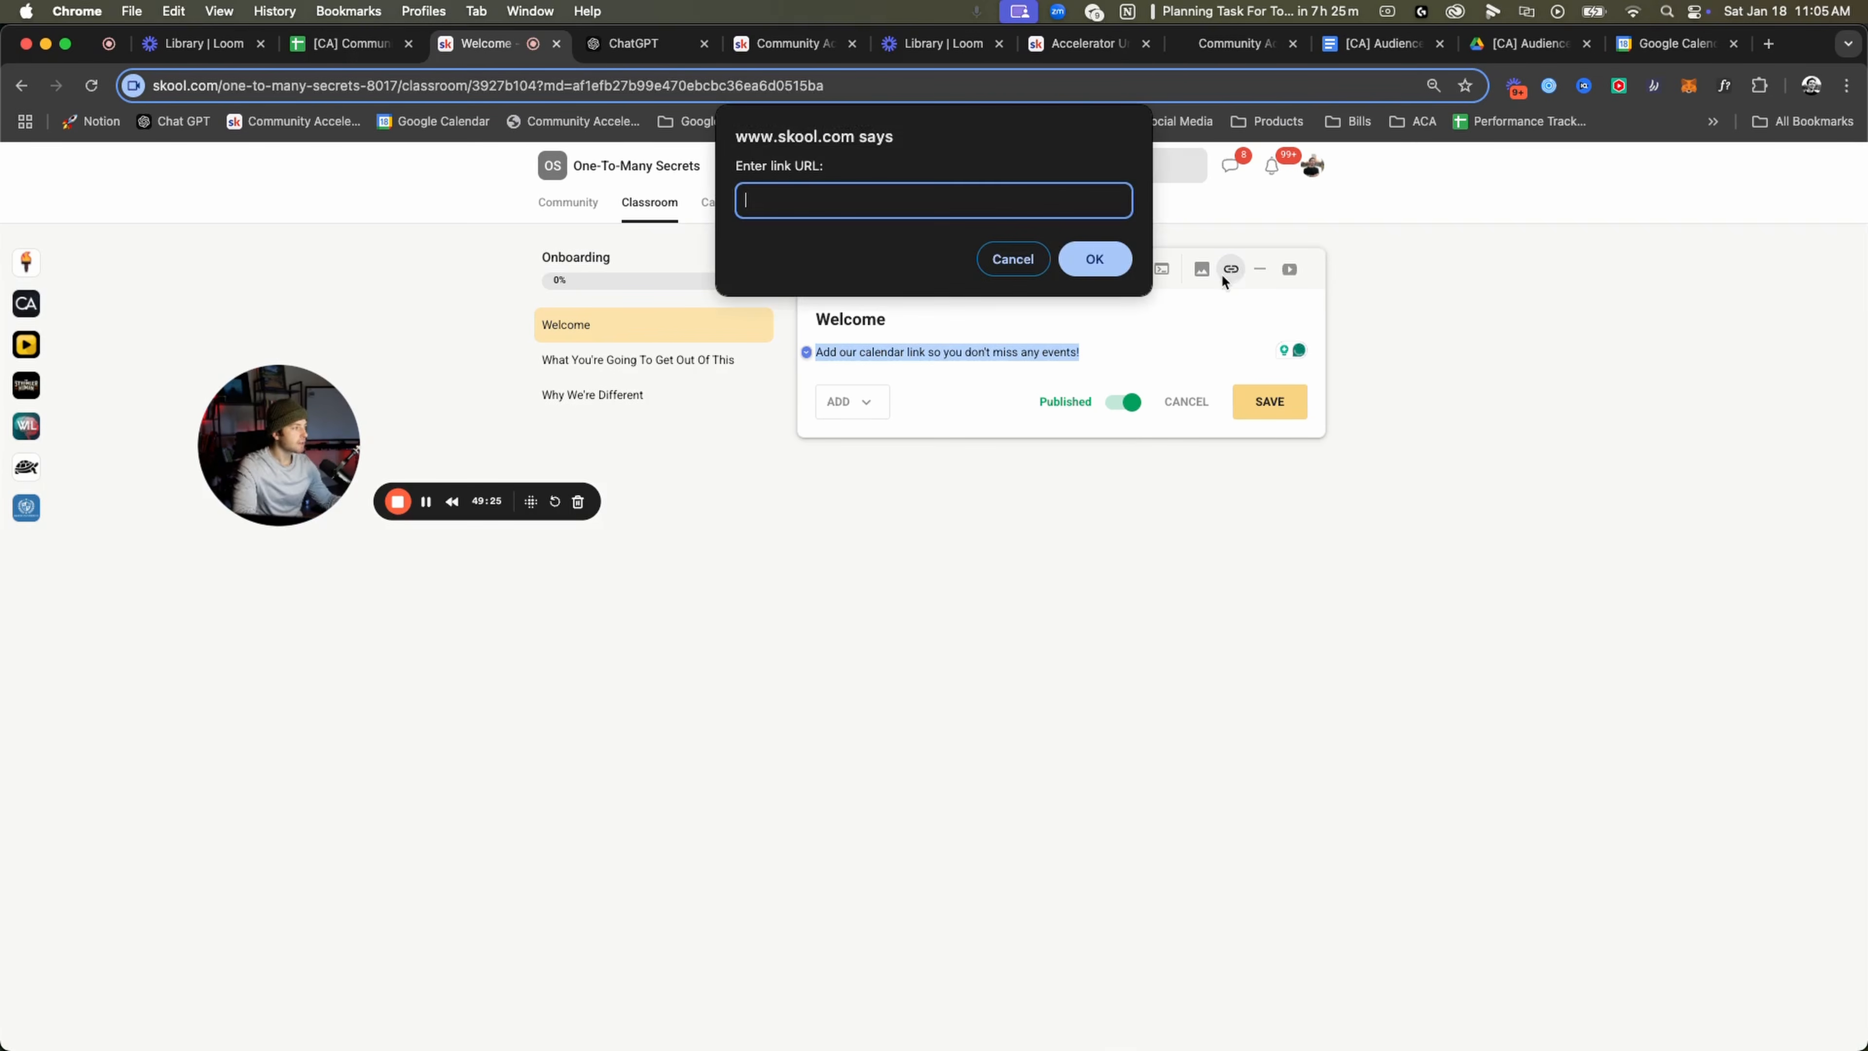
key(super+v)
click(1100, 259)
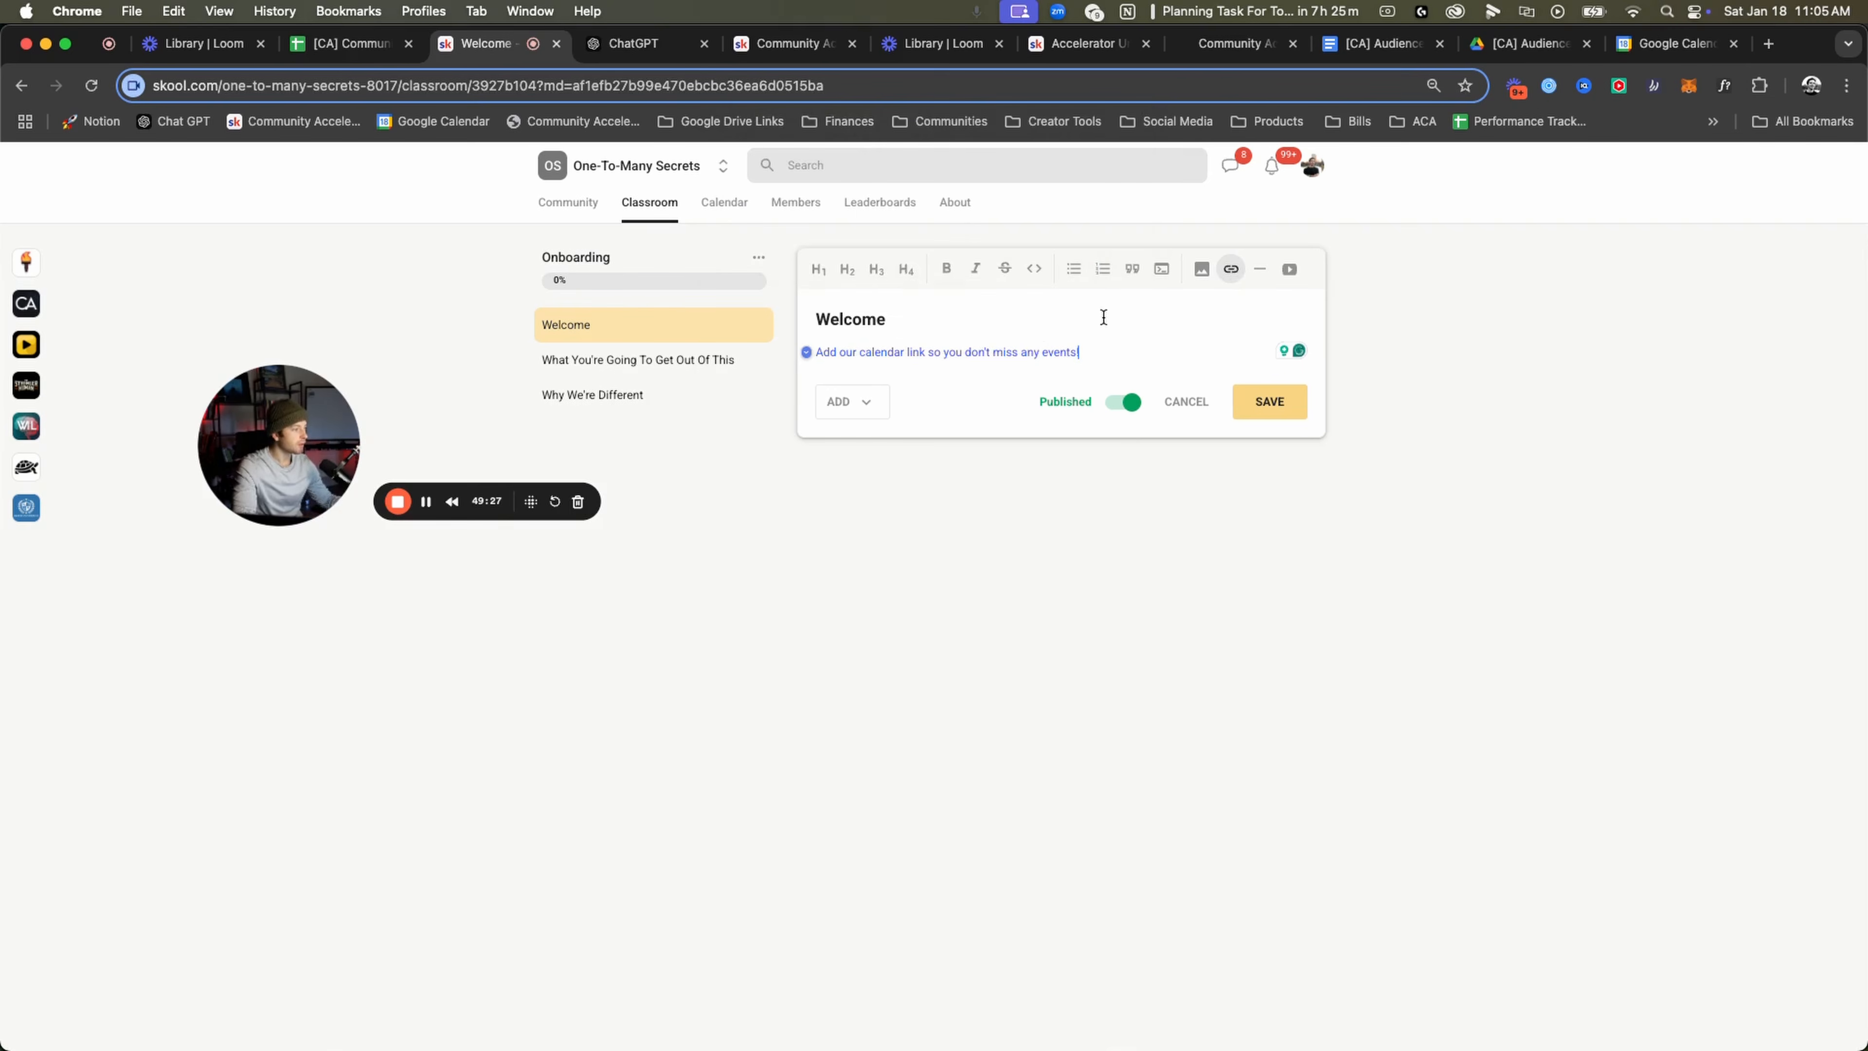
click(1033, 361)
drag(1088, 355, 807, 344)
click(926, 328)
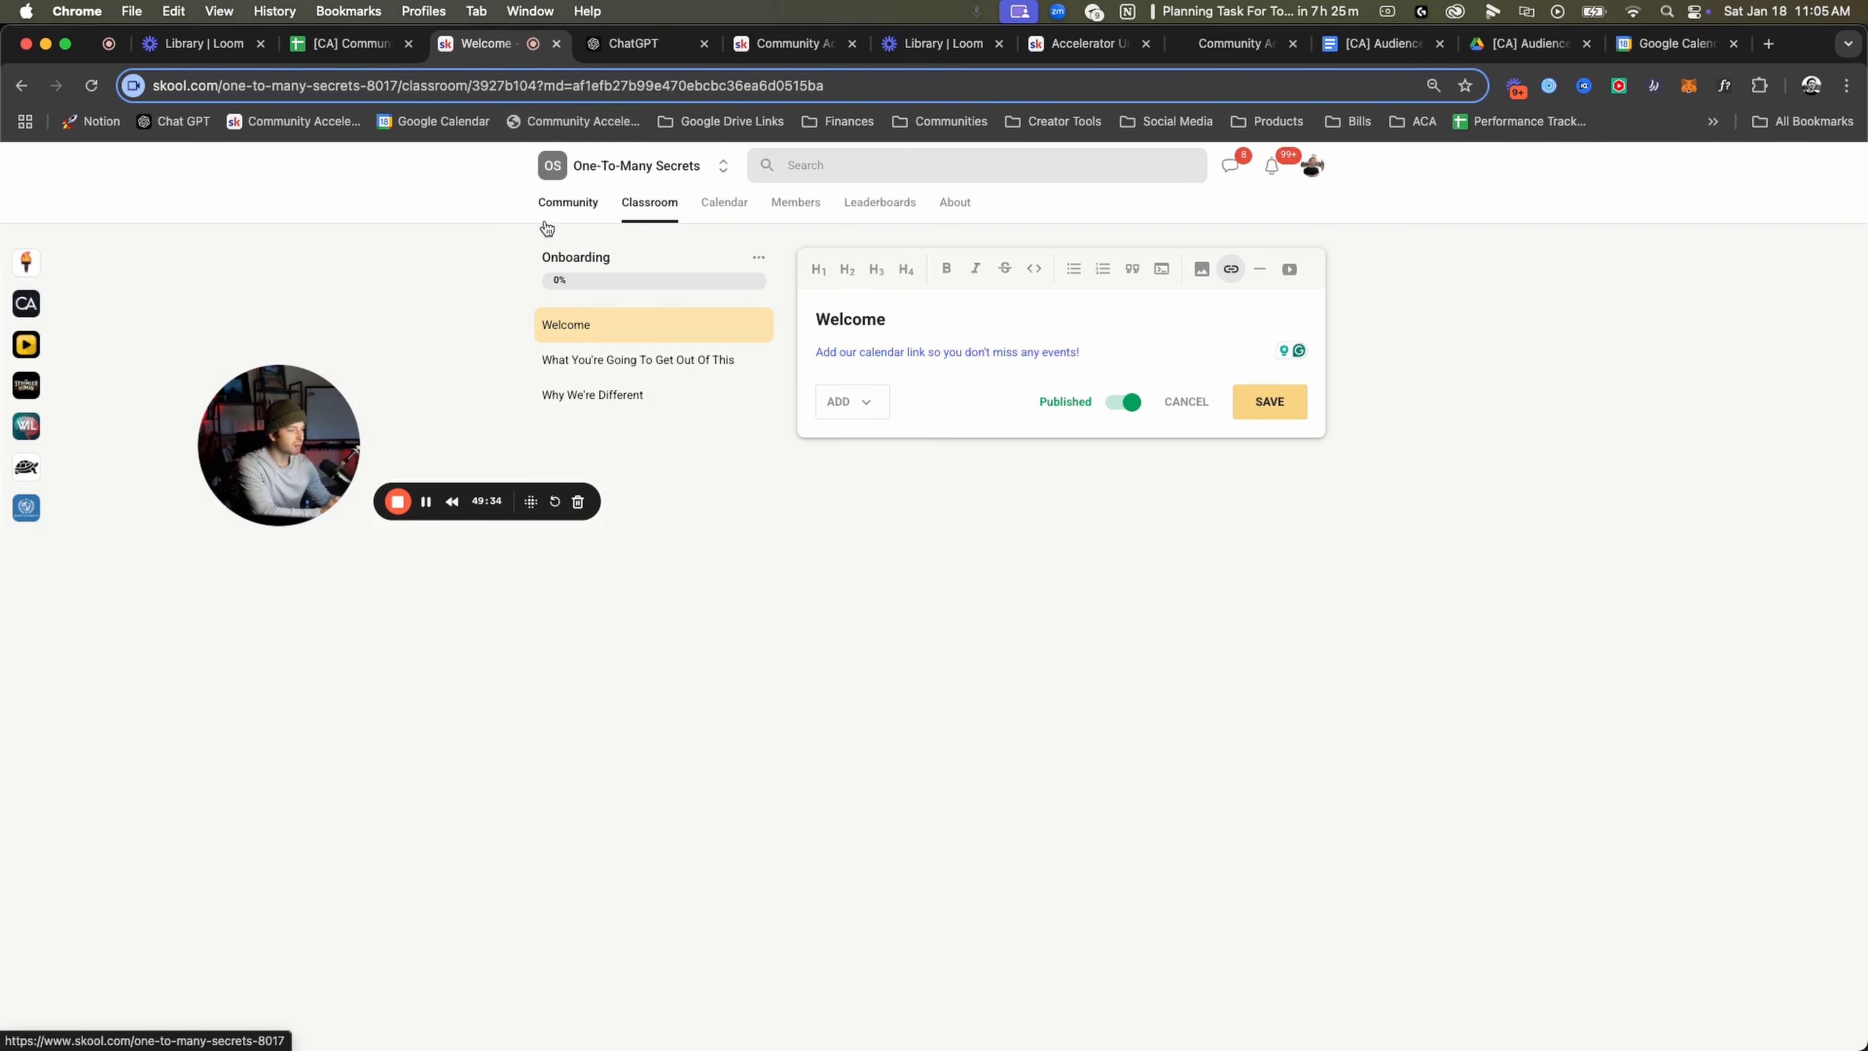
click(1256, 406)
Return to the launch checklist and review the Calendar items and the three Community items: welcome post, roadmap post, and post structure.
click(743, 211)
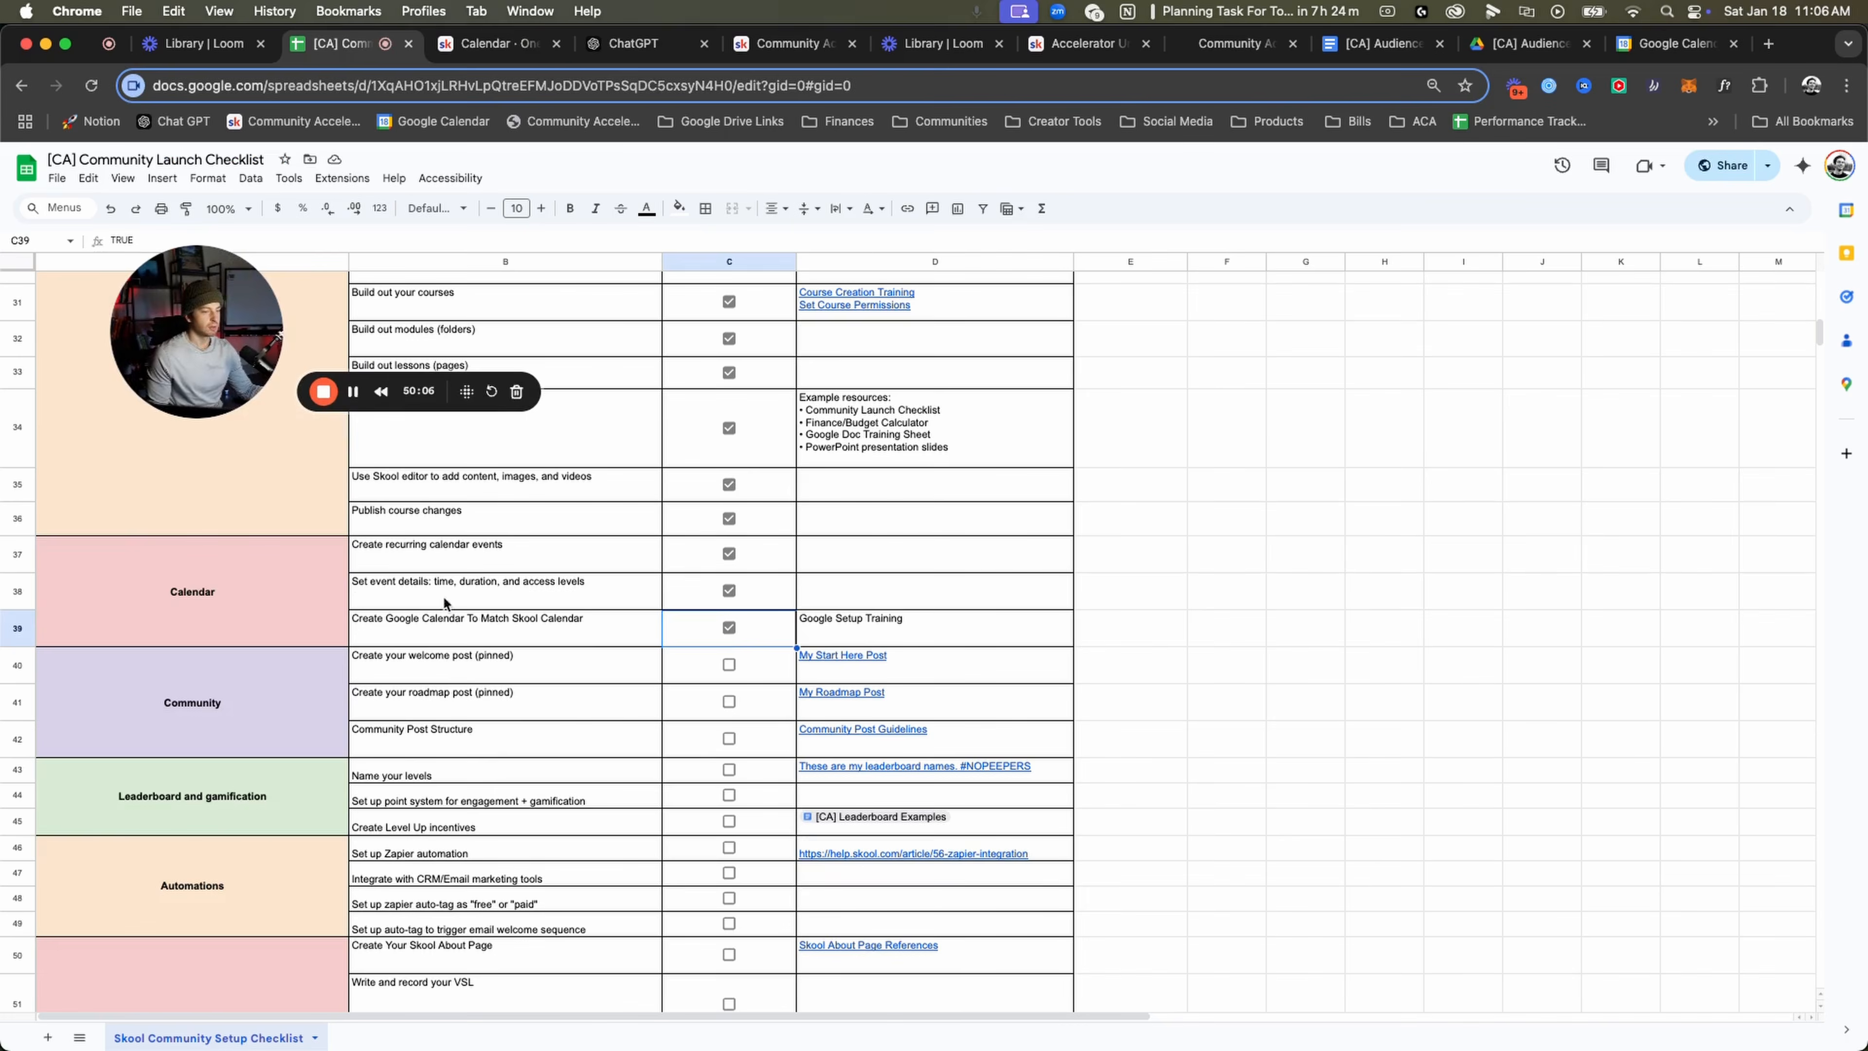
drag(431, 548, 439, 666)
click(438, 698)
drag(441, 739, 448, 664)
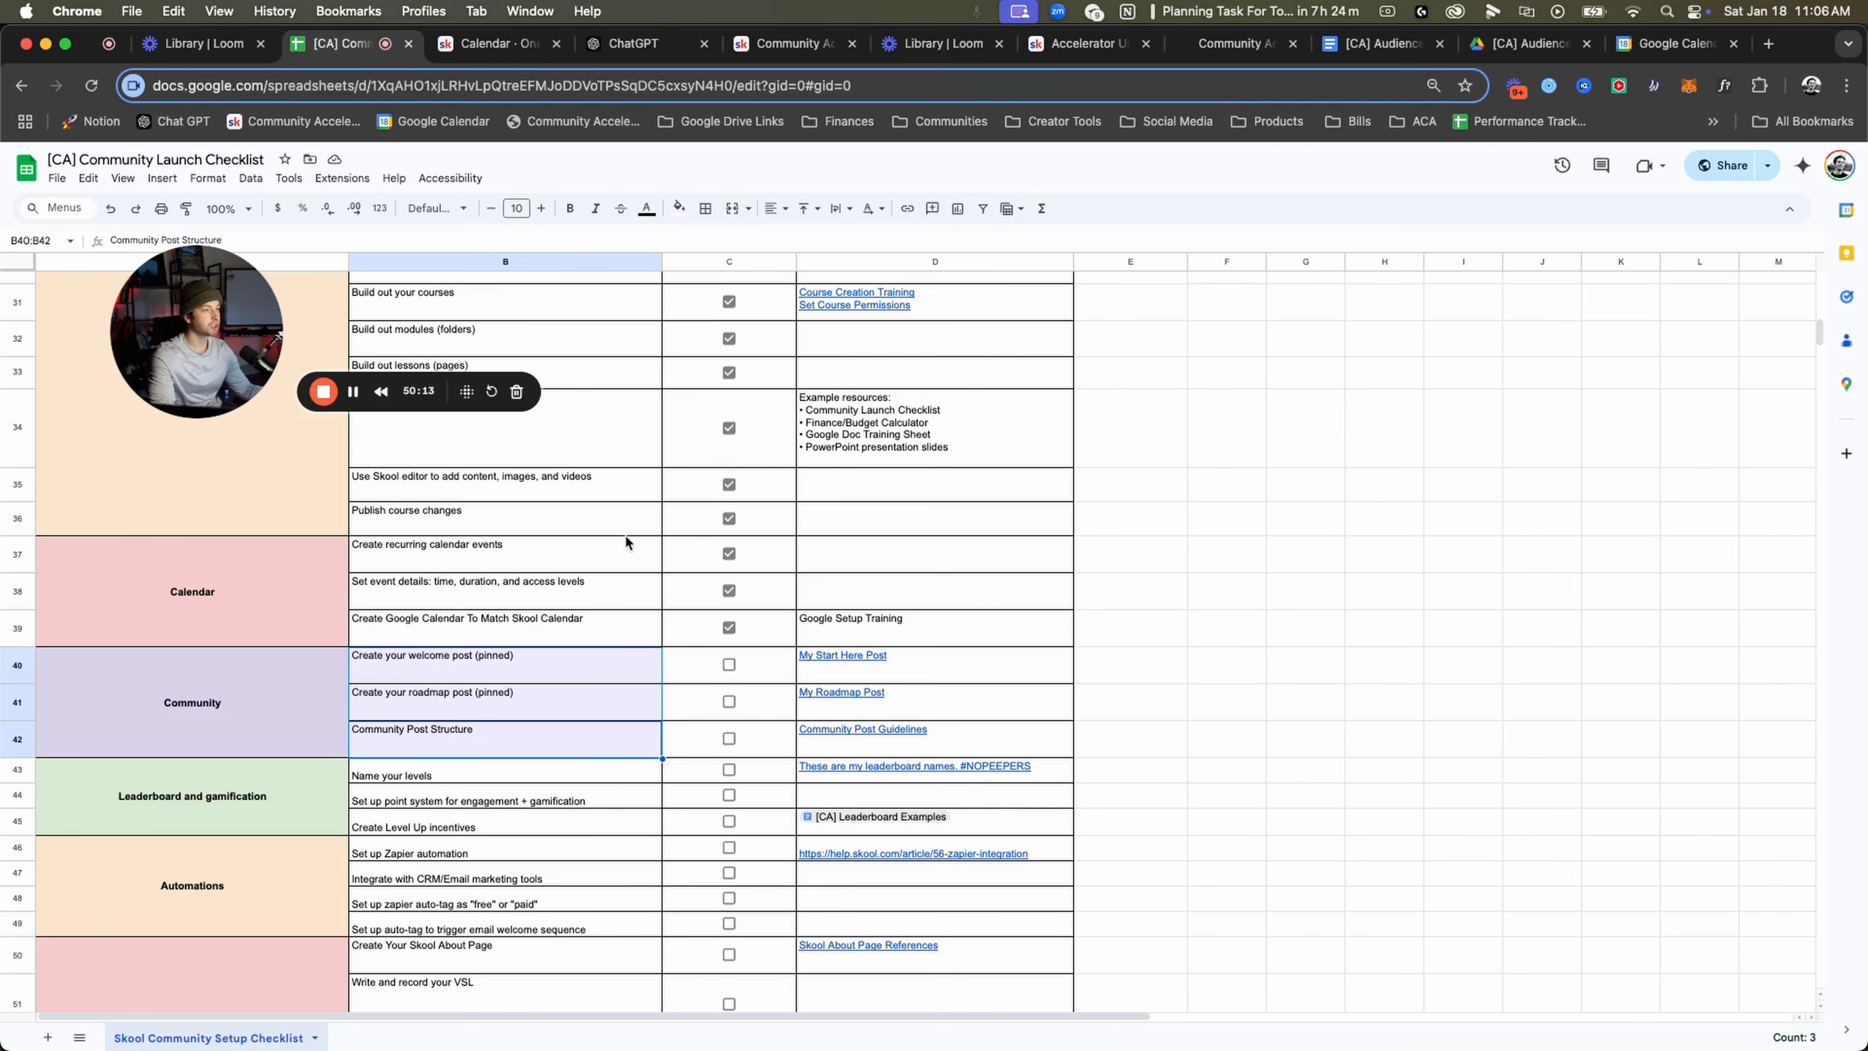
Open the pinned "Welcome! START HERE" post in the Community Accelerator group.
click(472, 46)
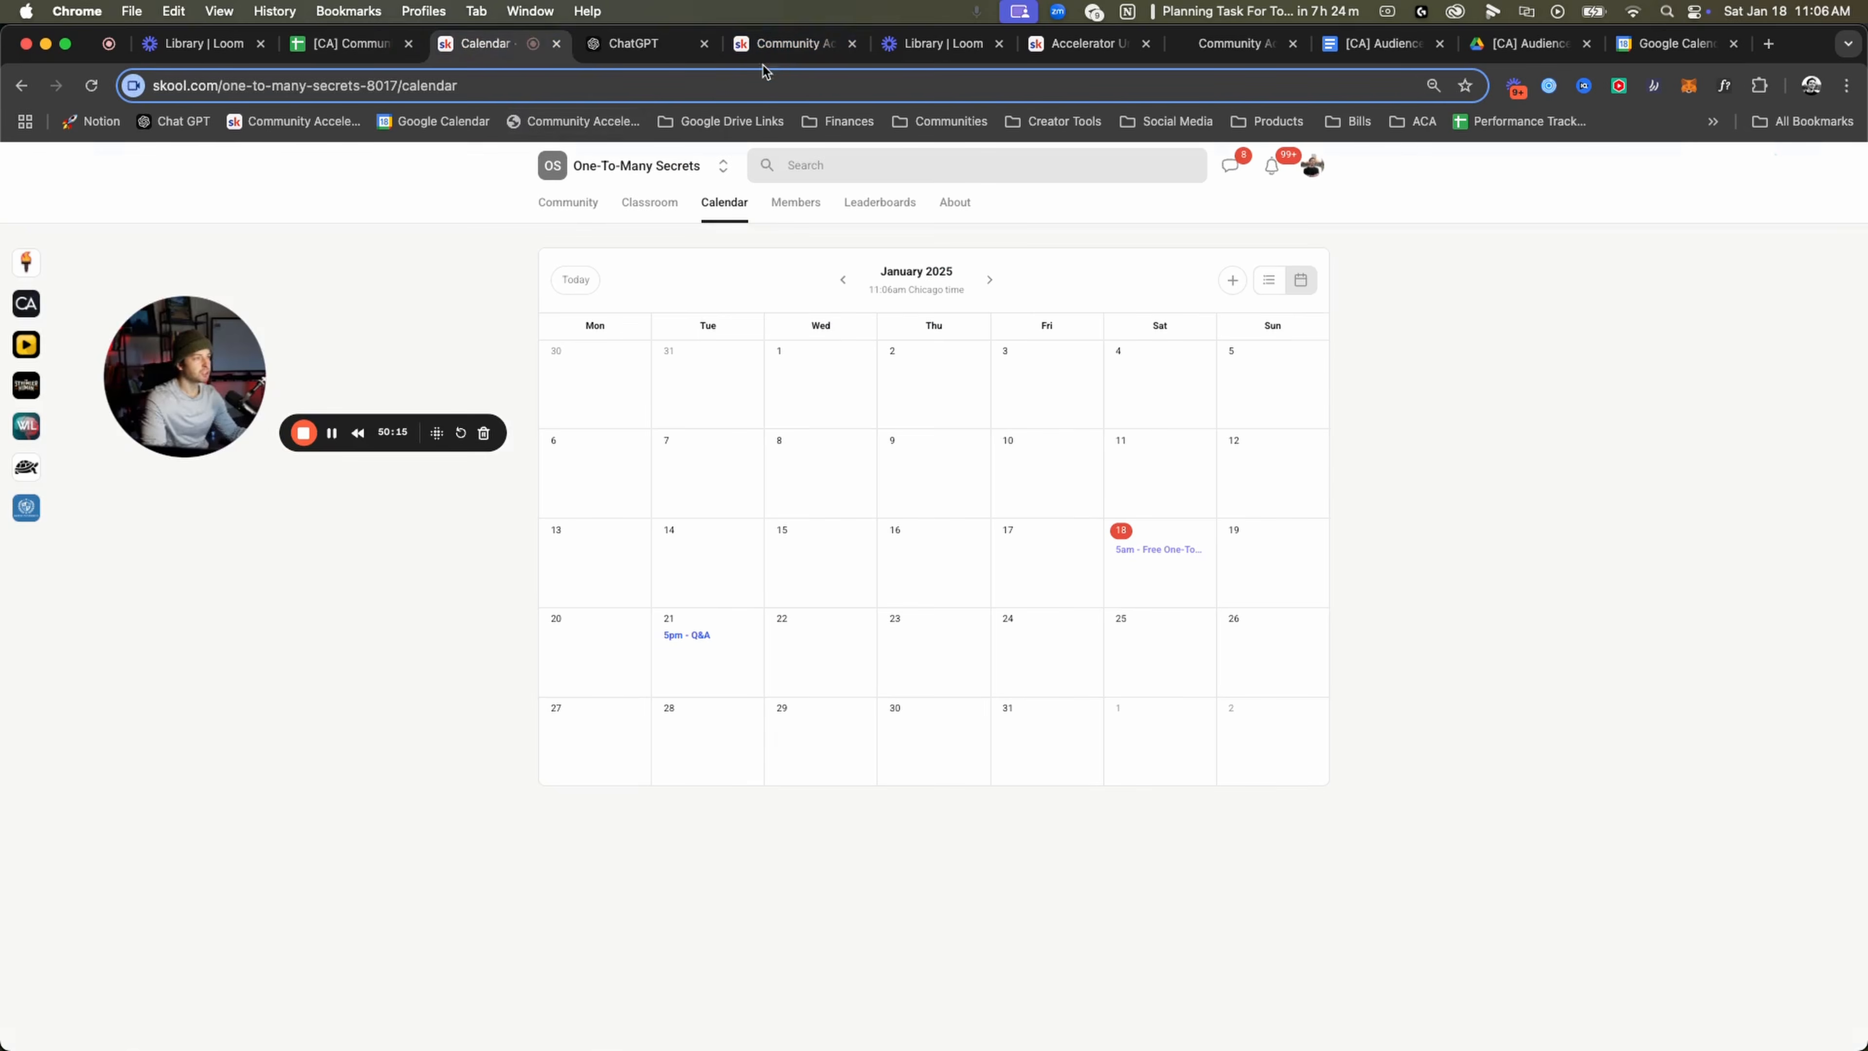
click(812, 53)
scroll(200, 521, down, 1)
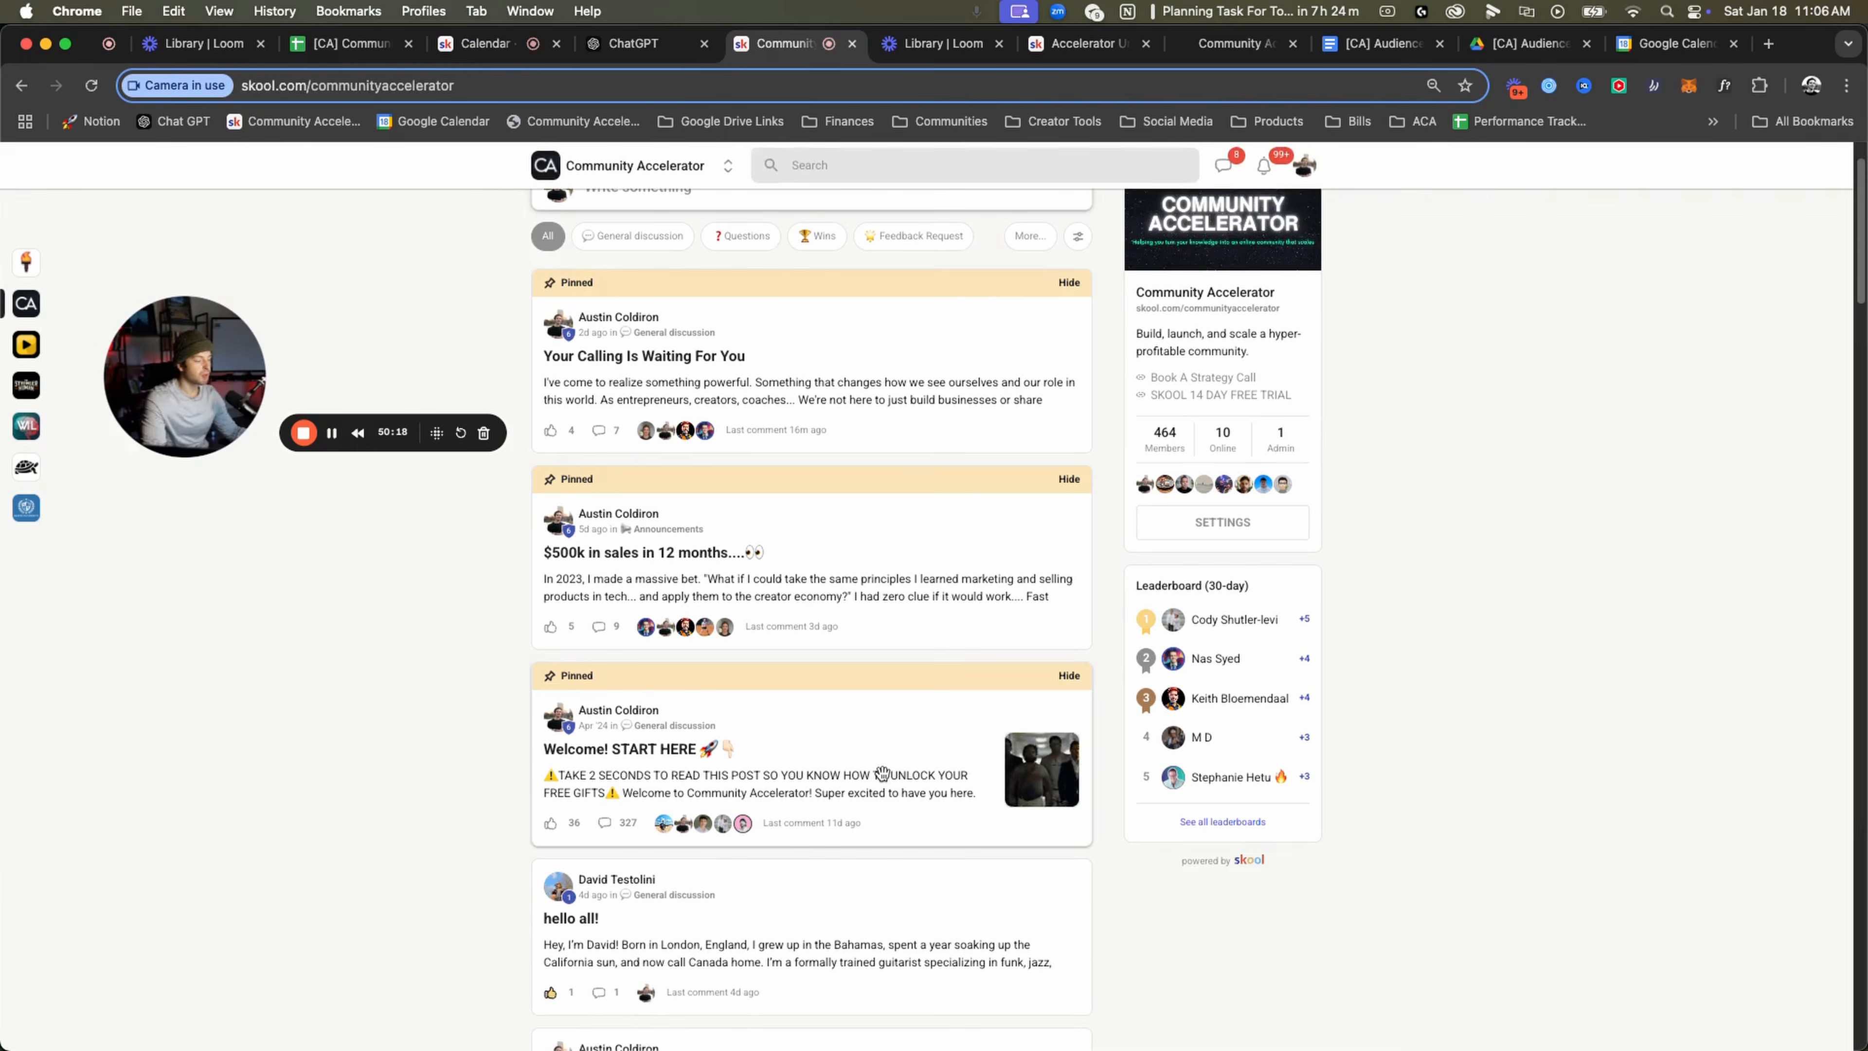
click(862, 778)
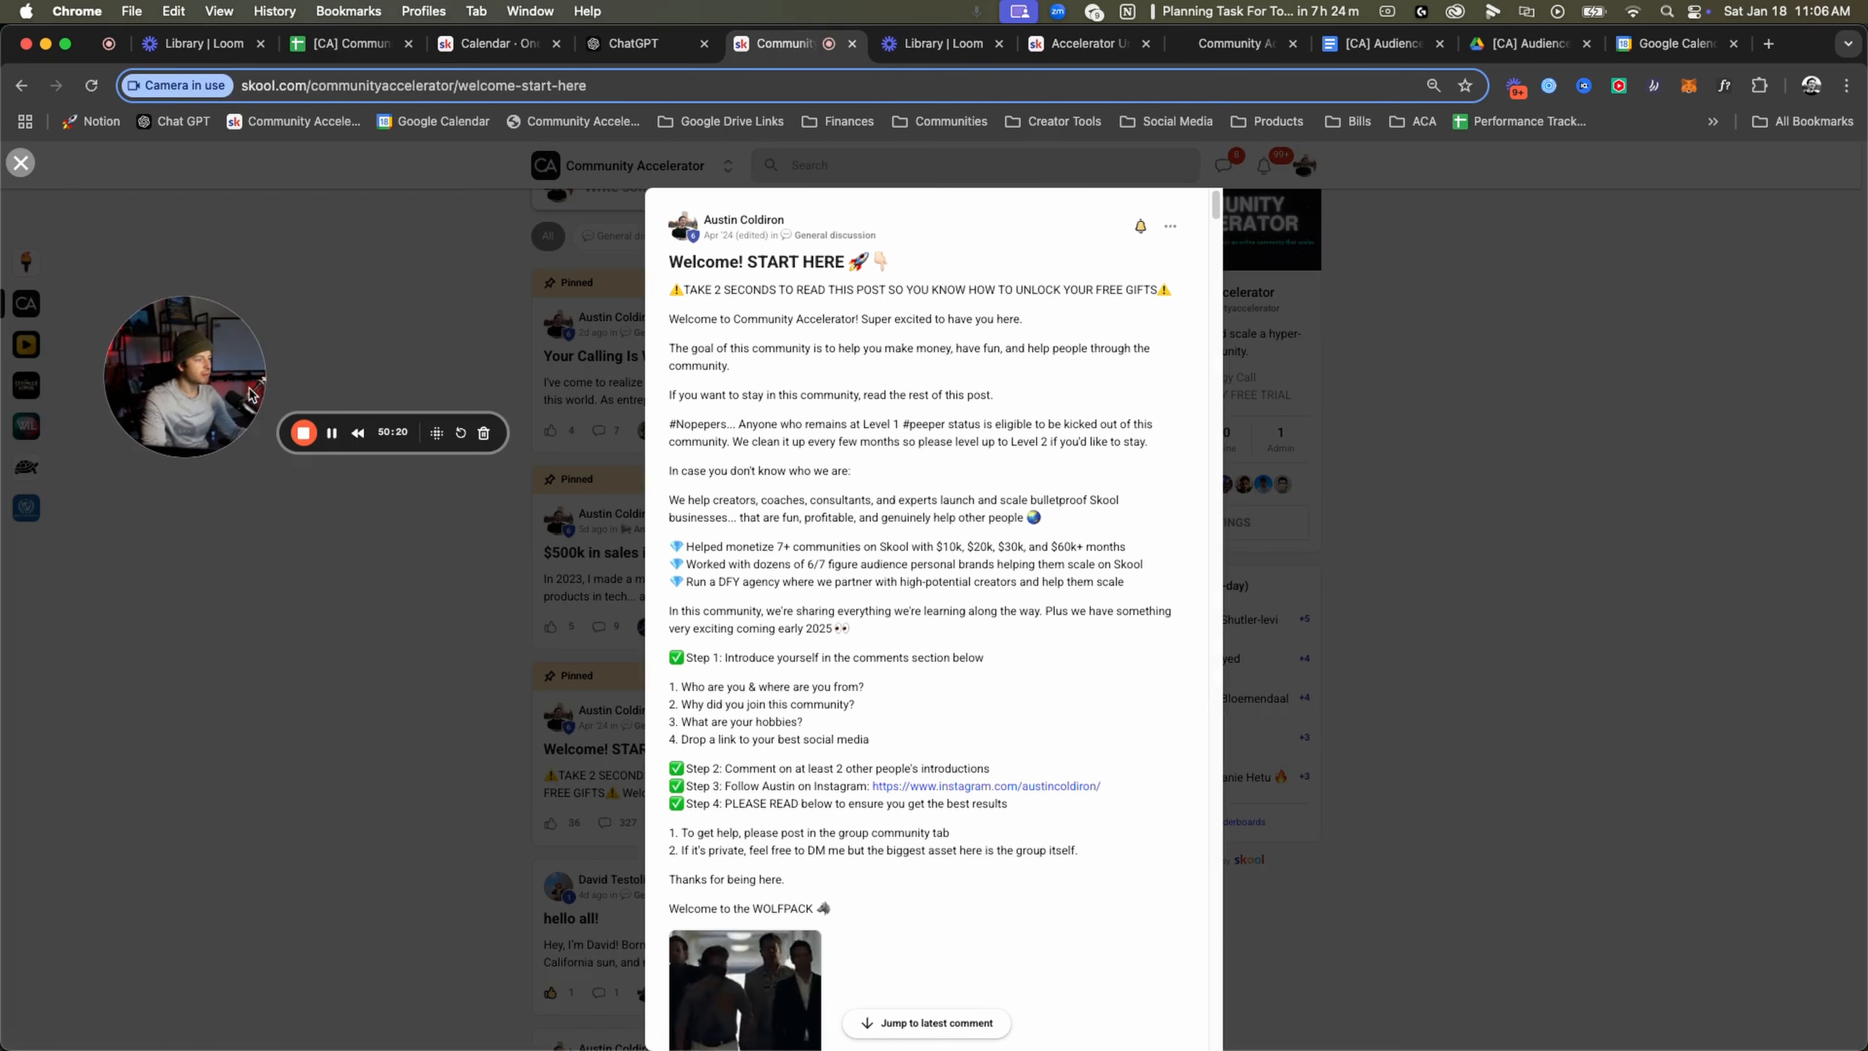
Examine the welcome post's opening lines, community goal, and #Nopepers rule about members who remain at Level 1.
drag(198, 386, 276, 377)
drag(698, 291, 1123, 287)
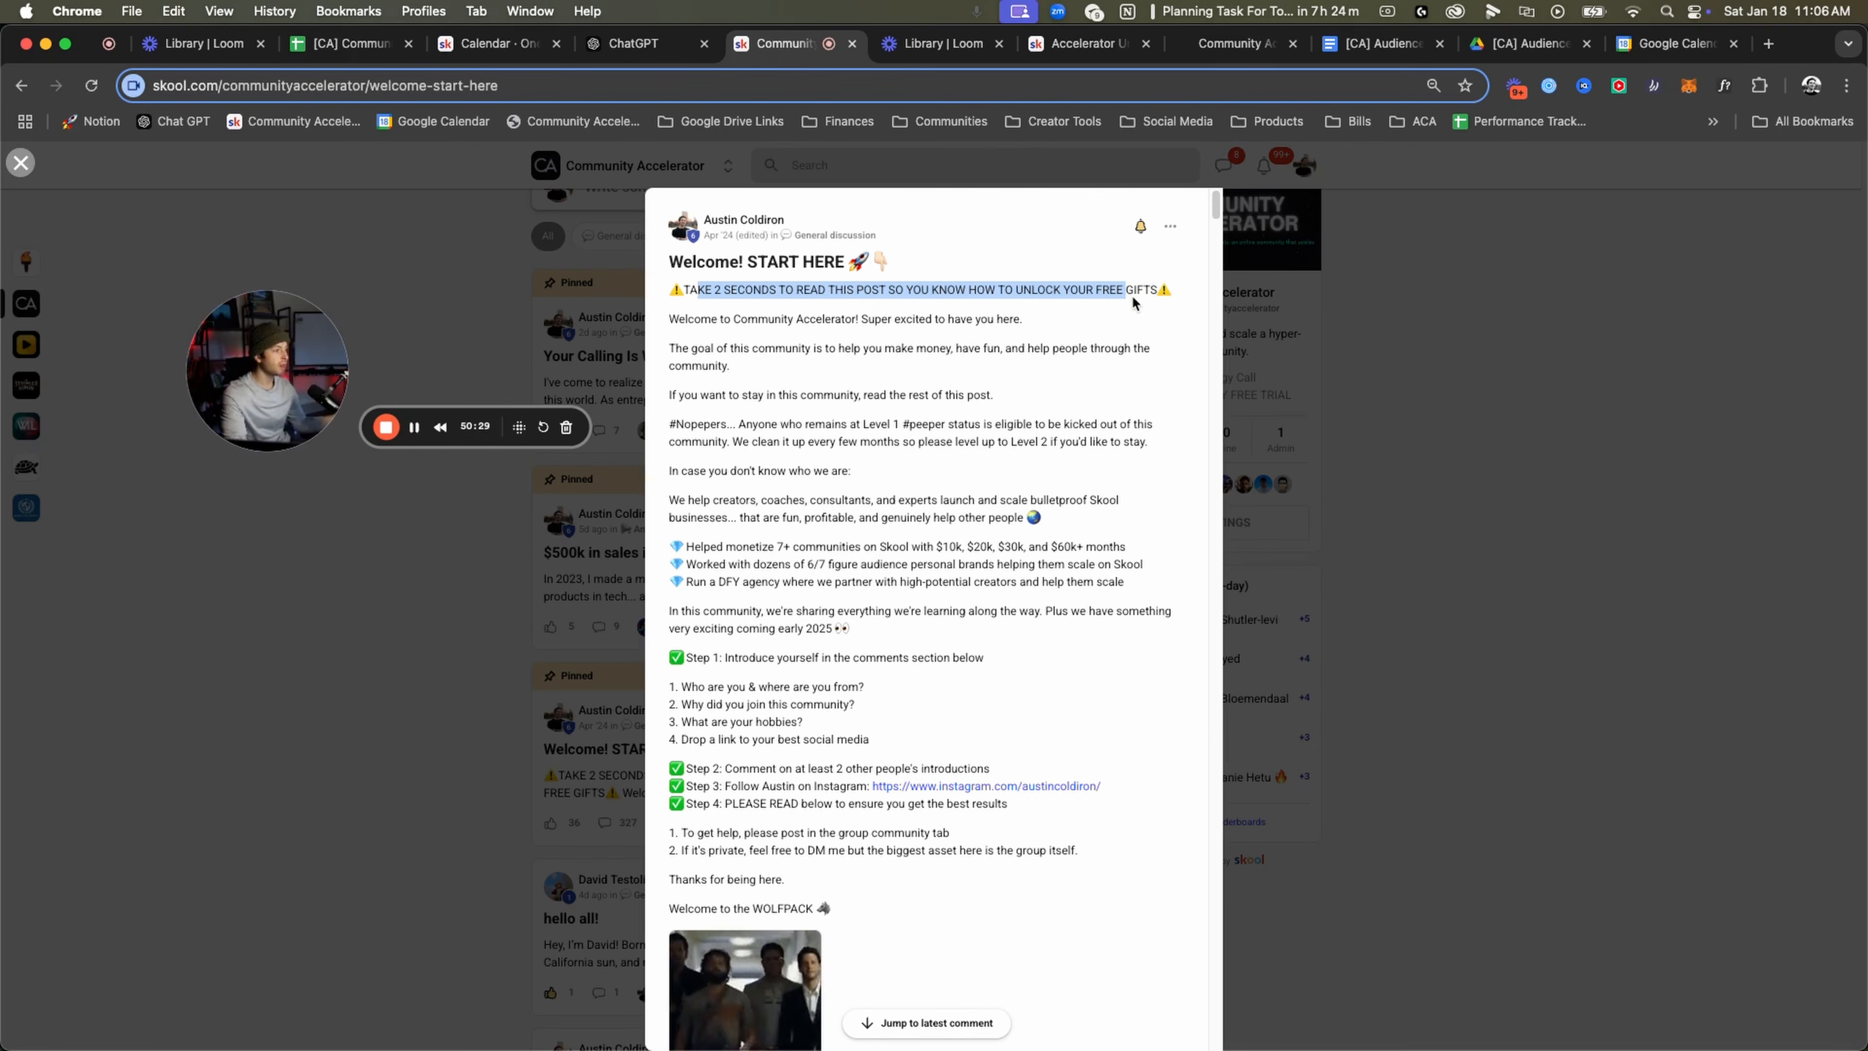
drag(668, 314, 1037, 324)
drag(680, 360, 860, 364)
drag(1006, 394, 1138, 437)
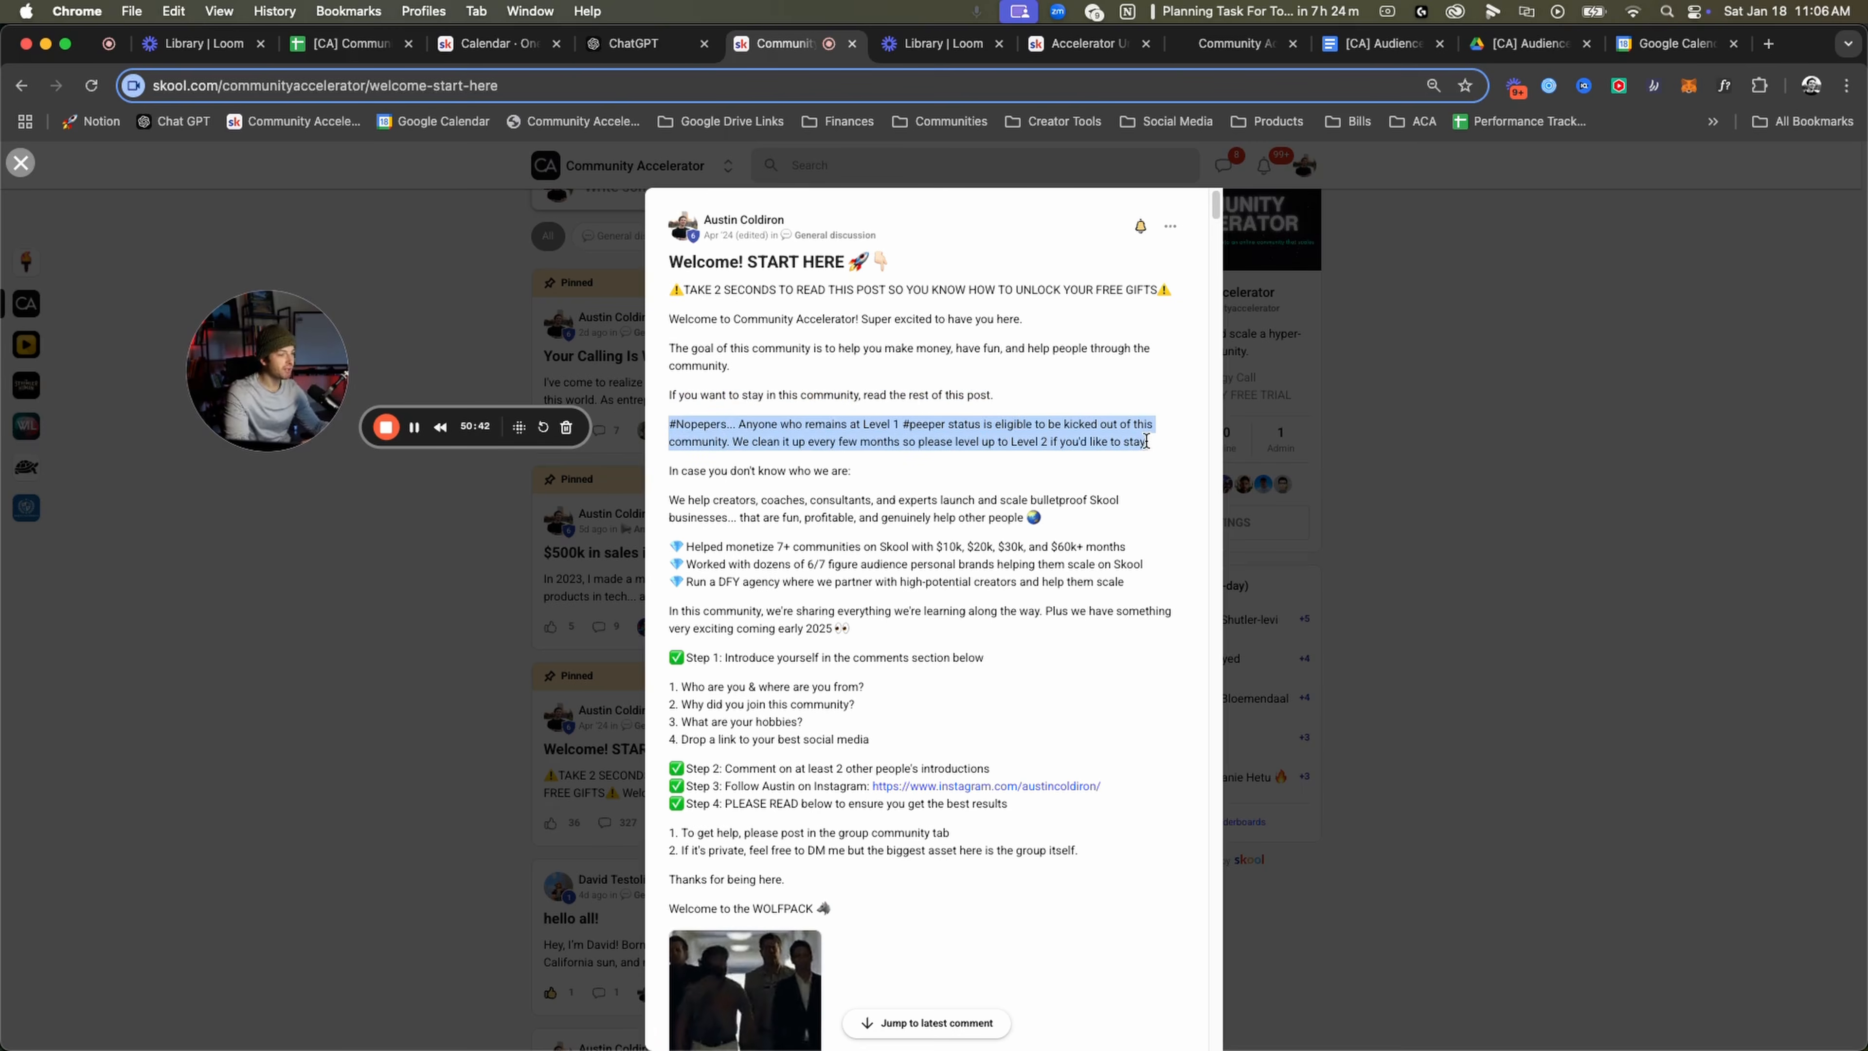
drag(1149, 442, 707, 425)
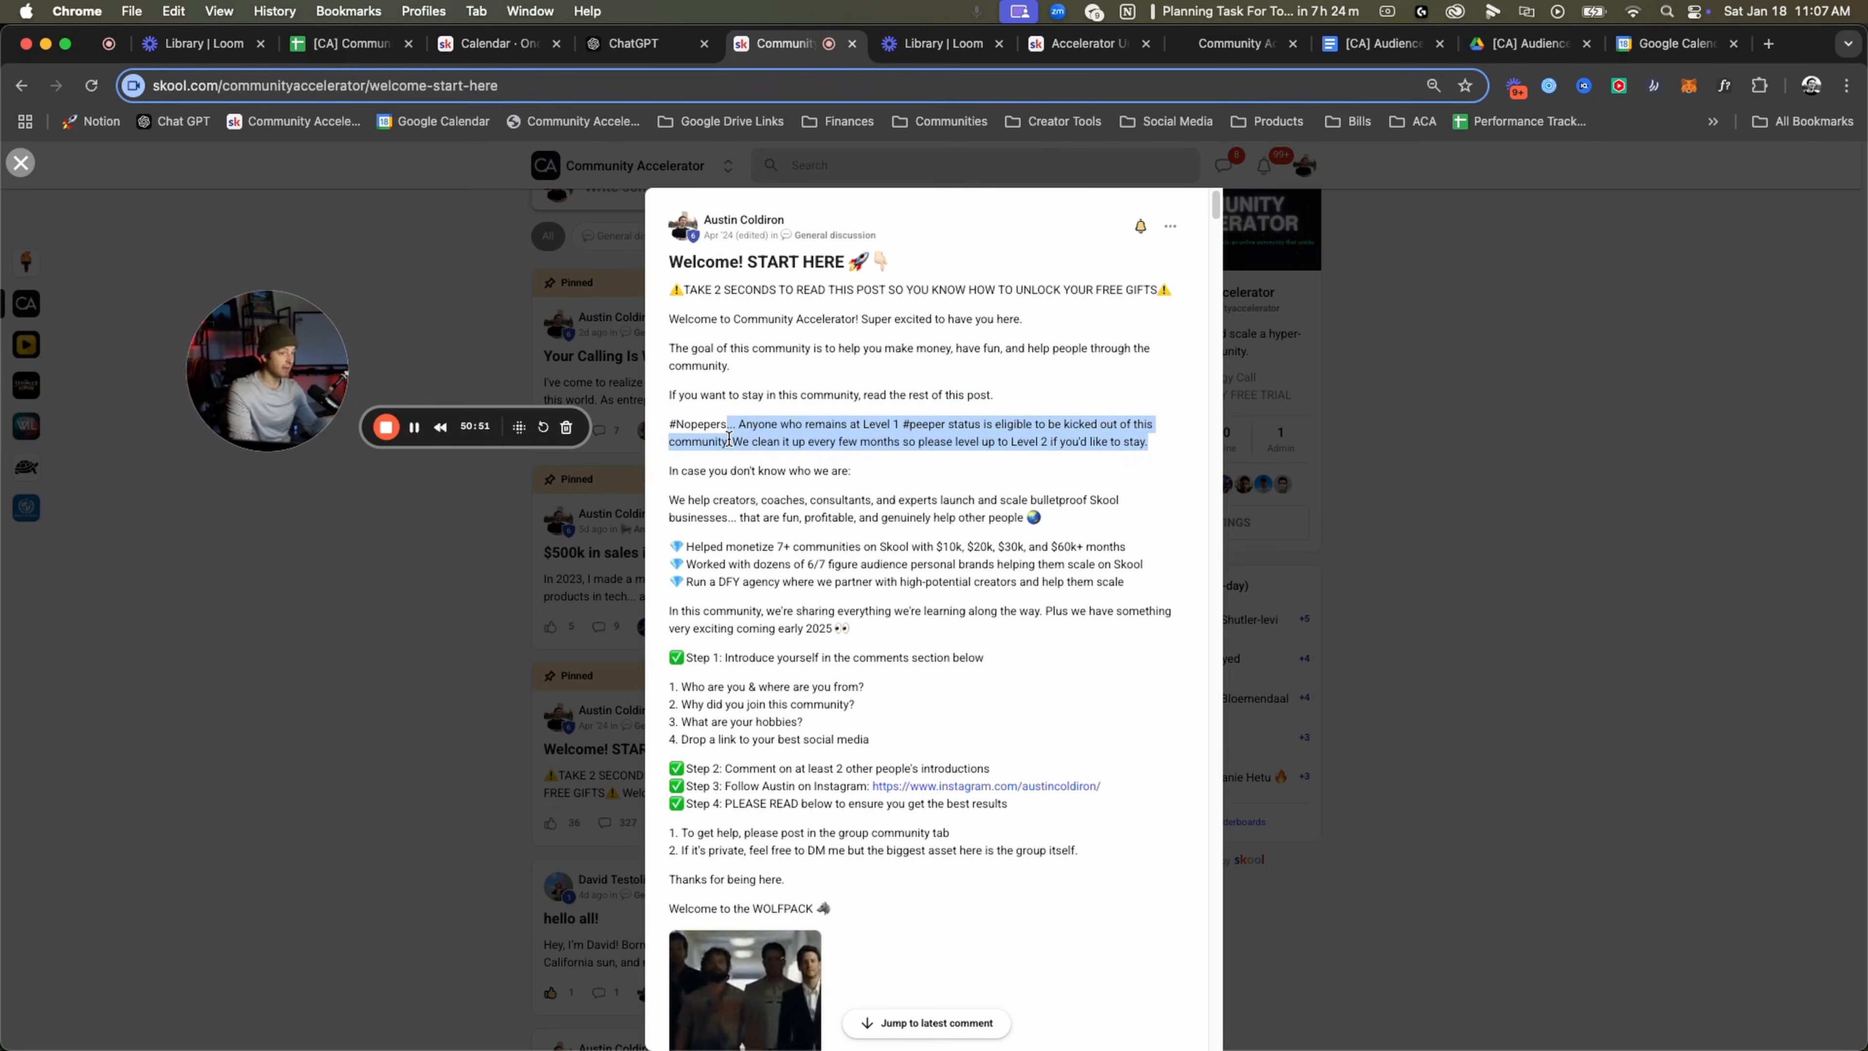
click(729, 440)
drag(729, 442, 1099, 443)
click(940, 498)
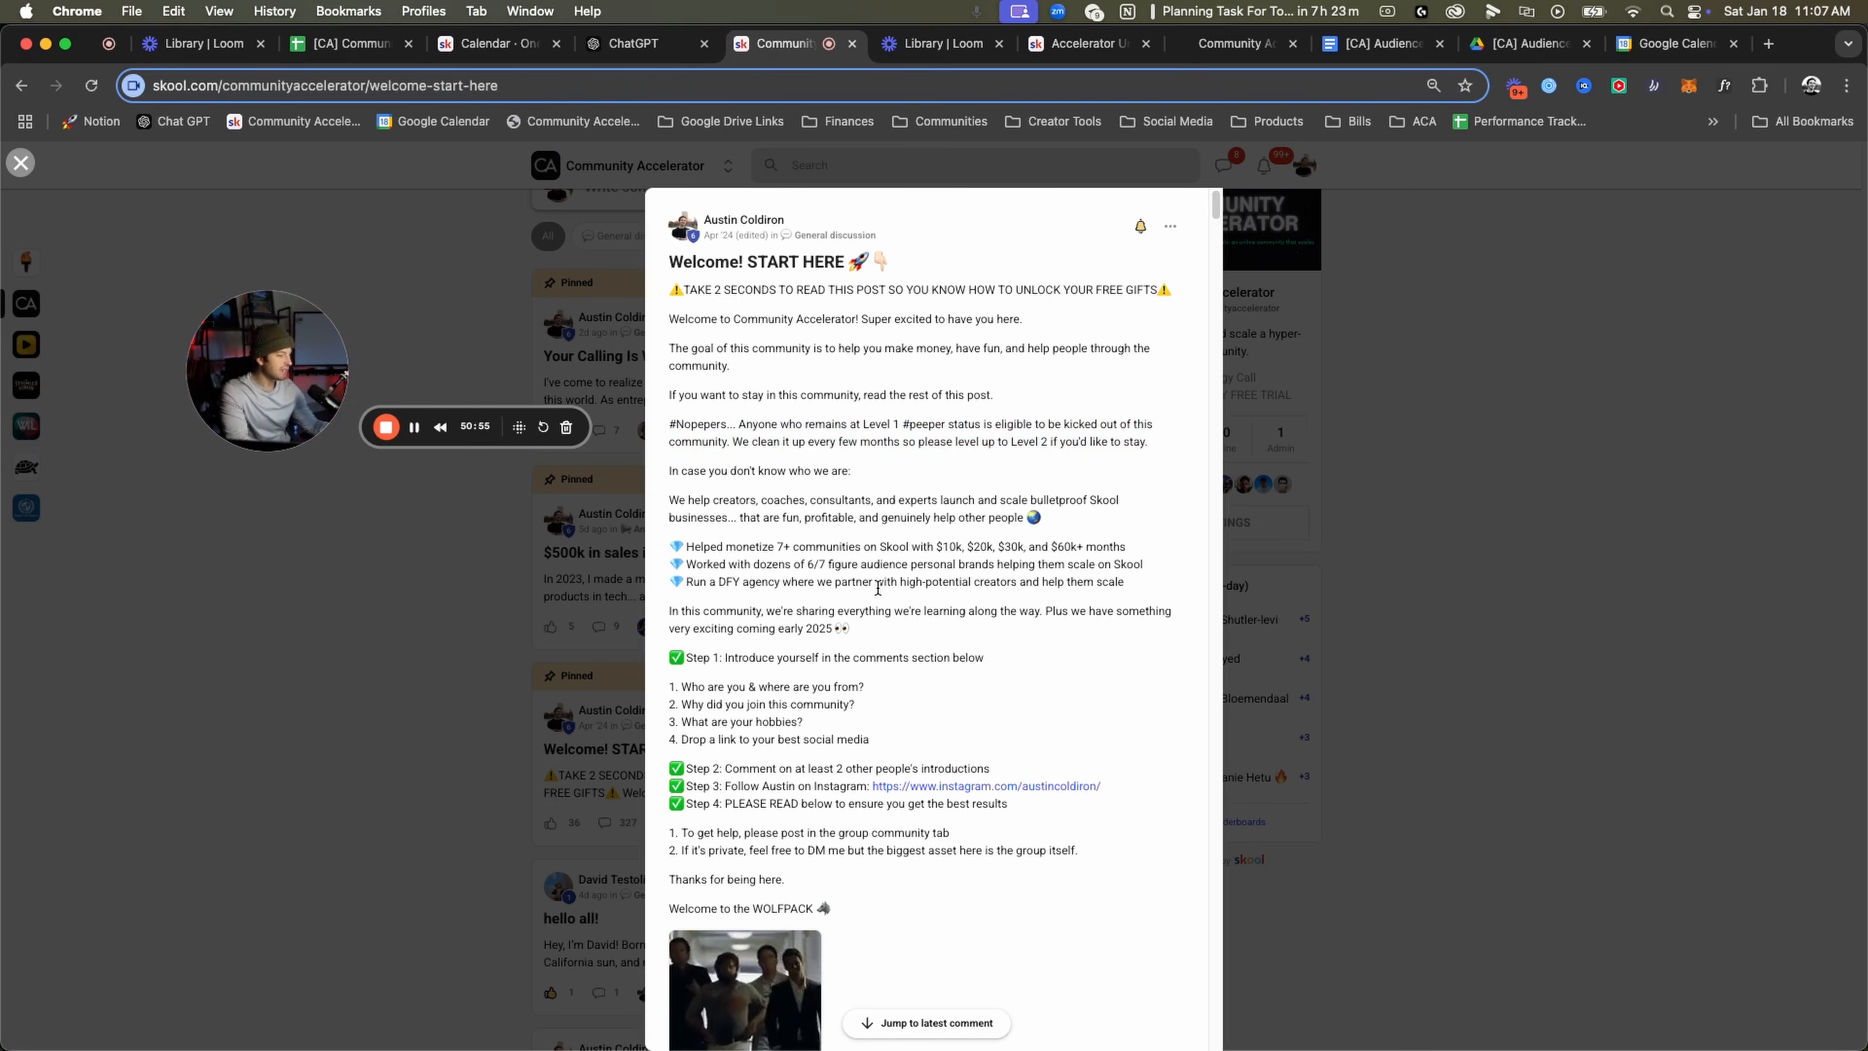
Examine the welcome post's "who we are" section, including the three diamond-marked credibility points.
drag(696, 497, 1026, 524)
drag(664, 548, 1138, 555)
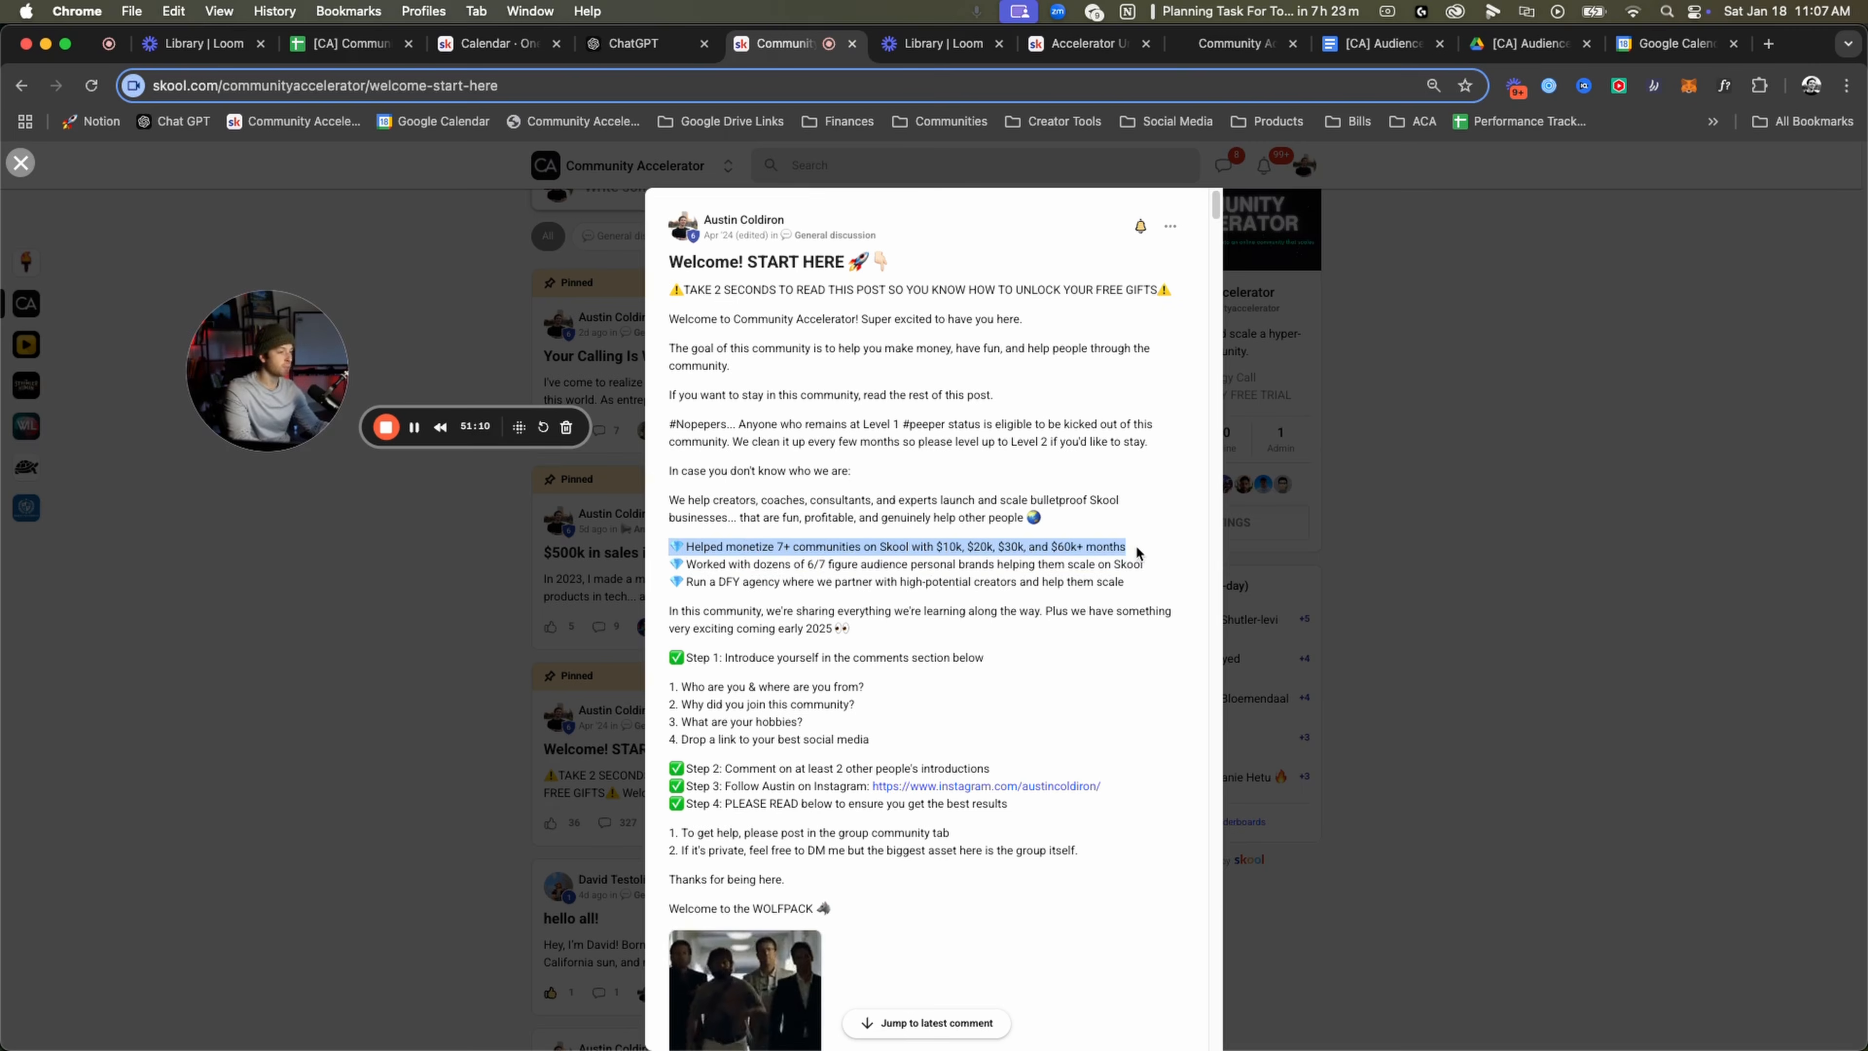
drag(921, 548, 1054, 550)
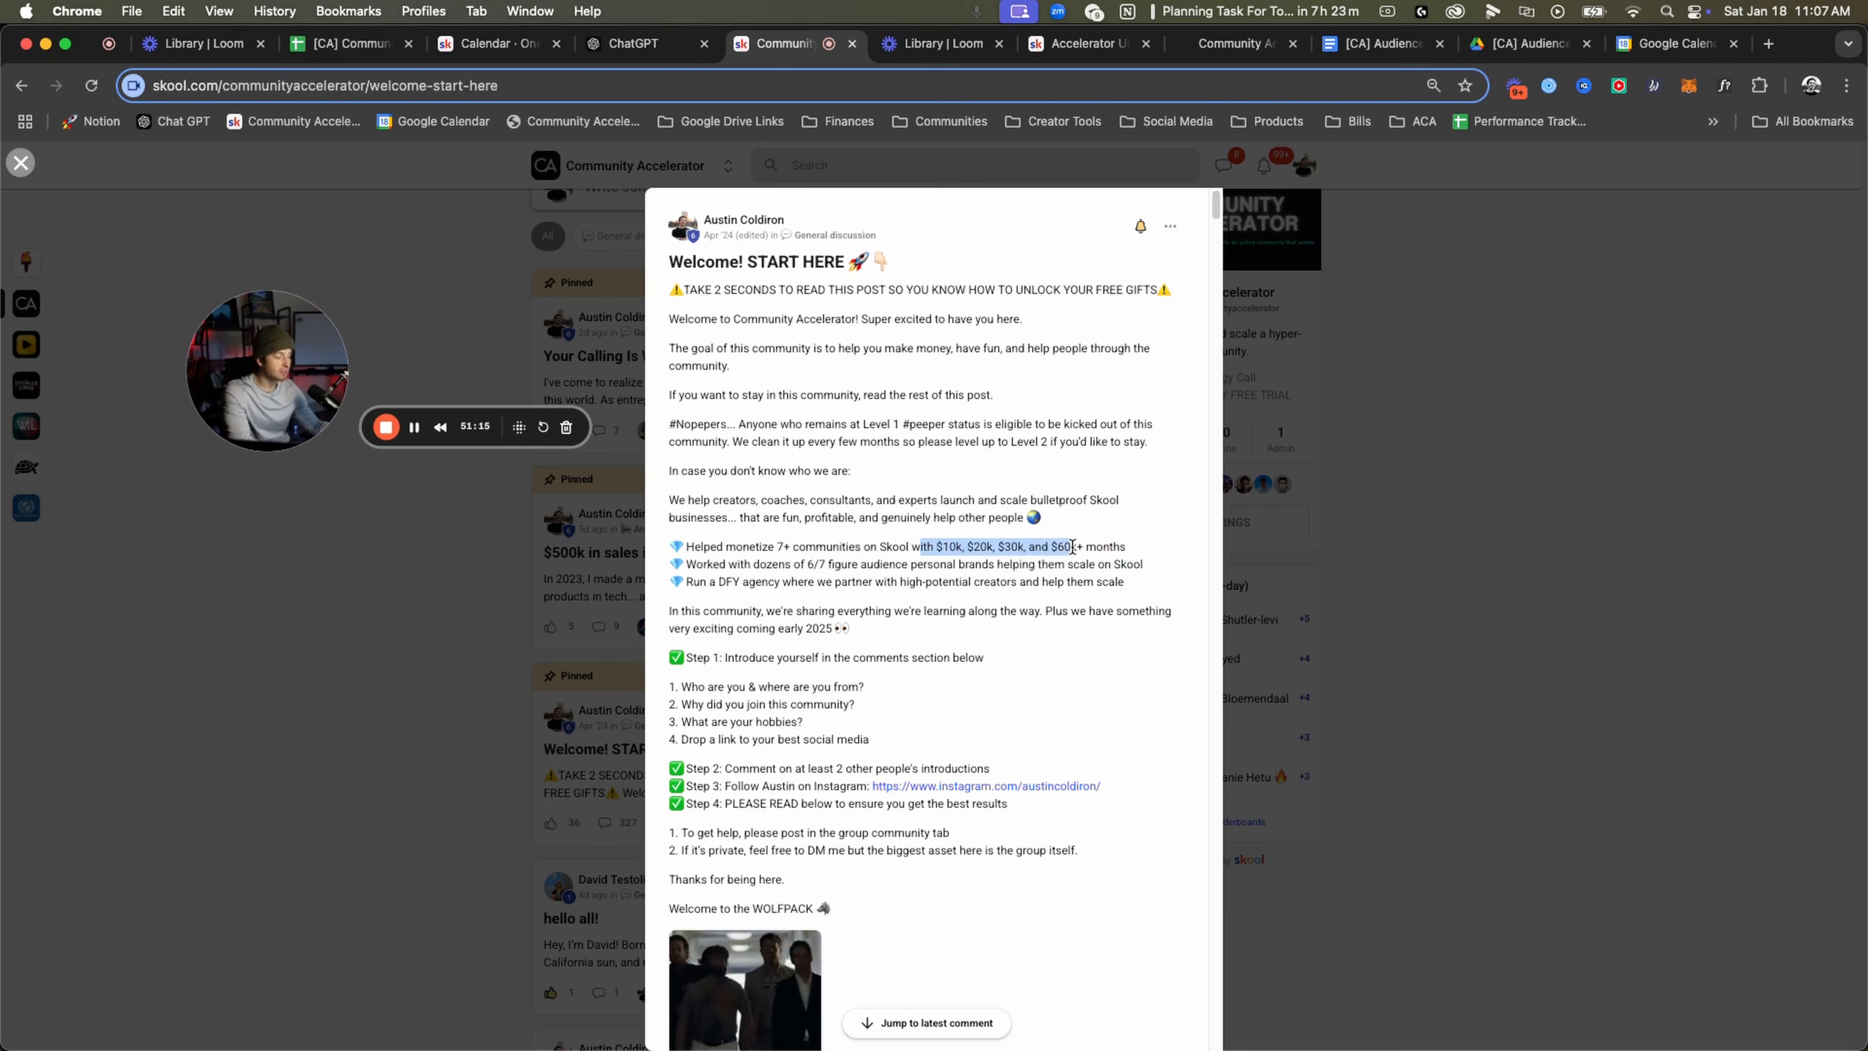
drag(677, 566, 1136, 567)
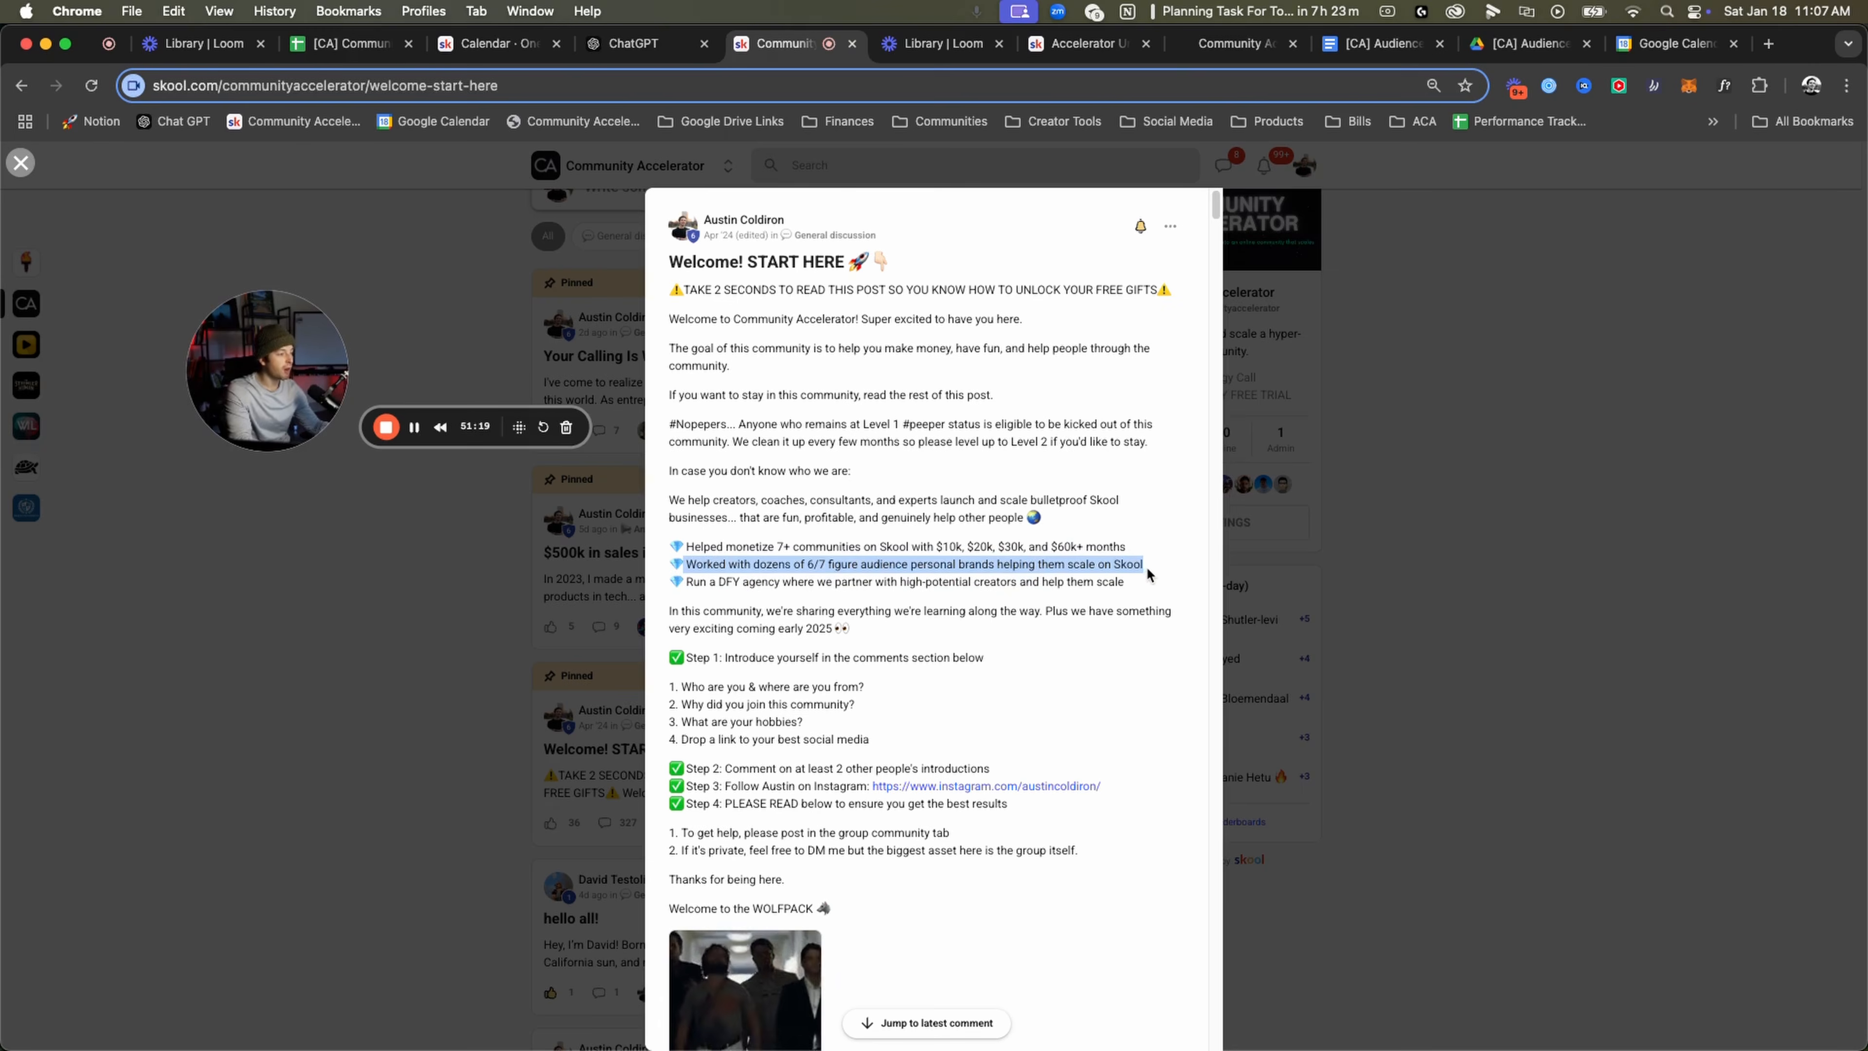
click(1136, 578)
drag(1126, 582, 825, 568)
click(699, 584)
drag(1163, 587, 670, 559)
click(859, 627)
Examine Step 1 of the welcome post, including its four introduction questions for new members.
scroll(640, 581, down, 1)
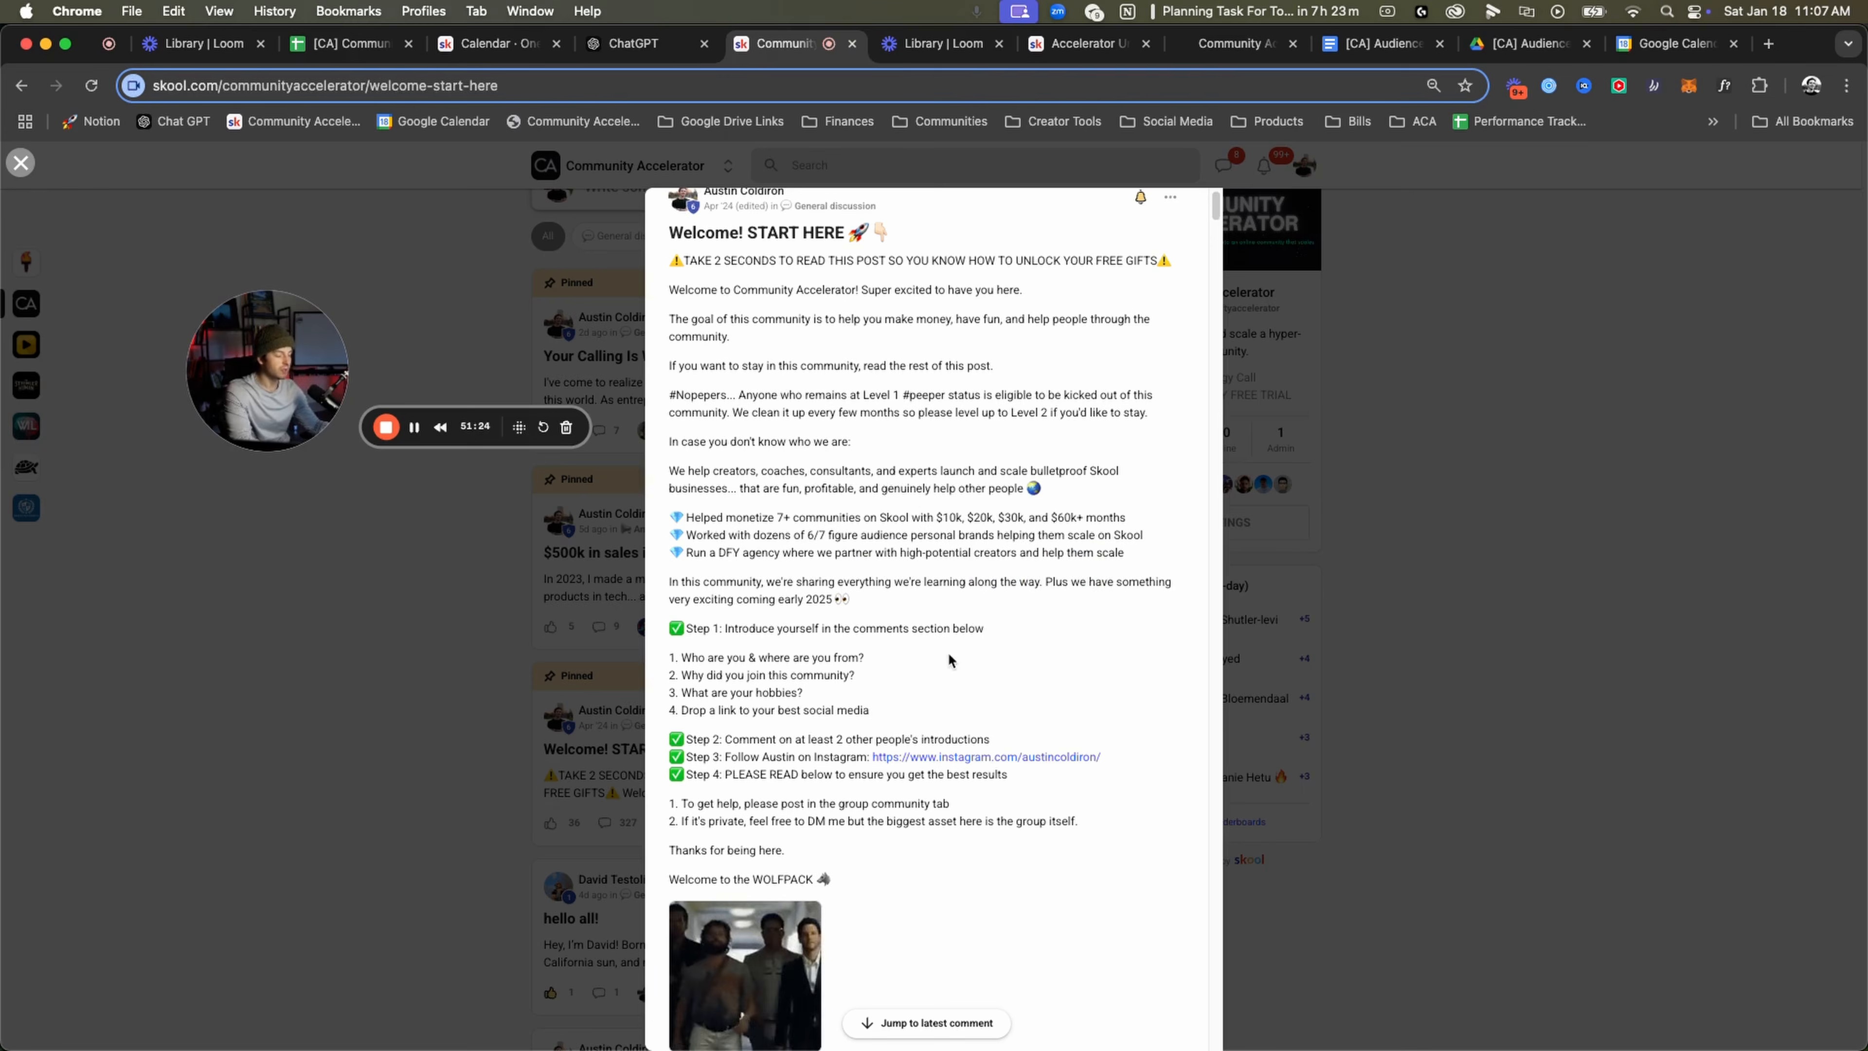
scroll(805, 624, down, 2)
drag(650, 545, 1007, 541)
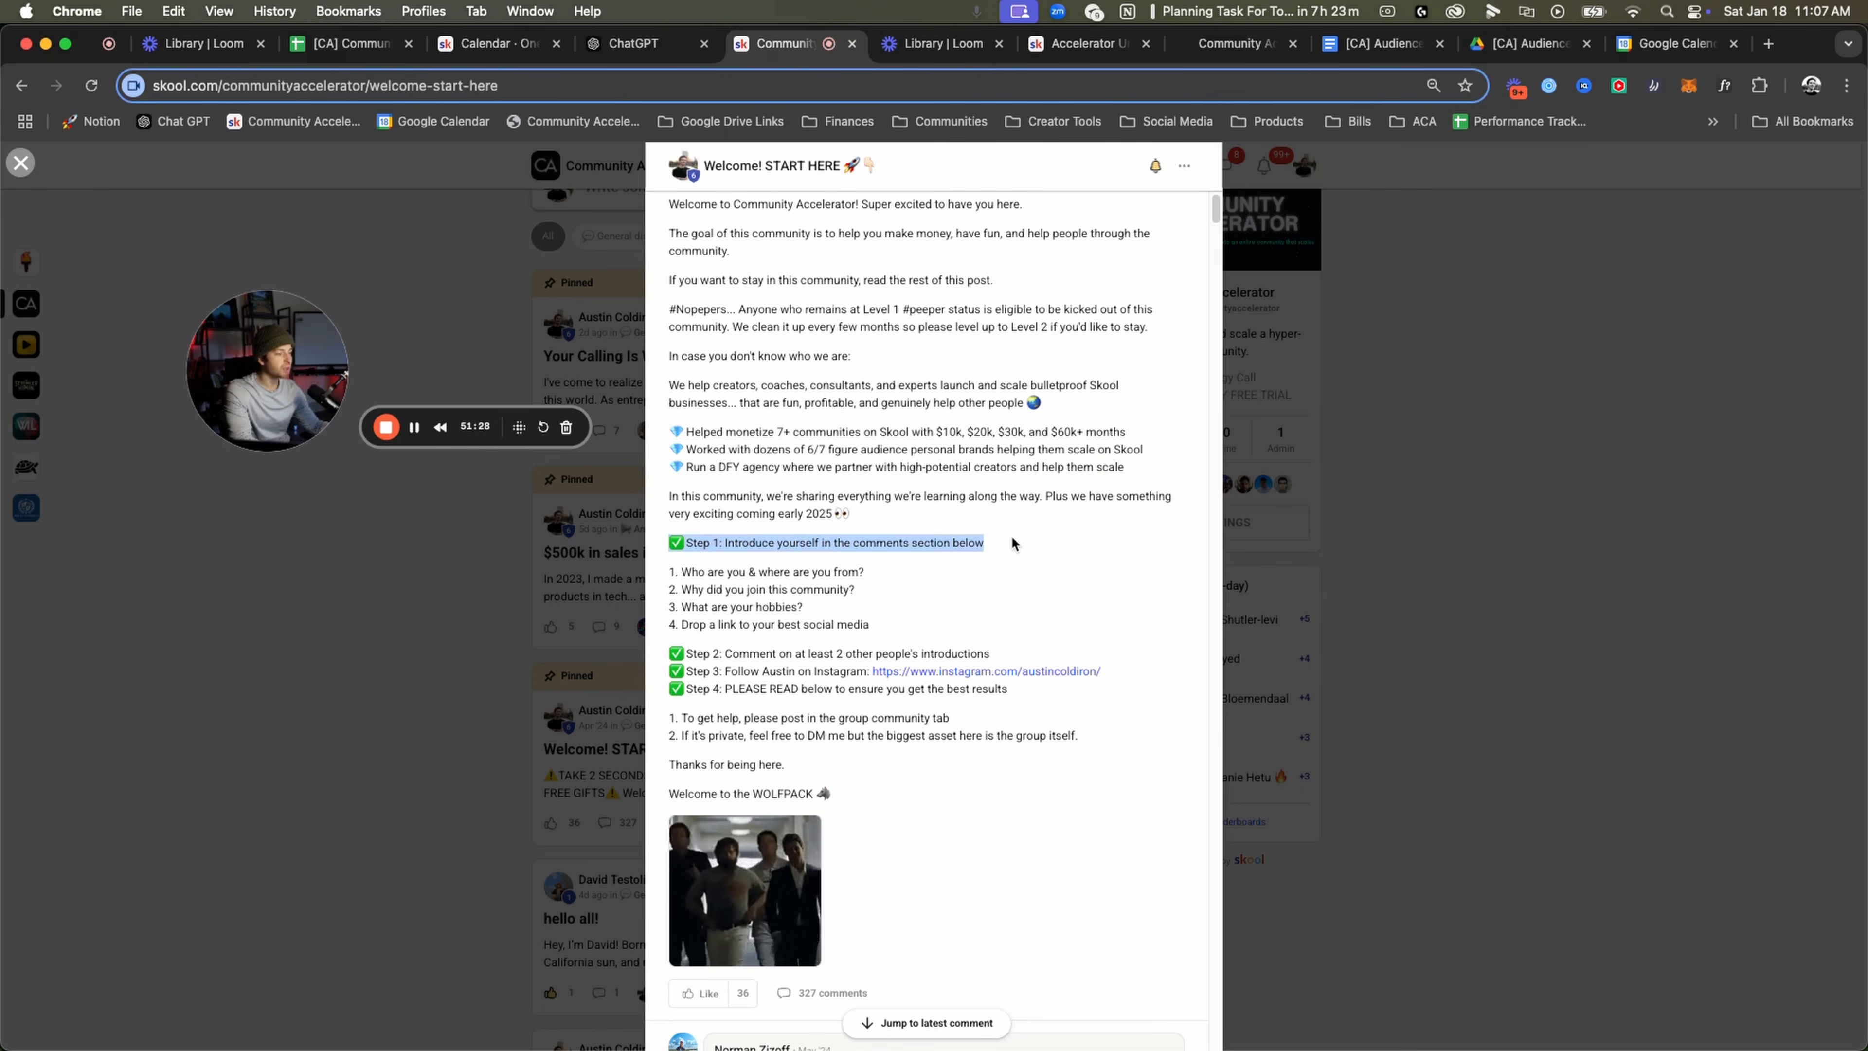
click(1011, 541)
drag(680, 571, 956, 594)
drag(629, 606, 677, 634)
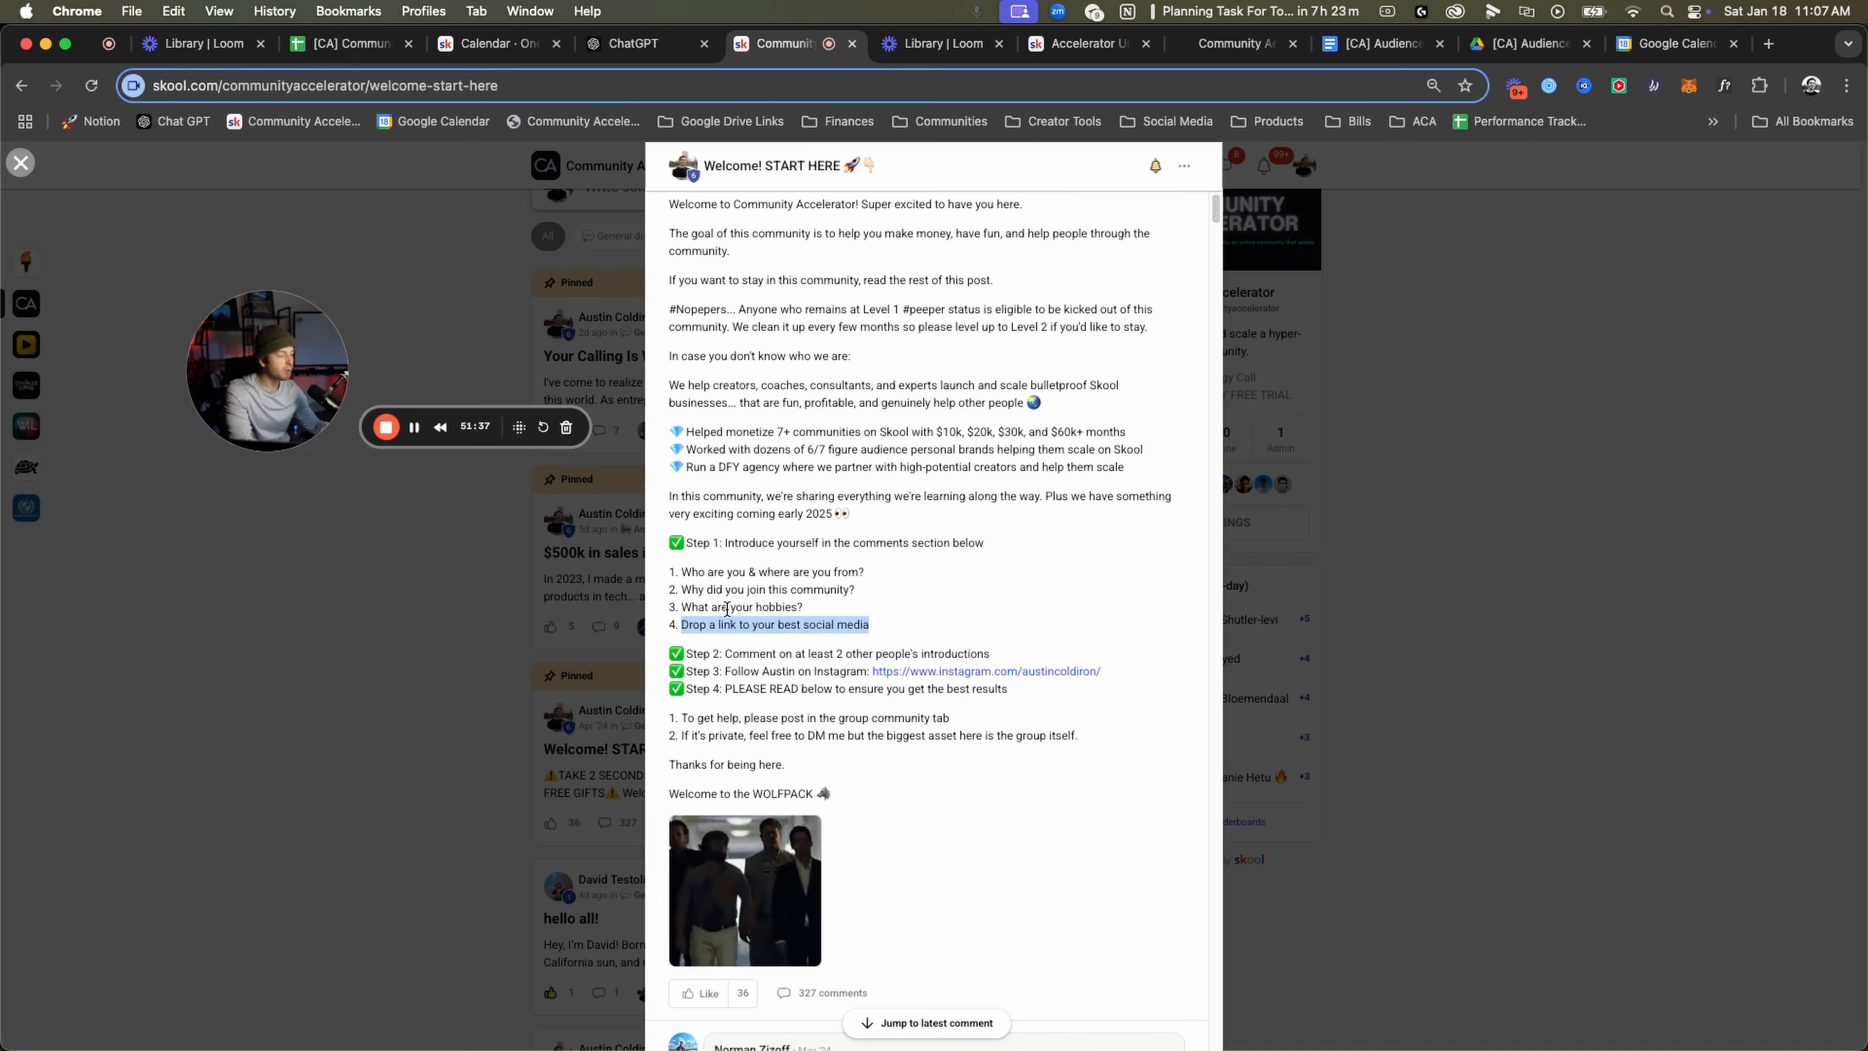
Skim the member comments under the welcome post and examine its Steps 2 to 4.
scroll(727, 607, down, 20)
scroll(702, 603, down, 20)
scroll(702, 598, down, 20)
scroll(702, 598, down, 10)
scroll(708, 607, up, 20)
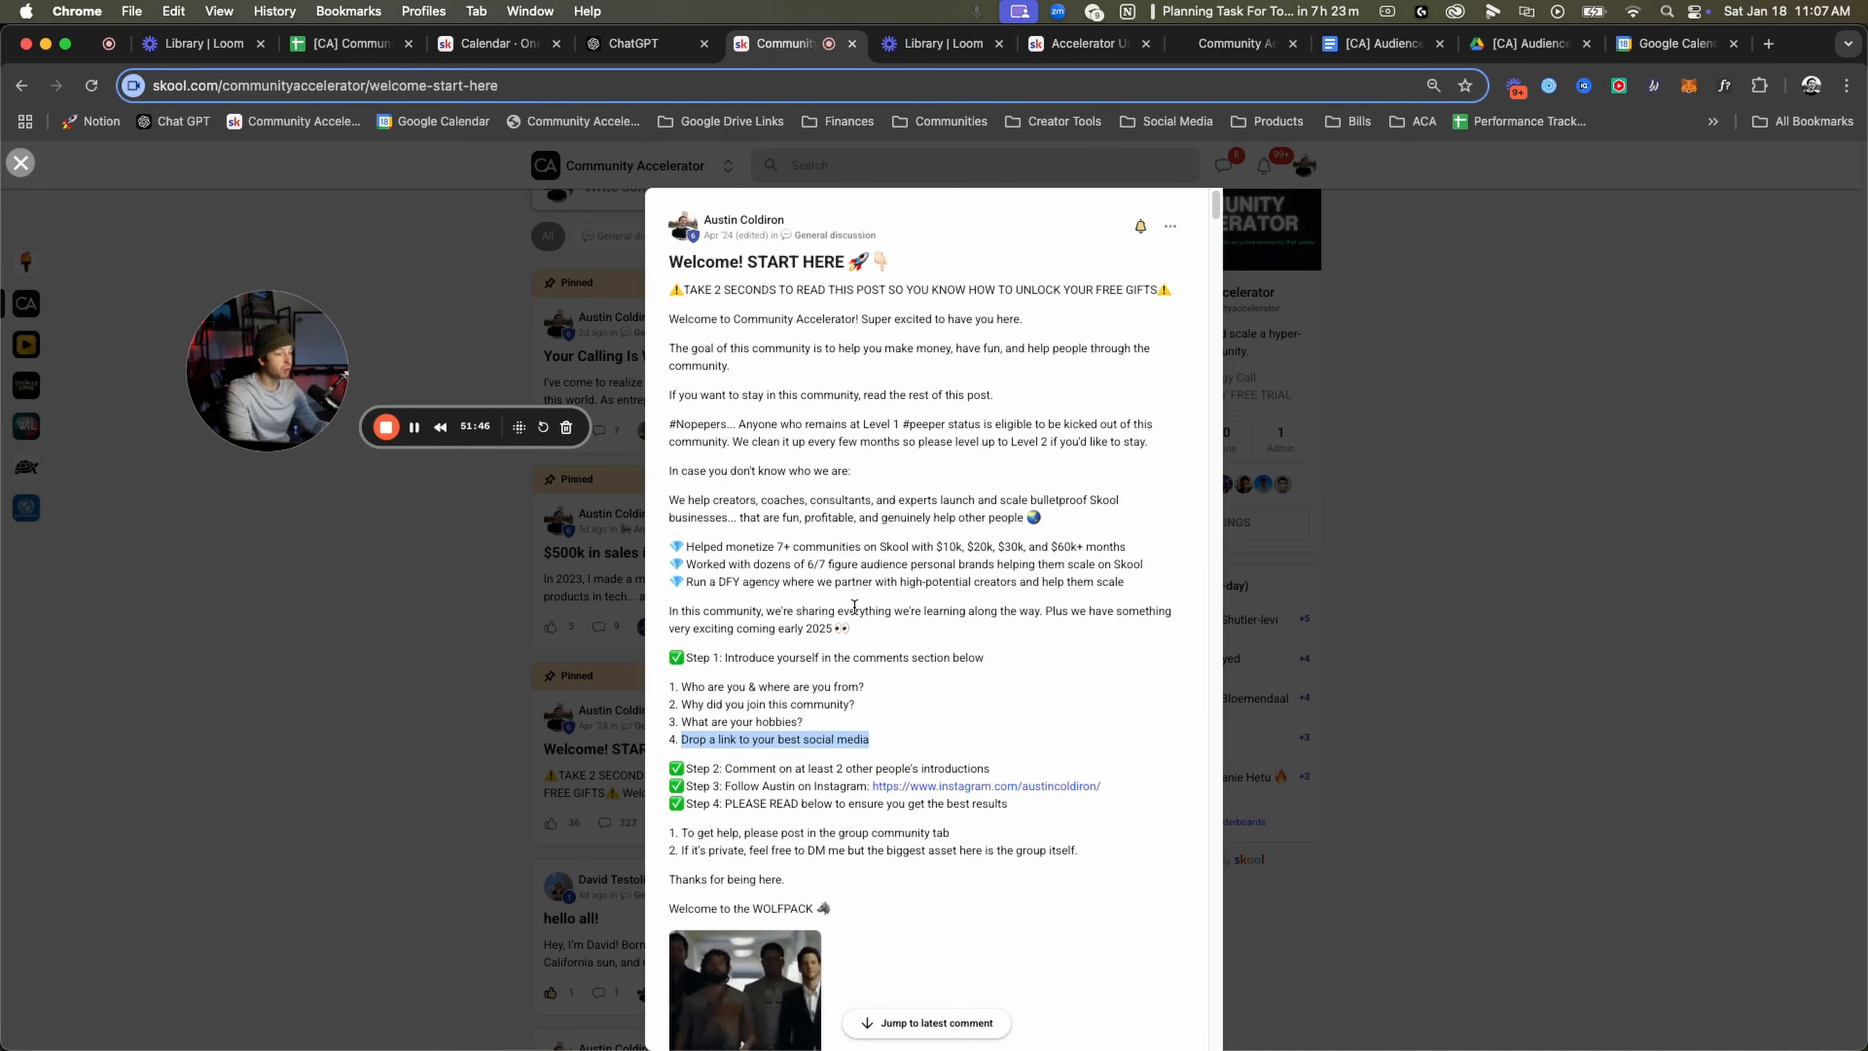
drag(681, 769, 992, 769)
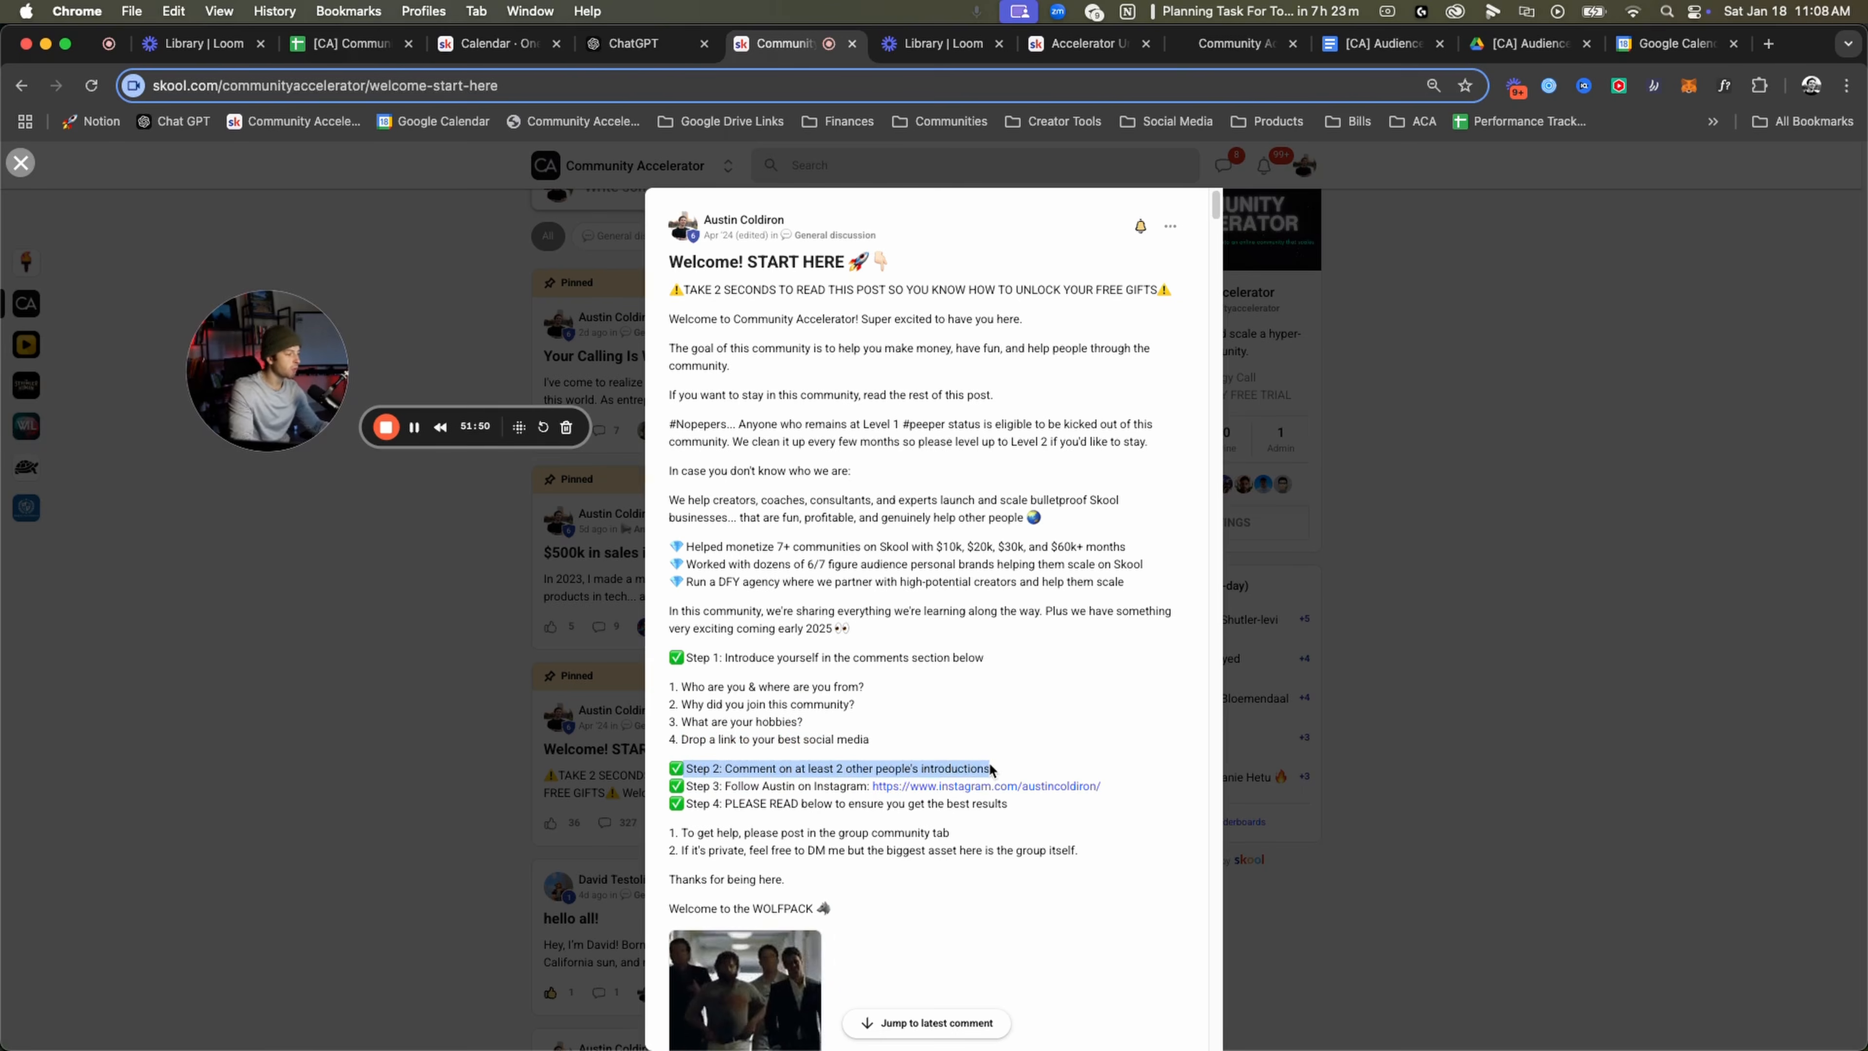
drag(1120, 809, 710, 804)
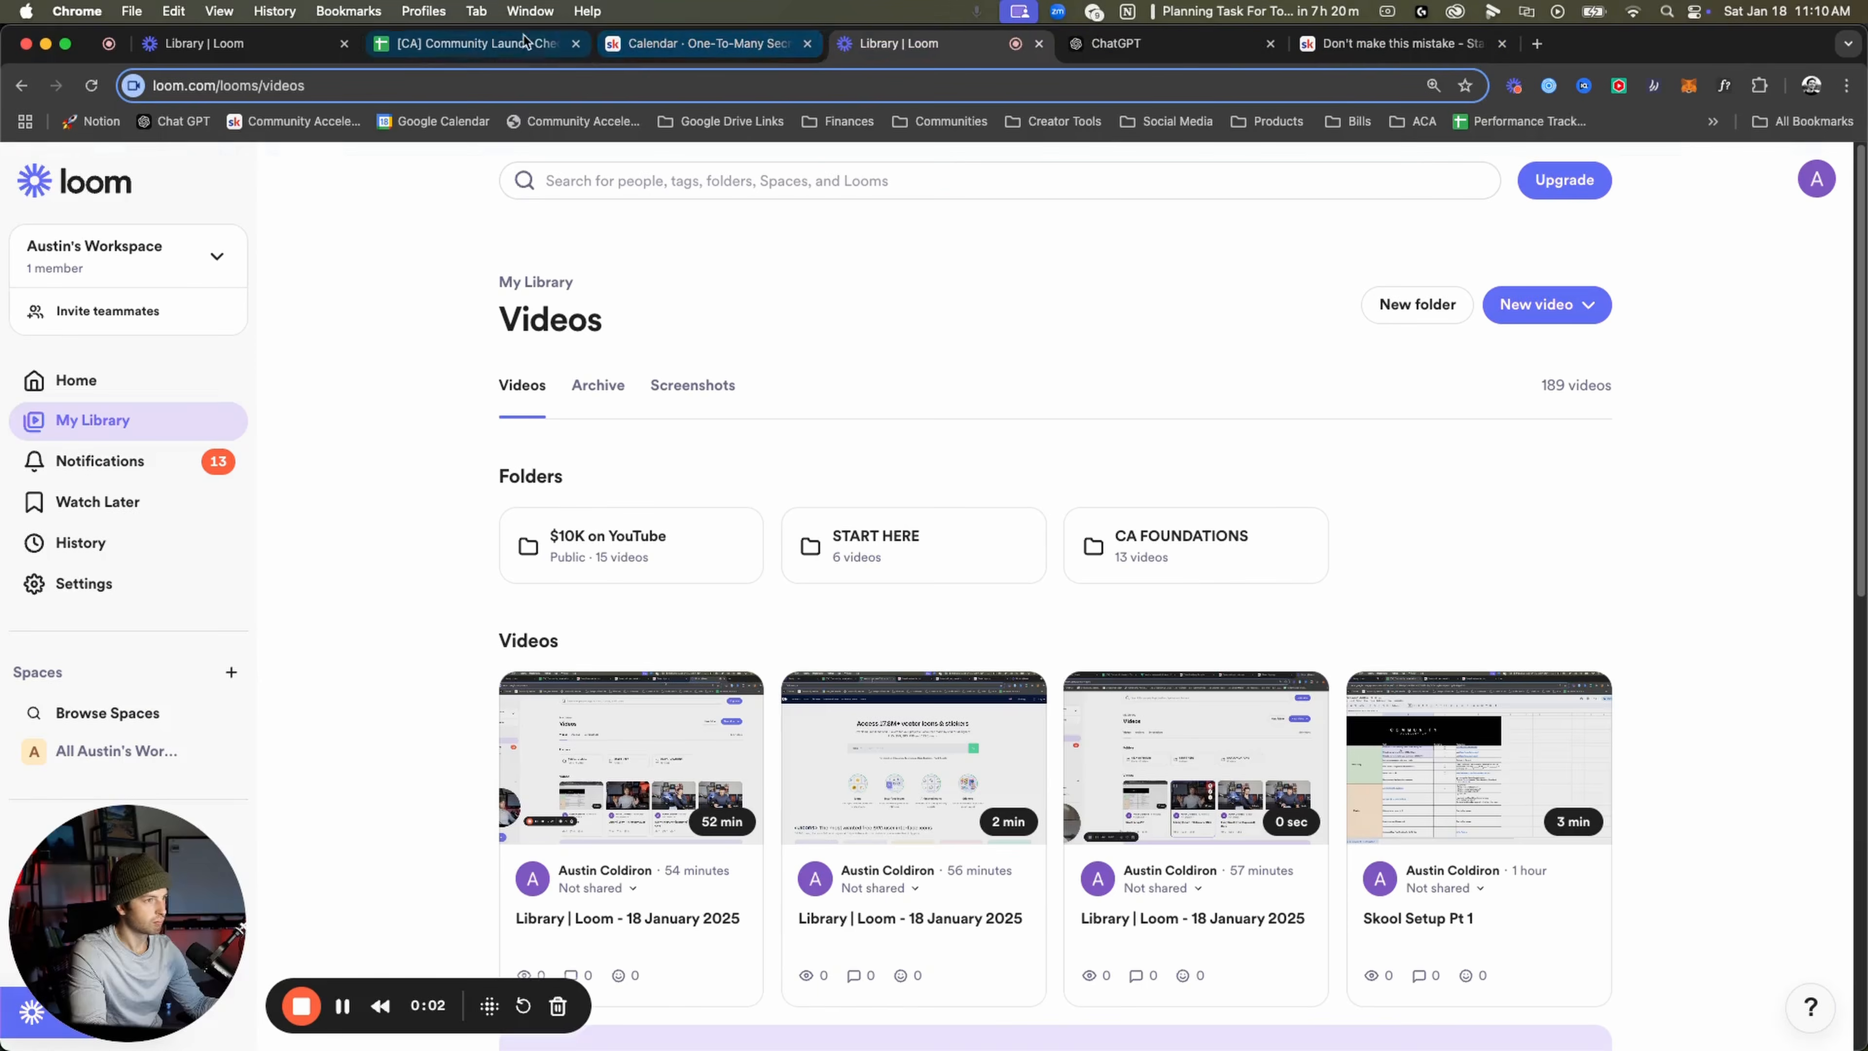
Return to the launch checklist and mark "Create your welcome post (pinned)" as complete.
click(524, 43)
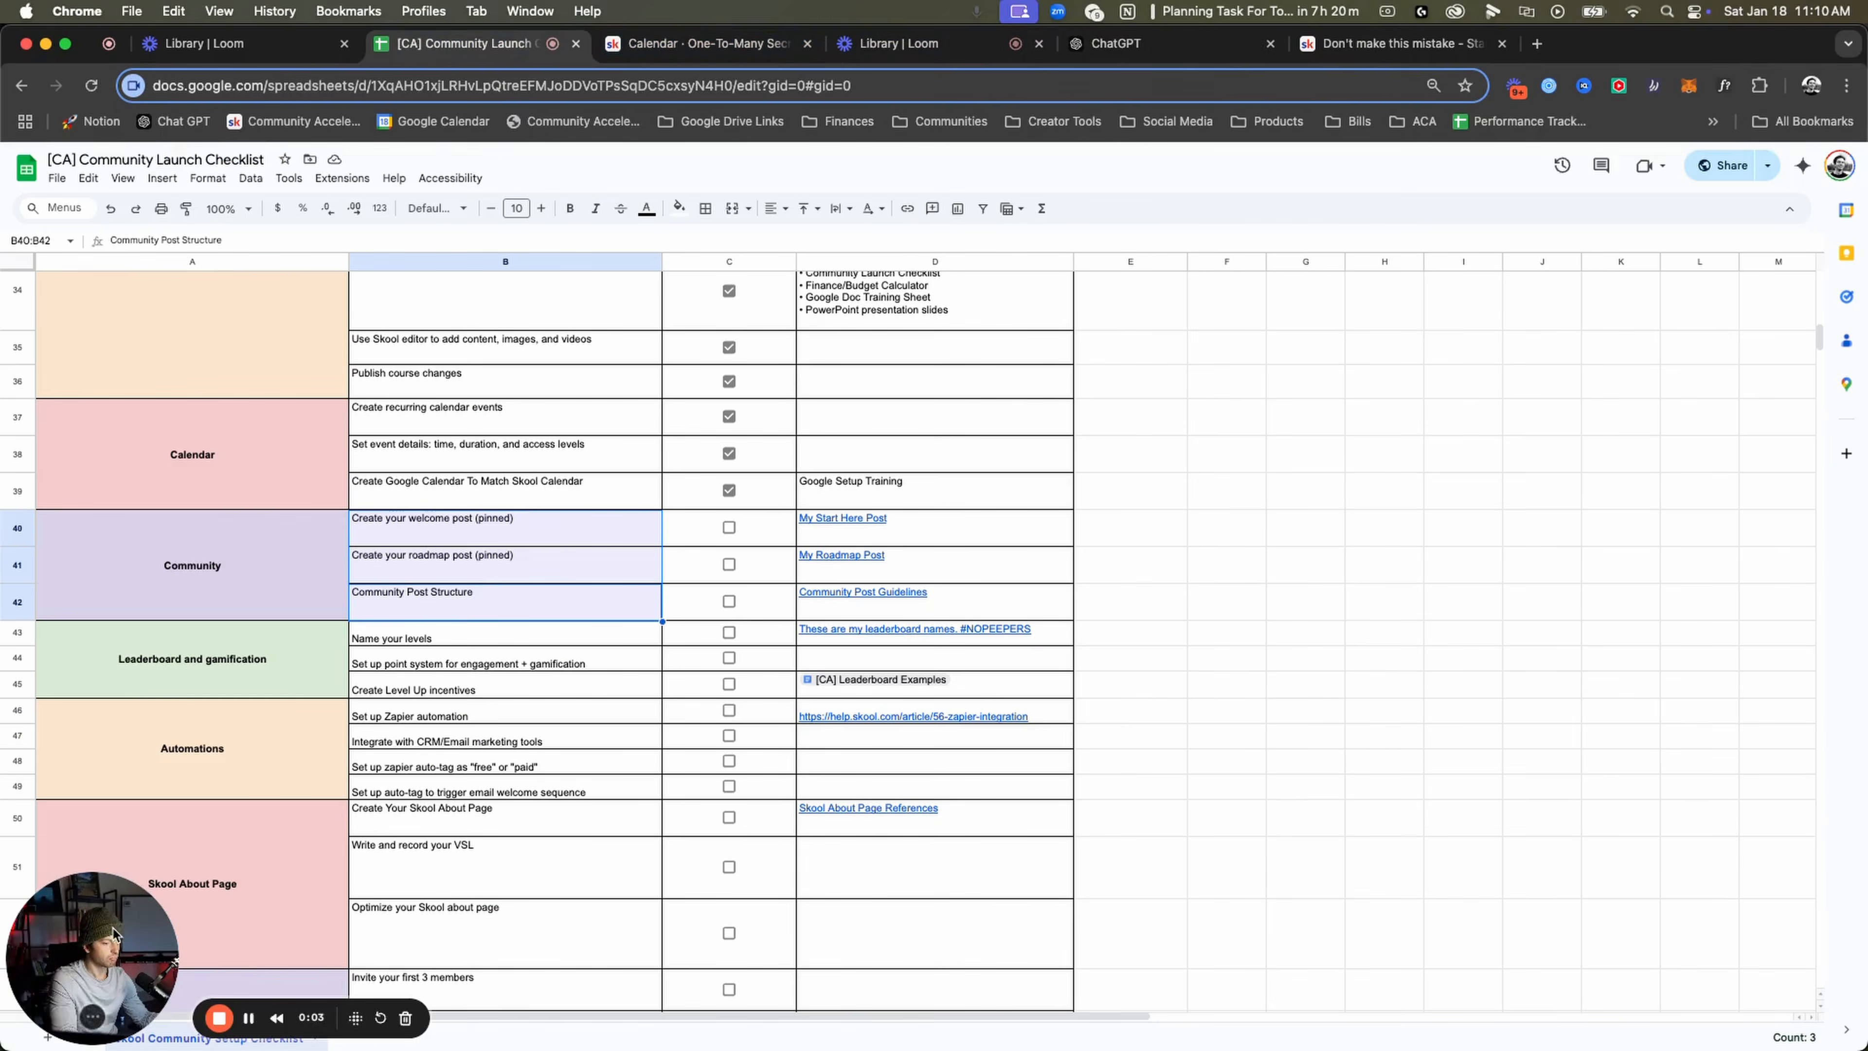
drag(505, 528, 763, 567)
click(729, 528)
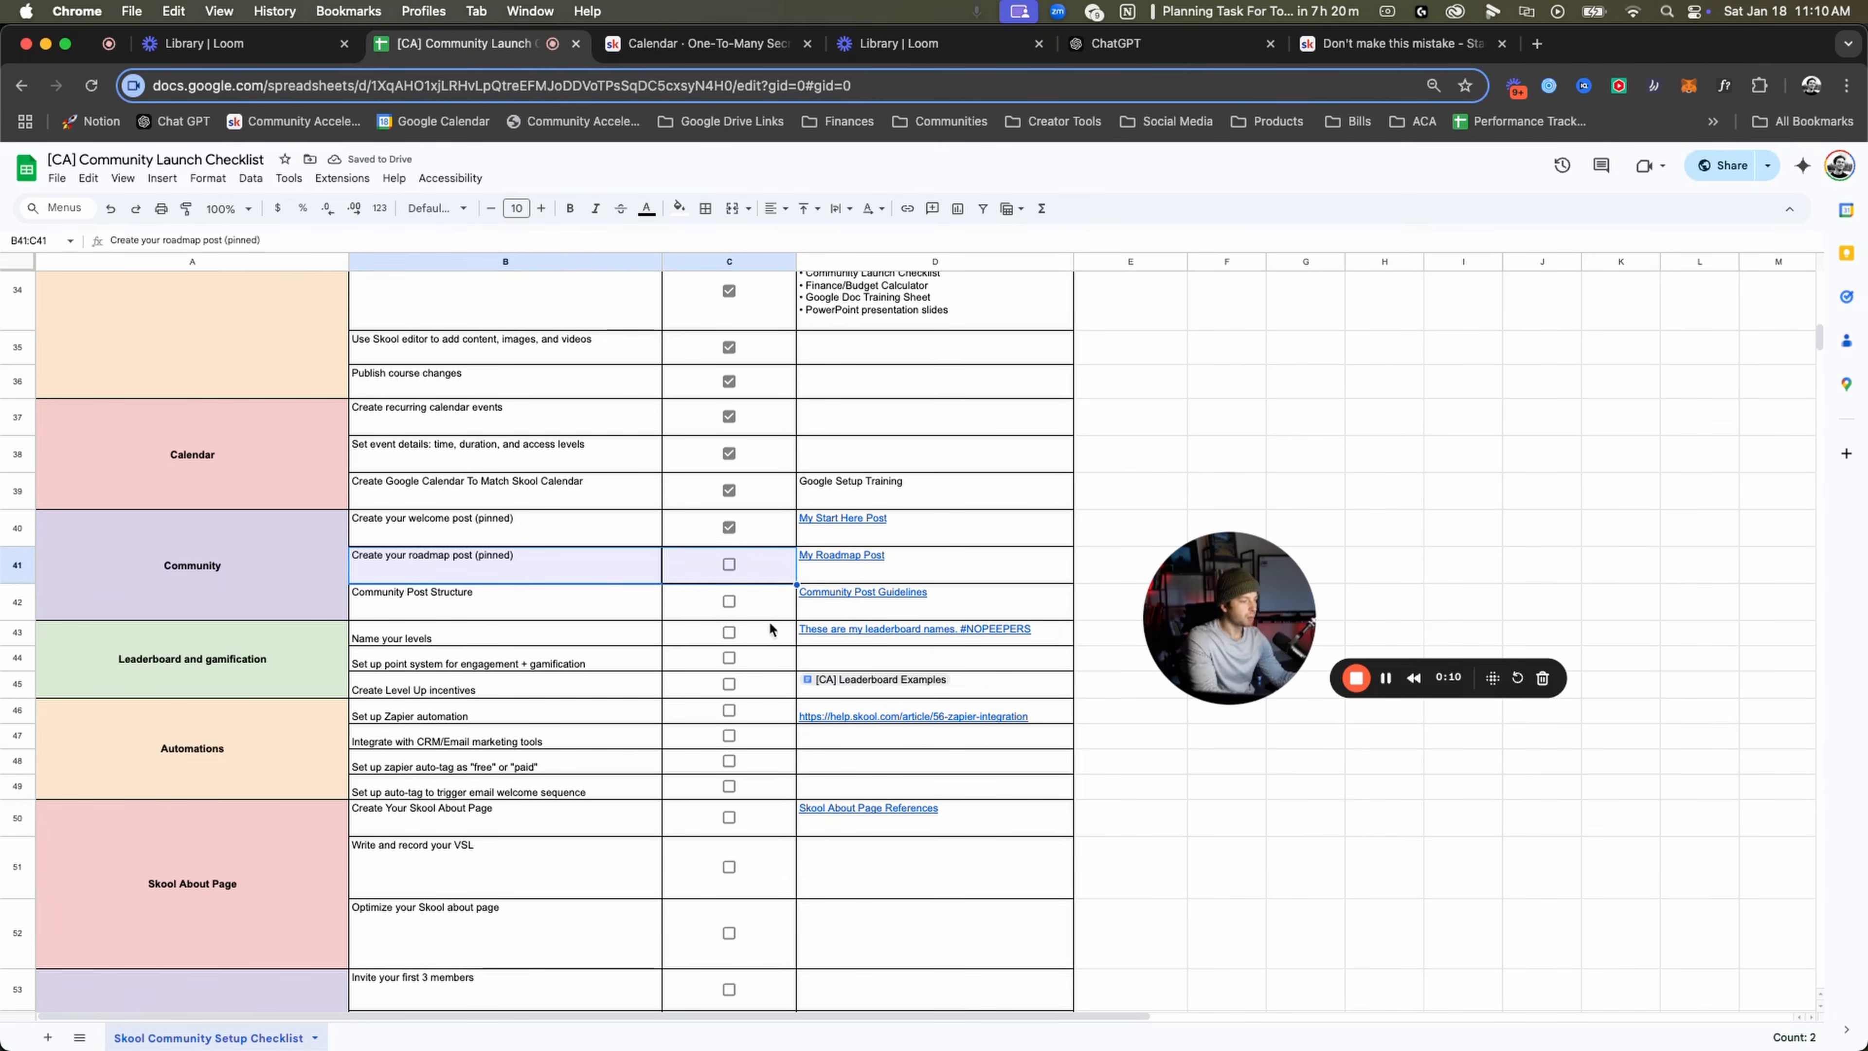
Open the "My Roadmap Post" example linked in the checklist and expand its full text.
click(875, 559)
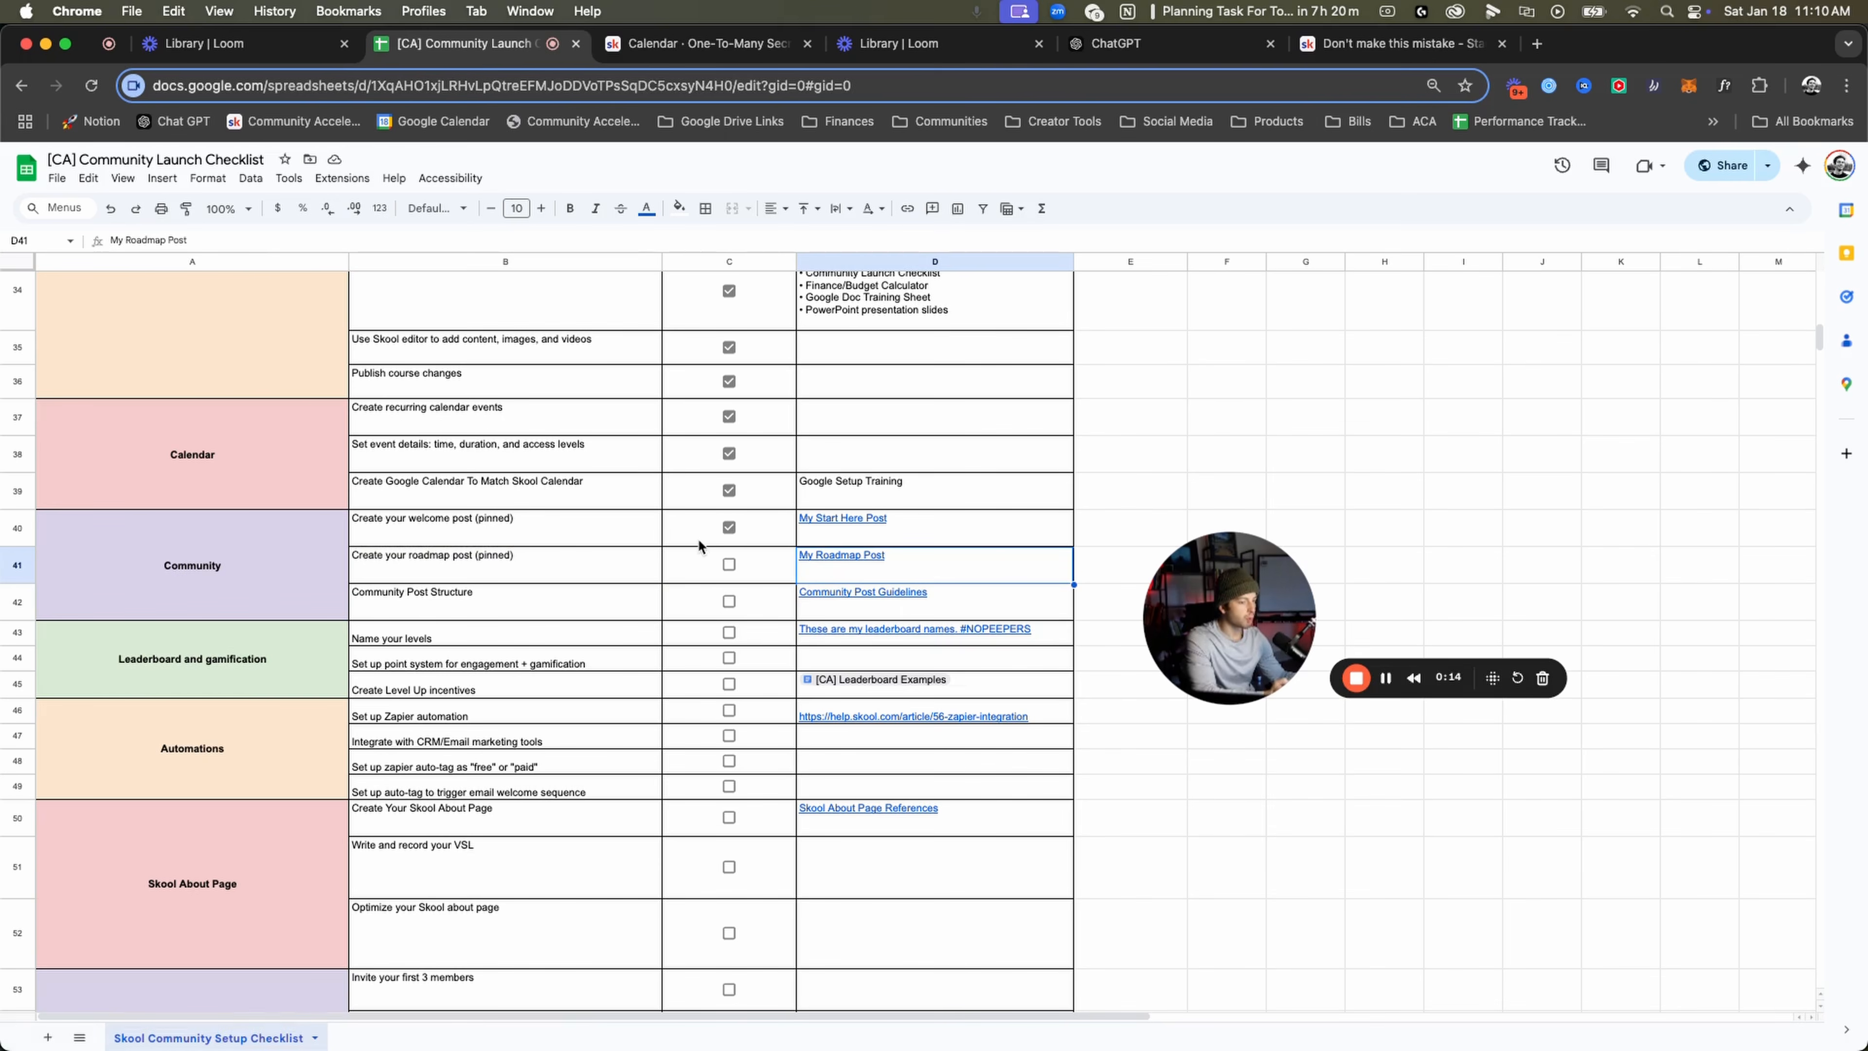
drag(698, 553, 827, 556)
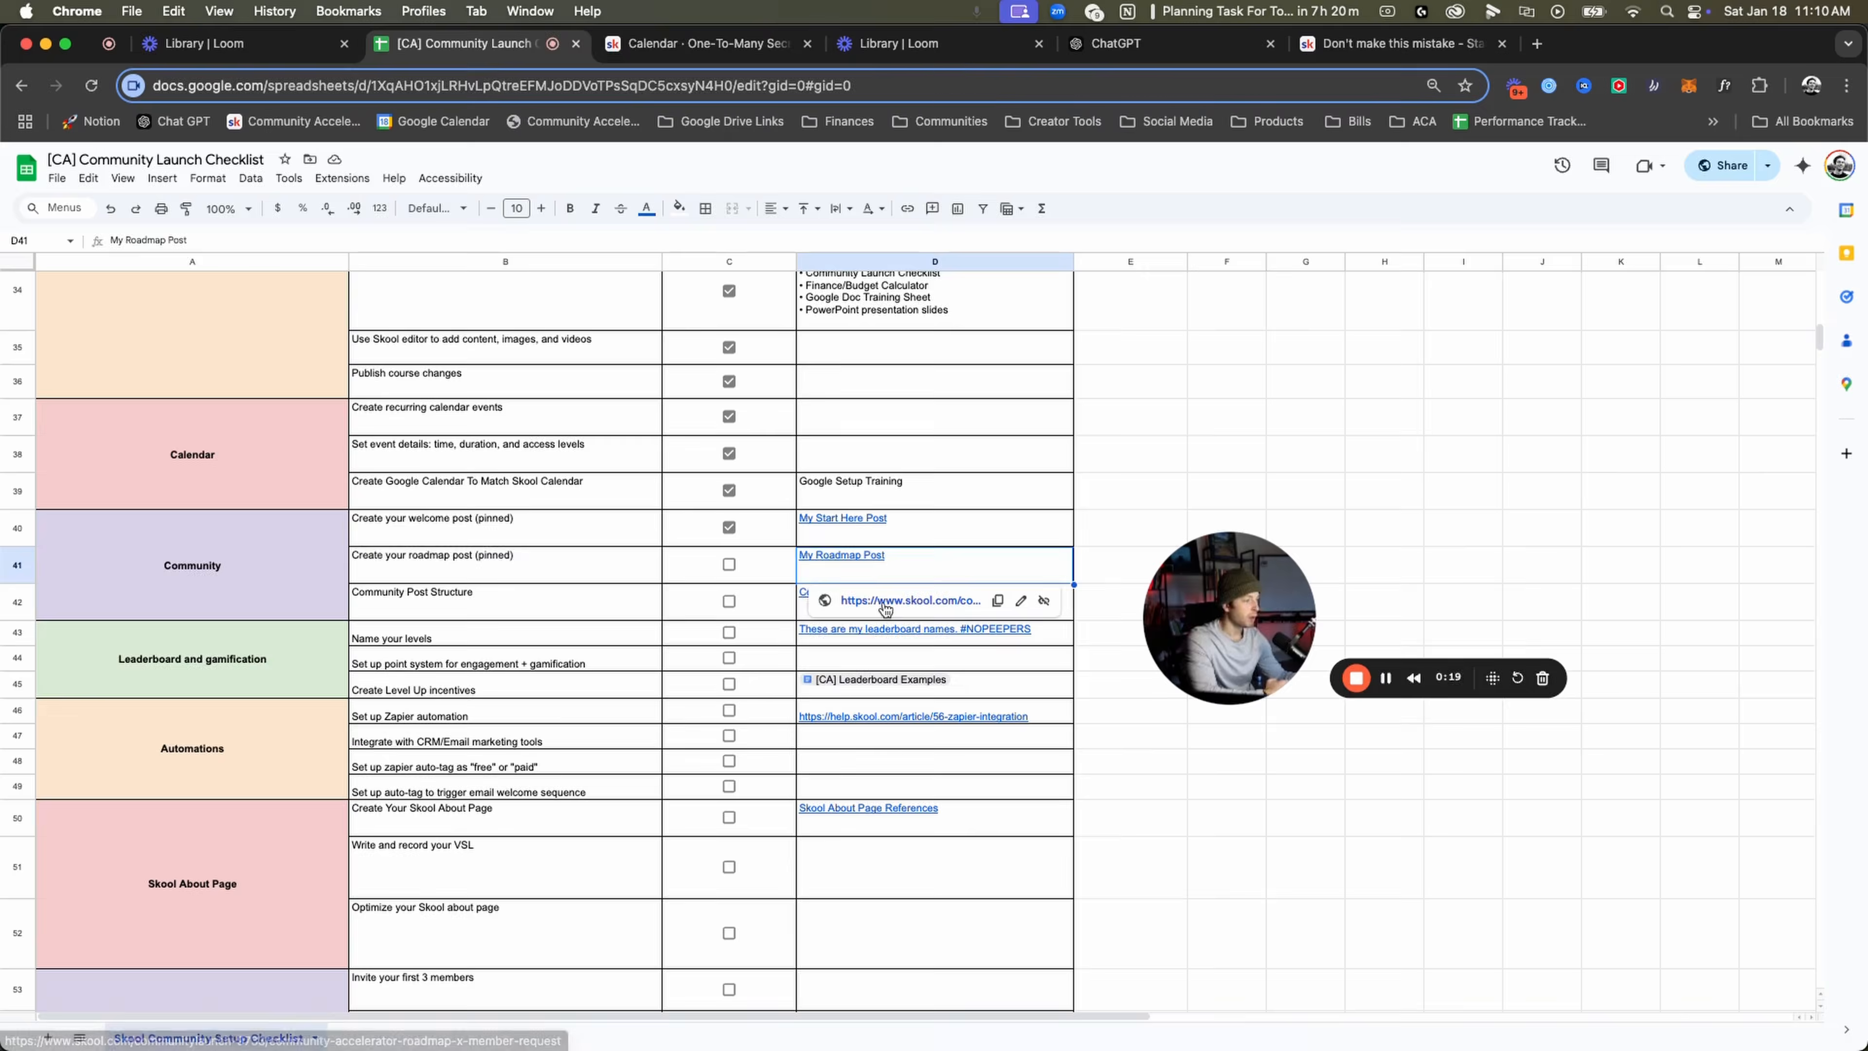
click(910, 600)
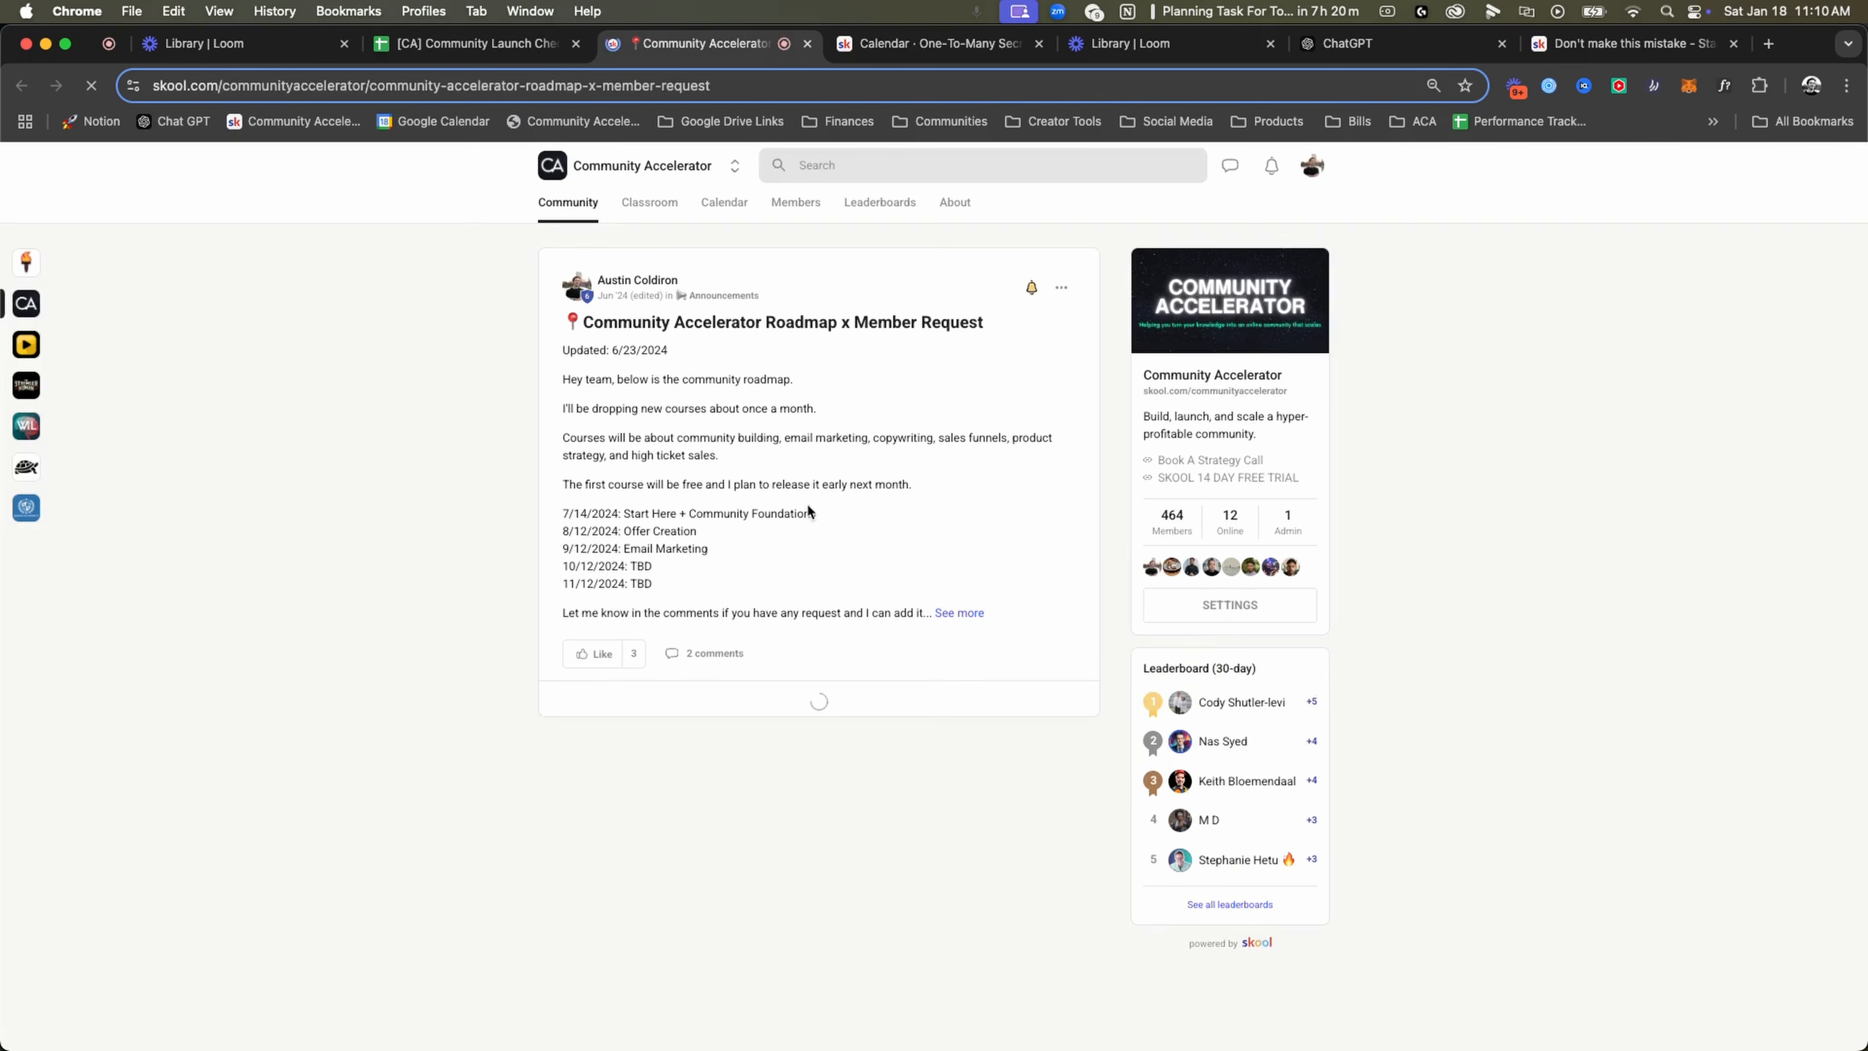
click(972, 613)
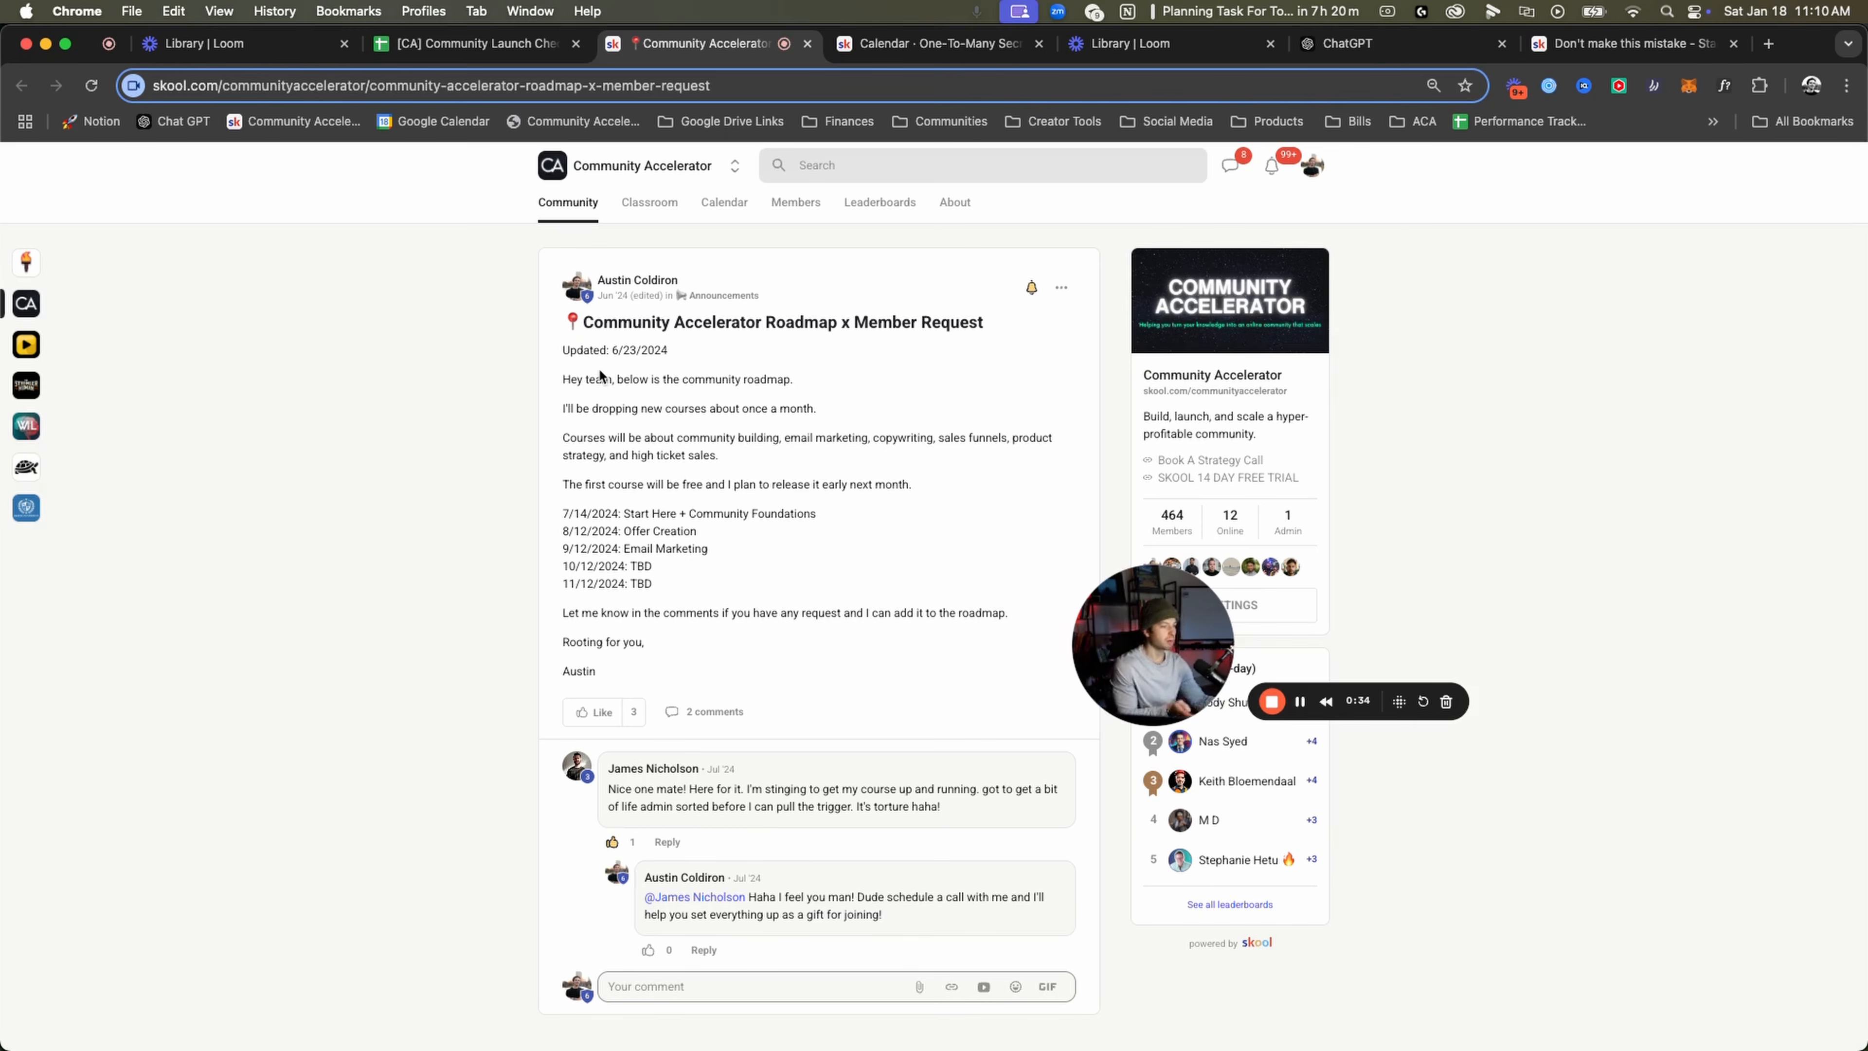
Examine the roadmap post's dated course release list and its title.
drag(624, 513, 564, 509)
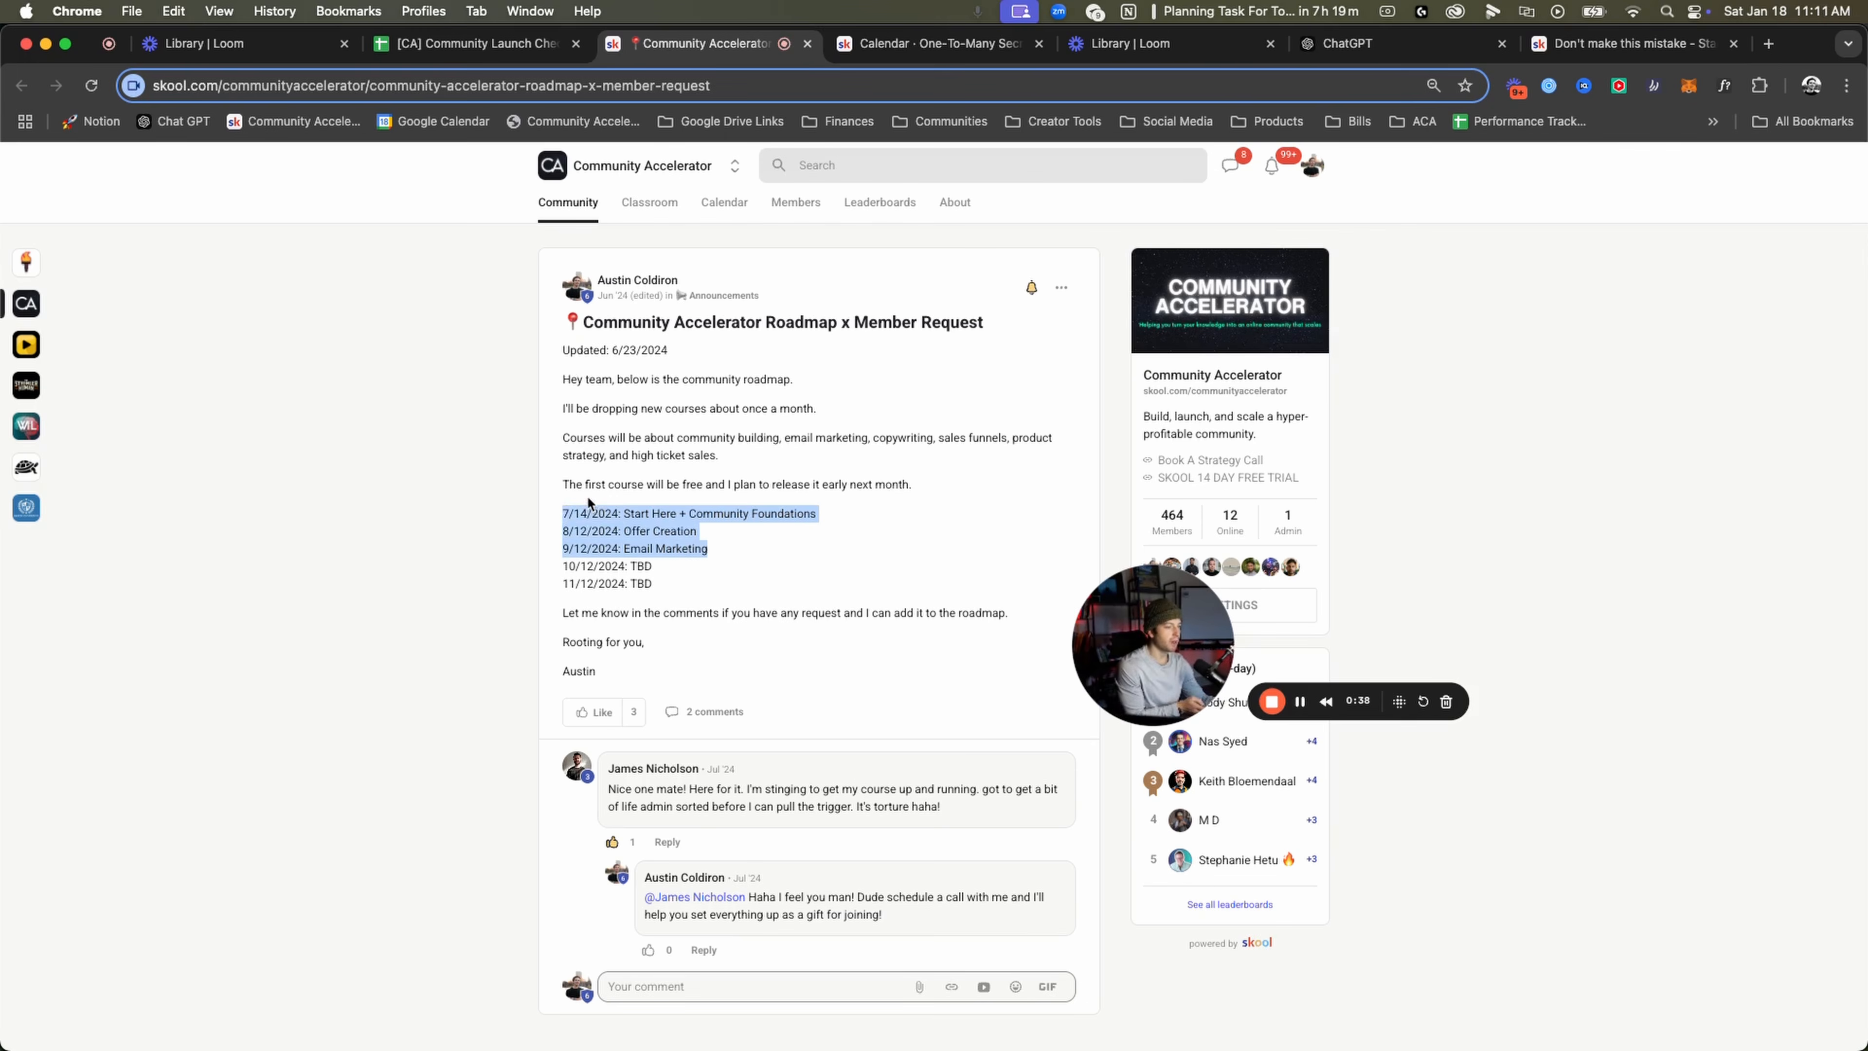
click(566, 510)
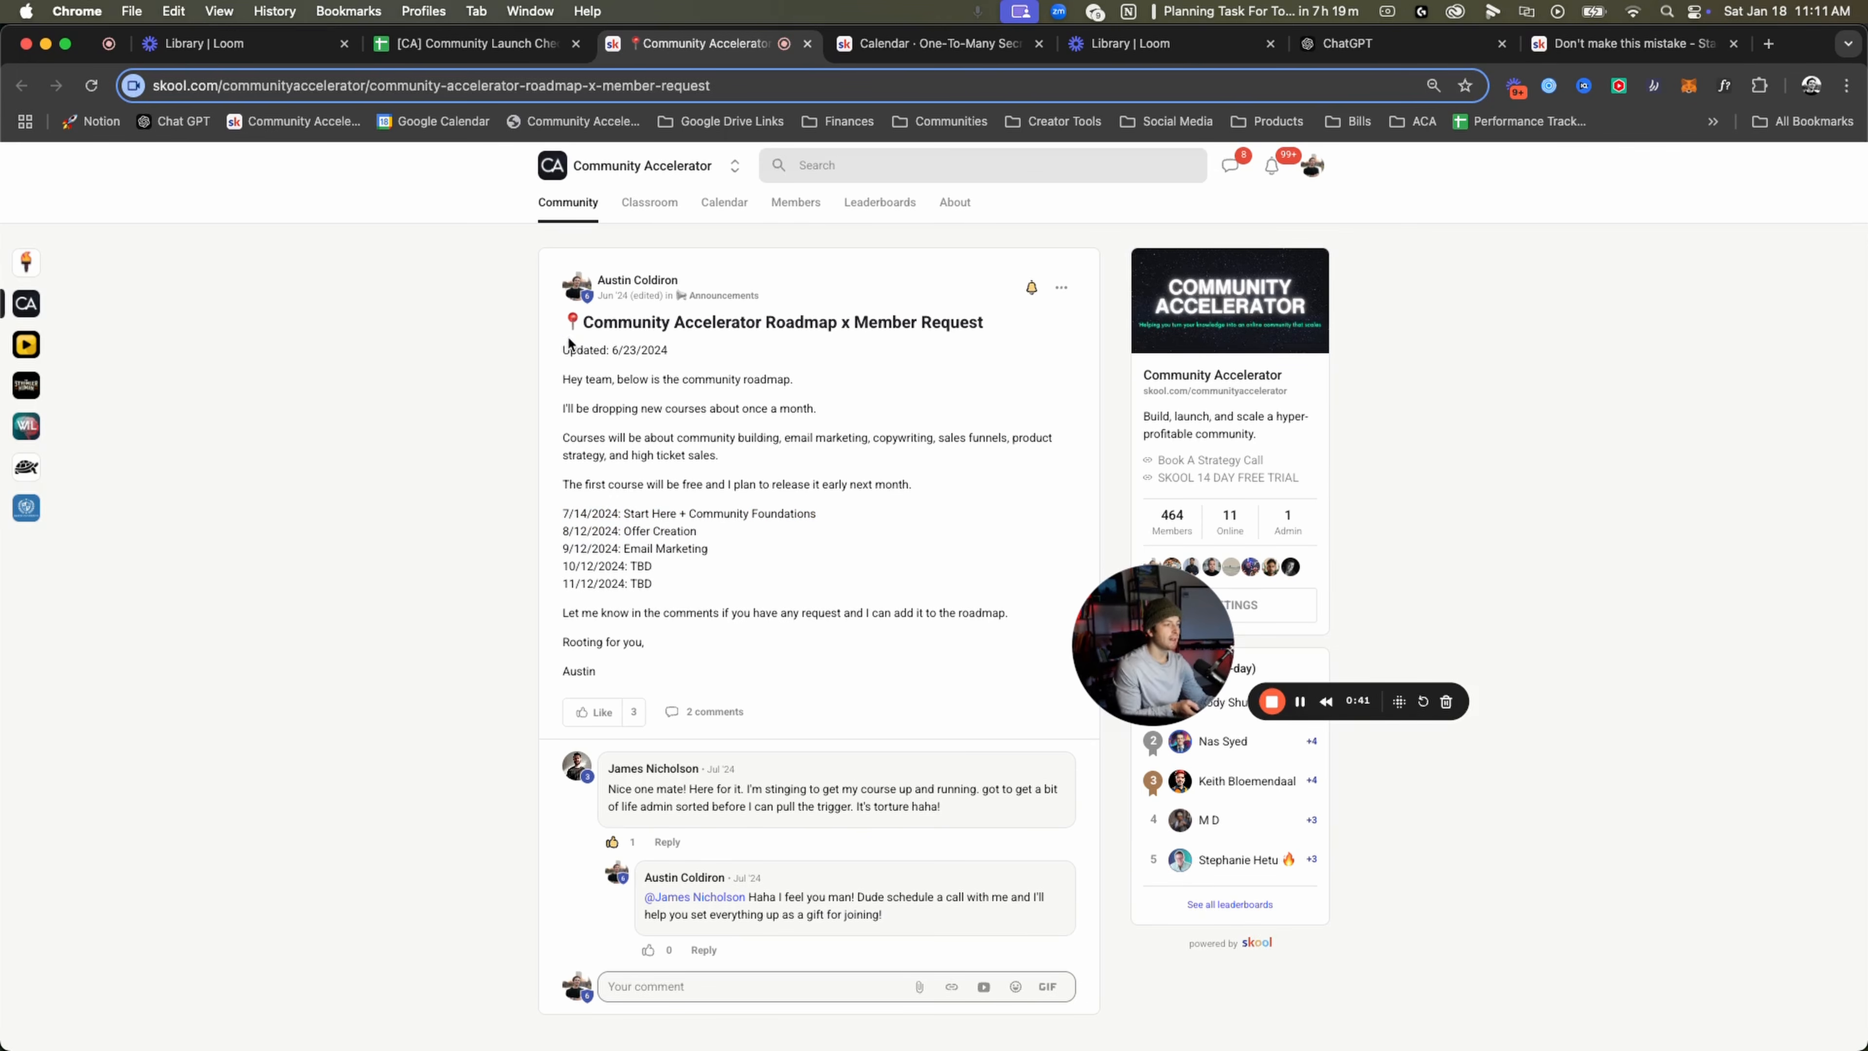
drag(564, 320, 785, 312)
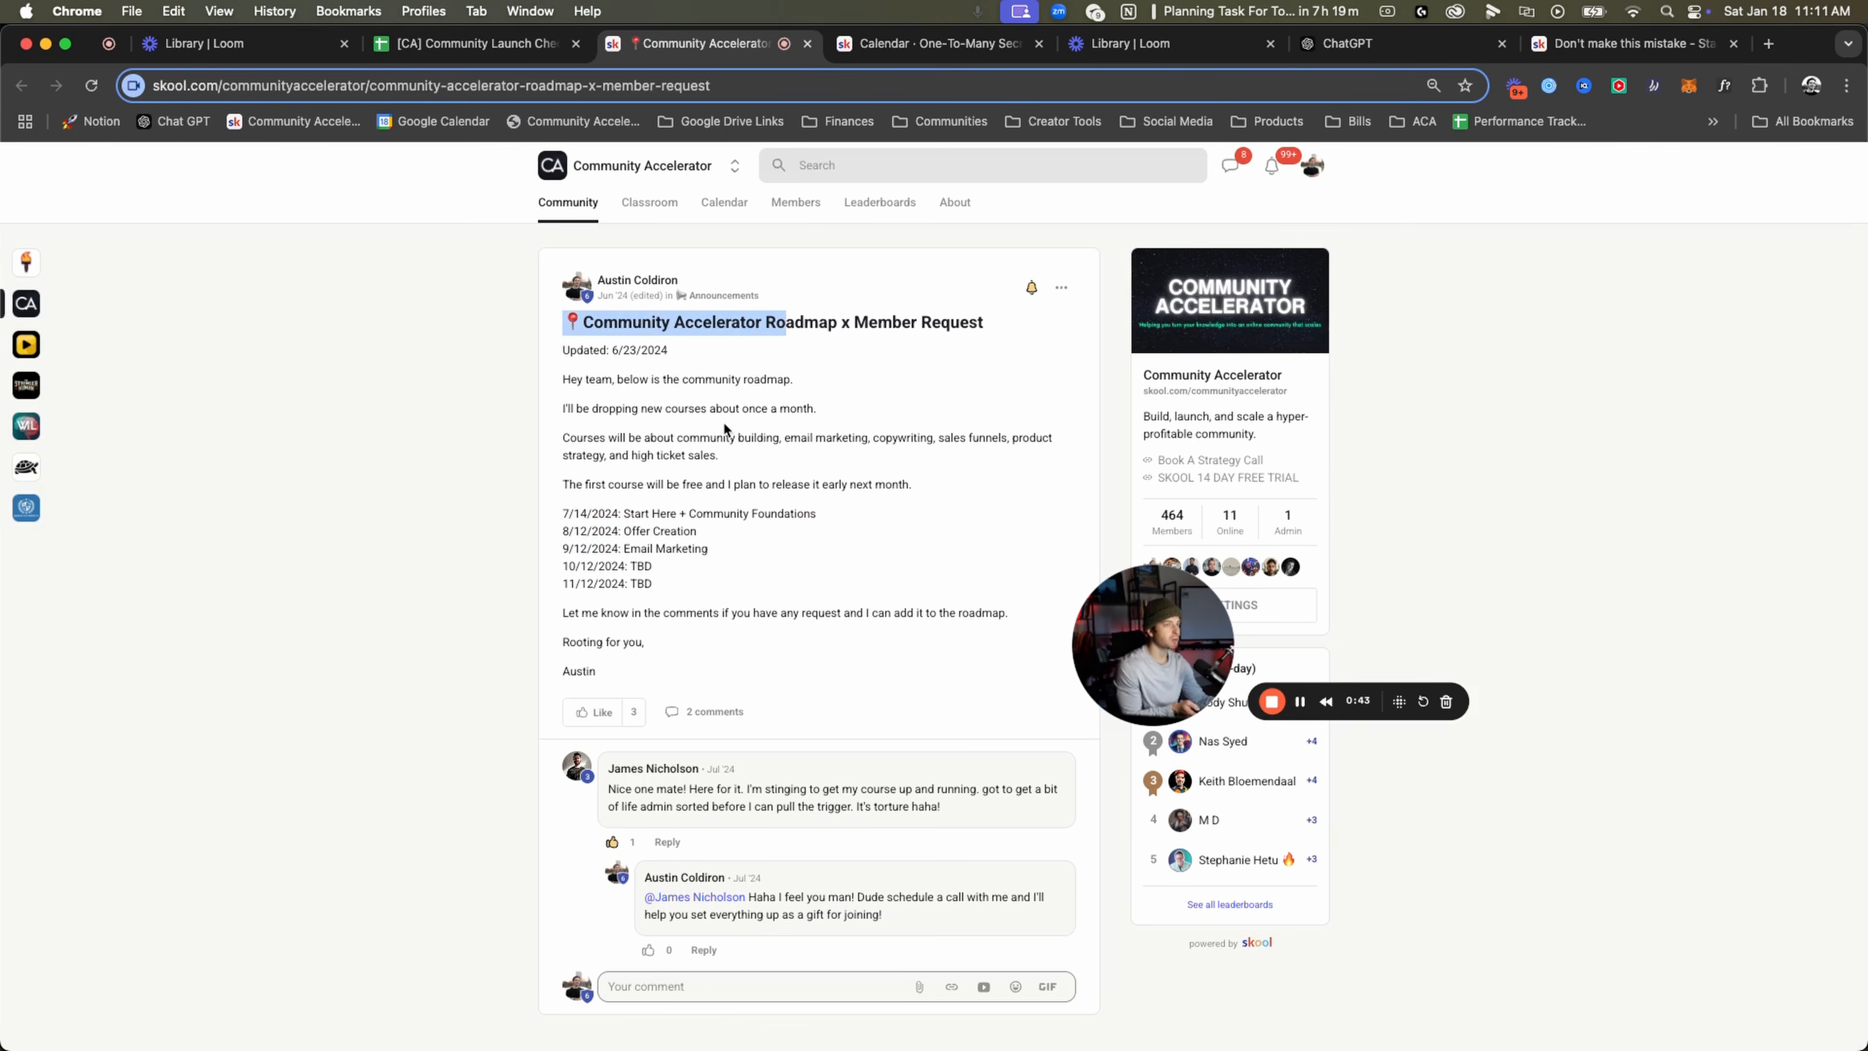
Mark the remaining Community items and all three Leaderboard and gamification items as complete in the launch checklist.
click(419, 45)
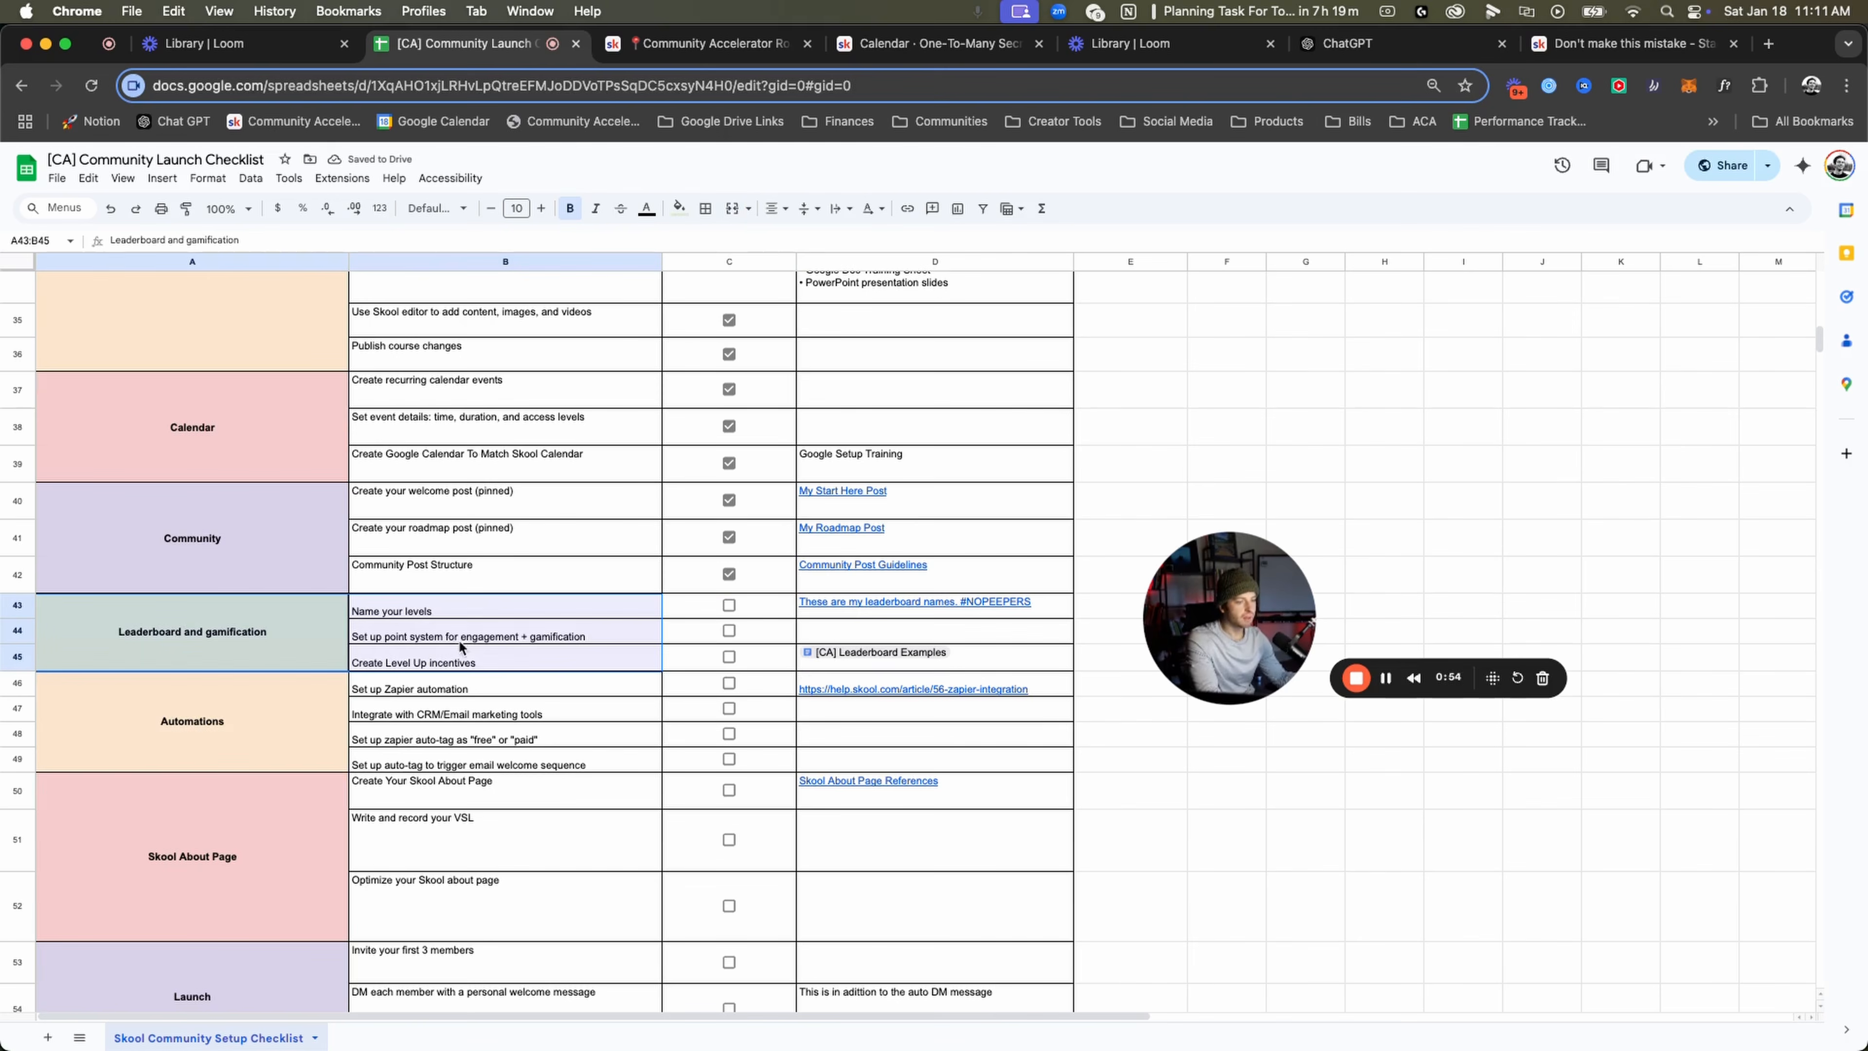
click(729, 605)
click(728, 630)
click(728, 657)
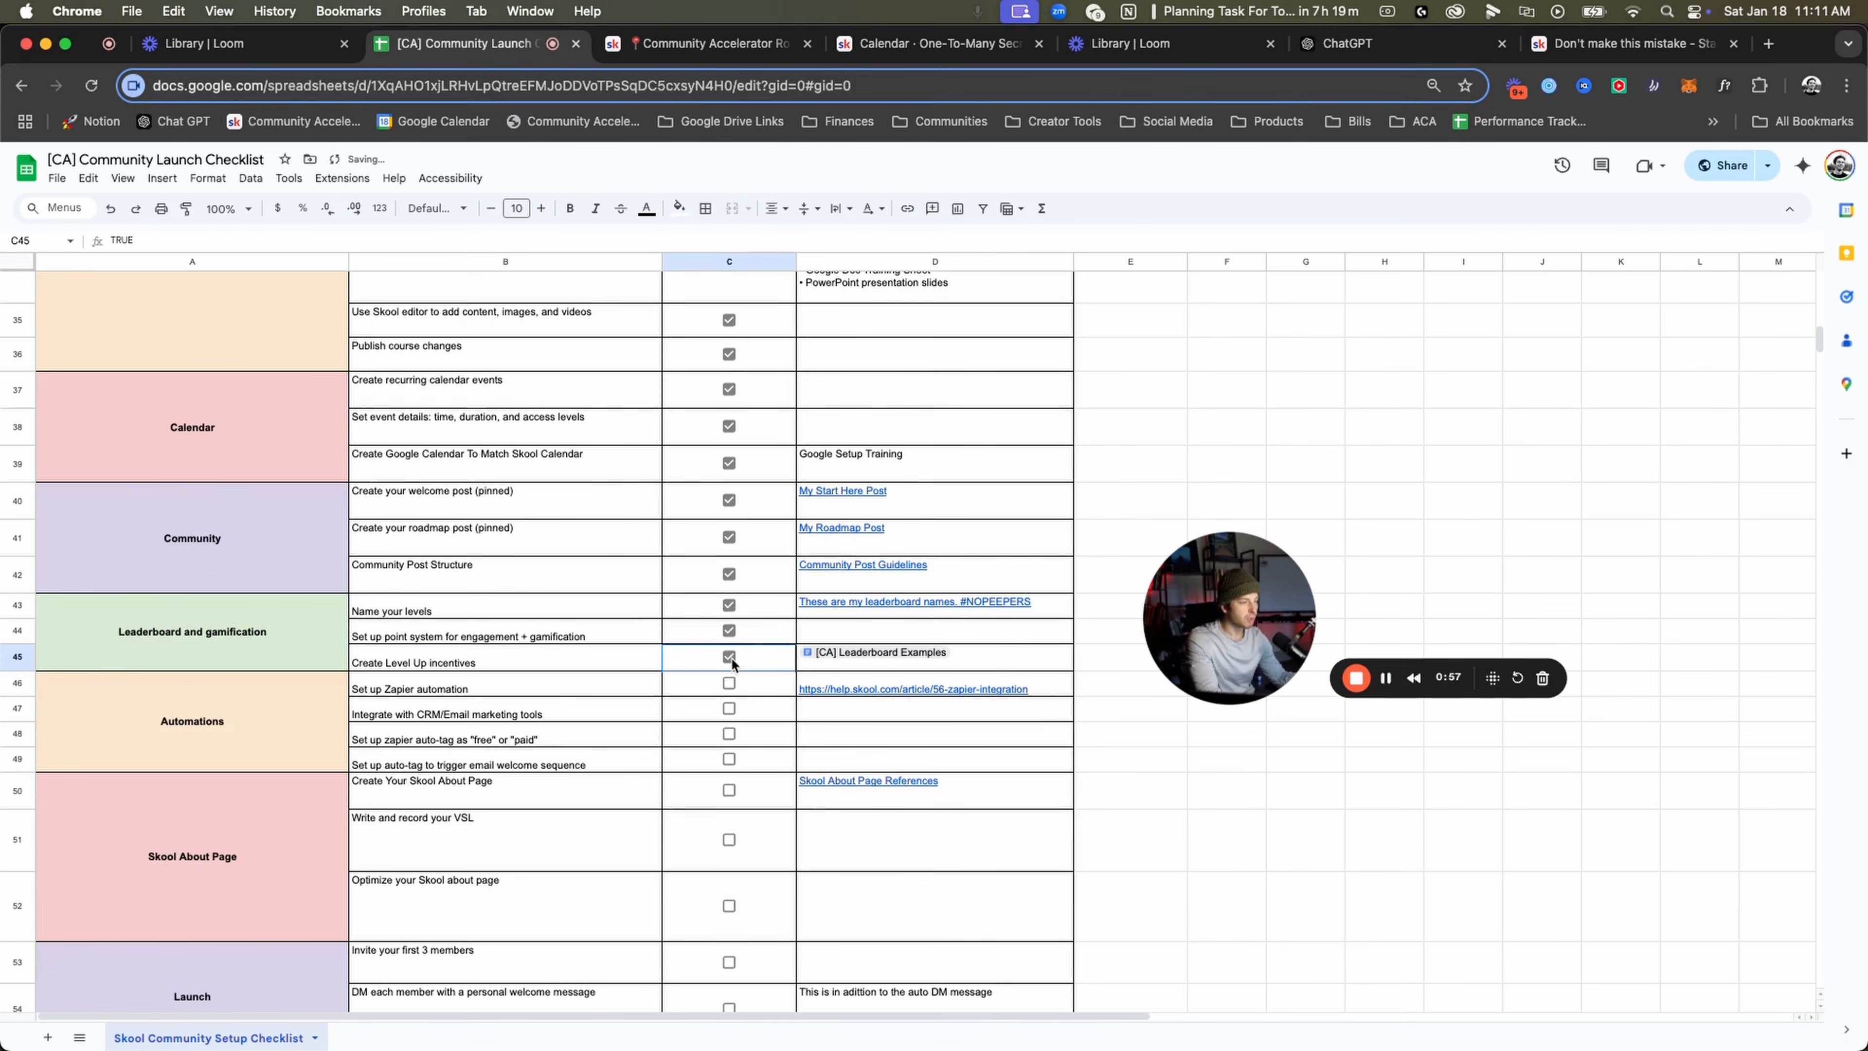
Open the [CA] Leaderboard Examples document linked beside "Create Level Up incentives".
click(1006, 655)
mouse_move(930, 653)
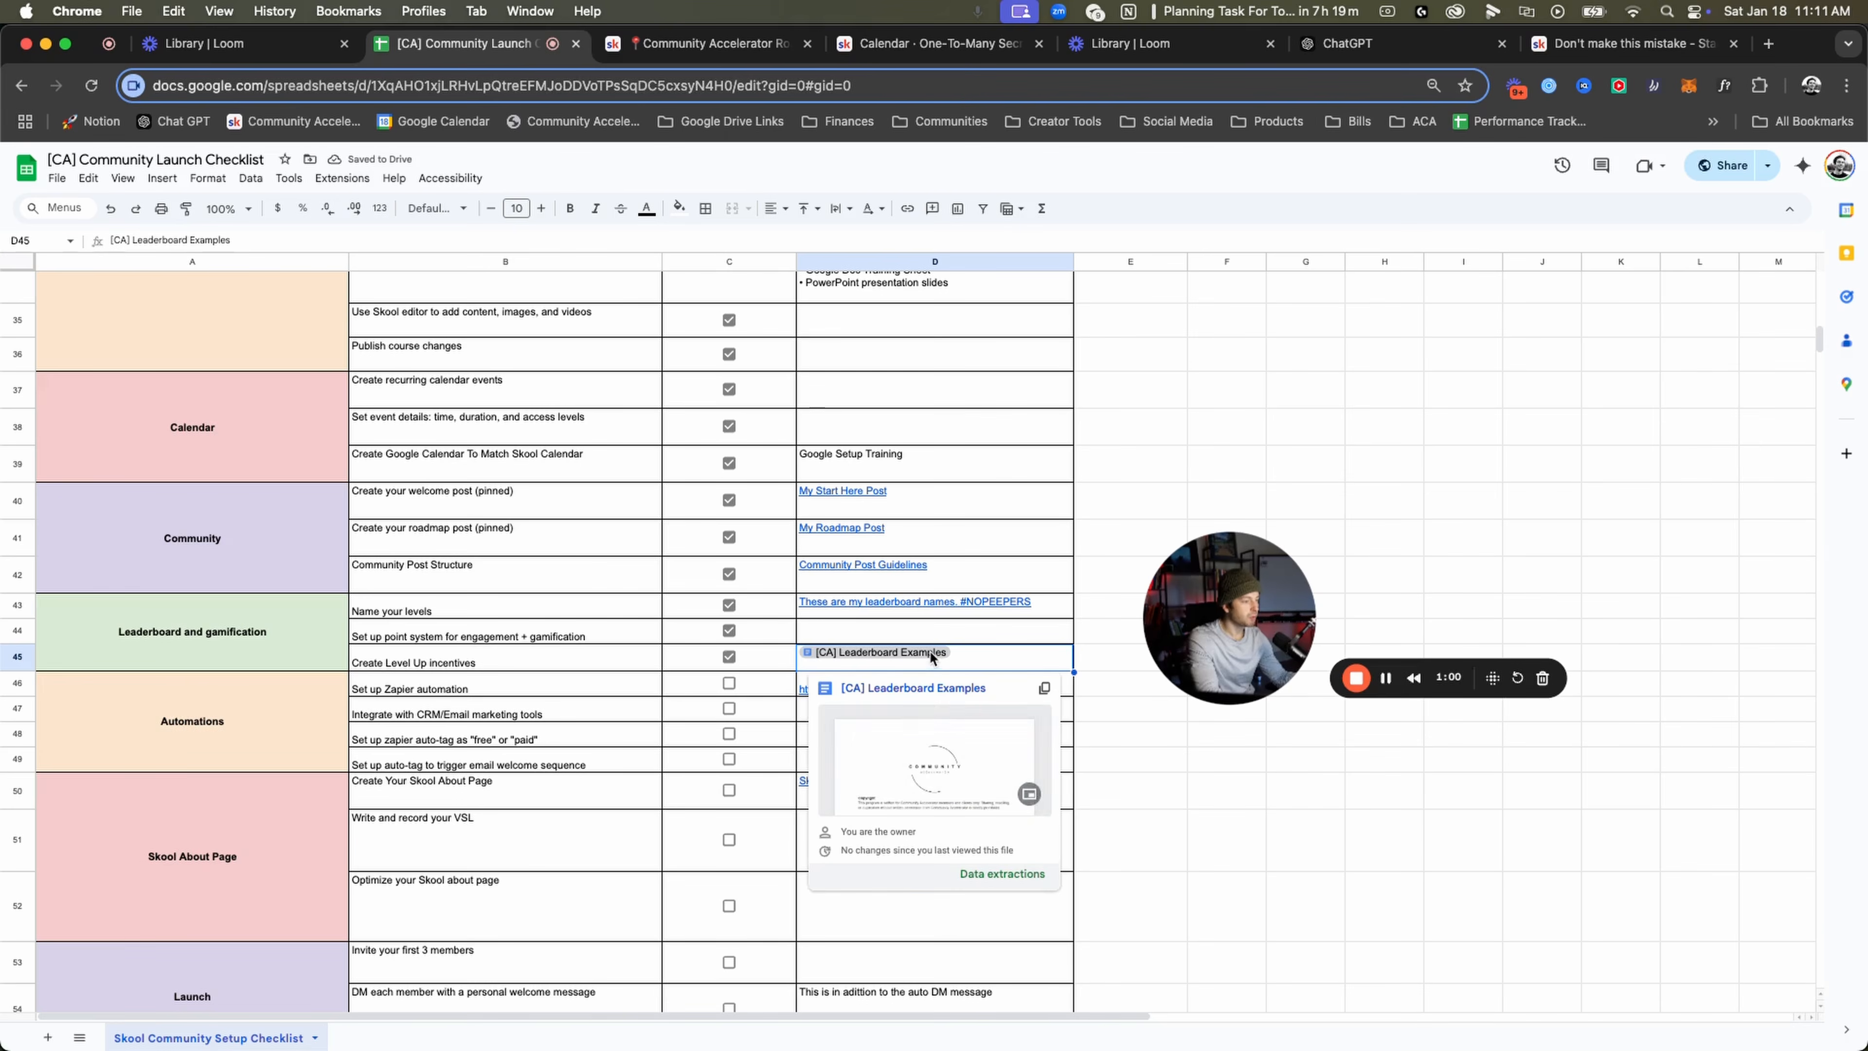
click(920, 689)
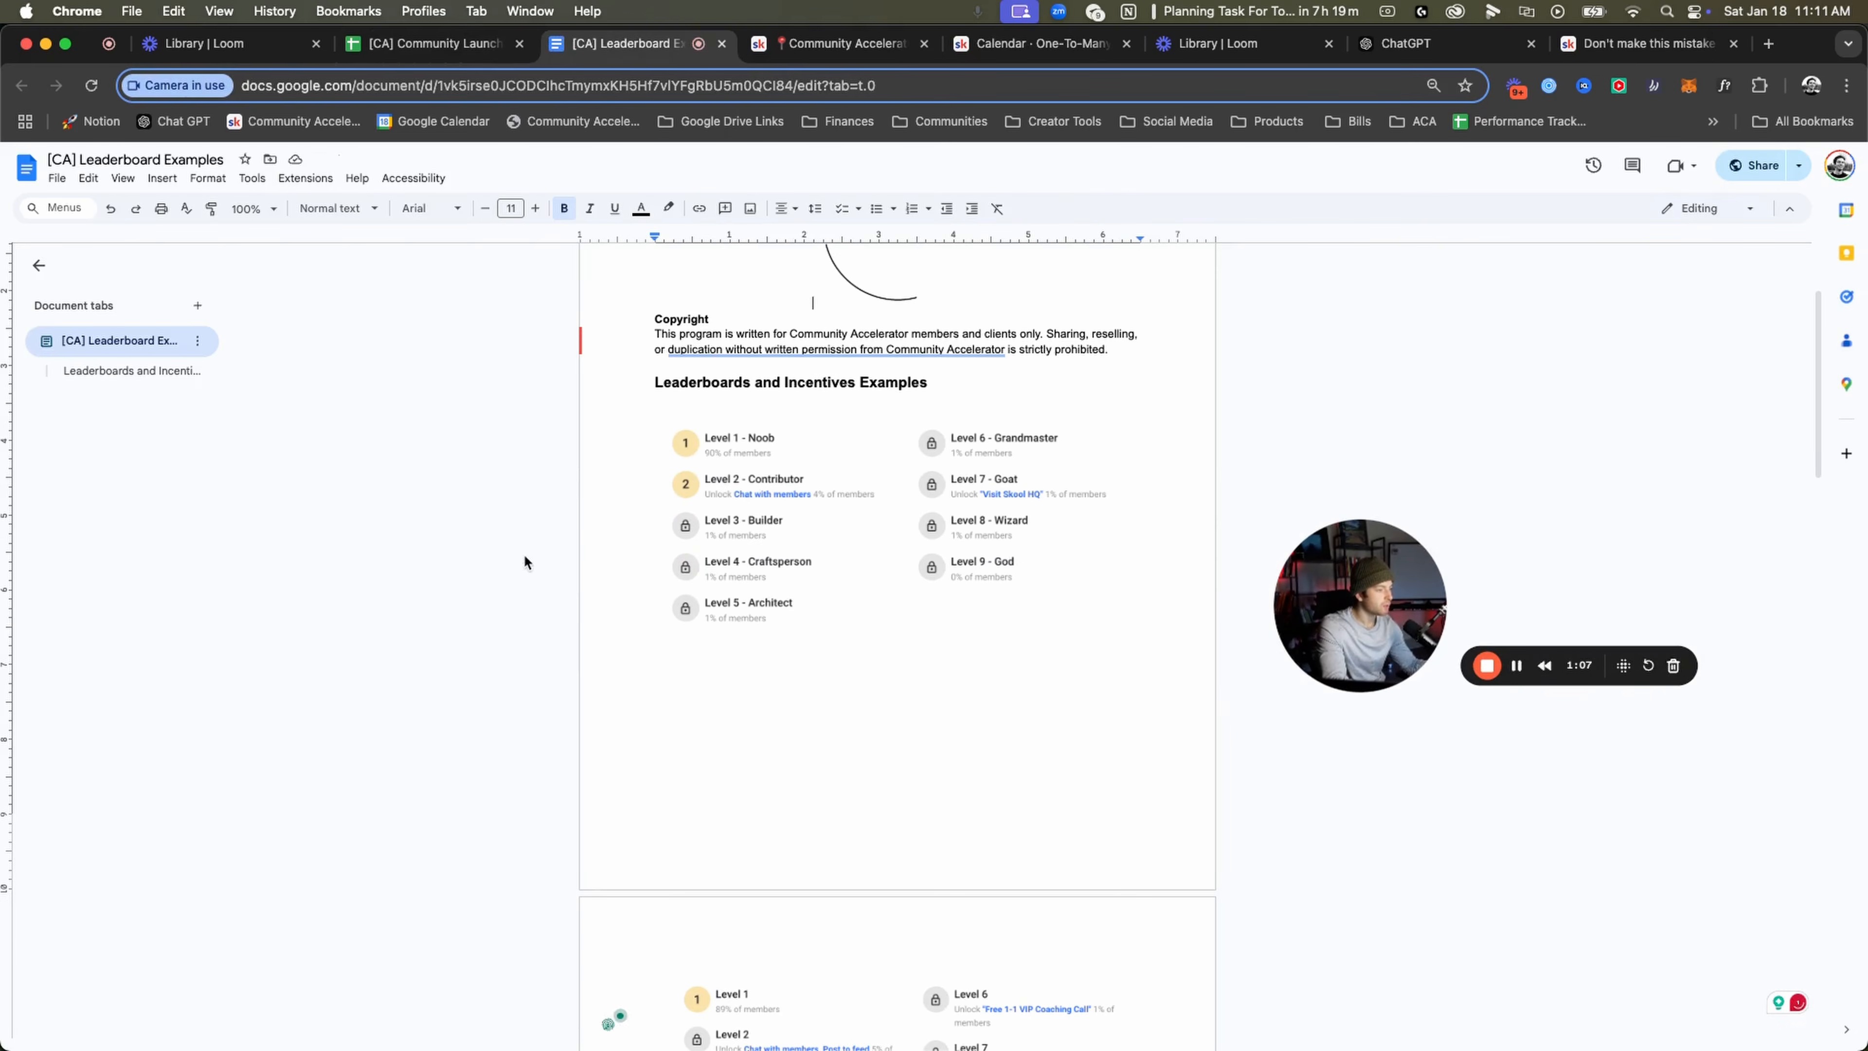
Examine the example level names and unlockable incentives throughout the leaderboard document, and close it.
scroll(846, 478, down, 3)
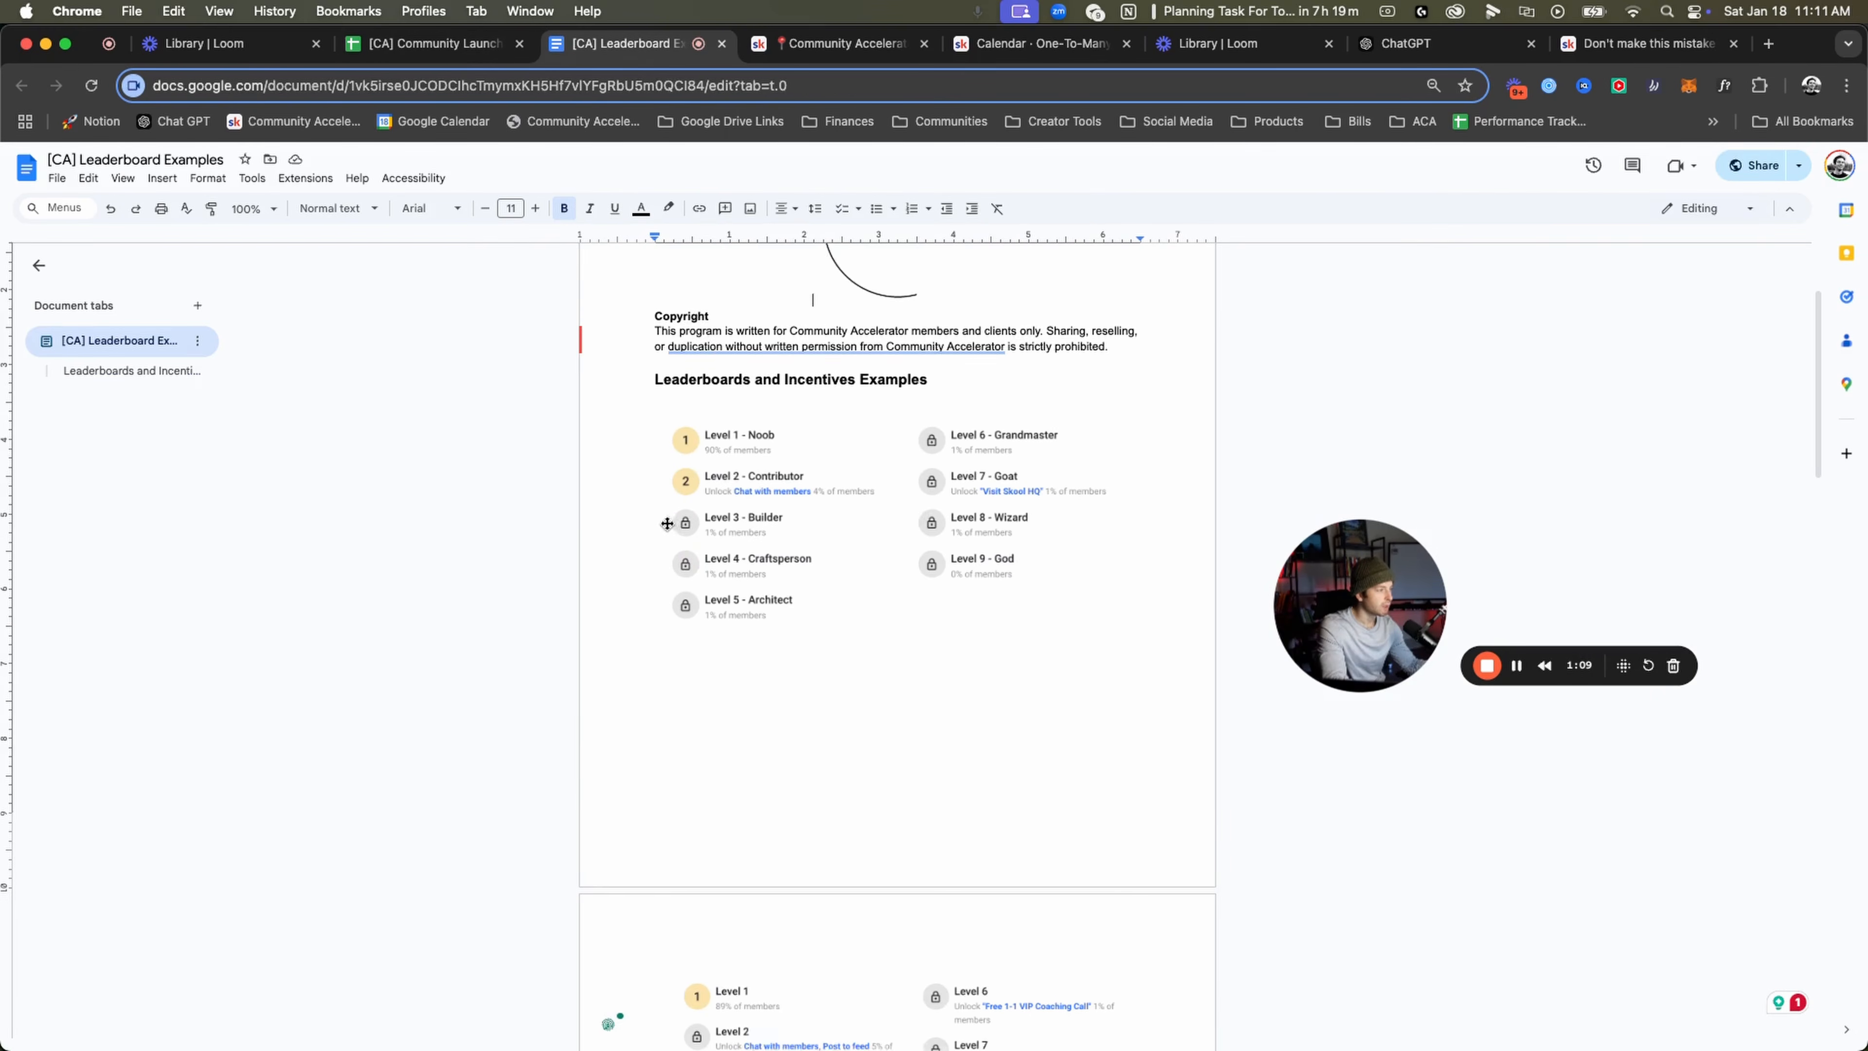
scroll(956, 441, up, 2)
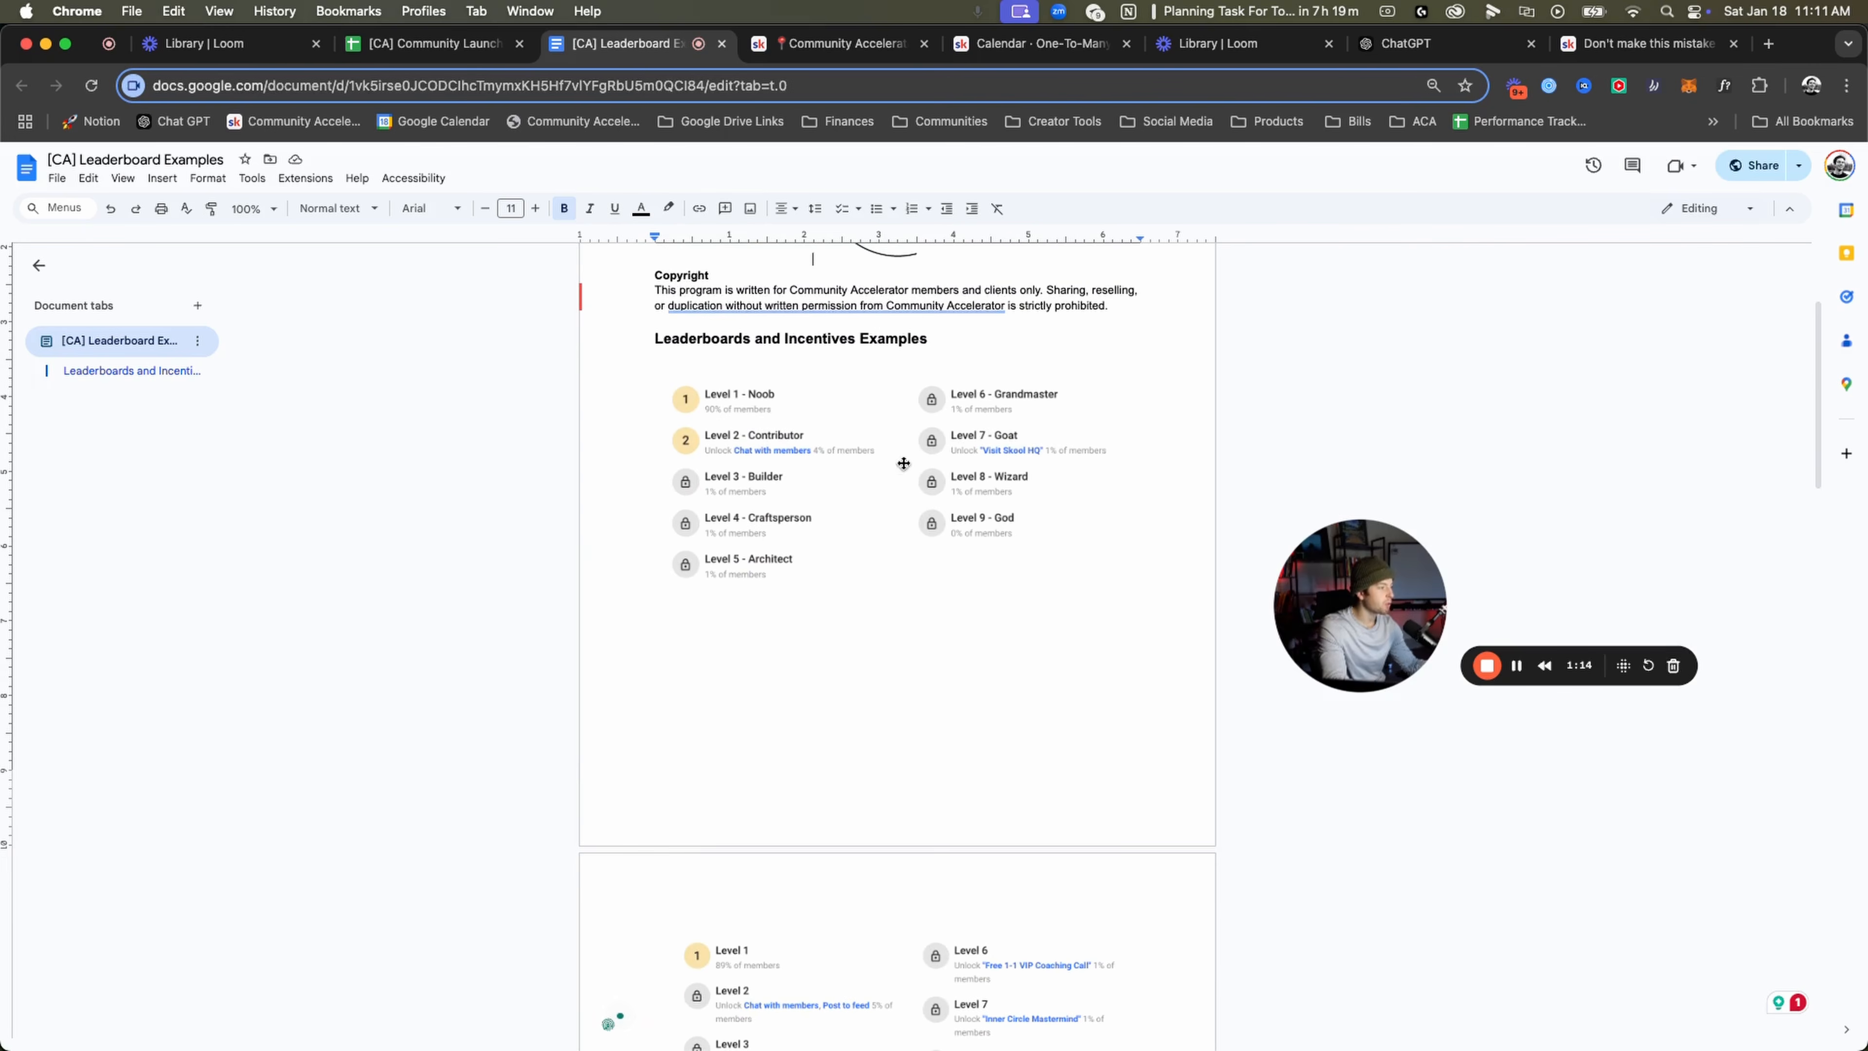
scroll(822, 464, down, 10)
scroll(820, 469, down, 12)
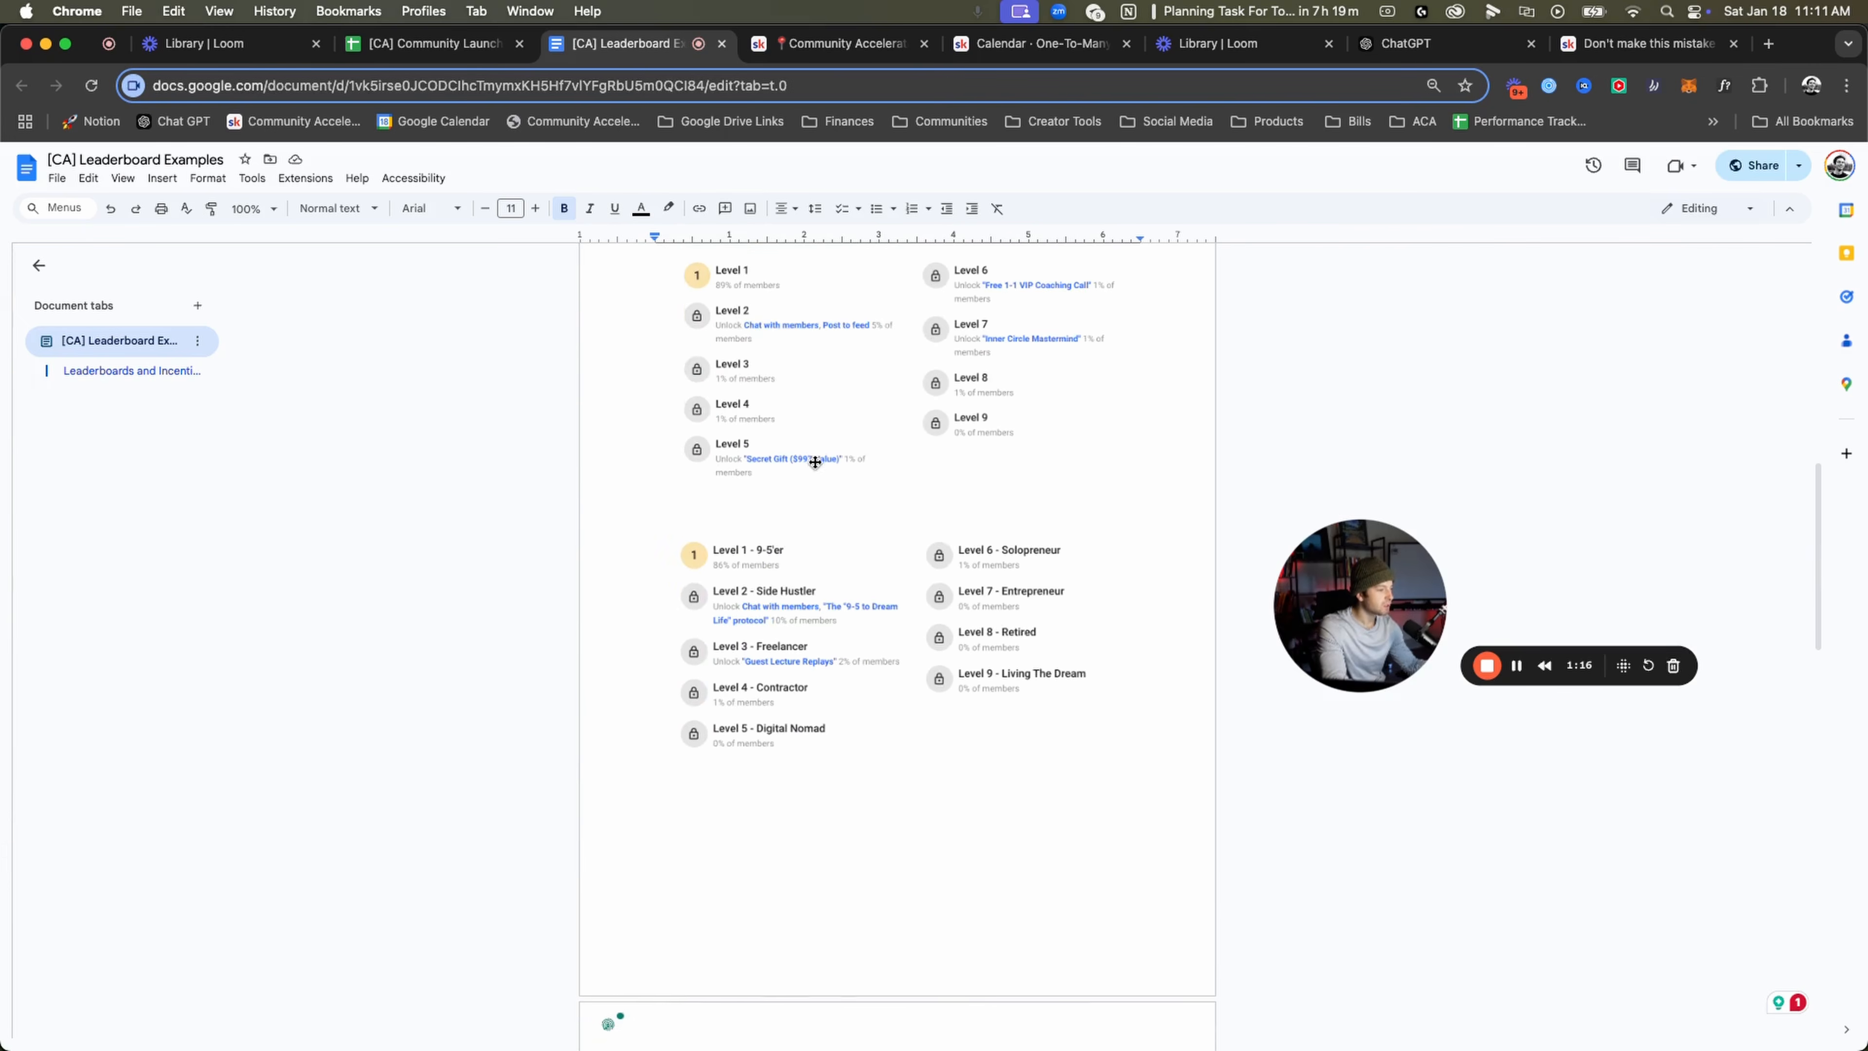
scroll(876, 510, down, 12)
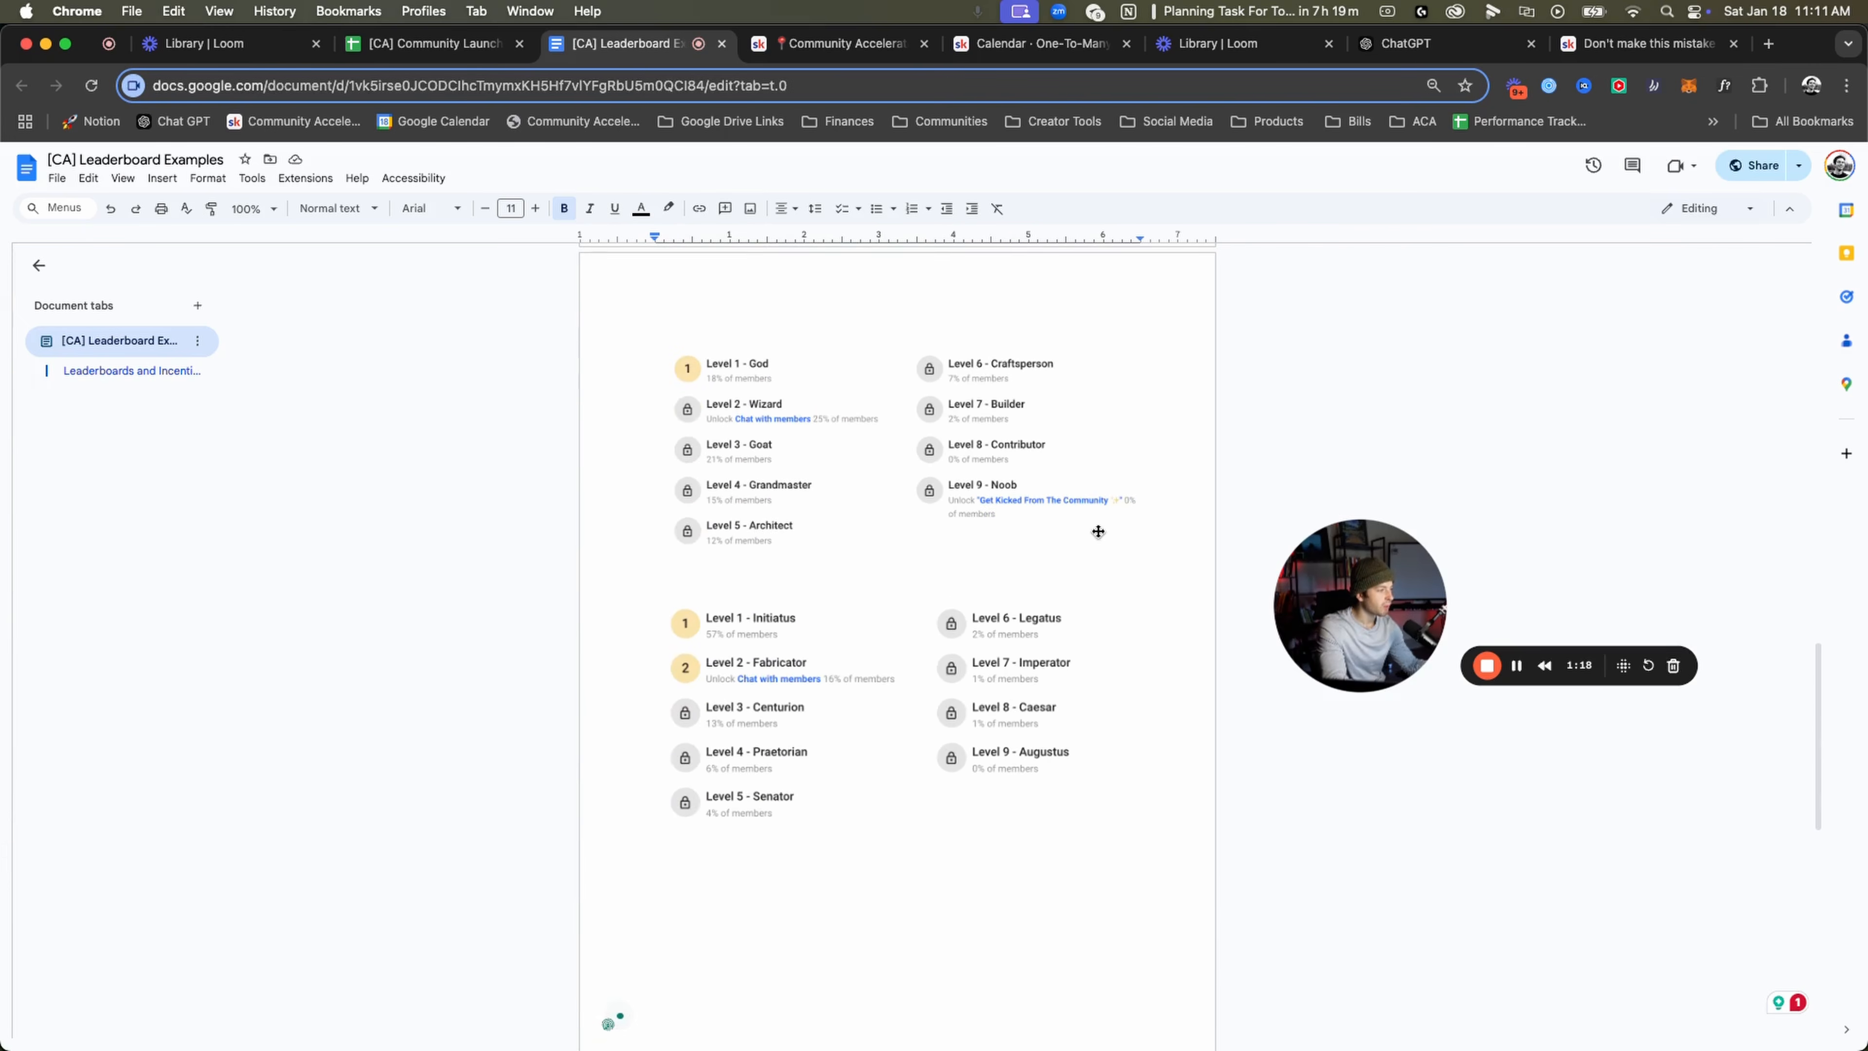
scroll(1074, 522, down, 2)
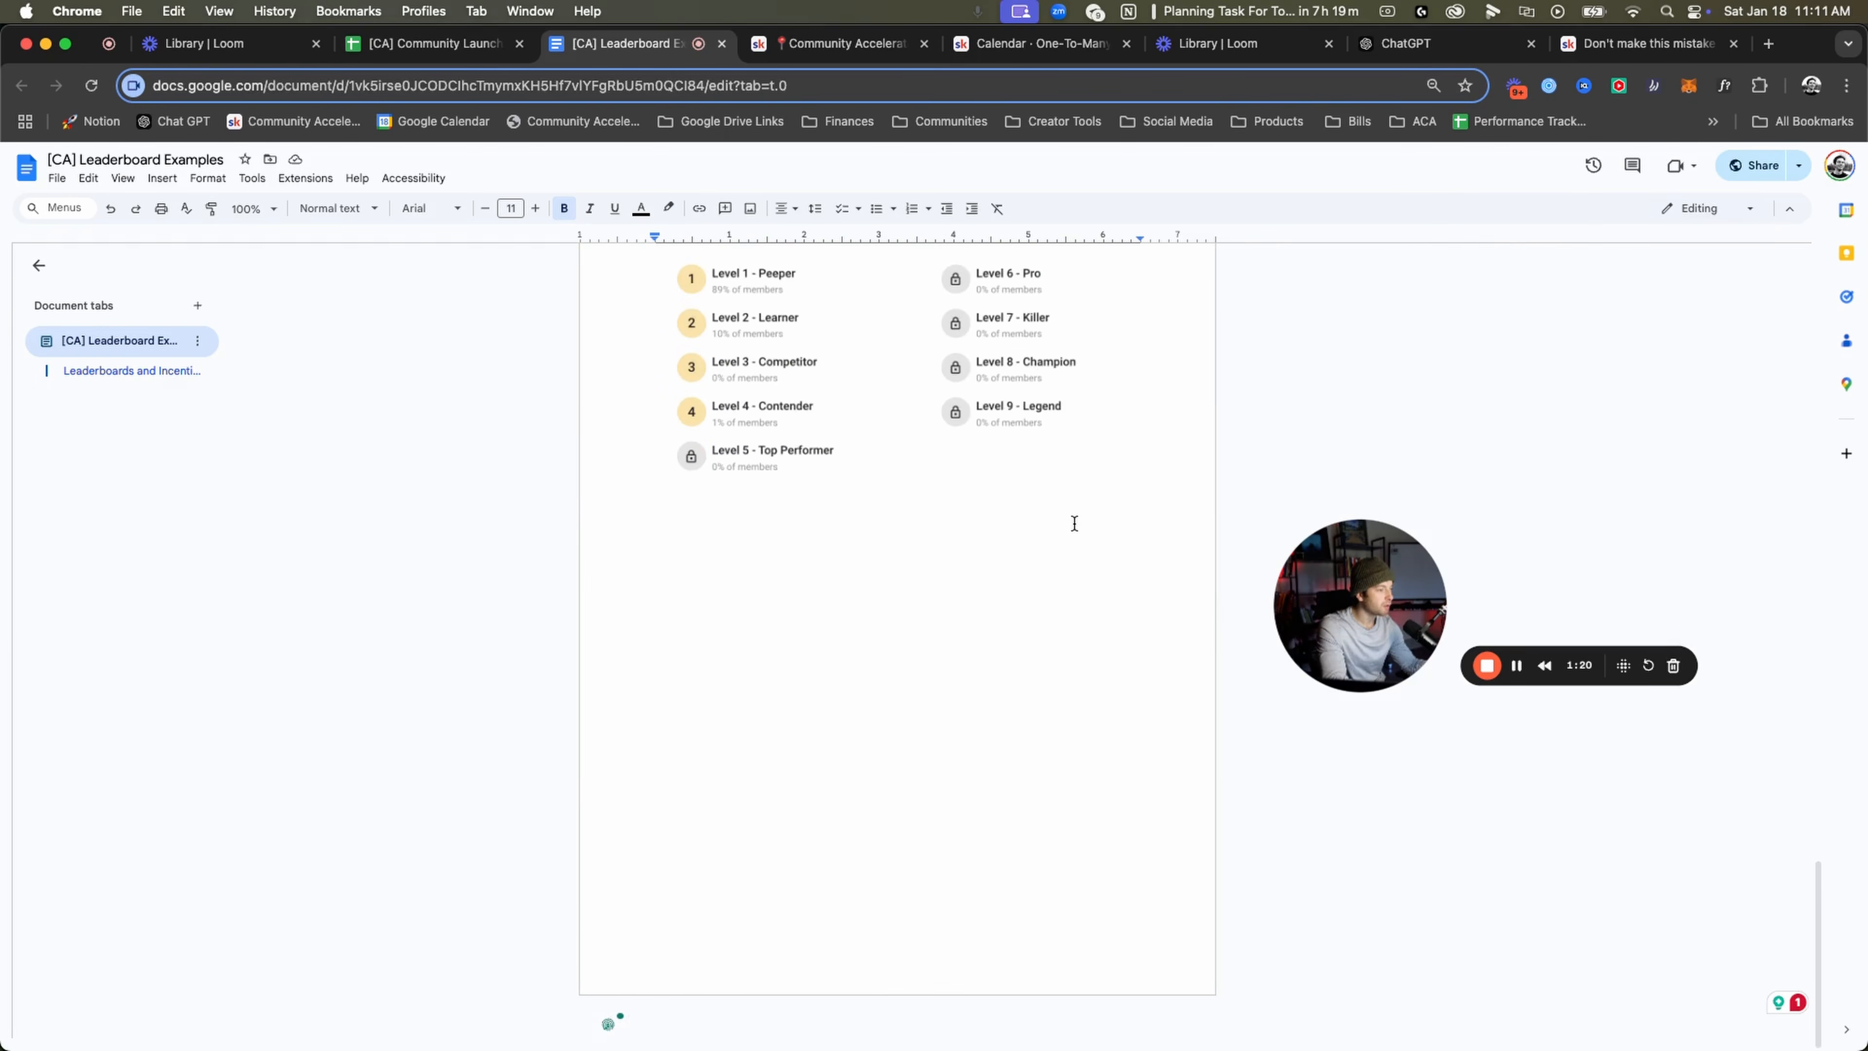
scroll(1071, 522, up, 20)
click(724, 45)
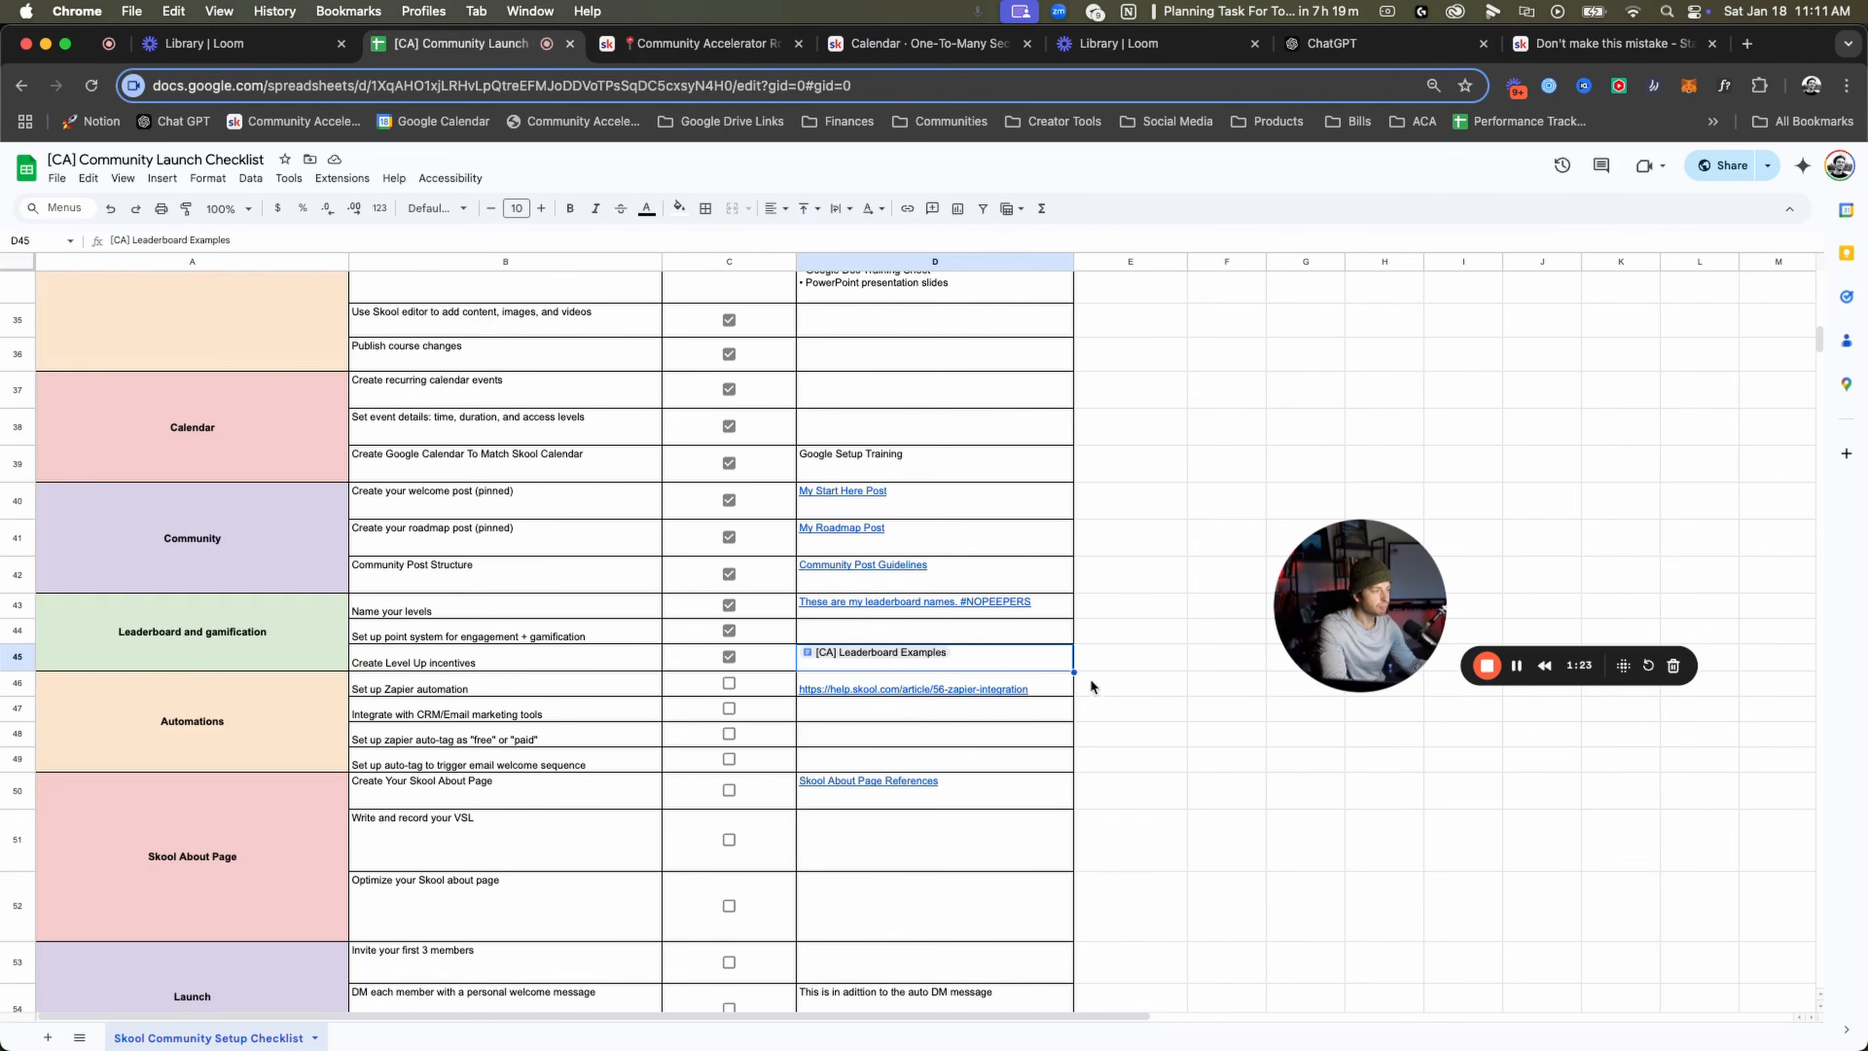
Review the four Automations items in the launch checklist, from Zapier setup to the email welcome sequence trigger.
scroll(515, 516, down, 3)
drag(426, 568, 427, 648)
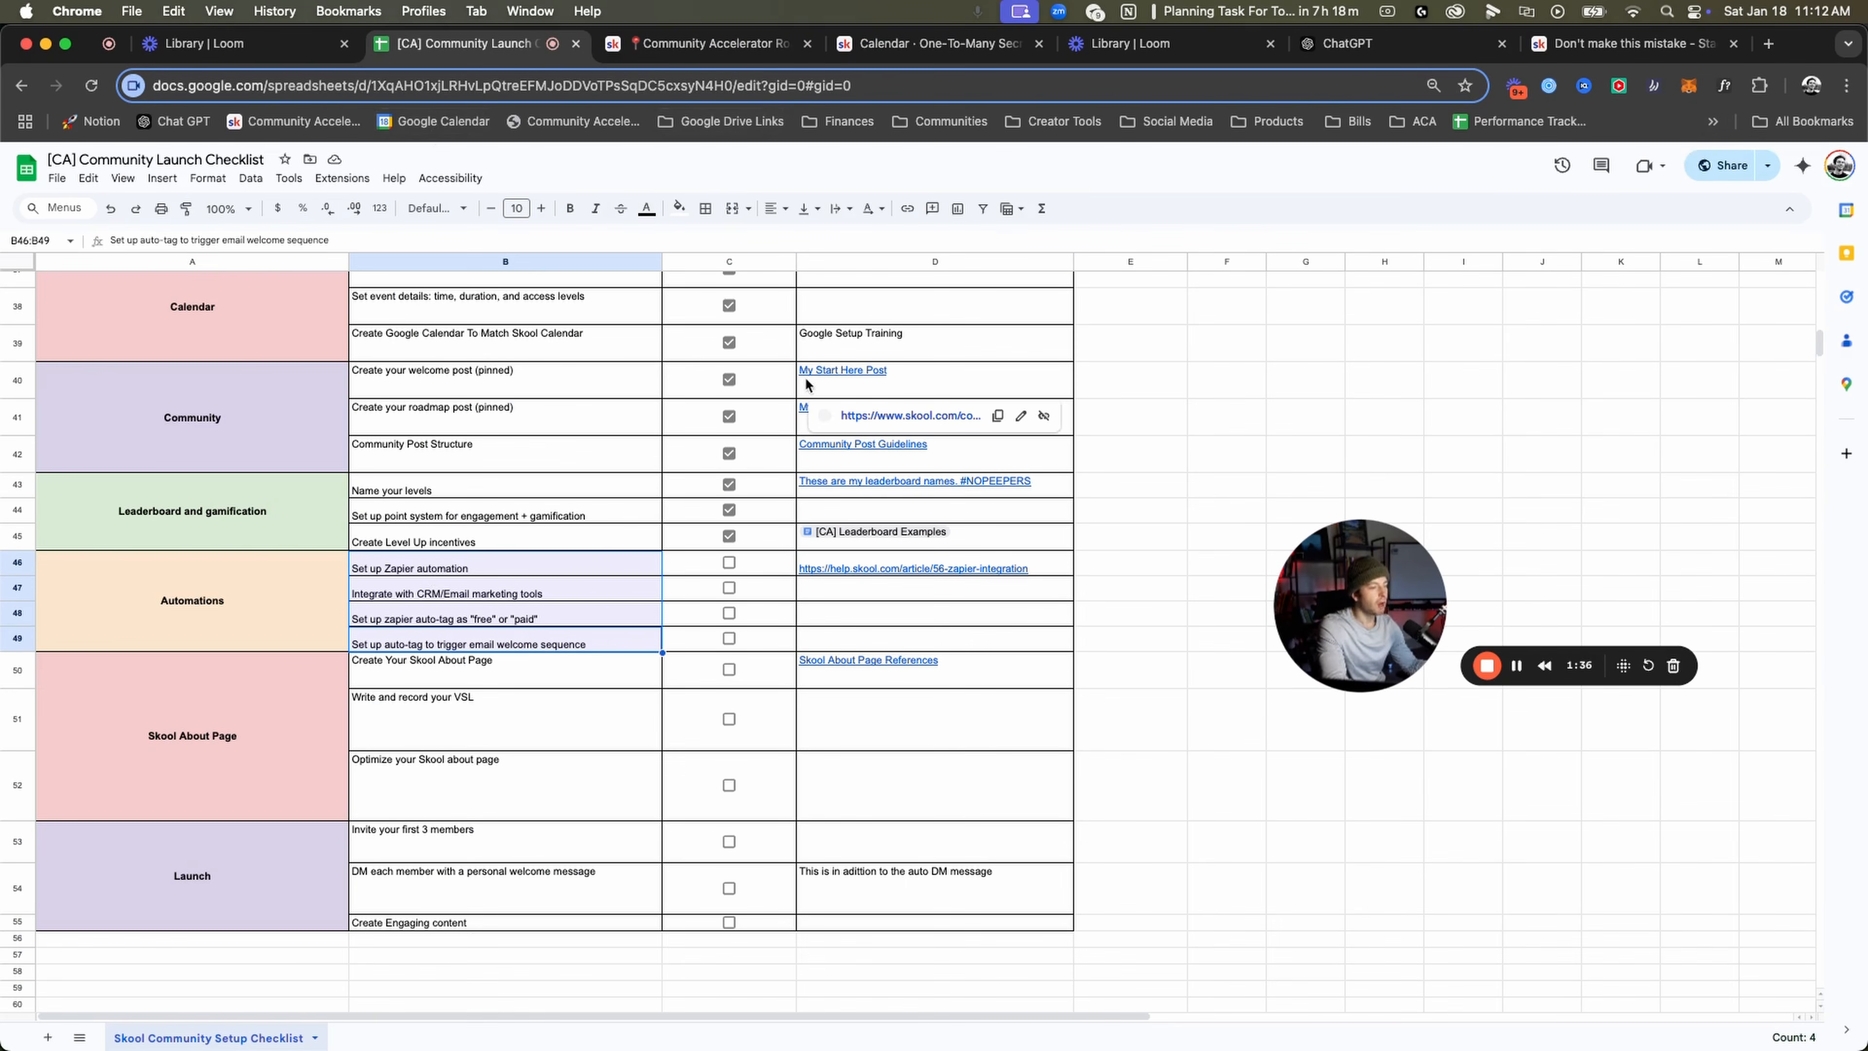
click(551, 572)
drag(553, 596, 553, 632)
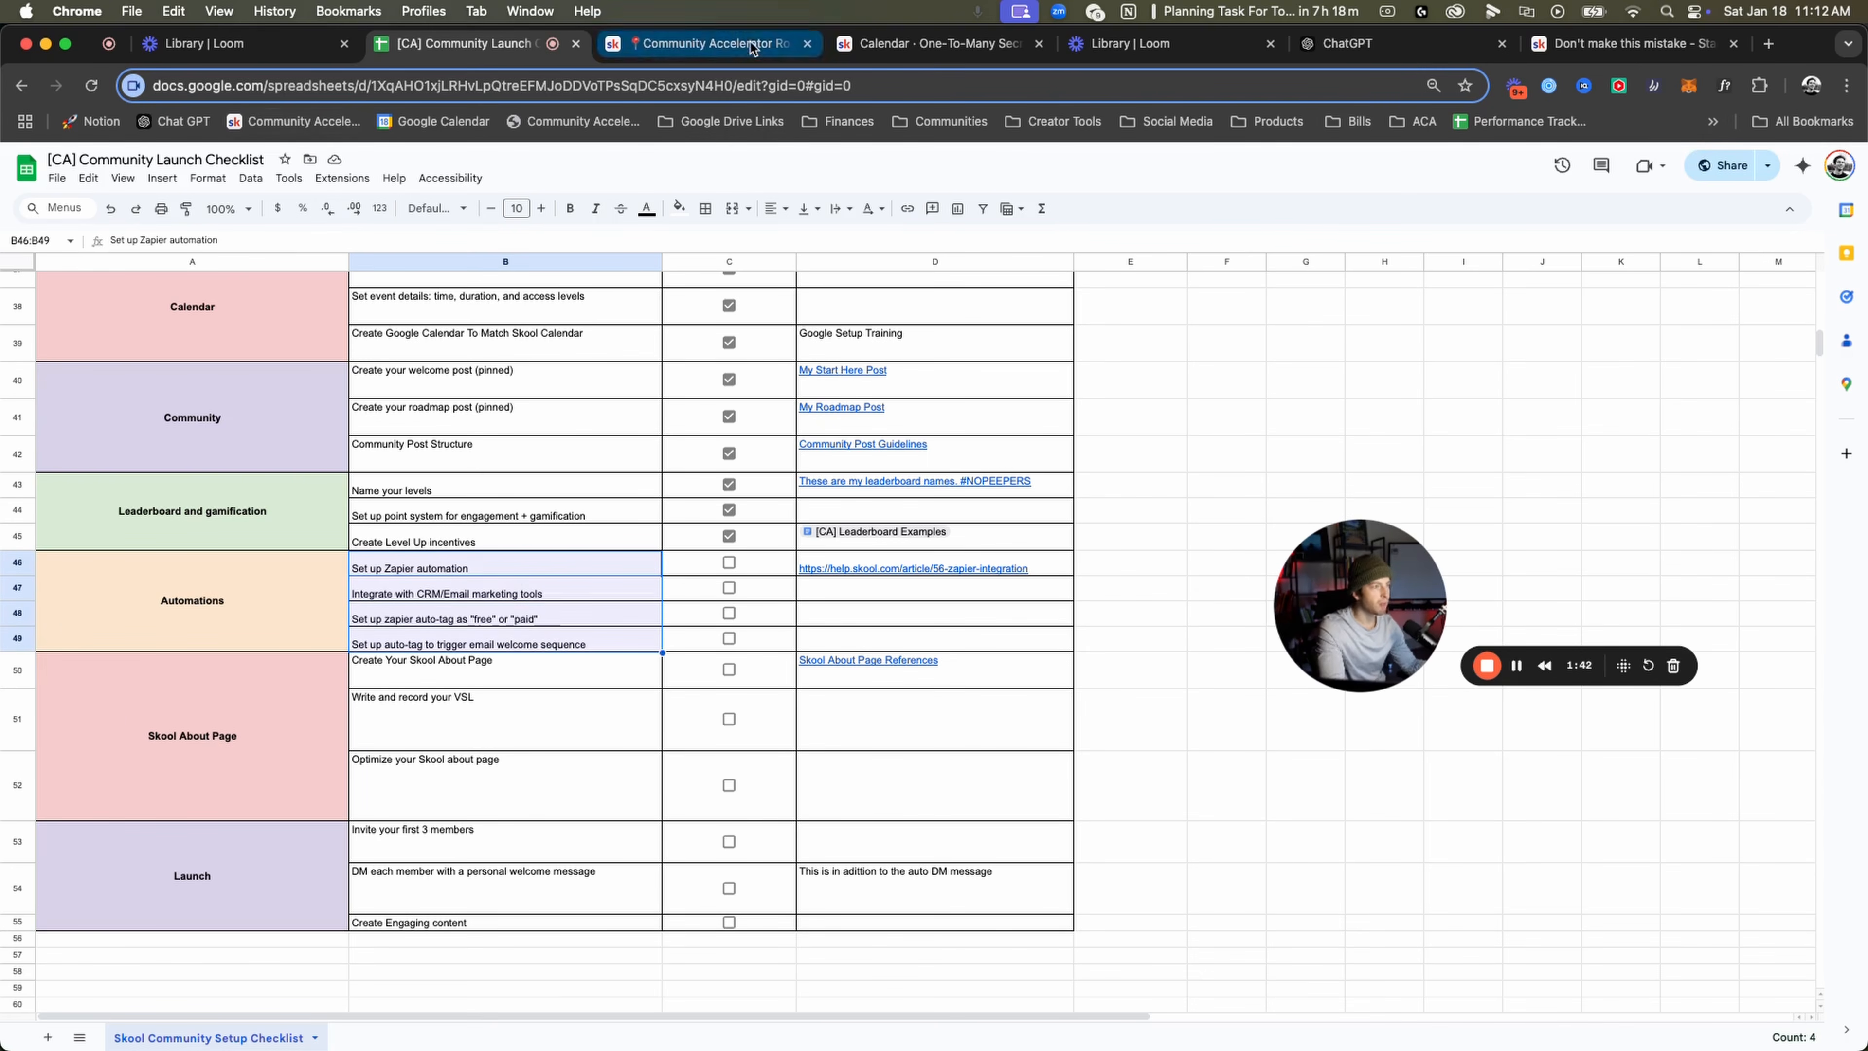
Open the Zapier integration plugin in the Community Accelerator group settings.
click(705, 43)
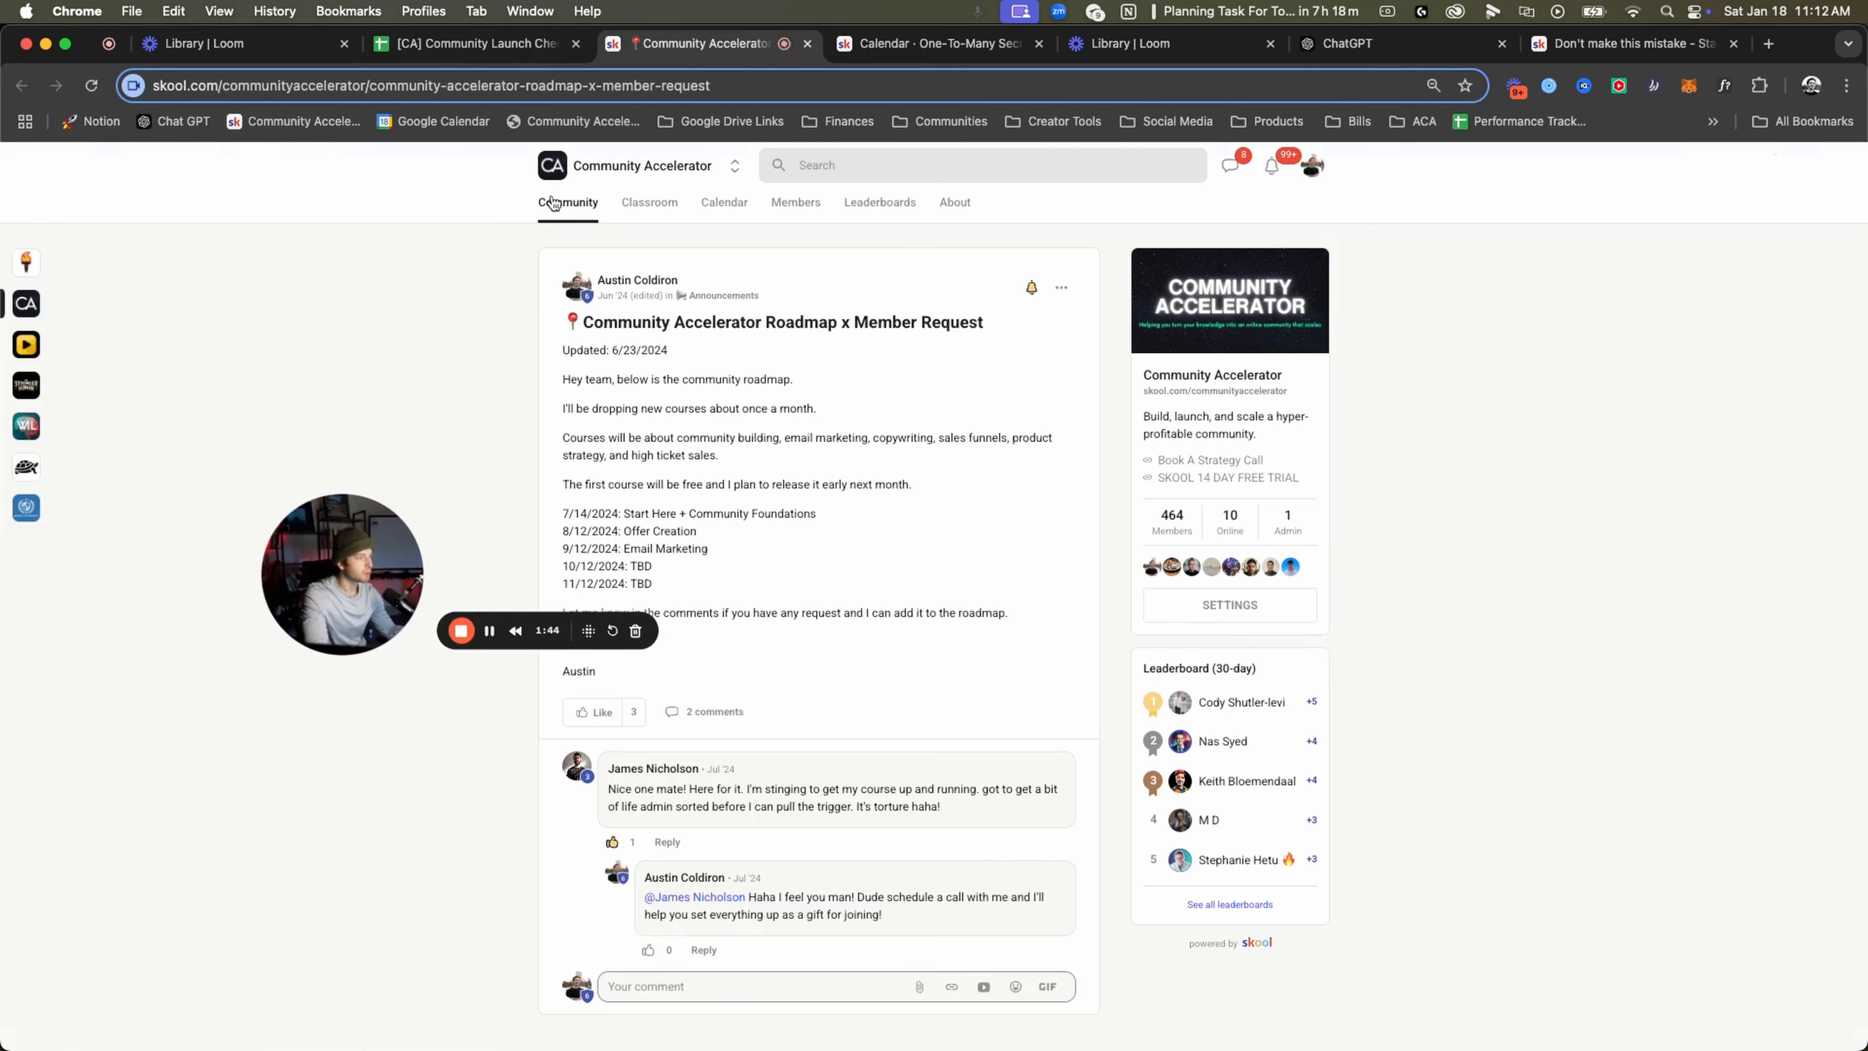
click(1230, 605)
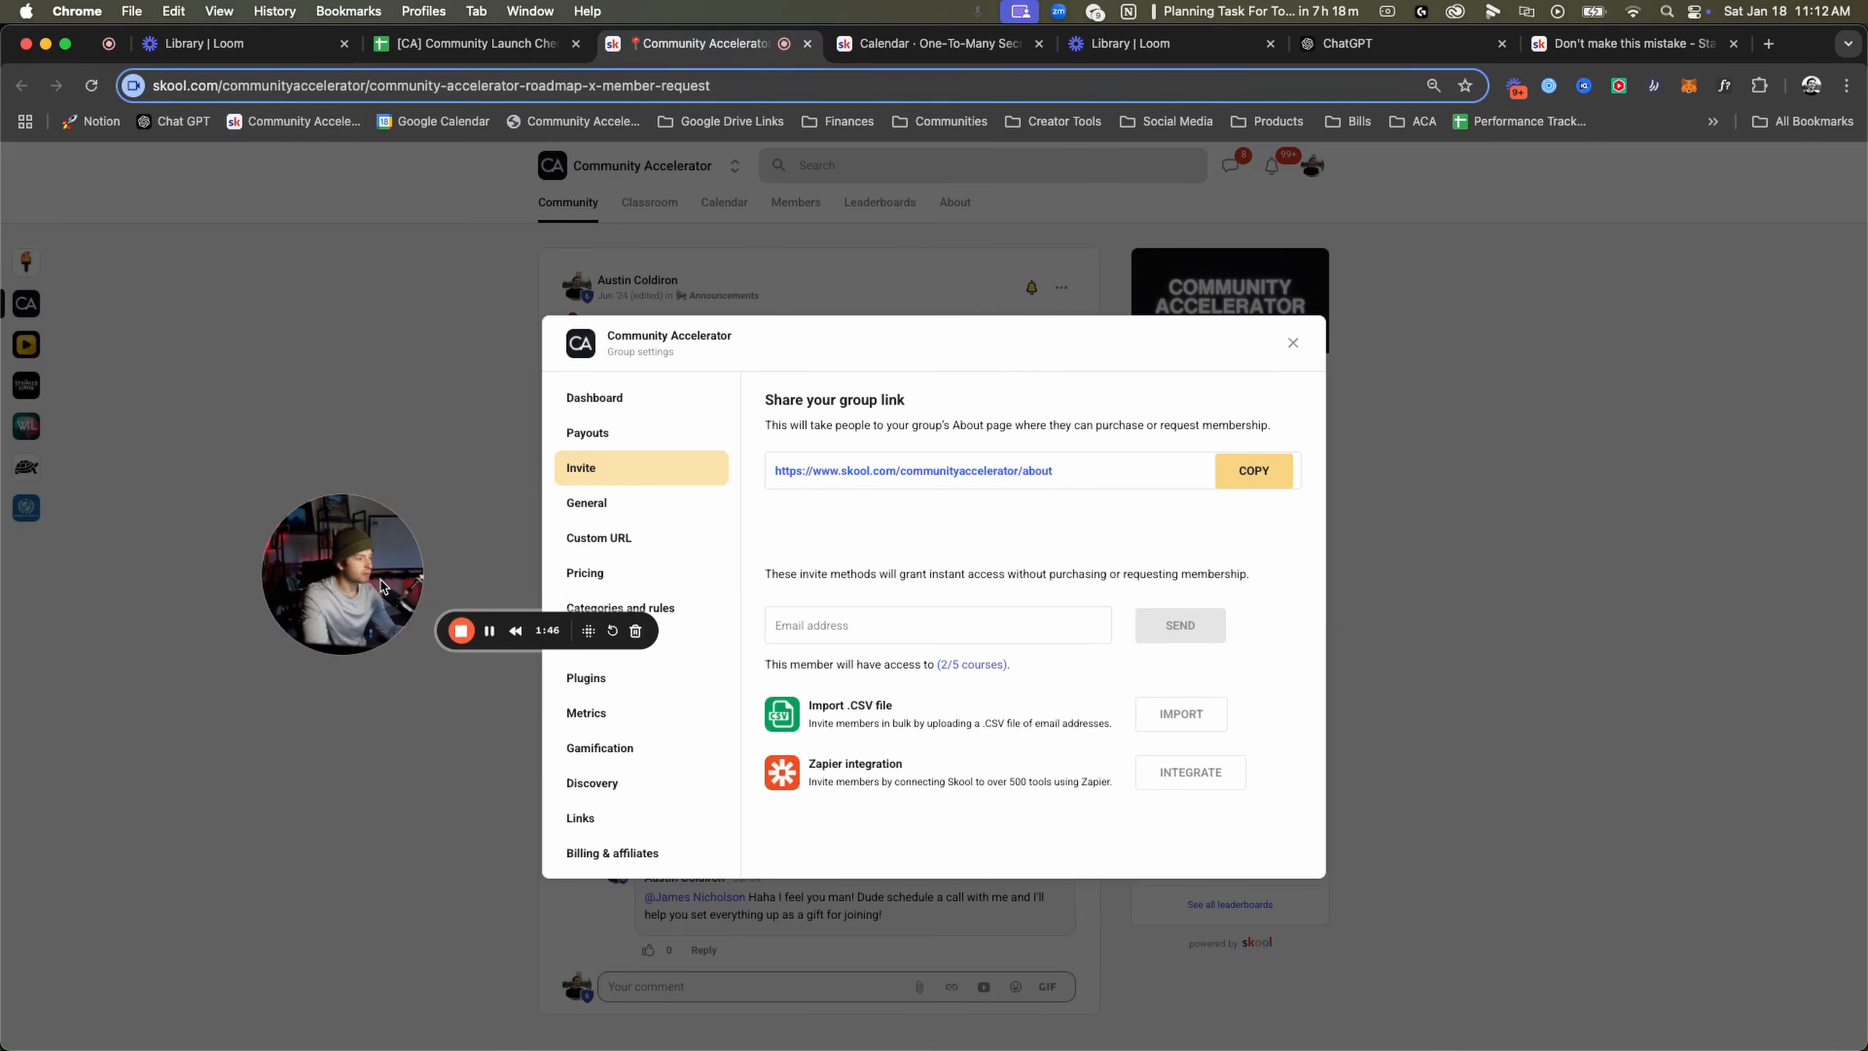
drag(379, 587, 246, 484)
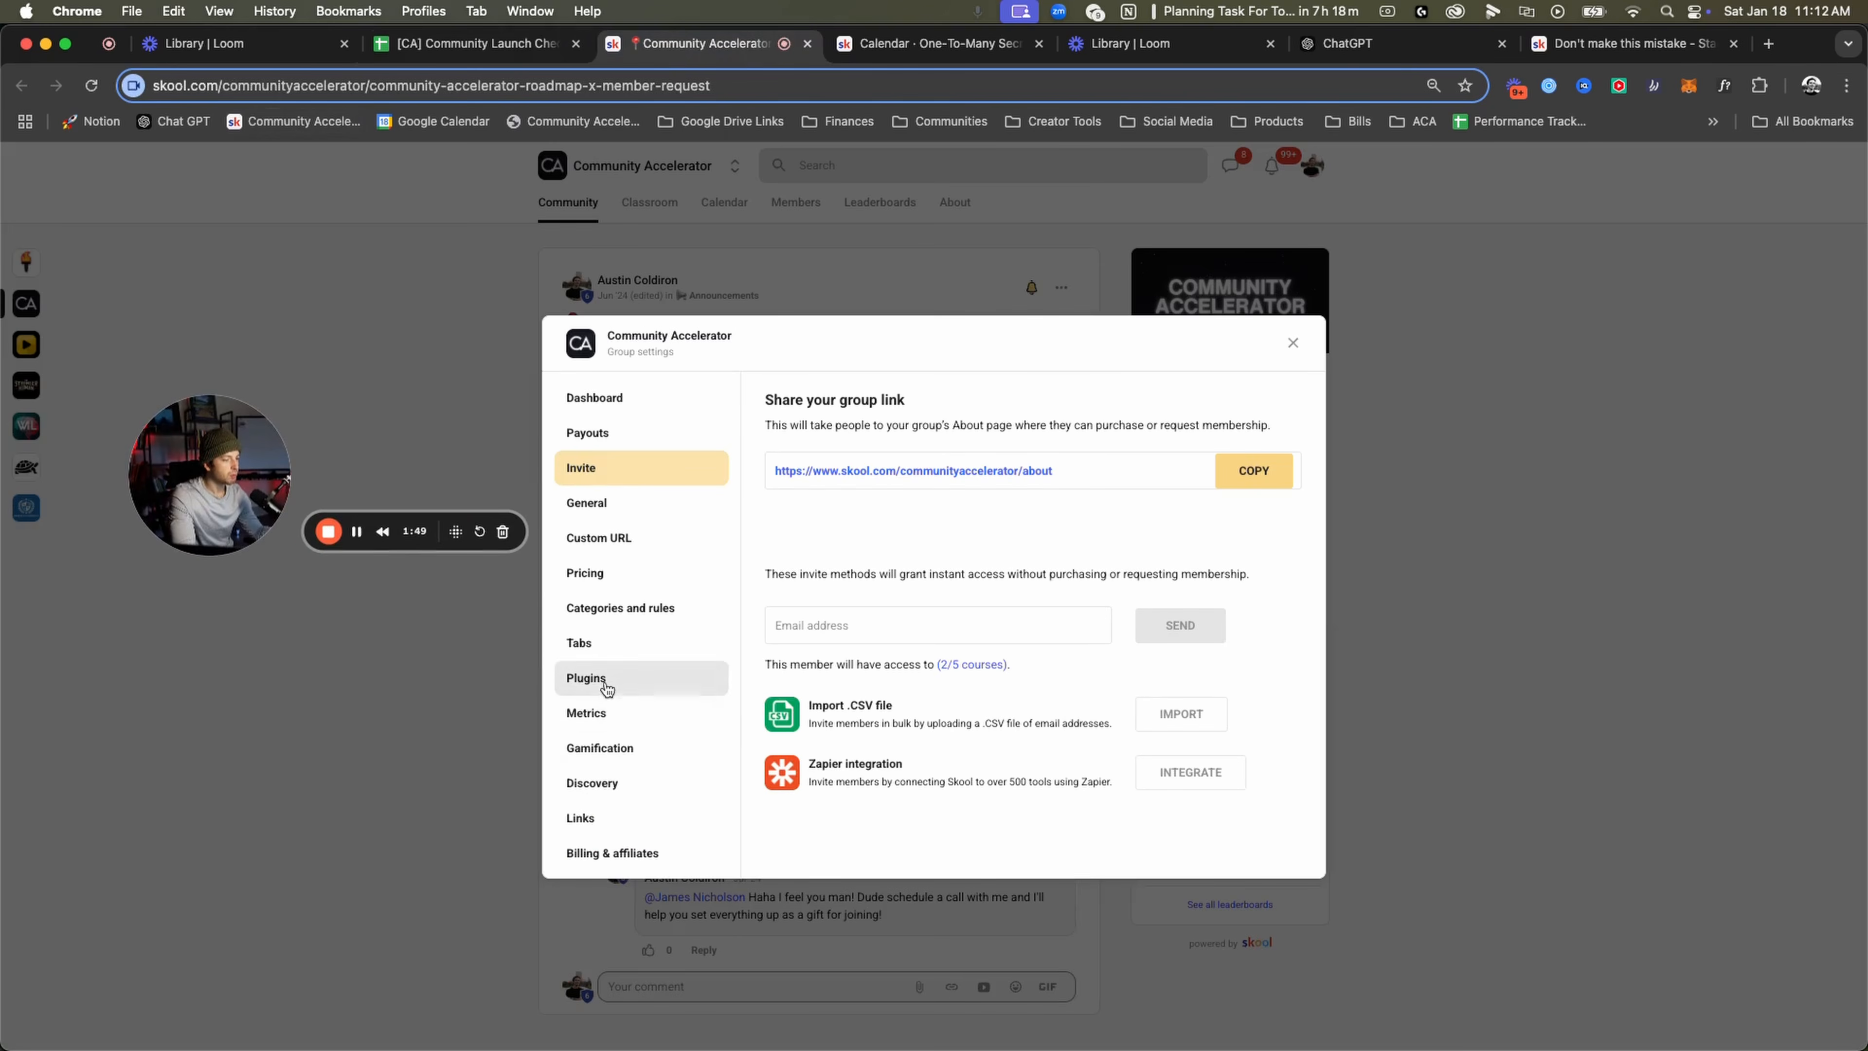
click(633, 673)
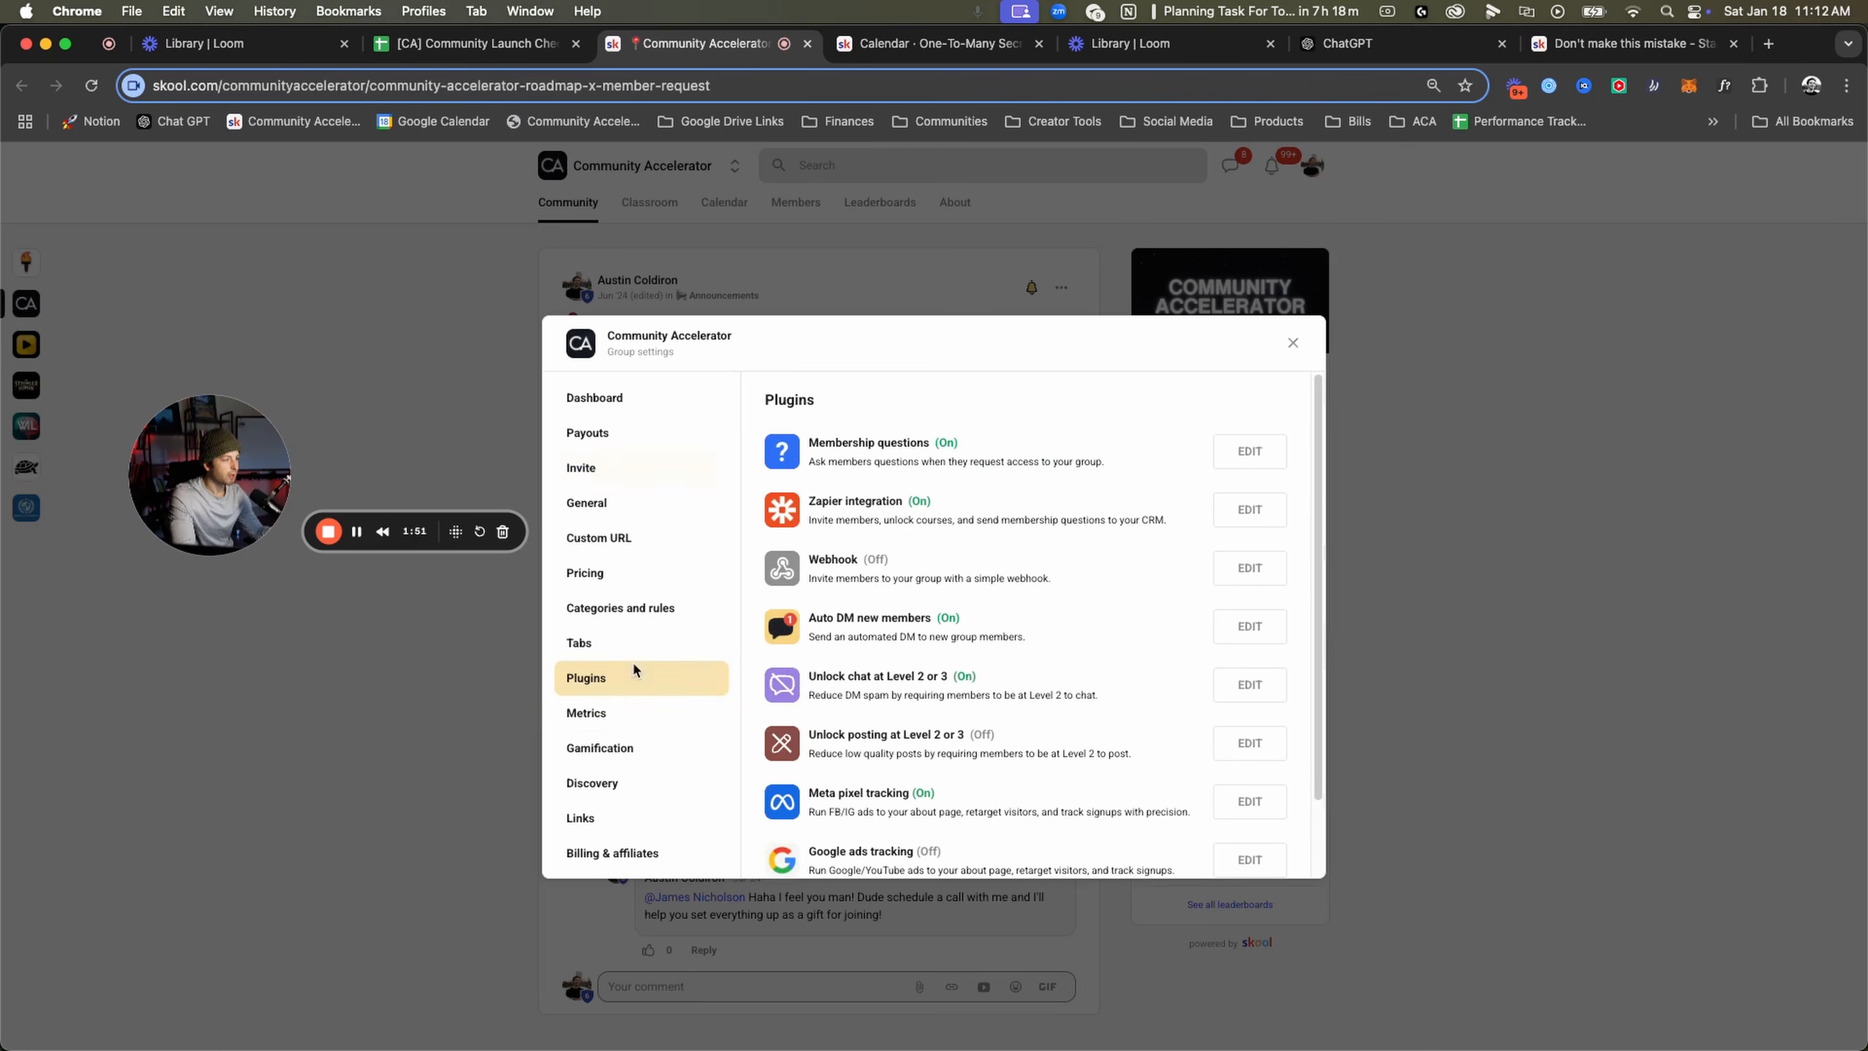
click(1270, 520)
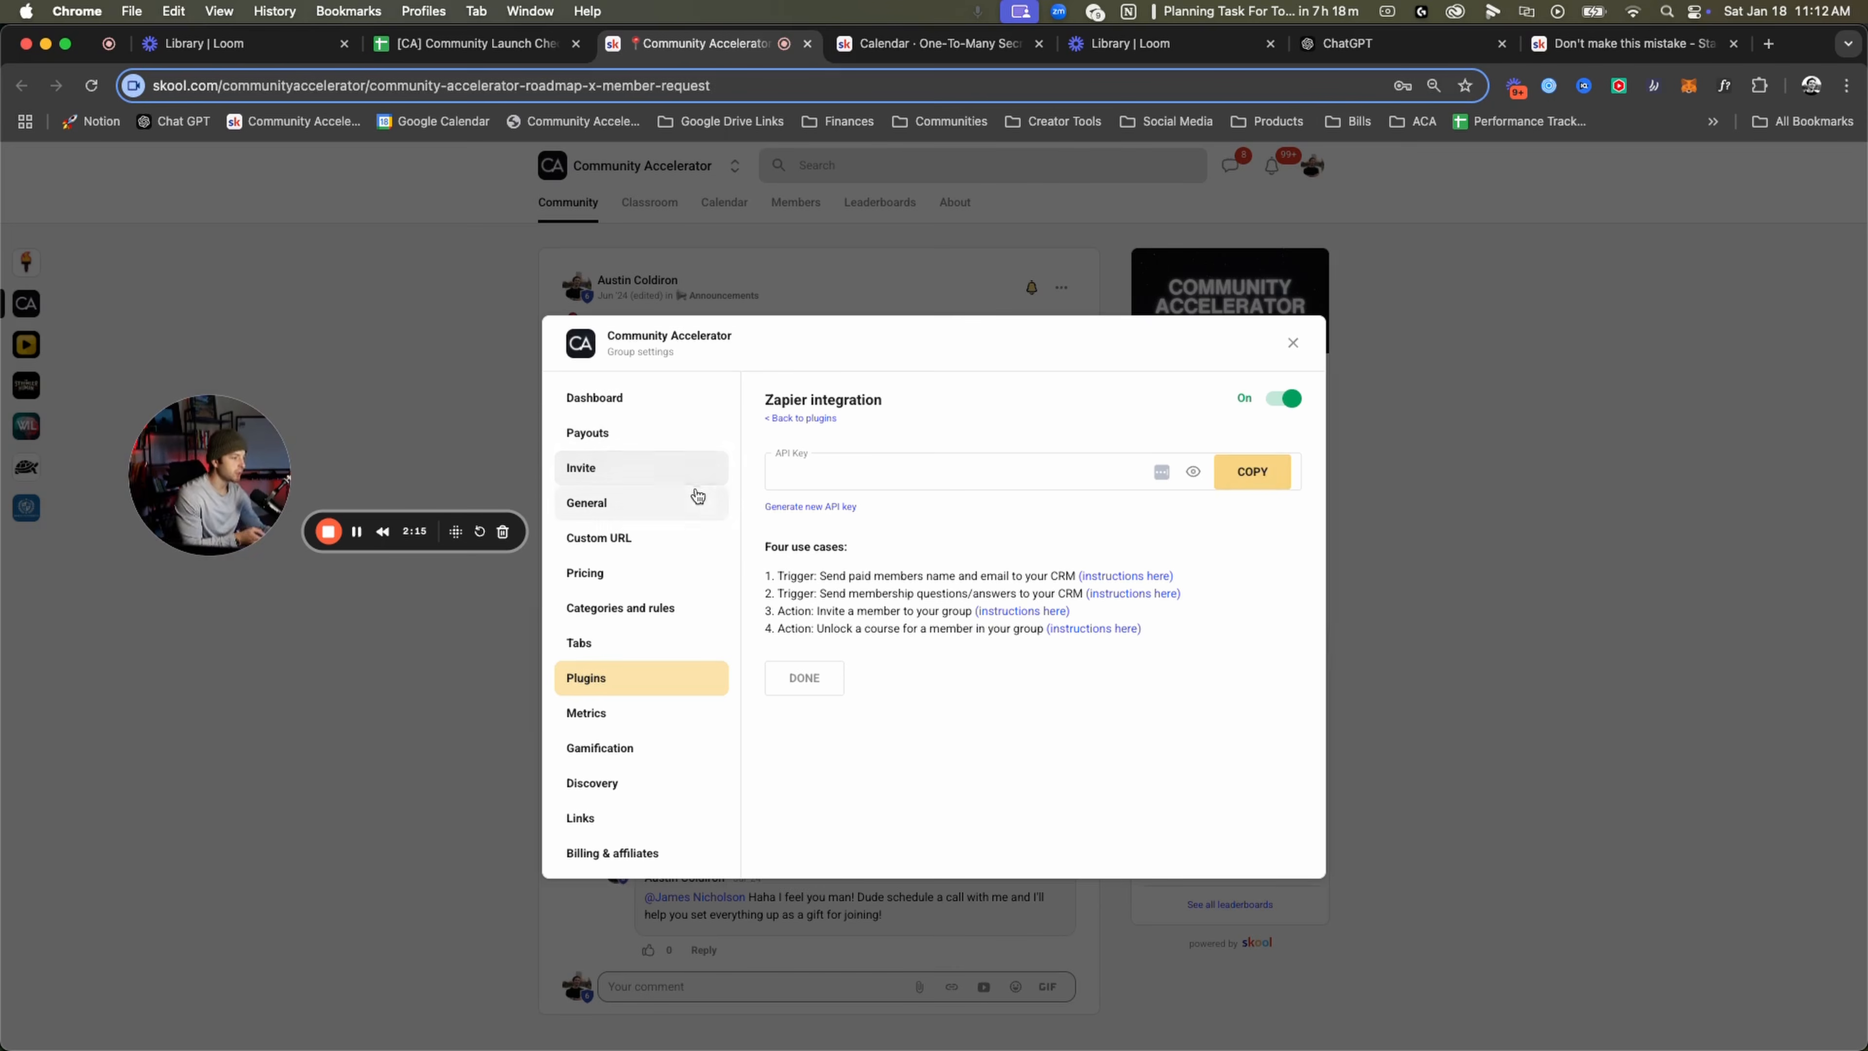
Open the CA Customer Success ZAP in Zapier and review its Kit, Google Sheets and LeadConnector action settings.
click(1784, 47)
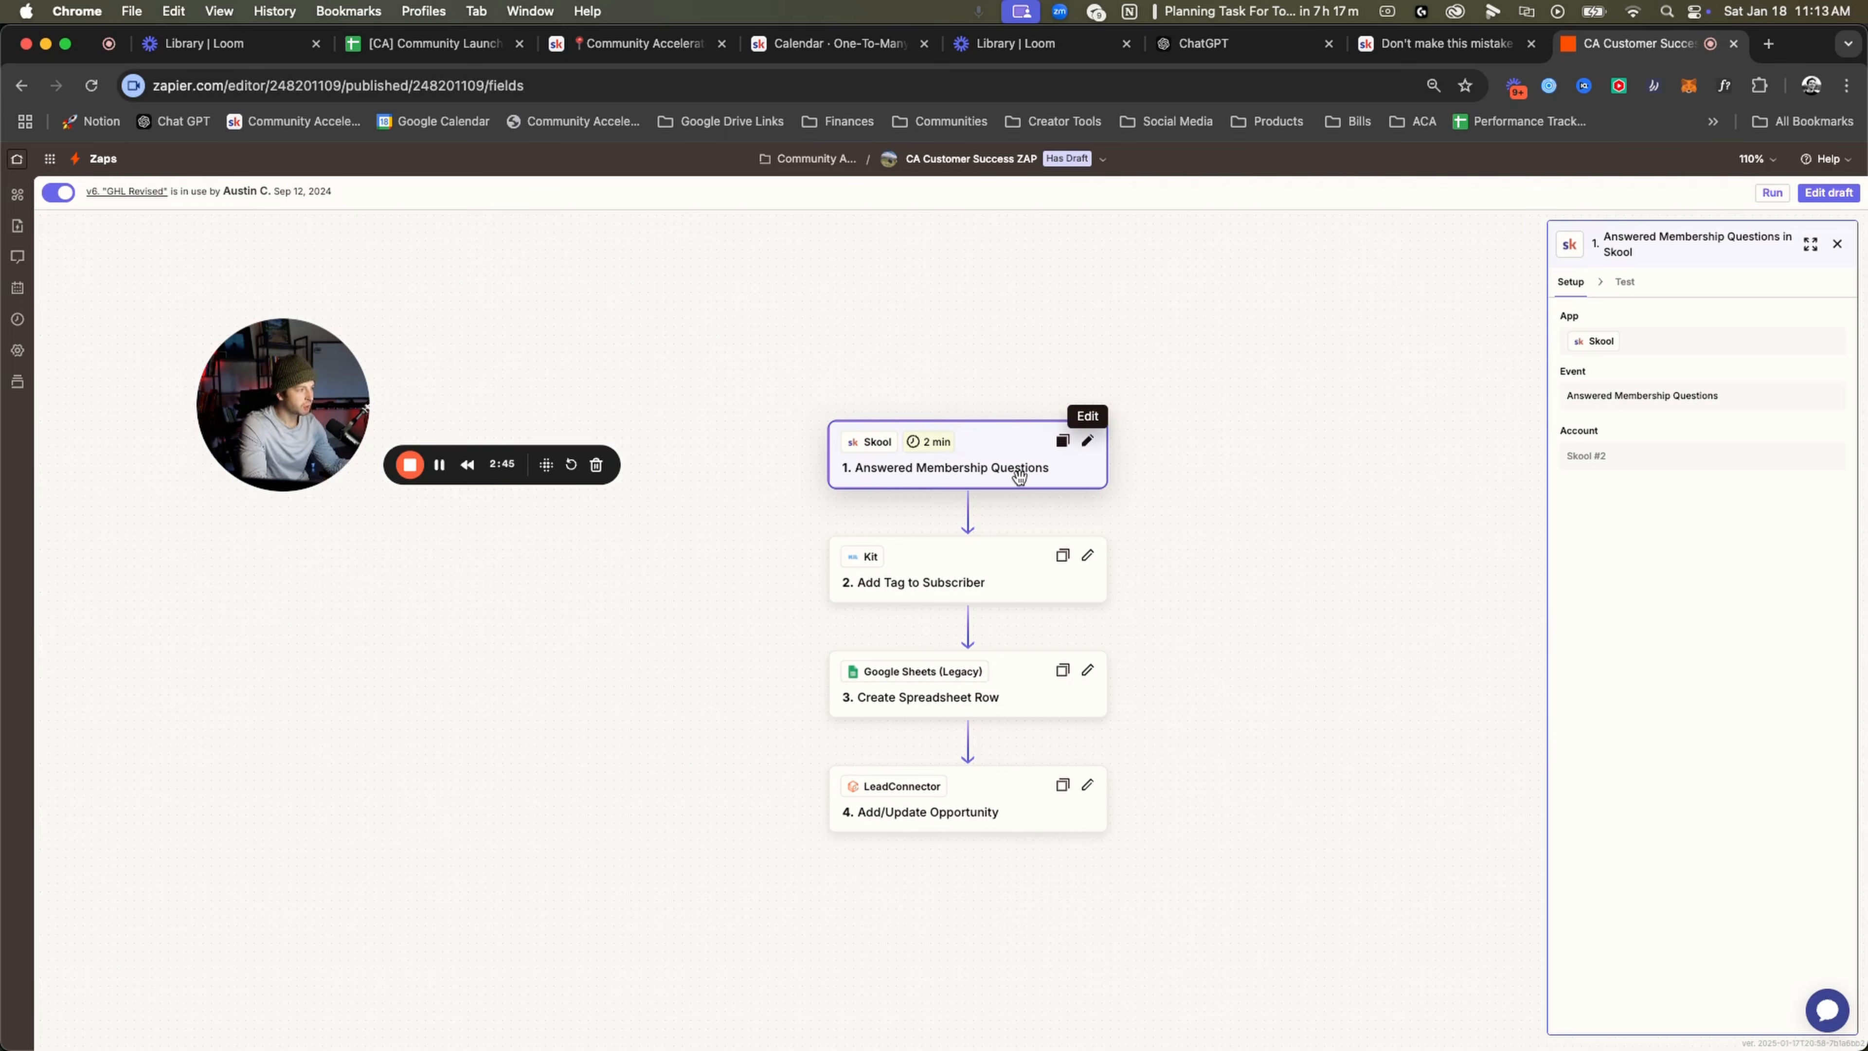
click(1002, 563)
drag(324, 421, 425, 507)
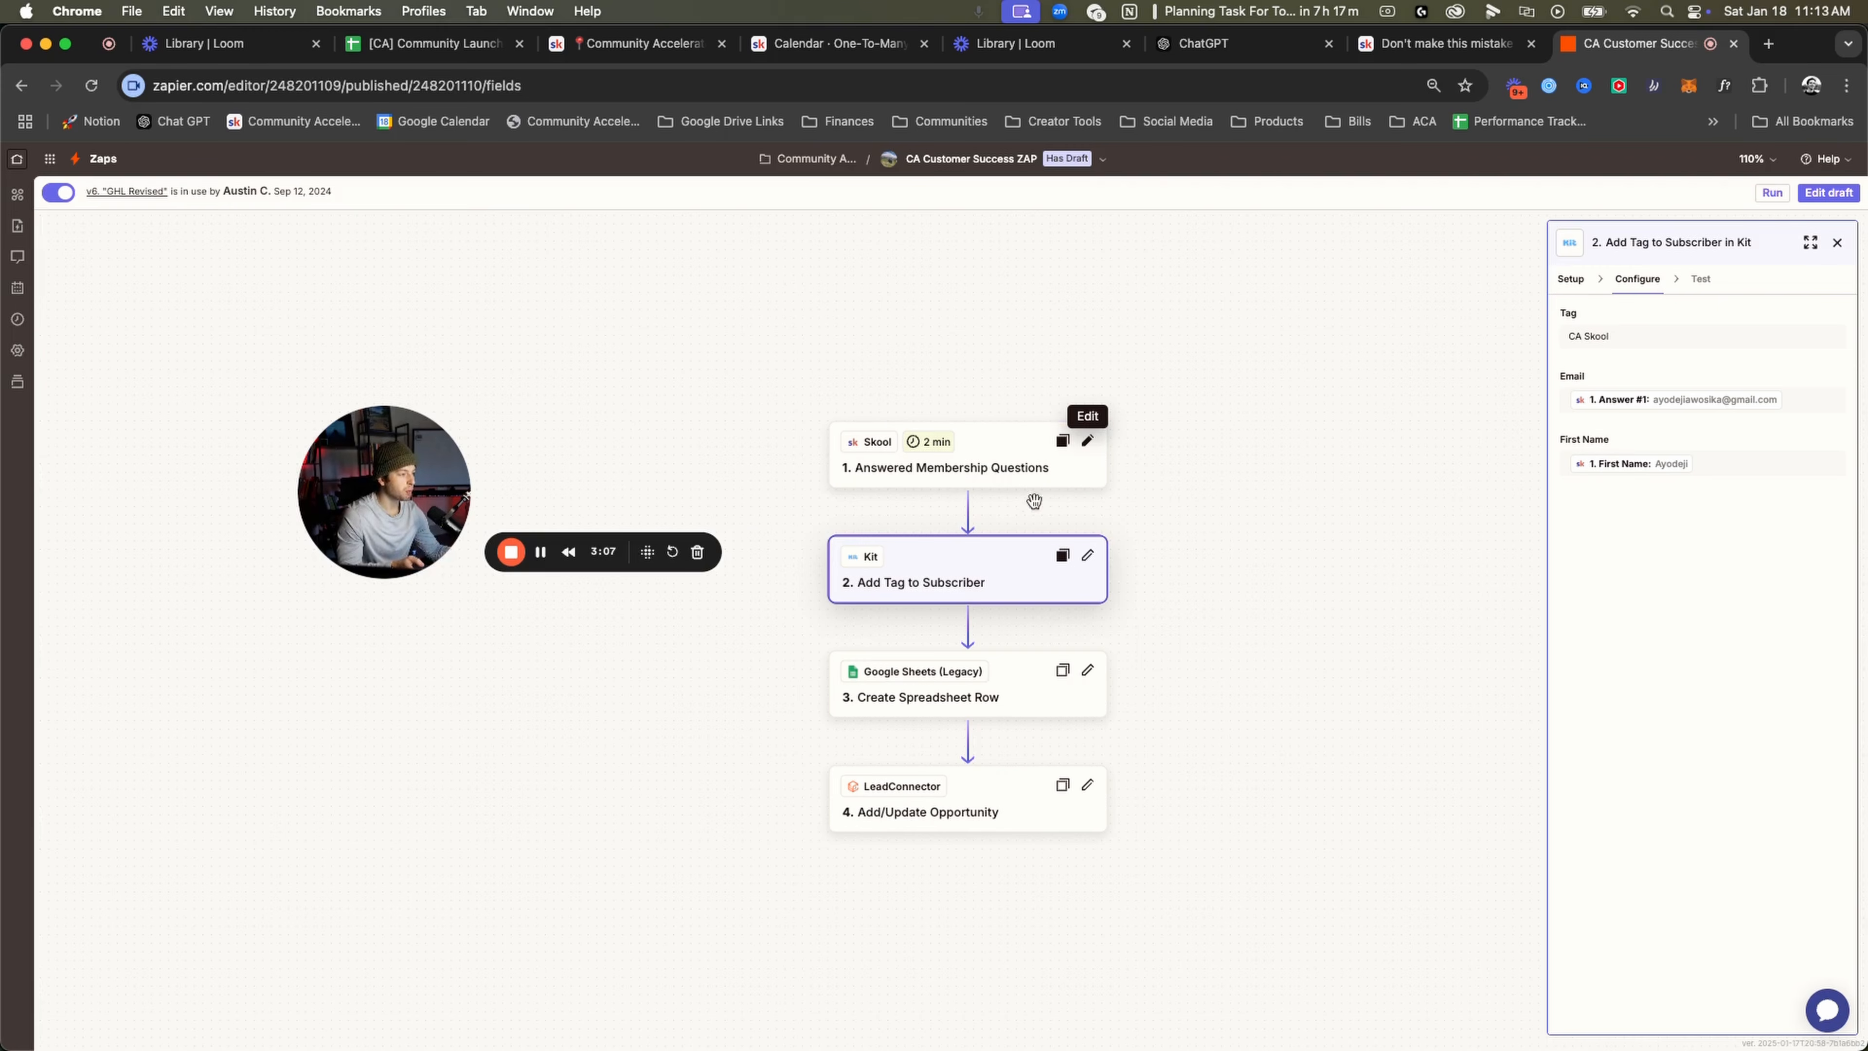
scroll(1206, 570, down, 1)
click(1022, 683)
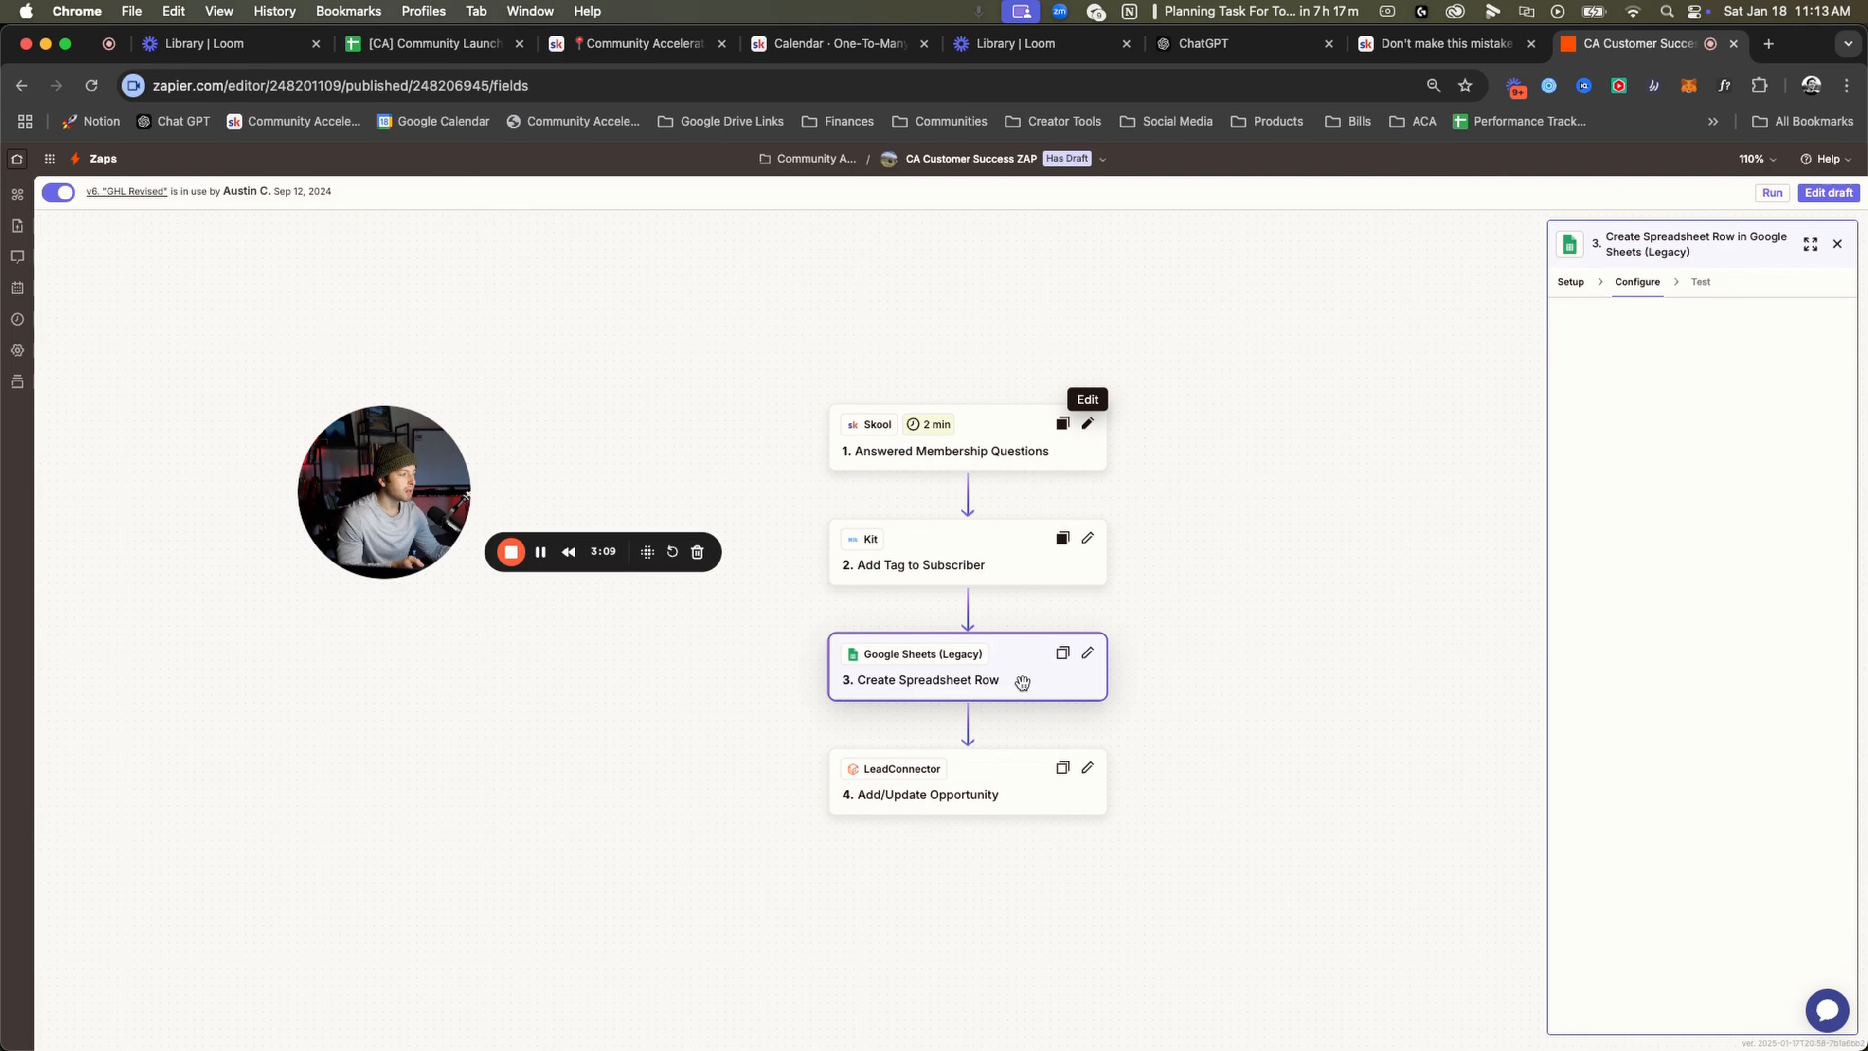
drag(463, 538, 447, 550)
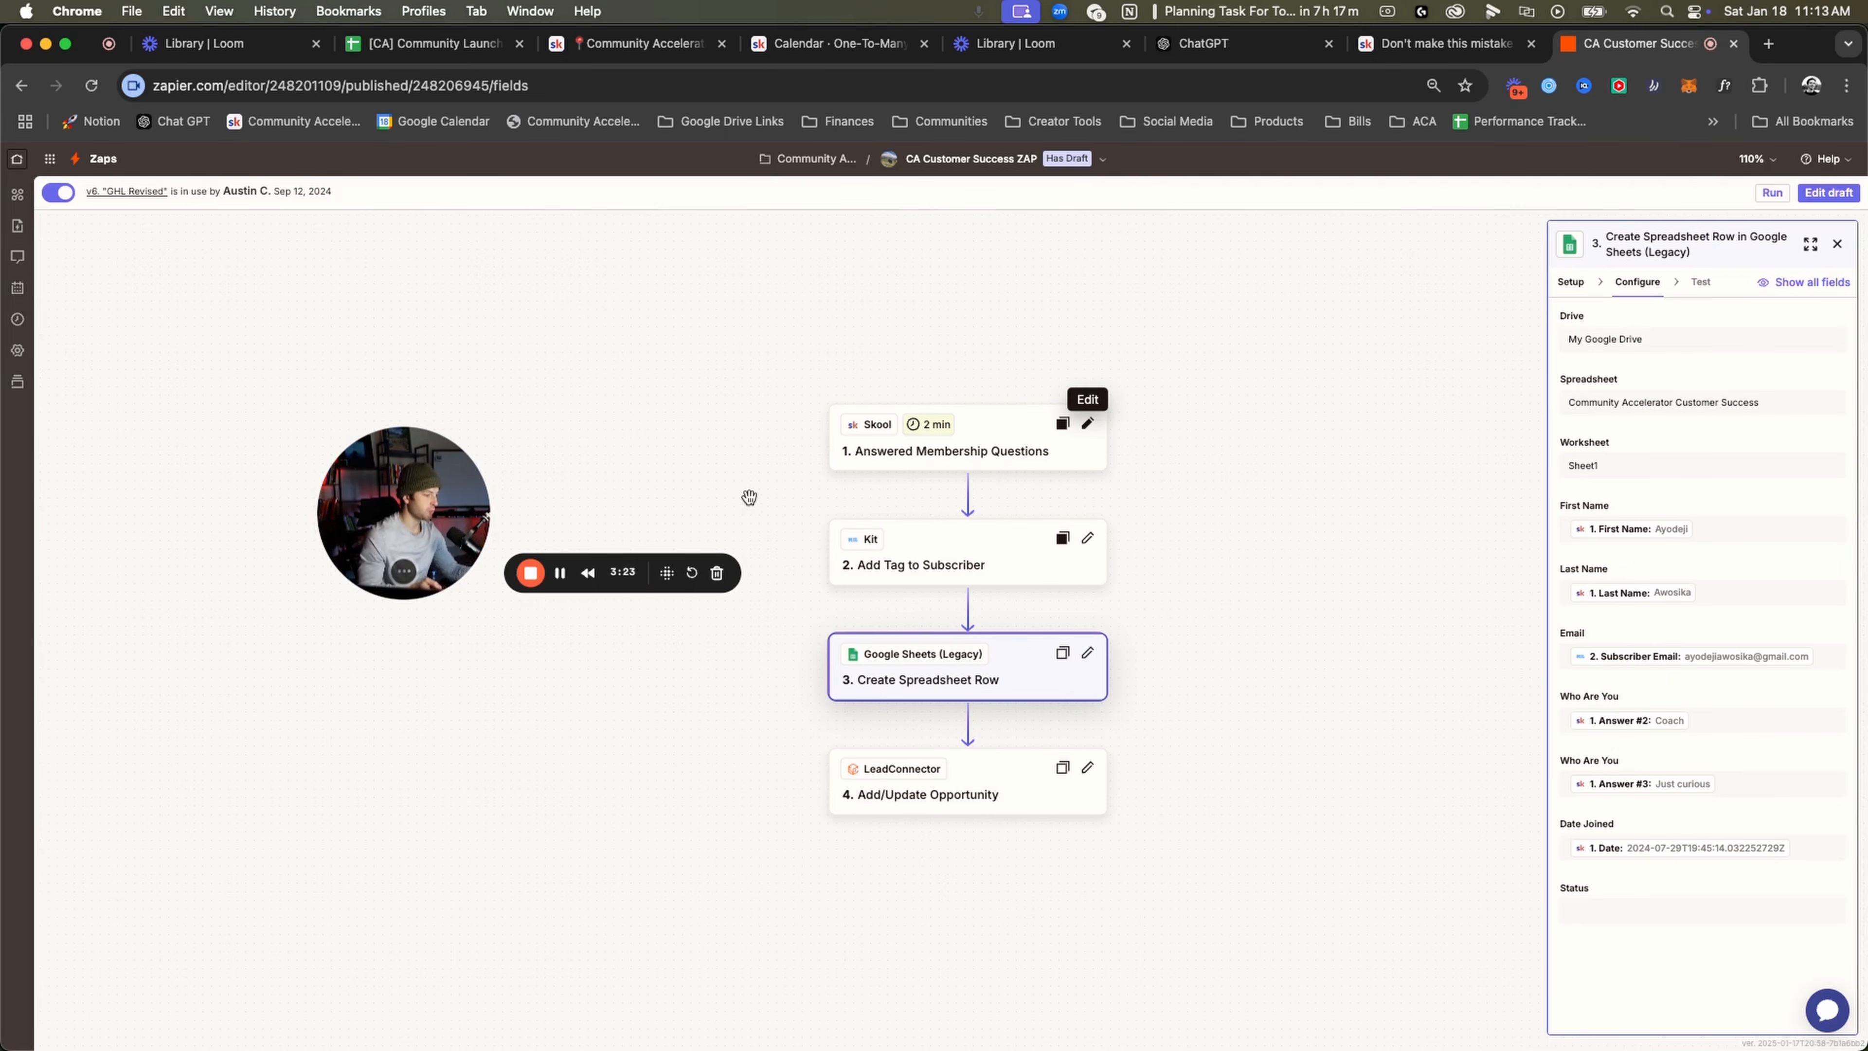
click(1016, 781)
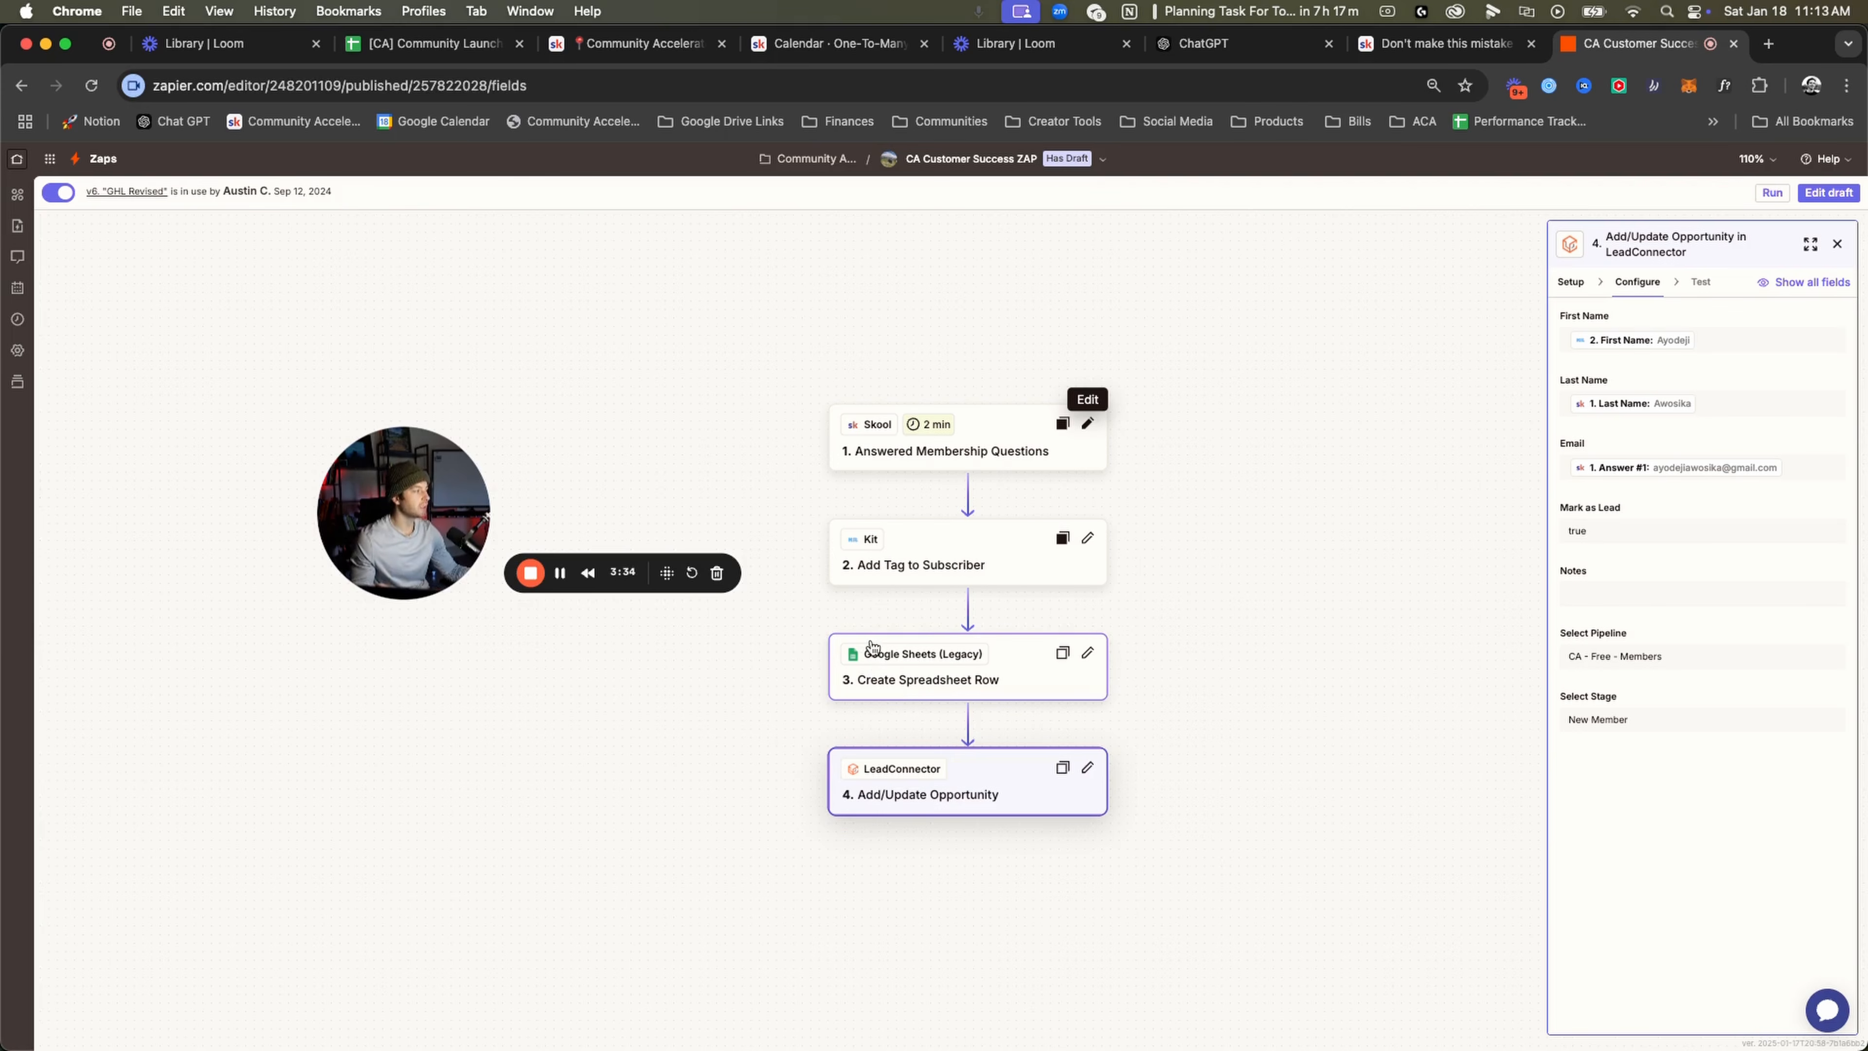
drag(432, 538, 500, 535)
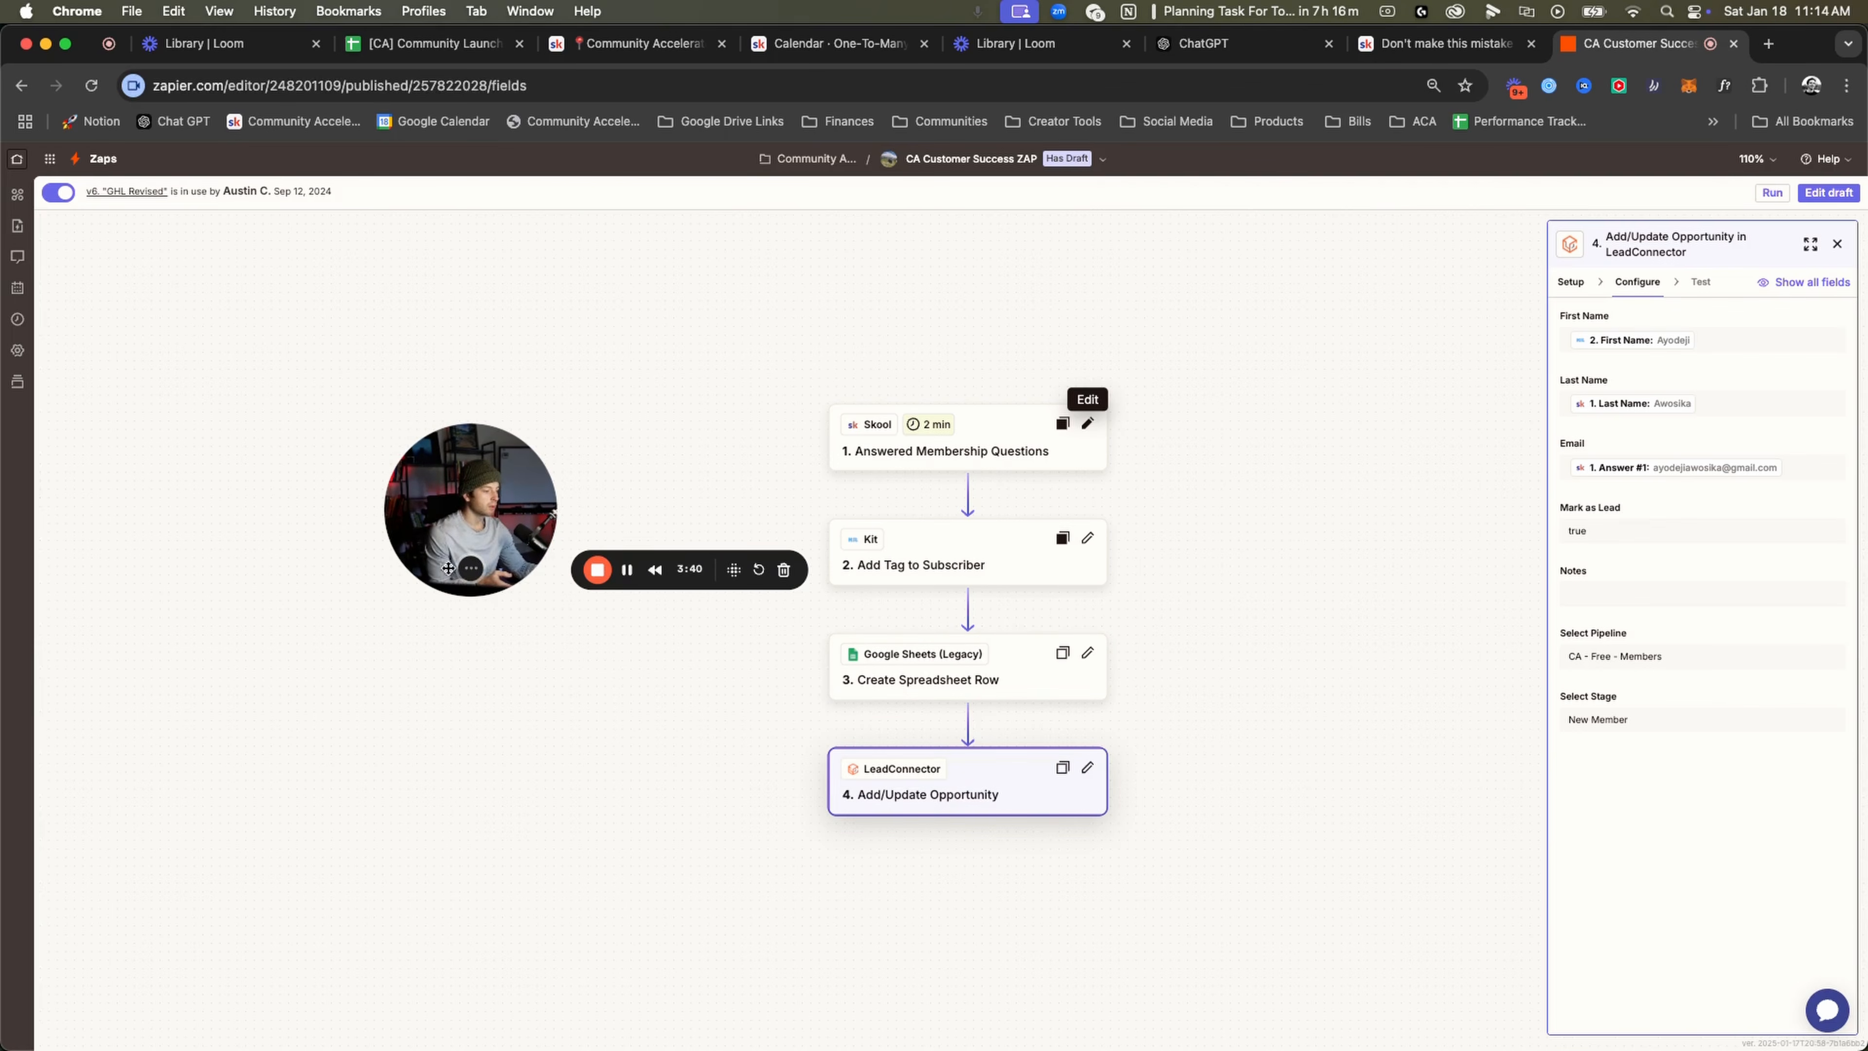
Return to the Community Accelerator group on Skool and open the Zapier integration plugin in its group settings.
click(1486, 48)
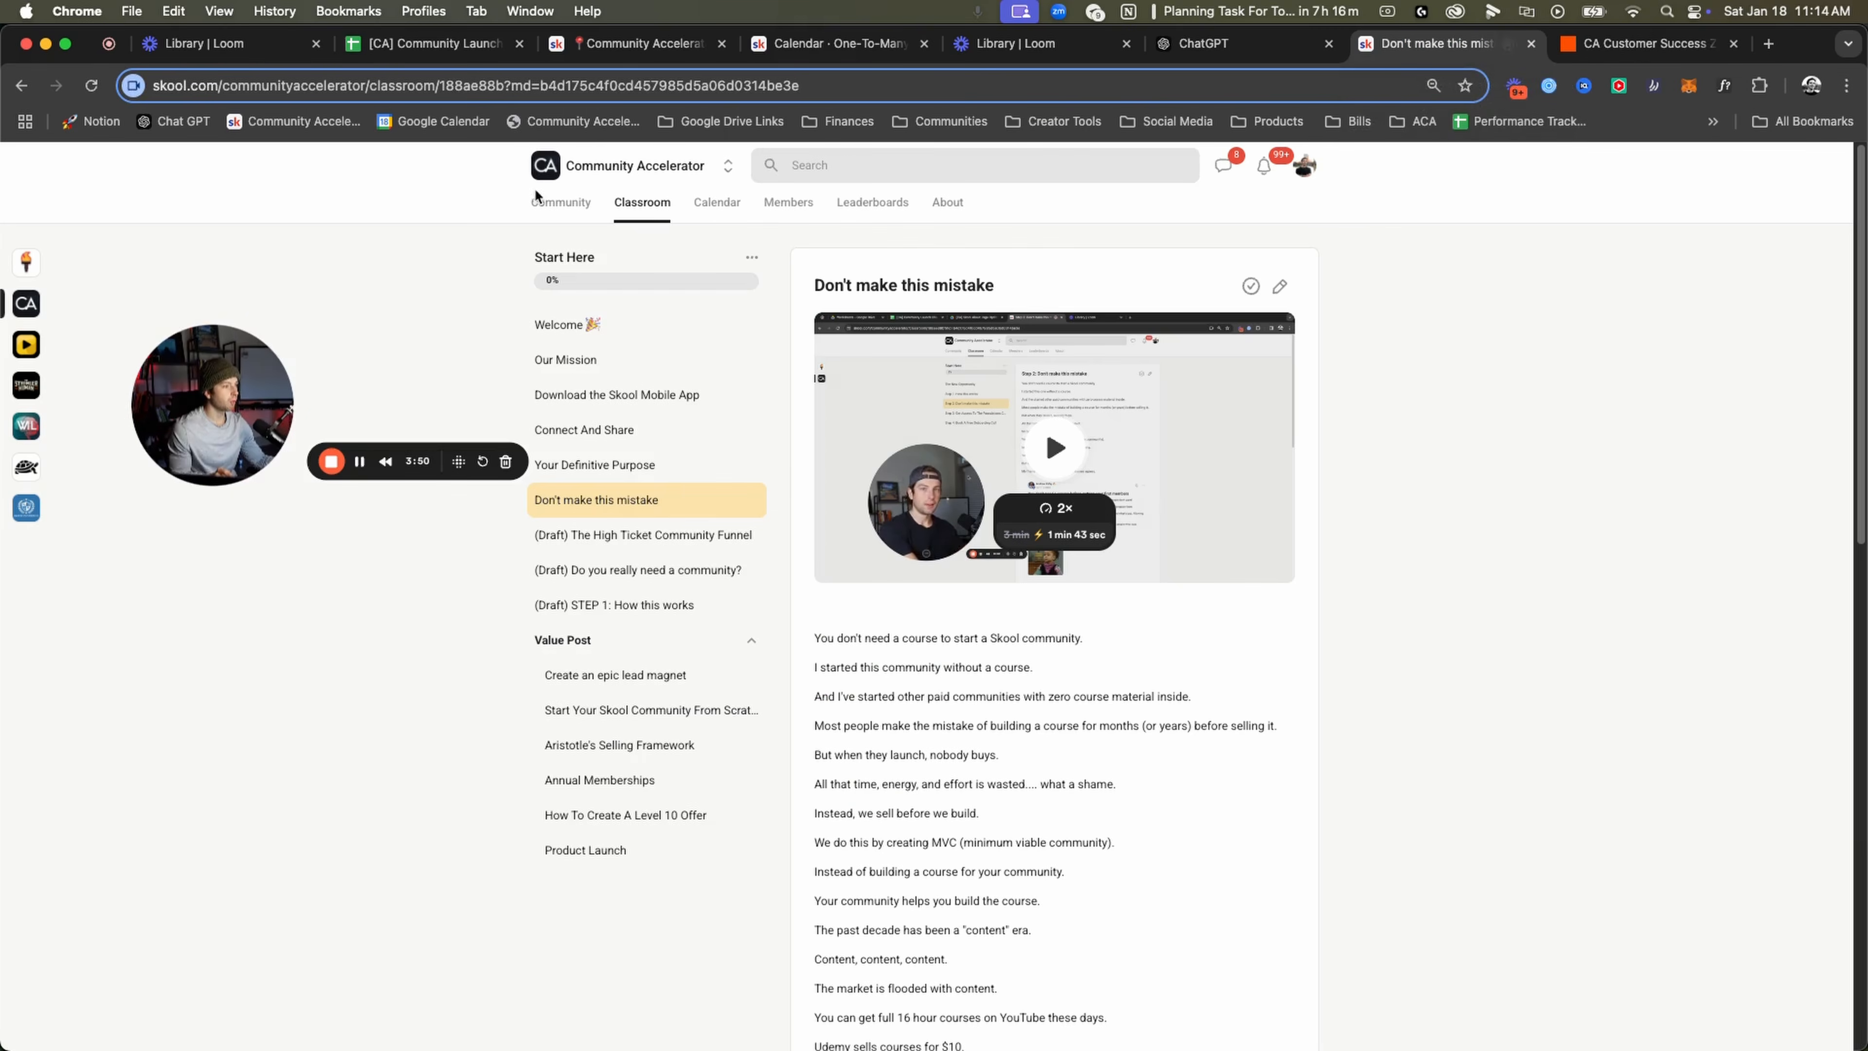
click(560, 201)
click(1222, 604)
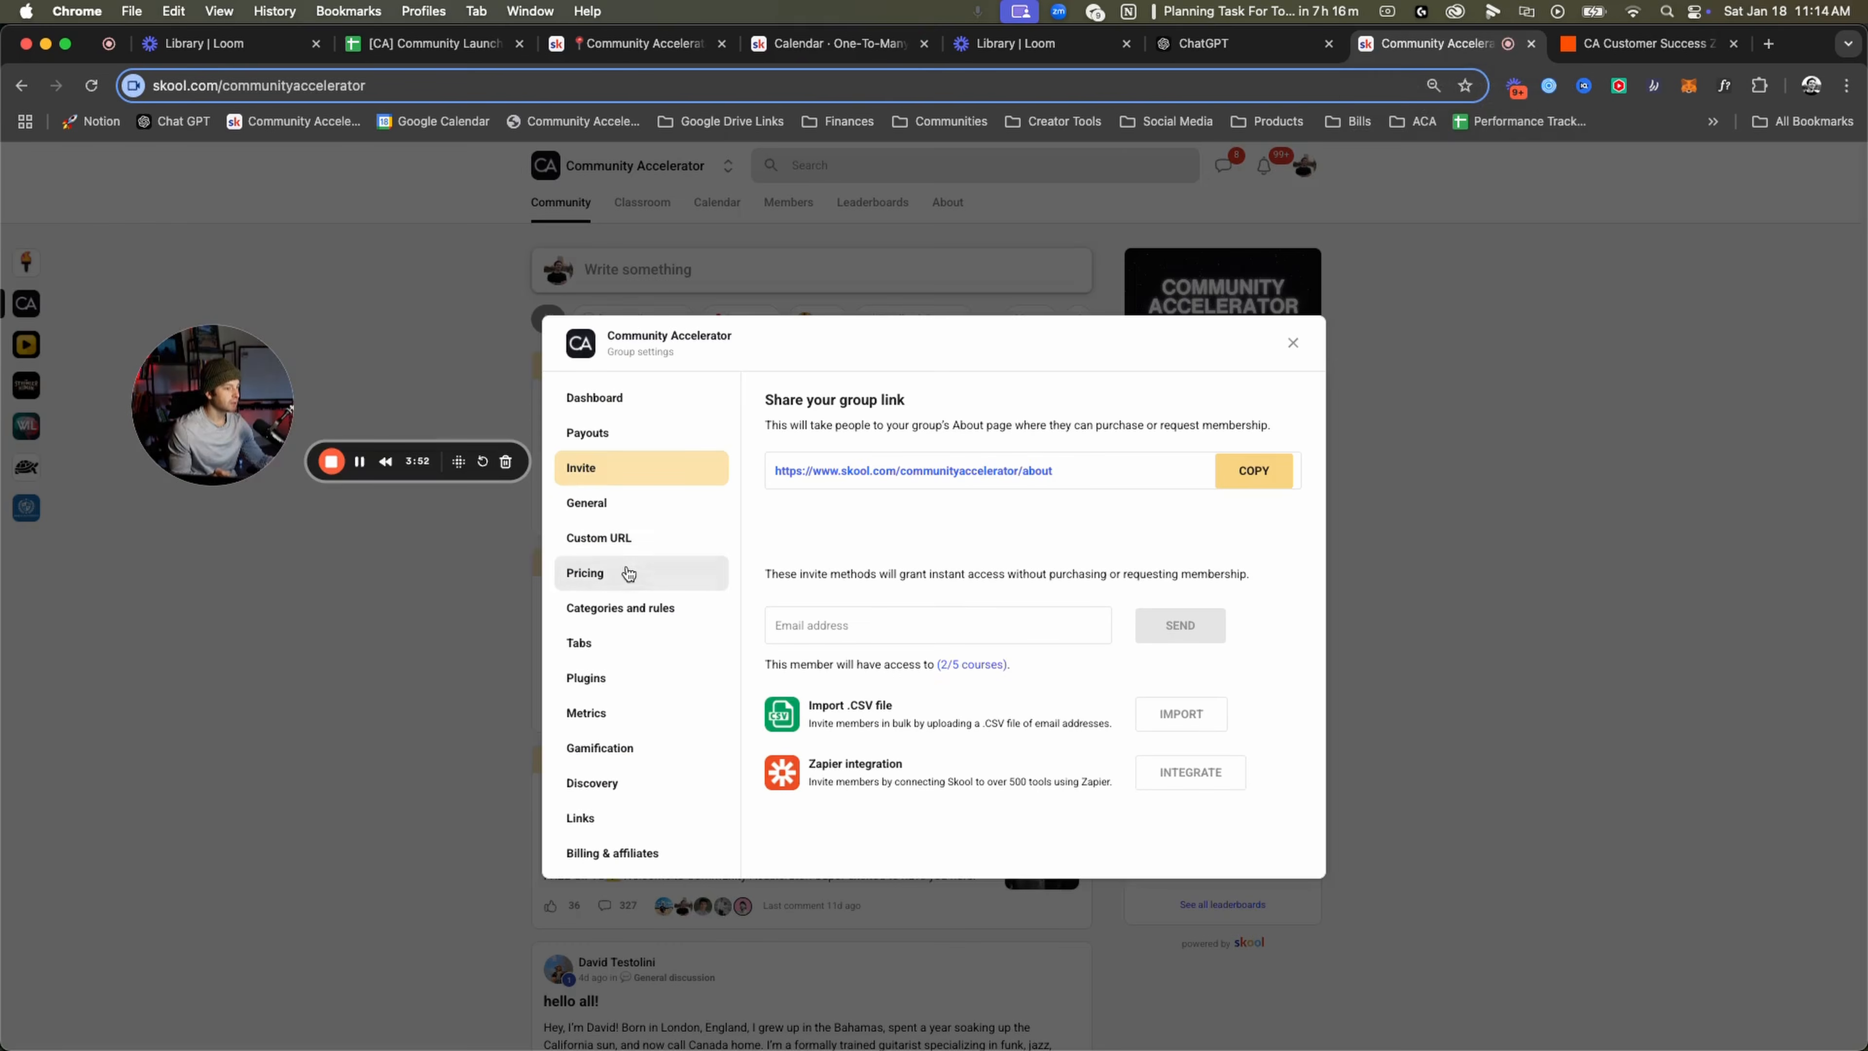
click(634, 685)
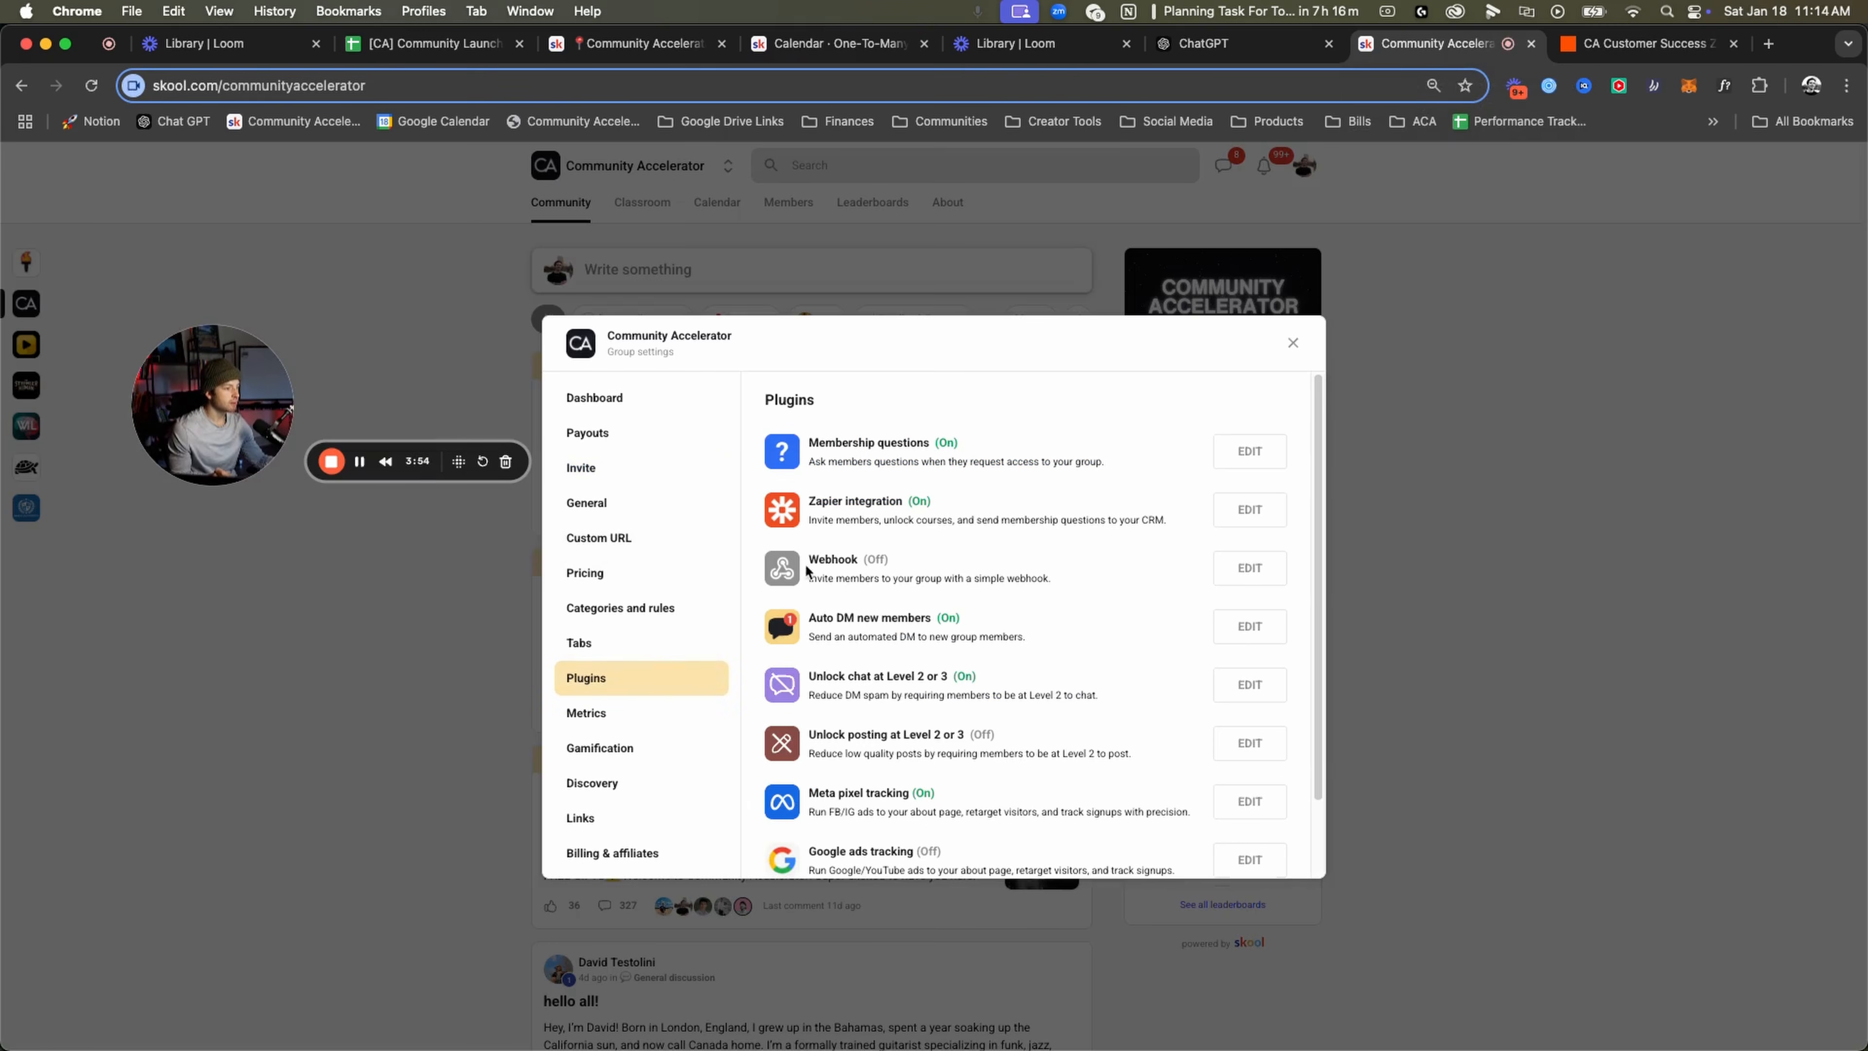
click(1275, 515)
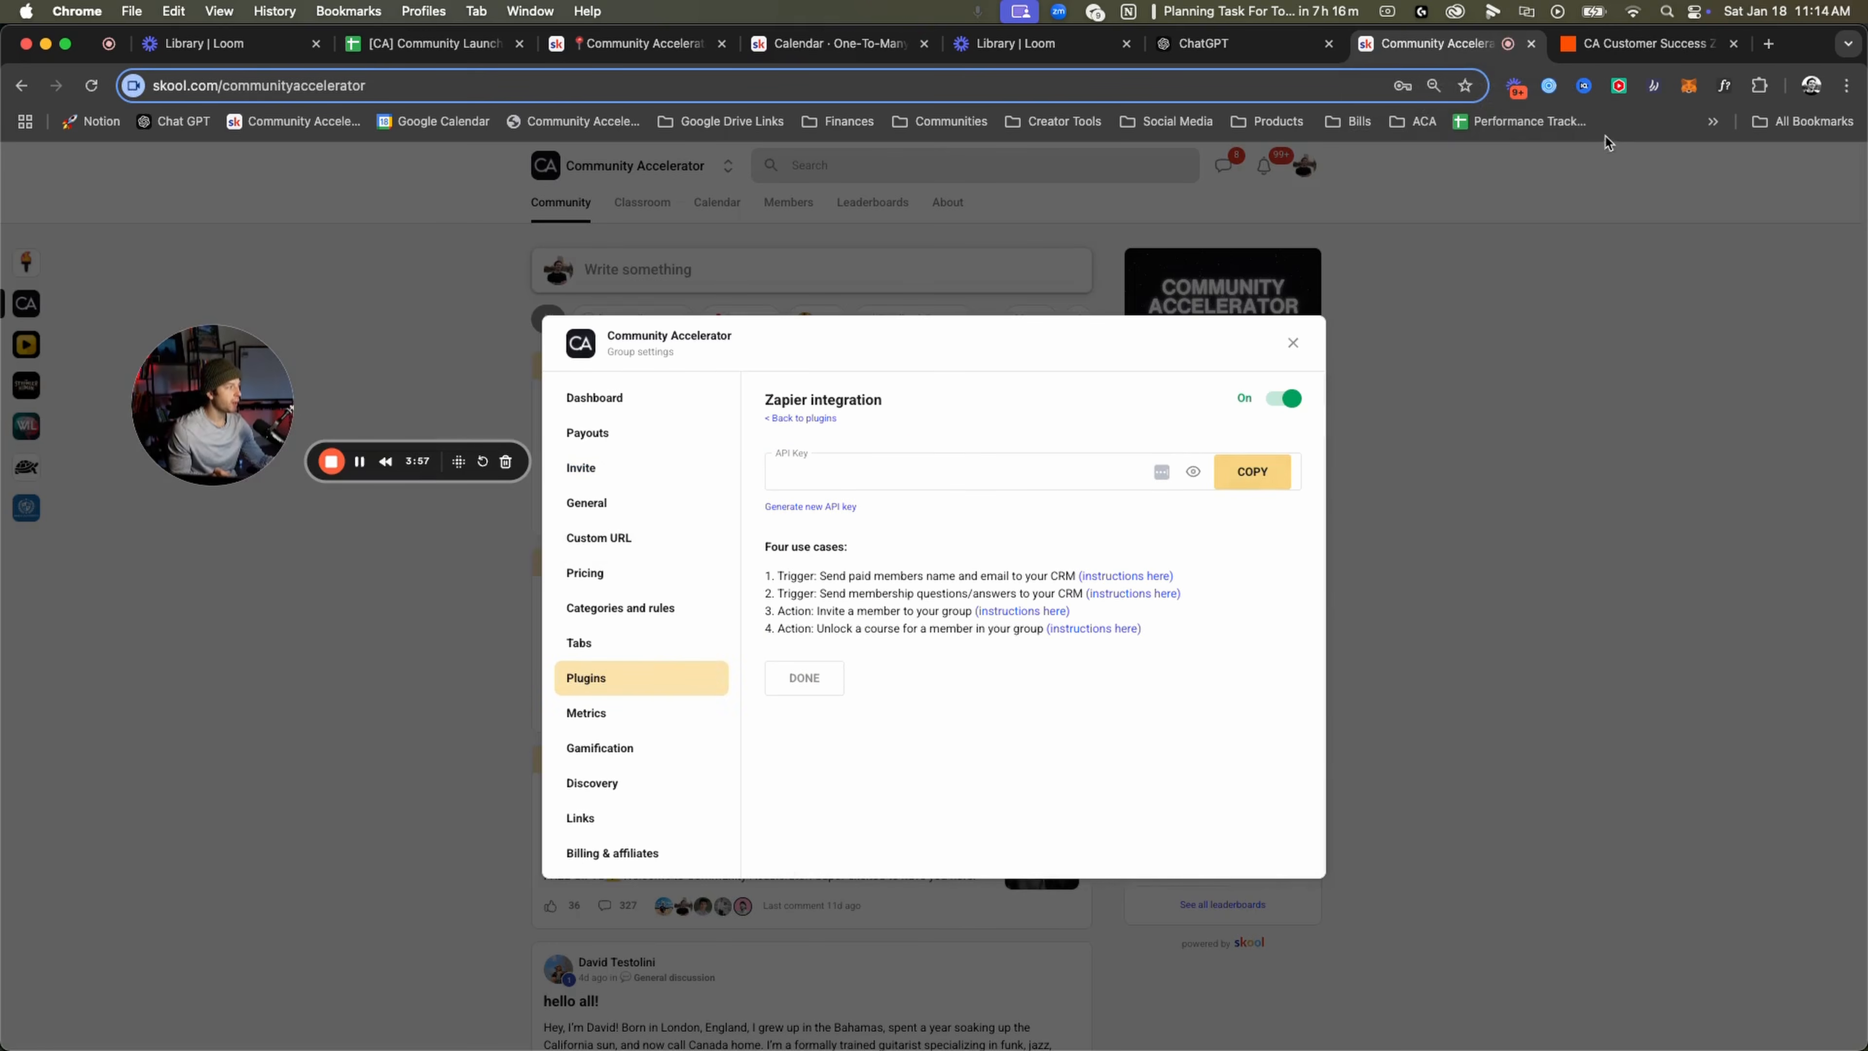
Switch to the CA Customer Success ZAP draft in Zapier and view the trigger events offered for Skool.
click(1647, 43)
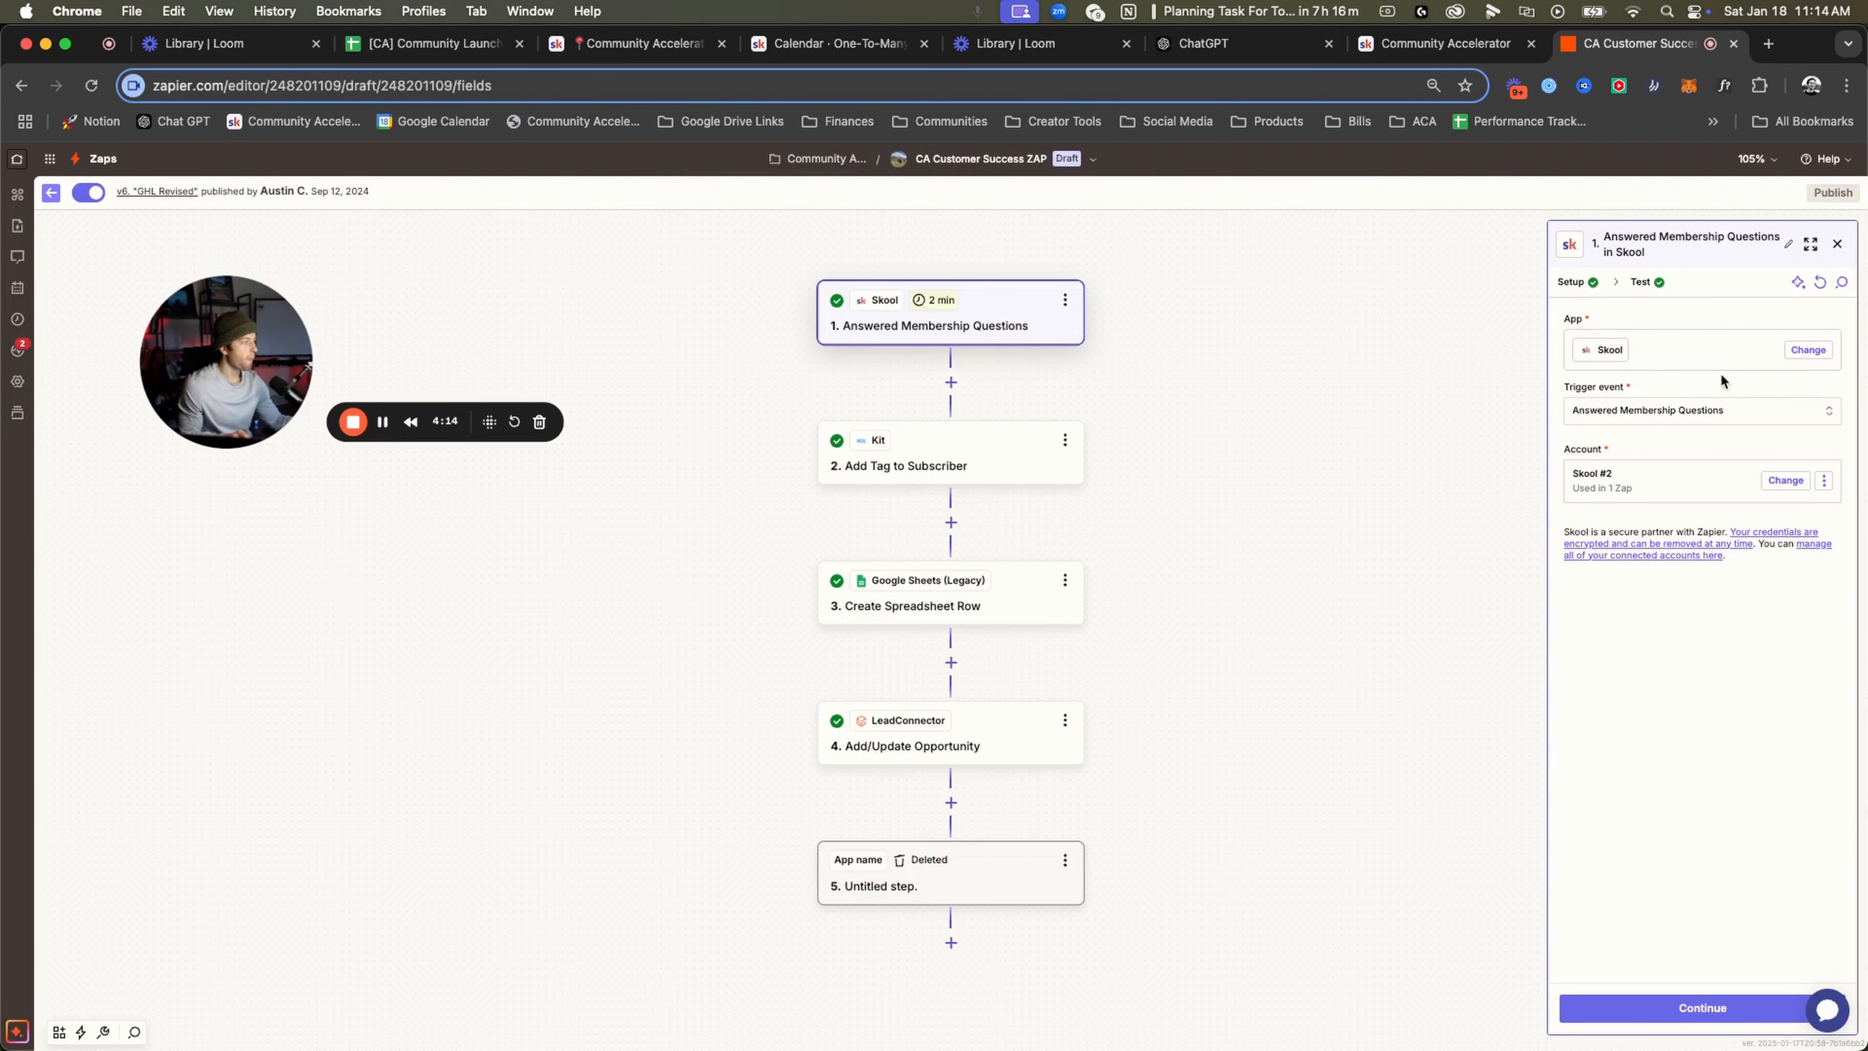
click(1636, 414)
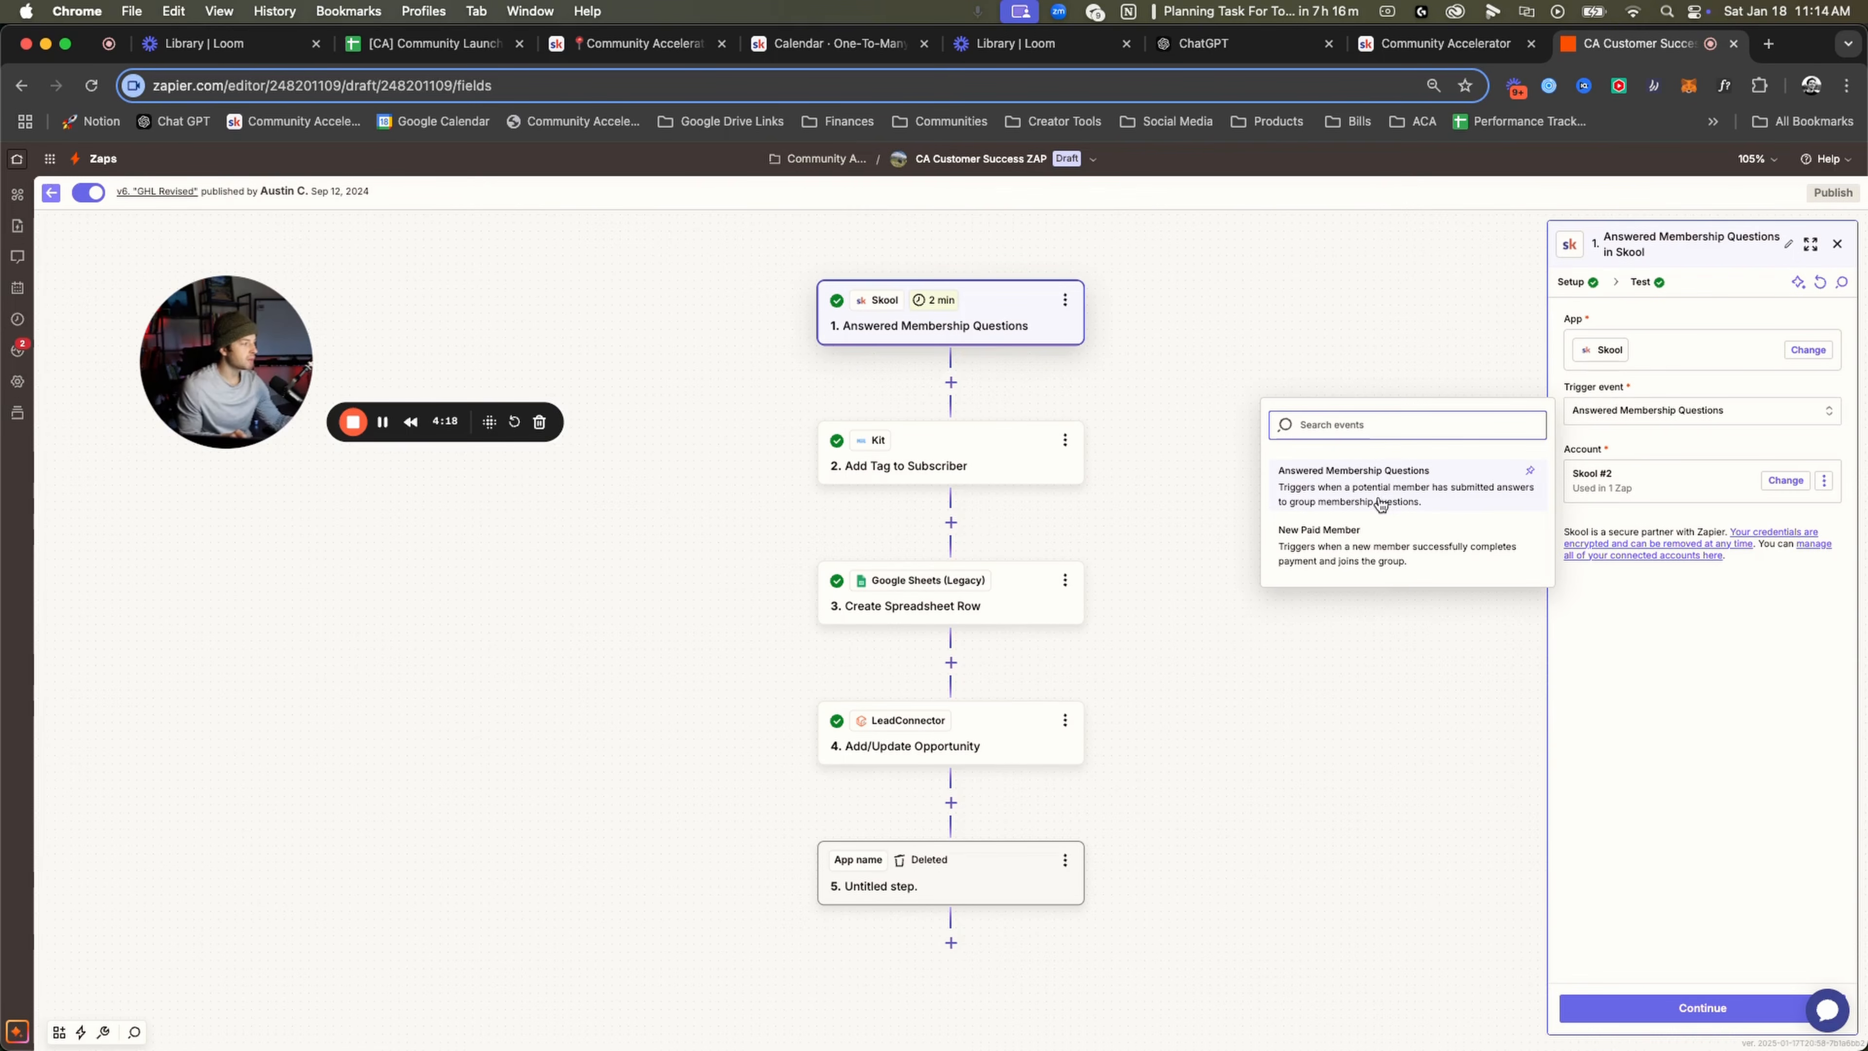
click(1695, 410)
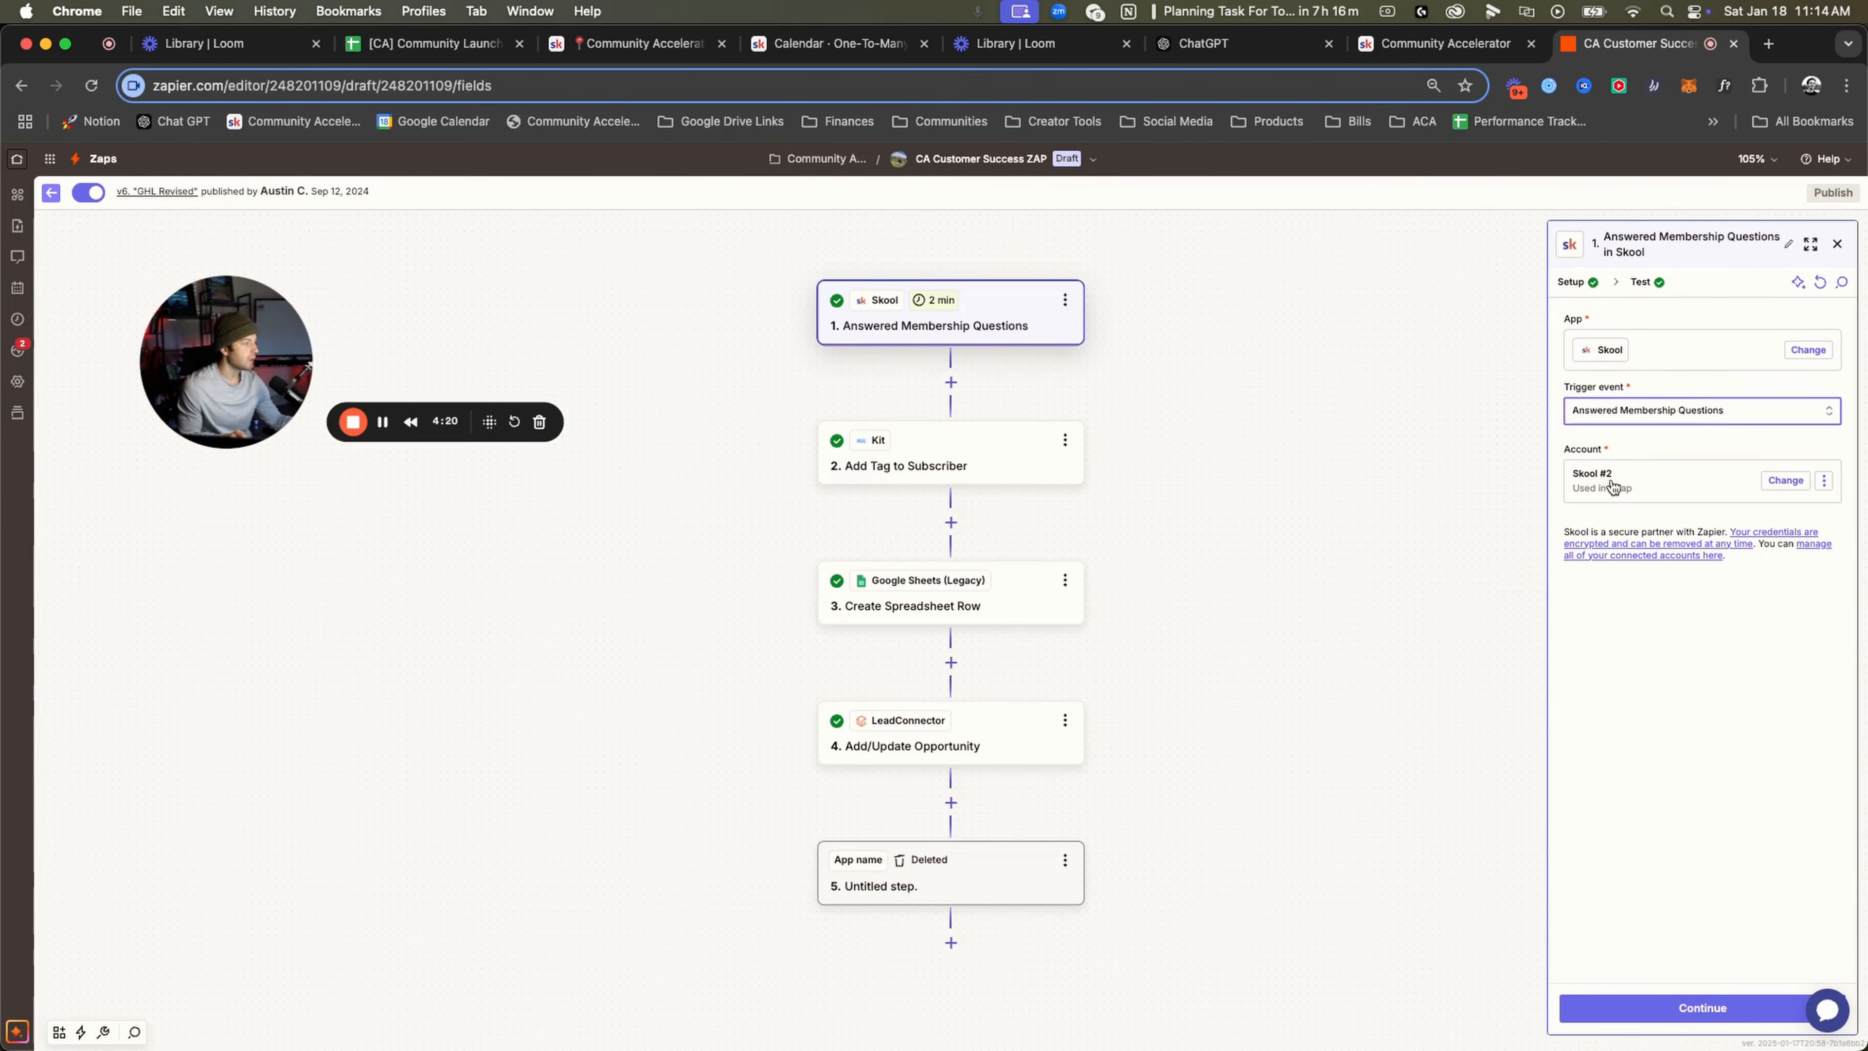
Look through the Skool trigger's account options, open the new account connection form with its API key and group URL fields, and close it.
click(1825, 481)
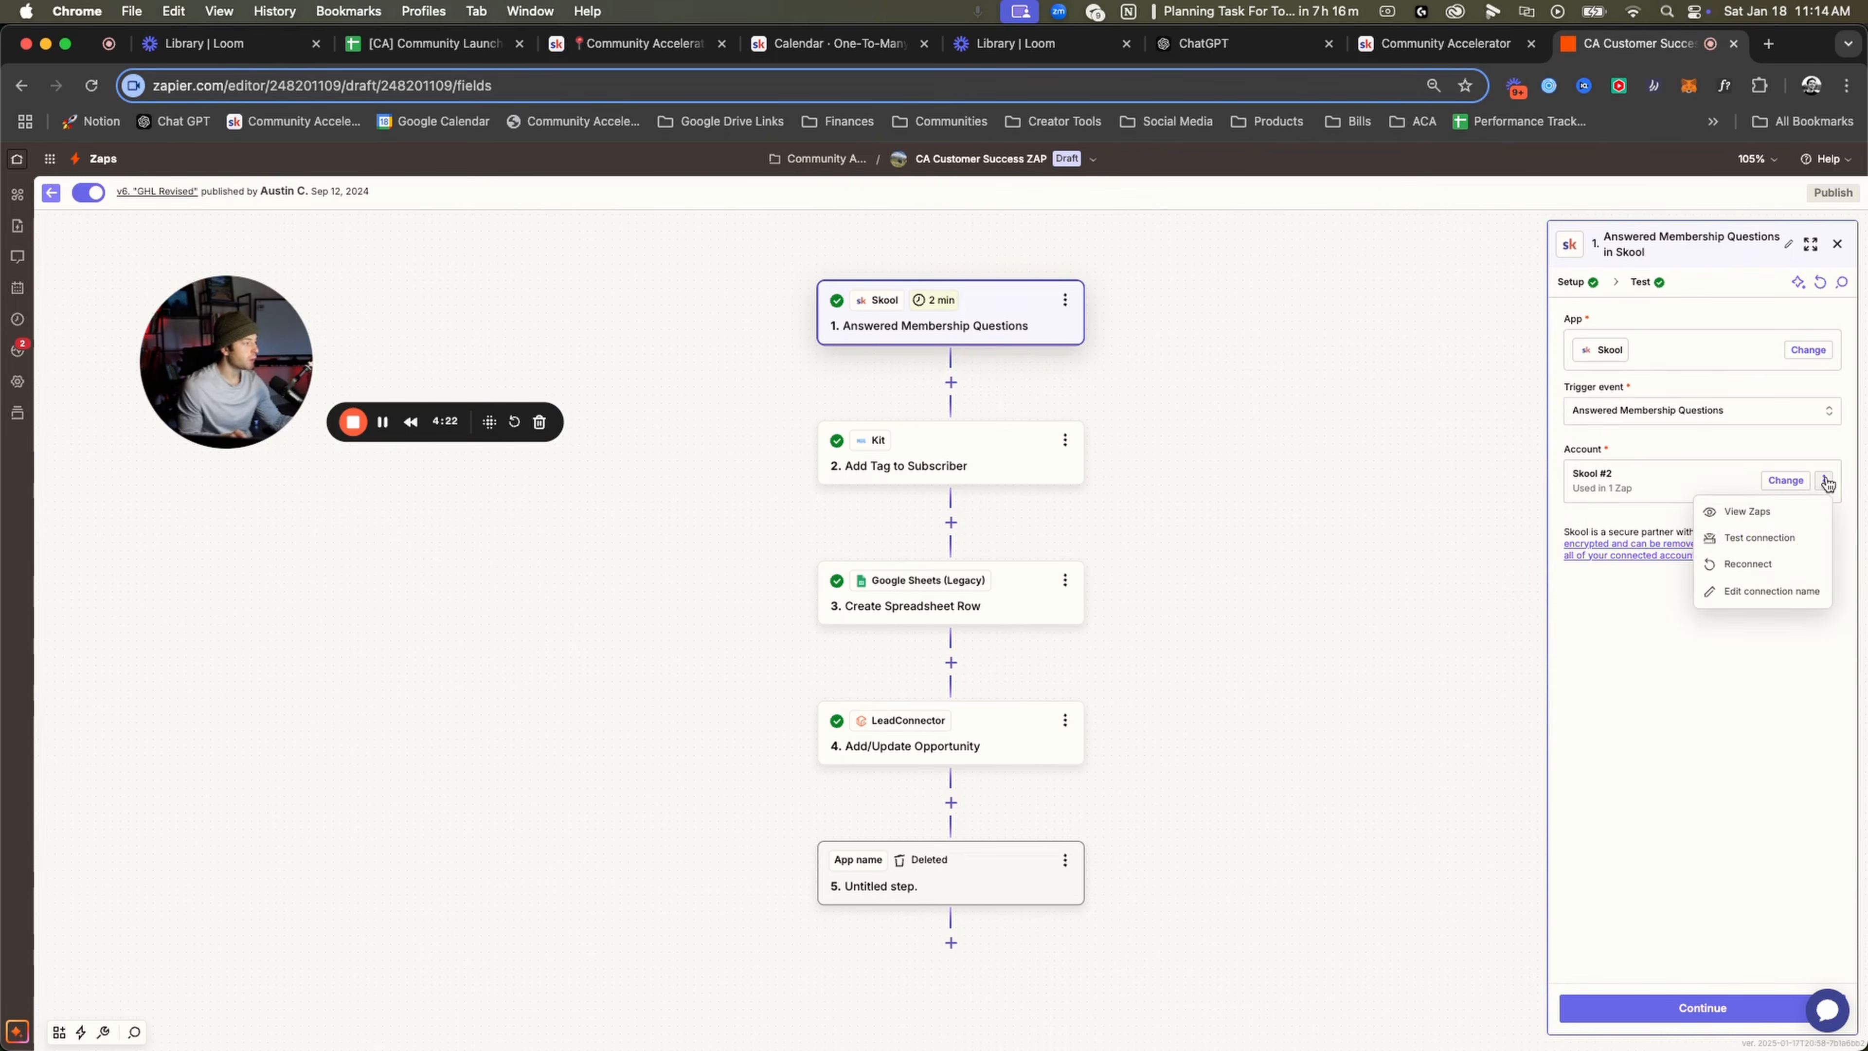
click(1597, 685)
click(1820, 498)
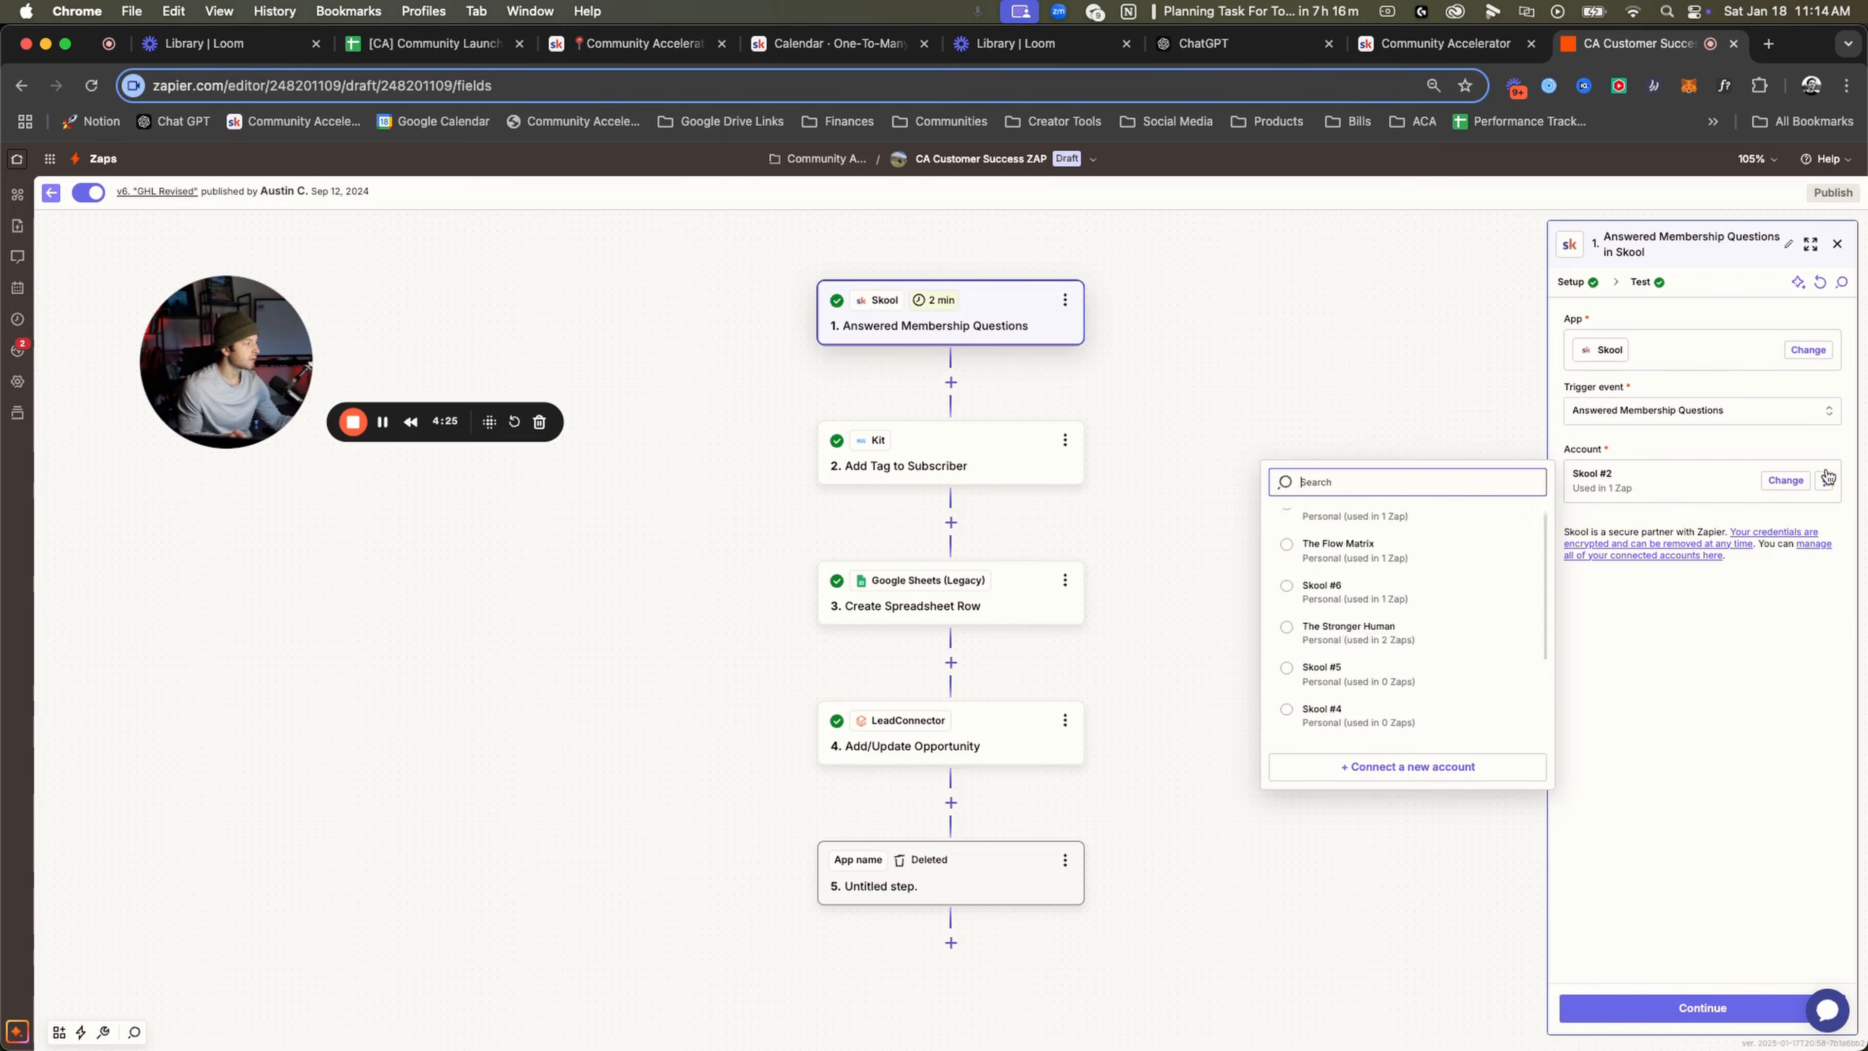
click(1421, 773)
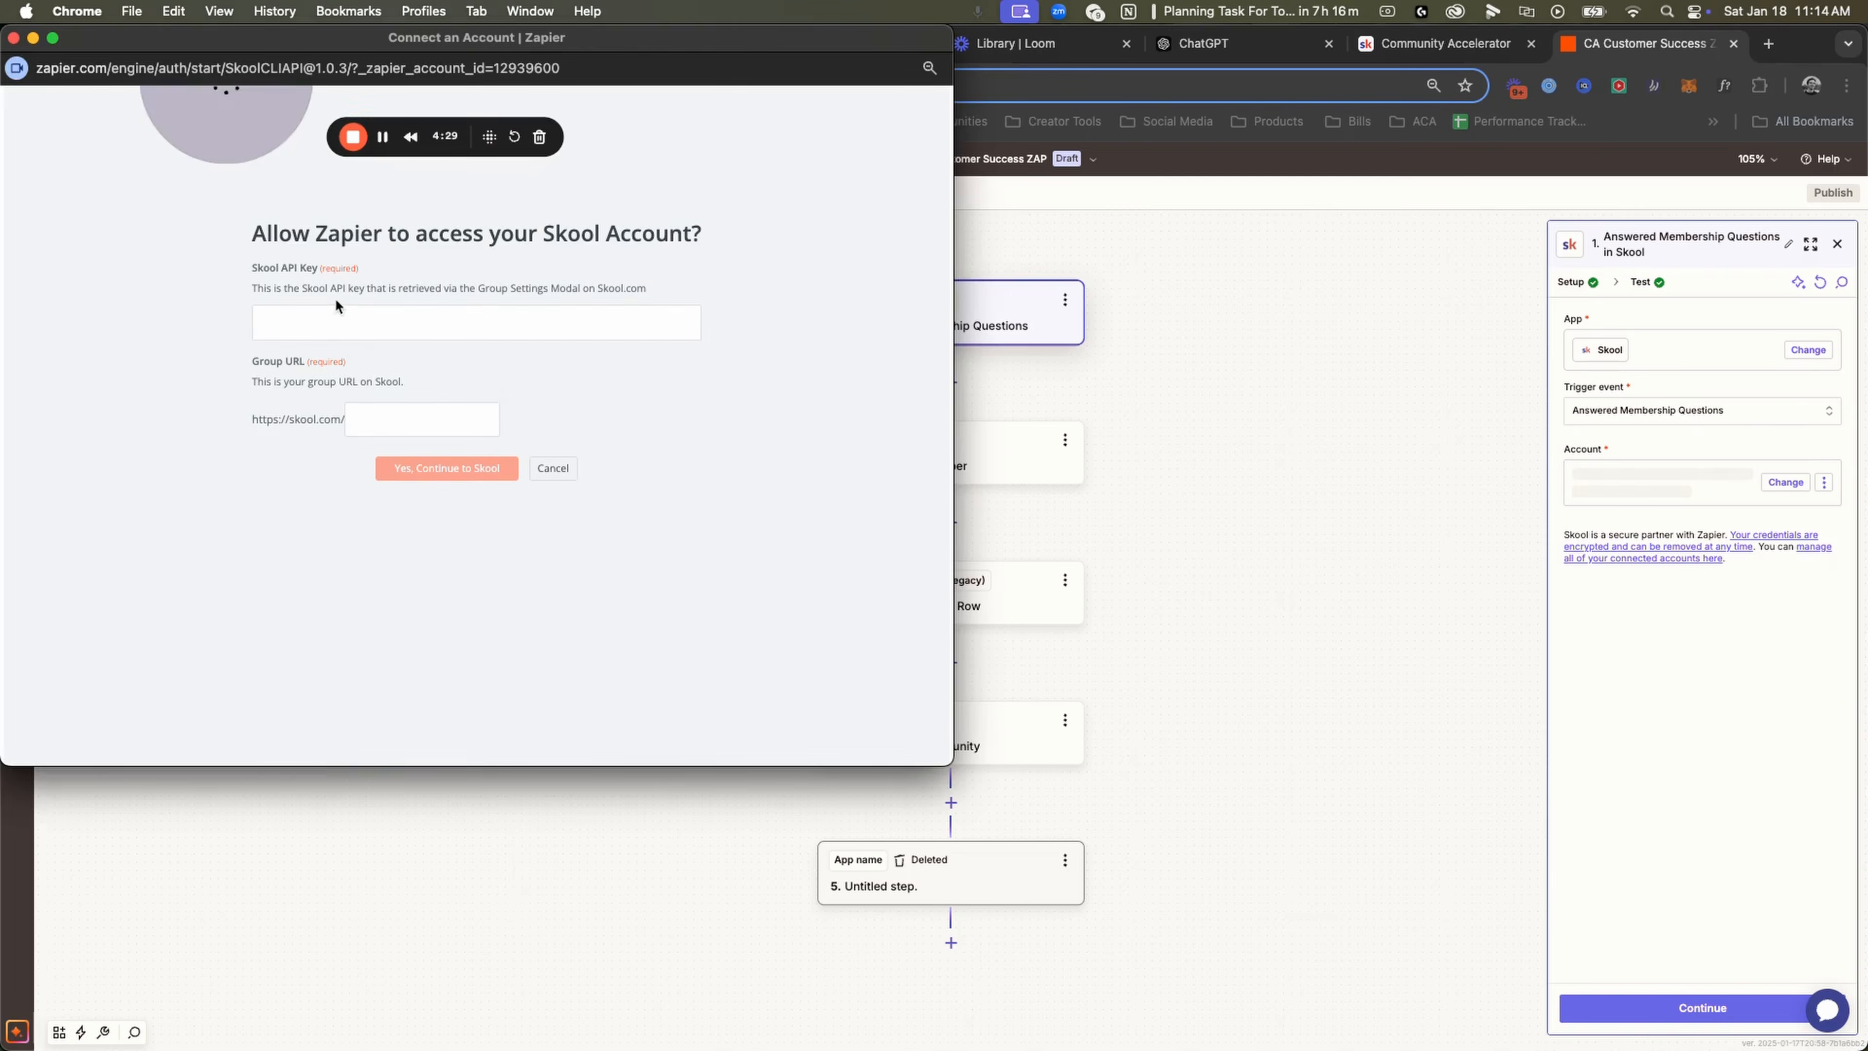
drag(238, 111, 107, 561)
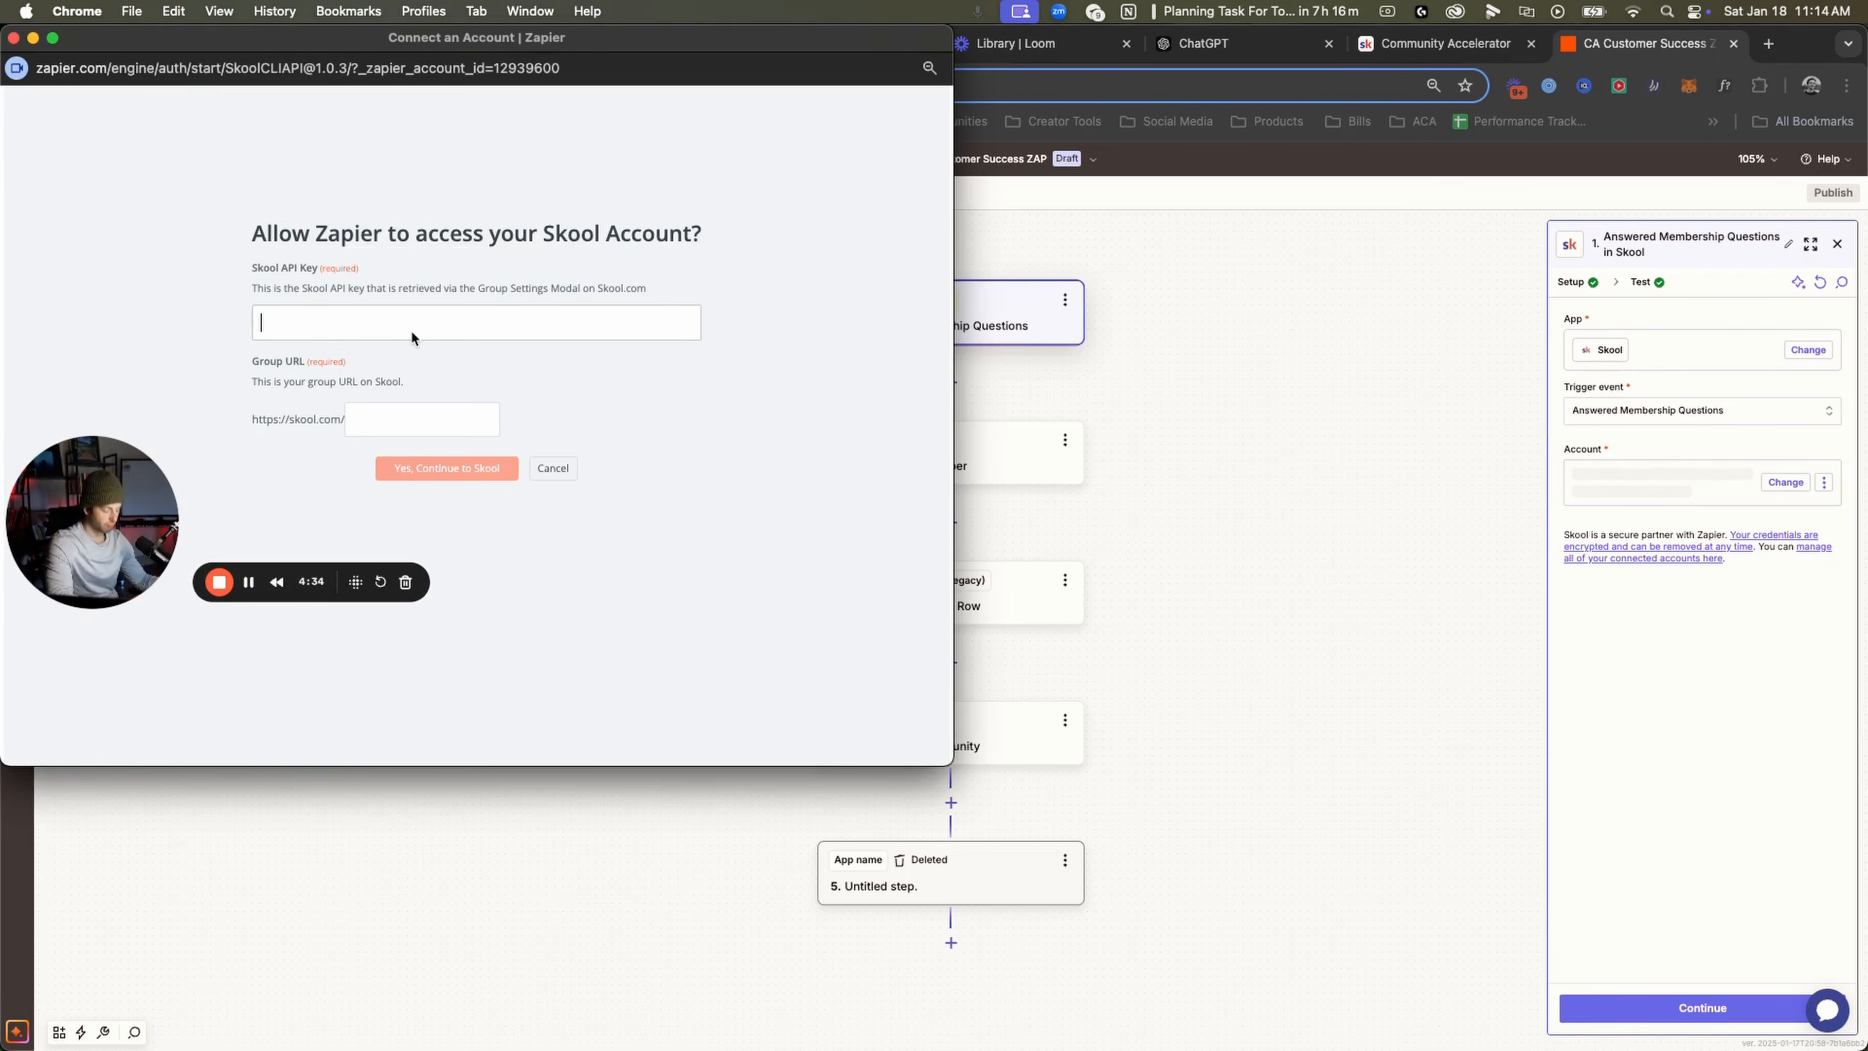
click(431, 418)
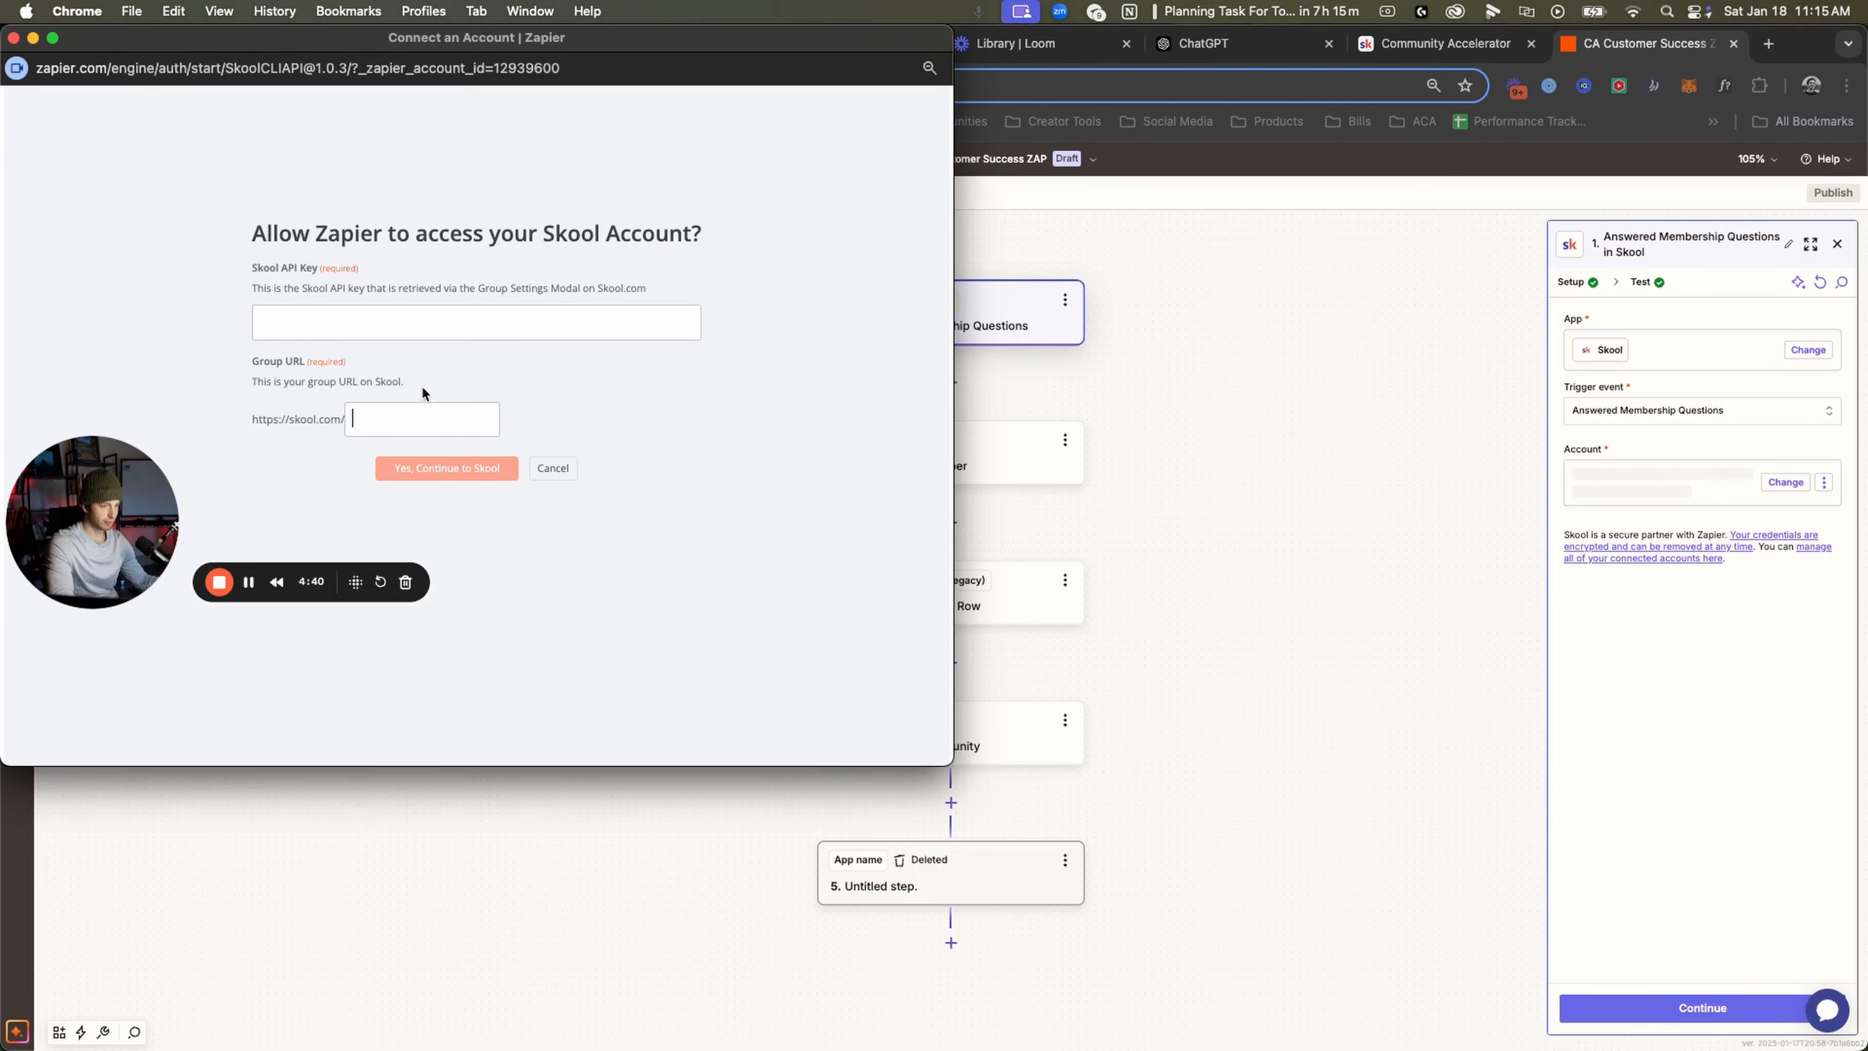
click(13, 39)
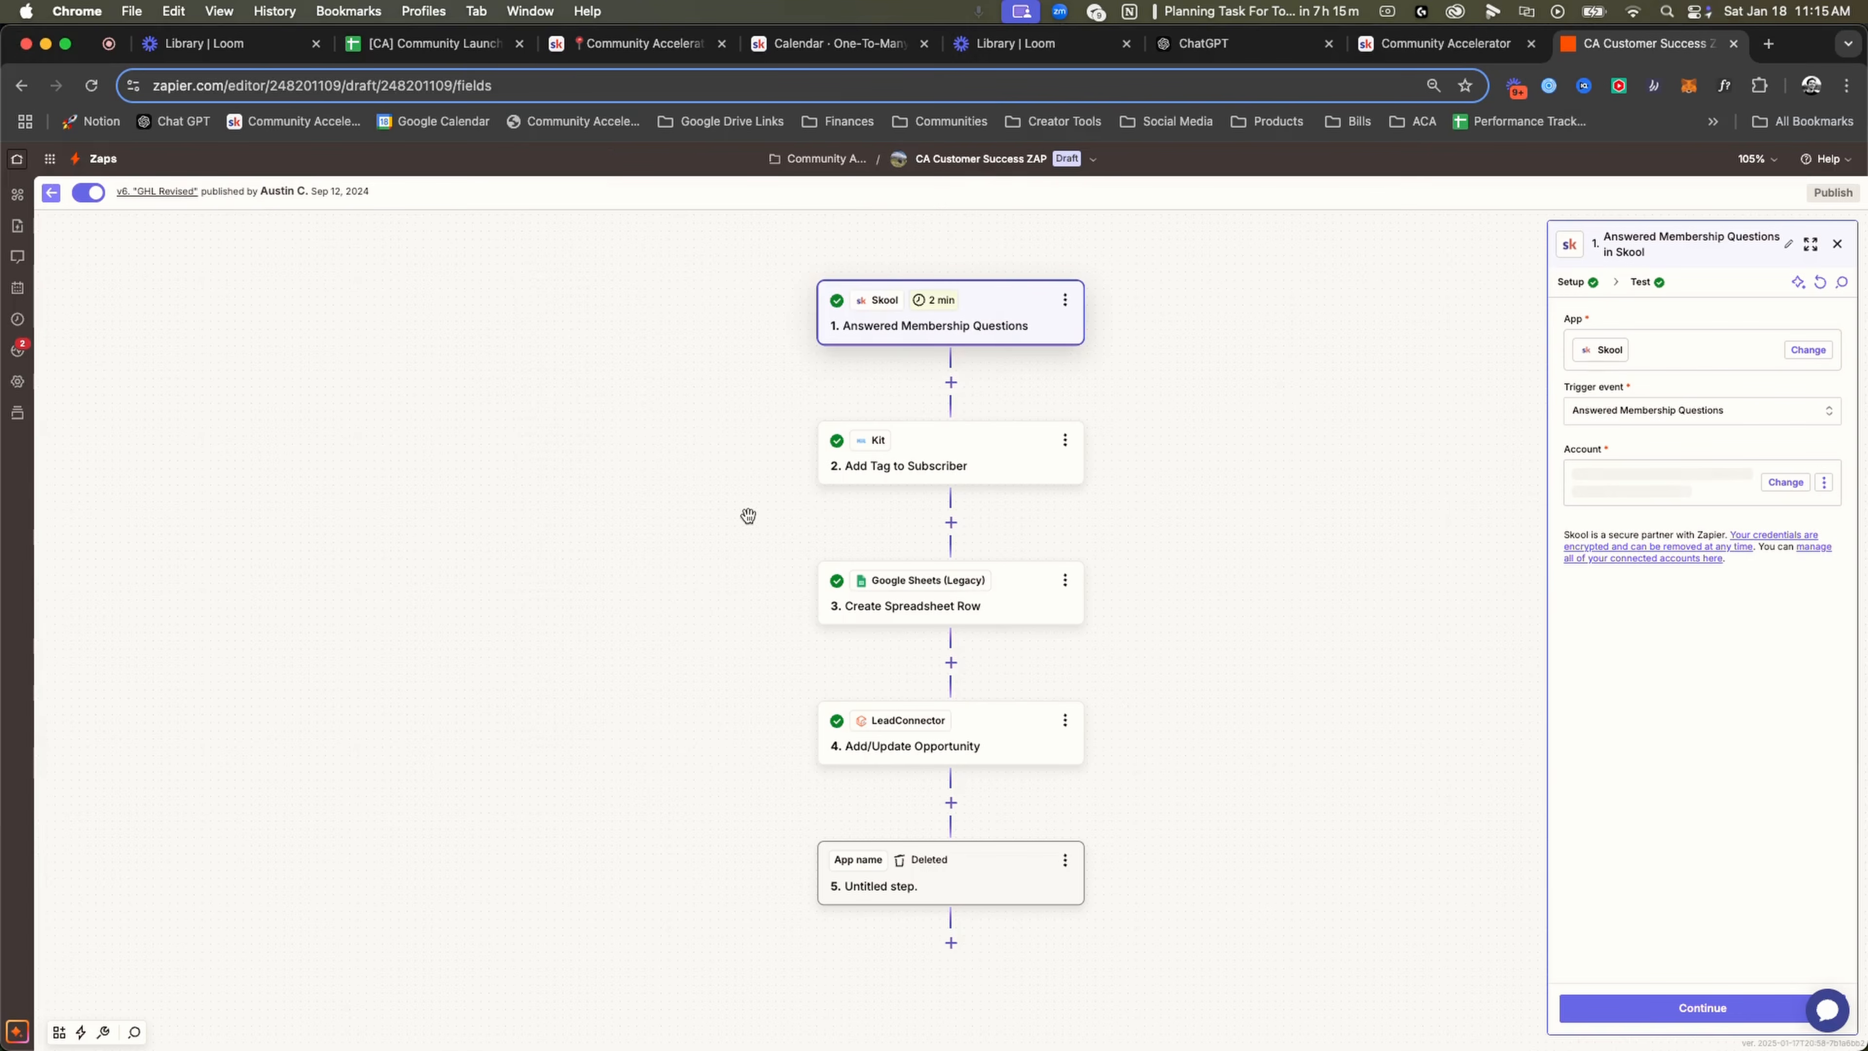
View the action events available for the Kit Add Tag to Subscriber step, and select the Google Sheets step.
click(1045, 464)
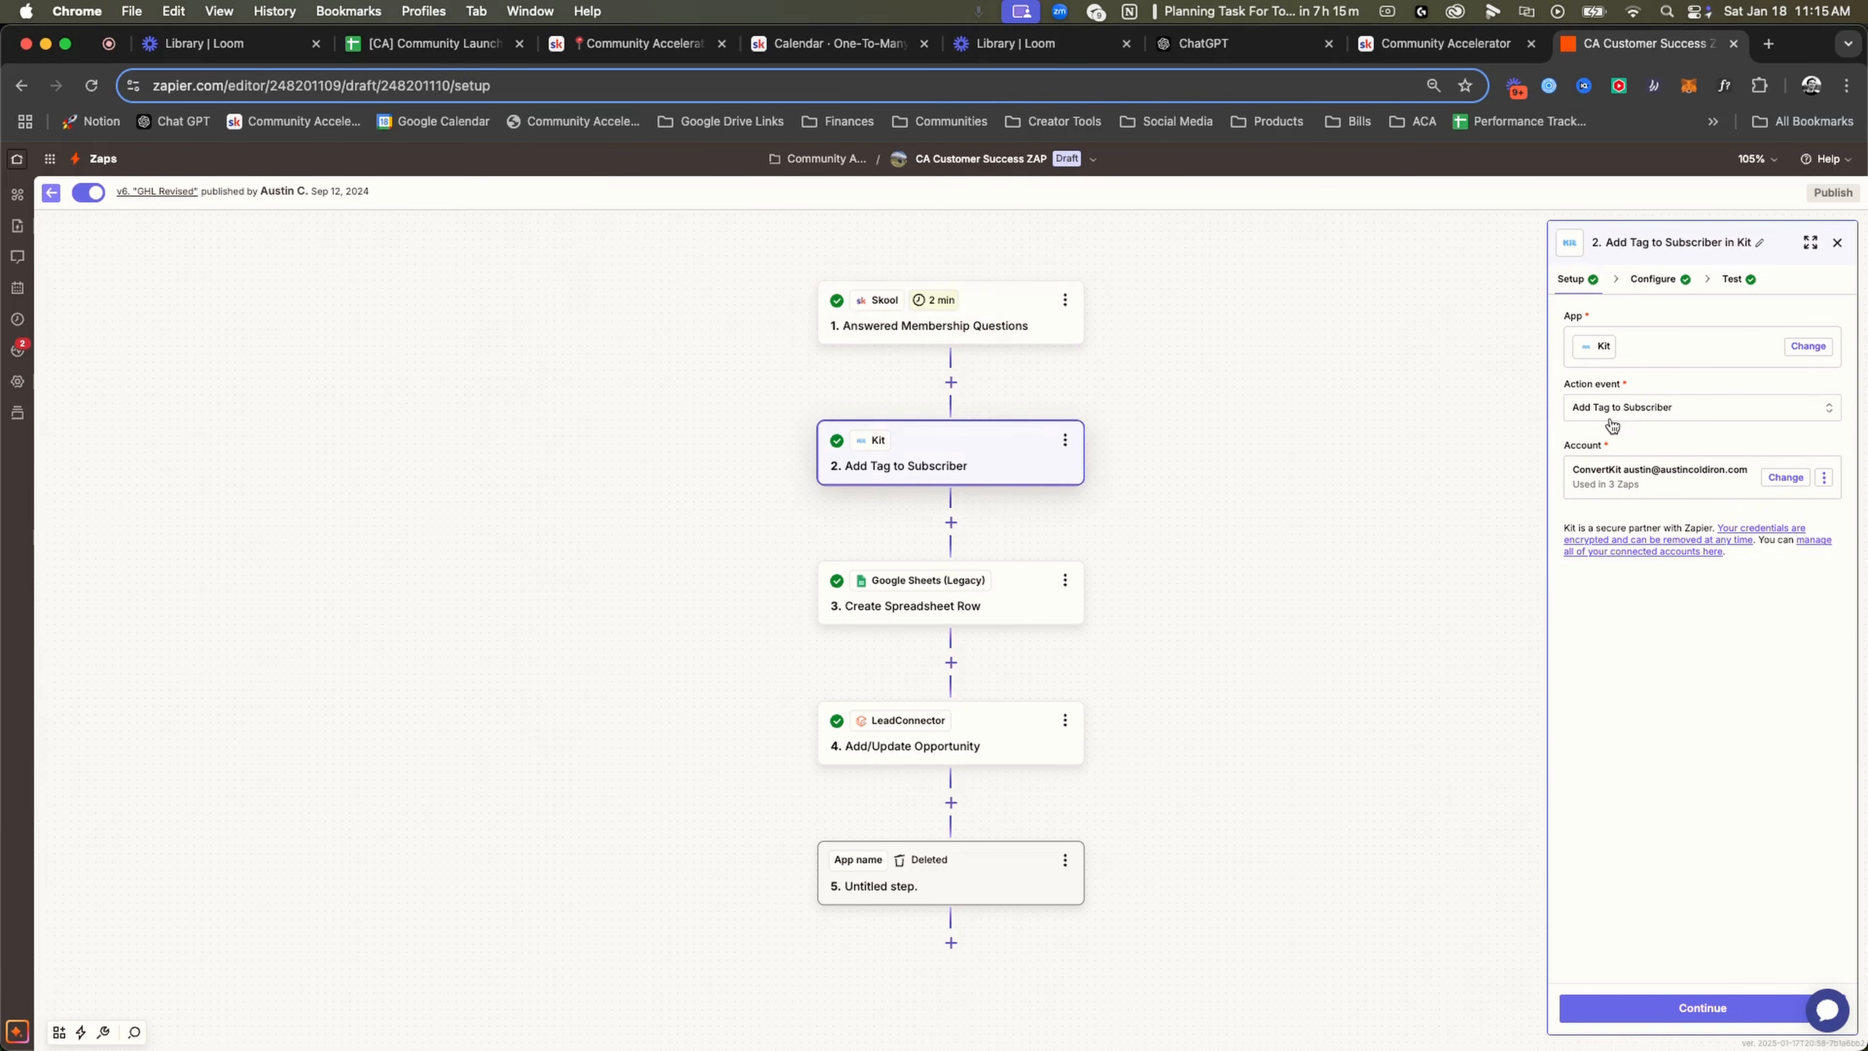
click(1611, 416)
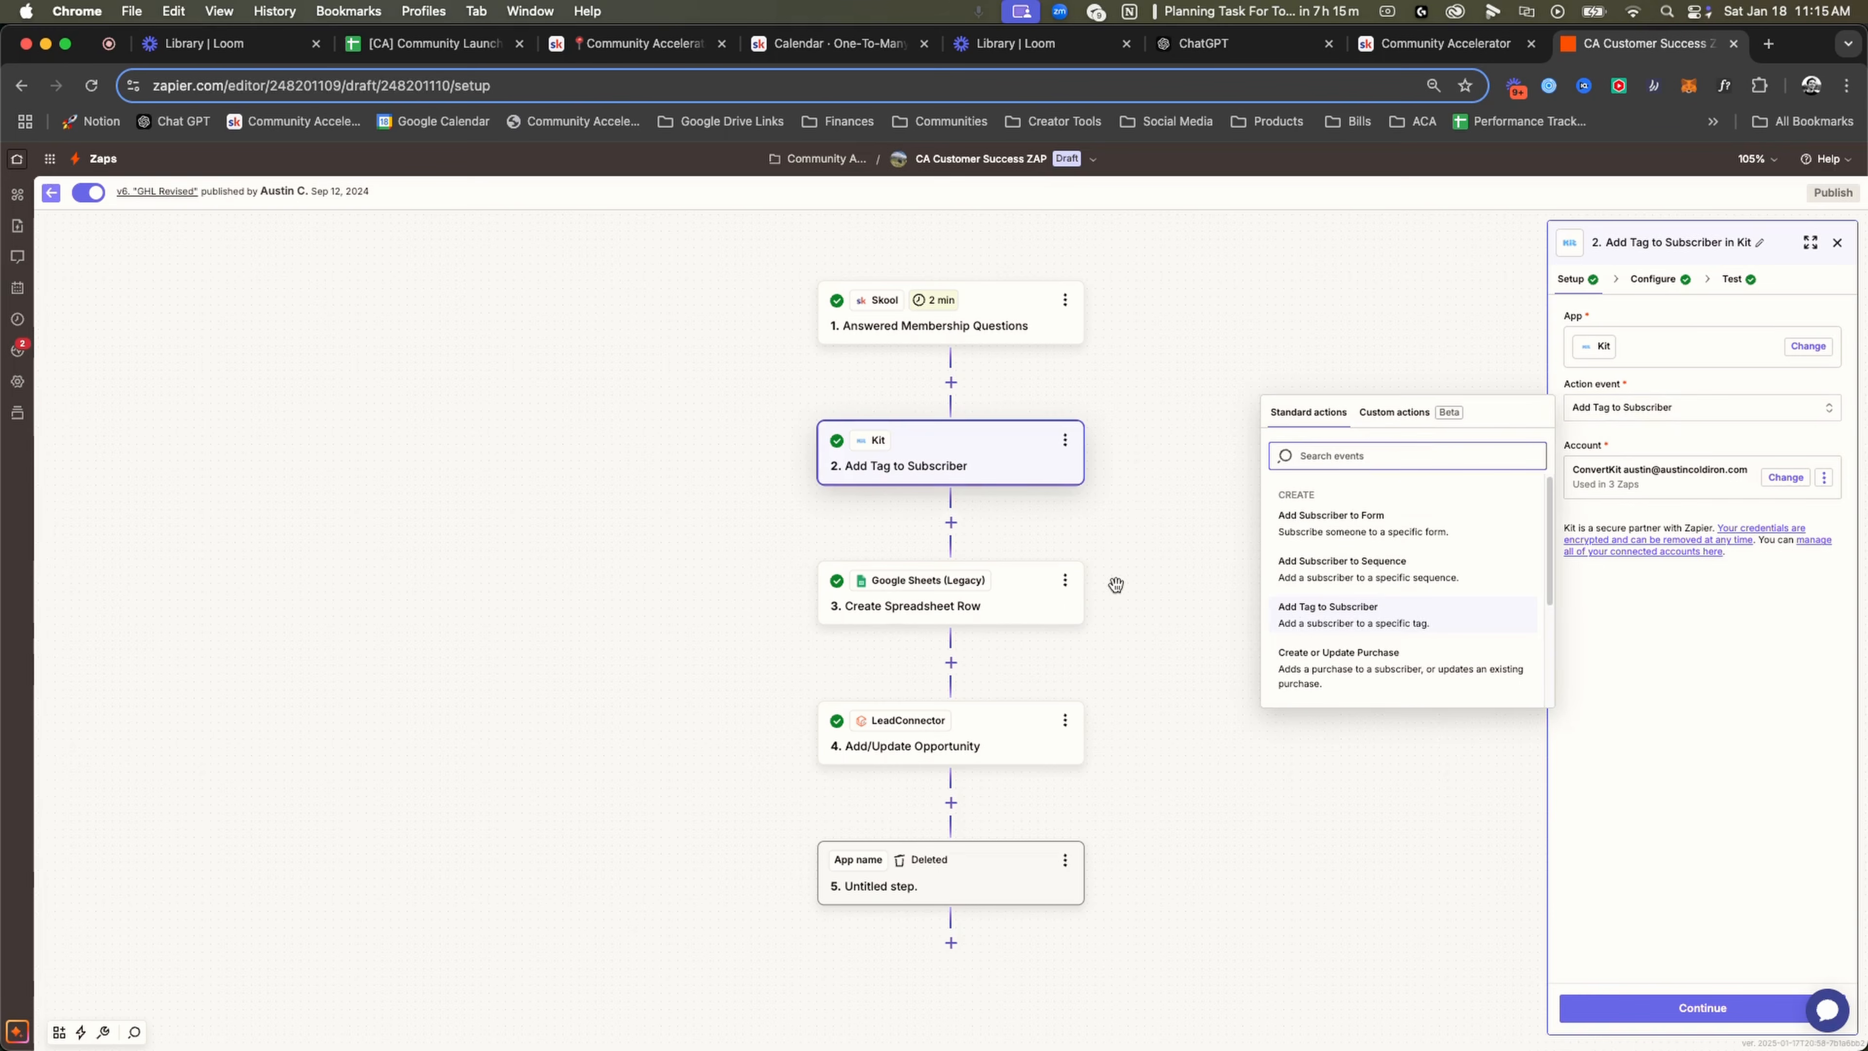
click(1231, 631)
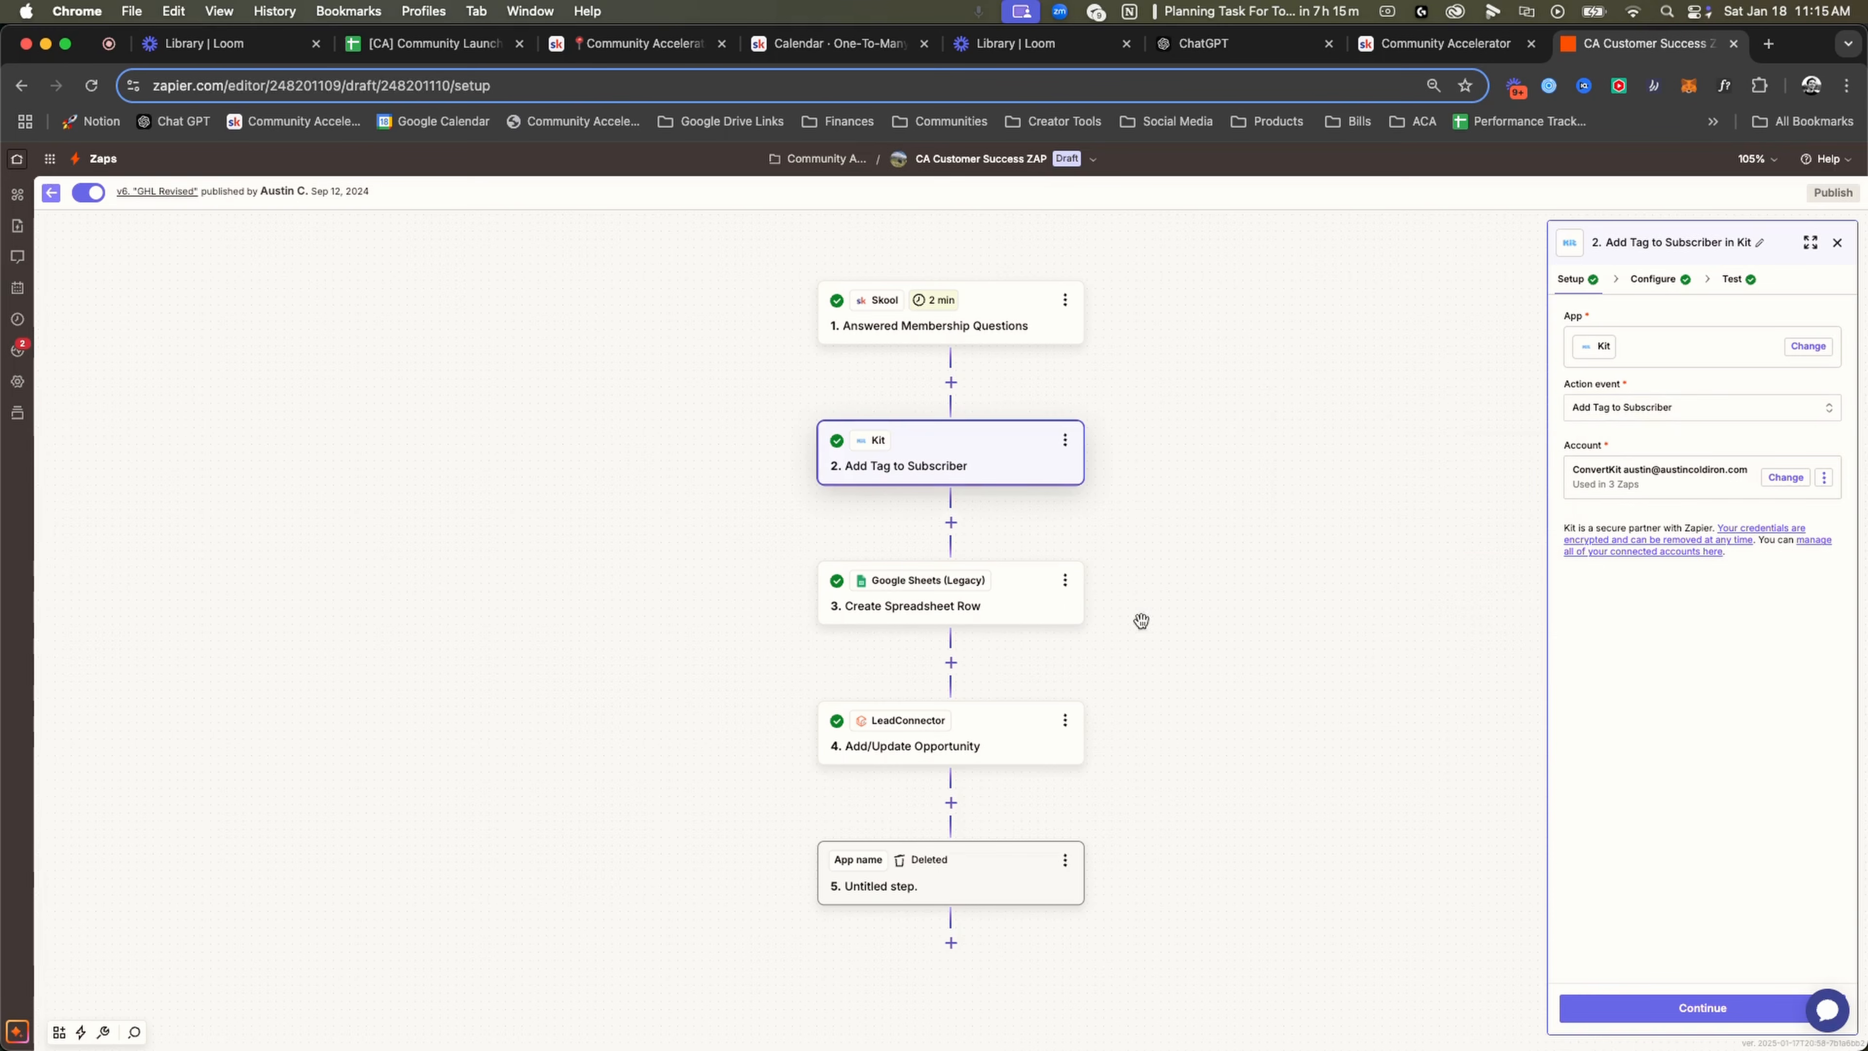
click(960, 603)
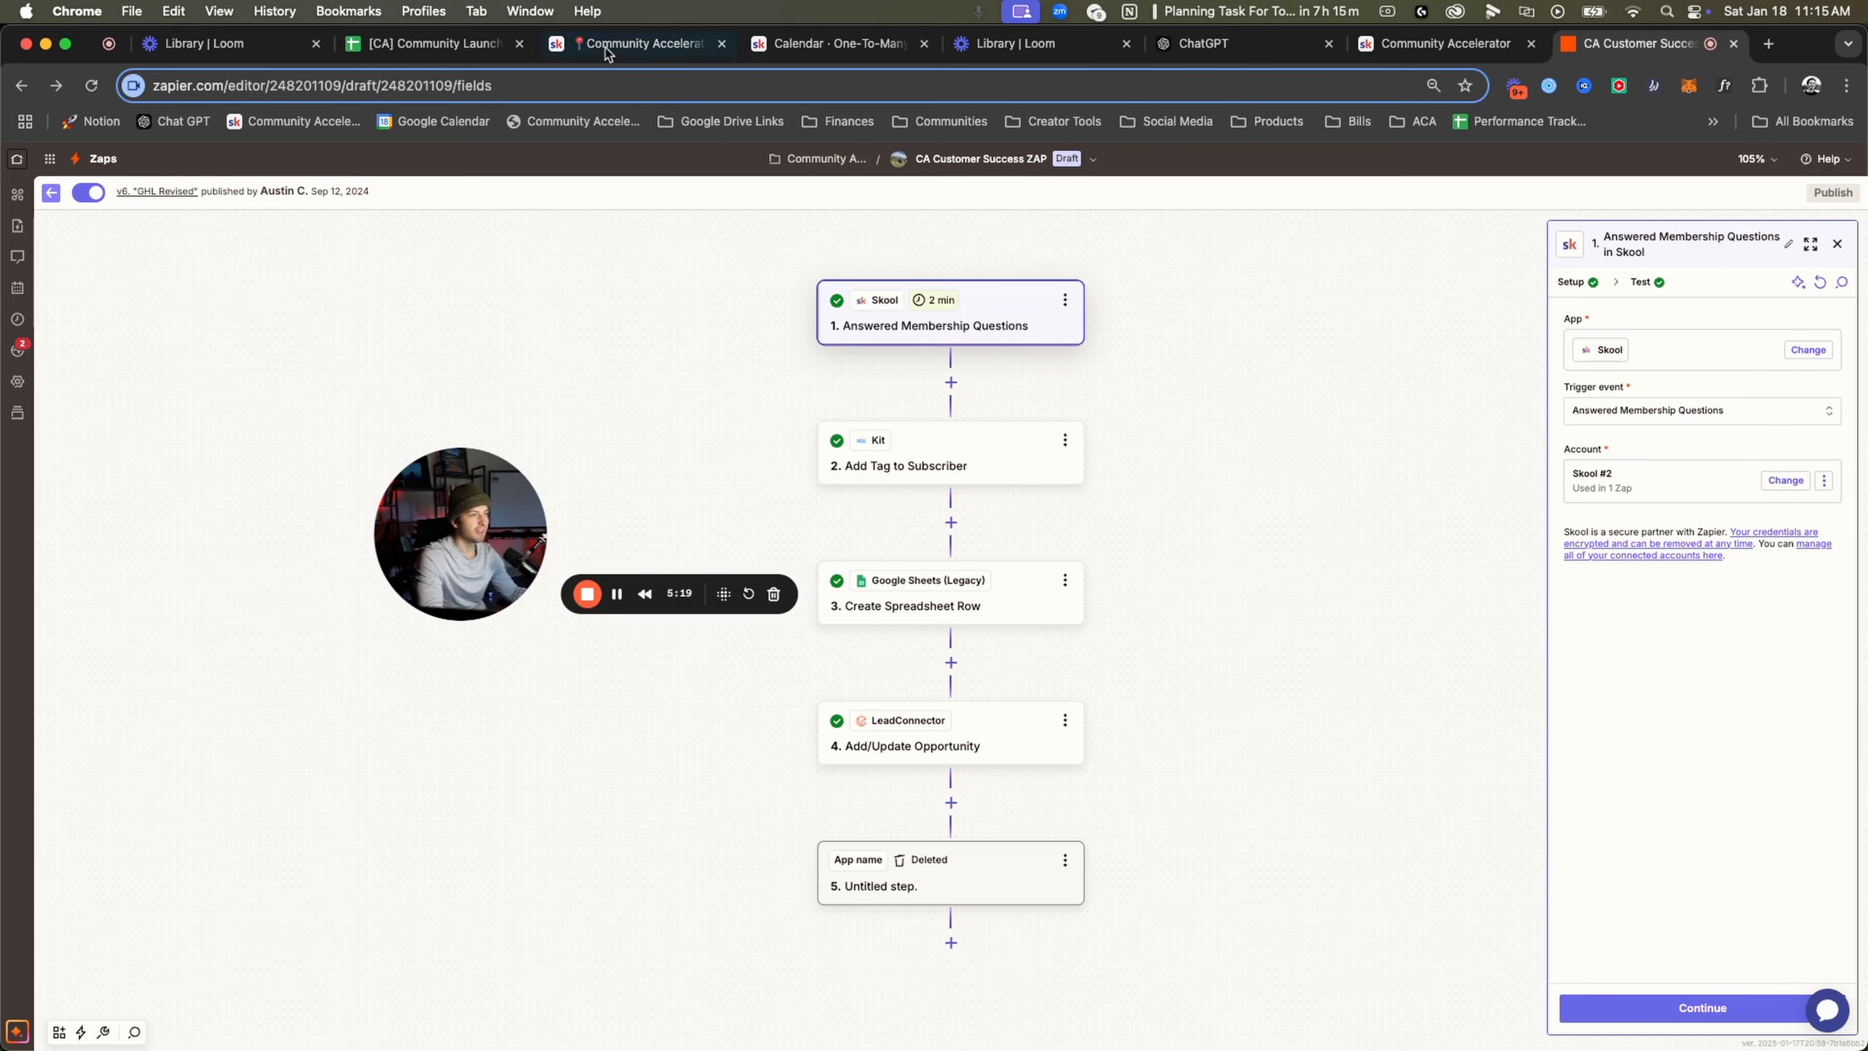
Switch to the Community Launch Checklist and review the three Skool About Page items, from creating the page to optimizing it.
click(426, 42)
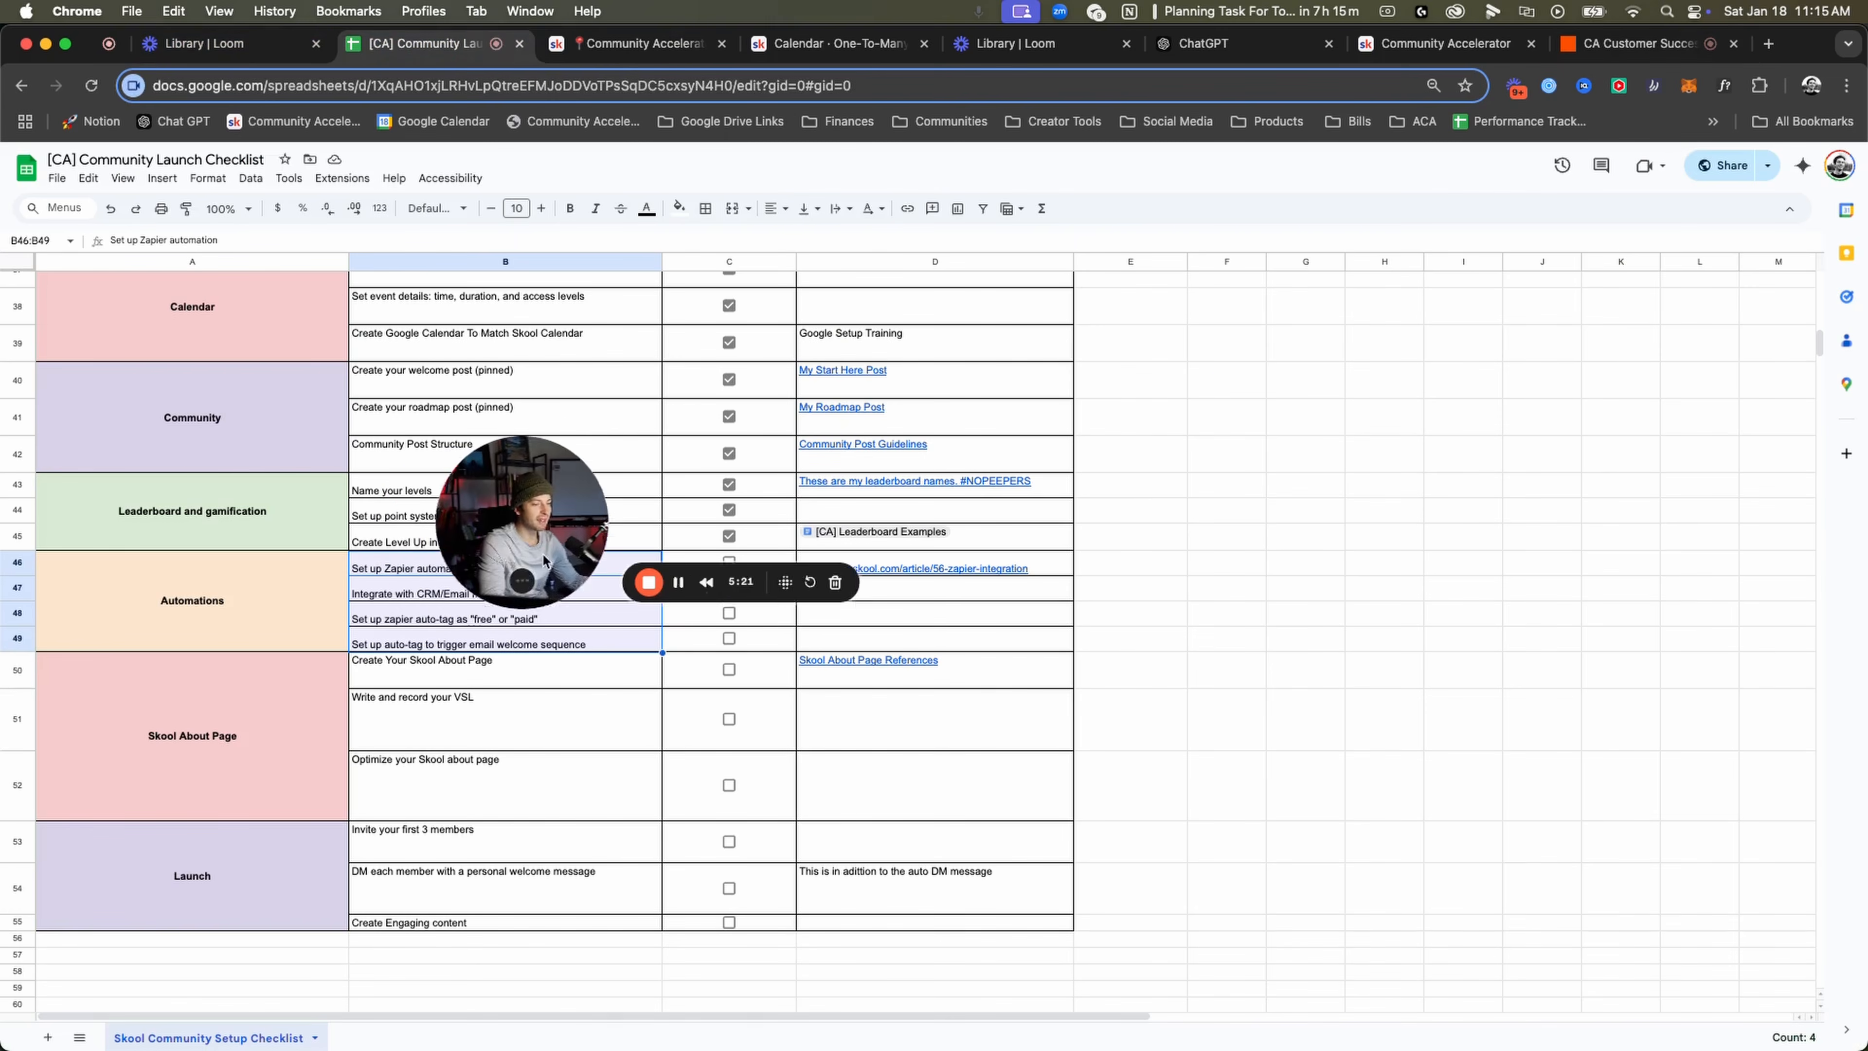
drag(544, 561, 1251, 497)
drag(470, 674, 457, 790)
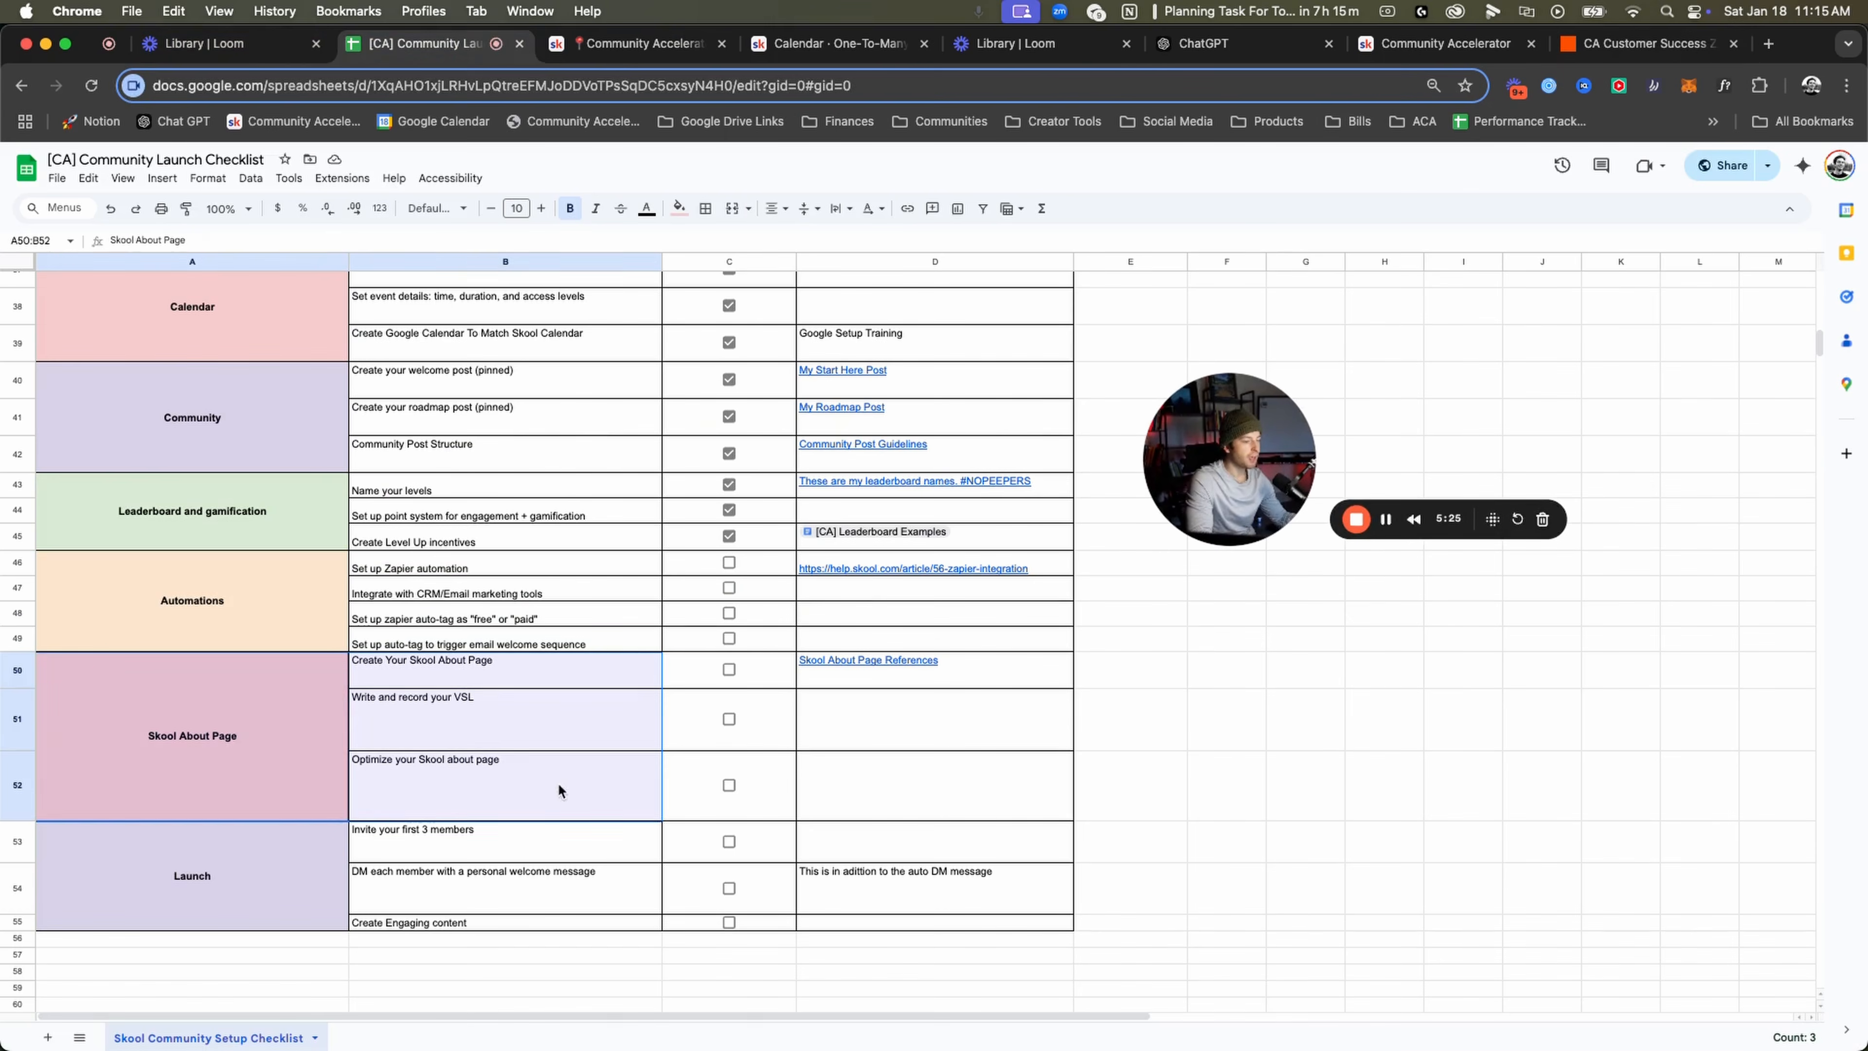
click(141, 619)
drag(421, 690, 414, 805)
drag(420, 673, 421, 806)
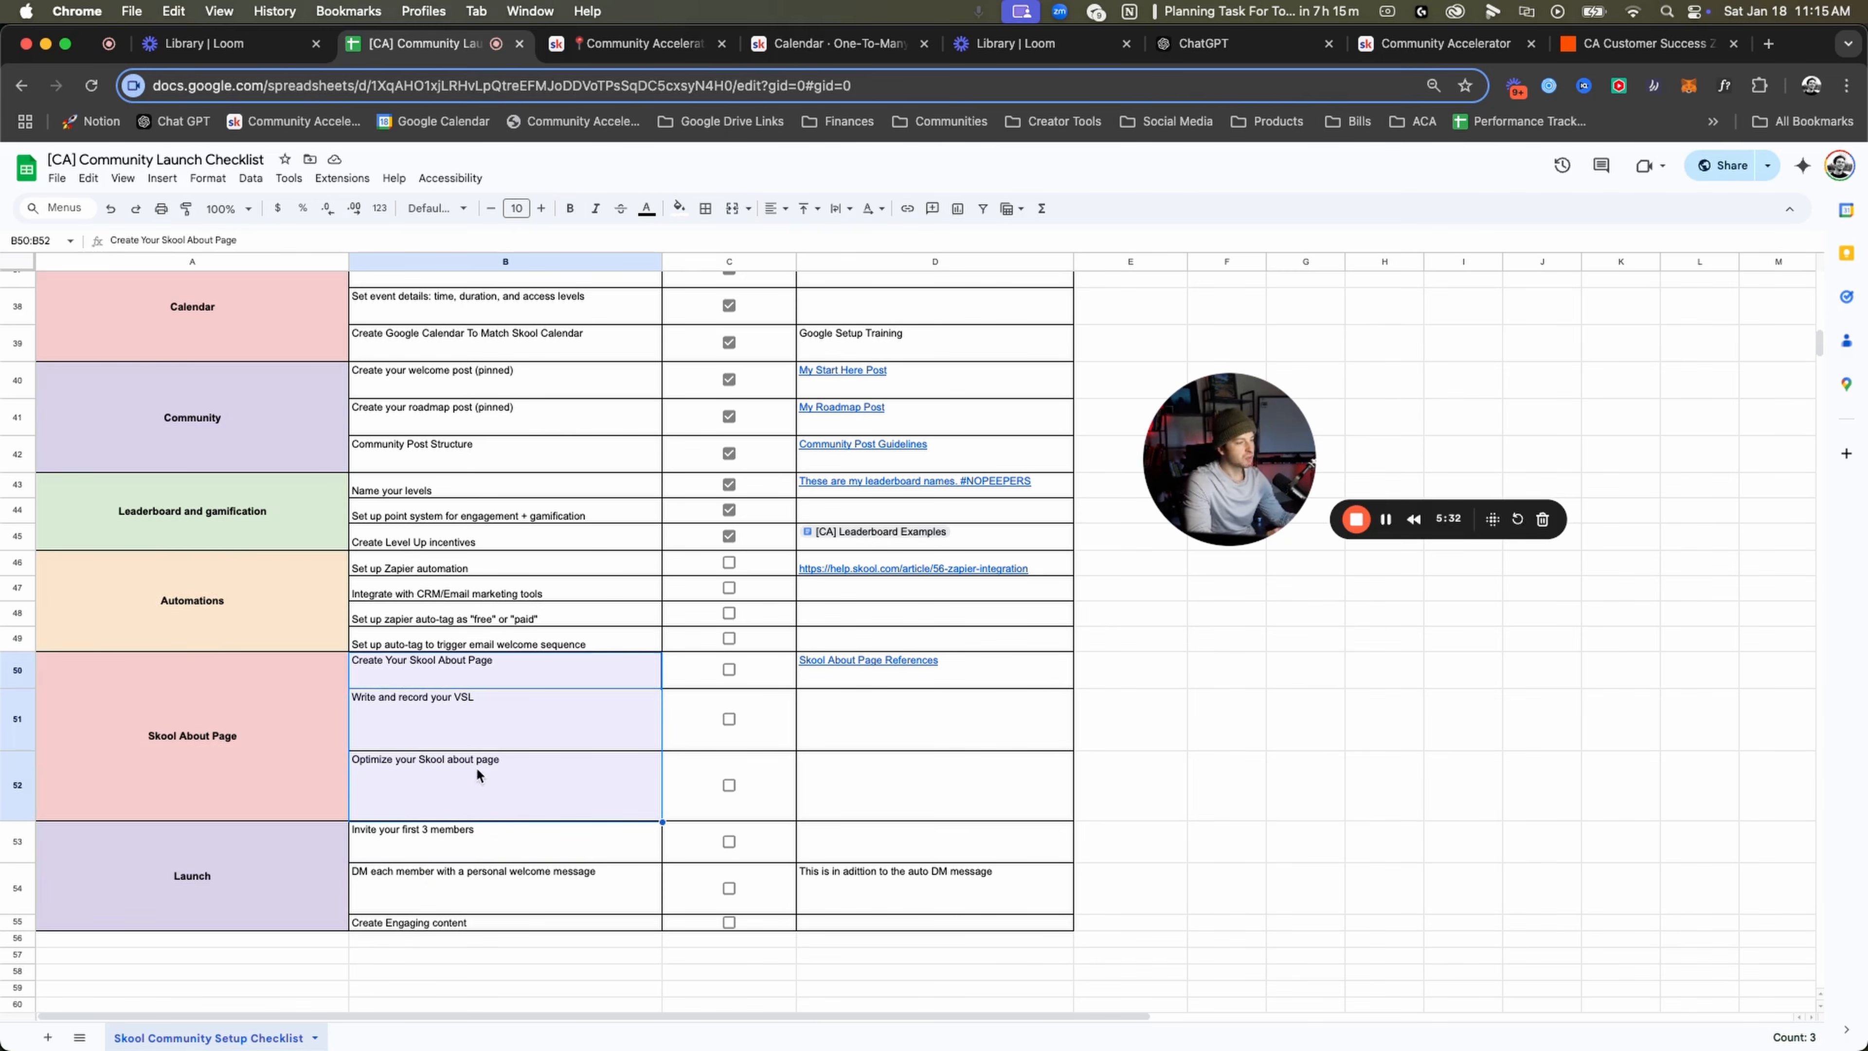
Switch to the Community Accelerator group on Skool and open its About page.
click(632, 43)
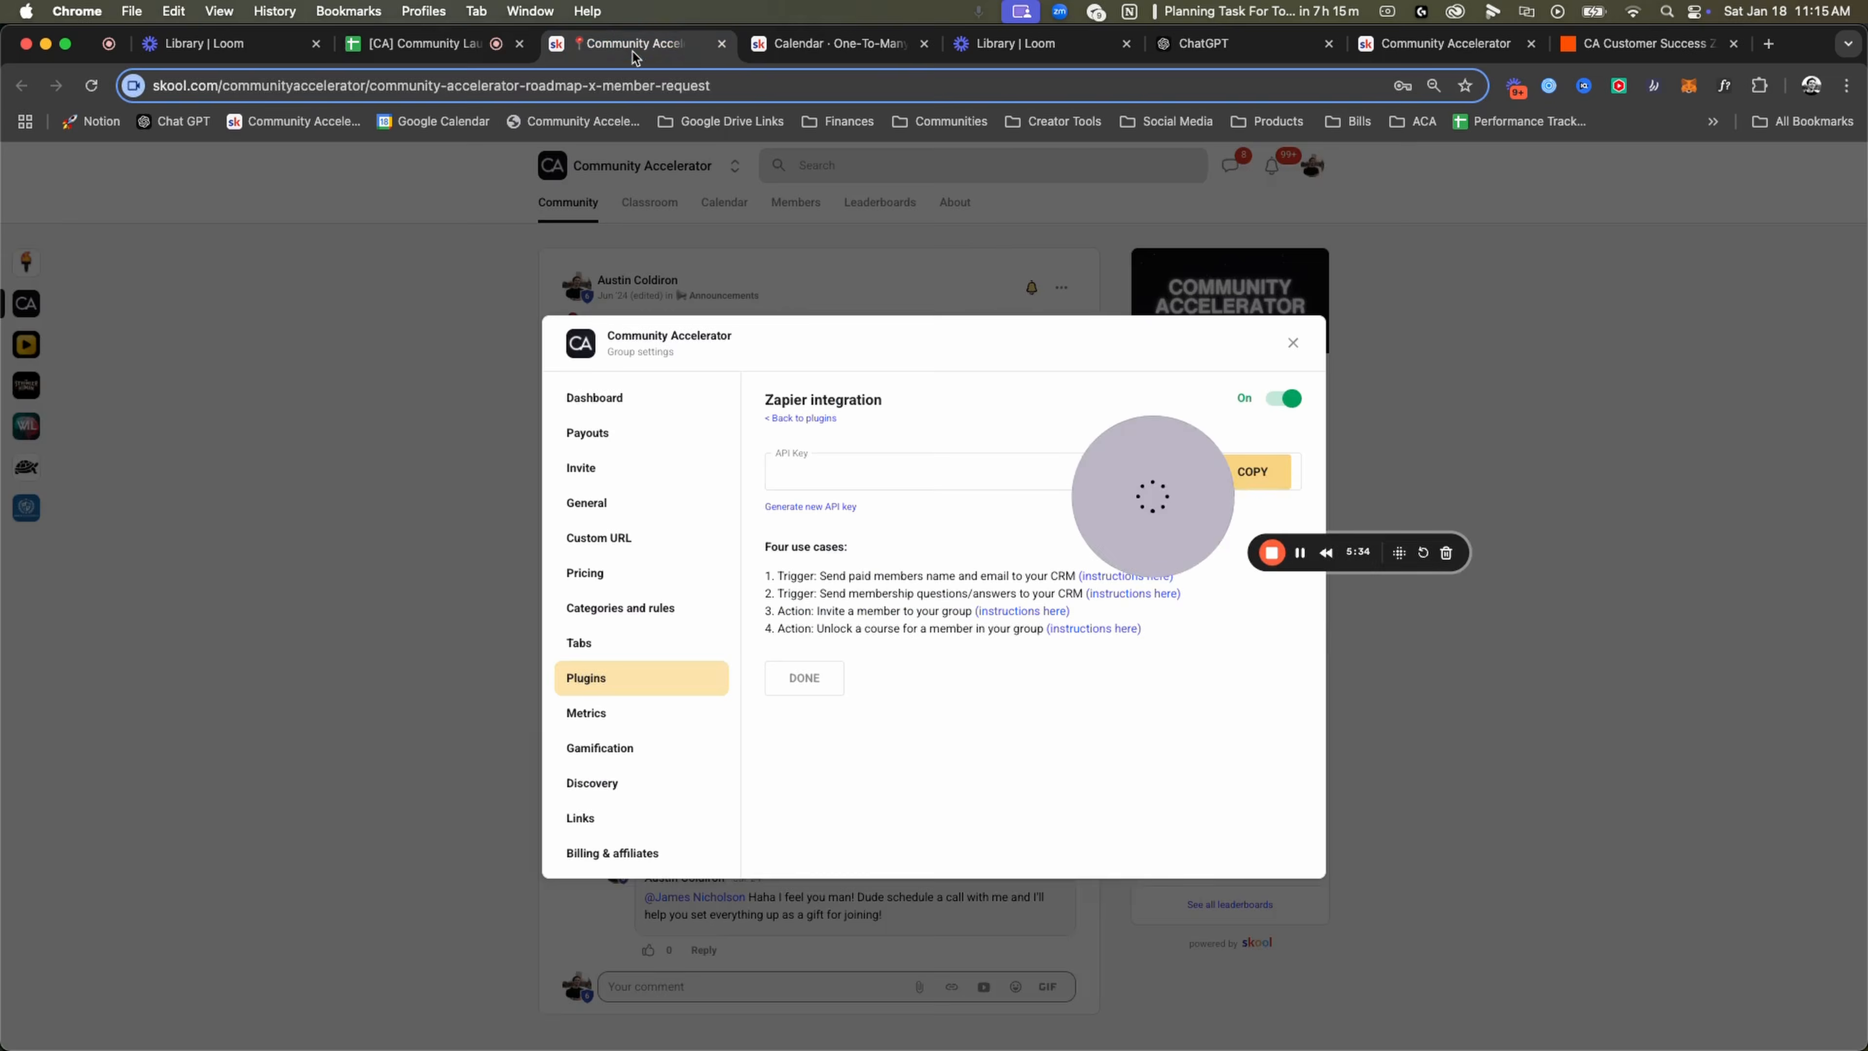
click(954, 212)
click(954, 214)
drag(1117, 489, 233, 411)
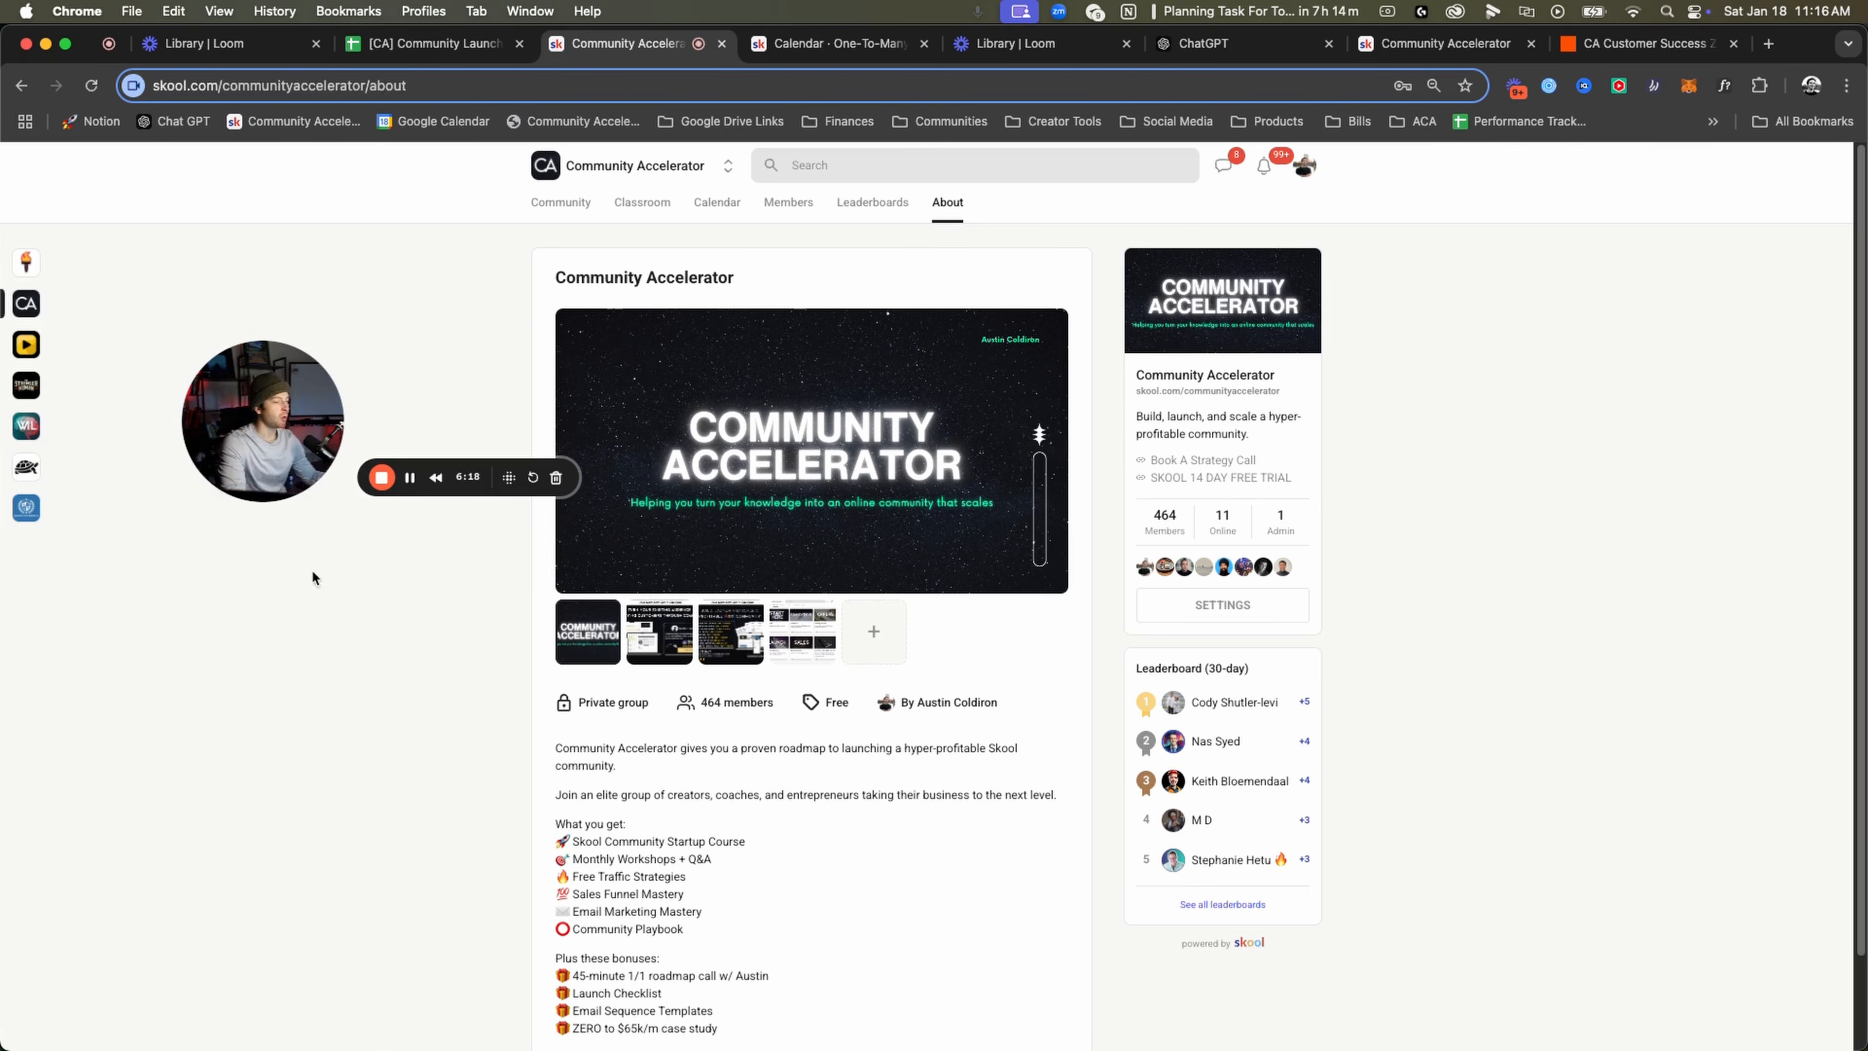
drag(272, 450, 242, 432)
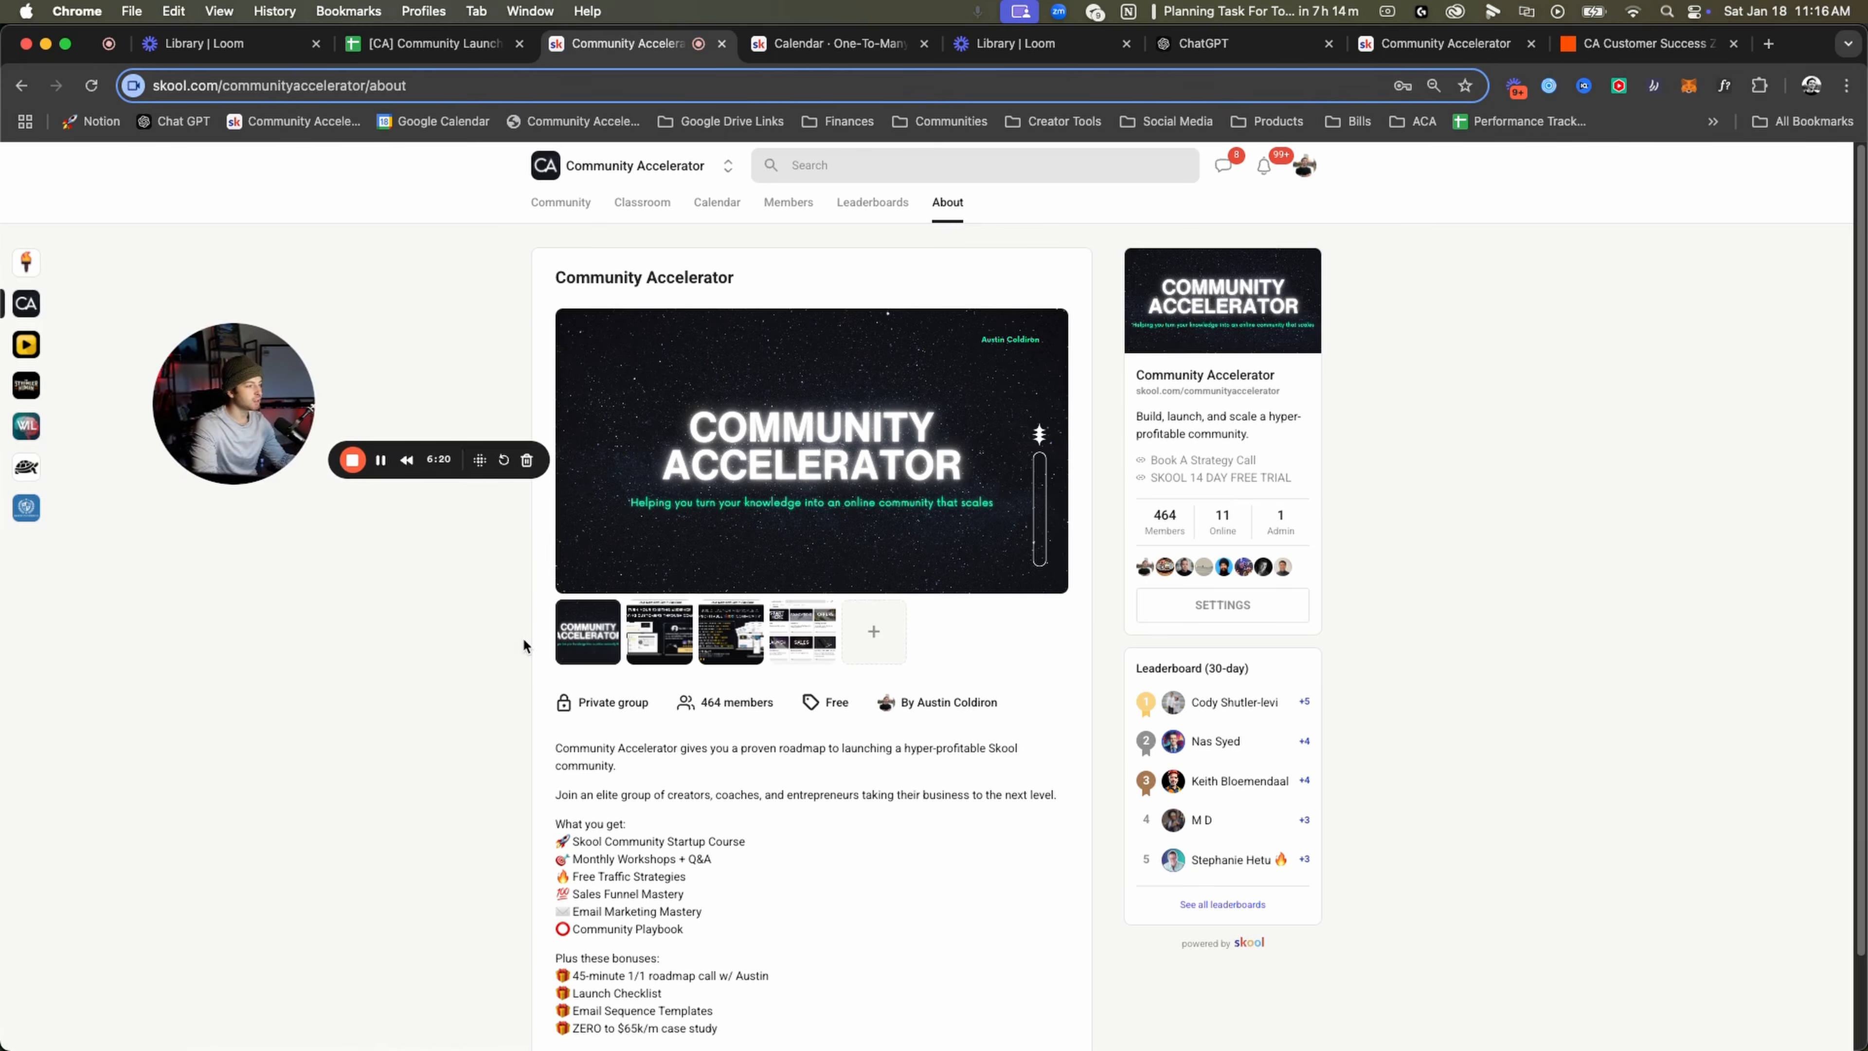
Reorder the About page media so the Community Accelerator cover comes third, and view the "Turn your existing audience" image enlarged.
click(630, 653)
drag(631, 653, 731, 633)
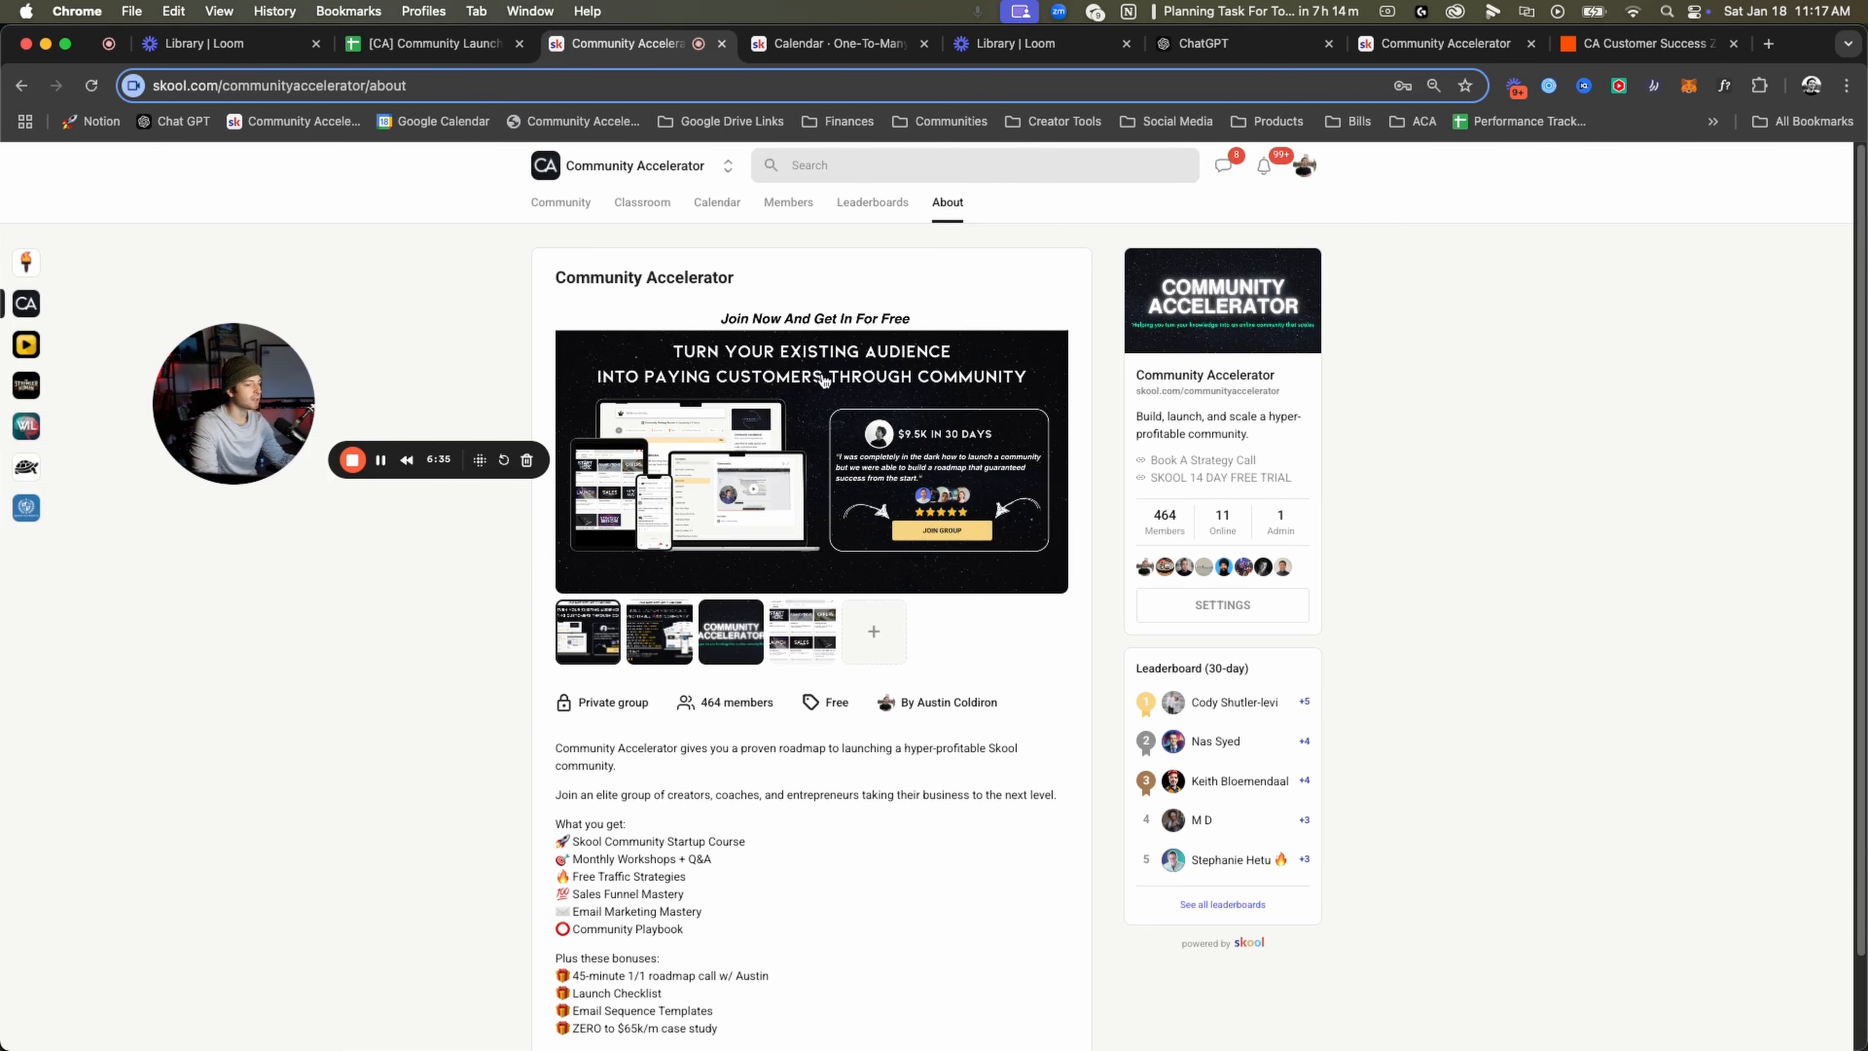
click(815, 403)
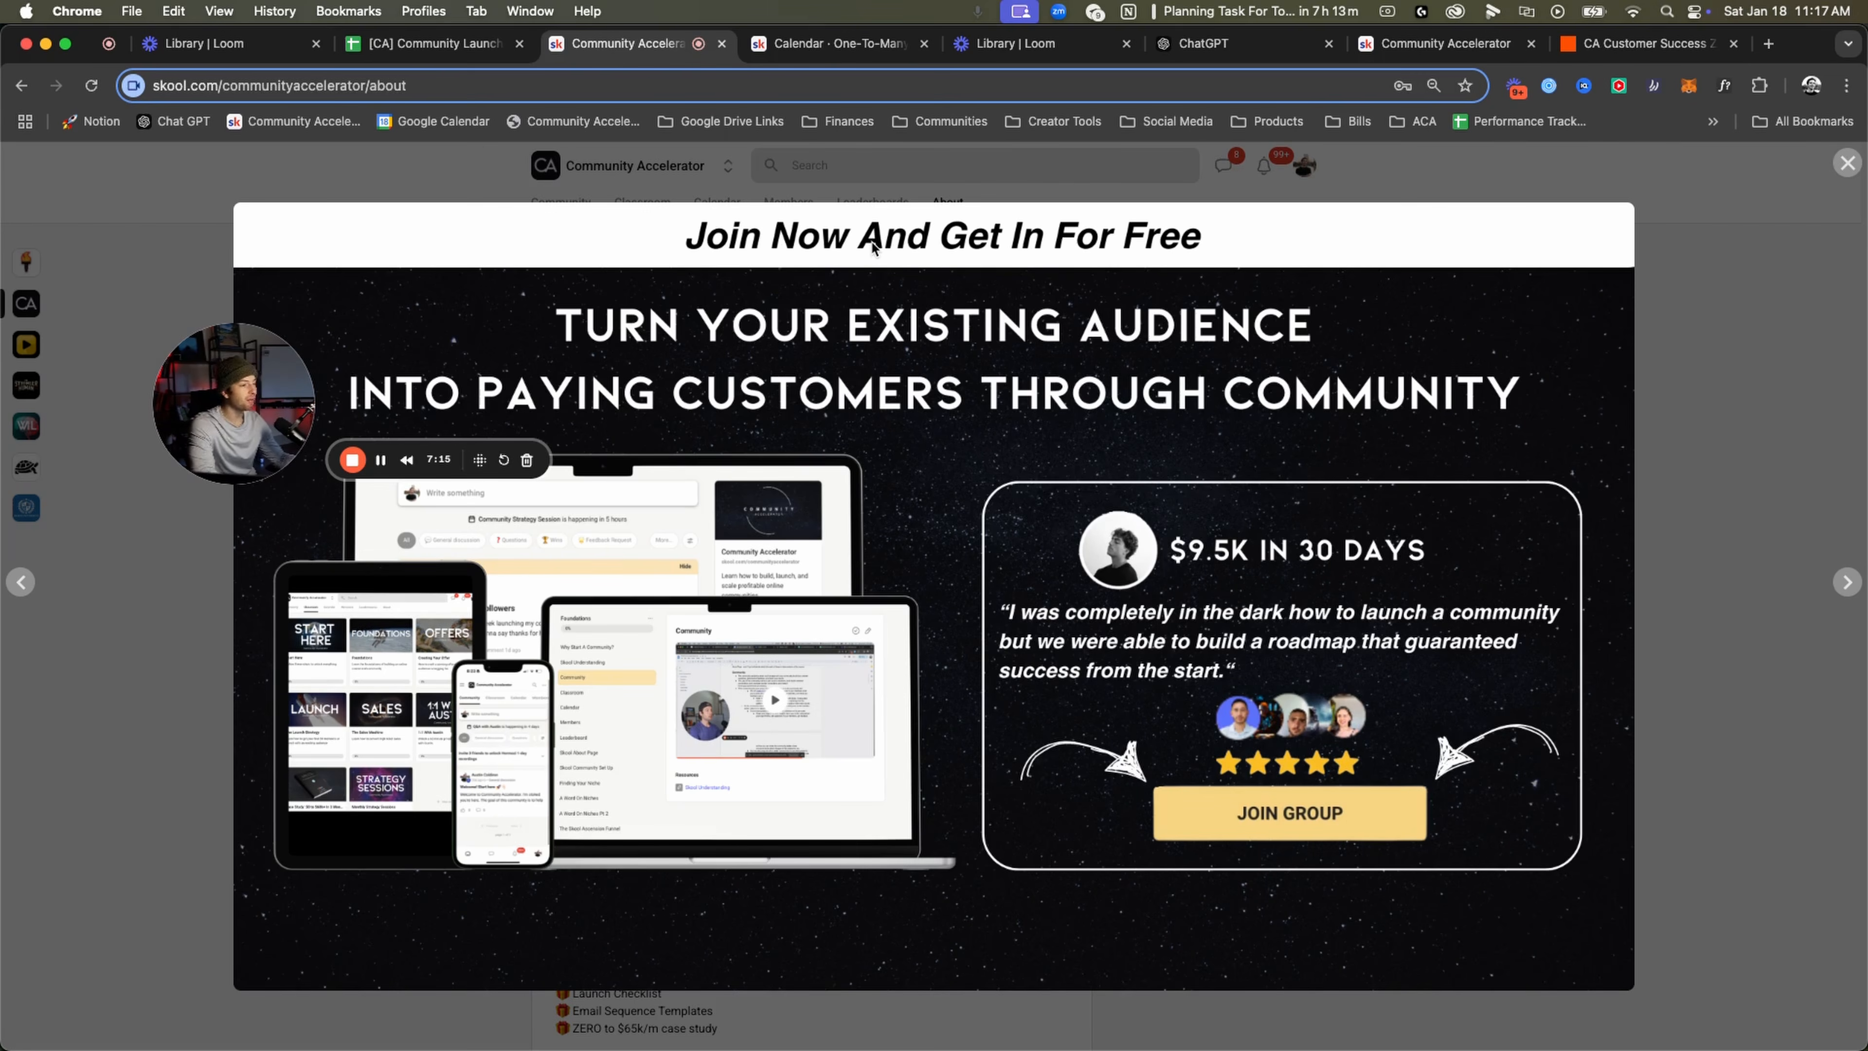
key(Escape)
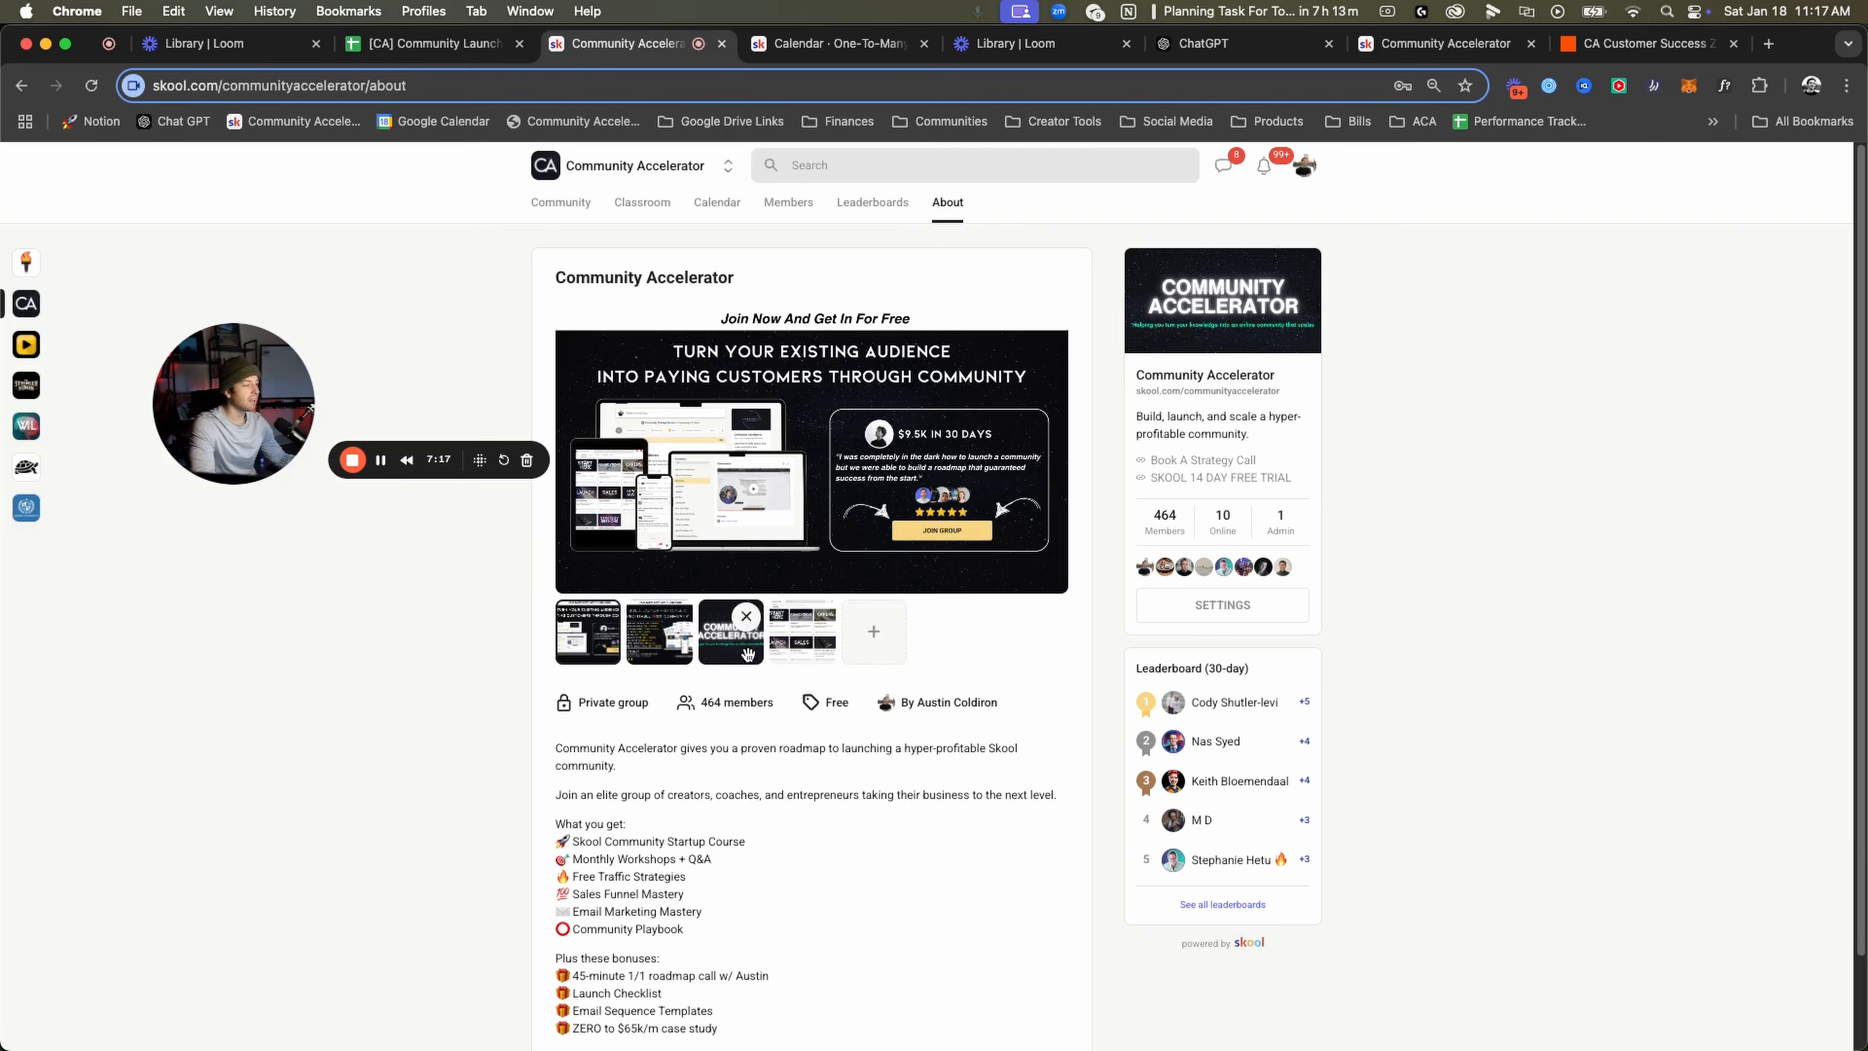
Enlarge the "Build, launch and scale a profitable Skool community" image from the About page media.
click(649, 653)
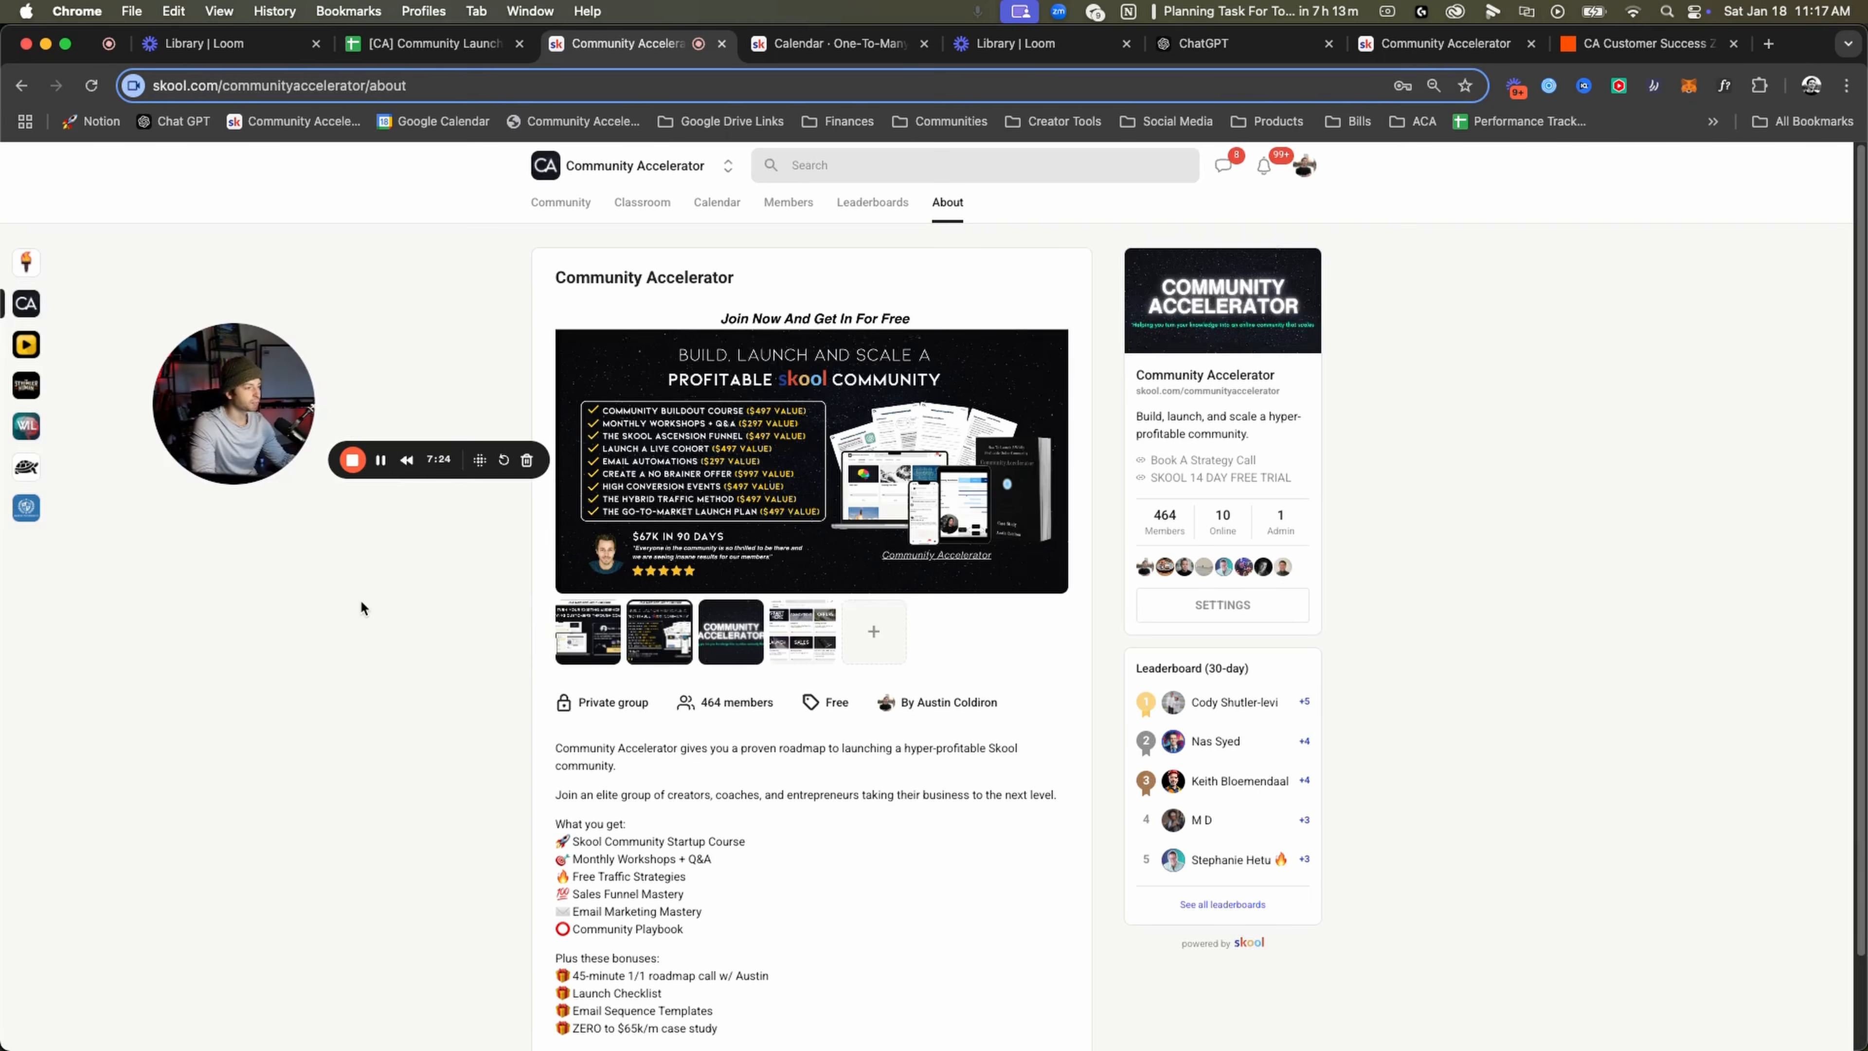
drag(223, 451, 203, 425)
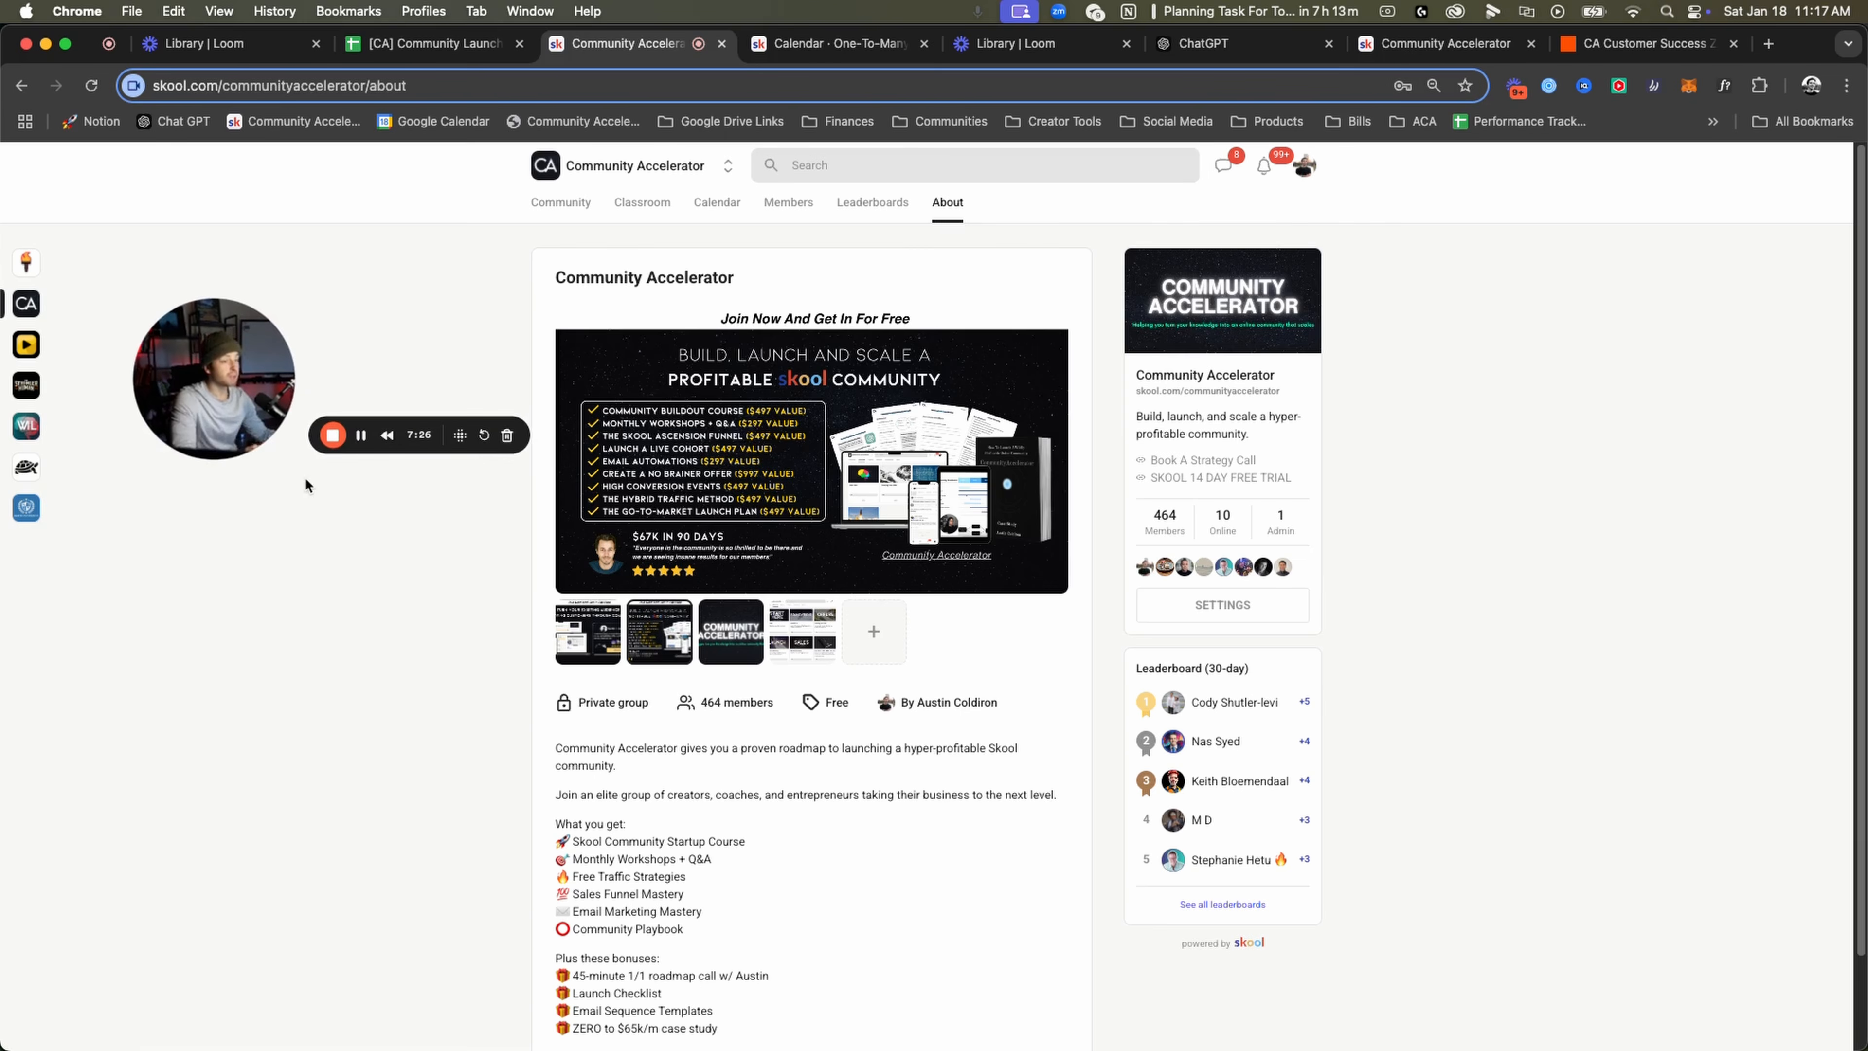
click(862, 524)
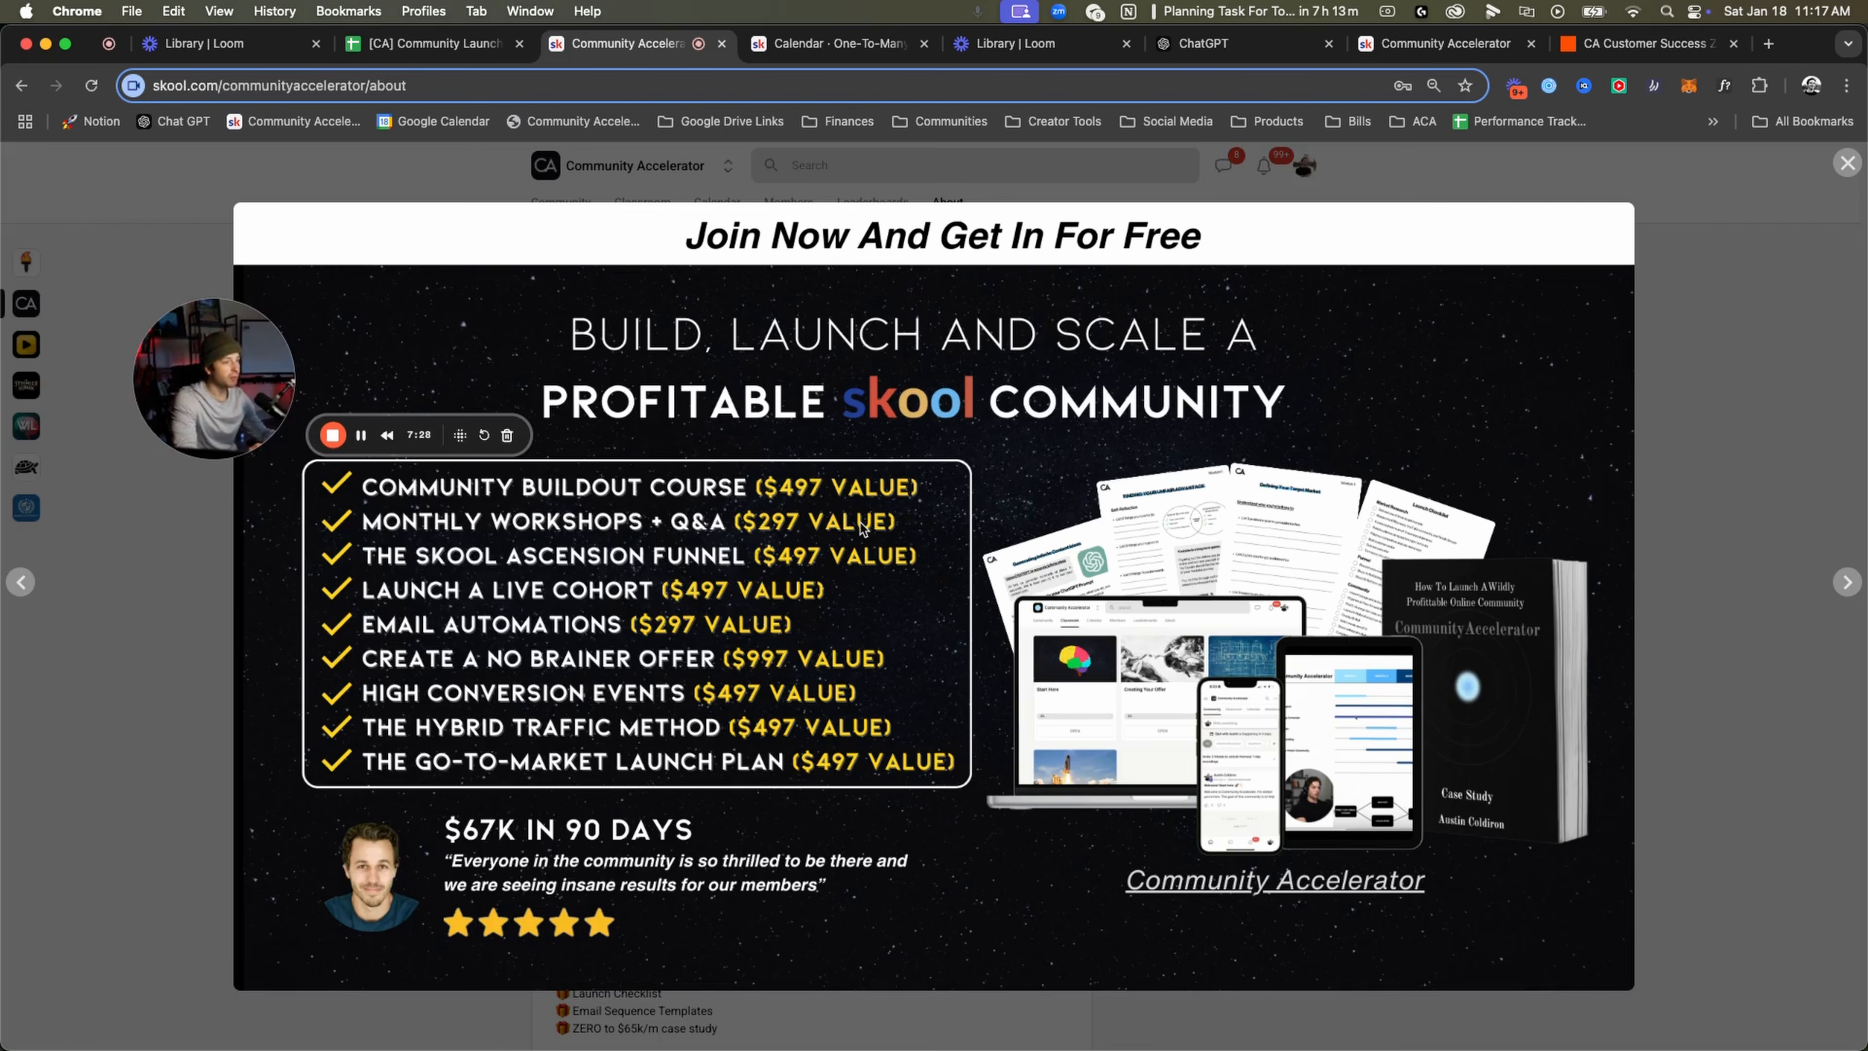
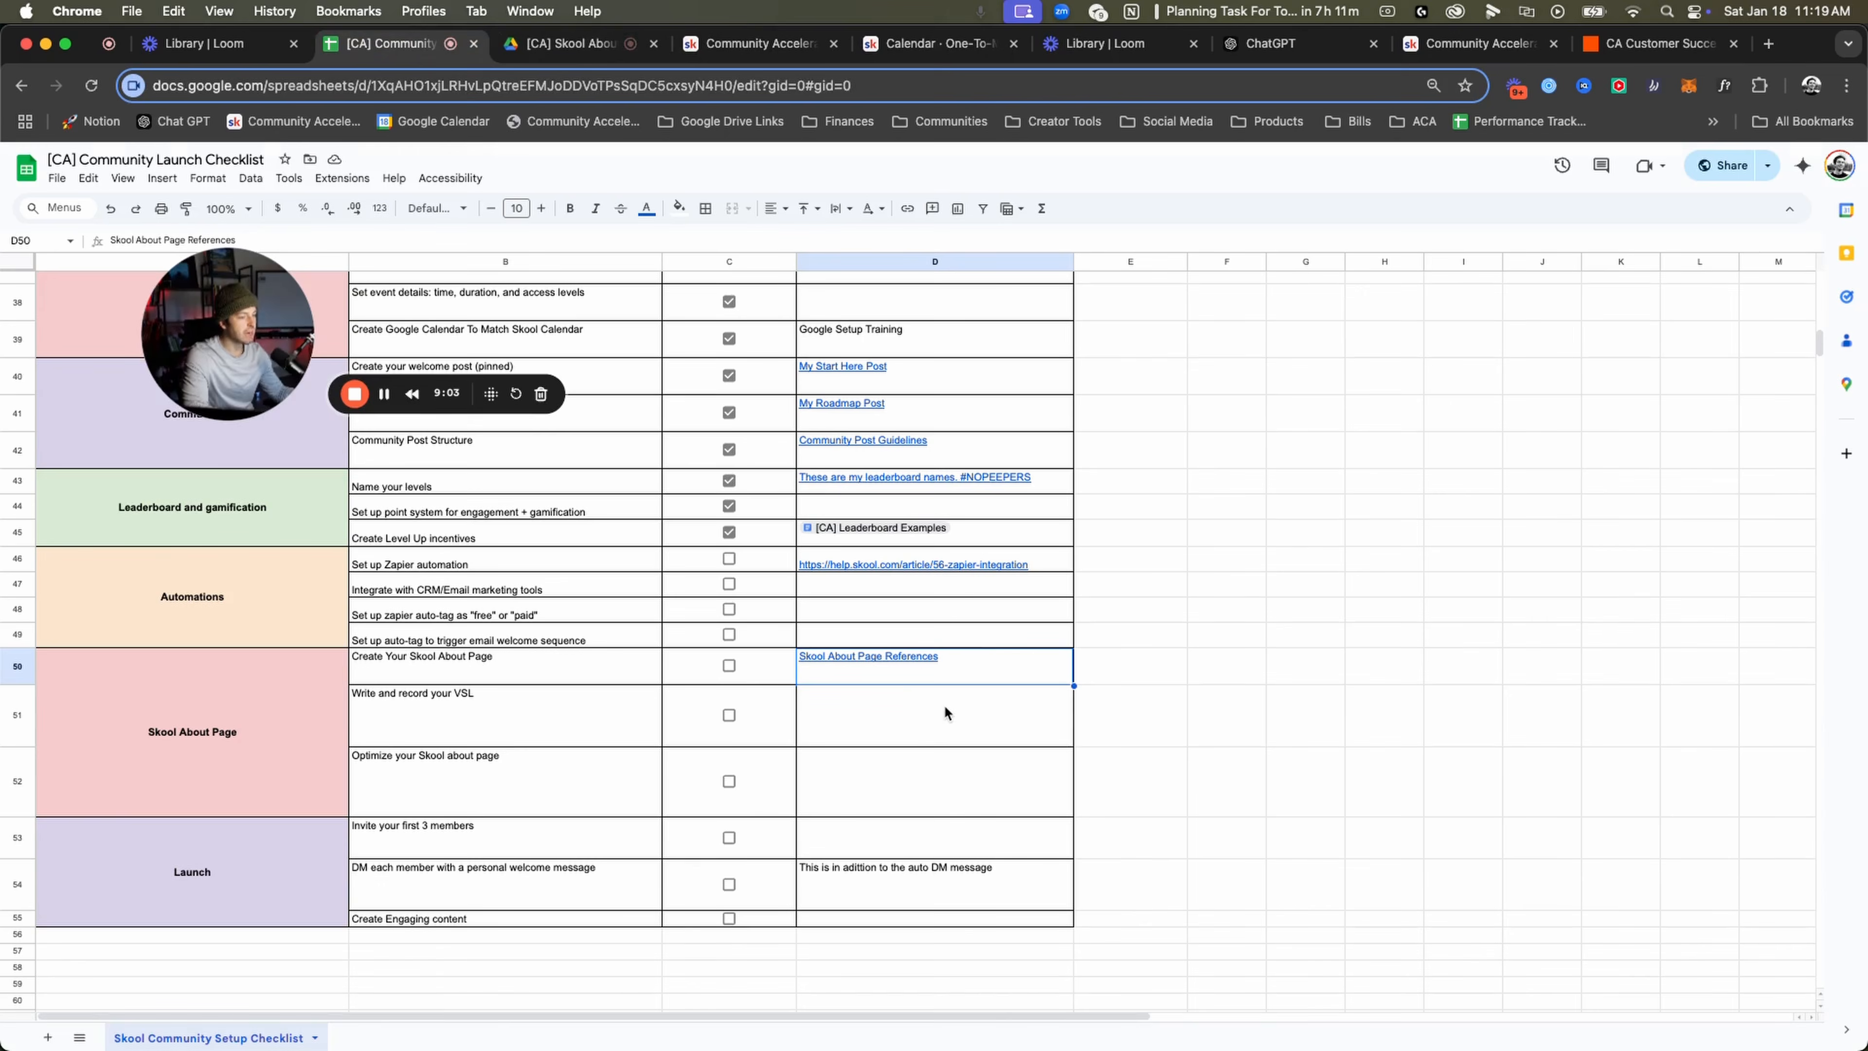
Review the "Write and record your VSL" and "Optimize your Skool about page" tasks in the launch checklist.
mouse_move(924, 722)
mouse_down()
mouse_move(922, 778)
mouse_move(857, 795)
mouse_up()
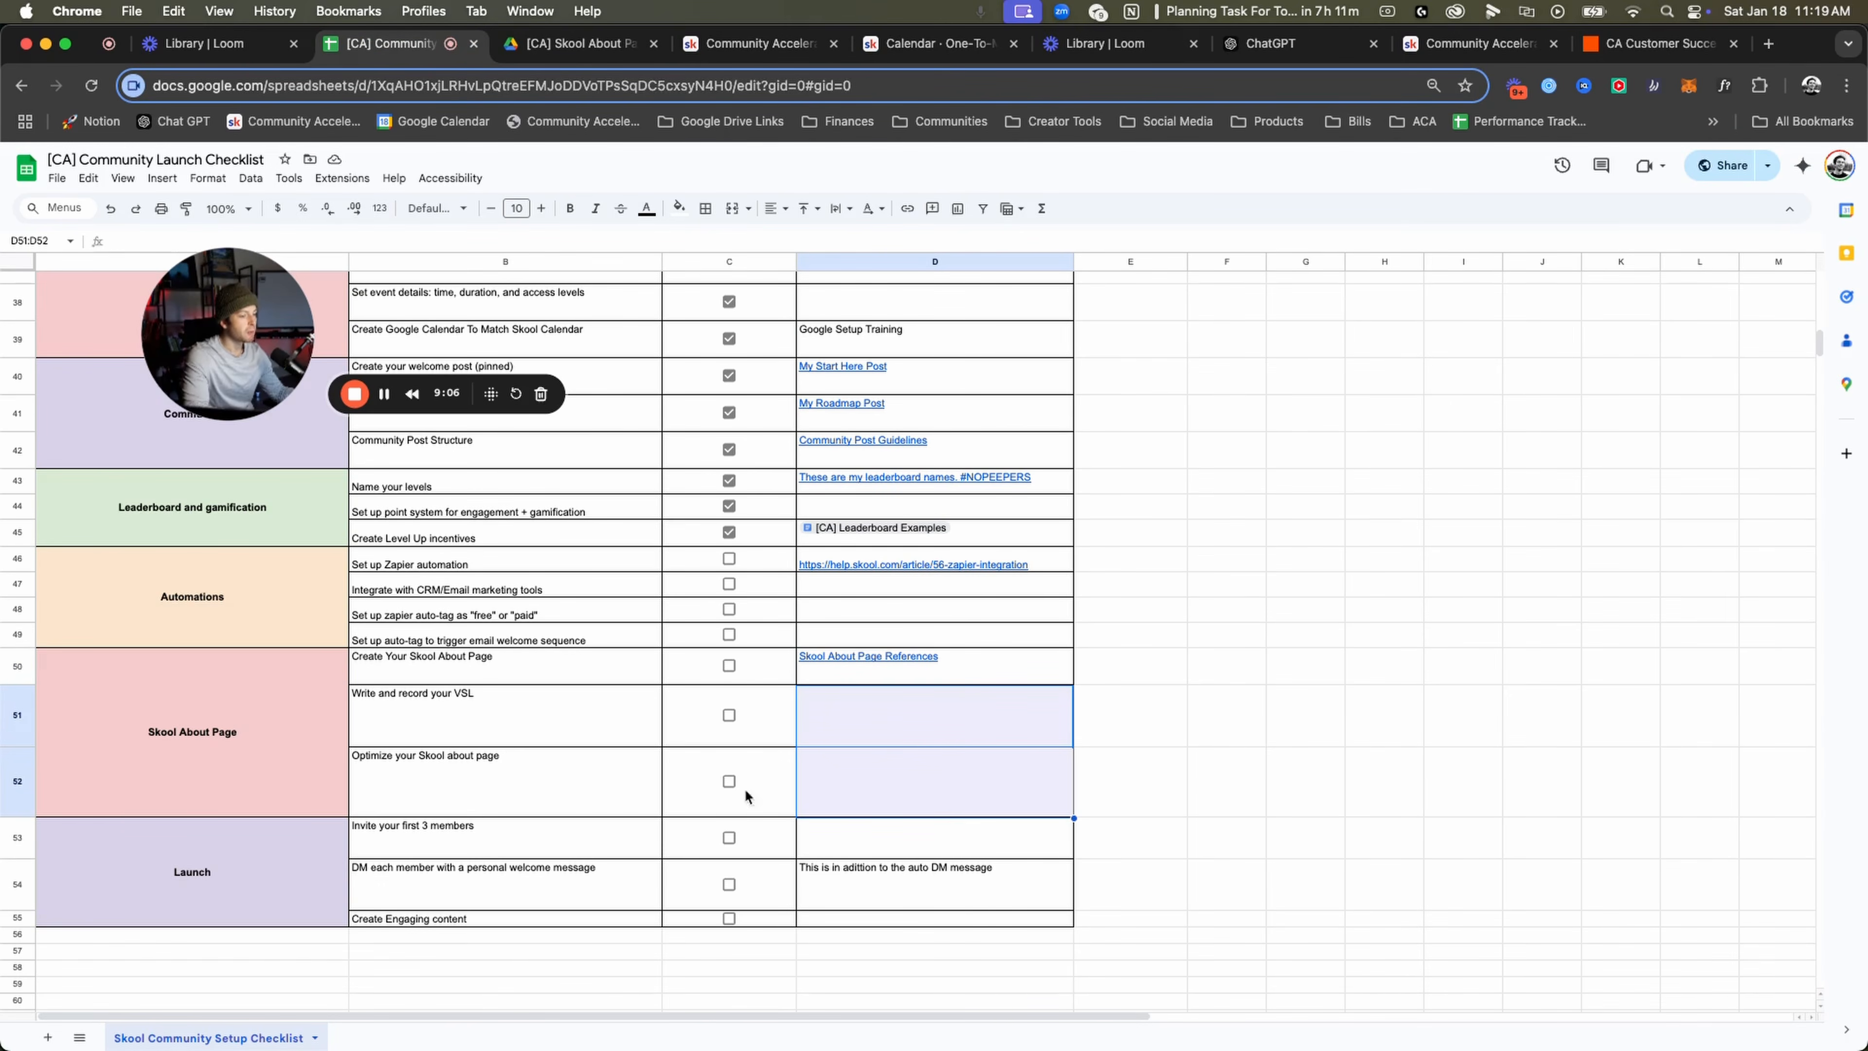
mouse_move(496, 718)
mouse_down()
mouse_move(507, 754)
mouse_move(501, 715)
mouse_up()
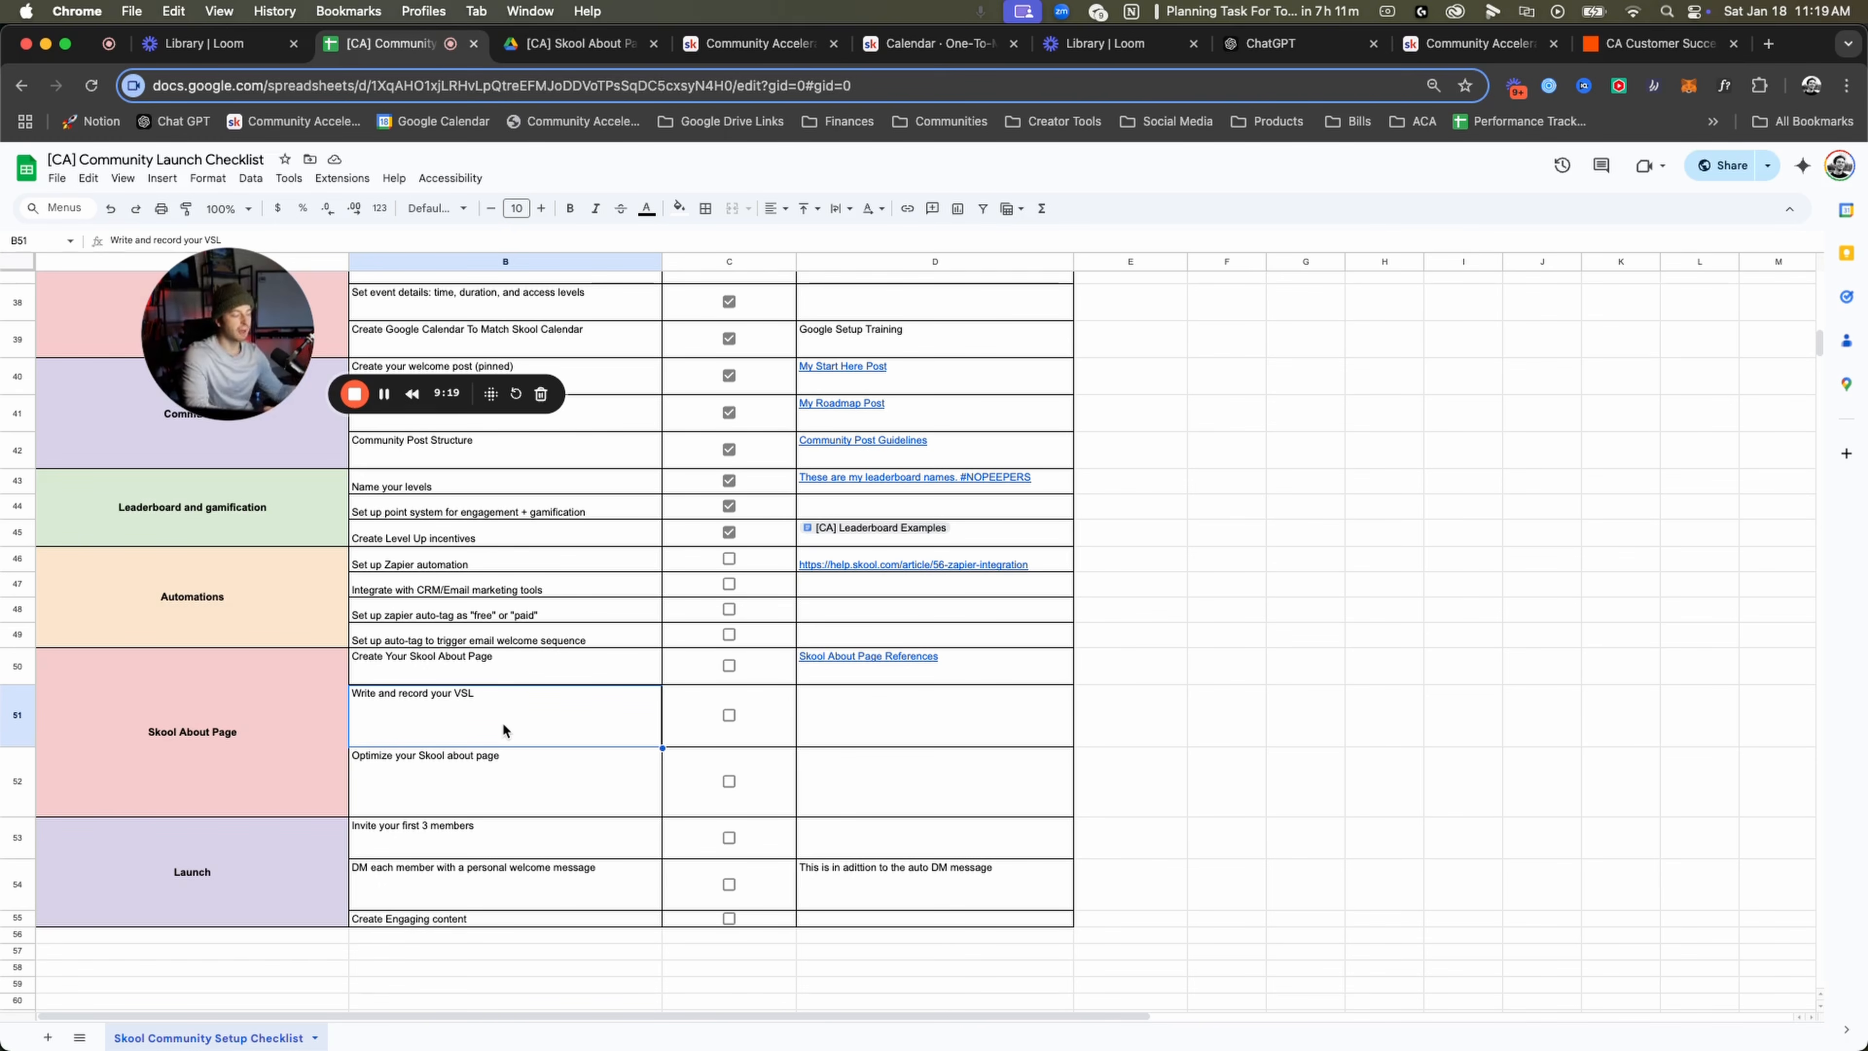
click(513, 772)
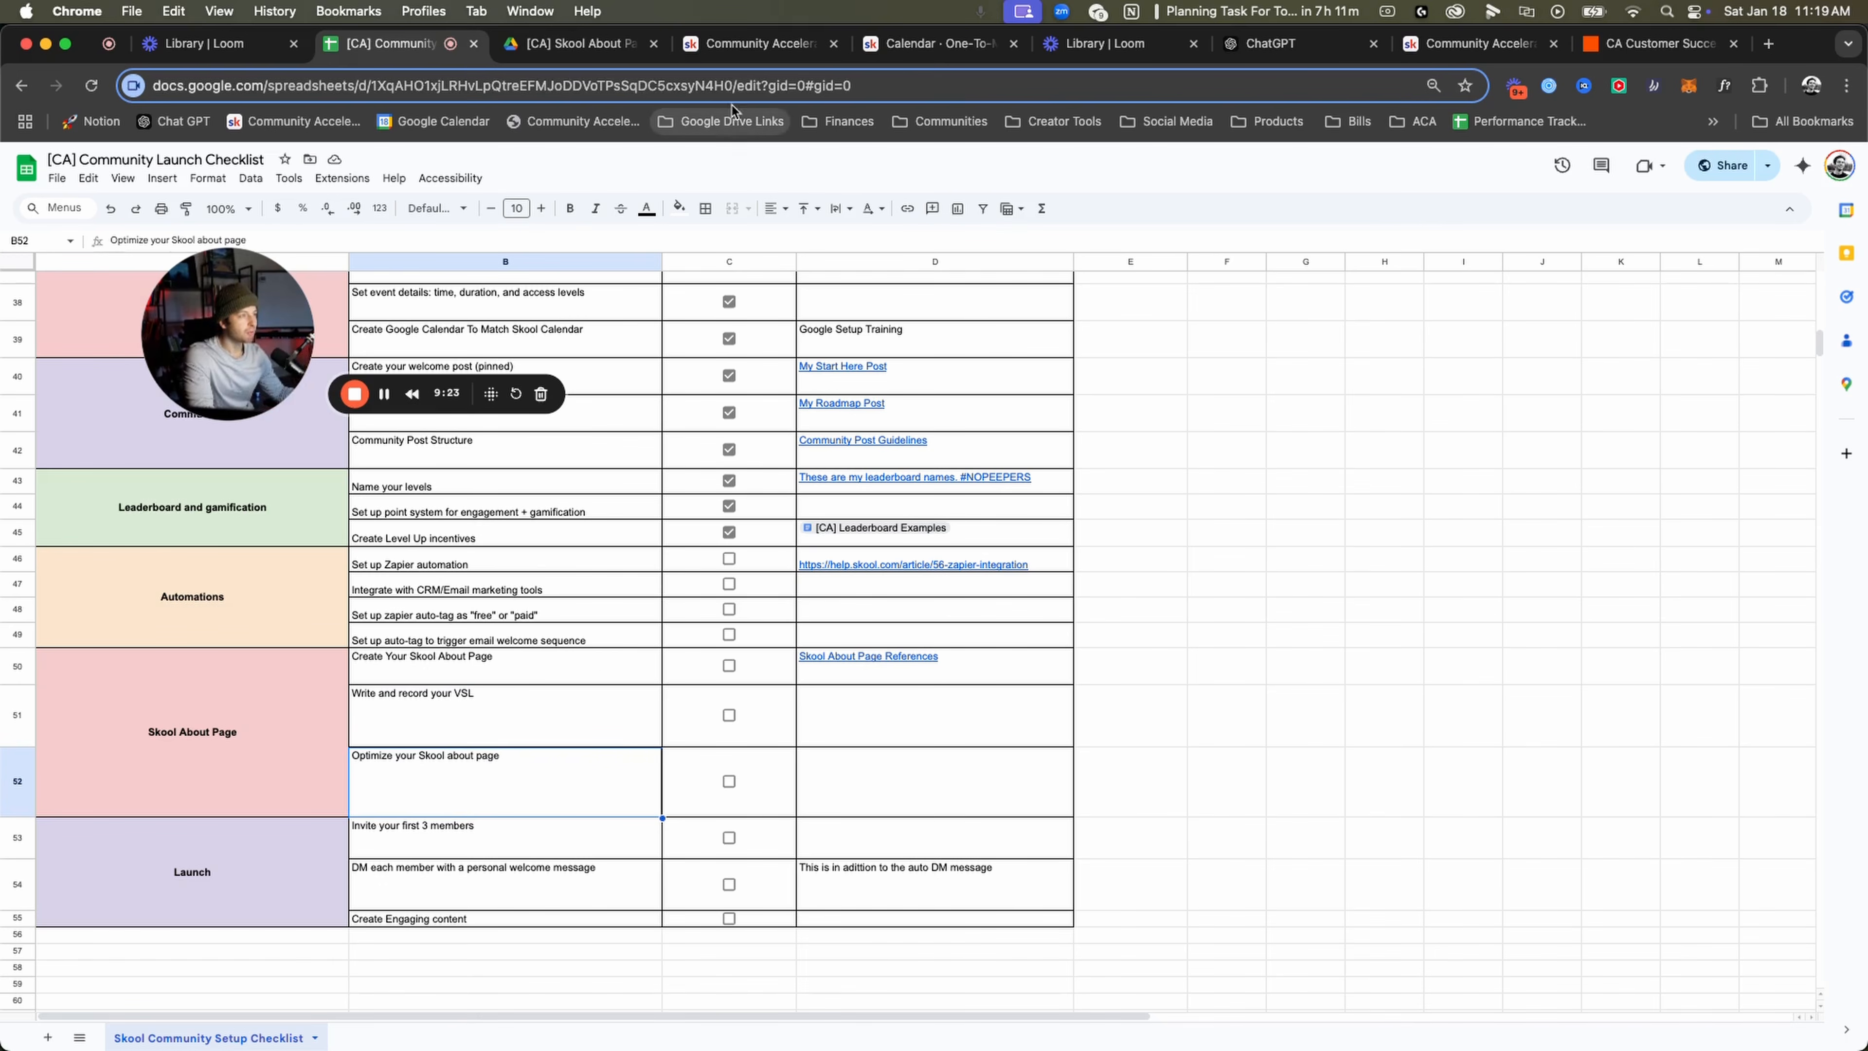
Switch to the Community Accelerator About page and open the Dashboard in its group settings.
click(761, 50)
click(1215, 184)
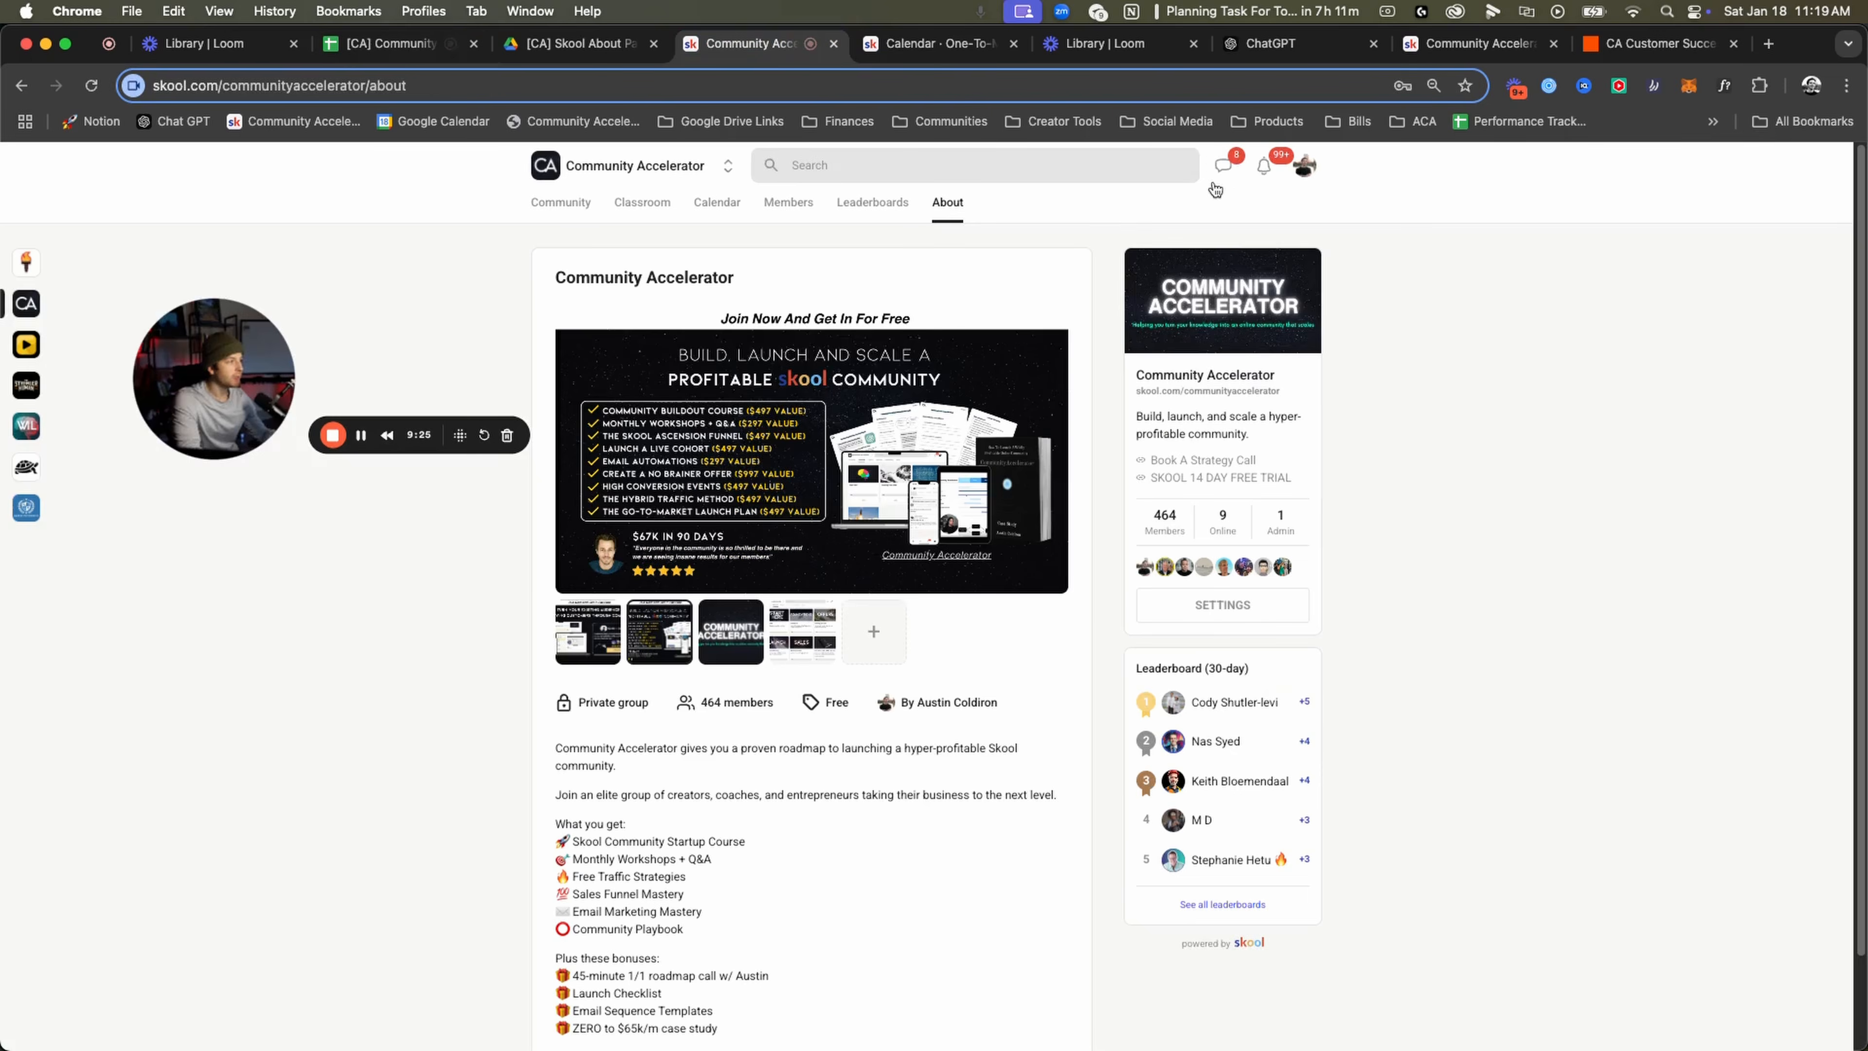
click(1224, 605)
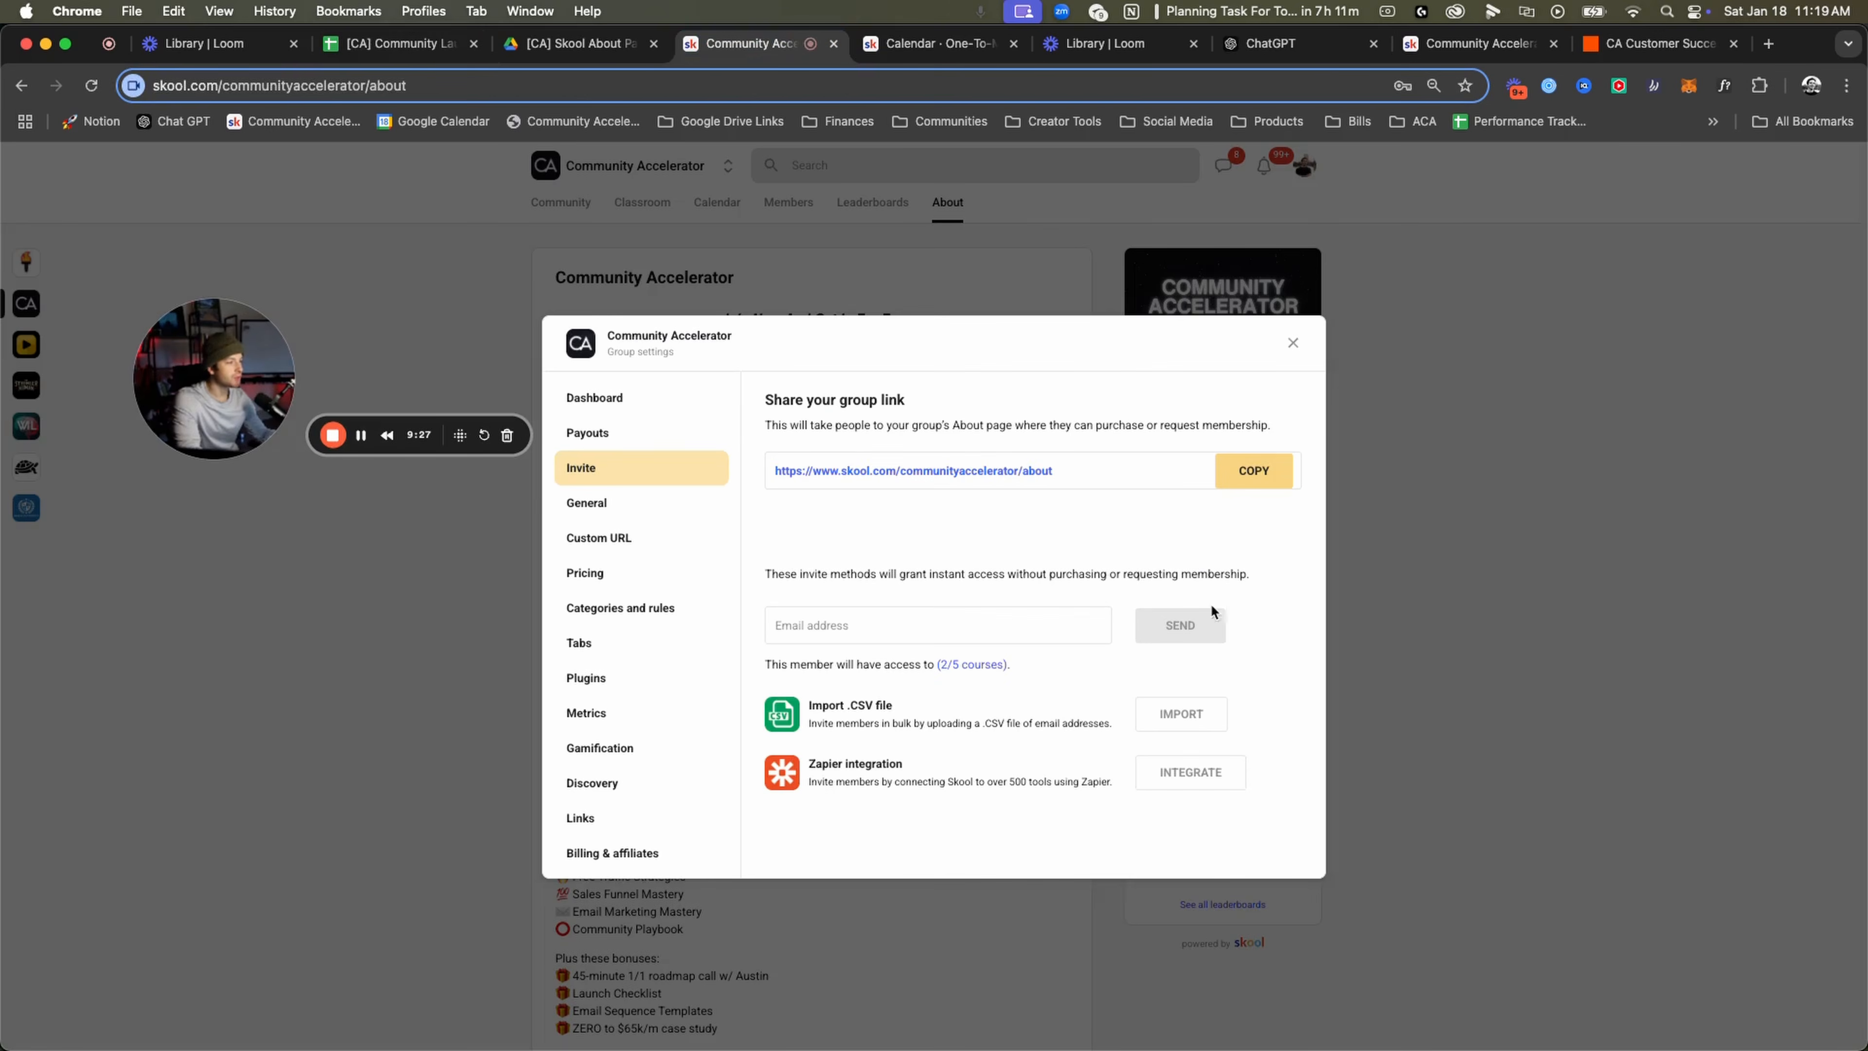
click(631, 503)
click(623, 403)
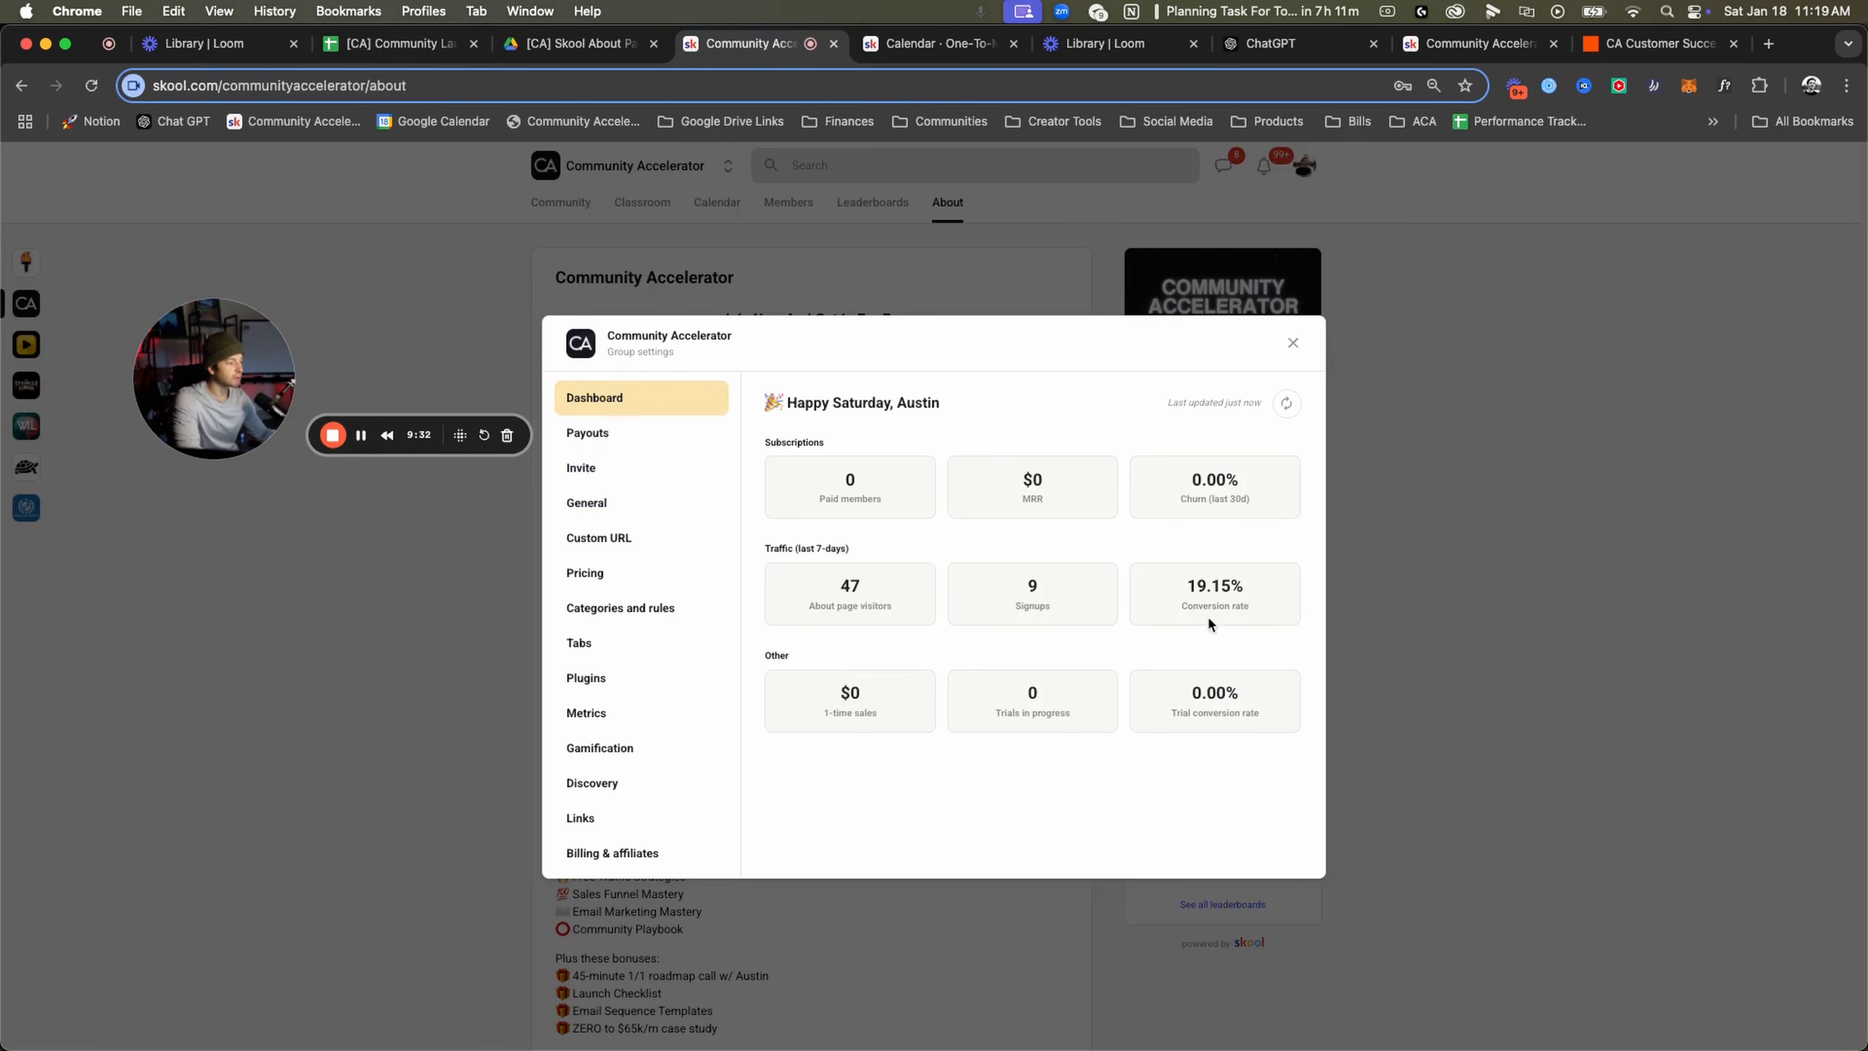
Examine the 7-day traffic figures for About page visitors, signups and conversion rate, and close the group settings.
drag(1254, 615, 829, 570)
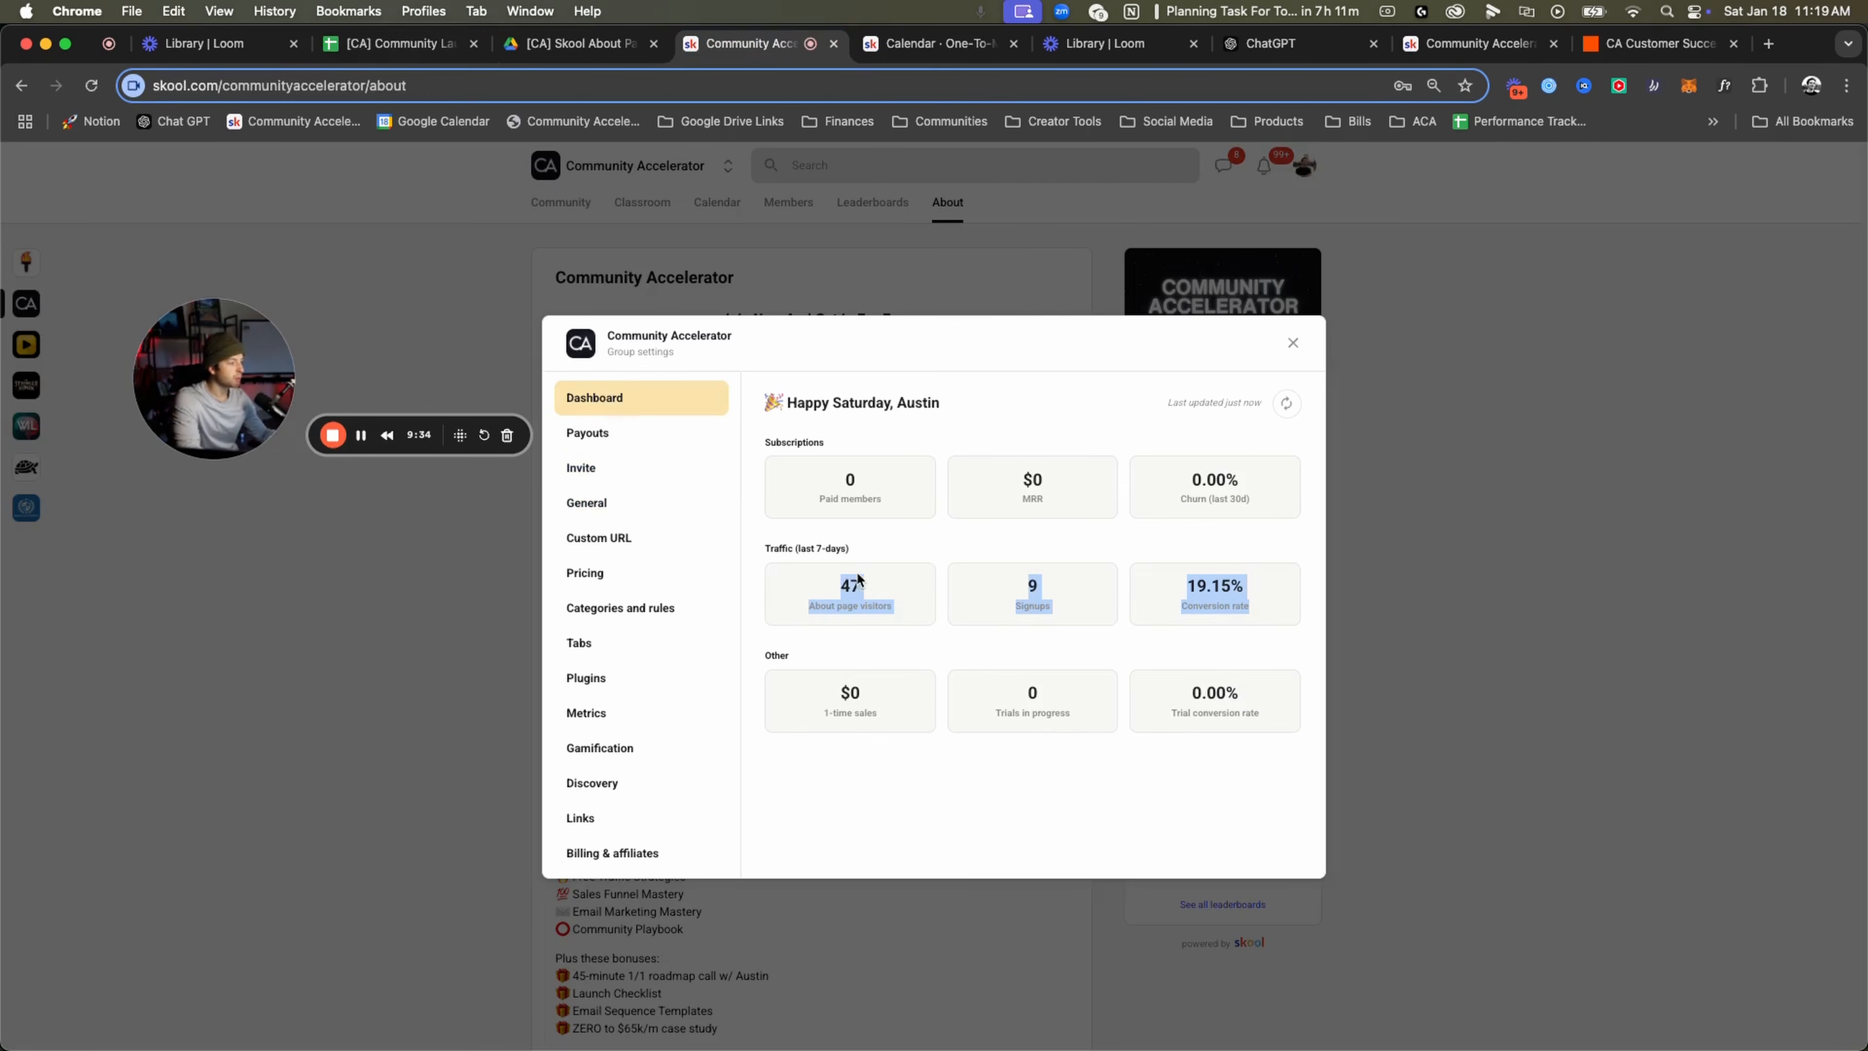
click(829, 568)
triple_click(871, 605)
click(1014, 591)
drag(1288, 612, 1186, 585)
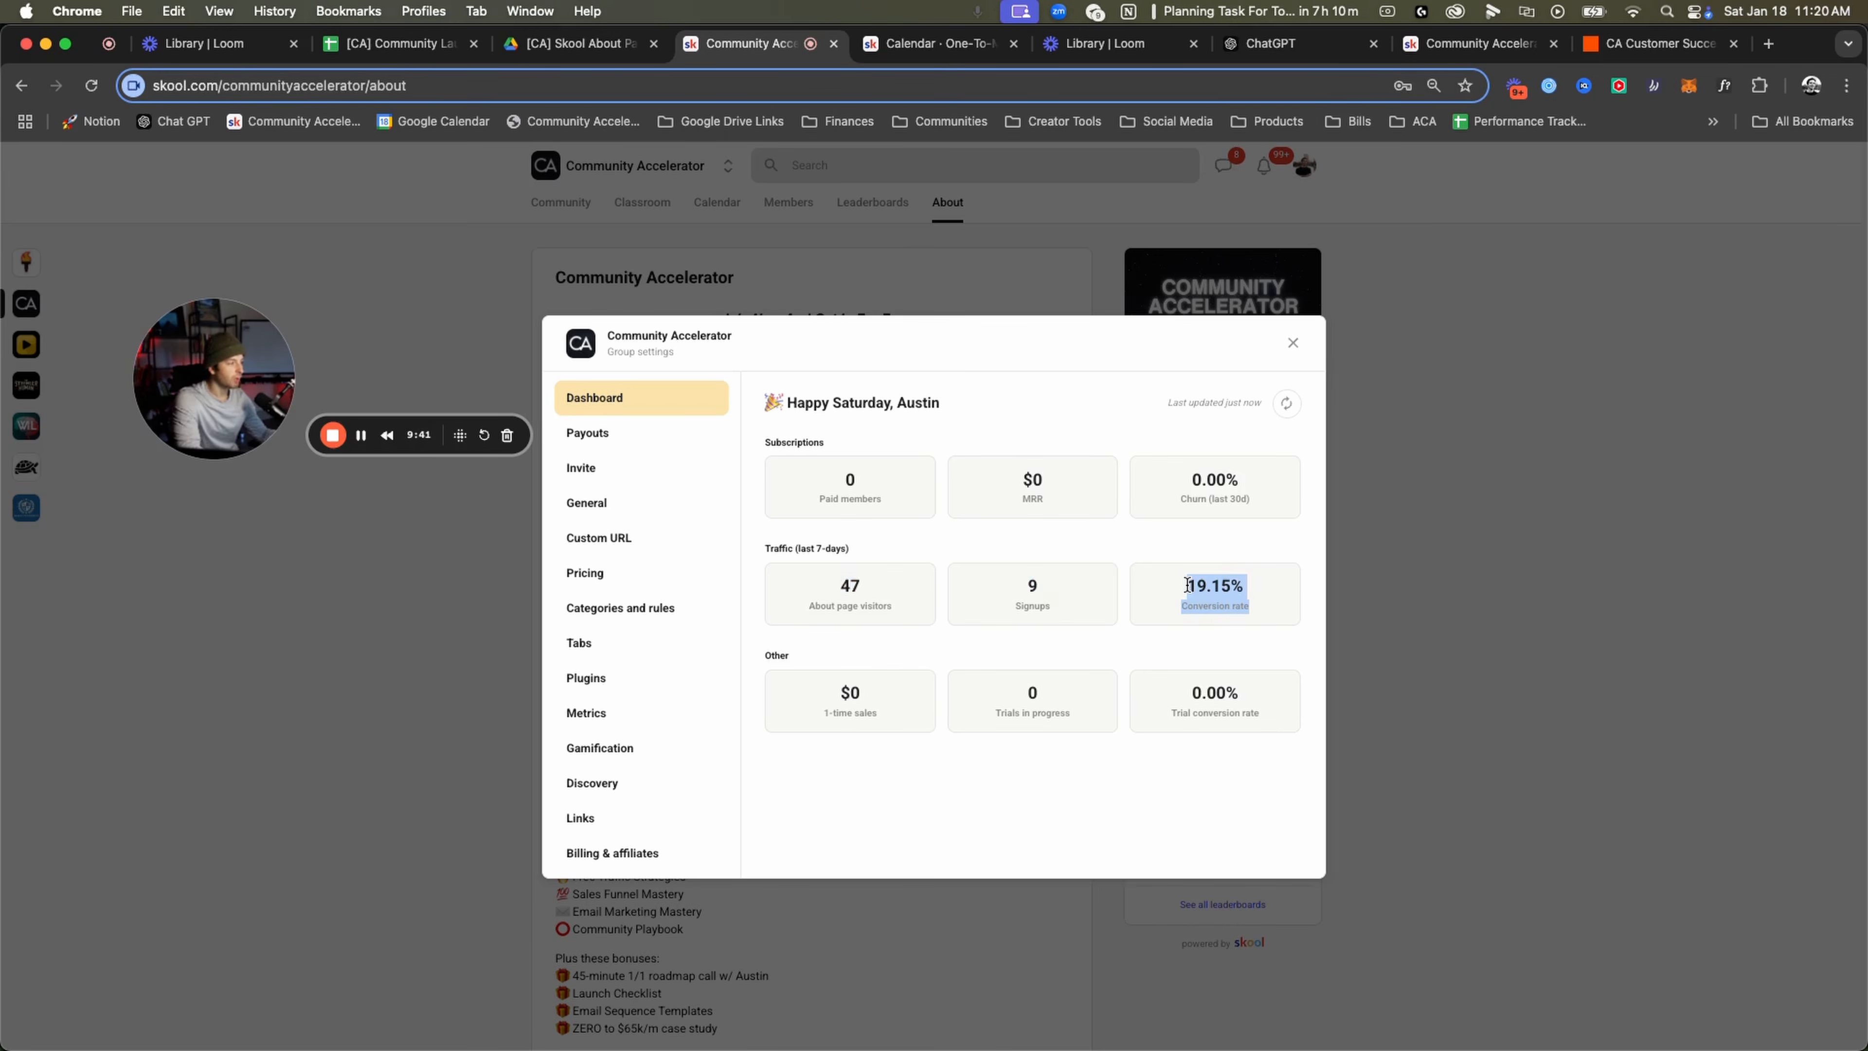
click(1186, 586)
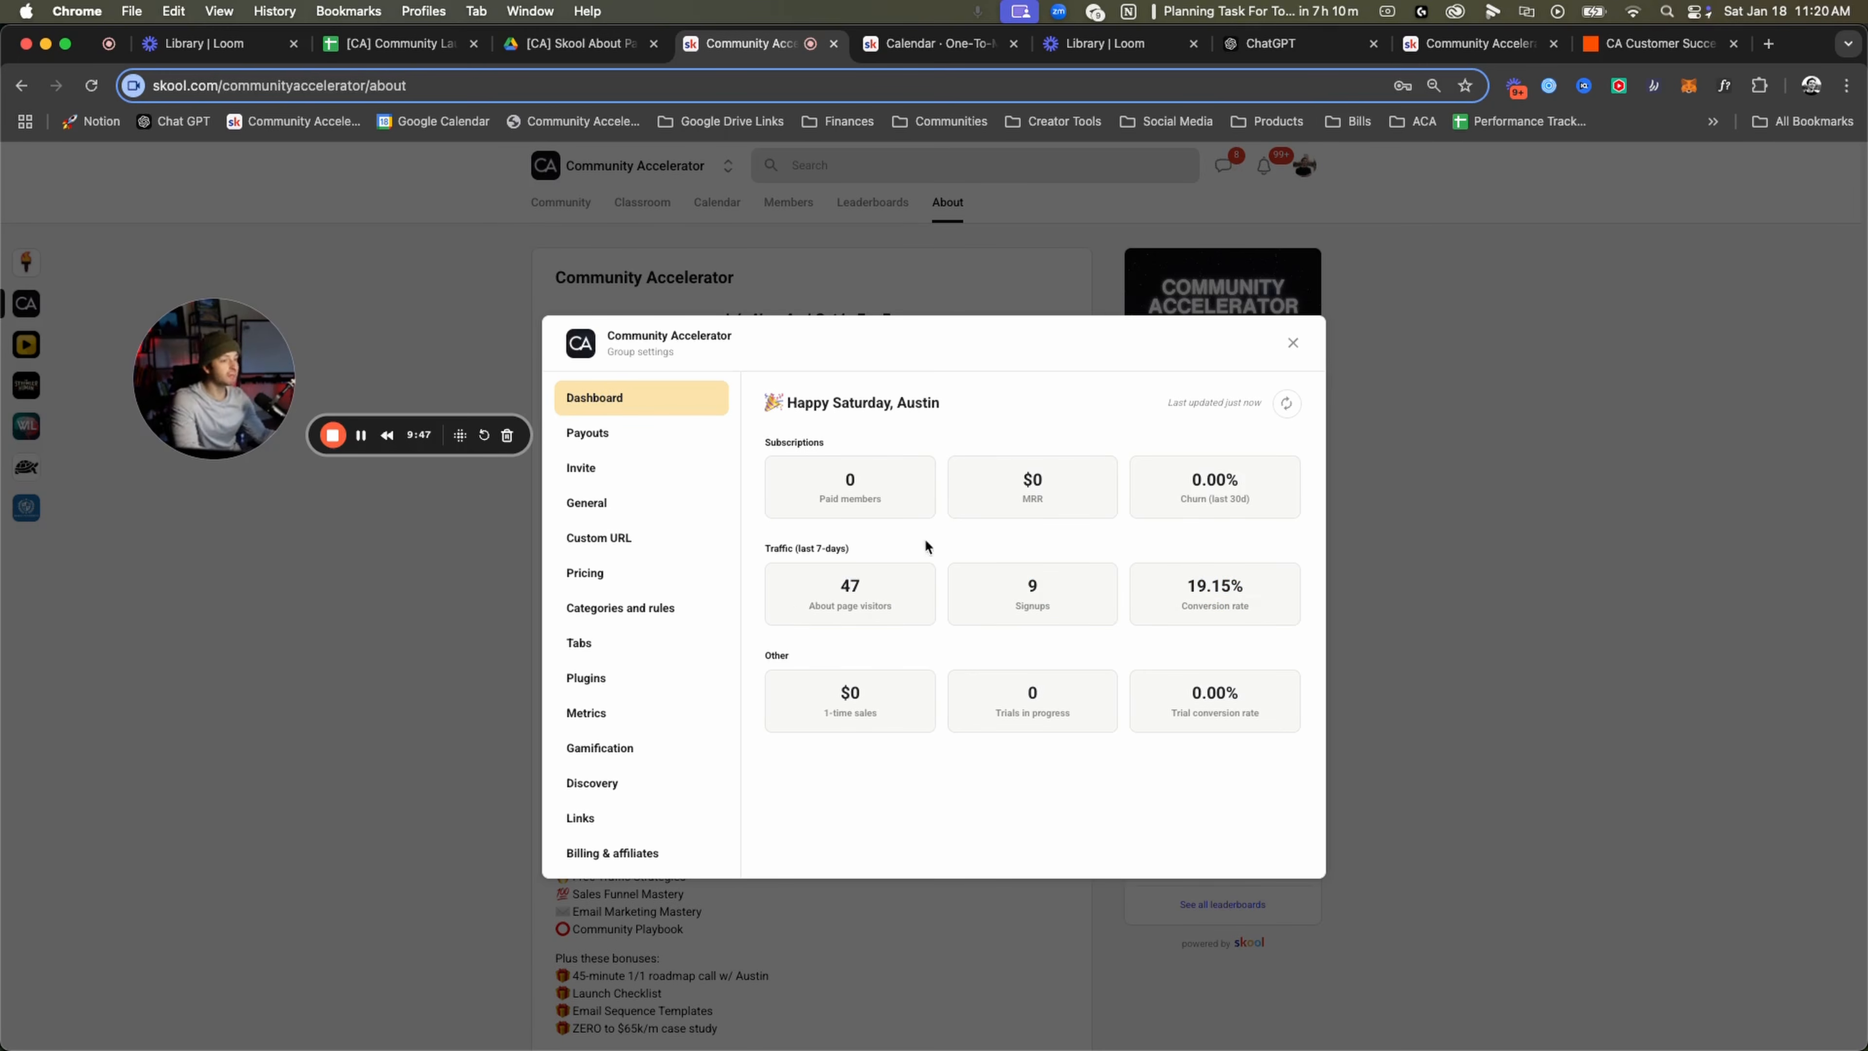
key(Escape)
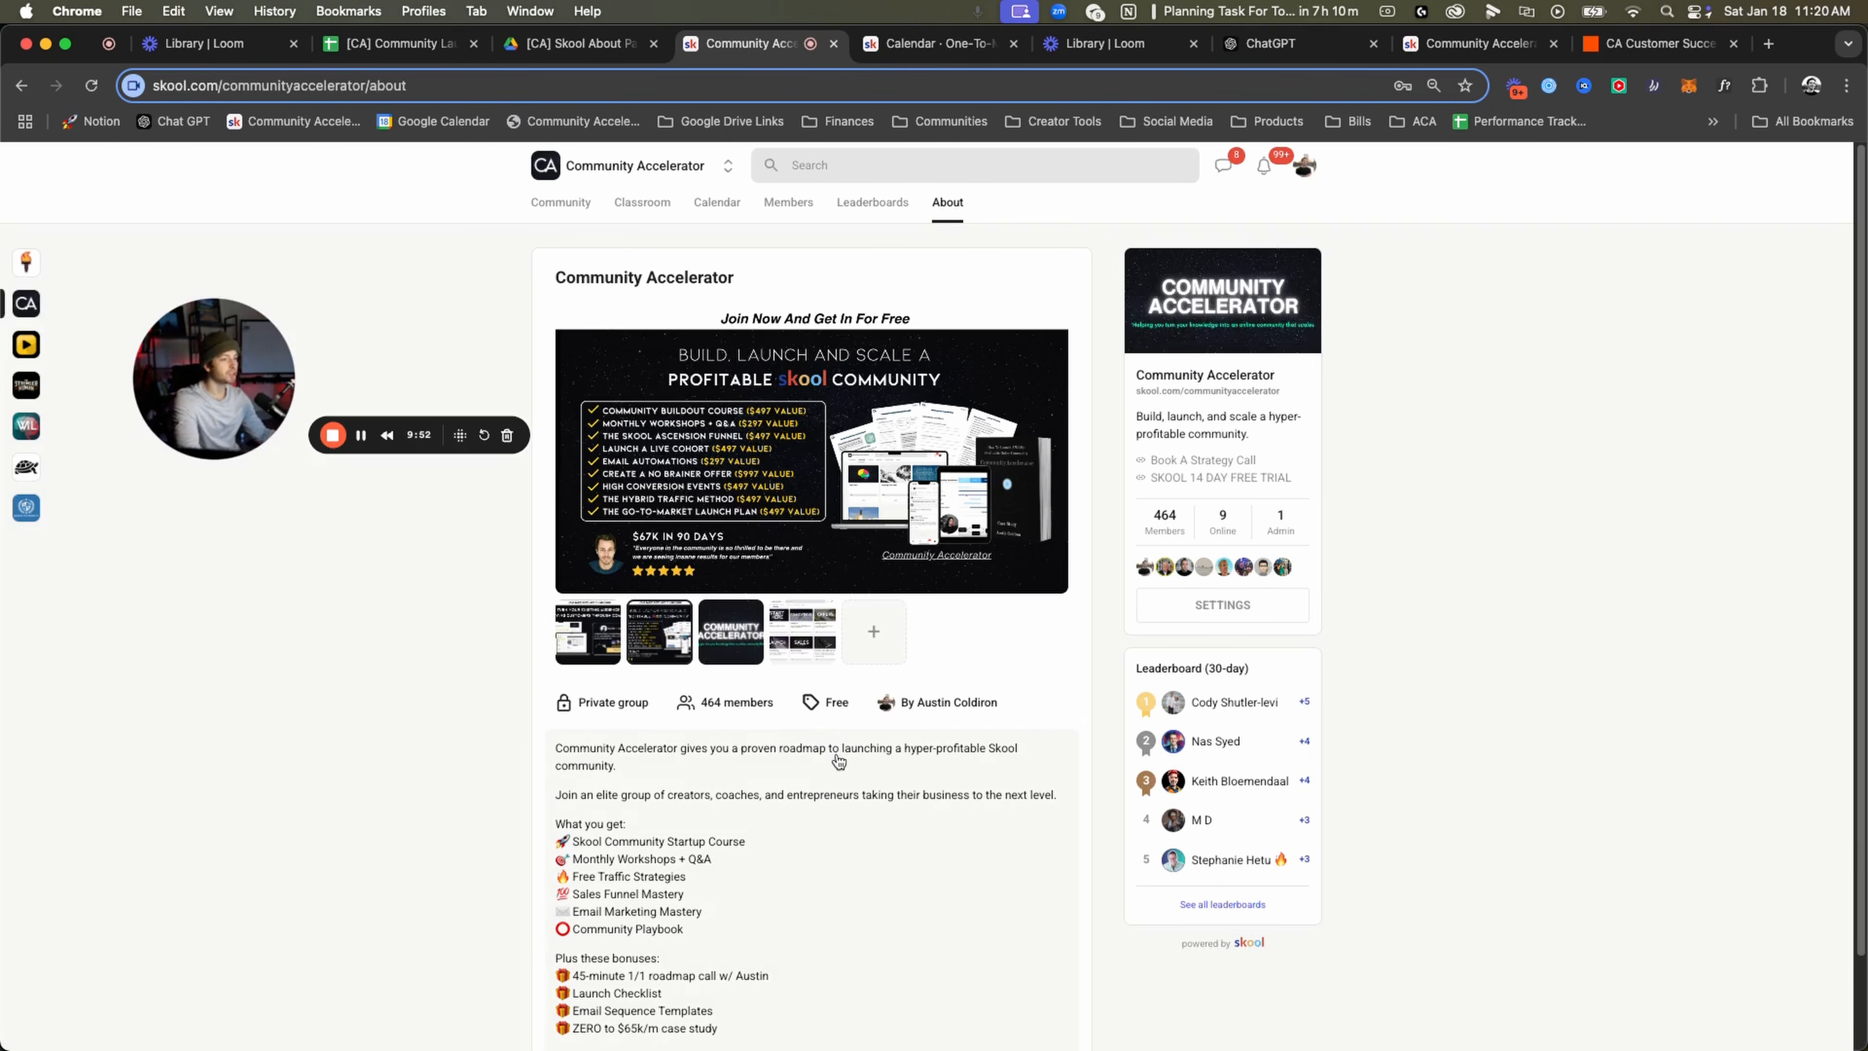
Reopen the group settings Dashboard, highlight the About page conversion rate, and close the settings.
mouse_move(651, 647)
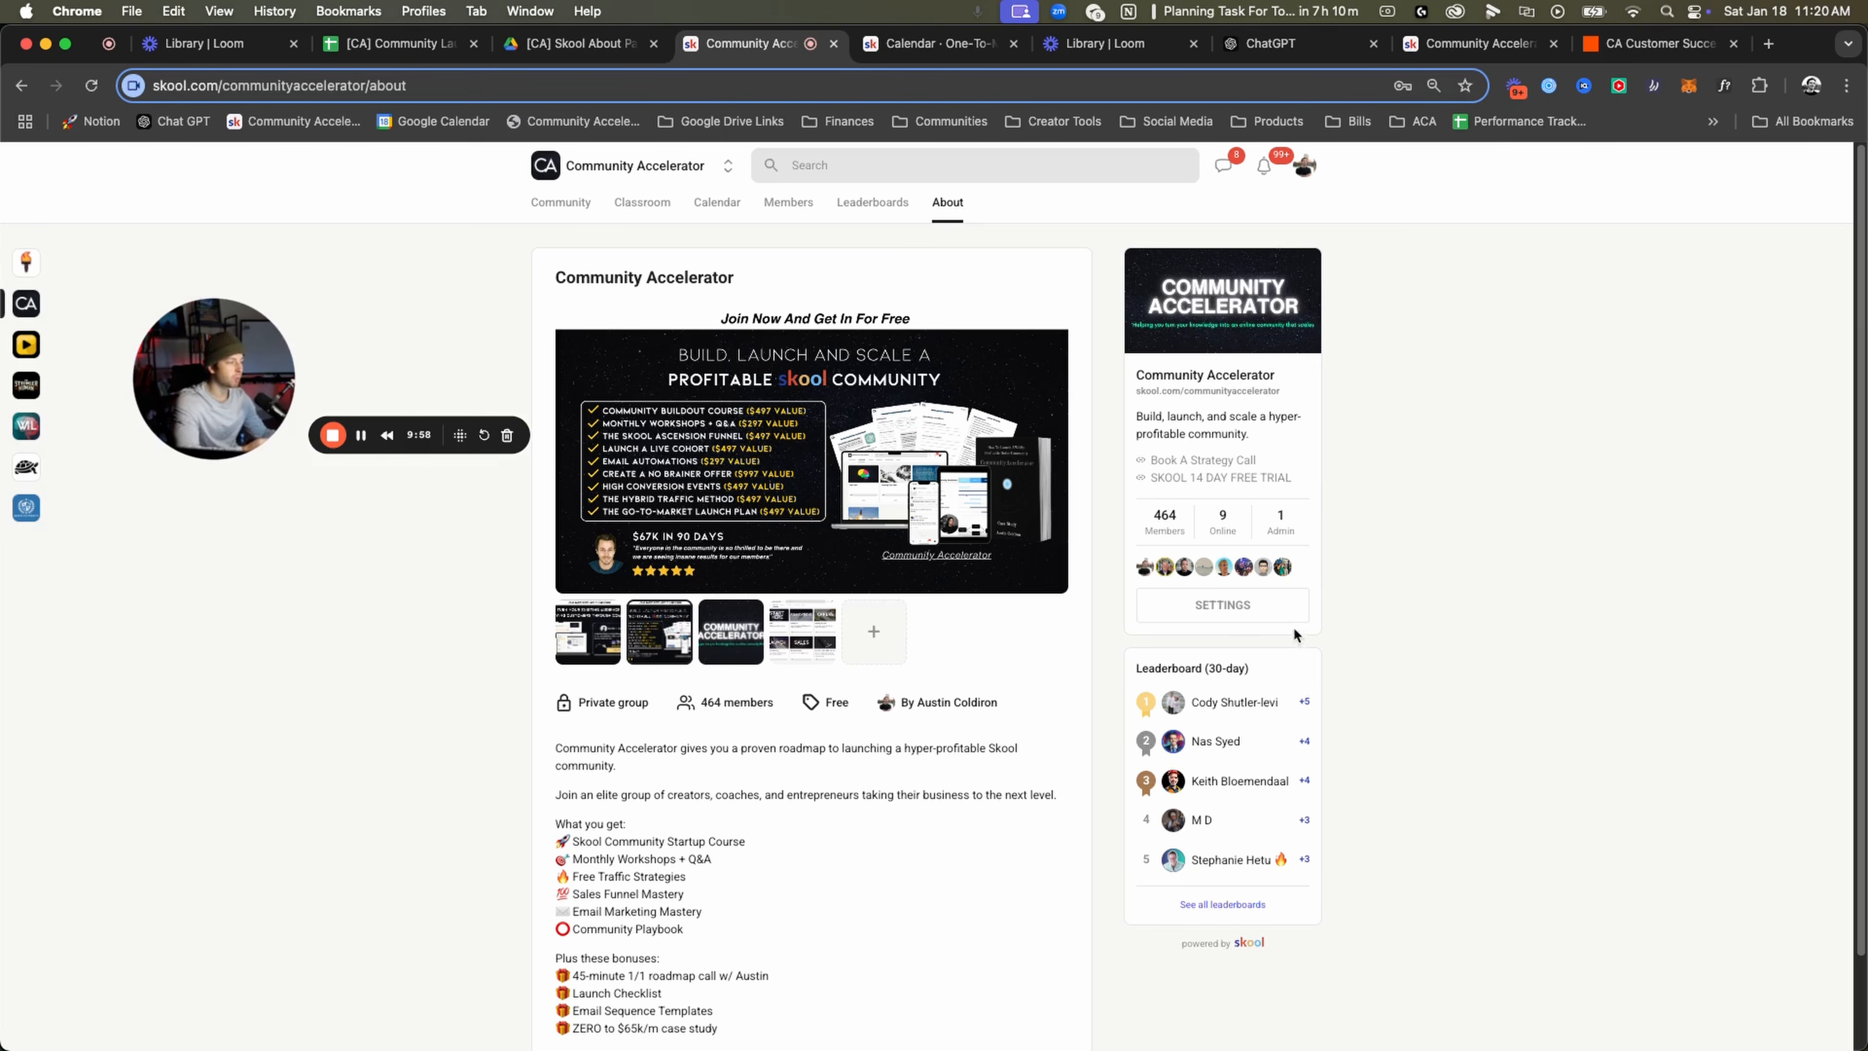
click(1206, 601)
click(619, 496)
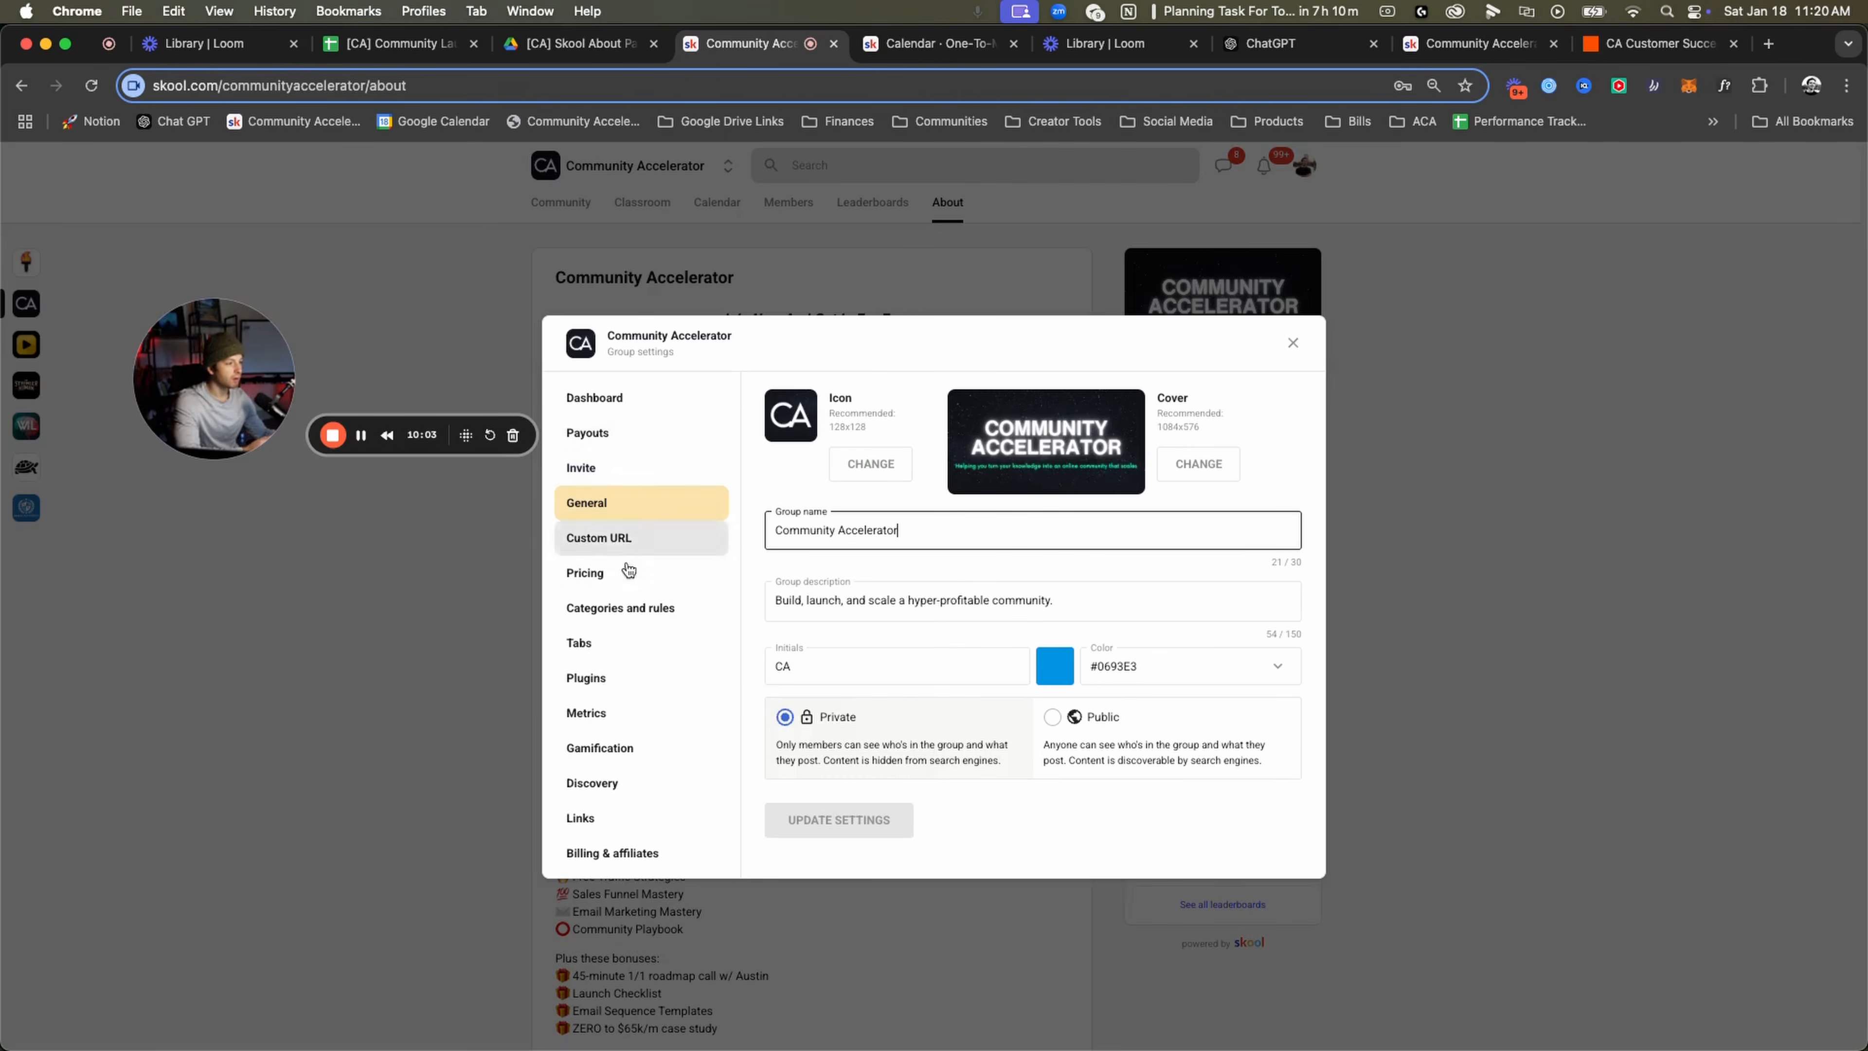
click(606, 399)
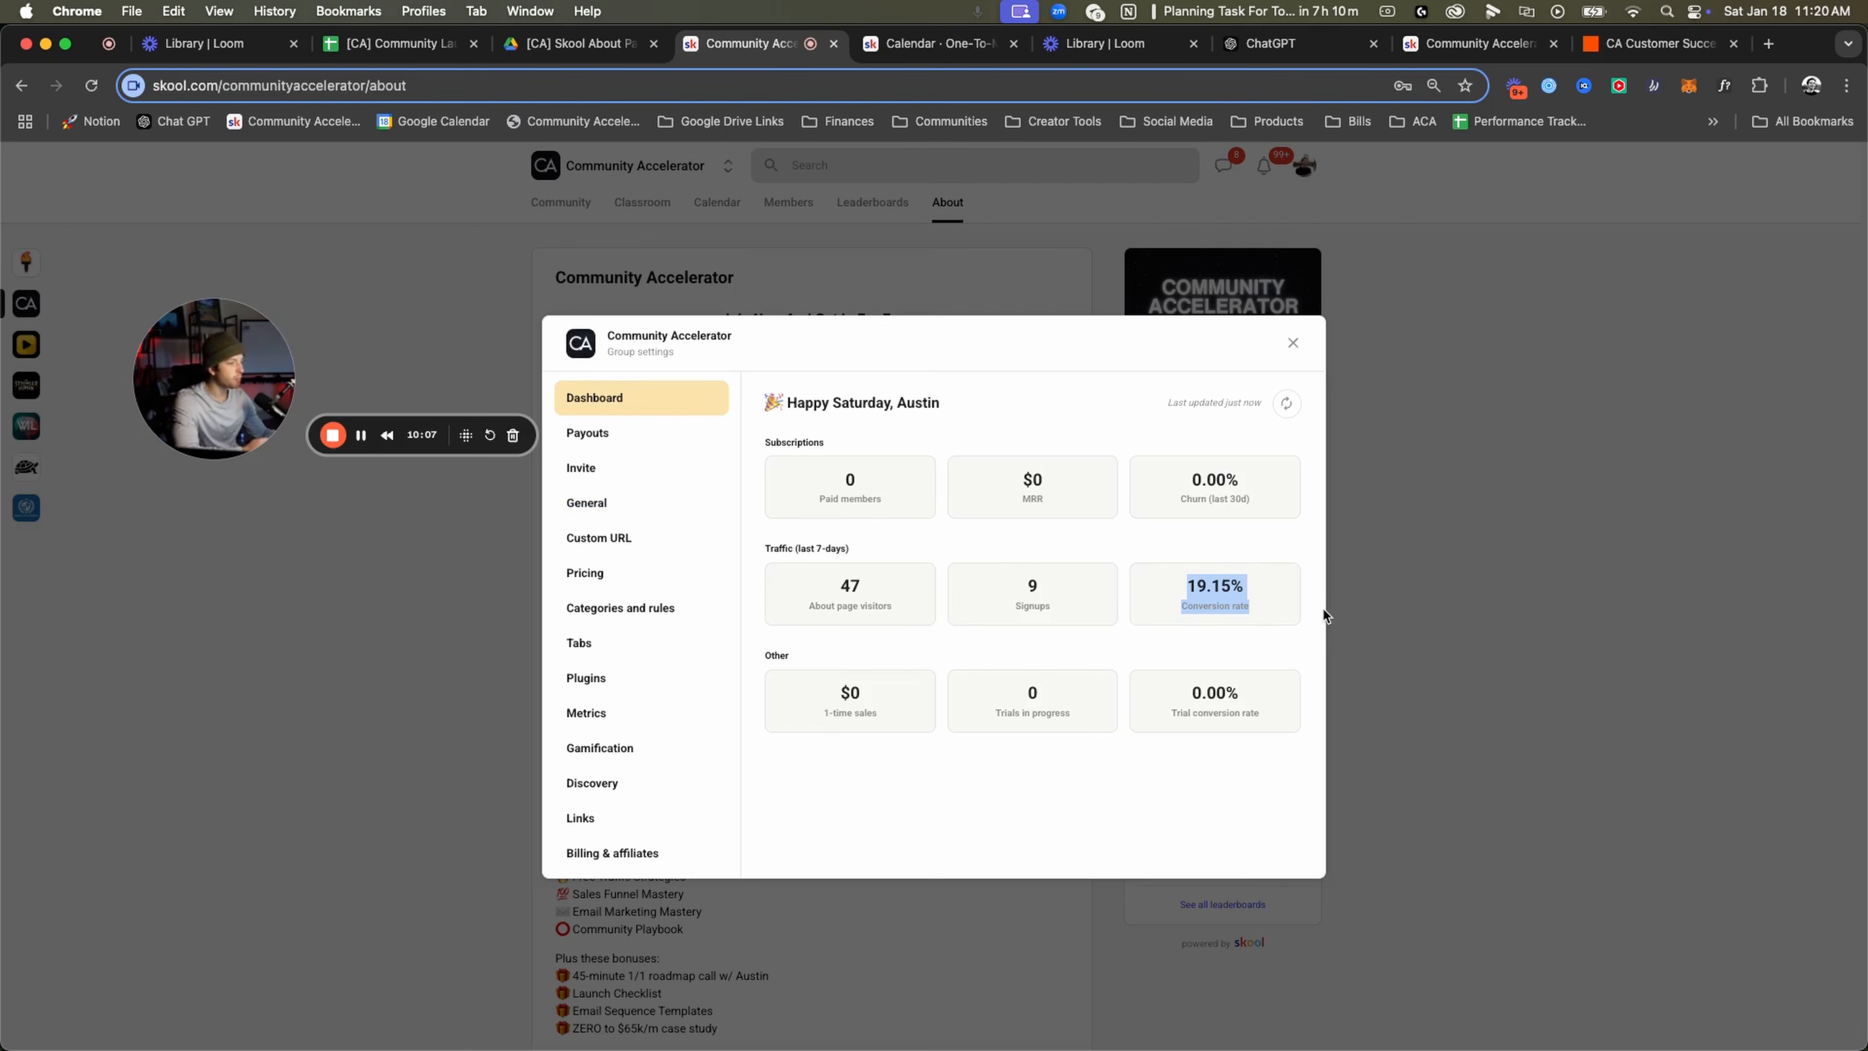
drag(1183, 606, 1254, 613)
click(1256, 614)
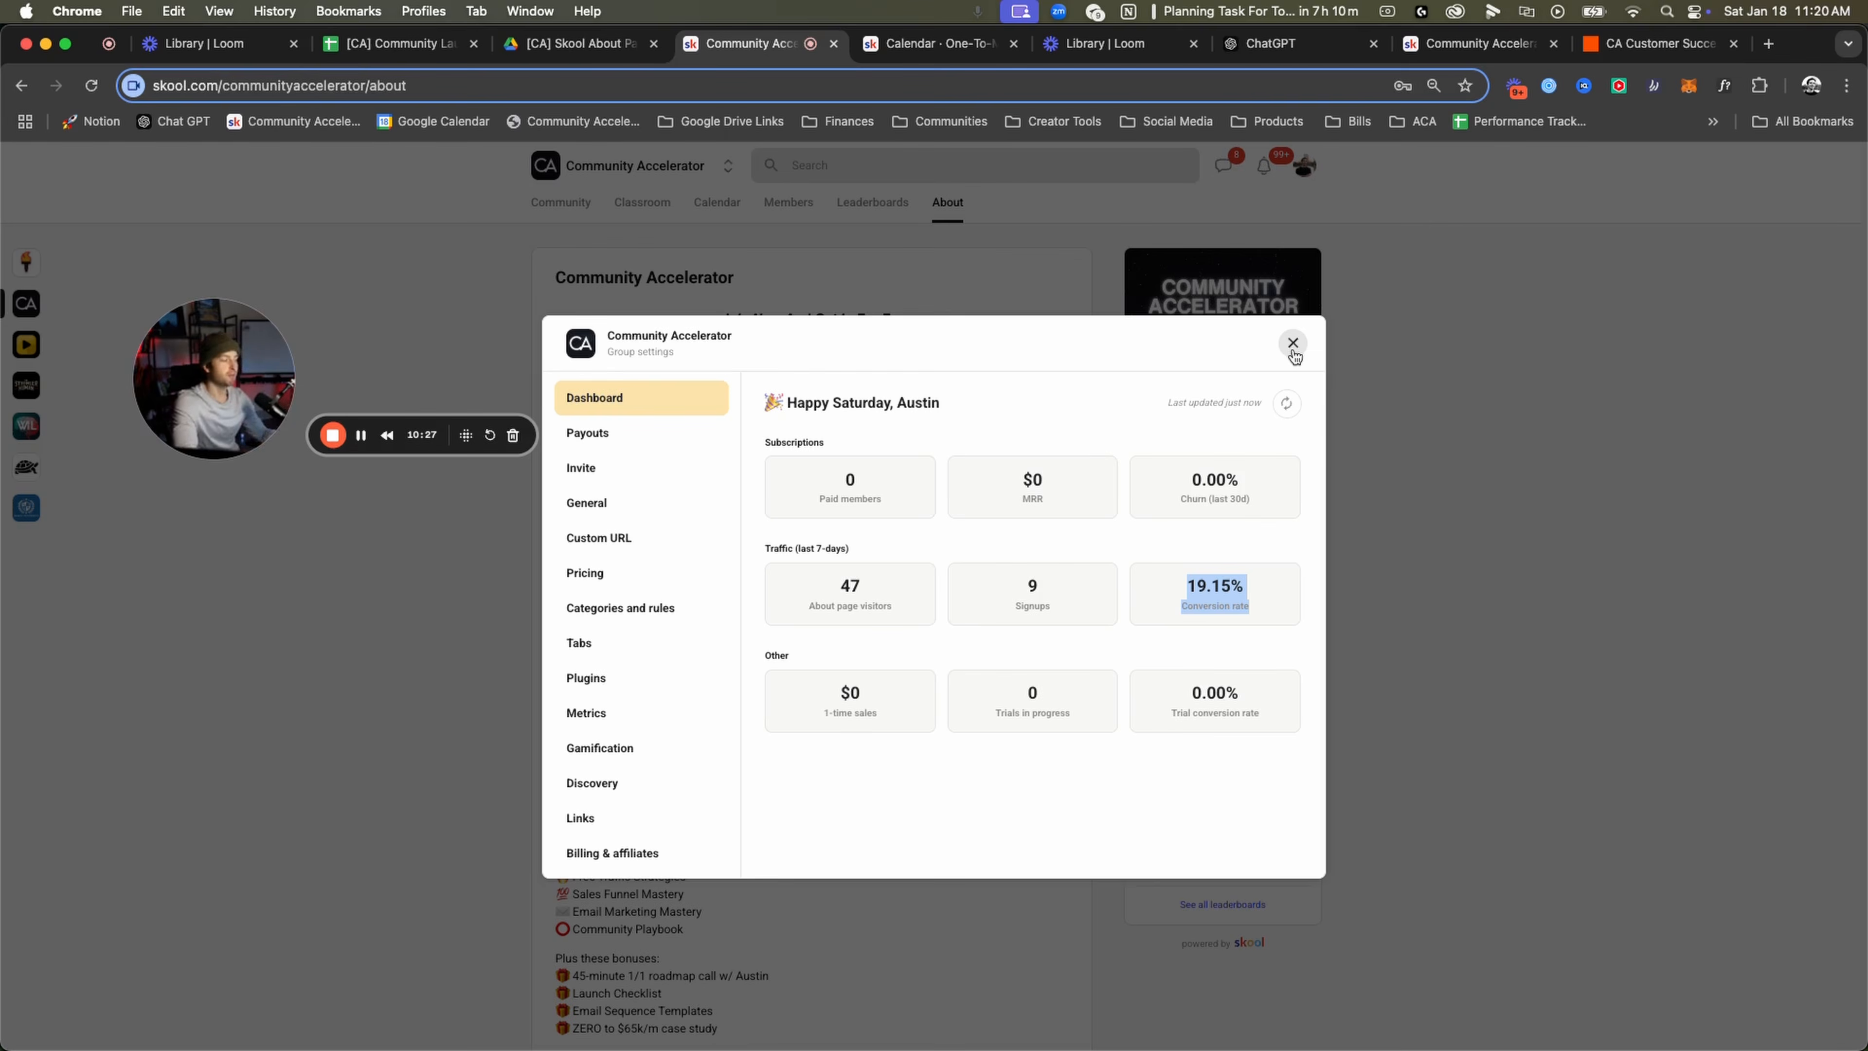
click(1293, 349)
Return to the Community Launch Checklist and mark all four Automations tasks complete, from Zapier automation to the email welcome sequence.
click(397, 44)
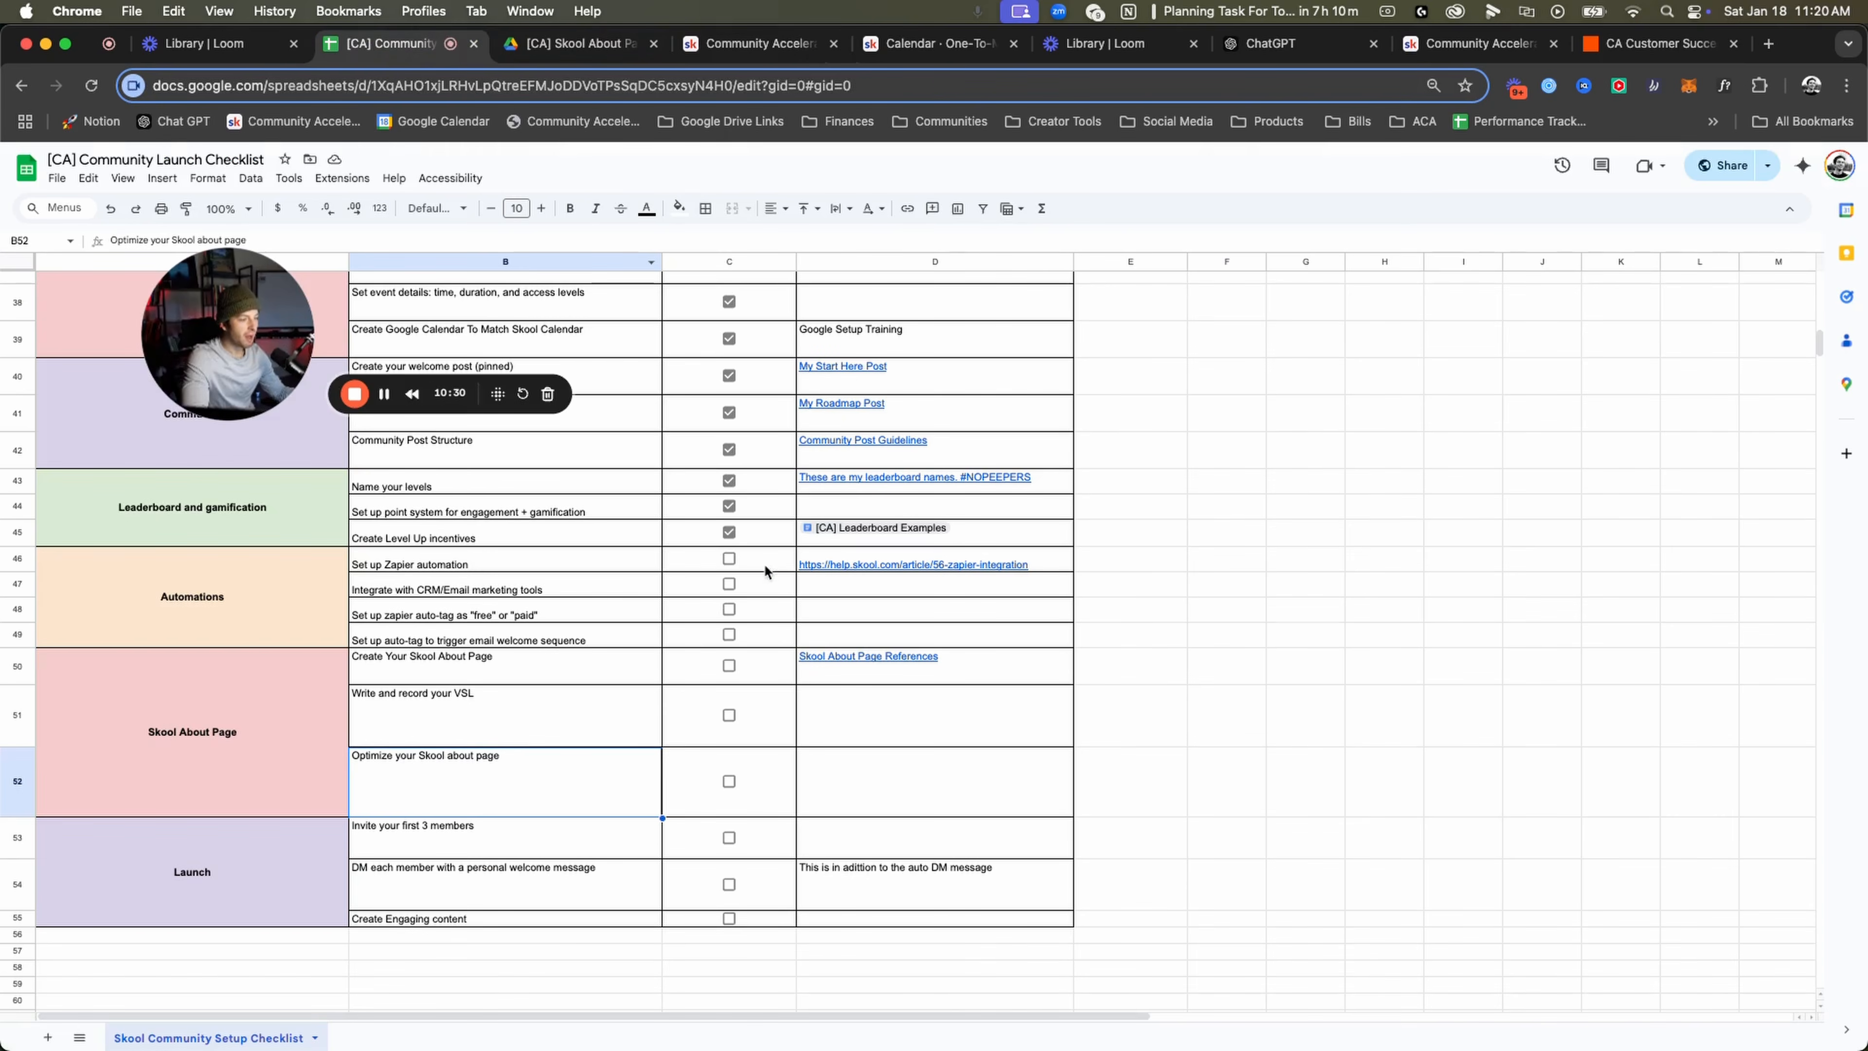
click(730, 558)
click(730, 584)
click(729, 609)
click(730, 635)
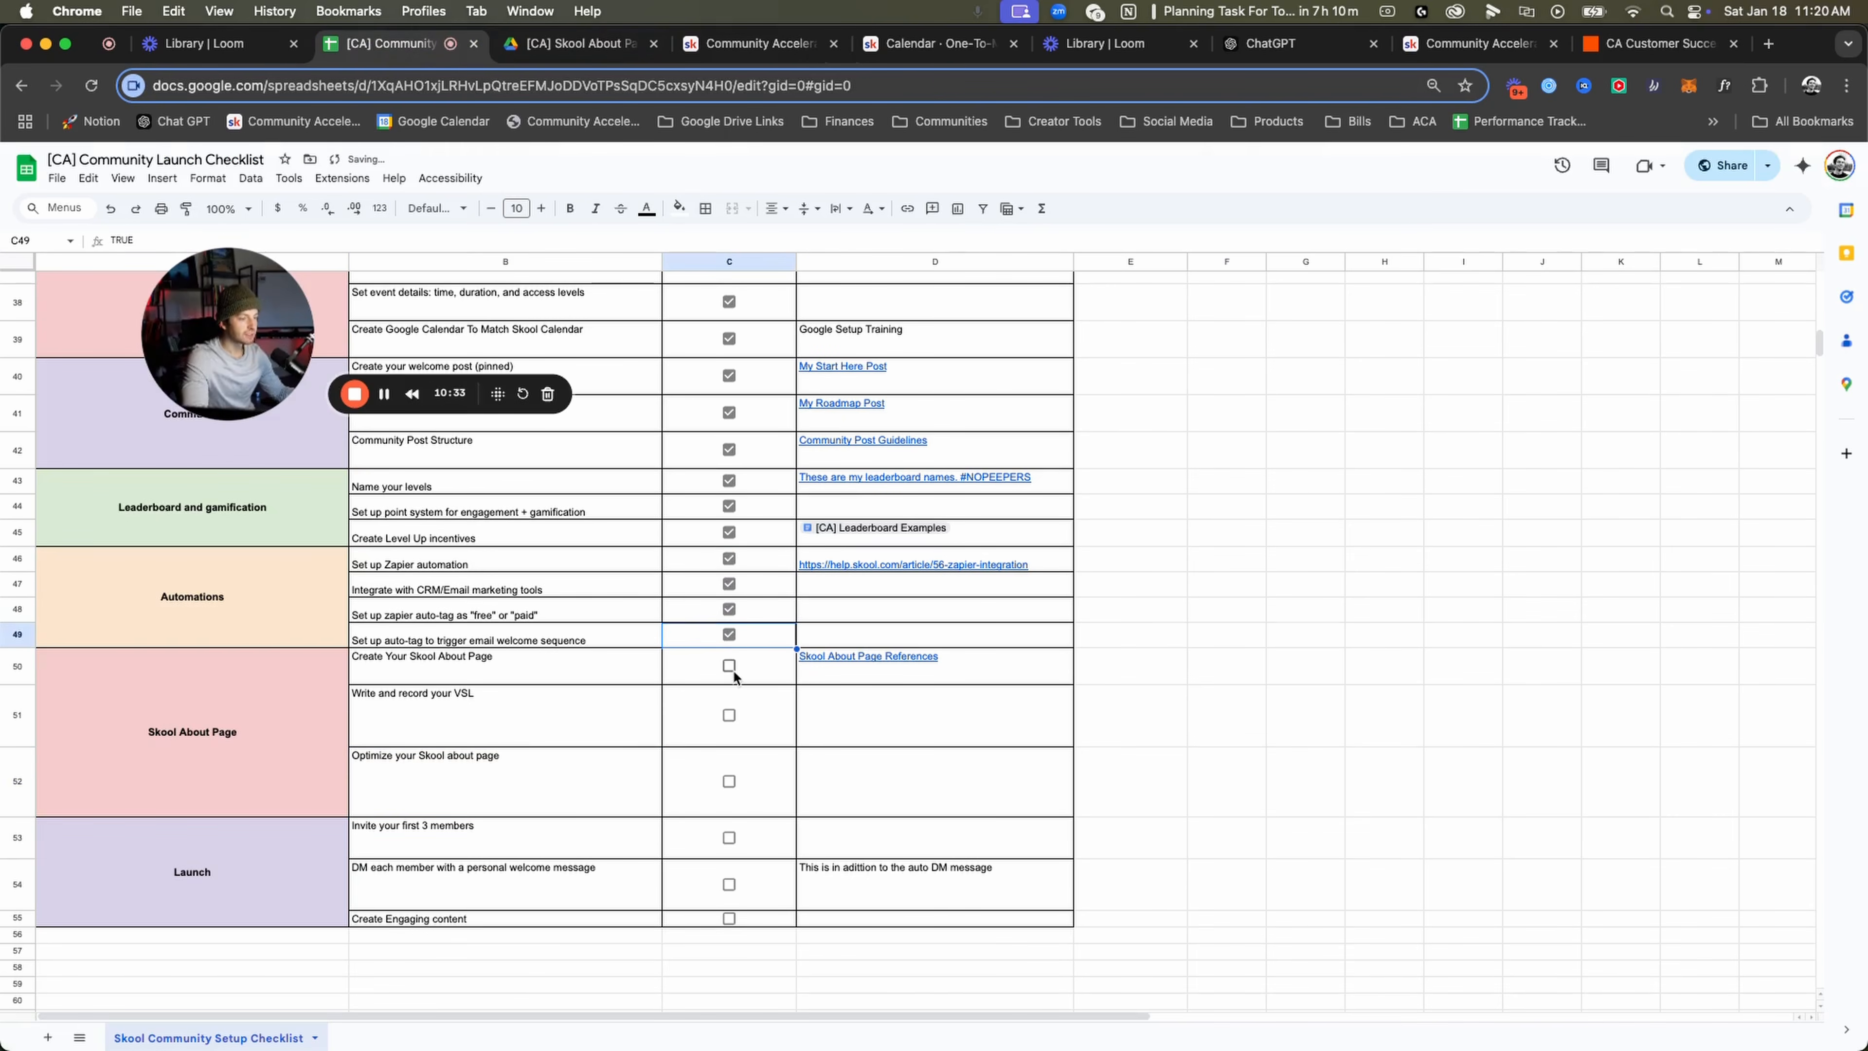
Mark the three Skool About Page tasks complete: creating the page, writing and recording the VSL, and optimizing the page.
click(729, 666)
click(729, 715)
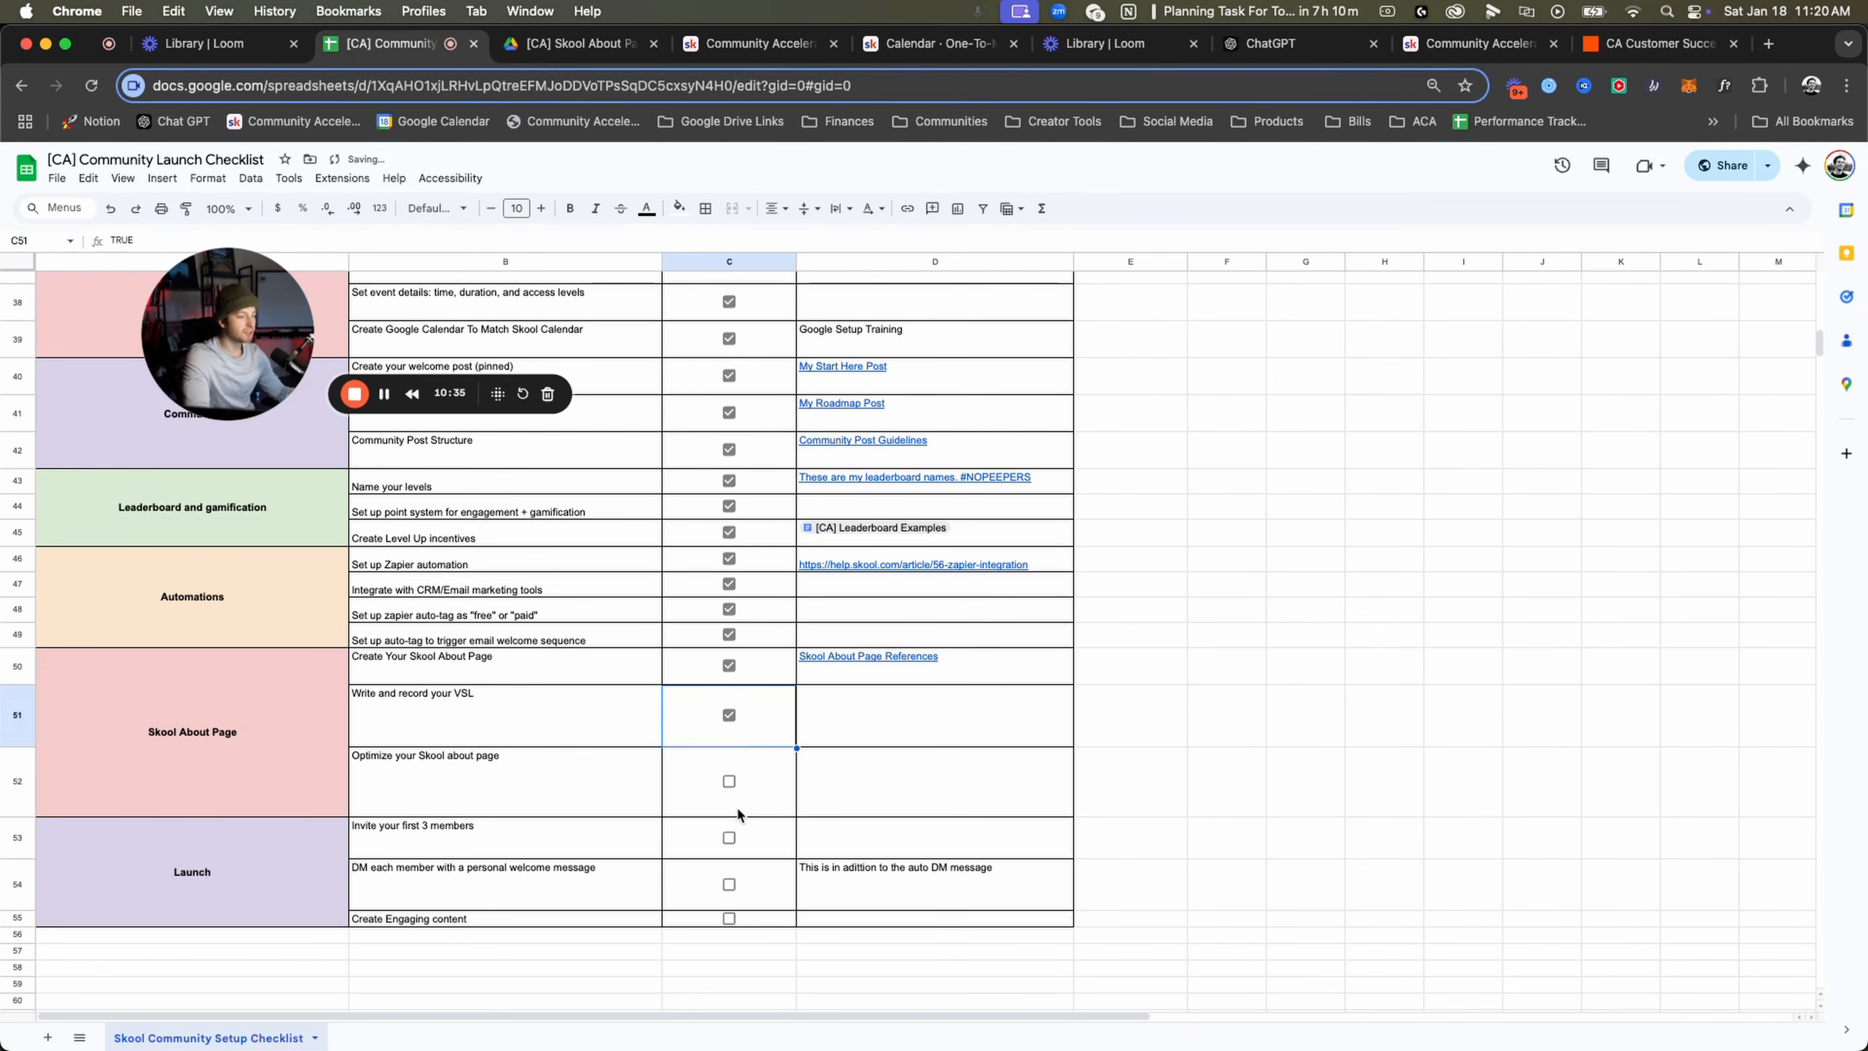
click(731, 785)
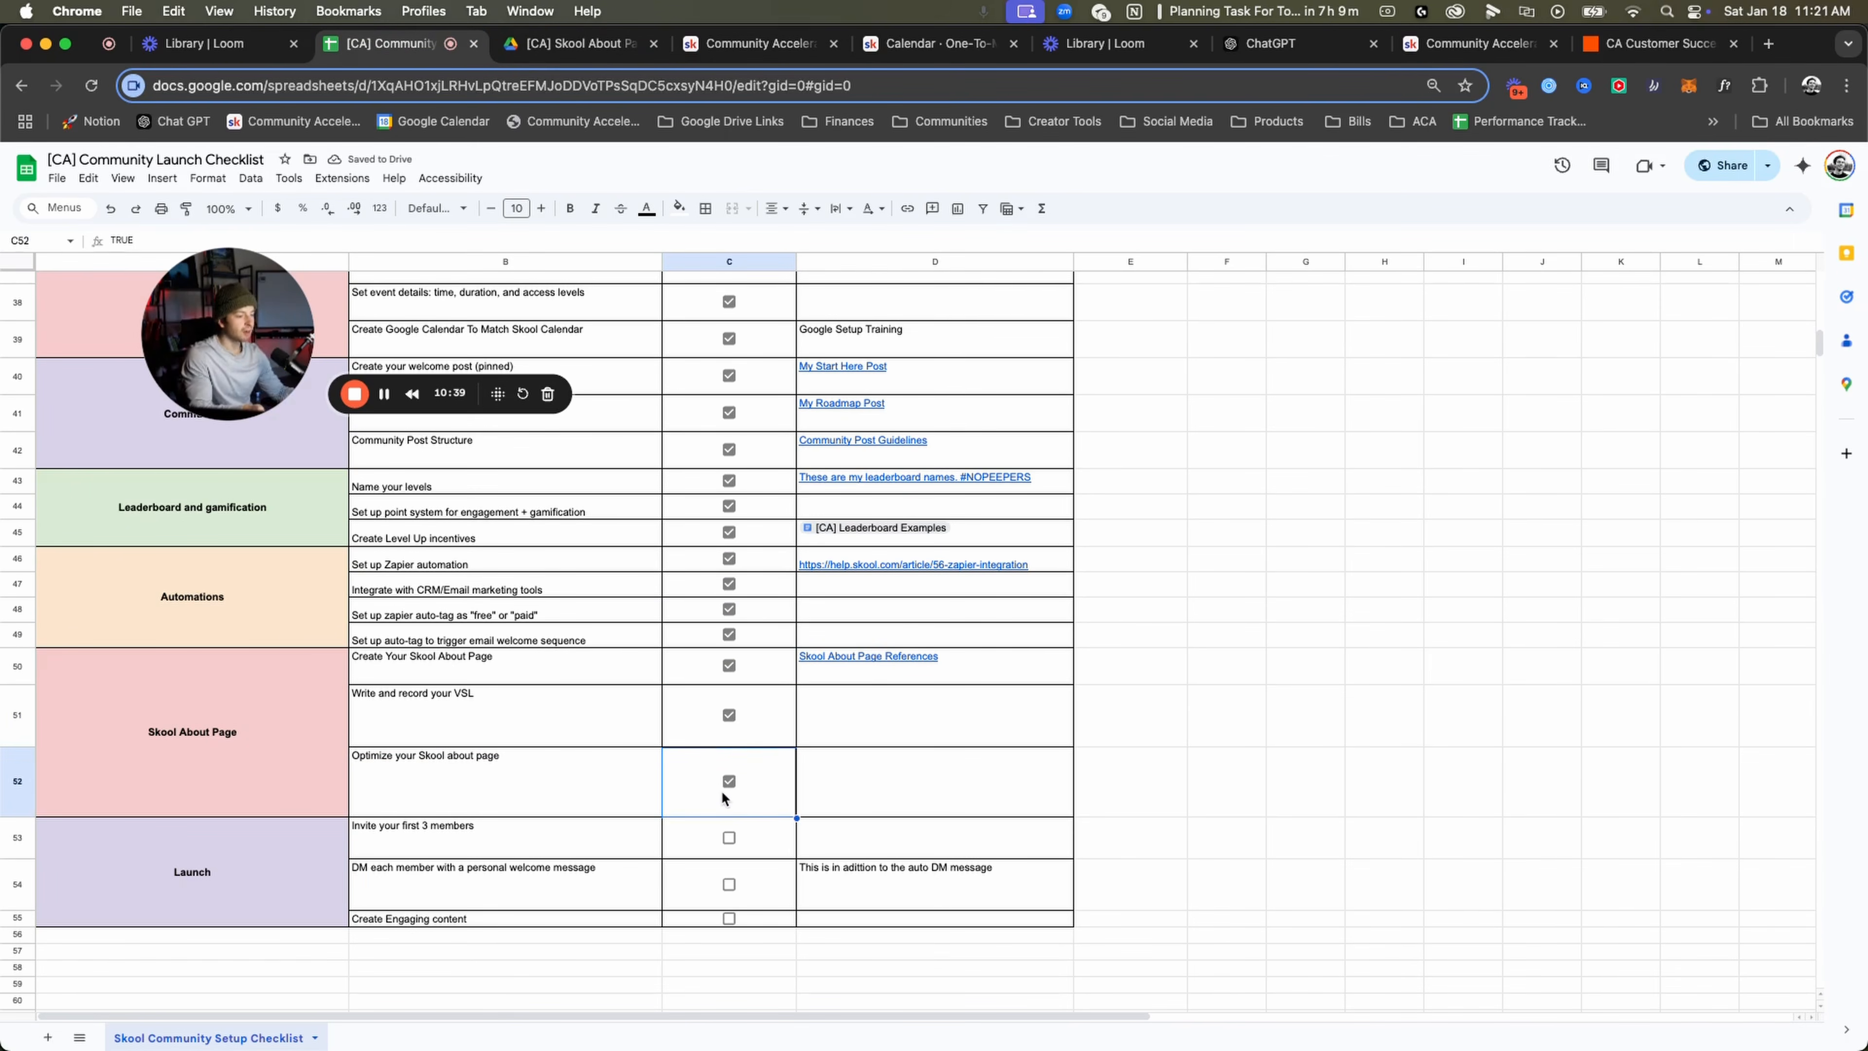
Mark "Invite your first 3 members" complete and review the Launch tasks on personal welcome DMs and engaging content.
scroll(721, 791, down, 1)
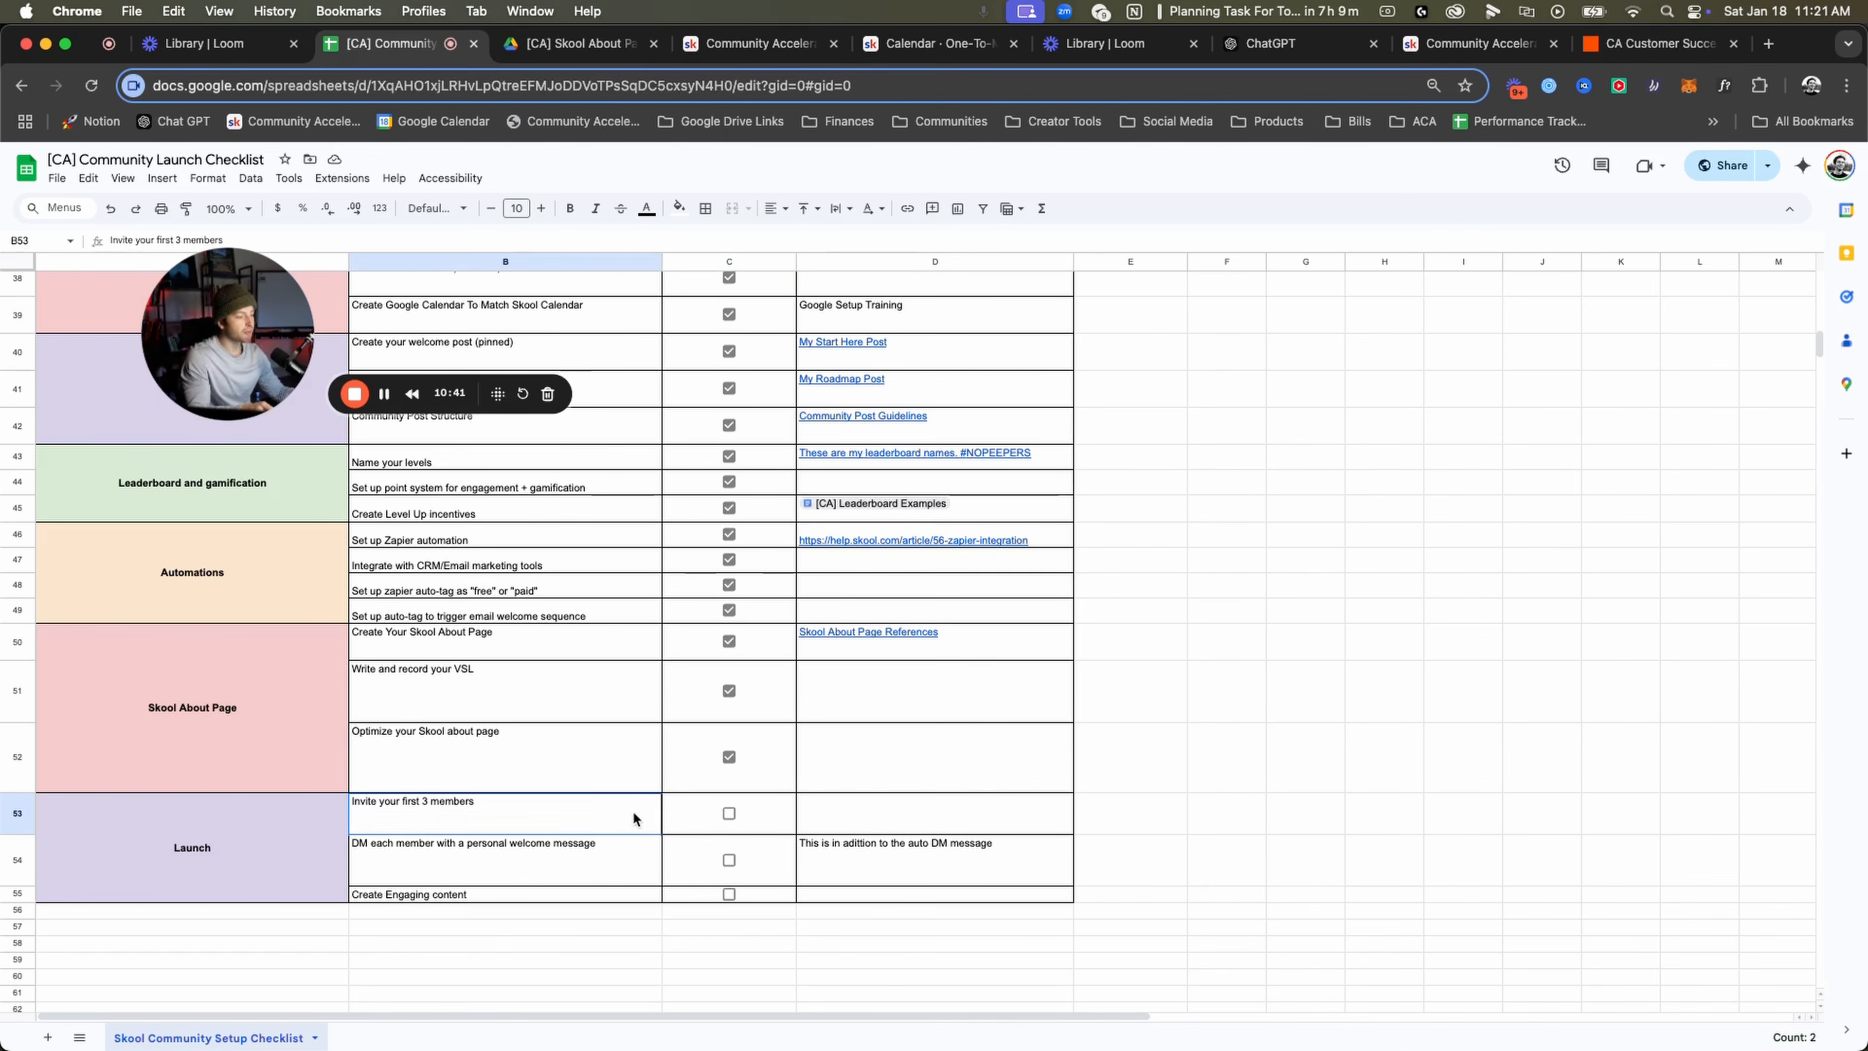
click(727, 813)
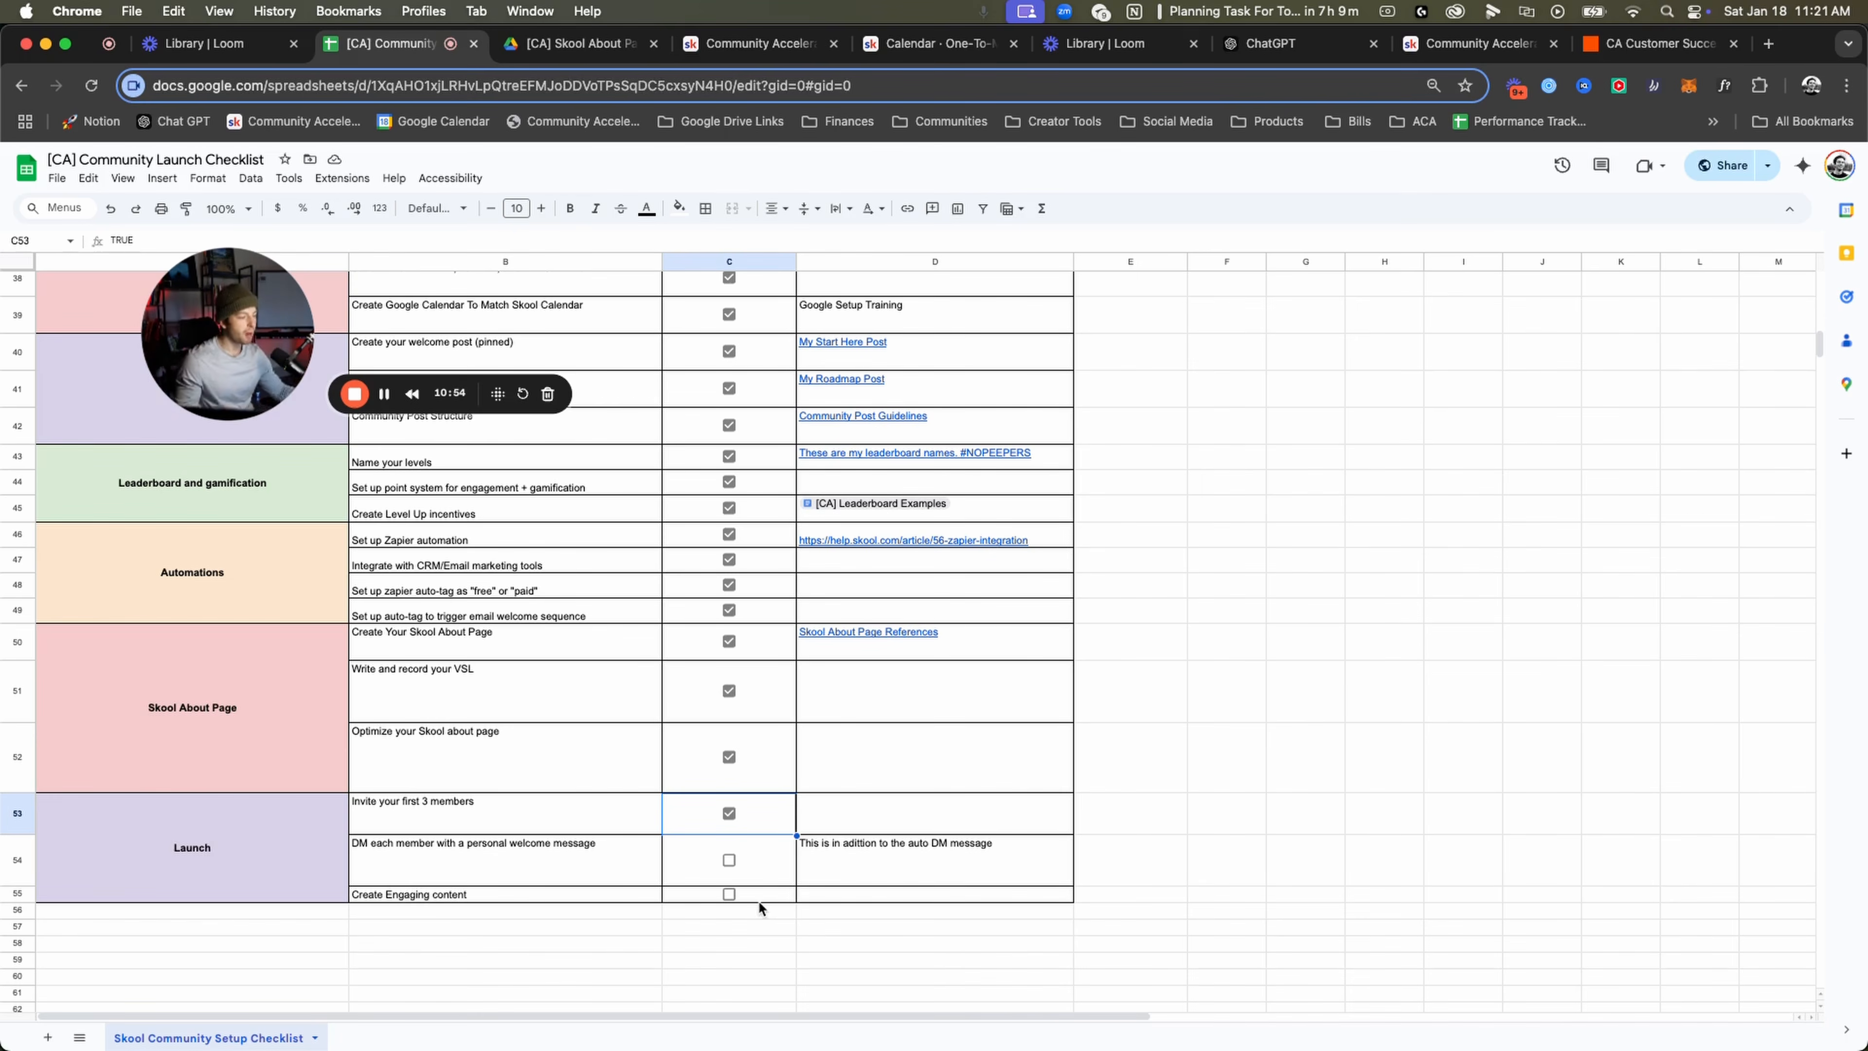
click(777, 859)
shift+click(626, 871)
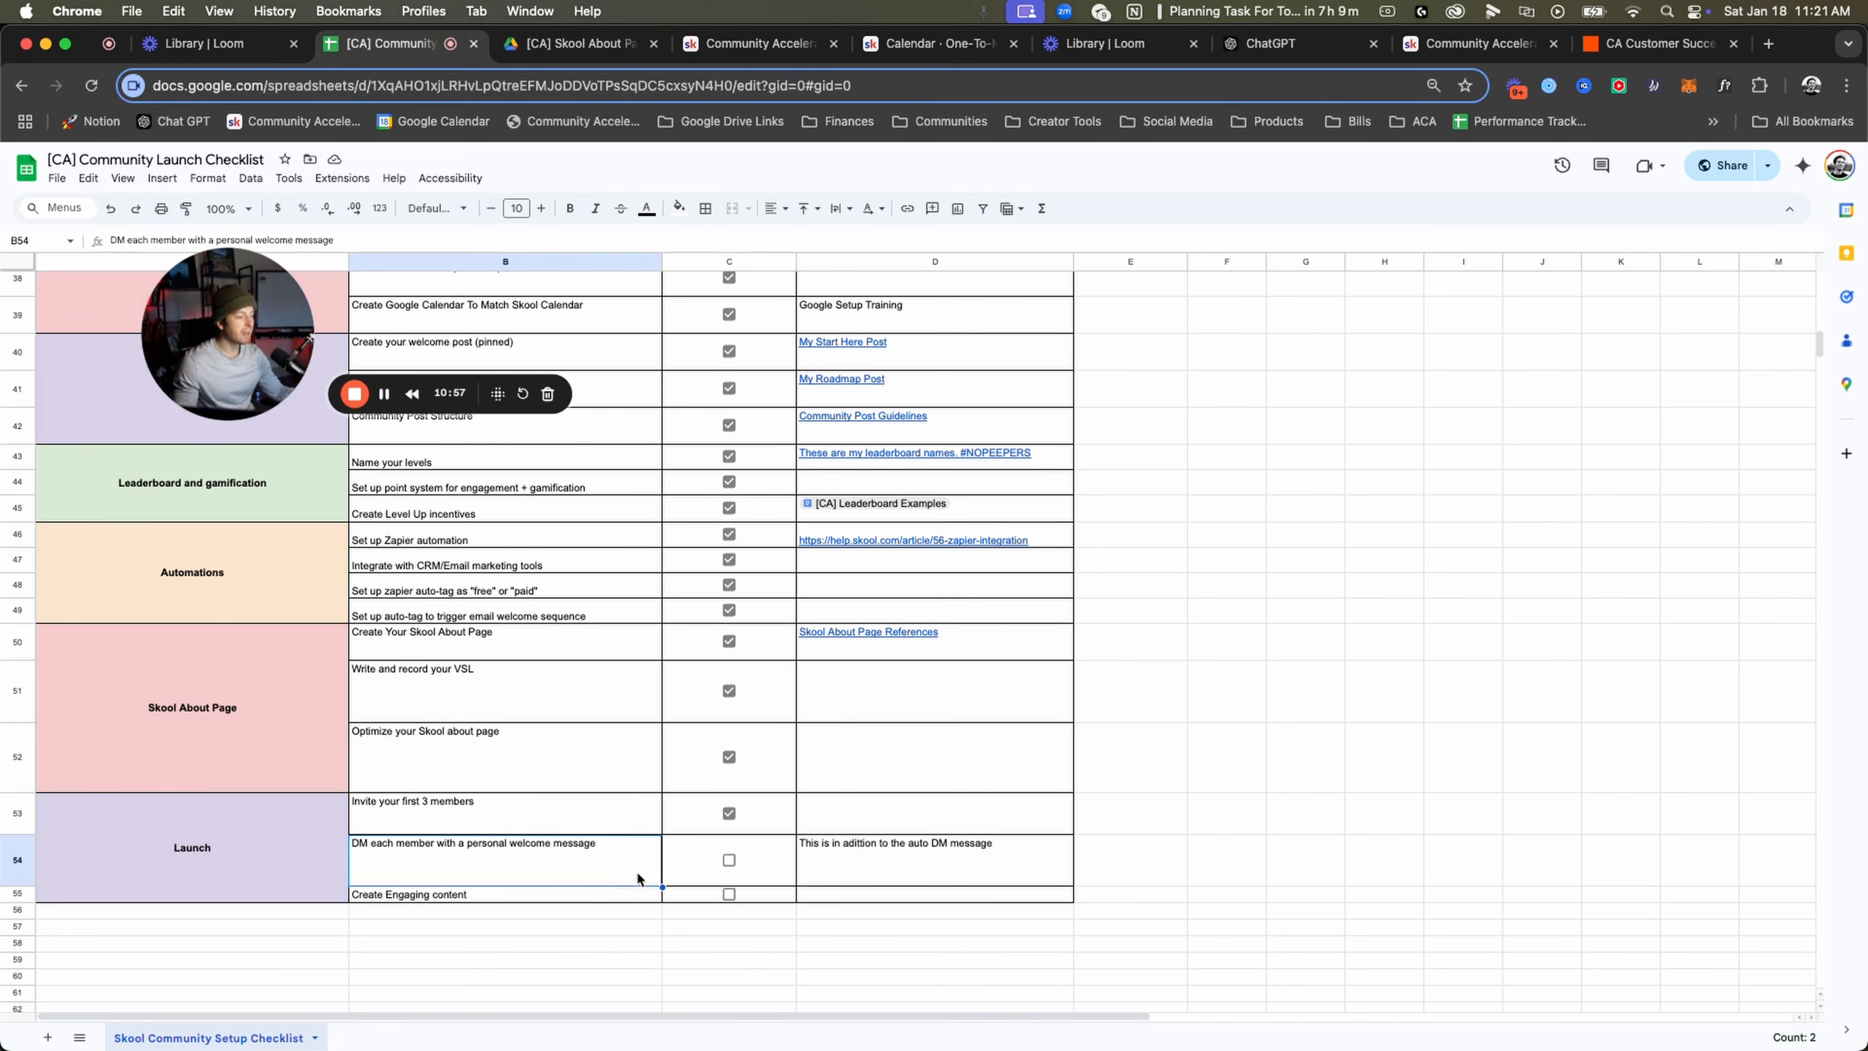
click(700, 868)
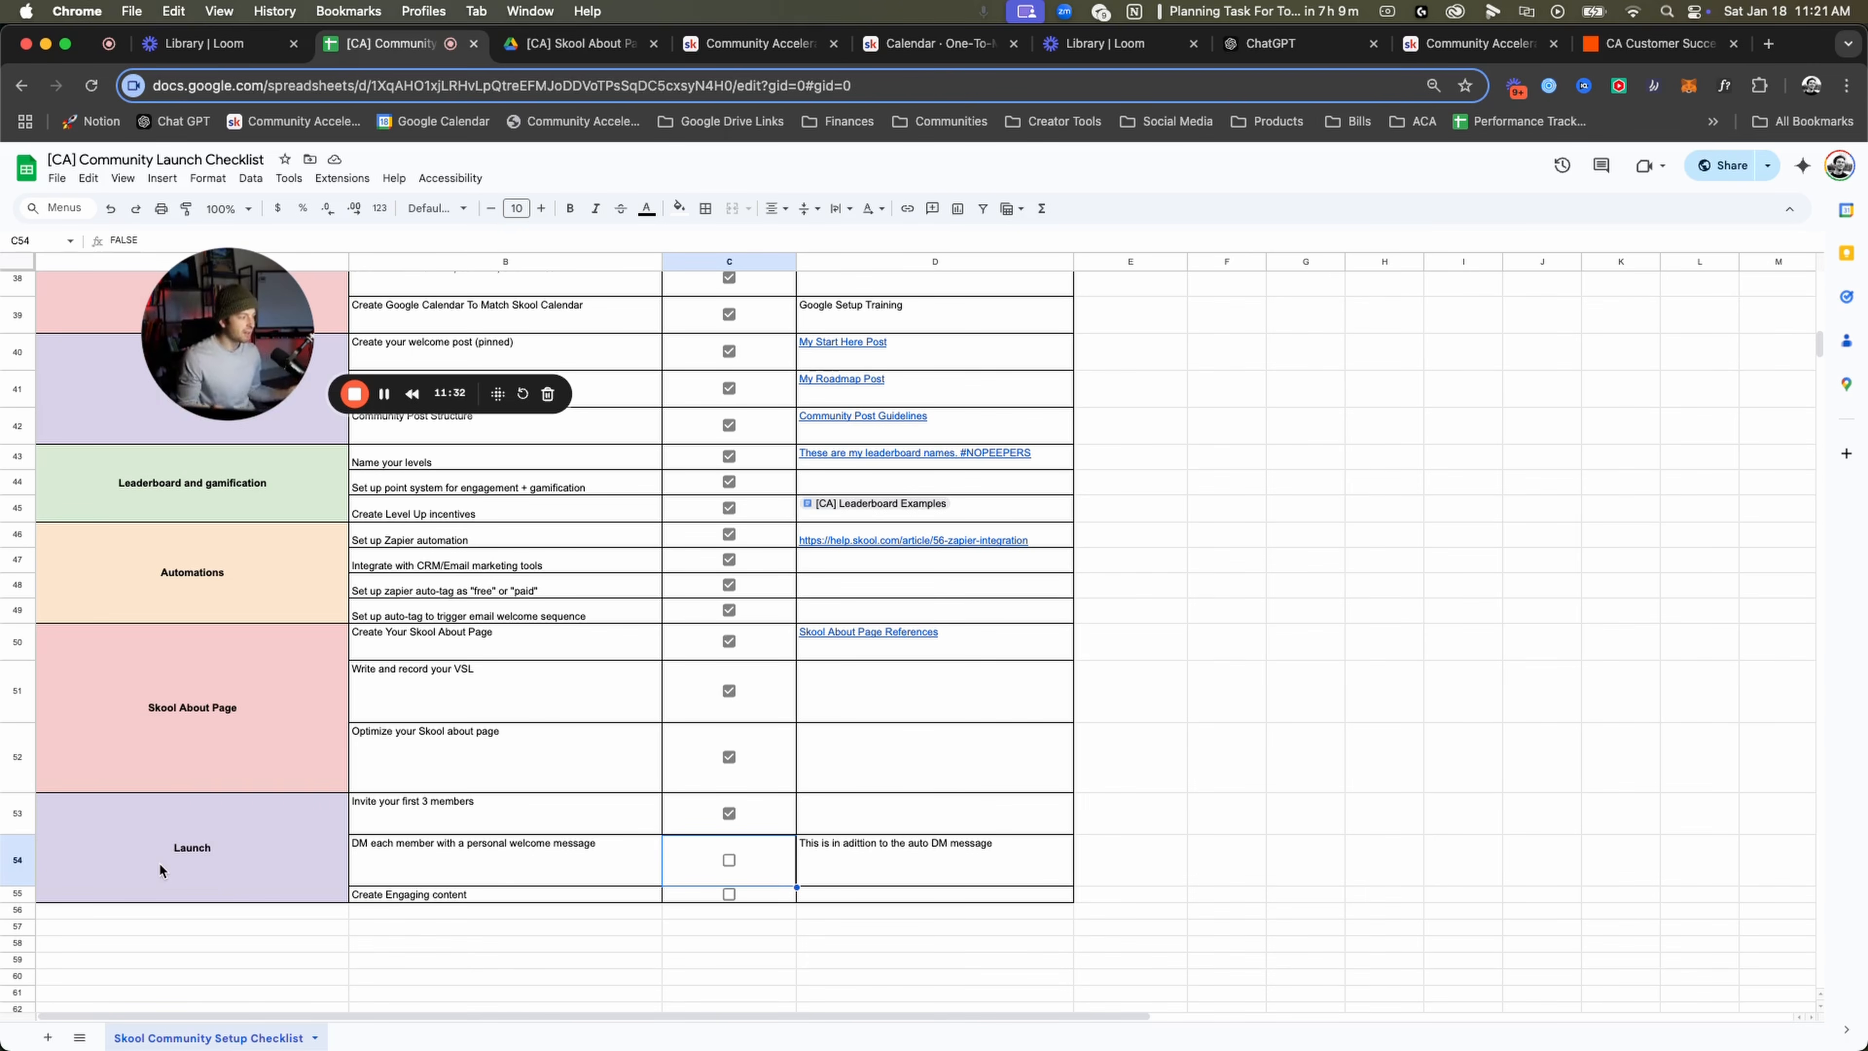
mouse_move(445, 893)
mouse_down()
mouse_move(885, 873)
mouse_move(433, 902)
mouse_up()
click(851, 903)
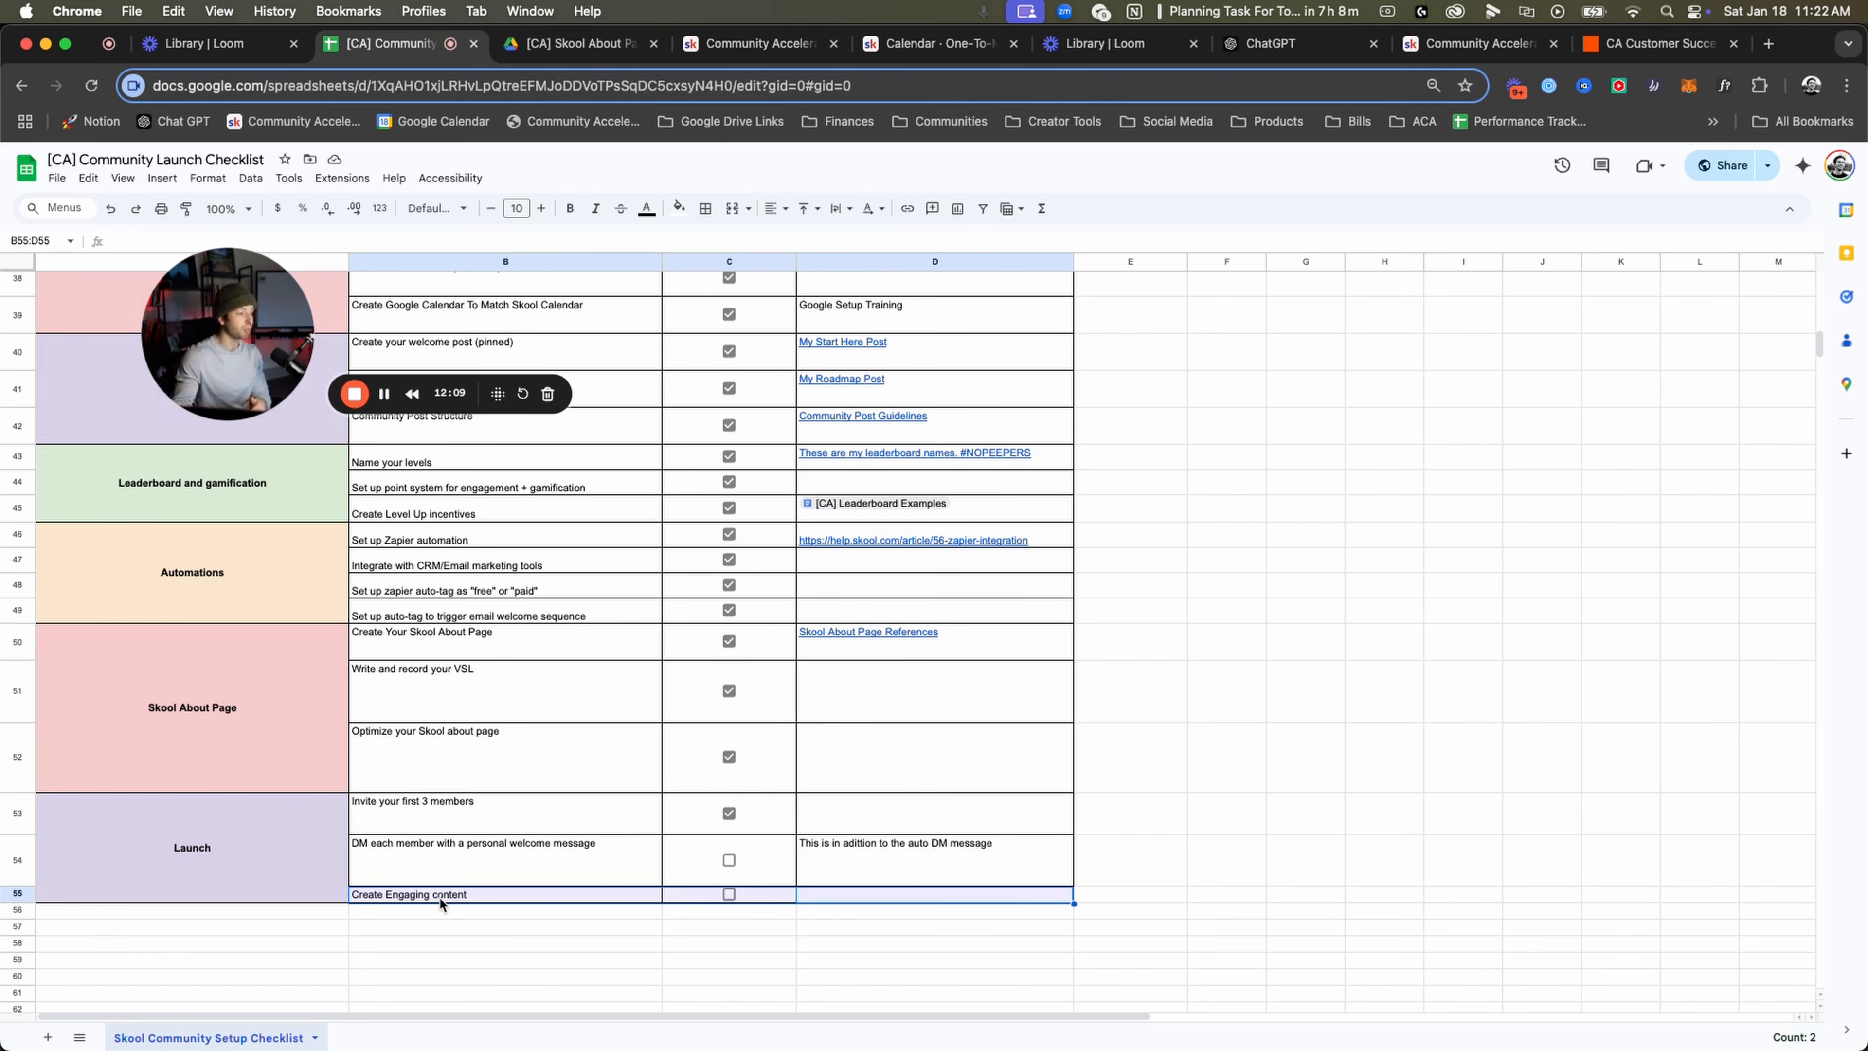
Recap the VSL, About page optimization and first-member invitation tasks, and return to the beginning of the checklist.
click(569, 691)
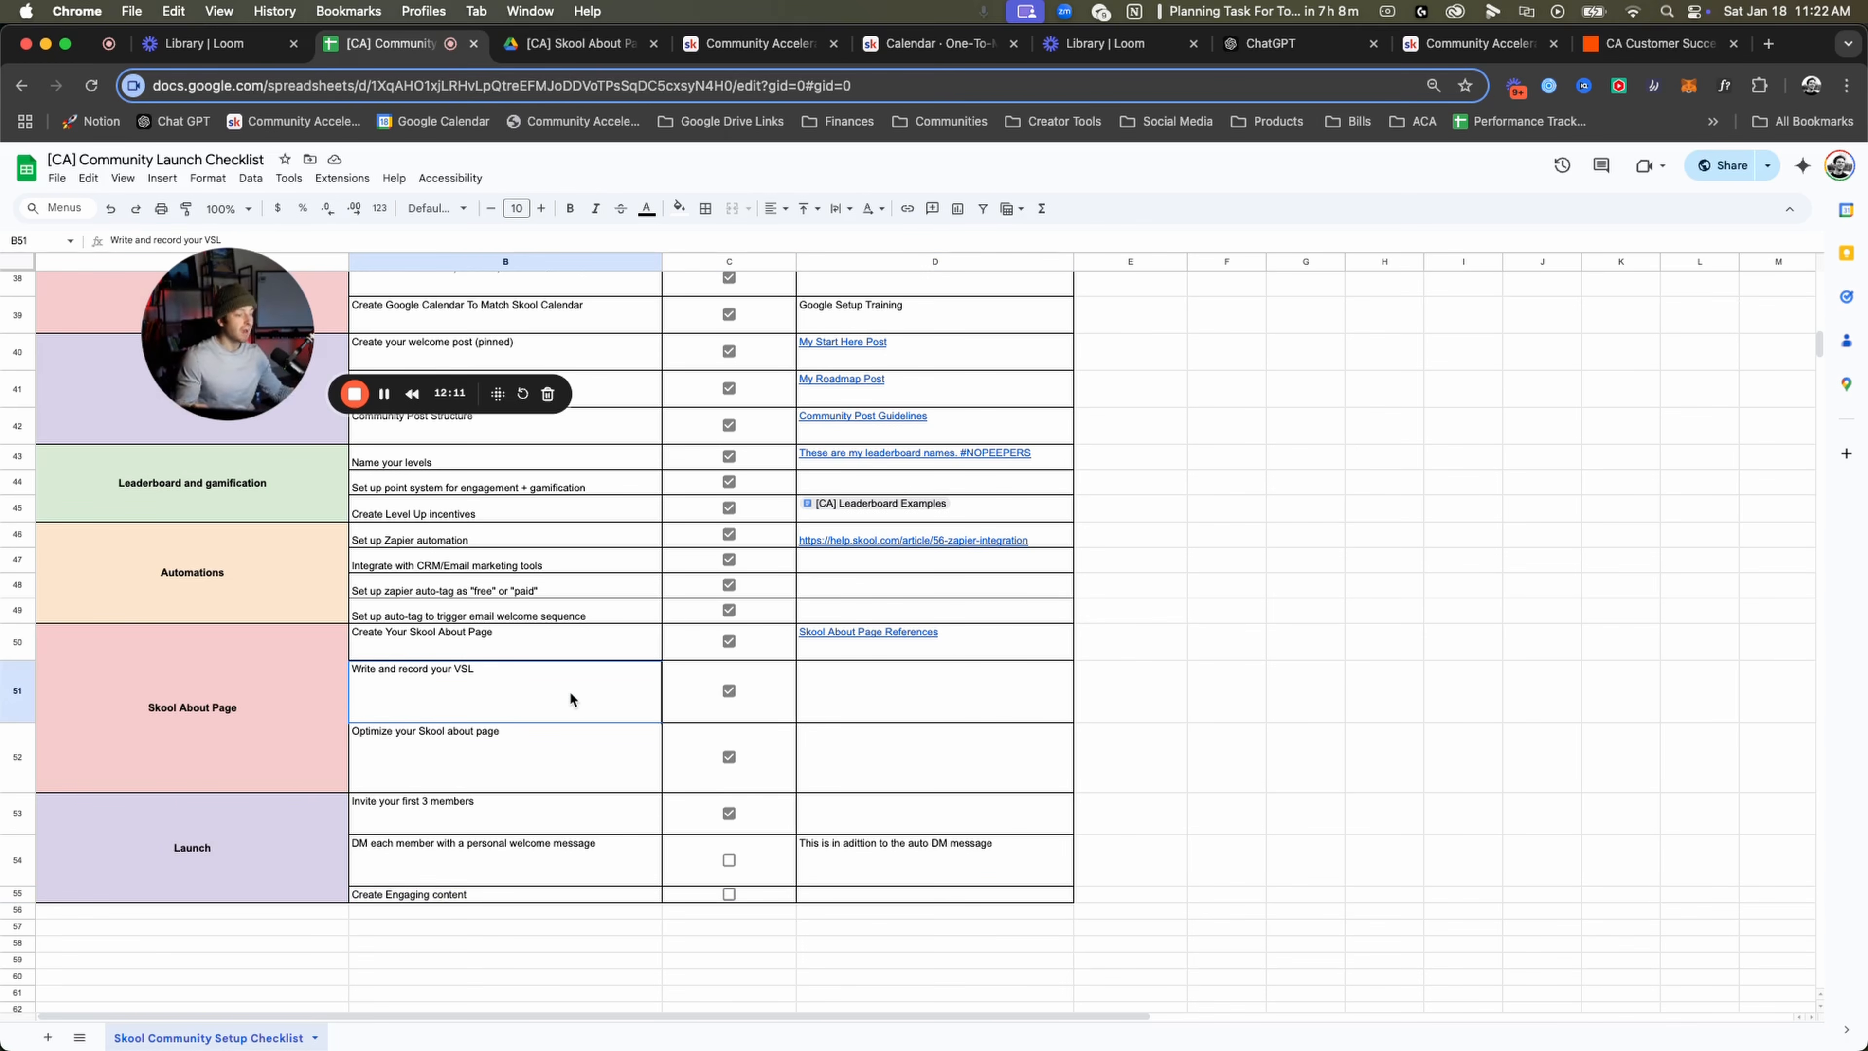
click(546, 757)
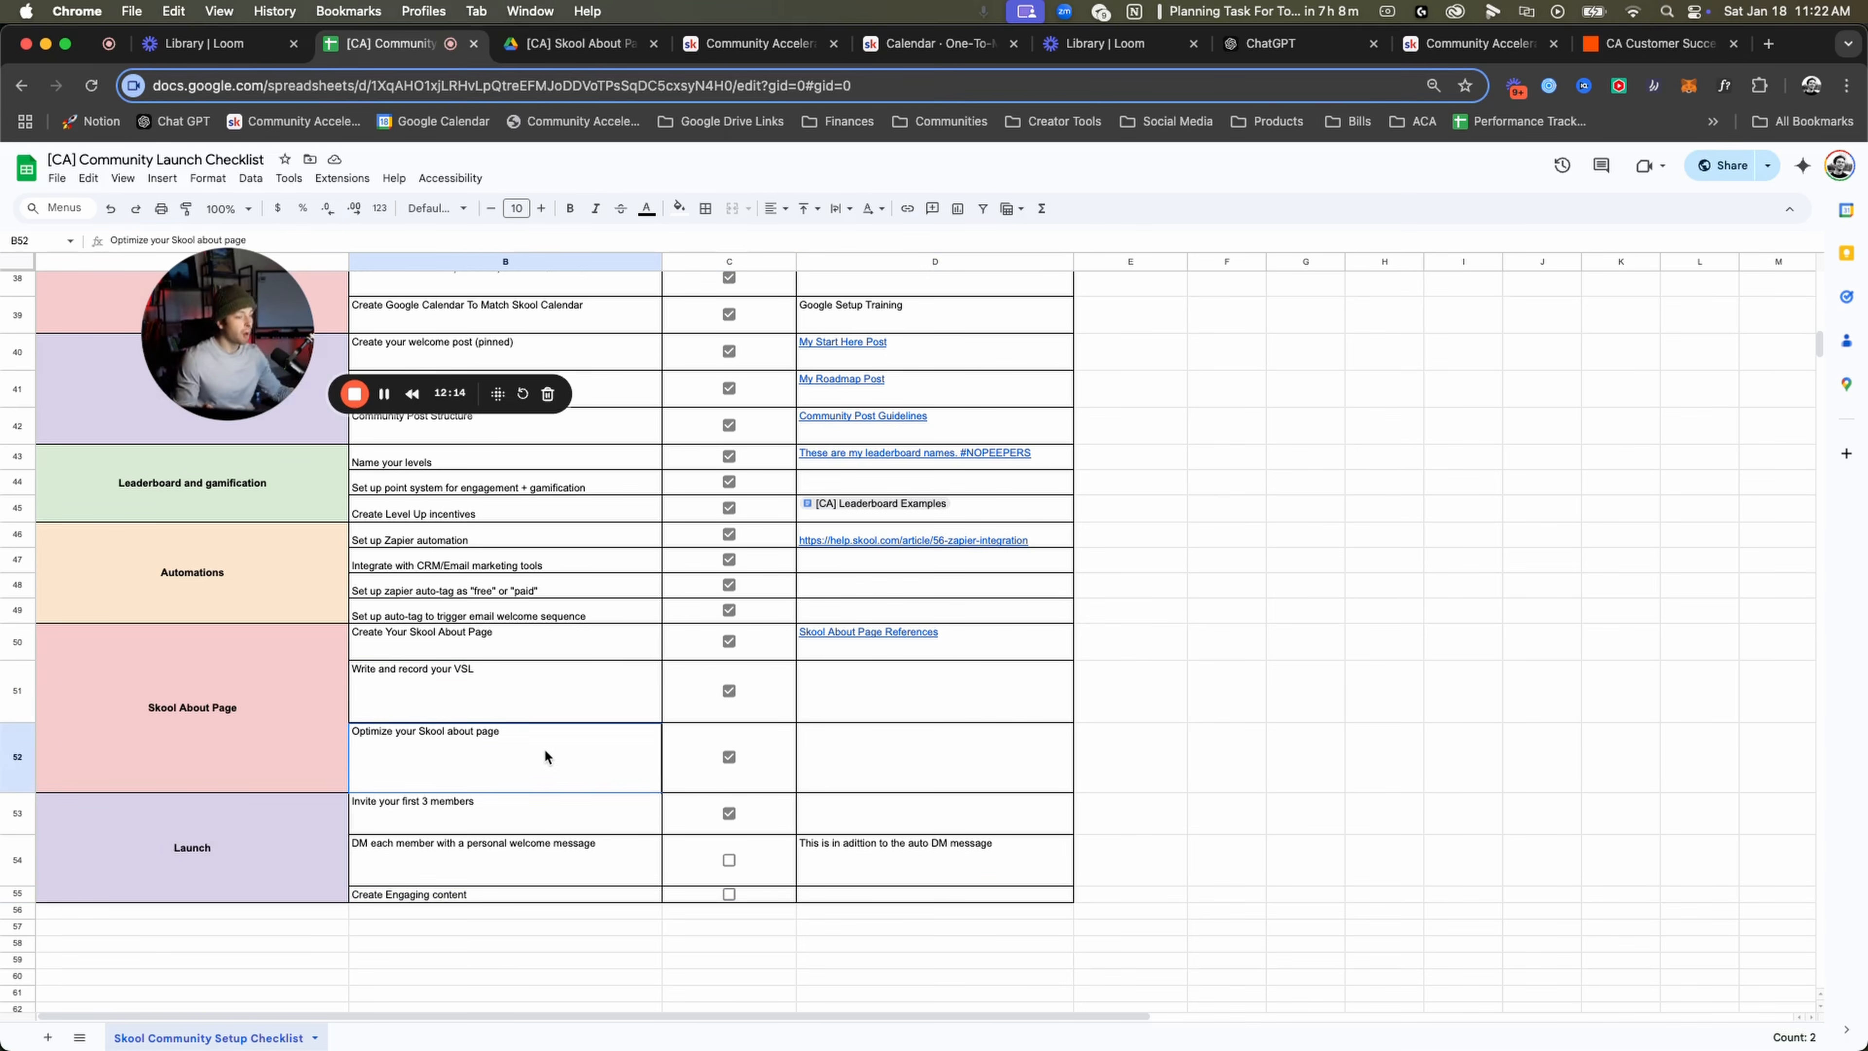
click(526, 817)
scroll(506, 840, up, 20)
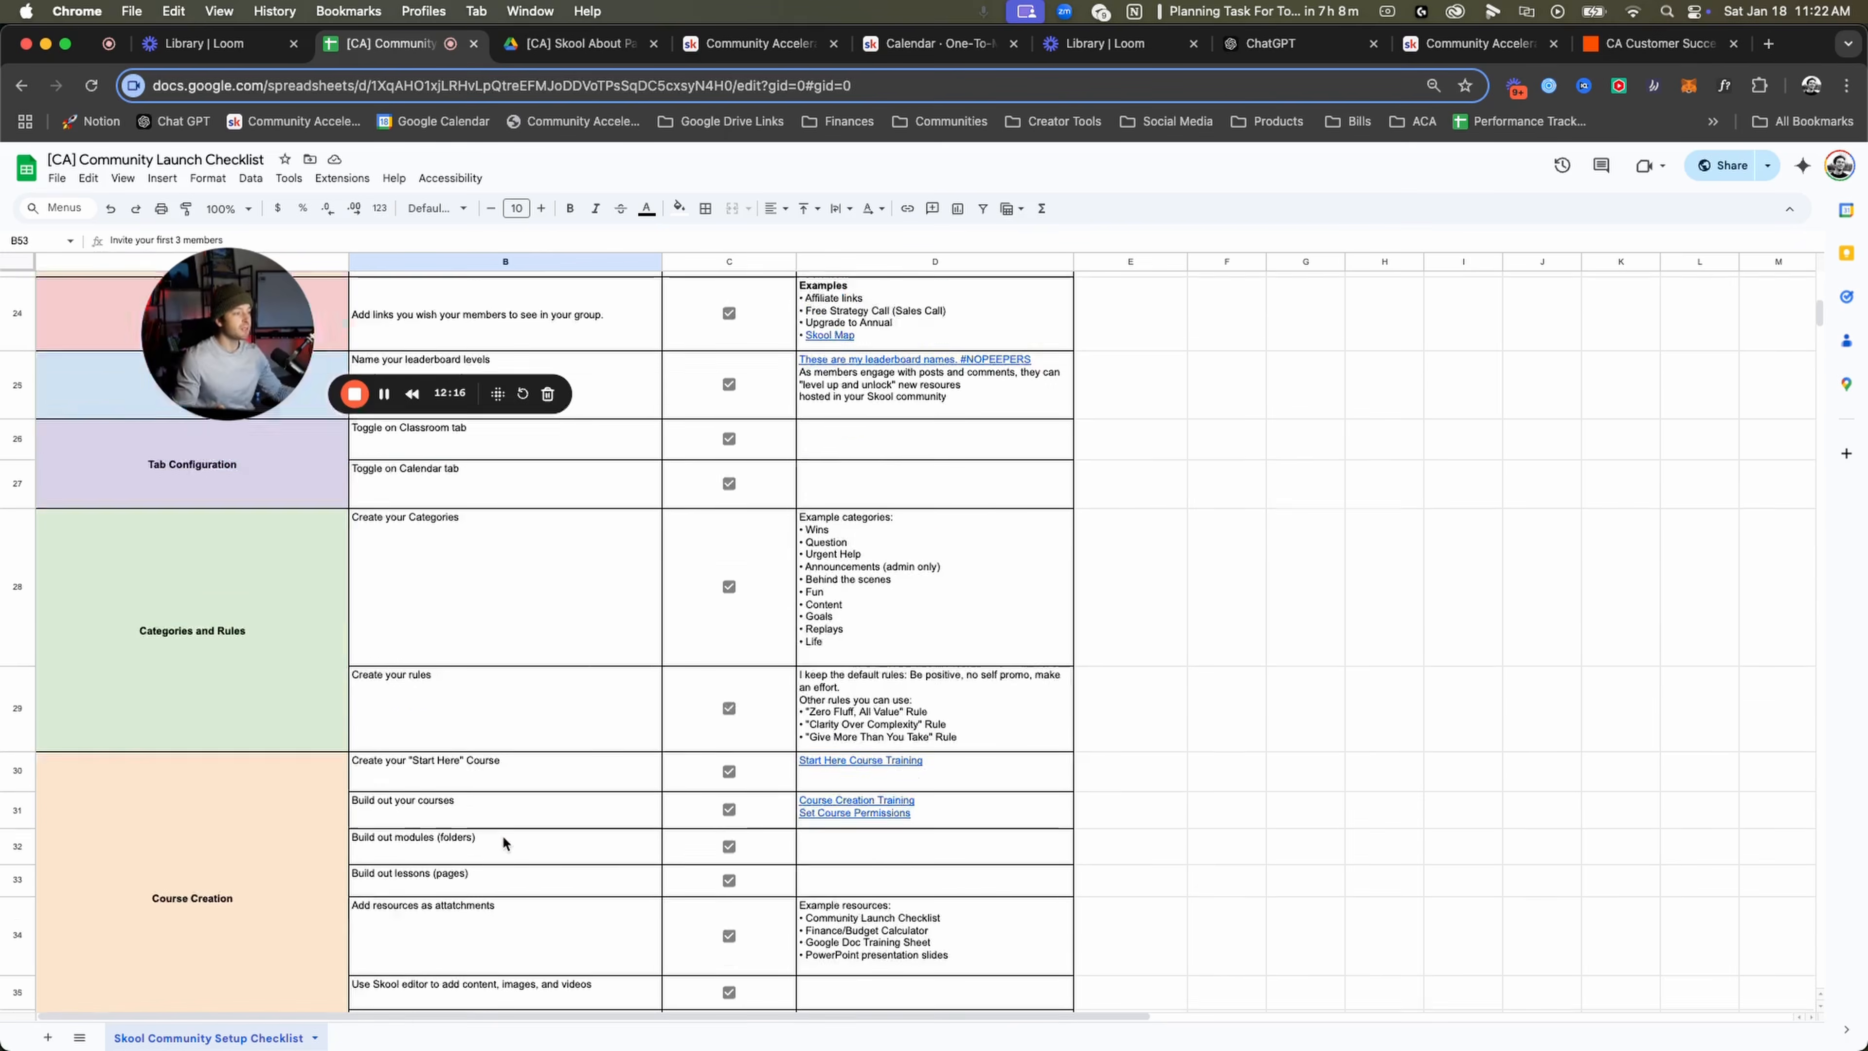
scroll(503, 837, down, 5)
scroll(495, 831, up, 5)
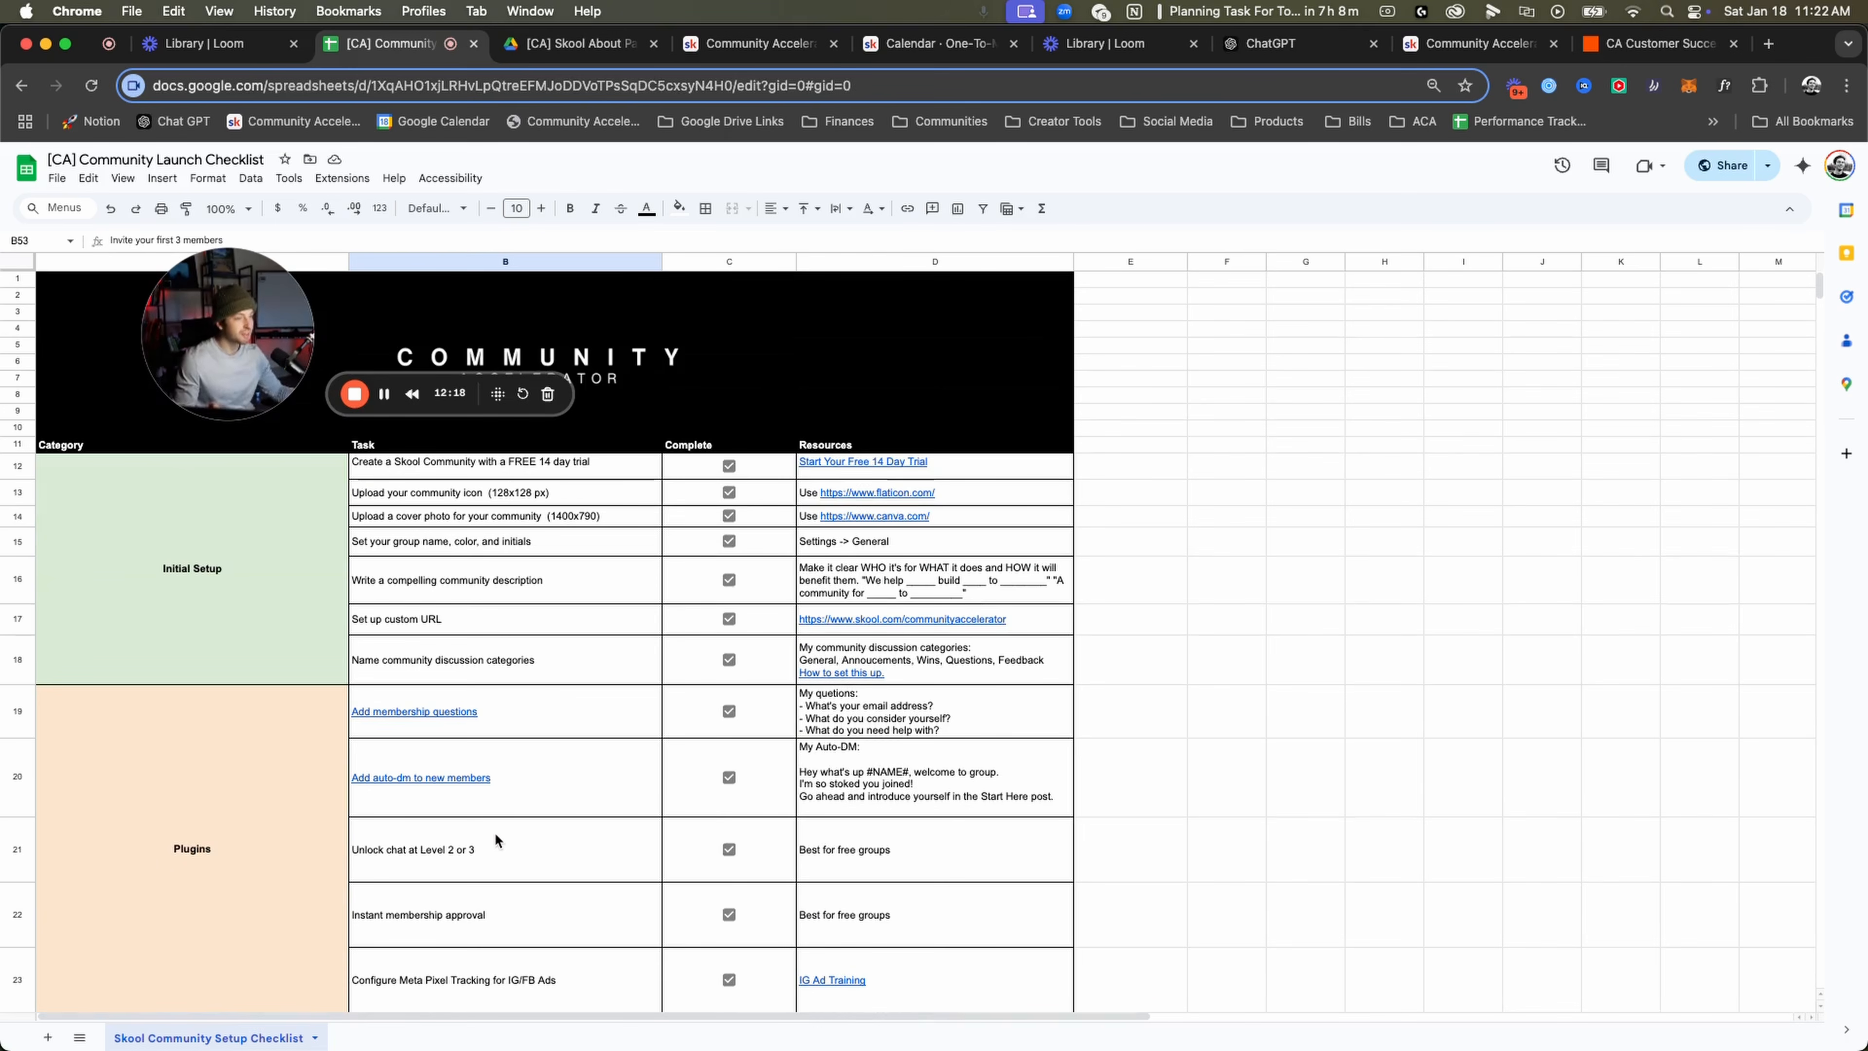